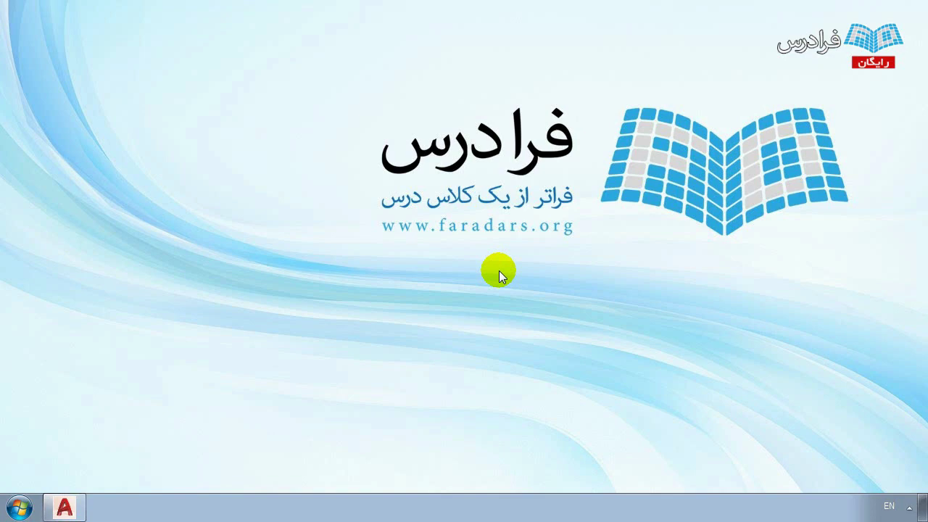
Step: Switch to AutoCAD and examine the file commands, including the options for repairing and recovering damaged drawings
left_click(64, 506)
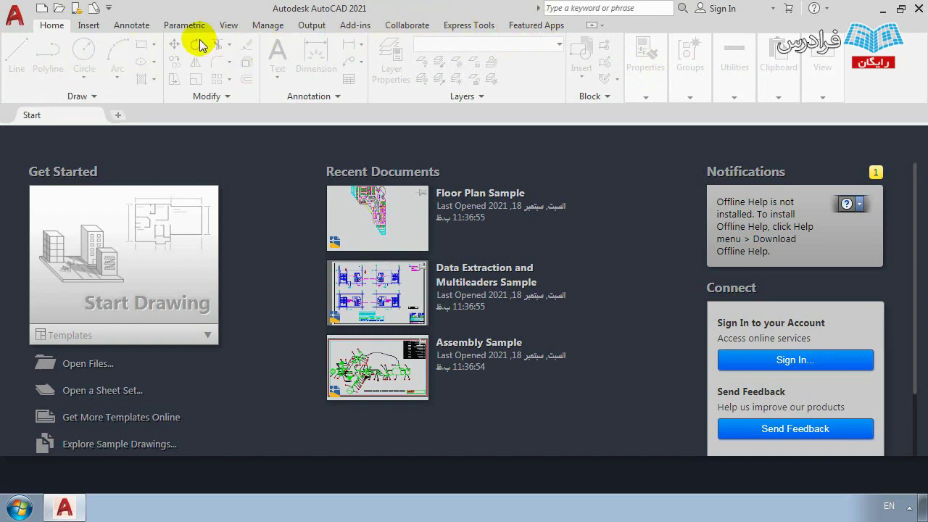
left_click(16, 17)
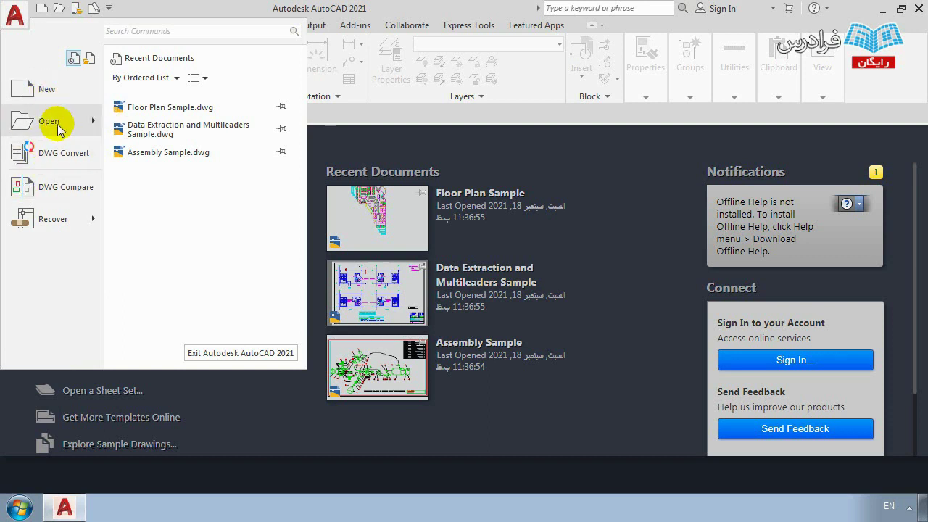
mouse_move(59, 129)
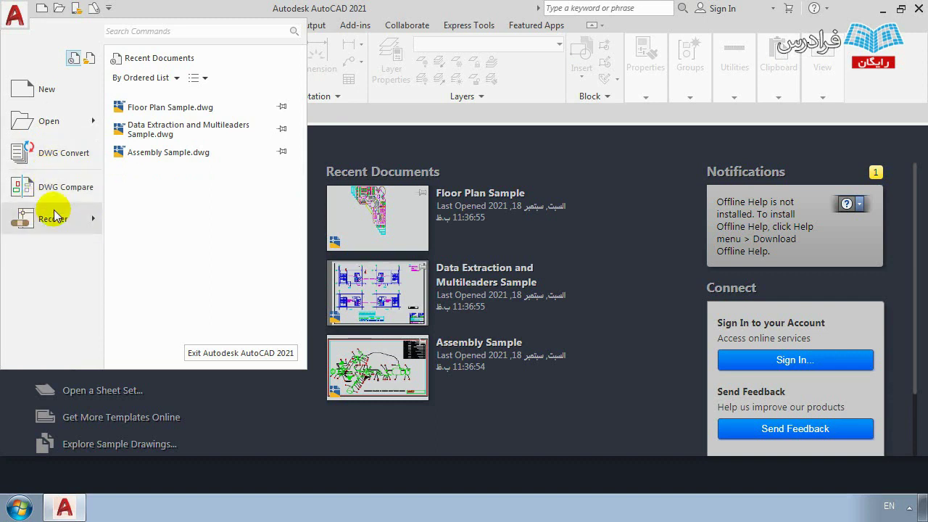
mouse_move(69, 221)
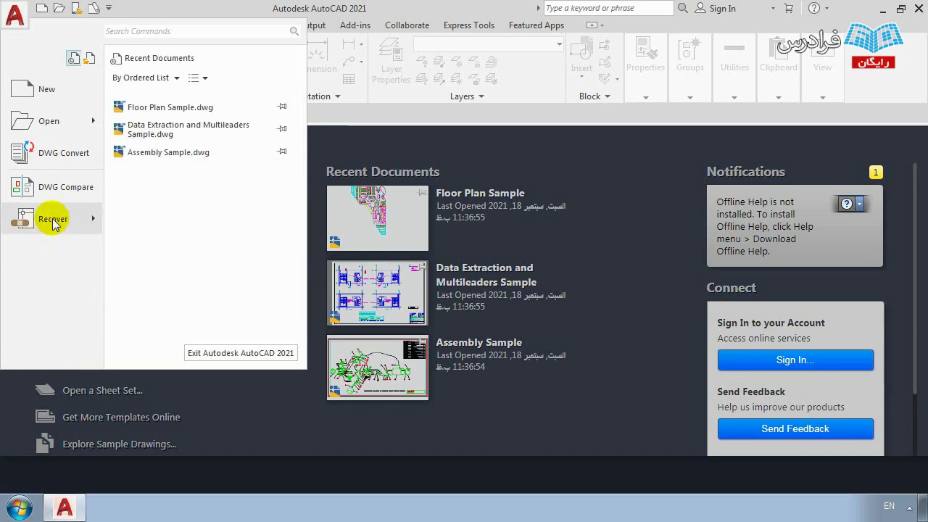
mouse_move(52, 223)
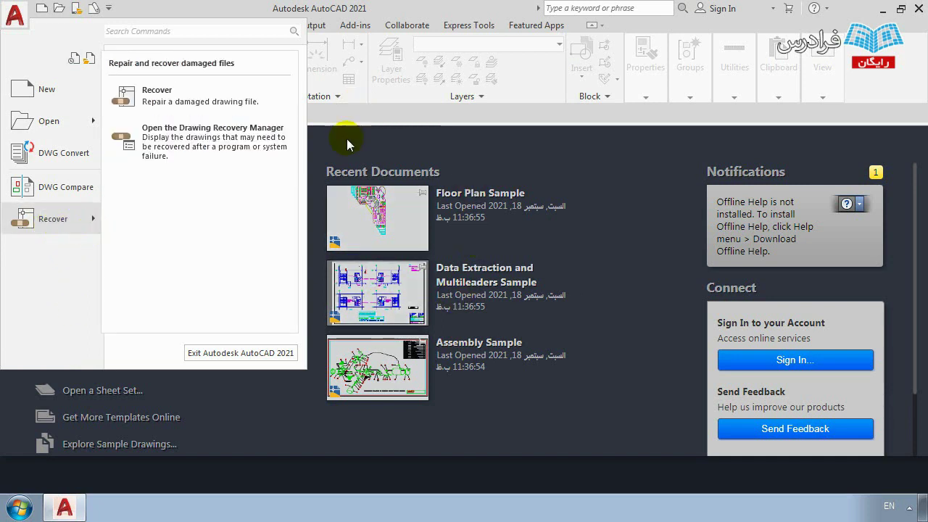
left_click(354, 19)
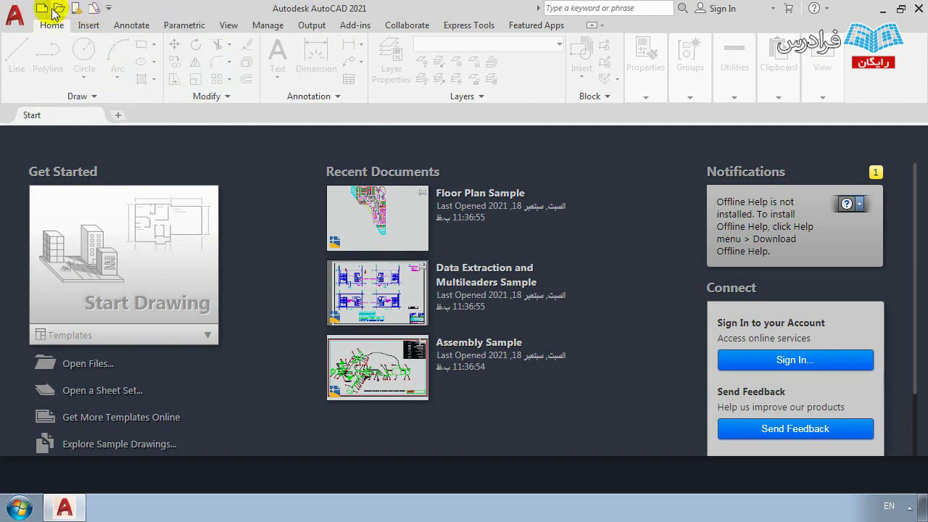
Step: Show the classic menu bar above the ribbon and hide it again
left_click(108, 9)
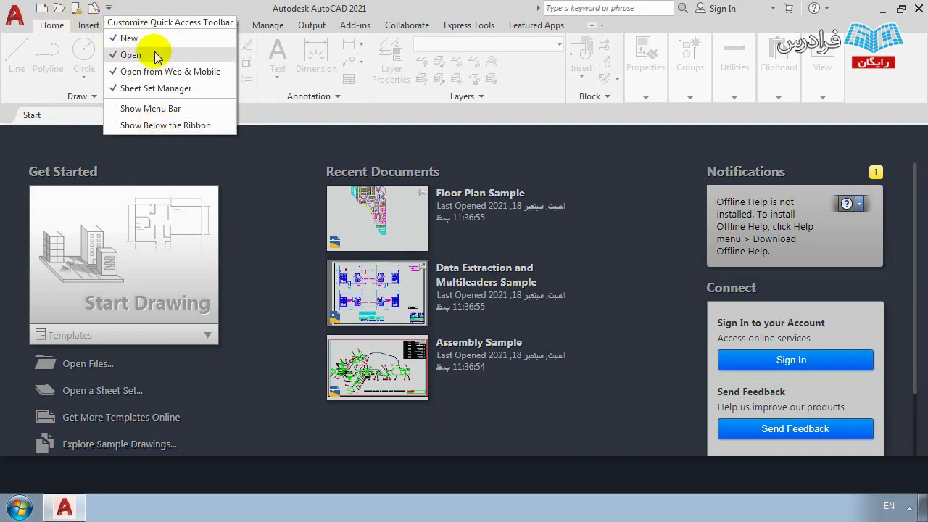
left_click(149, 109)
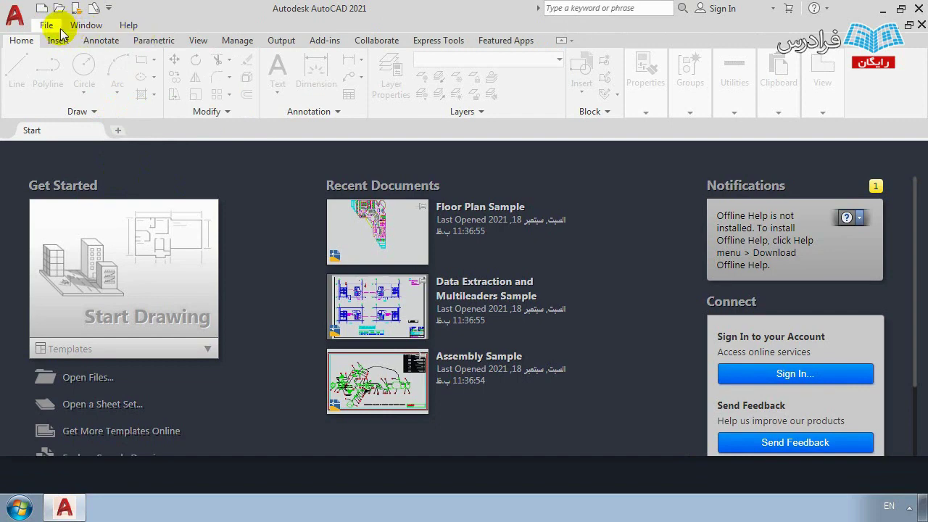
left_click(108, 8)
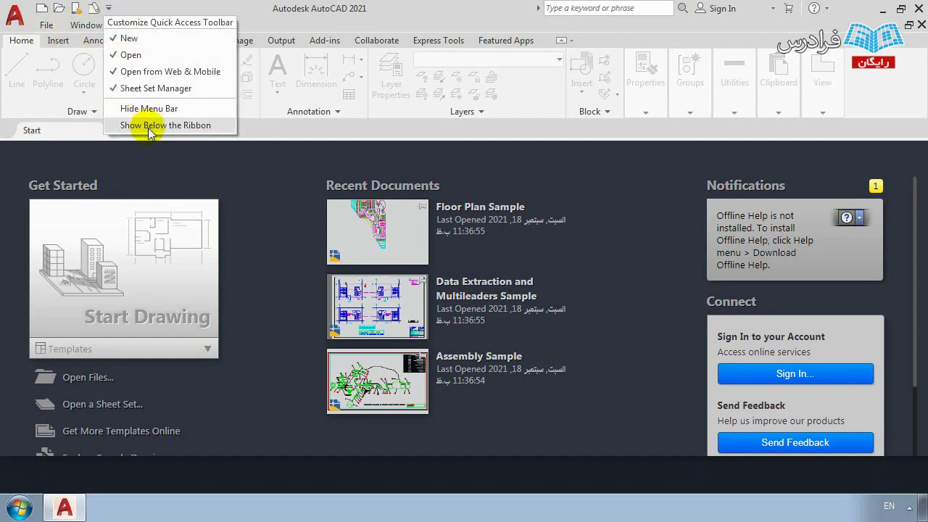
left_click(140, 112)
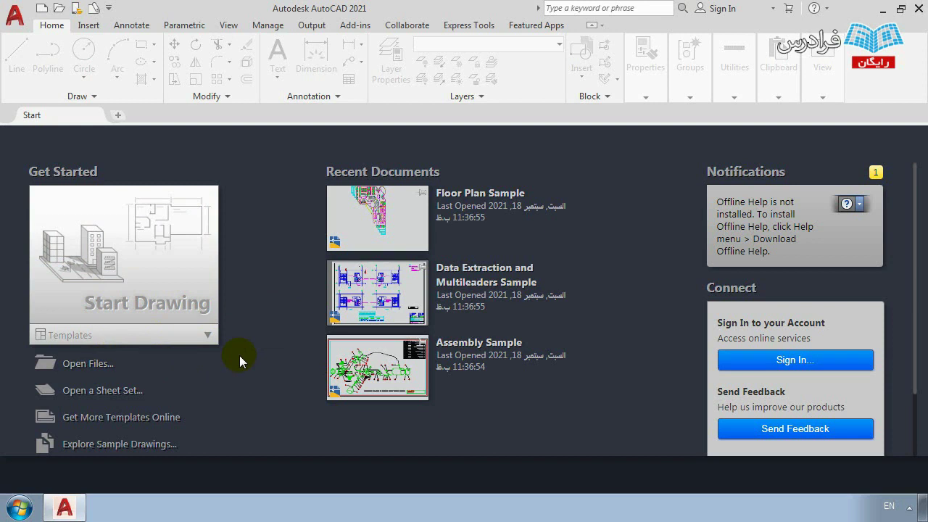
Step: Start a new drawing and turn off its background grid display
left_click(134, 278)
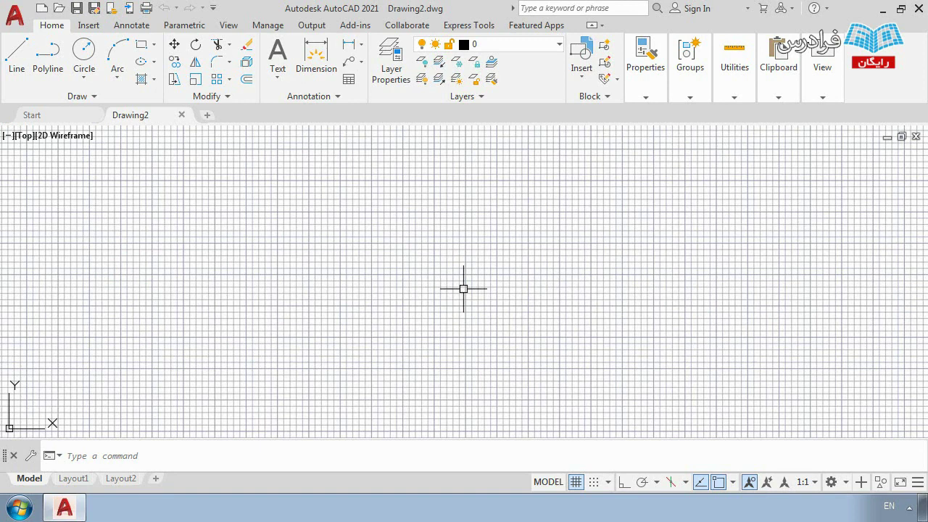
key("F7")
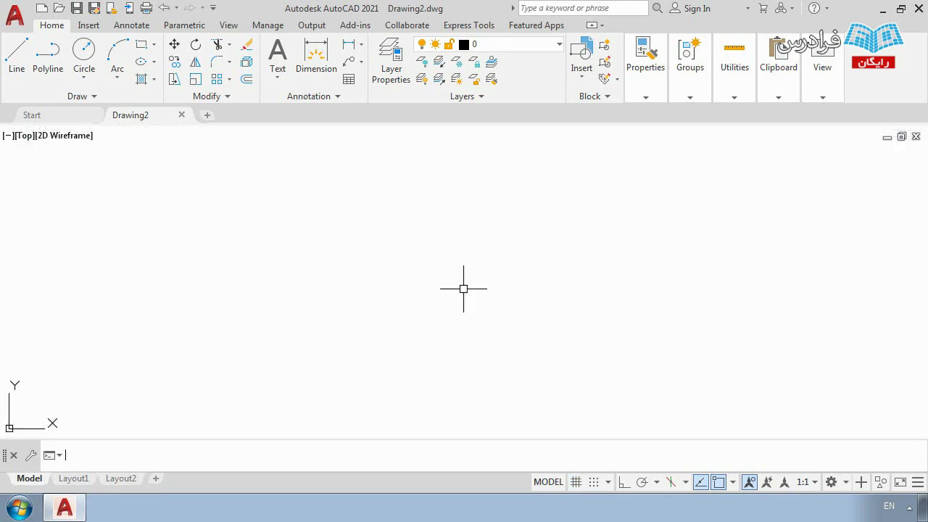
key("F7")
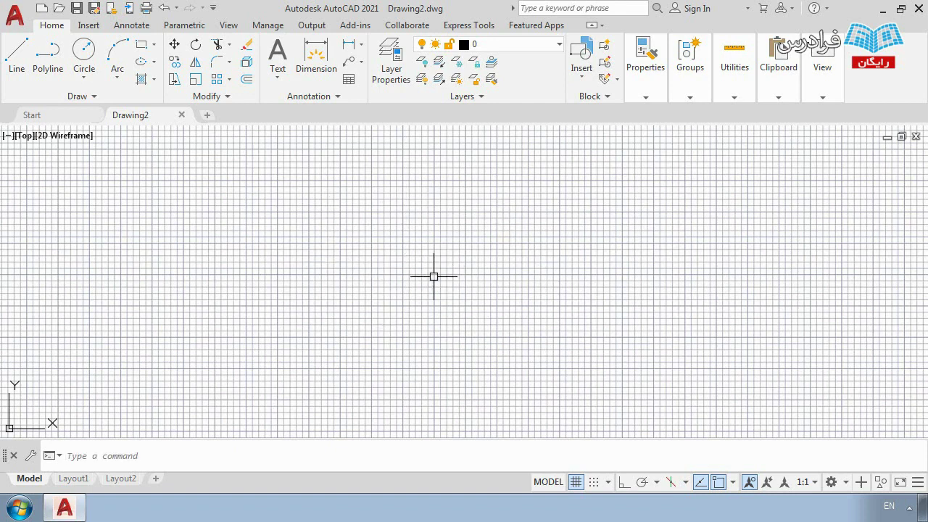
key("F7")
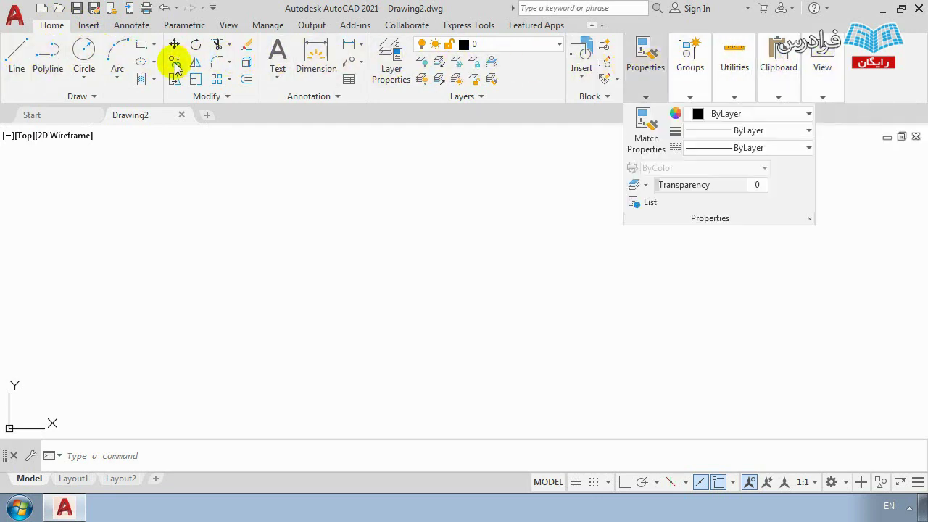
Step: Examine the ribbon's tool sets, including Insert, Annotate, Parametric, View, Manage, Express Tools, Featured Apps and Collaborate, and return to Home
left_click(86, 28)
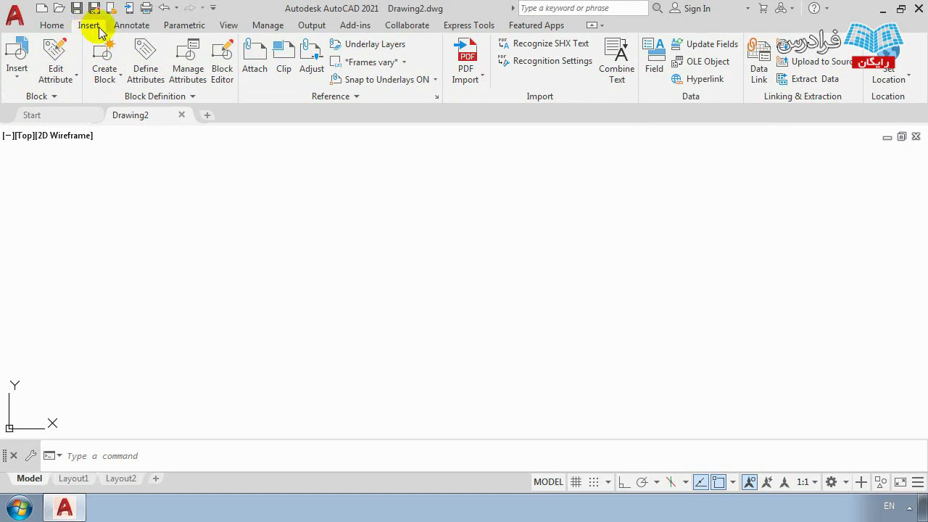
left_click(135, 30)
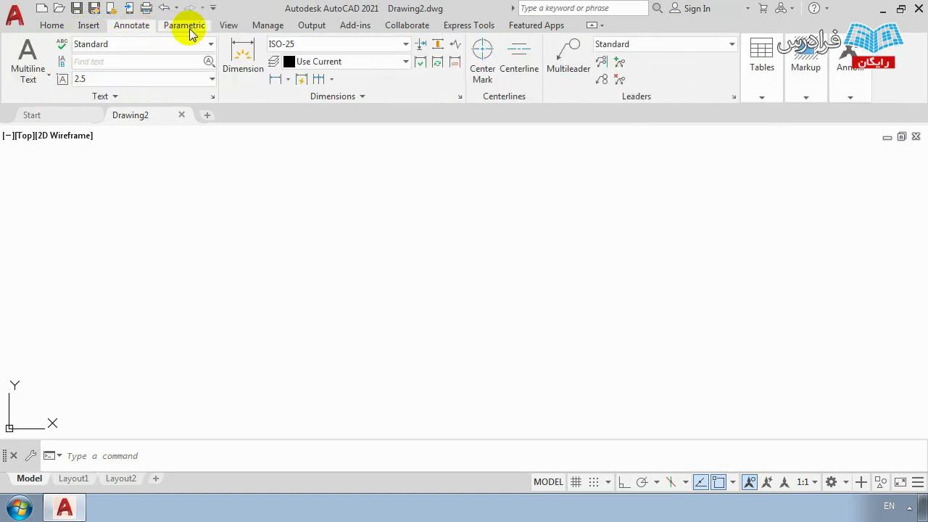
left_click(191, 33)
left_click(228, 29)
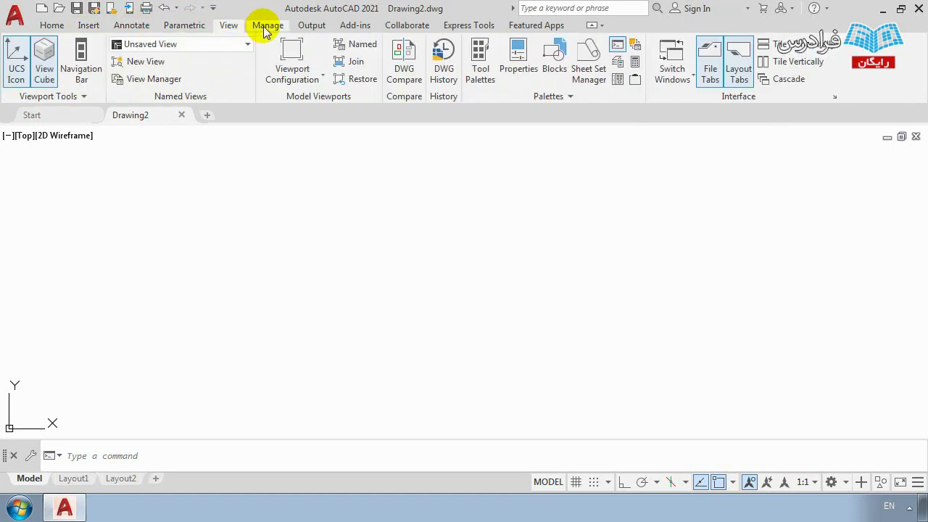
left_click(266, 27)
left_click(450, 27)
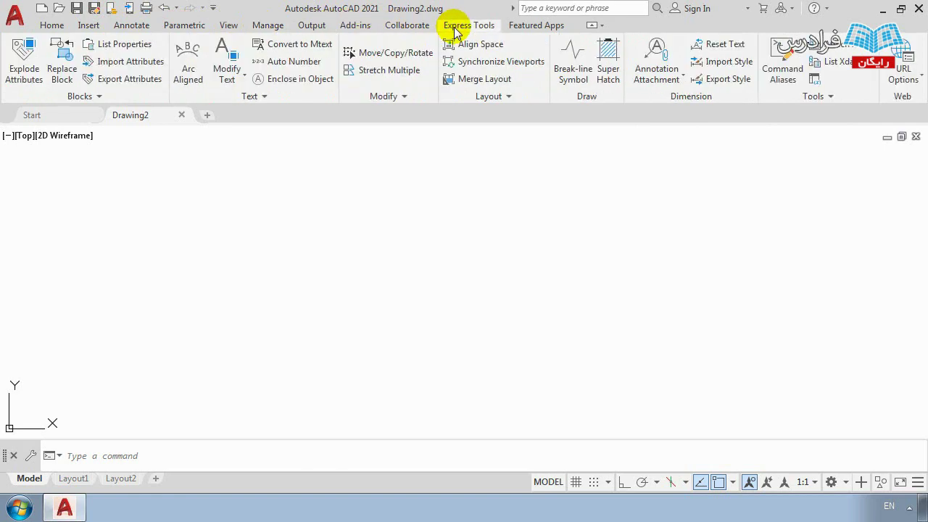
left_click(526, 28)
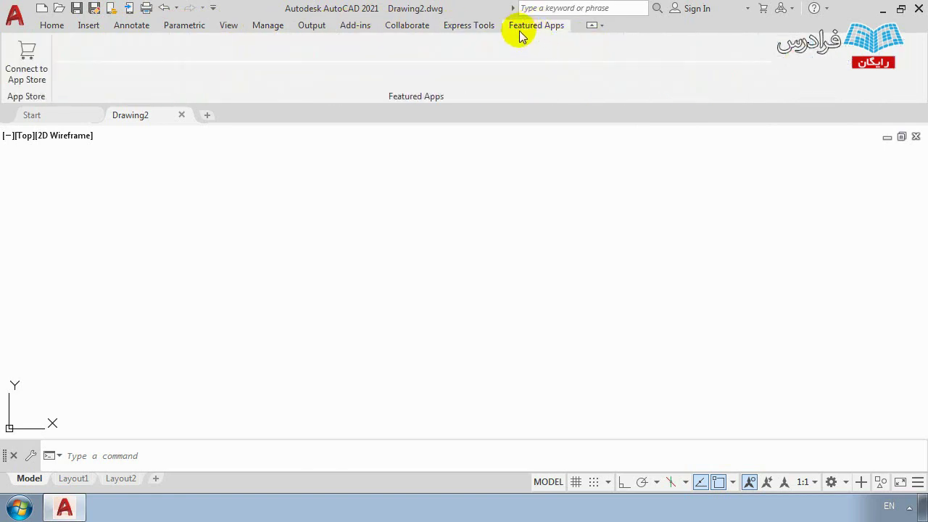
left_click(463, 28)
left_click(423, 27)
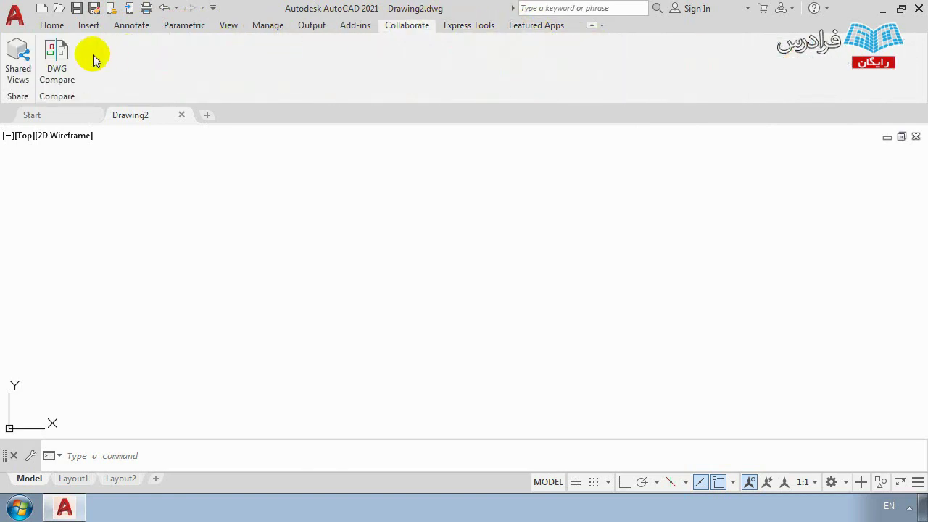
left_click(53, 26)
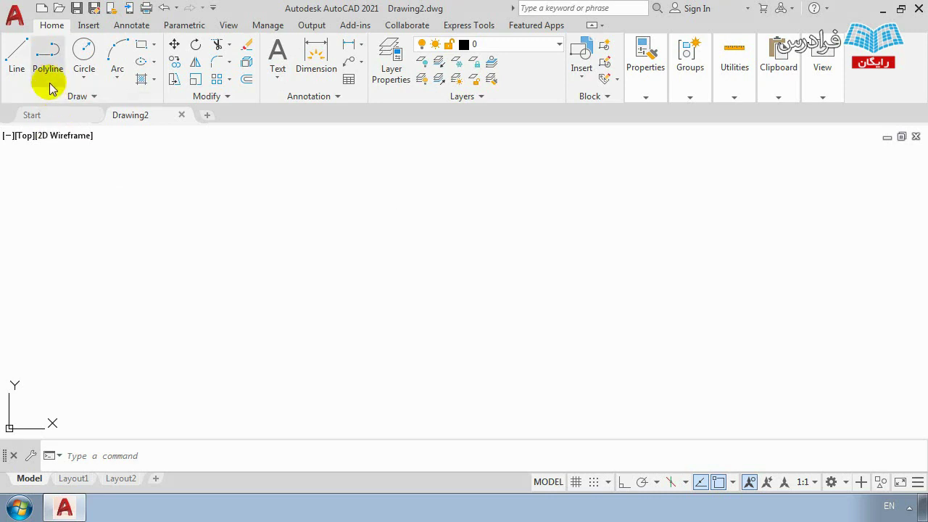
Step: Examine the additional Draw tools and the Rectangle and Polygon variants
left_click(95, 99)
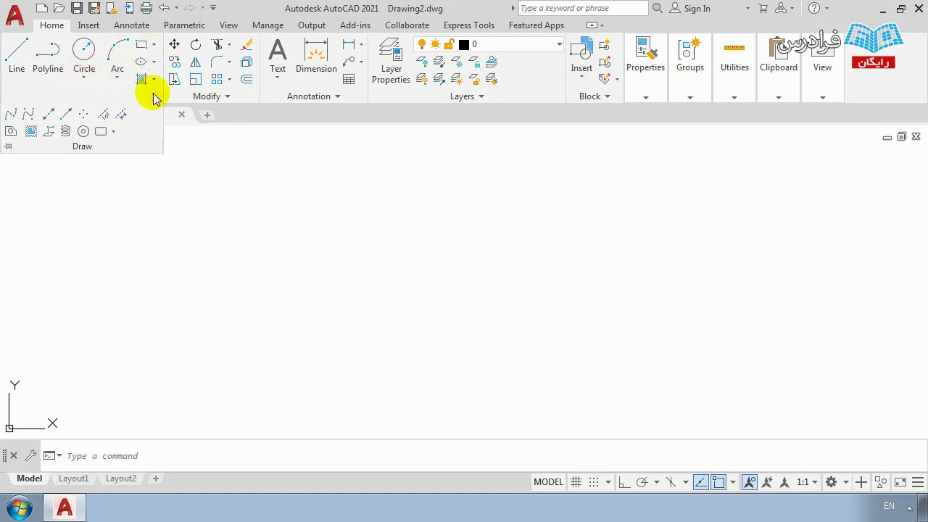
left_click(154, 46)
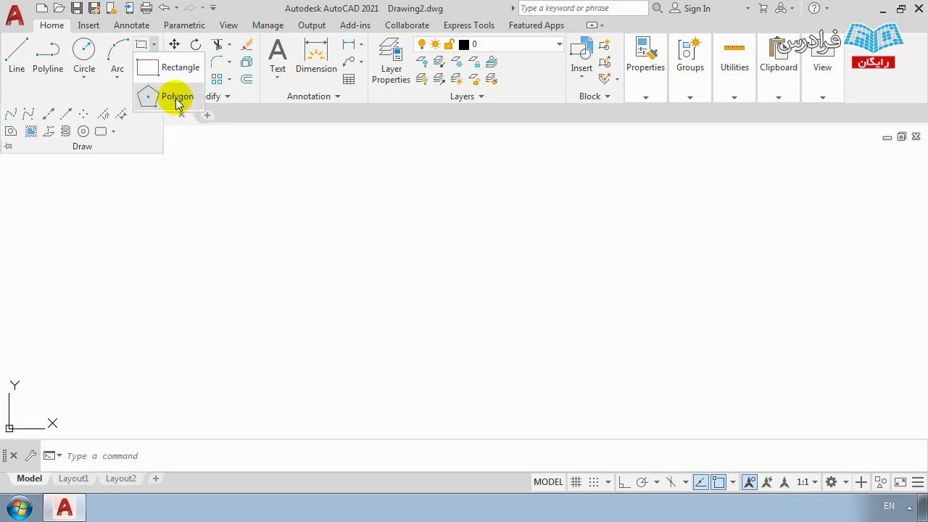
left_click(154, 67)
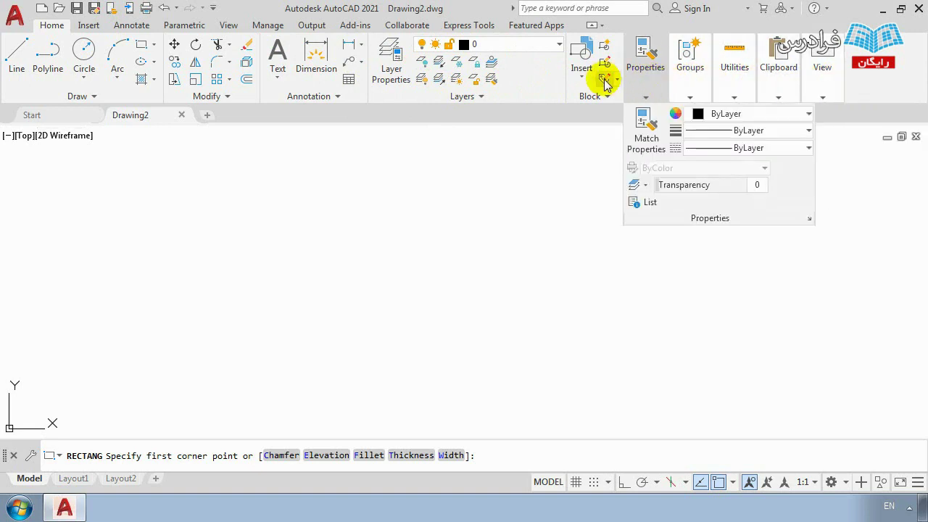
Step: Examine the object color and linetype choices, keeping the color set to ByLayer
mouse_move(629, 77)
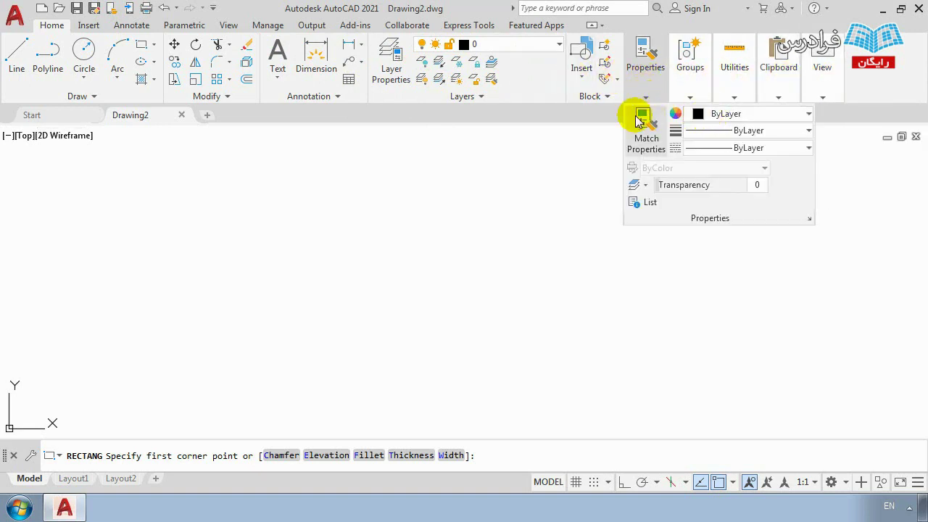
left_click(709, 116)
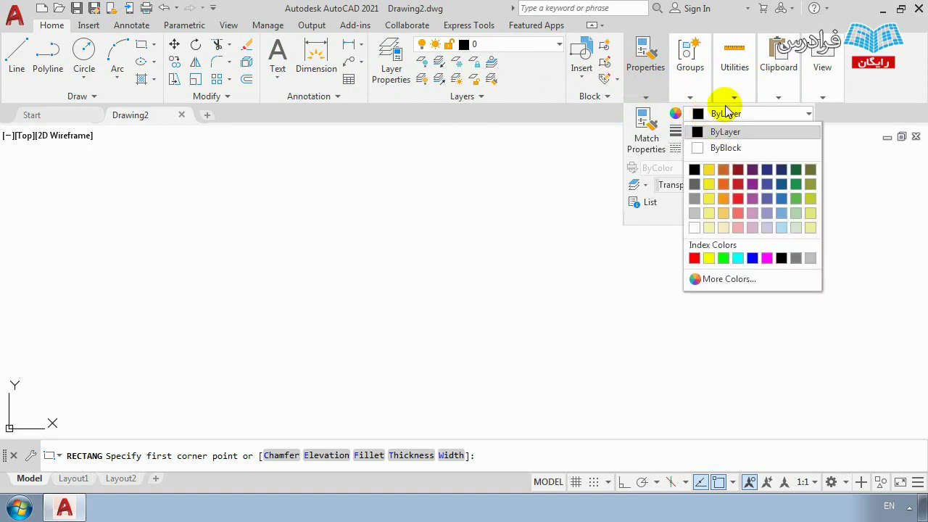
left_click(720, 114)
left_click(718, 131)
left_click(717, 132)
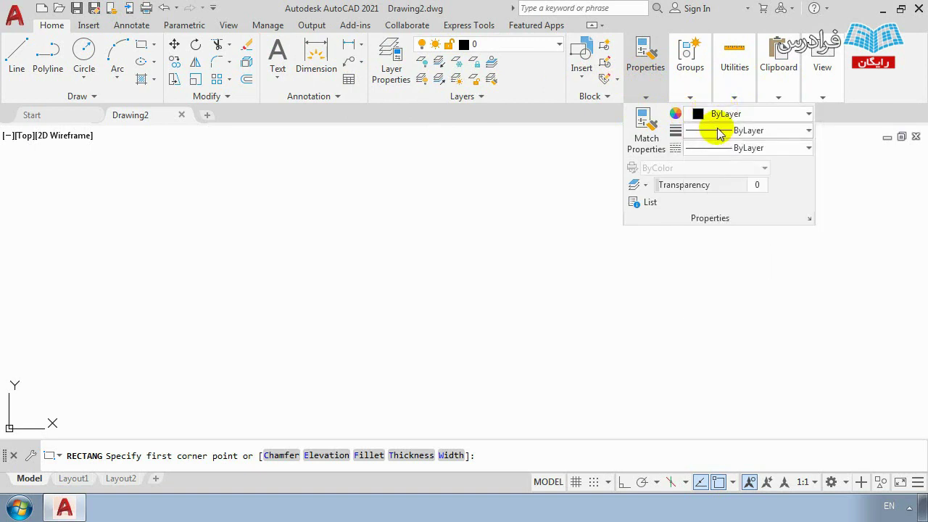
left_click(719, 148)
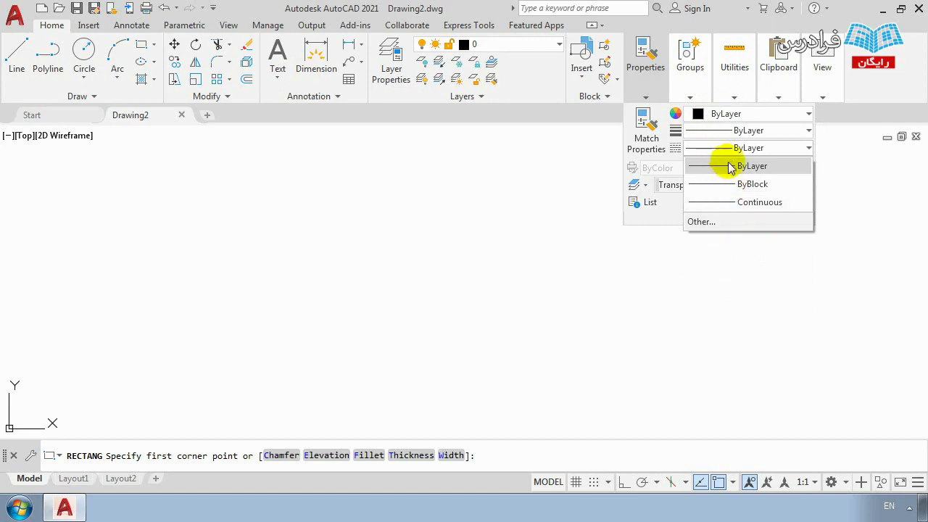
left_click(729, 147)
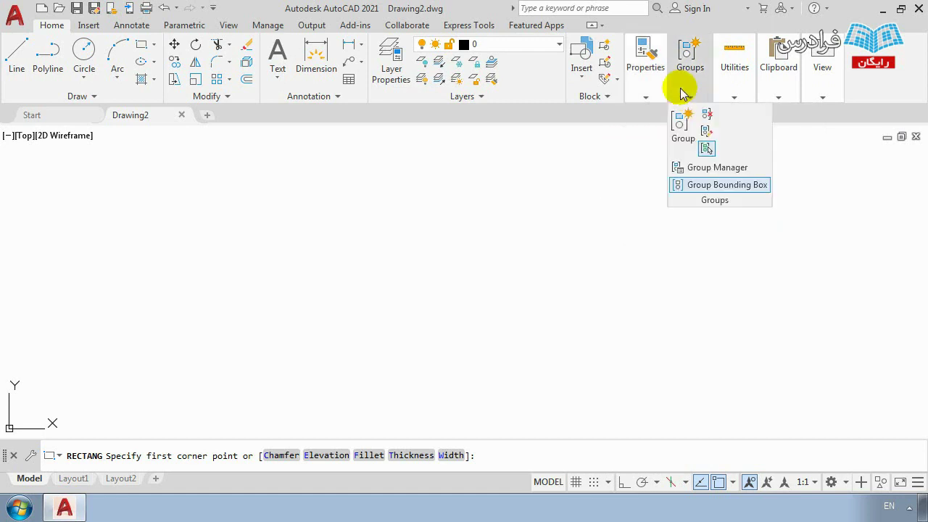
Step: Review the Insert, Annotate and Parametric tool sets, return to Home and cancel the pending Rectangle command
left_click(92, 28)
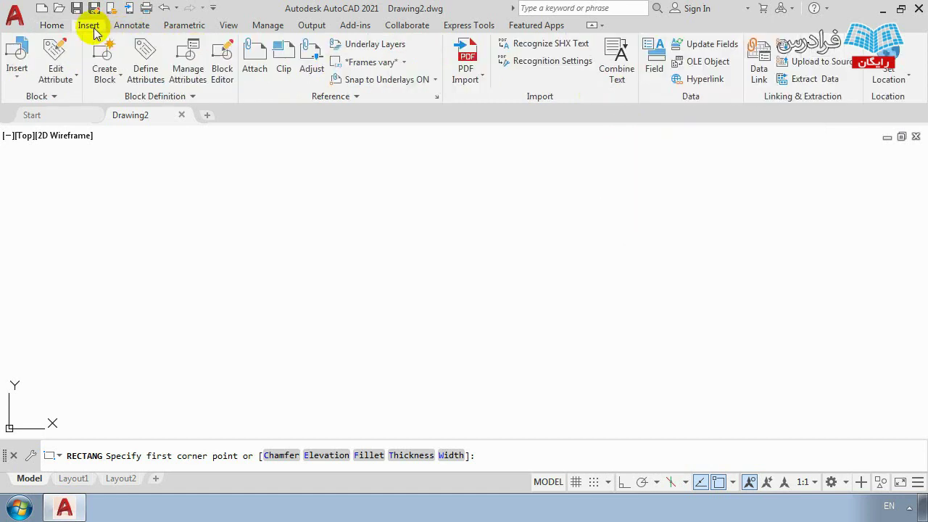
left_click(131, 26)
left_click(184, 24)
left_click(52, 24)
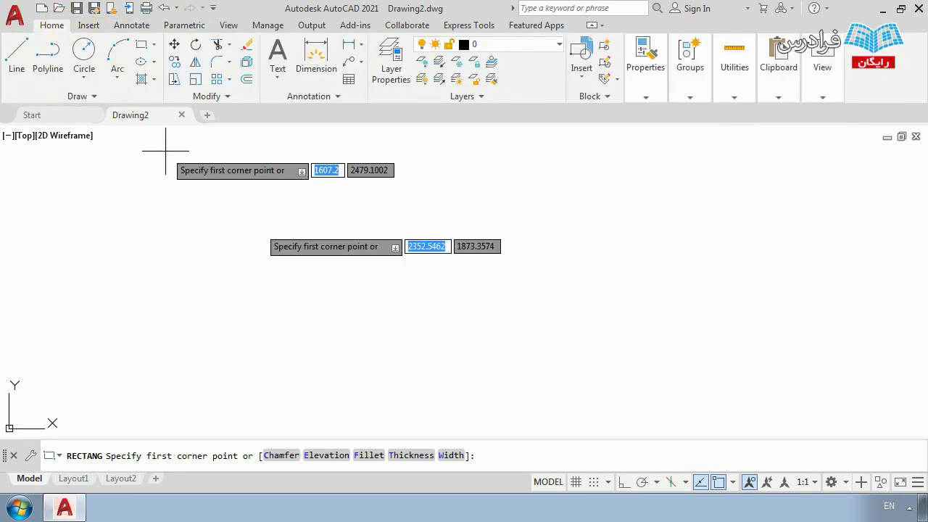
key("Escape")
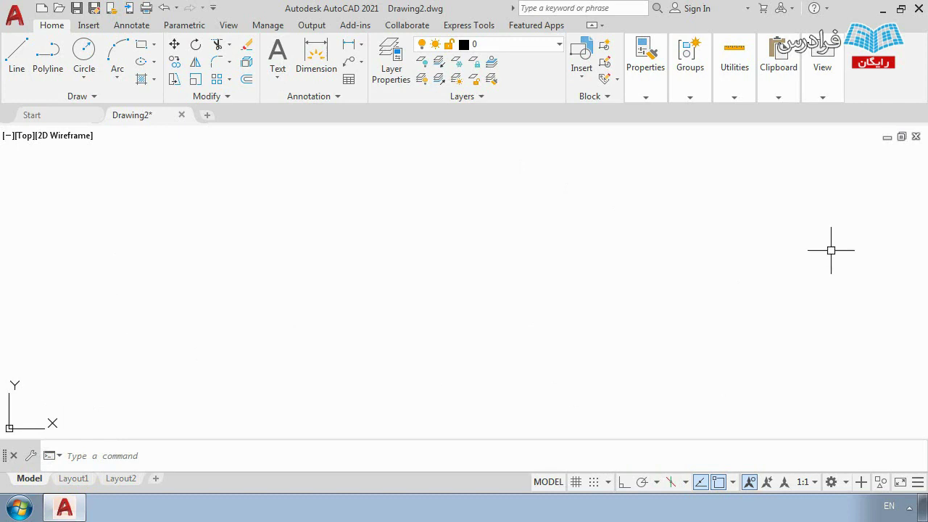
Step: Stay in model space and switch the workspace from Drafting & Annotation to 3D Basics
left_click(30, 480)
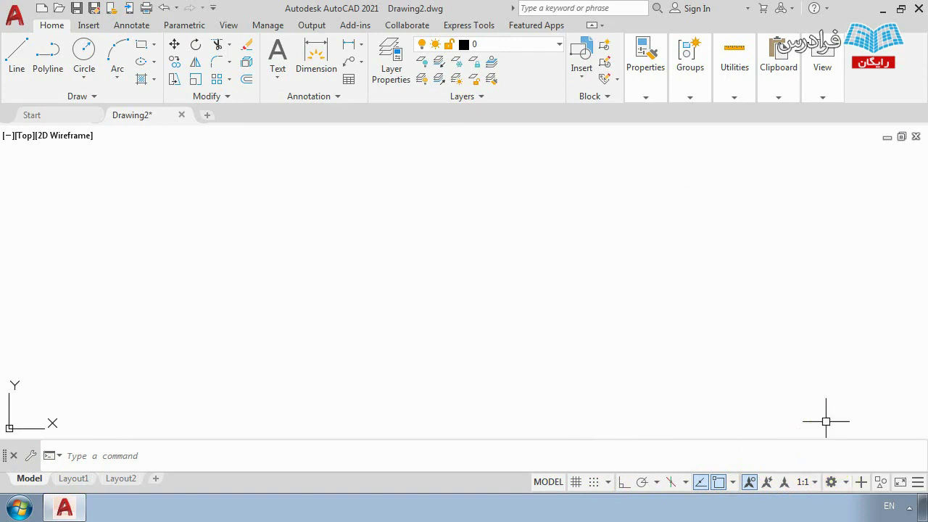
left_click(844, 482)
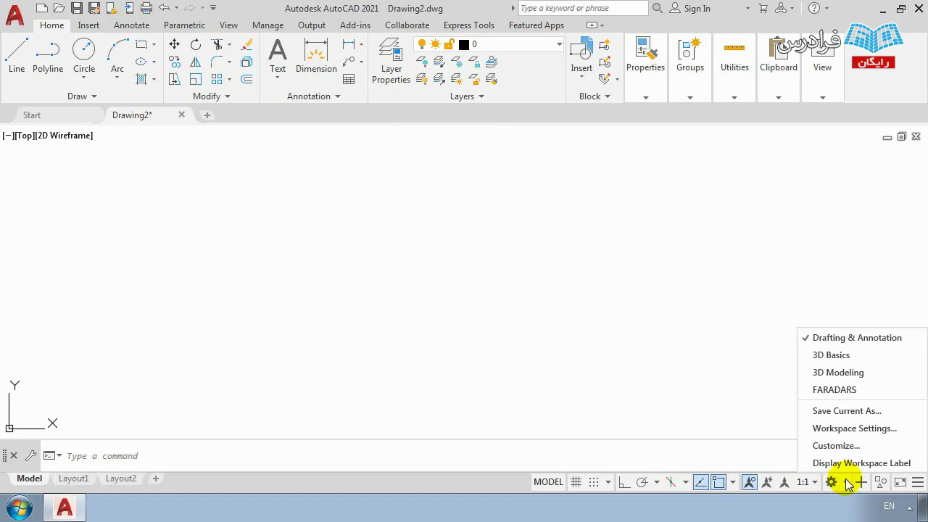
left_click(834, 355)
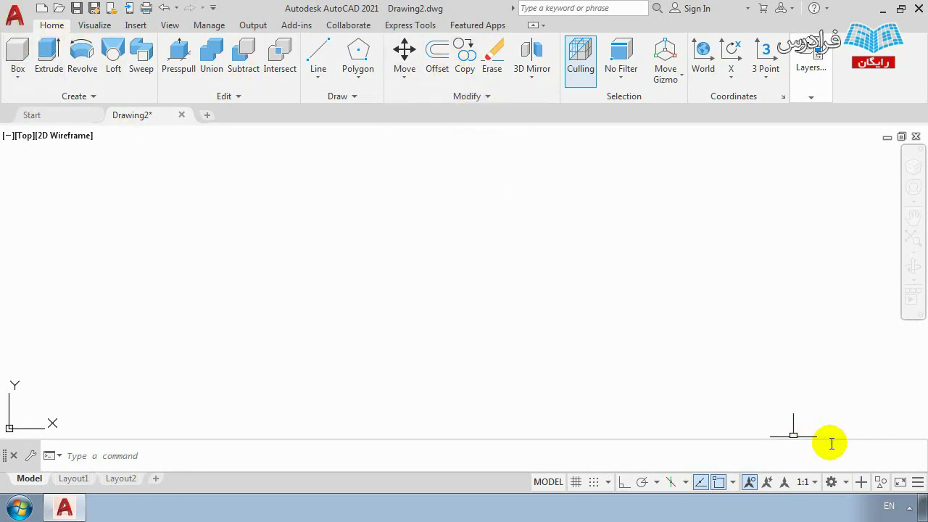
Step: Switch the workspace to 3D Modeling, review its Solid, Surface and Mesh tool sets and return to Home
left_click(835, 482)
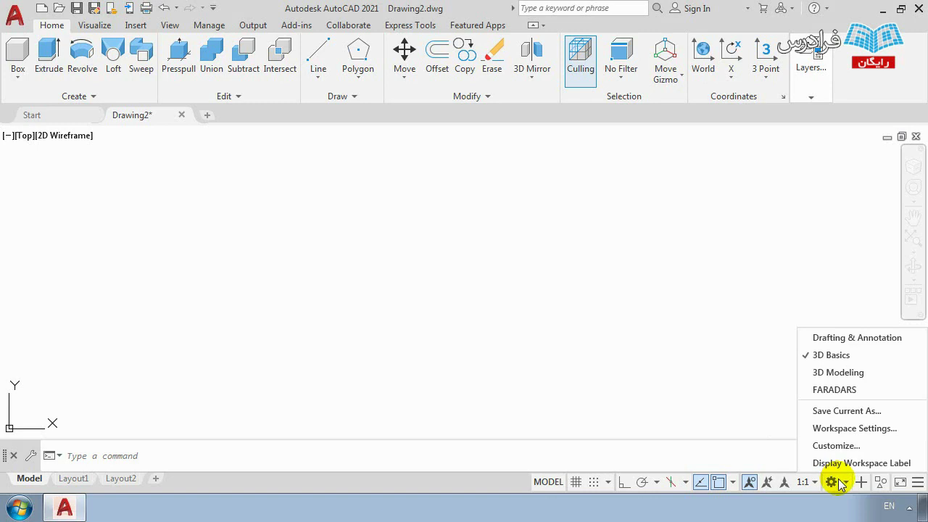
left_click(841, 373)
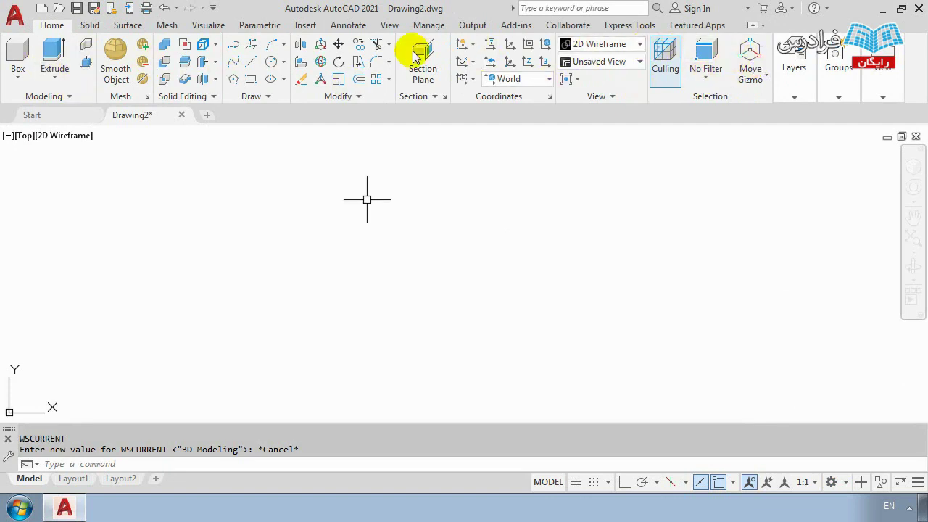
left_click(88, 26)
left_click(124, 25)
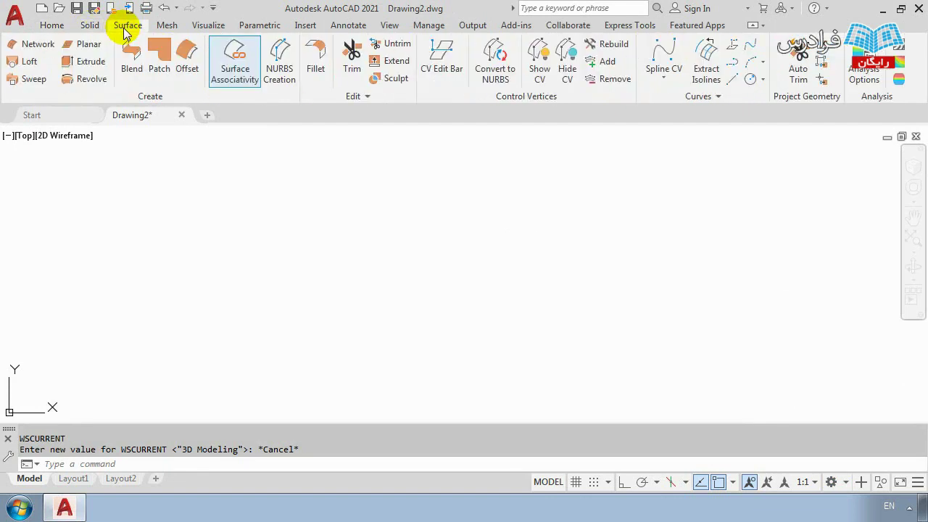
left_click(167, 26)
left_click(46, 28)
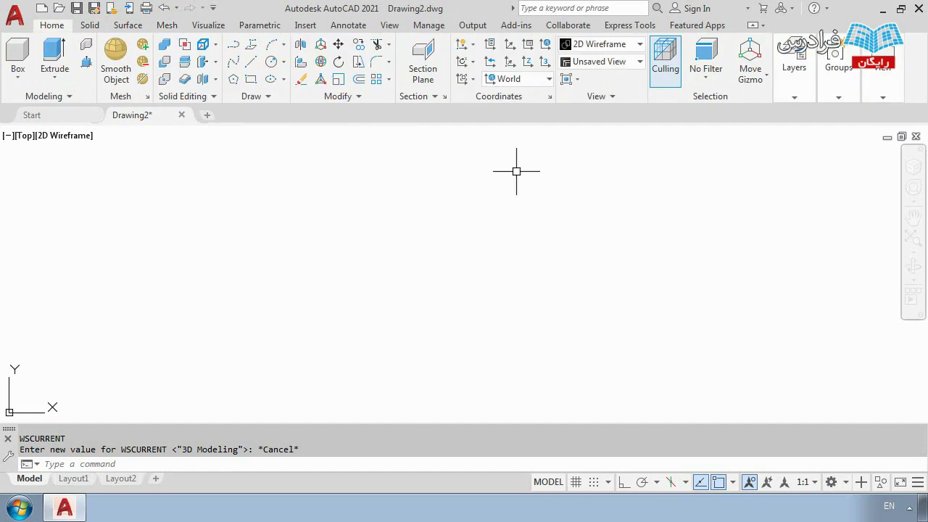
Step: Switch the workspace to FARADARS to view its classic toolbars and return to Drafting & Annotation
left_click(830, 482)
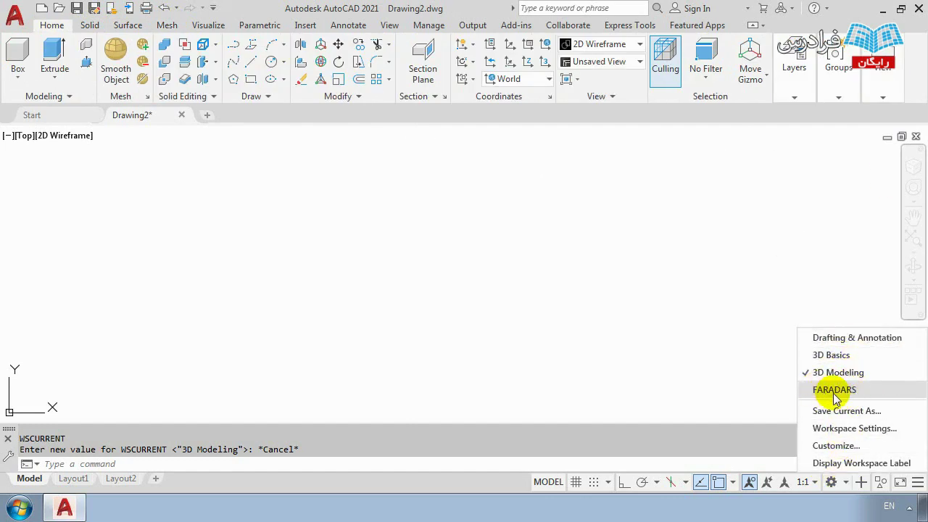
left_click(836, 396)
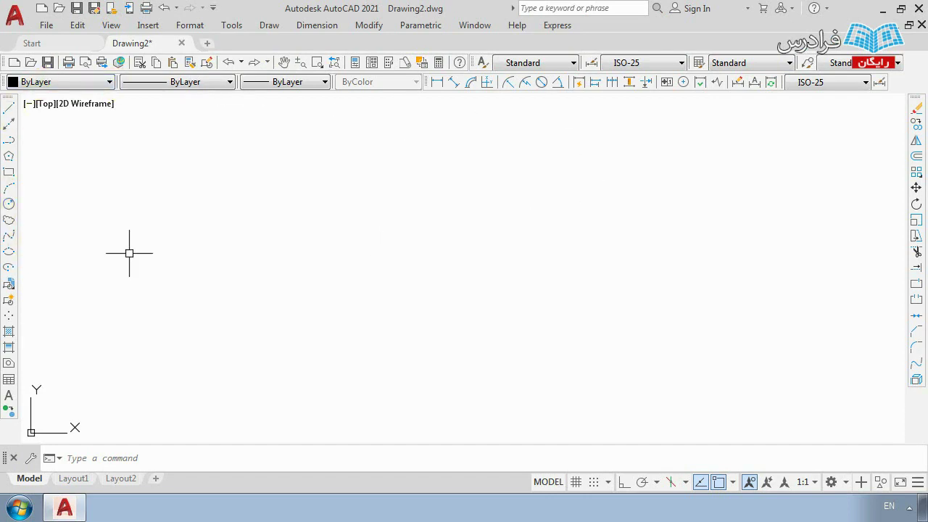
left_click(843, 482)
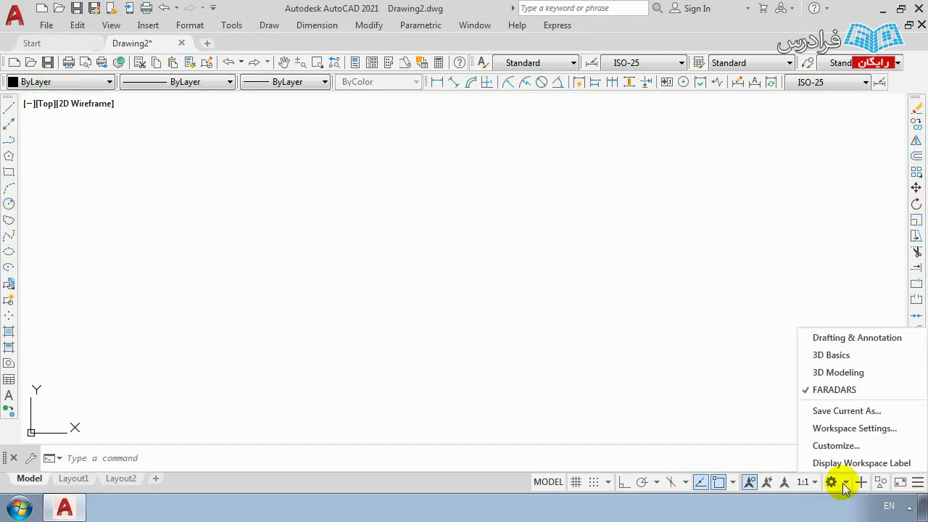
left_click(839, 337)
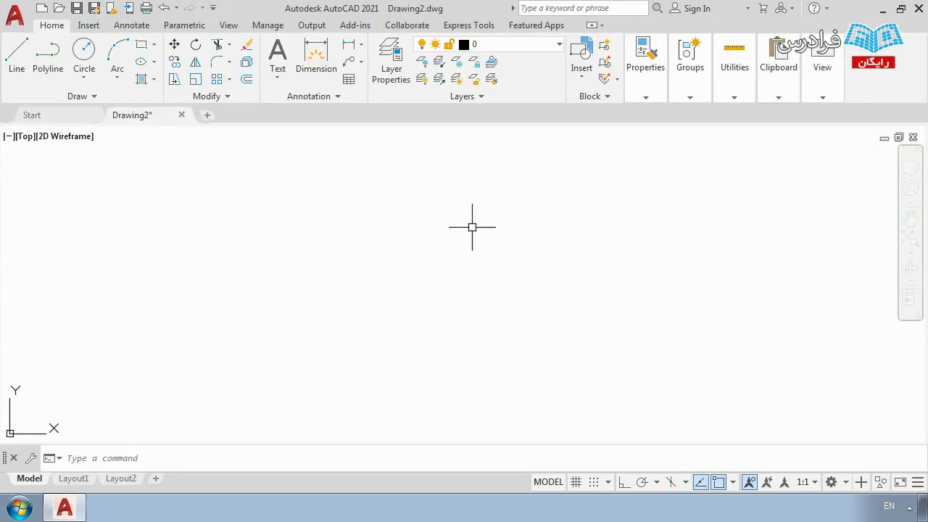
left_click(918, 150)
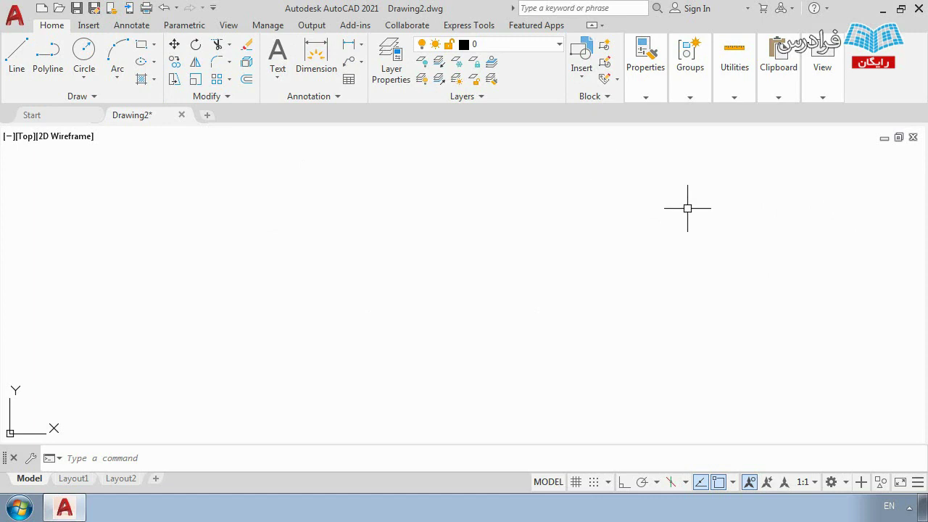
Step: Turn the drawing area's grid display on and off again
key("F7")
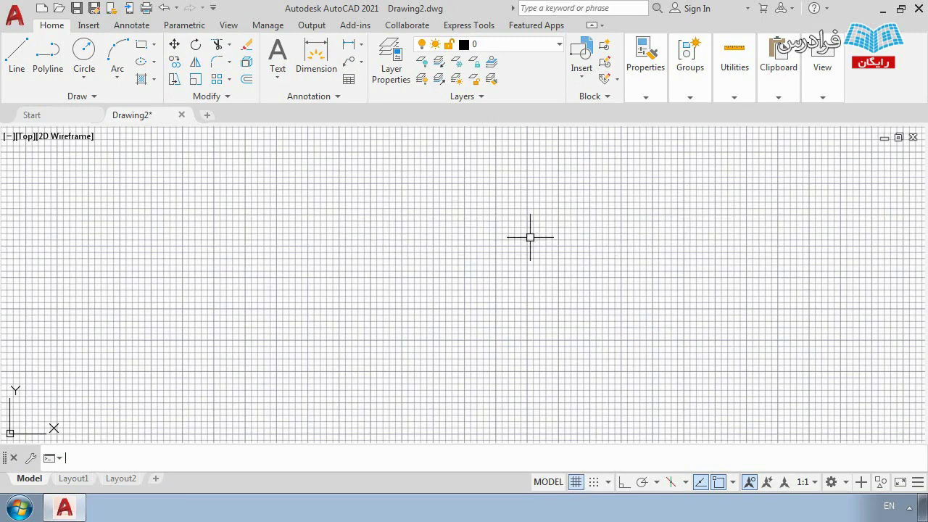
key("F7")
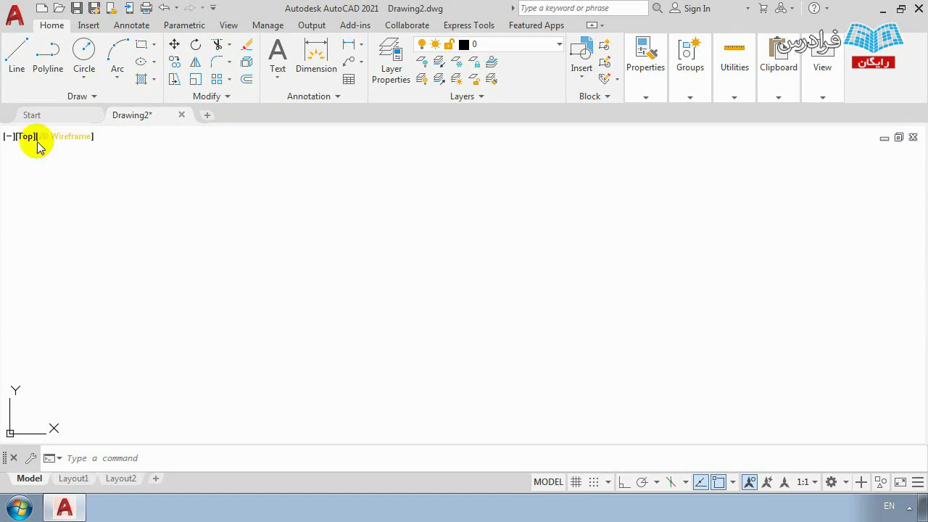
Step: Start and cancel the Line command twice, the second time with its alias L
left_click(17, 55)
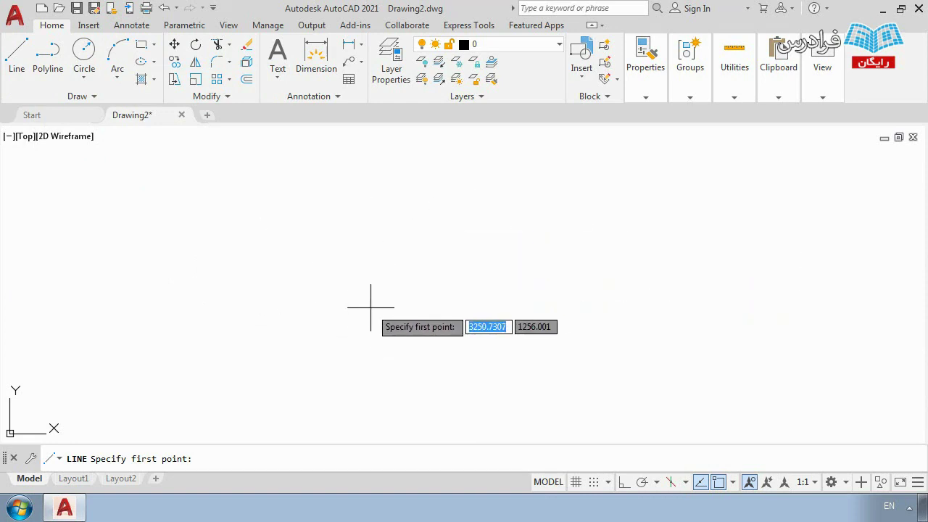
key("Escape")
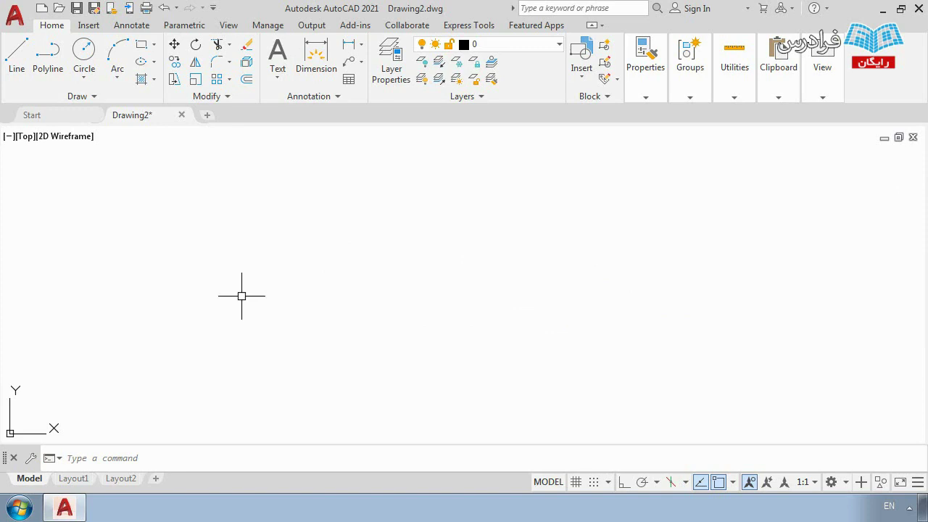
type("L")
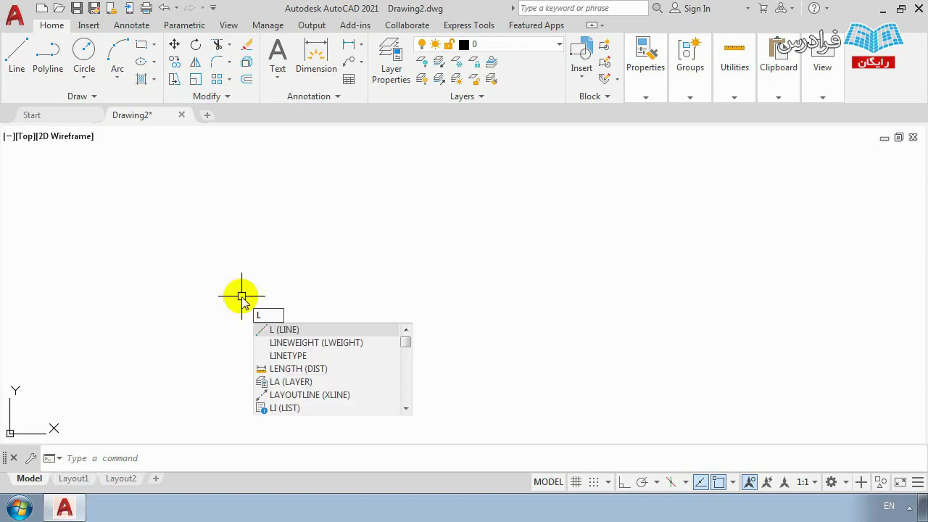
key("Return")
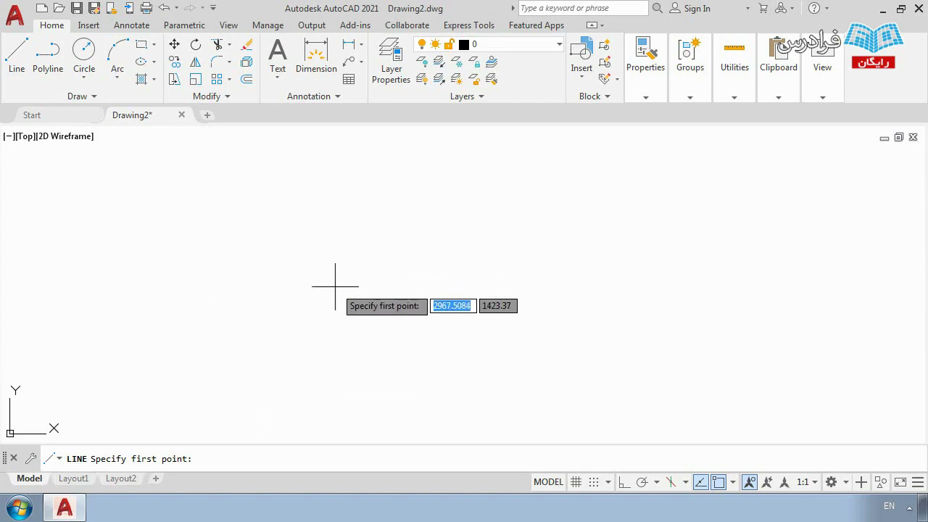
key("Escape")
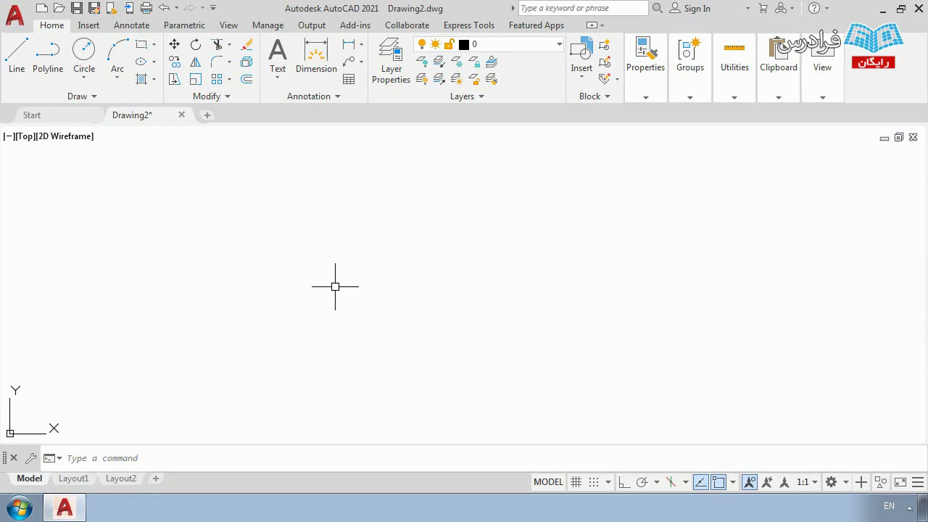
Step: Browse the command suggestions for L, start Line from the suggestions and cancel it
type("L")
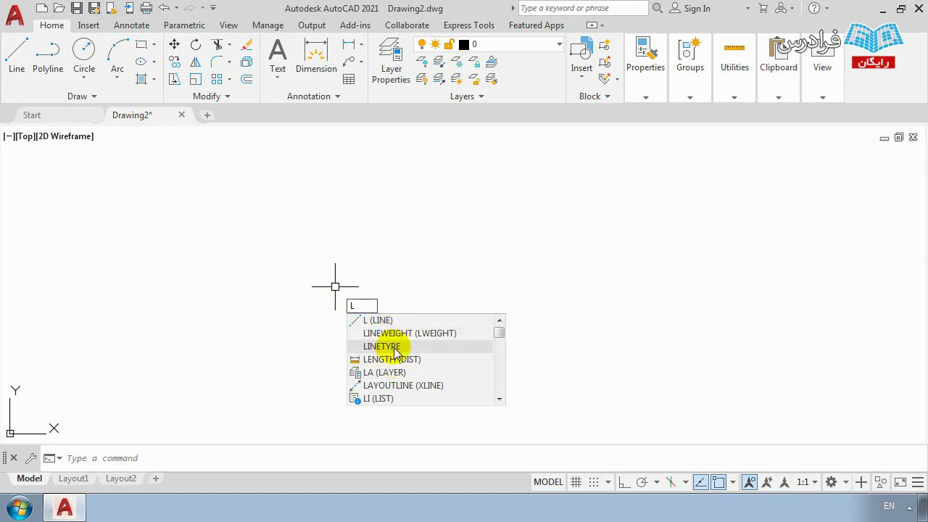
scroll(397, 352, "down", 2)
scroll(399, 350, "up", 2)
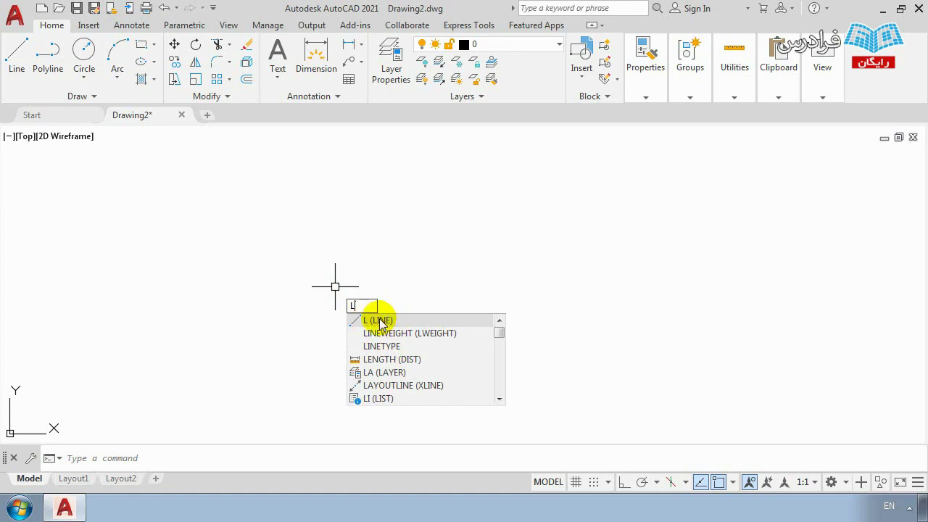
left_click(379, 320)
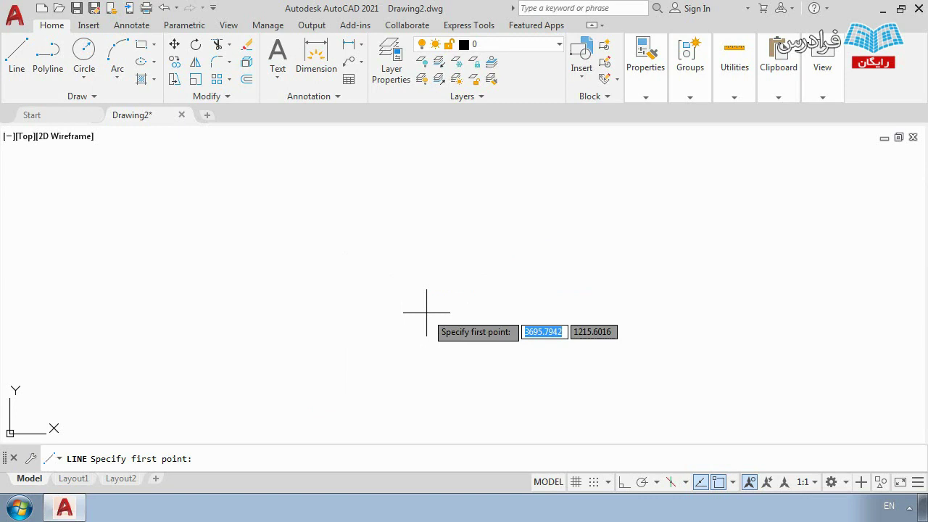
key("Escape")
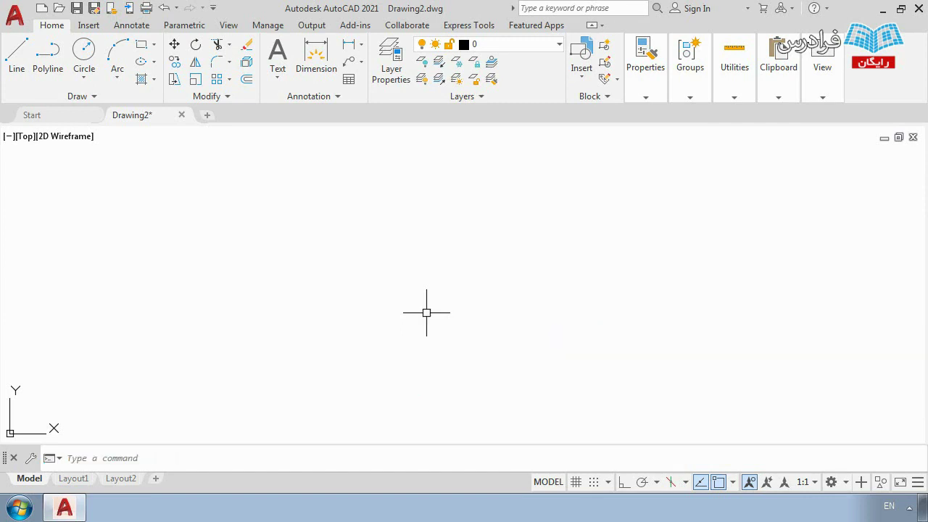
Step: Draw a freehand chain of 19 connected line segments, zigzagging across the drawing area and looping around the zigzag
left_click(18, 55)
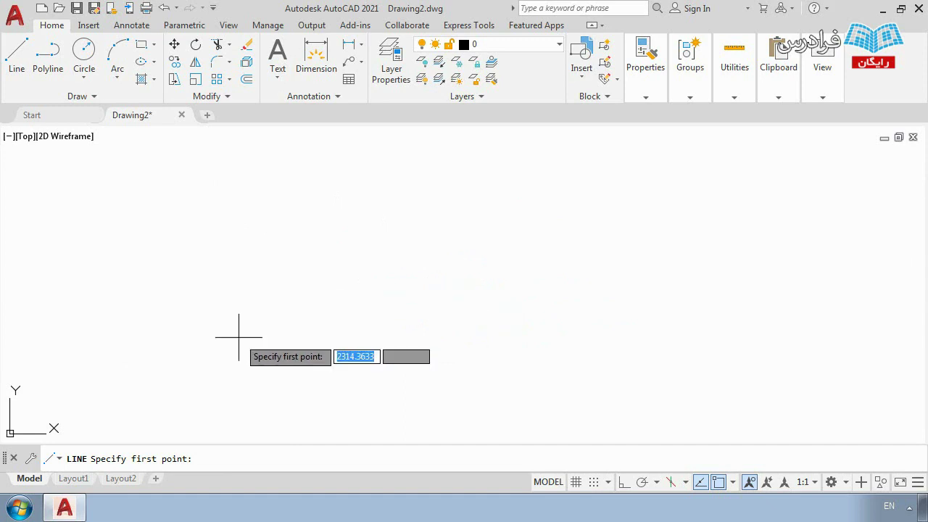
left_click(104, 321)
left_click(152, 243)
left_click(262, 324)
left_click(316, 215)
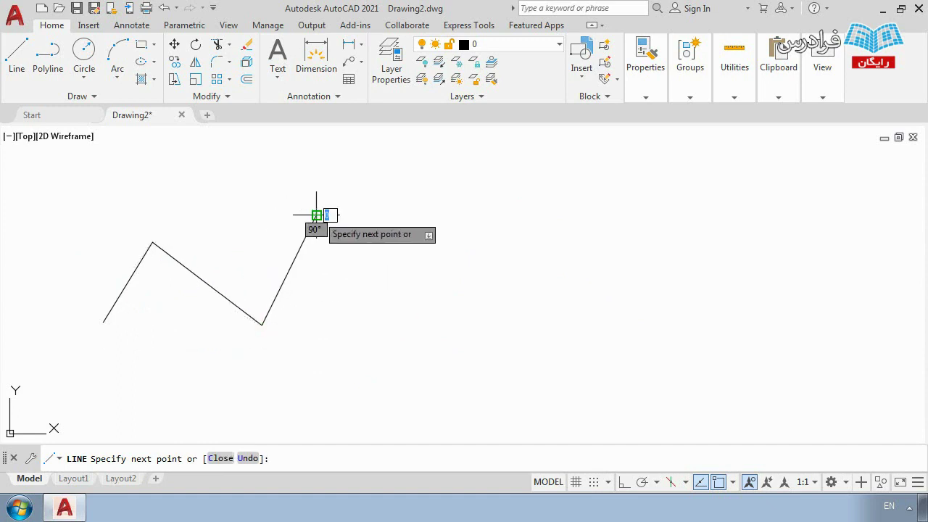
left_click(355, 302)
left_click(444, 194)
left_click(489, 303)
left_click(571, 219)
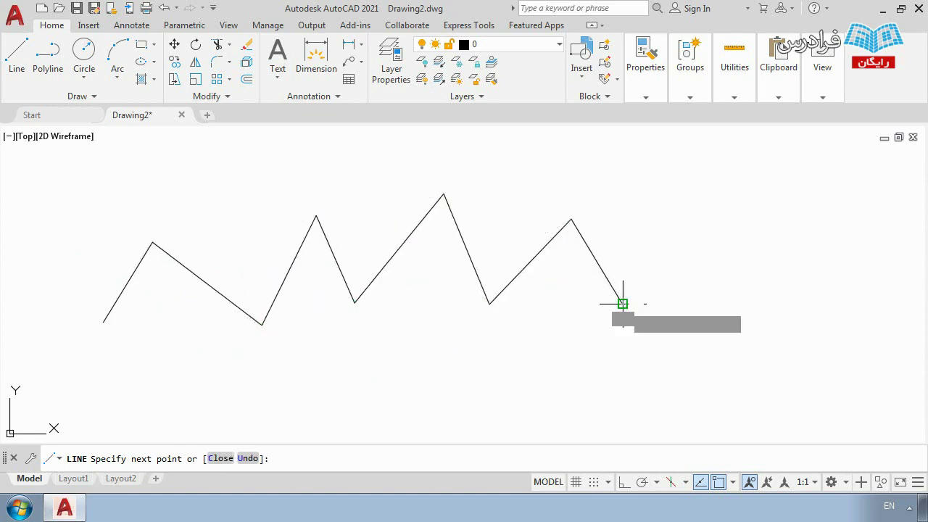
left_click(622, 305)
left_click(344, 397)
left_click(191, 370)
left_click(227, 268)
left_click(402, 187)
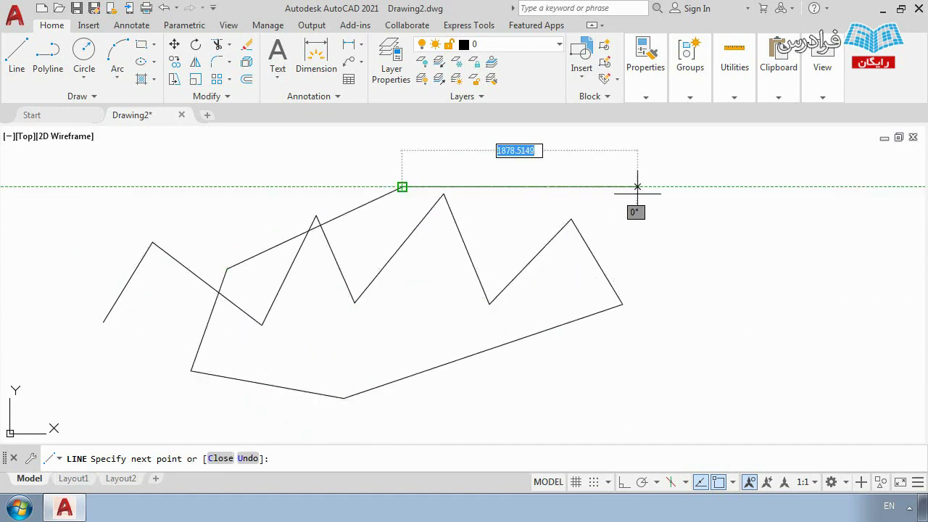
left_click(640, 196)
left_click(640, 337)
left_click(74, 354)
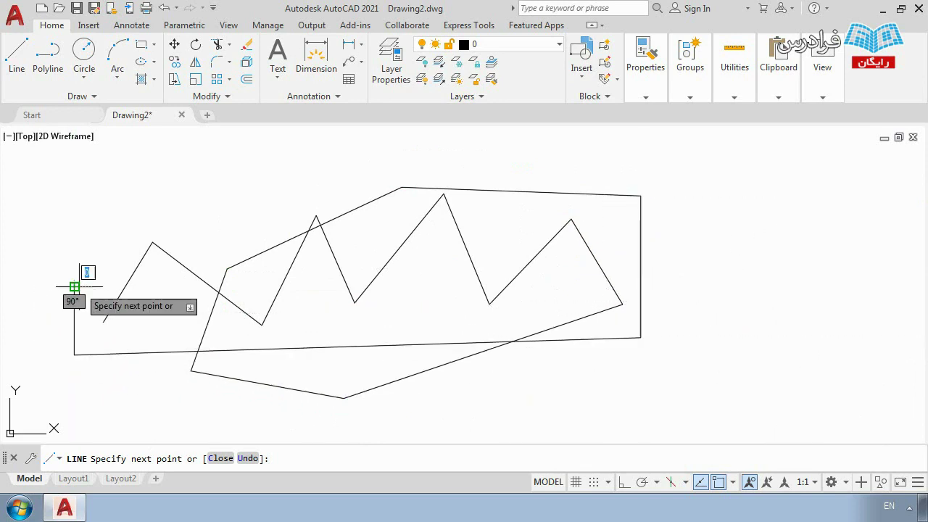
left_click(74, 287)
left_click(129, 195)
left_click(254, 203)
left_click(330, 171)
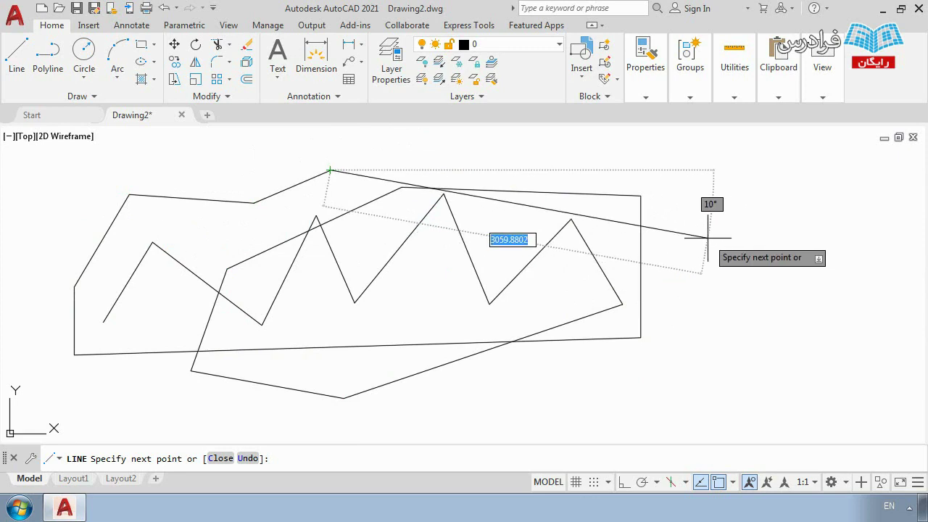
key("Return")
Step: Select all the drawn line segments with a crossing window and delete them
scroll(624, 275, "down", 2)
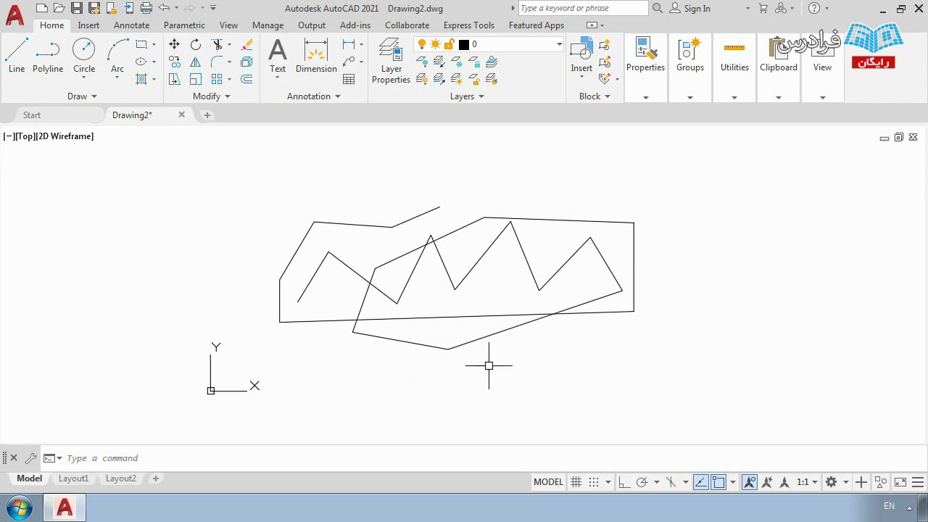
left_click(655, 353)
left_click(228, 195)
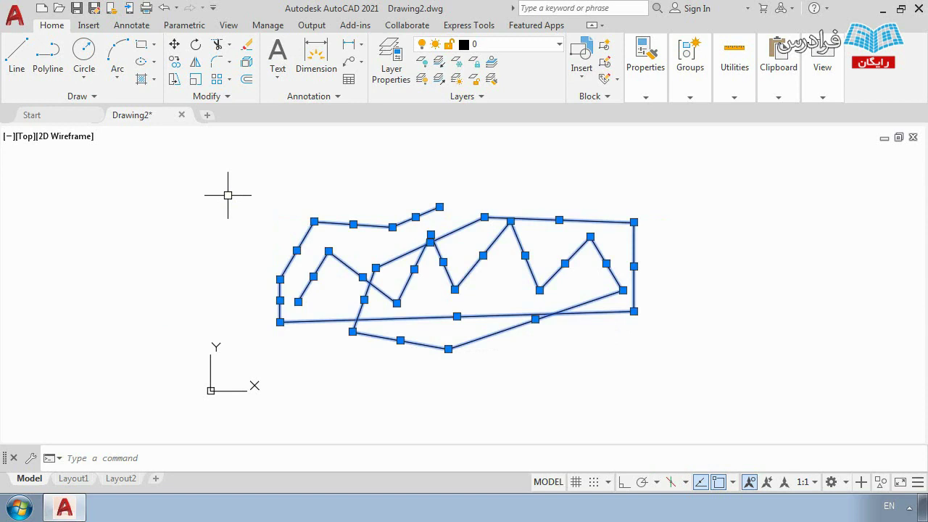
key("Delete")
Step: Start a line with its first point at coordinates 5,10 and cancel it without placing a second point
scroll(299, 285, "up", 2)
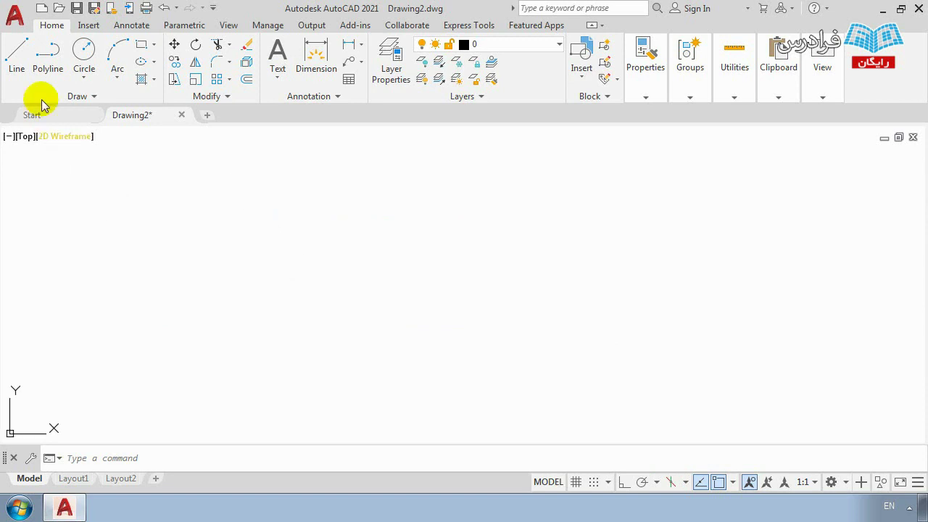
left_click(16, 51)
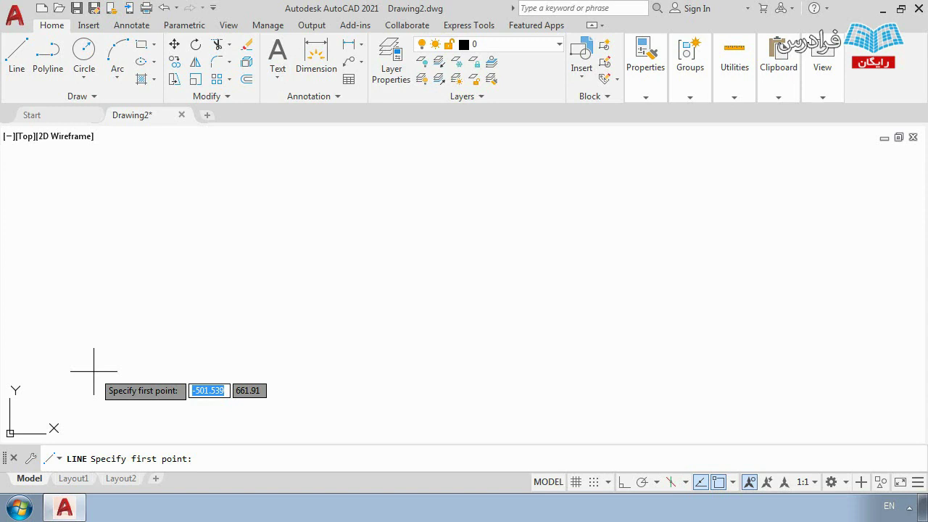
type("5")
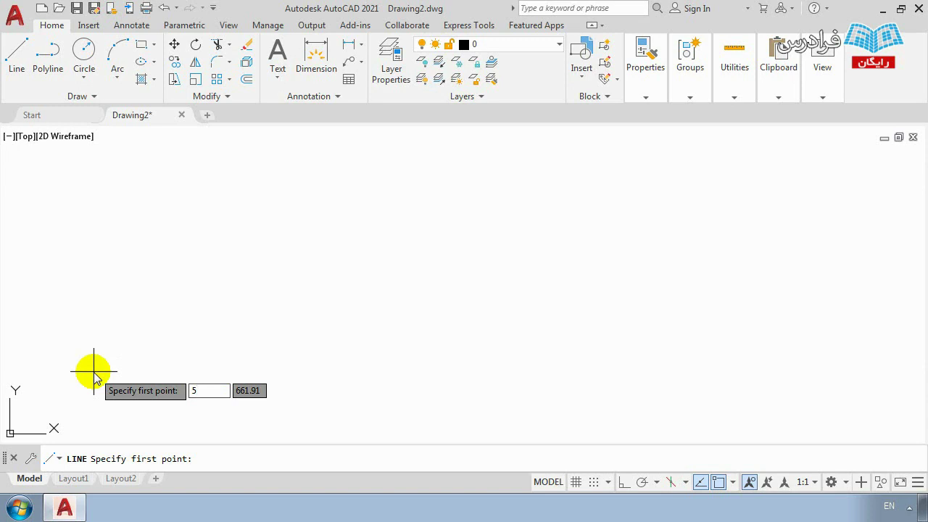
key("Tab")
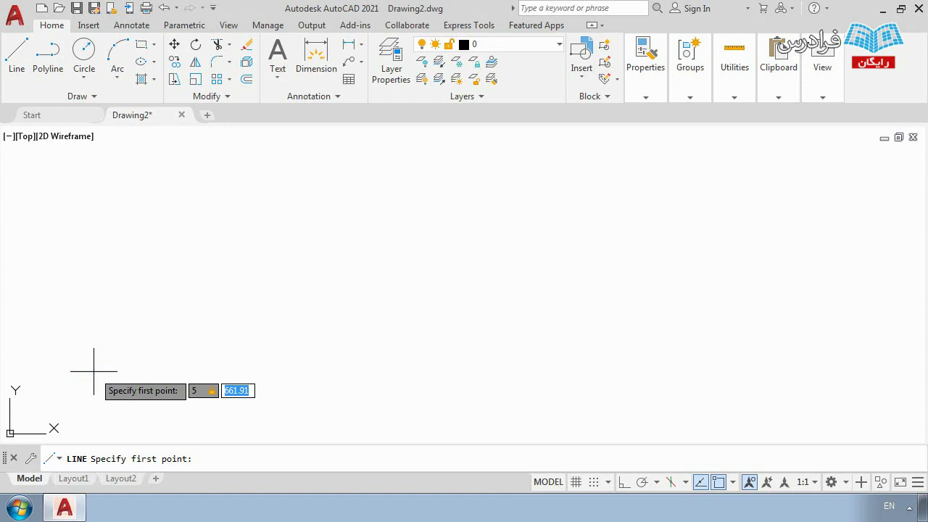
type("10")
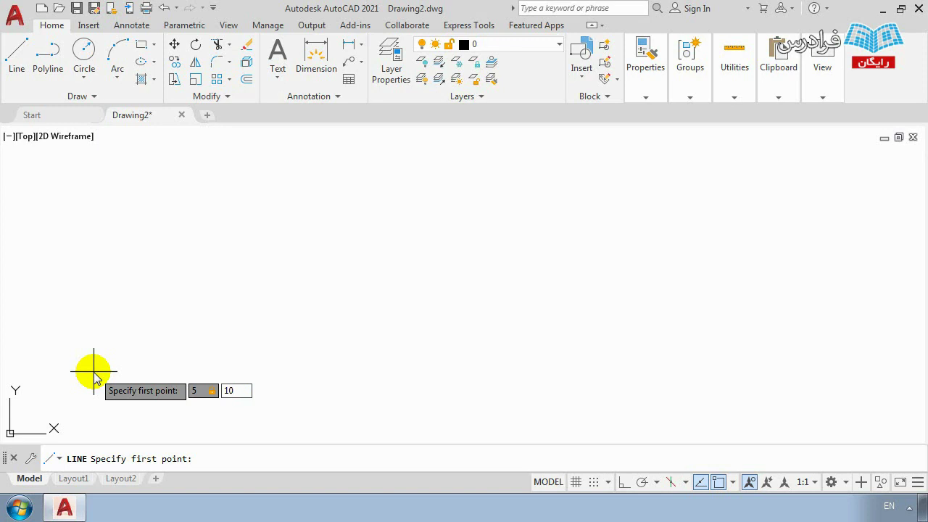
key("Return")
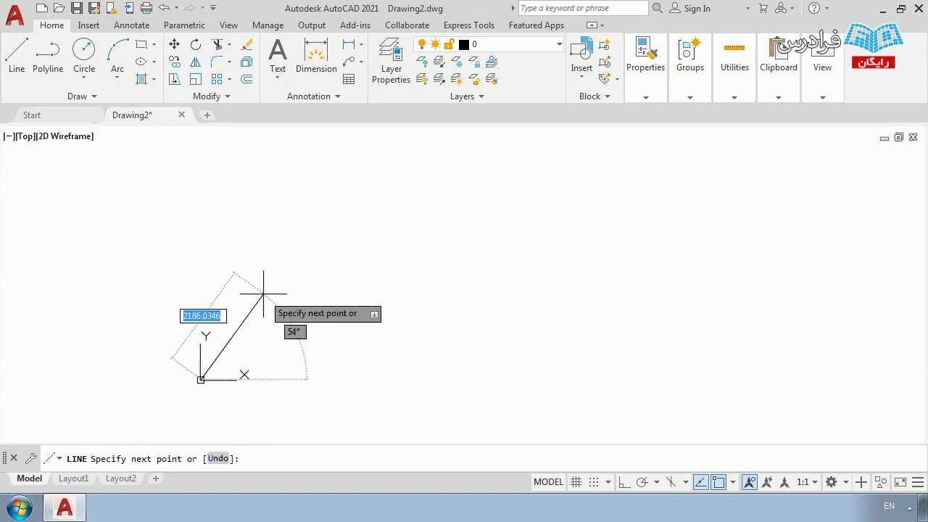
scroll(213, 385, "up", 5)
scroll(106, 329, "up", 6)
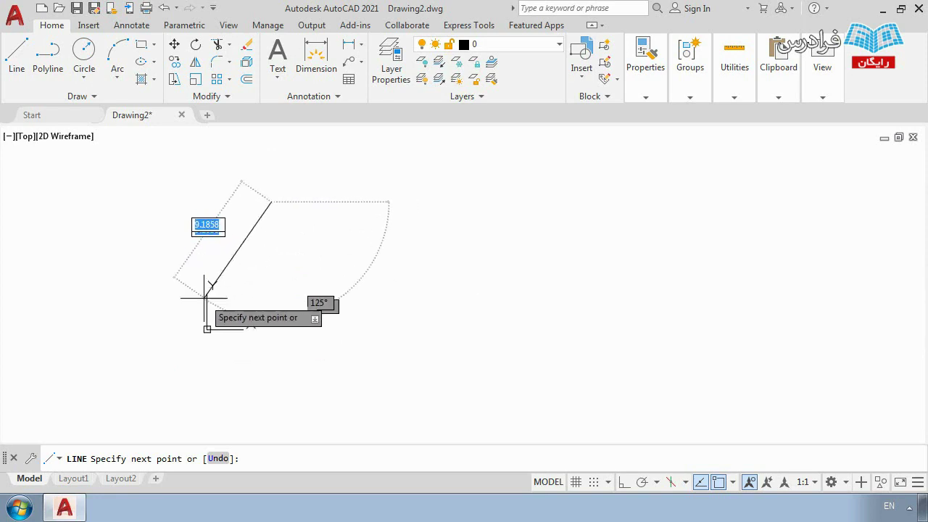
key("Escape")
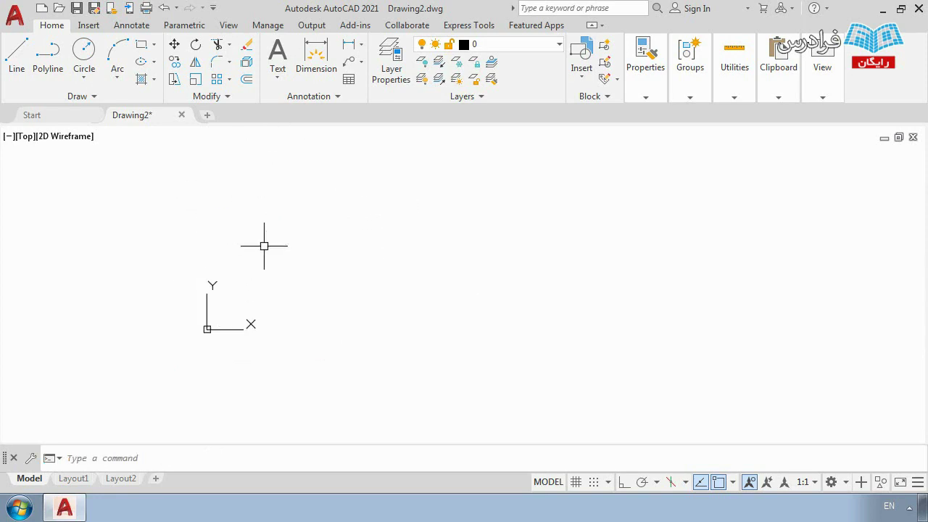
Step: Start a line at the origin 0,0 and draw its first segment 5 units long at about 49°
type("l")
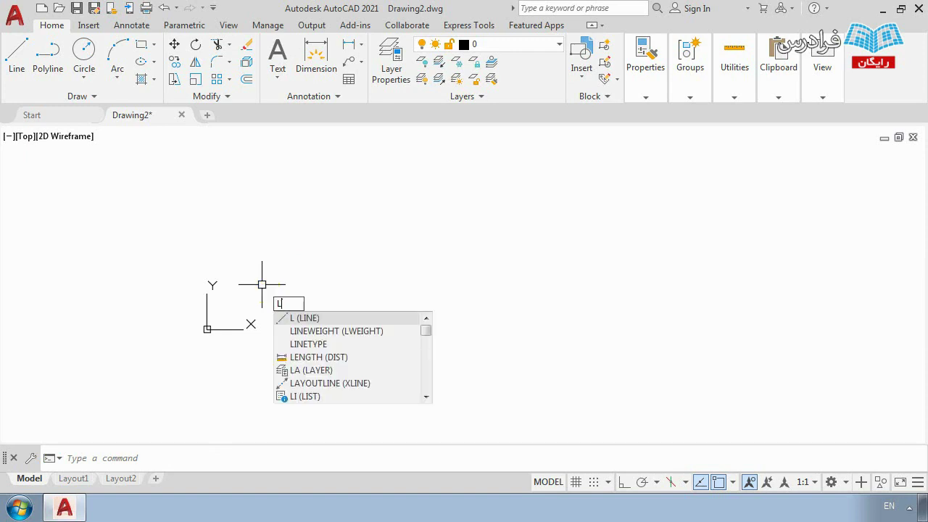
key("Return")
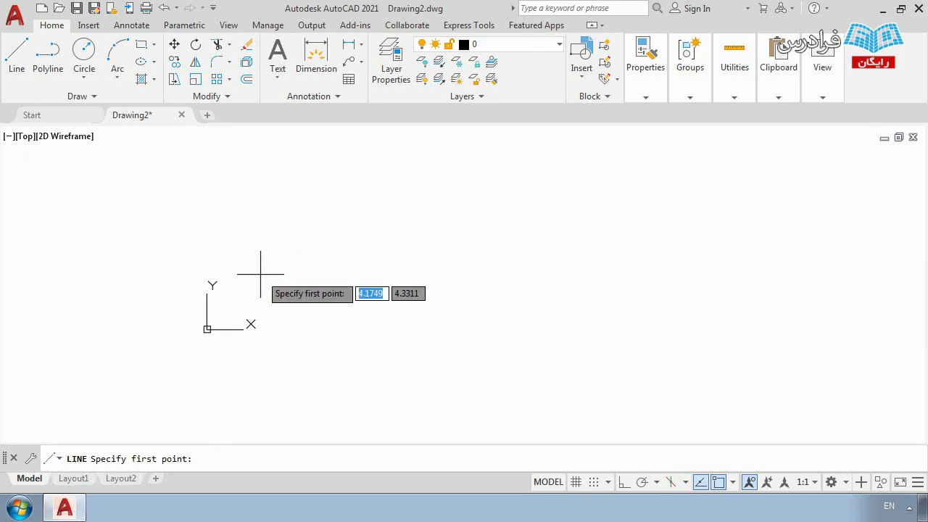
type("0")
key("Tab")
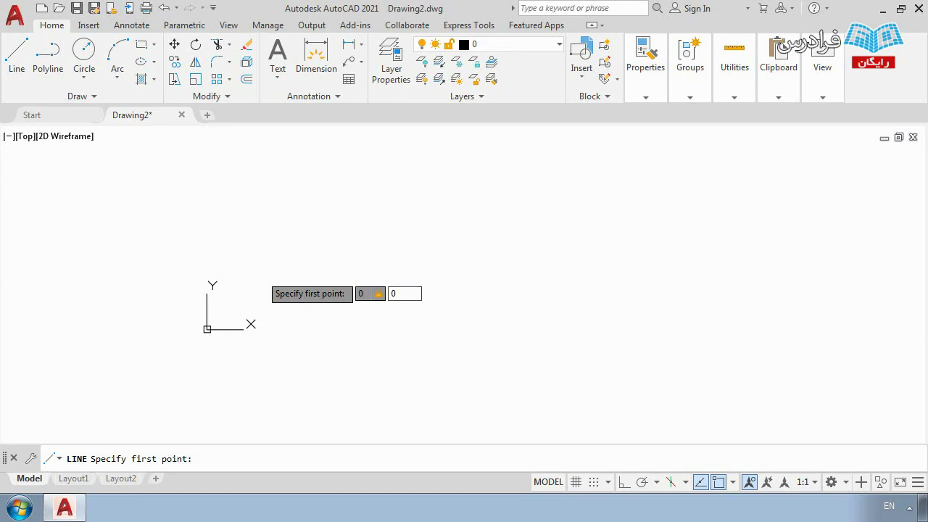
type("0")
key("Return")
mouse_move(203, 322)
middle_mouse_down()
mouse_move(216, 286)
mouse_move(196, 290)
mouse_move(300, 285)
mouse_move(325, 225)
middle_mouse_up()
scroll(311, 234, "up", 3)
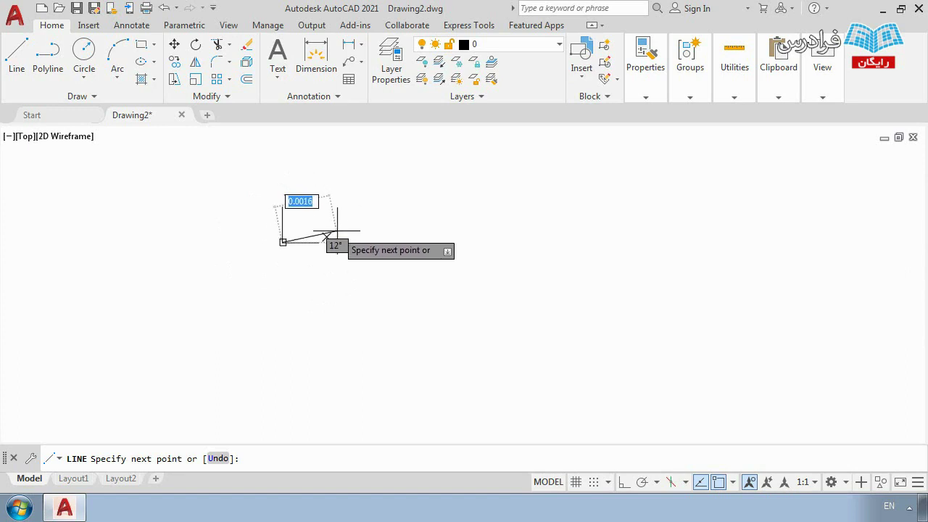
scroll(337, 230, "down", 3)
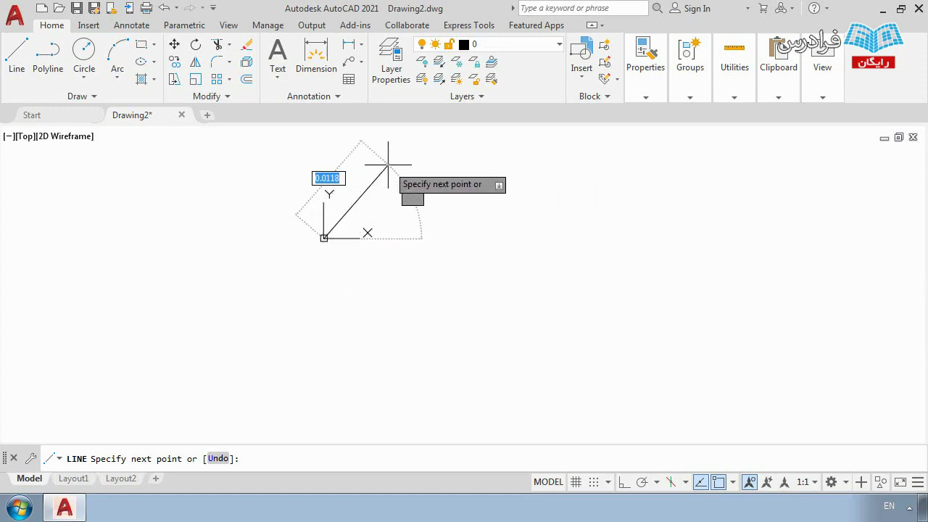
scroll(359, 214, "down", 4)
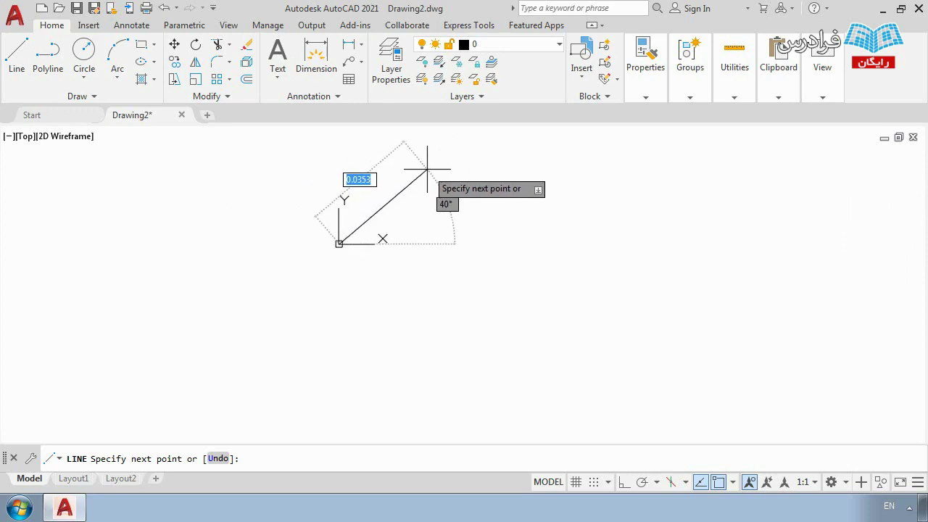
scroll(304, 288, "down", 6)
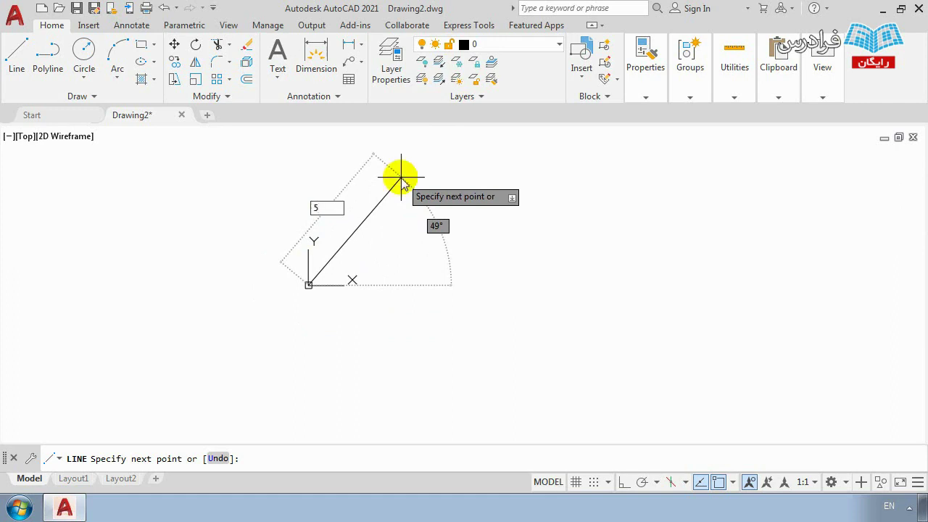
key("Return")
Step: Continue the line with a second segment 5 units long at an angle of 45°
scroll(543, 244, "down", 12)
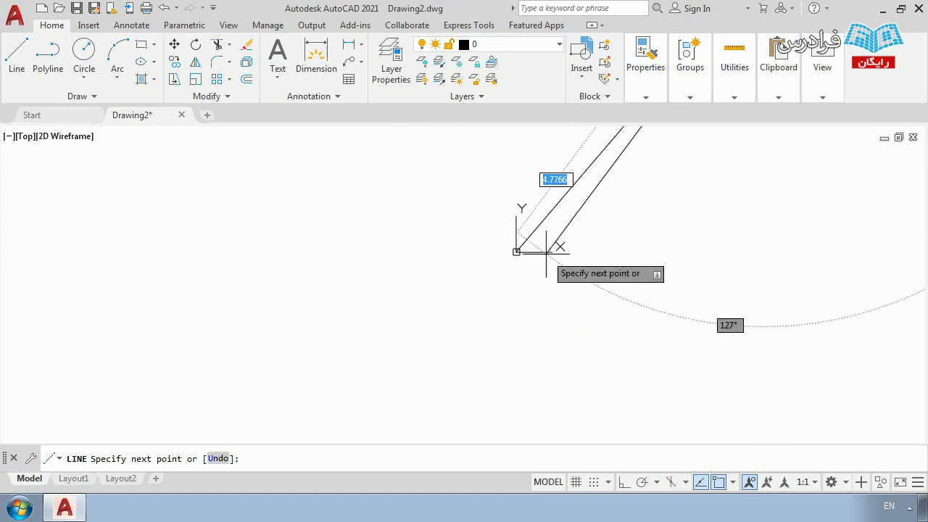
scroll(566, 226, "up", 4)
scroll(464, 246, "down", 3)
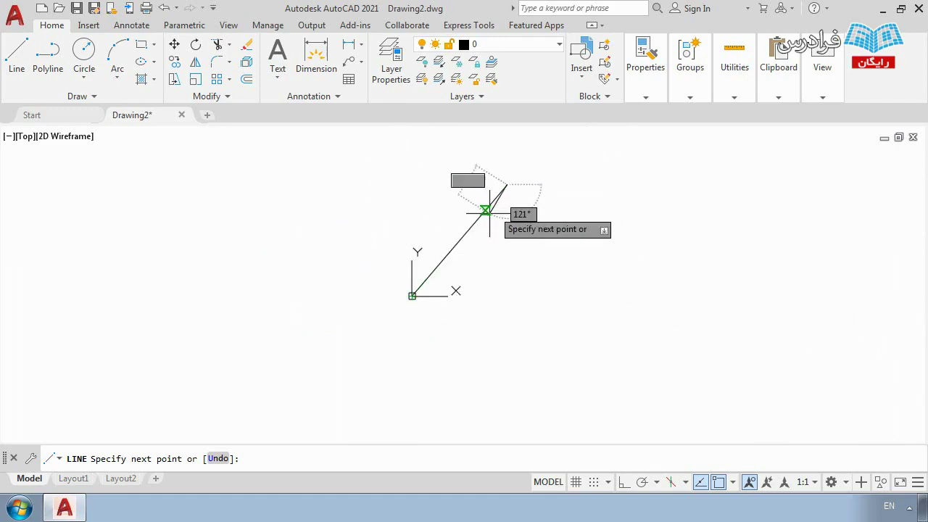
scroll(500, 199, "up", 4)
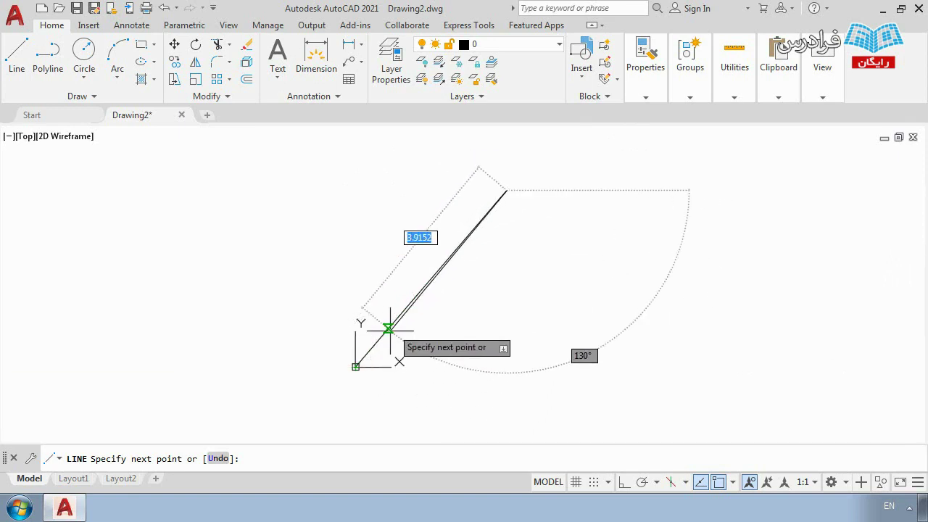
left_click(506, 189)
scroll(506, 190, "down", 3)
scroll(455, 275, "up", 4)
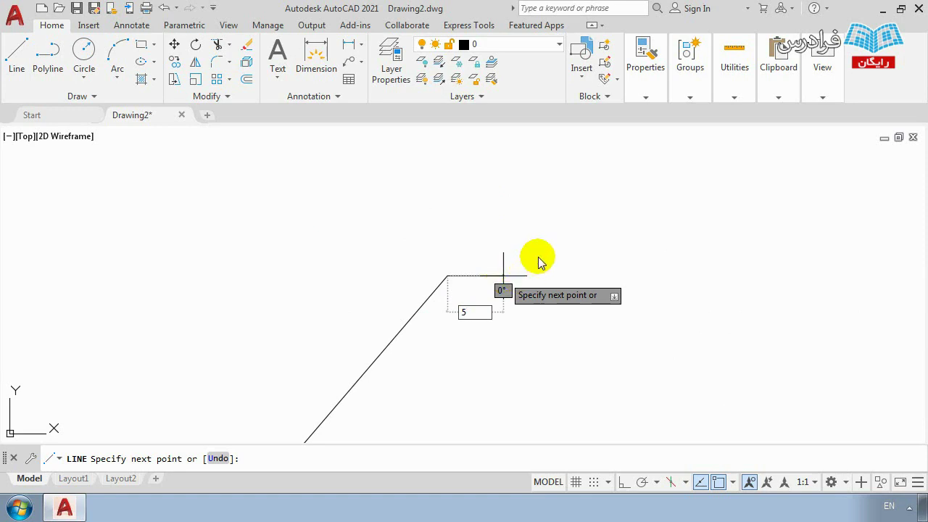
key("Tab")
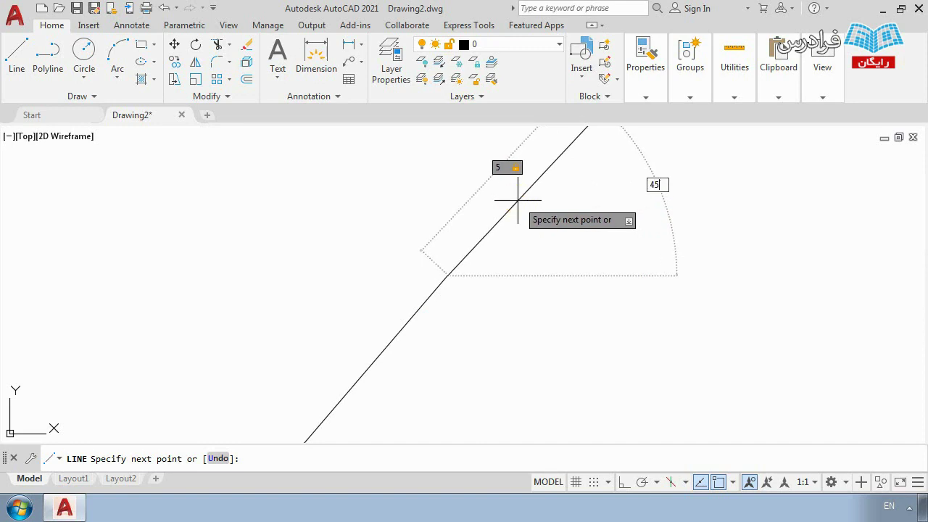
key("Return")
Step: Add a freehand third segment running almost straight down from the end of the 45° segment
scroll(518, 203, "down", 5)
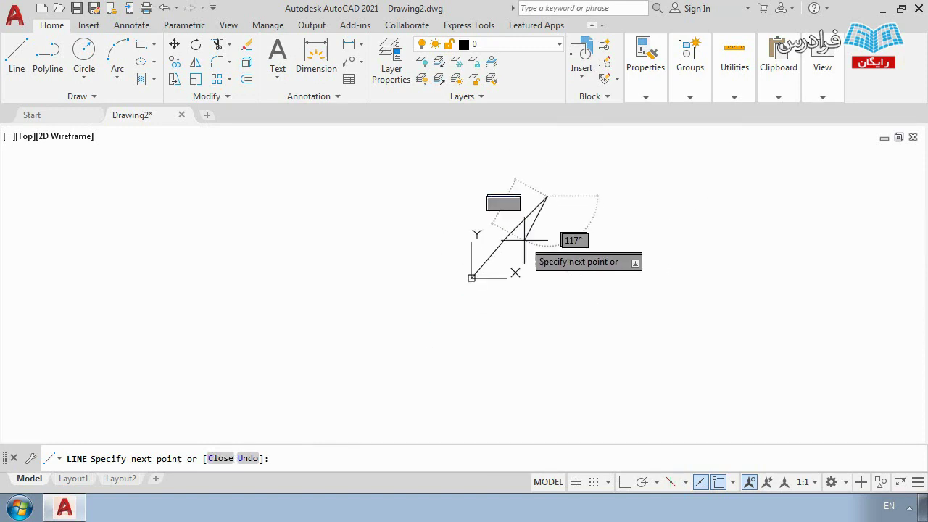
scroll(528, 207, "up", 2)
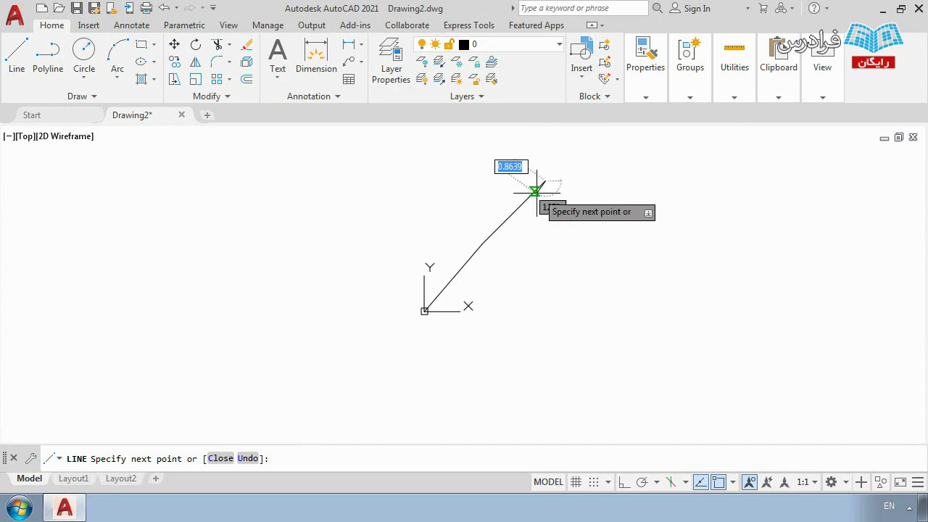
scroll(545, 188, "up", 2)
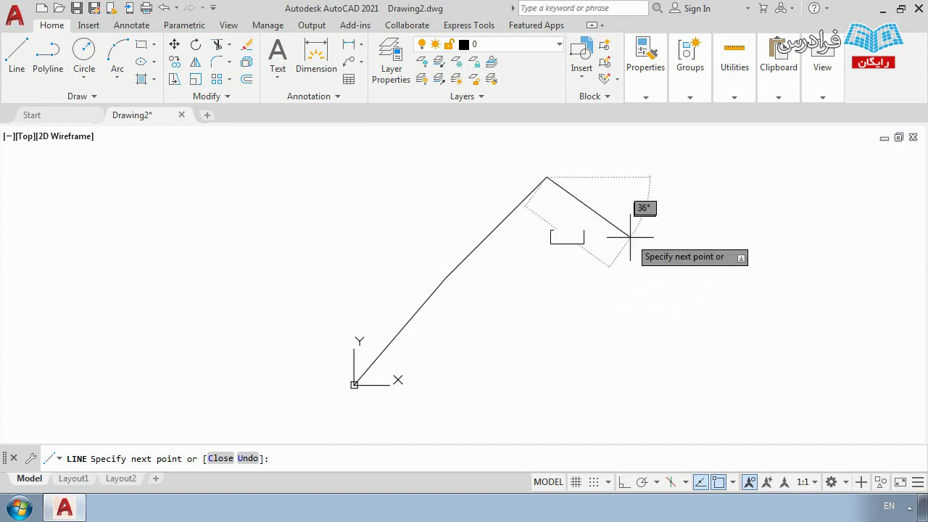
left_click(543, 263)
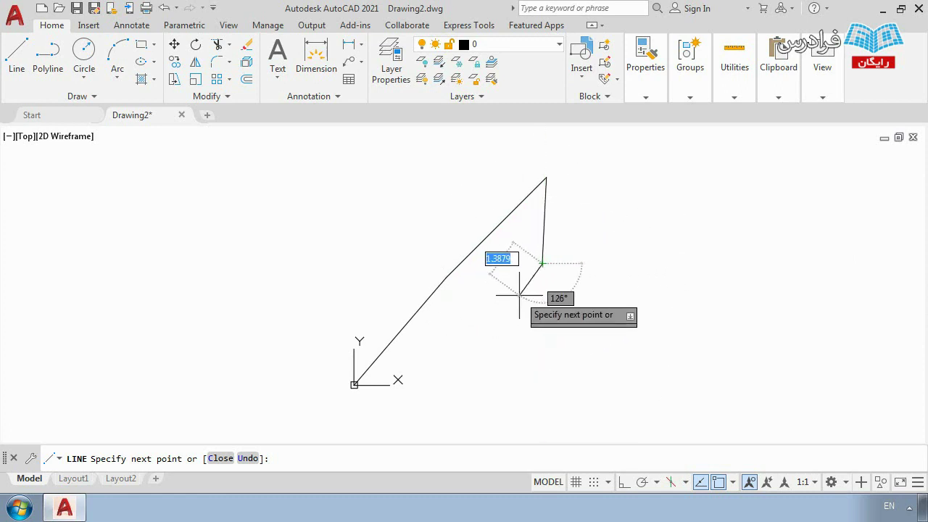
Step: Close the line chain back to its start point at the origin with the Close option
scroll(542, 252, "up", 5)
scroll(543, 254, "down", 3)
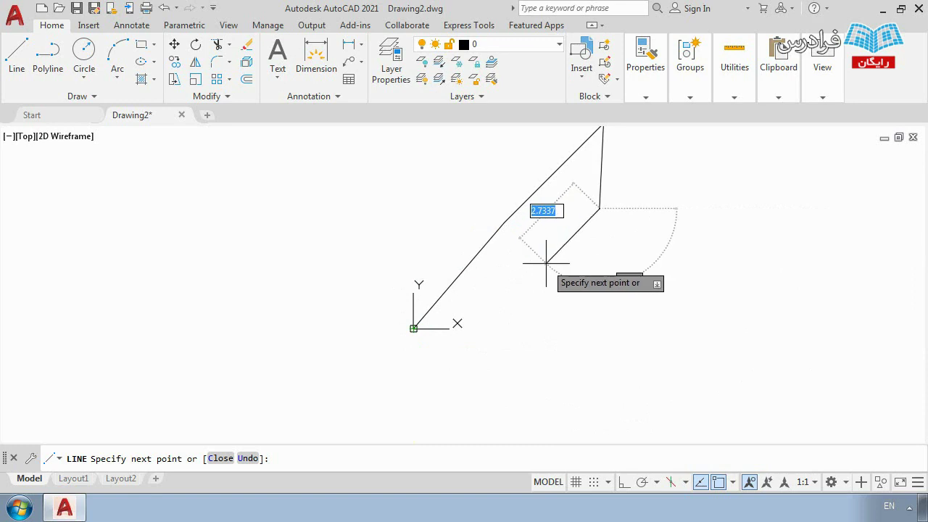
type("c")
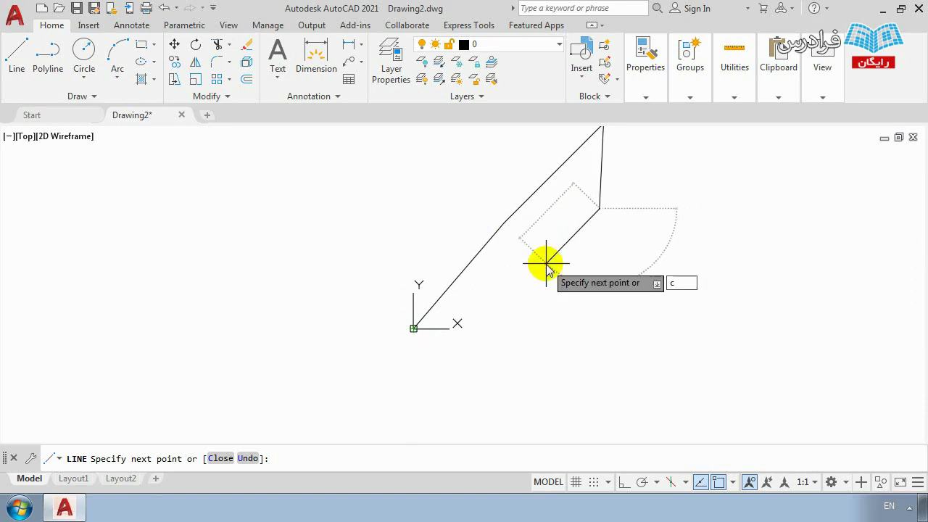
key("Return")
Step: Select the whole closed four-sided shape with a crossing window and delete it
middle_click_drag(545, 263, 486, 318)
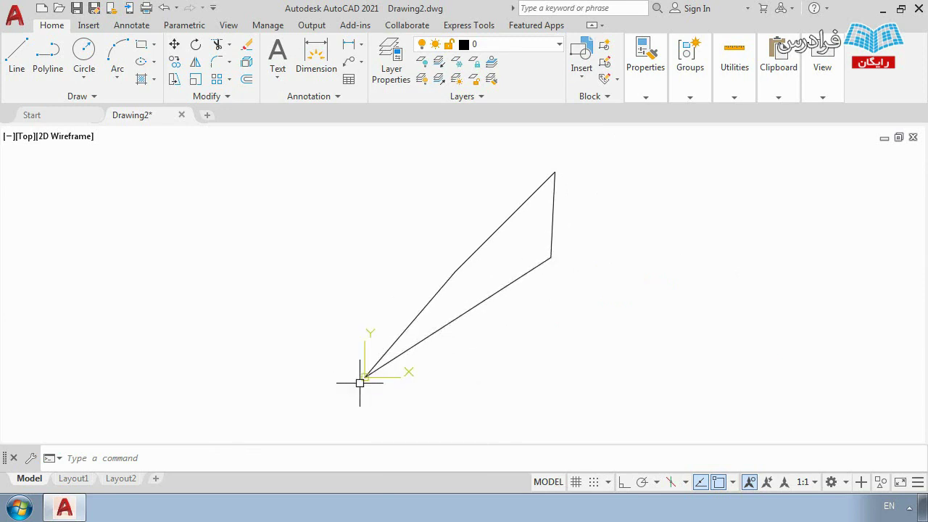
left_click(617, 338)
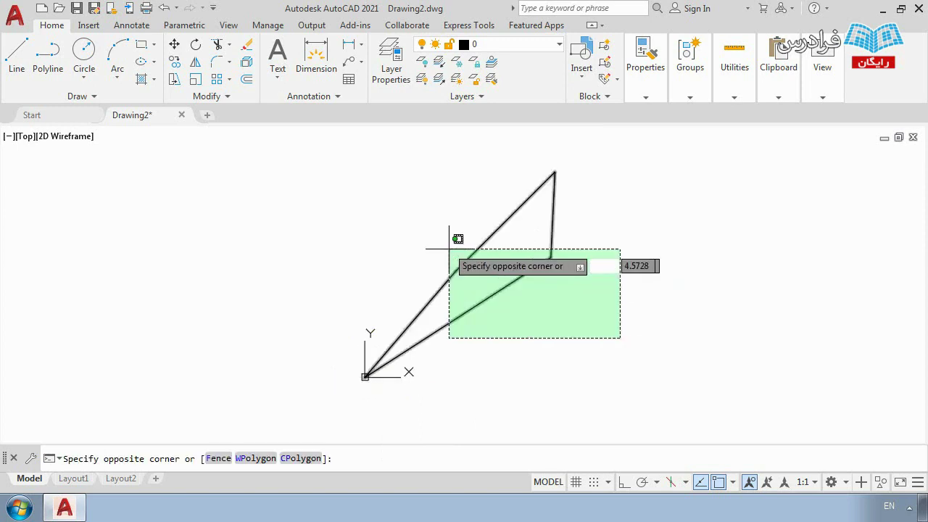
left_click(382, 170)
key("Delete")
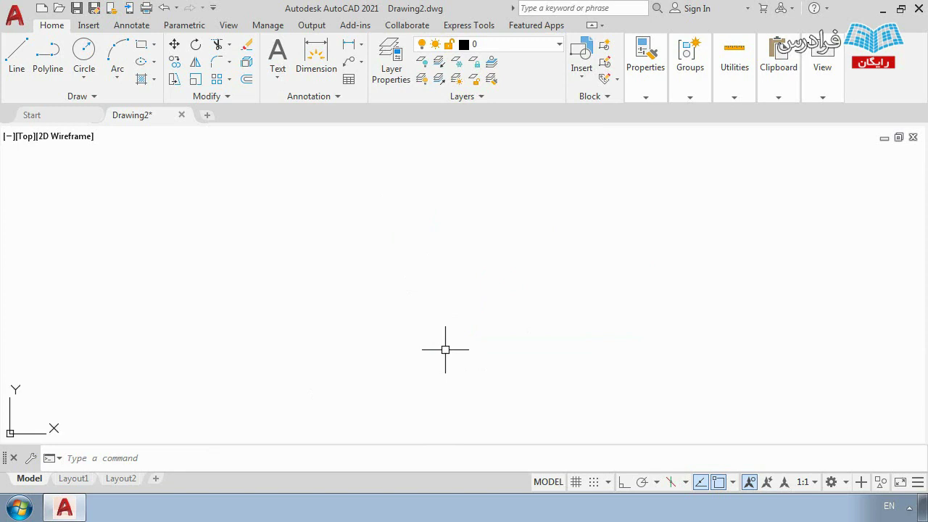
Step: Start a new line at a freely picked point and draw a nearly horizontal segment 10 units long to the right
left_click(20, 53)
left_click(107, 289)
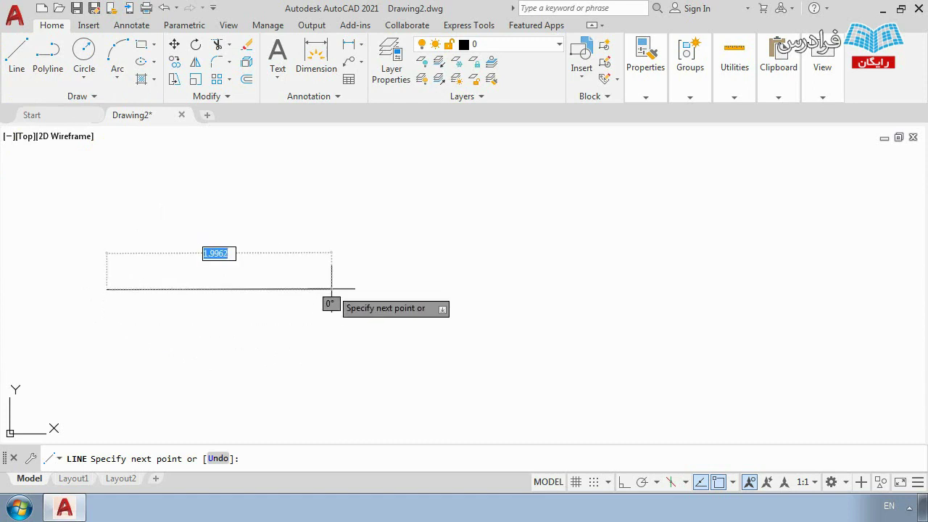
type("10")
key("Return")
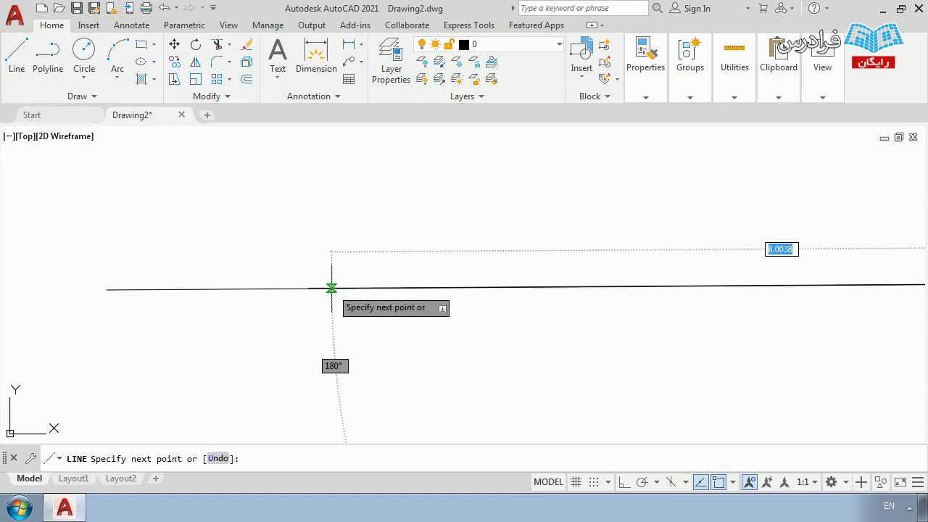
Step: Continue the line with a segment about 4 units long almost straight down, followed by a 10-unit segment back to the left
scroll(331, 288, "down", 6)
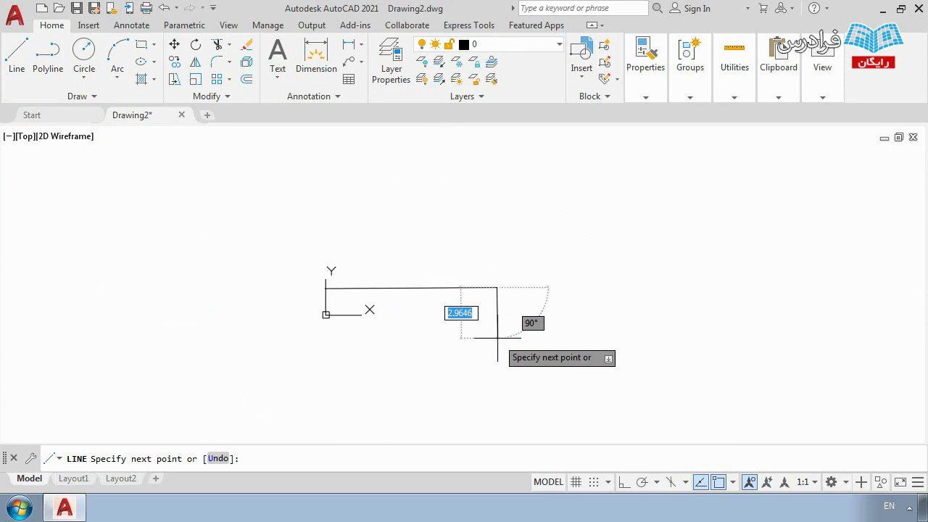
scroll(497, 337, "up", 2)
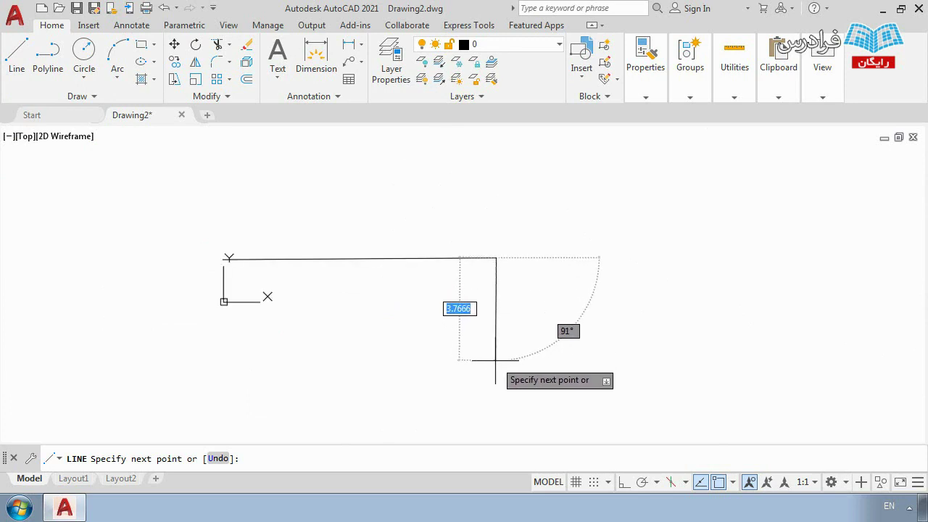
key("Return")
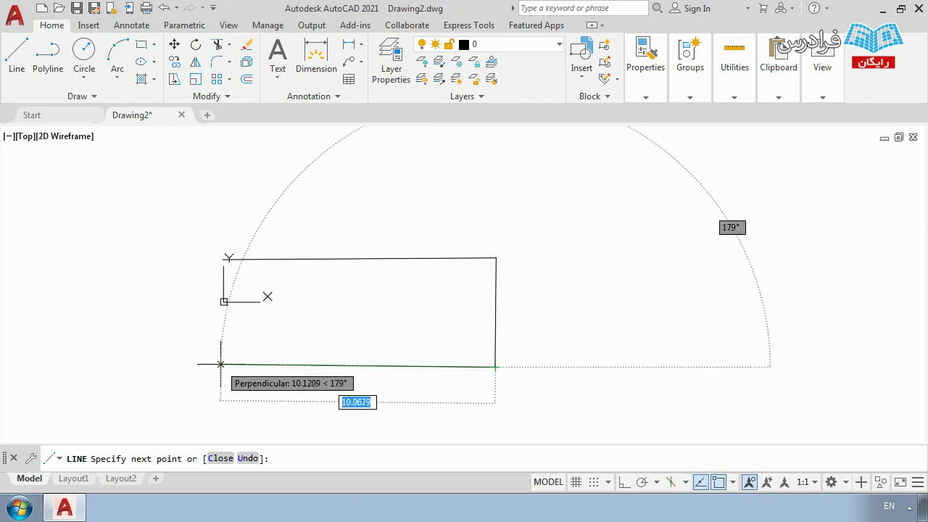
type("1")
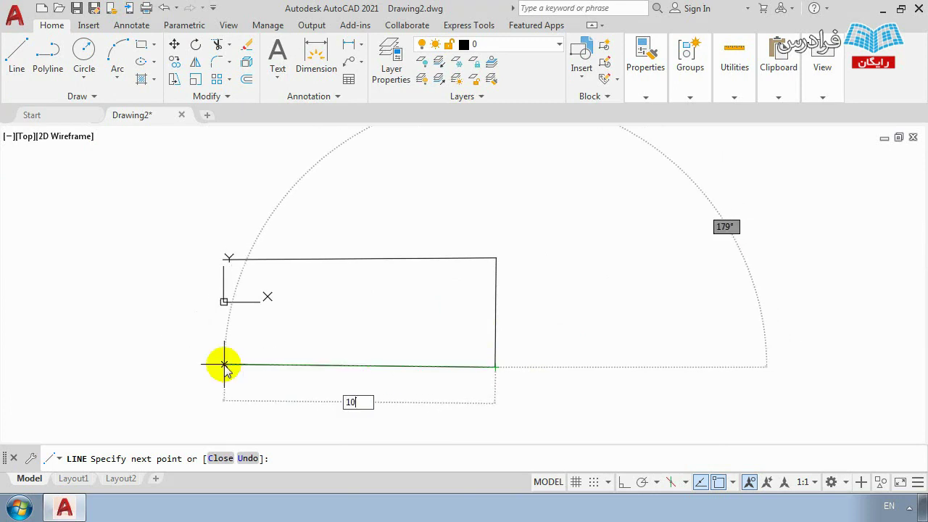
type("0")
key("Return")
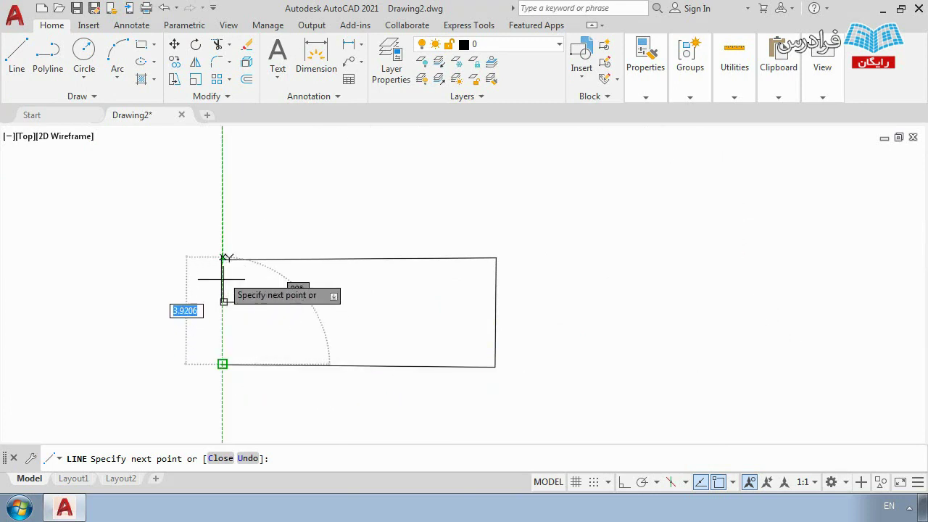
Step: Close the line chain into a four-sided shape with the Close option
scroll(222, 256, "up", 2)
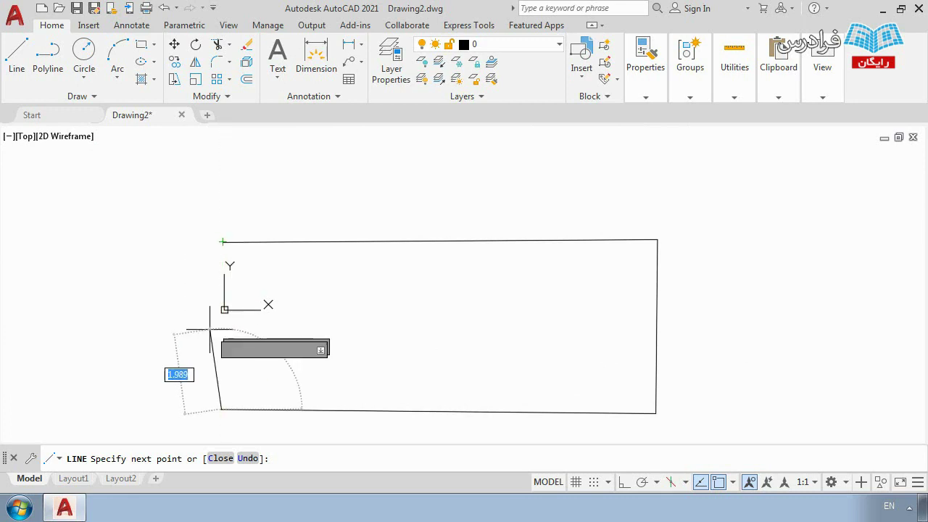
type("c")
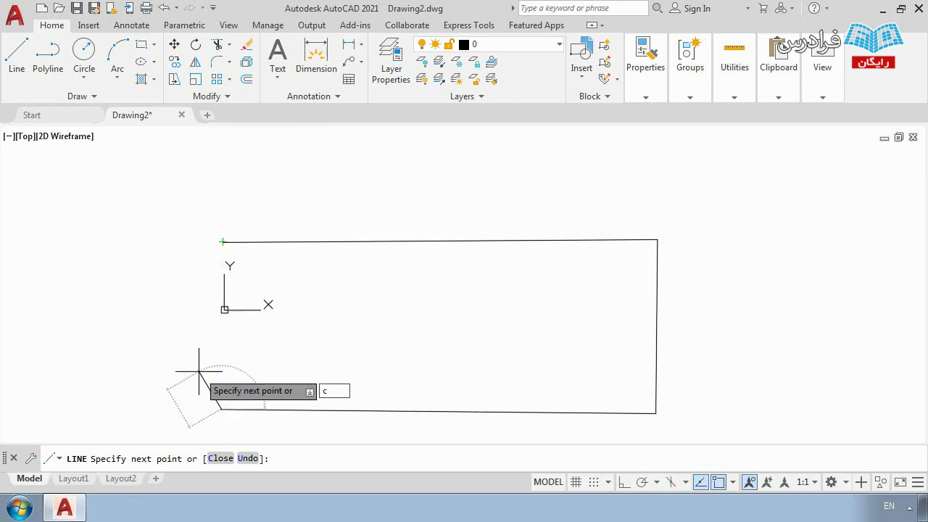
key("Return")
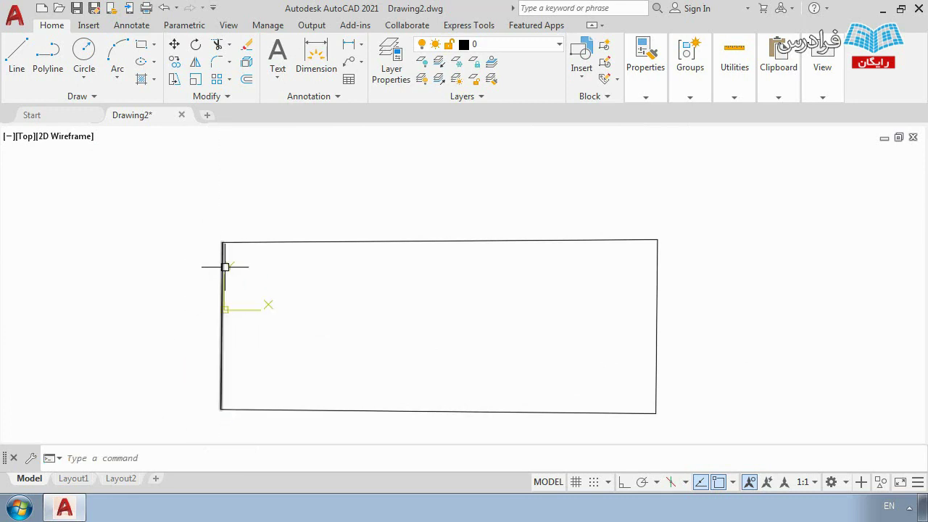
Step: Select the whole rectangle-like shape with a window and delete it
scroll(225, 265, "down", 4)
scroll(244, 263, "up", 2)
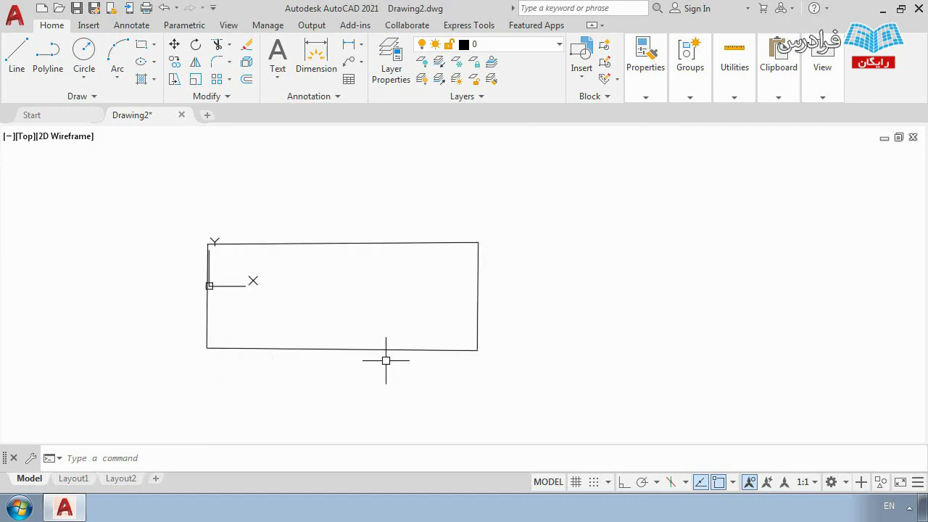
left_click(160, 212)
left_click(534, 384)
key("Delete")
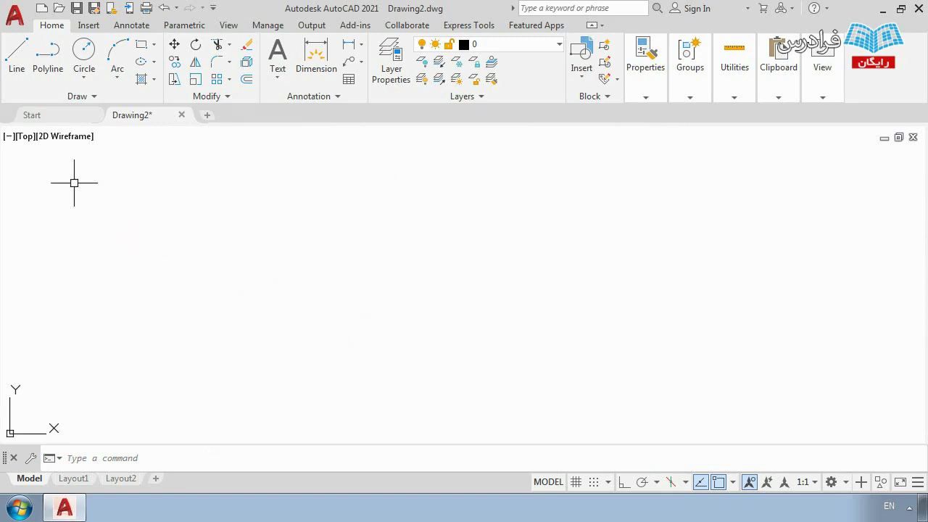
Step: Draw an open freehand zigzag of five connected segments with the Line command, rising towards the right
left_click(22, 72)
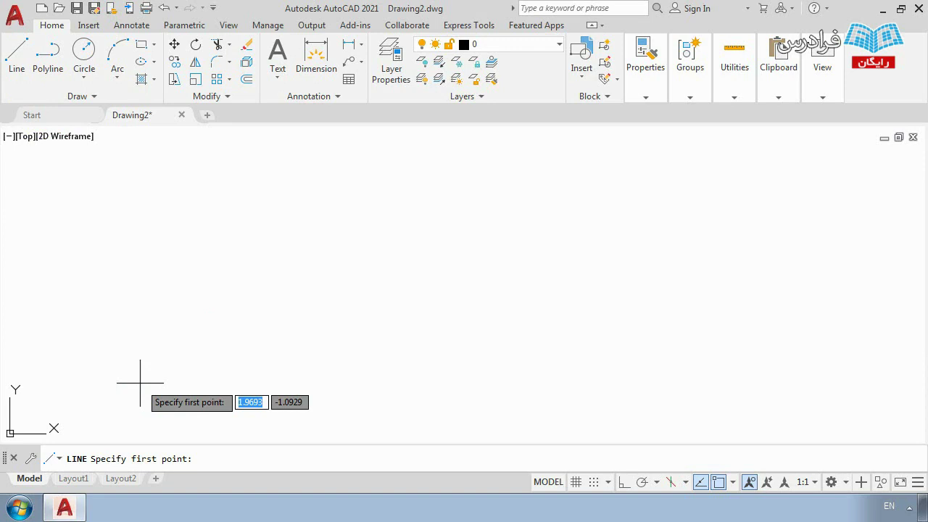
left_click(71, 370)
left_click(119, 293)
left_click(175, 377)
left_click(221, 267)
left_click(282, 334)
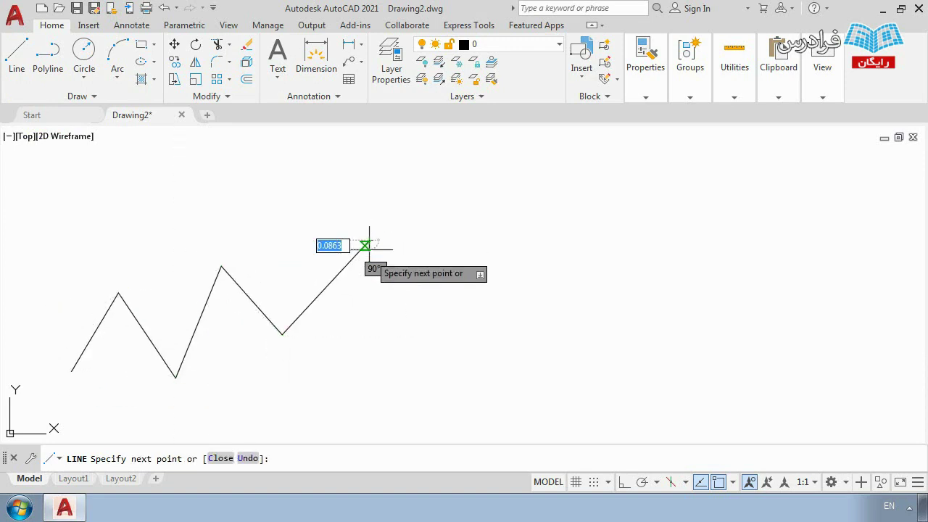
left_click(369, 243)
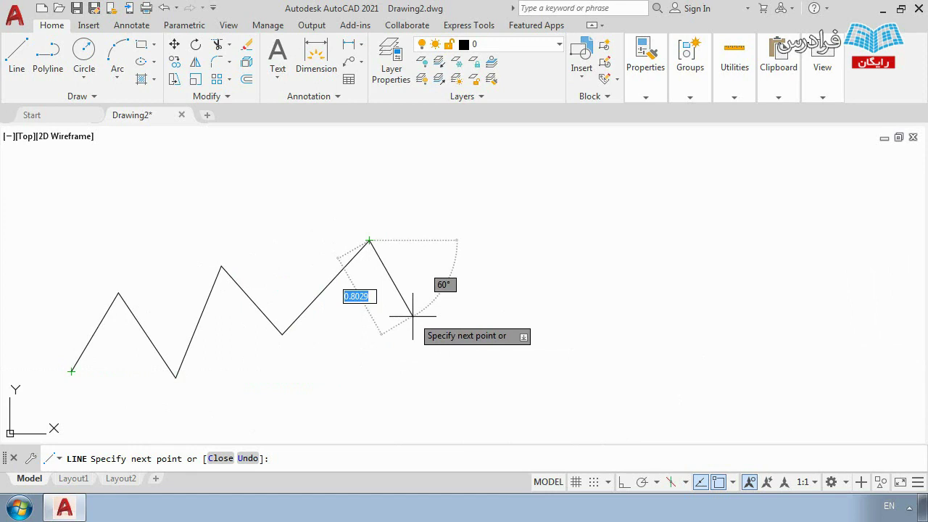
key("Escape")
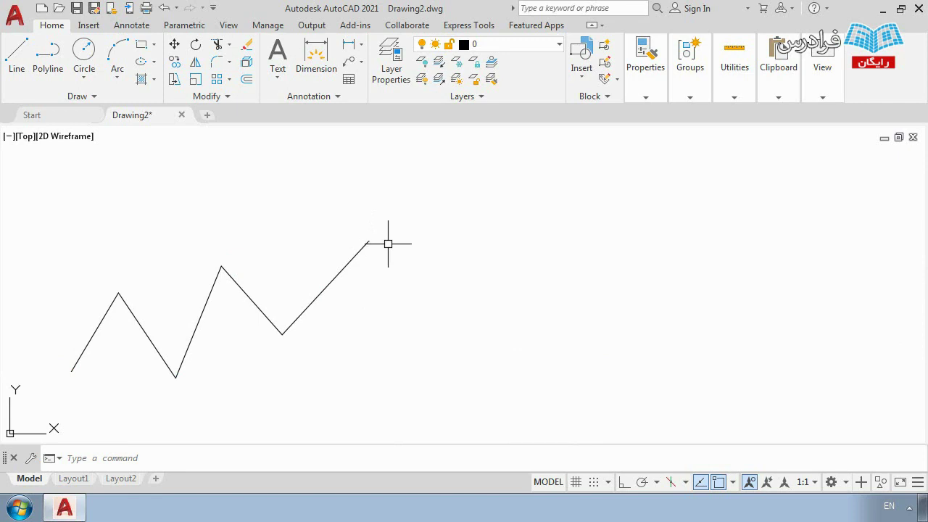
scroll(384, 253, "down", 4)
scroll(284, 288, "up", 4)
middle_click_drag(464, 259, 421, 279)
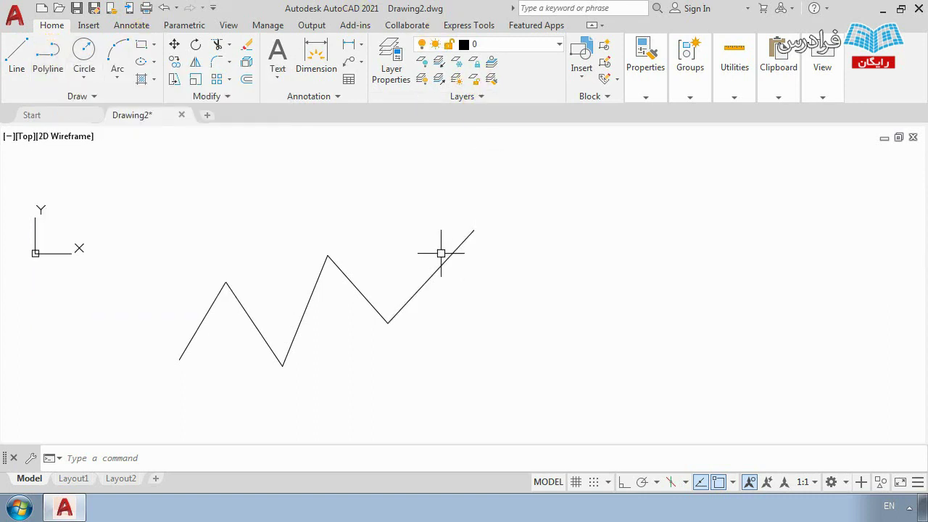
mouse_move(414, 268)
middle_mouse_down()
mouse_move(300, 265)
mouse_move(272, 279)
middle_mouse_up()
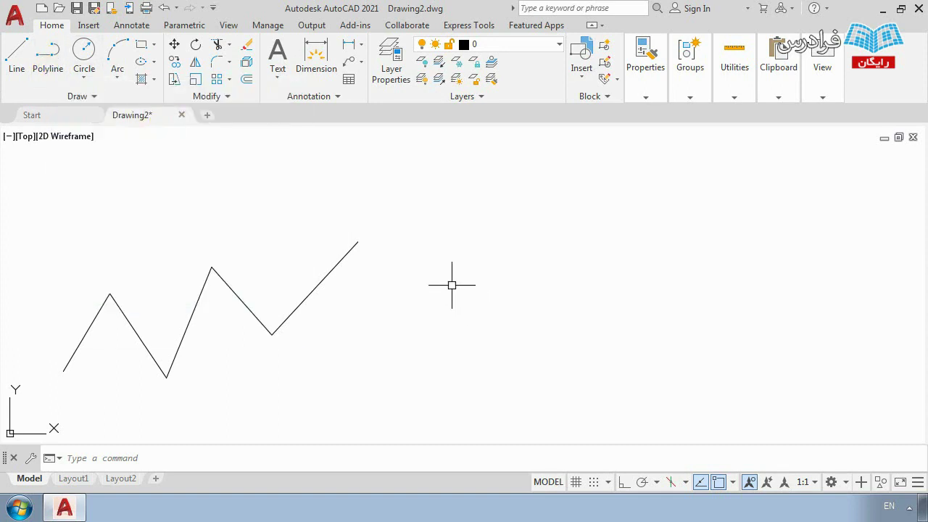
Step: Draw a freehand zigzag of eight segments with the Polyline command to the right of the line zigzag
type("PL")
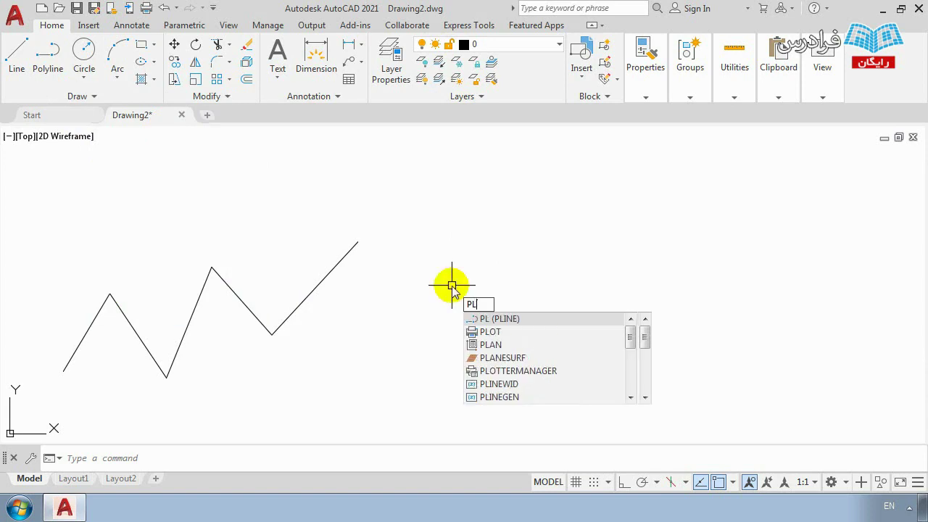
key("Return")
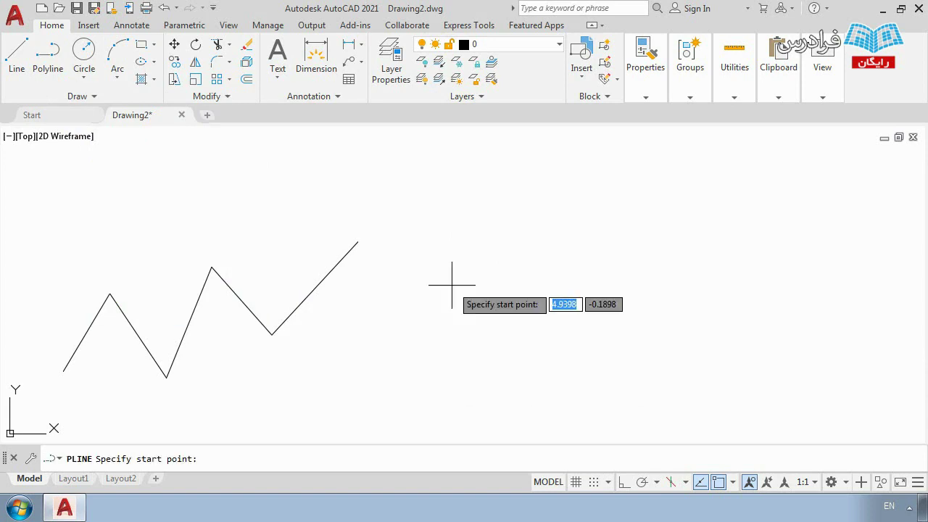
left_click(409, 335)
left_click(428, 222)
left_click(481, 336)
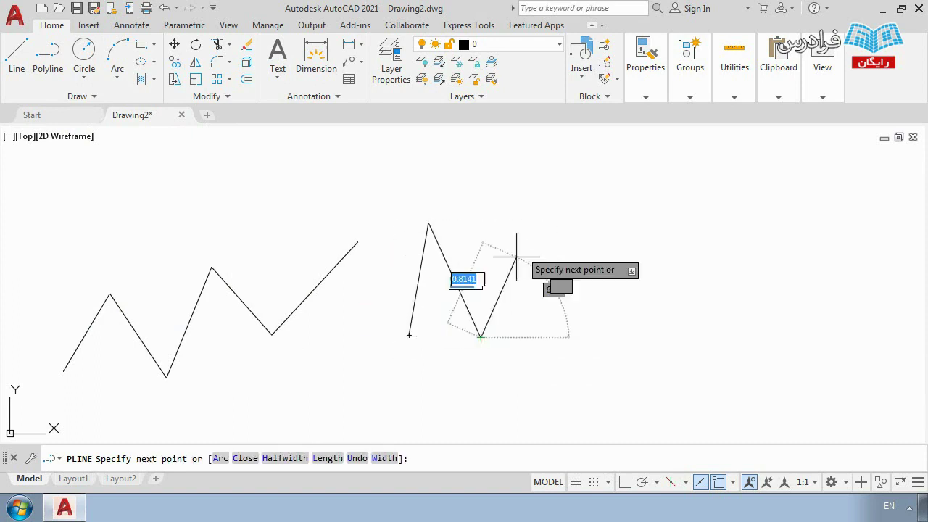
left_click(540, 210)
left_click(582, 313)
left_click(630, 190)
left_click(686, 314)
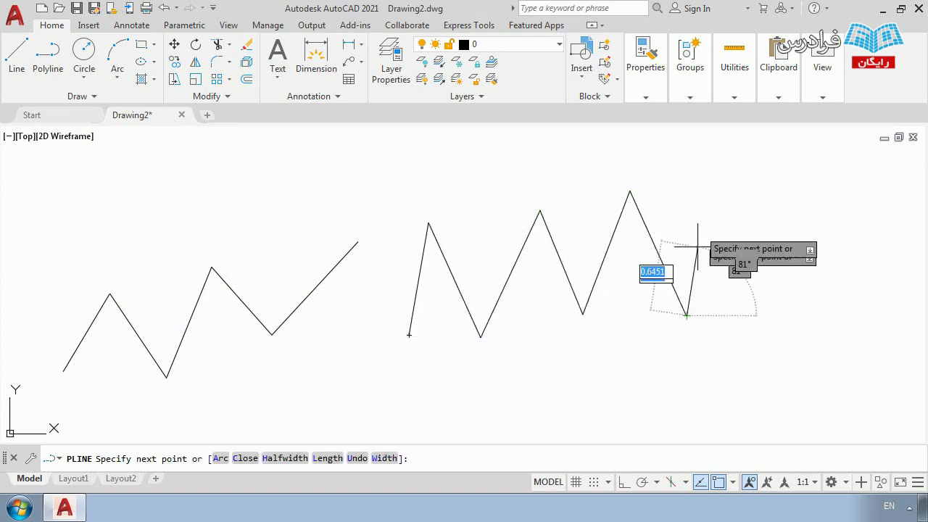
left_click(716, 192)
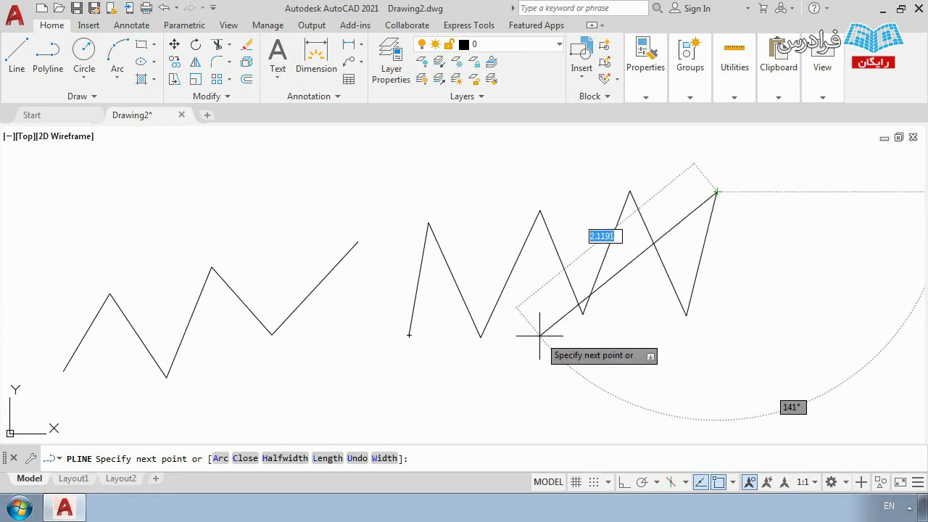
left_click(783, 299)
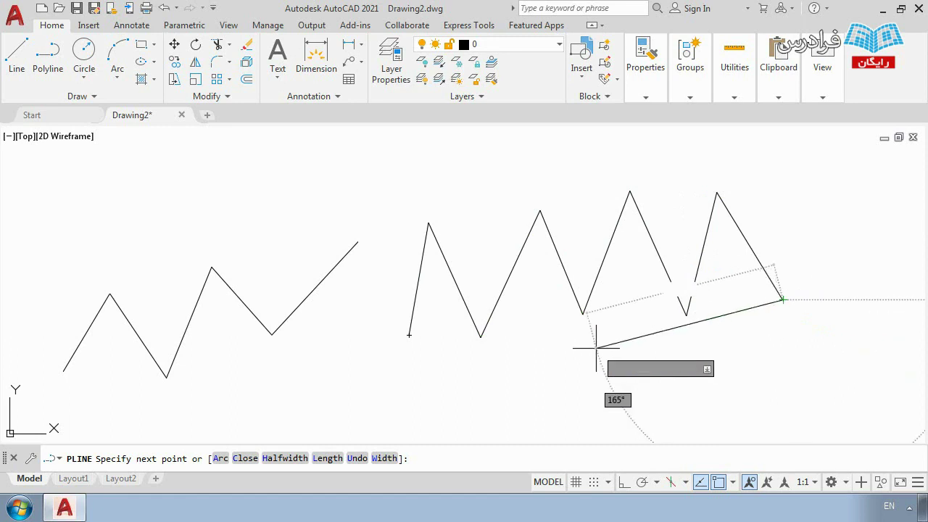
key("Return")
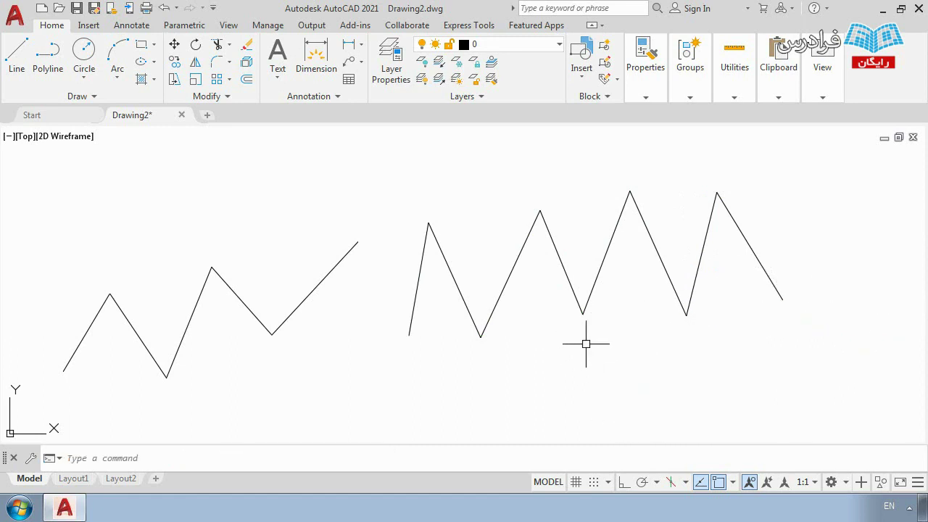
Step: Select the five segments of the line zigzag one by one to check that they are separate objects, and clear the selection
scroll(558, 335, "down", 2)
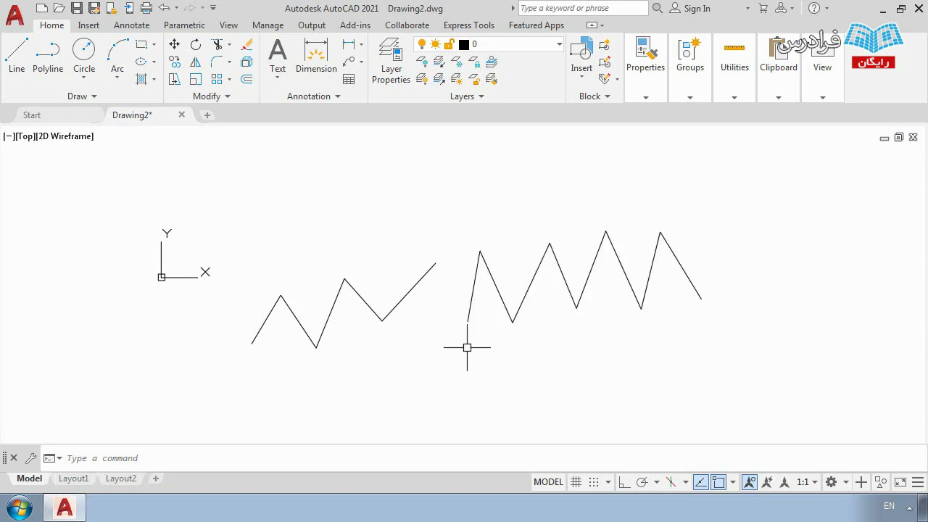
scroll(468, 346, "up", 2)
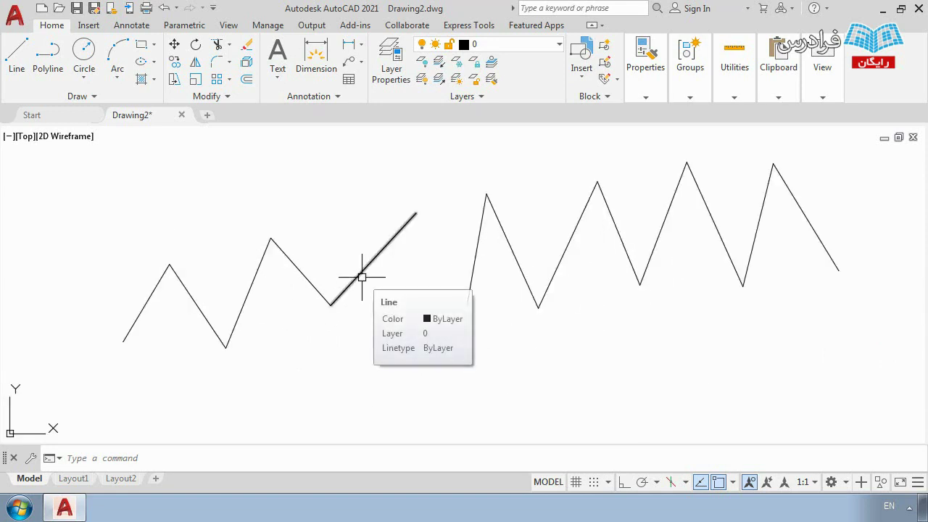
left_click(305, 288)
left_click(254, 277)
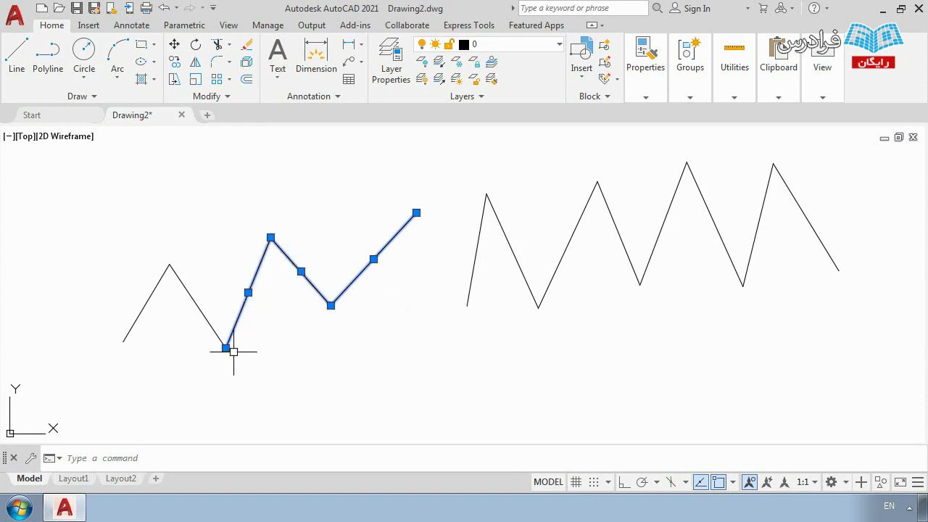
left_click(199, 308)
left_click(146, 303)
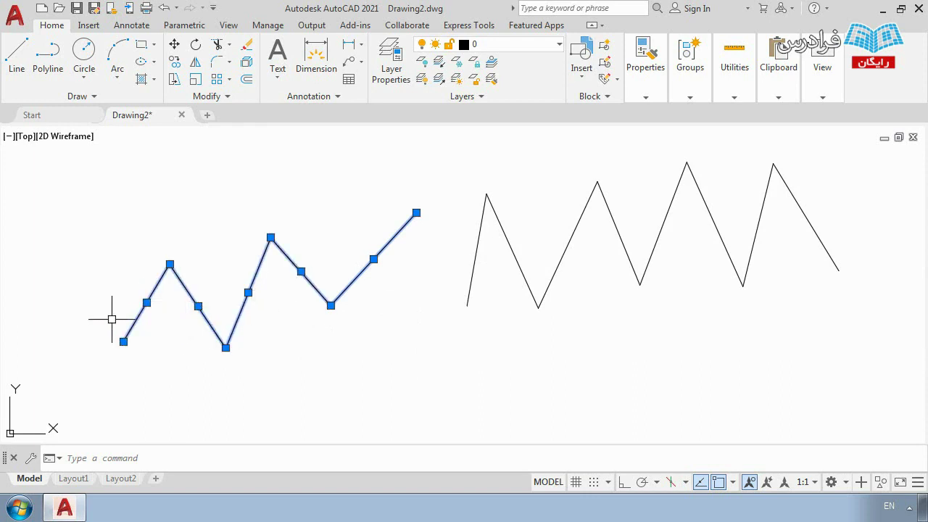
key("Escape")
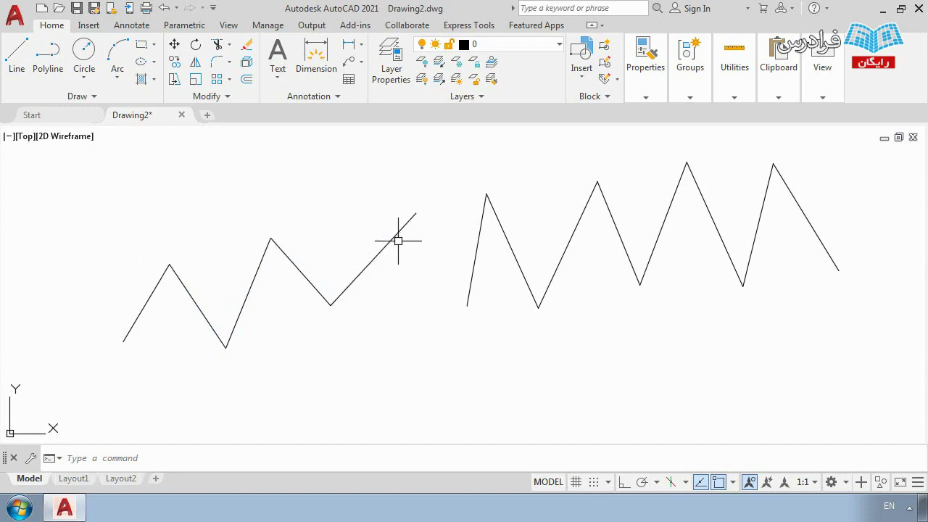
Step: Select the polyline zigzag by its first segment to check how its segments are grouped, and clear the selection
scroll(387, 239, "down", 4)
scroll(375, 261, "up", 2)
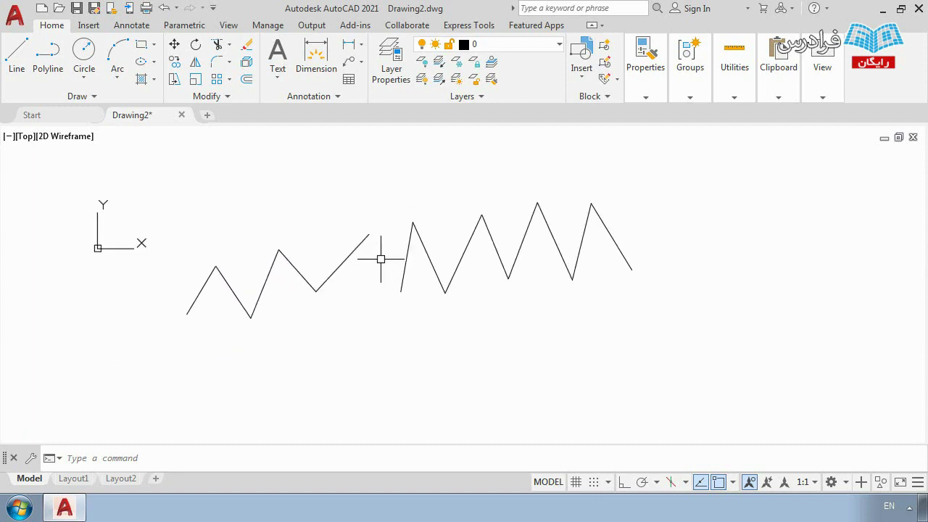
left_click(400, 281)
key("Escape")
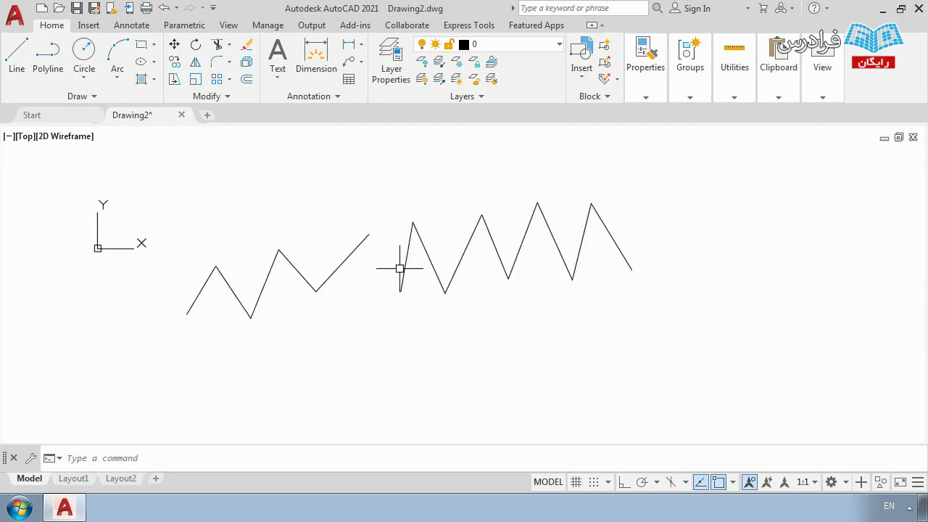
left_click(397, 274)
key("Escape")
left_click(406, 272)
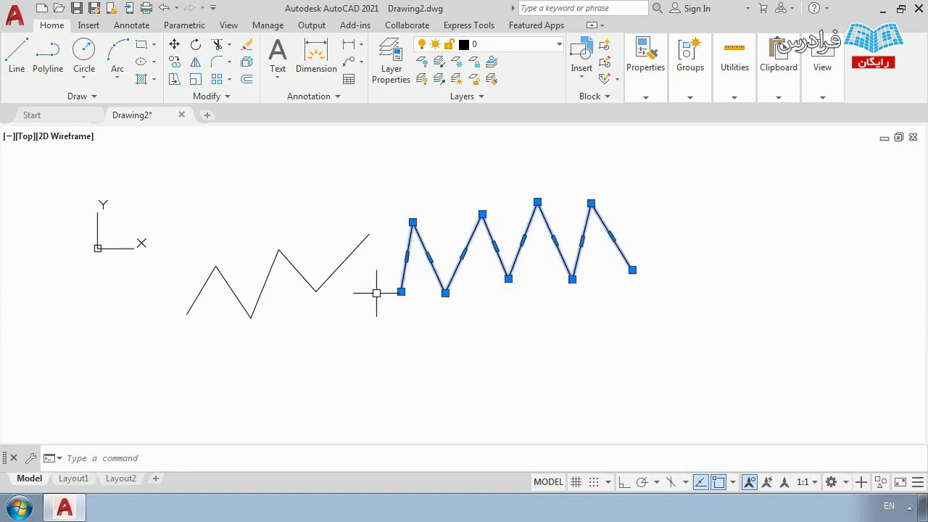
key("Escape")
Step: Select the polyline once more to compare it with the line zigzag beside it, and deselect it
scroll(389, 242, "up", 2)
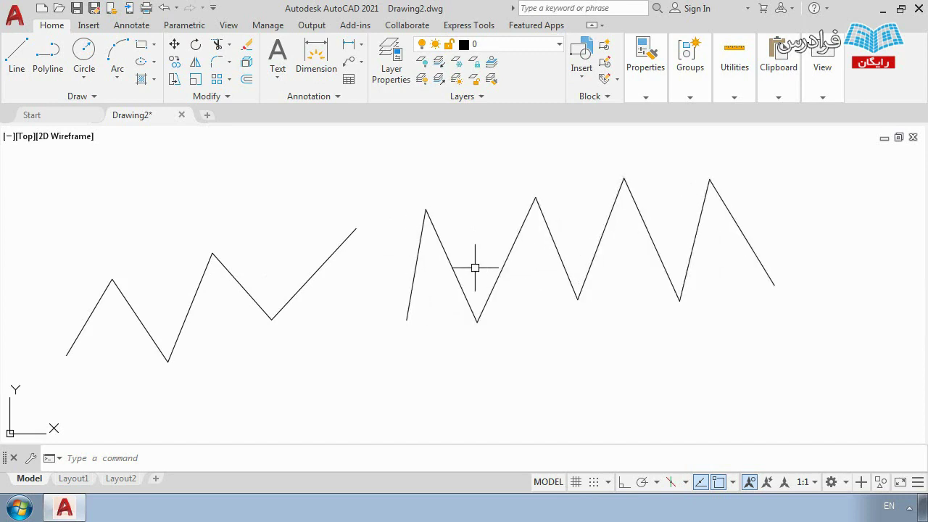
left_click(411, 306)
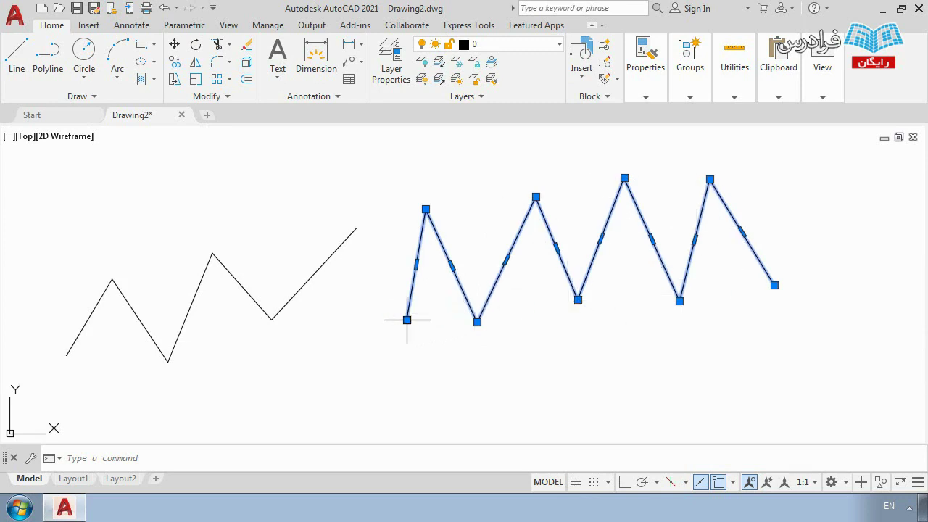
middle_click_drag(364, 267, 398, 269)
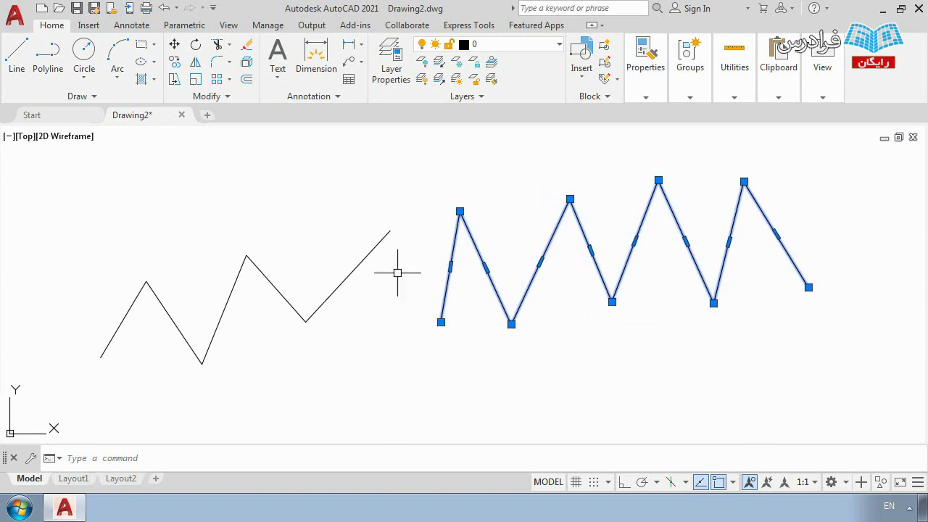
key("Escape")
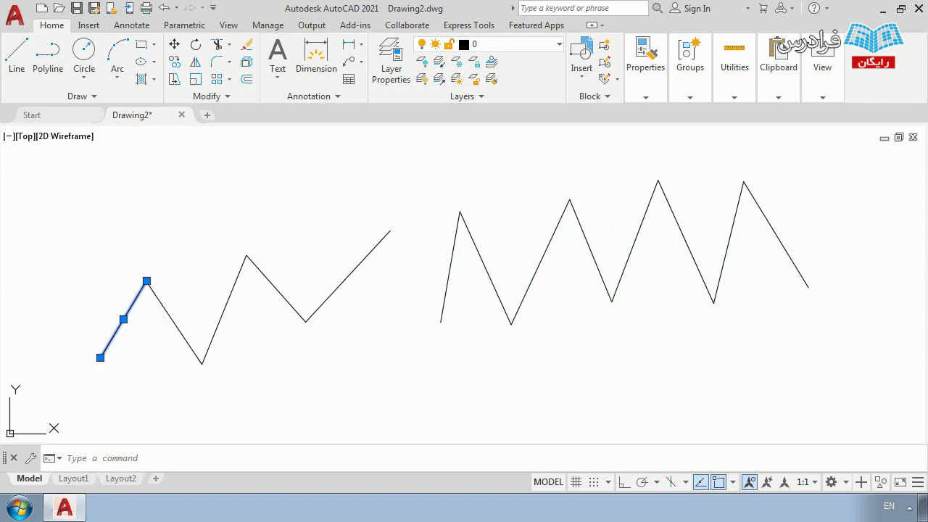
Step: Stretch the upper endpoint of the line zigzag's first segment up and to the left, away from the second segment
left_click(147, 281)
left_click(93, 229)
key("Escape")
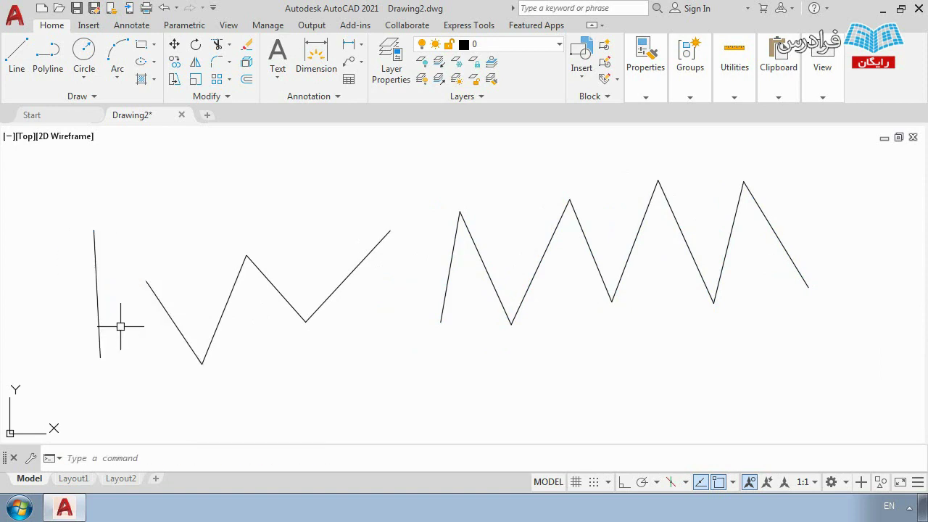
Step: Stretch the first peak vertex of the polyline zigzag up and to the right, then clear the selection
left_click(456, 239)
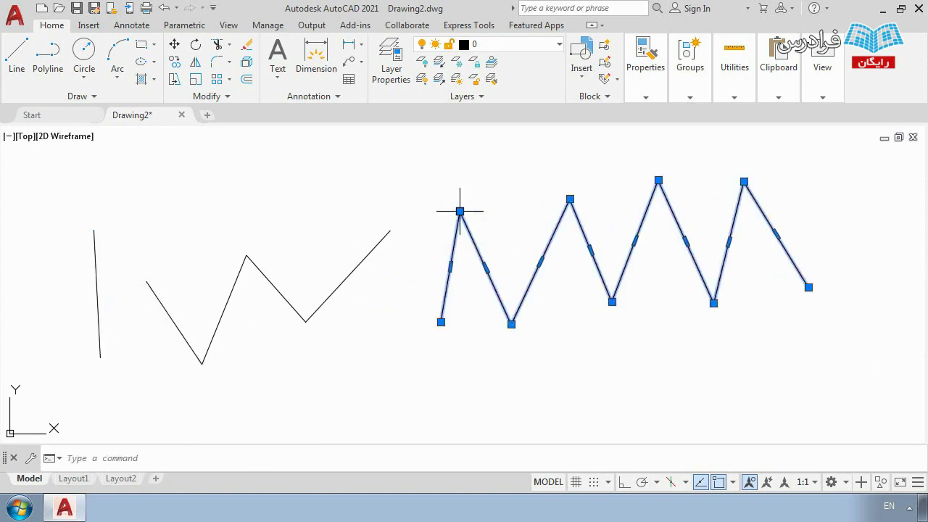
left_click(460, 211)
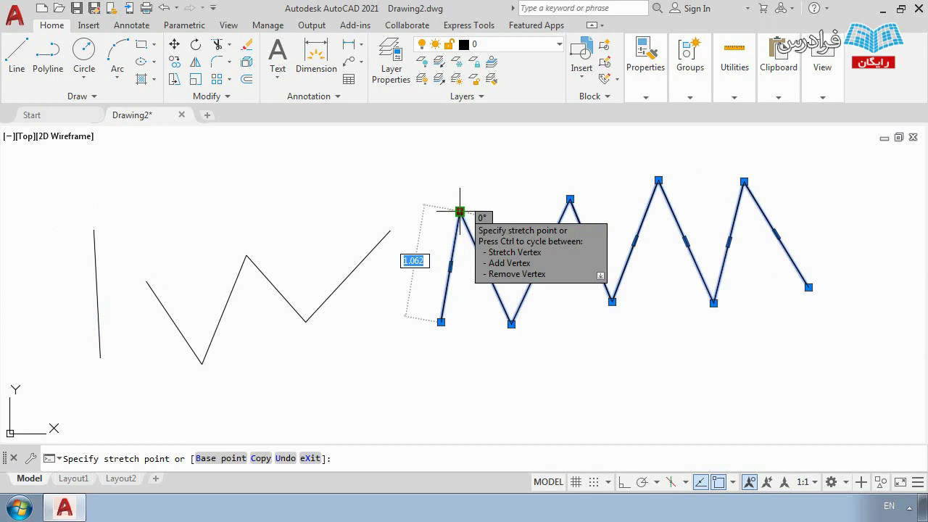
left_click(523, 152)
key("Escape")
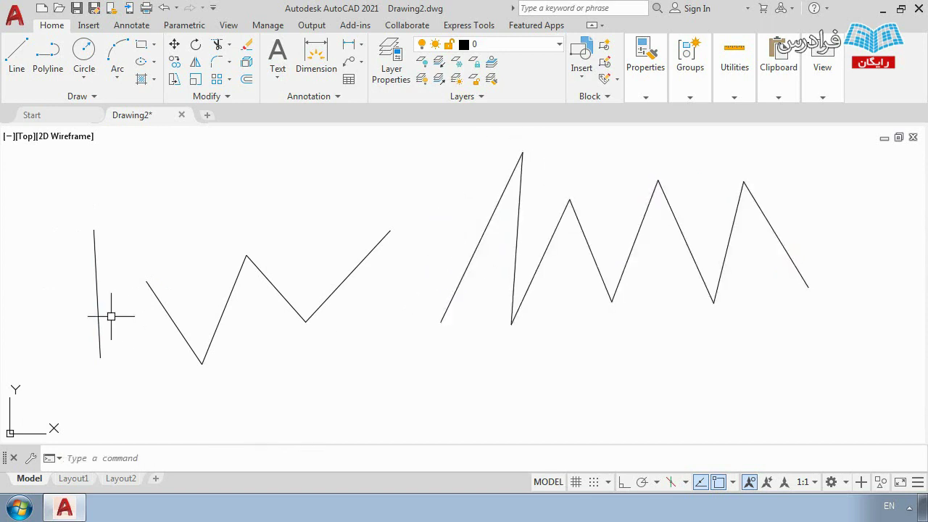
Step: Move the detached first line's upper endpoint further down-left and stretch the second line's upper endpoint onto it
left_click(97, 293)
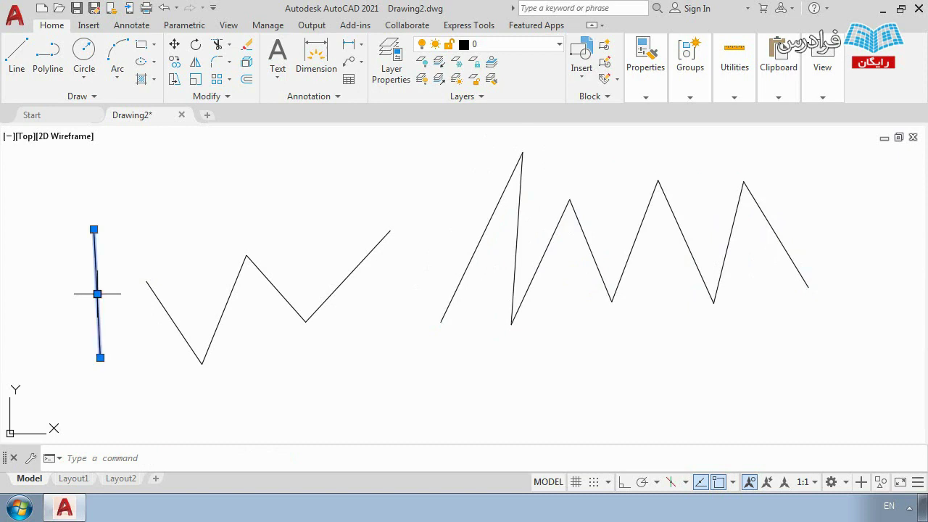
left_click(94, 230)
left_click(55, 273)
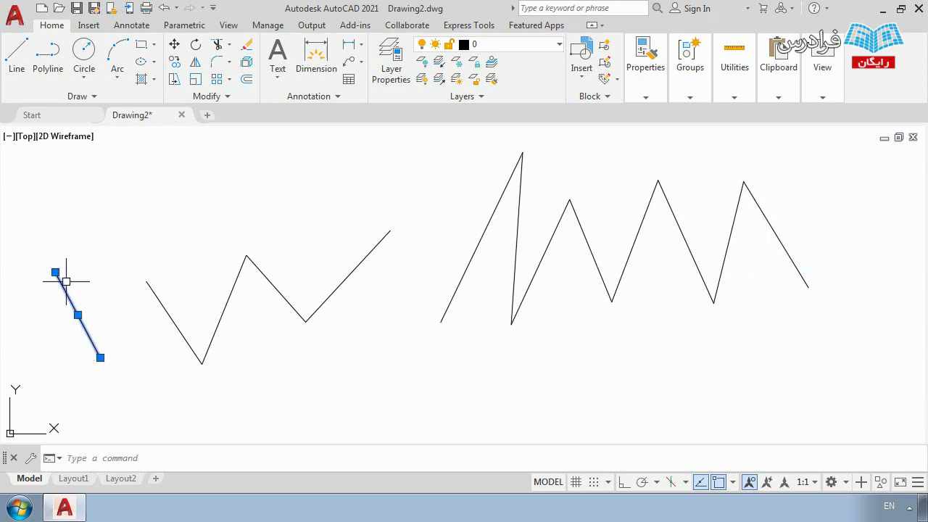
left_click(155, 290)
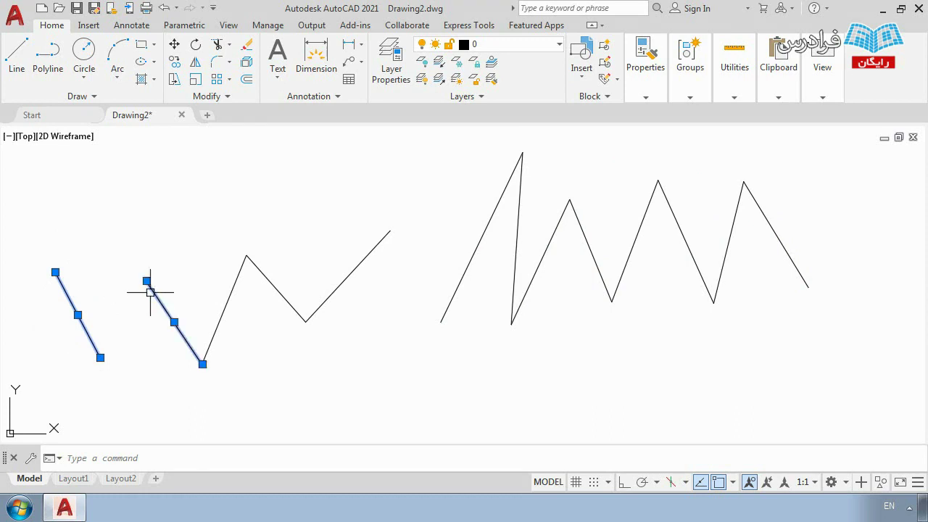
left_click(146, 280)
left_click(55, 273)
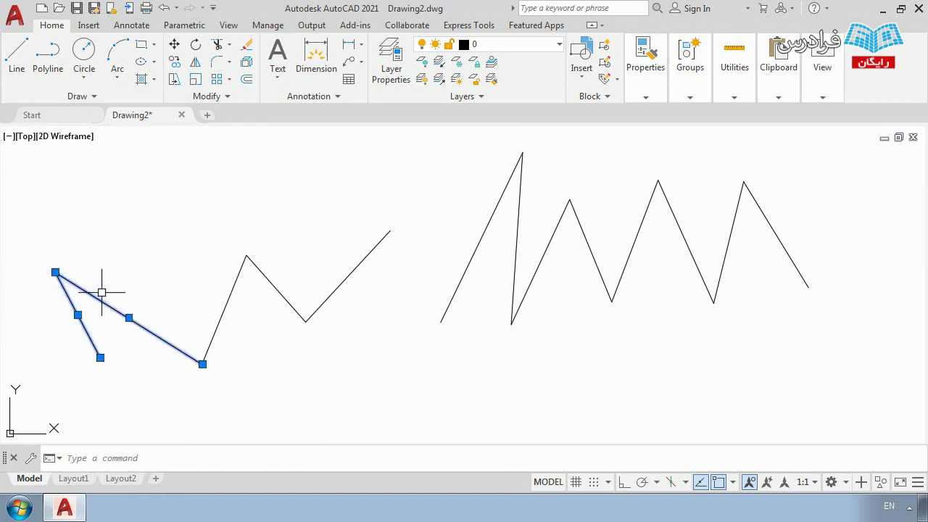
key("Escape")
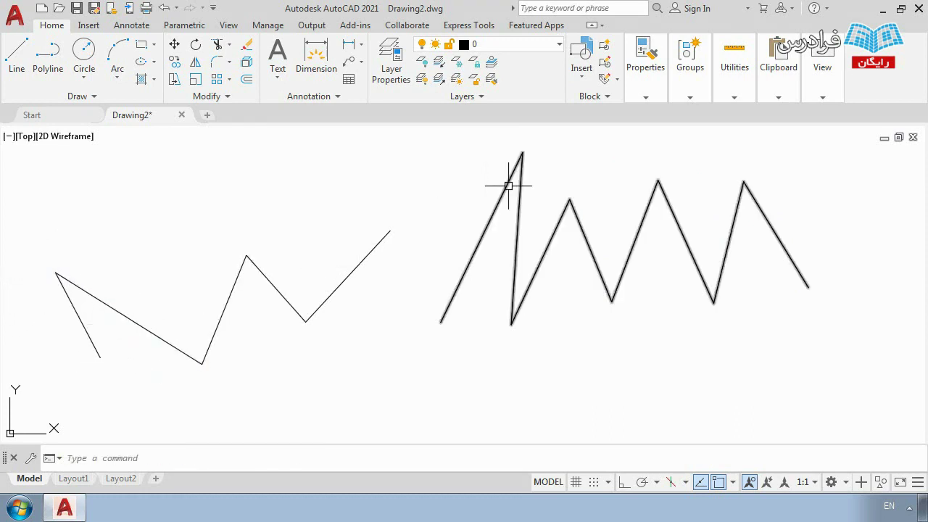
Step: Stretch the second peak vertex of the polyline zigzag up and to the right and deselect it
left_click(571, 207)
left_click(570, 200)
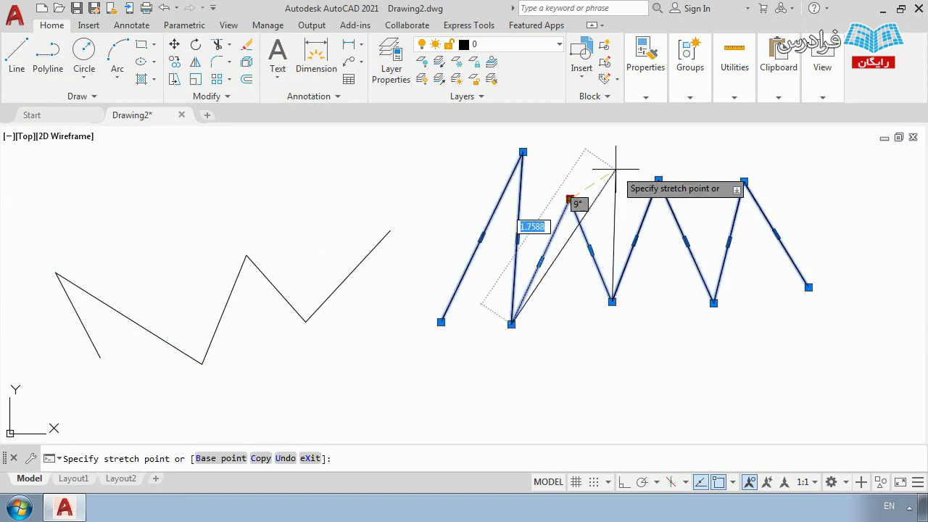
left_click(601, 172)
key("Escape")
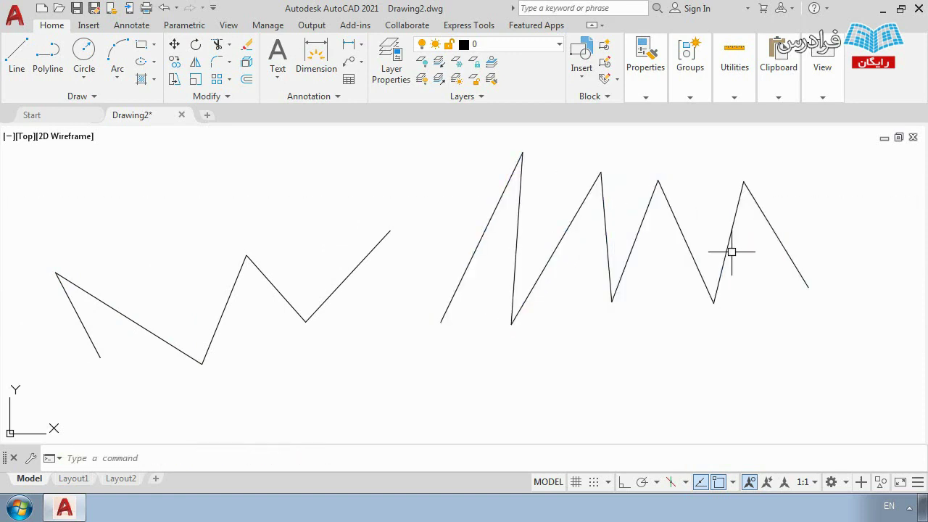
Step: Select the reshaped polyline zigzag twice to examine how its segments stay connected, clearing the selection each time
left_click(604, 224)
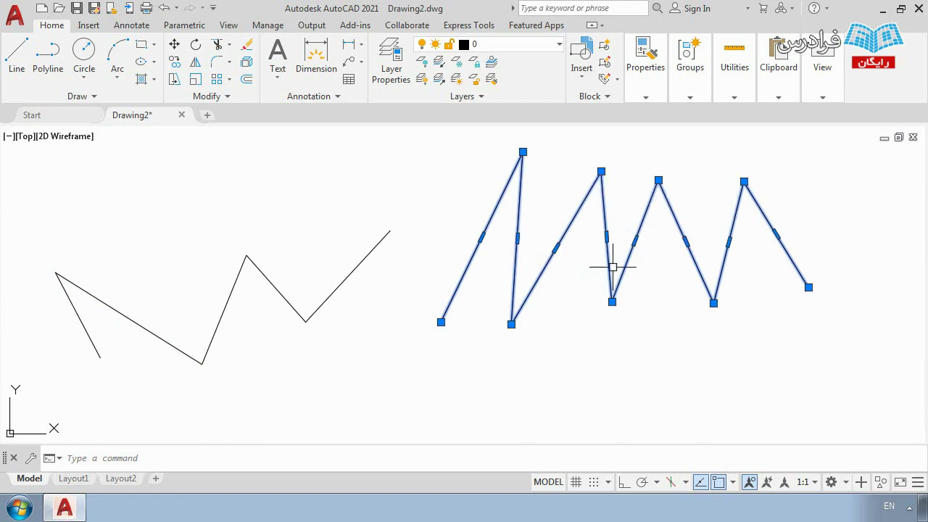
scroll(682, 260, "down", 4)
scroll(628, 246, "up", 4)
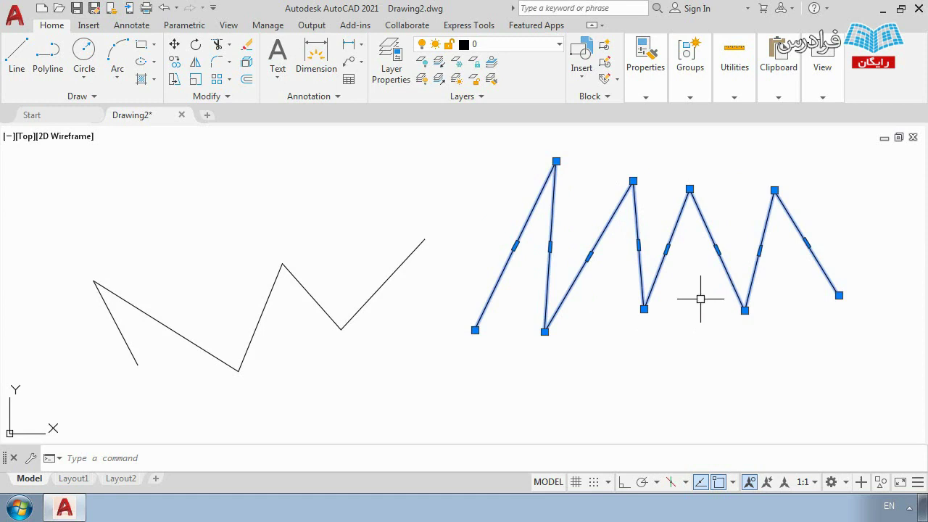
scroll(650, 312, "down", 2)
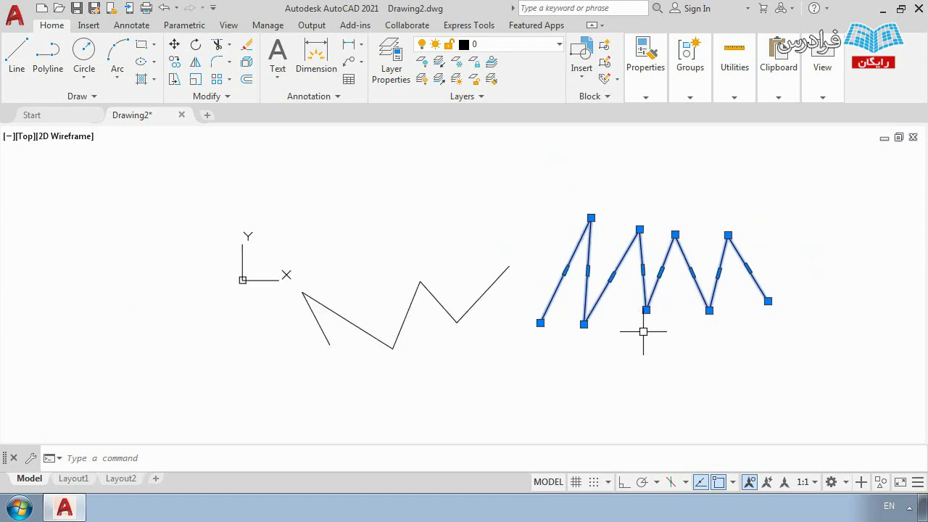
key("Escape")
left_click(586, 299)
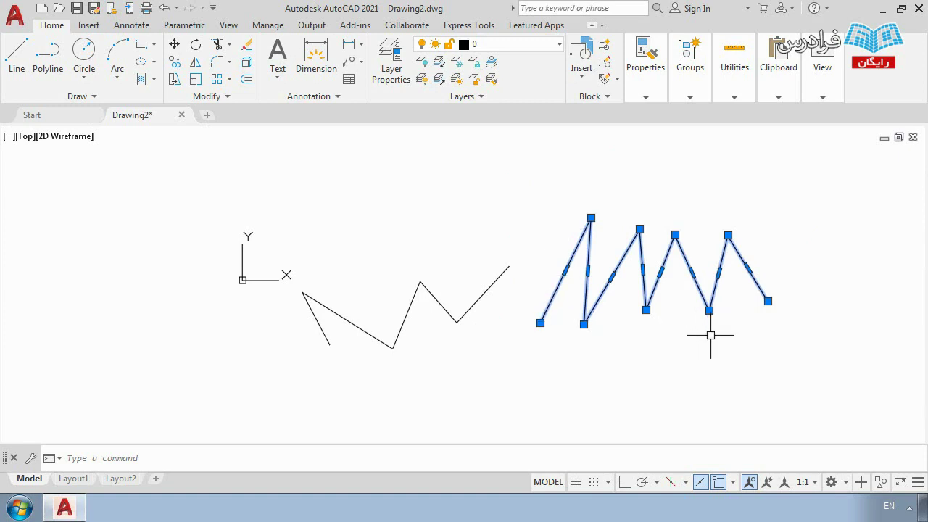
key("Escape")
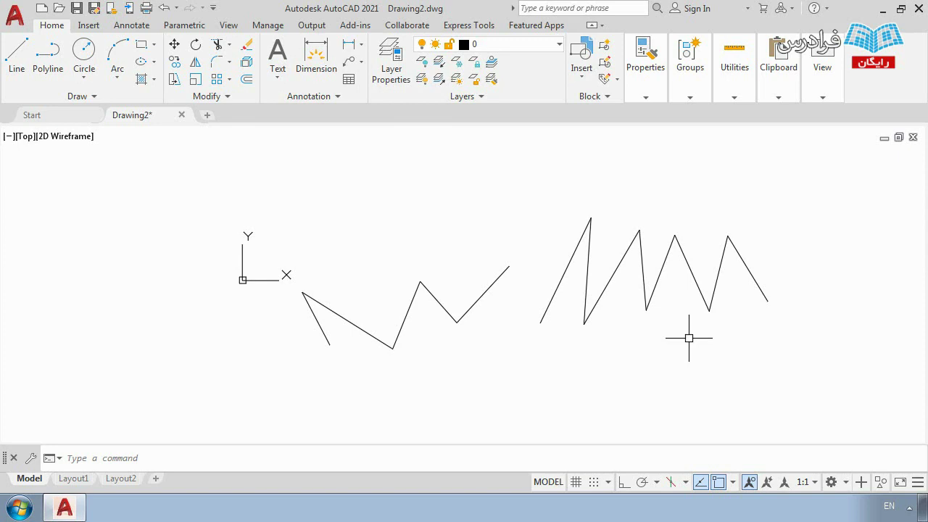
Step: Start a new polyline below the zigzags and draw three freehand straight segments around their right side
scroll(617, 336, "up", 2)
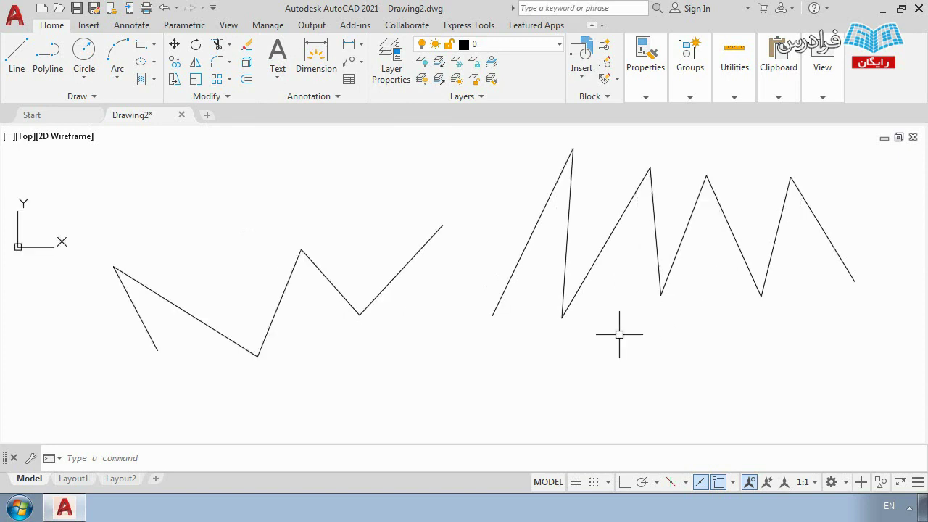
scroll(659, 297, "down", 2)
middle_click_drag(659, 297, 602, 295)
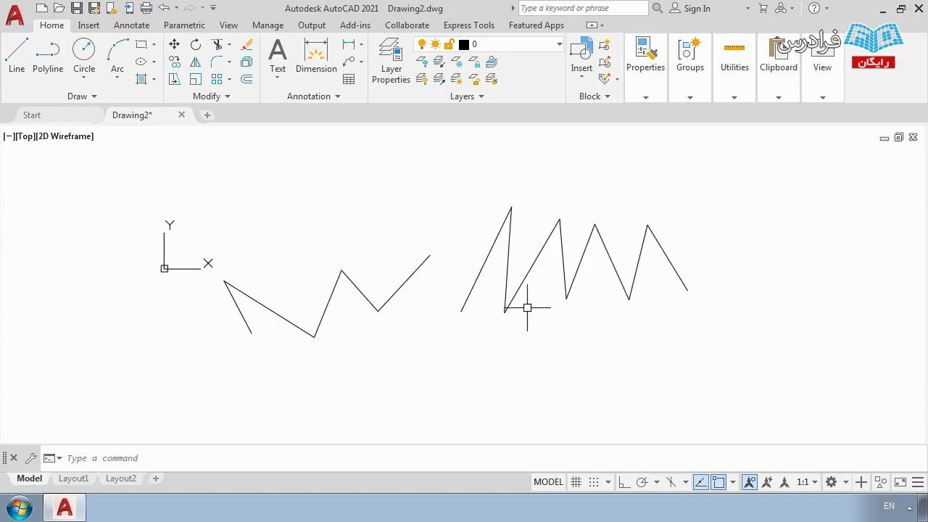
scroll(527, 307, "down", 2)
middle_click_drag(522, 330, 534, 313)
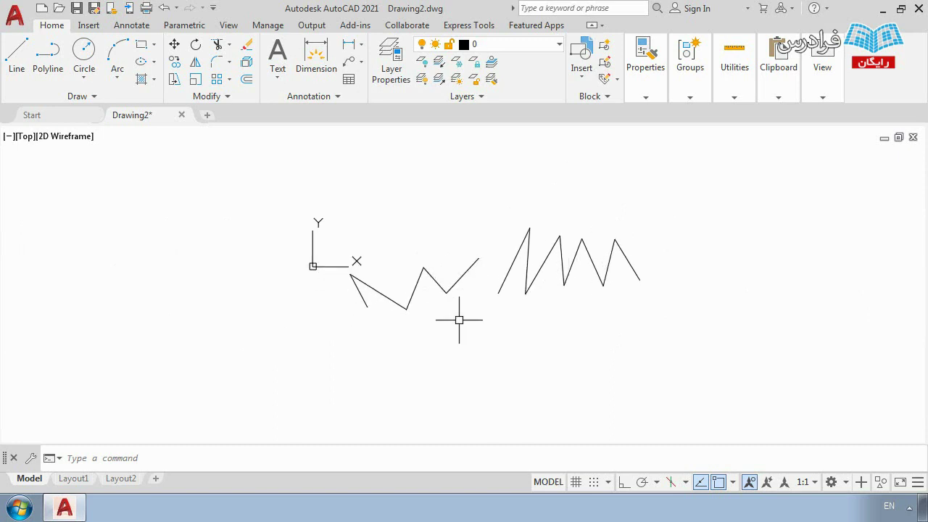
left_click(48, 58)
scroll(442, 305, "down", 2)
middle_click_drag(497, 326, 435, 332)
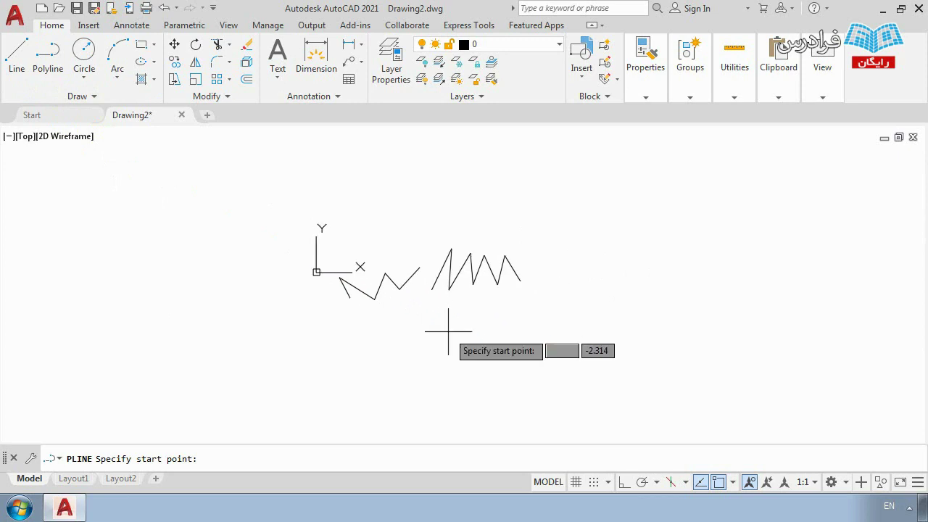
left_click(438, 331)
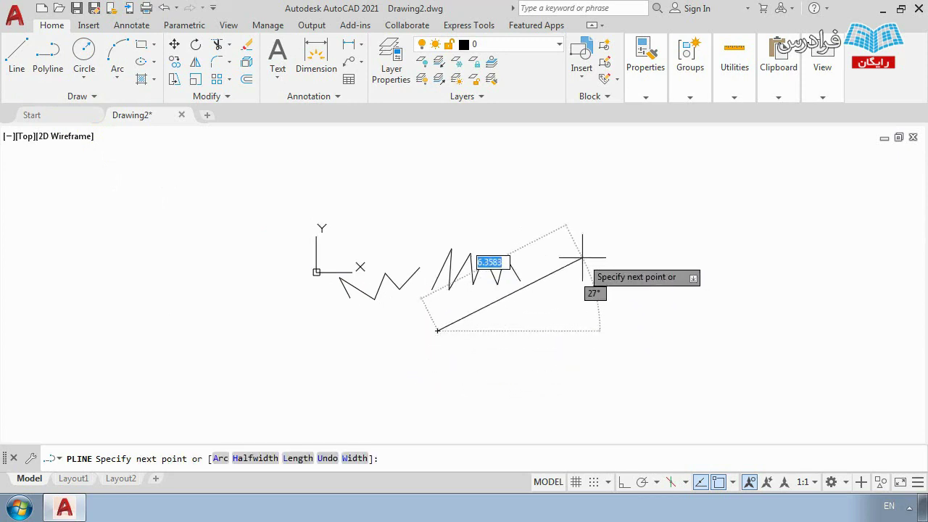
left_click(587, 296)
left_click(613, 210)
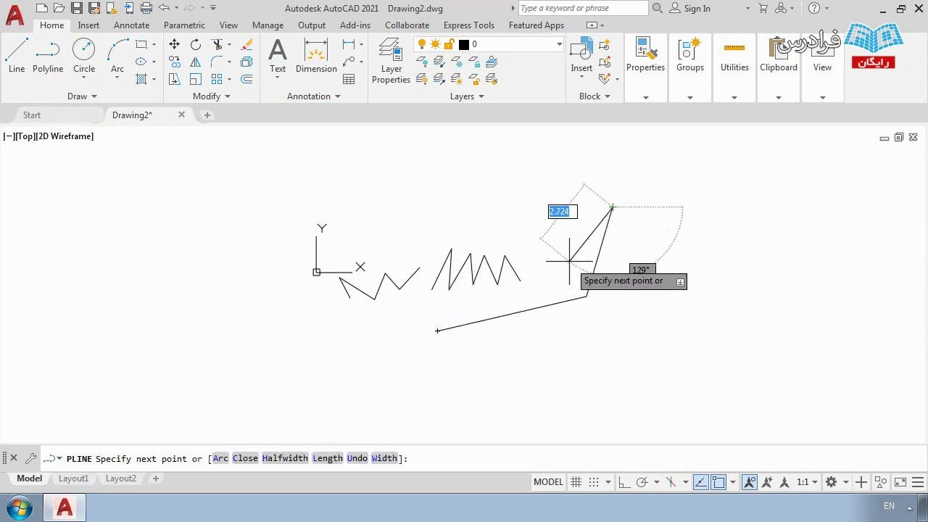
left_click(543, 187)
Step: Switch the running polyline to the Arc option and add one arc bulging over the polyline zigzag
scroll(501, 192, "up", 2)
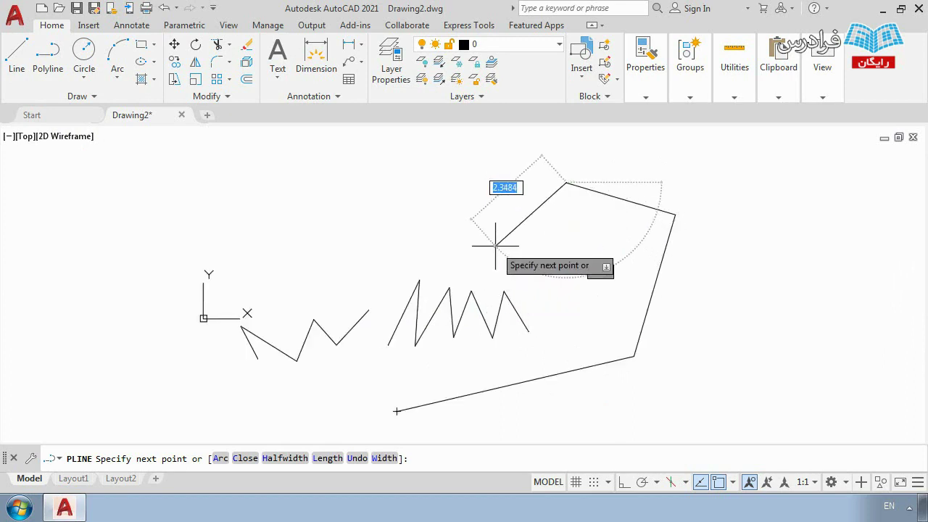
type("a")
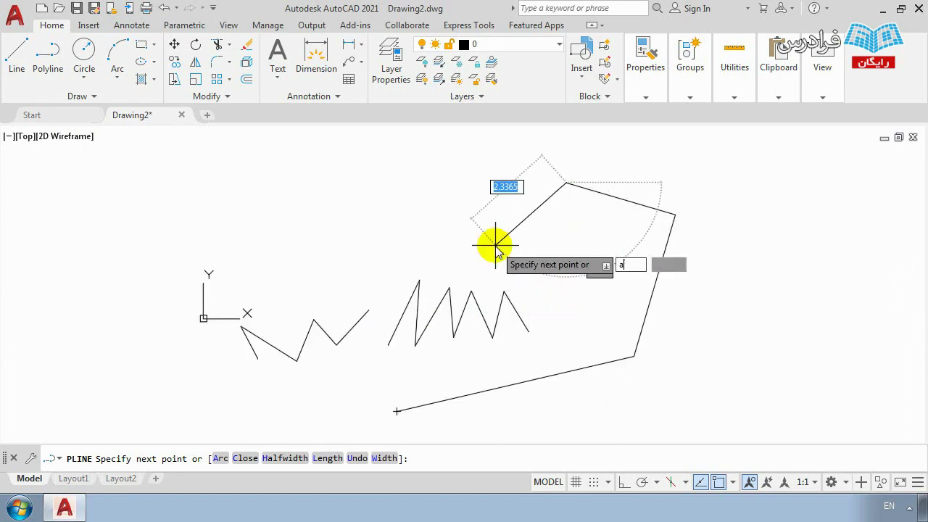
key("Return")
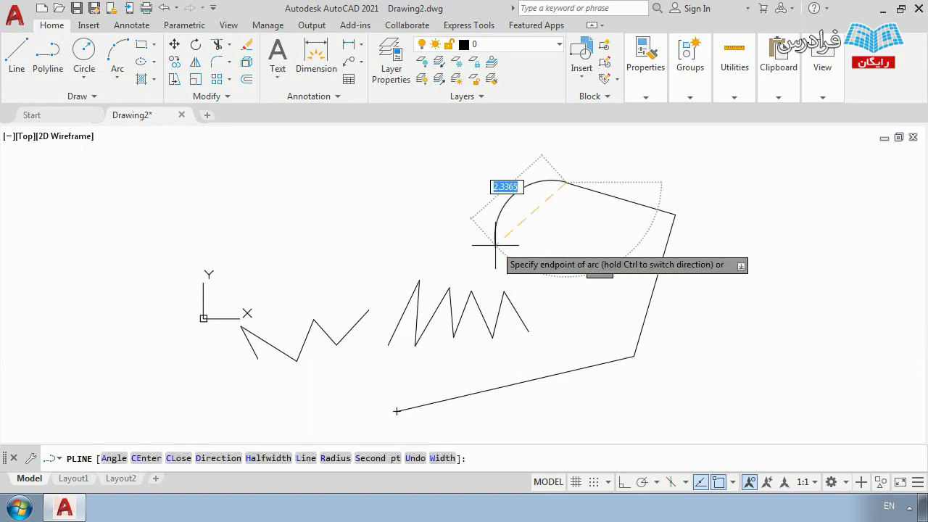
scroll(356, 223, "down", 4)
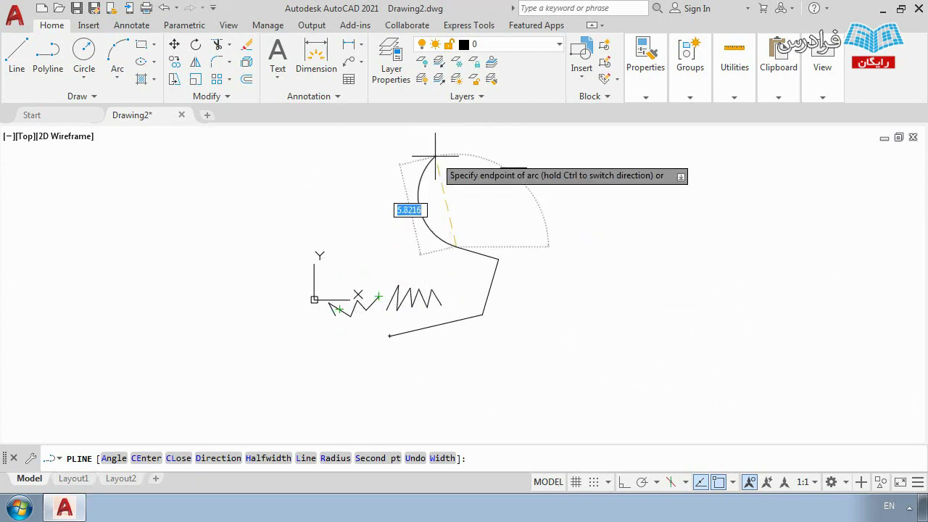
scroll(382, 281, "up", 2)
scroll(384, 282, "up", 2)
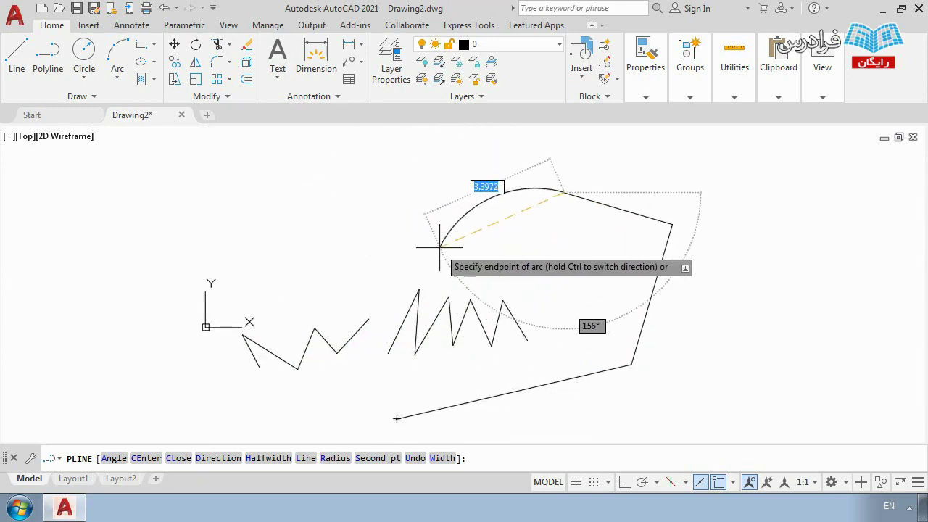
left_click(350, 274)
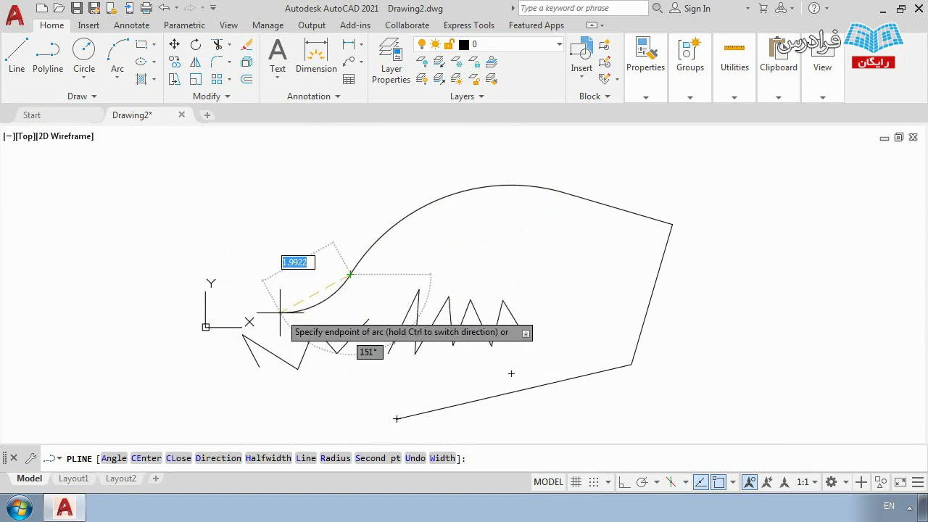
Step: Return the polyline to the Line option and add three straight segments around the left side of the line zigzag
scroll(203, 304, "down", 3)
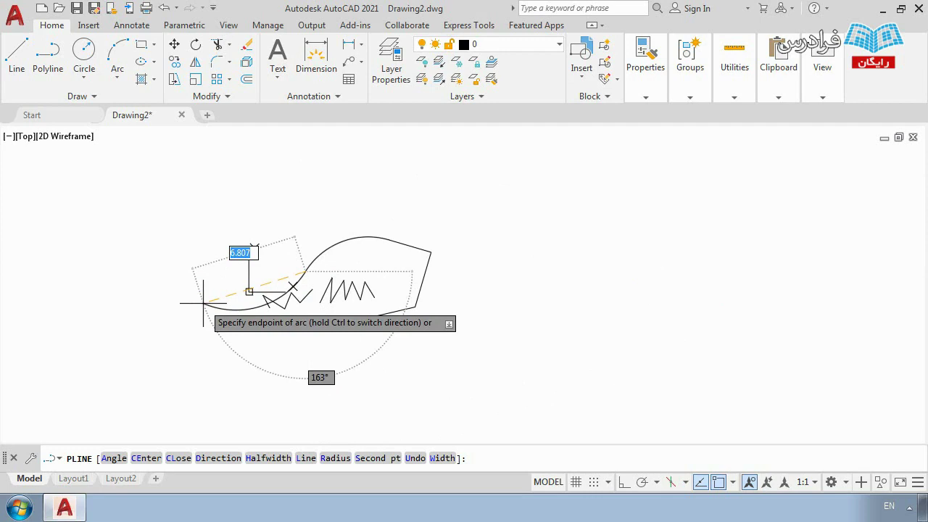
left_click(203, 303)
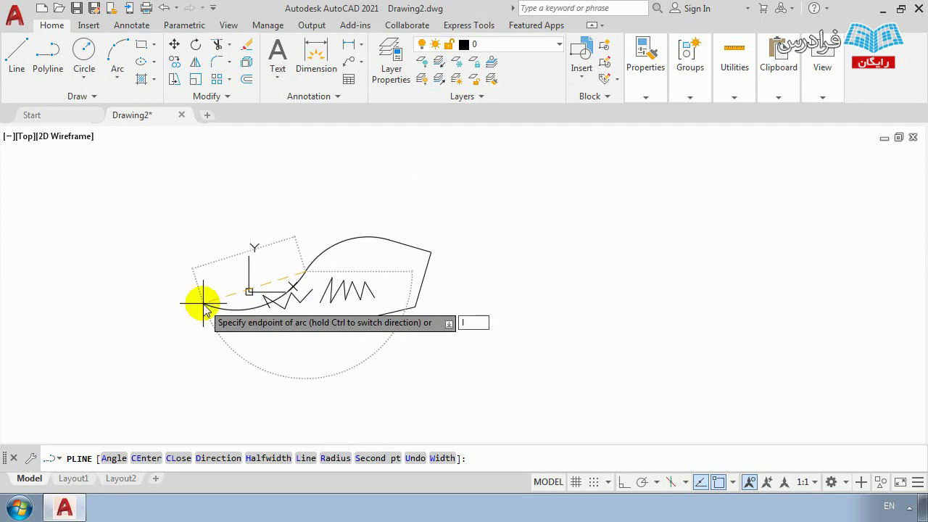
type("l")
key("Return")
scroll(217, 290, "up", 3)
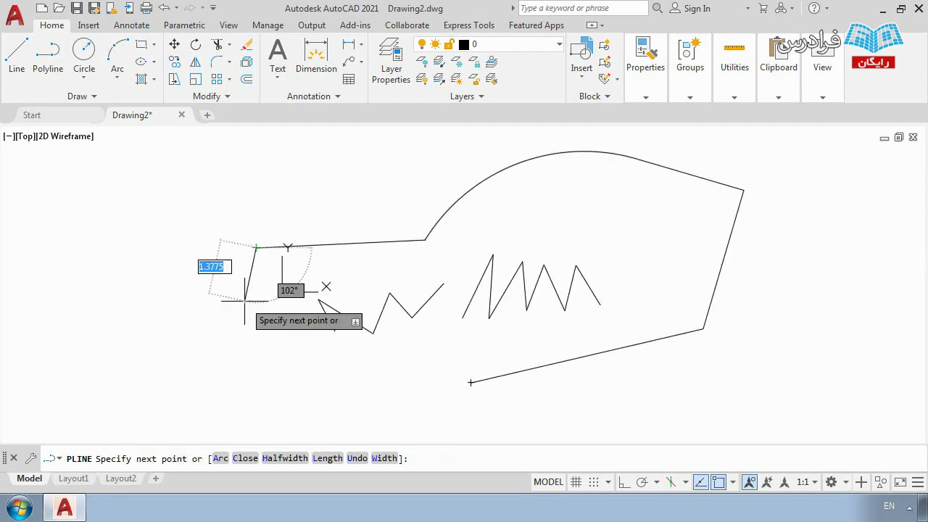
left_click(261, 362)
left_click(396, 378)
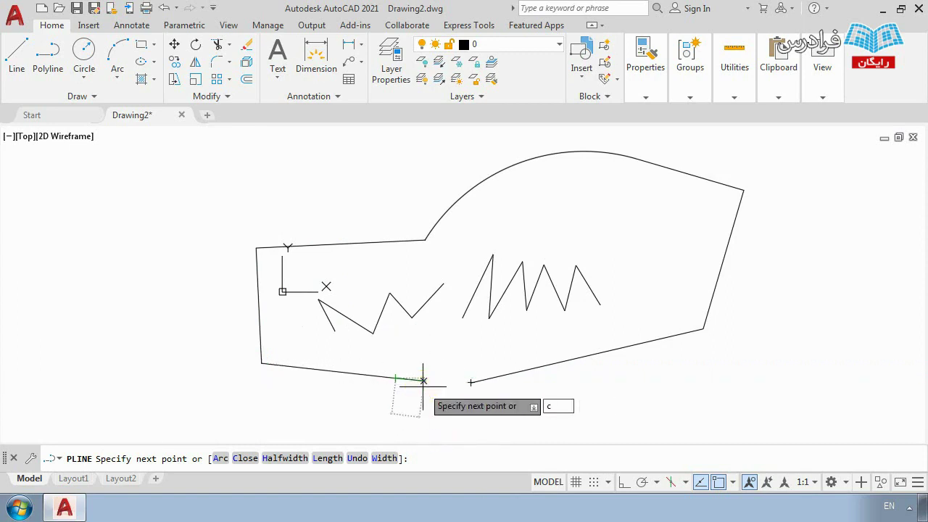
Step: Close the mixed line-and-arc polyline back to its start point and leave the Polyline command
key("Return")
key("Return")
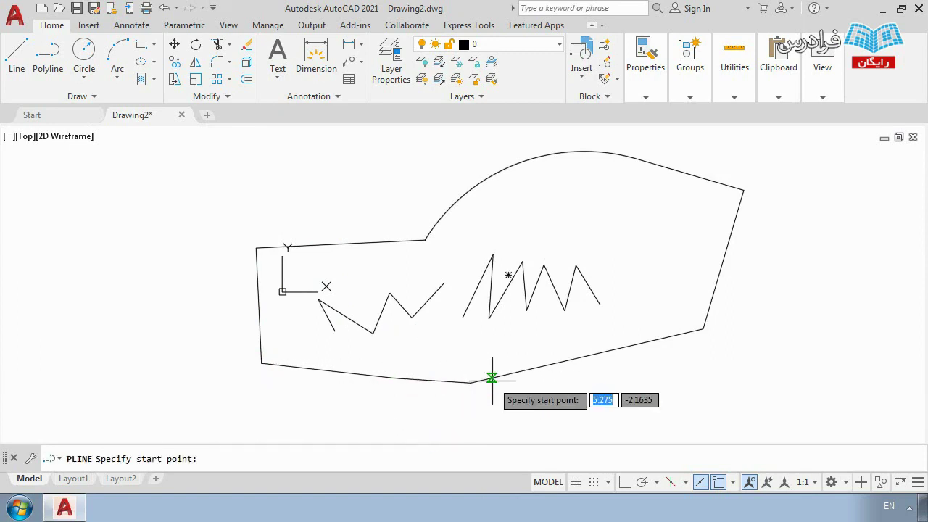
key("Escape")
scroll(472, 386, "up", 2)
scroll(379, 375, "down", 3)
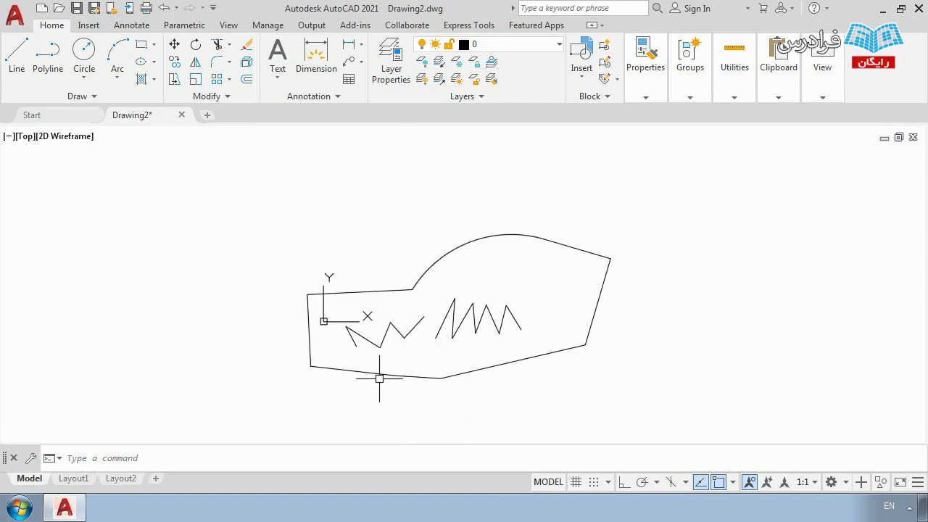
scroll(408, 377, "up", 2)
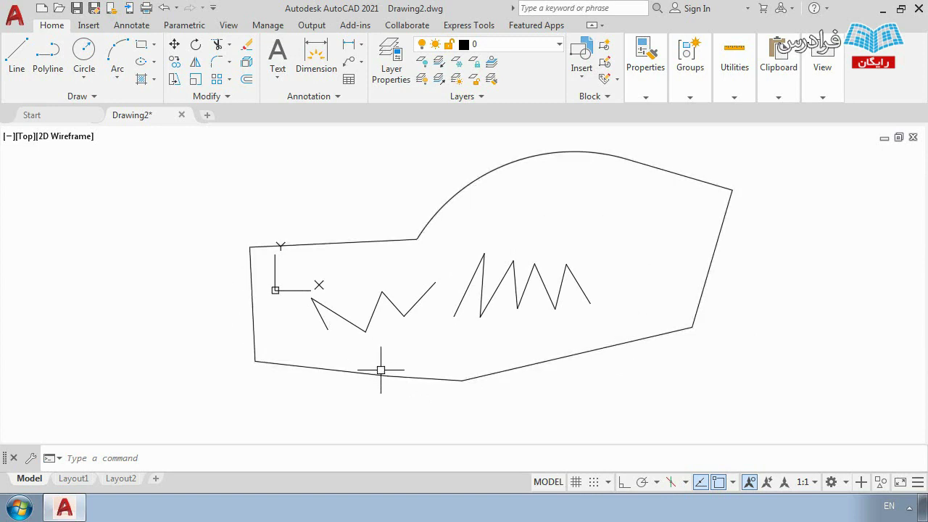
Step: Examine whether the straight and arc segments of the closed polyline select together as one object
left_click(428, 378)
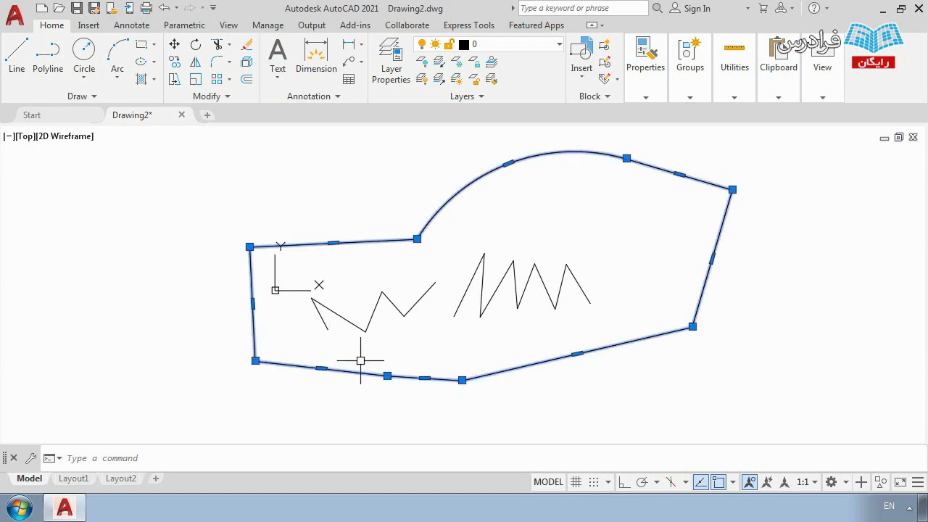
scroll(466, 254, "down", 2)
middle_click_drag(507, 203, 497, 232)
key("Escape")
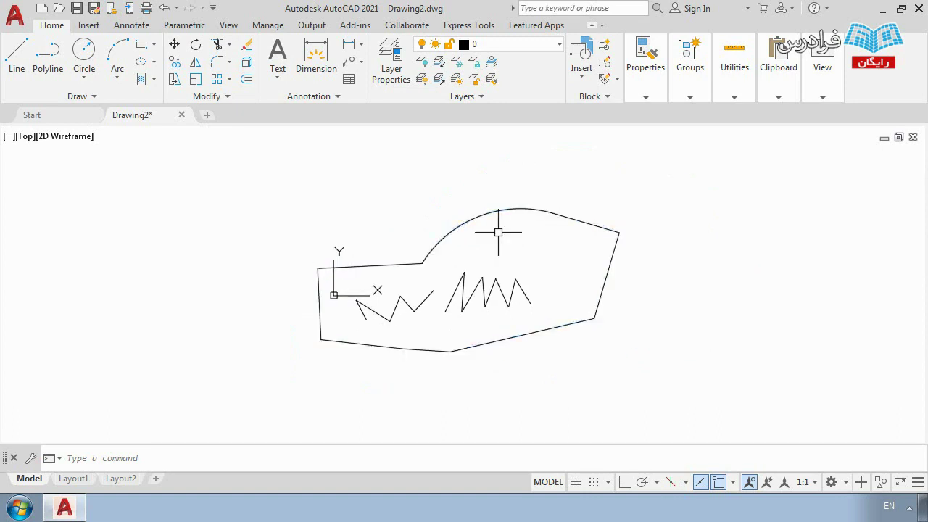
left_click(437, 243)
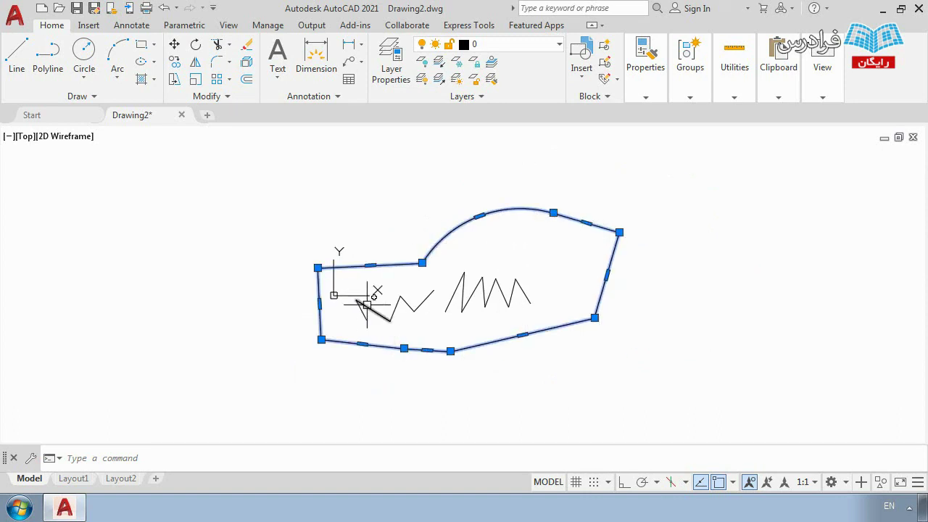
scroll(421, 277, "up", 2)
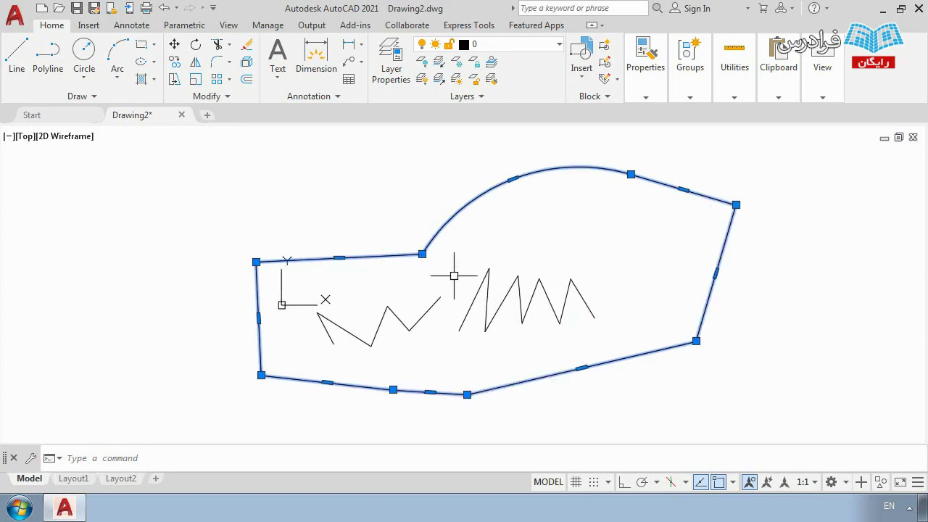
key("Escape")
left_click(585, 168)
left_click(512, 178)
key("Escape")
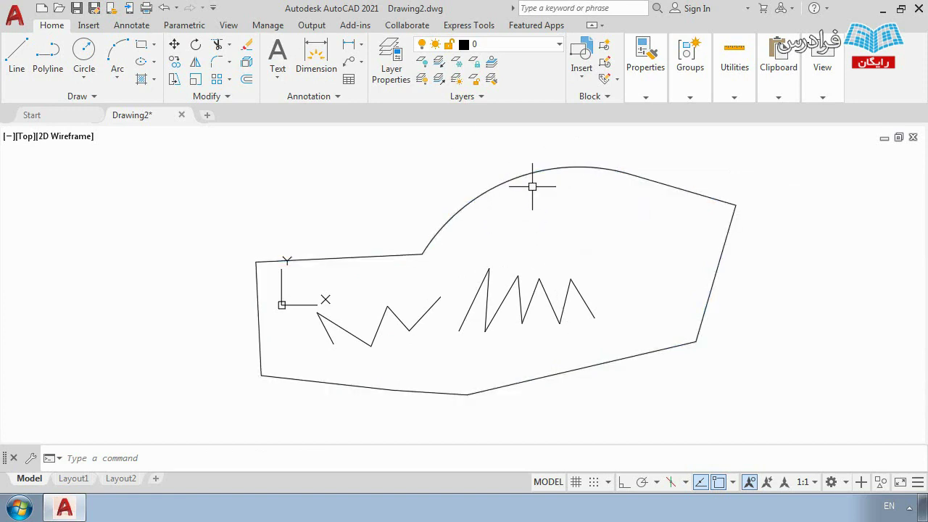
left_click(658, 181)
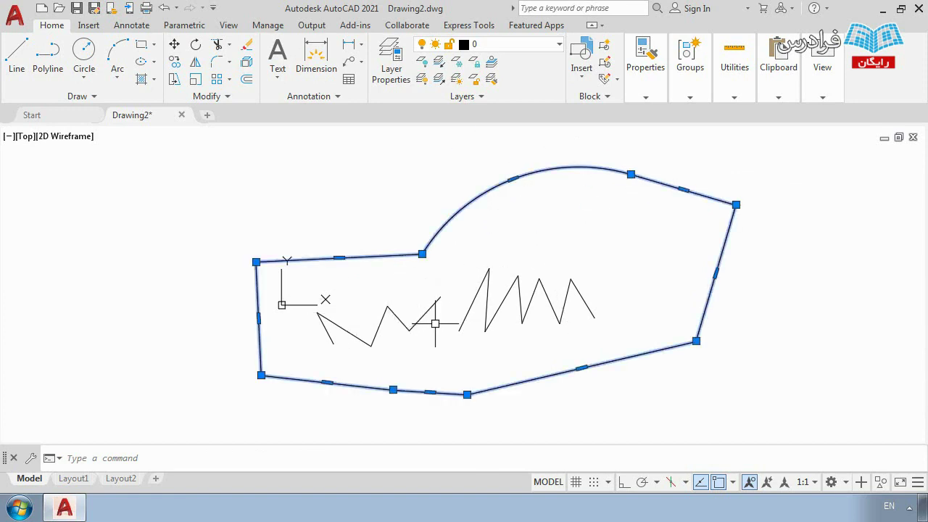
scroll(435, 324, "down", 2)
key("Escape")
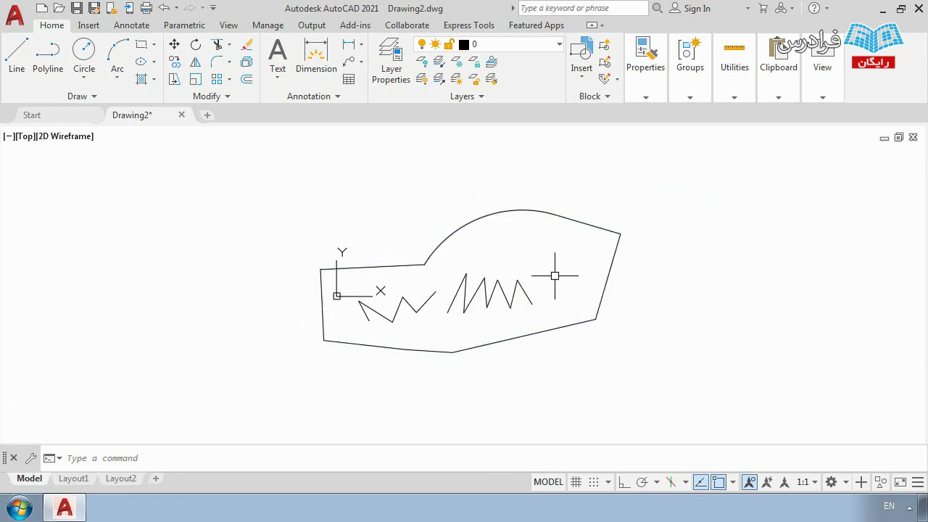
left_click(572, 215)
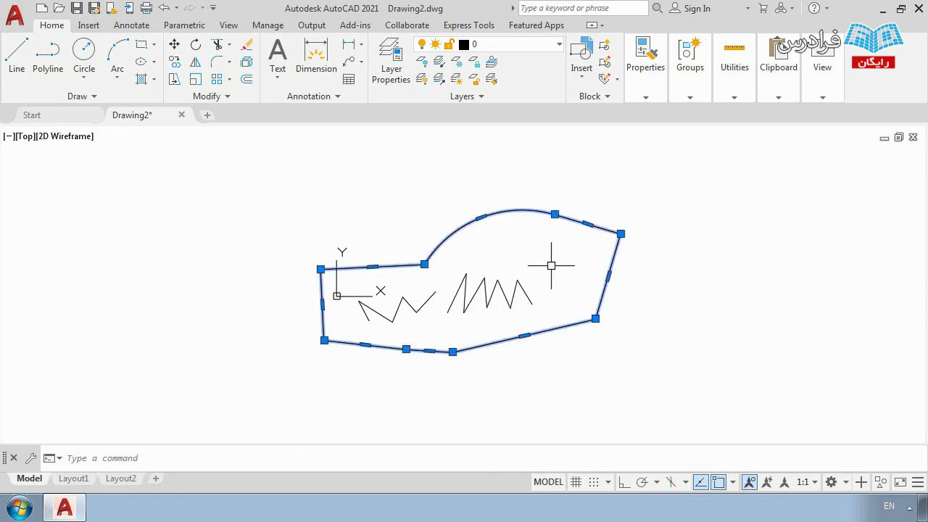
key("Escape")
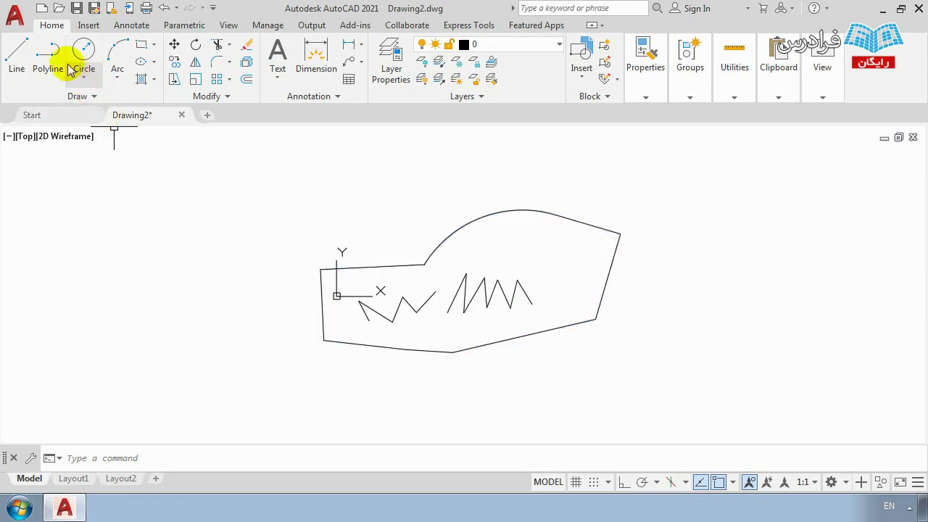
Step: Draw a freehand polyline of five straight segments to the upper left of the mixed shape and close it with the Close option
left_click(48, 51)
left_click(190, 269)
left_click(262, 185)
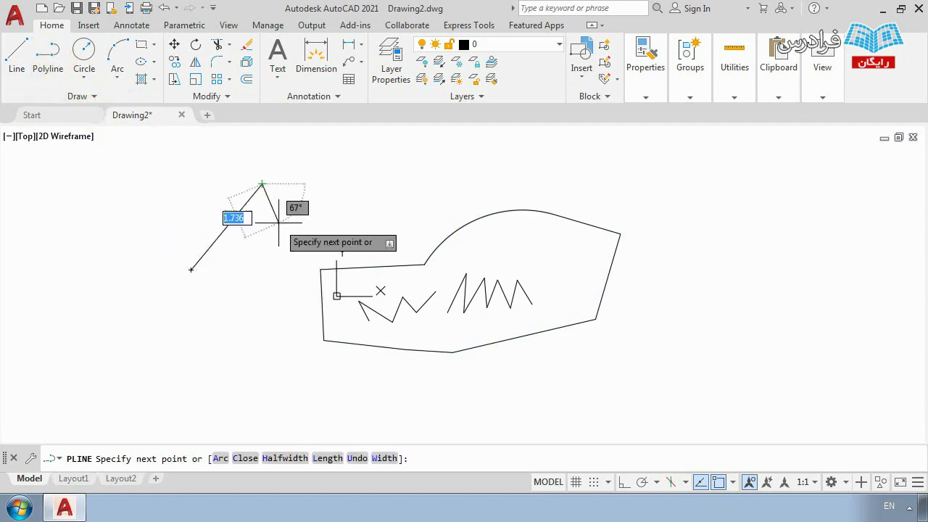
left_click(290, 243)
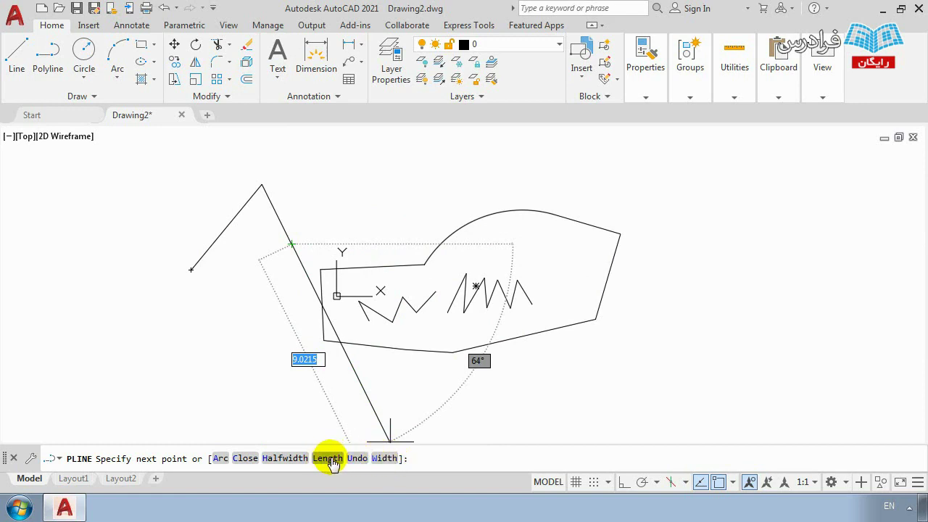
left_click(366, 172)
left_click(283, 280)
left_click(224, 280)
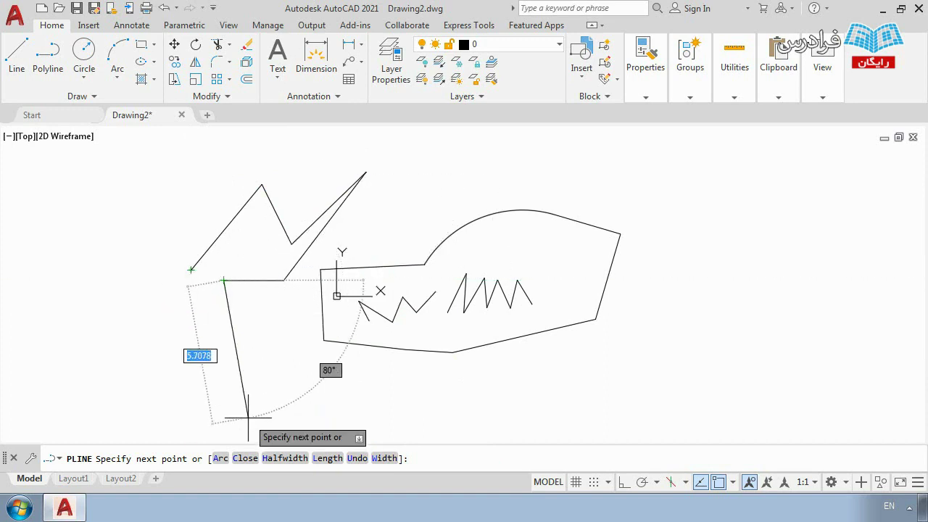
left_click(243, 459)
scroll(172, 273, "up", 3)
scroll(331, 232, "down", 3)
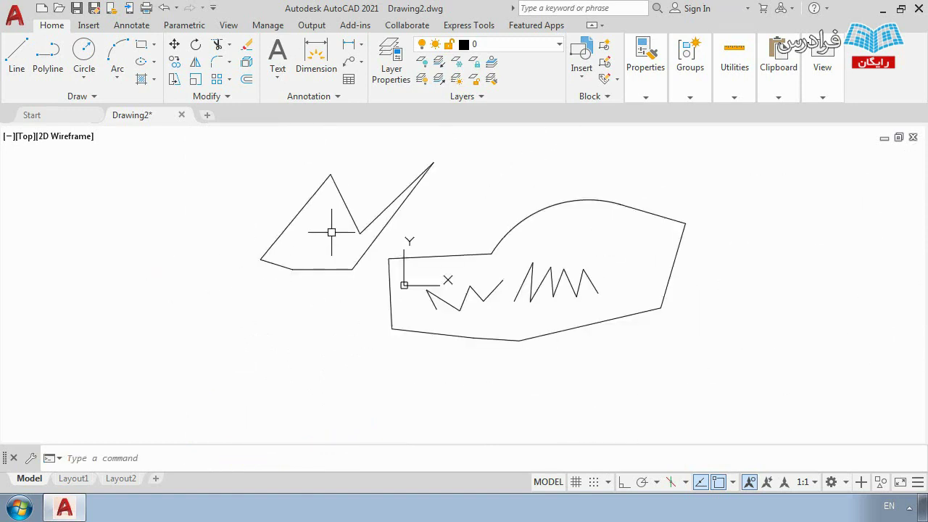
middle_click_drag(331, 232, 330, 252)
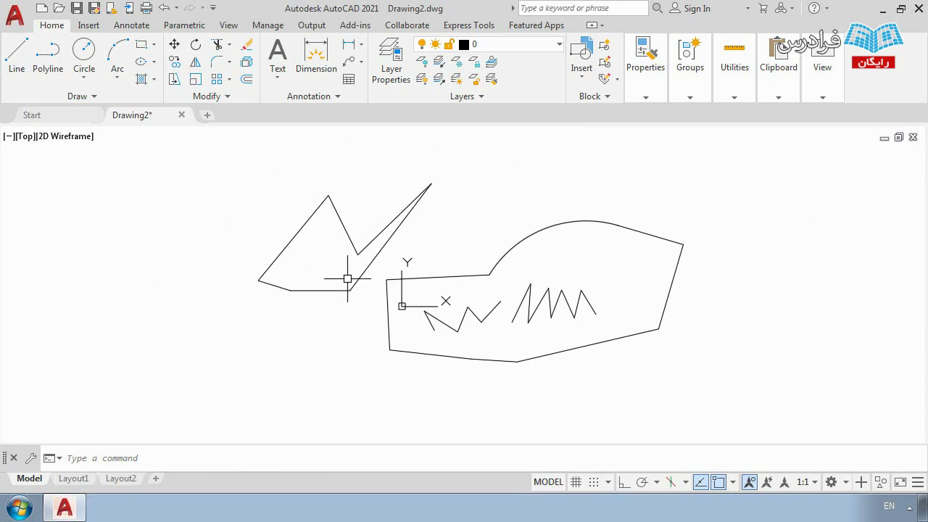
scroll(347, 278, "down", 3)
scroll(408, 255, "up", 3)
middle_click_drag(406, 215, 409, 259)
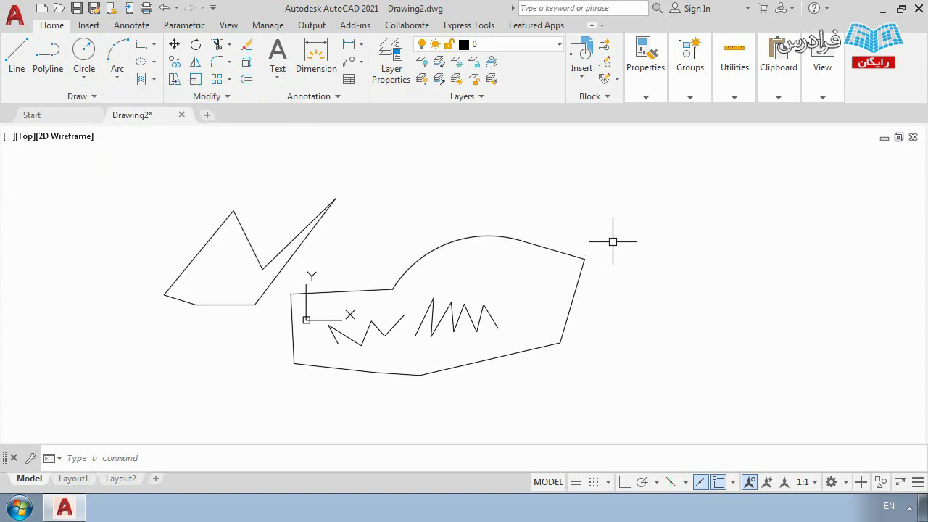
Step: Draw a circle with a radius of 3 in the empty area to the right of the mixed line-and-arc shape
middle_click_drag(613, 241, 512, 247)
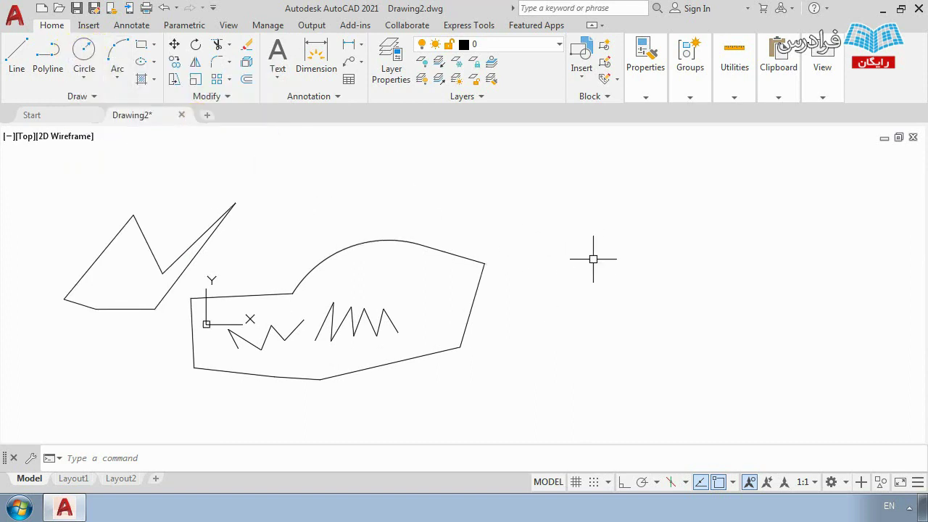
type("c")
key("Return")
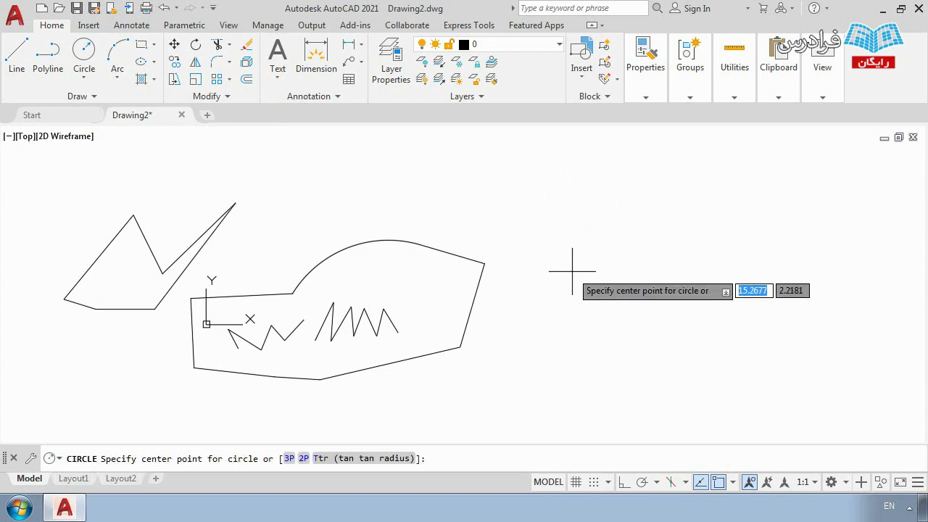
scroll(468, 236, "down", 1)
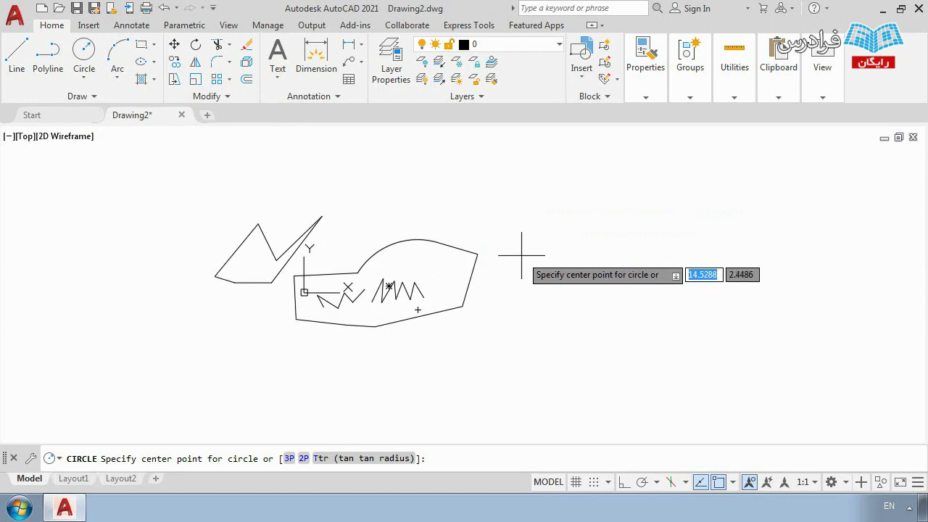
scroll(517, 254, "up", 1)
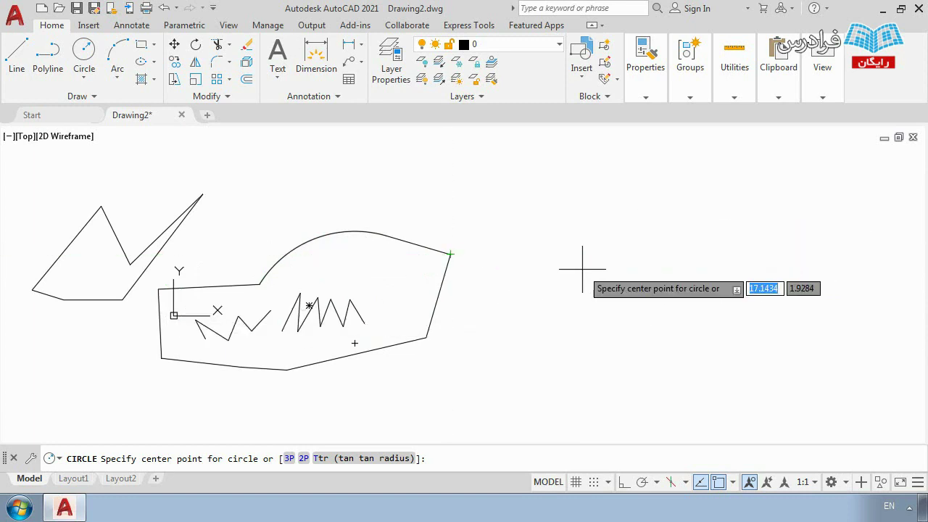
left_click(555, 226)
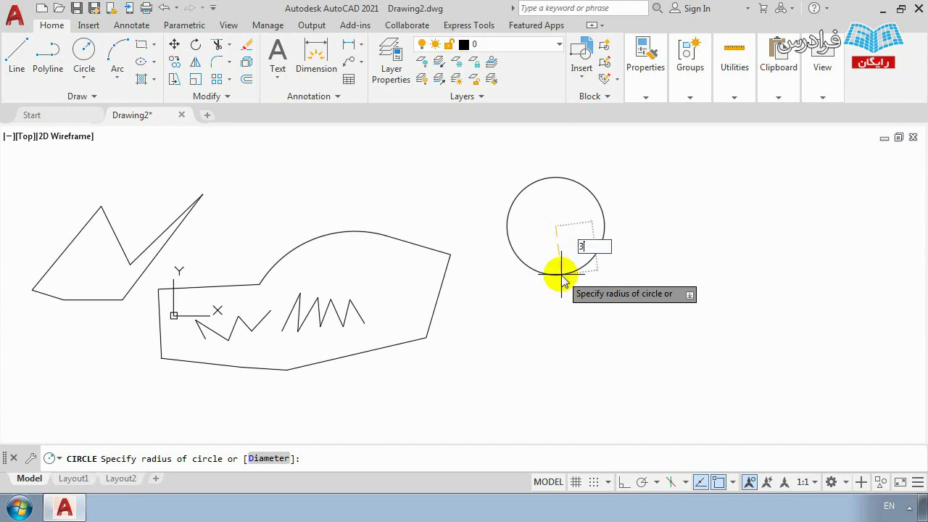
key("Return")
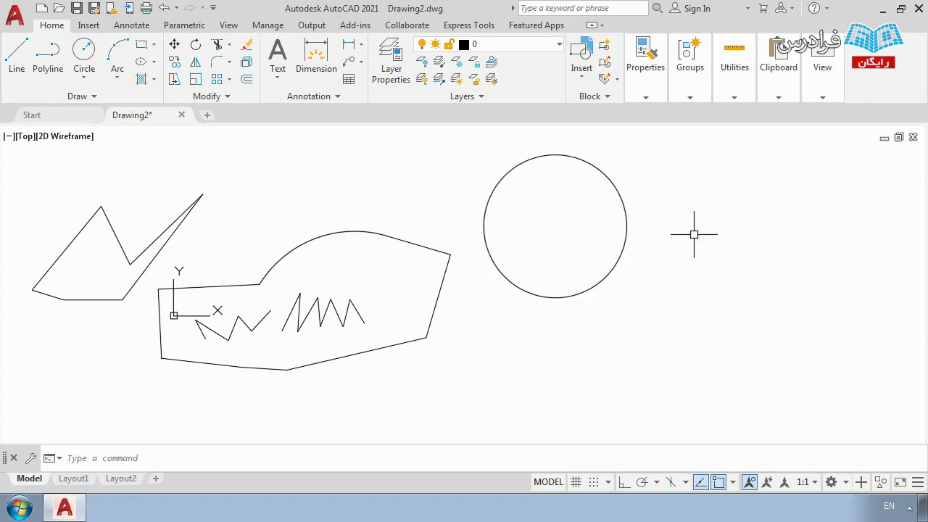
Step: Check the circle's radius with a temporary dimension from its center to its right quadrant, without placing it
middle_click_drag(504, 207, 462, 254)
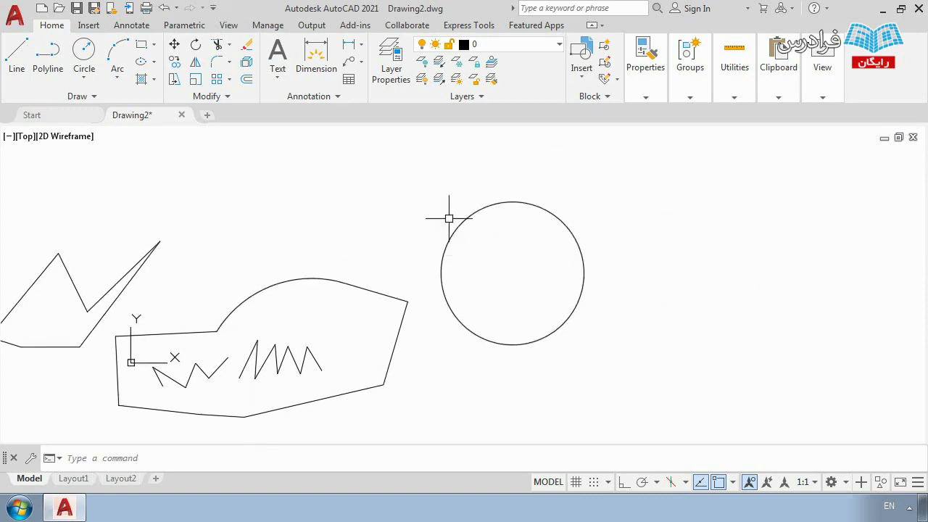
left_click(316, 58)
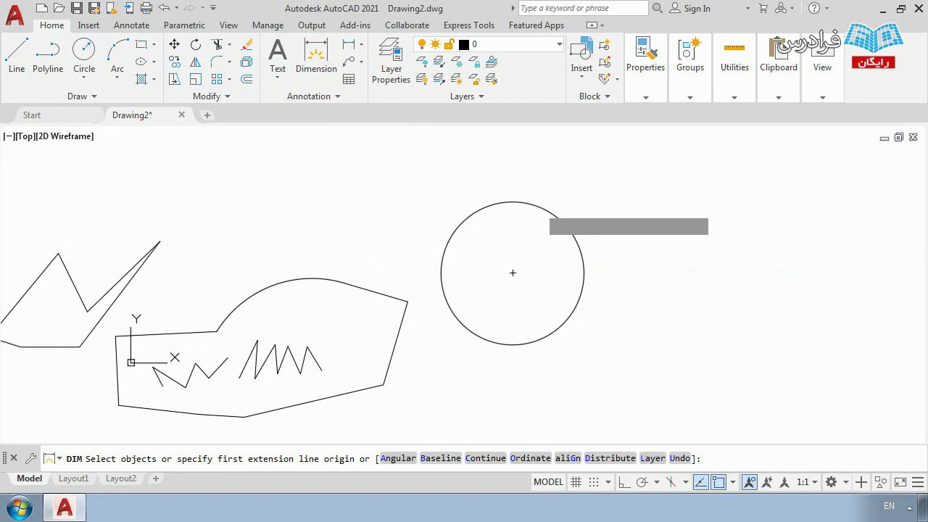
left_click(512, 273)
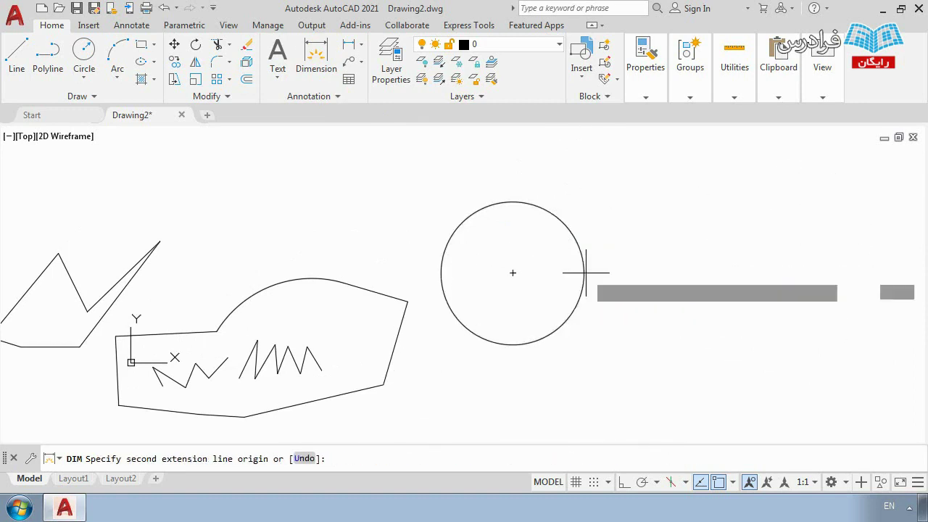
left_click(585, 273)
scroll(583, 244, "down", 2)
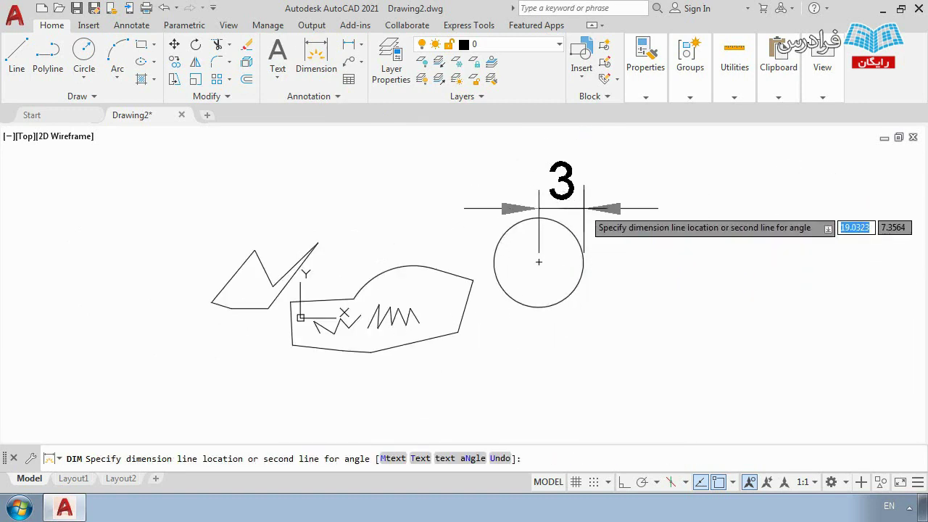
key("Escape")
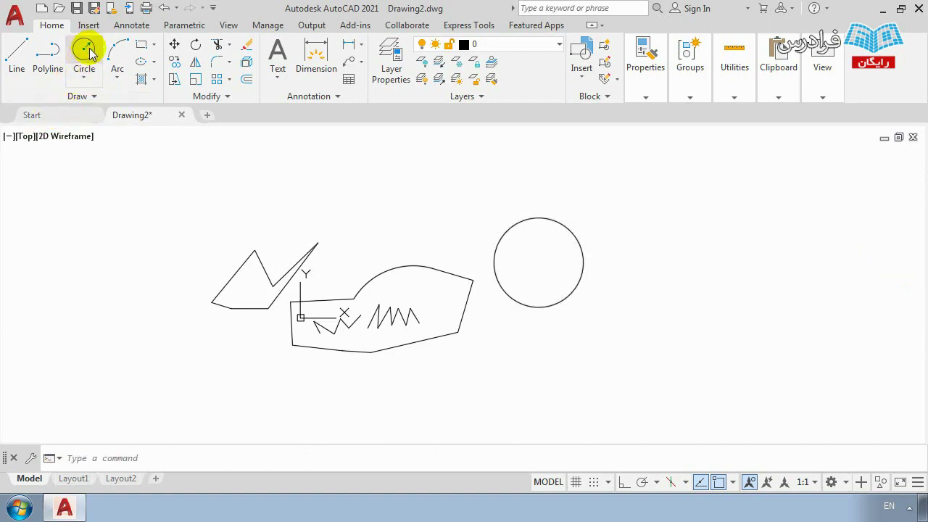
Step: Draw a second circle to the right of the first with the Center, Diameter method and a diameter of 3
left_click(86, 79)
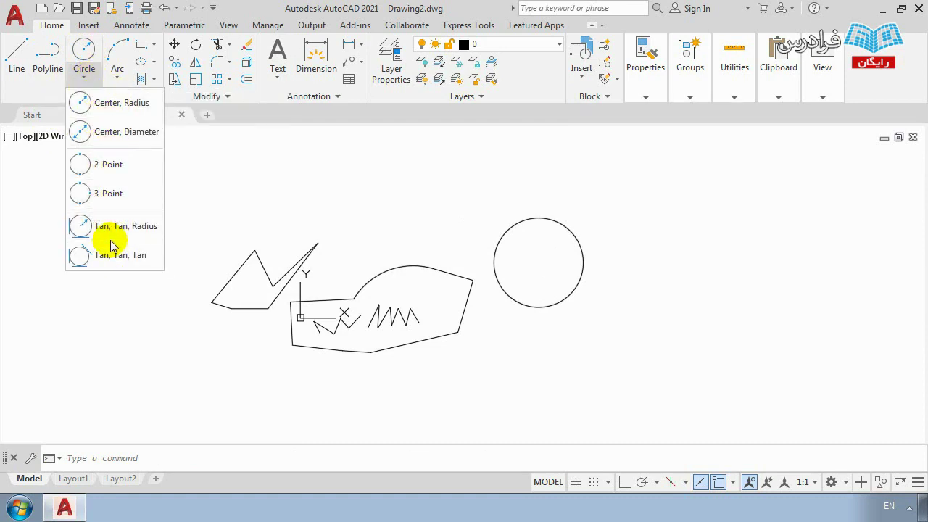
left_click(109, 132)
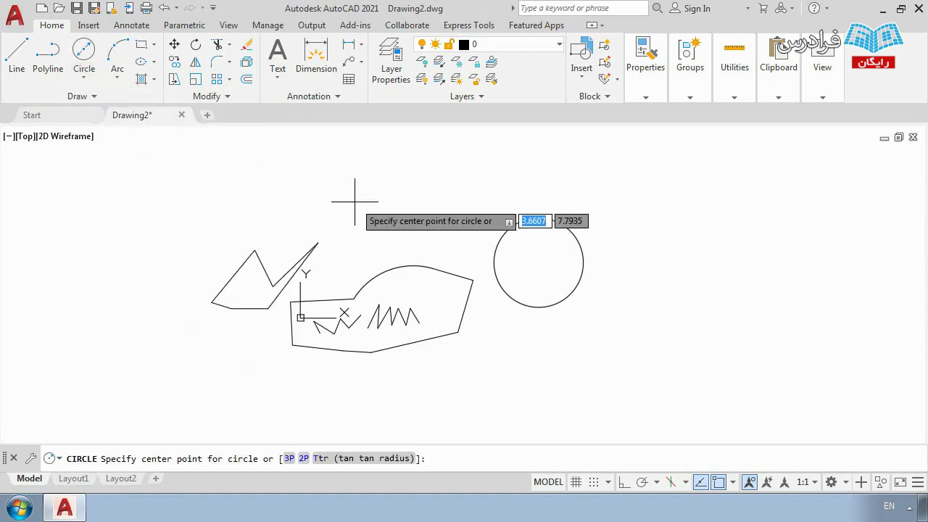
middle_click_drag(604, 265, 494, 277)
left_click(559, 239)
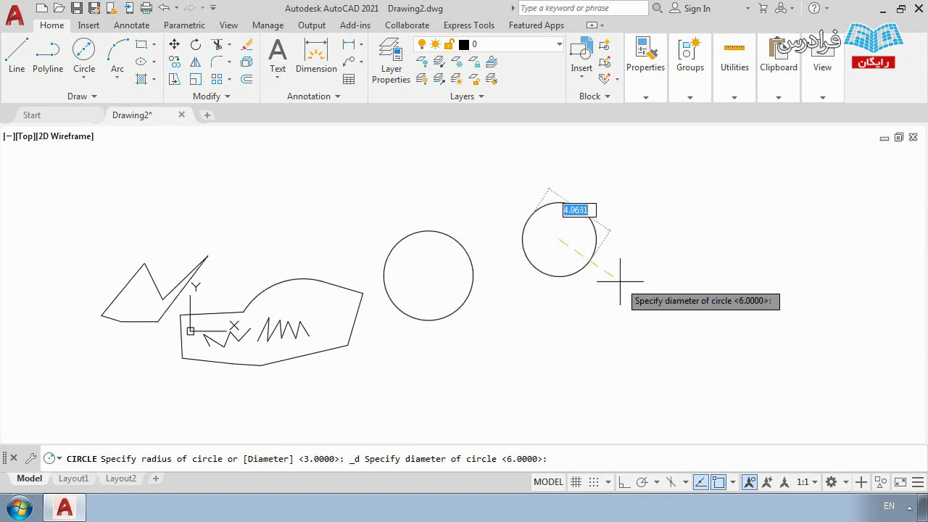
type("3")
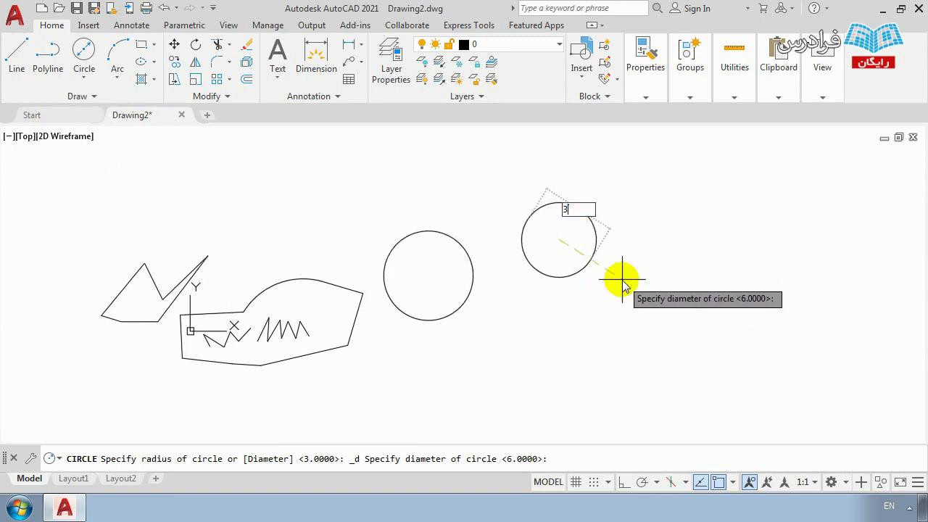
key("Return")
Step: Dimension the small circle from its center to its right quadrant and place the dimension line below the circle
scroll(581, 249, "up", 2)
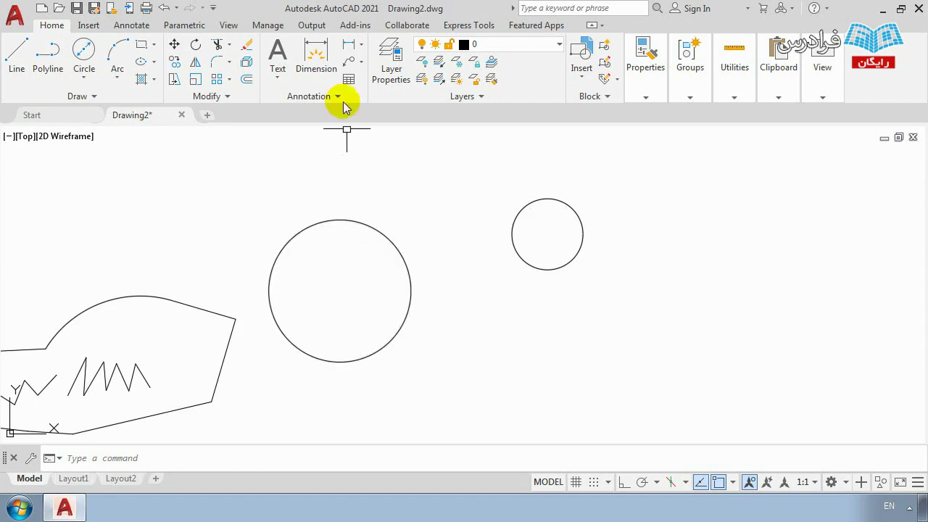
left_click(321, 56)
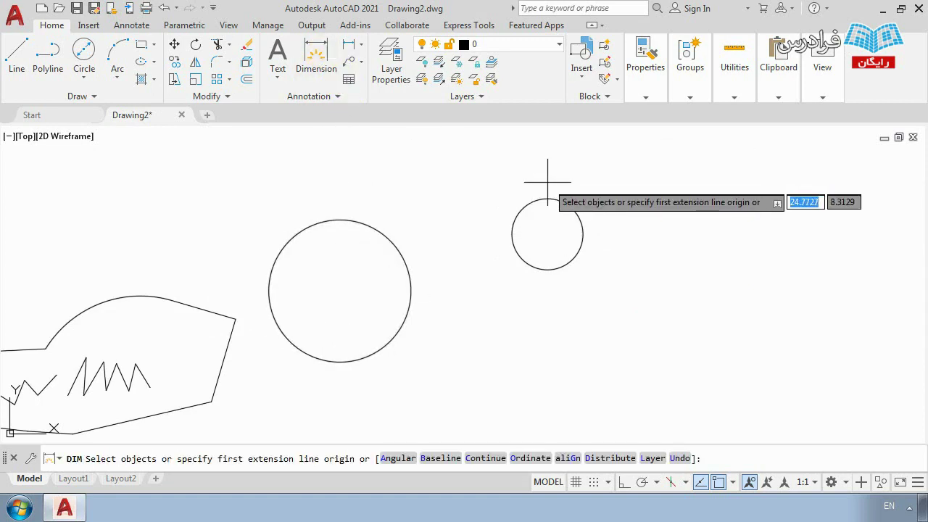
left_click(547, 234)
left_click(582, 233)
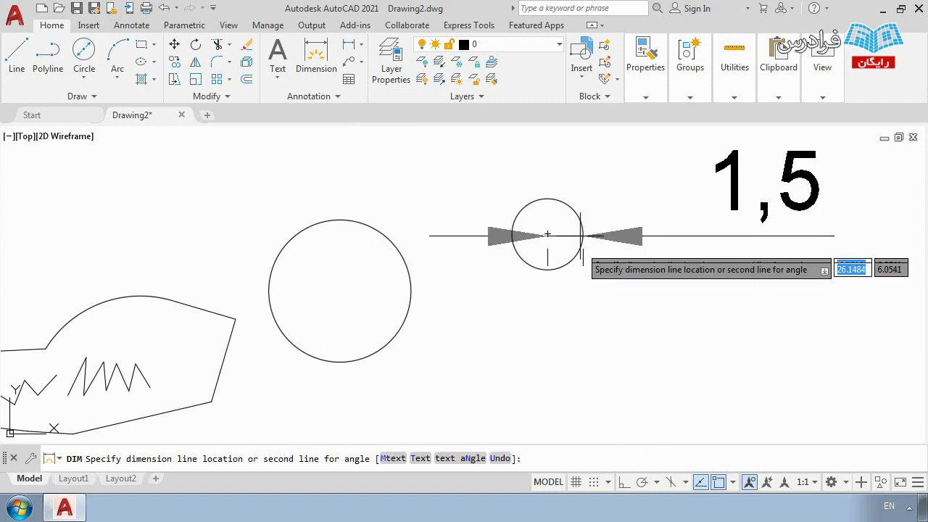
left_click(580, 312)
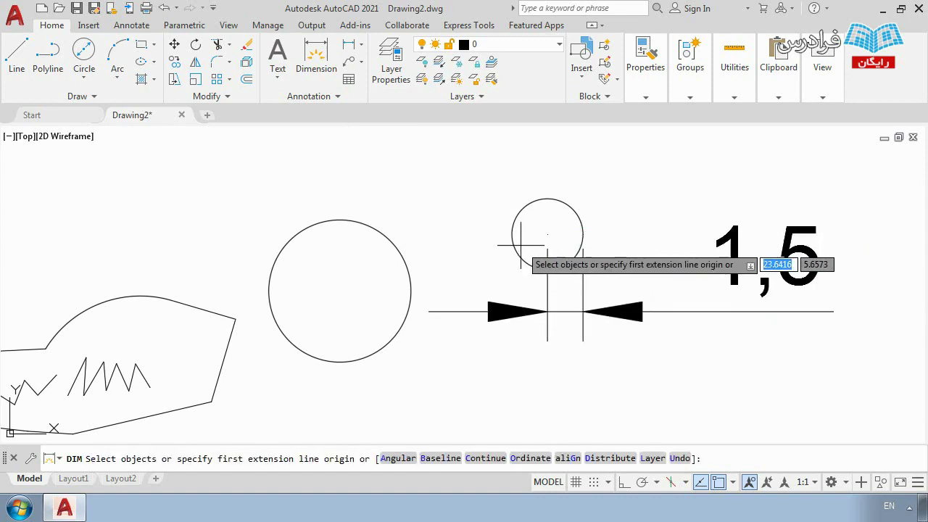
Step: Dimension the small circle's full diameter between its right and left quadrants and place the dimension line above the circle
left_click(582, 233)
left_click(511, 233)
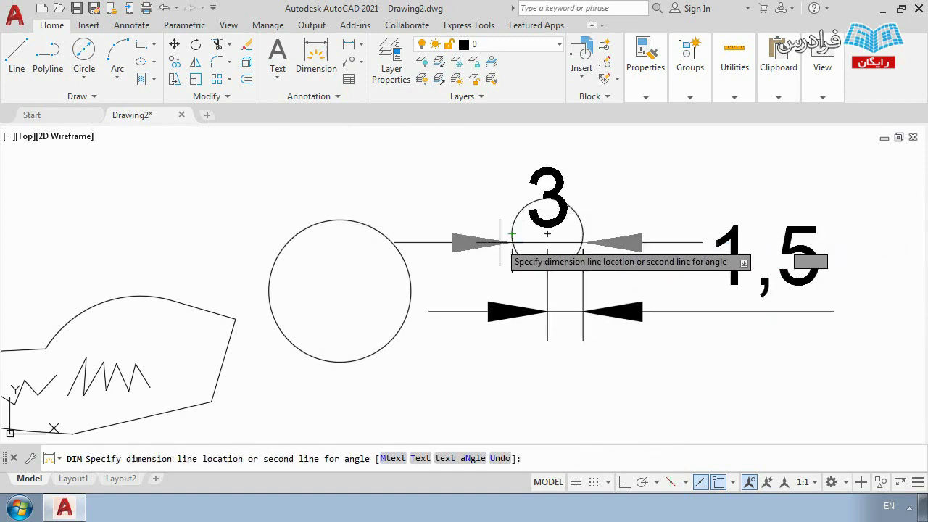
left_click(500, 185)
scroll(497, 260, "down", 4)
key("Escape")
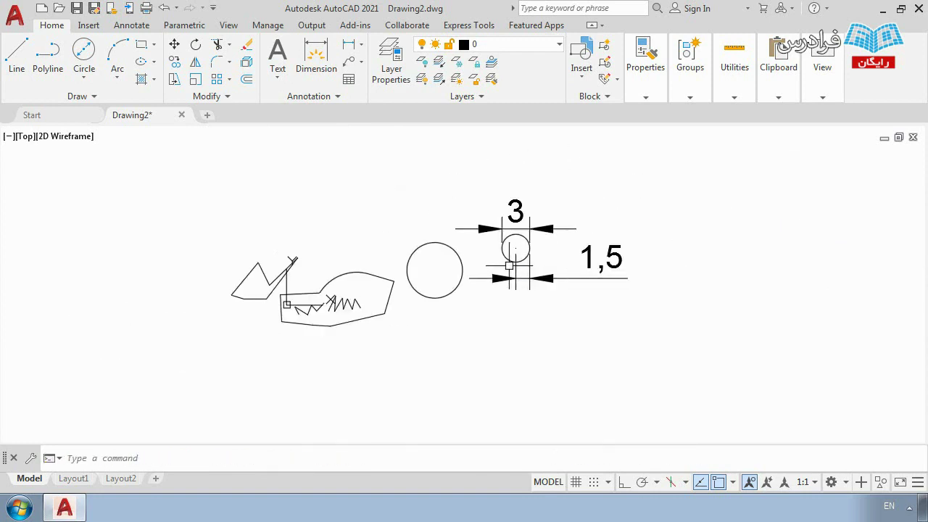
Step: Draw a 2-Point circle from the left quadrant of the radius-3 circle to the upper right tip of the zigzag polyline
left_click(84, 78)
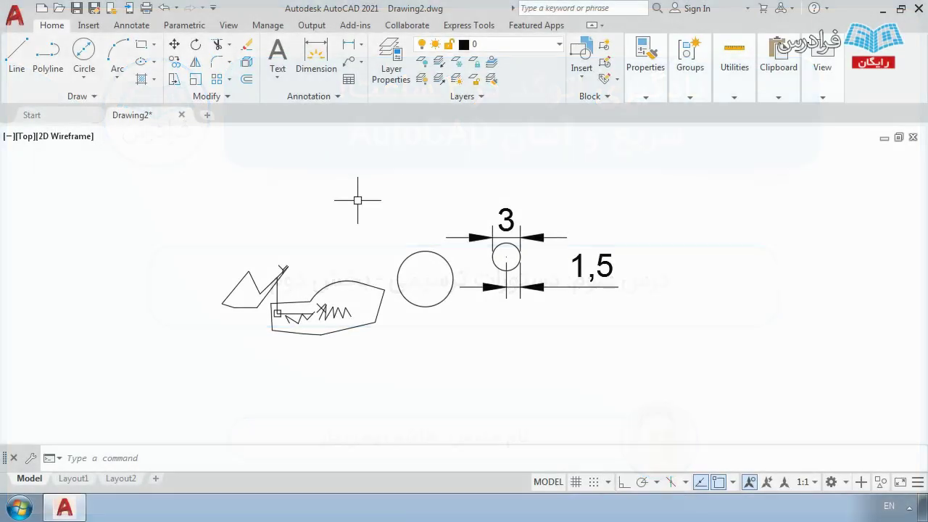
left_click(84, 75)
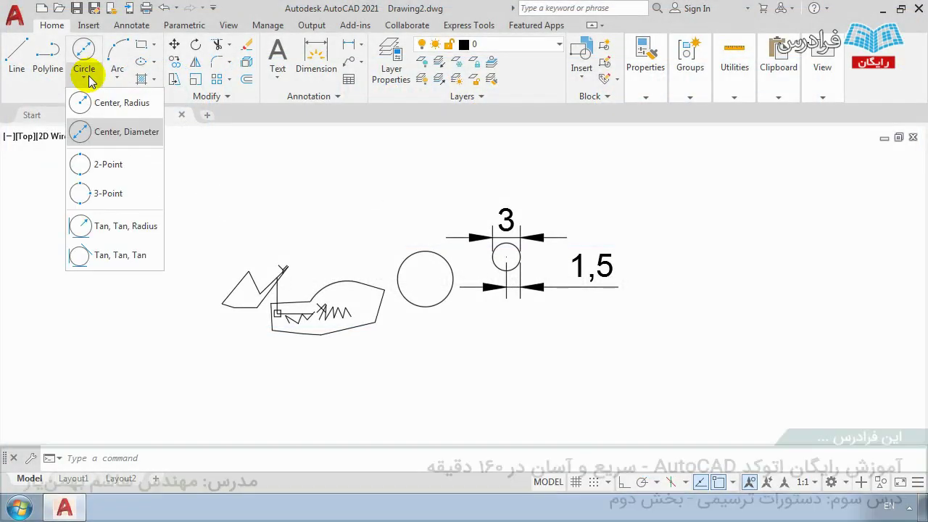
left_click(123, 166)
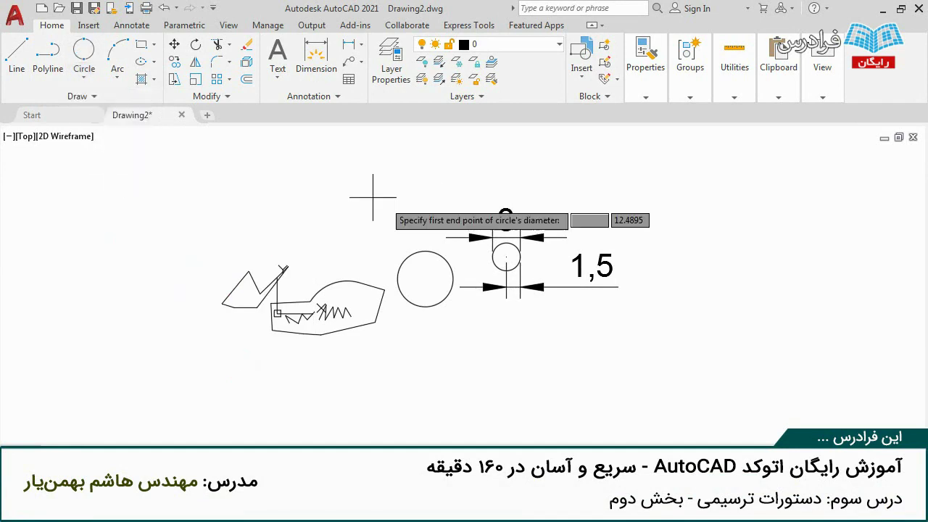
scroll(377, 243, "up", 2)
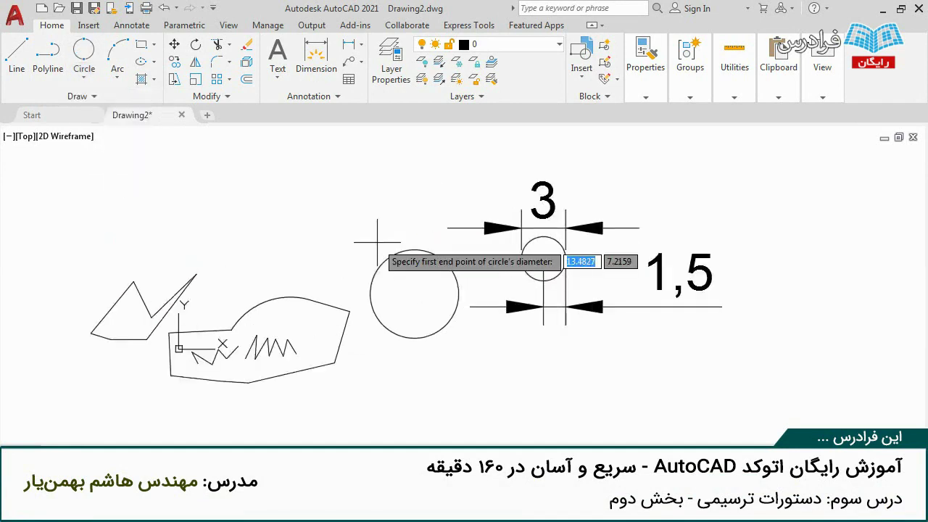
left_click(371, 284)
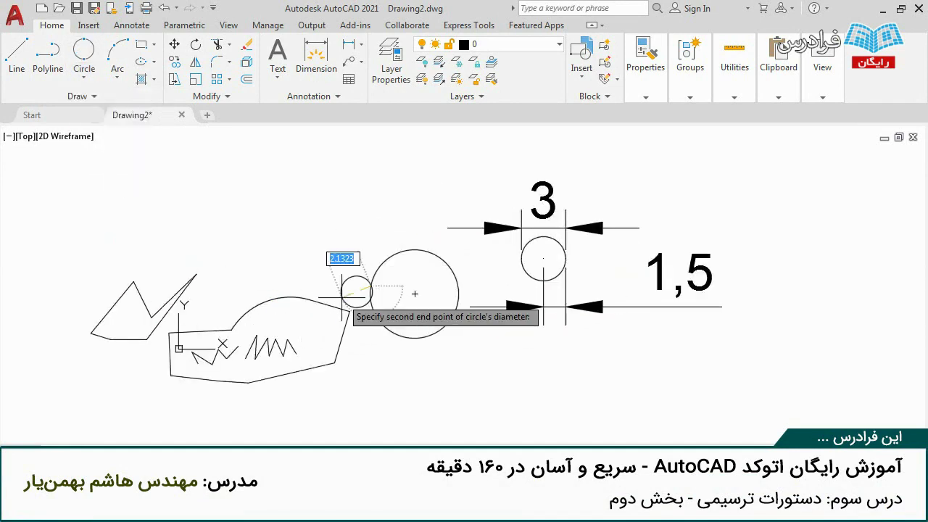
left_click(196, 273)
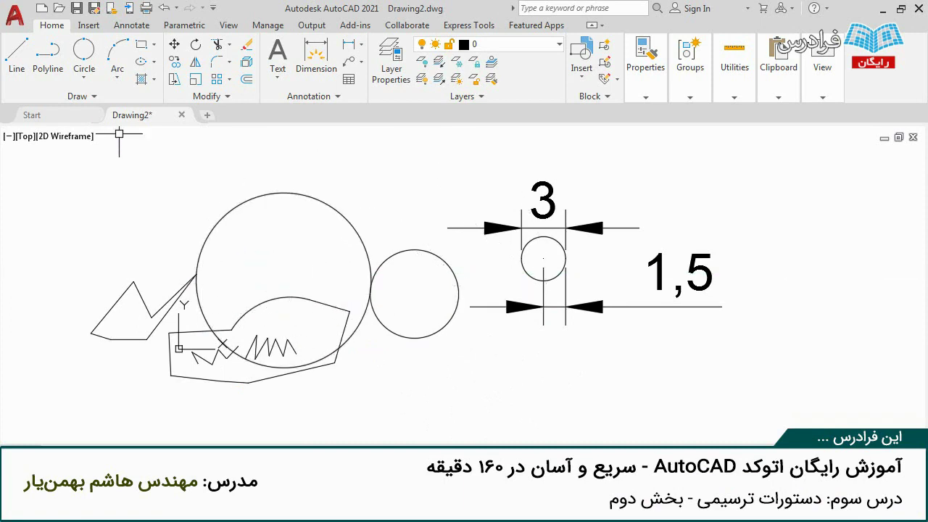
Step: Draw a 3-Point circle through the radius-3 circle's right quadrant, the 2-Point circle's upper left edge and the zigzag polyline's left end
scroll(333, 259, "down", 2)
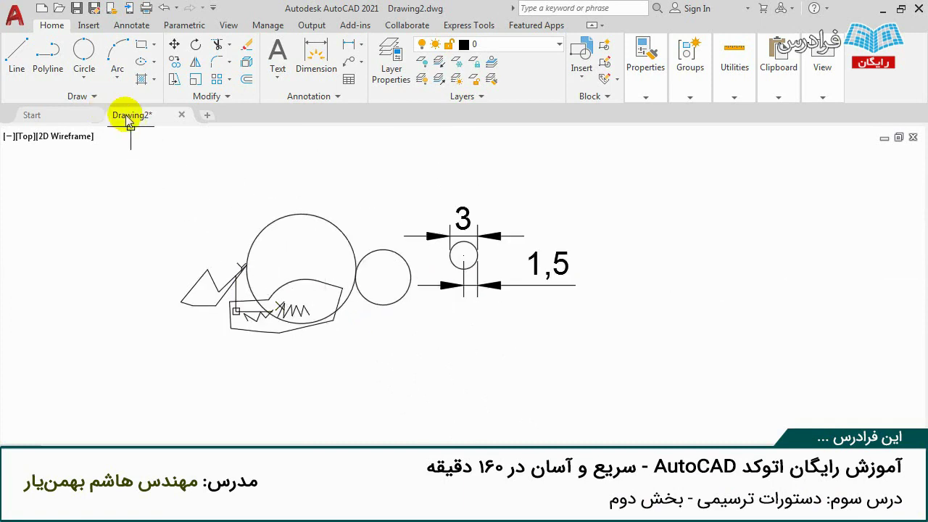
middle_click_drag(255, 228, 275, 202)
left_click(84, 77)
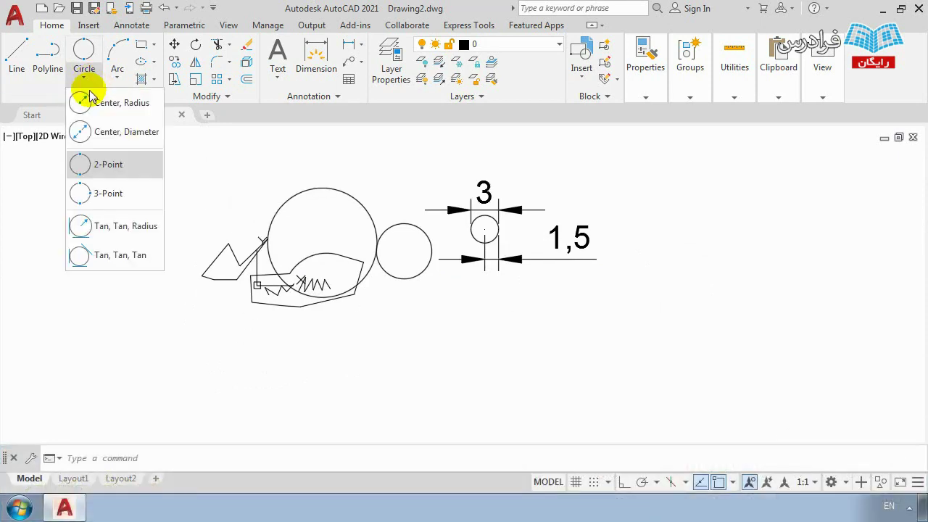
left_click(106, 194)
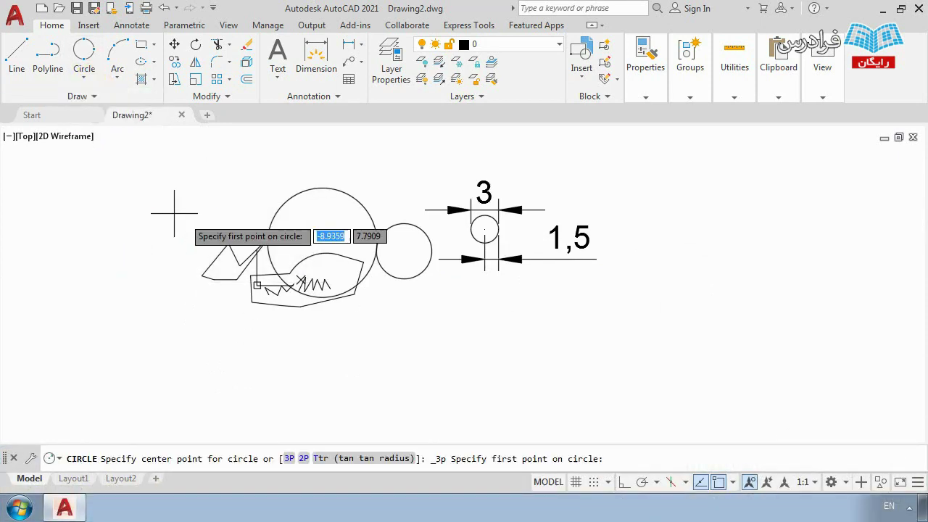
left_click(431, 251)
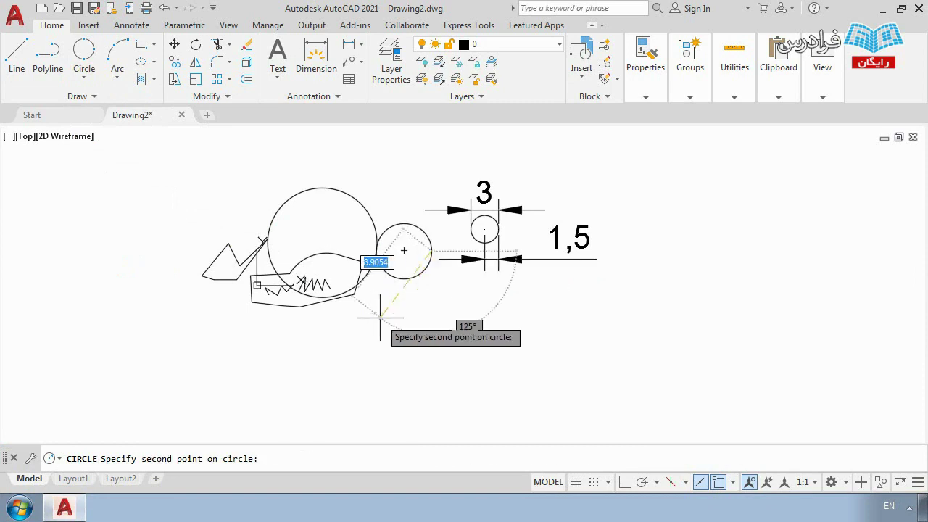
left_click(291, 197)
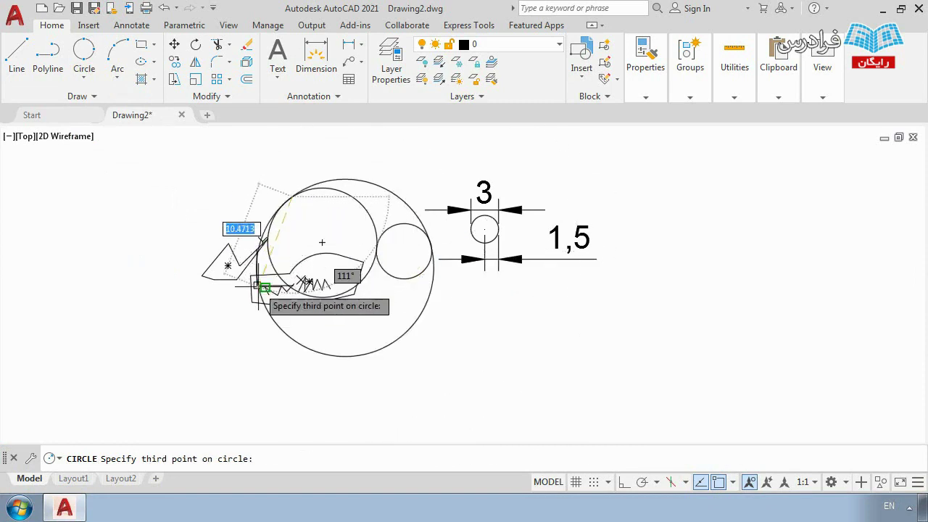
key("Escape")
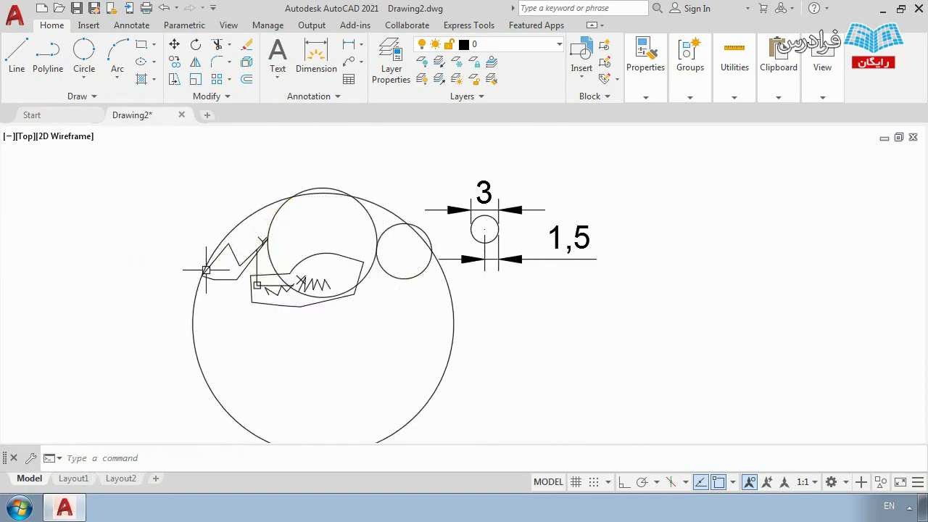
middle_click_drag(453, 279, 451, 262)
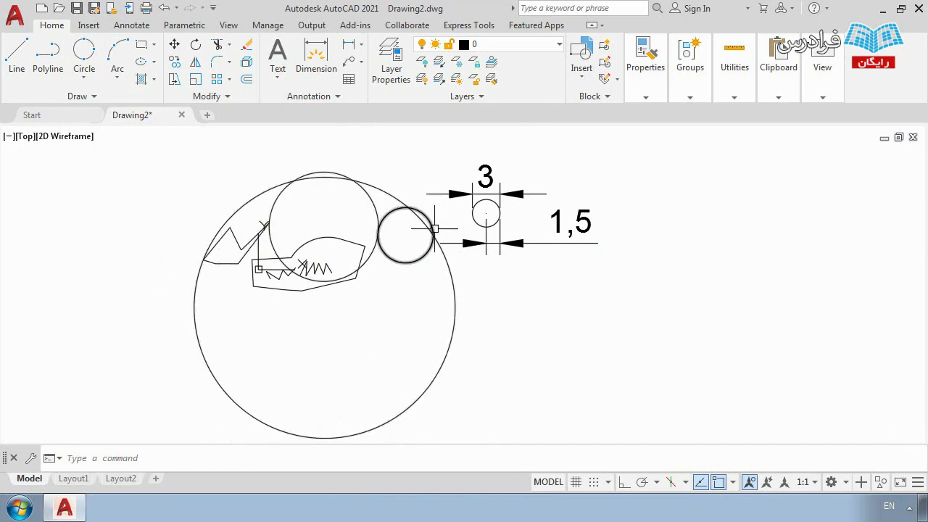
scroll(258, 213, "down", 2)
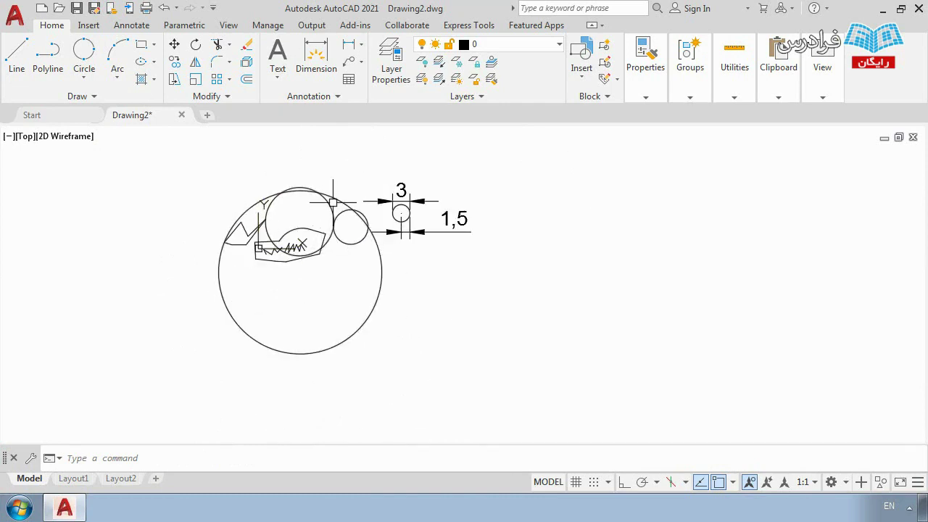
Step: Erase all circles, polylines and dimensions with one crossing selection to clear the drawing
left_click(87, 75)
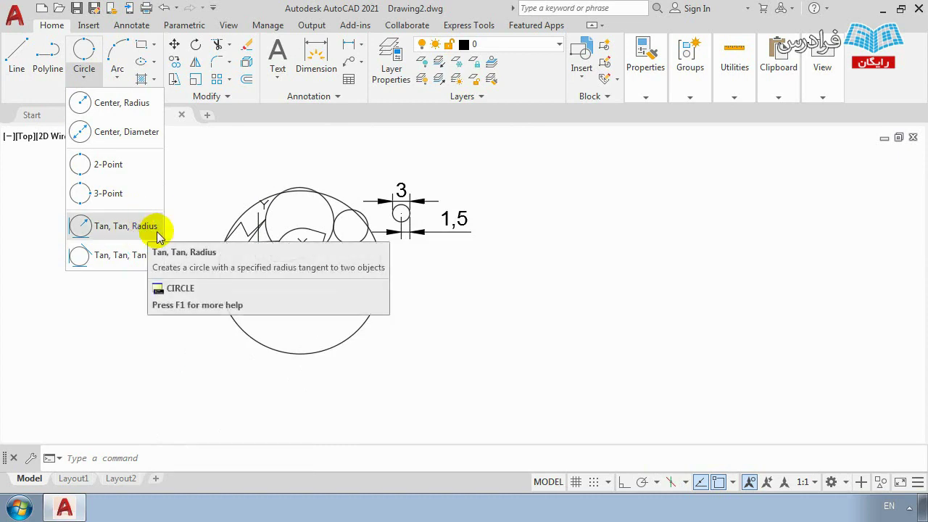
left_click(205, 212)
left_click(487, 169)
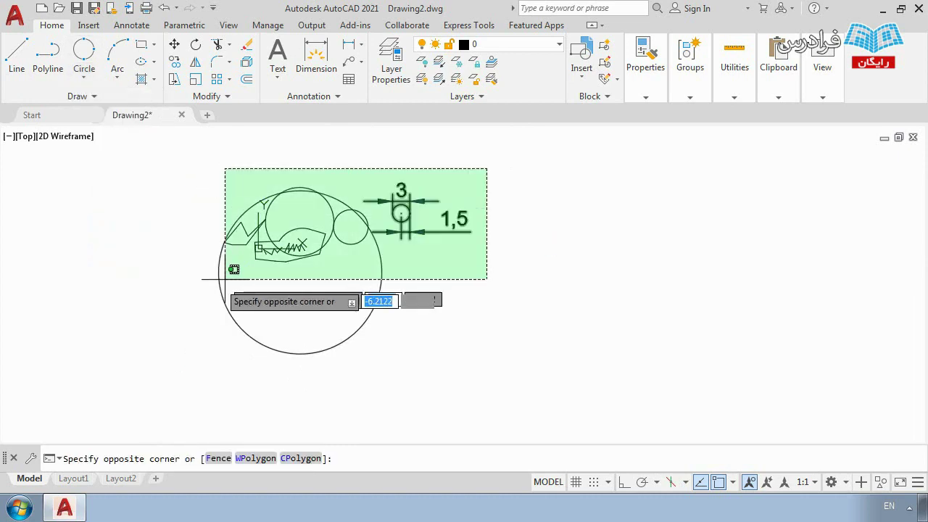
left_click(172, 318)
key("Delete")
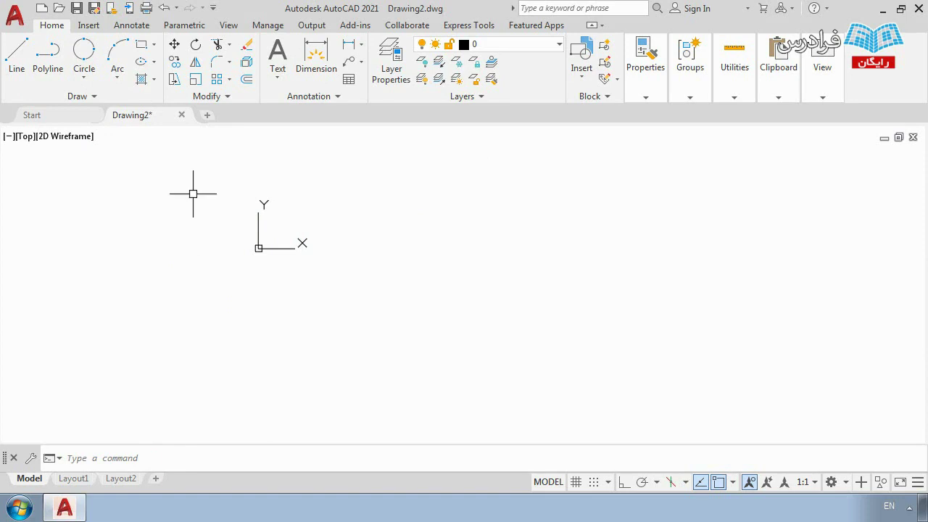
Step: Draw two connected lines: one slanting down to the right about 10 units long, then a horizontal one about 15 units long
left_click(17, 57)
left_click(307, 204)
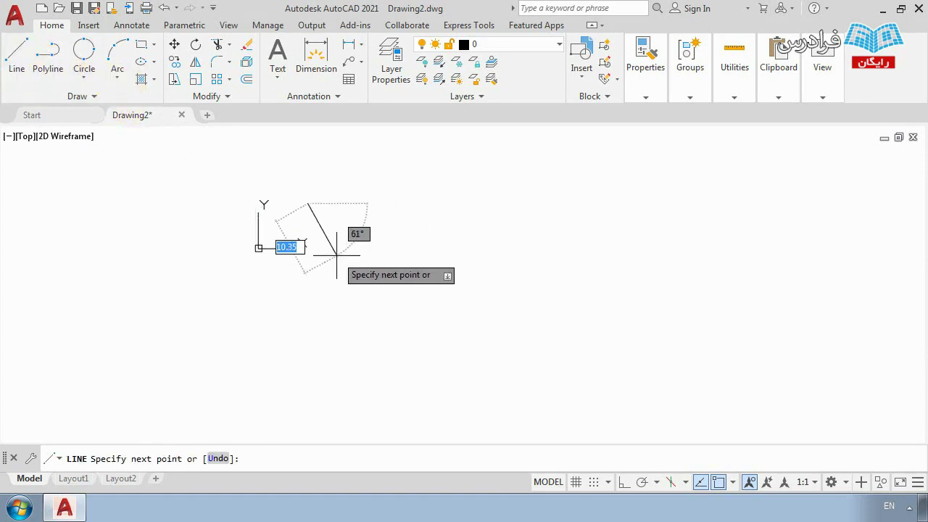
left_click(332, 255)
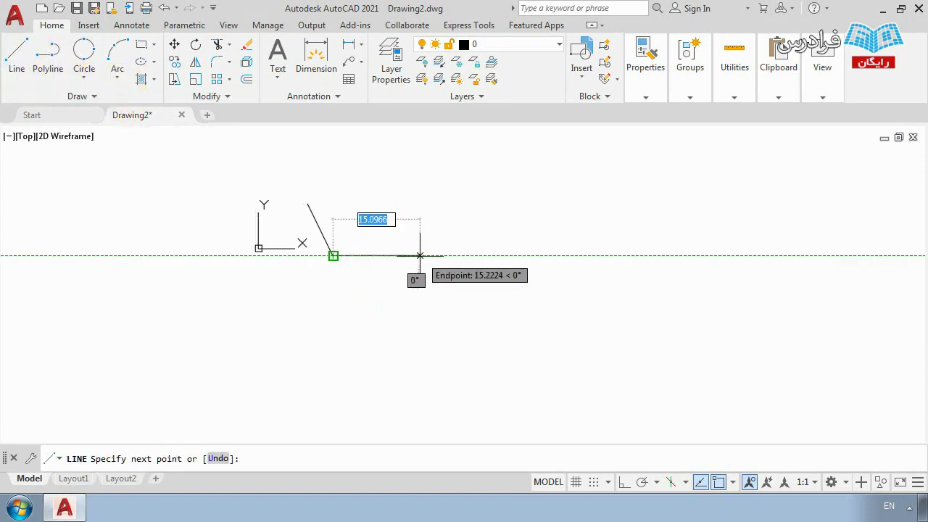
left_click(418, 255)
key("Return")
scroll(368, 239, "up", 2)
middle_click_drag(367, 234, 362, 286)
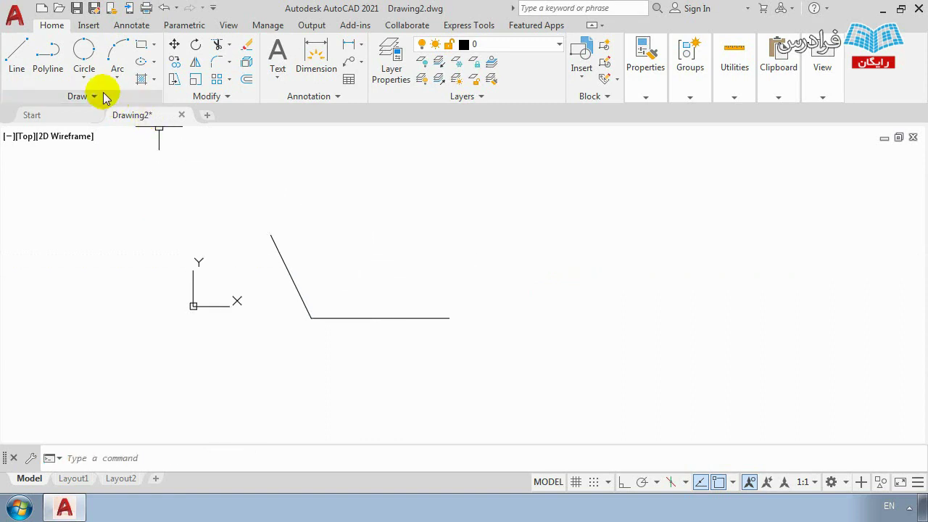
Step: Try to draw a Tan, Tan, Radius circle with a radius of 14 tangent to the two connected lines
left_click(86, 78)
left_click(109, 226)
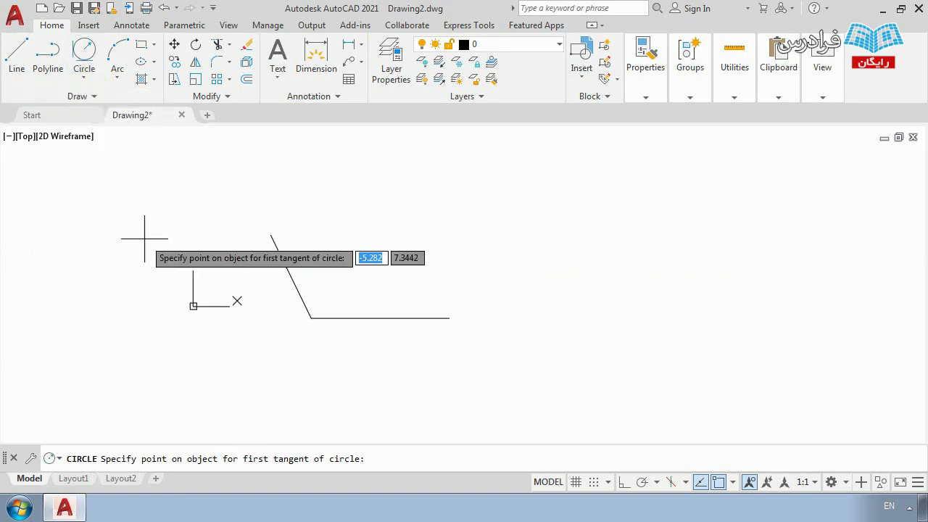
left_click(84, 78)
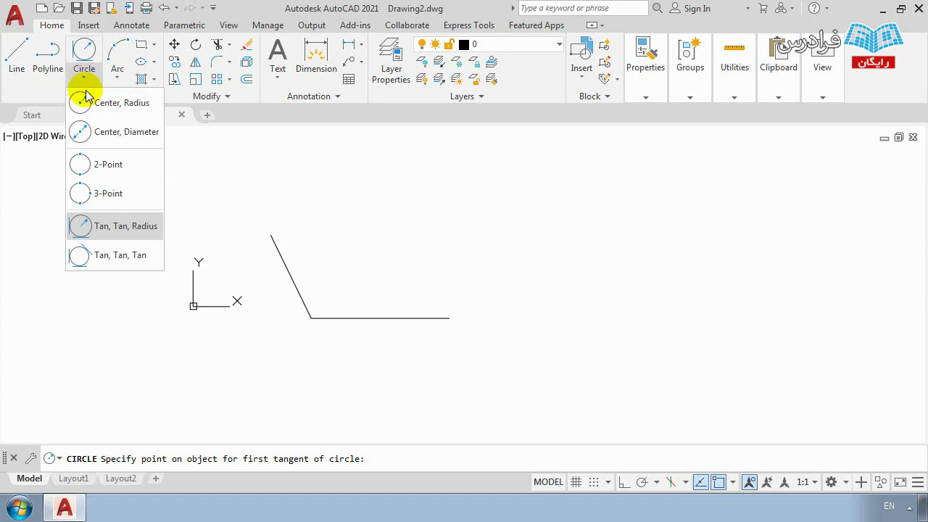
left_click(114, 230)
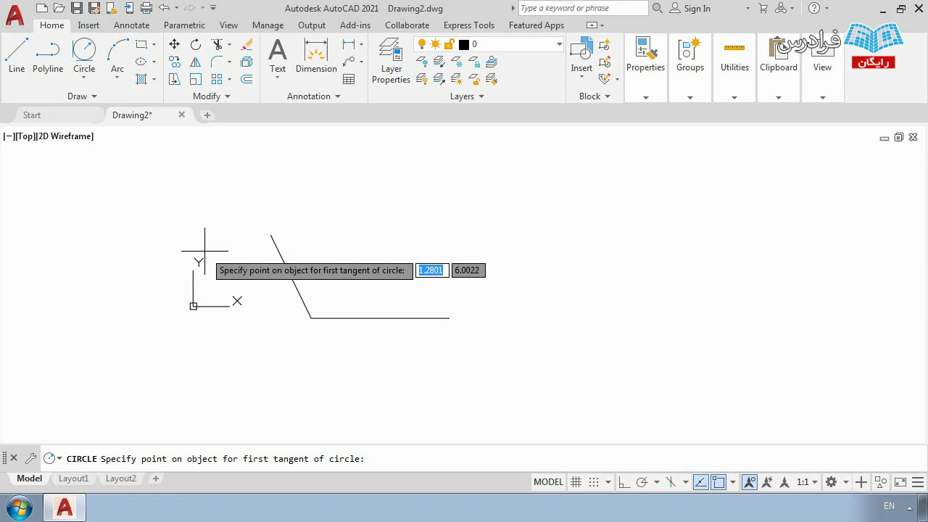
left_click(311, 317)
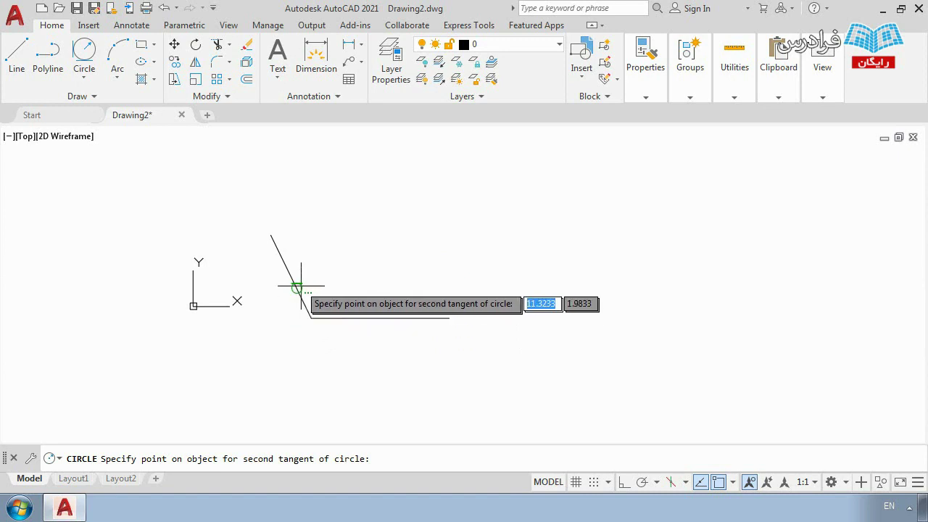
left_click(271, 239)
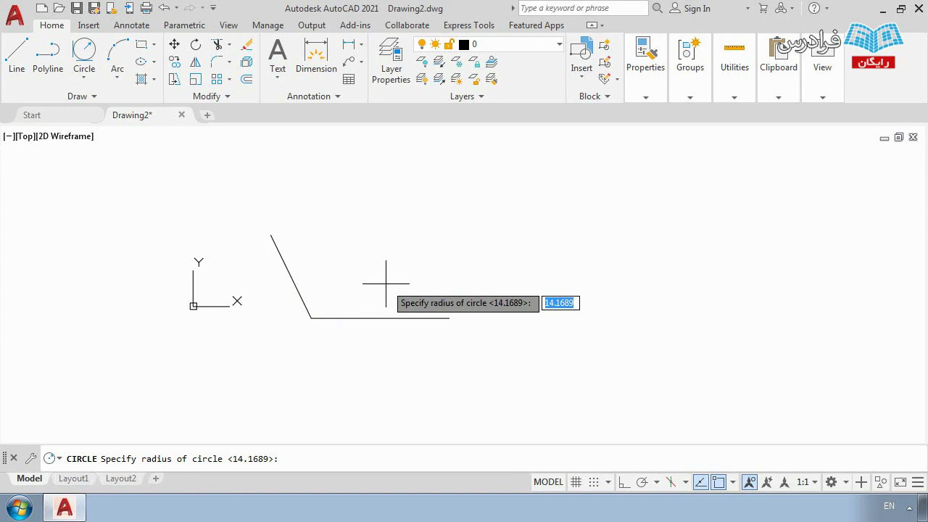
type("14")
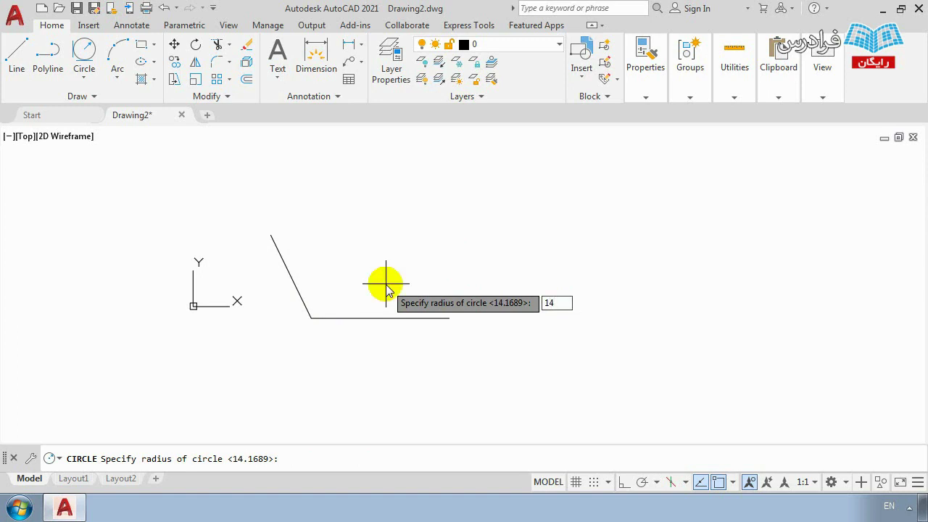
key("Return")
scroll(399, 308, "down", 6)
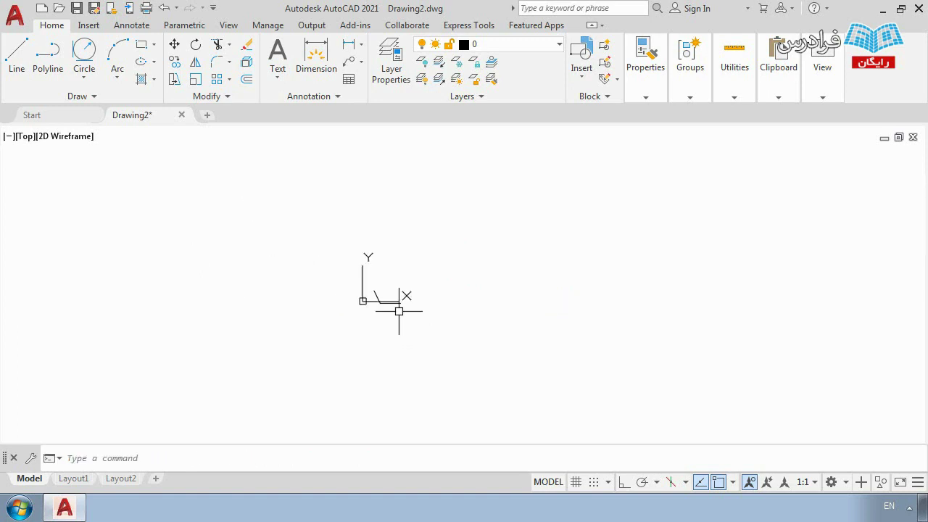
middle_click(403, 307)
middle_click(403, 307)
scroll(456, 296, "down", 8)
scroll(464, 300, "up", 5)
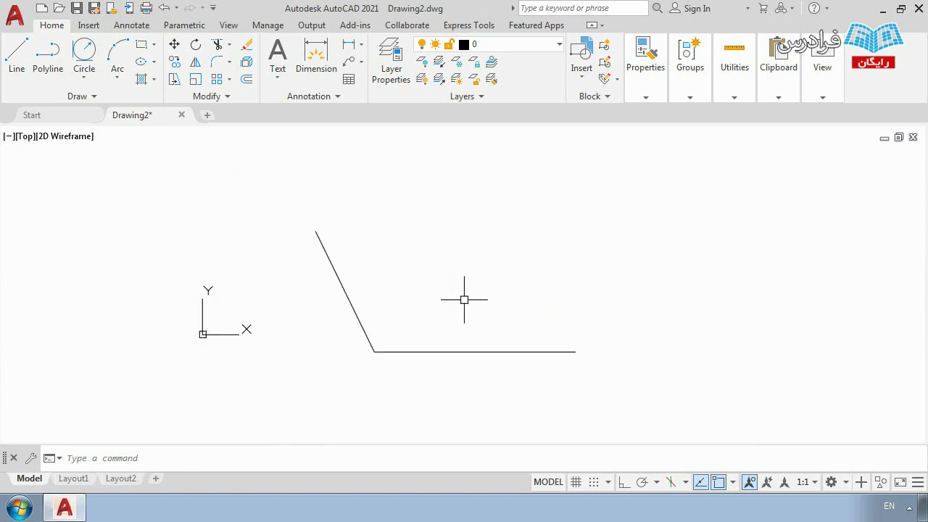
scroll(420, 319, "down", 4)
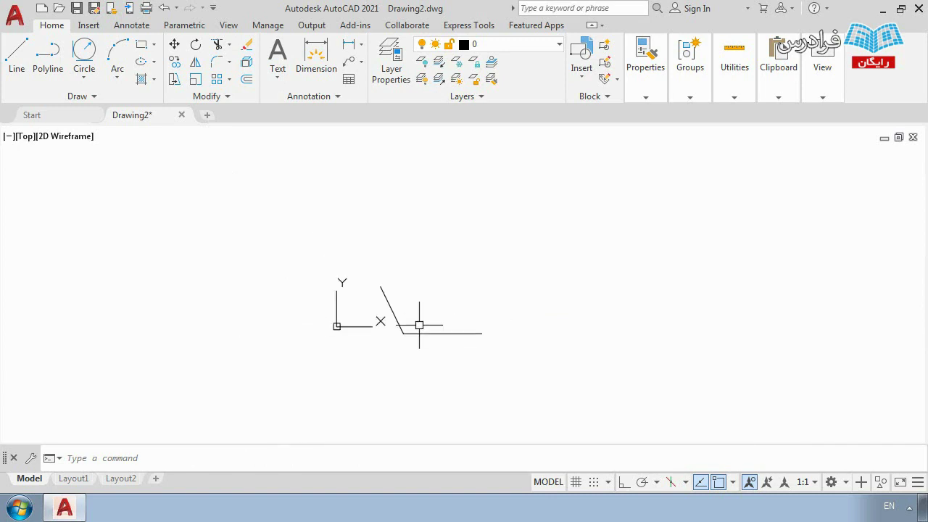
scroll(409, 314, "up", 4)
Step: Draw a Tan, Tan, Radius circle with a radius of 14 tangent to the slanted line and the horizontal line
left_click(84, 76)
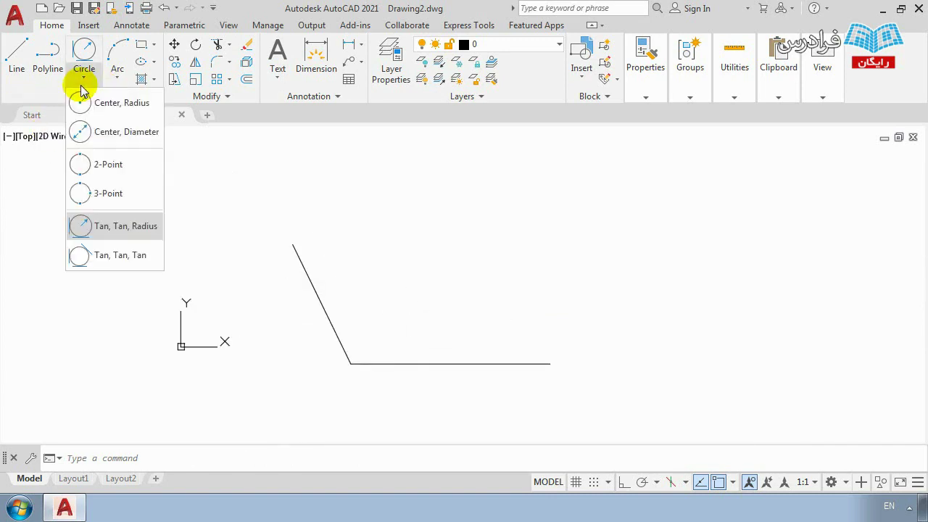
left_click(131, 228)
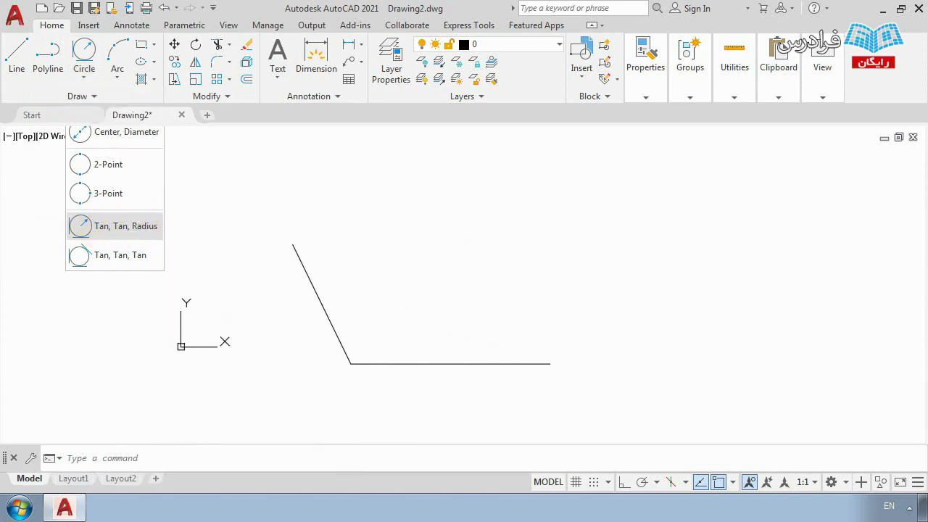
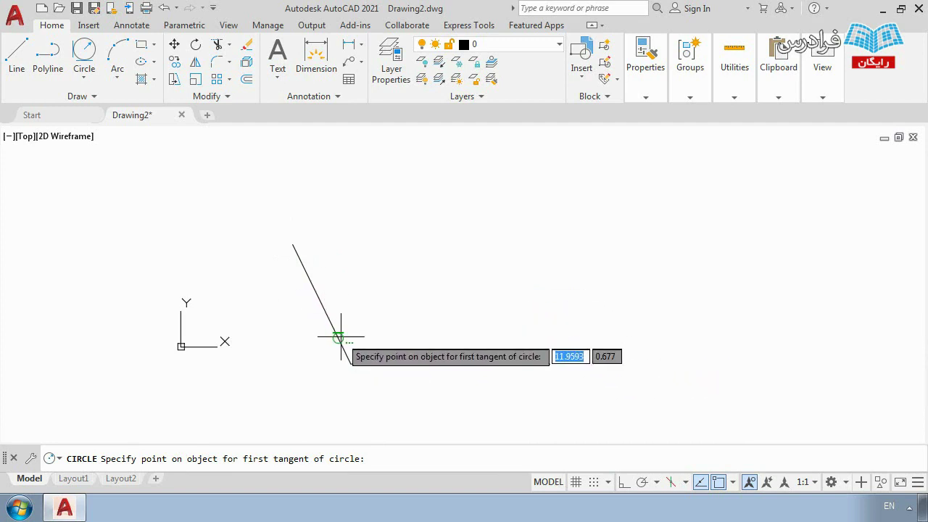
left_click(310, 279)
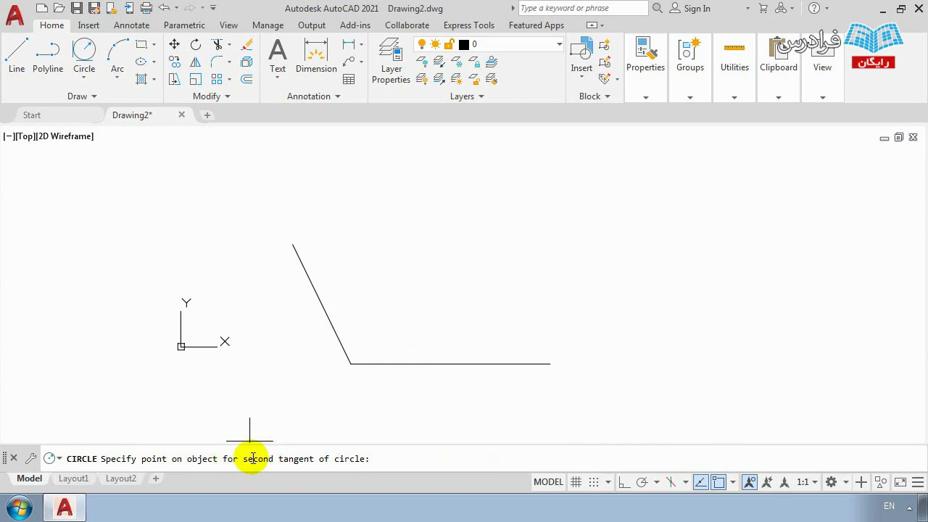
left_click(431, 362)
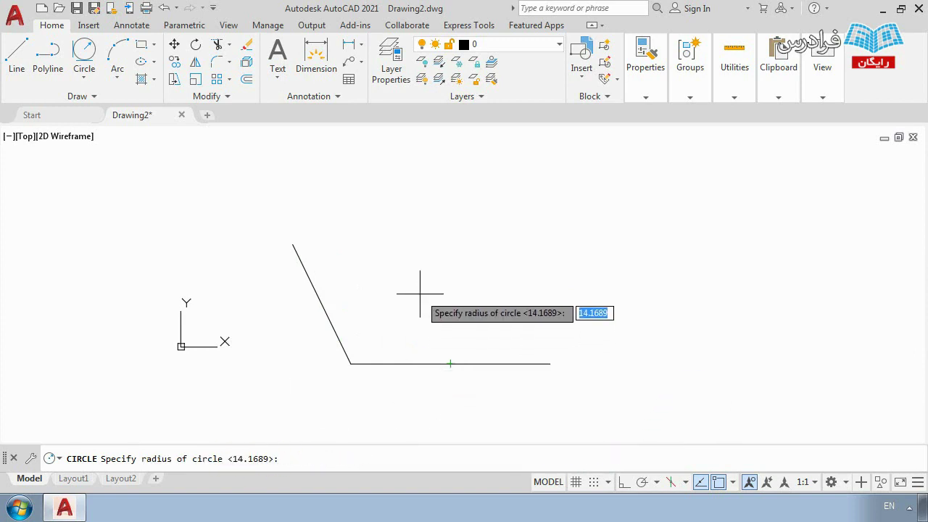
type("14")
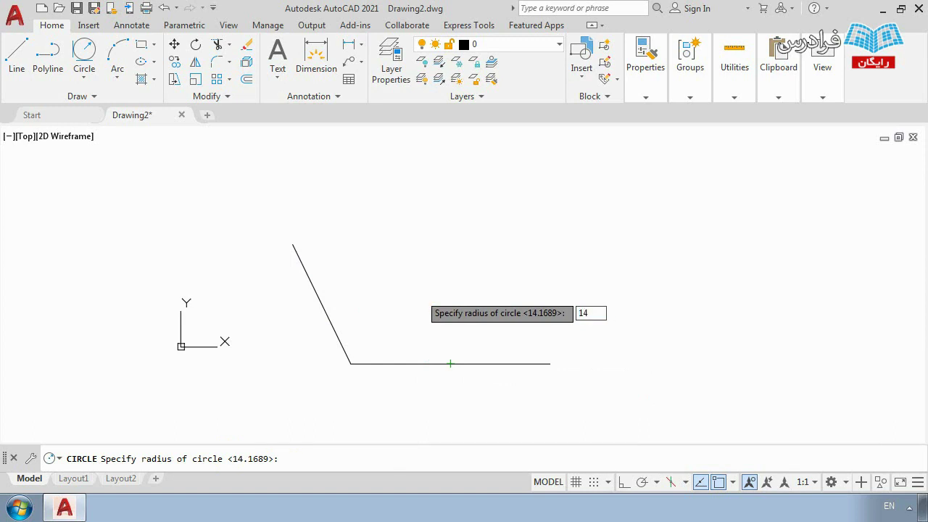
key("Return")
scroll(421, 294, "down", 4)
middle_click_drag(491, 257, 489, 273)
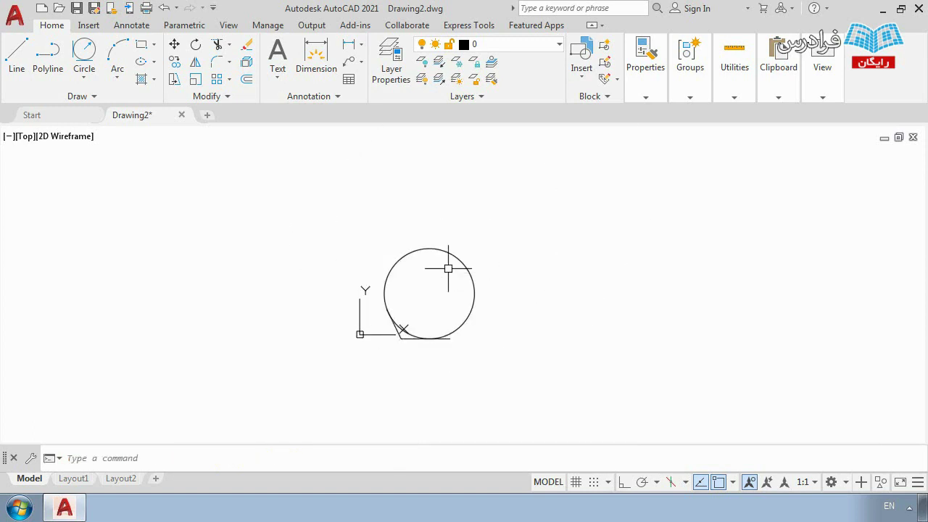
scroll(406, 290, "up", 4)
scroll(356, 300, "up", 5)
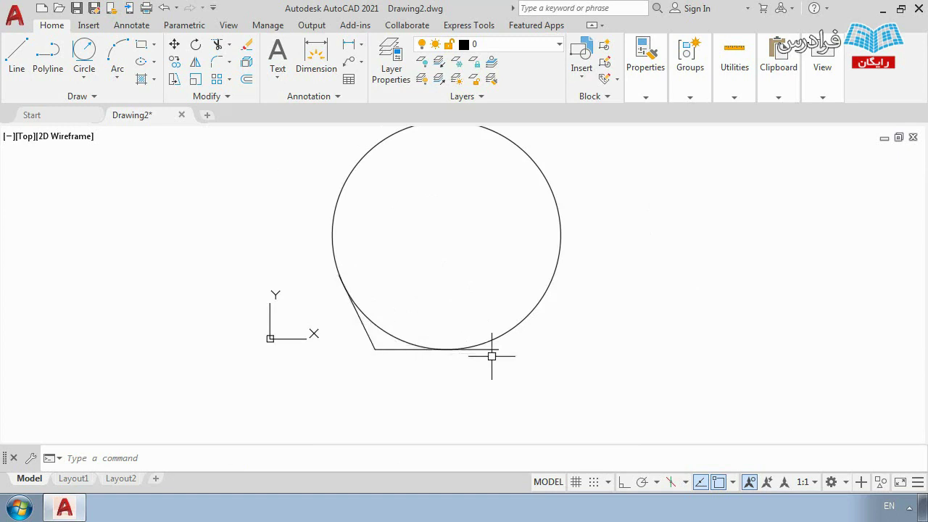
scroll(582, 252, "down", 6)
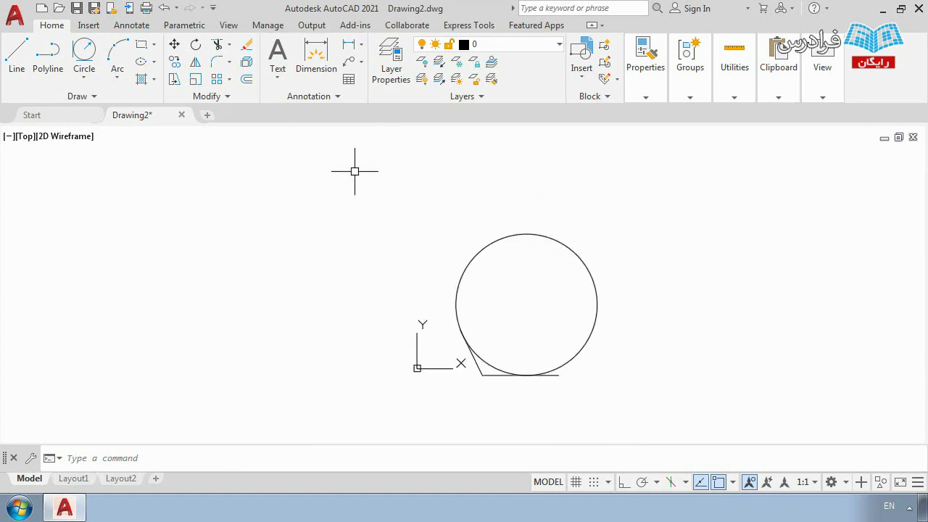
Step: Dimension the circle's radius horizontally from its center to its right quadrant, placing the dimension inside the circle just above the center
left_click(315, 52)
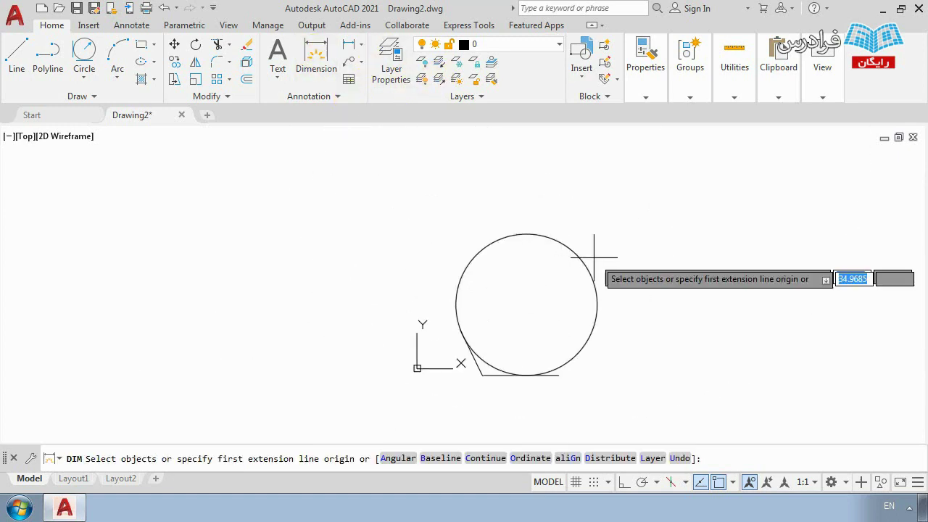
left_click(527, 304)
left_click(597, 304)
scroll(567, 304, "up", 4)
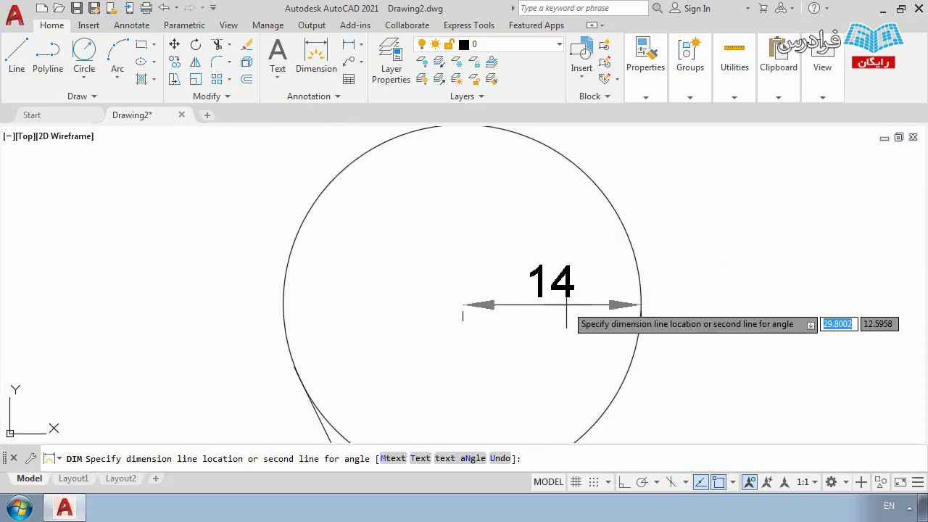
left_click(561, 290)
scroll(372, 314, "down", 3)
middle_click_drag(429, 336, 451, 305)
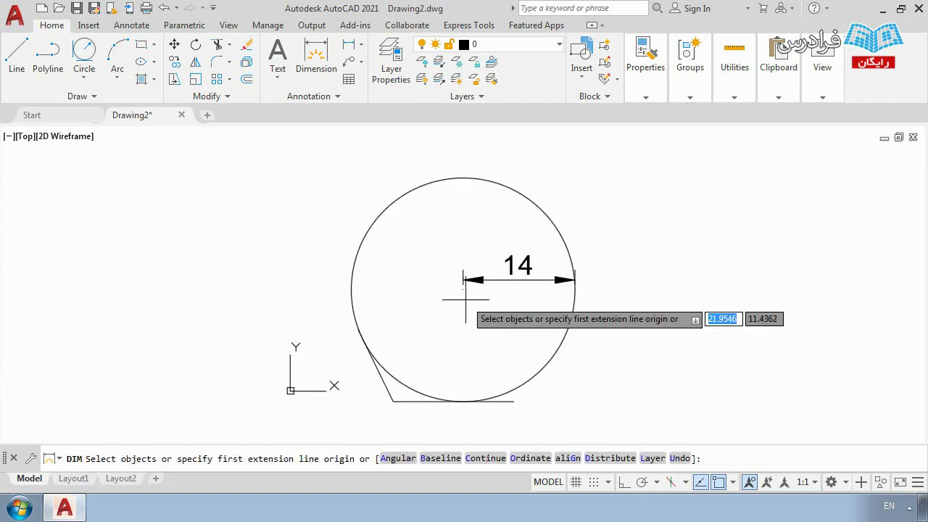
key("Escape")
Step: Erase the tangent circle and its radius dimension with one crossing selection, keeping the two connected lines
left_click(500, 317)
left_click(384, 186)
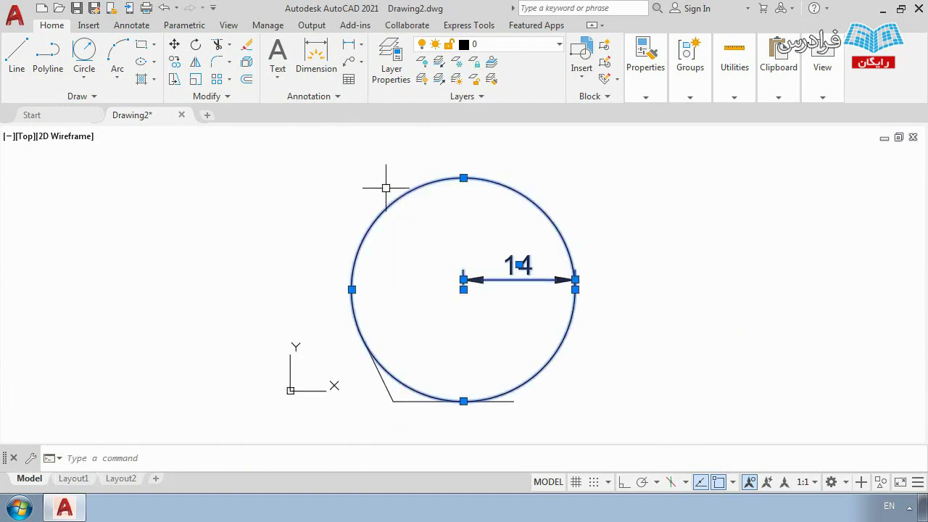
key("Delete")
Step: Draw a separate line slanting down to the right, above and to the right of the two connected lines
left_click(85, 76)
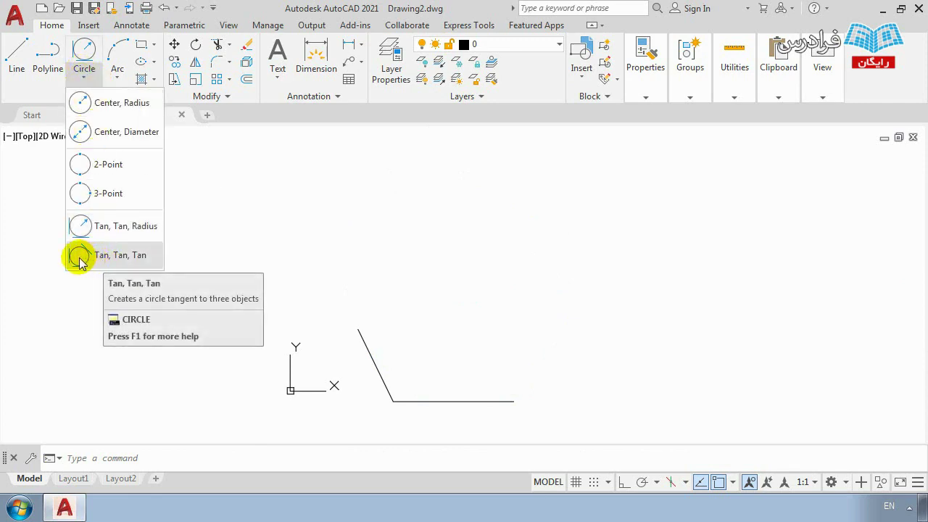
left_click(17, 52)
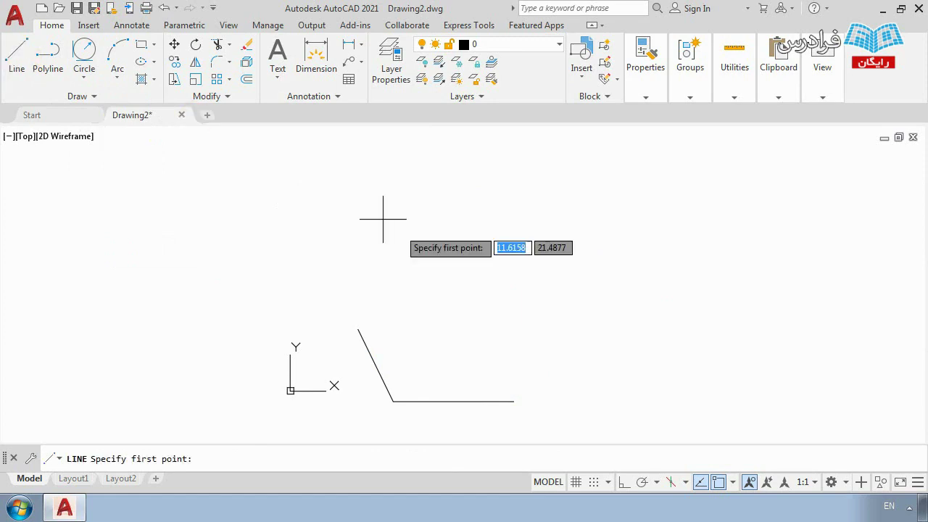
left_click(466, 208)
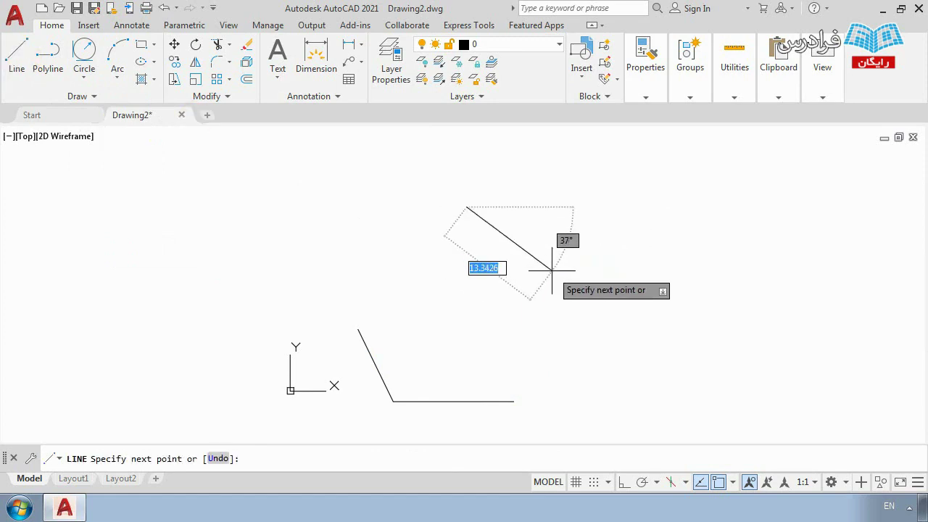
left_click(558, 274)
key("Return")
Step: Draw another slanted line crossing the right end of the horizontal line, and erase the horizontal line
middle_click_drag(509, 345, 539, 285)
key("Return")
left_click(586, 318)
left_click(486, 373)
key("Return")
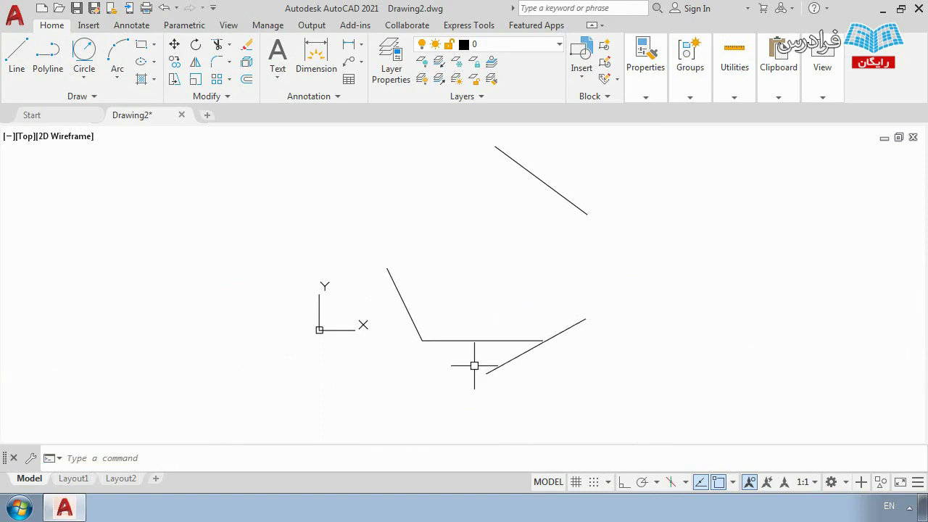
key("Delete")
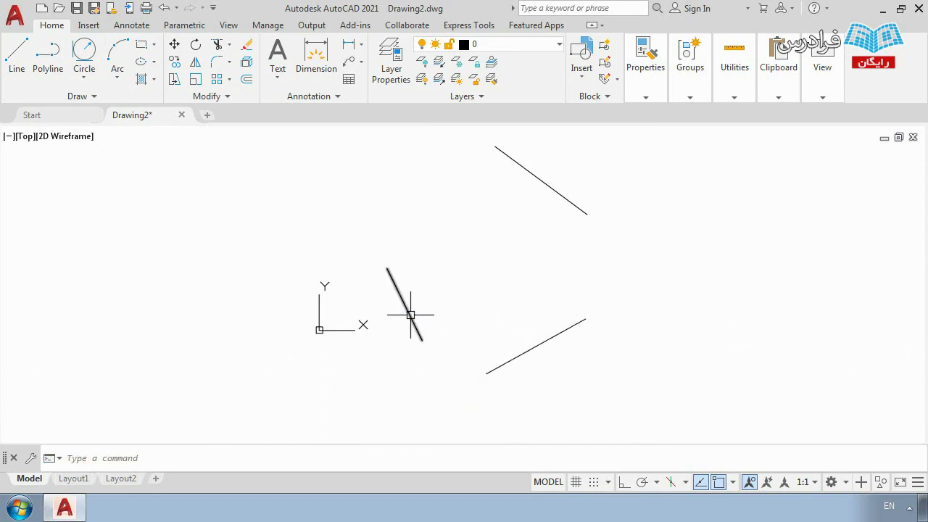
Step: Draw a Tan, Tan, Tan circle tangent to the upper, lower and left slanted lines
scroll(439, 253, "down", 2)
left_click(88, 79)
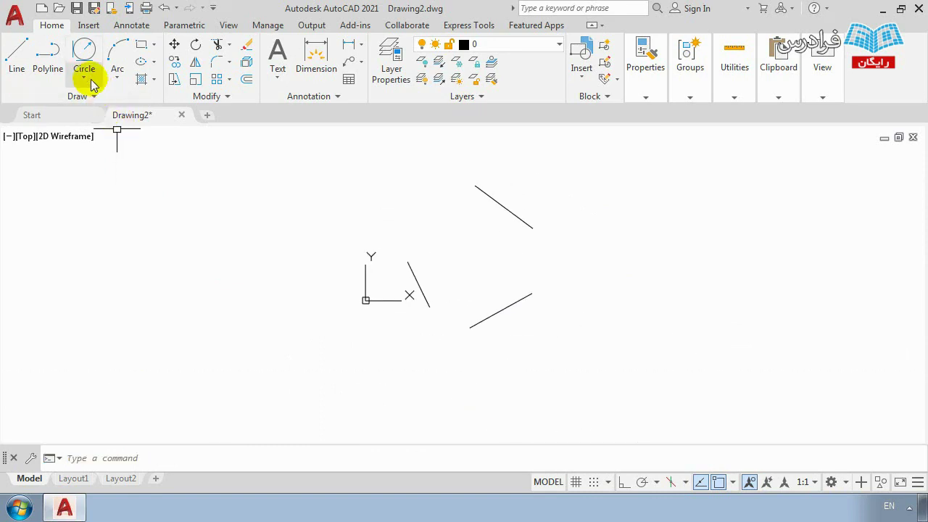
left_click(113, 259)
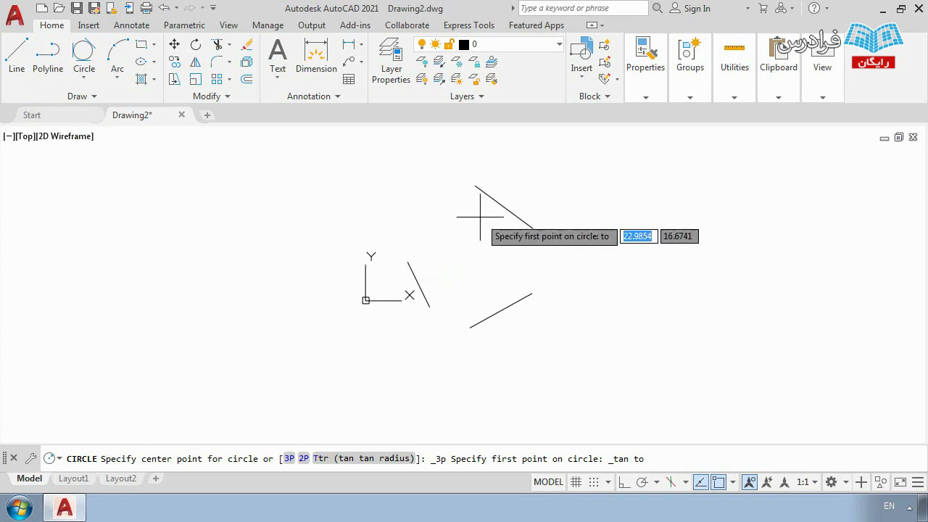
left_click(497, 202)
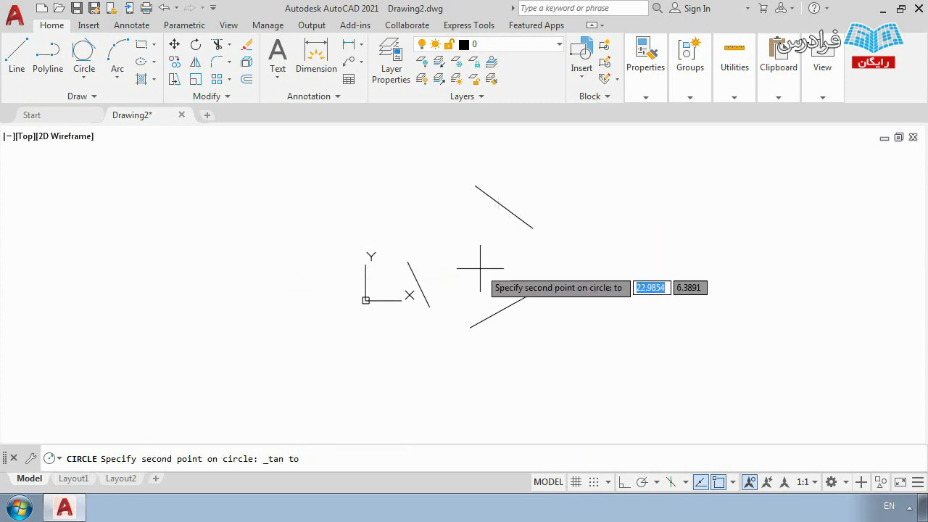
left_click(503, 308)
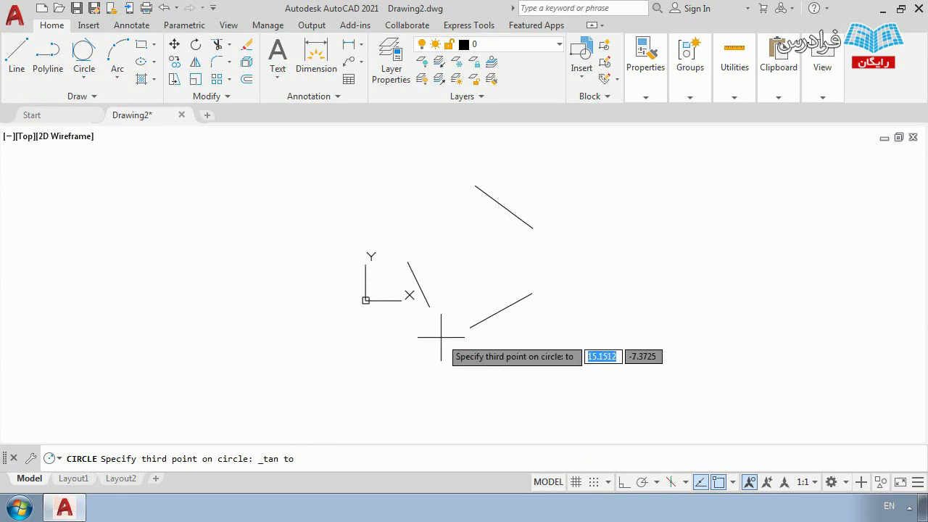
left_click(420, 285)
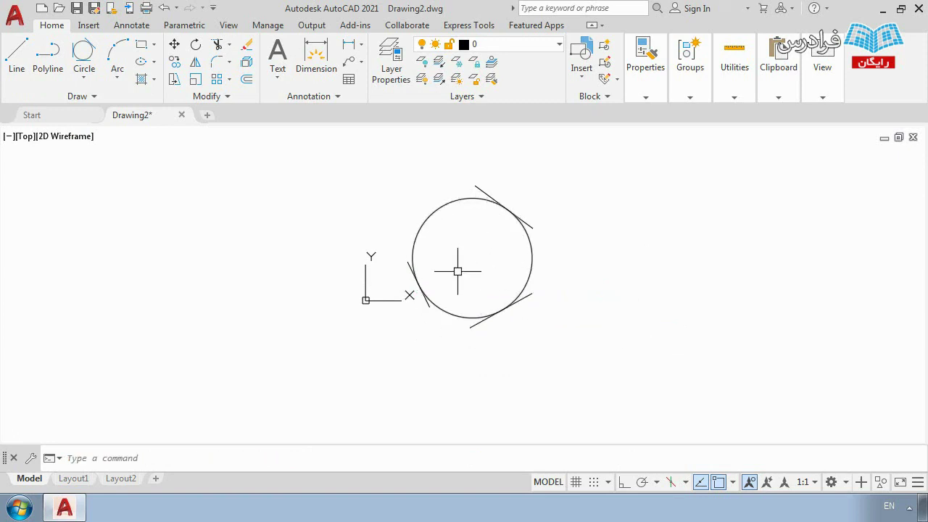
scroll(488, 247, "up", 2)
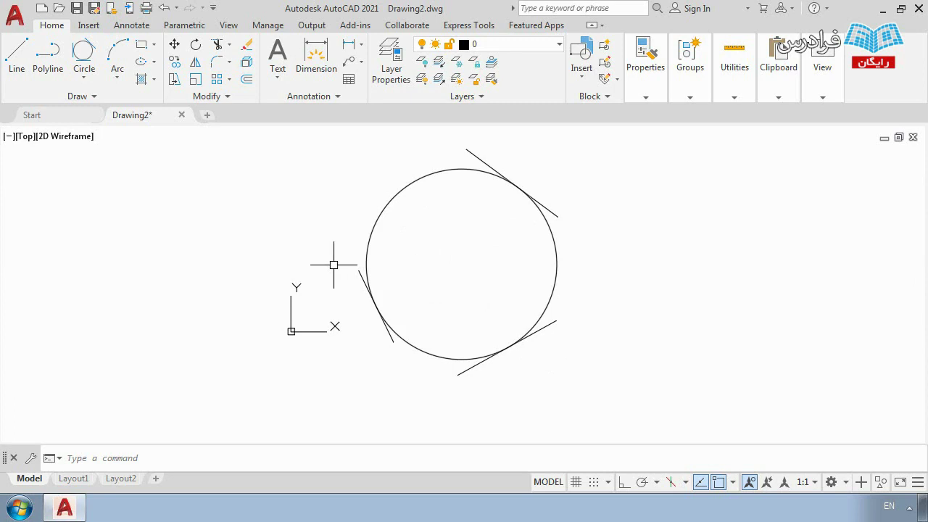
left_click(86, 79)
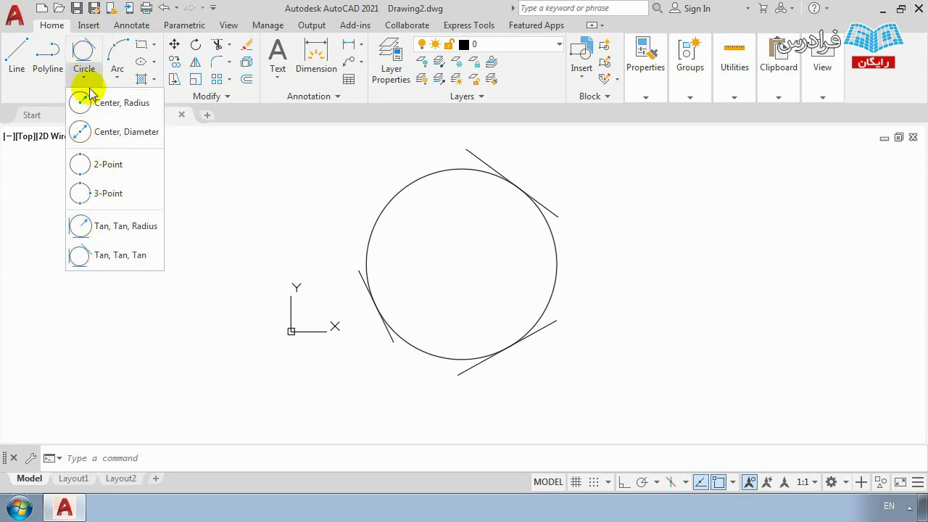
left_click(82, 69)
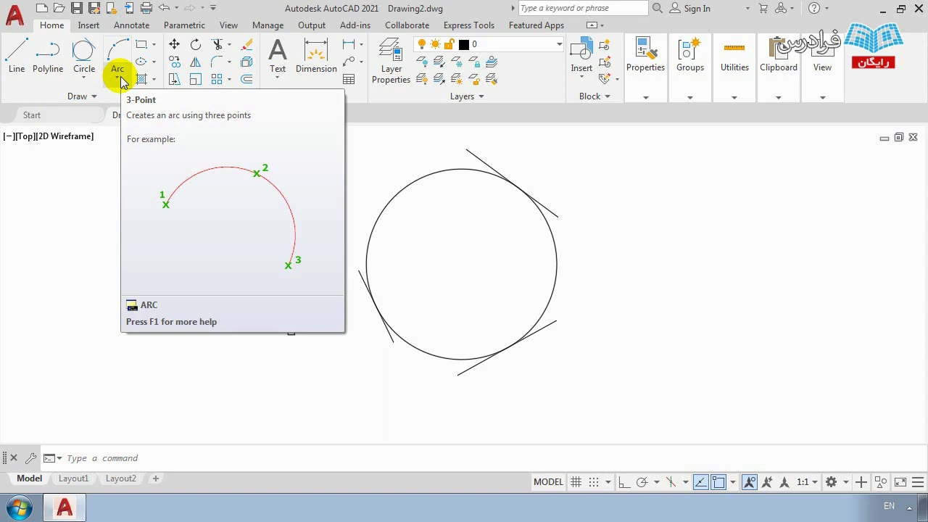
Step: Erase the circle tangent to the three lines, leaving only the lines
scroll(586, 286, "down", 5)
scroll(493, 320, "up", 3)
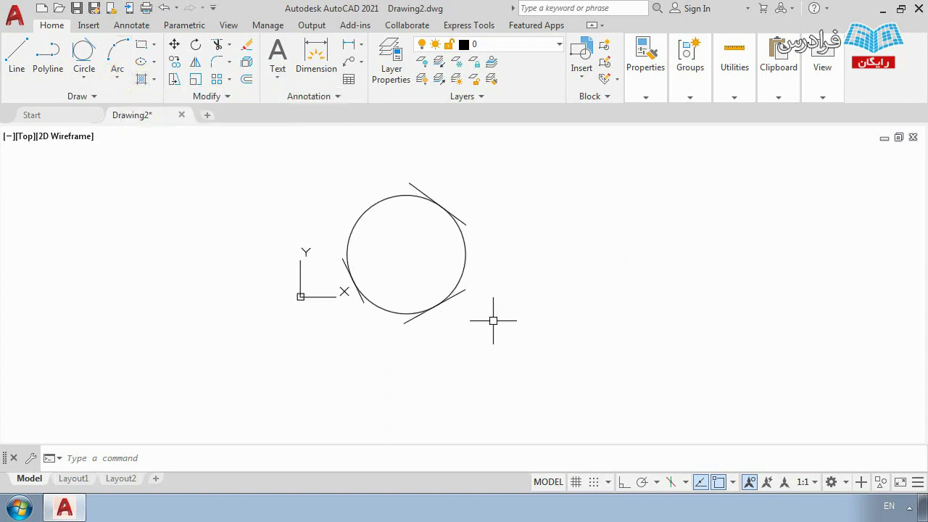
left_click(472, 269)
left_click(435, 261)
scroll(439, 266, "up", 2)
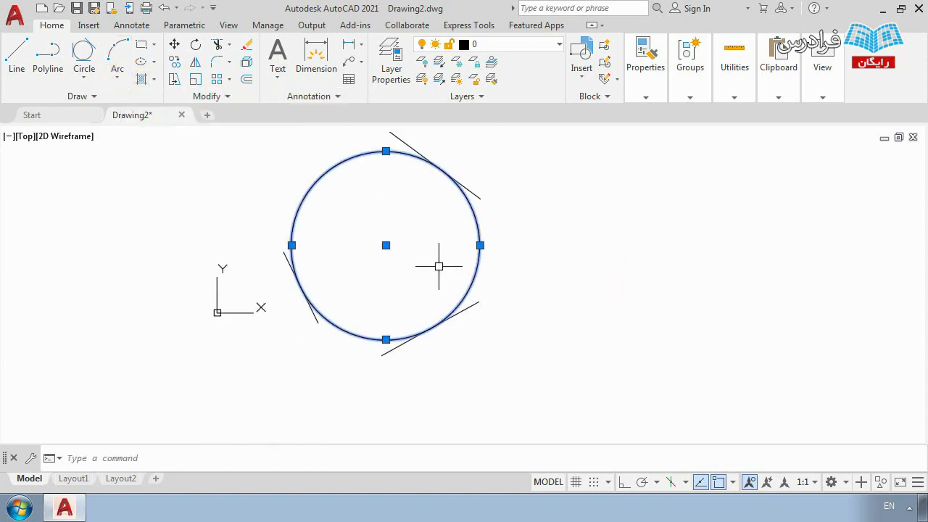
key("Delete")
middle_click_drag(297, 209, 307, 294)
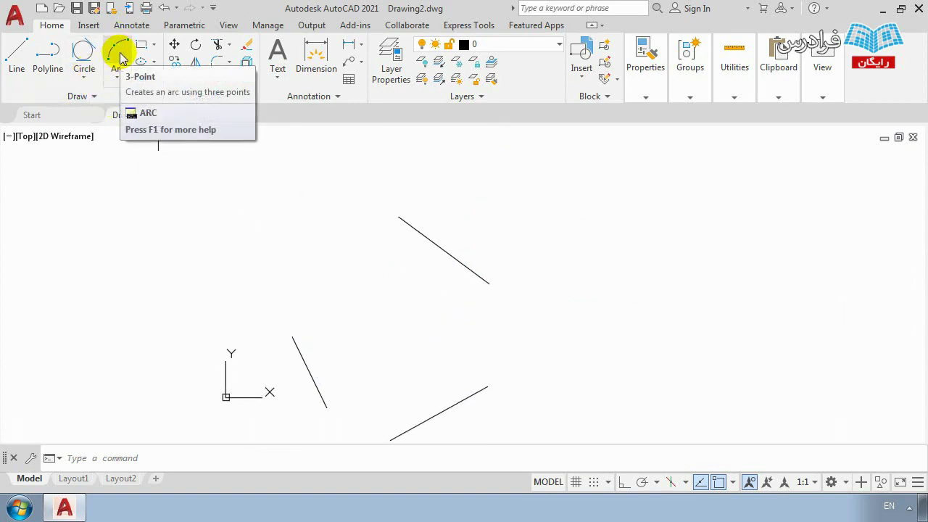
left_click(84, 72)
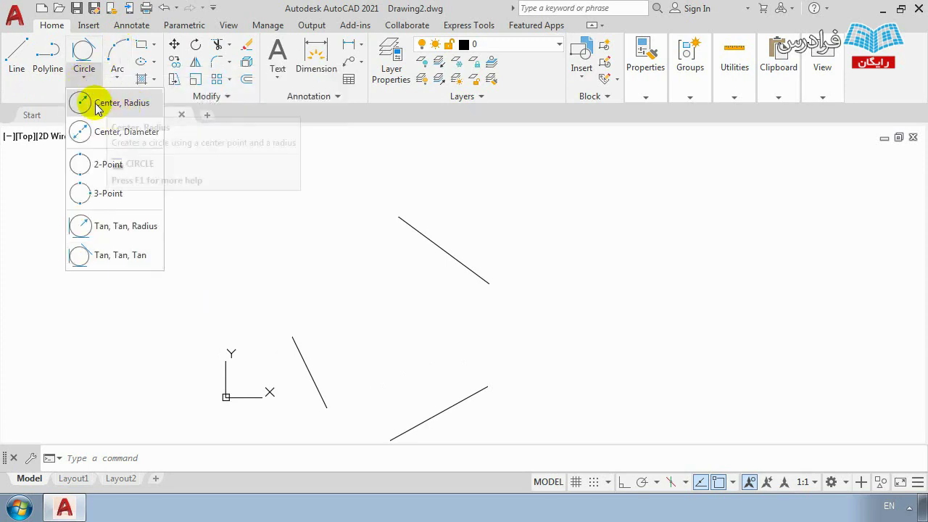
left_click(116, 103)
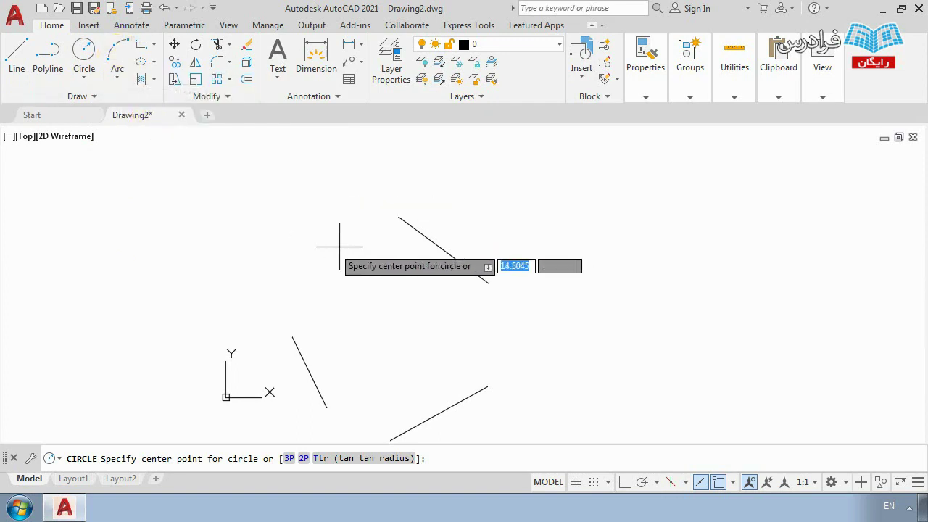
key("Escape")
Step: Draw a three-point arc from the upper slanted line's left endpoint through the lower line's left endpoint, ending freely below and to the right
scroll(377, 289, "down", 2)
middle_click_drag(385, 304, 384, 272)
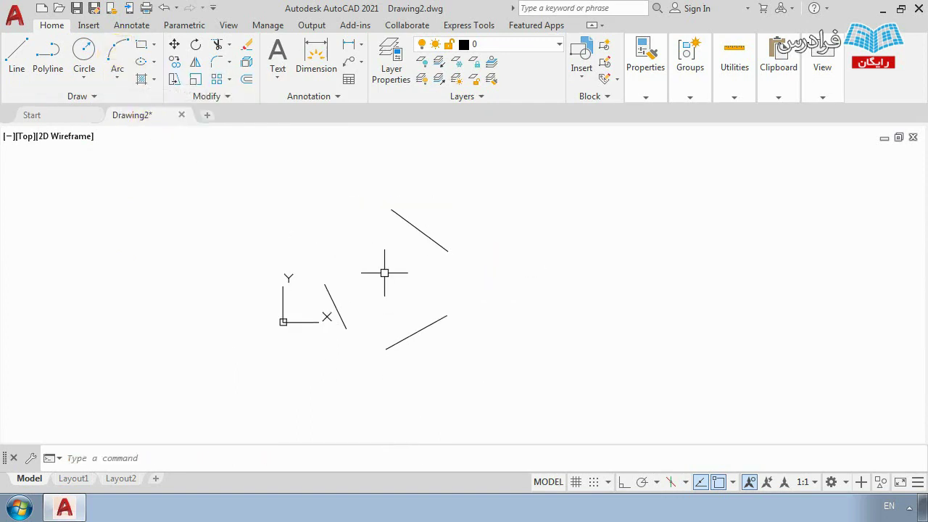
type("A")
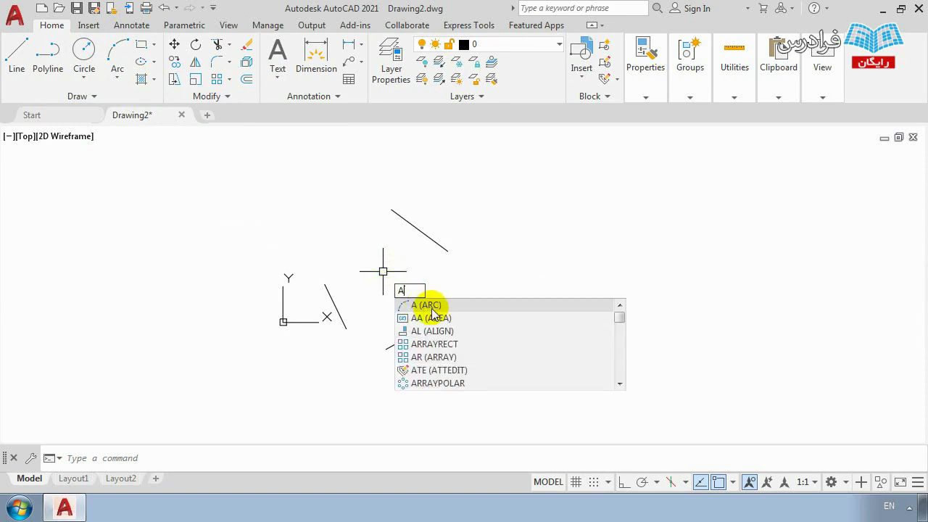
key("Return")
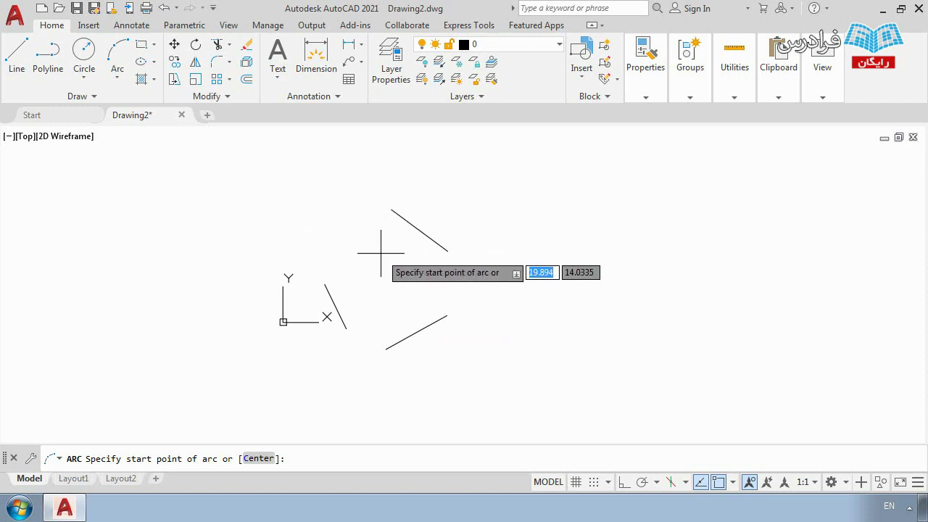
left_click(391, 210)
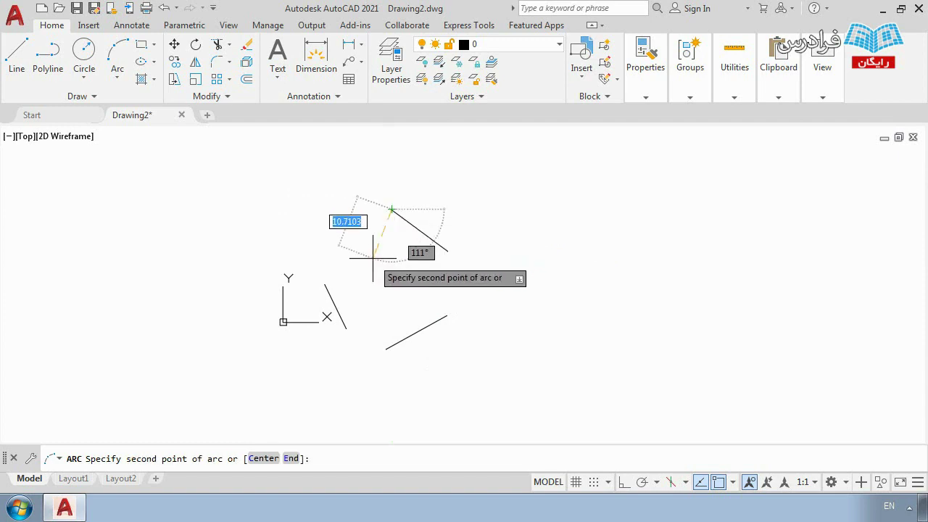
scroll(368, 304, "up", 2)
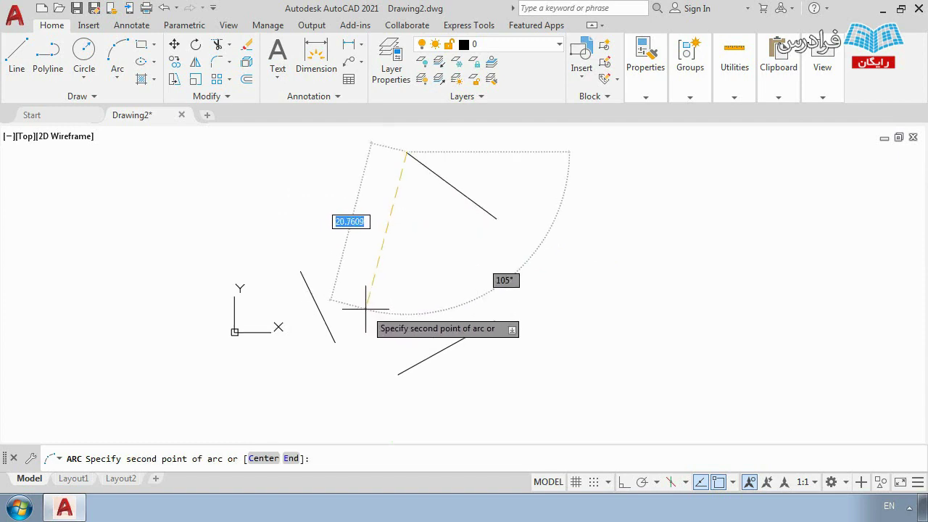
left_click(398, 374)
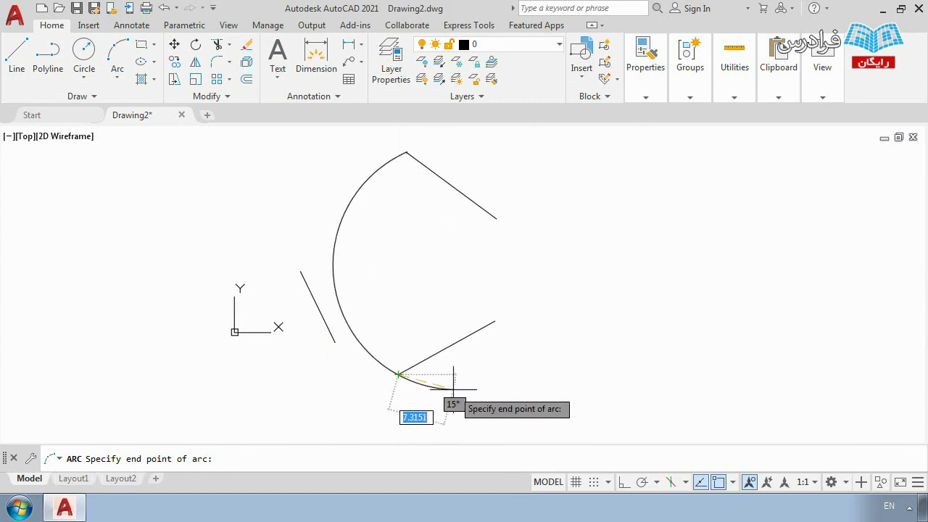
scroll(453, 389, "down", 4)
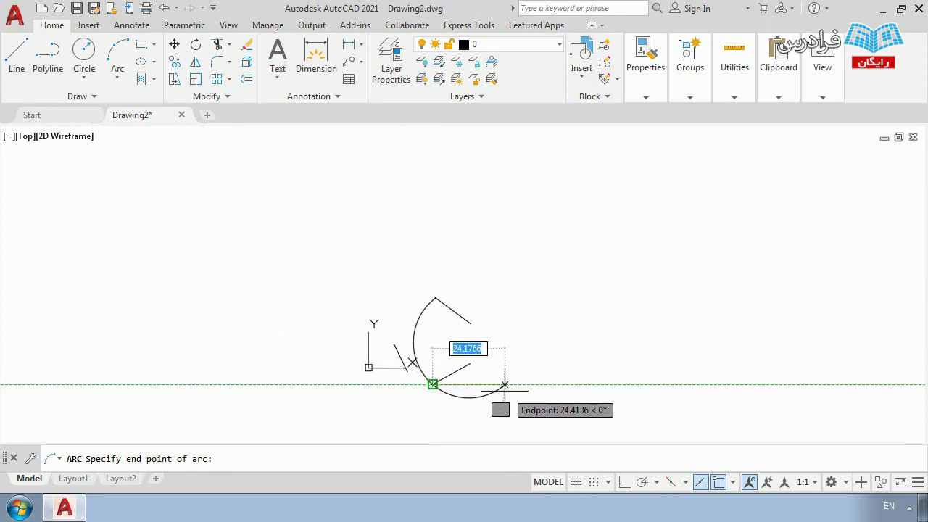
left_click(555, 393)
scroll(458, 352, "down", 3)
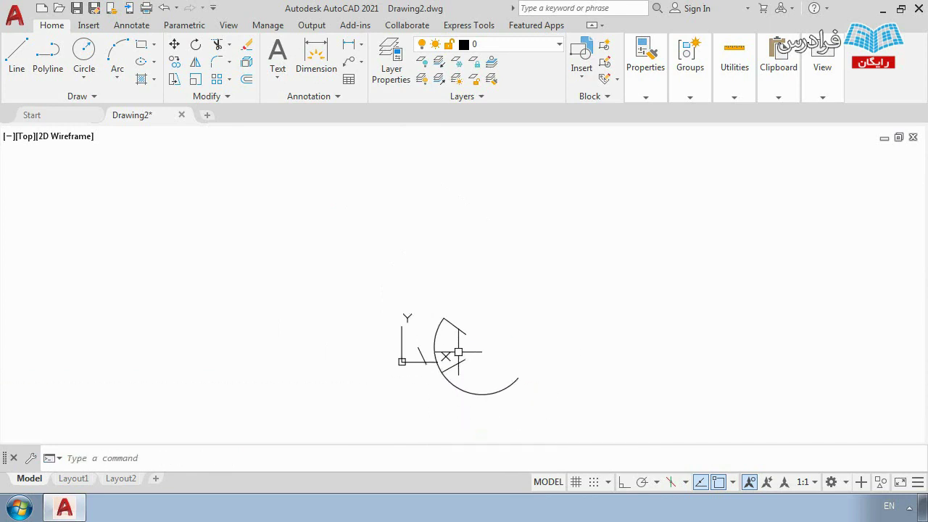
Step: Erase the three remaining slanted lines to clear the drawing
scroll(495, 375, "up", 4)
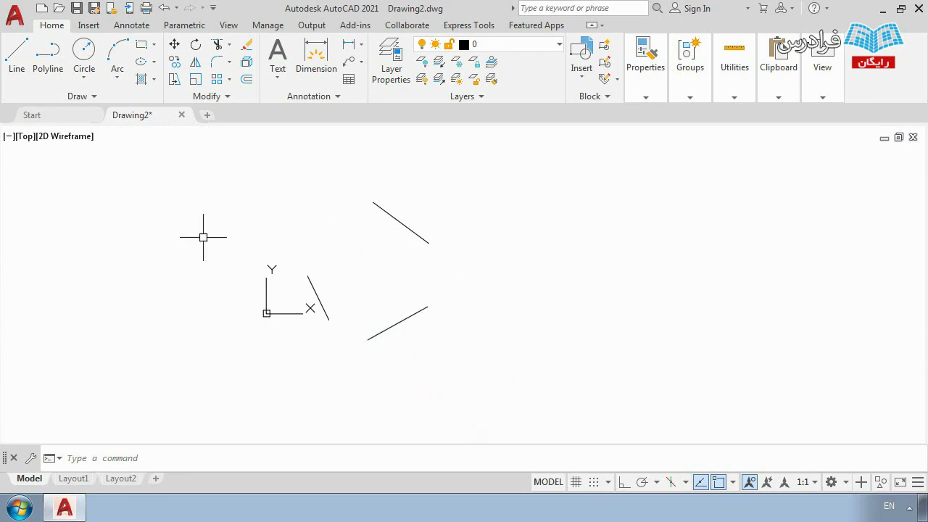
left_click(118, 77)
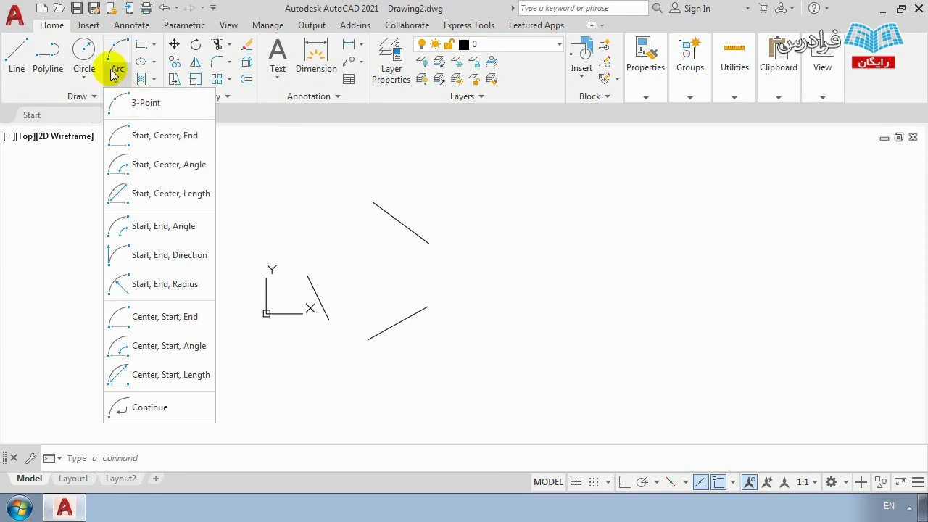
left_click(138, 109)
middle_click_drag(297, 175, 308, 222)
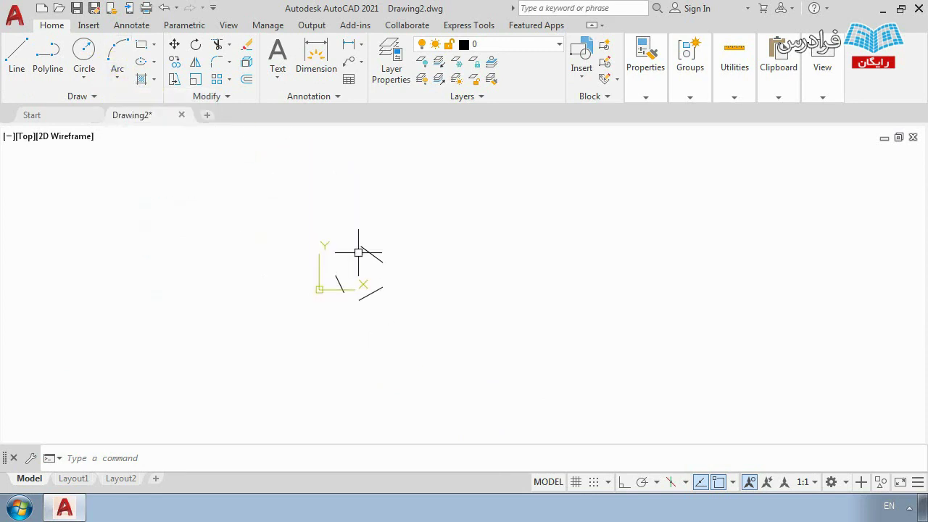
left_click(412, 229)
left_click(315, 314)
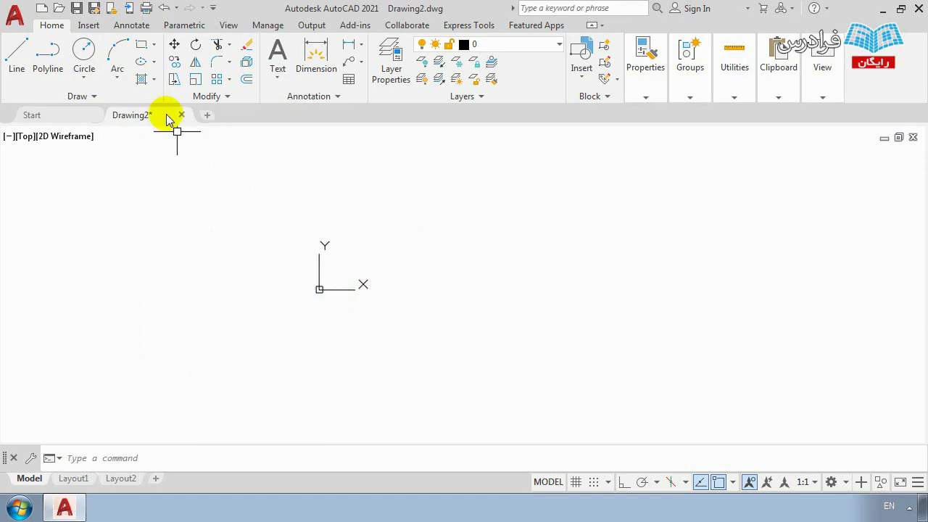
Step: Draw a wide three-point arc bulging upward above the origin, with both ends at about the same height
left_click(118, 54)
left_click(281, 277)
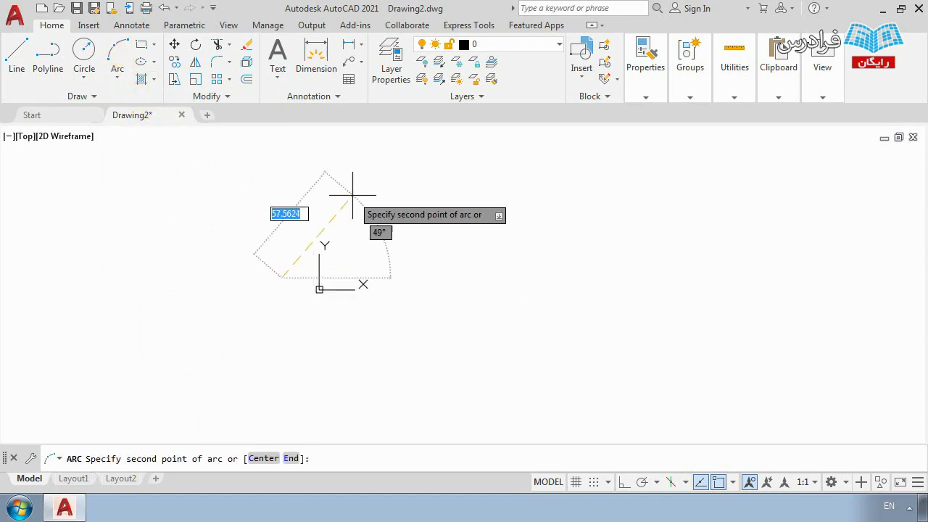
left_click(353, 196)
left_click(550, 281)
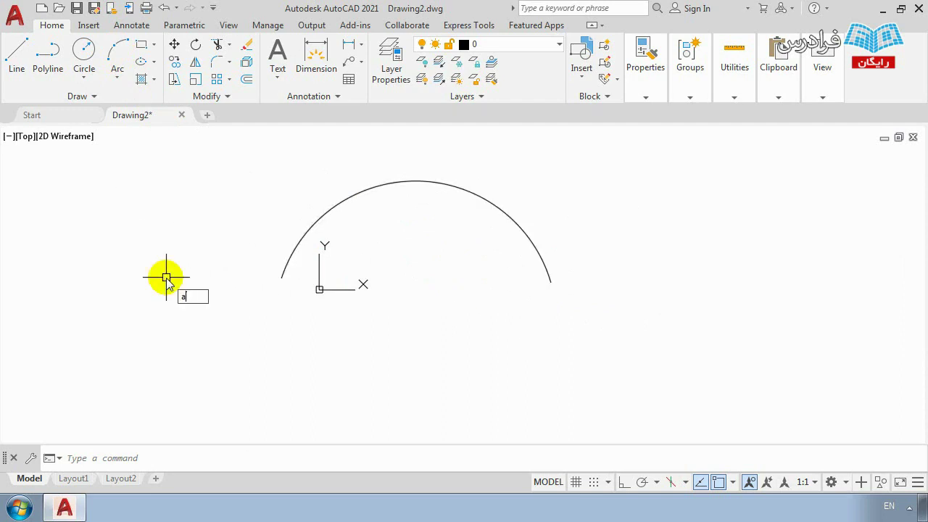
Step: Draw a second three-point arc bulging downward, below and to the left of the first arc
type("a")
key("Return")
left_click(186, 262)
left_click(286, 355)
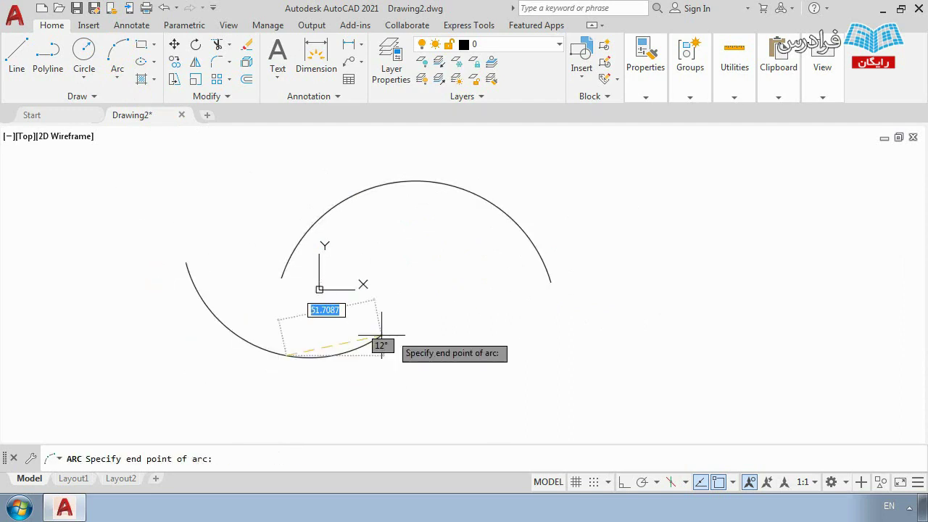
left_click(436, 308)
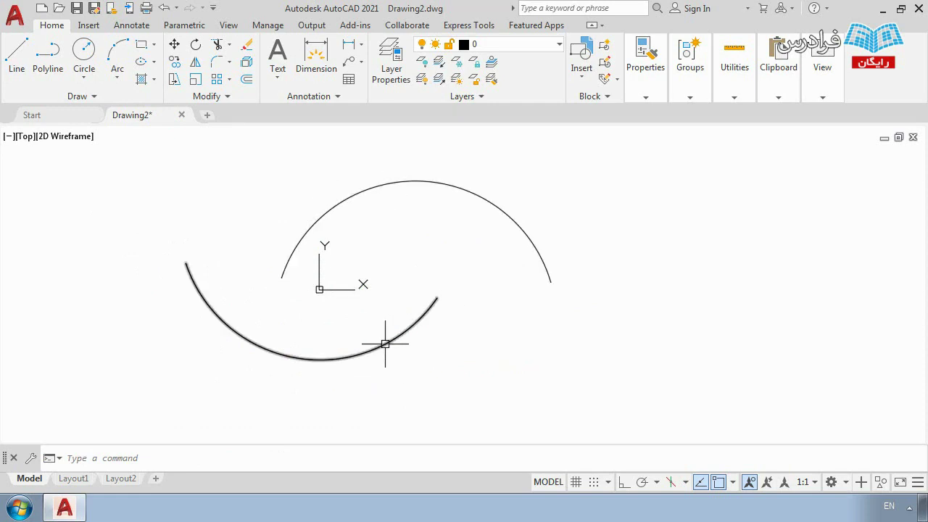
Step: Draw a Start, Center, End arc to the right of the two arcs, with its center left of the start point, curving counterclockwise upward
left_click(117, 78)
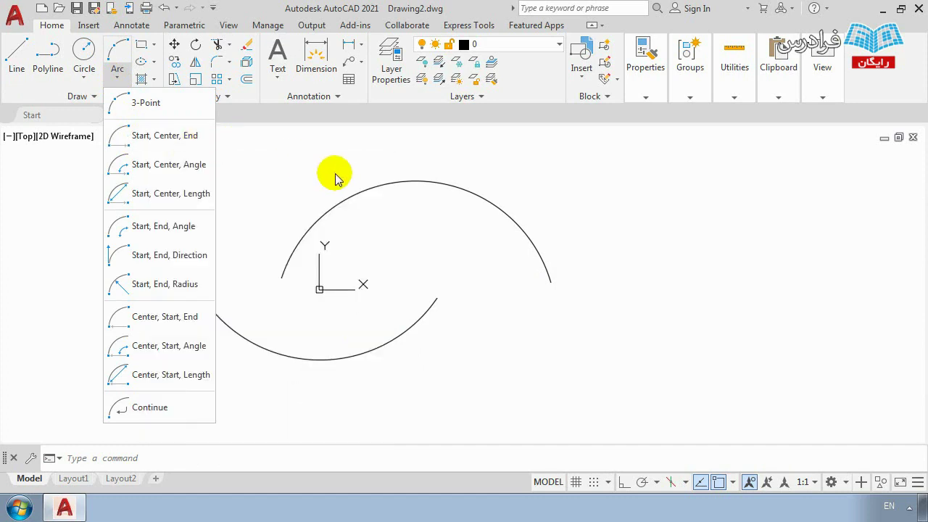
left_click(186, 135)
scroll(363, 207, "down", 2)
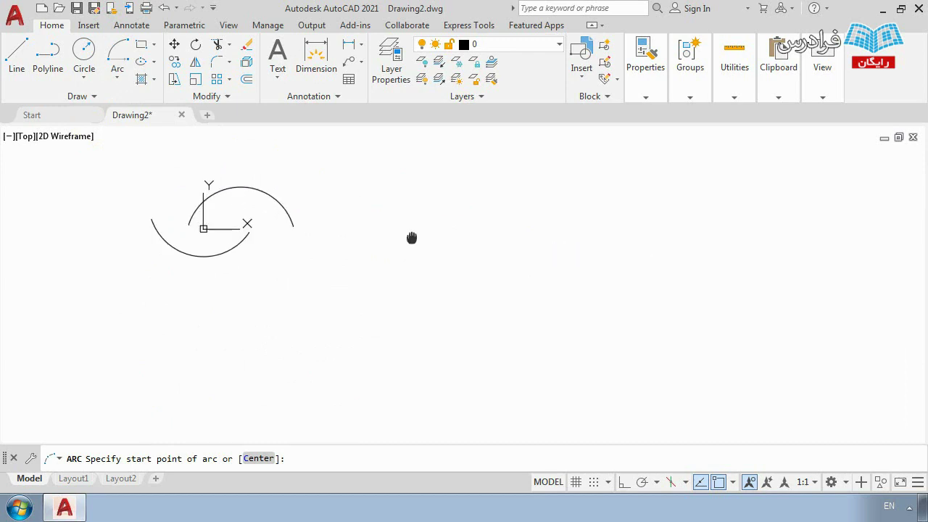
middle_click_drag(412, 238, 407, 262)
left_click(524, 255)
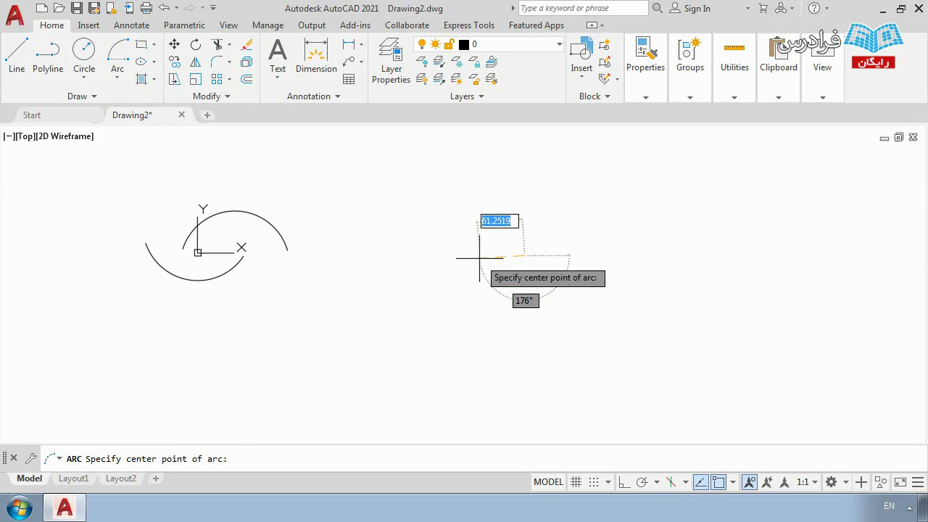
left_click(406, 255)
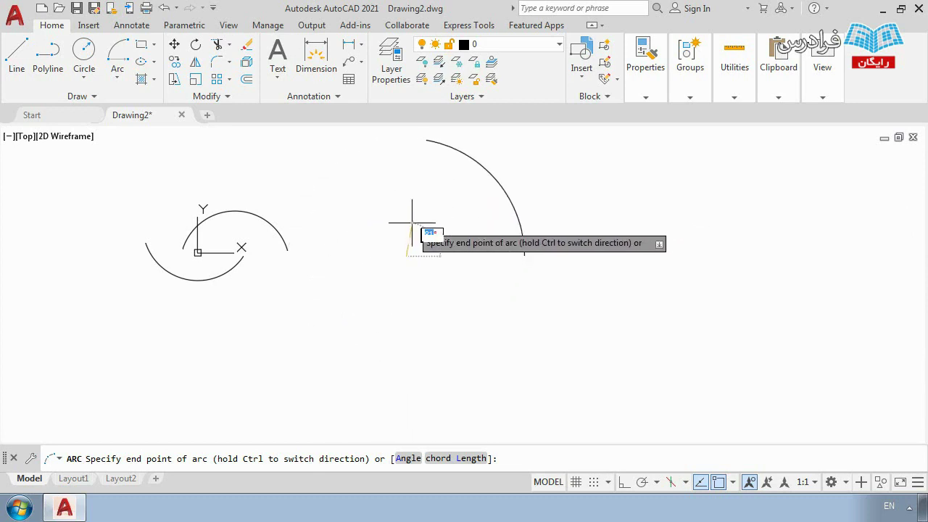
left_click(459, 177)
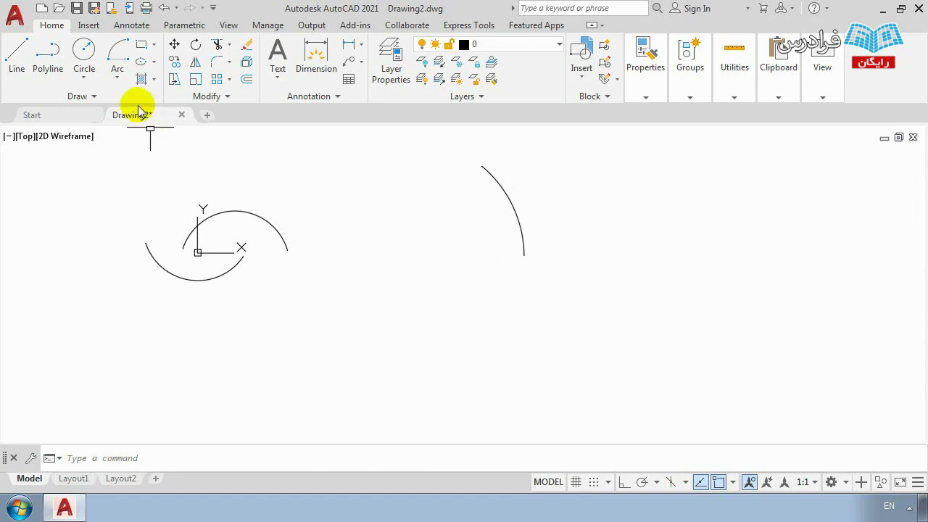
Step: Draw a Start, Center, Angle arc below and to the left of the existing arcs, with an included angle of 120 degrees
left_click(118, 75)
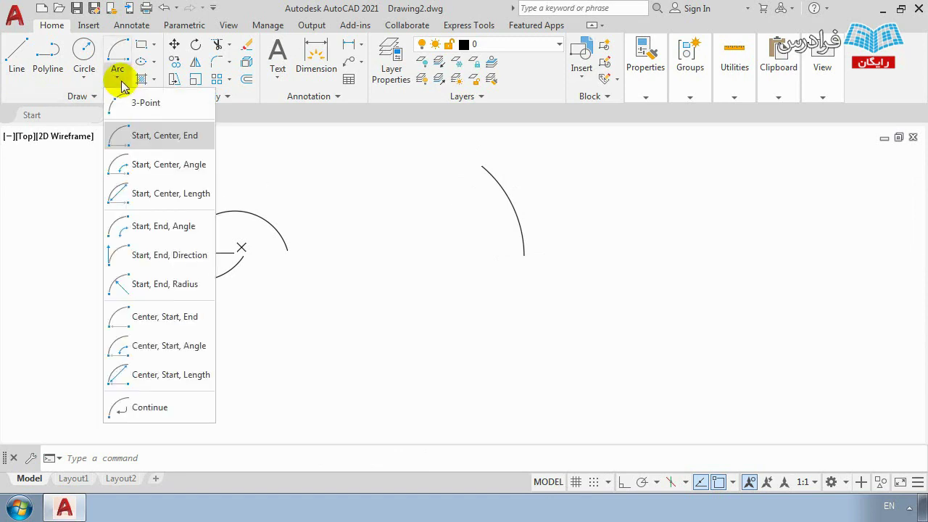
left_click(178, 165)
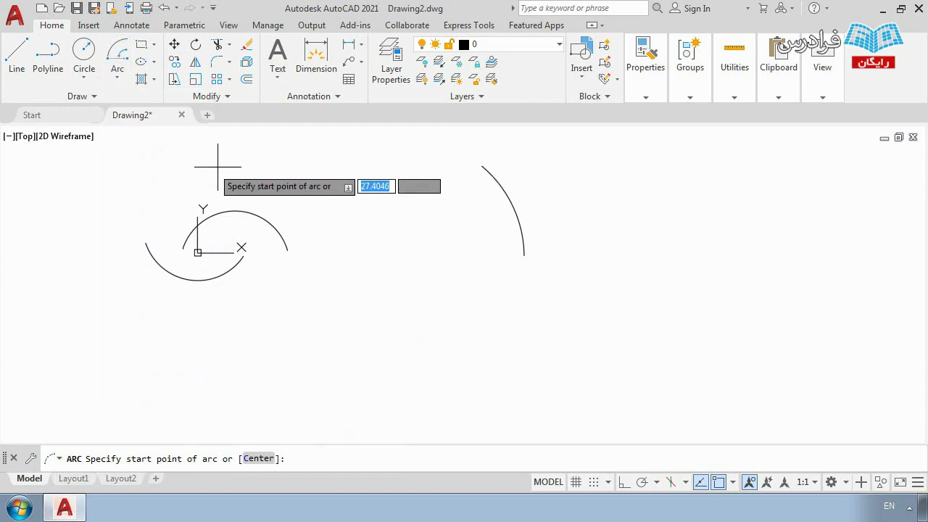
mouse_move(377, 236)
middle_mouse_down()
mouse_move(439, 251)
mouse_move(520, 221)
middle_mouse_up()
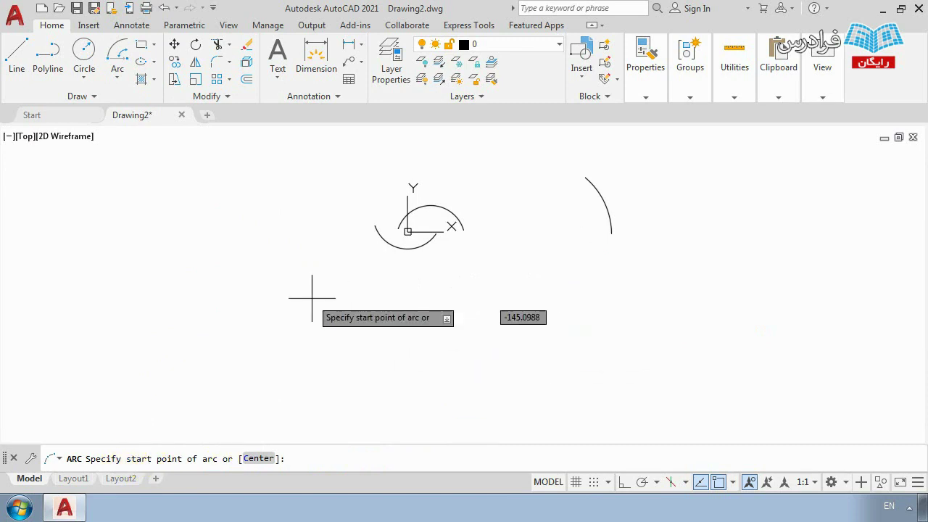
type("c")
key("Return")
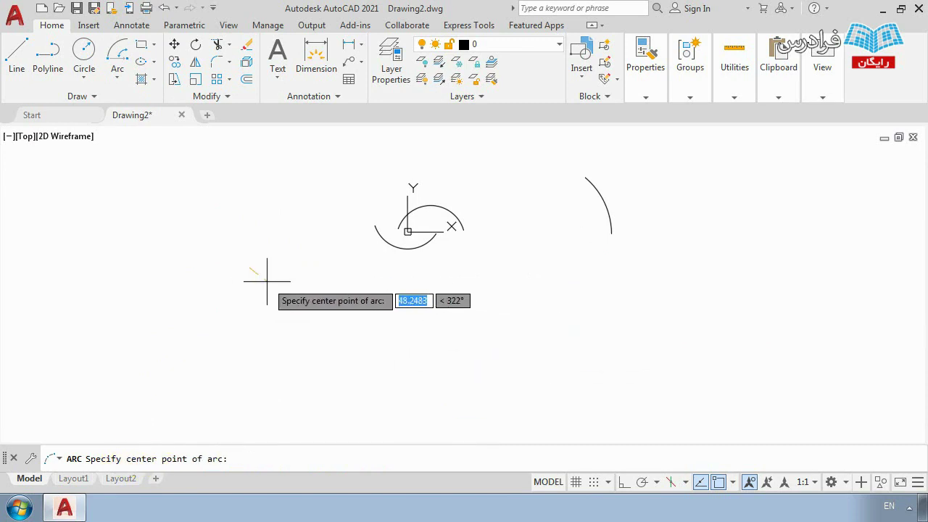
left_click(343, 267)
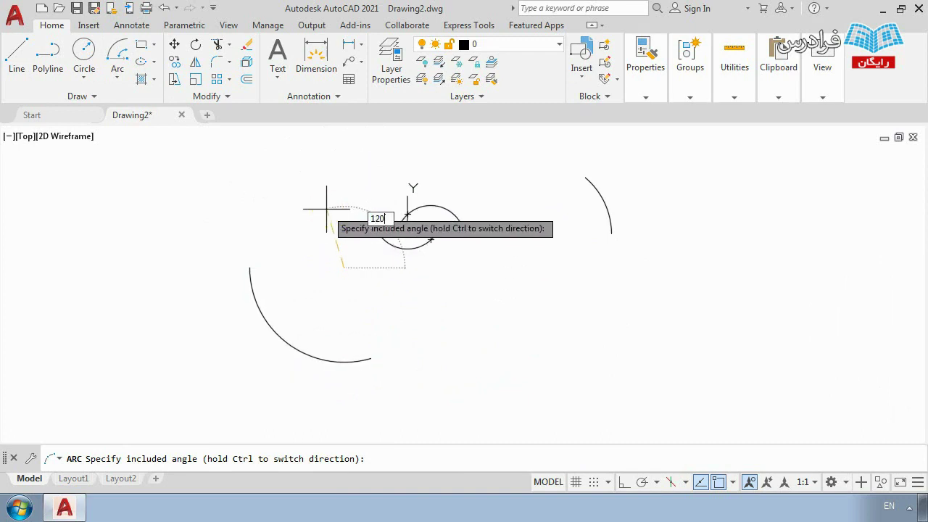
key("Return")
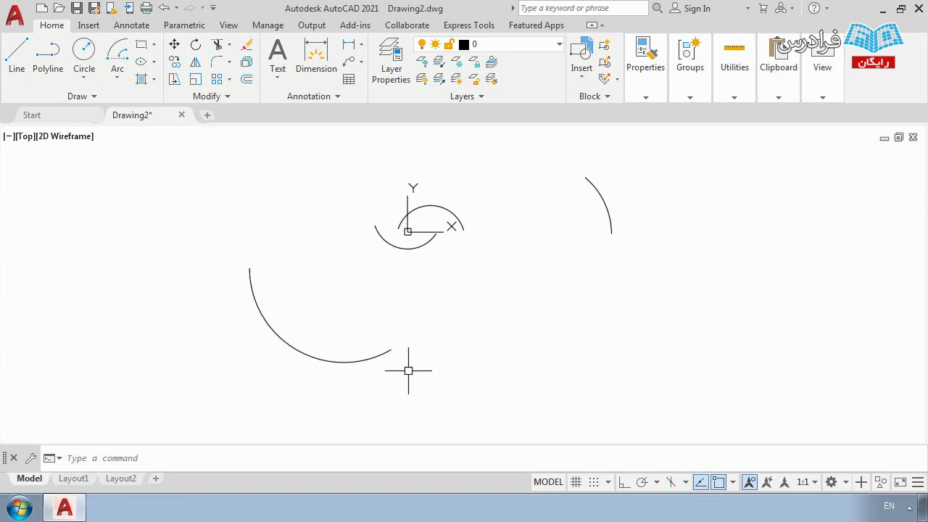
Step: Erase all four arcs to leave the drawing empty
scroll(318, 310, "down", 2)
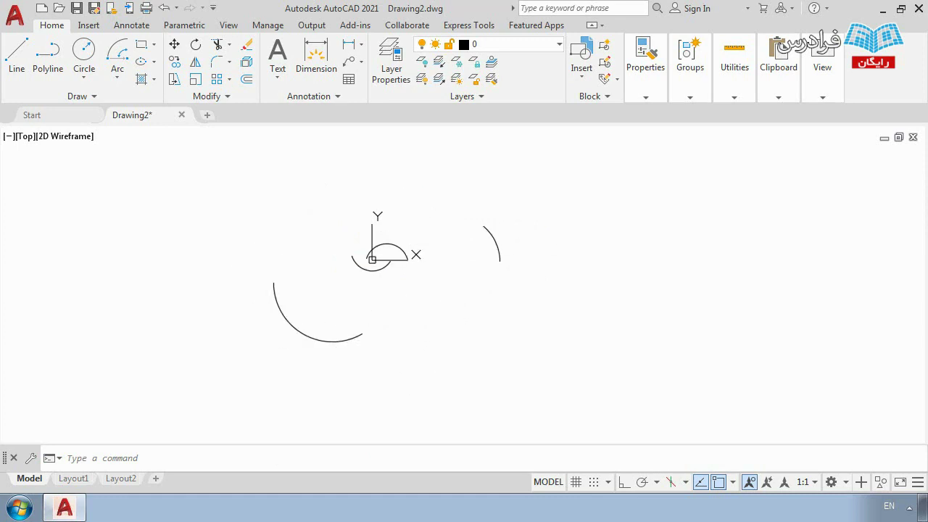
left_click_drag(528, 219, 194, 366)
key("Delete")
Step: Draw a Start, Center, Length arc with its center to the right of the start point, curving counterclockwise downward
scroll(379, 240, "up", 2)
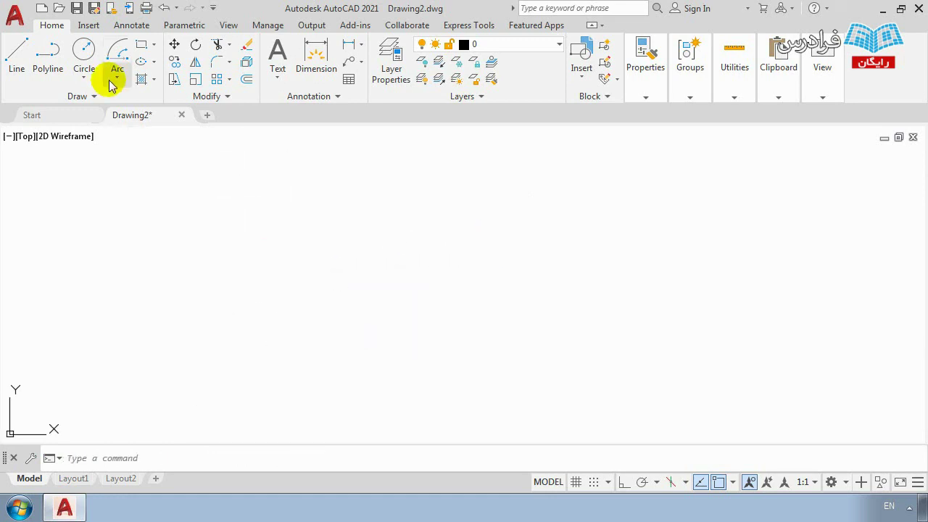
left_click(115, 78)
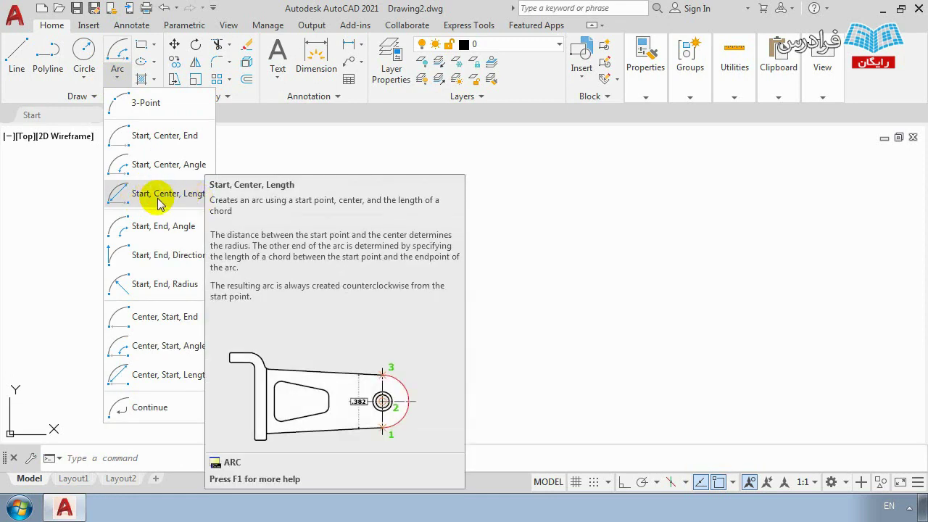
left_click(207, 194)
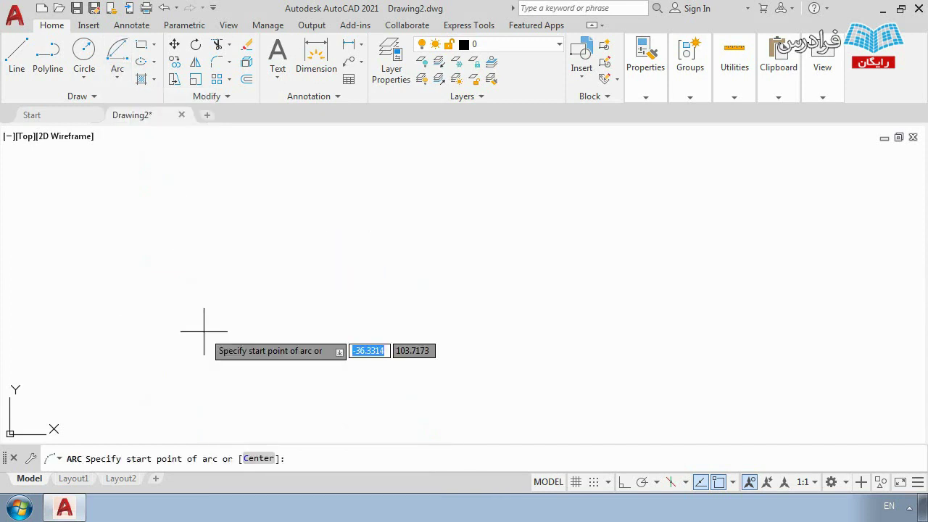
left_click(142, 360)
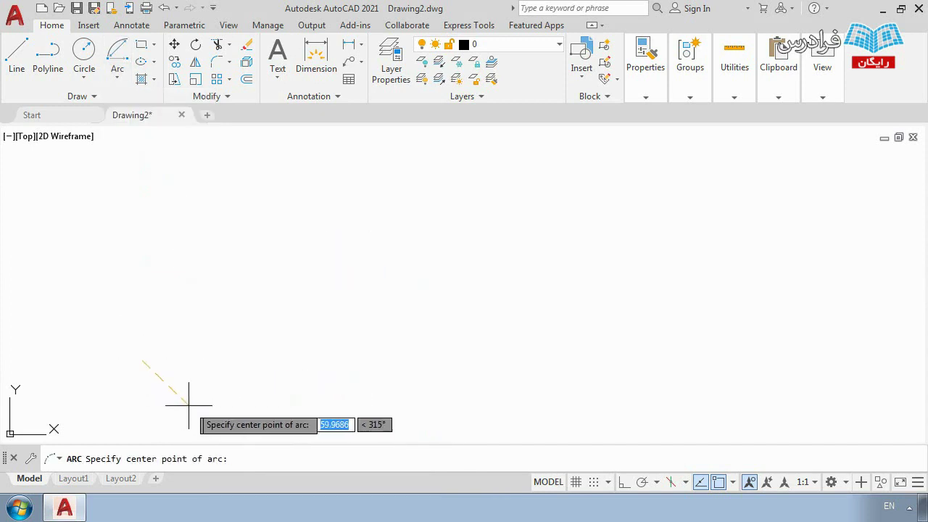
left_click(303, 362)
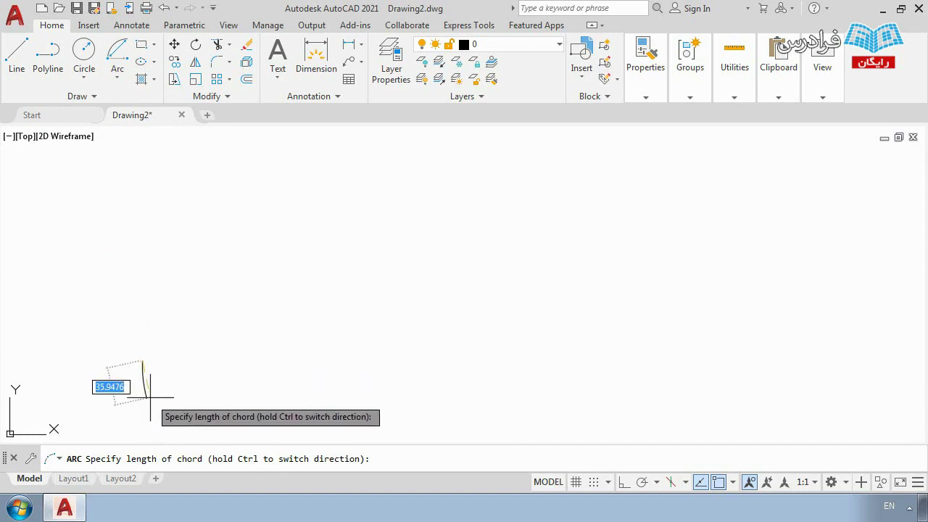
scroll(350, 326, "down", 4)
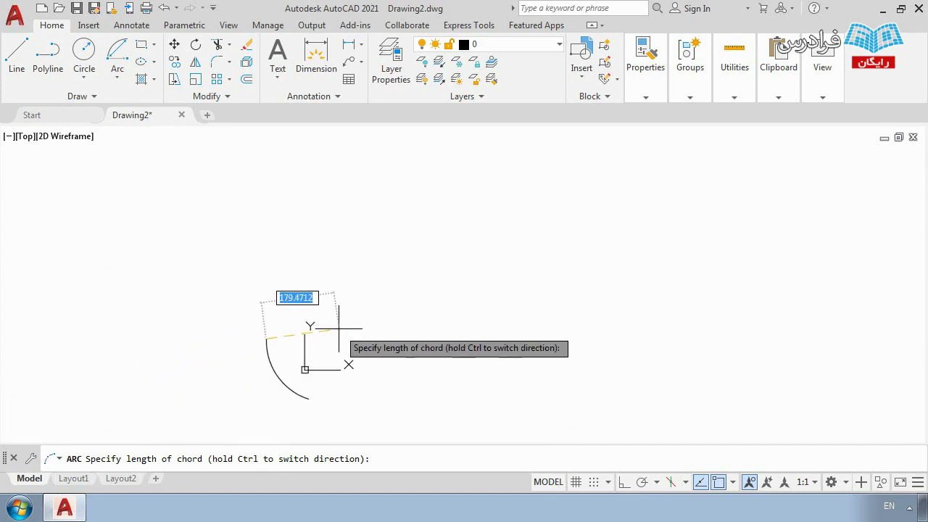
scroll(300, 384, "up", 4)
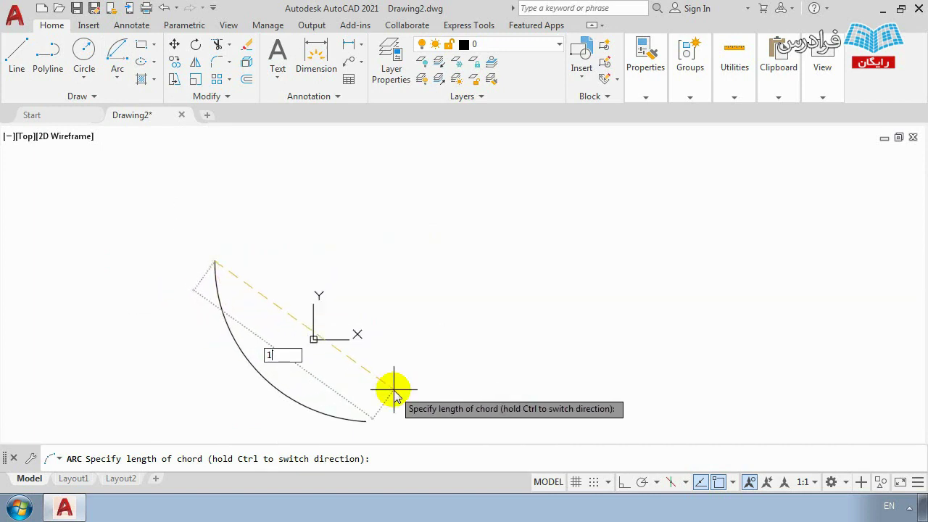
key("Return")
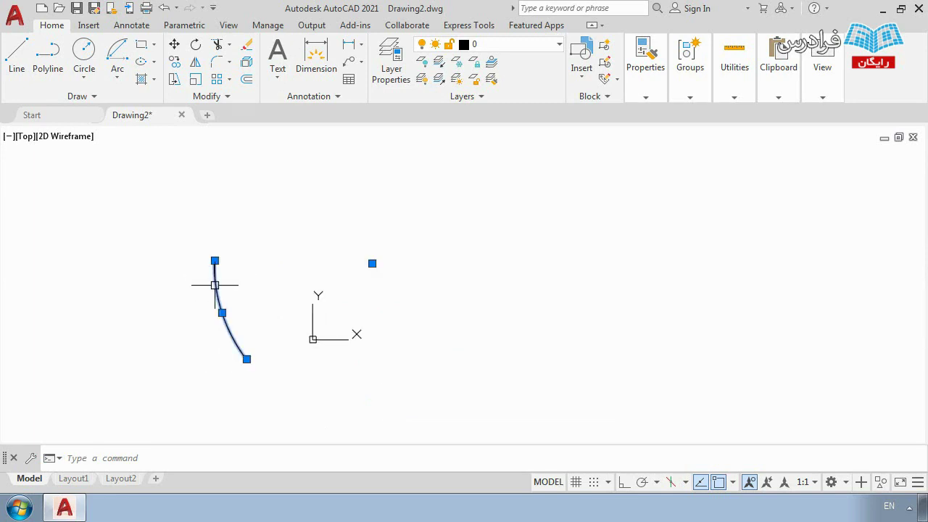
Step: Draw a Start, End, Angle arc bulging downward below the origin, with its end point horizontally to the right of the start point
left_click(117, 77)
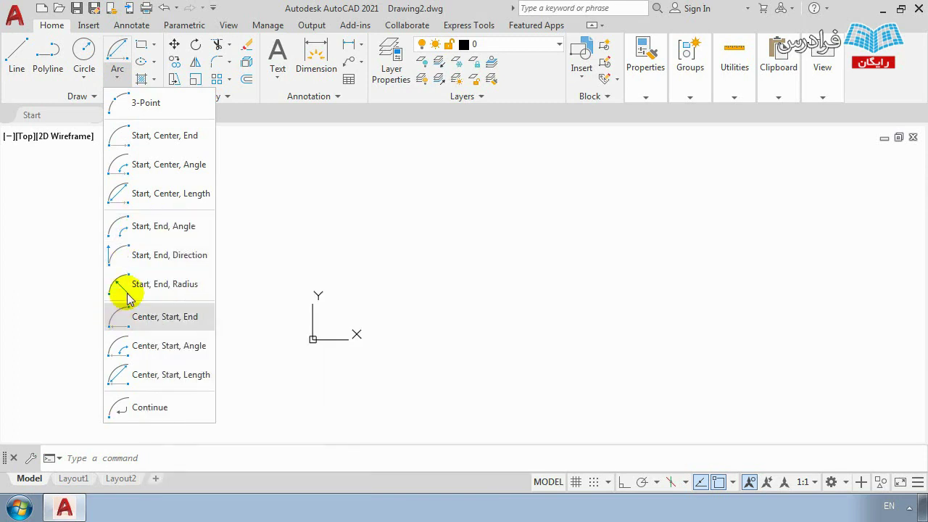
left_click(135, 225)
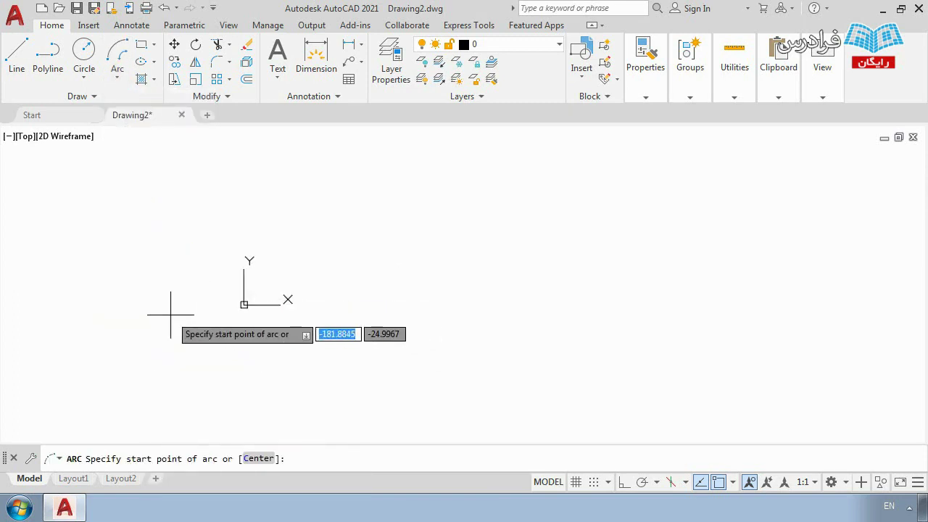
left_click(198, 308)
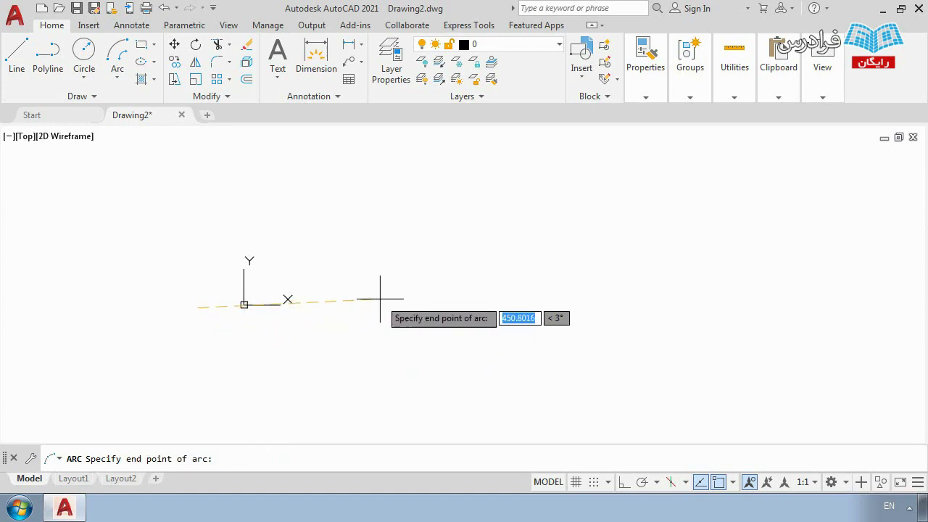
left_click(416, 307)
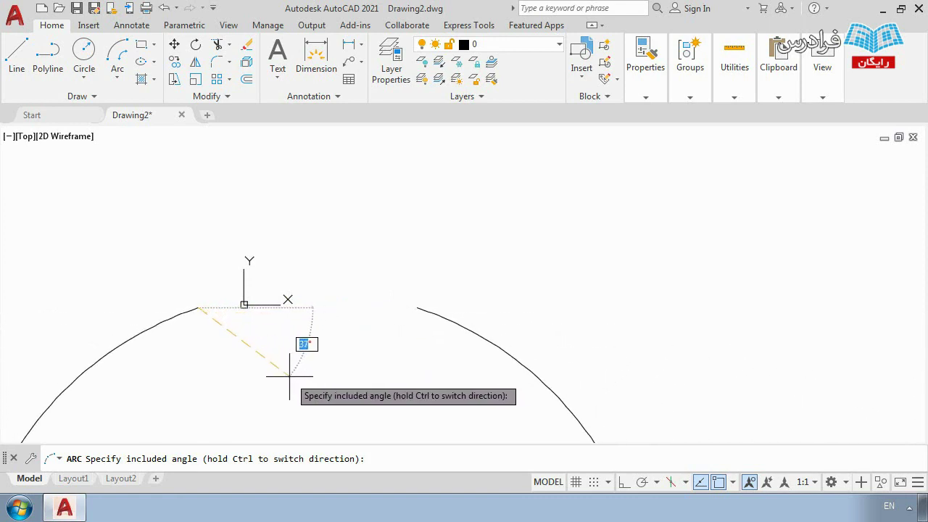
scroll(326, 363, "down", 3)
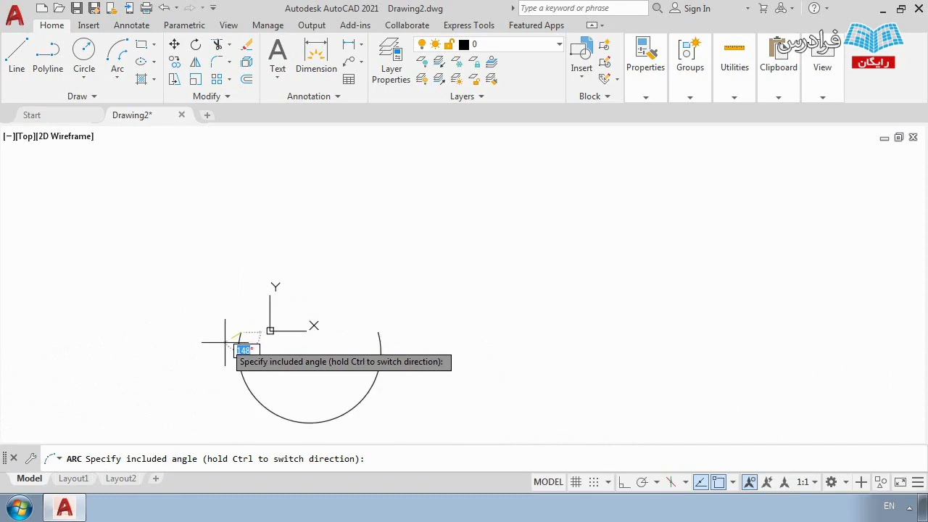
left_click(199, 263)
scroll(276, 363, "up", 2)
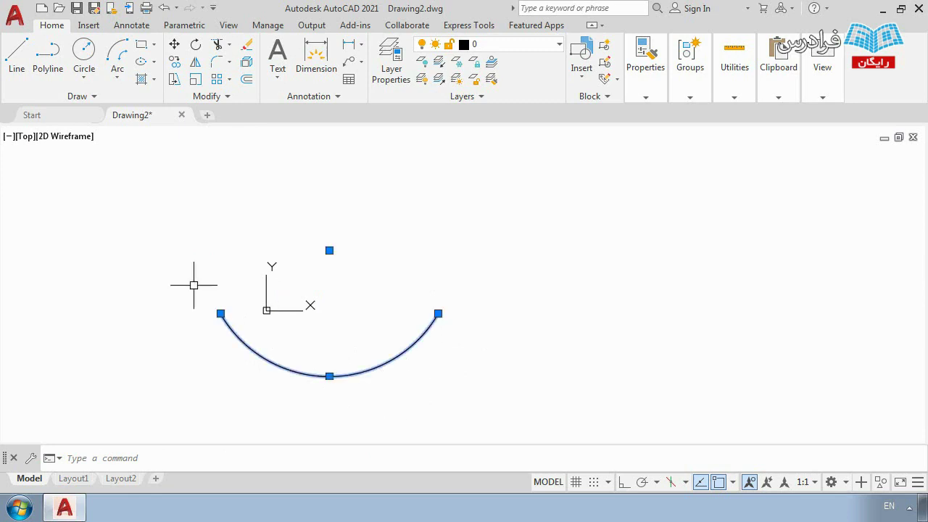
left_click(118, 77)
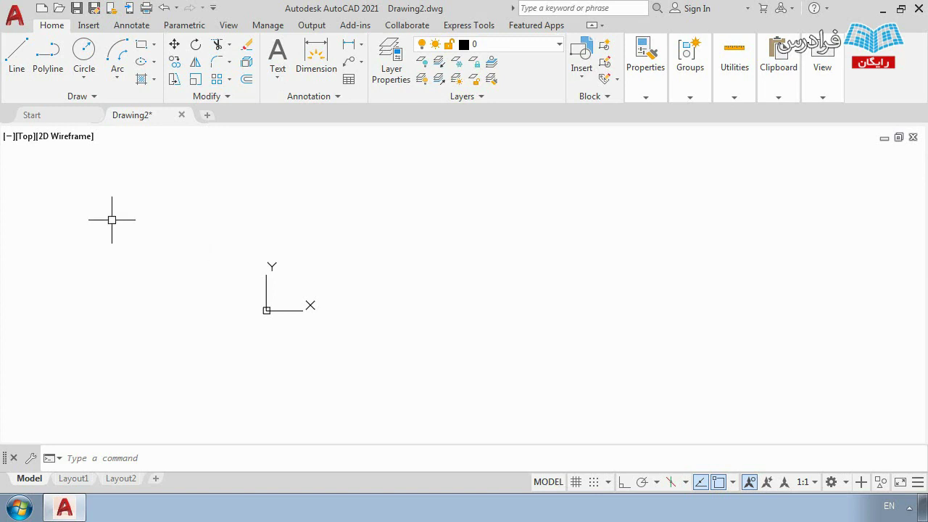
left_click(115, 77)
left_click(115, 77)
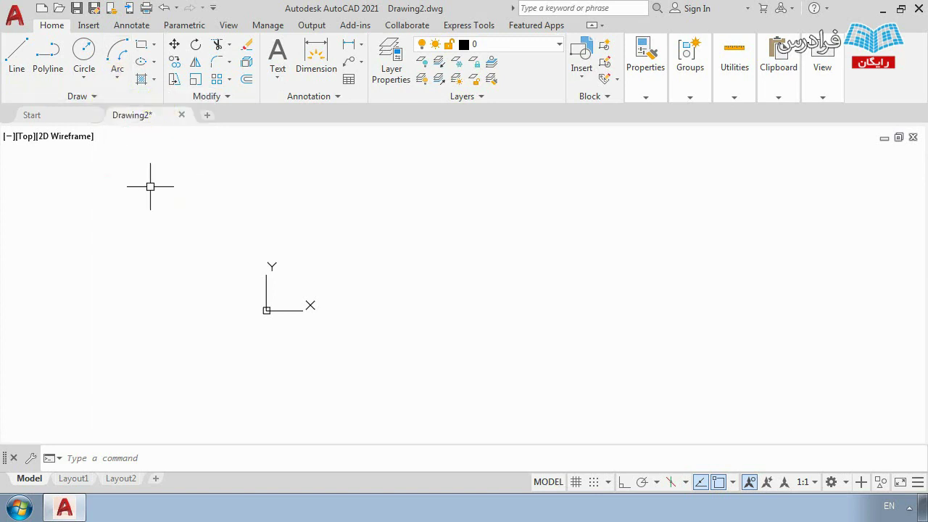
Step: Draw a freehand rectangle up and to the right of the origin using two opposite corners, and erase it
left_click(155, 45)
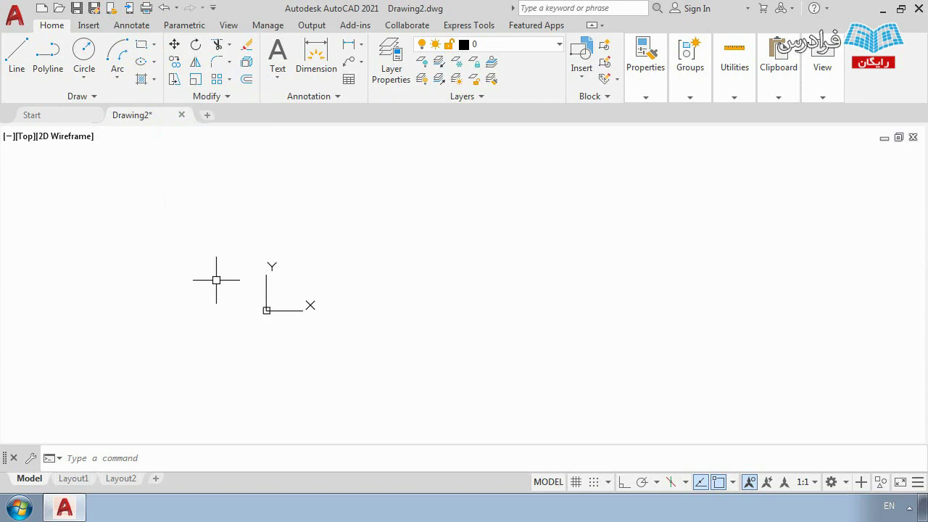
type("REC")
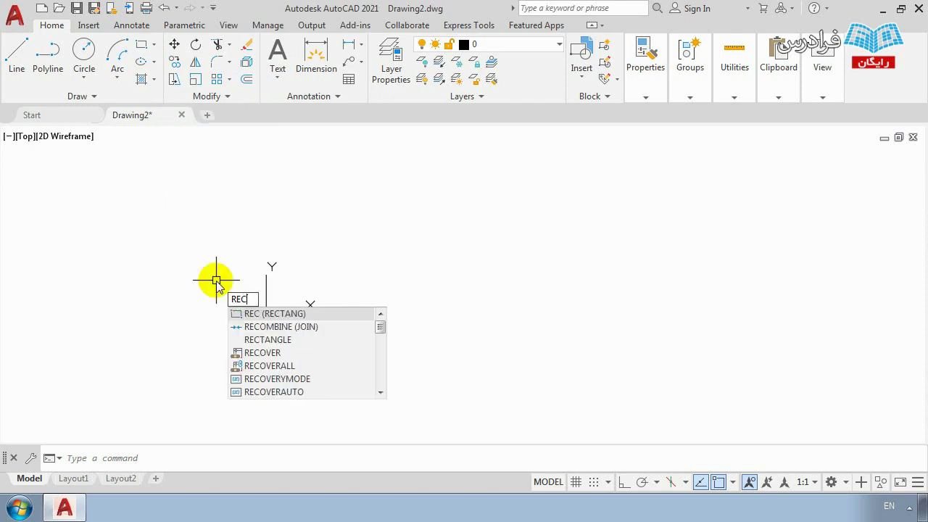
key("Return")
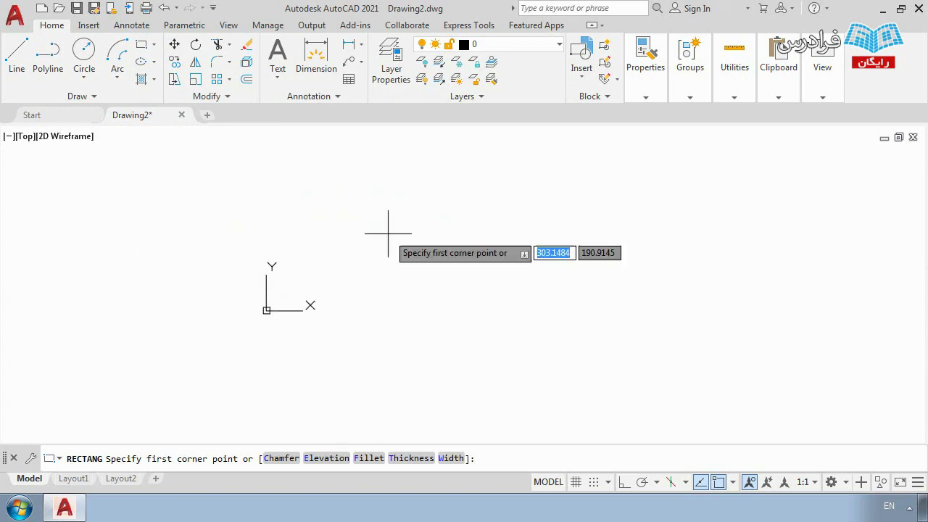
scroll(350, 259, "up", 3)
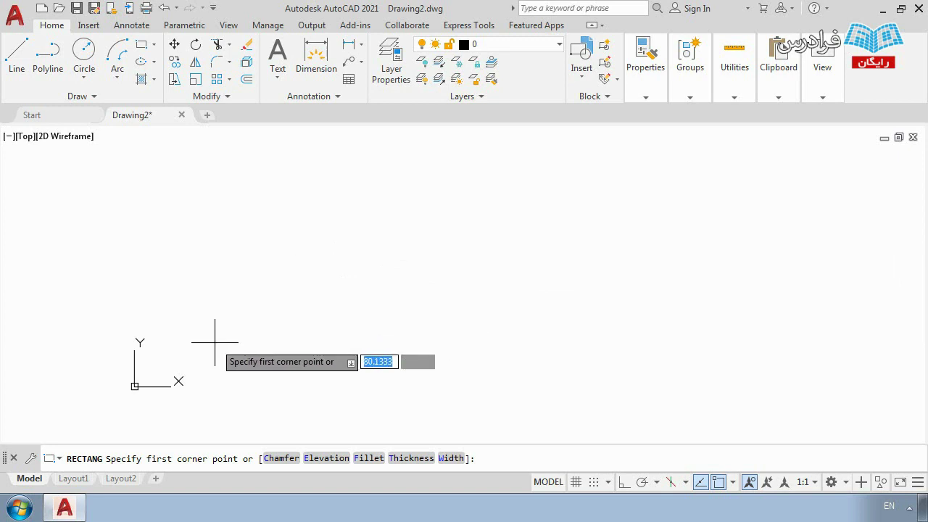
left_click(182, 352)
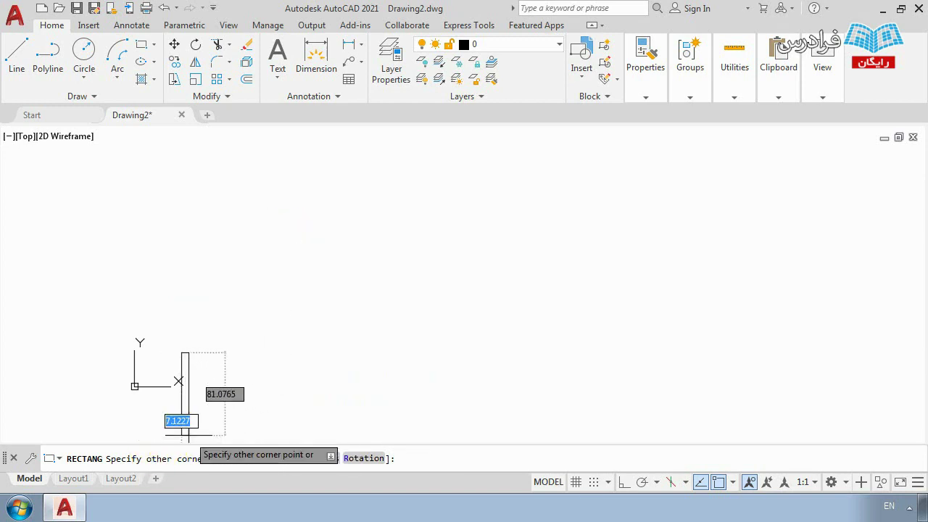
left_click(385, 247)
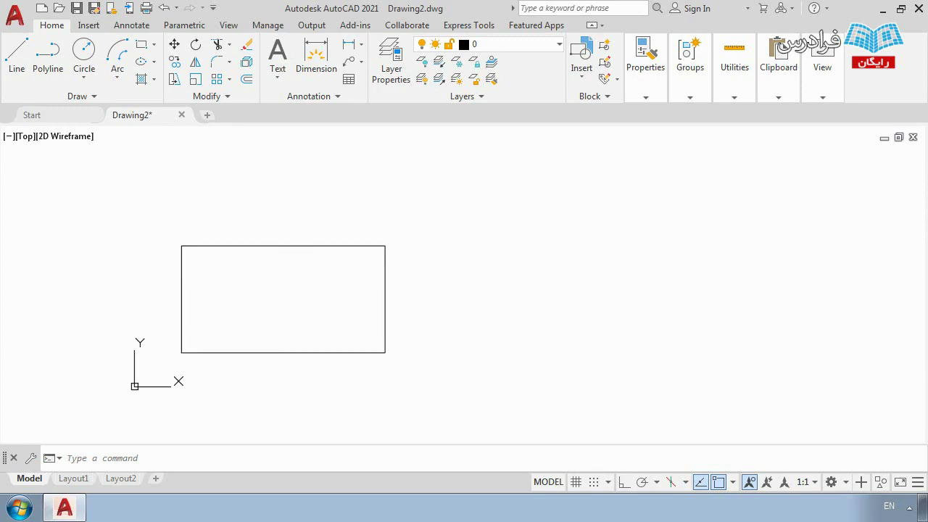
left_click(283, 247)
key("Delete")
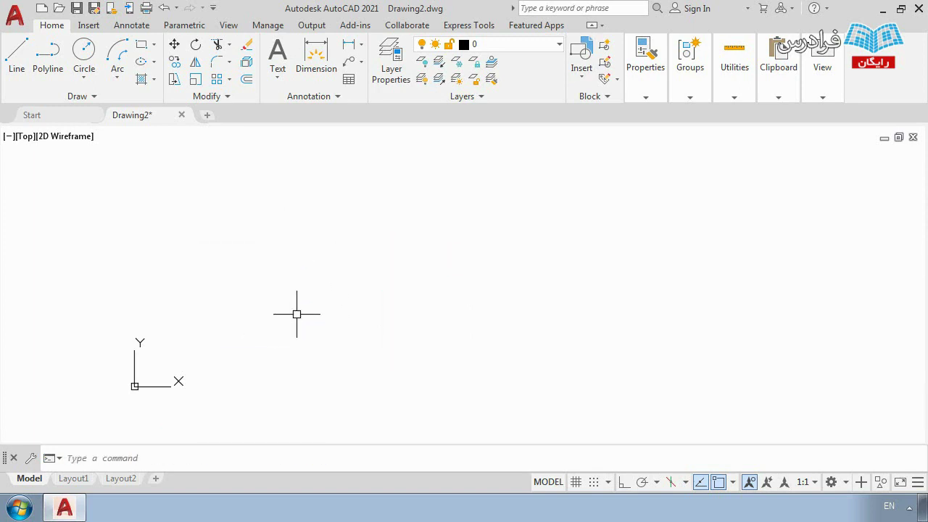
Step: Draw a rectangle 5 units wide and 10 units high from a lower-left corner above and right of the origin
type("rec")
key("Return")
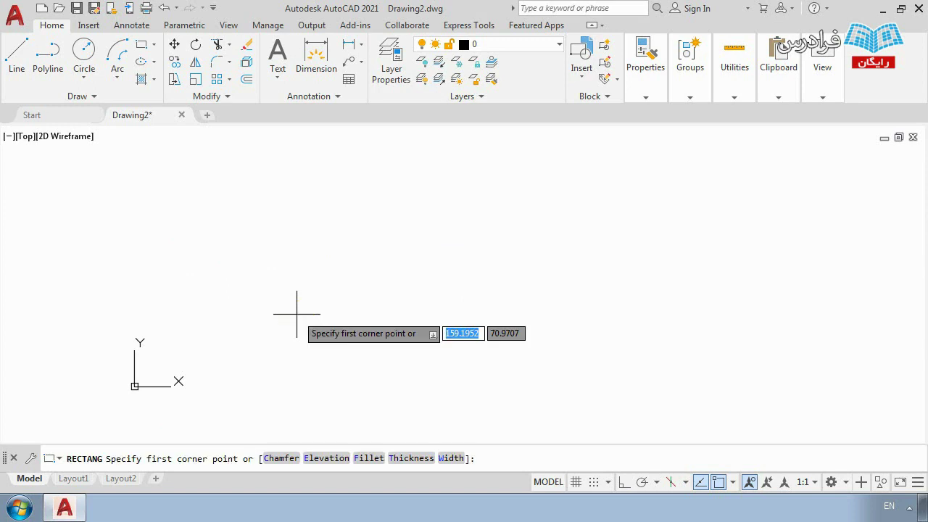
left_click(194, 350)
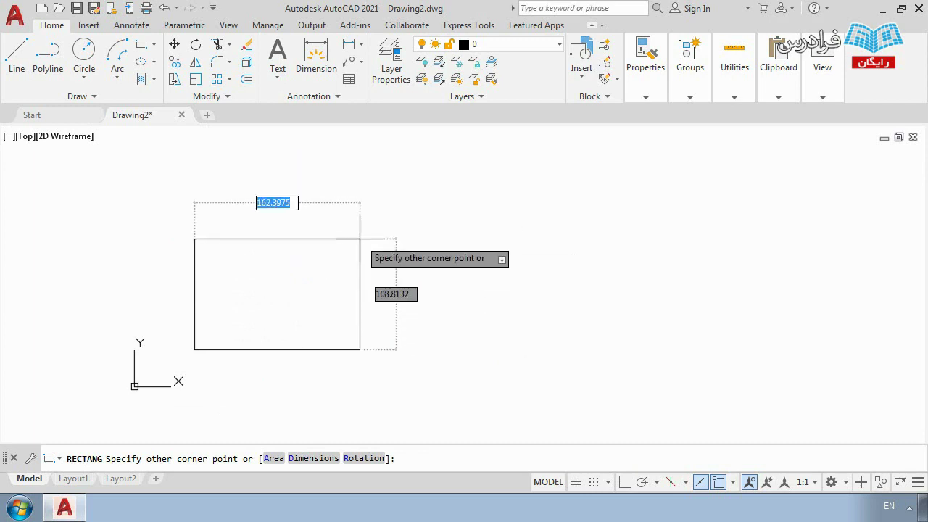
type("5")
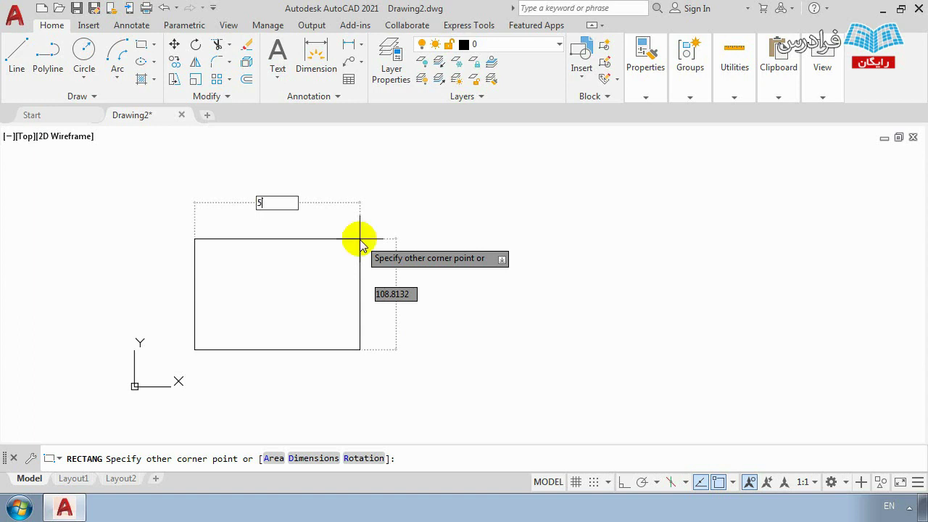
key("Tab")
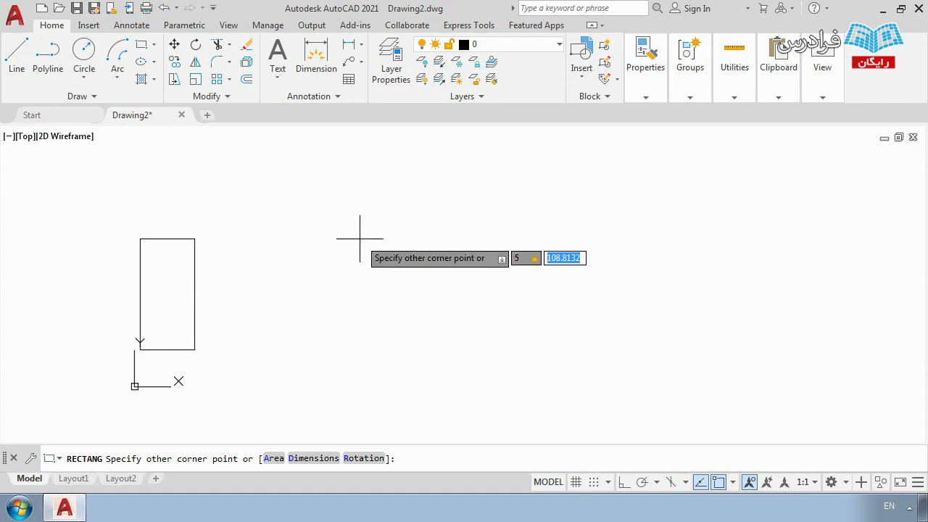
type("10")
key("Return")
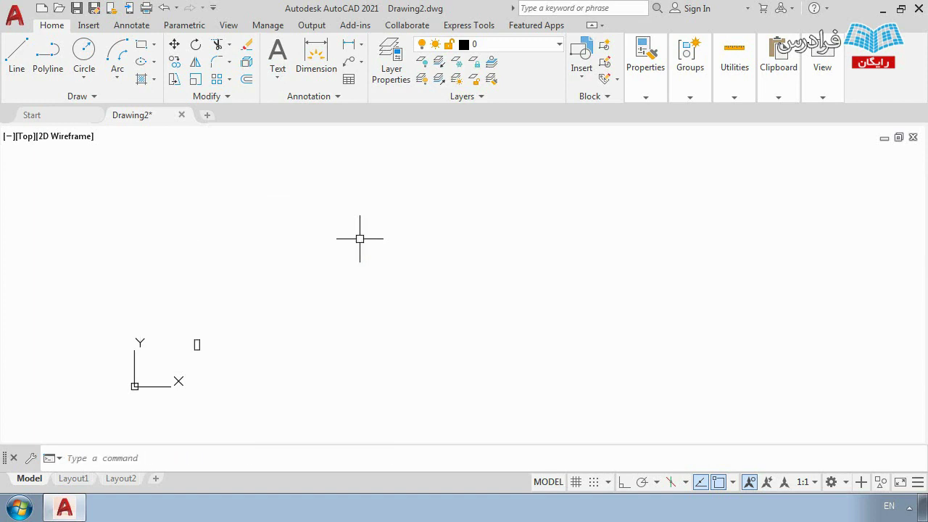
scroll(210, 353, "up", 10)
middle_click_drag(126, 316, 234, 353)
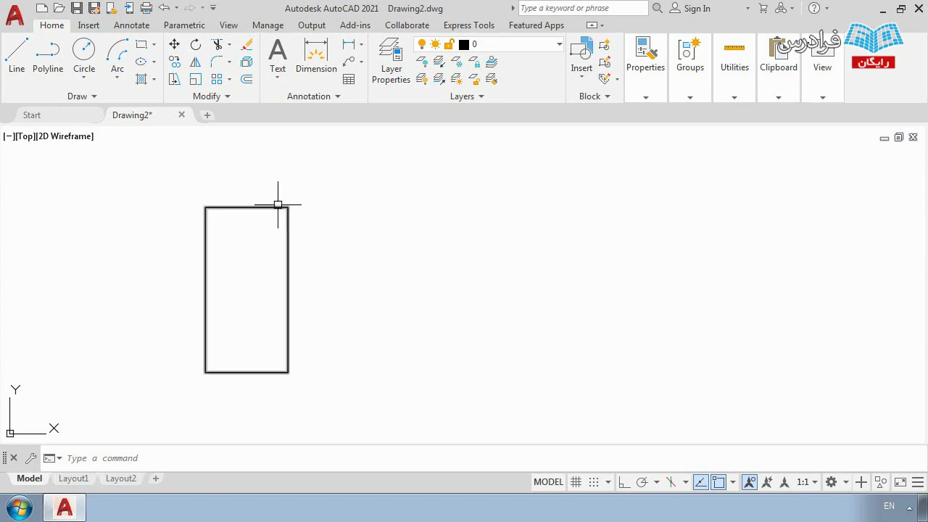
Step: Draw a 7 by 7 square with the Rectangle command to the right of the 5 by 10 rectangle
left_click(153, 45)
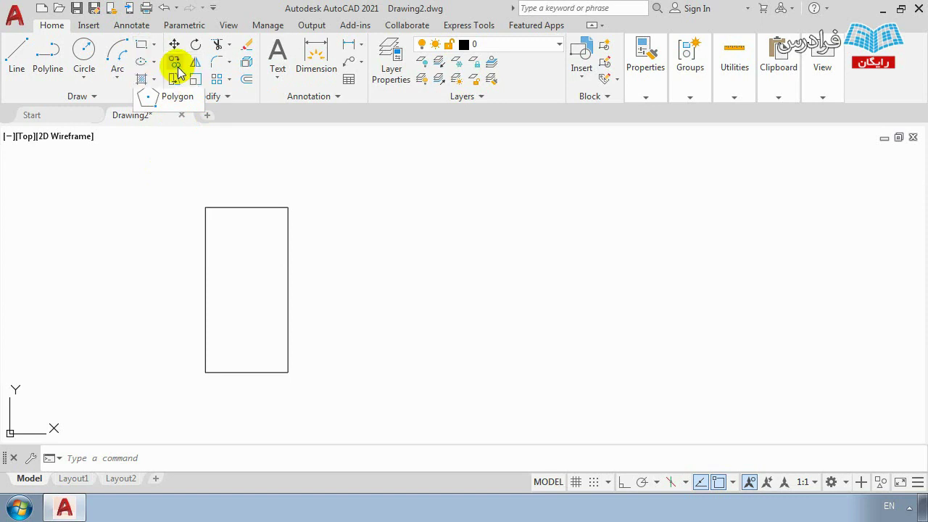
left_click(177, 65)
scroll(340, 248, "down", 4)
left_click(344, 280)
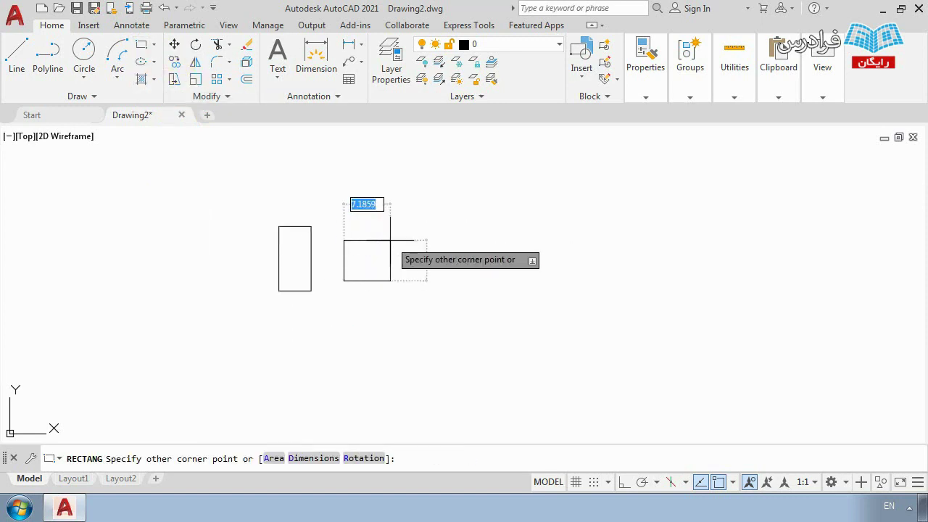
type("7")
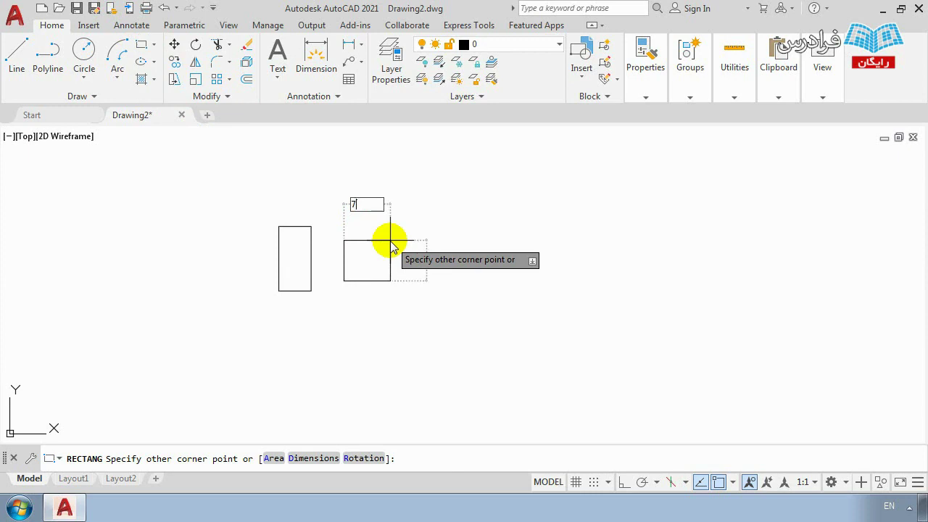
key("Tab")
type("7")
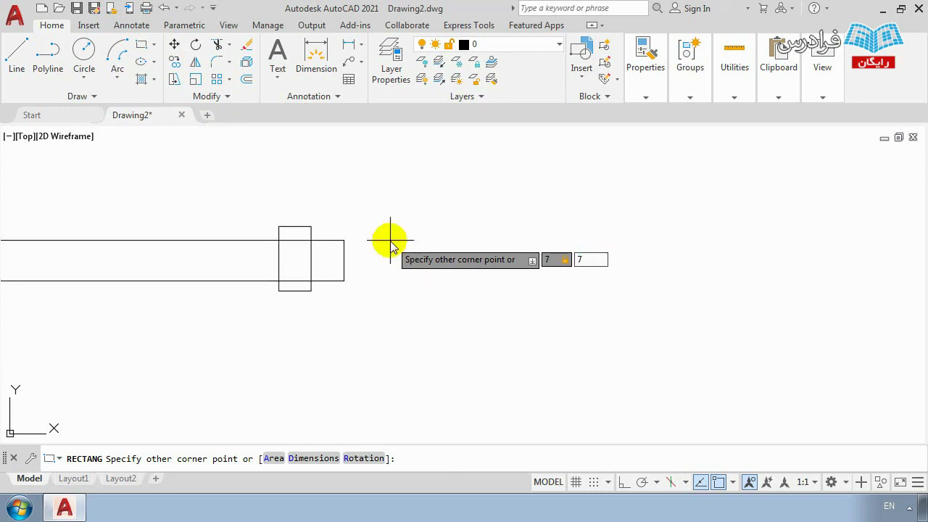
key("Return")
scroll(373, 251, "up", 4)
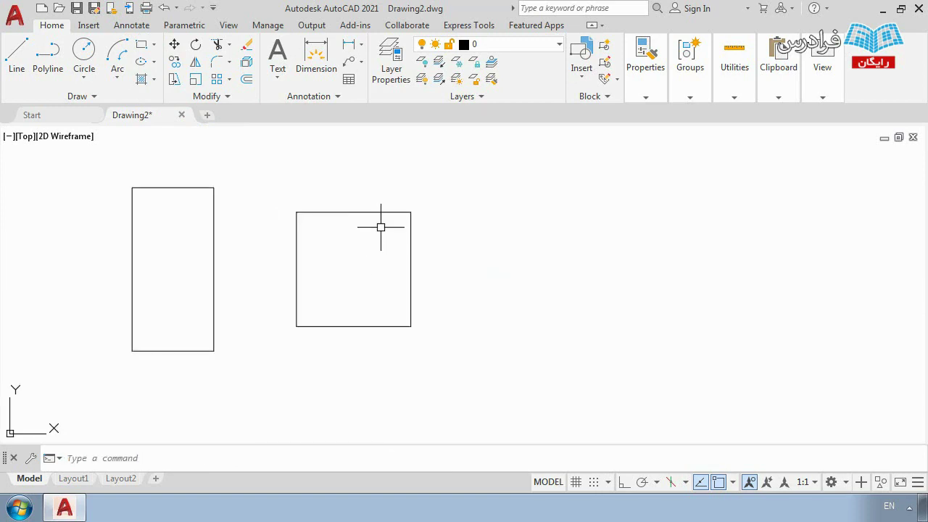
Step: Dimension the upper edge and the right edge of the 7 by 7 square, placing both dimensions outside it
left_click(316, 58)
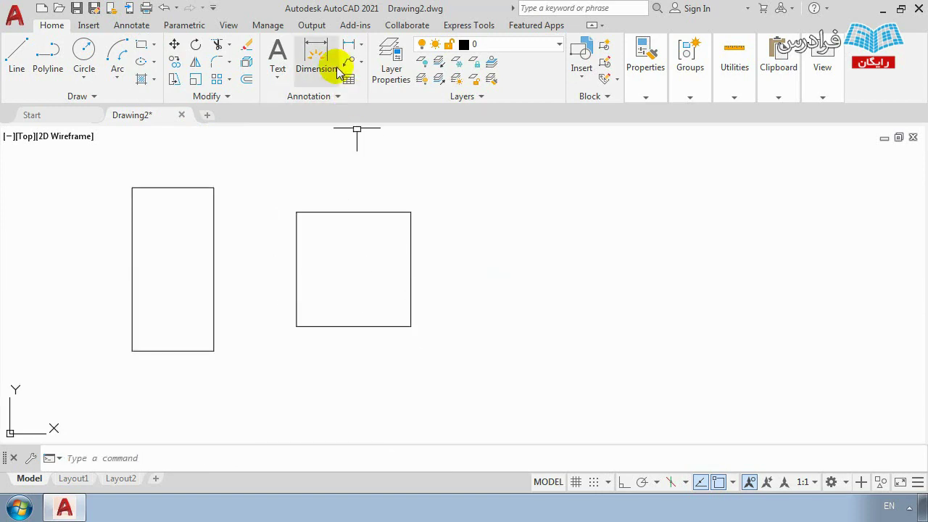
left_click(296, 211)
left_click(410, 212)
left_click(412, 187)
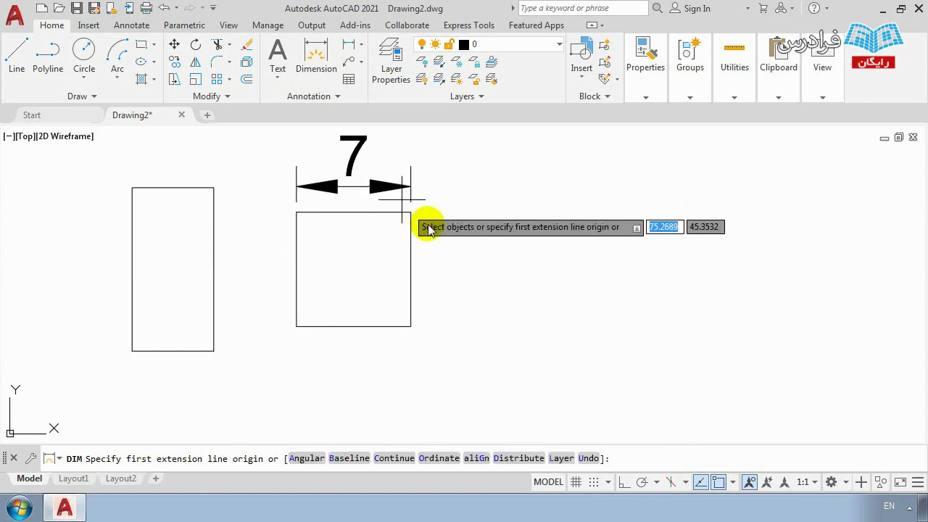
left_click(411, 212)
left_click(410, 326)
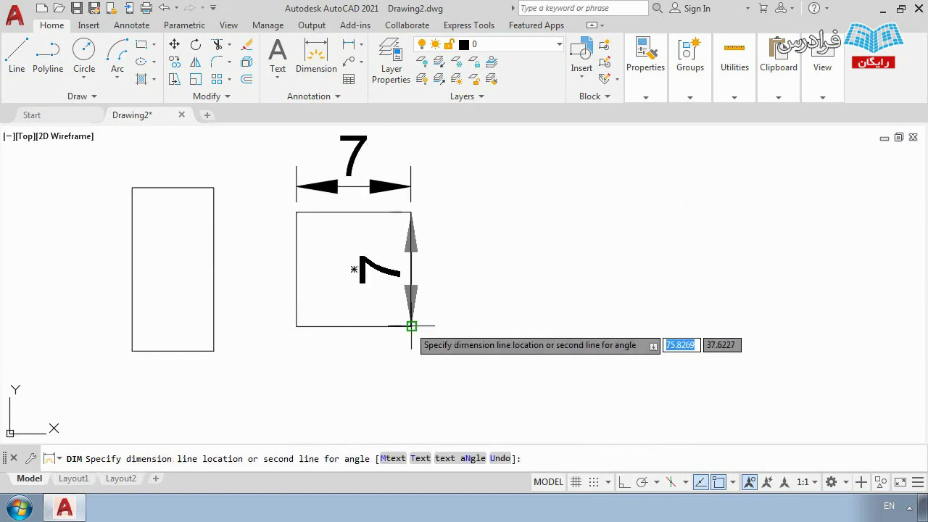
left_click(453, 324)
scroll(366, 268, "down", 2)
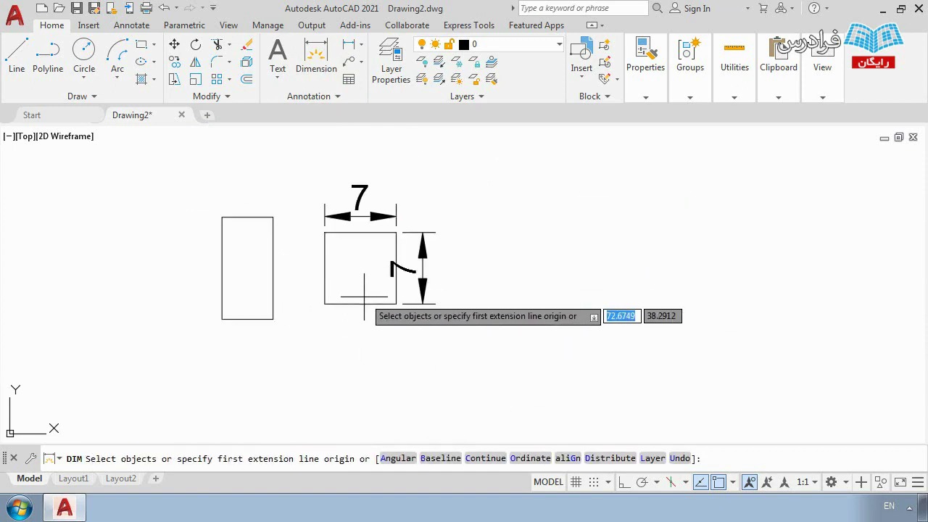
key("Escape")
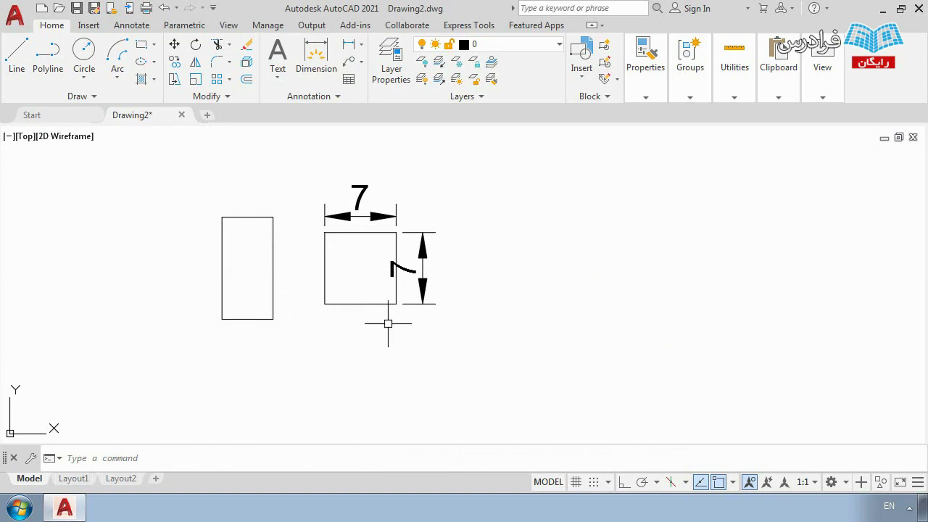
middle_click_drag(387, 321, 429, 316)
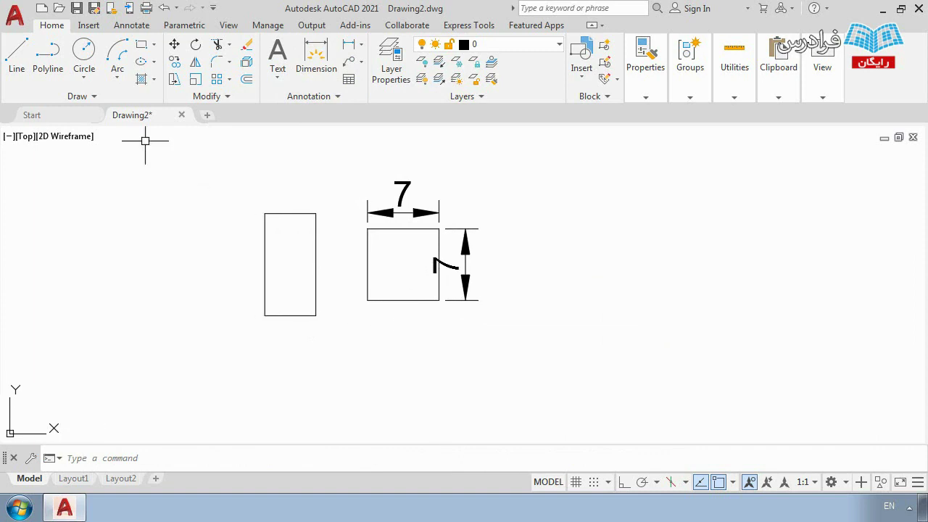
left_click(153, 44)
left_click(155, 45)
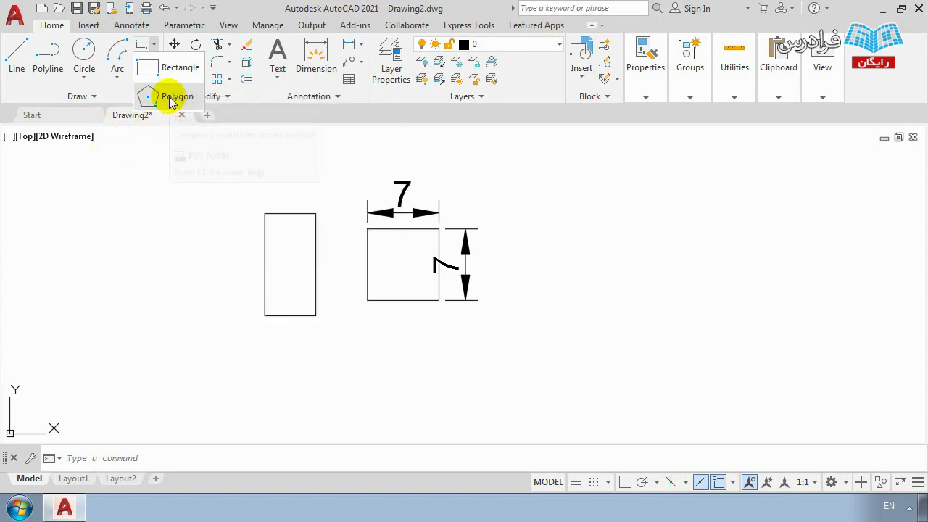
left_click(175, 101)
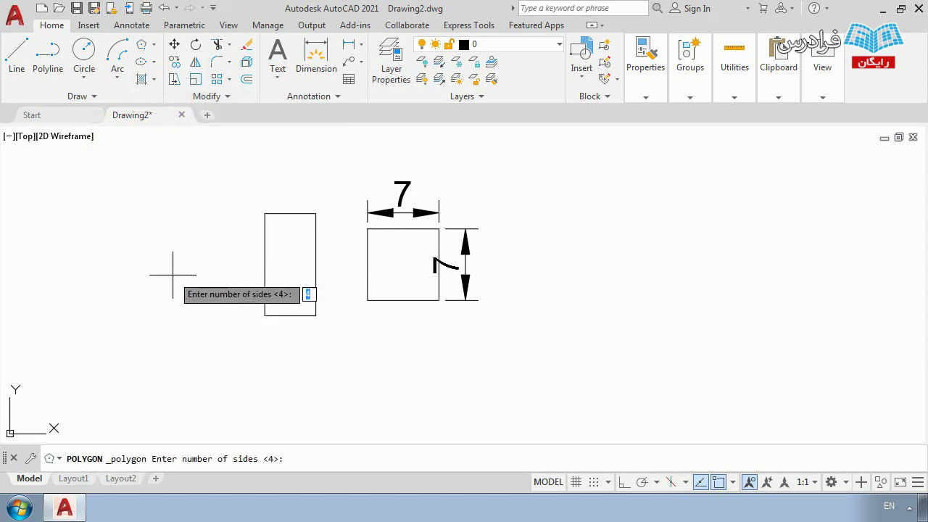
key("Escape")
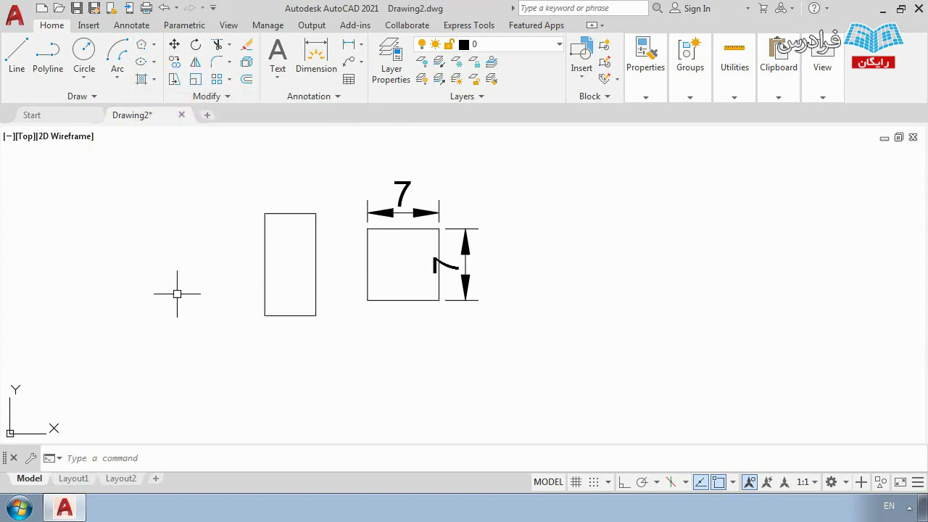
type("P")
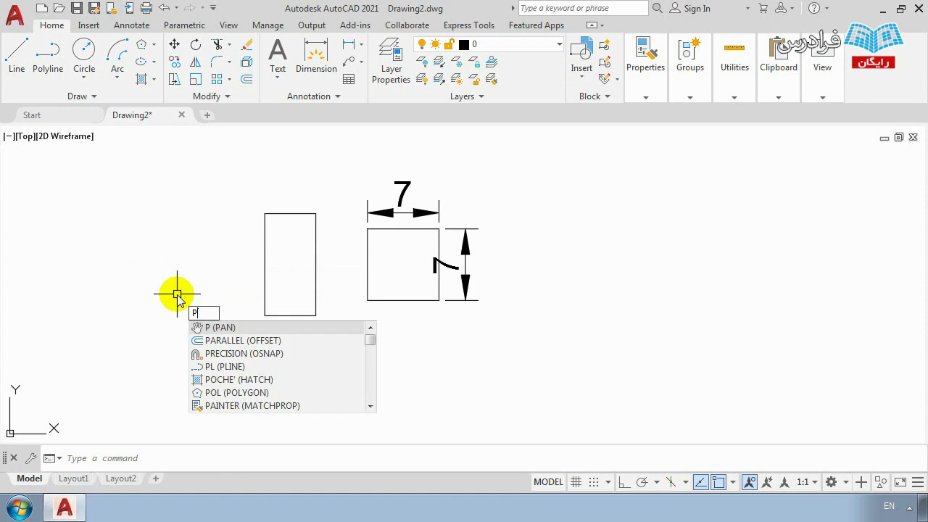
type("OL")
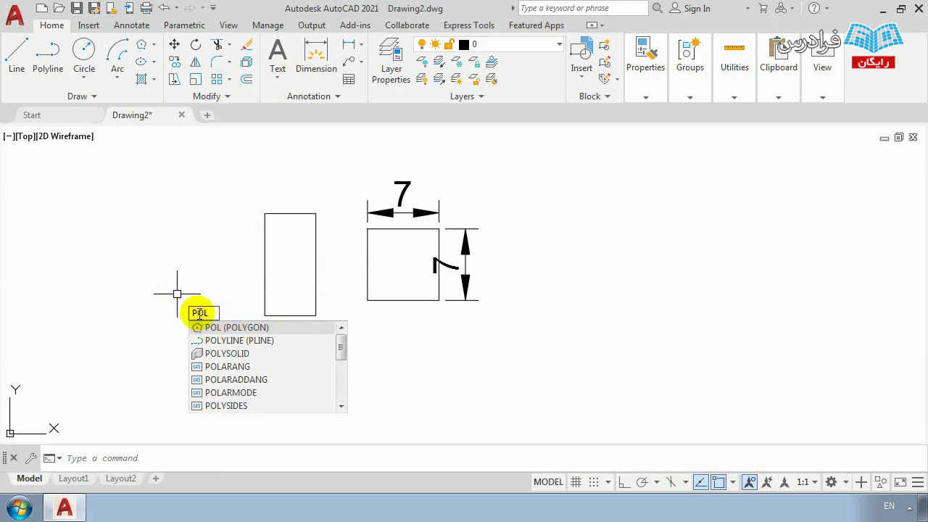
left_click(221, 331)
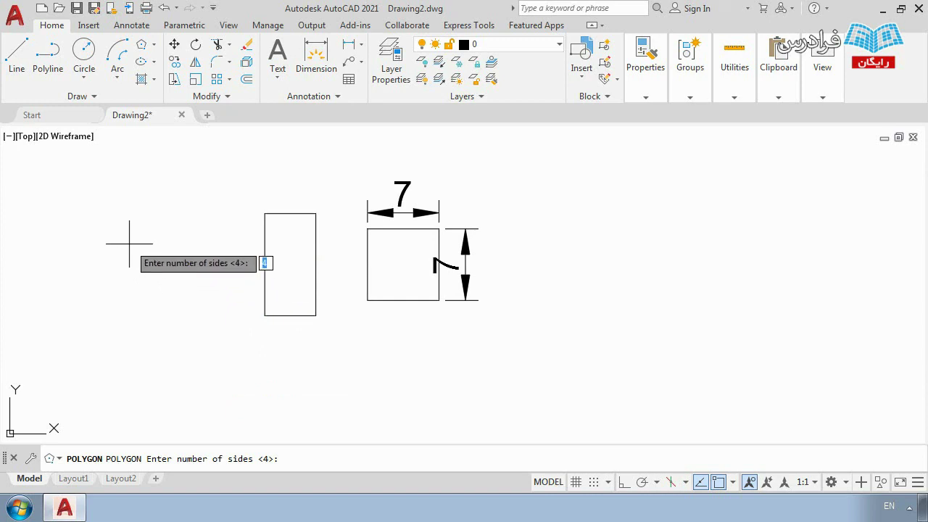
key("Return")
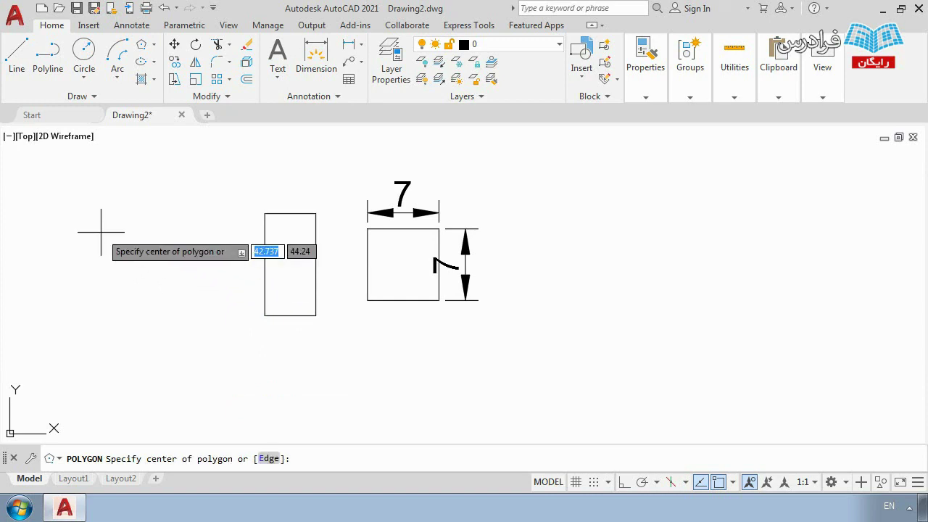
left_click(145, 246)
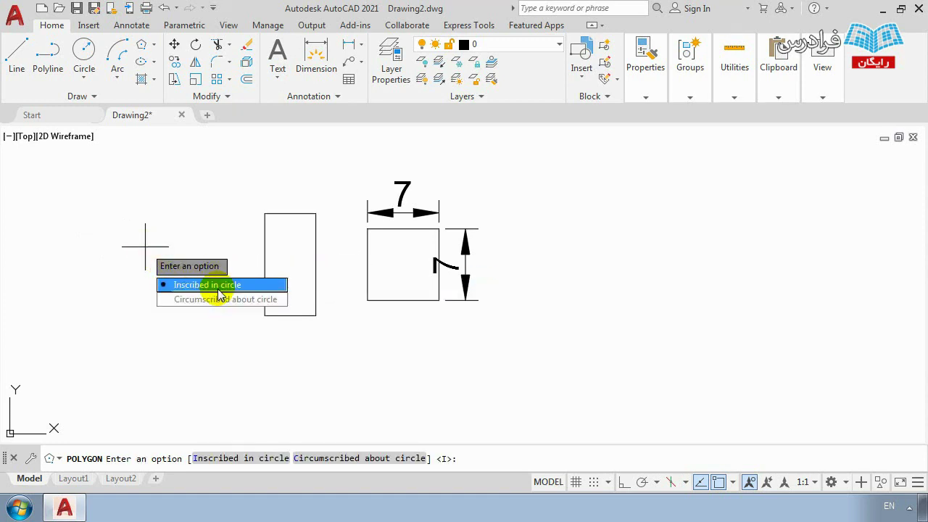
left_click(217, 289)
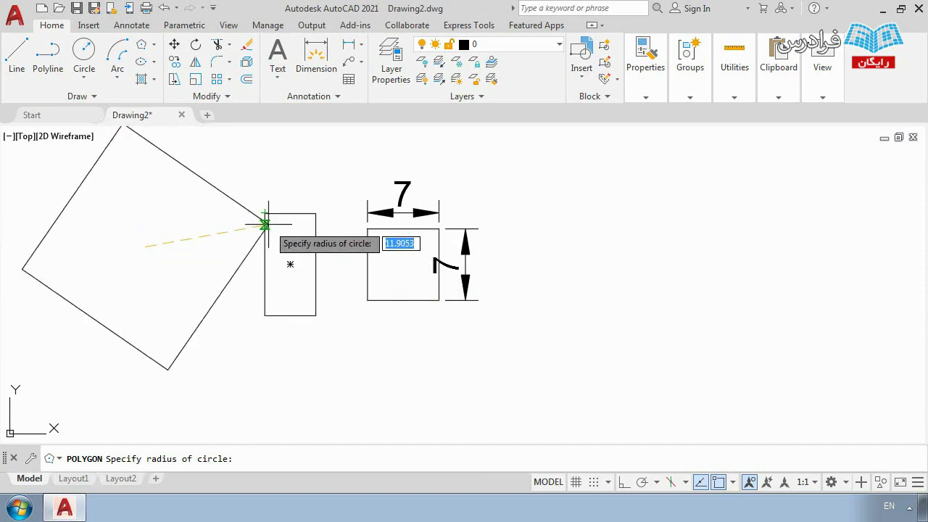
key("Escape")
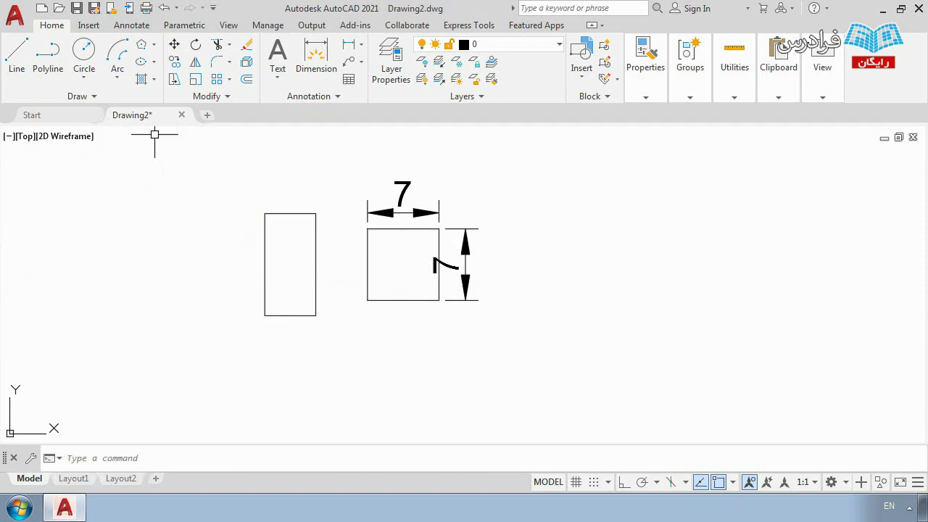
left_click(152, 46)
left_click(169, 106)
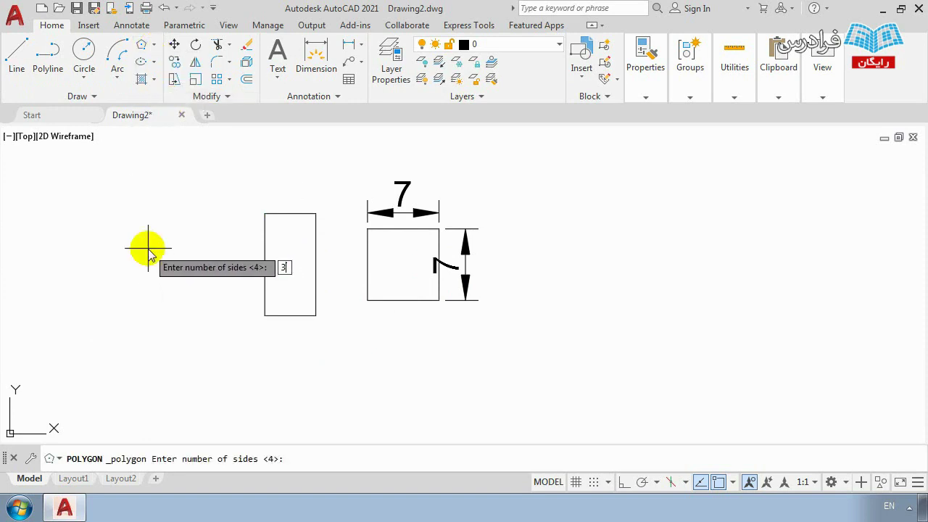
key("Return")
left_click(164, 266)
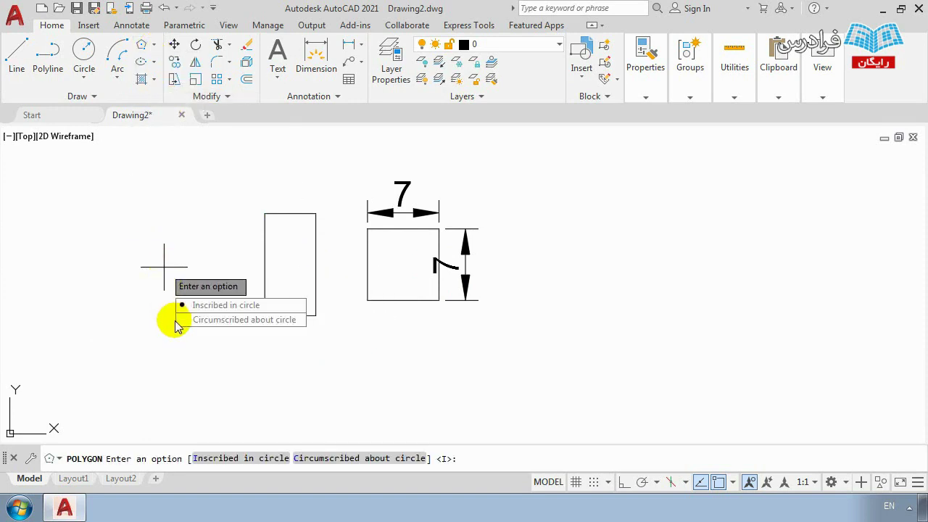
left_click(178, 306)
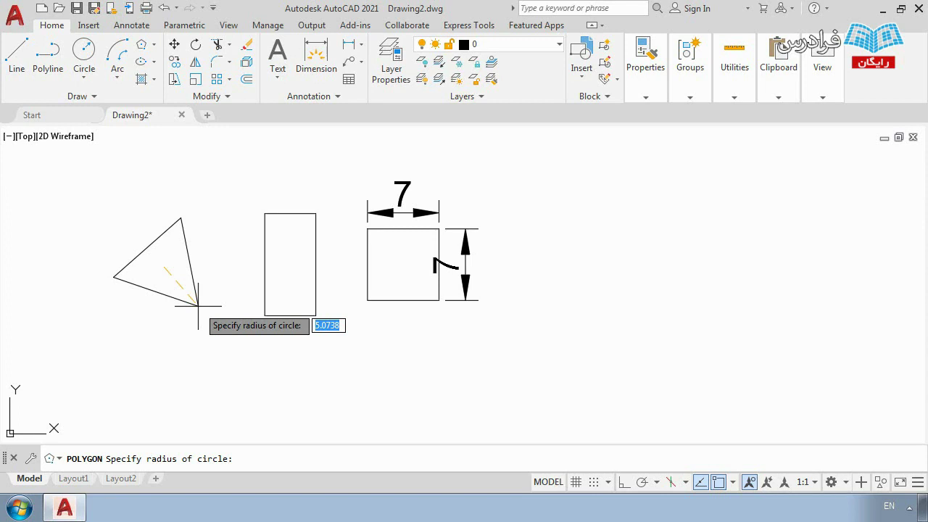
key("Escape")
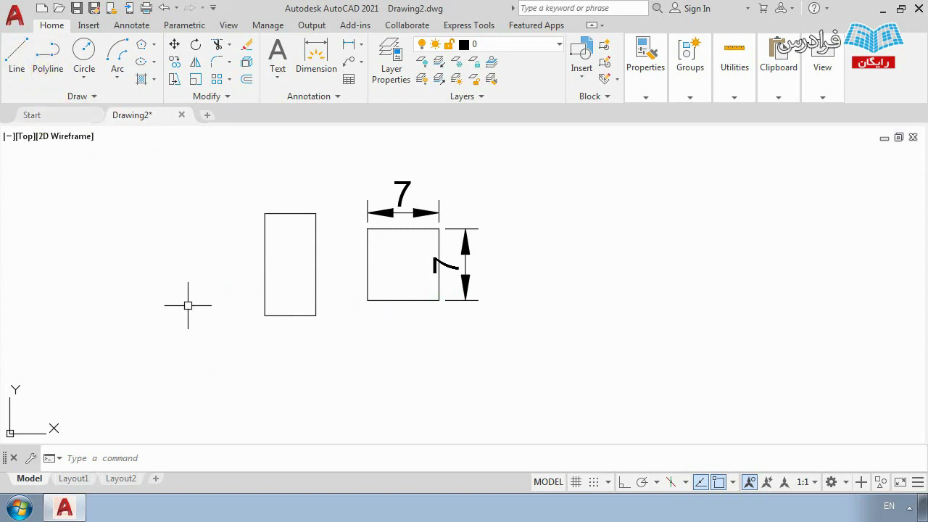
Step: Draw an eight-sided polygon inscribed in a circle of radius about 6, left of the 5 by 10 rectangle
left_click(153, 43)
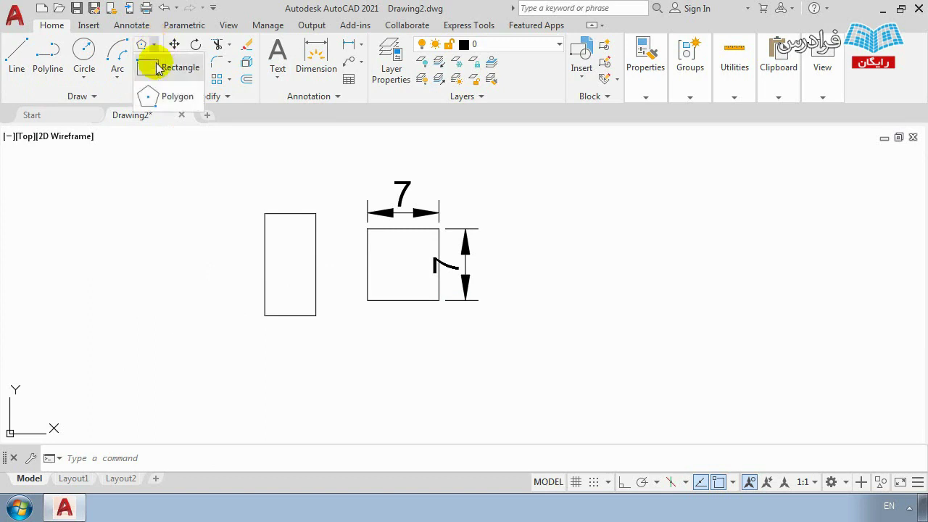
left_click(174, 96)
scroll(234, 275, "down", 1)
scroll(259, 275, "up", 1)
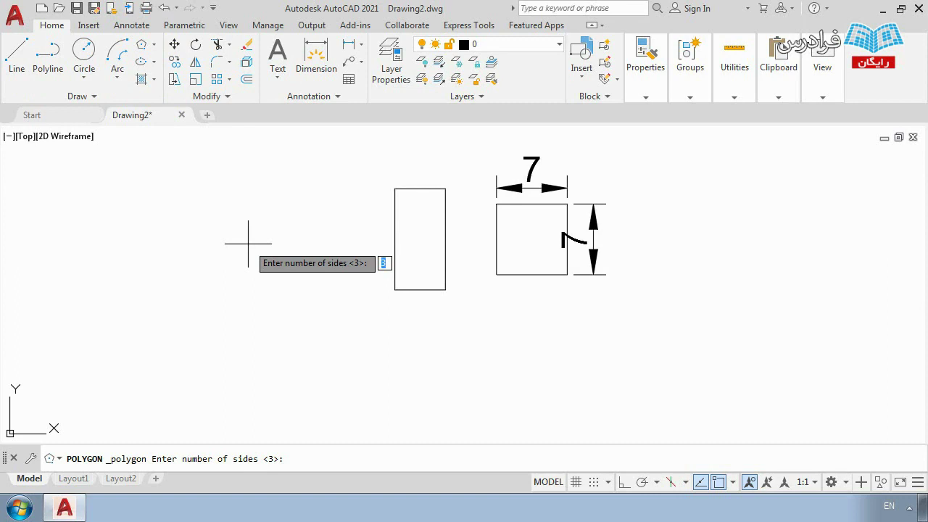
type("6")
key("Return")
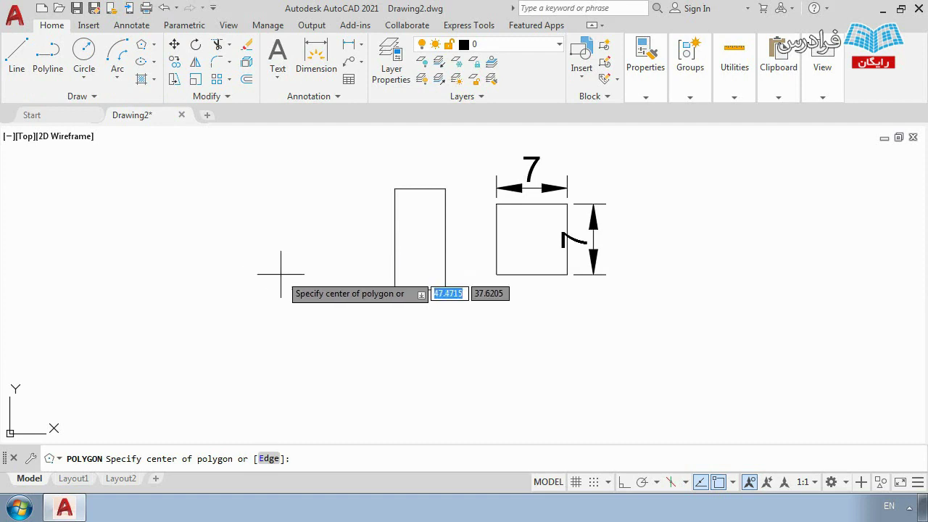
left_click(271, 250)
left_click(243, 290)
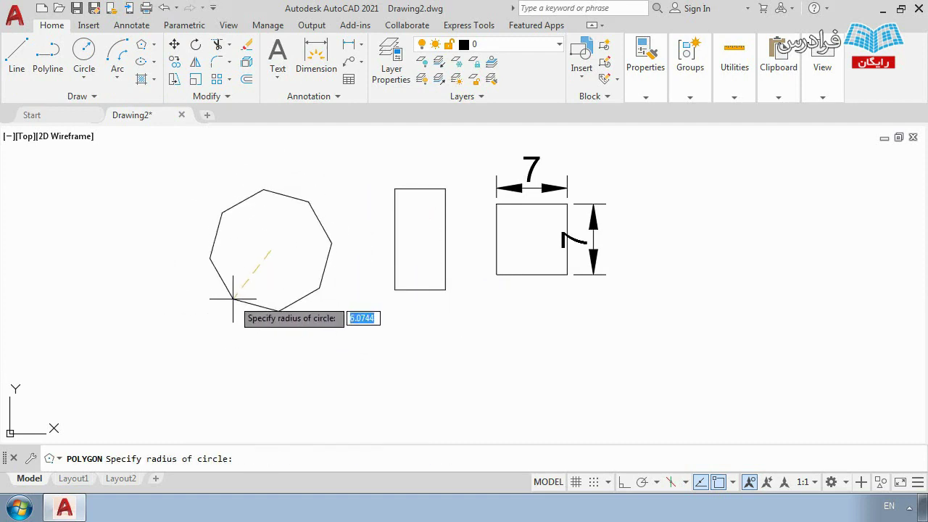
left_click(297, 305)
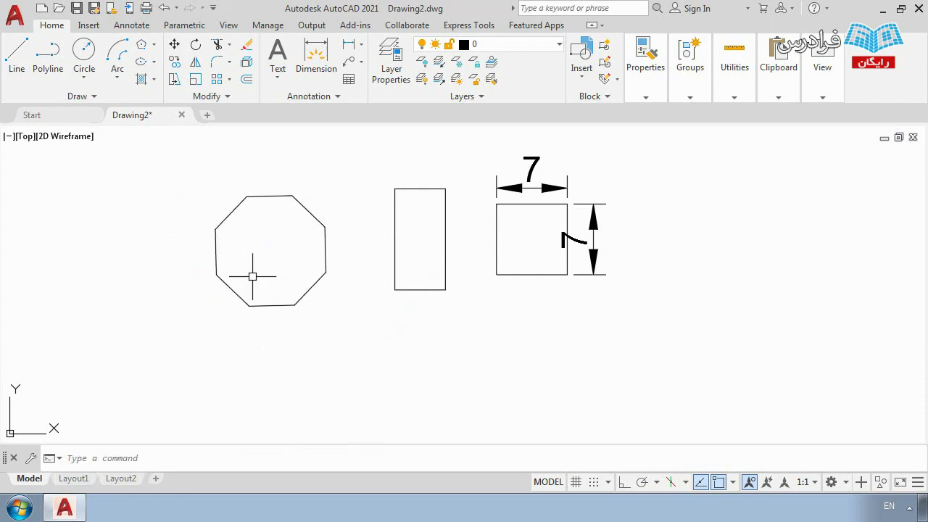
Step: Draw a six-sided polygon inscribed in a circle of radius 5, to the left of the octagon
scroll(284, 226, "up", 2)
scroll(287, 223, "down", 2)
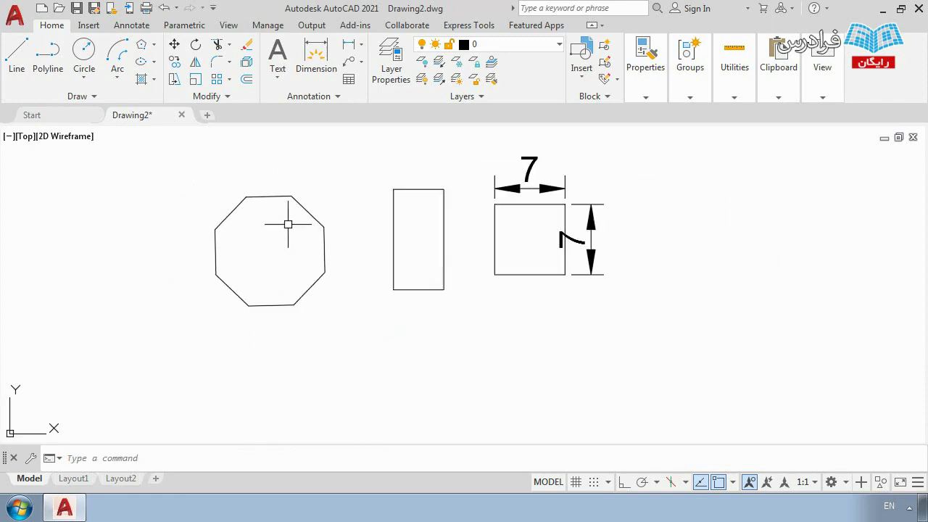
middle_click_drag(284, 216, 272, 253)
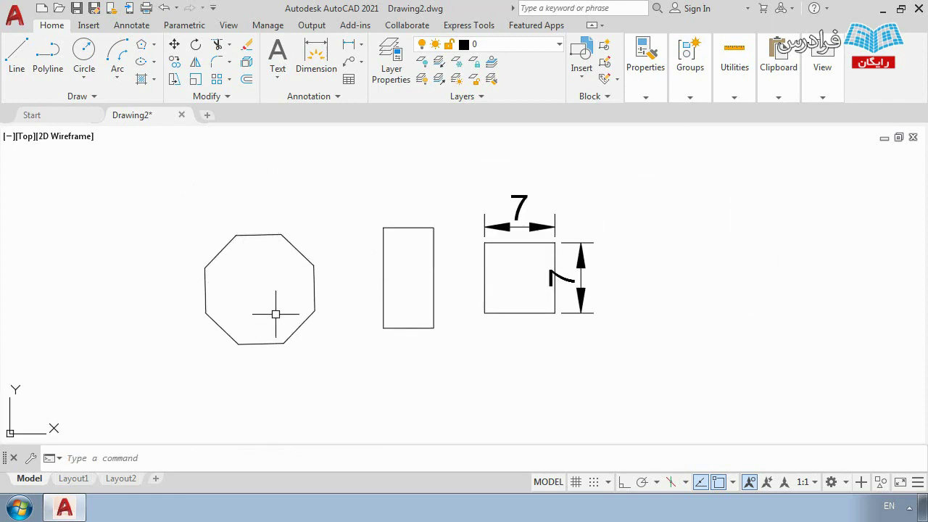
left_click(155, 47)
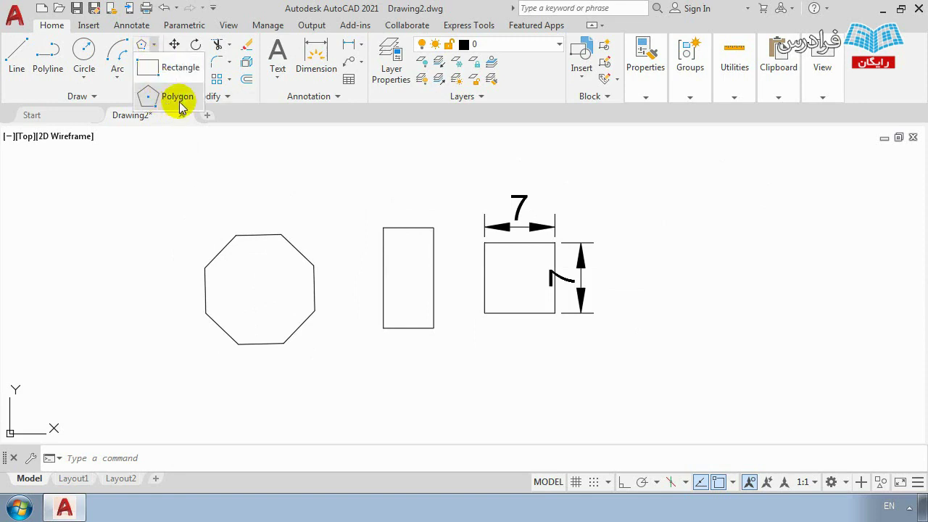
left_click(178, 96)
scroll(334, 247, "down", 2)
scroll(253, 259, "up", 2)
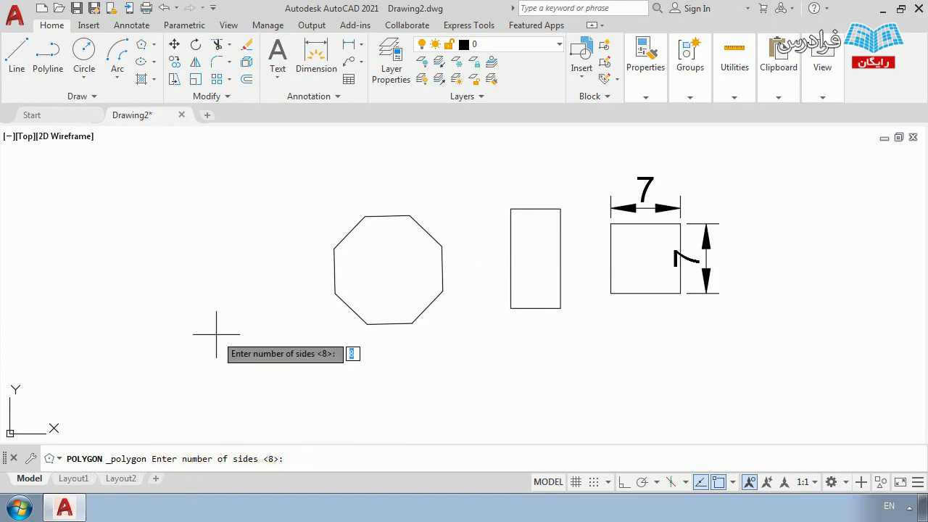
type("6")
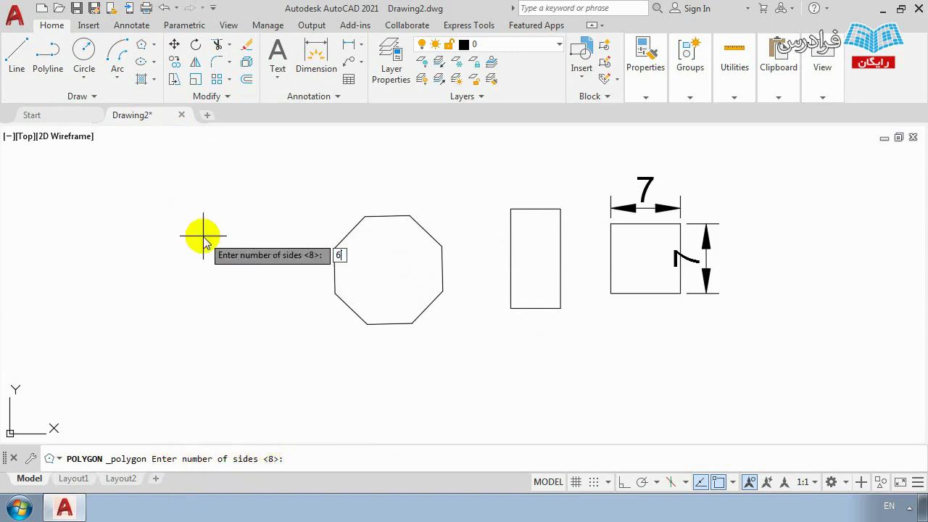
left_click(204, 236)
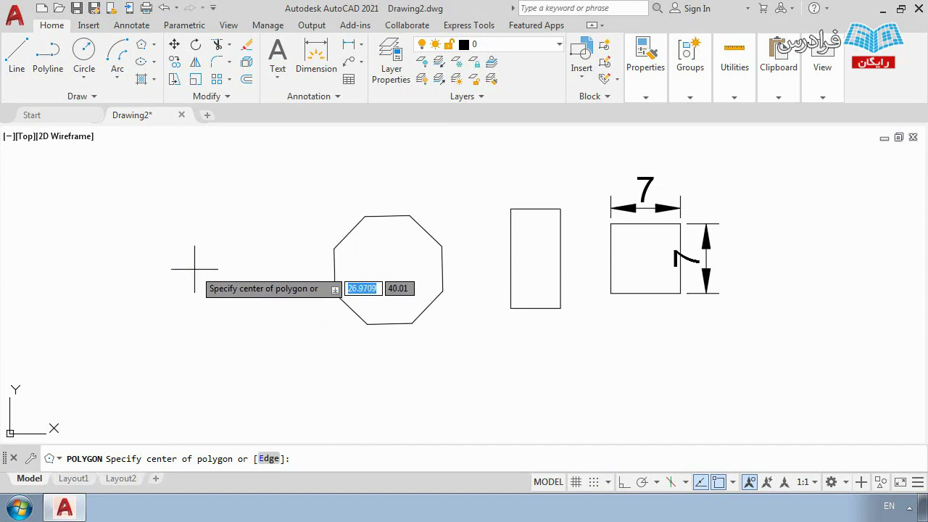
left_click(186, 256)
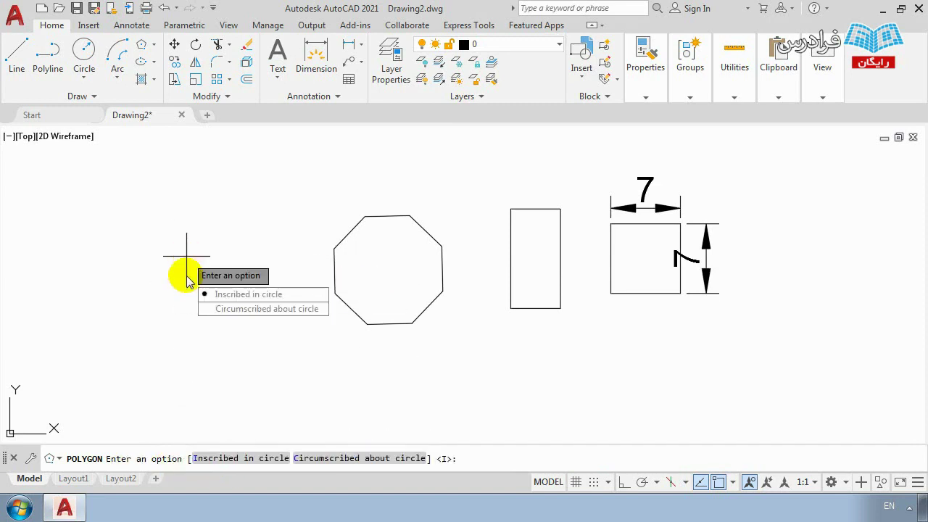
left_click(230, 295)
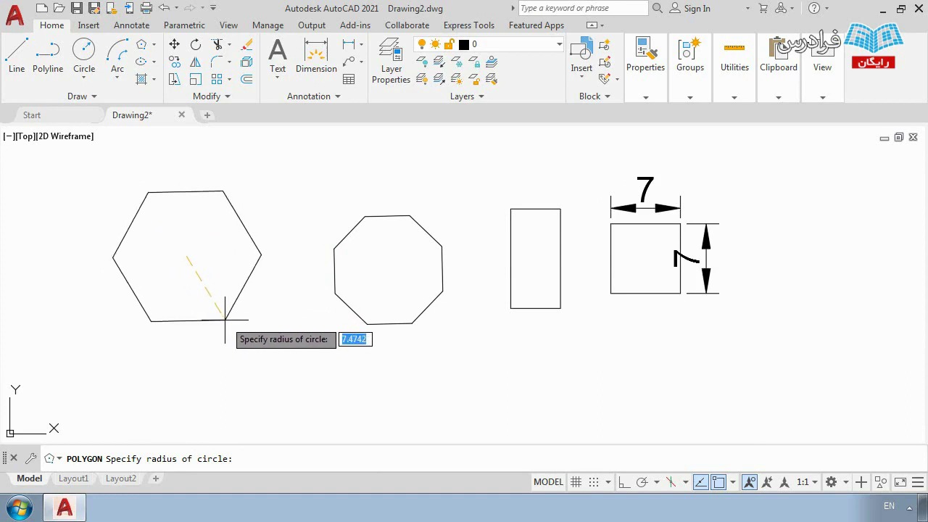
type("7")
key("Return")
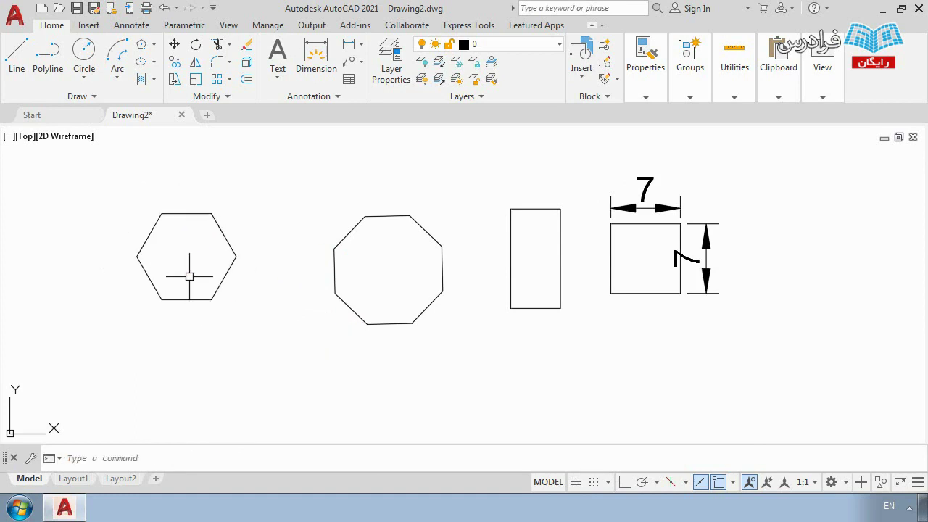
Step: Draw a circle of radius 5 centred on the middle of the hexagon
scroll(189, 269, "up", 2)
type("c")
key("Return")
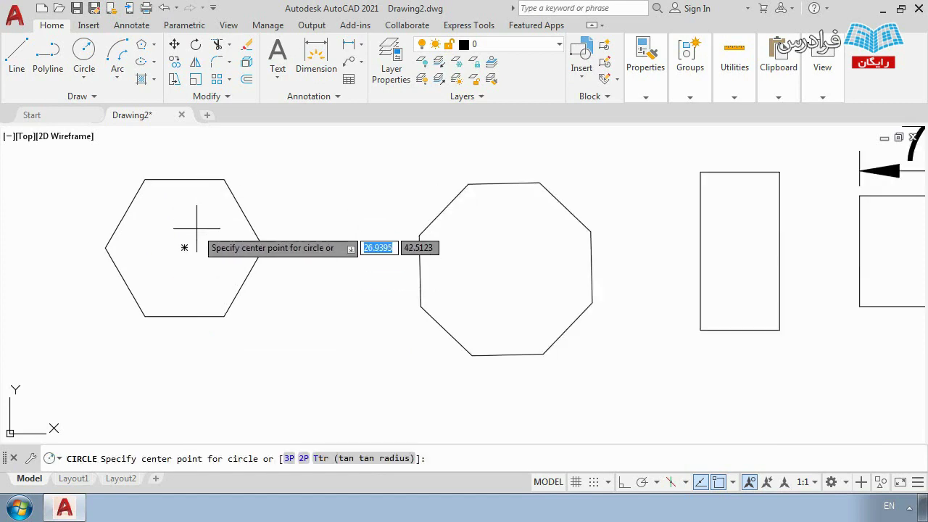
left_click(184, 247)
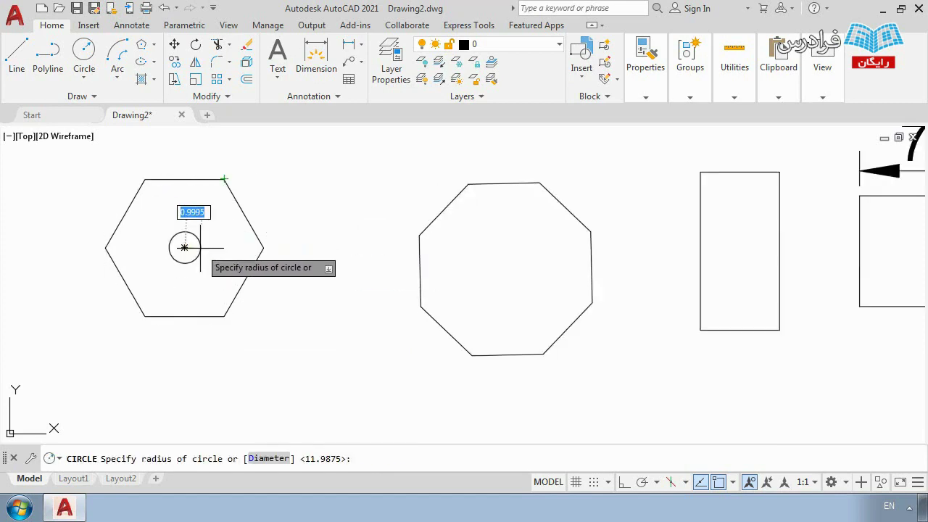
type("5")
key("Return")
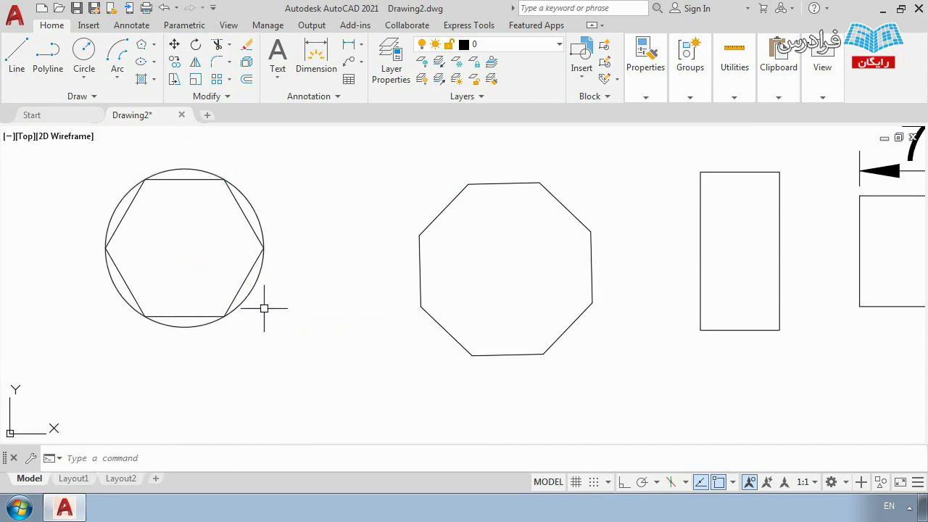
Step: Highlight the hexagon and its surrounding circle in turn to compare how they fit together
middle_click_drag(171, 247, 238, 263)
left_click(258, 195)
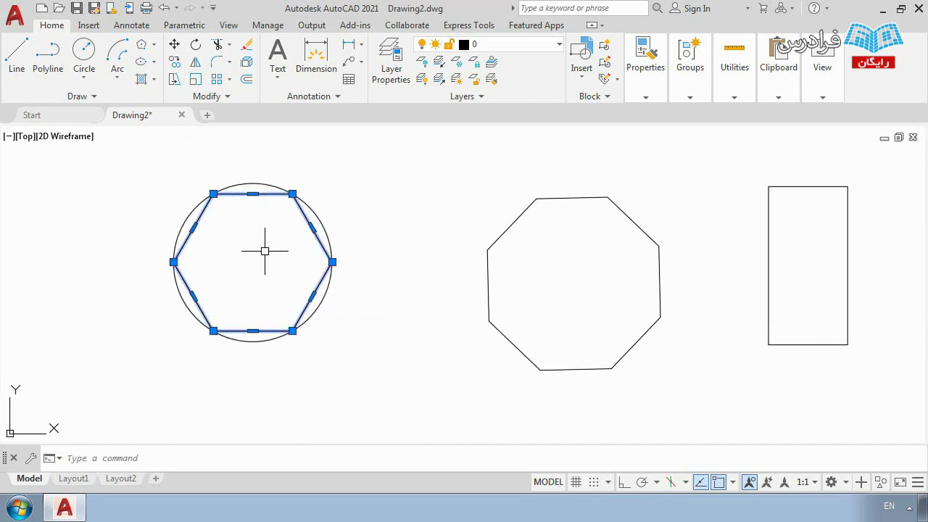
key("Escape")
left_click(252, 183)
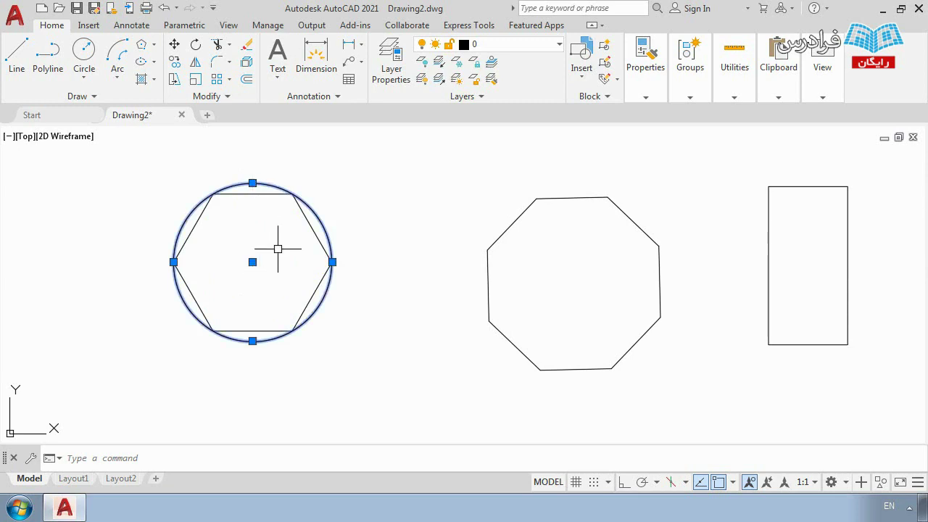
scroll(259, 251, "down", 4)
scroll(306, 276, "up", 4)
scroll(305, 276, "down", 2)
key("Escape")
Step: Draw a six-sided polygon circumscribed about a circle of radius 5, beside the hexagon that has the circle around it
middle_click_drag(305, 276, 372, 265)
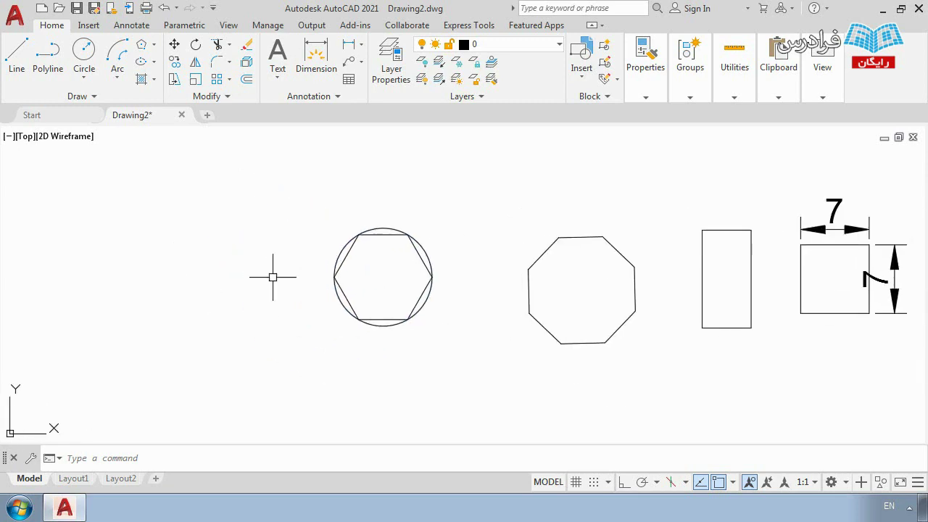
left_click(141, 45)
type("5")
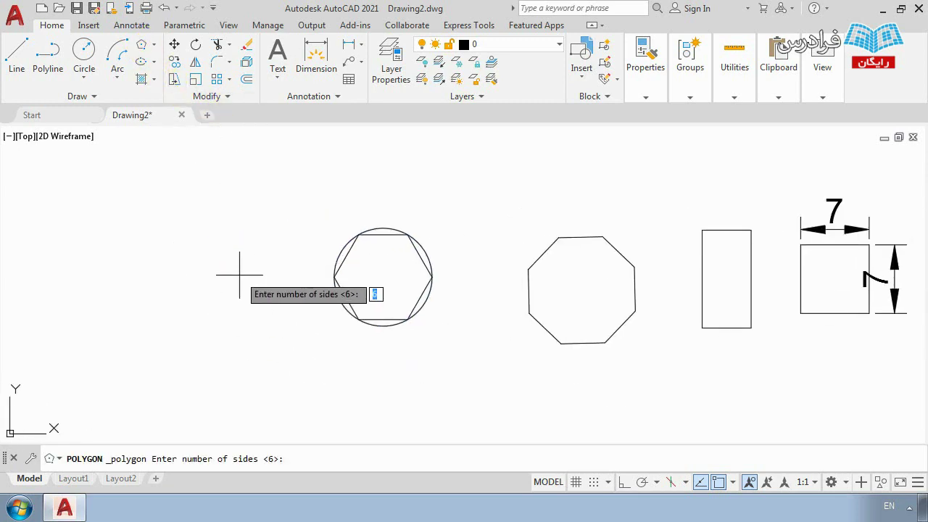
key("Return")
left_click(235, 274)
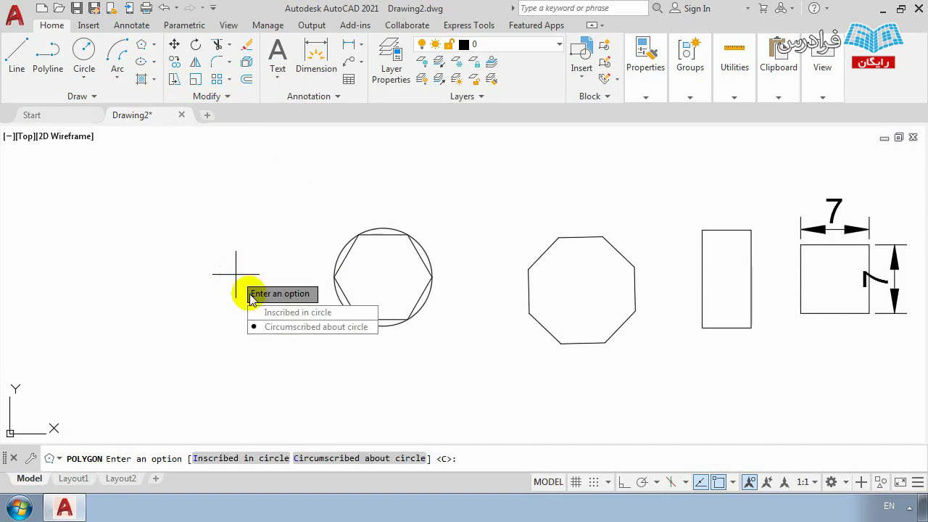
left_click(269, 326)
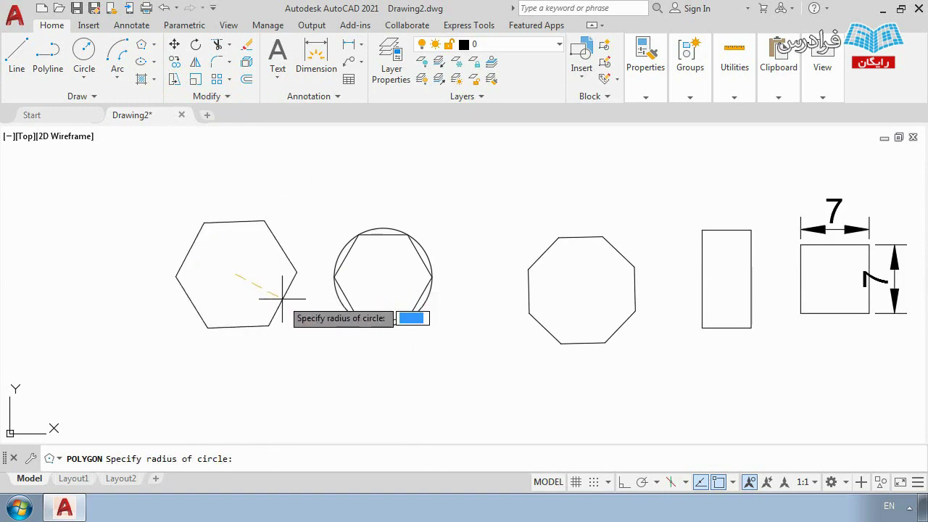
type("5")
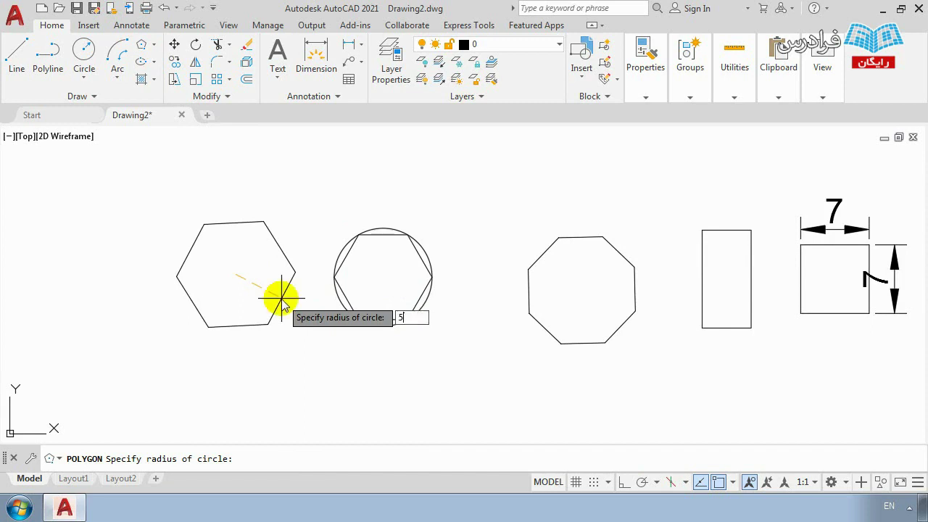
key("Return")
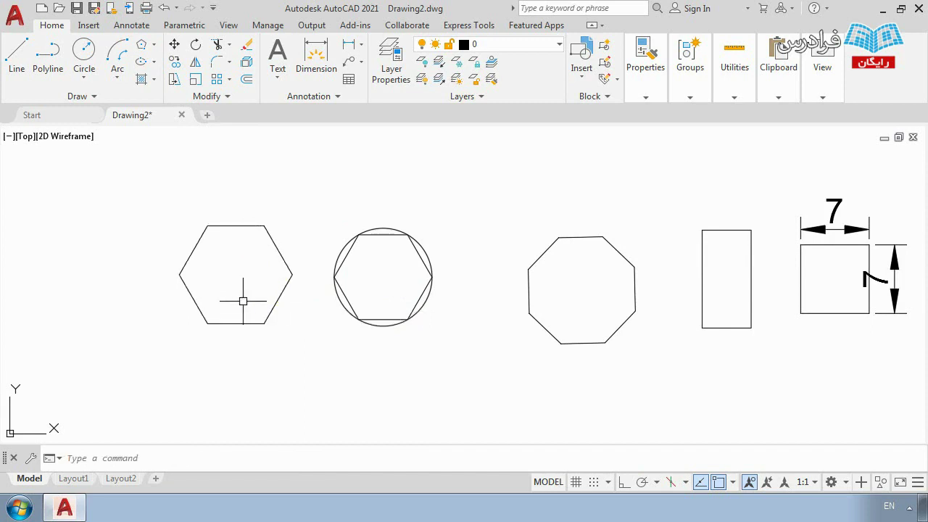
Step: Draw a circle of radius 5 from the centre of the new hexagon and compare it with the other hexagon's circle
type("c")
key("Return")
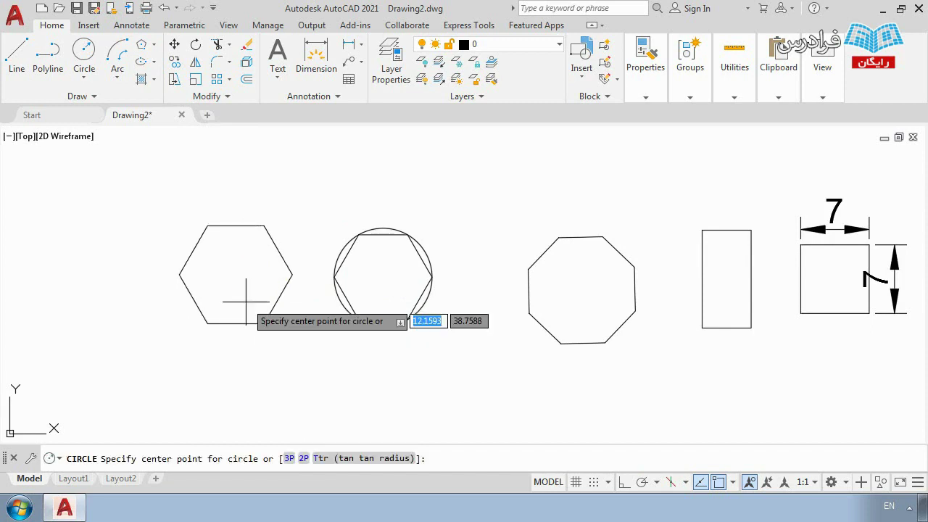
left_click(236, 274)
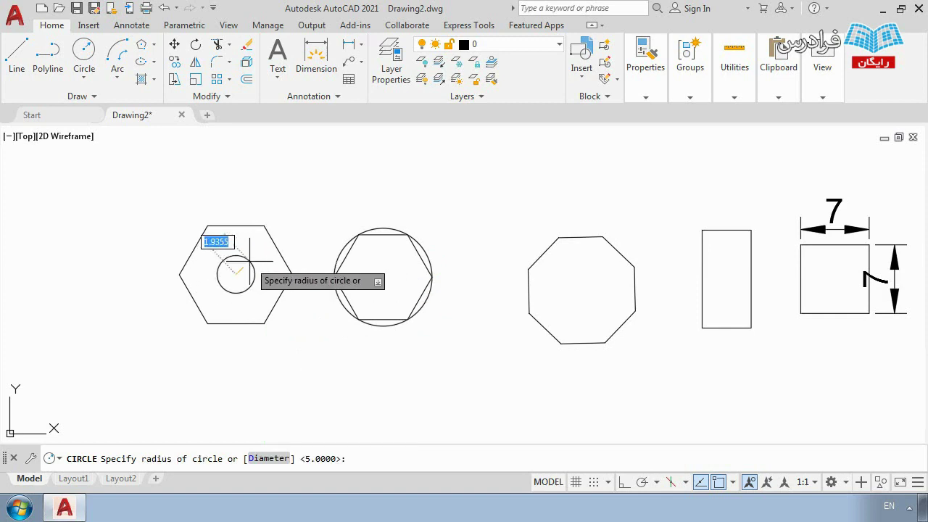
type("5")
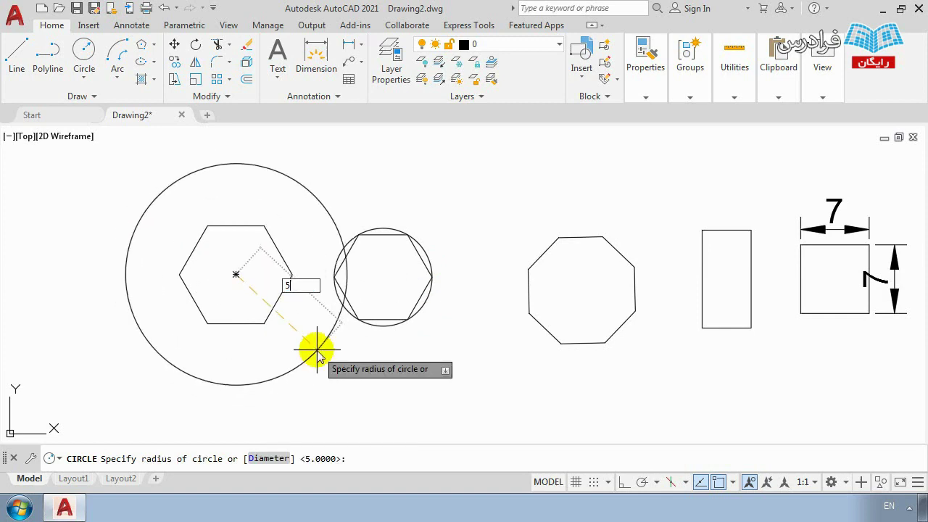
key("Return")
scroll(224, 308, "up", 2)
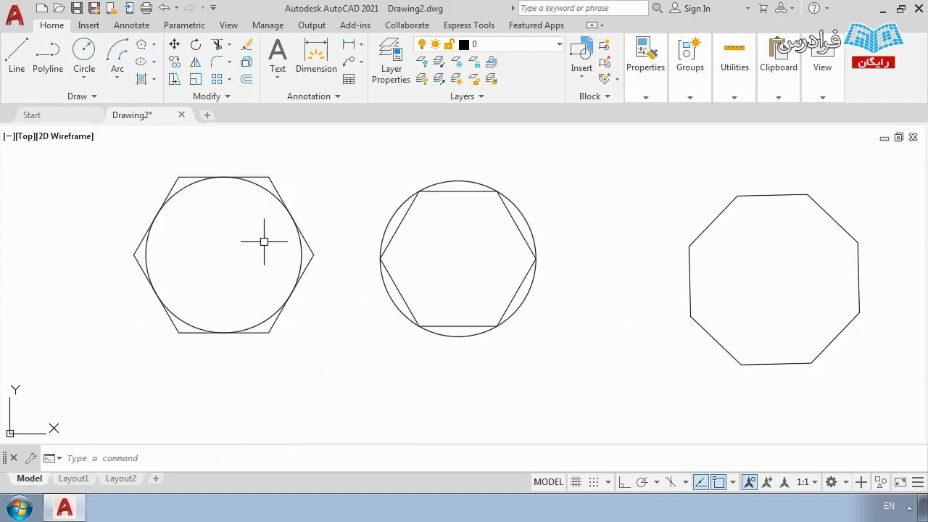
left_click(263, 190)
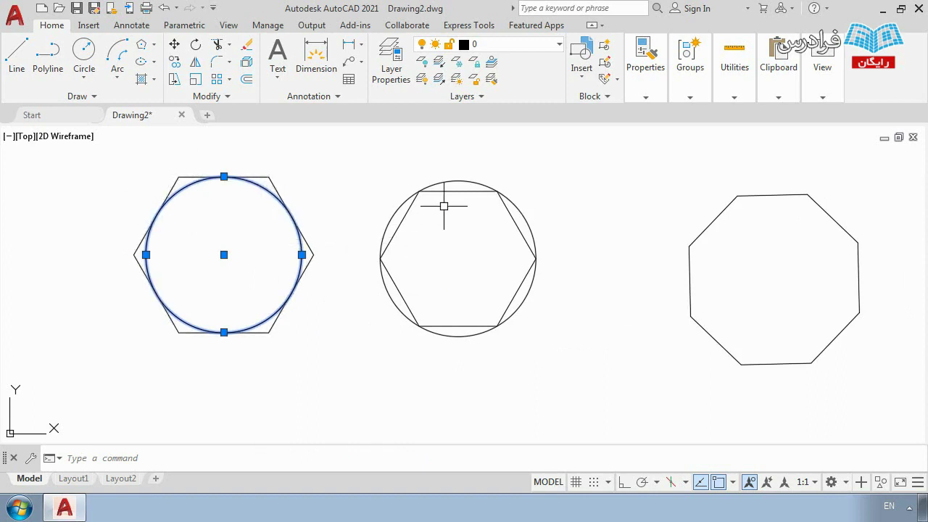
key("Escape")
left_click(452, 180)
key("Escape")
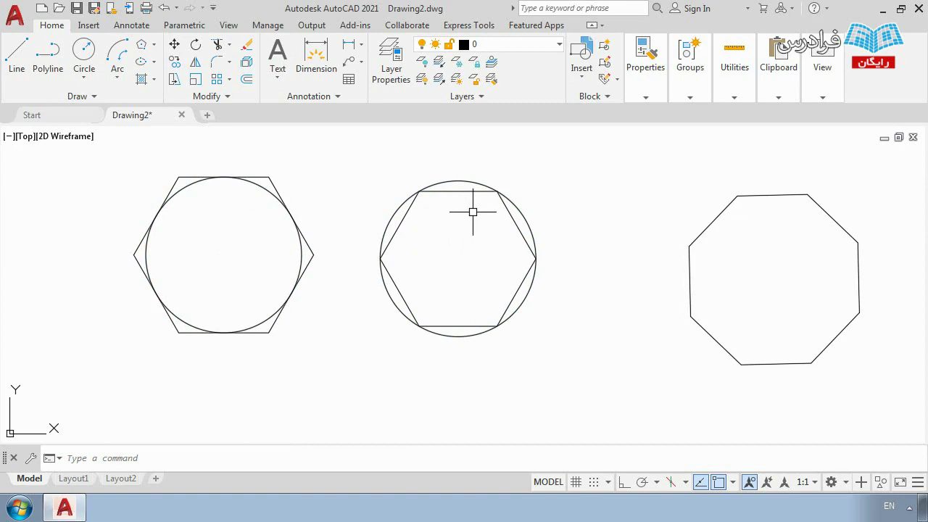
left_click(143, 45)
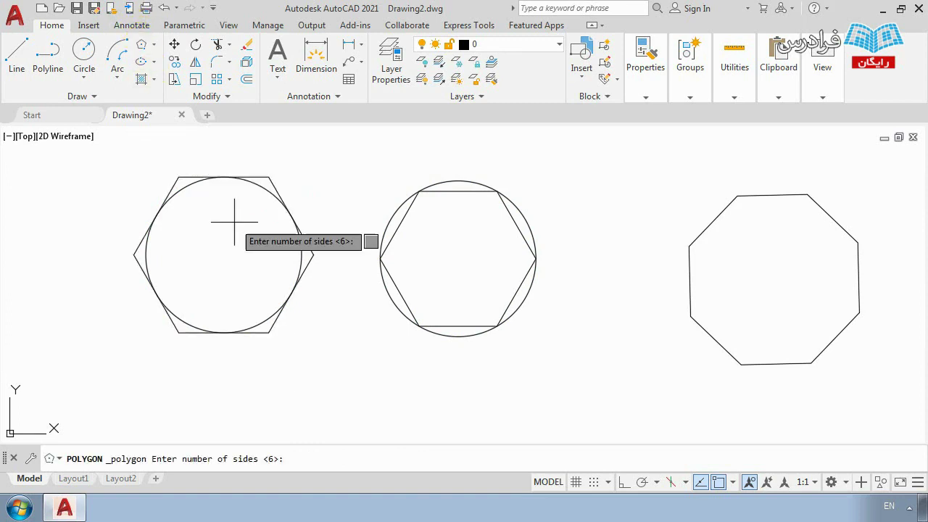
key("Return")
left_click(331, 353)
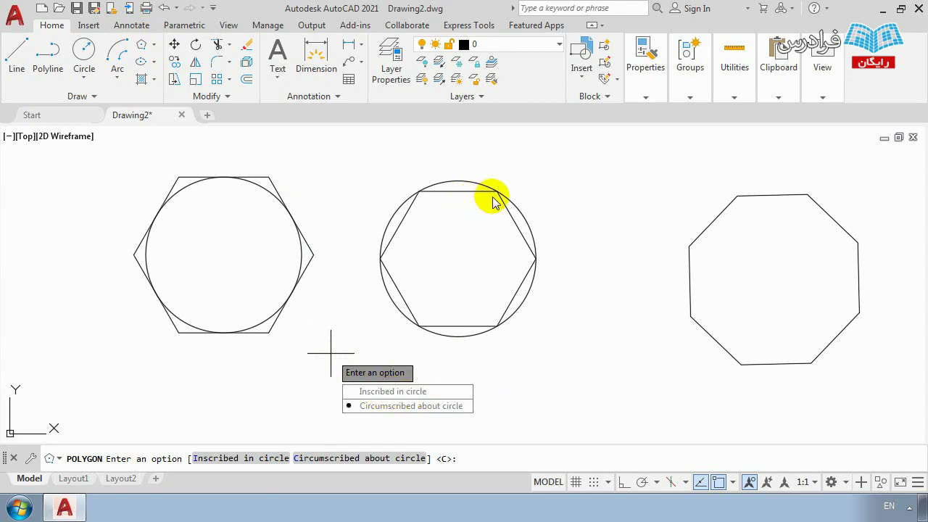
key("Escape")
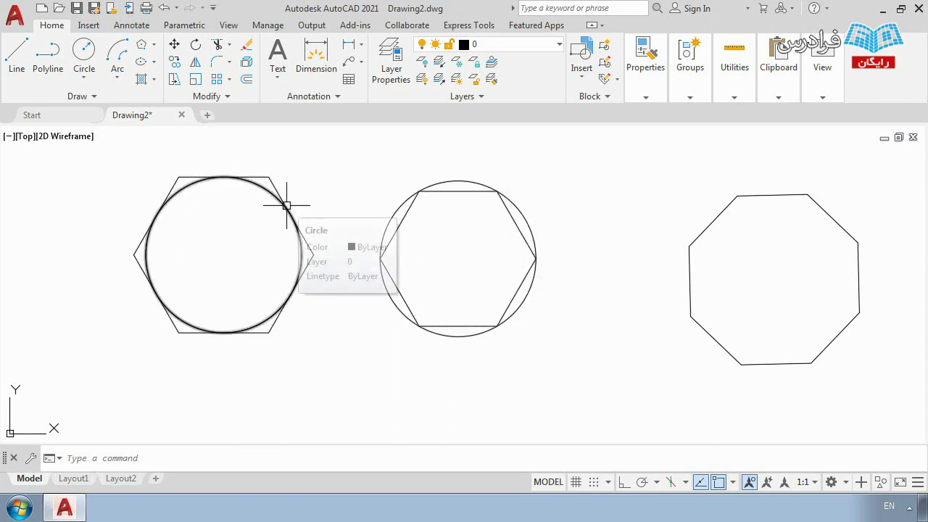
Step: Erase all the polygons, circles, rectangles and dimensions from the drawing
scroll(281, 284, "down", 2)
scroll(330, 264, "down", 2)
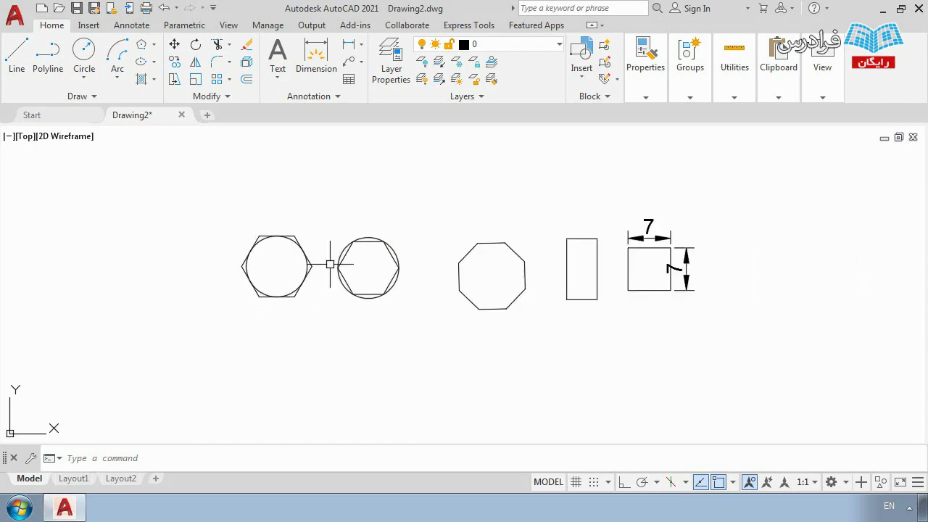
left_click(710, 343)
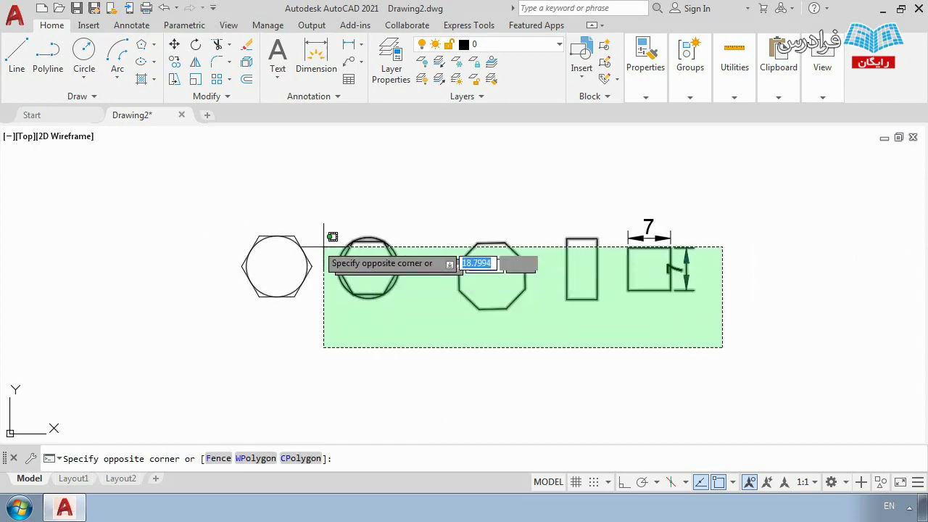
left_click(216, 185)
key("Delete")
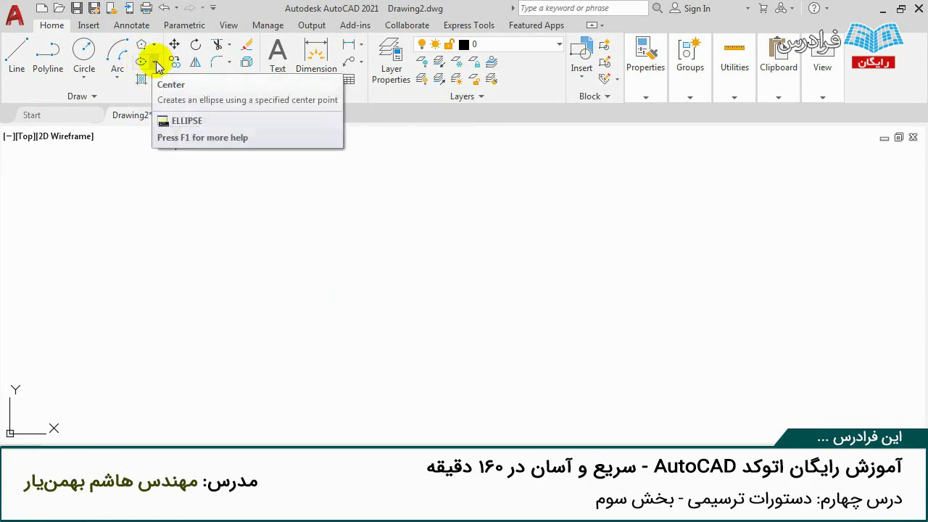
left_click(153, 63)
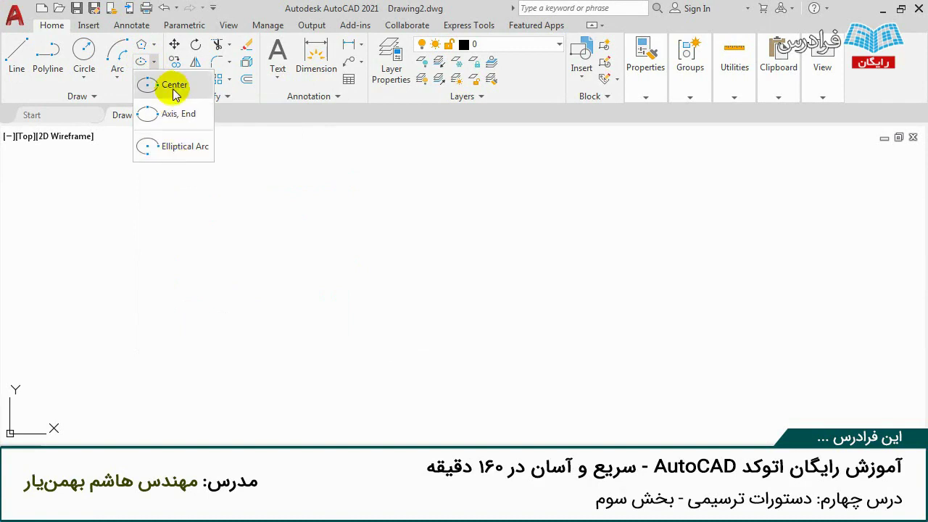
left_click(142, 63)
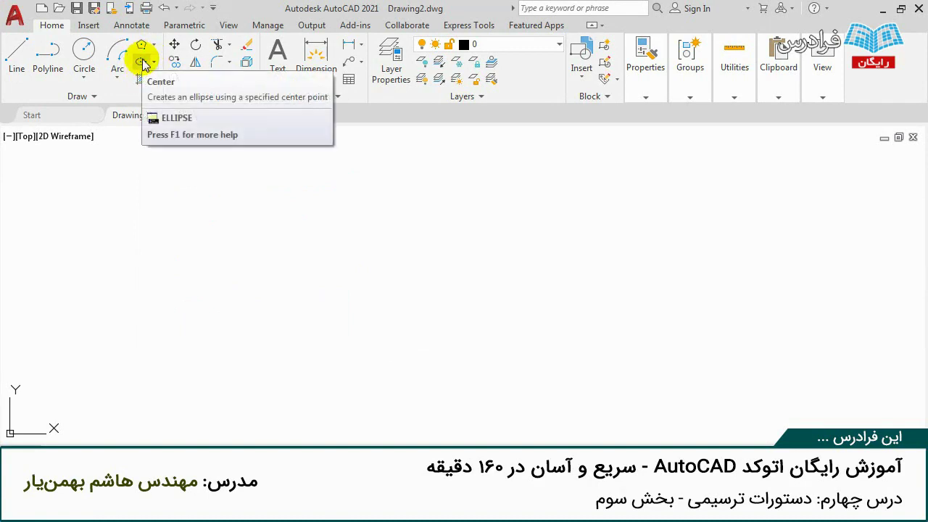
left_click(143, 64)
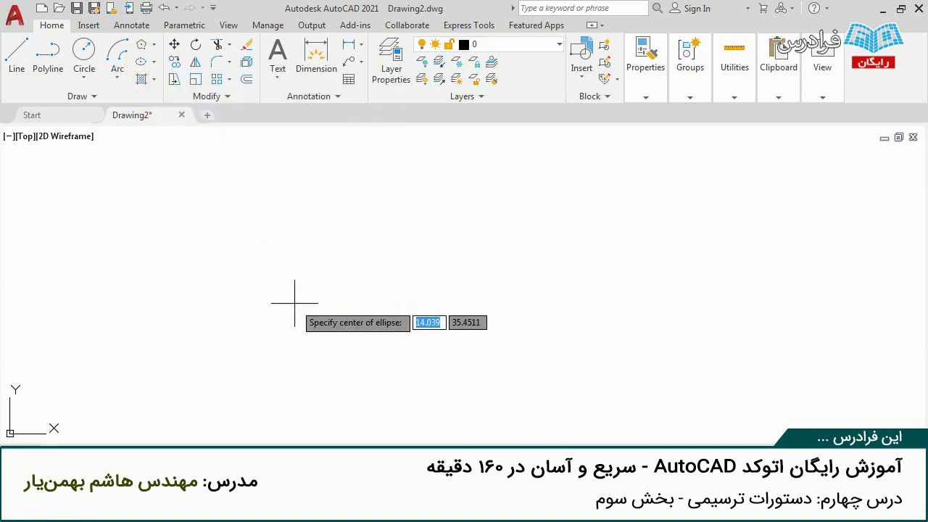
key("Escape")
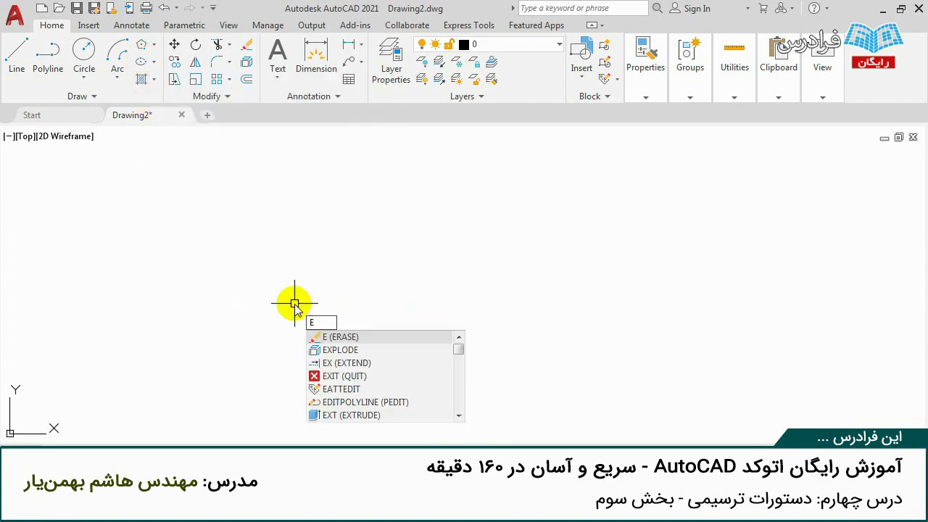
Step: Draw an ellipse from its axis endpoints with a horizontal axis of 25 and a distance of 20 to the other axis
type("EL")
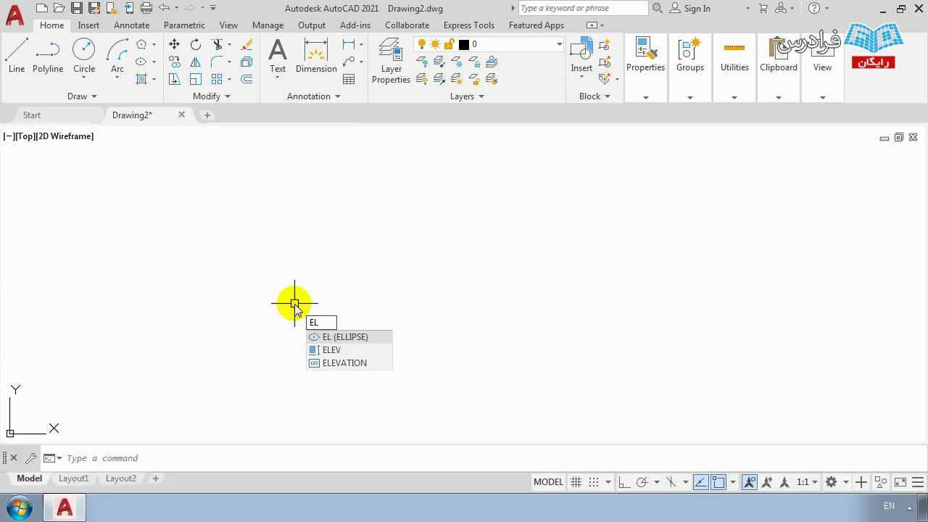
left_click(339, 337)
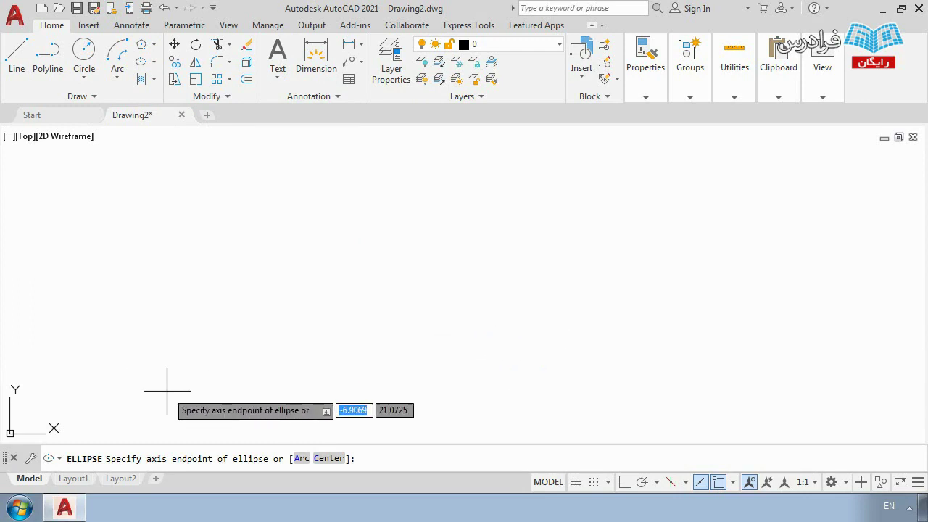
left_click(109, 444)
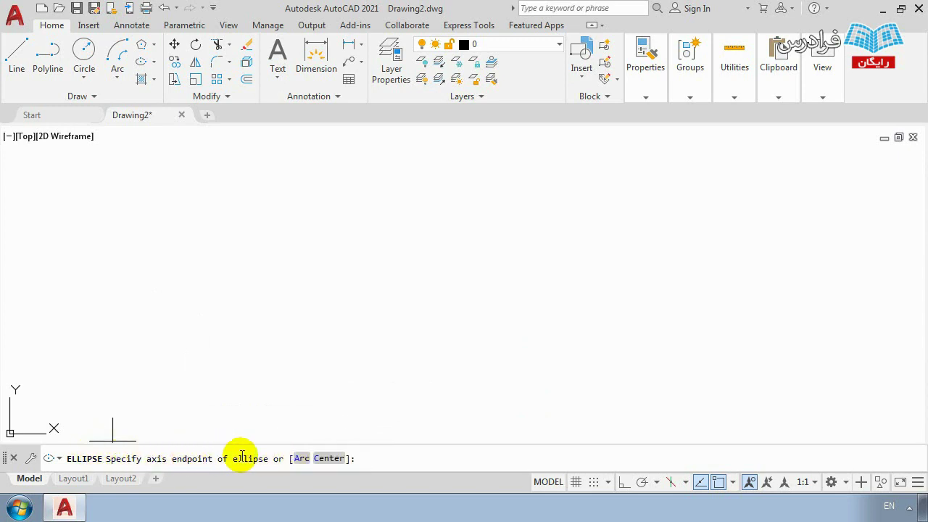
left_click(192, 316)
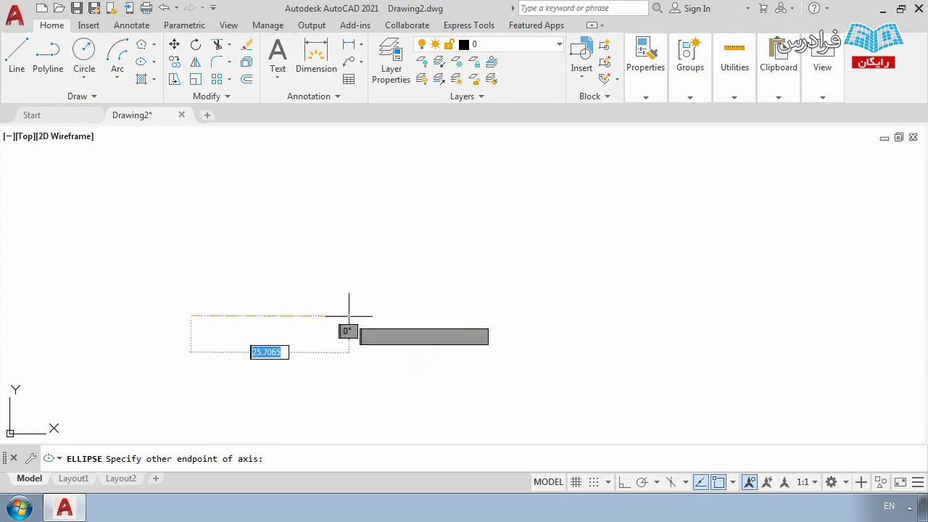
key("Return")
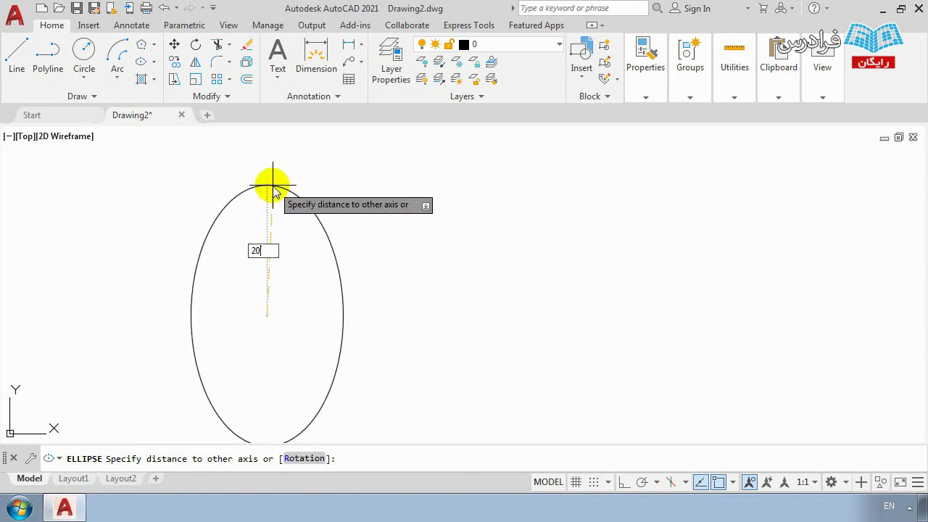
key("Return")
Step: Dimension the ellipse's full horizontal axis between its outermost points, placing the dimension line across the ellipse's centre
scroll(309, 283, "down", 2)
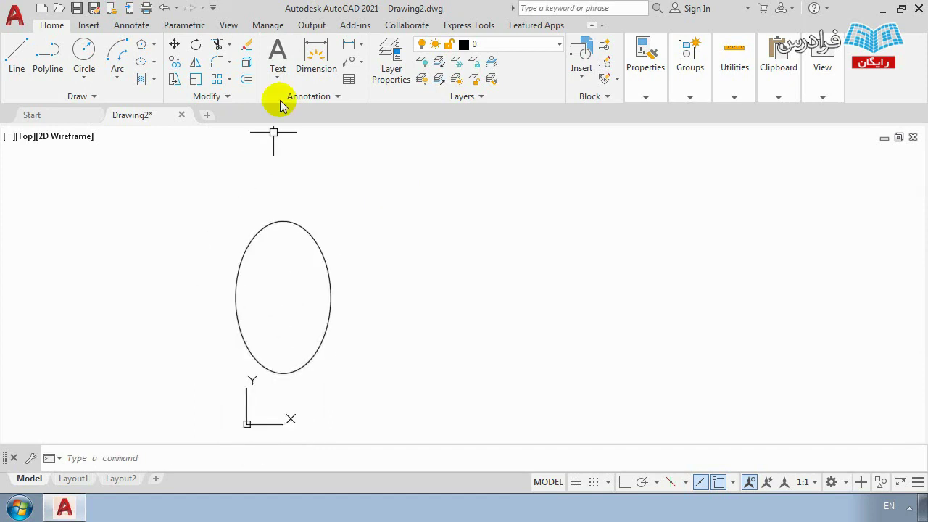
left_click(318, 49)
left_click(235, 296)
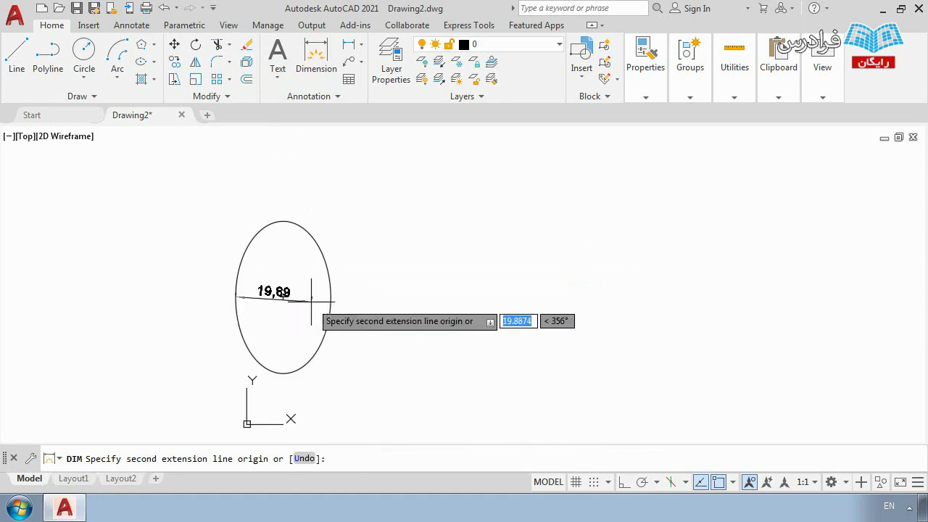
left_click(330, 297)
scroll(330, 303, "up", 5)
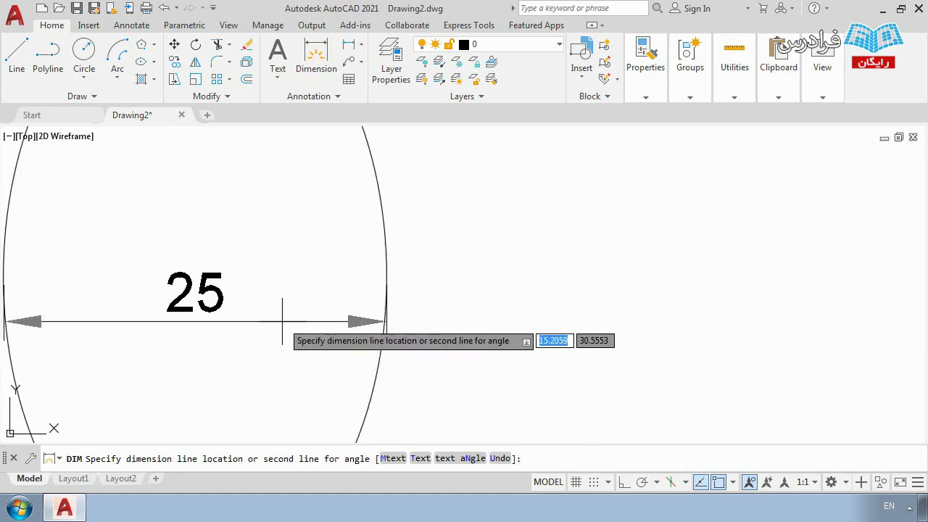
scroll(316, 298, "down", 3)
left_click(316, 297)
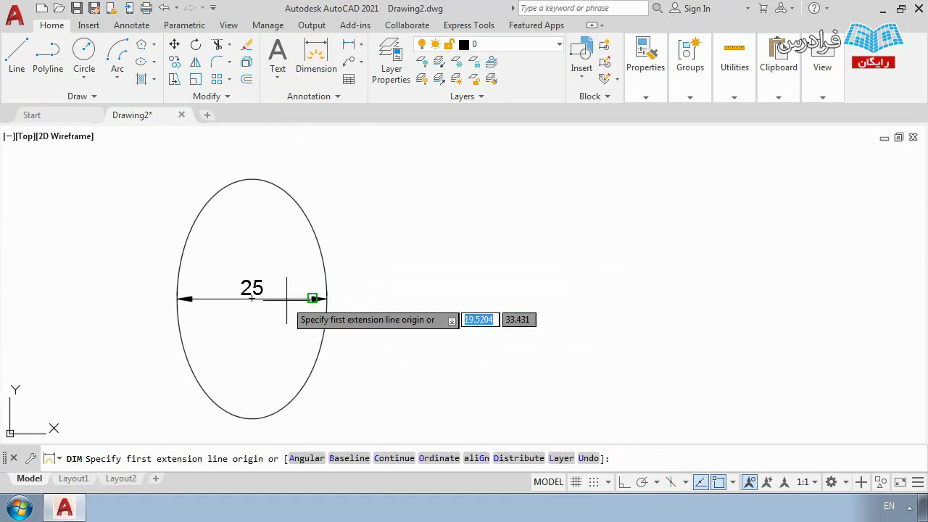
Step: Dimension the vertical half-axis from the ellipse's centre to its top quadrant, placing the dimension inside the ellipse
scroll(296, 290, "up", 5)
scroll(304, 318, "down", 8)
key("Return")
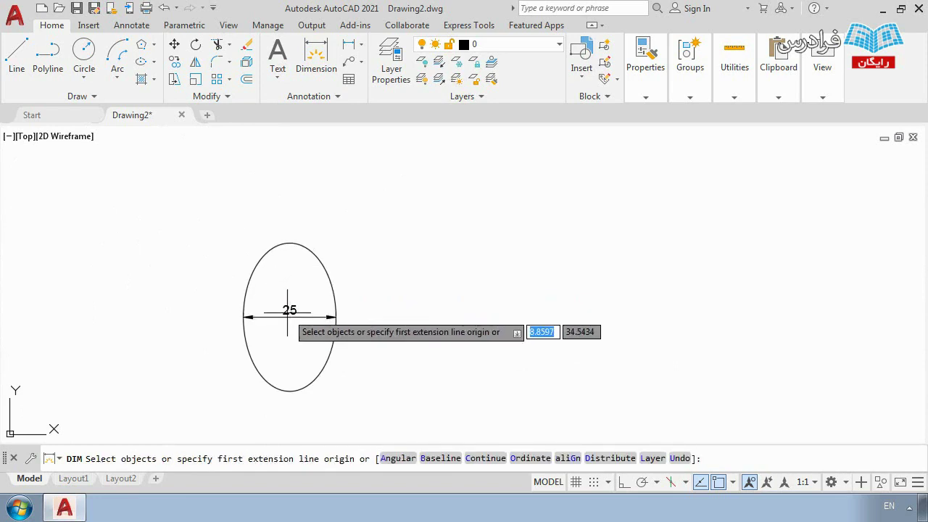
left_click(290, 316)
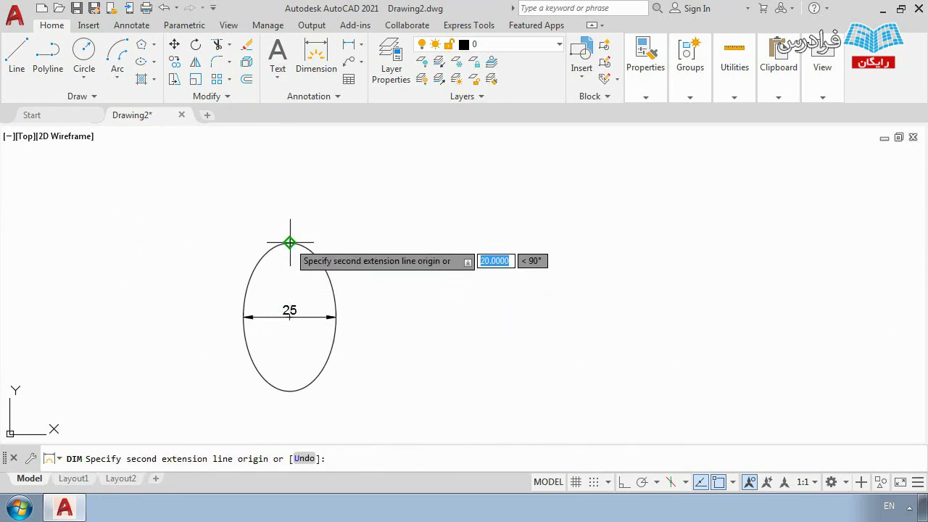
left_click(290, 242)
scroll(297, 258, "up", 3)
left_click(268, 277)
middle_click_drag(247, 350, 261, 279)
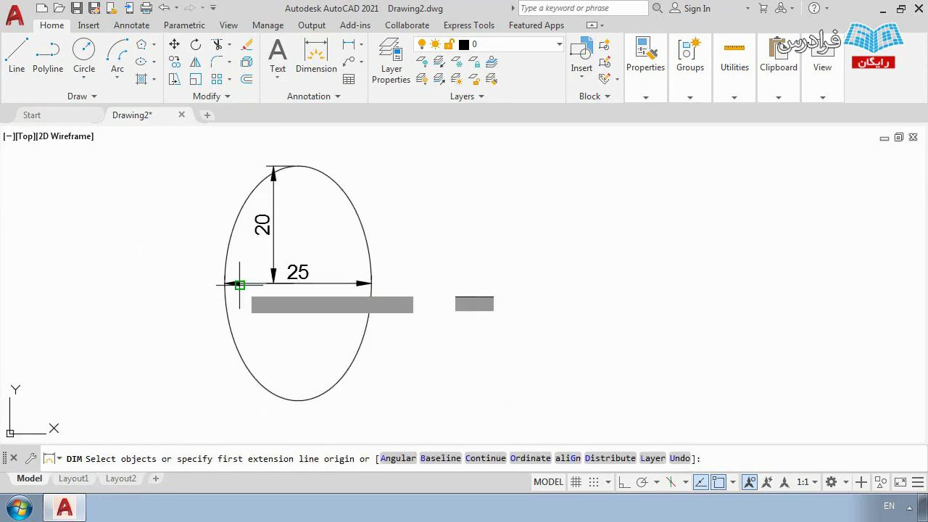
key("c")
key("Return")
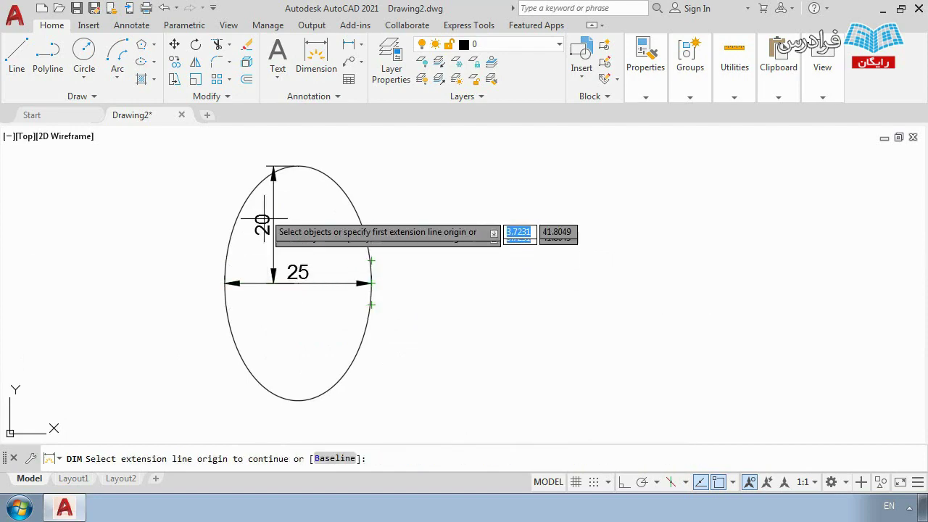
key("Return")
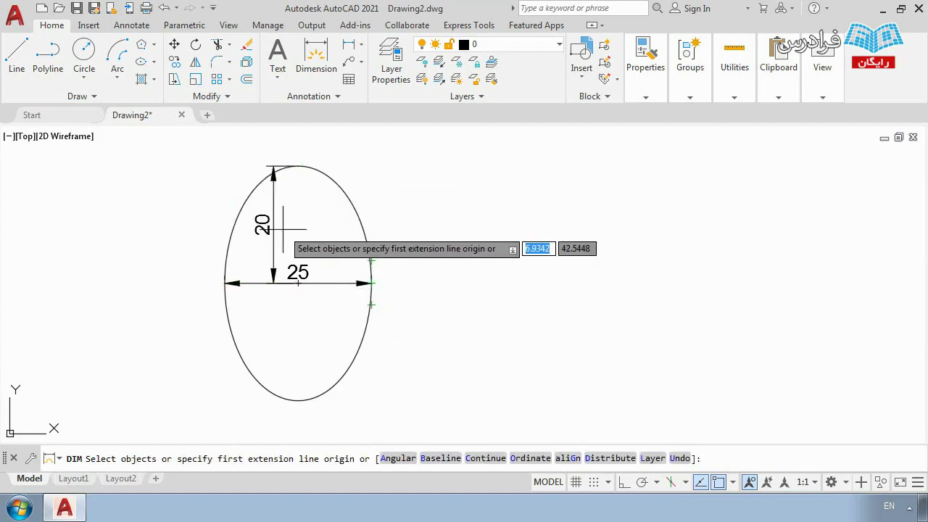
key("Escape")
scroll(326, 276, "down", 4)
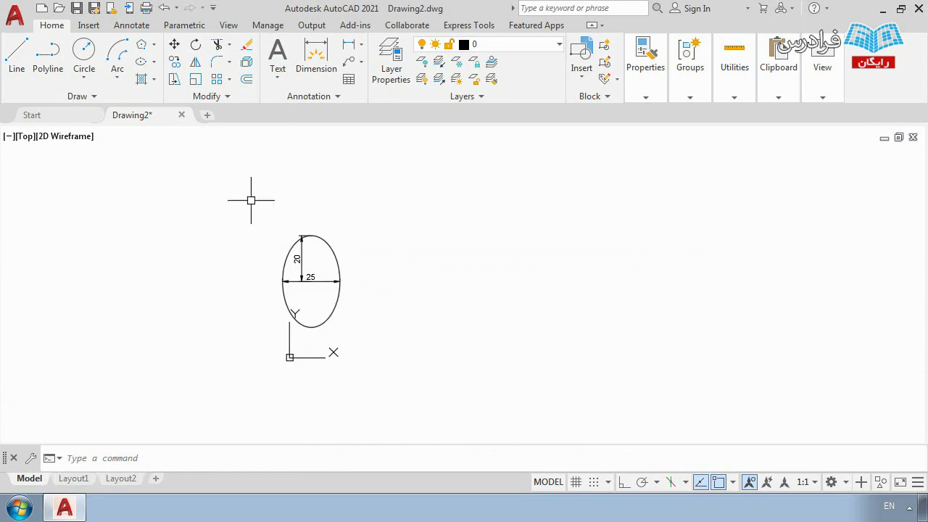
Step: Draw a larger, nearly circular ellipse from its axis endpoints beside the dimensioned one, with a horizontal first axis
left_click(154, 64)
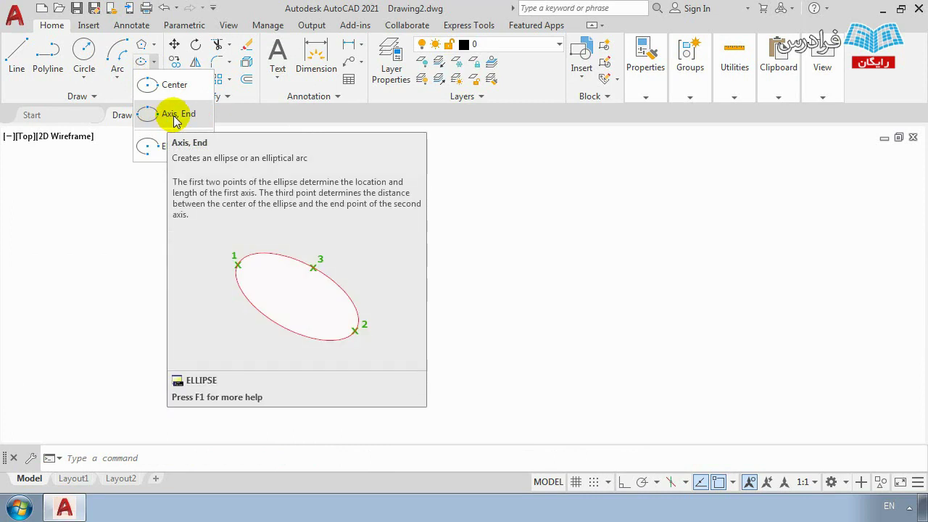
left_click(177, 116)
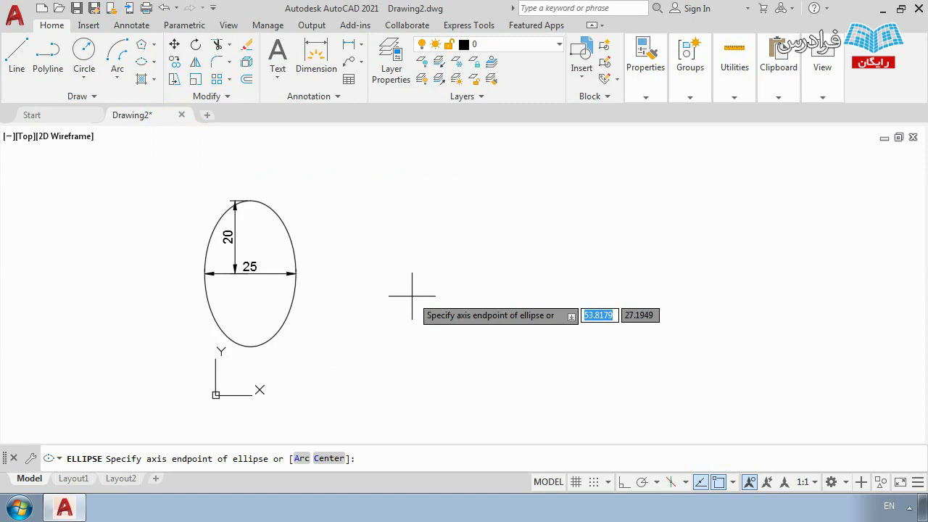
left_click(411, 296)
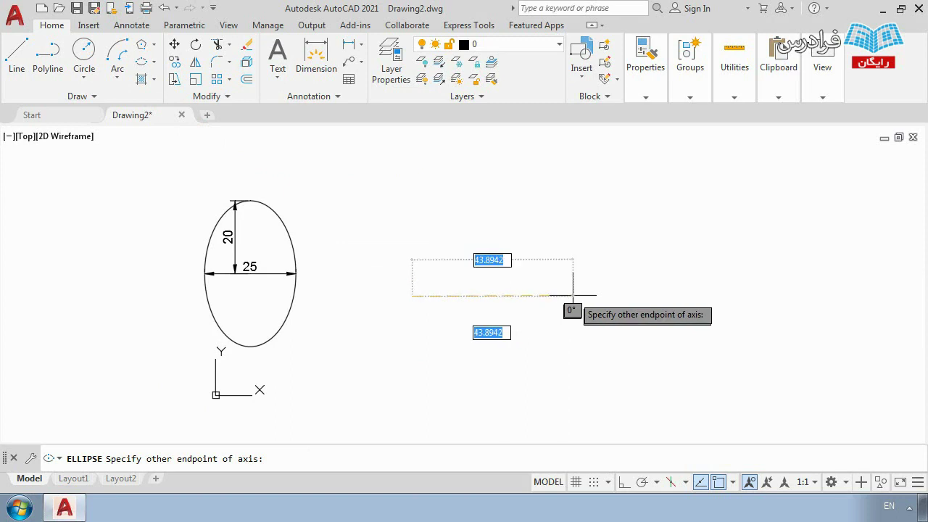
left_click(676, 295)
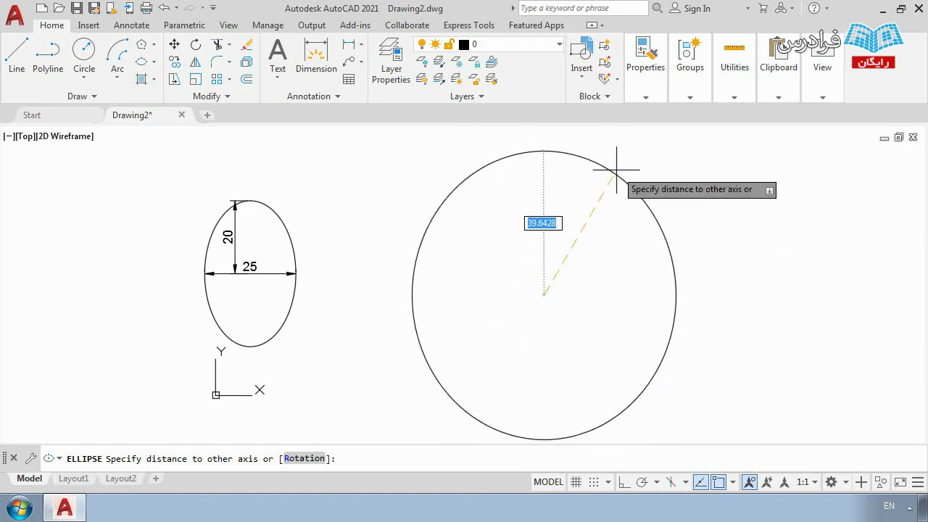
scroll(580, 196, "down", 2)
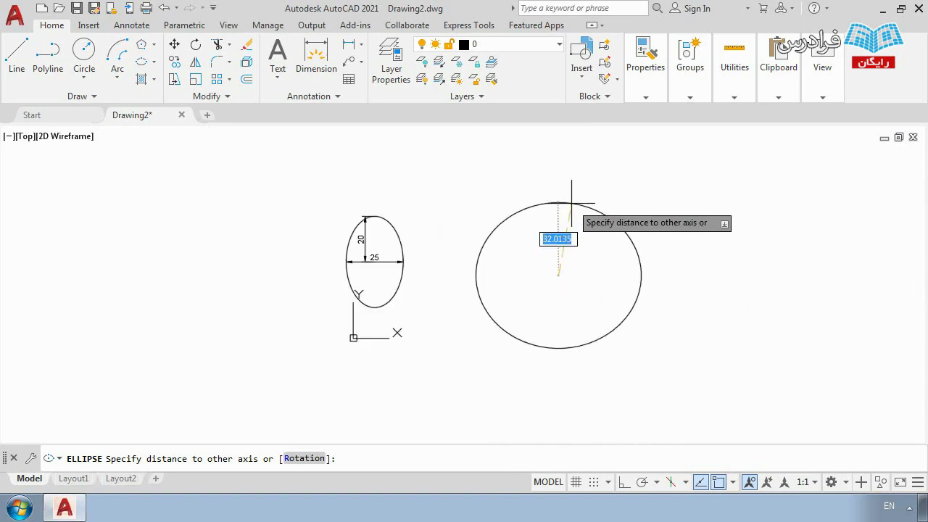
key("Return")
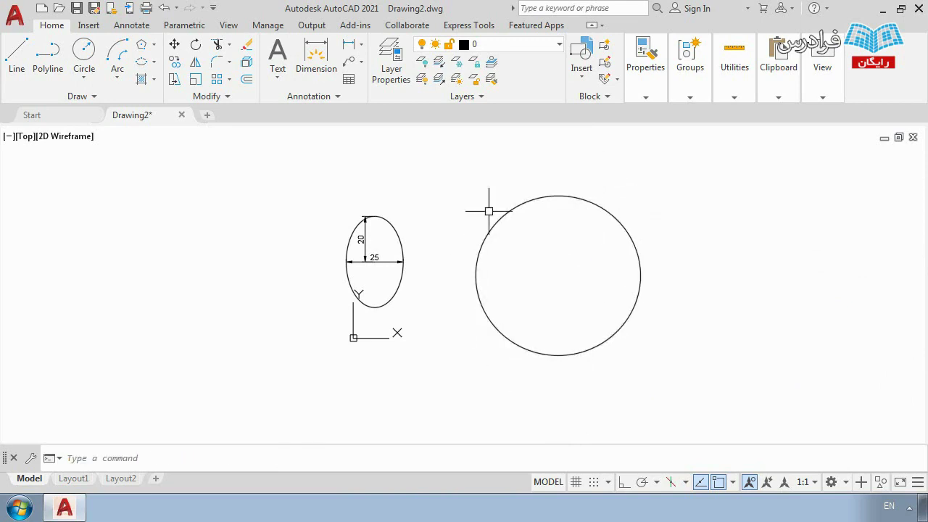
scroll(610, 255, "up", 4)
scroll(611, 255, "down", 4)
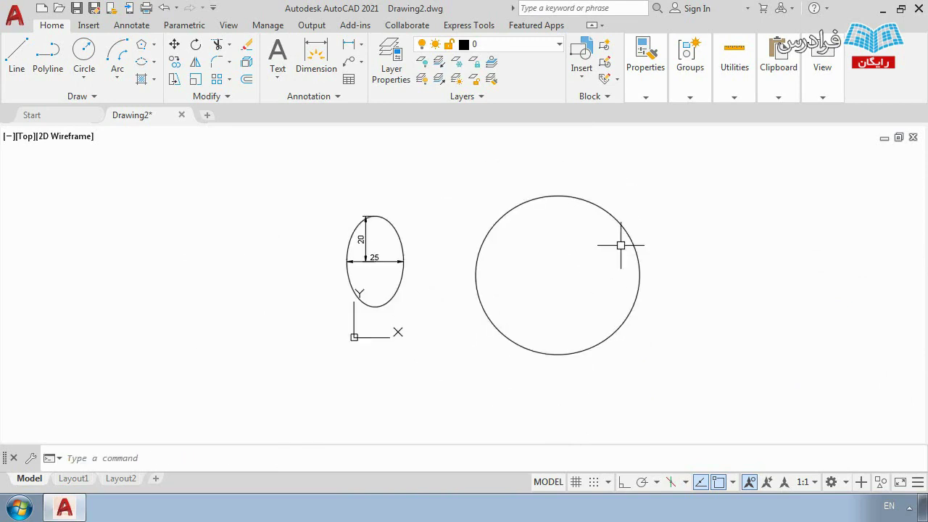
Step: Draw a tilted elliptical arc freehand on the other side of the dimensioned ellipse, leaving its upper-left portion open
left_click(154, 64)
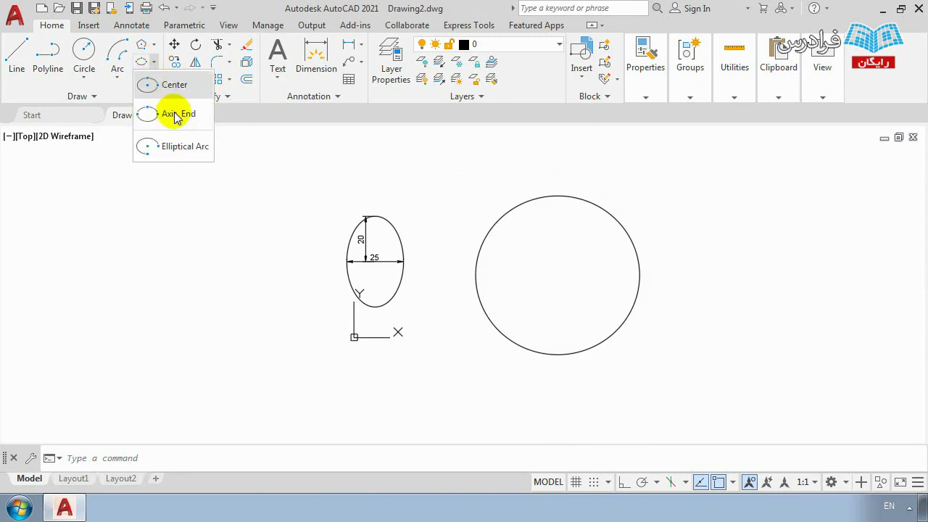
left_click(180, 148)
scroll(406, 243, "down", 4)
scroll(355, 249, "up", 2)
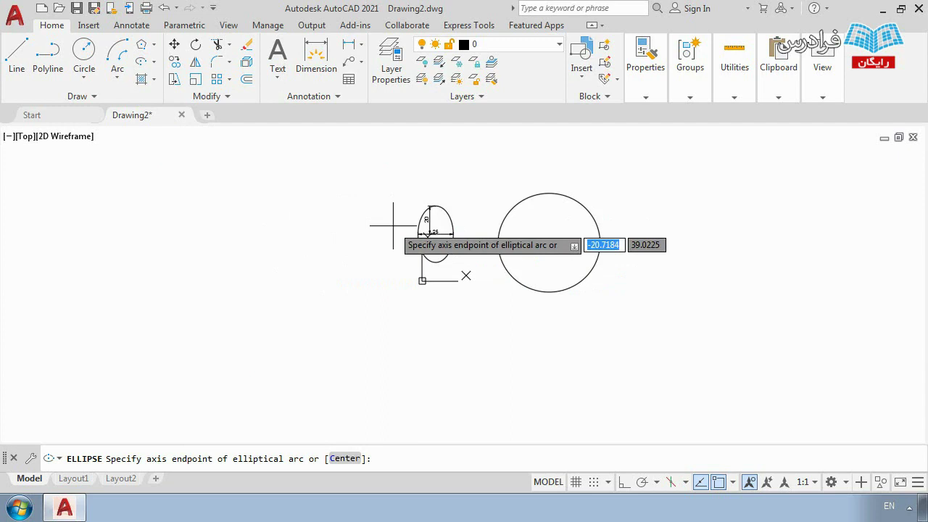
left_click(308, 264)
left_click(358, 179)
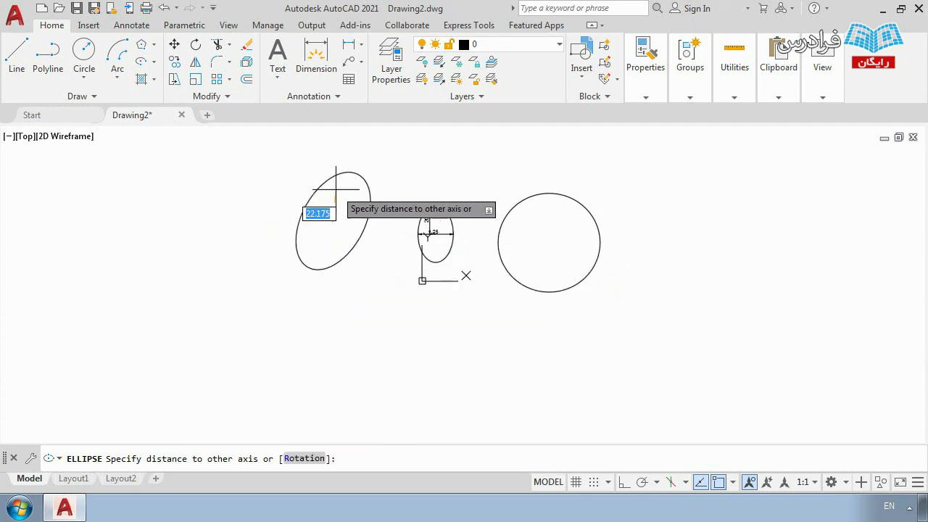
left_click(345, 212)
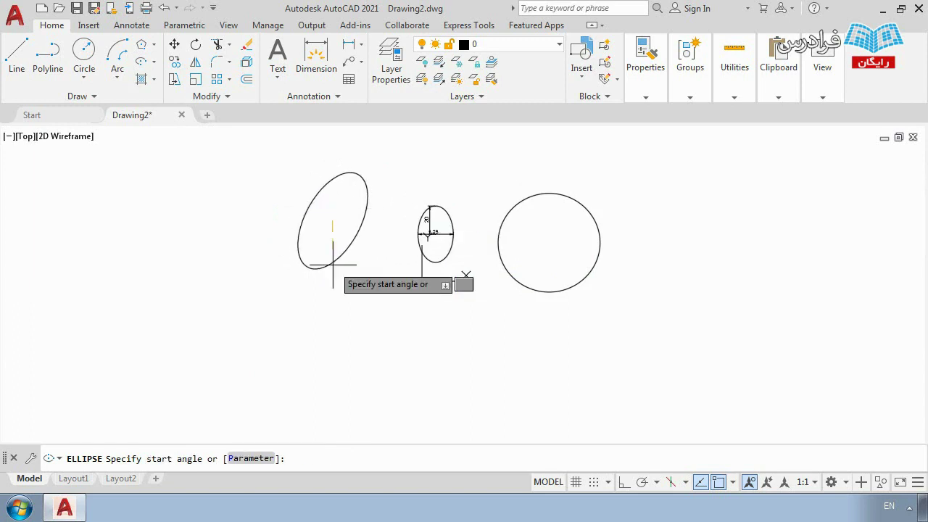
left_click(185, 251)
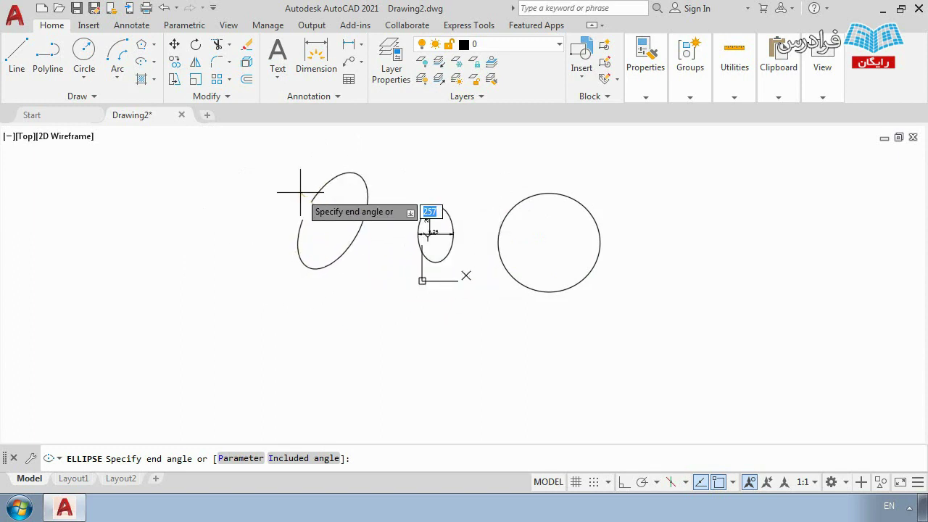
left_click(360, 171)
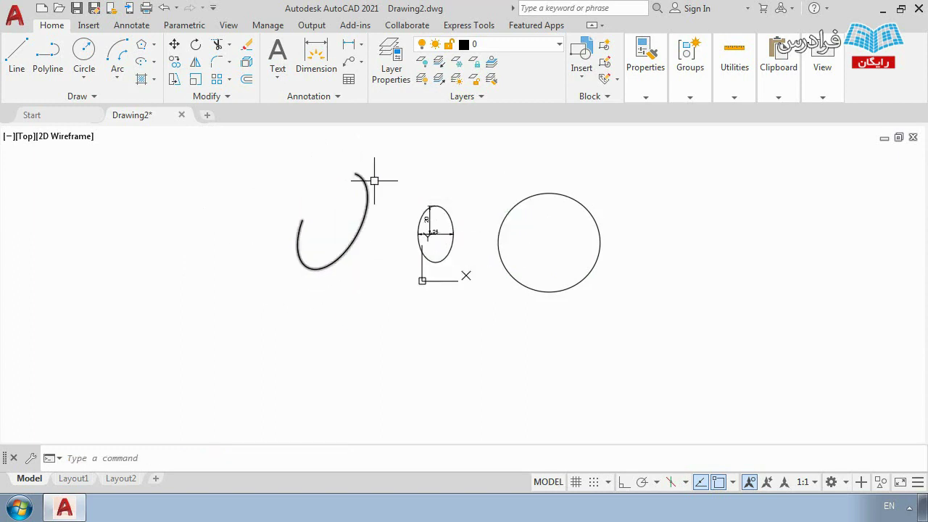
scroll(357, 218, "up", 2)
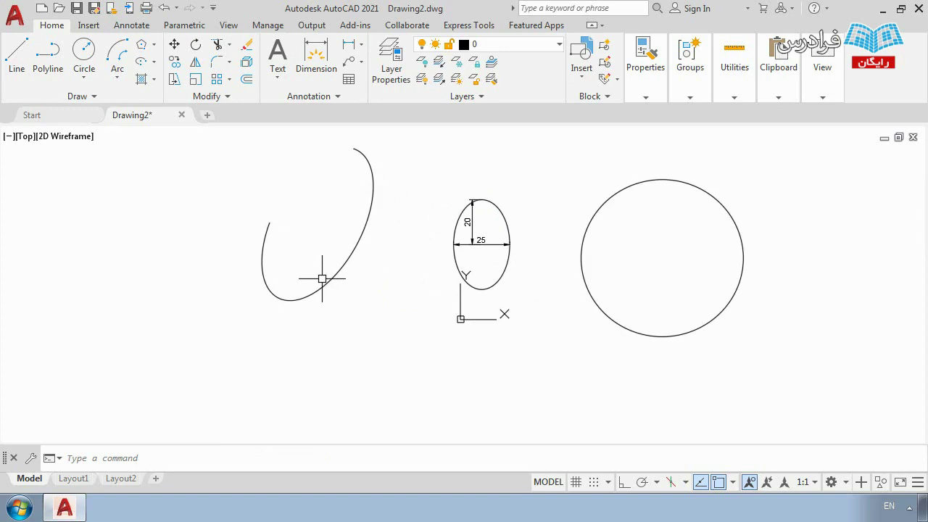
scroll(323, 278, "down", 4)
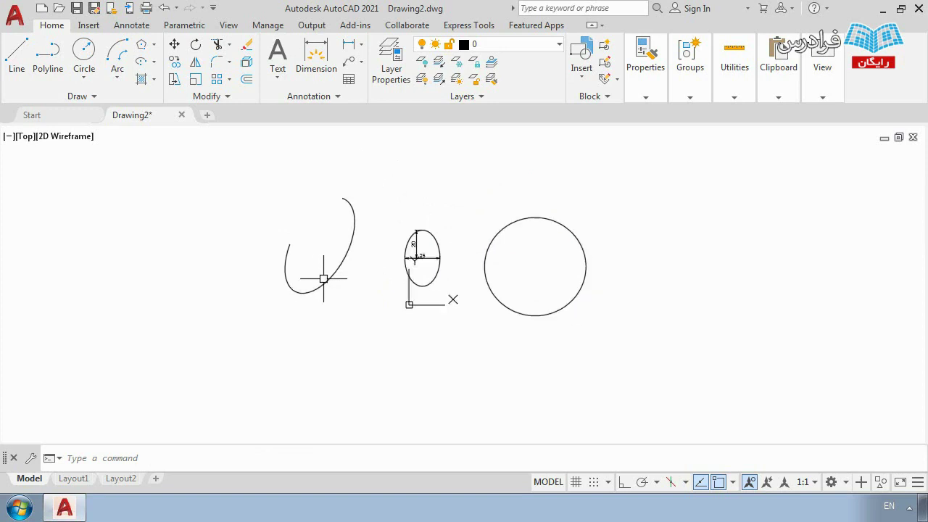
Step: Draw an elliptical arc with a horizontal axis of 50 and other-axis distance of 60, running from the bottom quadrant to the right quadrant
left_click(143, 65)
middle_click_drag(455, 268, 375, 268)
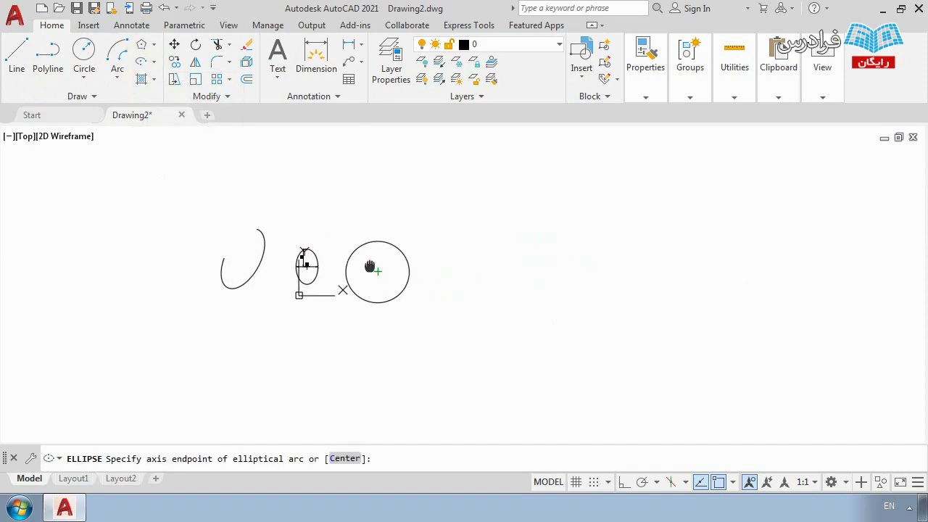
scroll(379, 266, "up", 2)
left_click(492, 268)
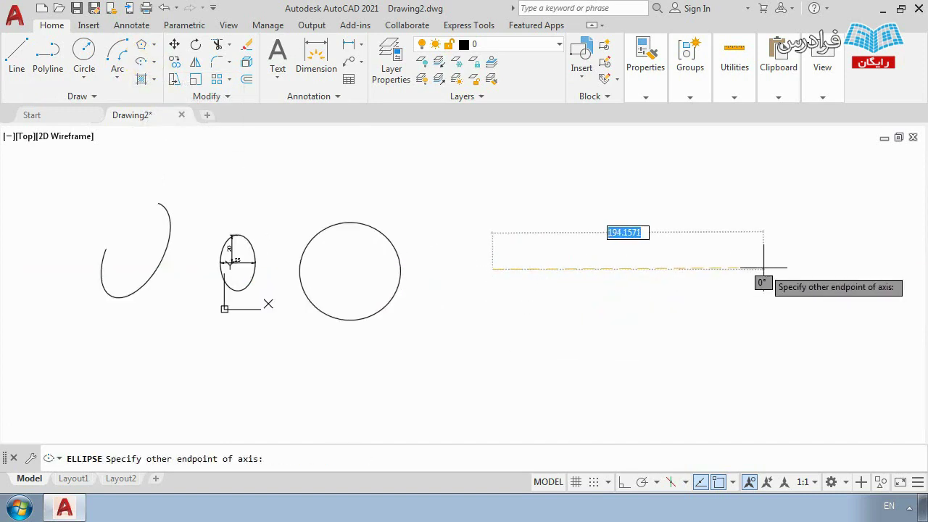
type("50")
key("Return")
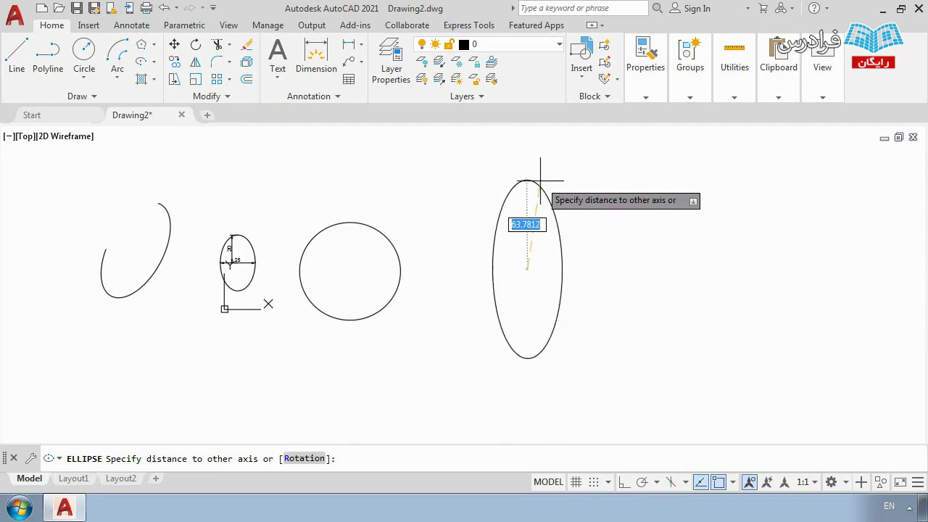
type("60")
key("Return")
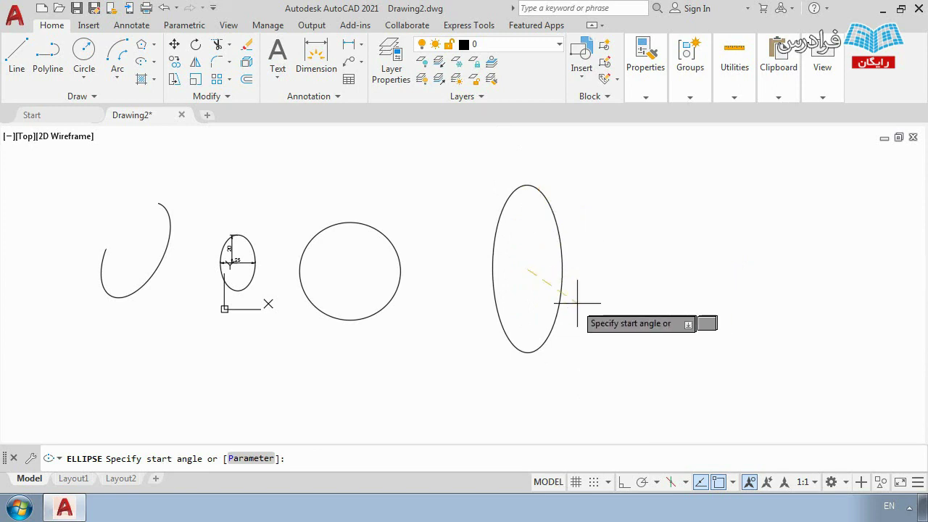
left_click(591, 254)
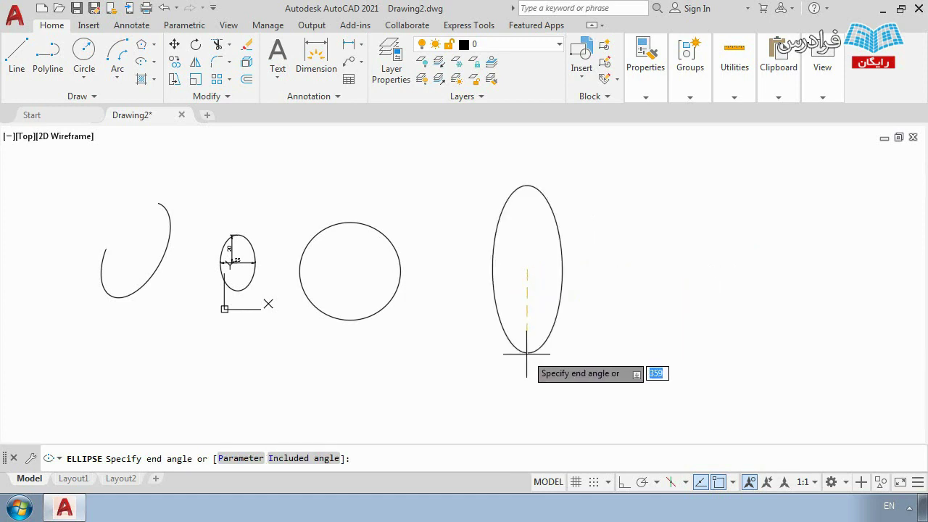
left_click(561, 264)
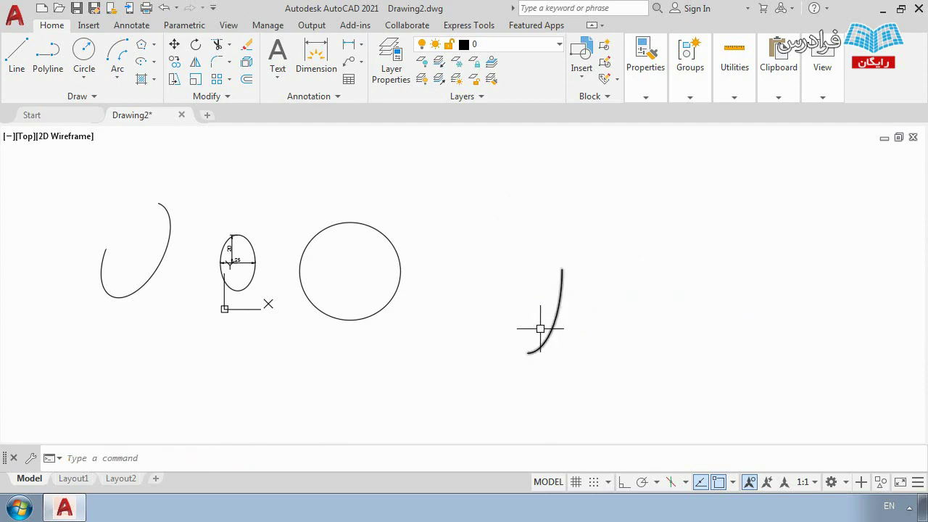
Step: Select the quarter elliptical arc and examine its grips and the outline of its full ellipse
scroll(572, 319, "up", 2)
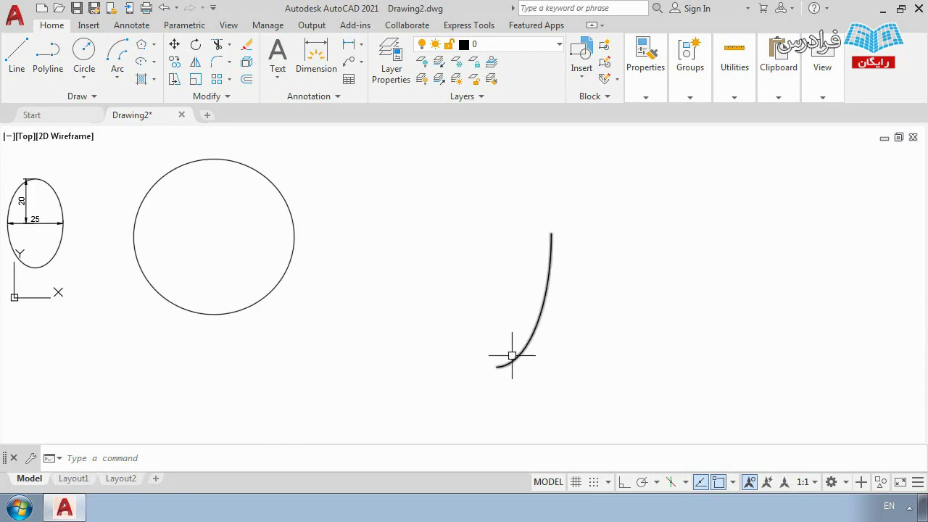
left_click(534, 323)
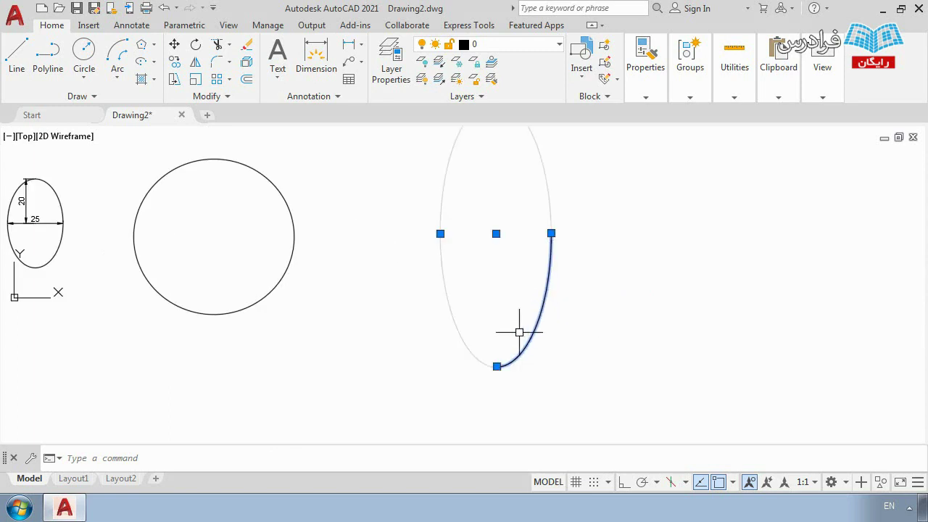
scroll(540, 284, "down", 2)
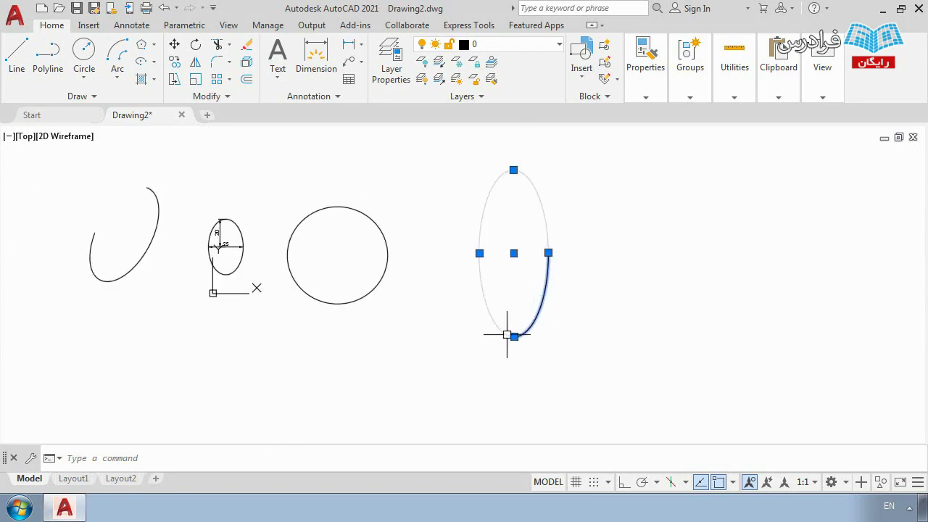
scroll(542, 288, "up", 2)
middle_click_drag(545, 258, 549, 311)
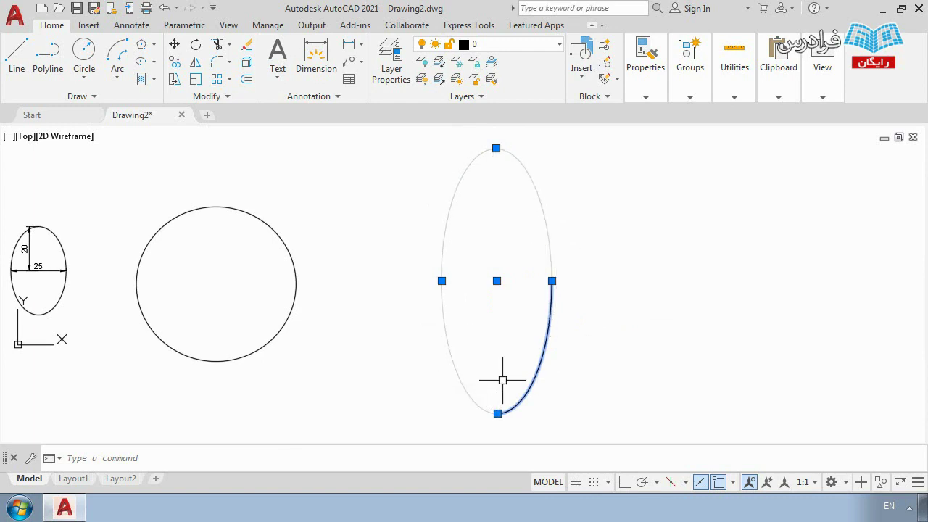
Step: Delete all the ellipses, elliptical arcs and dimensions to empty the drawing
key("Escape")
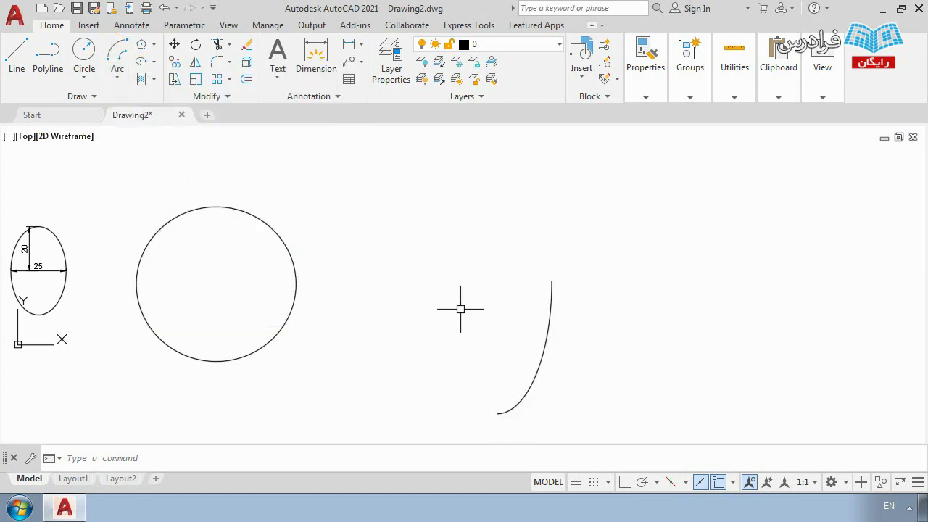
scroll(459, 309, "down", 4)
middle_click_drag(394, 311, 471, 324)
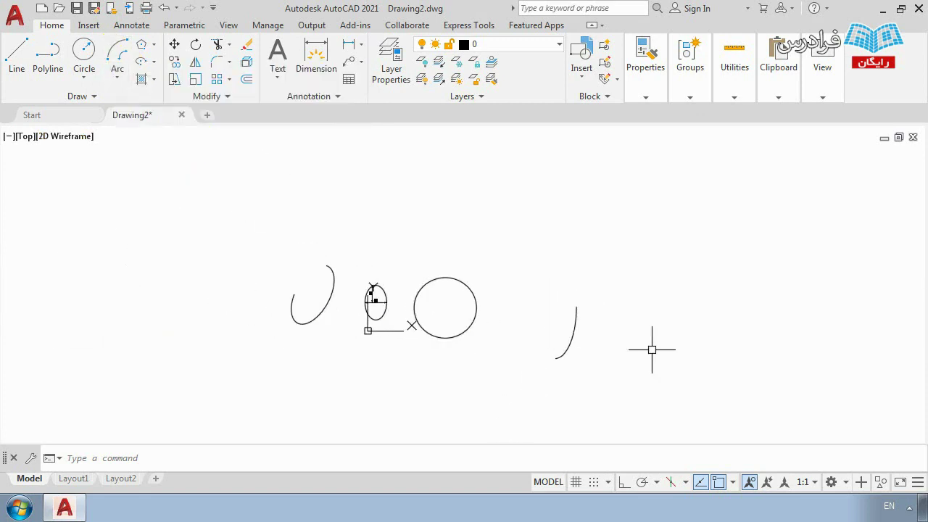
left_click(153, 62)
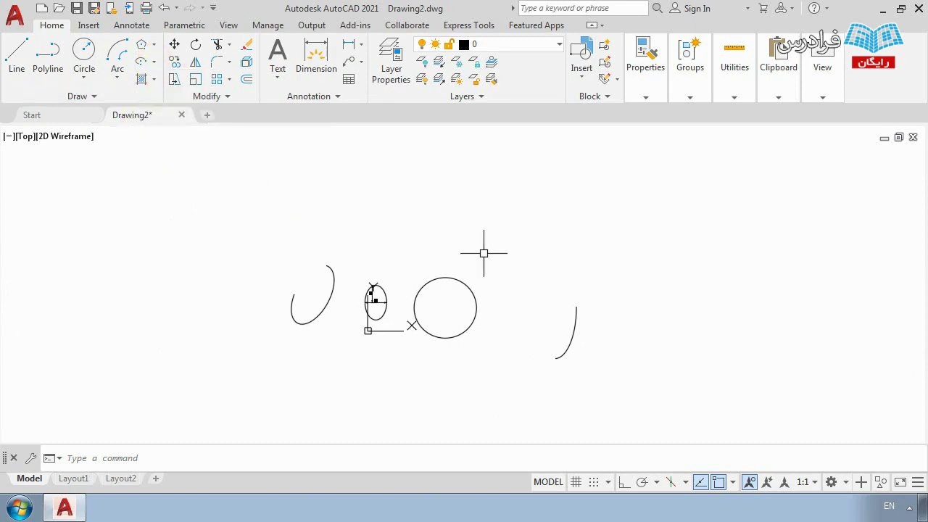
left_click(645, 249)
left_click(242, 364)
key("Delete")
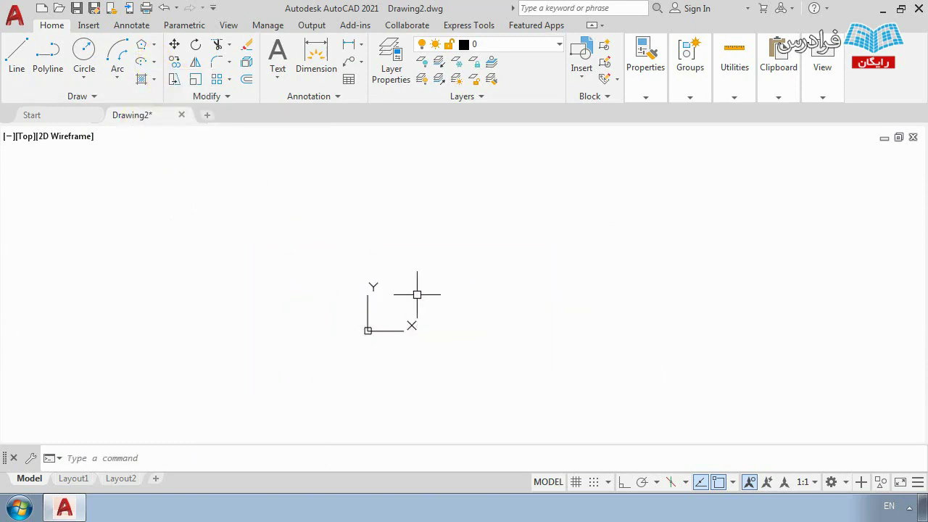
scroll(435, 301, "up", 5)
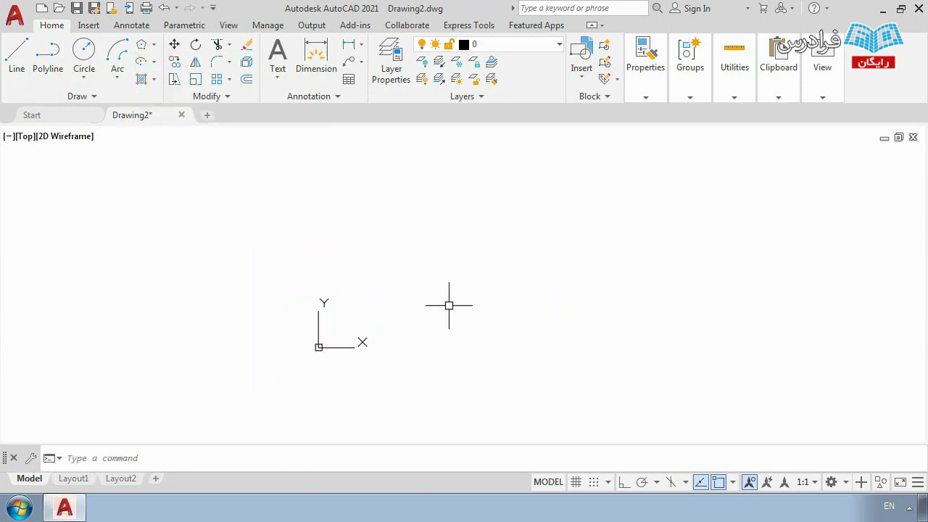
left_click(153, 80)
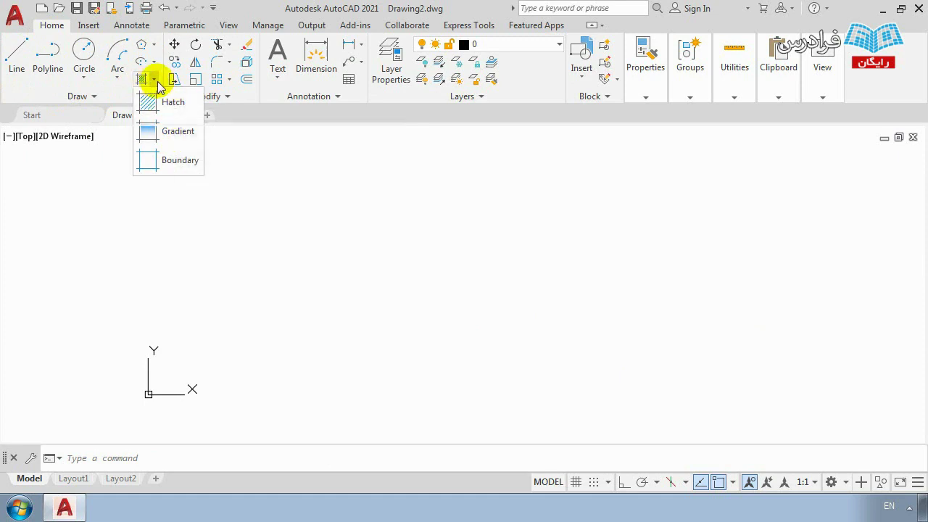
left_click(152, 79)
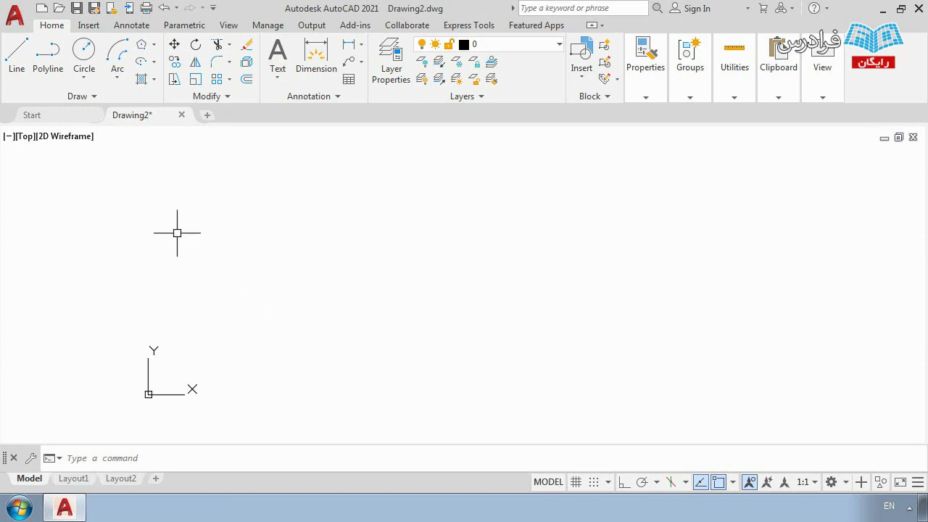
Step: Draw an irregular outline of six connected line segments near the origin, leaving a gap between its start and end
left_click(17, 51)
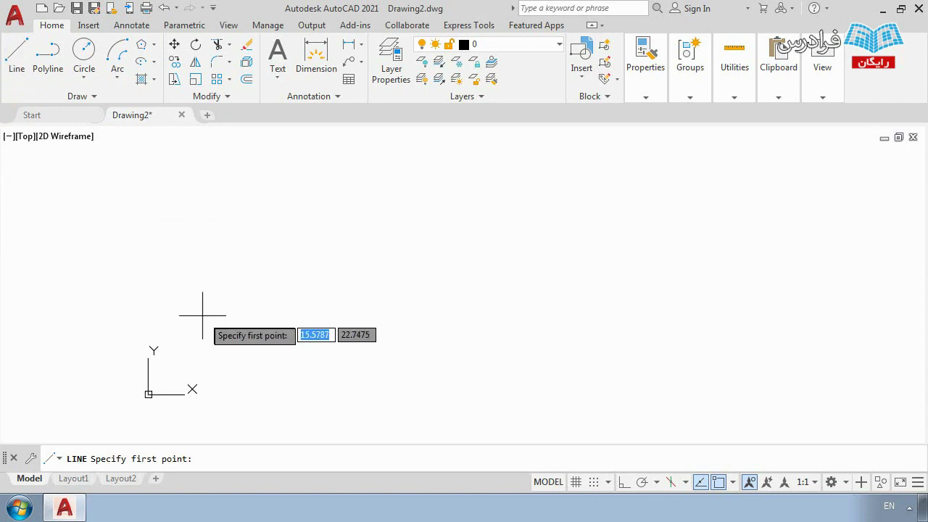
left_click(204, 316)
left_click(243, 246)
left_click(353, 267)
left_click(404, 332)
left_click(404, 360)
left_click(355, 382)
left_click(259, 395)
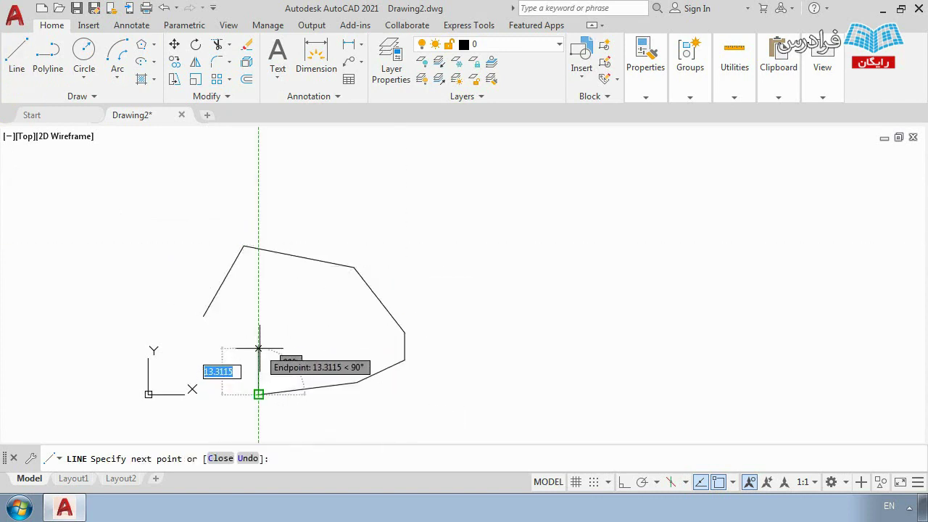
key("Return")
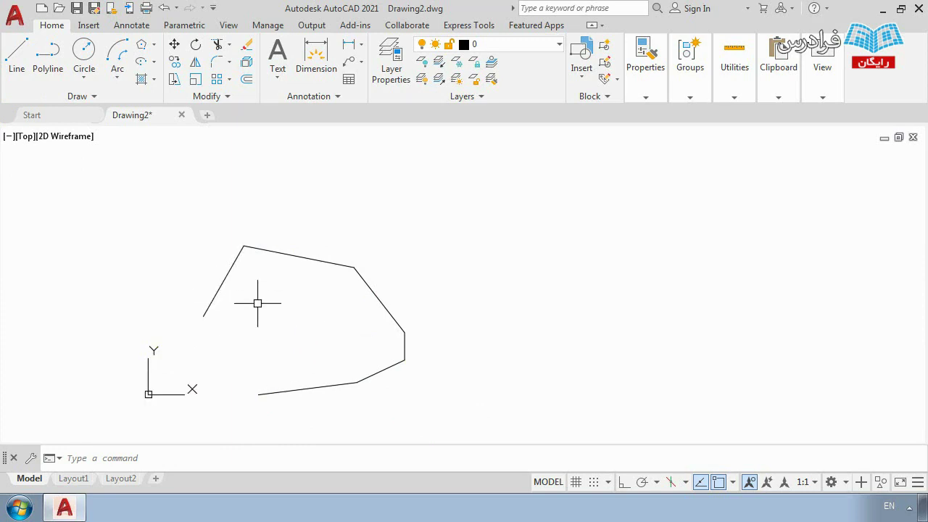
Step: Close the gap in the irregular outline with a line joining its two open endpoints
type("l")
key("Return")
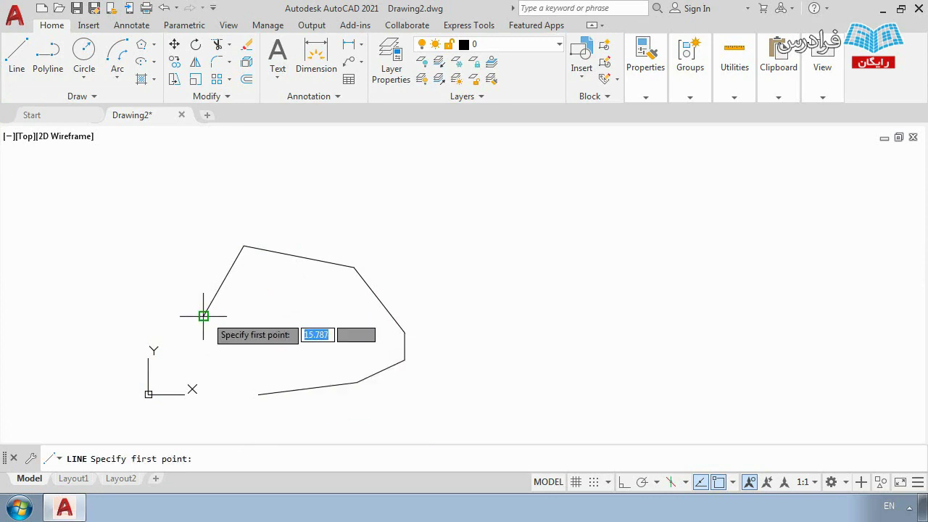
left_click(203, 316)
left_click(258, 394)
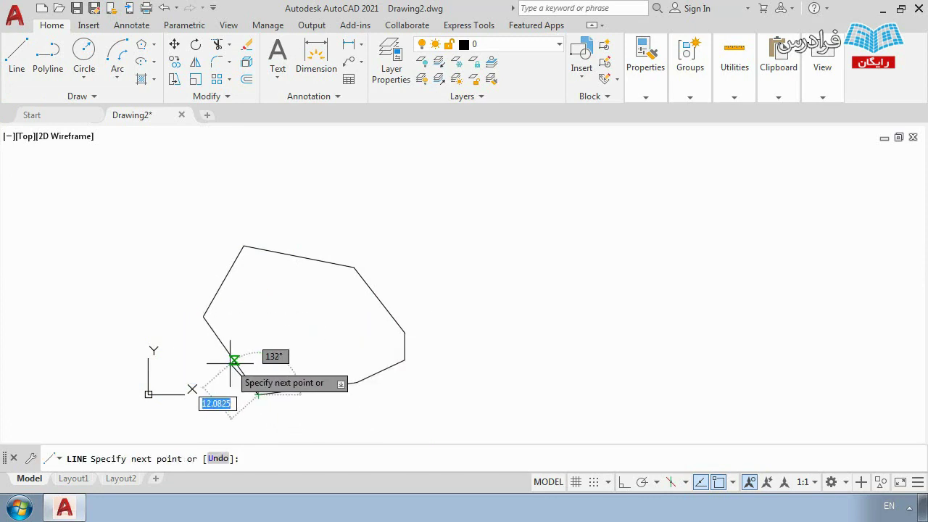
key("Escape")
Step: Draw a 7-sided polygon inscribed in a circle with a radius of about 30, beside the irregular outline
middle_click_drag(363, 318, 403, 295)
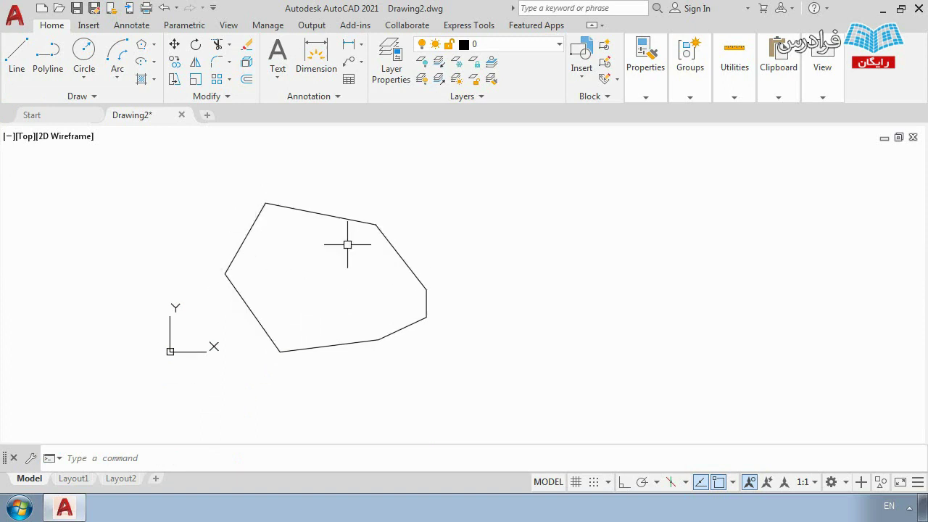
left_click(141, 45)
middle_click_drag(518, 233, 408, 246)
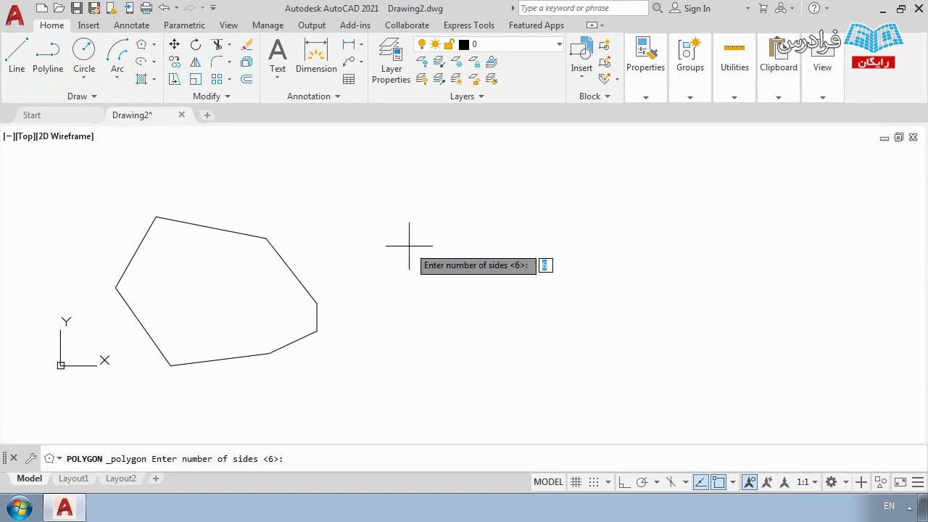
type("7")
key("Return")
left_click(467, 235)
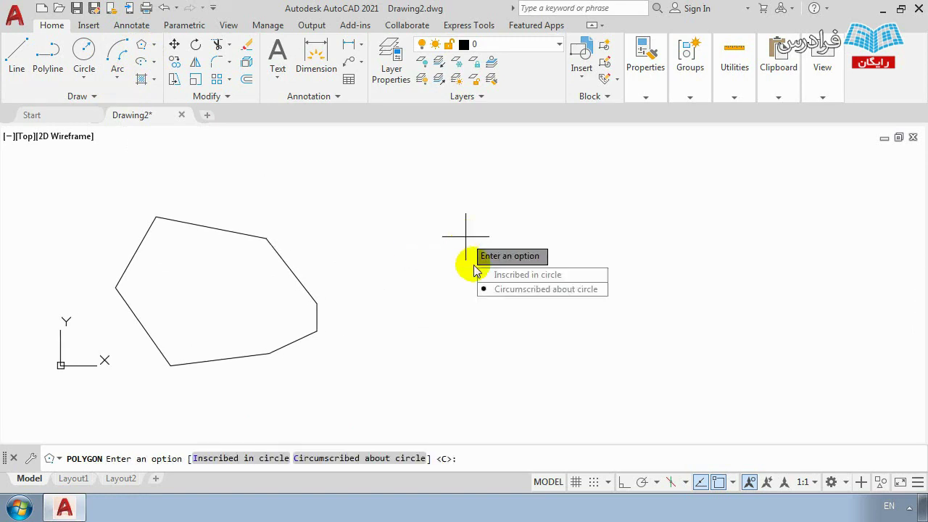
left_click(487, 274)
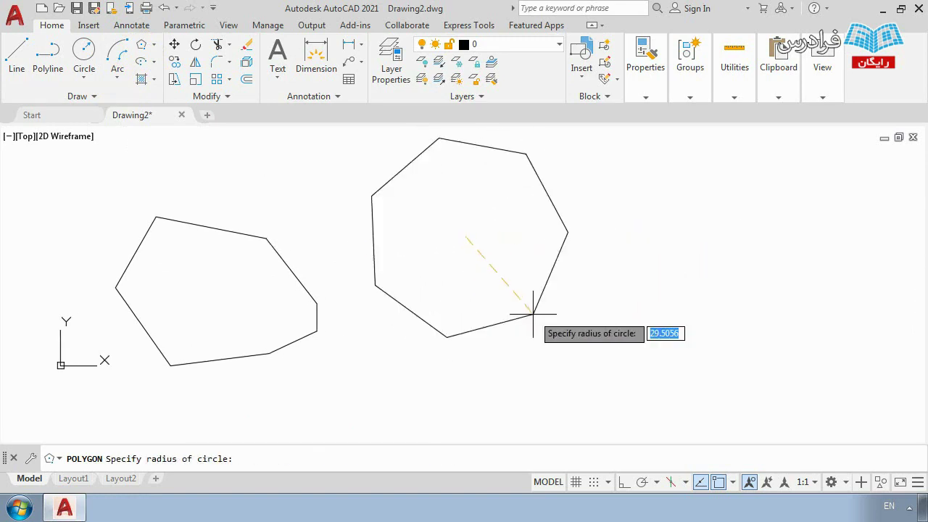
left_click(536, 312)
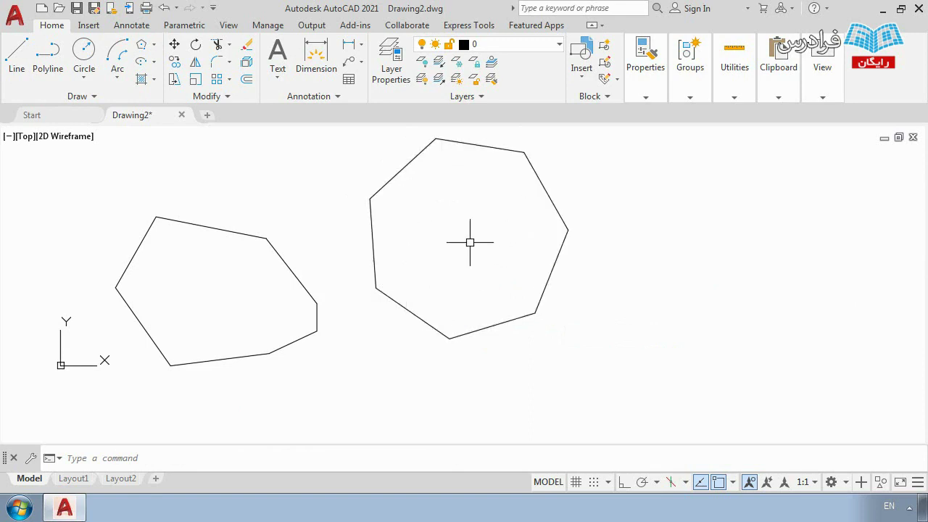
Step: Draw a freehand horizontal rectangle beside the heptagon
scroll(470, 240, "down", 2)
middle_click_drag(502, 251, 425, 255)
type("rec")
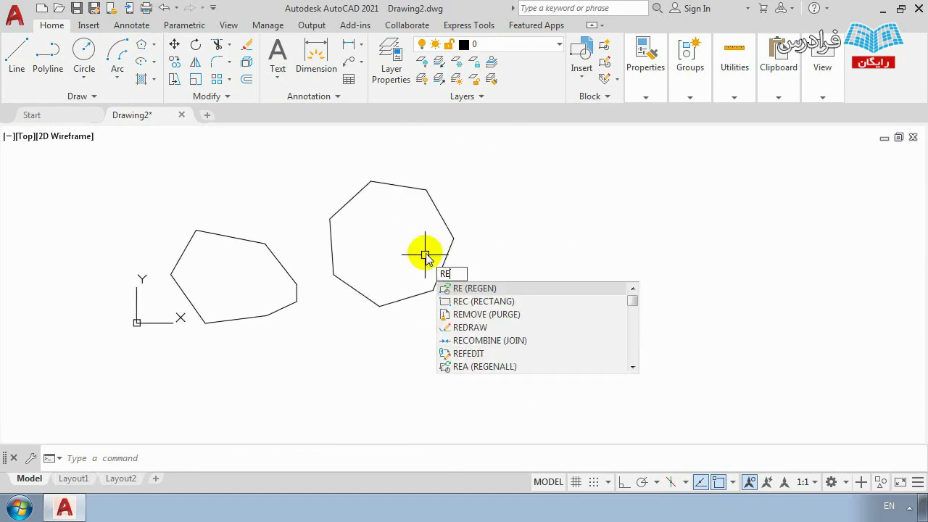
key("Return")
left_click(510, 242)
left_click(671, 303)
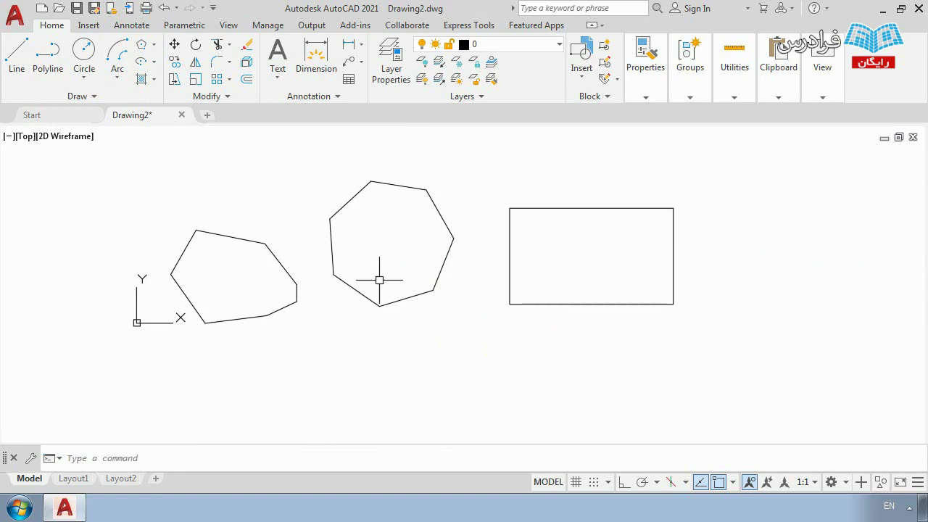
Step: Draw a freehand circle beside the rectangle without touching it
scroll(430, 307, "down", 2)
type("c")
key("Return")
left_click(635, 270)
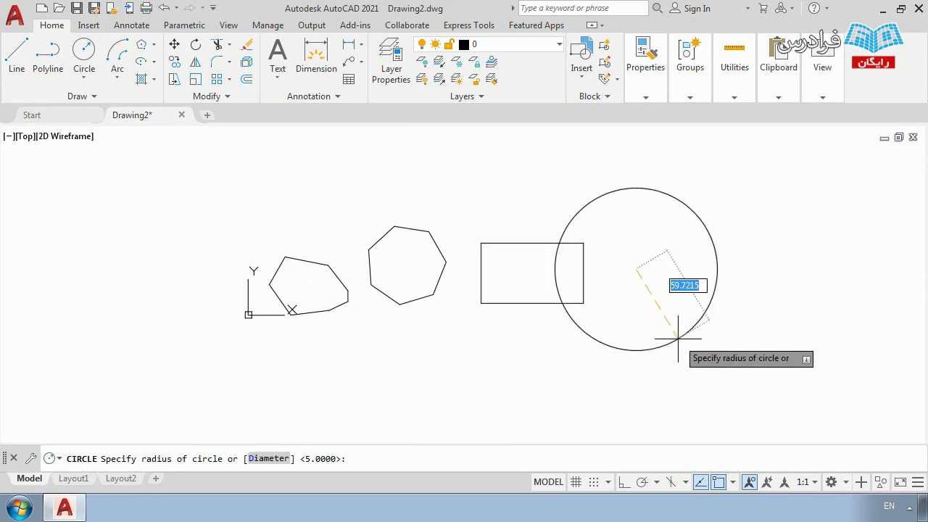
left_click(646, 303)
Step: Draw an open polyline of seven straight segments above the heptagon and rectangle, with its last segment turning away from the start
middle_click_drag(363, 297, 468, 297)
scroll(645, 269, "up", 2)
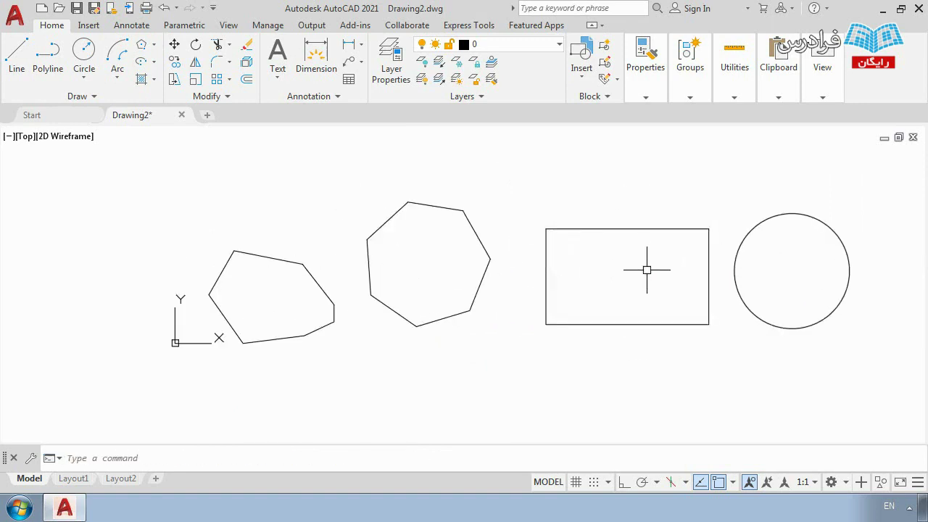
middle_click_drag(646, 269, 584, 269)
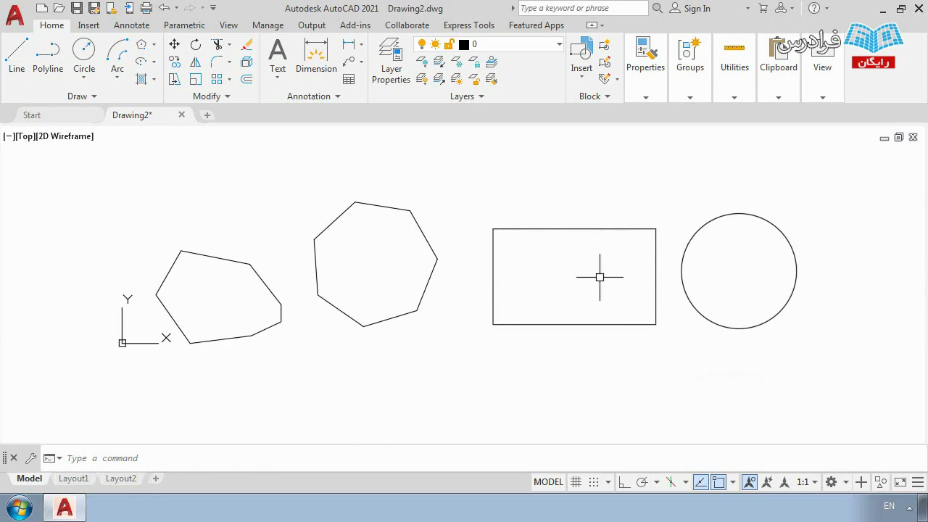
left_click(52, 62)
middle_click_drag(380, 237, 363, 327)
left_click(425, 281)
left_click(442, 217)
left_click(509, 217)
left_click(542, 230)
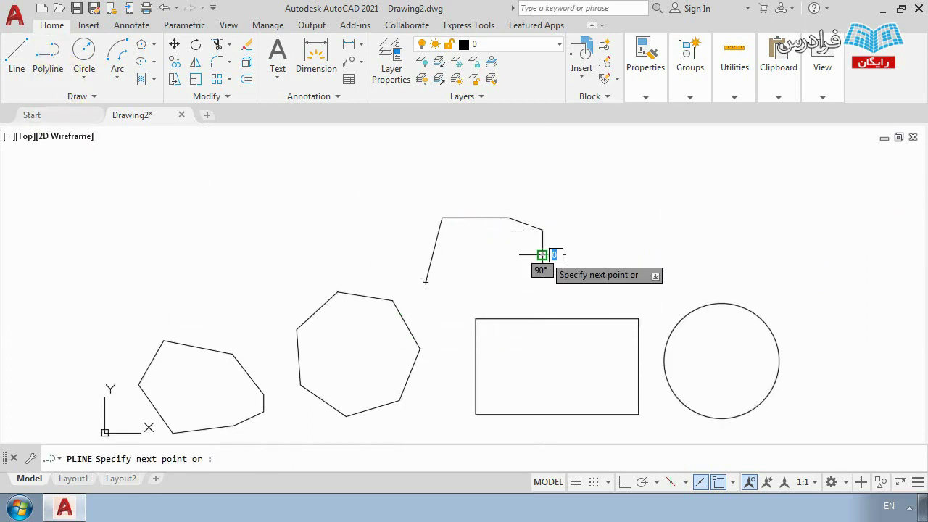
left_click(542, 254)
left_click(533, 269)
left_click(484, 296)
left_click(518, 305)
key("Return")
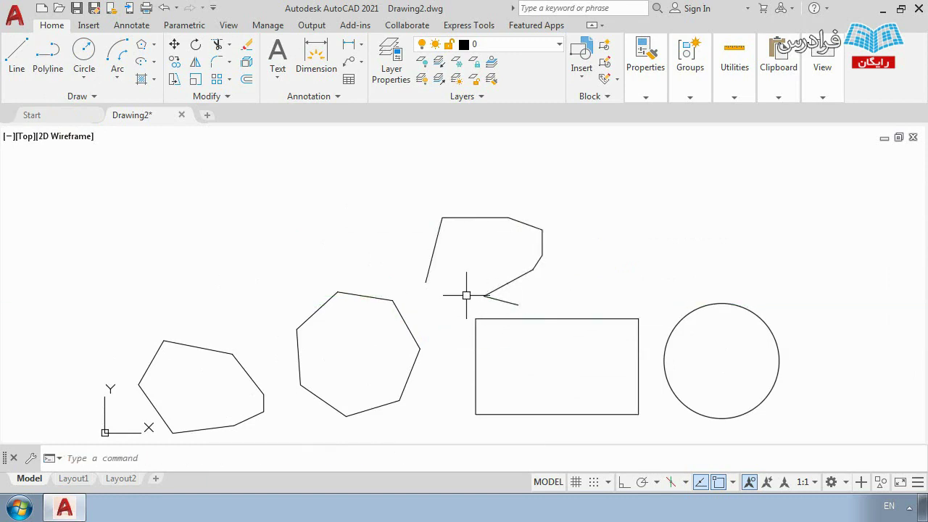
Step: Stretch the polyline's loose end vertex onto its start point so that the outline closes
scroll(457, 287, "up", 2)
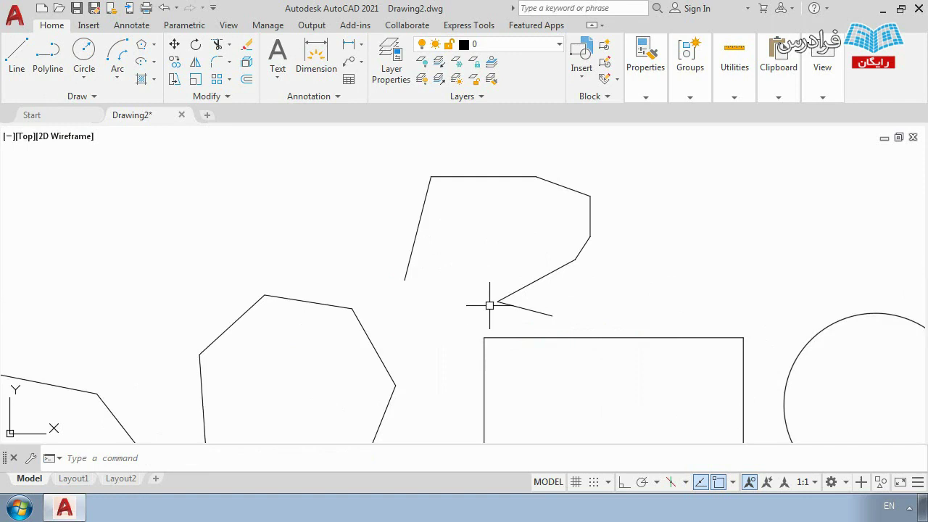
left_click(540, 311)
left_click(552, 315)
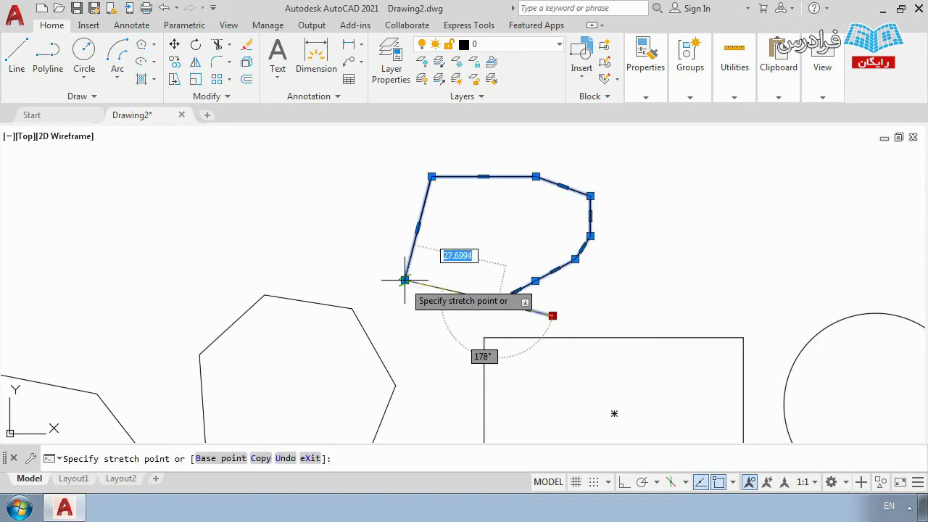
left_click(405, 280)
key("Escape")
left_click(427, 292)
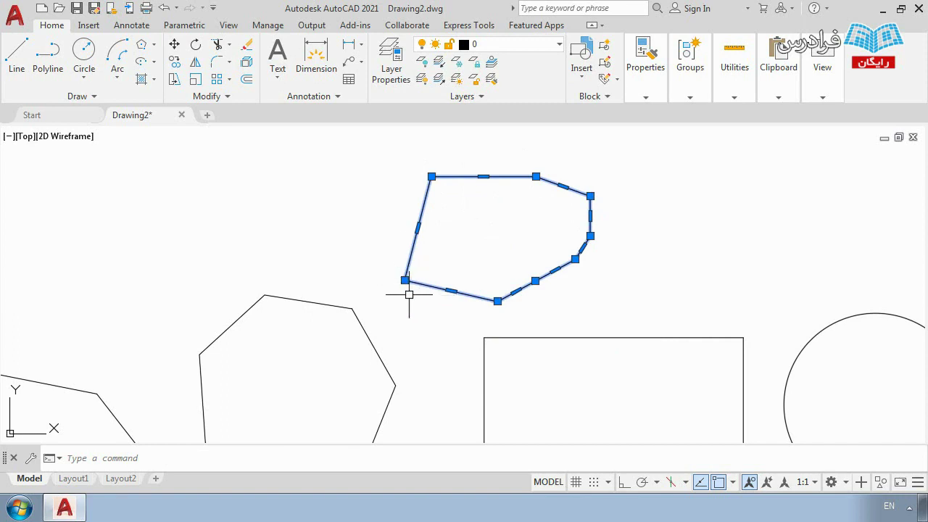
key("Escape")
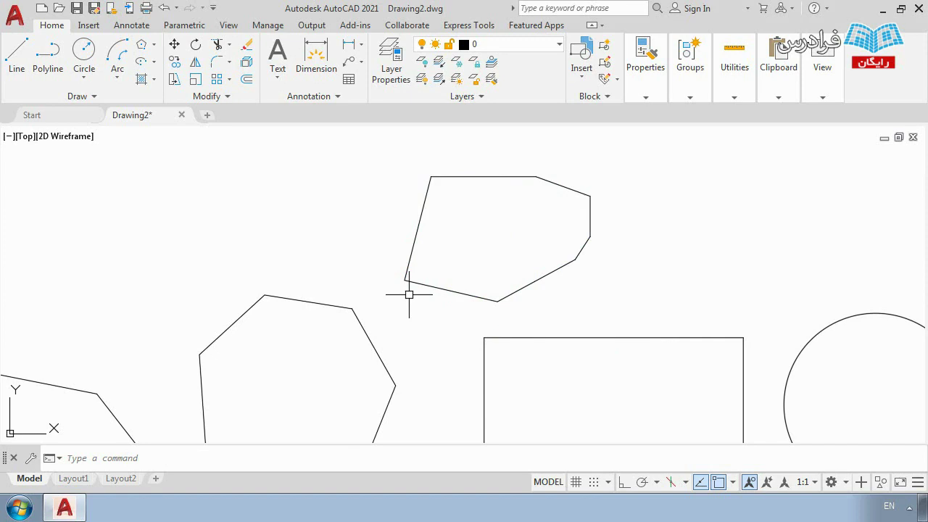
Step: Hatch the interior of the irregular line outline near the origin with the ANGLE pattern
scroll(476, 296, "down", 8)
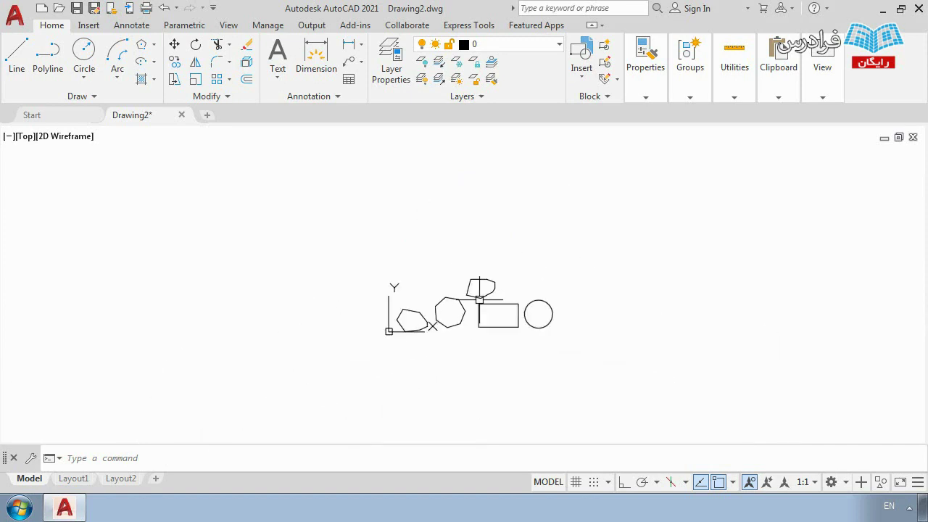
scroll(478, 298, "up", 6)
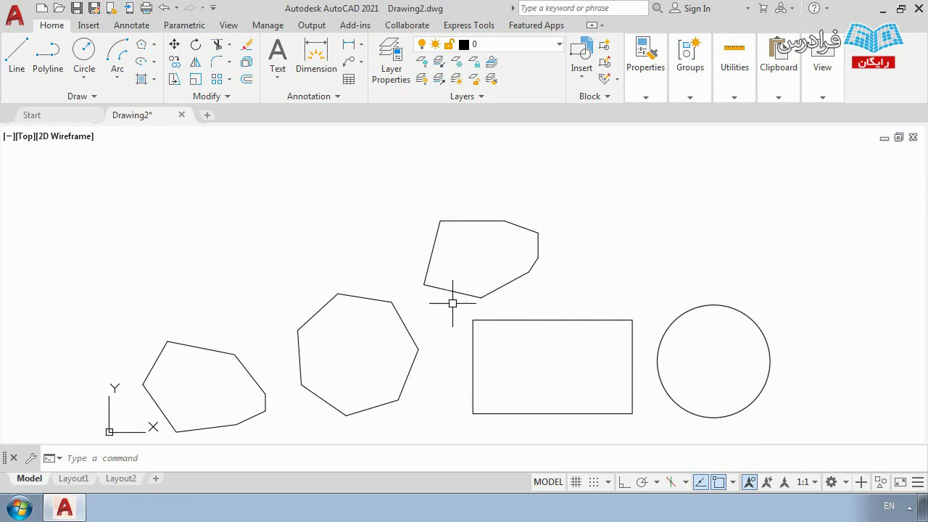
scroll(456, 298, "down", 2)
scroll(399, 295, "up", 2)
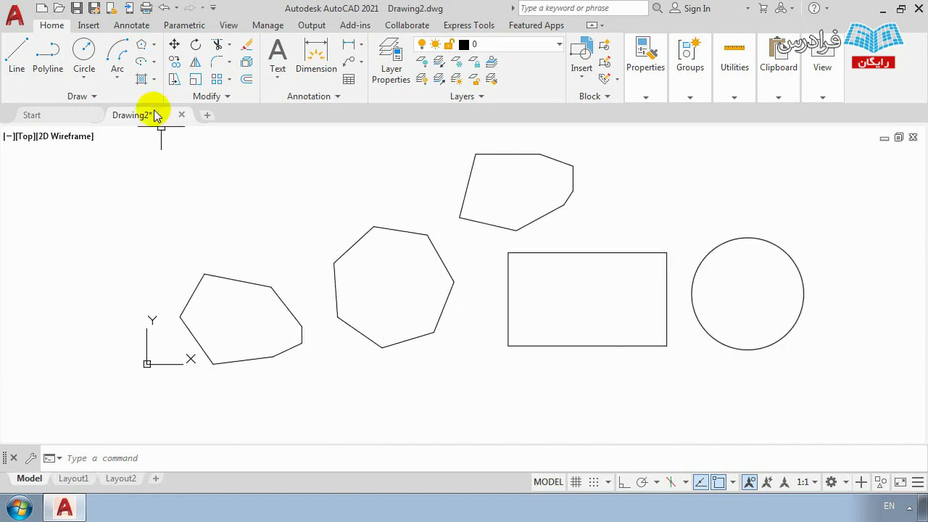
left_click(141, 80)
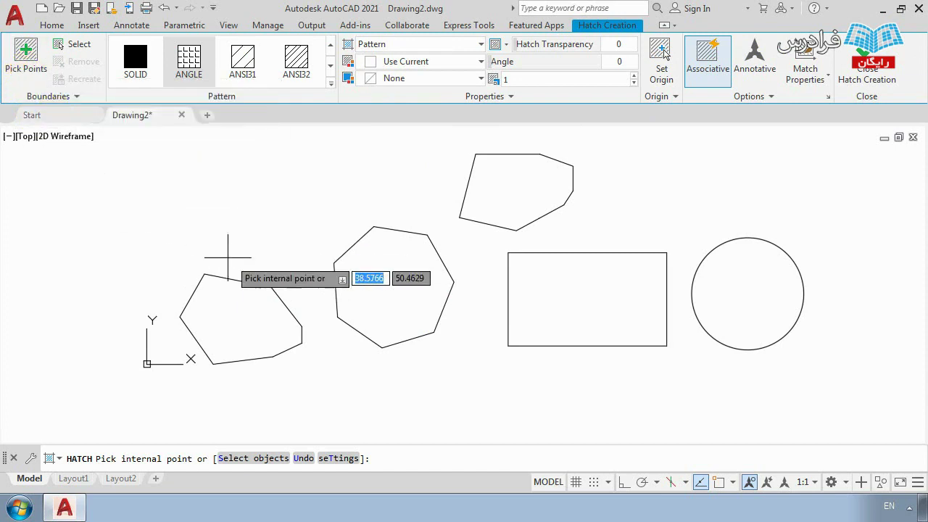
left_click(225, 310)
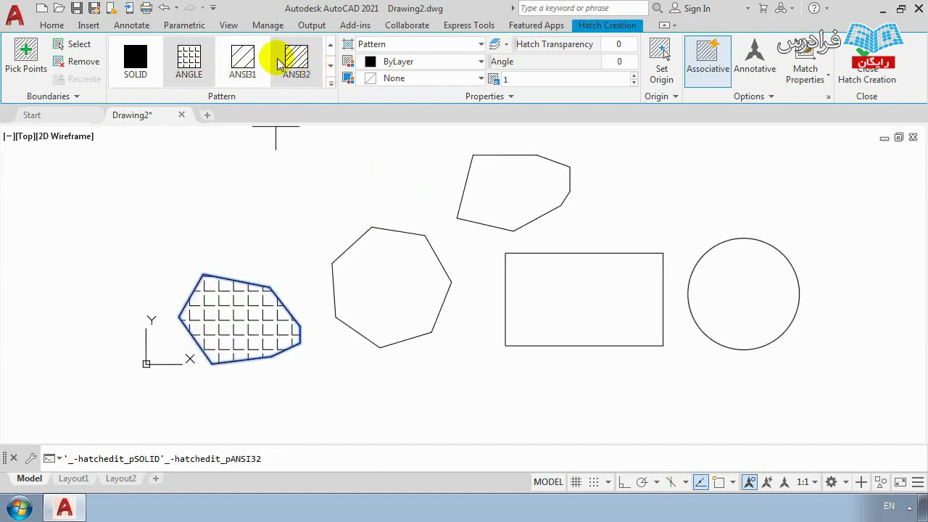
Step: Change the pattern of the hatch in the irregular outline near the origin to AR-CONC
left_click(330, 81)
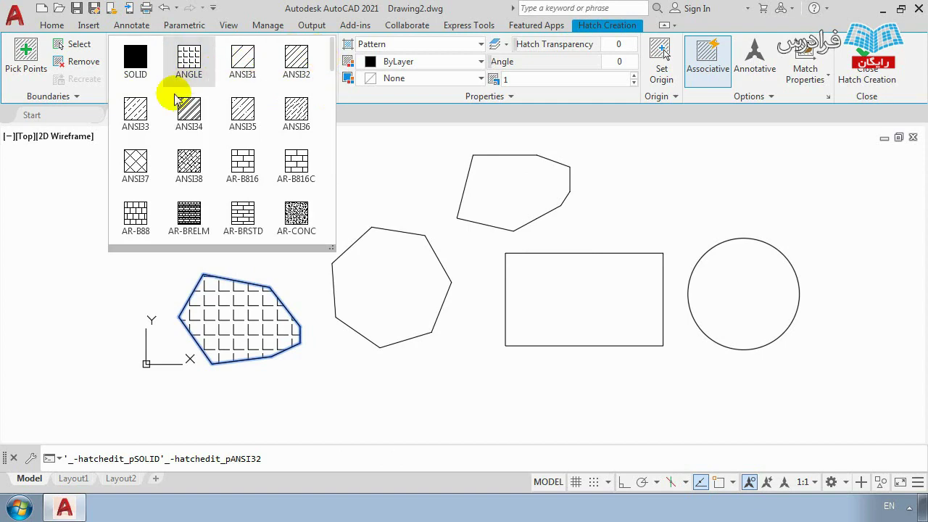
scroll(283, 165, "down", 2)
scroll(286, 164, "down", 2)
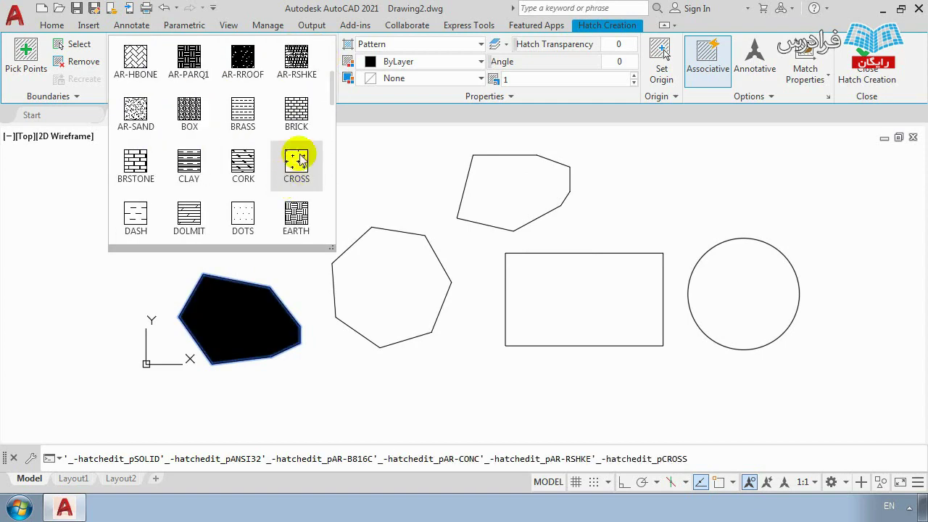
mouse_move(337, 85)
left_mouse_down()
mouse_move(324, 233)
mouse_move(326, 49)
left_mouse_up()
left_click(297, 52)
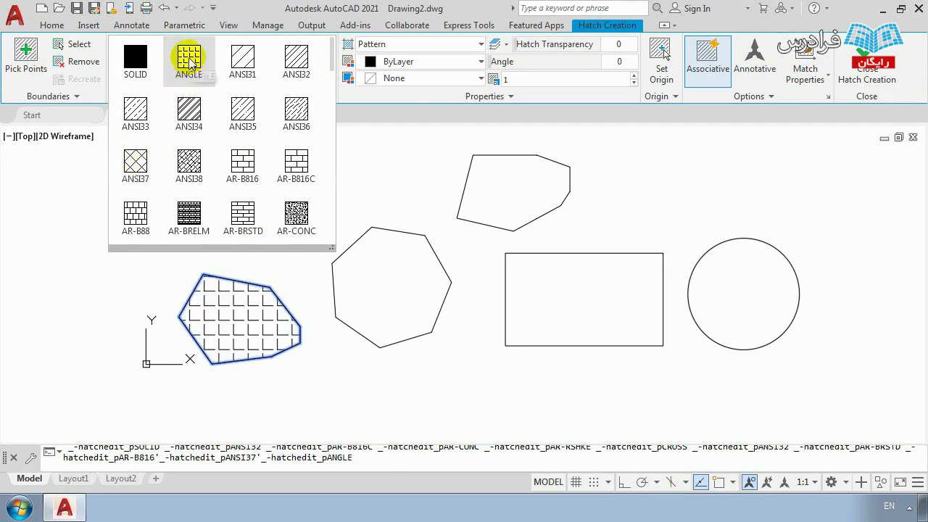
scroll(195, 93, "down", 1)
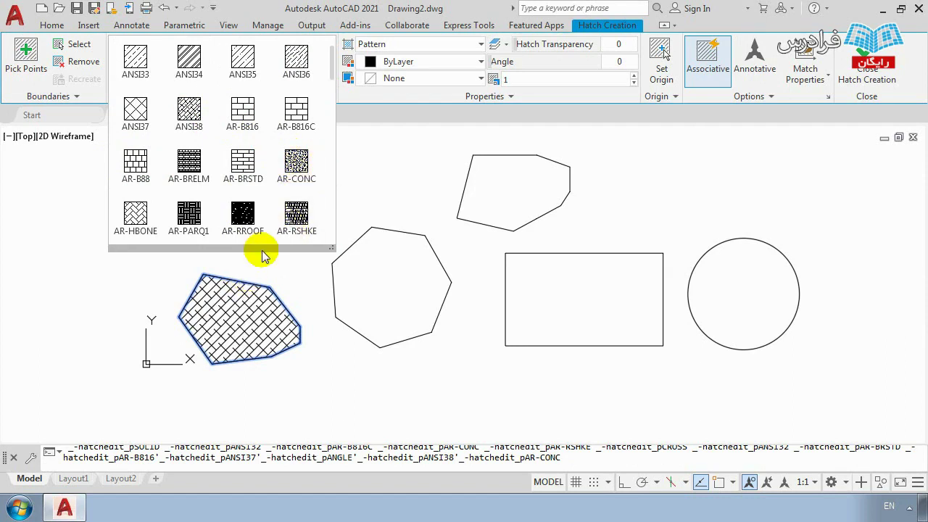
left_click(296, 165)
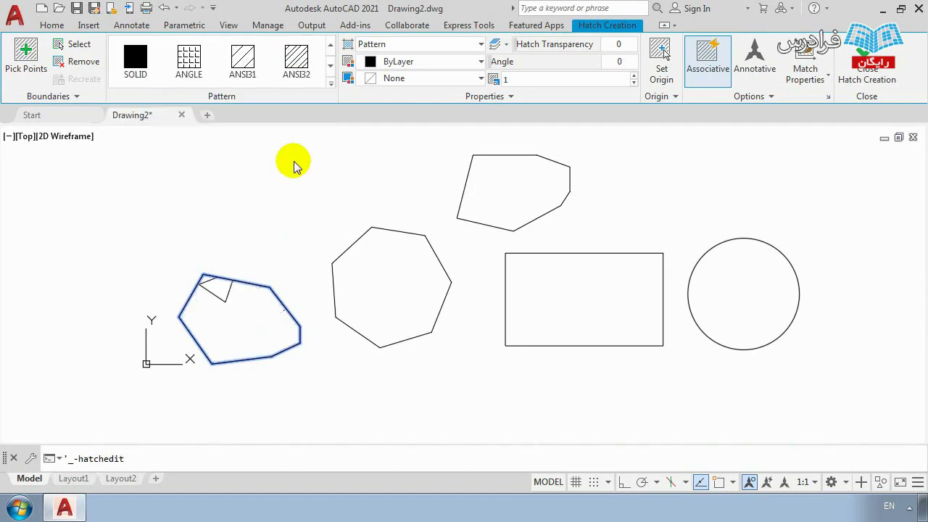
scroll(210, 319, "up", 2)
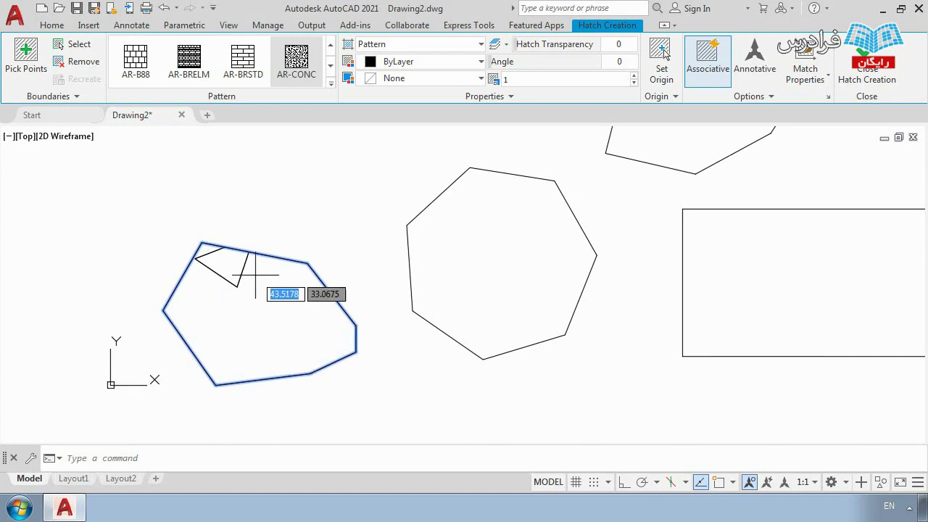
scroll(274, 280, "down", 1)
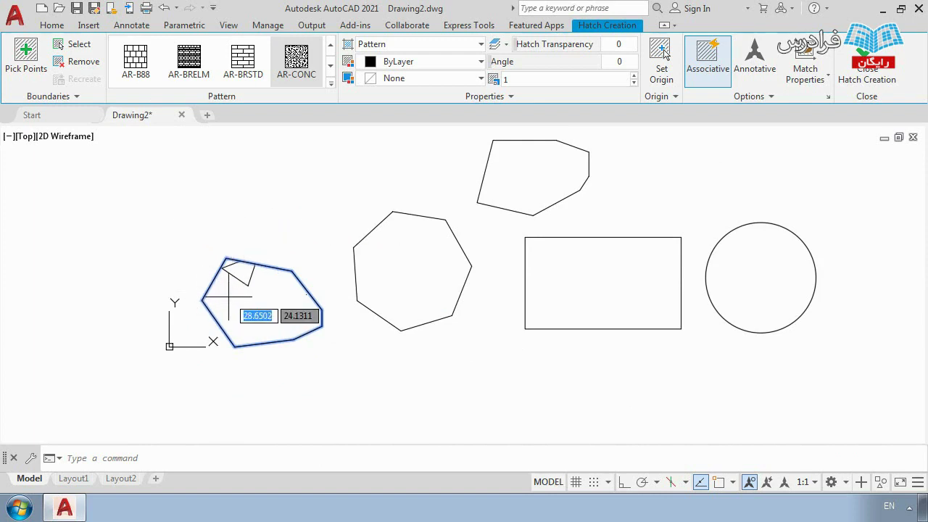
Step: Switch the outline's hatch to the Solid type and colour it orange, 242,103,34
left_click(456, 45)
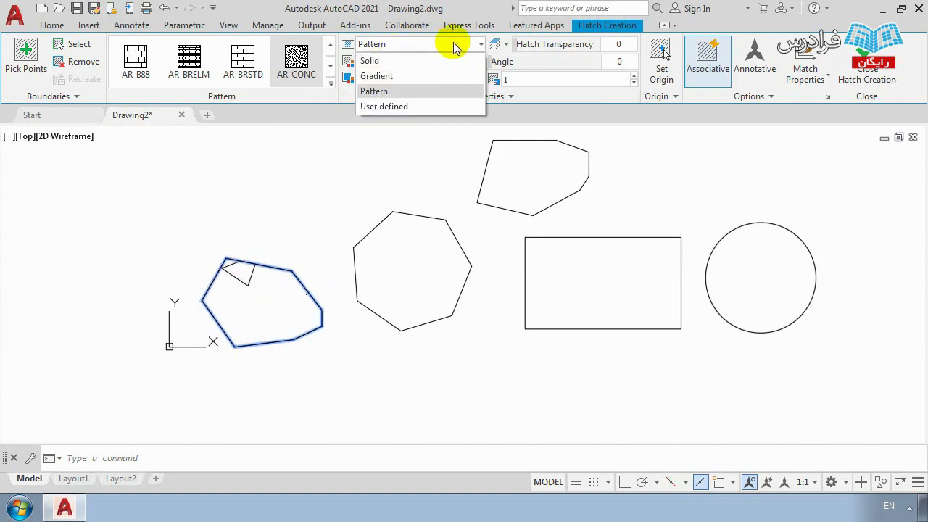
left_click(455, 45)
left_click(419, 44)
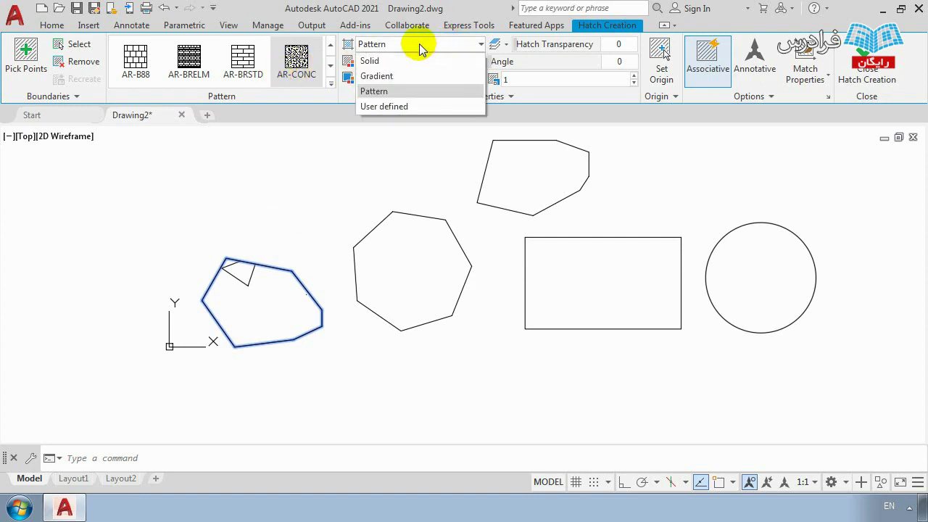
left_click(412, 61)
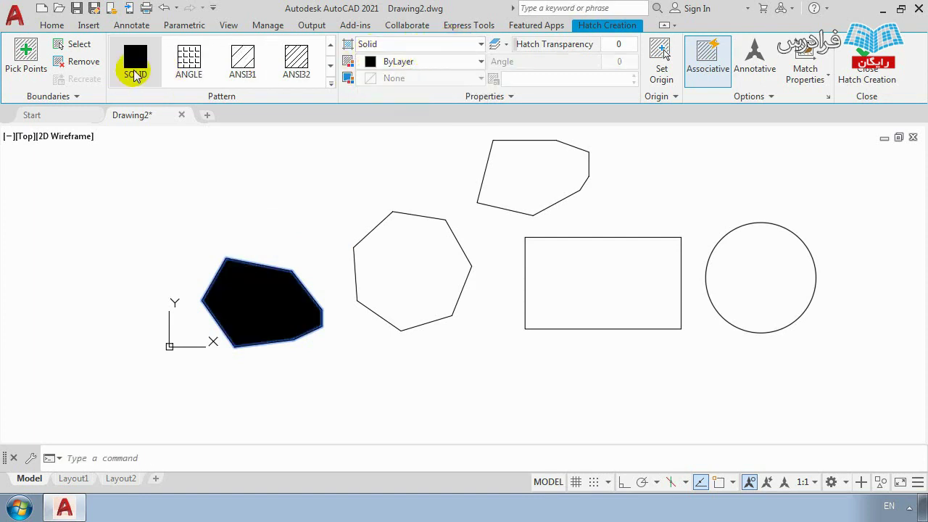
left_click(135, 69)
left_click(442, 63)
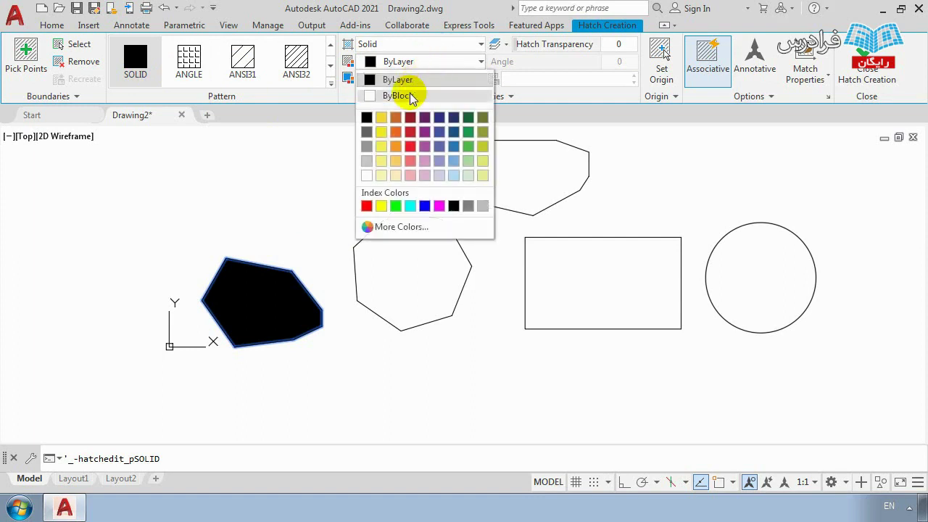
left_click(395, 131)
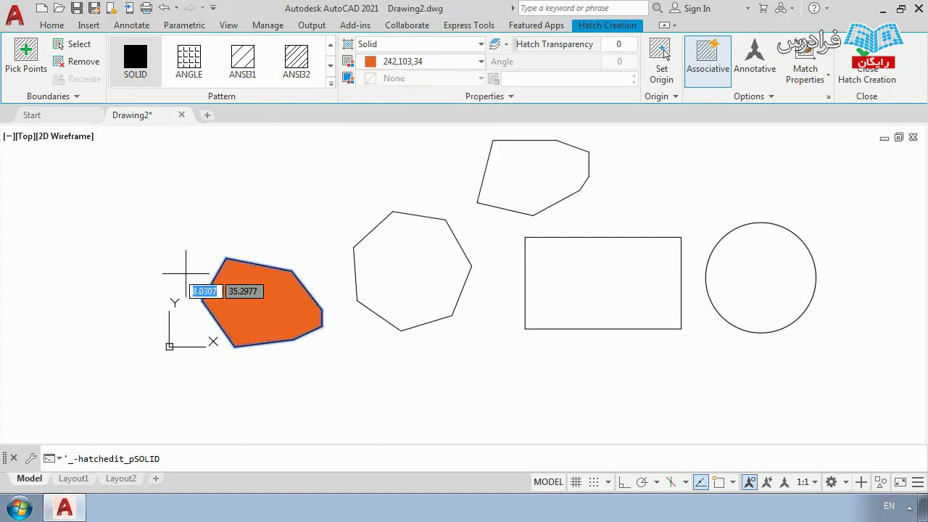
Step: Try a Gradient fill in the outline and return the hatch type to Pattern
left_click(392, 45)
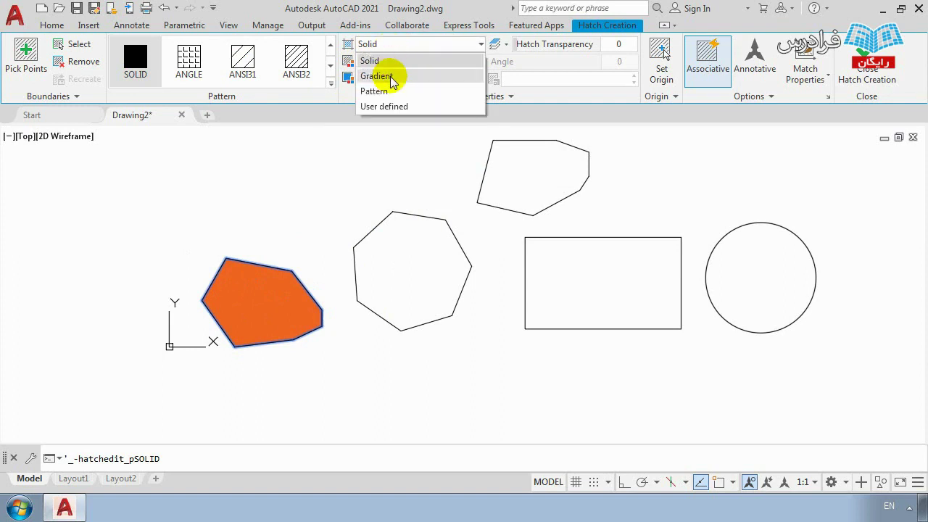
left_click(385, 74)
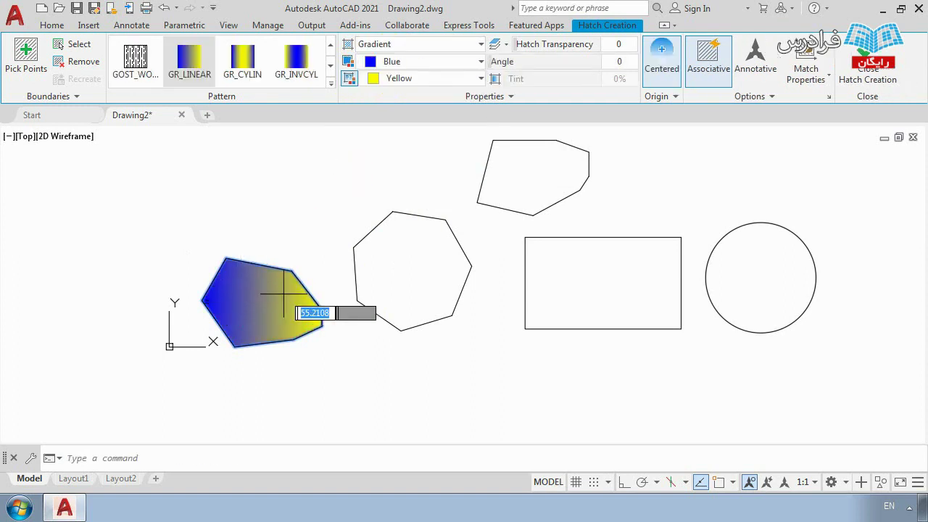
left_click(412, 45)
left_click(390, 92)
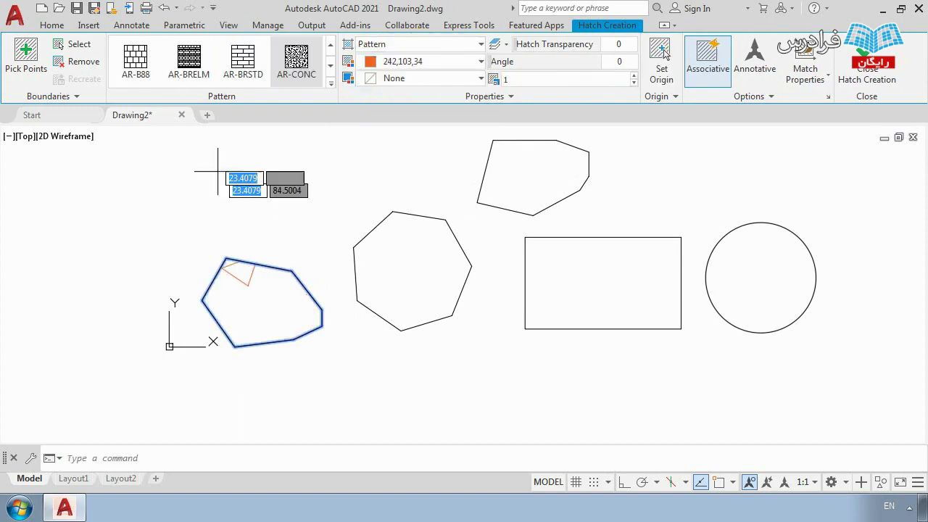
Step: Set the AR-CONC hatch colour to black 0,0,0 and its background colour to light grey 199,200,202
left_click(407, 62)
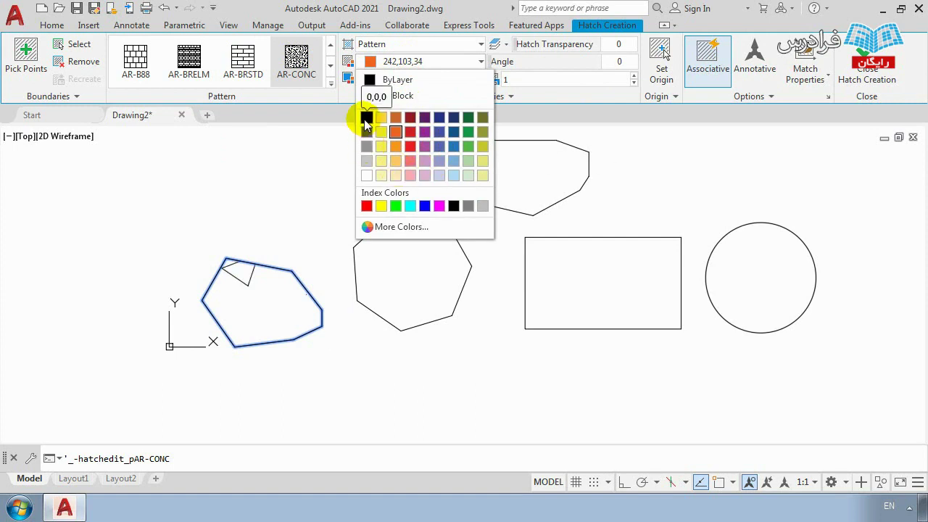
left_click(366, 118)
scroll(217, 297, "up", 4)
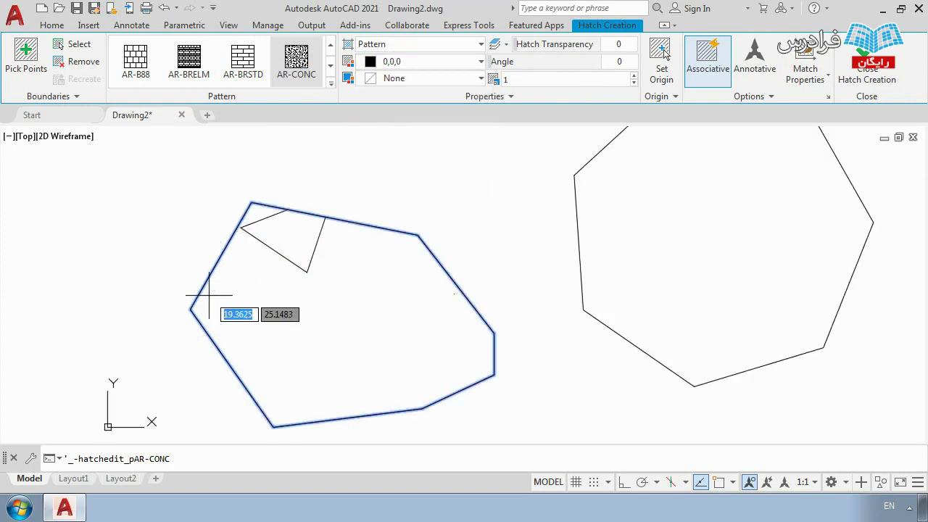
left_click(411, 82)
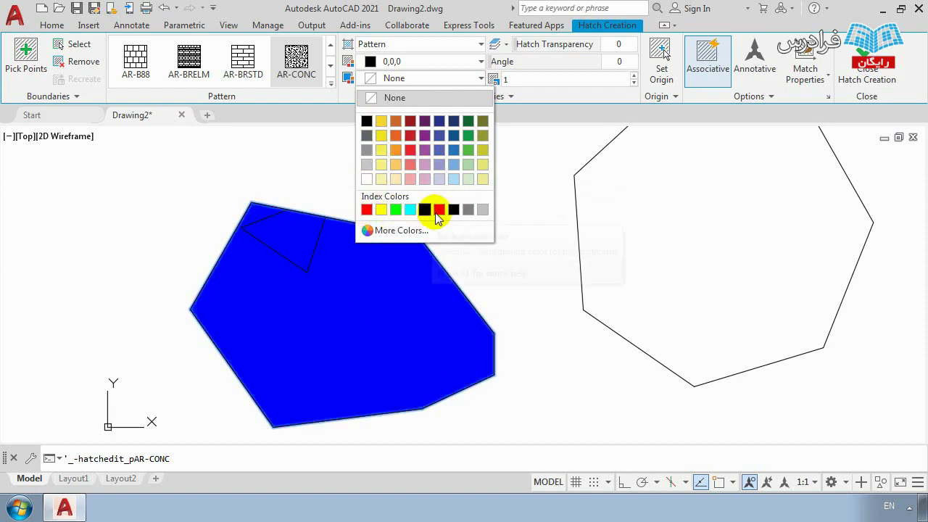
left_click(366, 164)
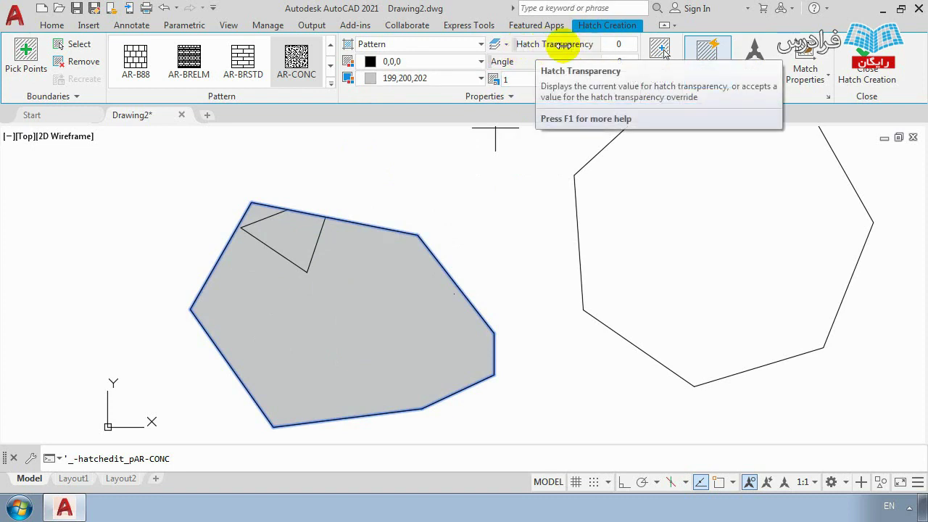
Step: Try out other transparency and angle values on the AR-CONC hatch
mouse_move(519, 42)
left_mouse_down()
mouse_move(614, 44)
mouse_move(501, 37)
mouse_move(584, 33)
mouse_move(614, 37)
mouse_move(506, 42)
mouse_move(625, 44)
left_mouse_up()
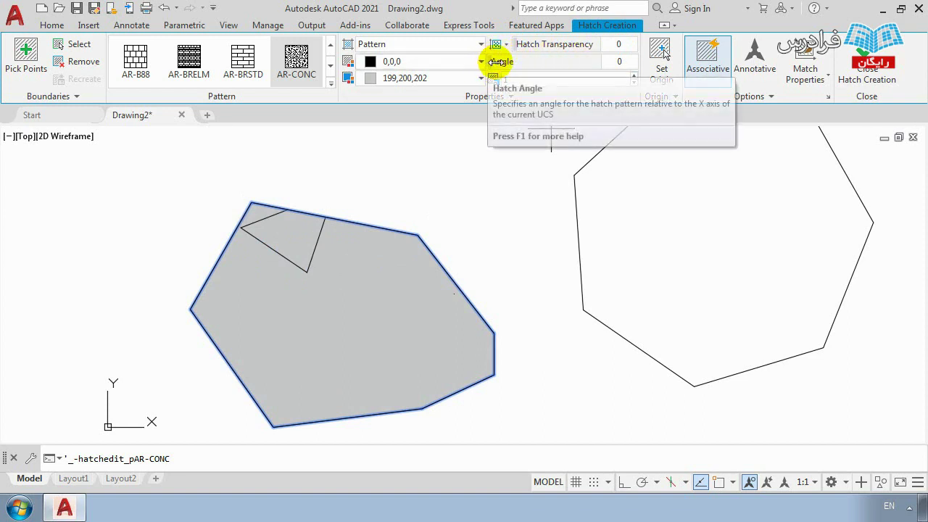
left_click_drag(497, 61, 515, 57)
left_click_drag(589, 56, 456, 49)
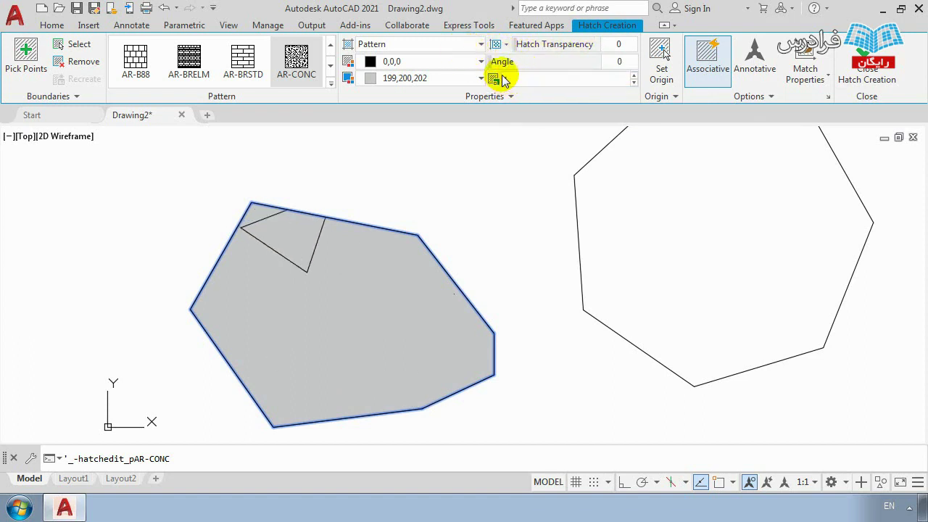
Step: Set the hatch pattern scale to 0.2 and refine it to 0.05
left_click(506, 80)
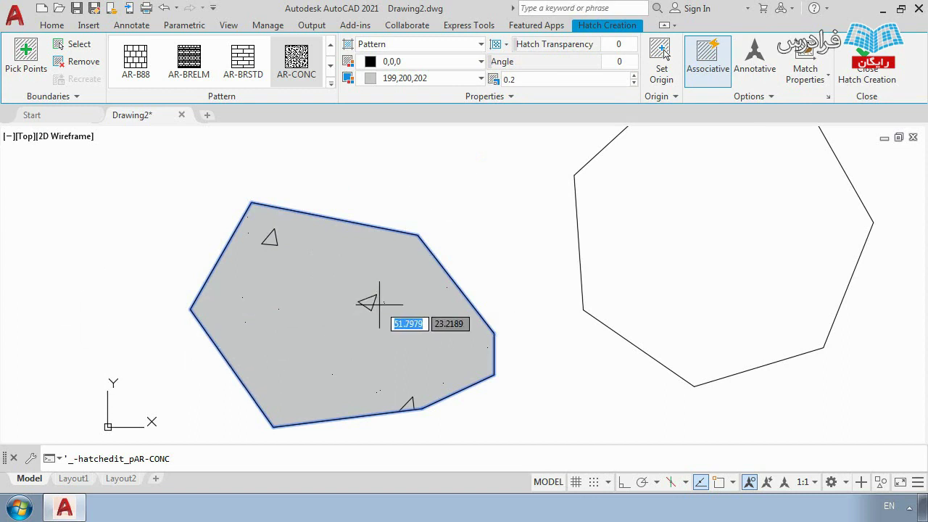
left_click(540, 80)
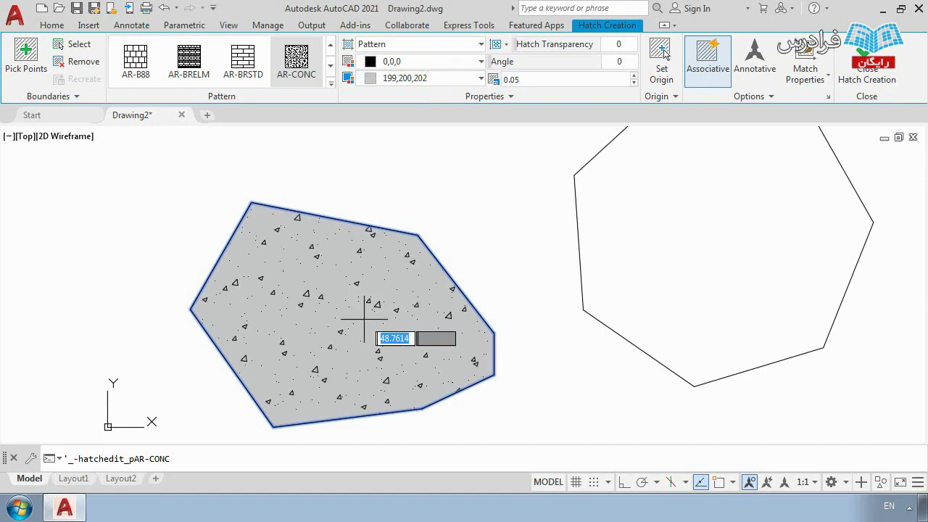
scroll(364, 353, "up", 2)
scroll(363, 353, "down", 2)
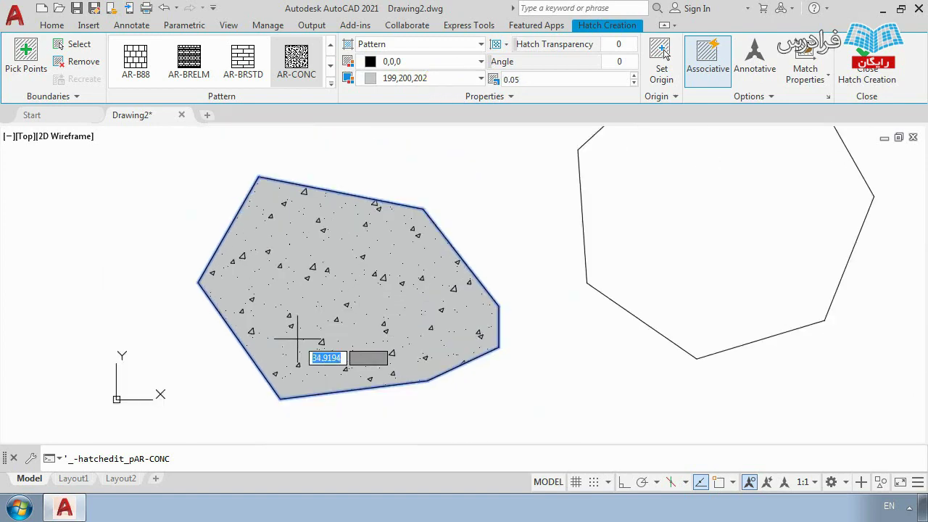
scroll(369, 248, "up", 2)
scroll(435, 248, "down", 2)
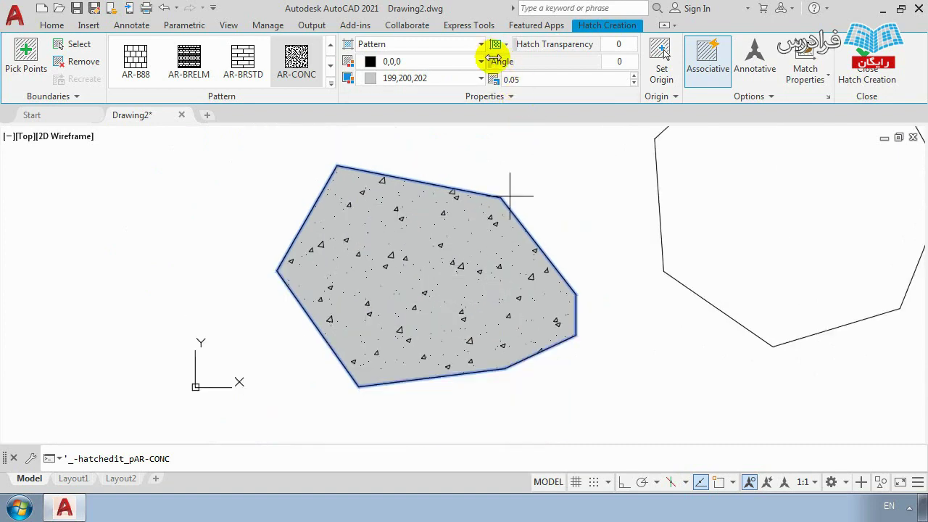
Step: Set the angle of the AR-CONC hatch to 90
left_click_drag(497, 60, 594, 66)
mouse_move(600, 67)
left_mouse_down()
mouse_move(619, 66)
mouse_move(484, 61)
mouse_move(627, 65)
left_mouse_up()
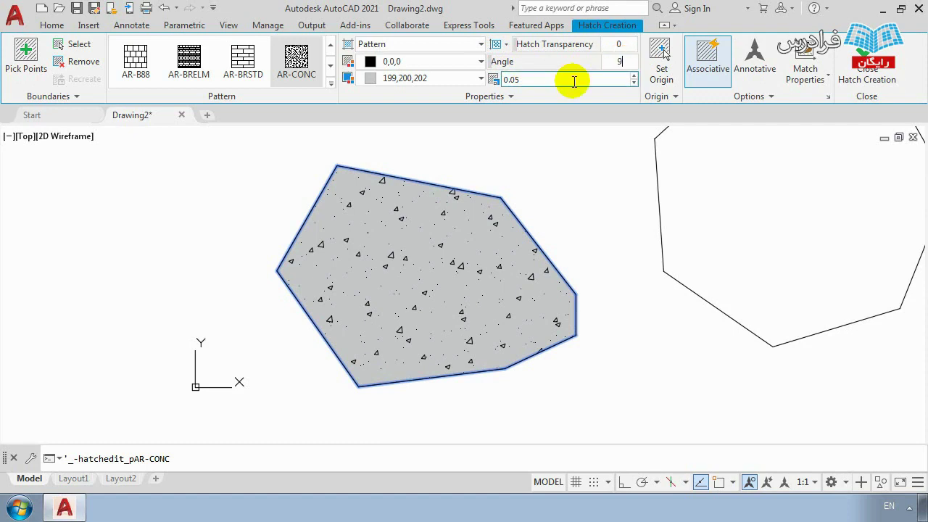
type("0")
key("Return")
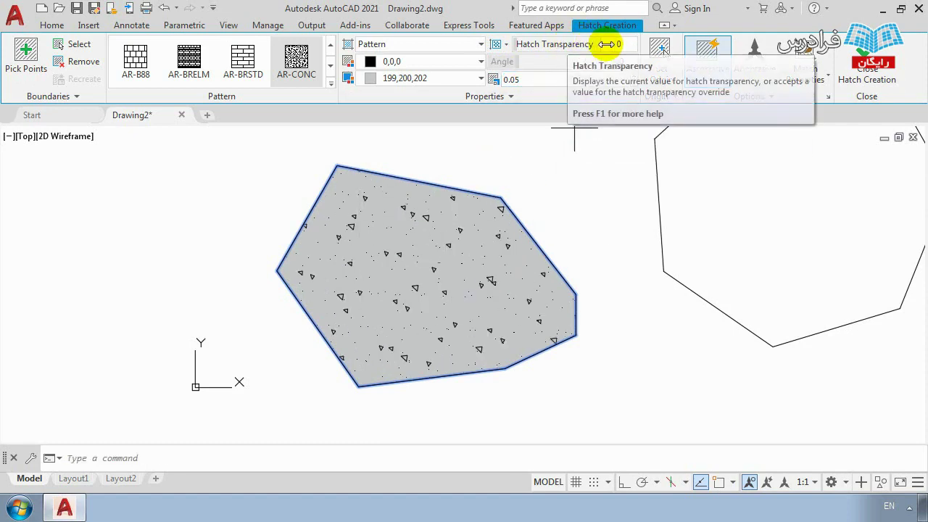
Step: Set the hatch transparency to 50 and finish creating the hatch
mouse_move(615, 37)
left_mouse_down()
mouse_move(615, 58)
mouse_move(601, 42)
left_mouse_up()
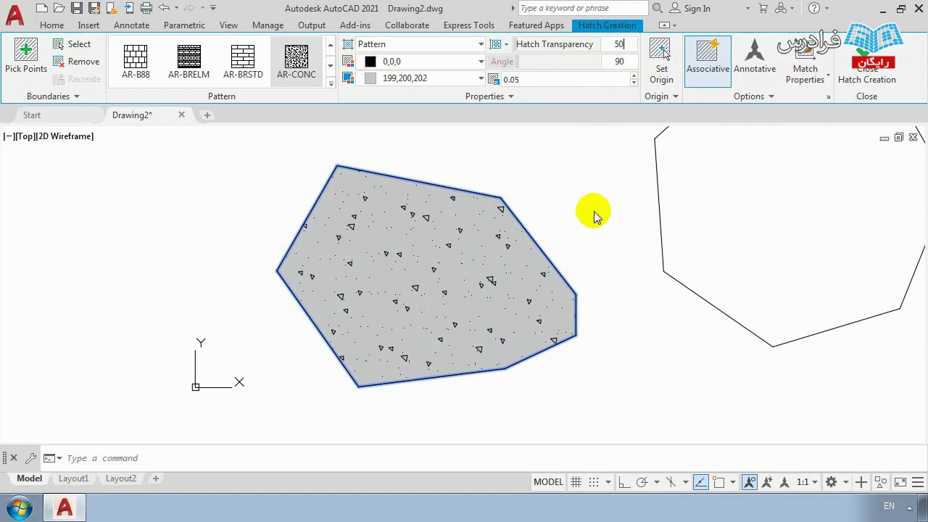
key("Return")
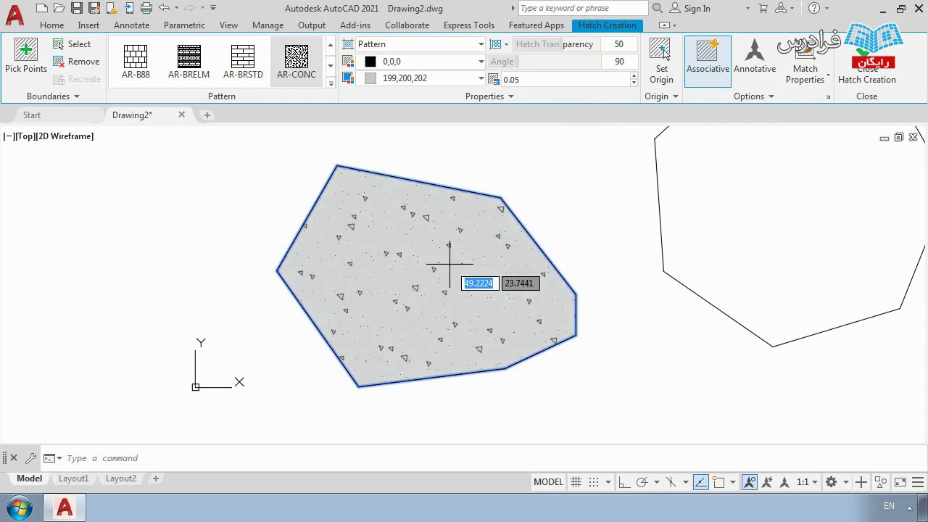
scroll(450, 265, "up", 3)
scroll(440, 261, "down", 3)
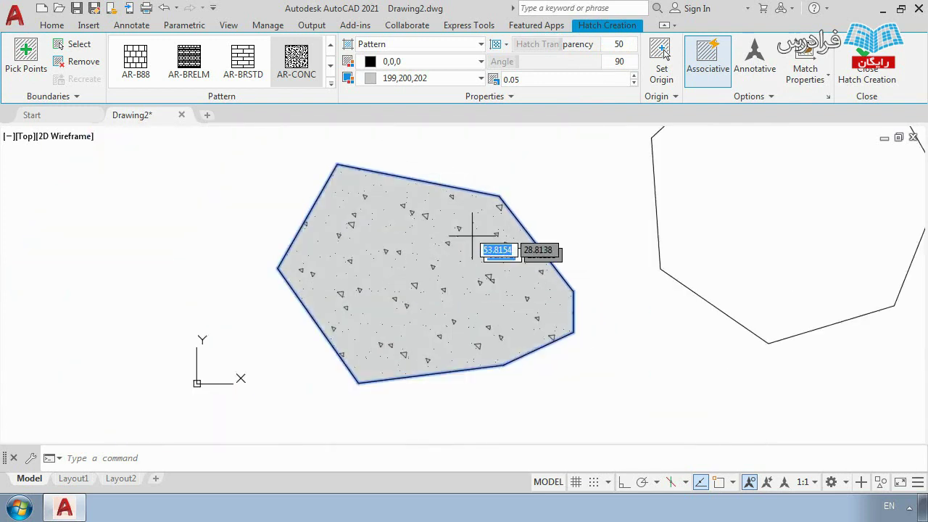
scroll(478, 272, "down", 2)
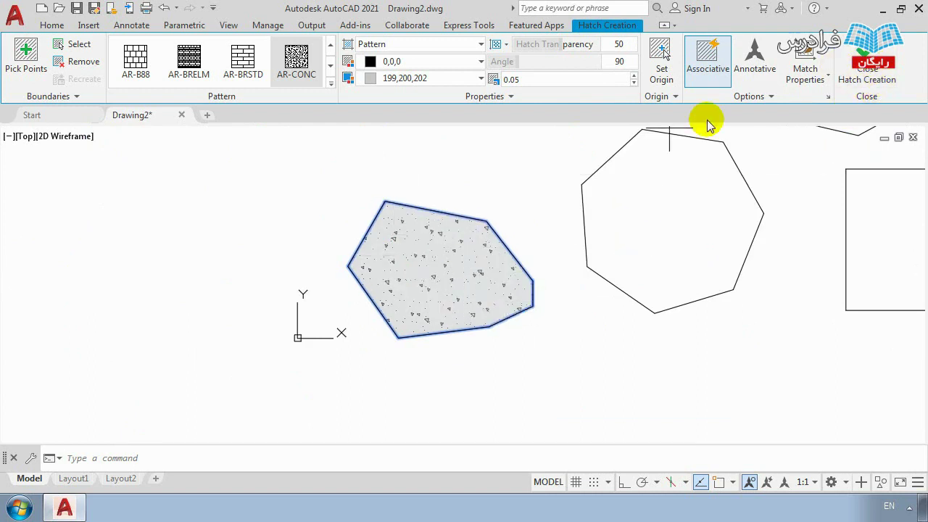
left_click(874, 83)
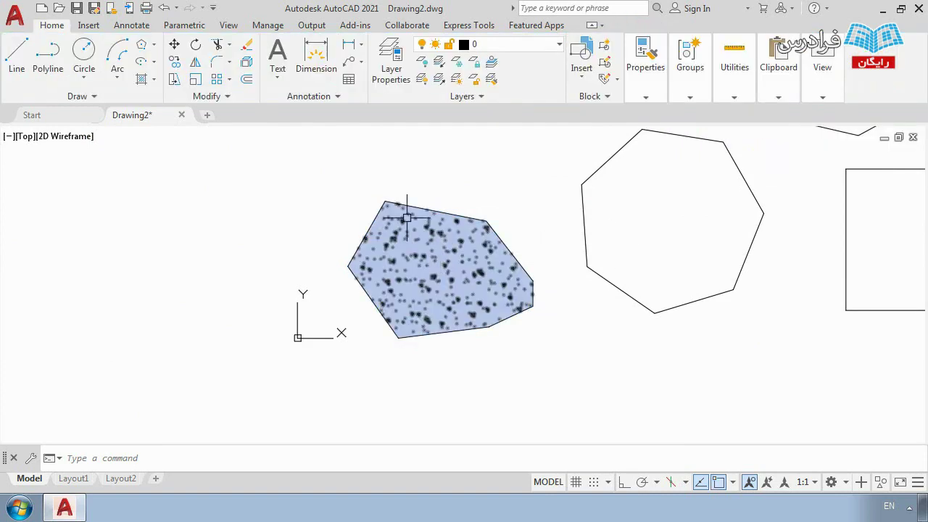
Step: Examine the finished concrete hatch up close and together with the other closed shapes
scroll(493, 304, "down", 2)
scroll(521, 328, "up", 4)
middle_click_drag(413, 238, 435, 300)
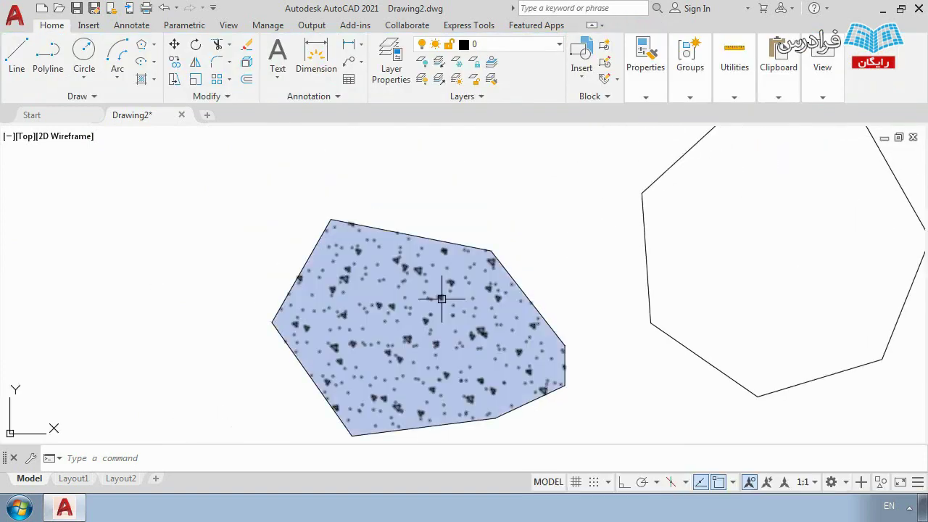
scroll(417, 287, "up", 2)
scroll(413, 278, "down", 4)
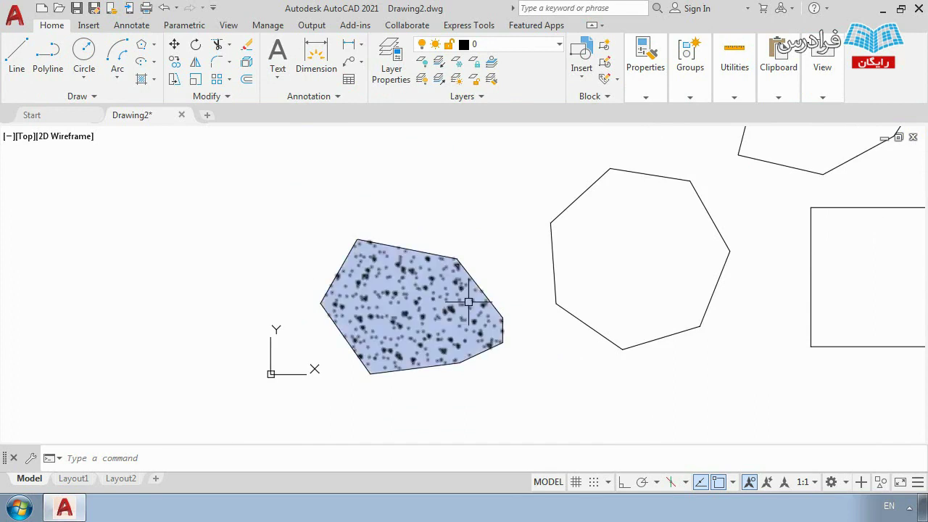
scroll(468, 301, "down", 4)
middle_click_drag(607, 276, 493, 311)
scroll(468, 339, "up", 2)
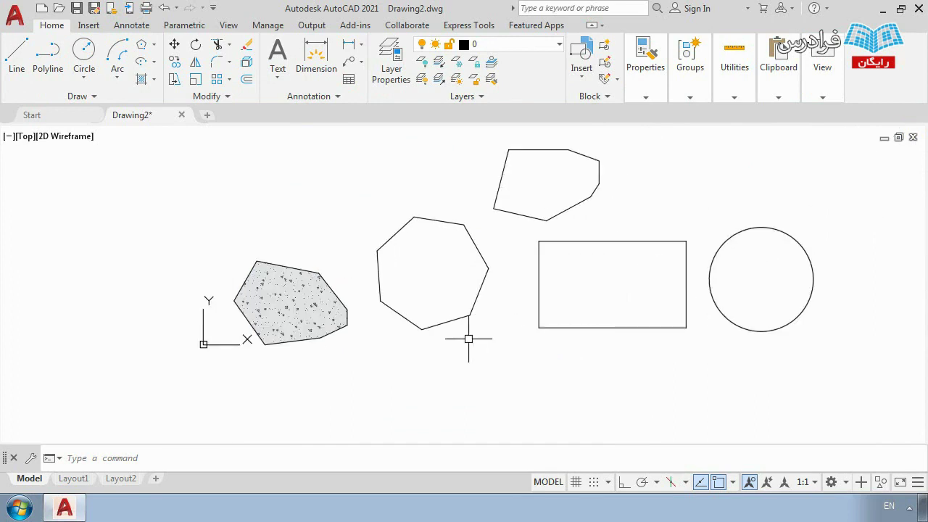
Step: Start a new hatch and select the heptagon as its boundary object
left_click(141, 79)
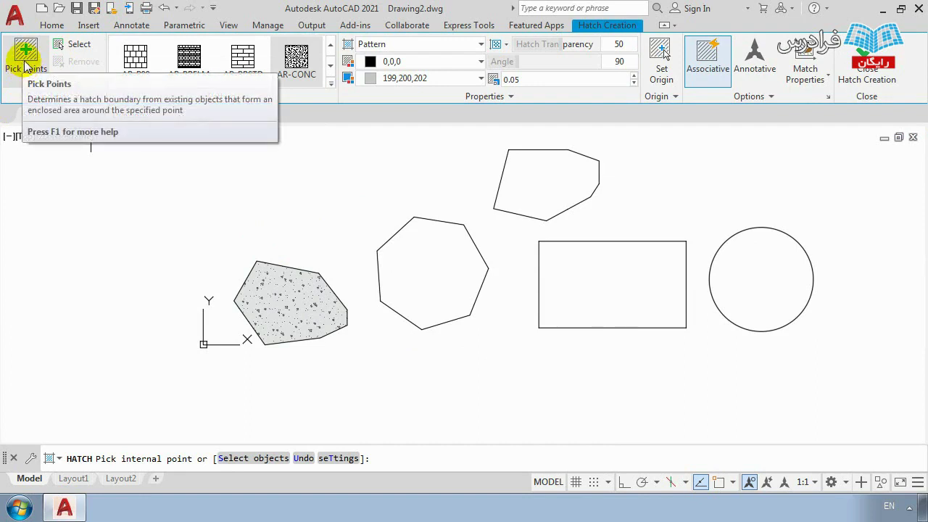
left_click(272, 304)
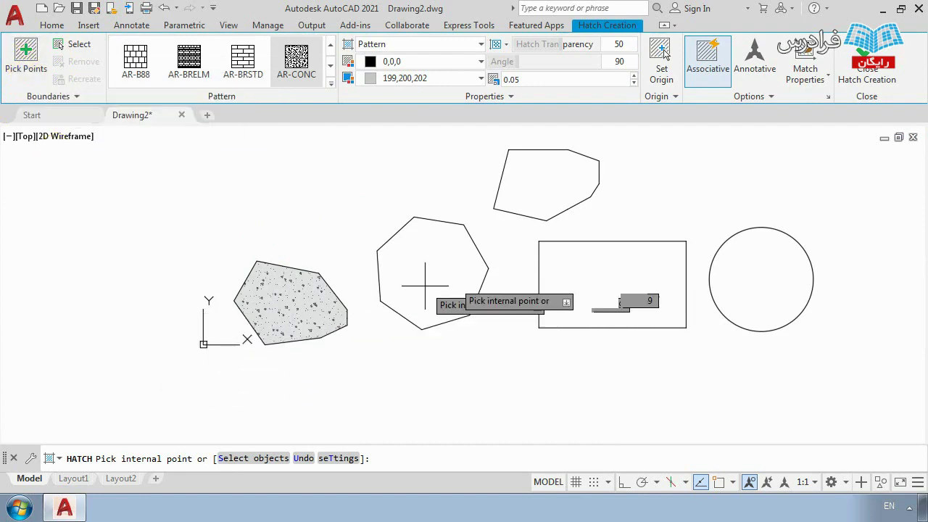
left_click(73, 46)
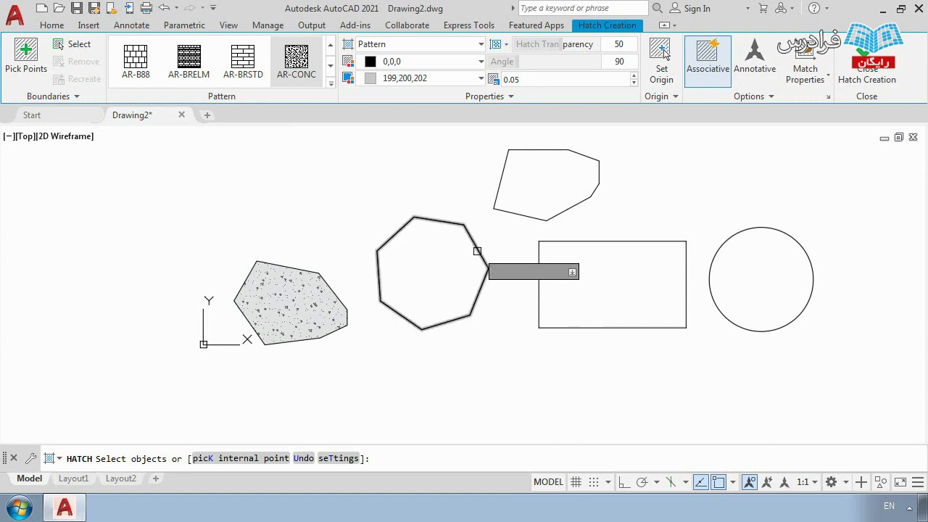
left_click(477, 252)
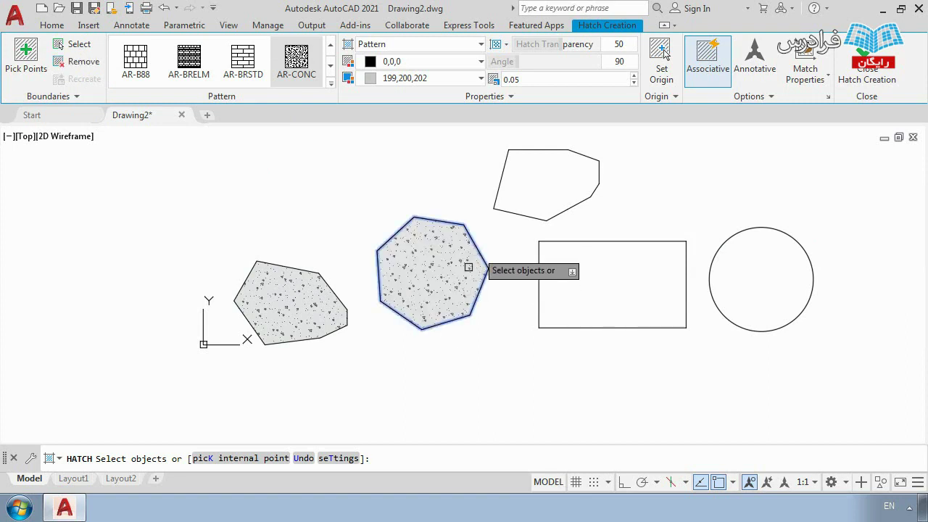
Step: Try the AR-SAND and EARTH patterns on the heptagon's hatch
left_click(330, 83)
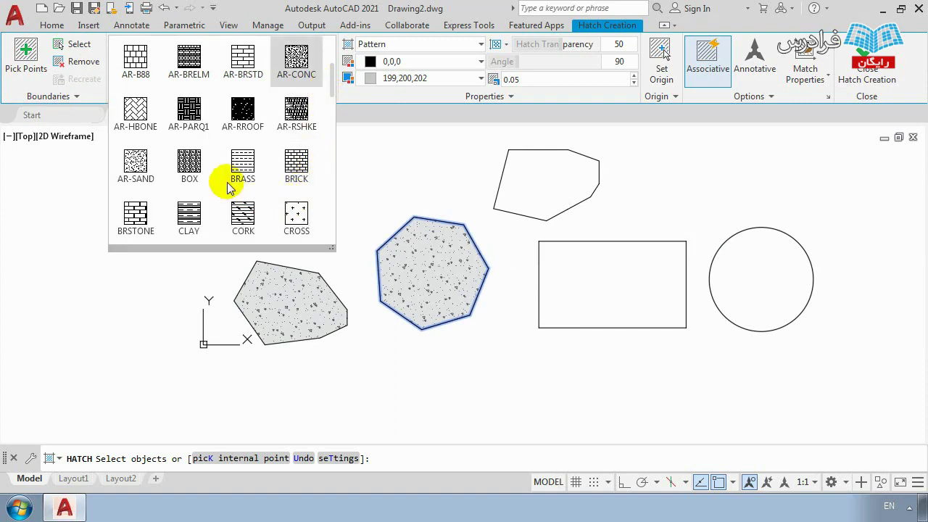
left_click(136, 162)
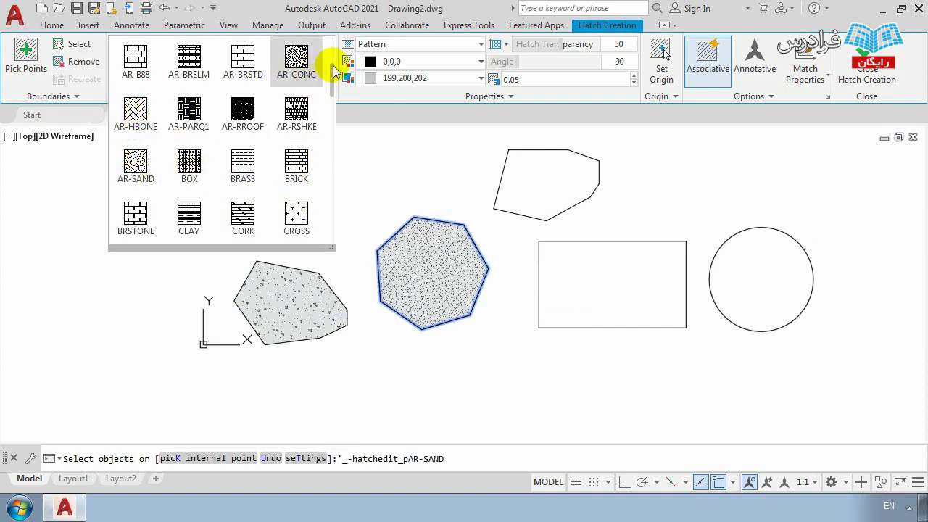
scroll(293, 122, "down", 3)
left_click(295, 116)
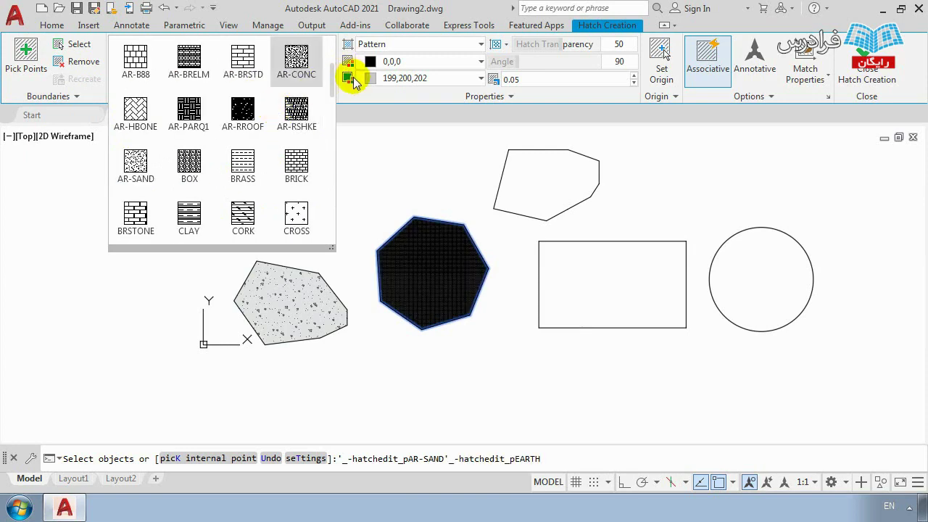
Step: Change the heptagon's hatch type to Gradient and apply the GR_SPHER gradient pattern
left_click(367, 43)
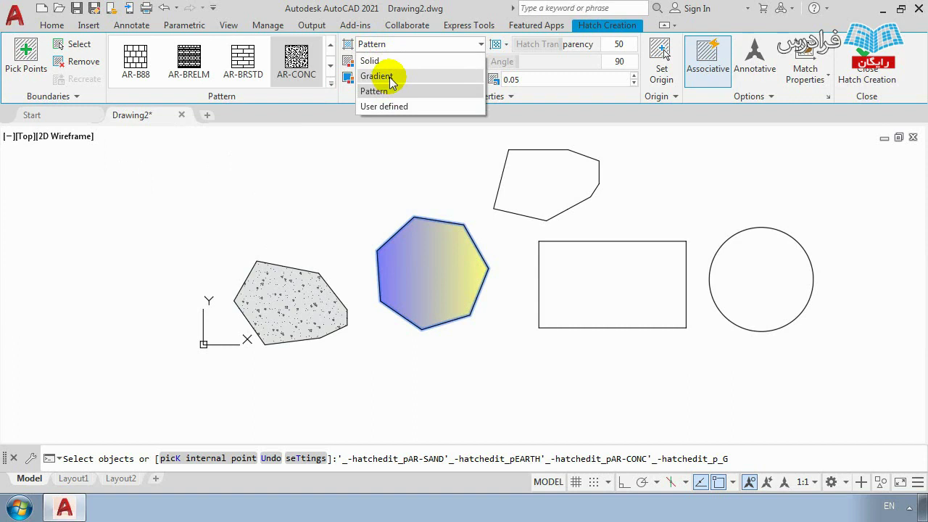
left_click(389, 77)
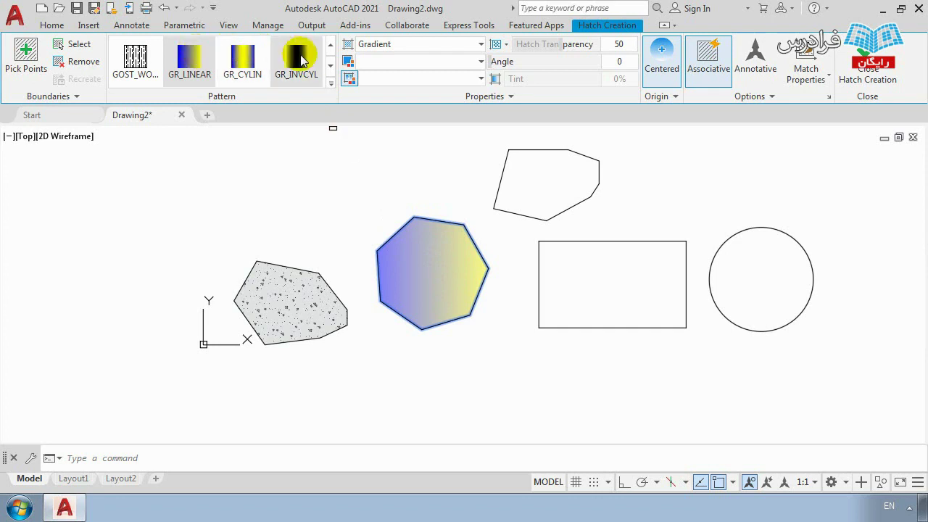
left_click(331, 83)
scroll(334, 126, "up", 1)
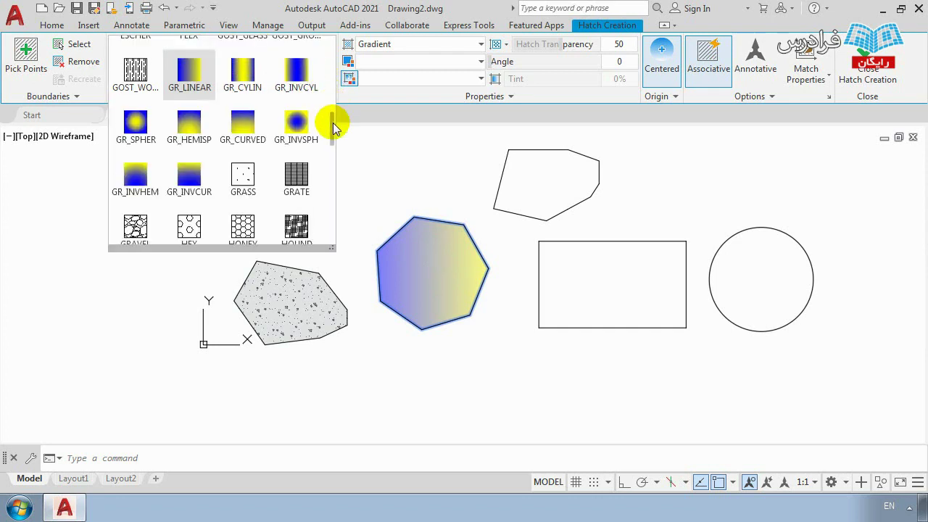
left_click(183, 72)
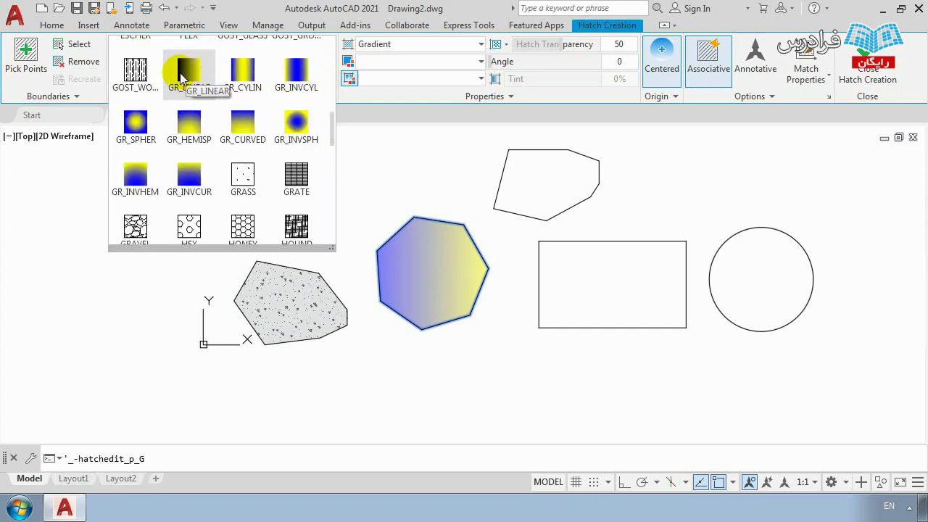
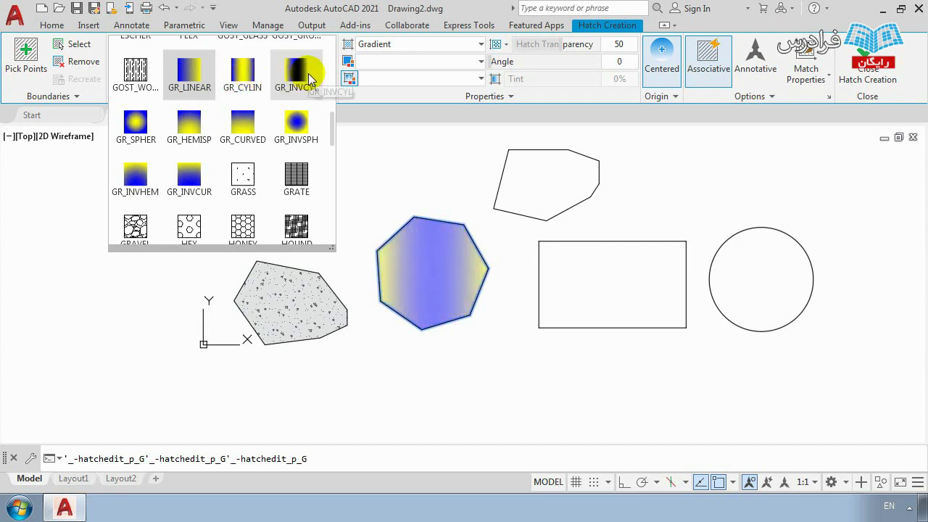
left_click(137, 125)
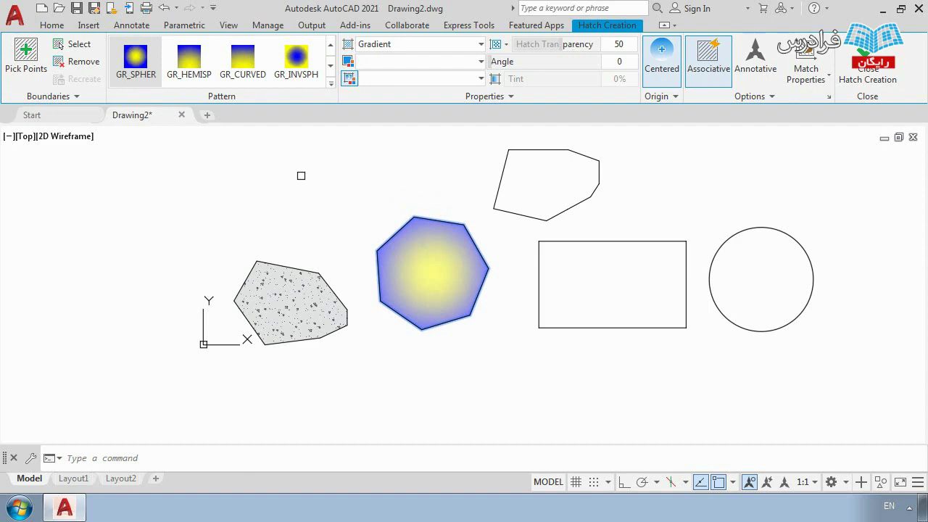
Step: Set the gradient's first colour to Green and its second colour to Red
left_click(435, 61)
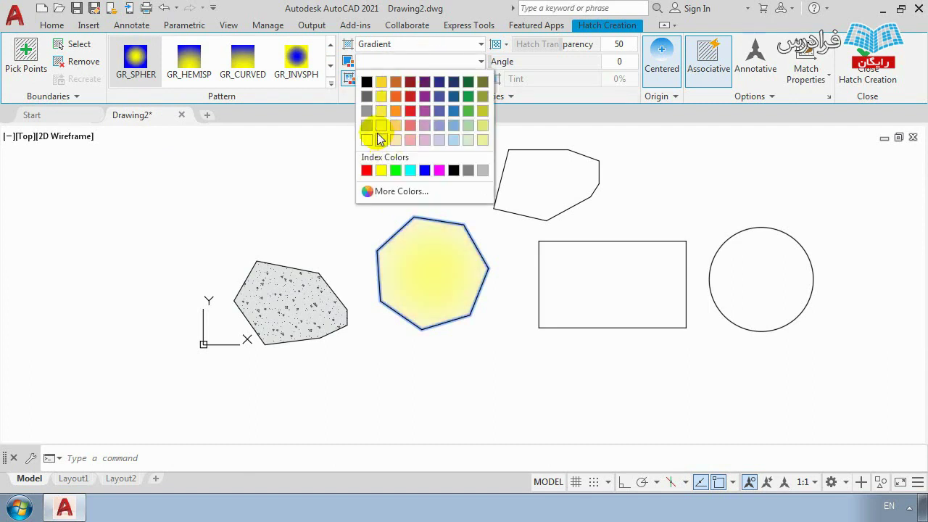
left_click(439, 66)
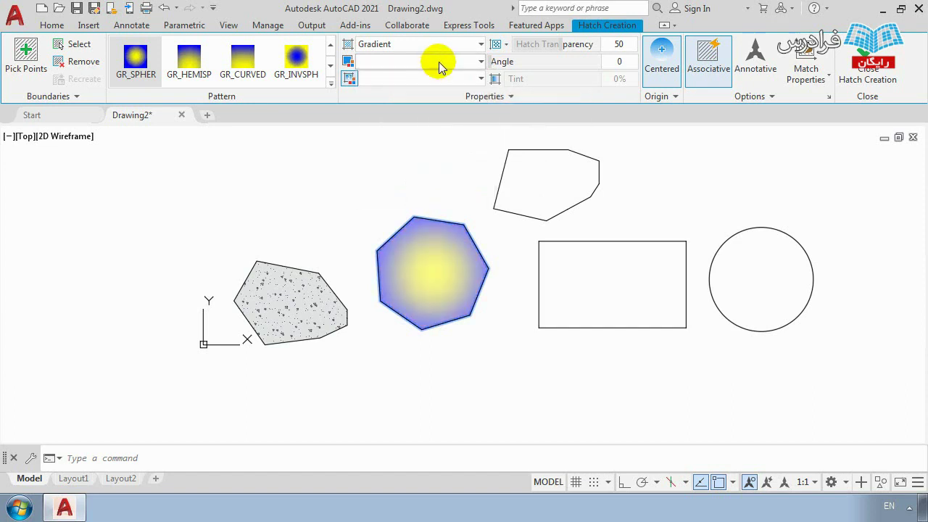
left_click(443, 61)
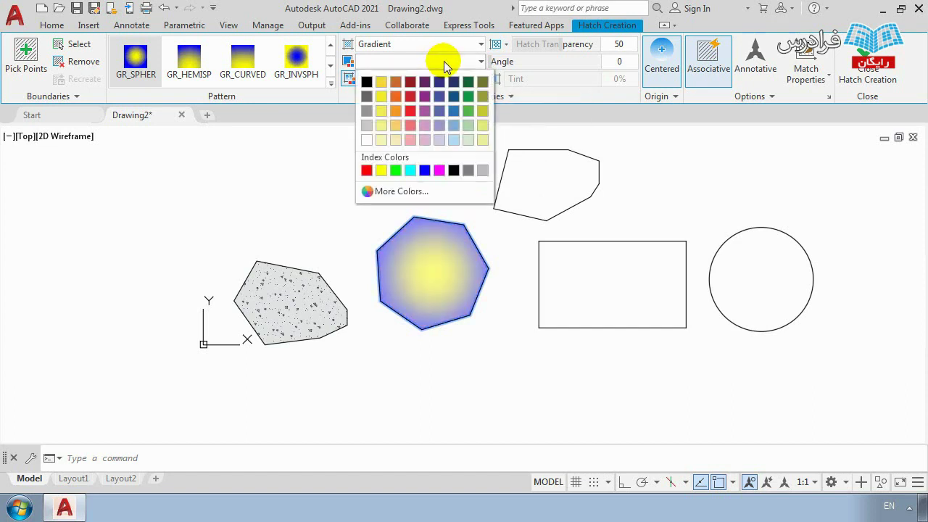
left_click(396, 172)
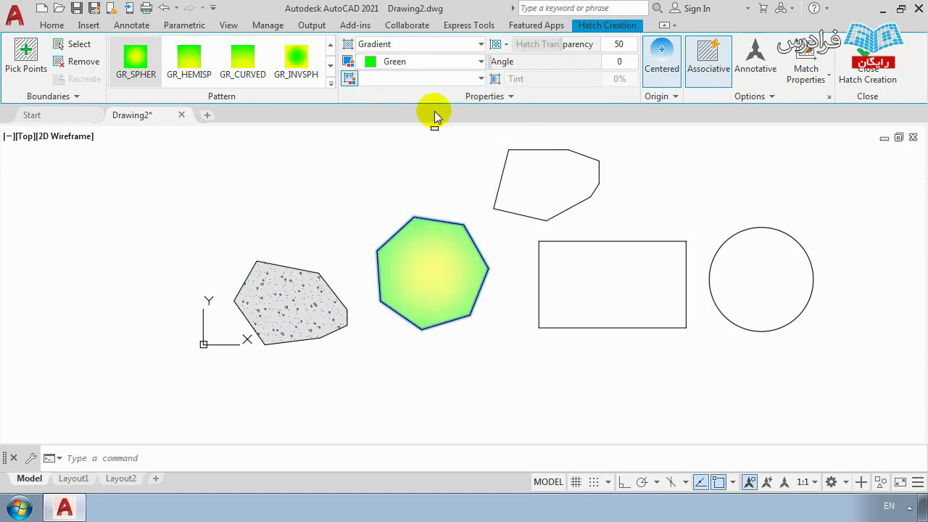
left_click(450, 80)
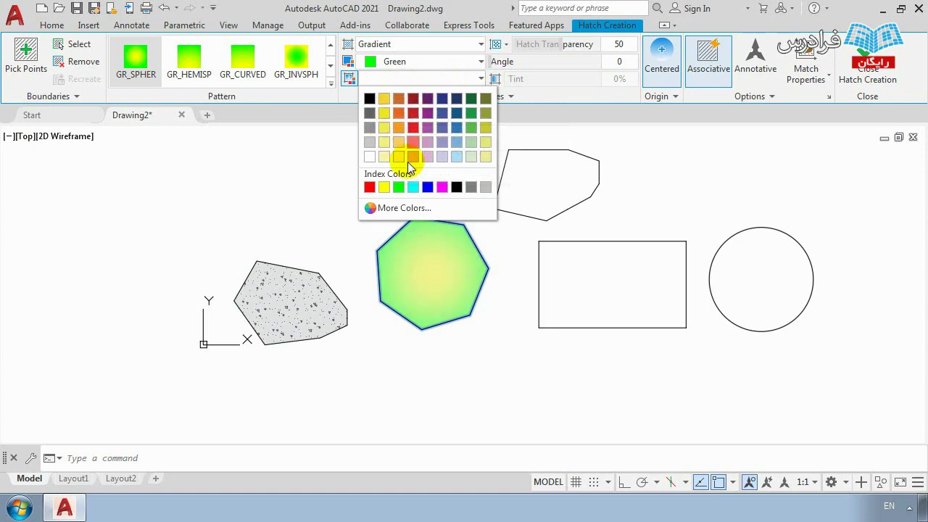
left_click(371, 188)
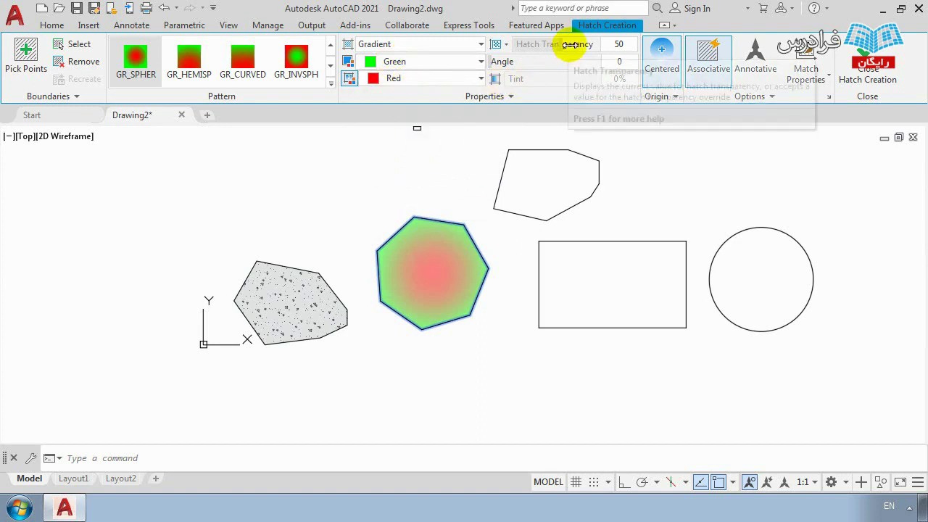
Step: Set the gradient's transparency to 20 and its angle to 97
mouse_move(561, 44)
left_mouse_down()
mouse_move(476, 37)
mouse_move(594, 41)
mouse_move(460, 33)
mouse_move(711, 51)
mouse_move(620, 44)
left_mouse_up()
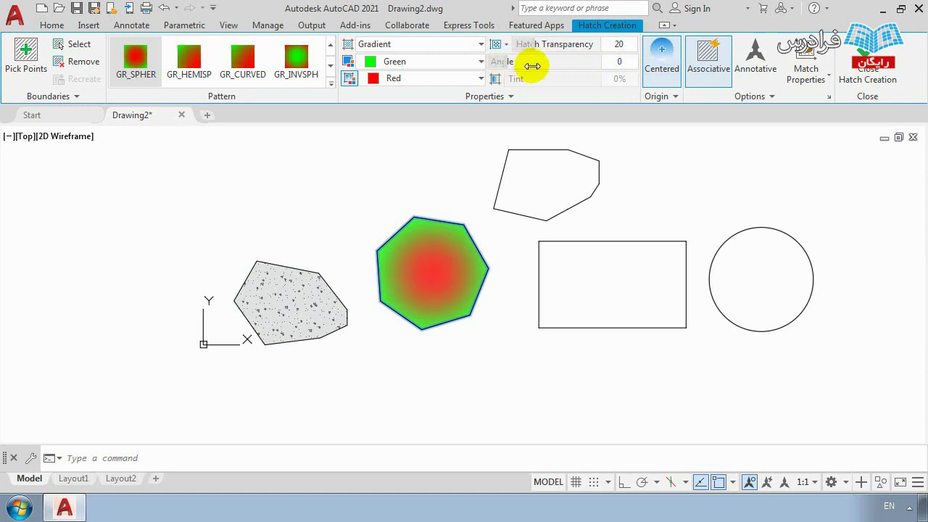
left_click_drag(532, 66, 562, 70)
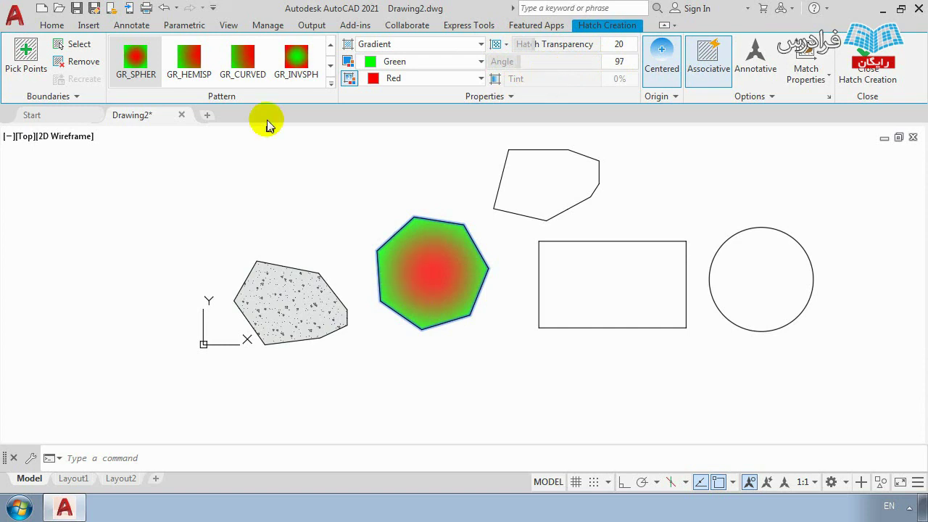
Step: Compare the other gradient patterns and apply GR_CYLIN to the heptagon
left_click(188, 69)
left_click(243, 64)
left_click(296, 65)
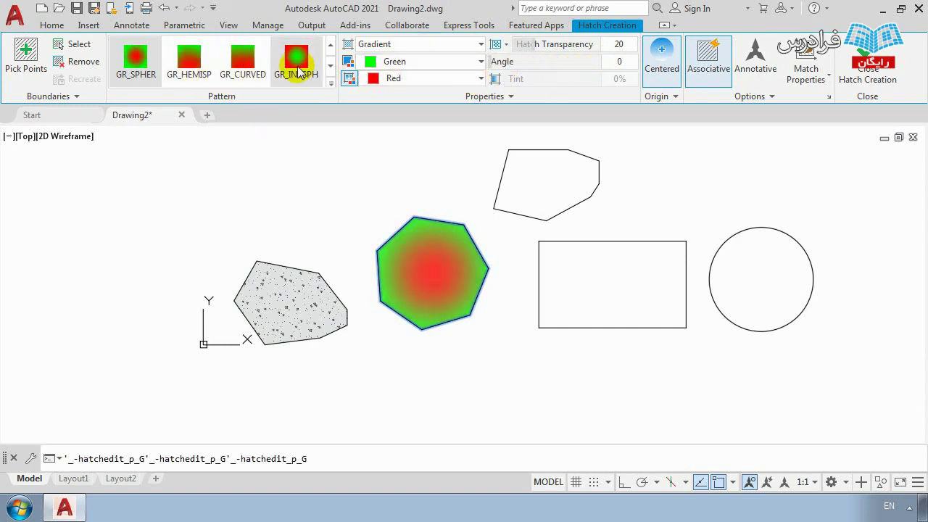
left_click(332, 83)
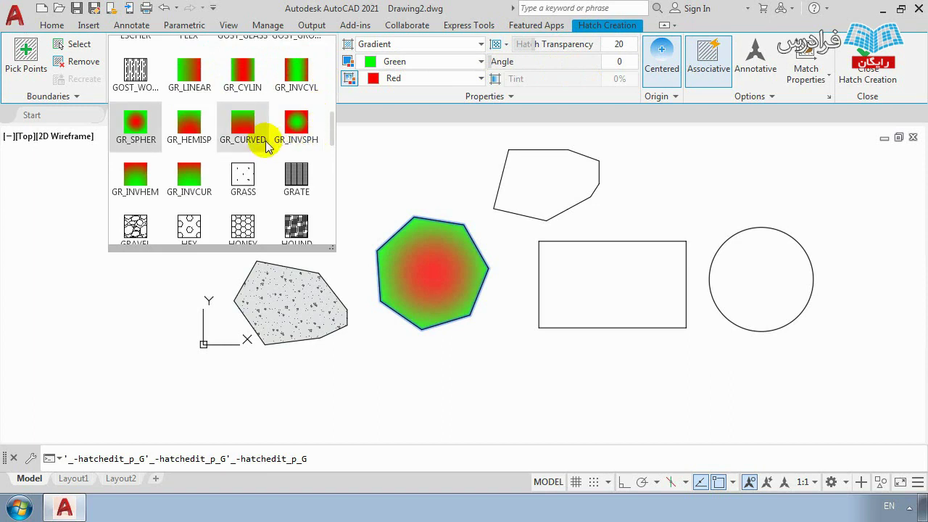
left_click(255, 77)
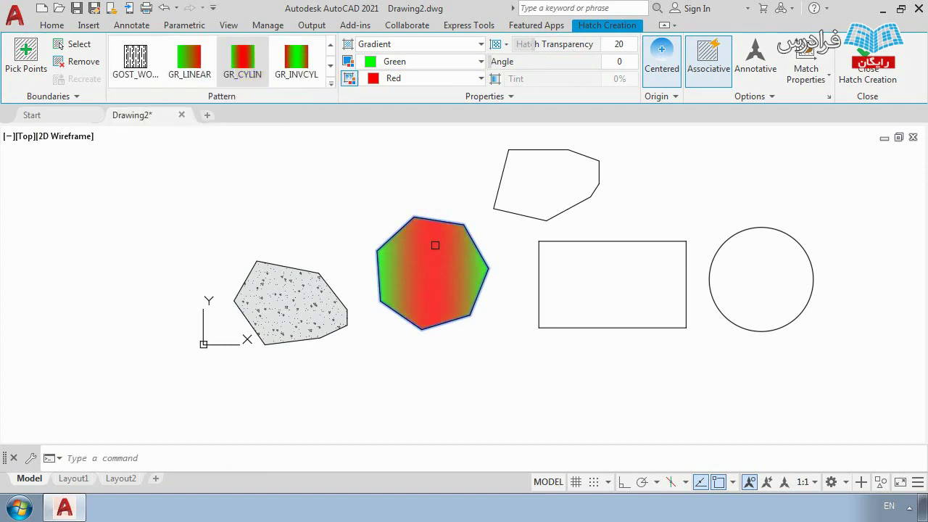
Step: Set the GR_CYLIN gradient's angle to 45
left_click_drag(497, 63, 537, 62)
left_click(625, 63)
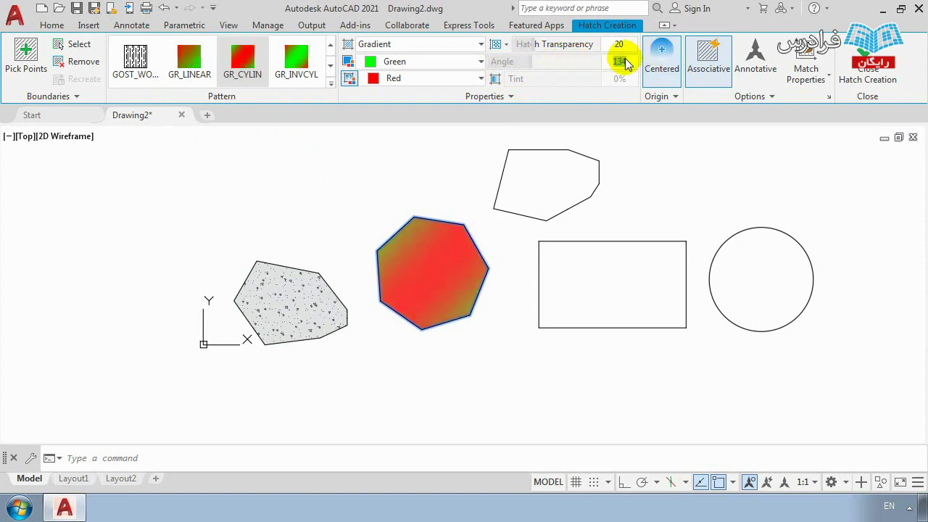
type("45")
key("Return")
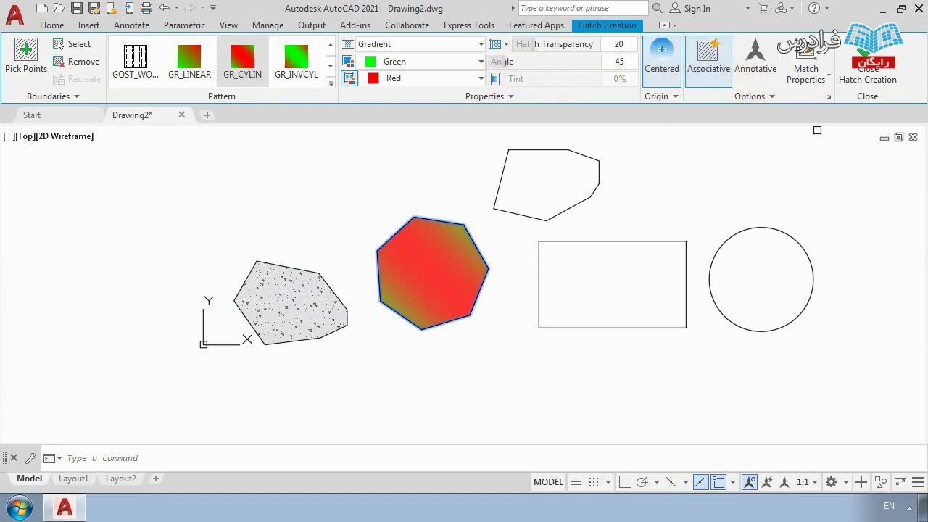
Step: Match the heptagon's hatch properties to the neighbouring concrete hatch, using the current origin
left_click(823, 82)
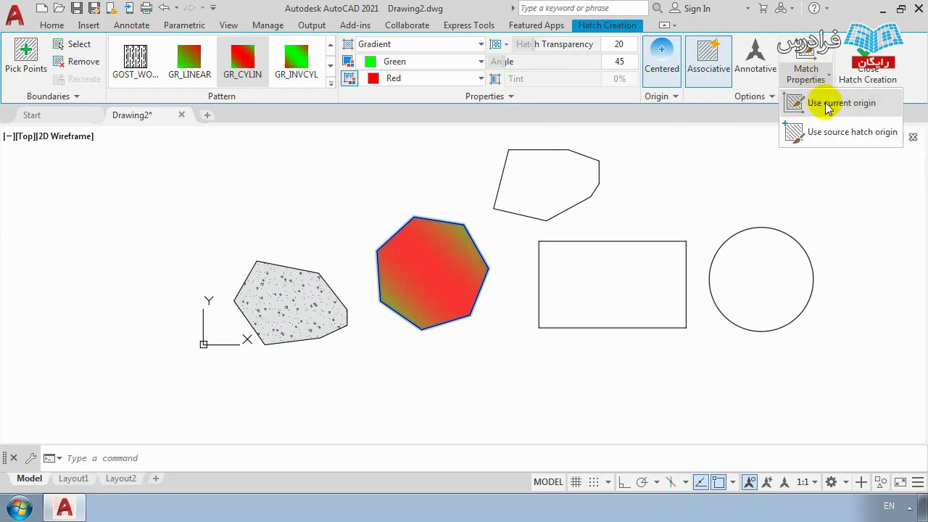
left_click(822, 102)
left_click(320, 289)
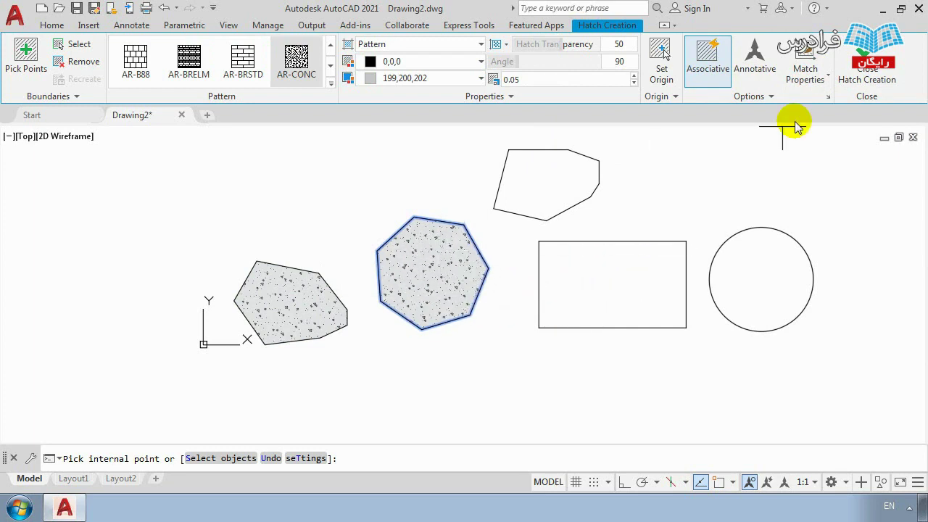
left_click(804, 76)
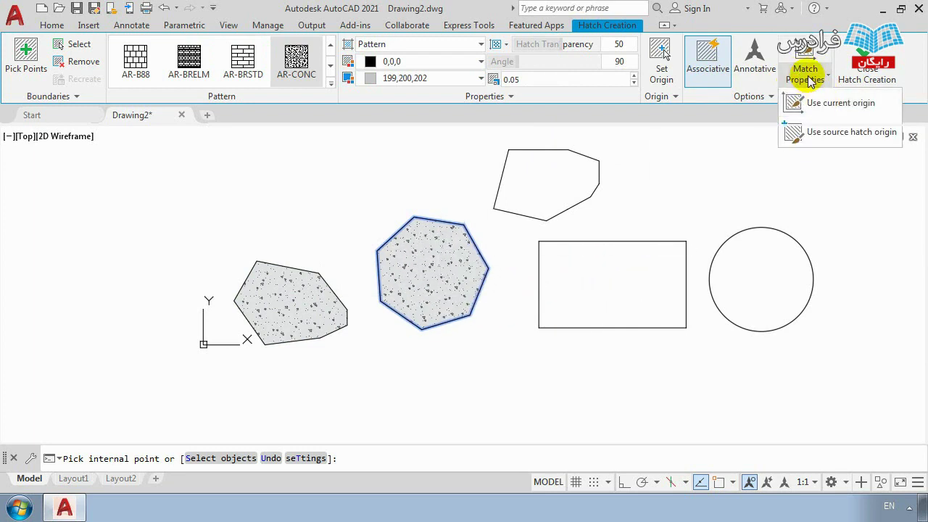
left_click(824, 103)
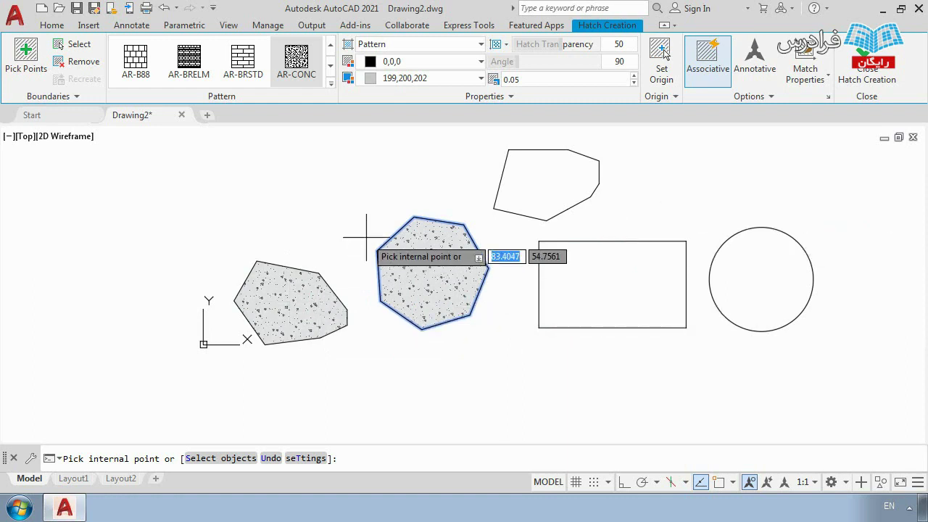
Step: Apply the GR_CYLIN gradient to the heptagon again and finish creating the hatch
left_click(330, 83)
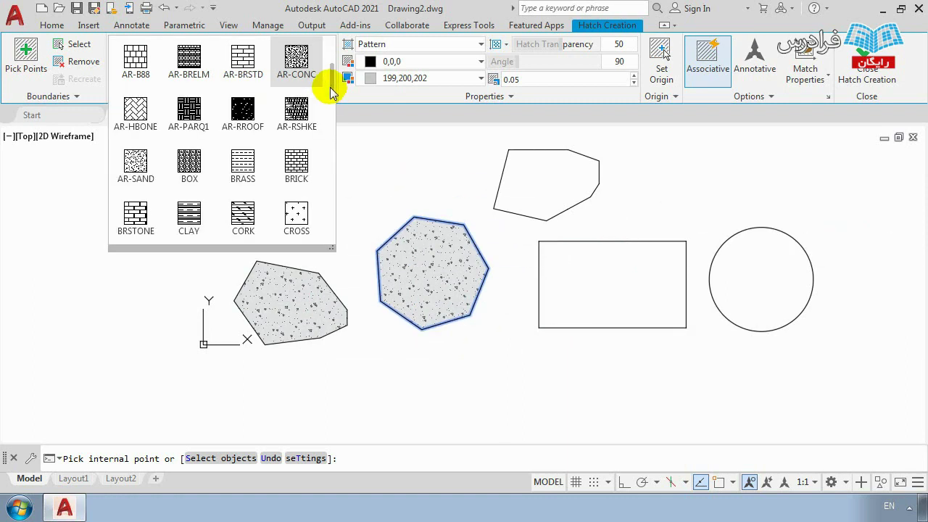
mouse_move(330, 85)
left_mouse_down()
mouse_move(331, 72)
mouse_move(331, 207)
mouse_move(332, 128)
left_mouse_up()
left_click(250, 82)
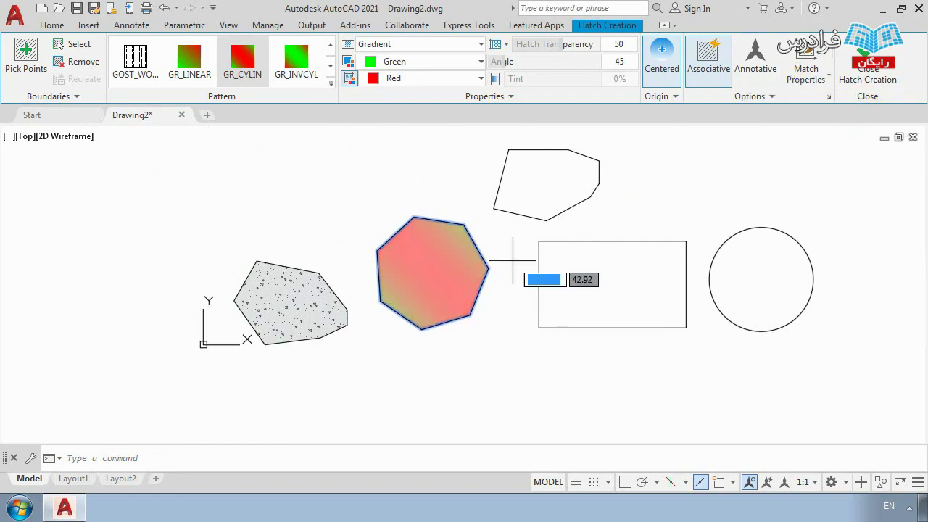
left_click(868, 79)
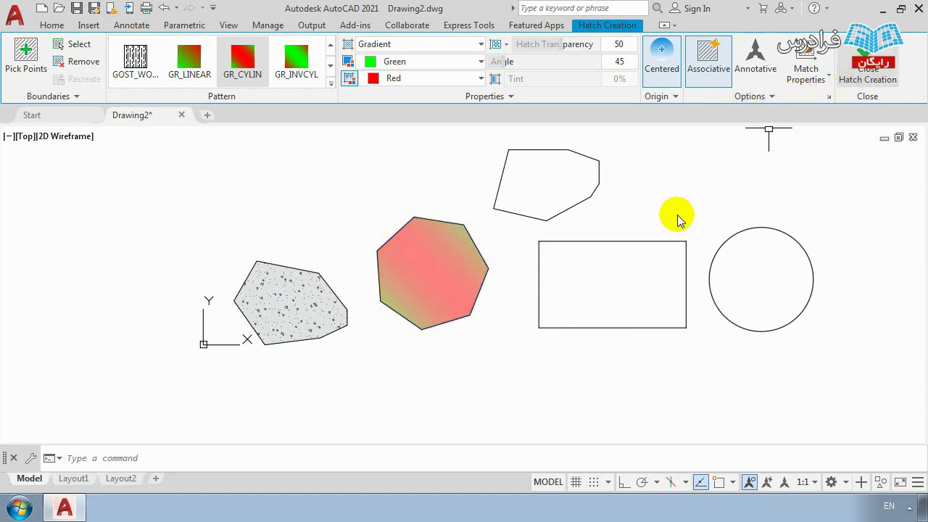
middle_click_drag(634, 271, 590, 276)
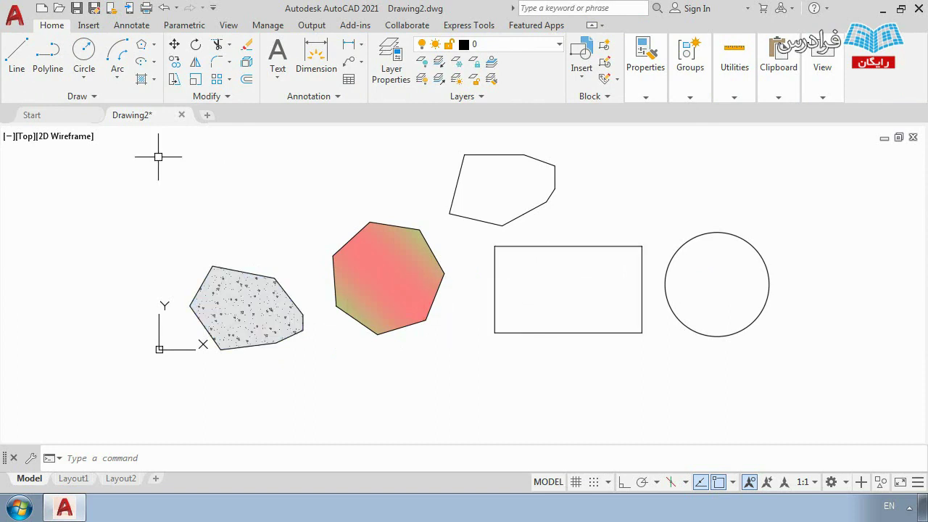
Step: Hatch the rectangle as a selected boundary object, matching its properties to the concrete hatch of the irregular polygon, and finish the hatch
left_click(142, 79)
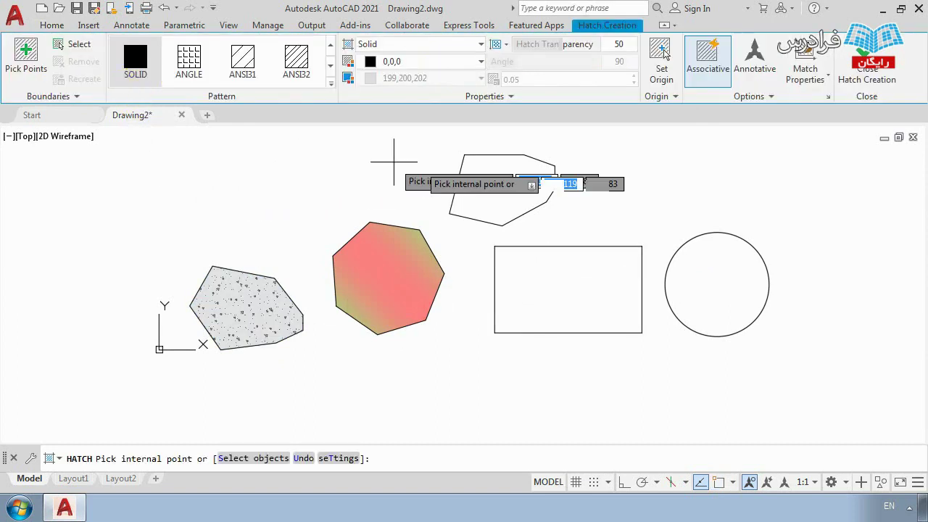
left_click(72, 44)
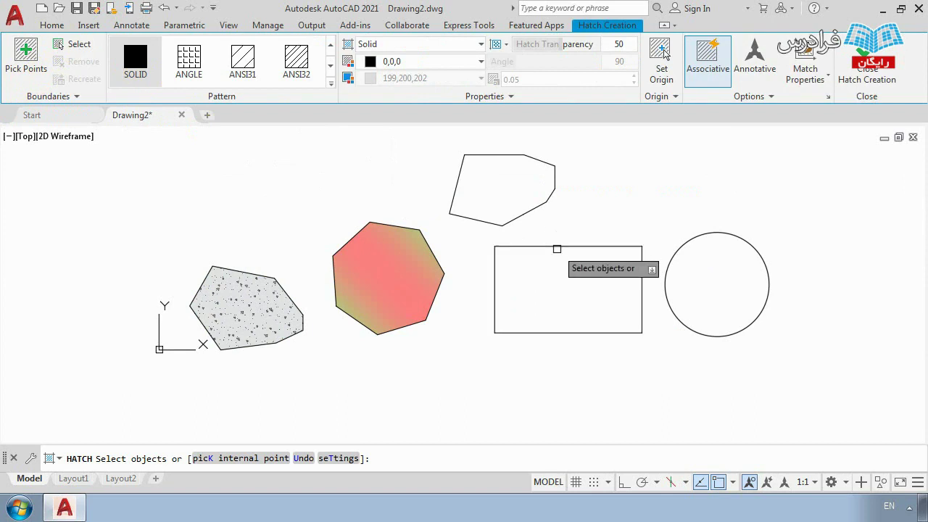
left_click(556, 246)
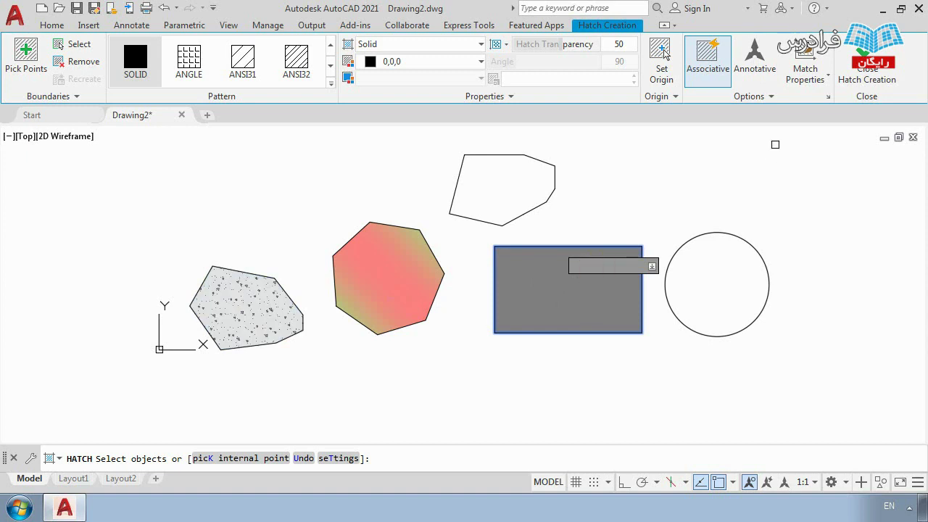
left_click(805, 77)
left_click(803, 50)
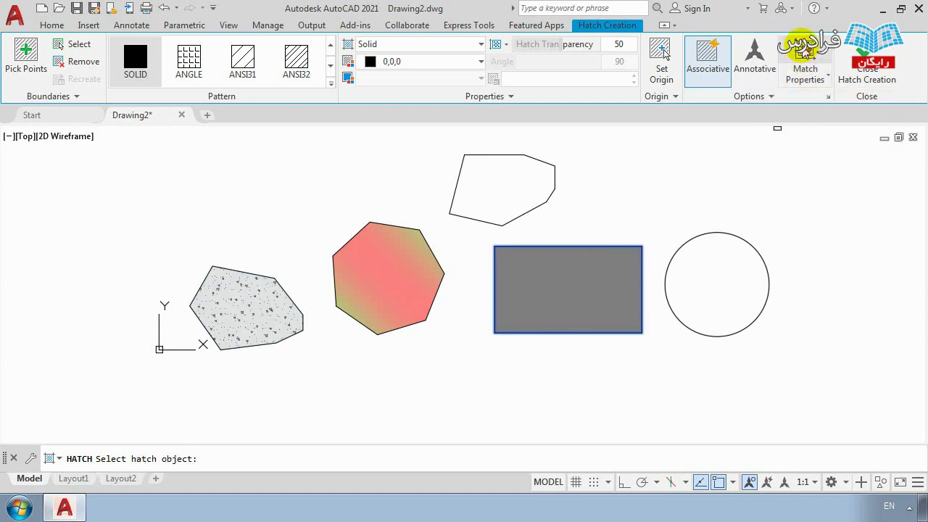
left_click(250, 312)
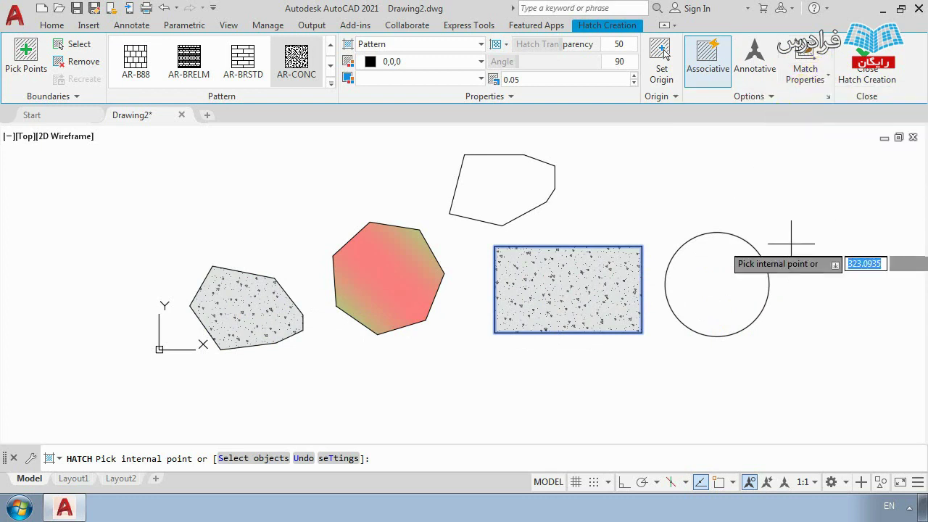
left_click(862, 64)
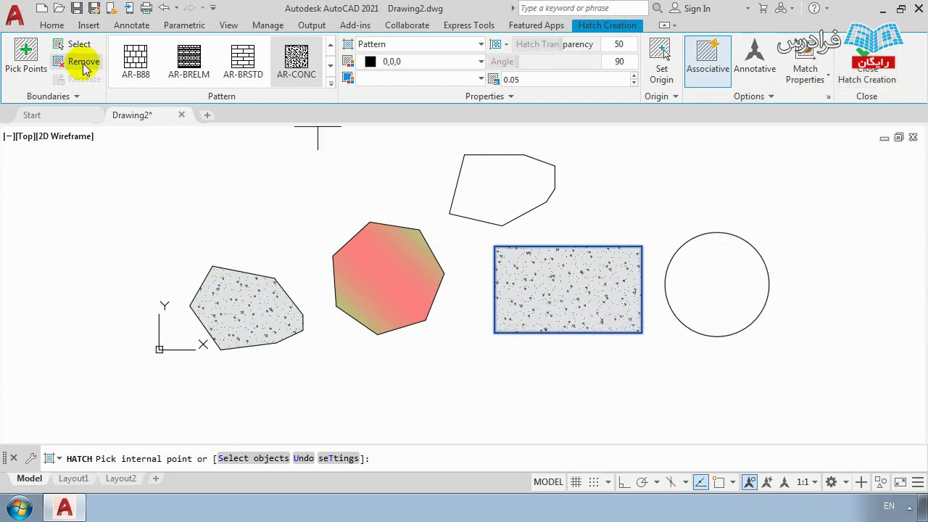
left_click(866, 66)
Step: Create a polyline boundary from an internal point of the unfilled irregular polygon above the rectangle
left_click(152, 79)
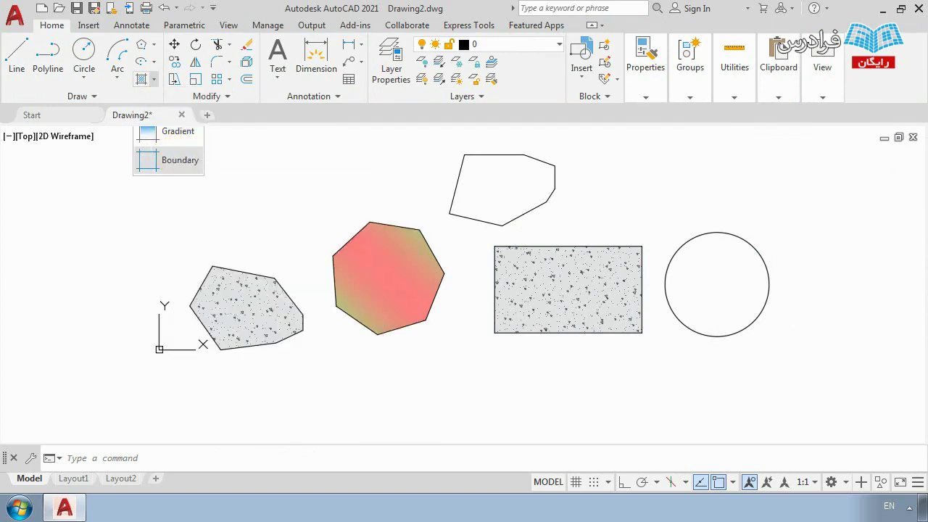
left_click(177, 160)
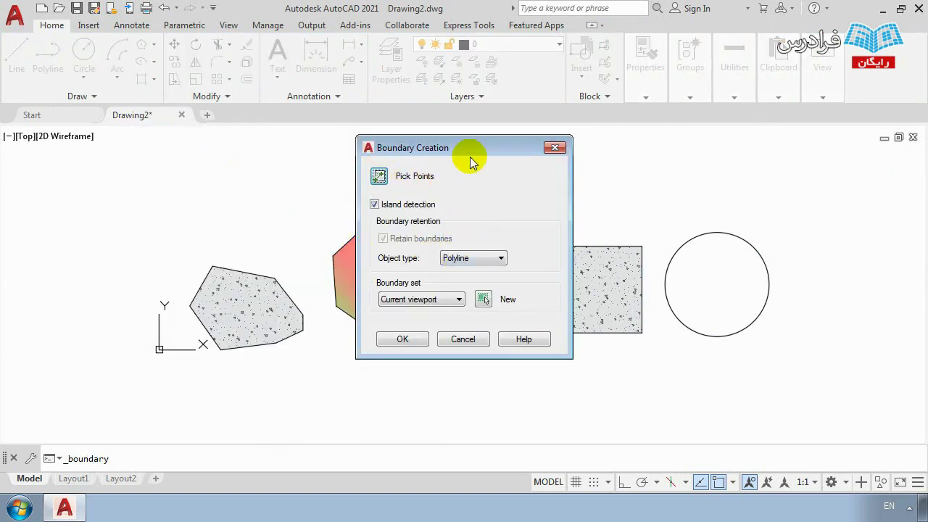
left_click_drag(469, 148, 361, 164)
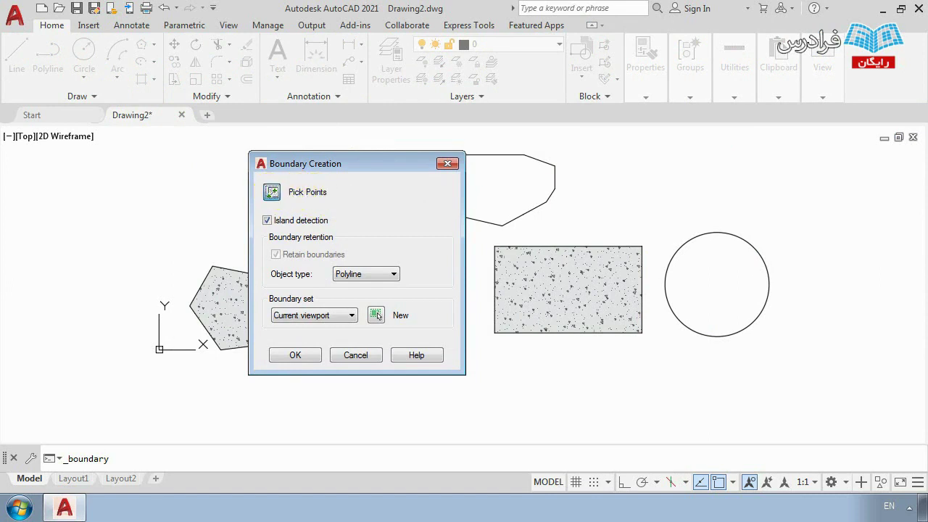
left_click(271, 191)
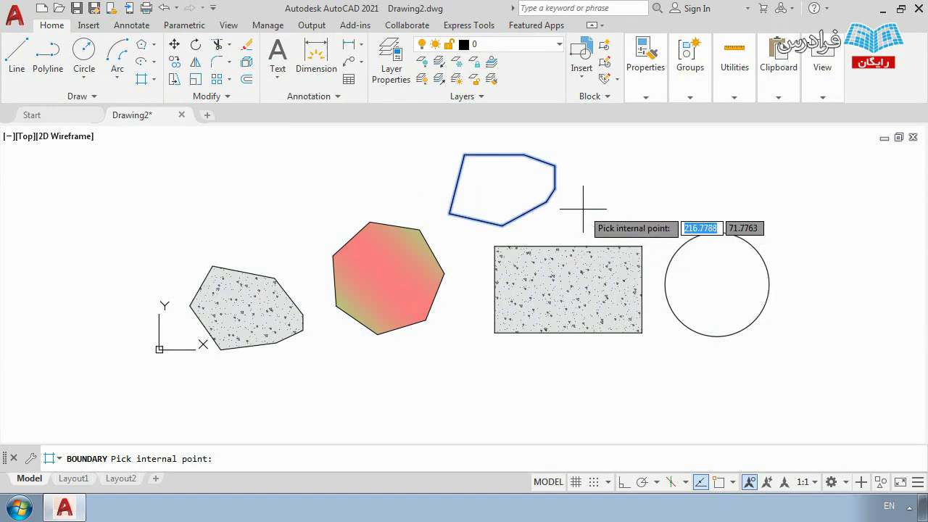
key("Return")
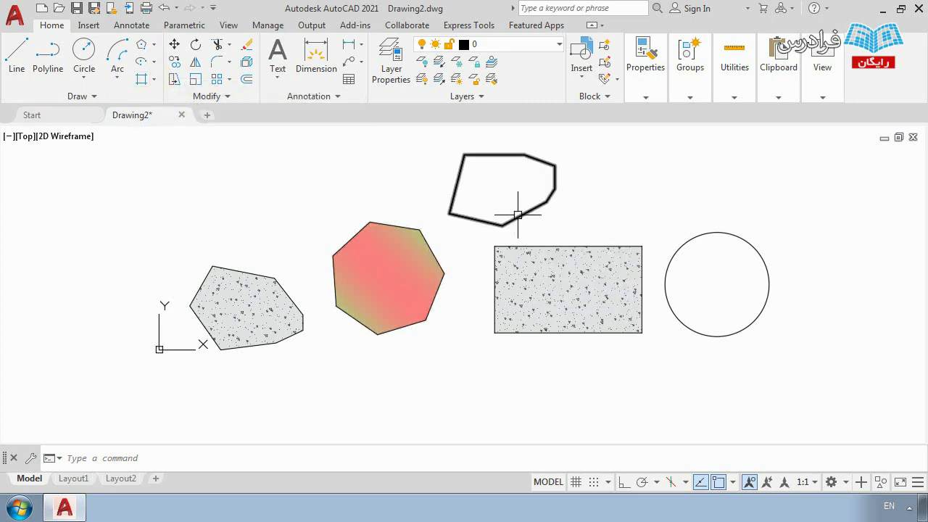
Step: Draw a closed, irregular five-sided outline of separate lines in the empty area beside the existing shapes
left_click(18, 51)
scroll(290, 207, "down", 5)
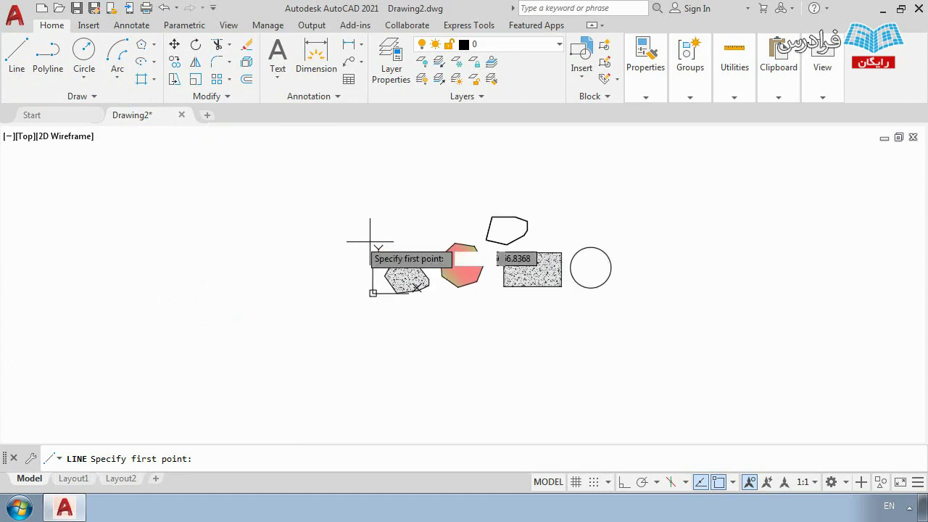
left_click(284, 219)
left_click(318, 178)
left_click(381, 226)
left_click(283, 275)
left_click(240, 248)
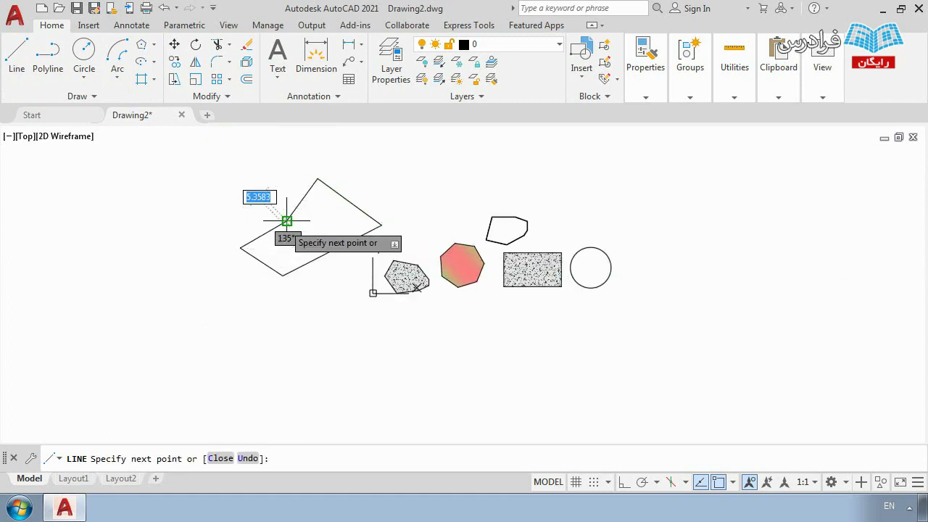
type("c")
key("Return")
Step: Select edges of the new five-sided outline to examine whether they are separate lines, and clear the selection
scroll(268, 231, "up", 2)
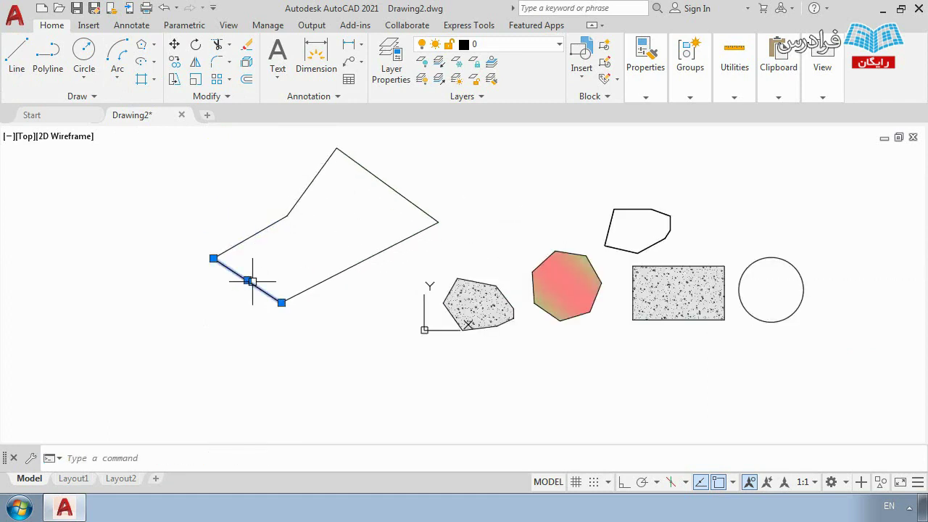
left_click(331, 283)
left_click(339, 262)
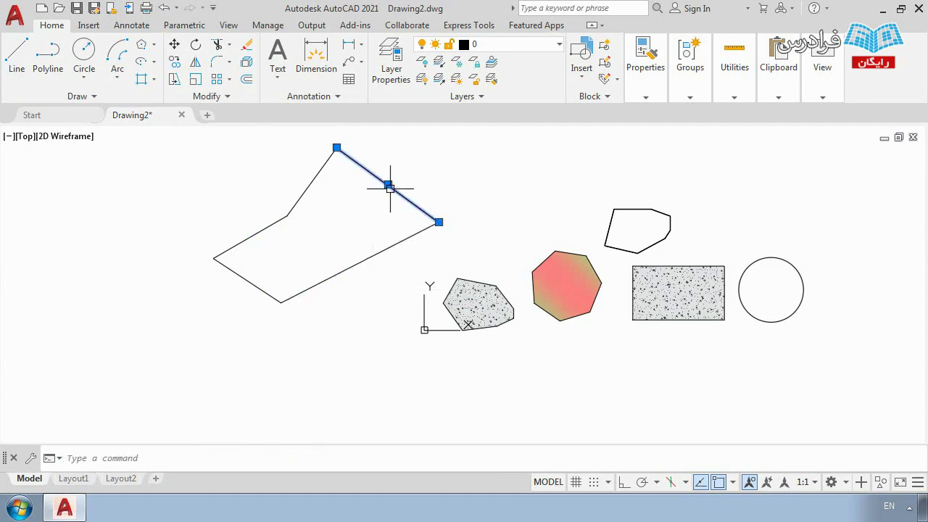
key("Escape")
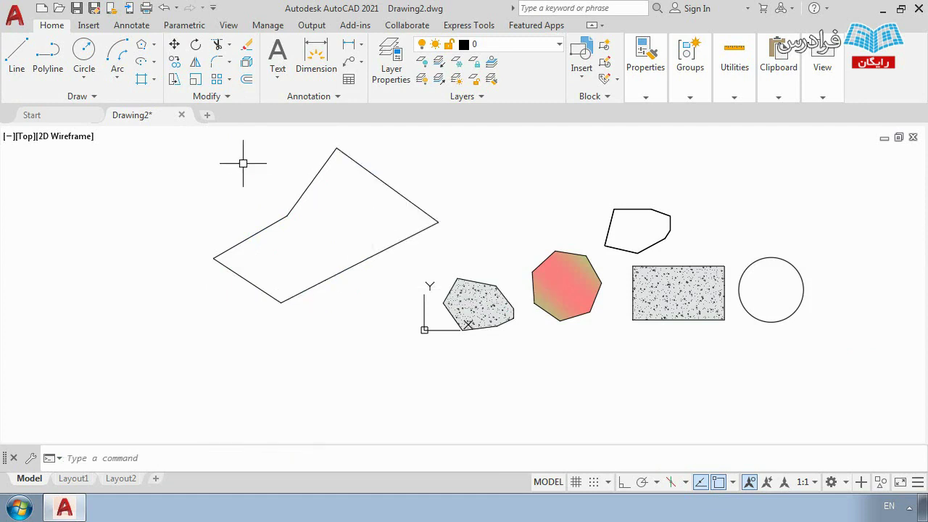
Step: Create a polyline boundary from an internal point of the five-sided line outline
left_click(154, 78)
left_click(174, 157)
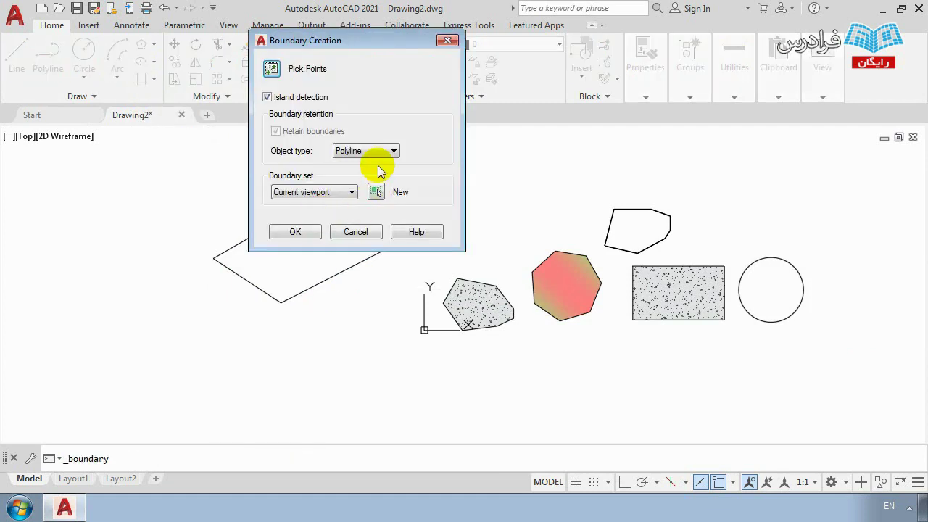
left_click_drag(287, 40, 594, 134)
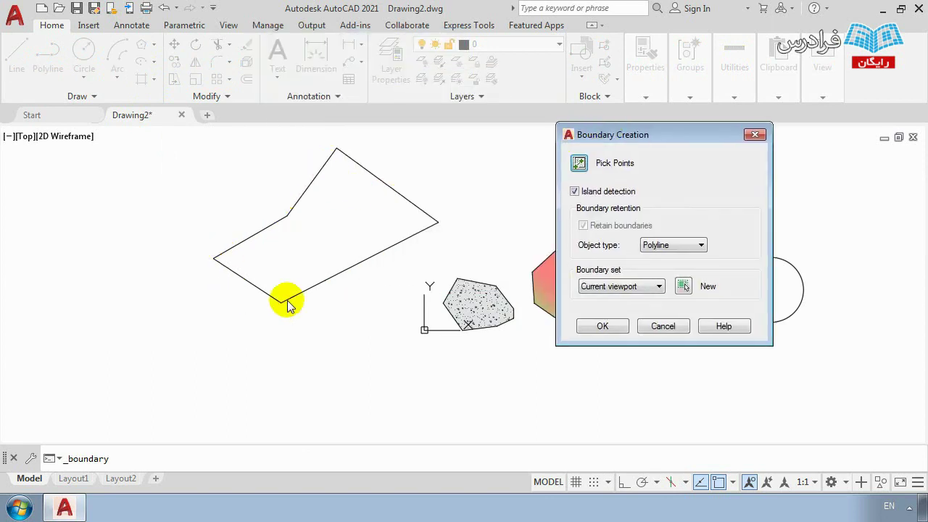
left_click(579, 163)
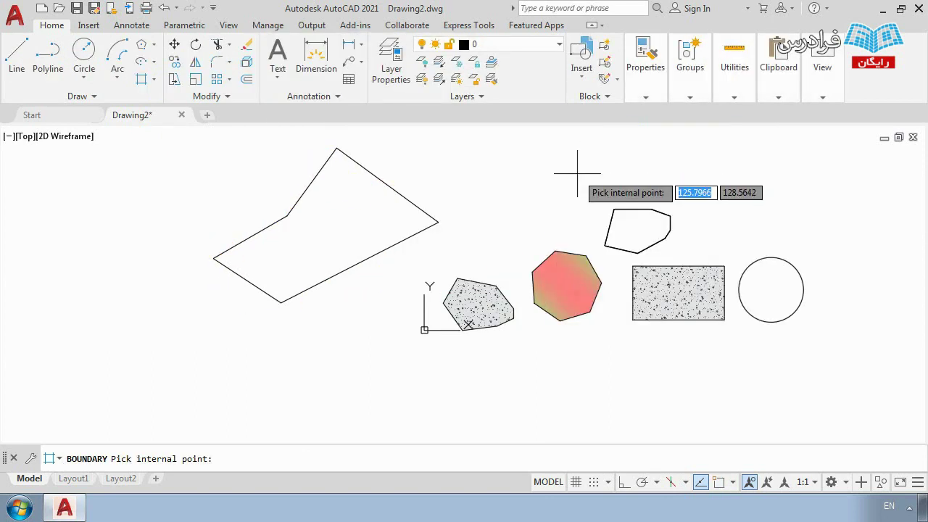
key("Return")
Step: Move the boundary polyline off the five-sided line outline into the empty space on its left
left_click(361, 263)
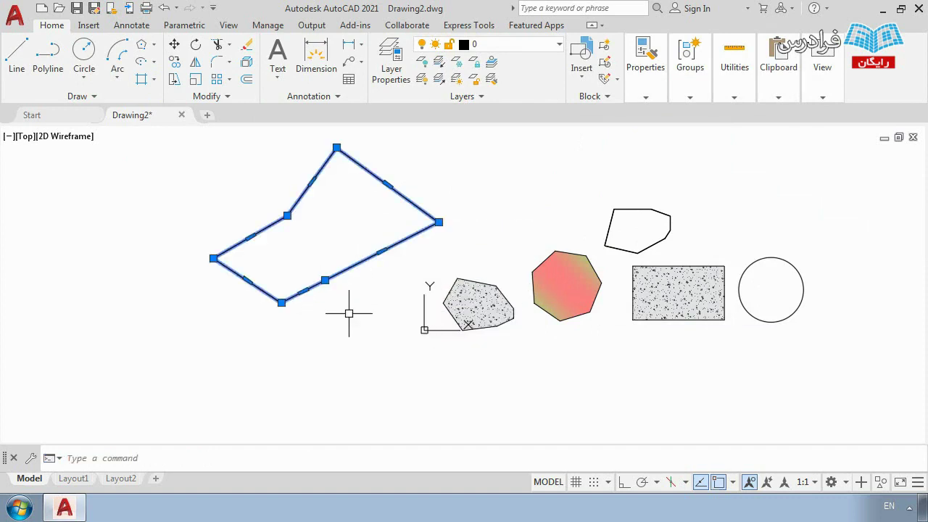
key("Return")
left_click(357, 232)
scroll(321, 304, "down", 2)
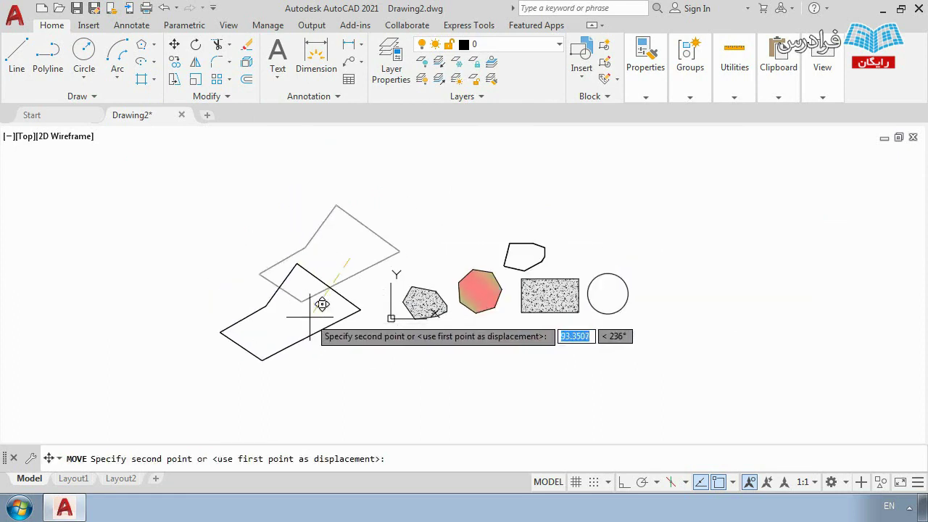
middle_click_drag(321, 305, 450, 295)
scroll(358, 208, "up", 2)
left_click(328, 209)
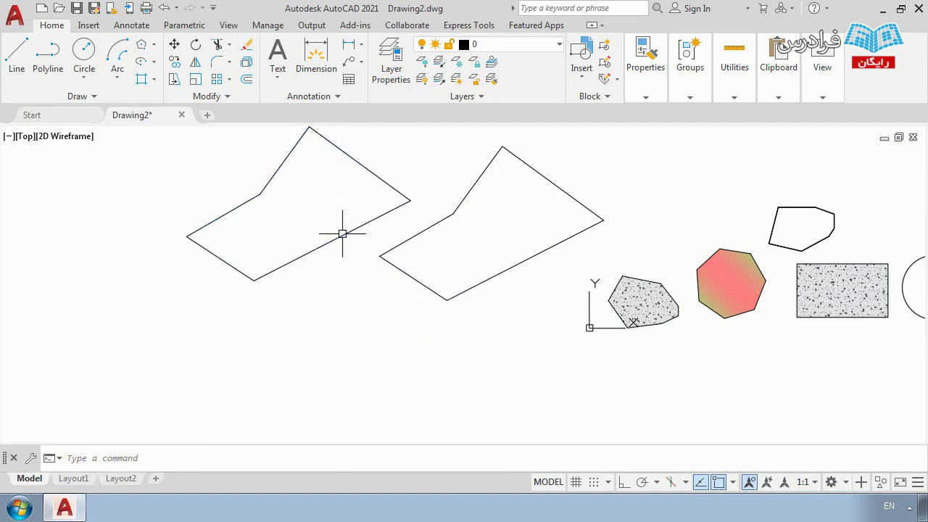
Step: Examine the moved boundary polyline by selecting it, and clear the selection
left_click(377, 217)
key("Escape")
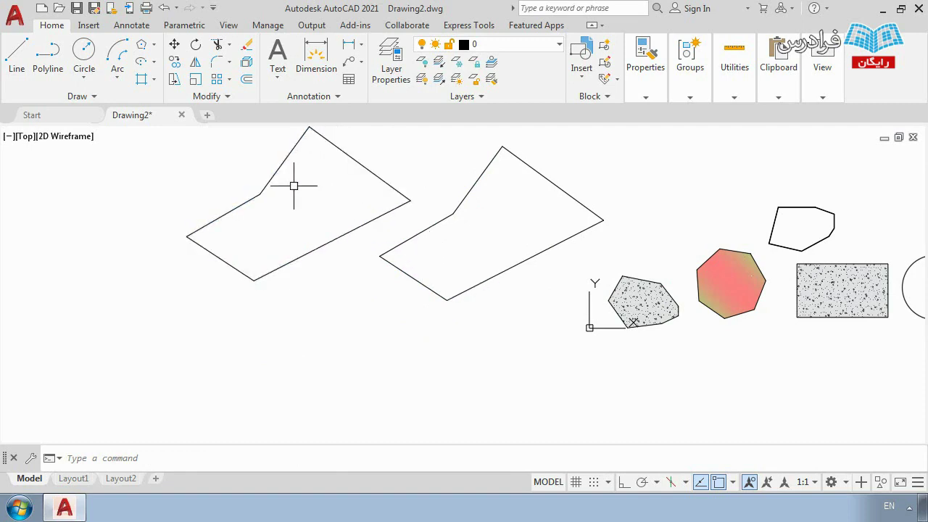
middle_click_drag(282, 202, 285, 245)
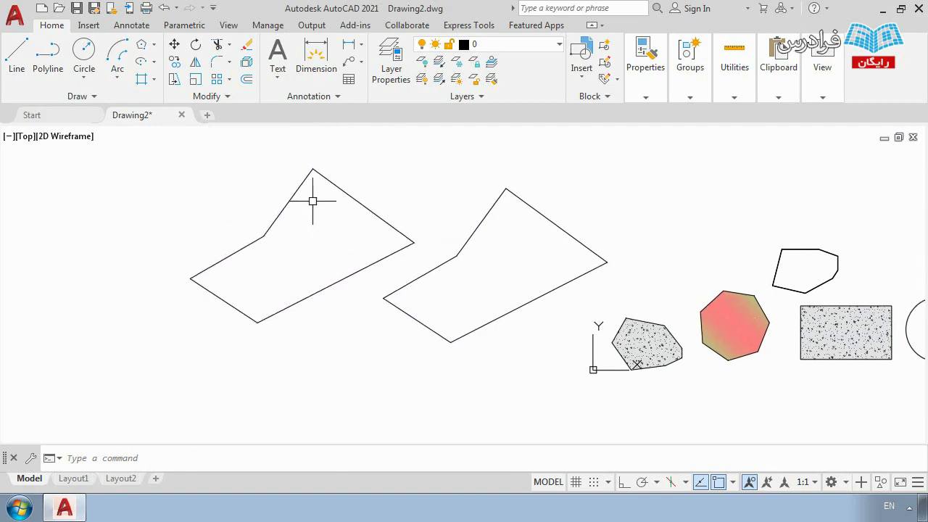
left_click(223, 270)
key("Escape")
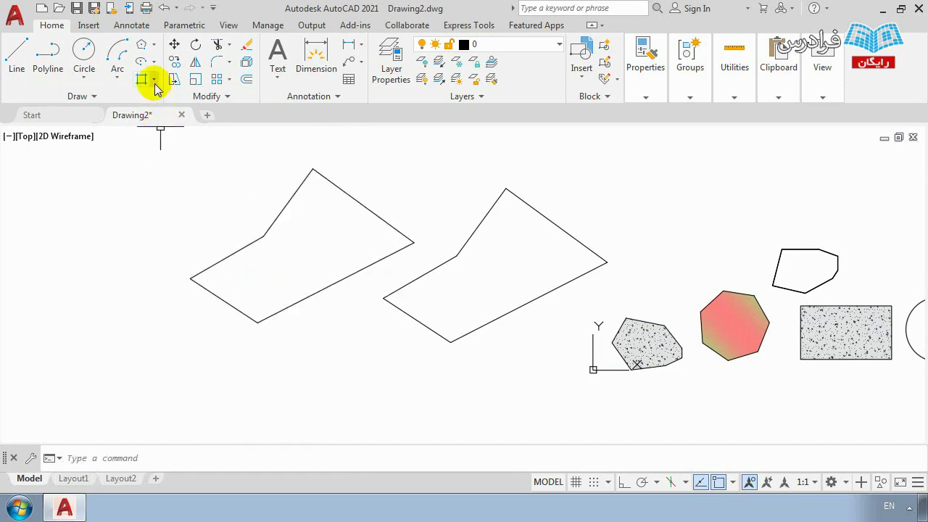
Step: Hatch the moved boundary polyline with the AR-CONC pattern by selecting it as the boundary object
left_click(154, 81)
left_click(167, 102)
left_click(73, 44)
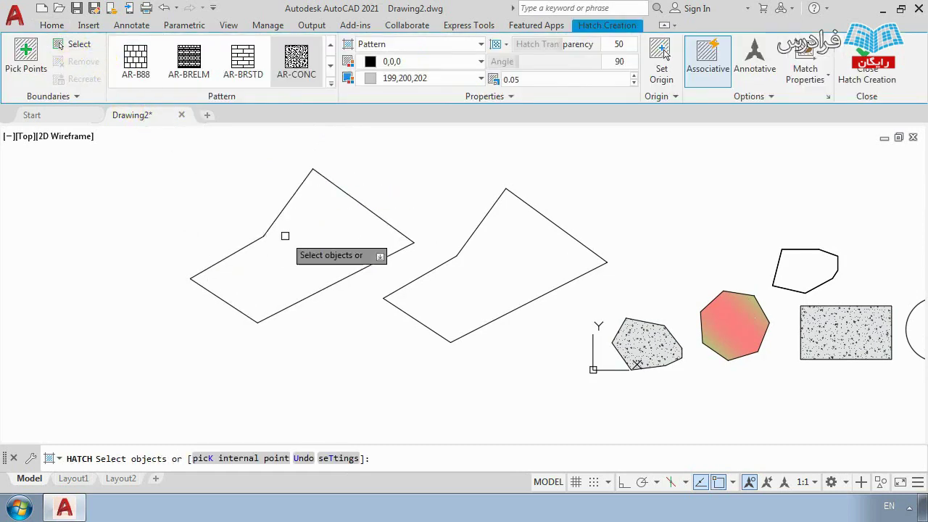
left_click(280, 215)
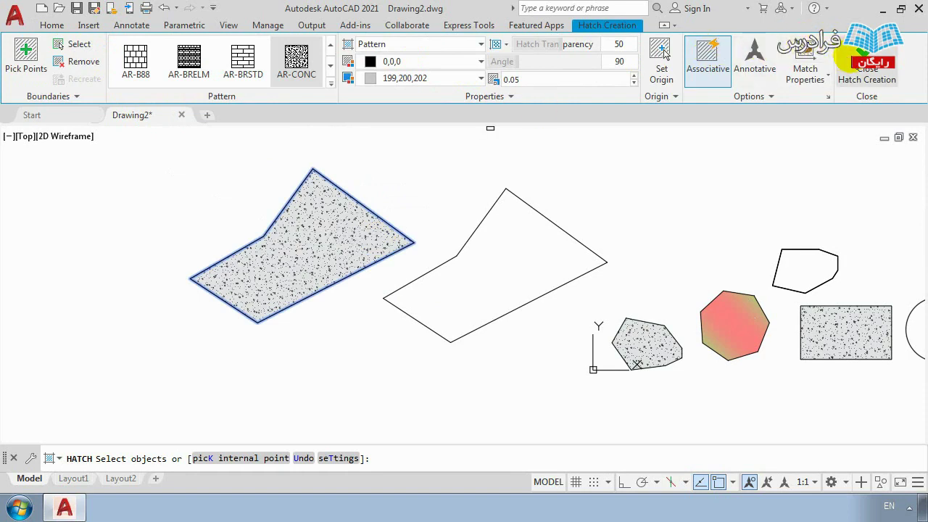
key("Return")
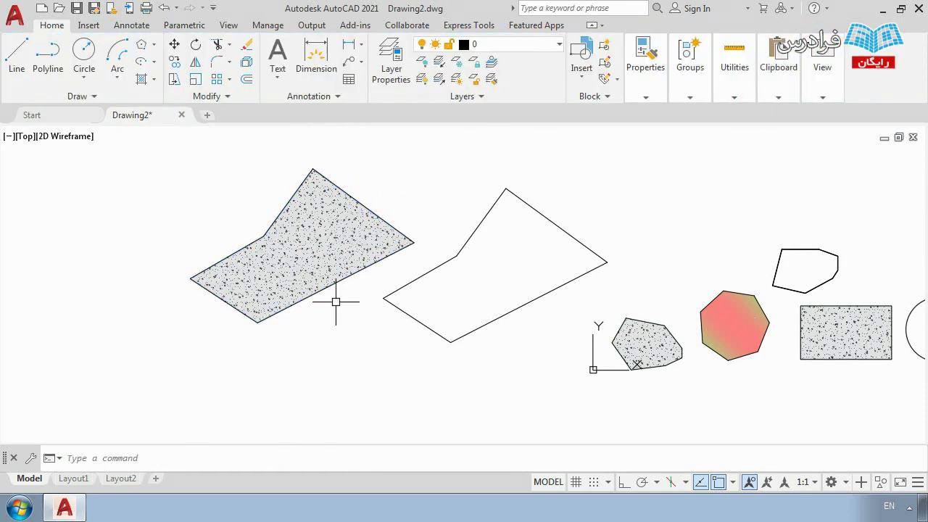
left_click(154, 81)
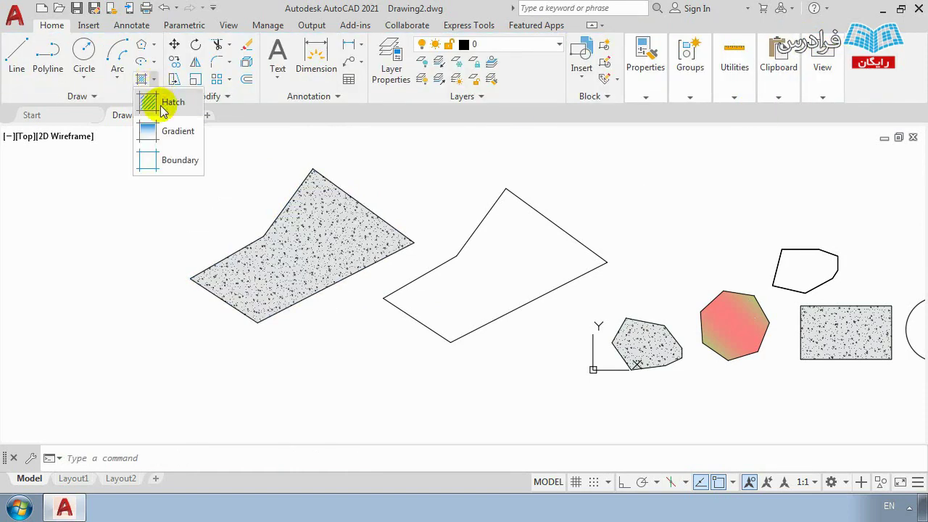
left_click(259, 236)
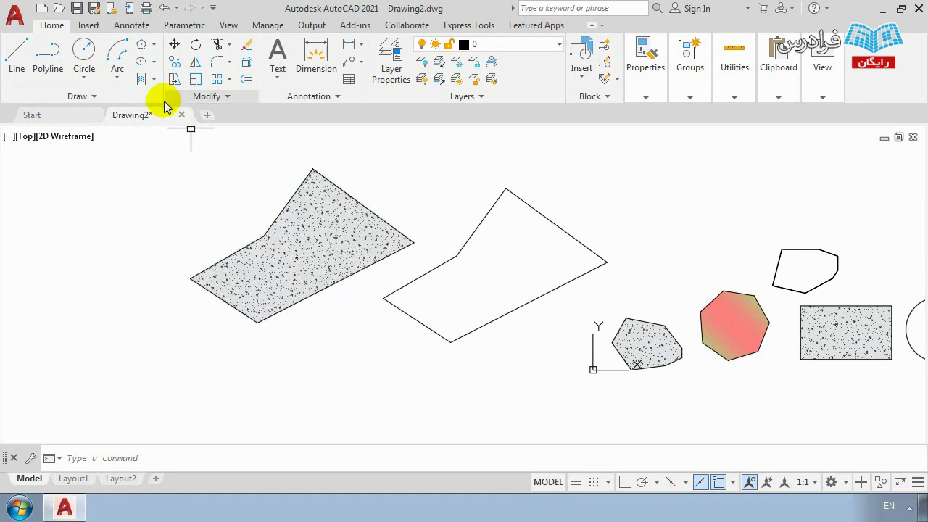
scroll(422, 255, "down", 2)
scroll(743, 322, "up", 2)
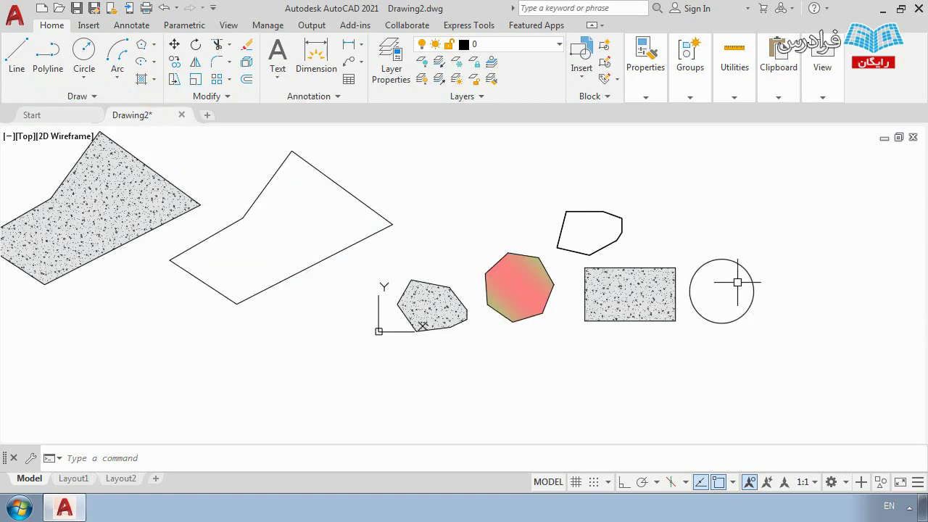
middle_click_drag(157, 161, 228, 197)
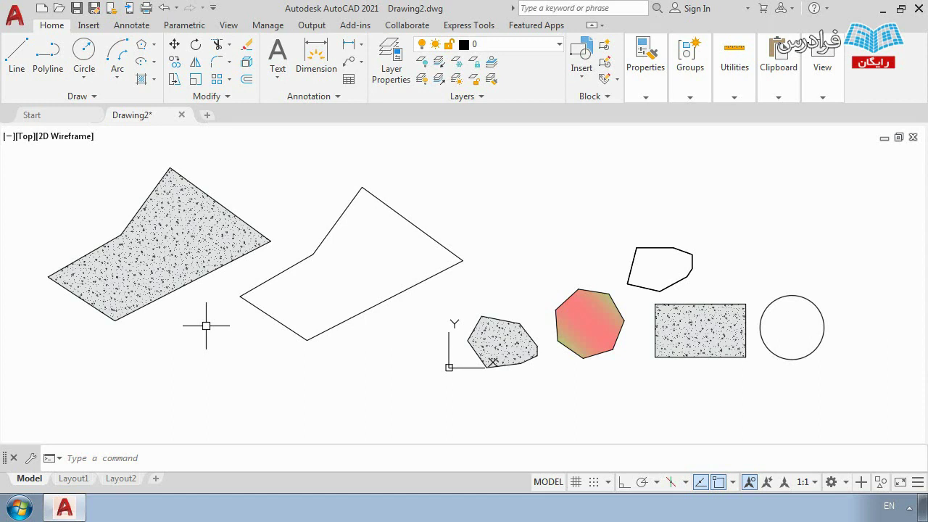
Step: Review the Boundary Creation options and close the dialog without creating a boundary
left_click(154, 79)
left_click(174, 158)
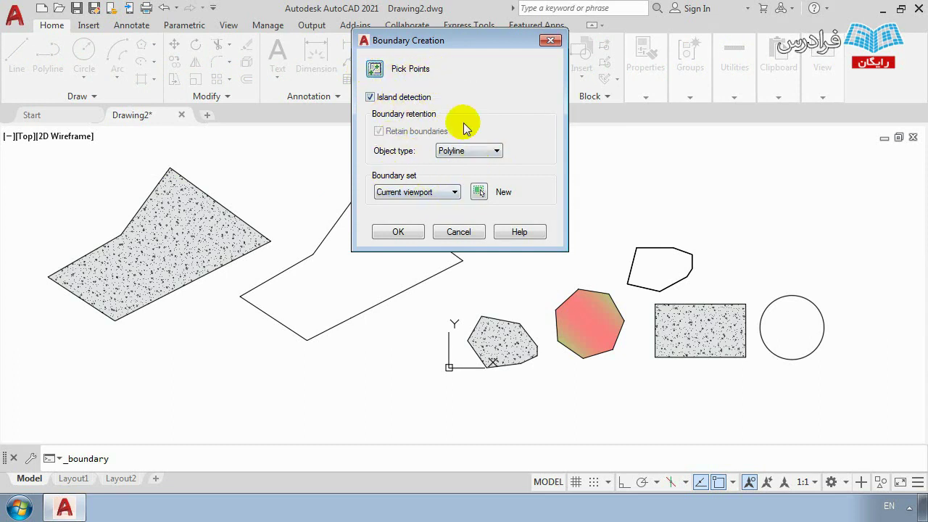
left_click(458, 232)
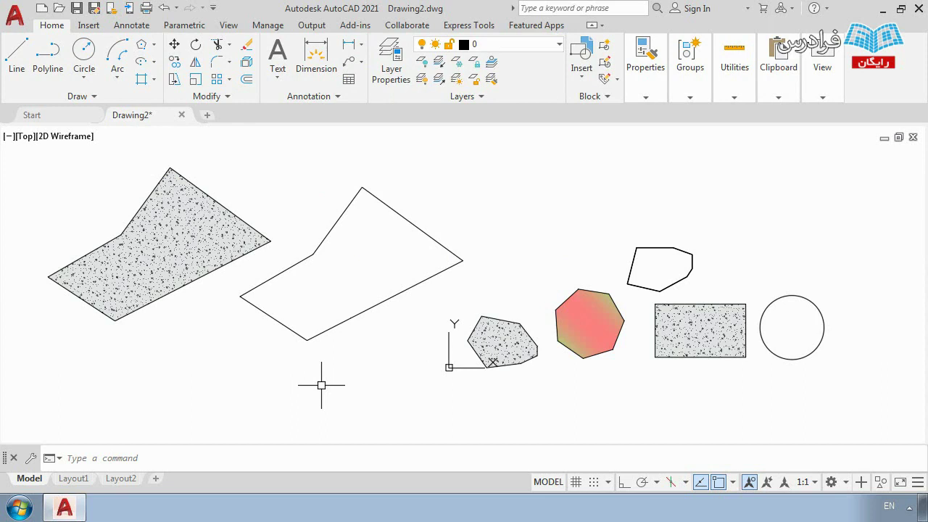
scroll(443, 287, "down", 3)
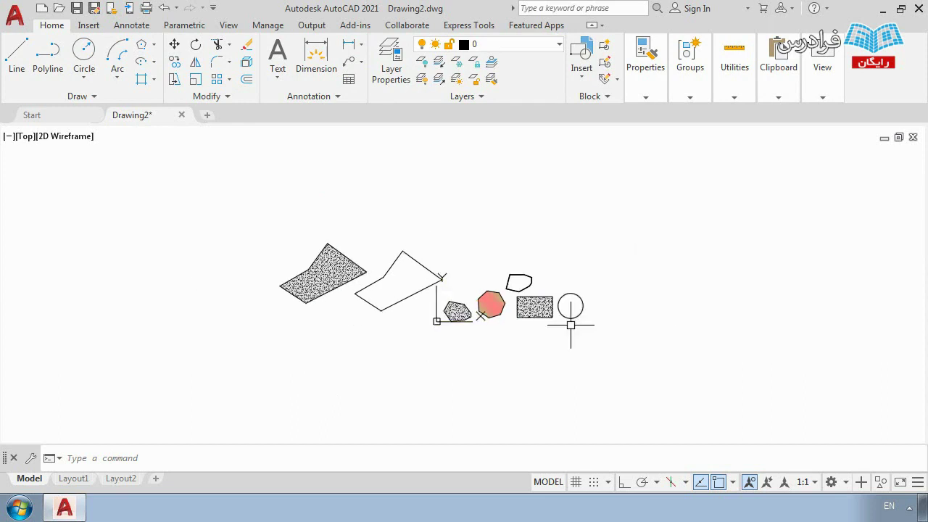
Step: Delete every object in the drawing
left_click(666, 363)
left_click(230, 209)
key("Delete")
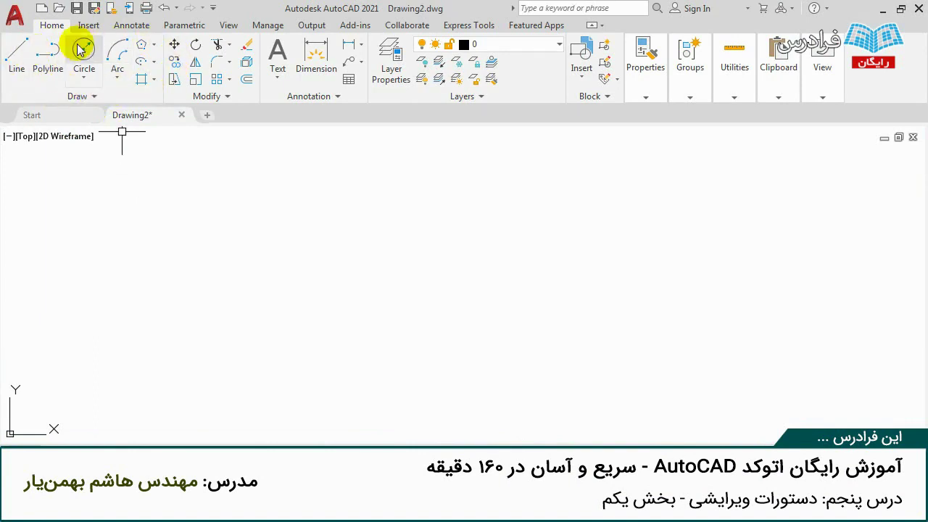
left_click(81, 96)
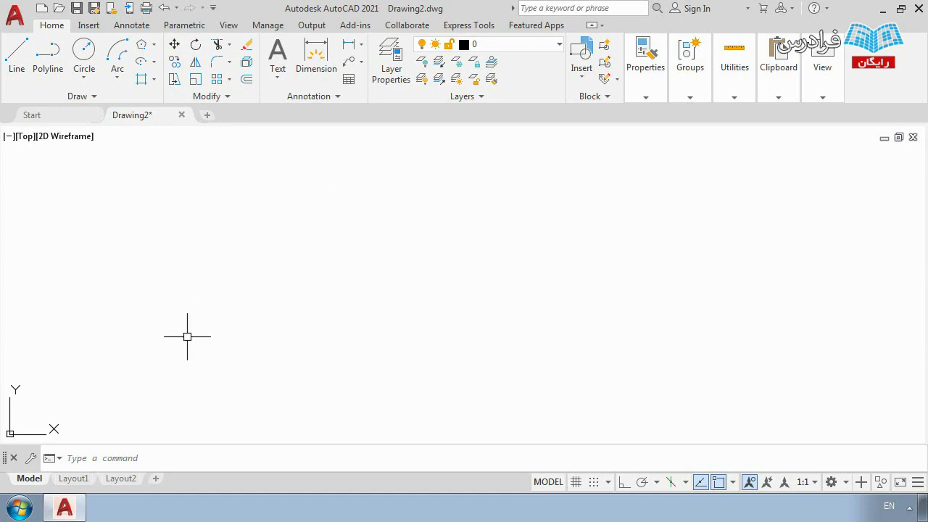
Step: Draw a rectangle about 70 units wide in the empty drawing
type("rec")
key("Return")
left_click(56, 401)
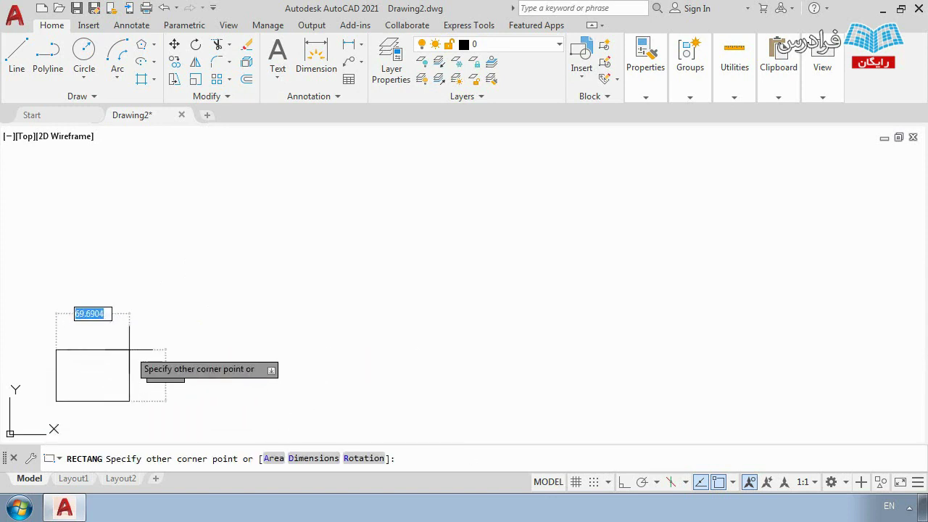
left_click(130, 349)
middle_click(237, 308)
middle_click(237, 308)
scroll(237, 308, "down", 8)
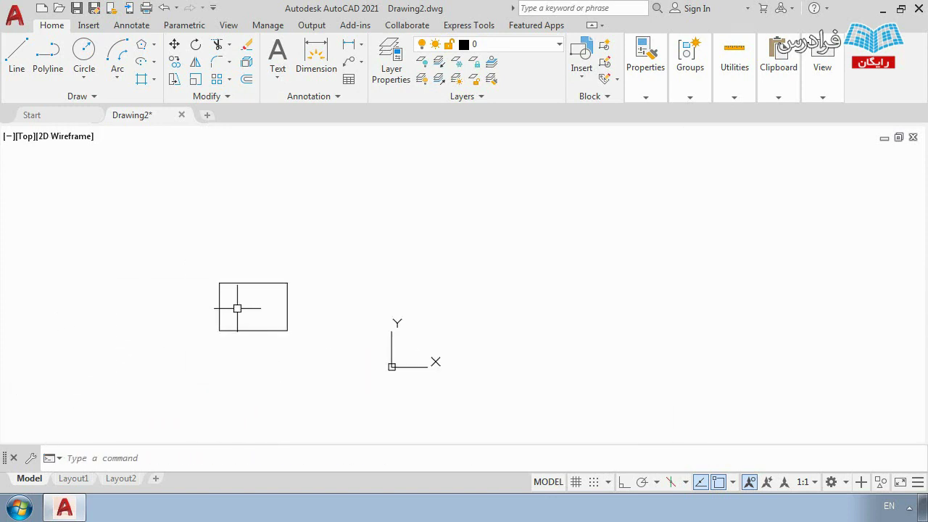
Step: Draw a second rectangle of similar size beside the first, slightly higher and to its right
scroll(293, 317, "up", 2)
type("z")
key("Return")
left_click(355, 224)
left_click(465, 295)
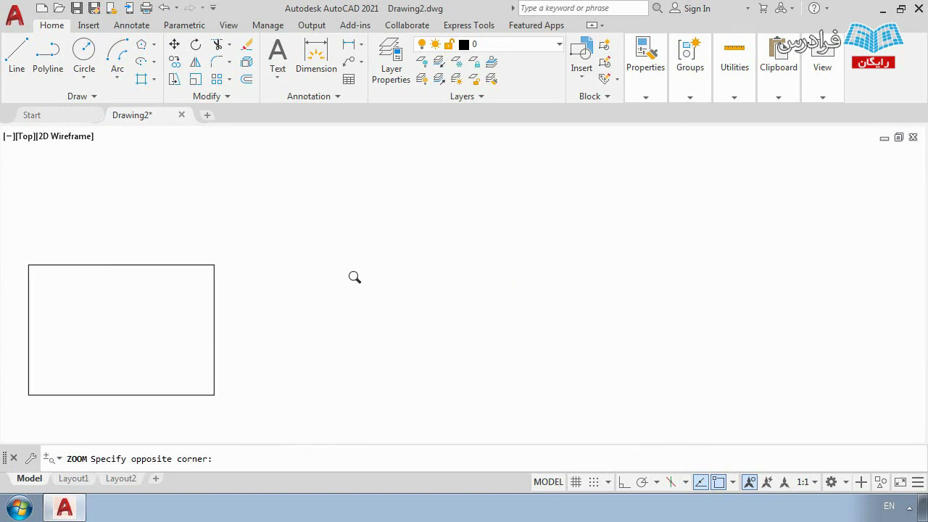
left_click(354, 277)
scroll(331, 280, "down", 3)
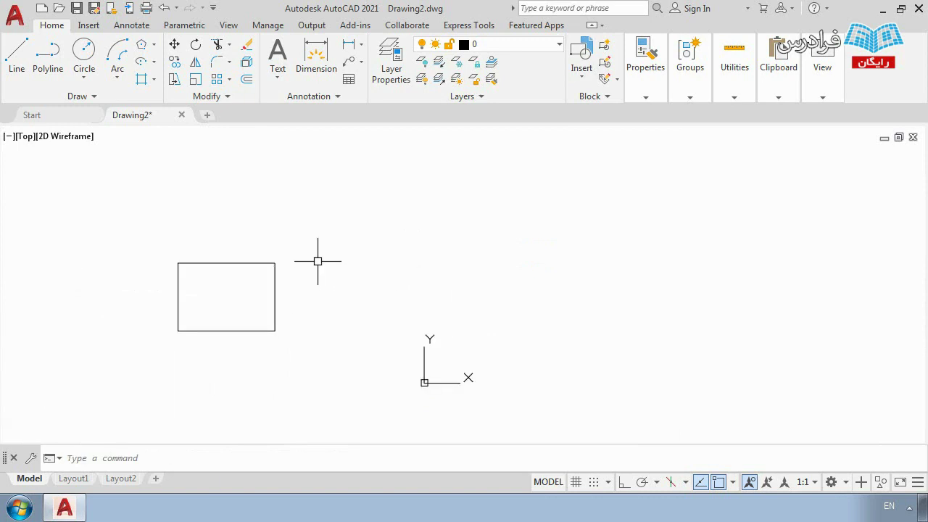
type("rec")
key("Return")
left_click(318, 231)
left_click(420, 294)
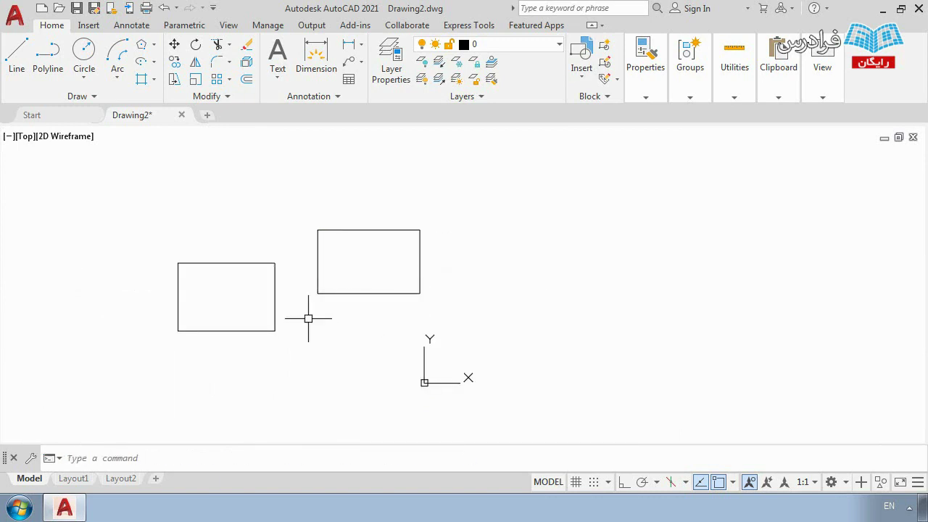
Step: Draw two separate circles side by side, one above the first rectangle and a slightly larger one to its left
type("c")
key("Return")
left_click(248, 181)
left_click(229, 231)
scroll(281, 270, "down", 2)
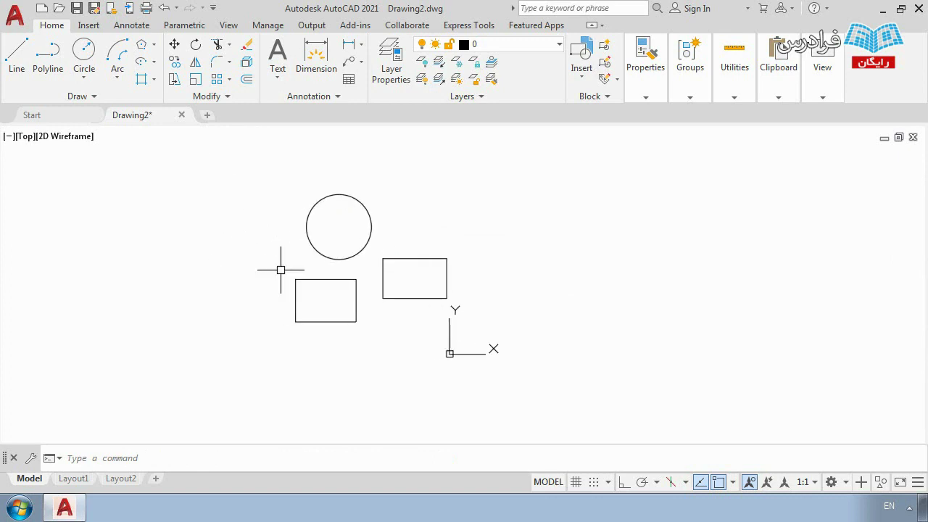
key("Return")
left_click(249, 229)
left_click(287, 229)
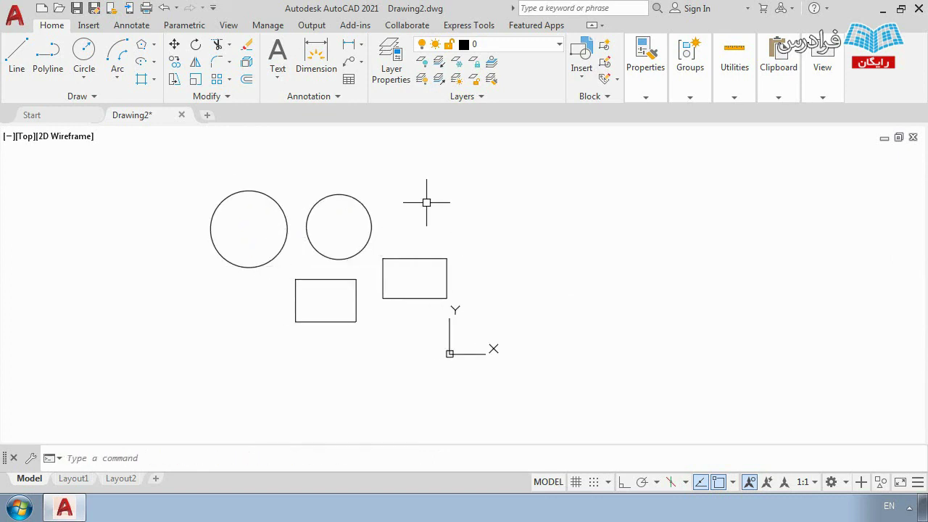
Step: Draw a third circle above the second rectangle
left_click(83, 50)
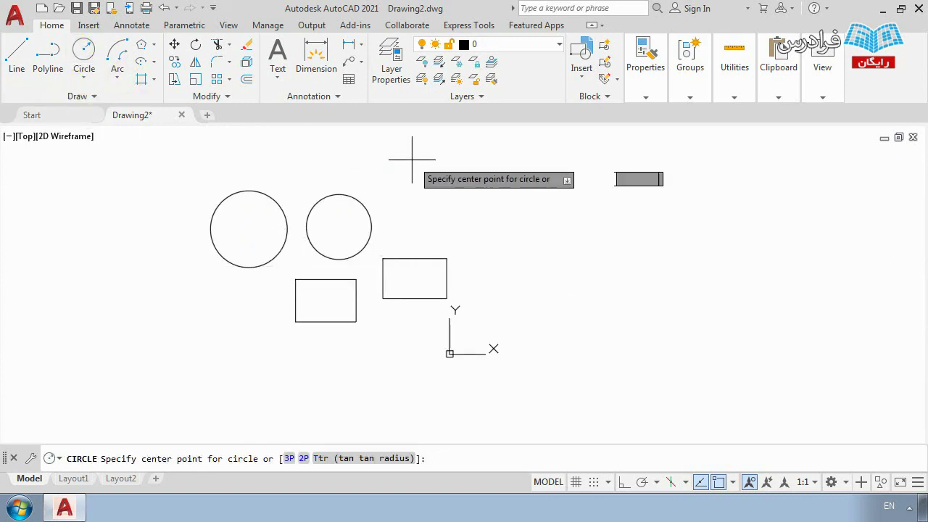
left_click(424, 182)
left_click(453, 196)
Step: Draw an open outline of five connected line segments to the right of the second rectangle
left_click(16, 54)
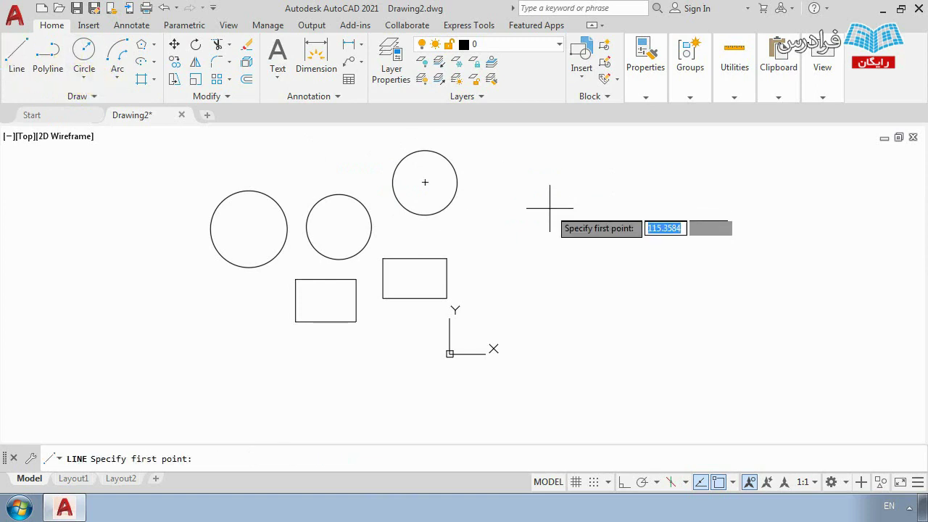
left_click(527, 234)
left_click(552, 206)
left_click(594, 280)
left_click(535, 295)
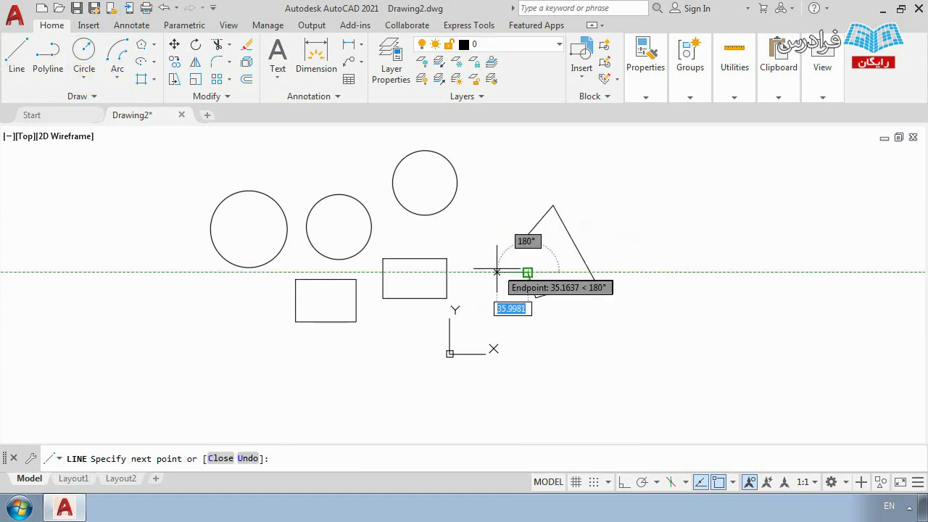
left_click(497, 272)
key("Return")
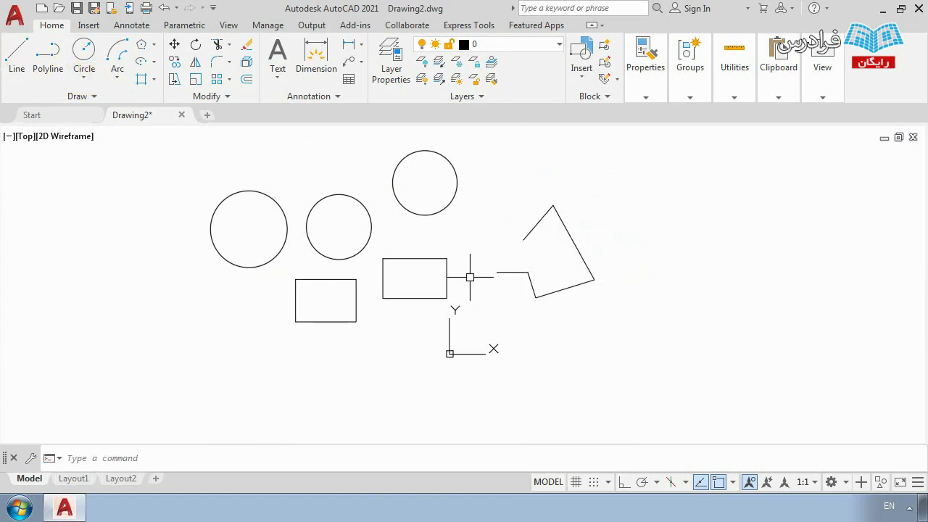
Step: Draw a downward-bulging arc above the open line outline by its start point, end point and included angle
left_click(116, 52)
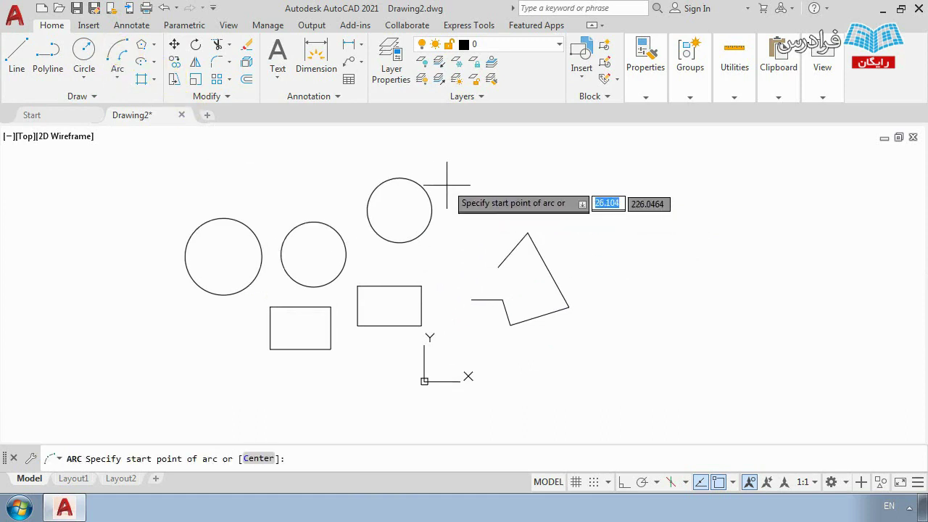
left_click(447, 185)
left_click(564, 180)
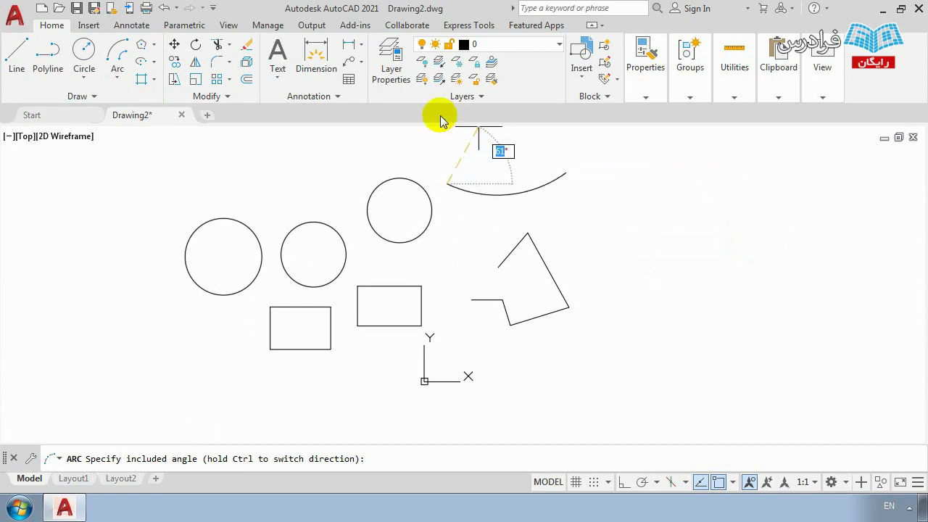
left_click(439, 151)
scroll(450, 250, "down", 5)
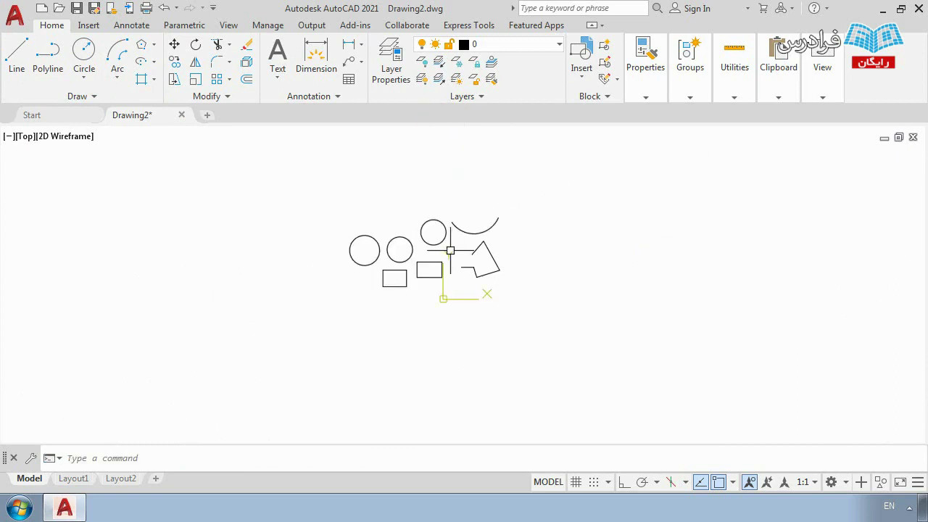
scroll(451, 250, "up", 6)
scroll(435, 275, "down", 2)
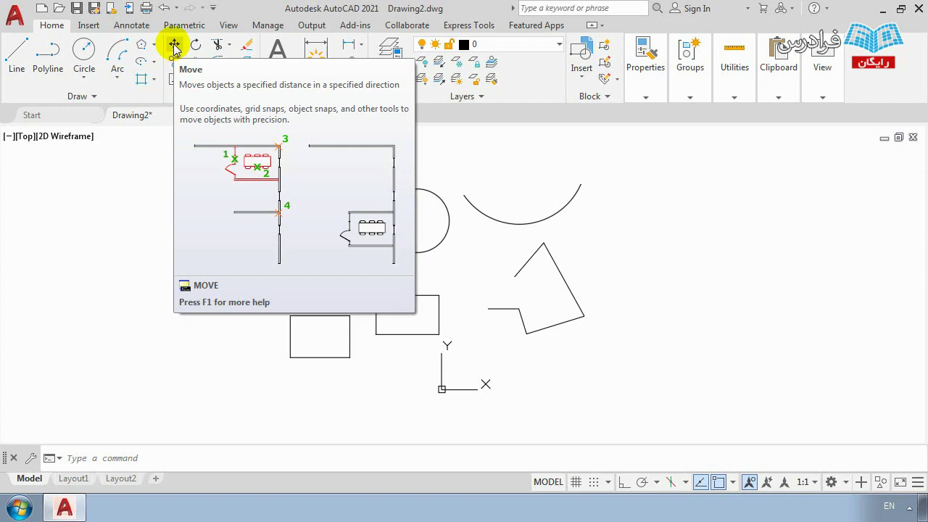
left_click(174, 46)
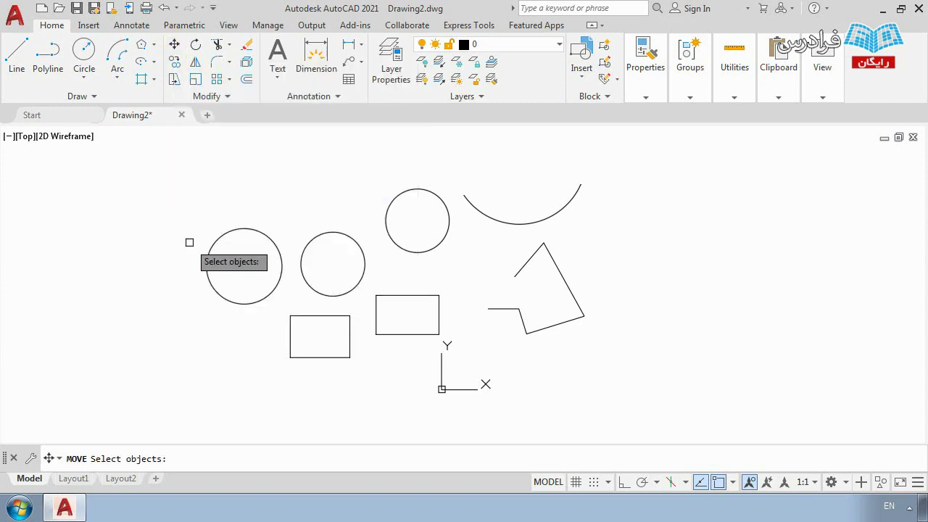
key("Escape")
type("M")
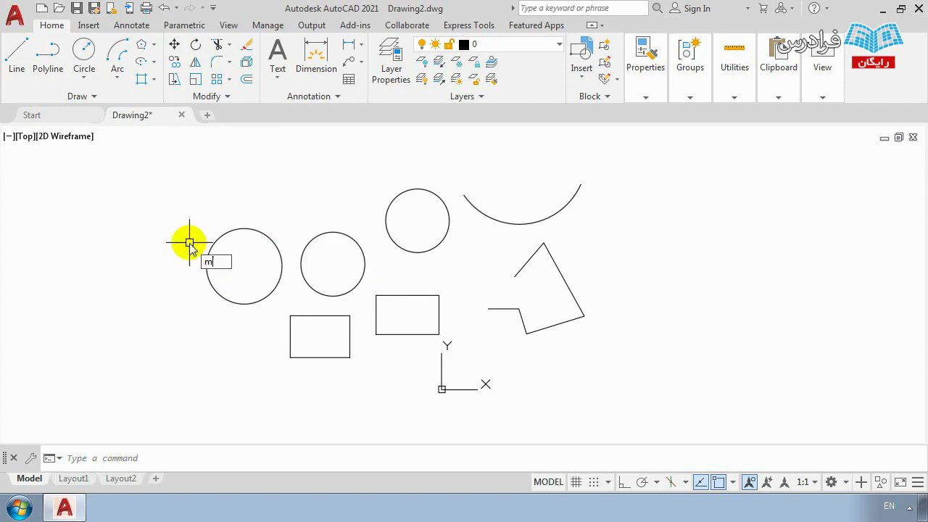
key("Return")
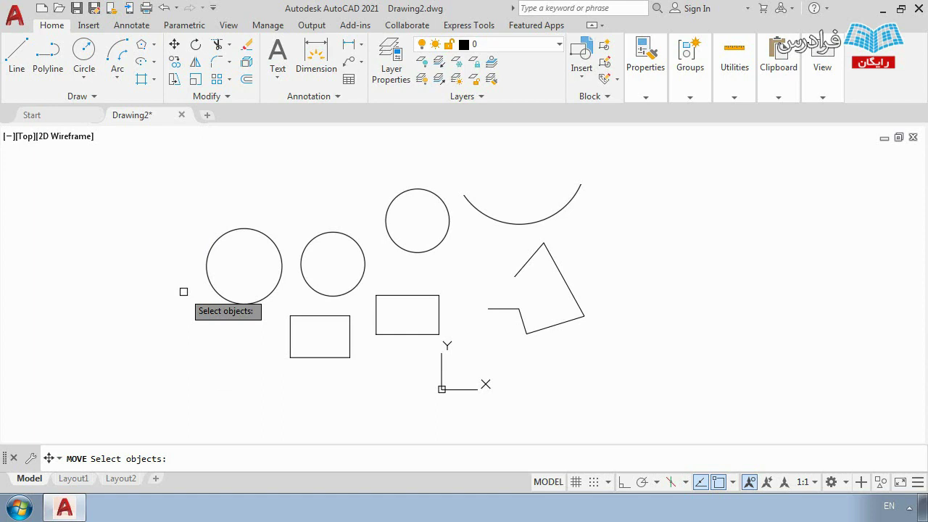
key("Escape")
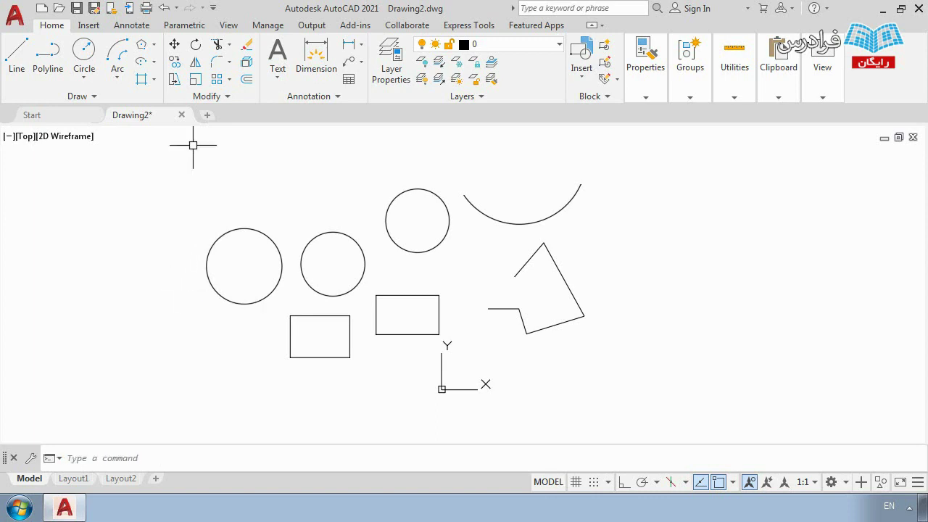
Step: Move the arc by its left endpoint into the empty space to the right of the open line outline
left_click(175, 47)
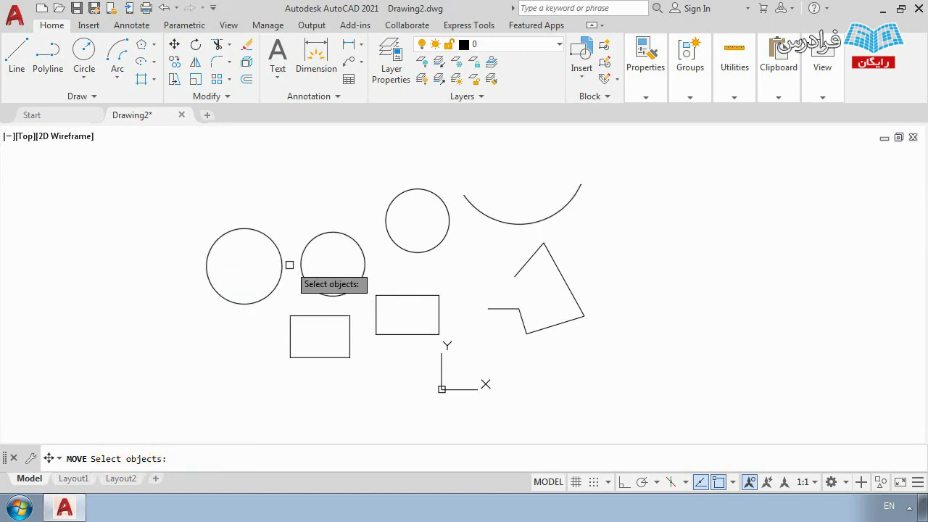
left_click(476, 208)
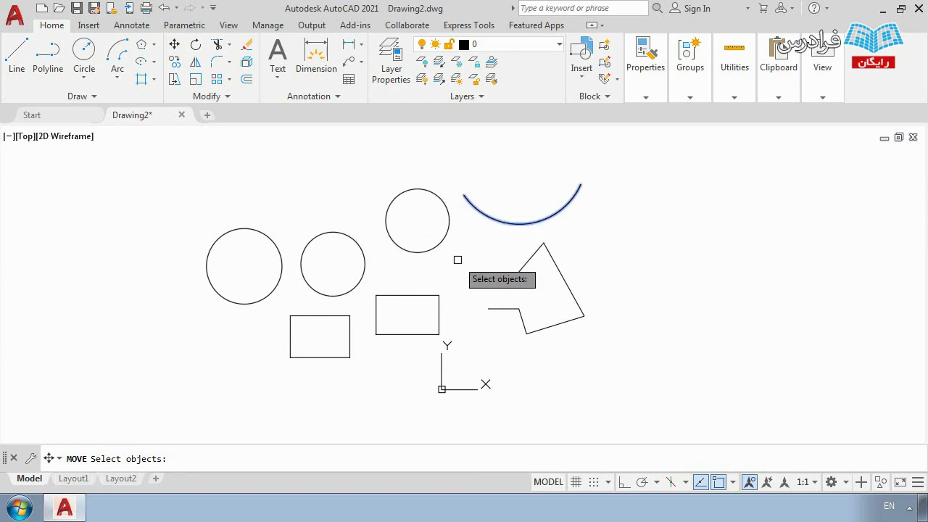
key("Return")
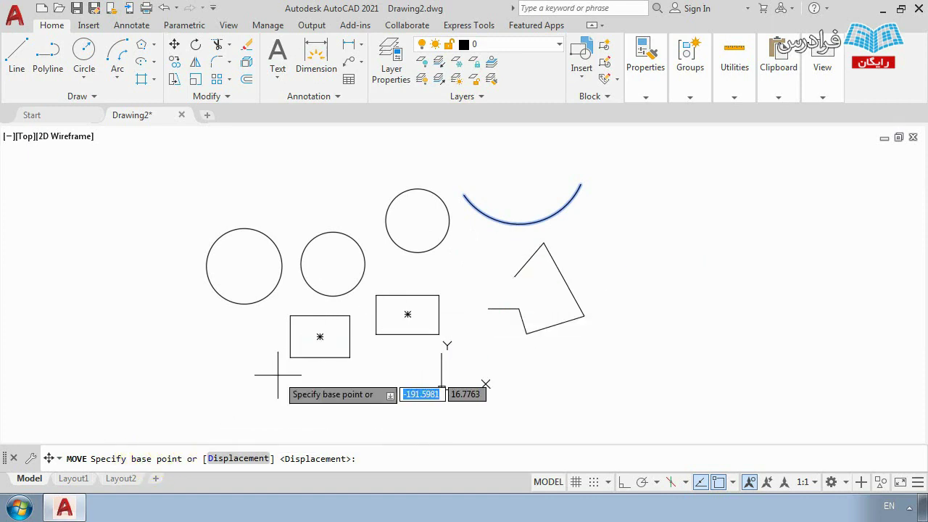
left_click(464, 195)
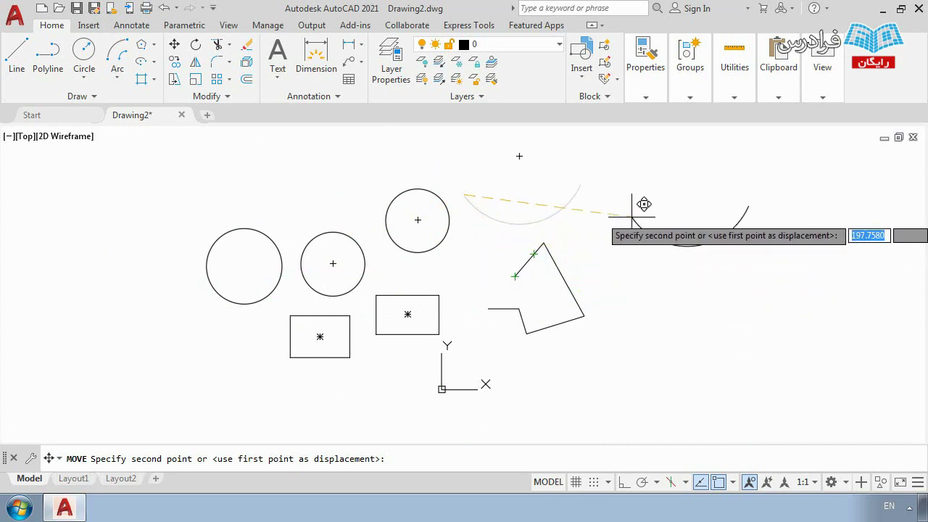
left_click(686, 212)
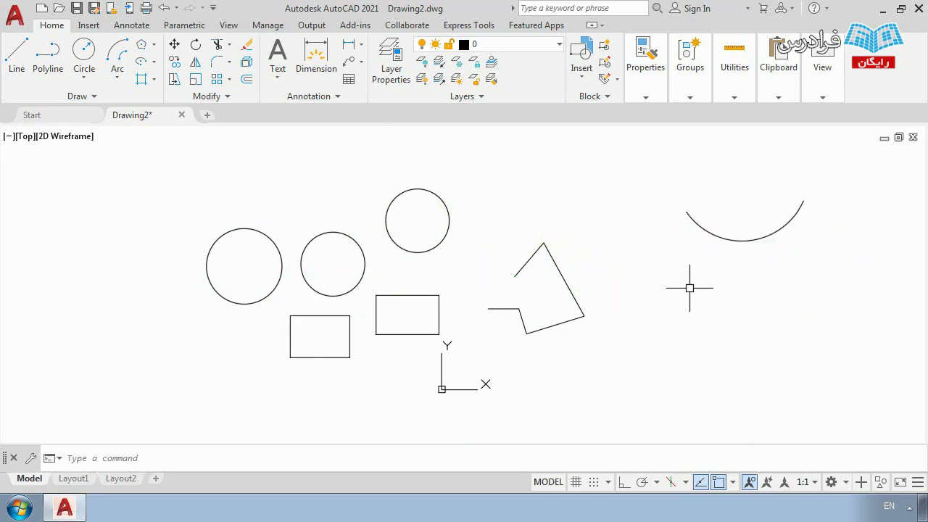
Step: Move the arc by its left endpoint onto the lowest corner of the open line outline
left_click(174, 44)
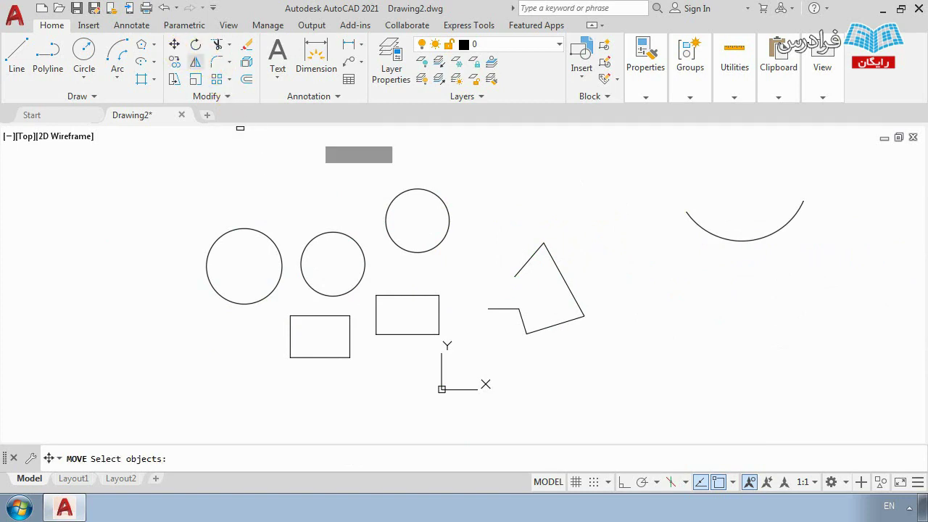
left_click(694, 224)
key("Return")
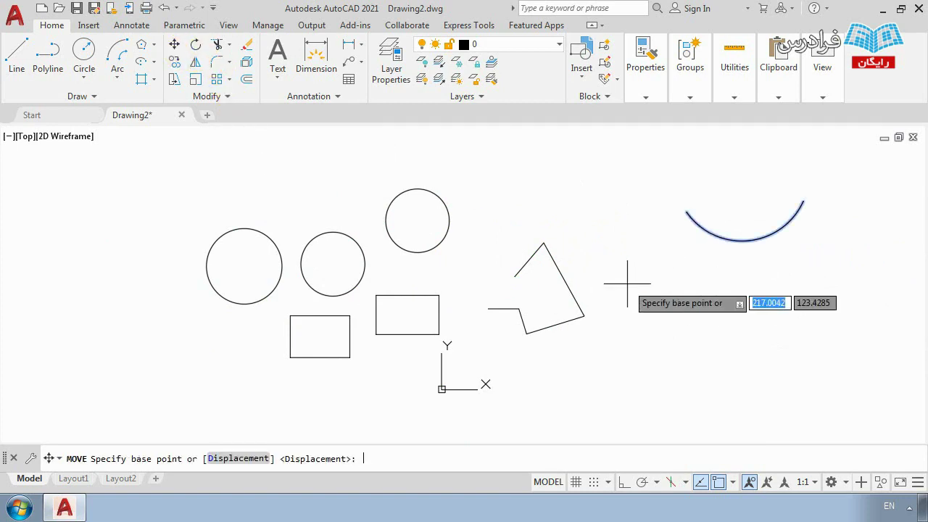
left_click(687, 211)
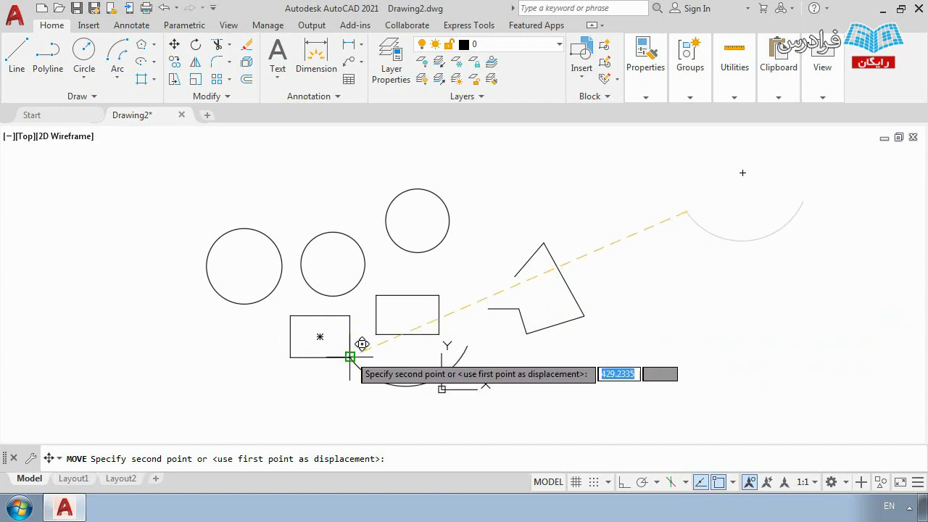
left_click(527, 330)
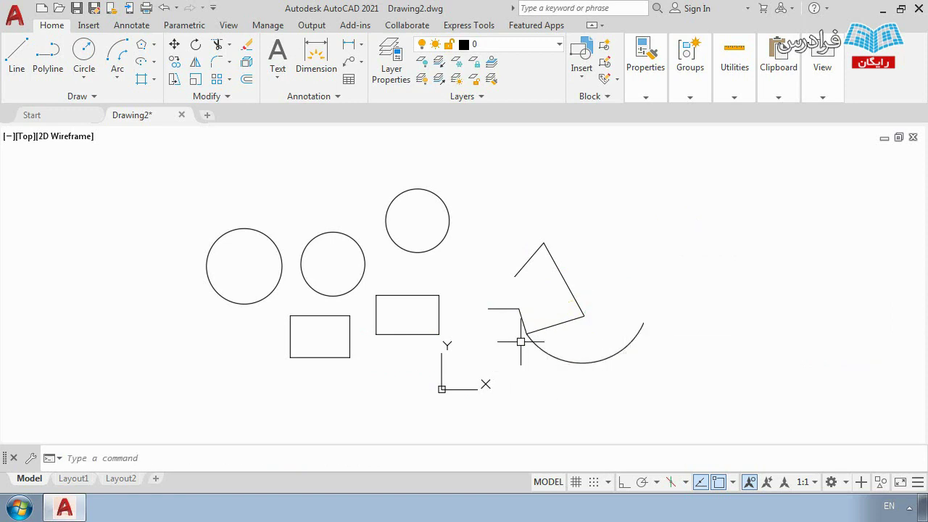
scroll(523, 344, "up", 2)
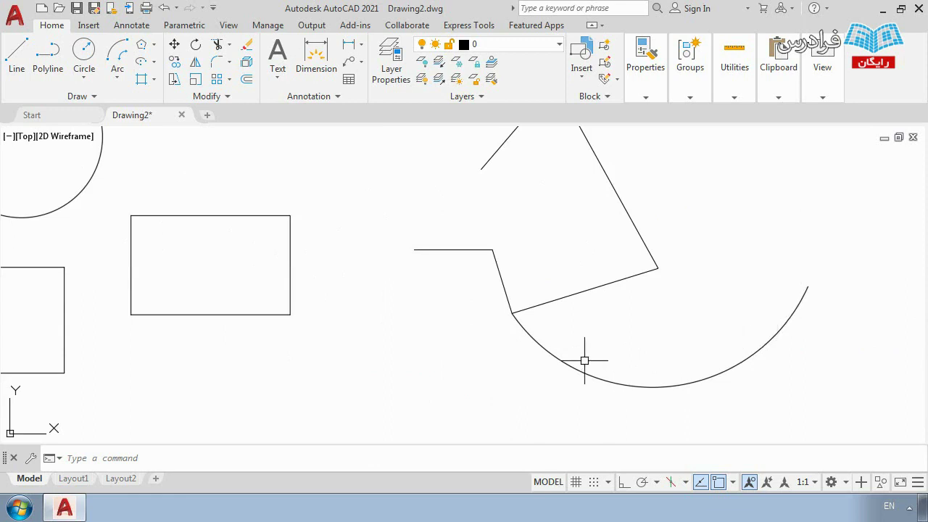
scroll(714, 321, "down", 2)
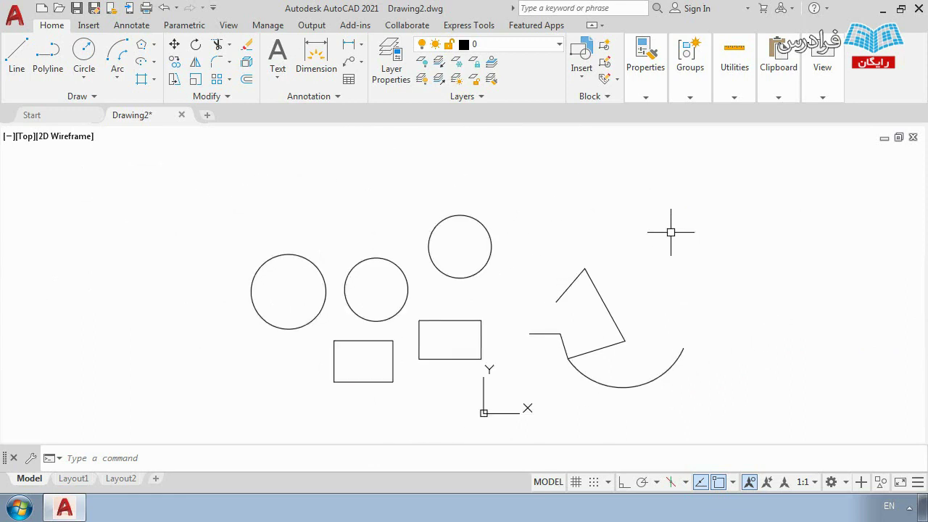
scroll(669, 327, "up", 1)
scroll(640, 362, "down", 1)
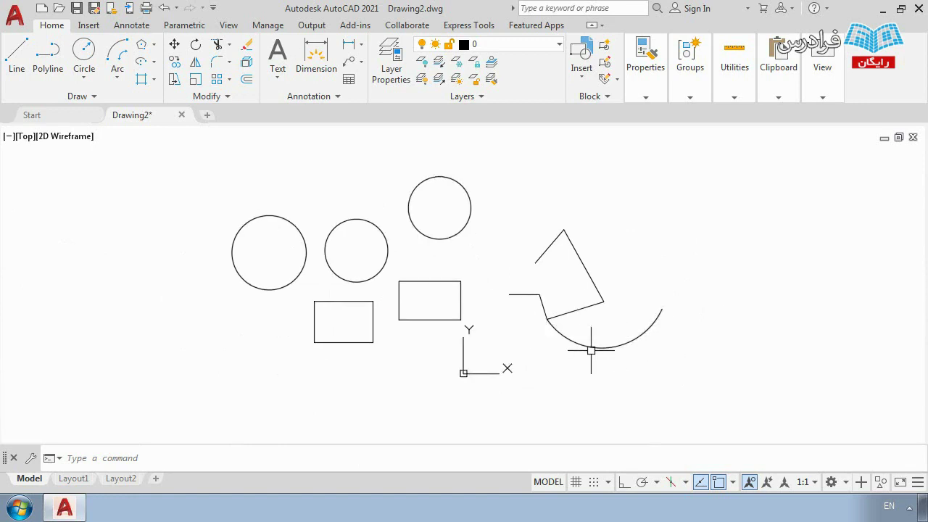
scroll(555, 323, "up", 2)
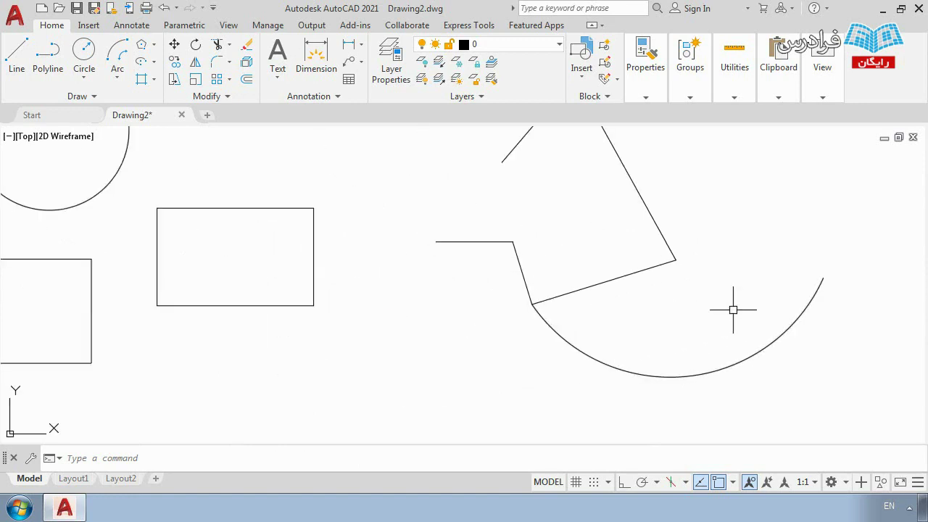
scroll(519, 307, "down", 2)
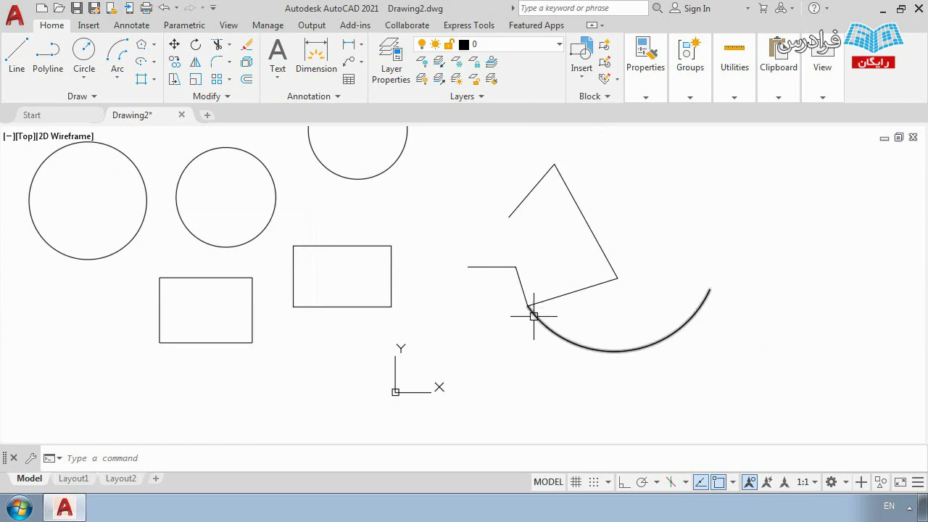
Step: Examine the joint between the arc's left endpoint and the lowest corner of the open line outline
left_click(527, 308)
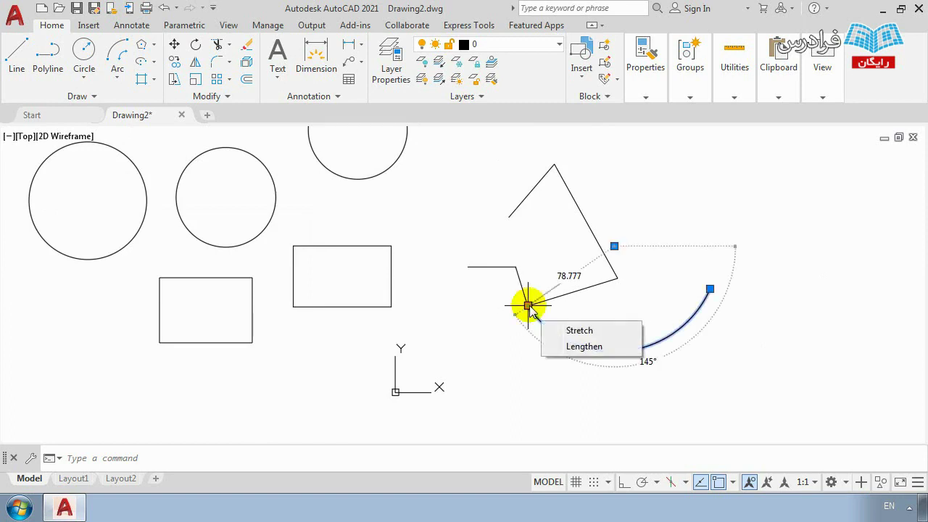
key("Escape")
scroll(527, 307, "up", 2)
scroll(526, 308, "up", 2)
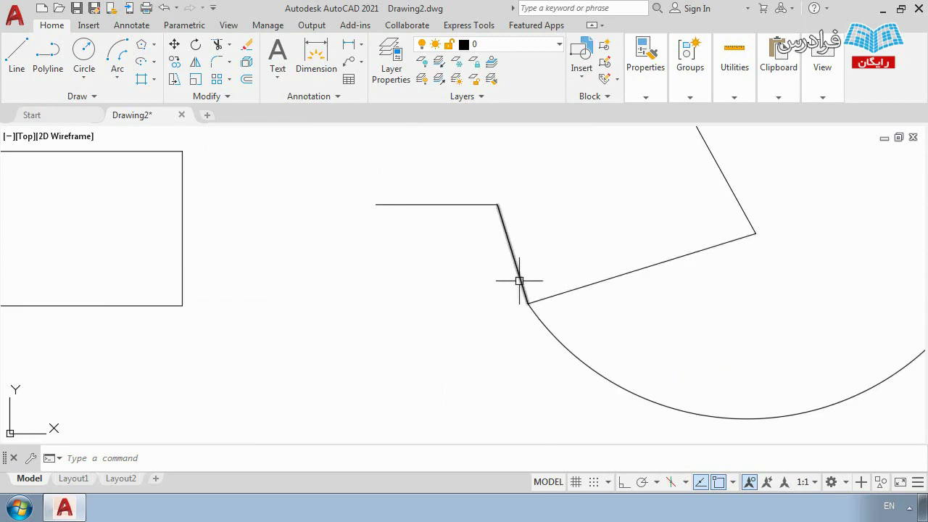
scroll(533, 308, "down", 5)
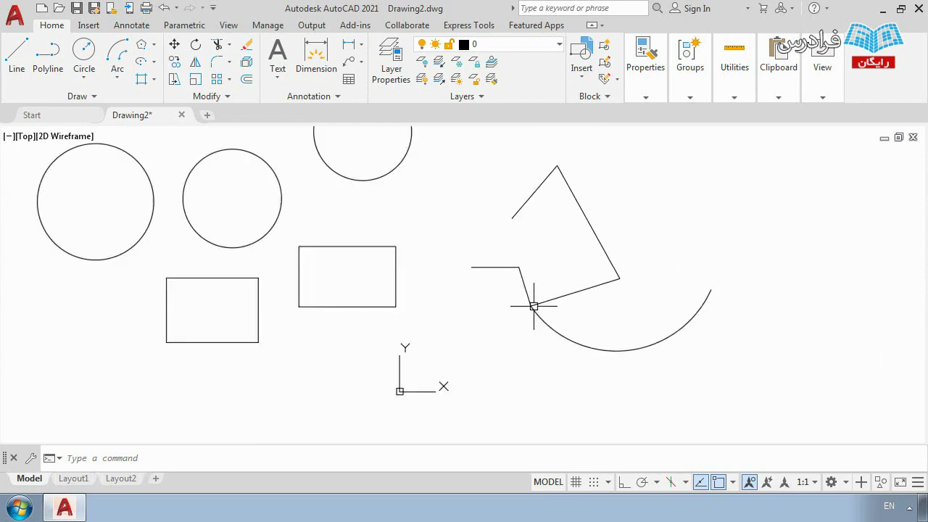
Step: Move the two leftmost circles together up and to the left, using the larger circle's center as the base point
middle_click_drag(511, 317, 531, 330)
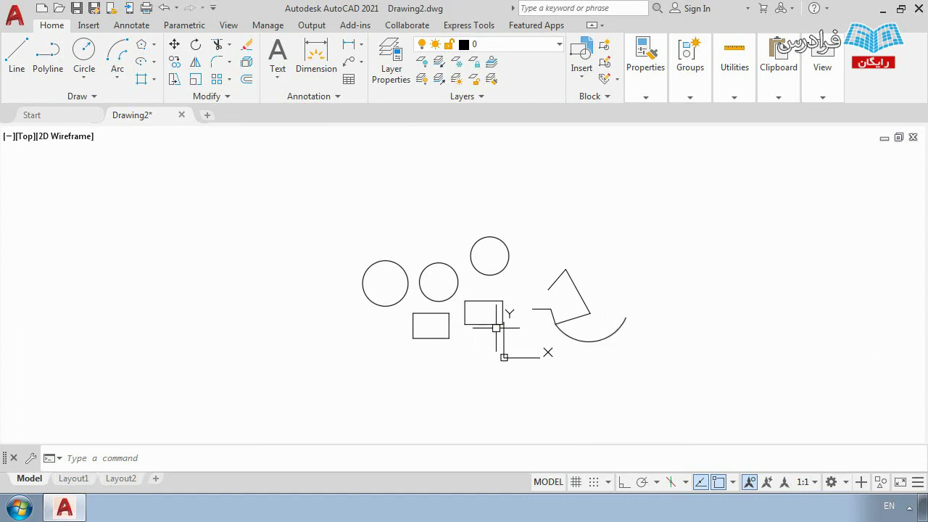
type("m")
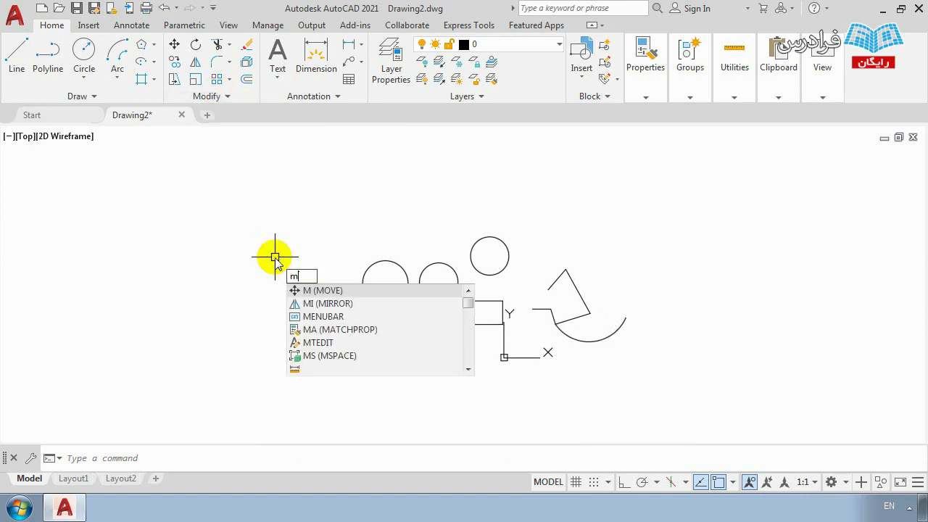
key("Return")
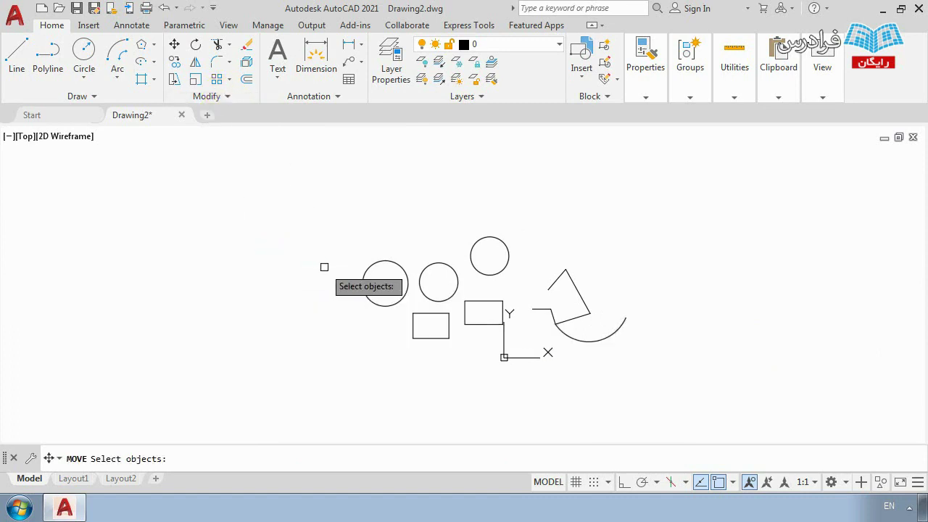
left_click(435, 232)
left_click(371, 279)
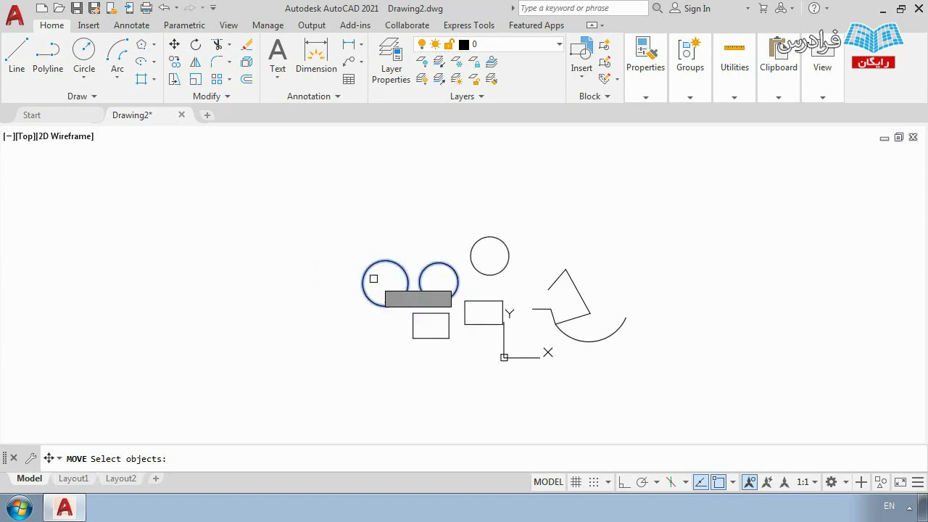
key("Return")
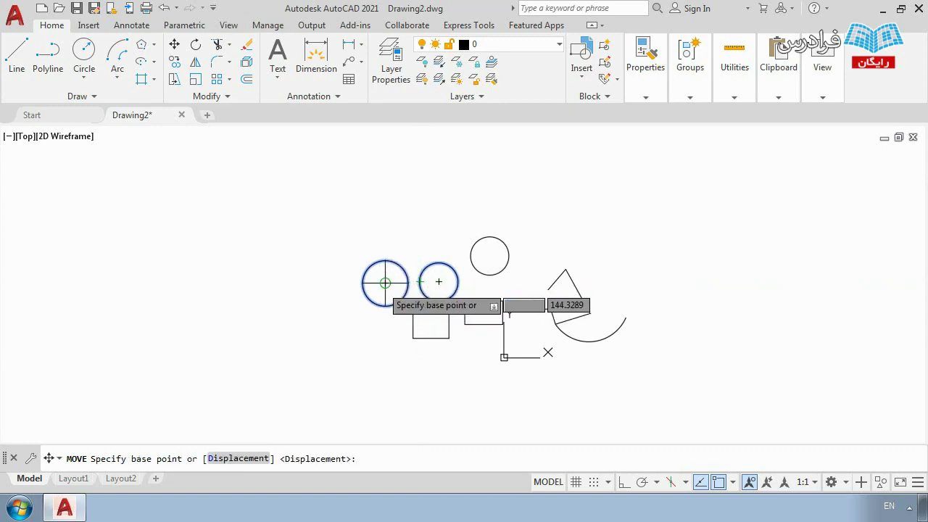
left_click(385, 283)
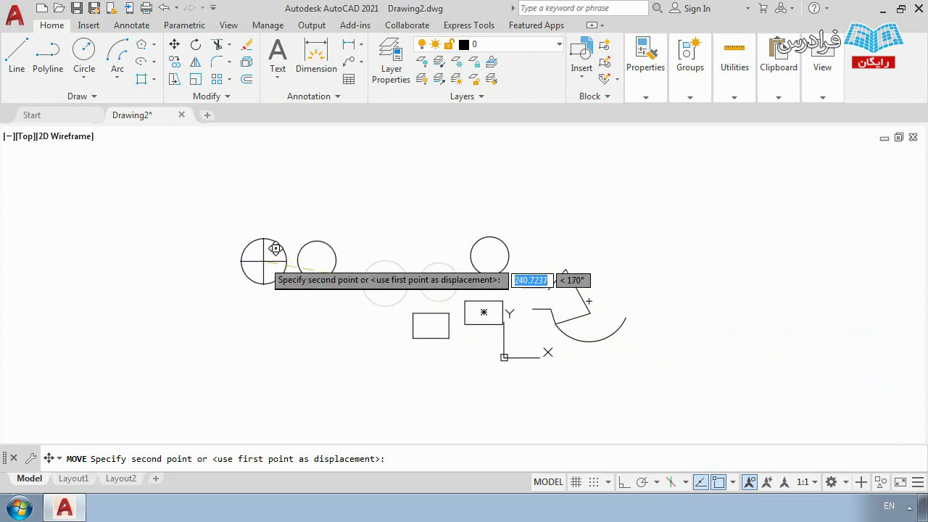
left_click(316, 217)
Step: Move the left rectangle 150 units horizontally to the left, using its lower-right corner as the base point
scroll(441, 296, "up", 2)
middle_click_drag(441, 296, 441, 324)
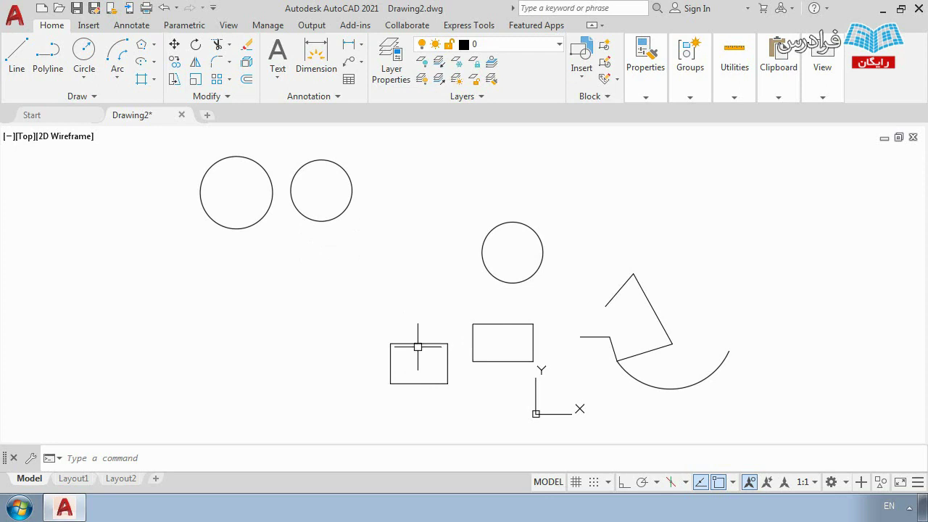
left_click(175, 45)
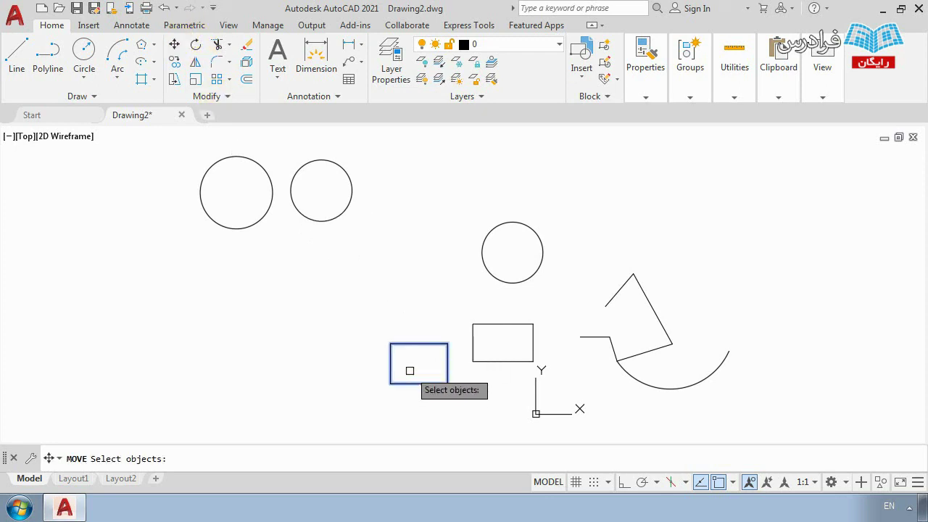
left_click(409, 371)
key("Return")
left_click(448, 383)
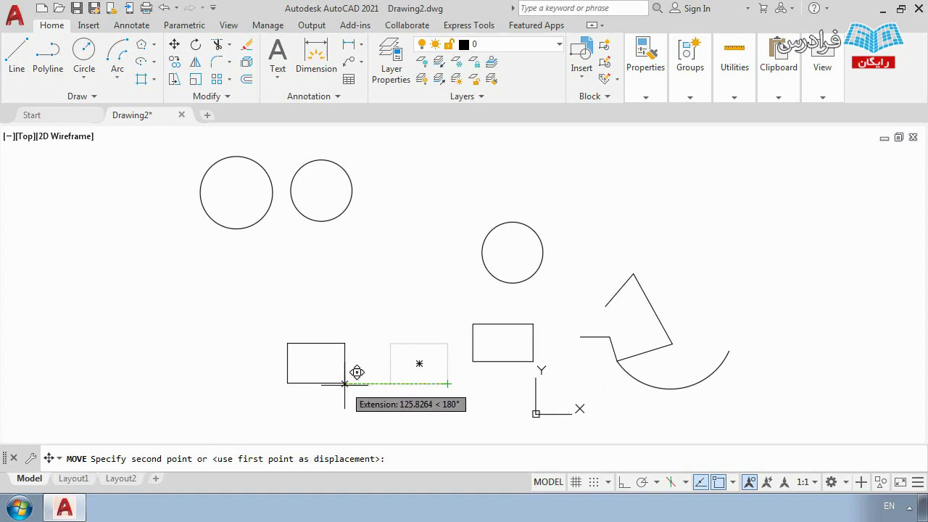
type("150")
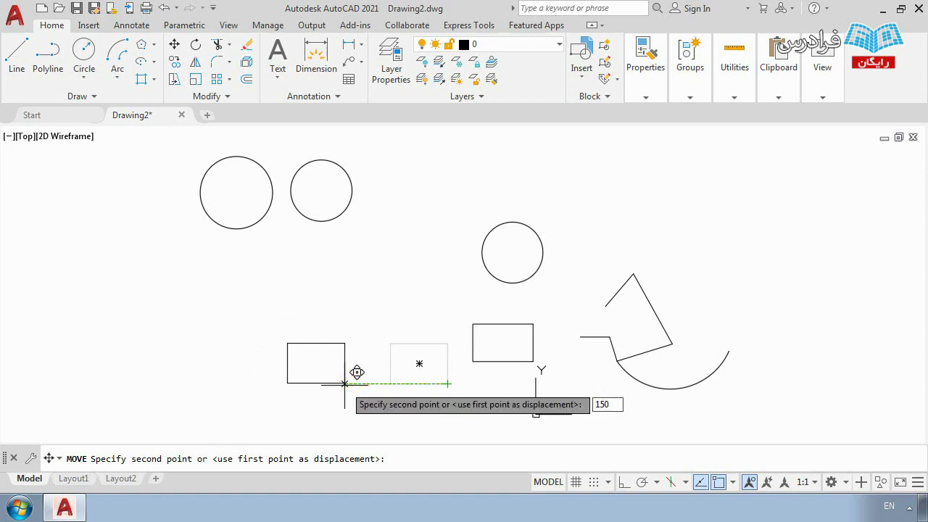
key("Return")
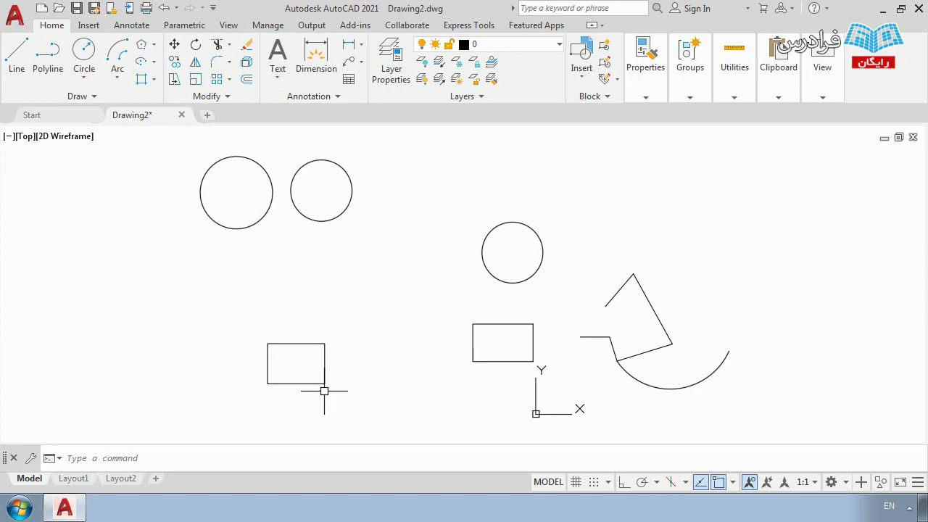
Step: Move the left rectangle 100 units horizontally to the right, using the midpoint of its bottom edge as the base point
left_click(291, 382)
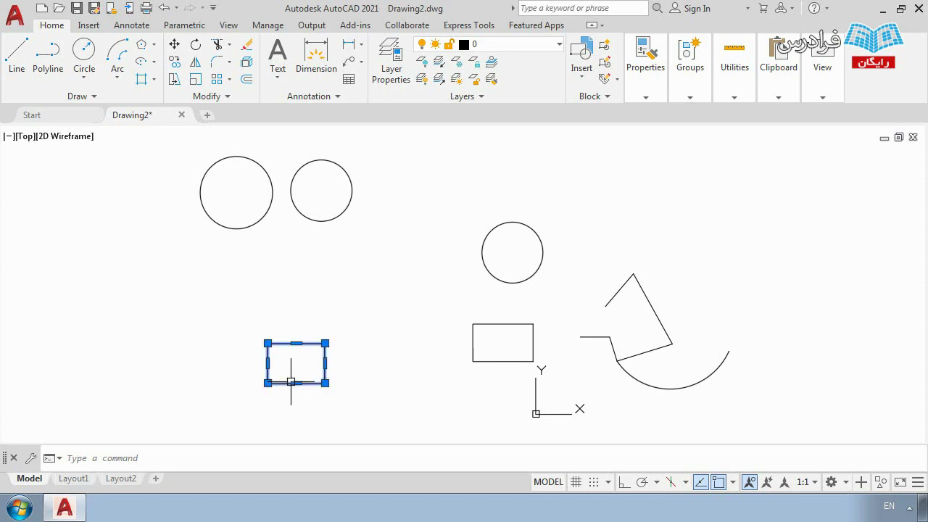
key("Escape")
left_click(174, 45)
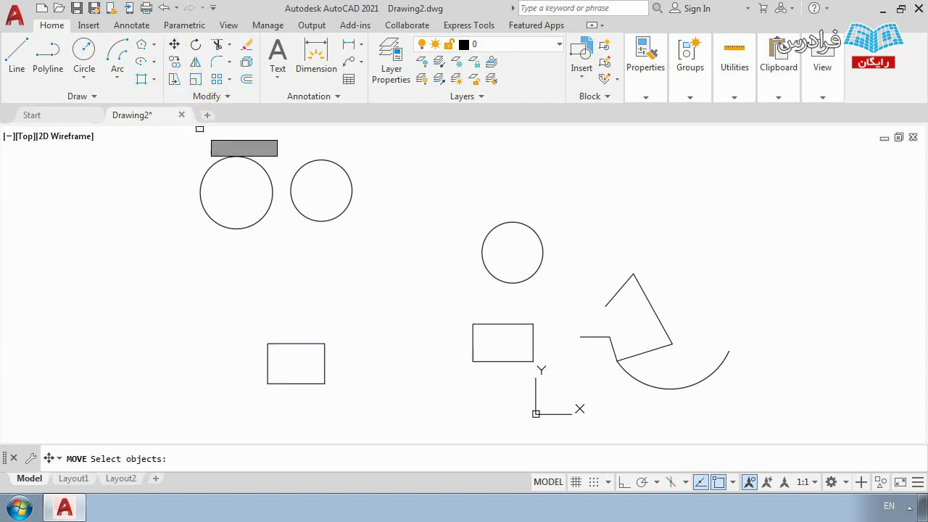
left_click(292, 341)
key("Return")
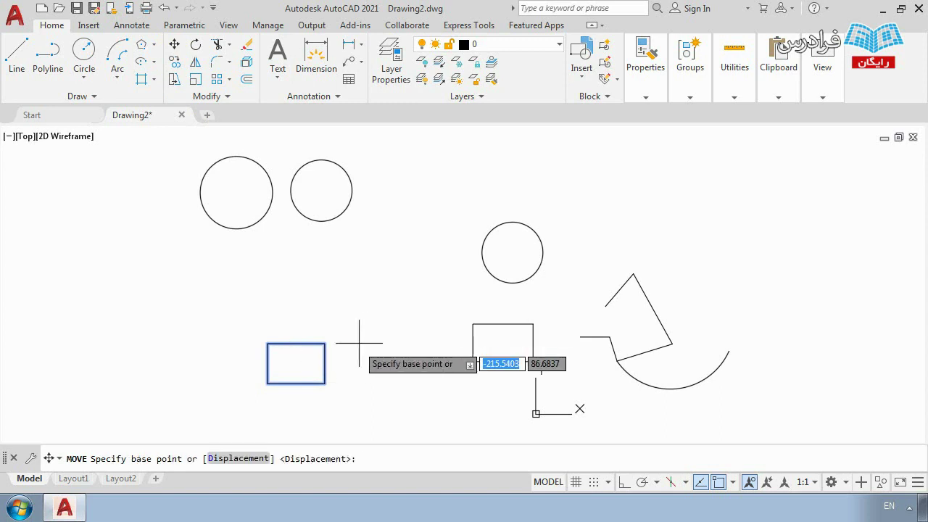
left_click(295, 382)
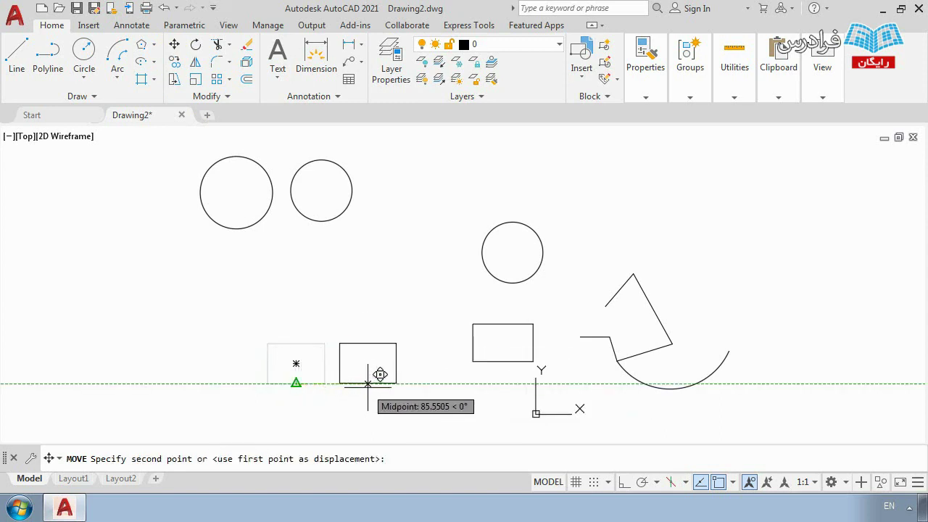
type("100")
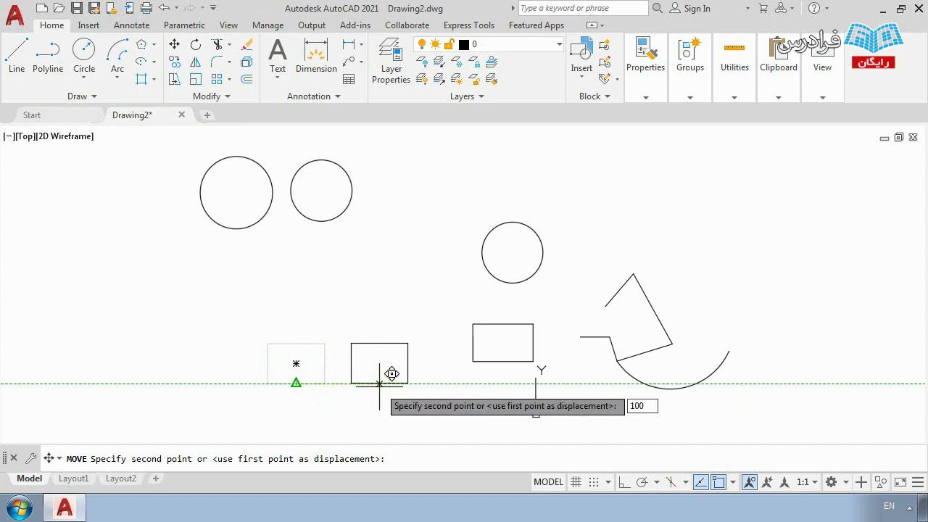
key("Return")
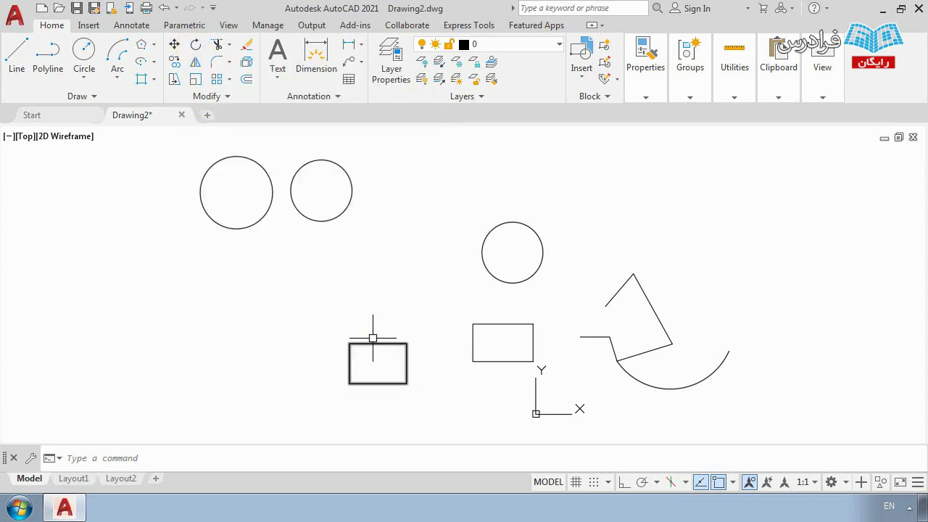
scroll(373, 374, "up", 2)
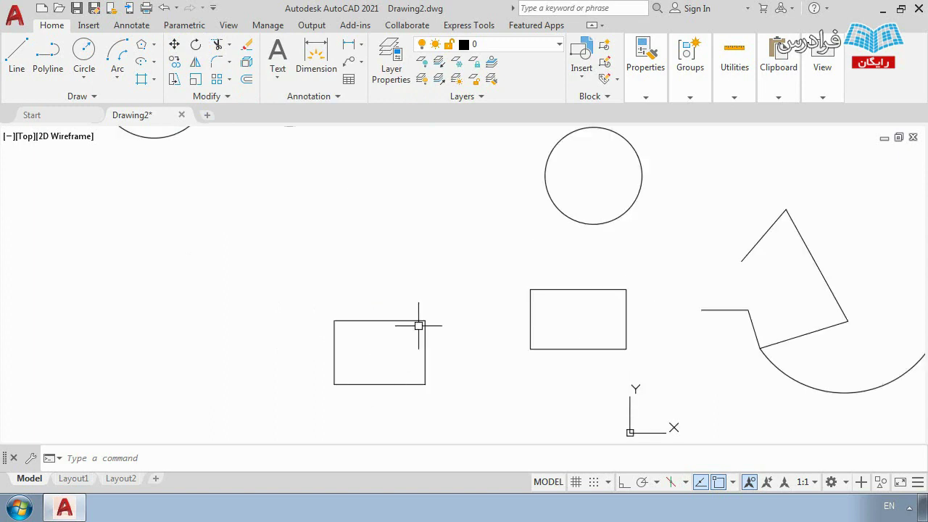
left_click(358, 322)
key("Escape")
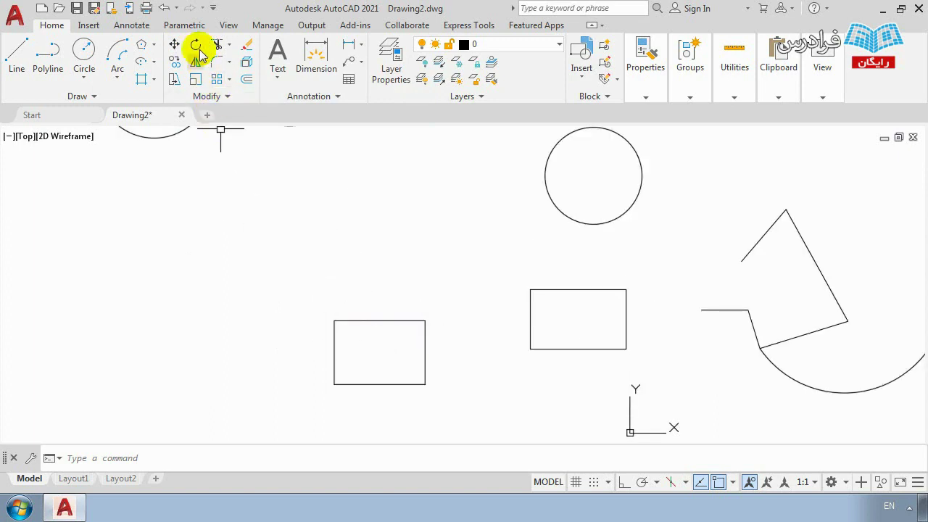
left_click(196, 45)
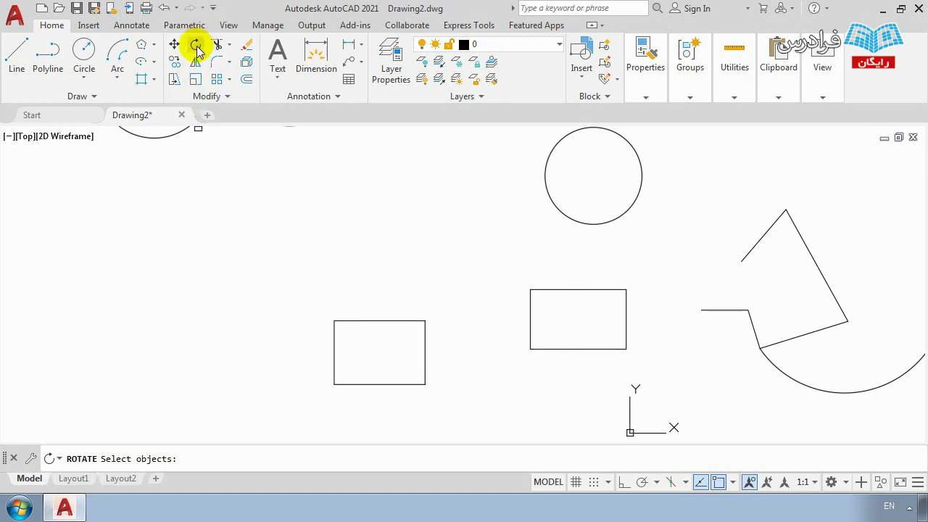
key("Escape")
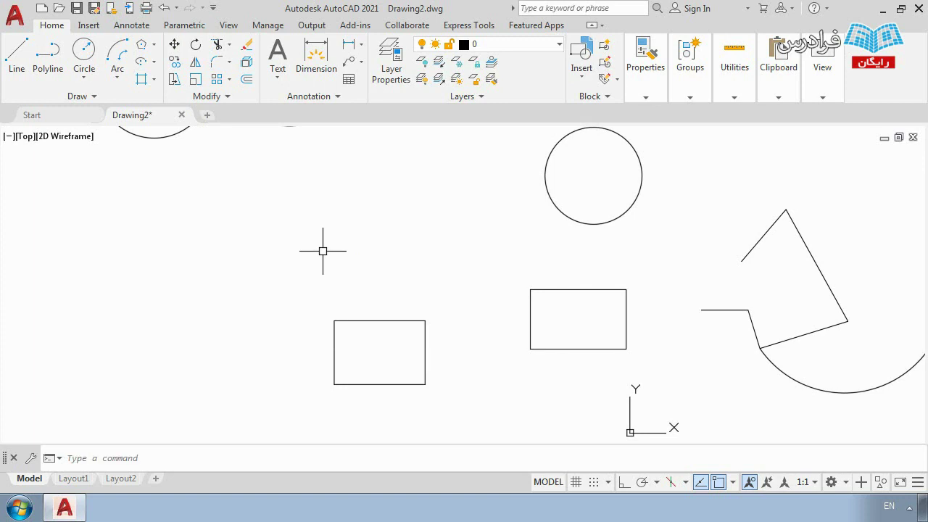
Step: Rotate the left rectangle by 45 degrees about its geometric center
type("r")
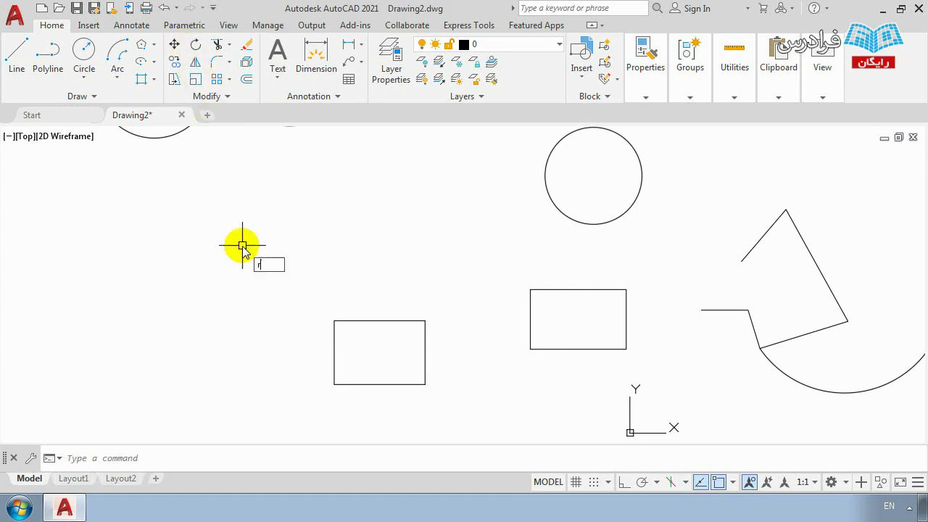
type("o")
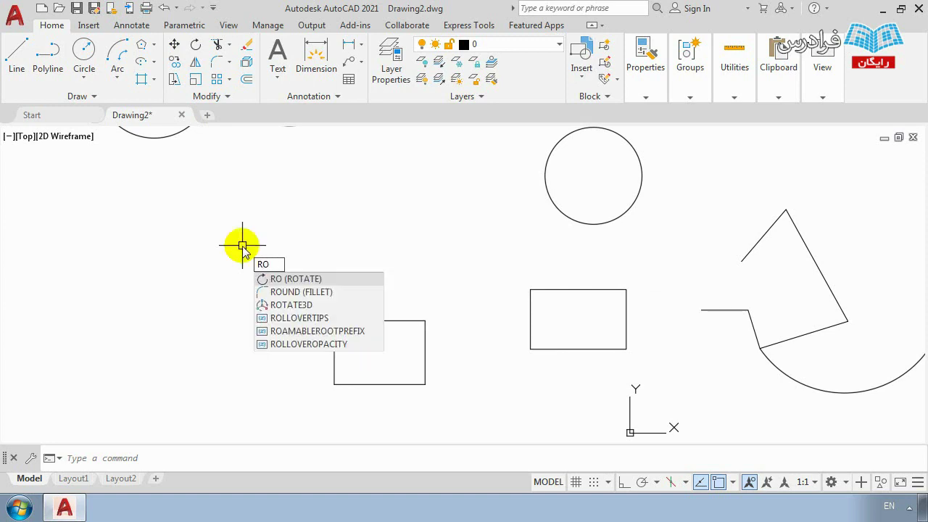
key("Return")
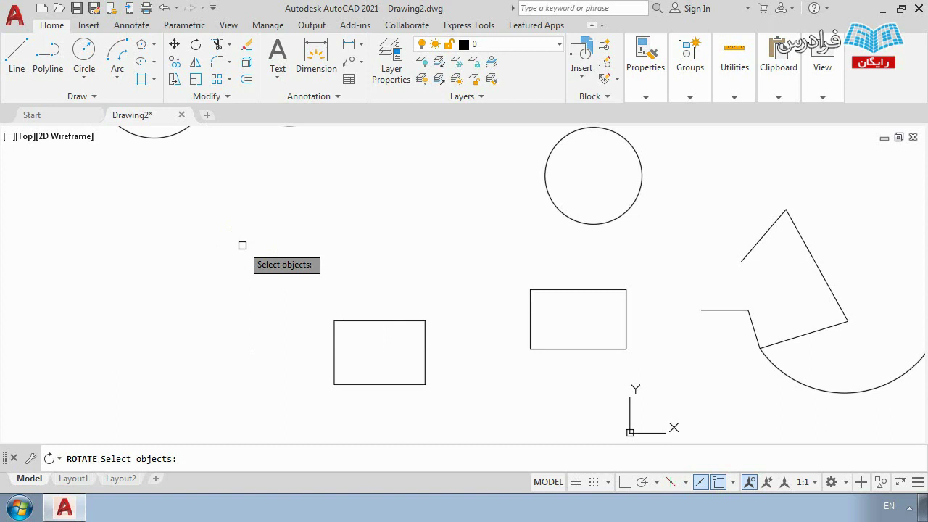
left_click(333, 338)
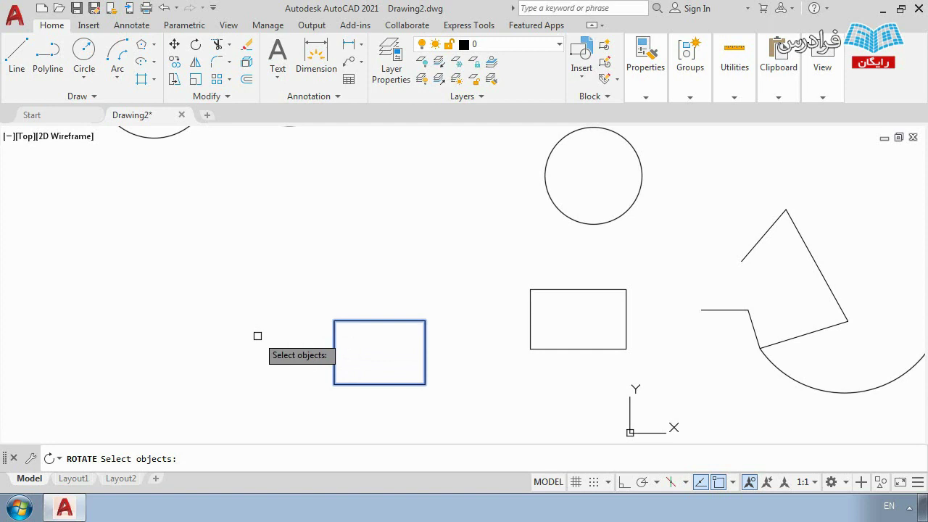
key("Return")
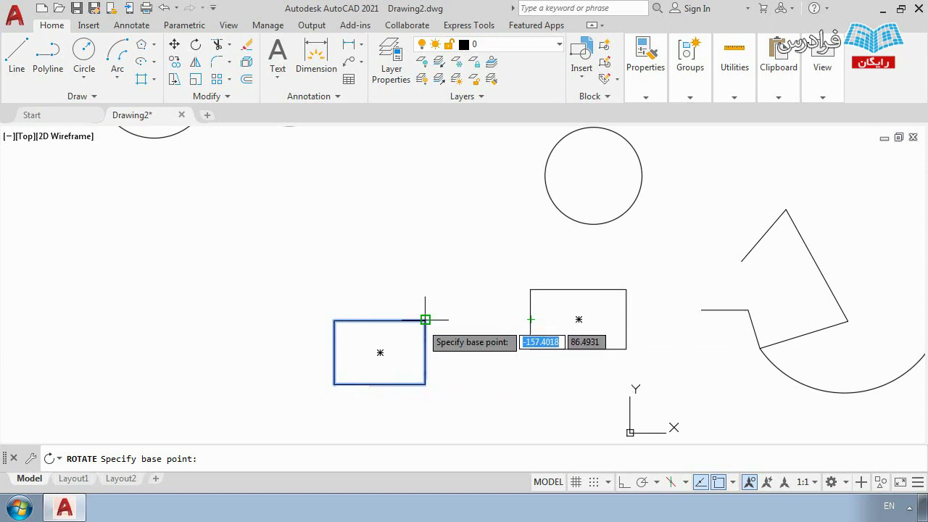
left_click(380, 352)
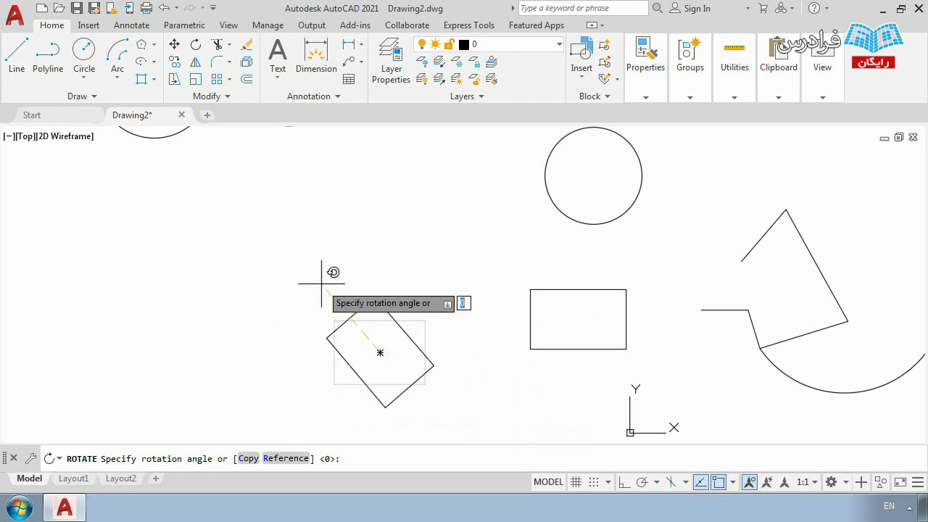
type("45")
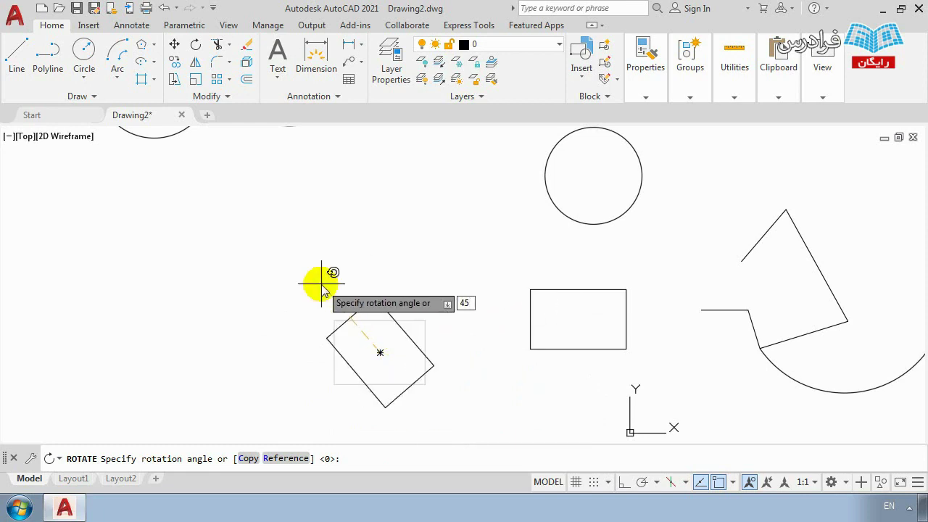
key("Return")
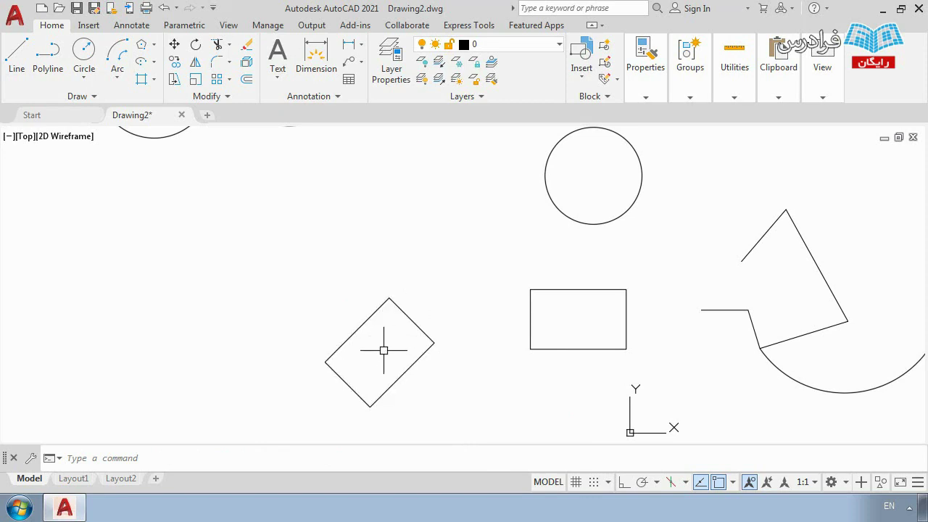
Step: Rotate the unrotated rectangle below the single circle by 45 degrees about a base point just outside its lower-left corner
left_click(196, 44)
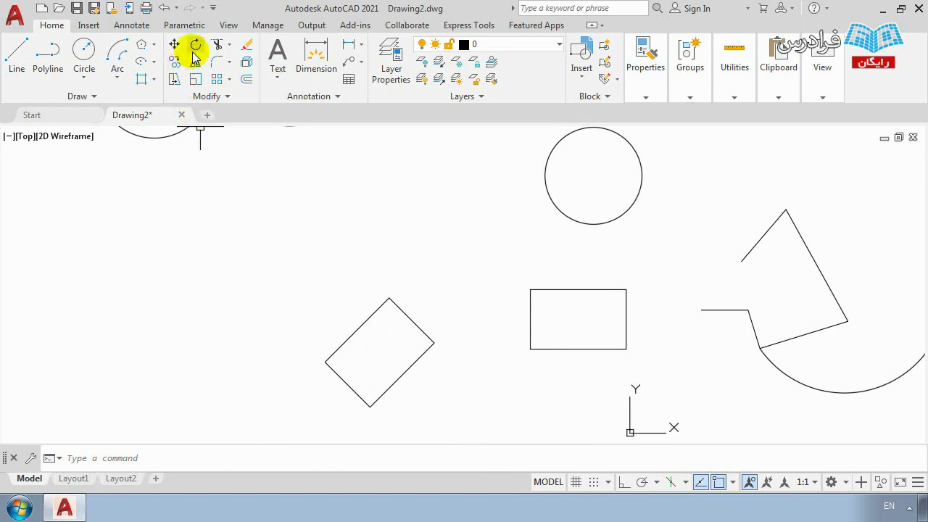
left_click(530, 319)
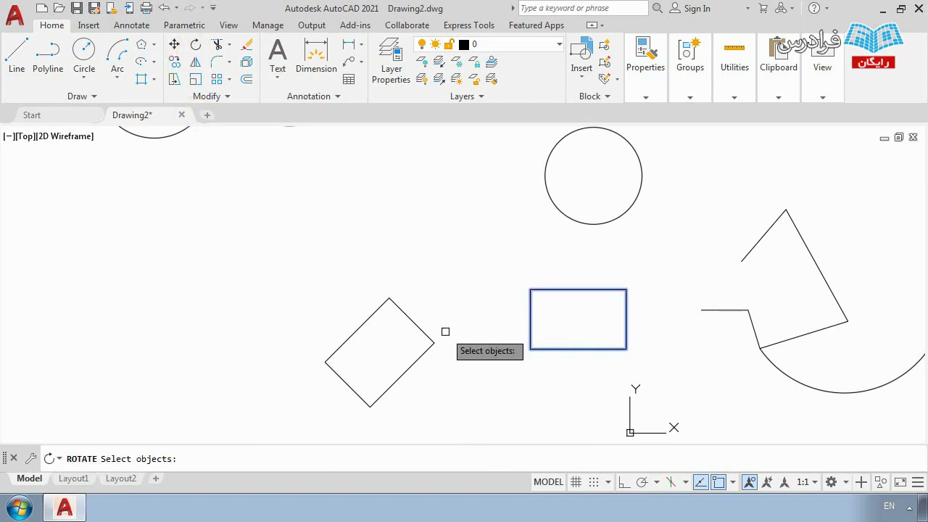
key("Return")
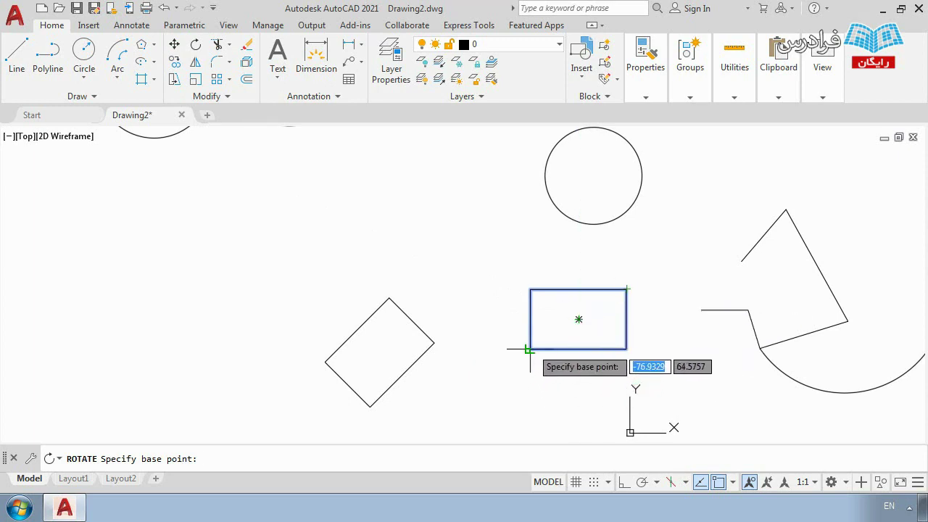
left_click(511, 361)
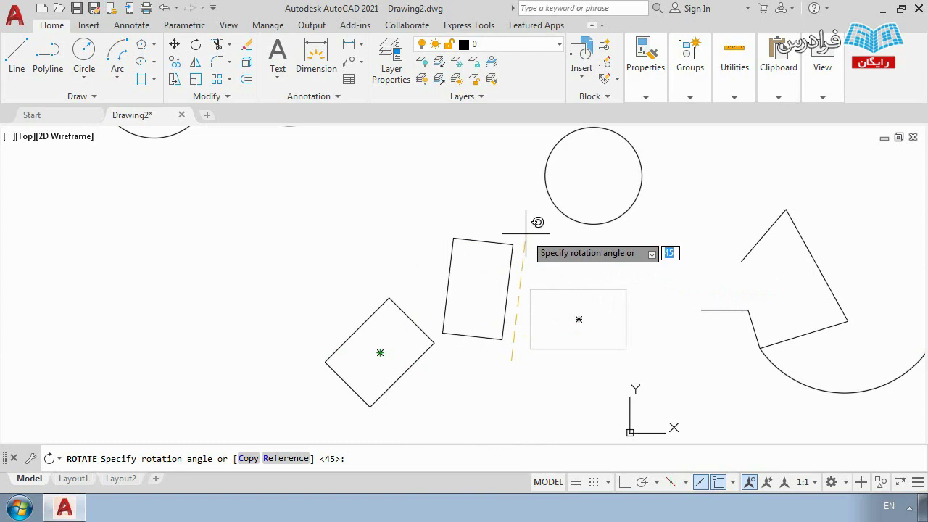
key("Return")
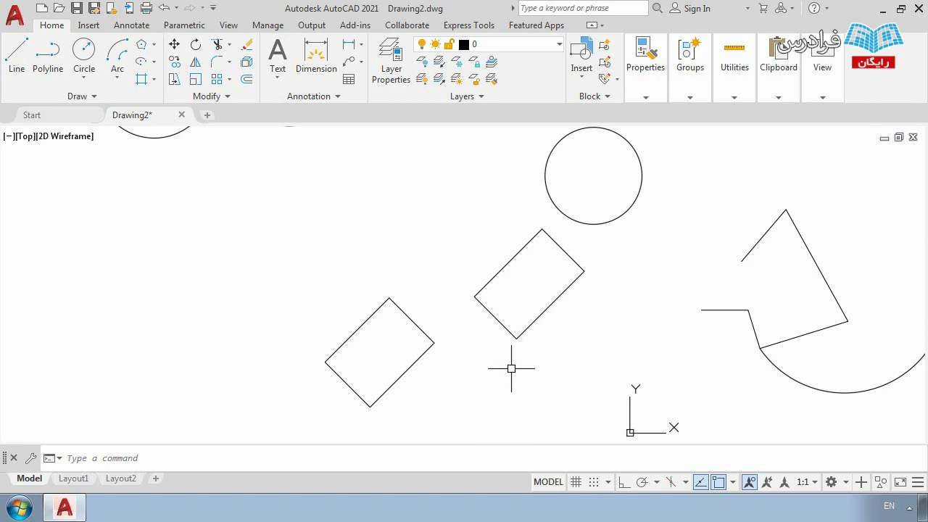
Step: Draw a very small circle in the gap below and between the two rotated rectangles
type("c")
key("Return")
left_click(496, 368)
left_click(504, 371)
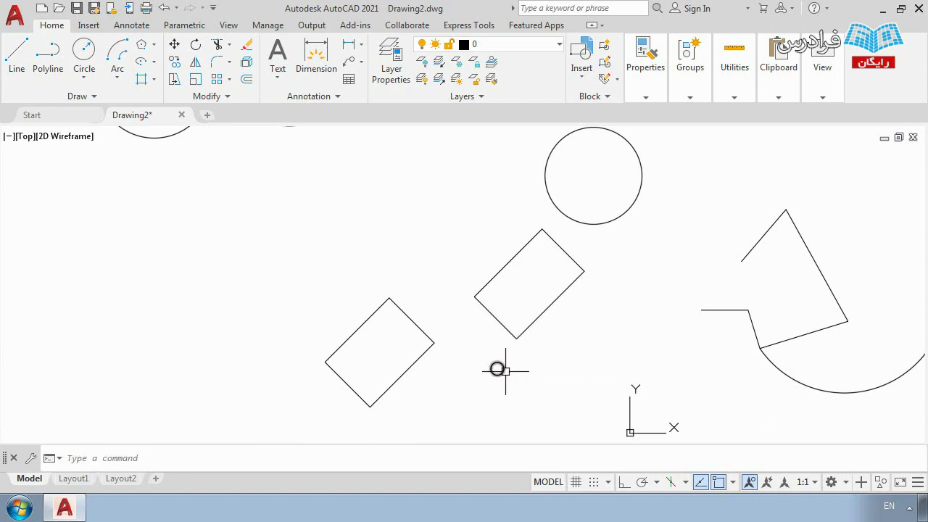
scroll(496, 368, "up", 4)
scroll(494, 365, "down", 2)
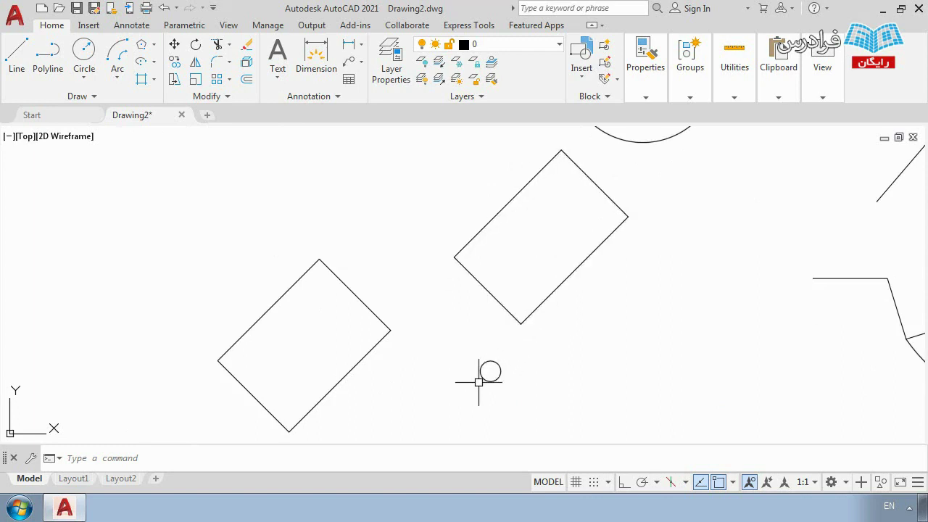
middle_click_drag(327, 346, 440, 308)
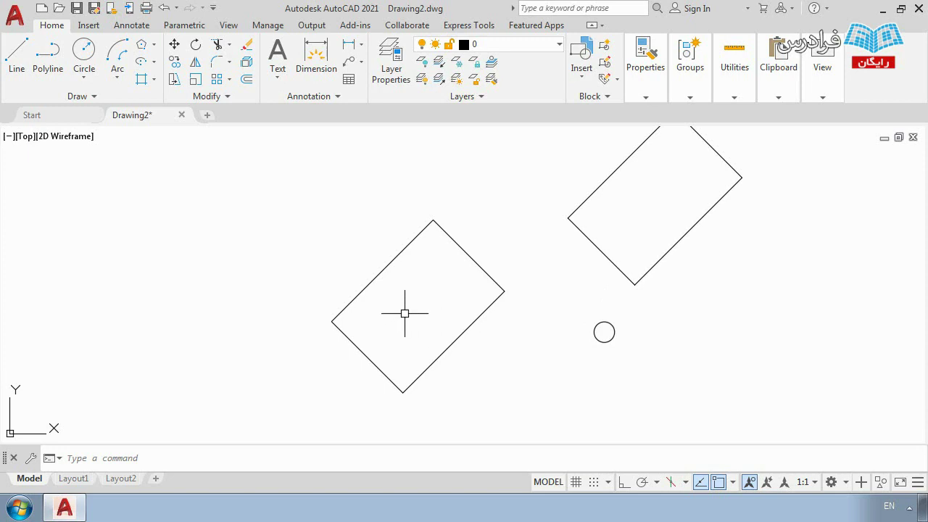
scroll(407, 314, "down", 6)
scroll(433, 275, "up", 2)
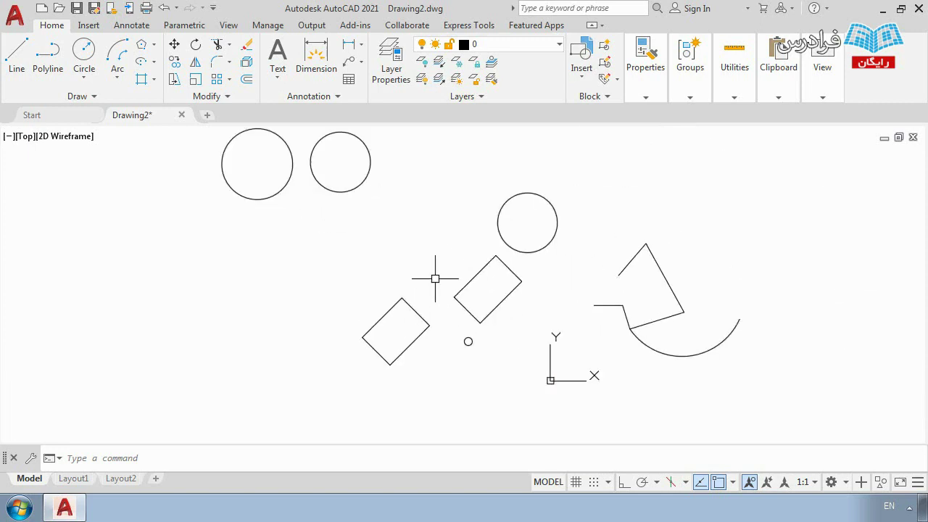
middle_click_drag(433, 275, 443, 281)
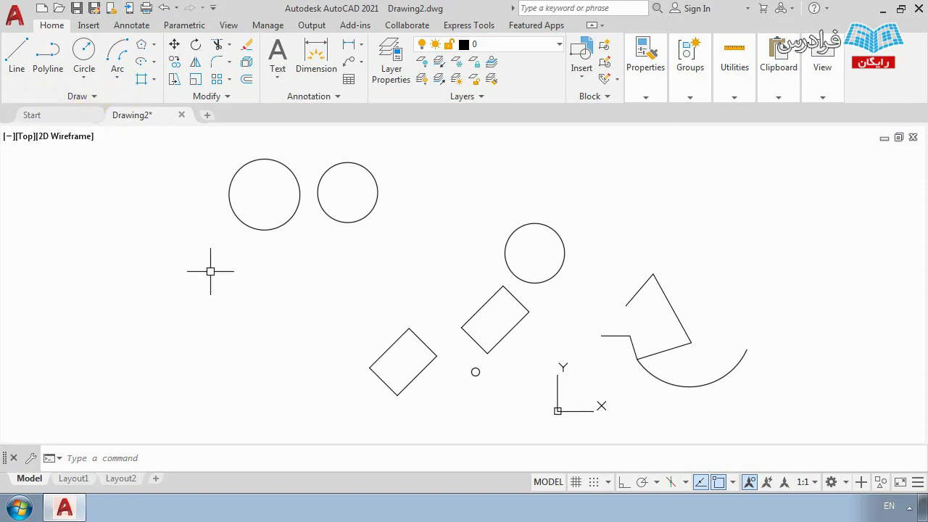
Step: Draw a horizontal rectangle about 104 units wide below the two left circles, beside the left rotated rectangle
left_click(153, 44)
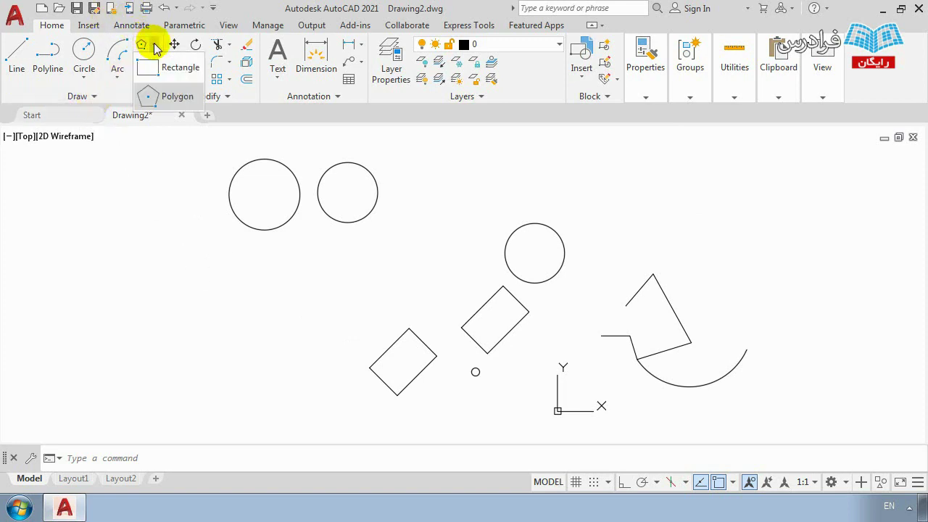
left_click(178, 69)
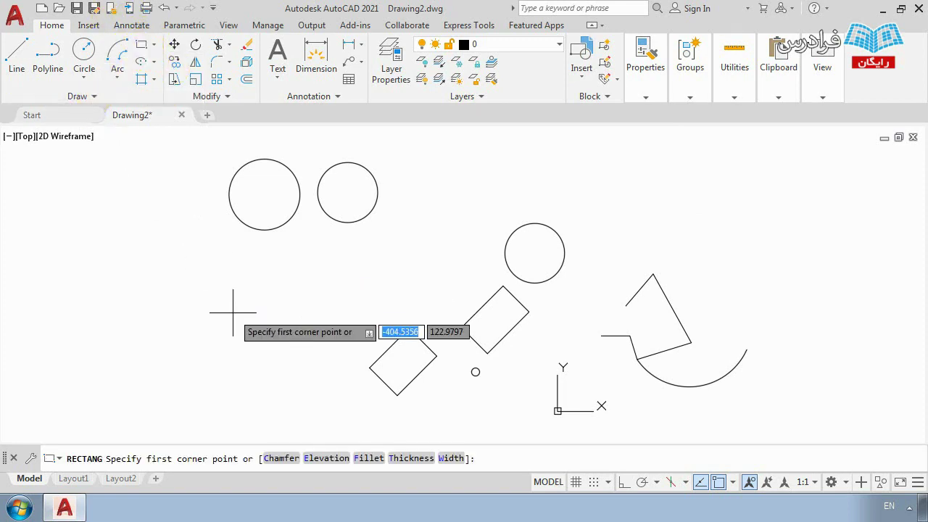
key("Escape")
type("REC")
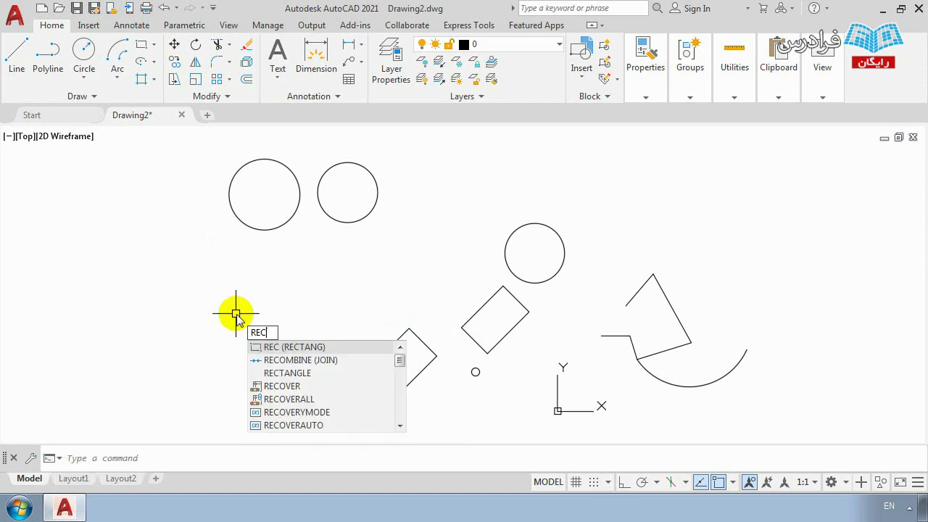
key("Return")
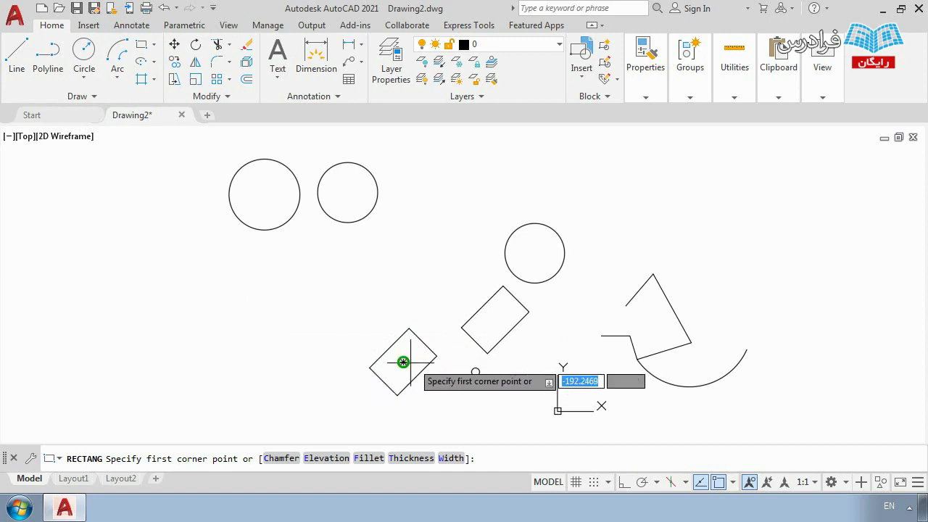
scroll(433, 374, "up", 4)
scroll(324, 353, "down", 4)
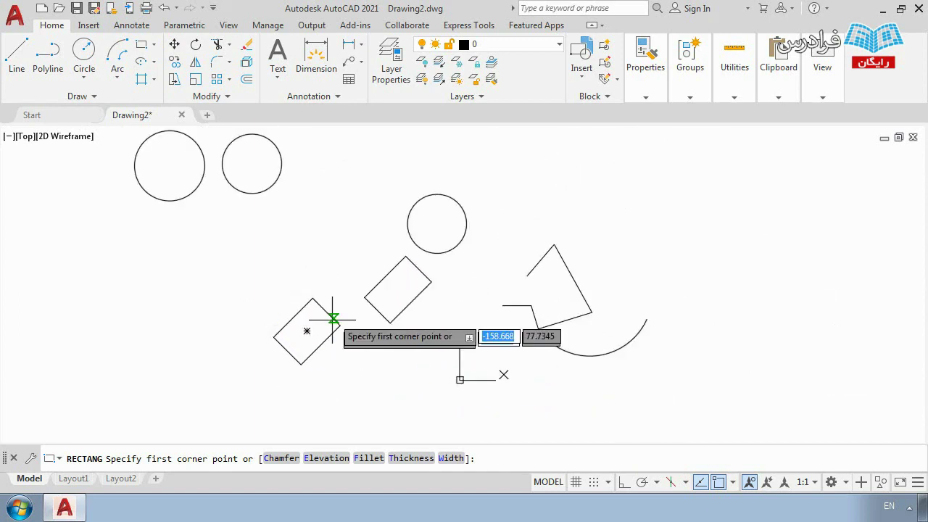
middle_click_drag(300, 307, 379, 323)
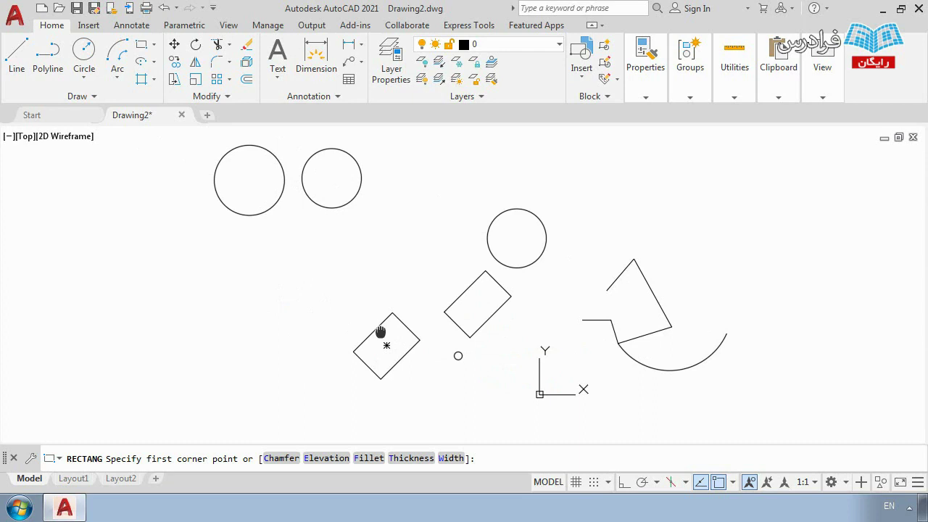
left_click(247, 329)
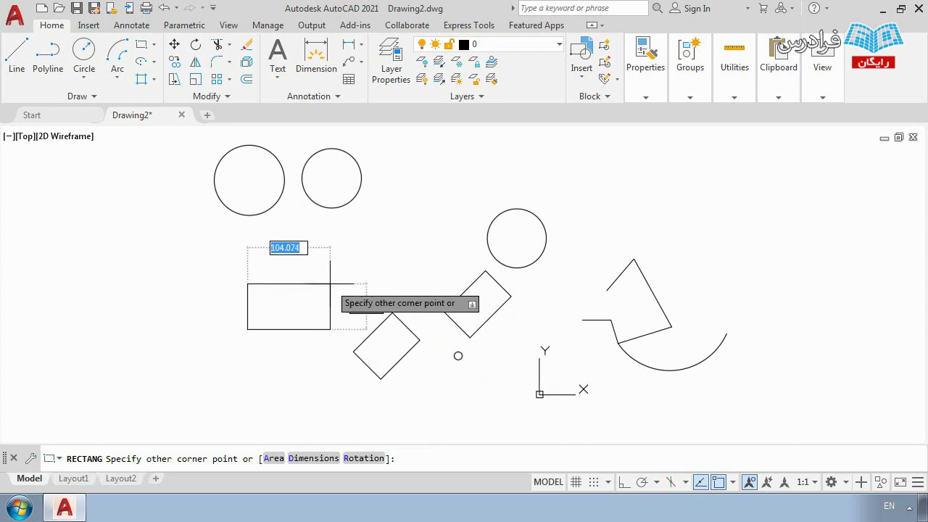
left_click(330, 284)
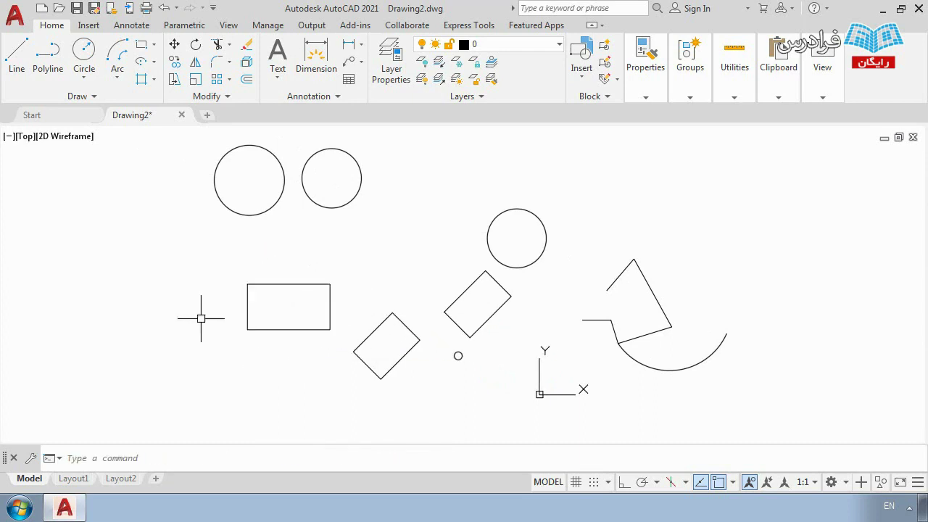
Step: Draw an 80 by 100 rectangle with its Rotation option set to 45 degrees, to the far left of the other shapes
type("REC")
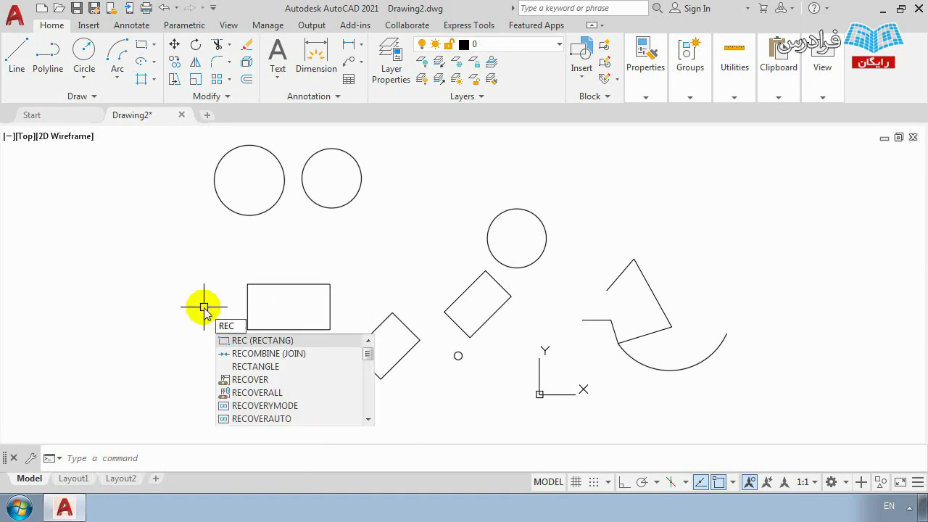
key("Return")
middle_click_drag(156, 277, 317, 288)
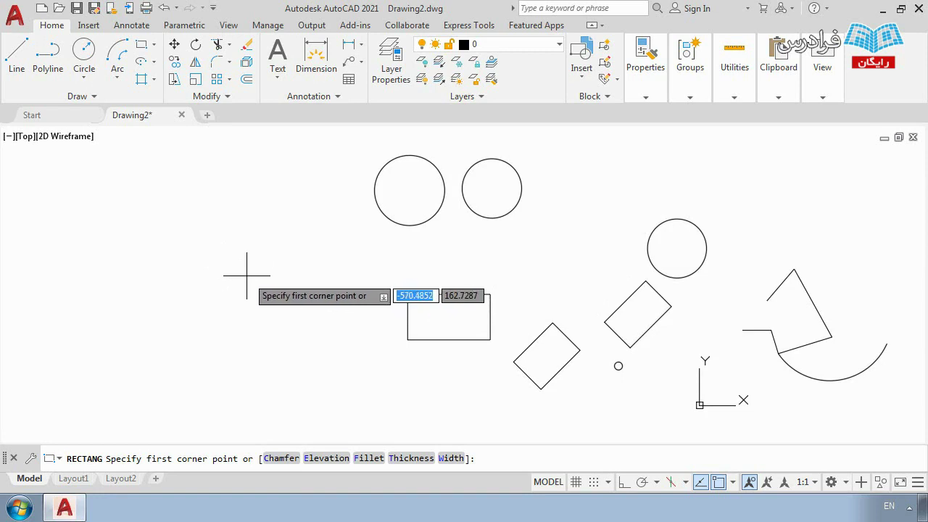
left_click(256, 279)
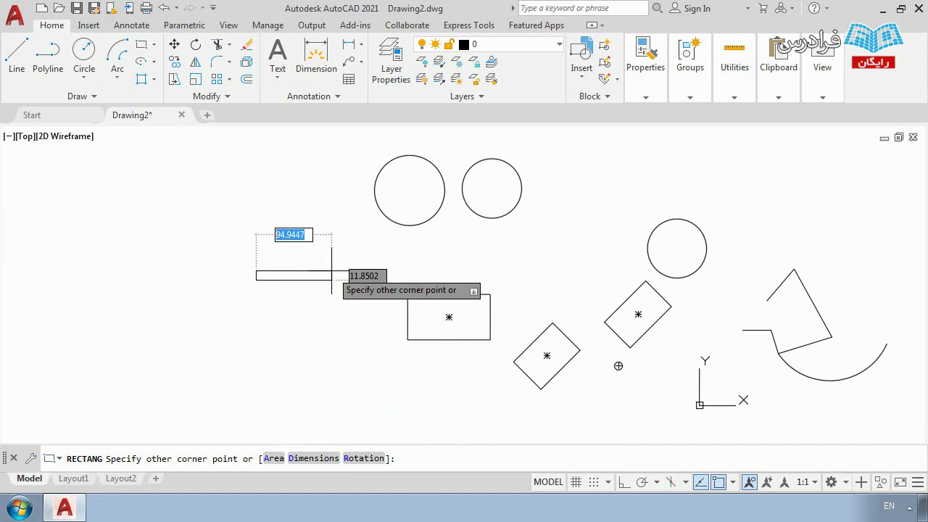
left_click(363, 458)
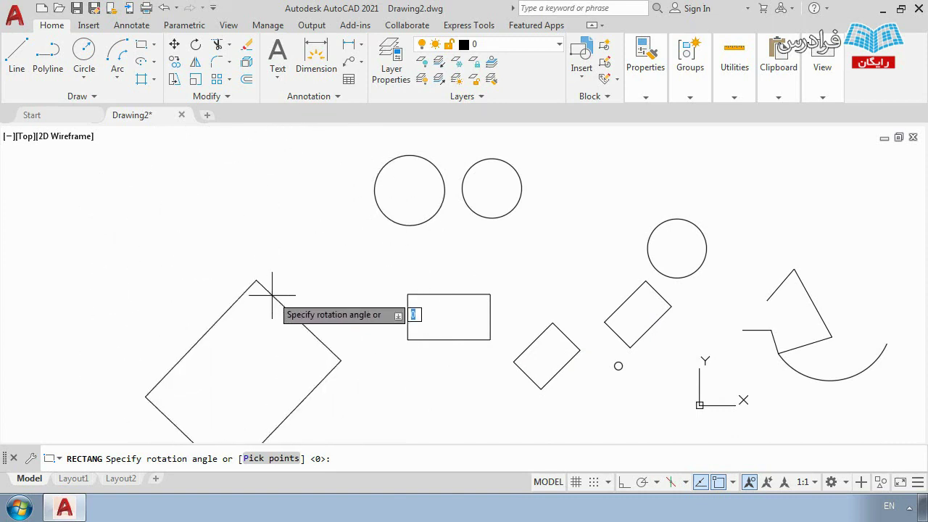
type("45")
key("Return")
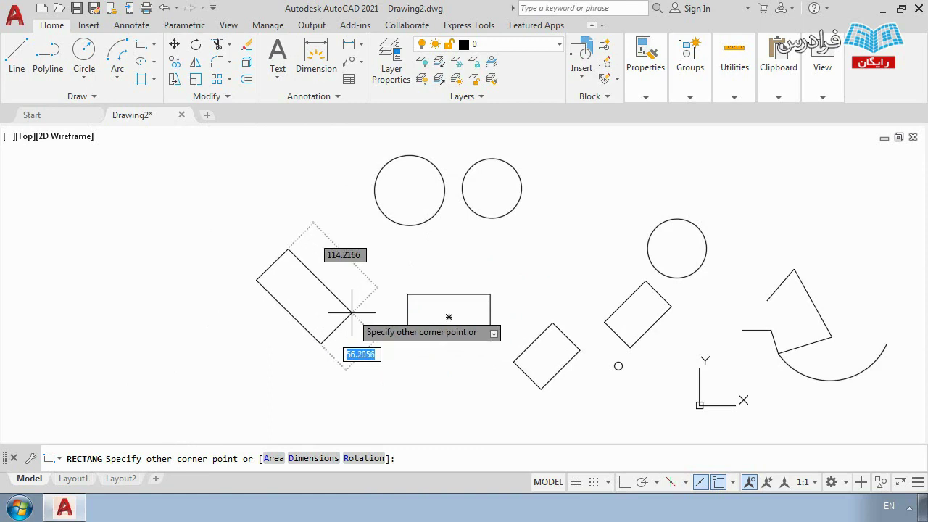
scroll(355, 297, "down", 3)
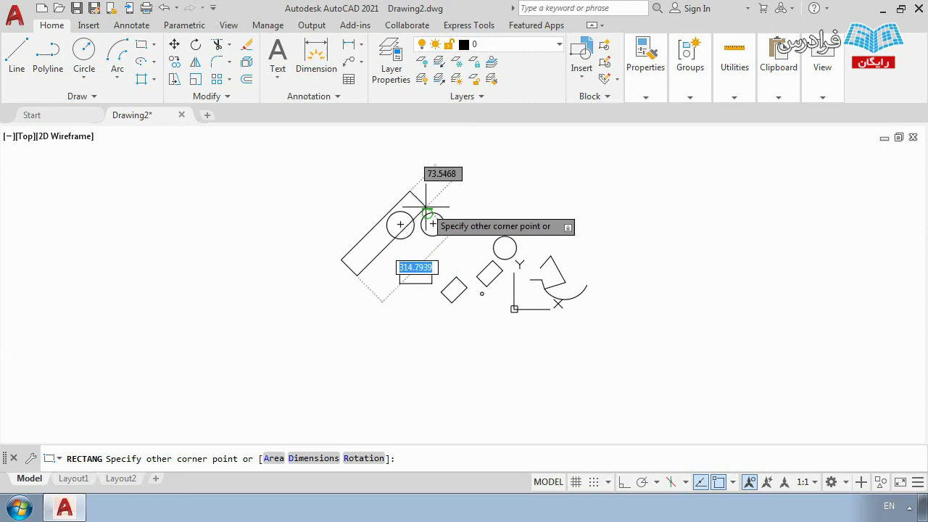
scroll(425, 207, "up", 4)
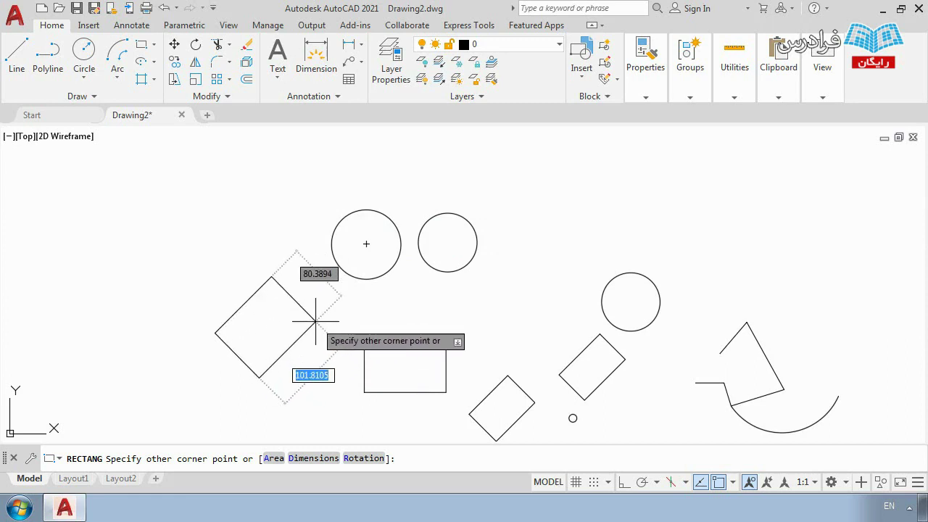
type("80")
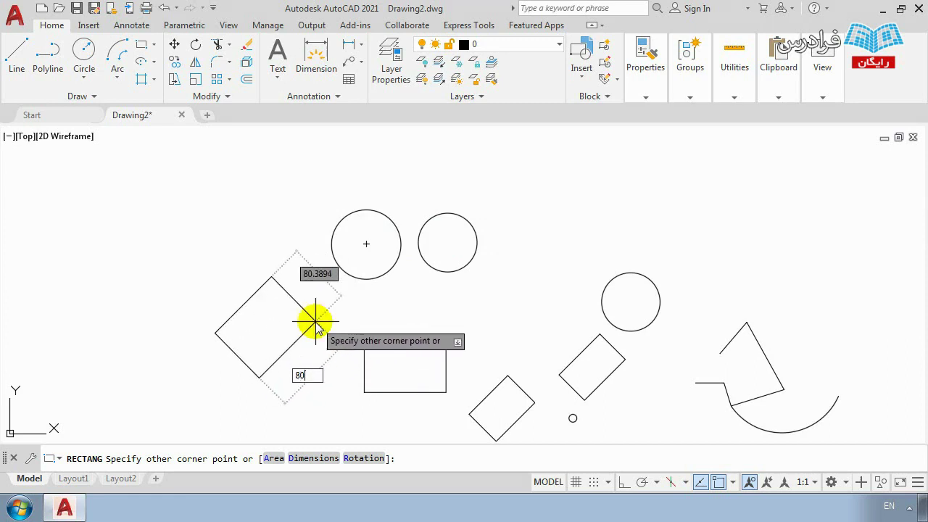
key("Tab")
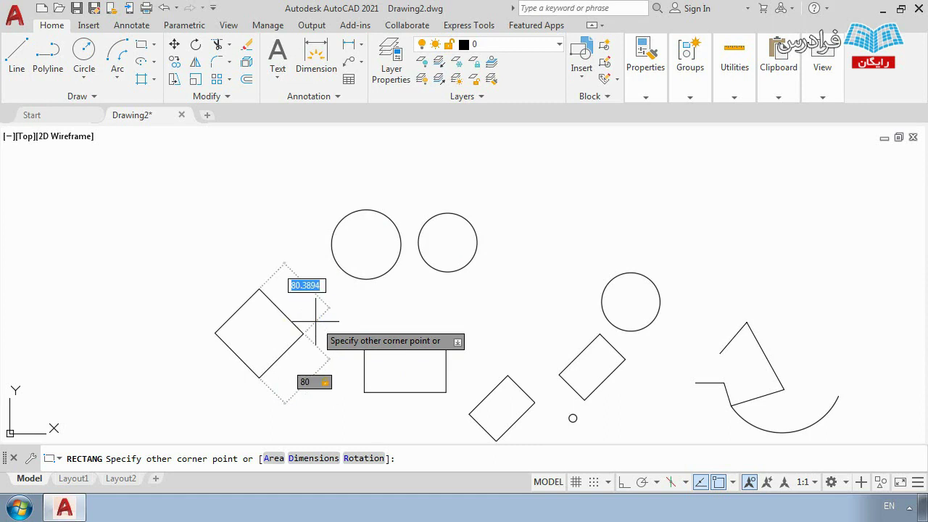
type("100")
key("Return")
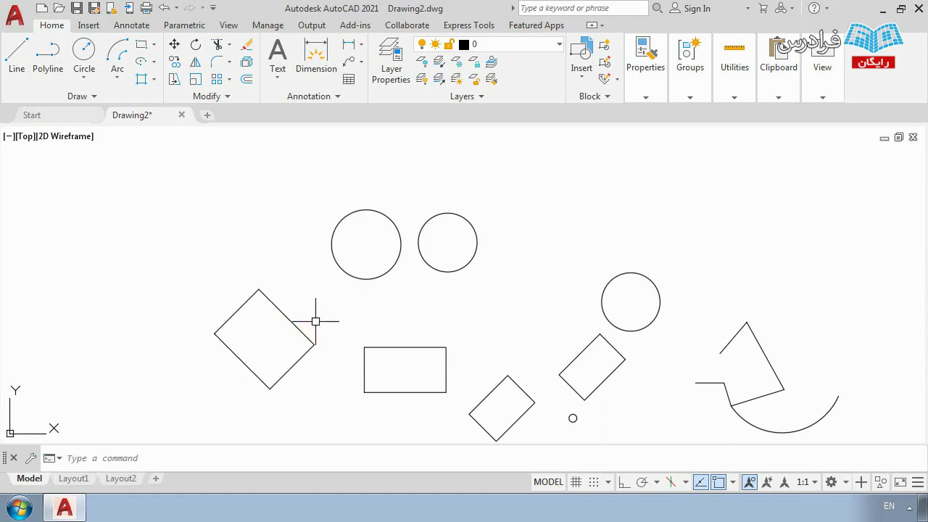
Step: Rotate the leftmost rectangle about 90 degrees clockwise around its geometric center, picking the angle straight below the base point
scroll(273, 356, "down", 2)
middle_click_drag(274, 356, 311, 269)
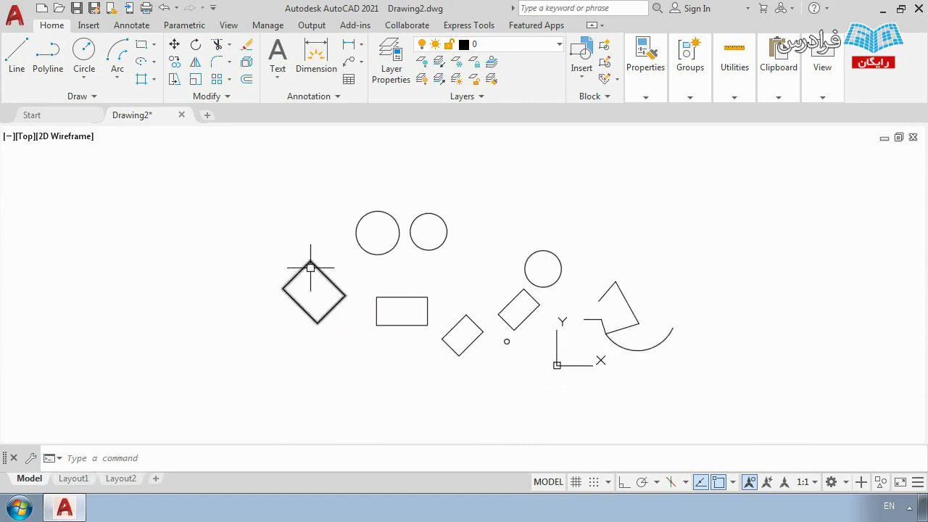
scroll(311, 269, "up", 2)
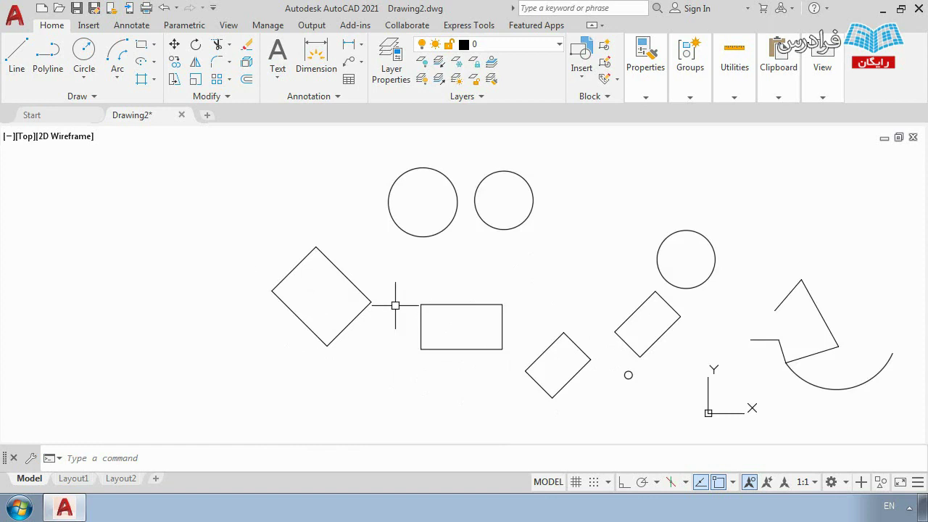
left_click(345, 279)
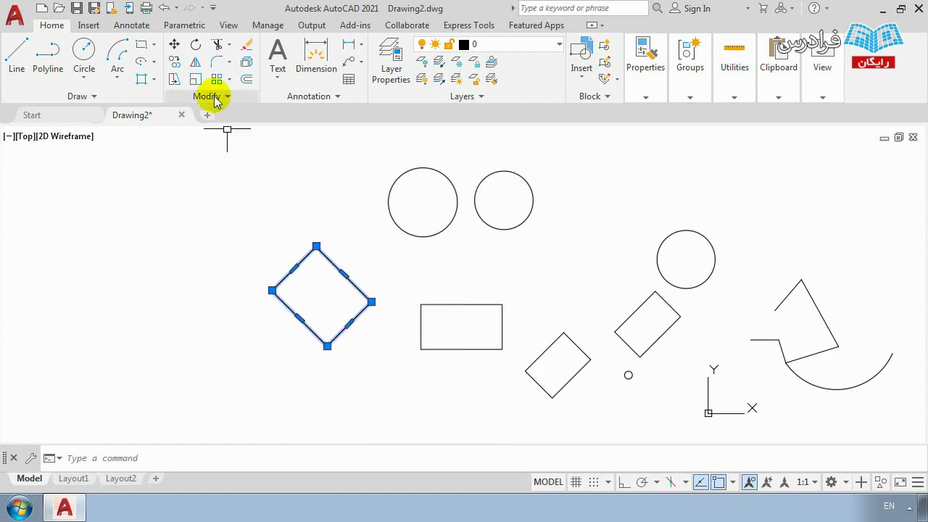
left_click(195, 45)
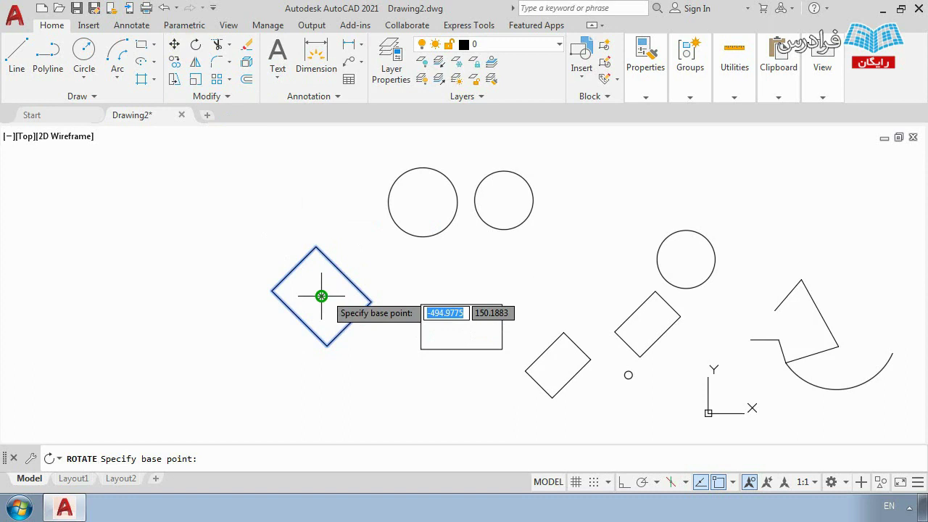
left_click(321, 295)
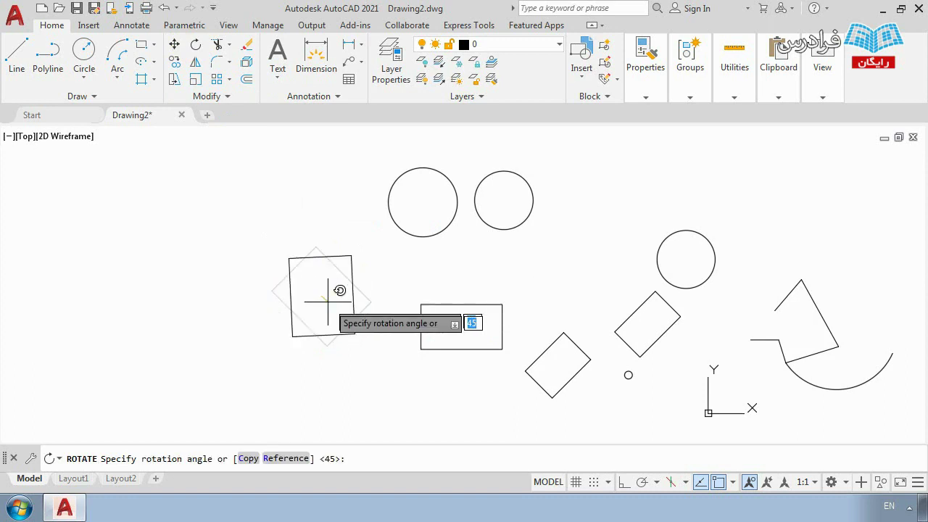
left_click(316, 372)
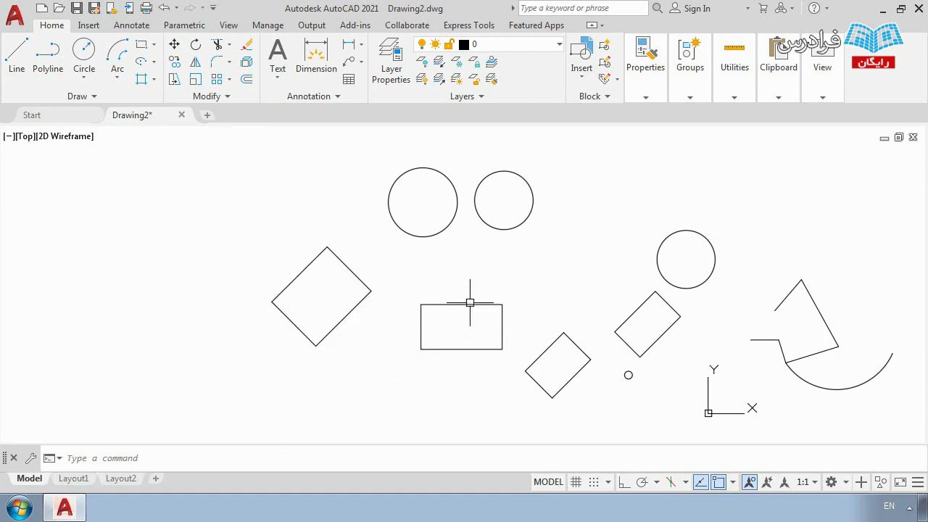
scroll(446, 298, "down", 4)
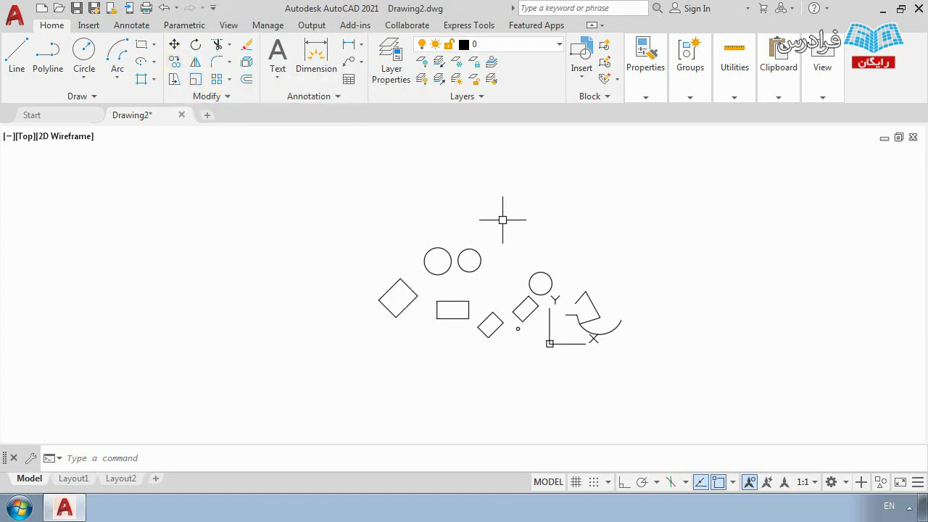
Step: Copy the leftmost tilted rectangle together with the large upper-left circle, using the circle's center as base point, to three spots on the right
scroll(523, 311, "up", 4)
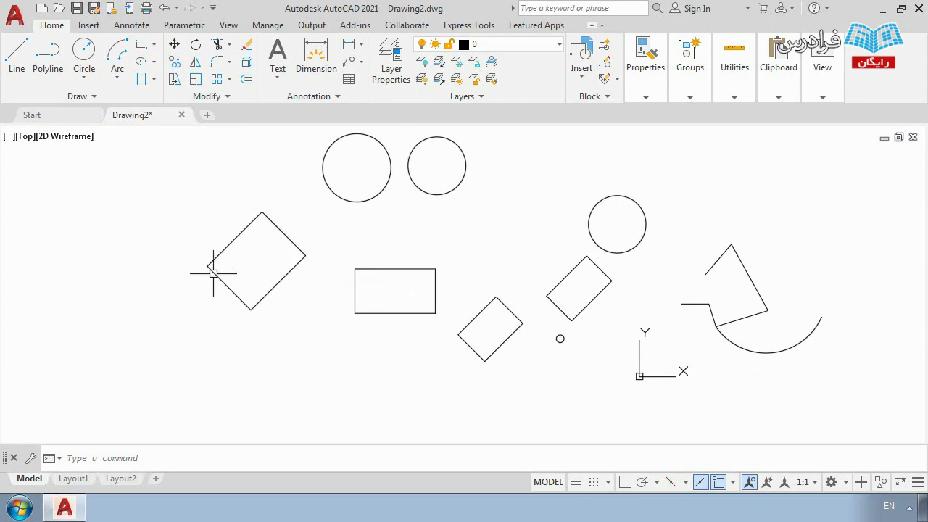
middle_click_drag(145, 216, 327, 216)
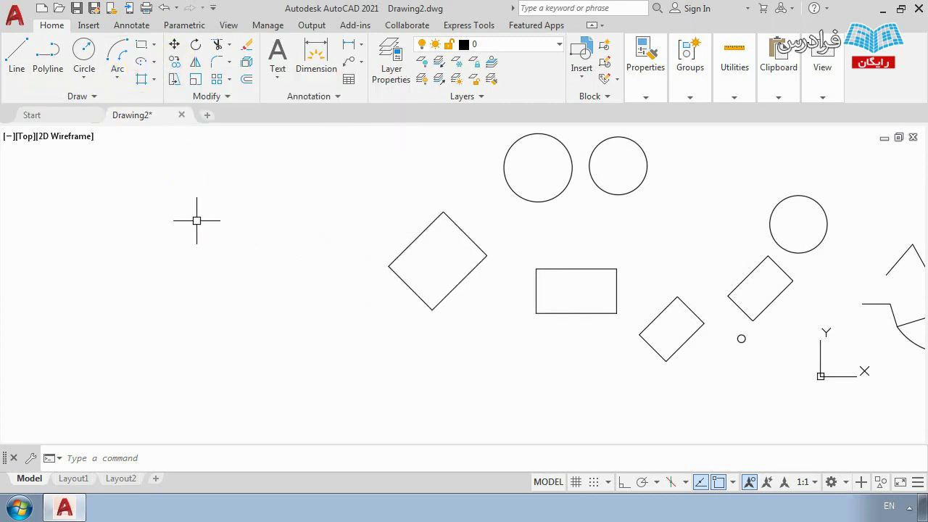
type("co")
key("Return")
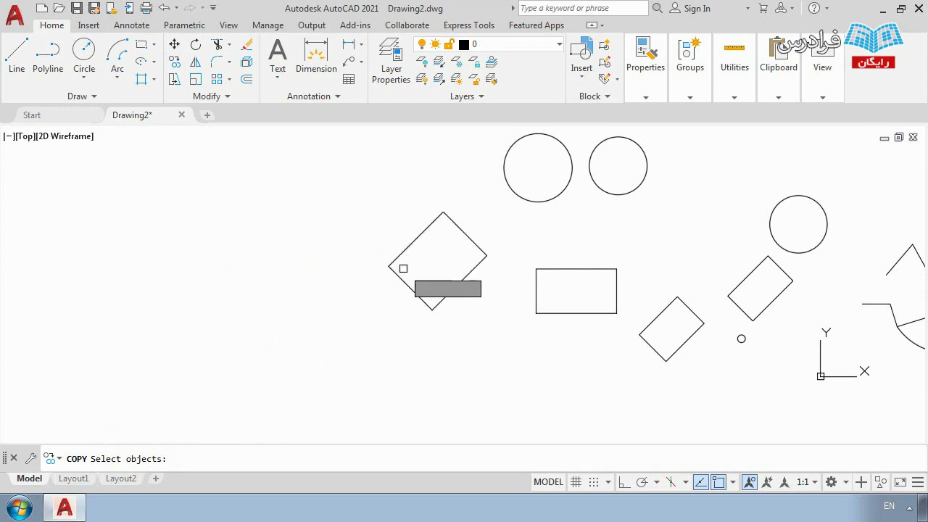
left_click(406, 248)
left_click(522, 201)
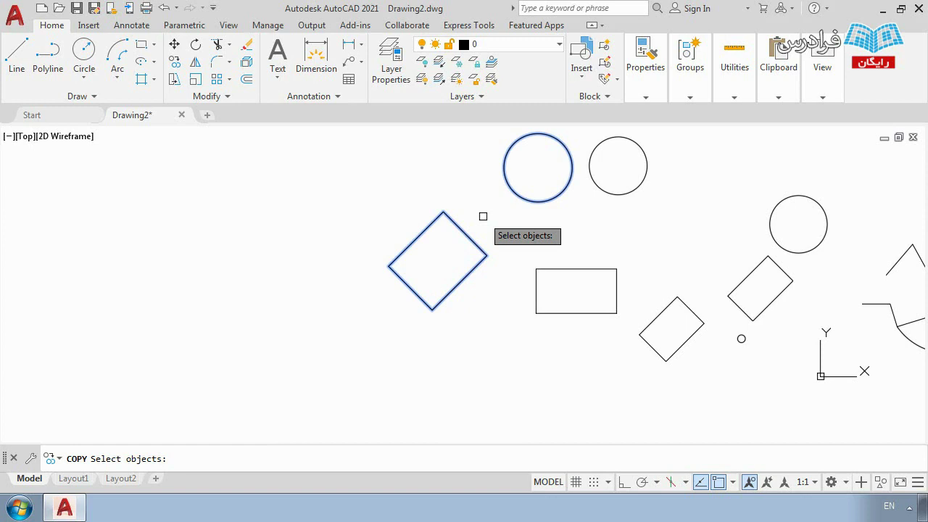
key("Return")
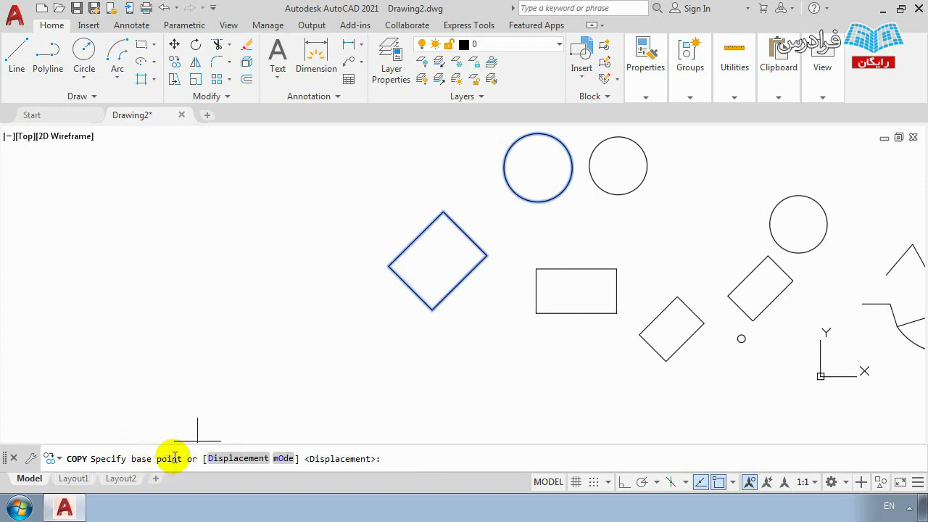
scroll(459, 280, "down", 2)
middle_click_drag(460, 281, 449, 282)
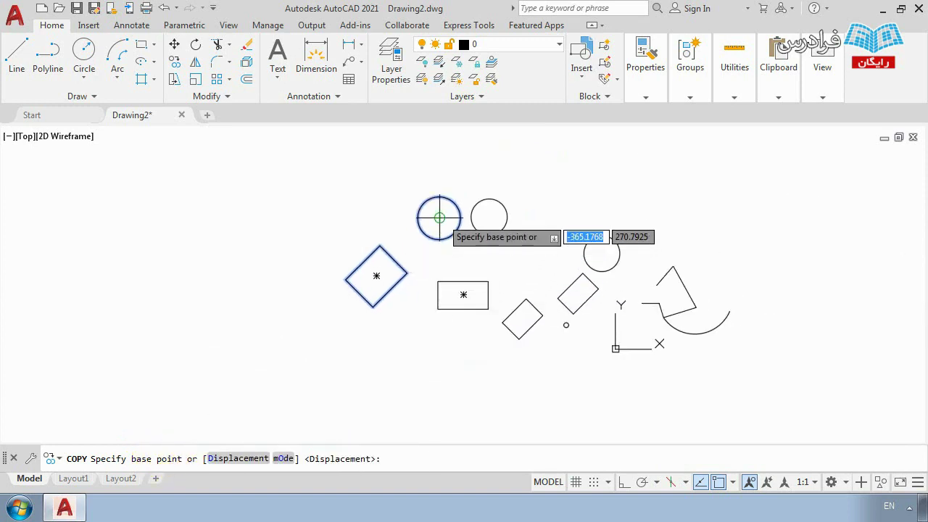
left_click(439, 217)
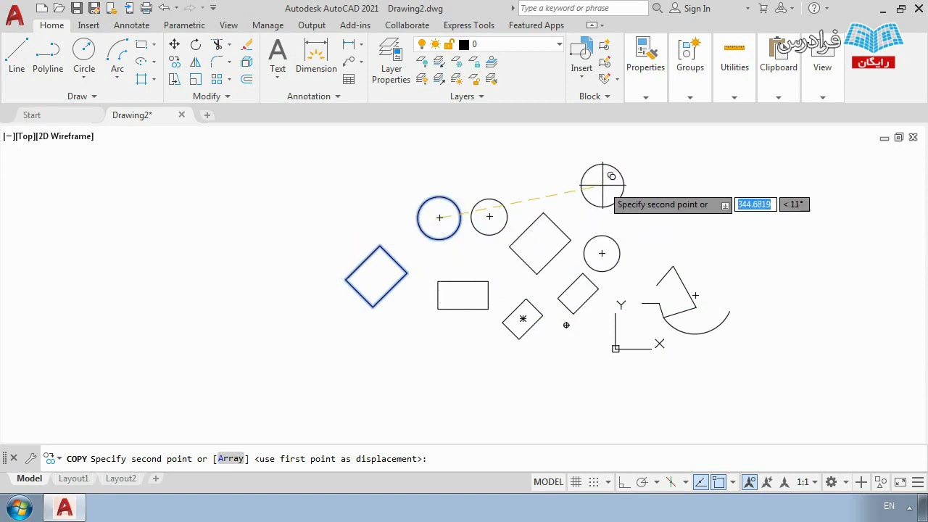
left_click(603, 187)
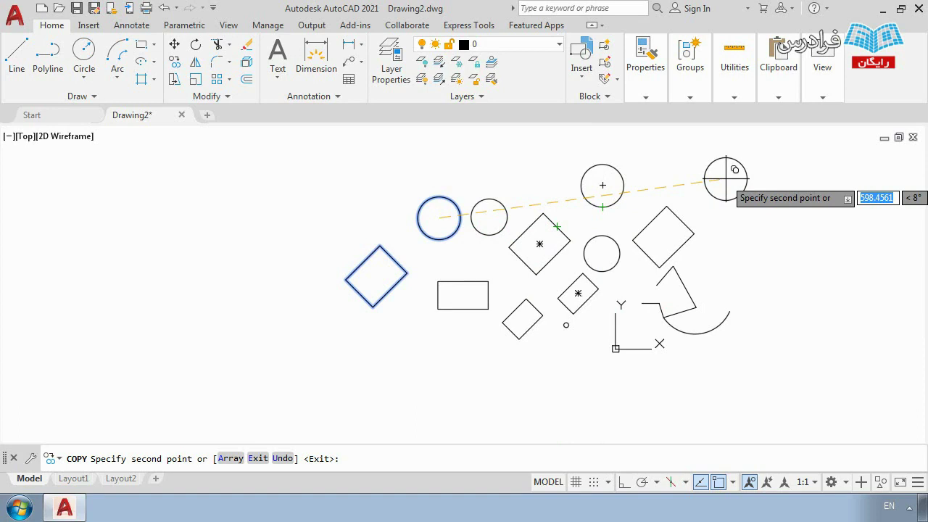
left_click(711, 172)
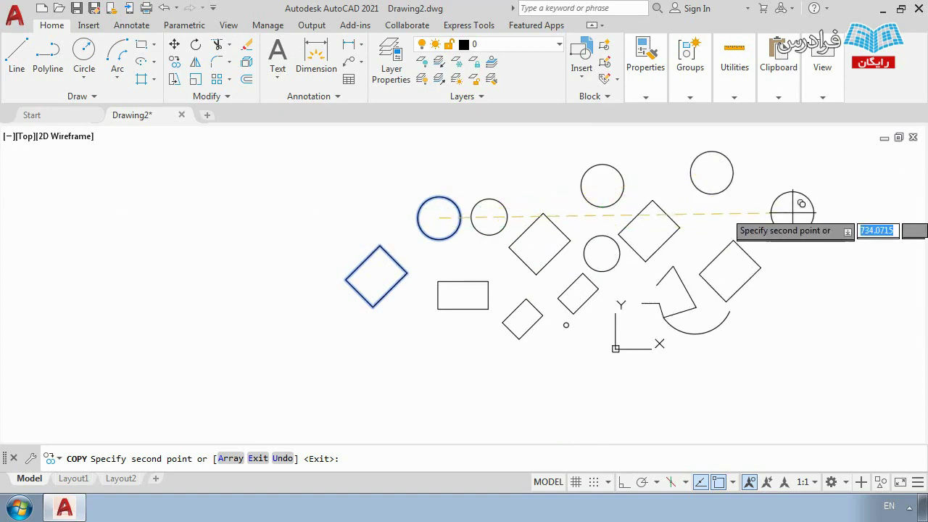
left_click(804, 200)
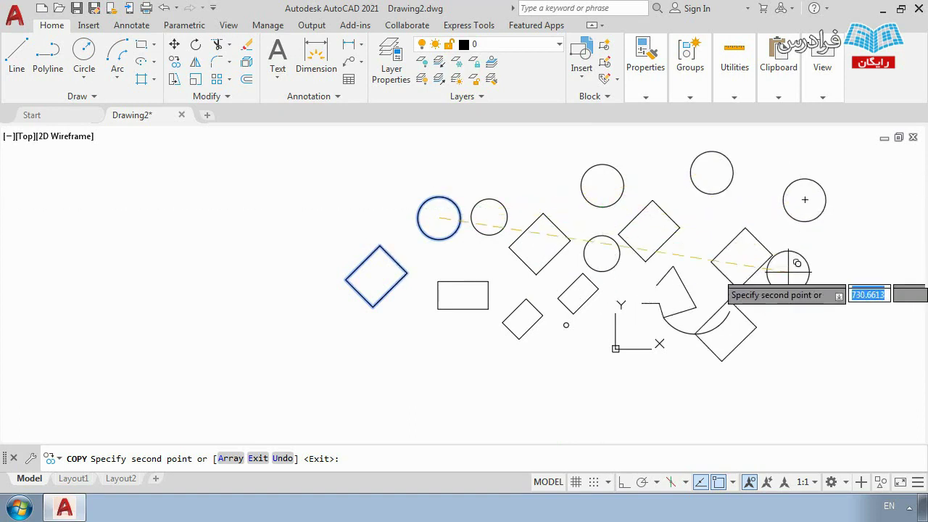
Step: Place three more copies of the rectangle and circle pair to the left of and below the originals, and finish copying
left_click(361, 196)
left_click(332, 310)
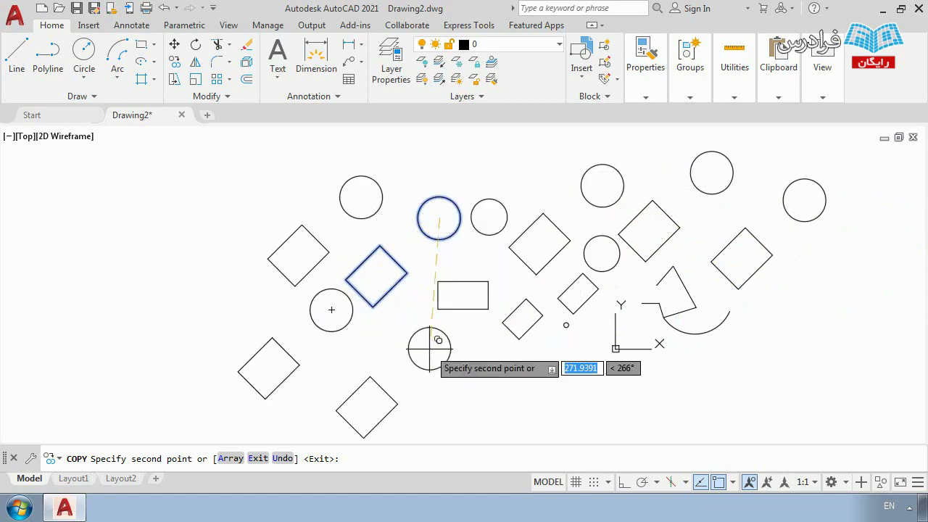
left_click(400, 345)
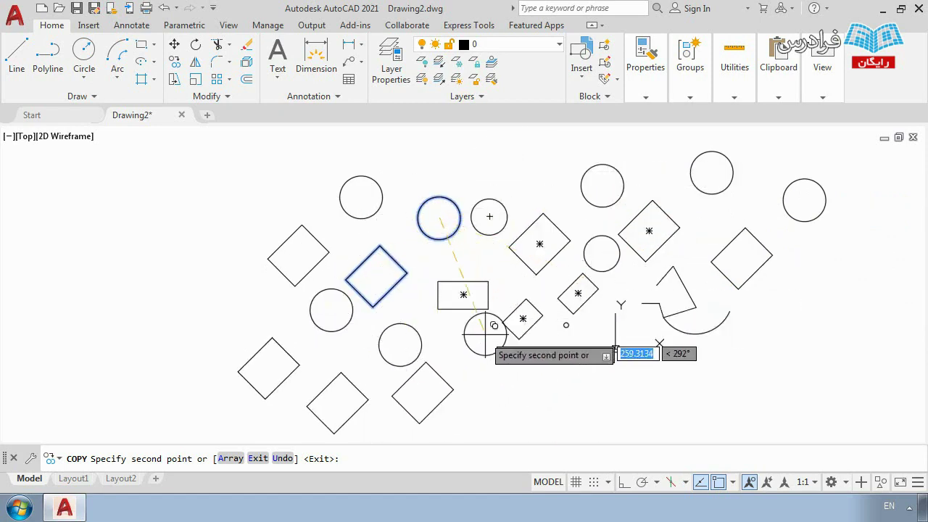
key("Escape")
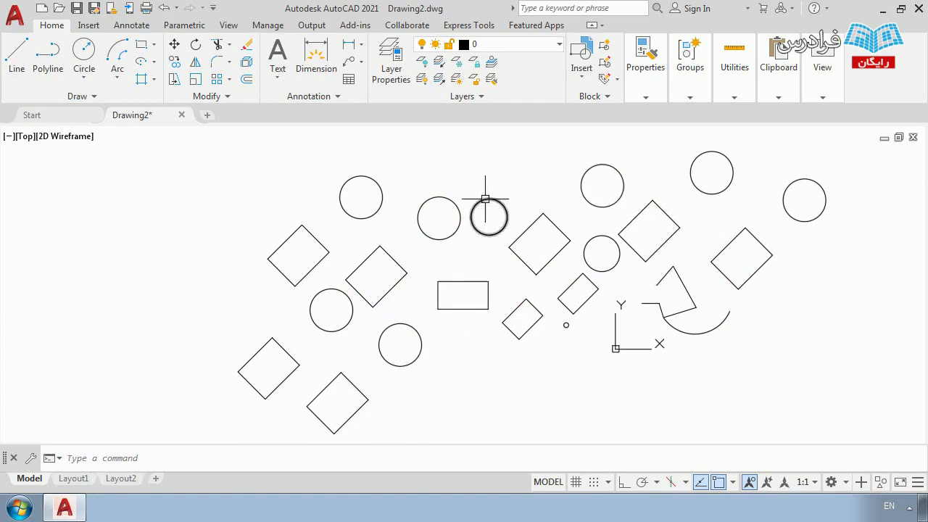
Step: Delete the three copied circles on the upper right and the two rightmost copied rectangles
scroll(482, 210, "down", 2)
scroll(536, 221, "up", 3)
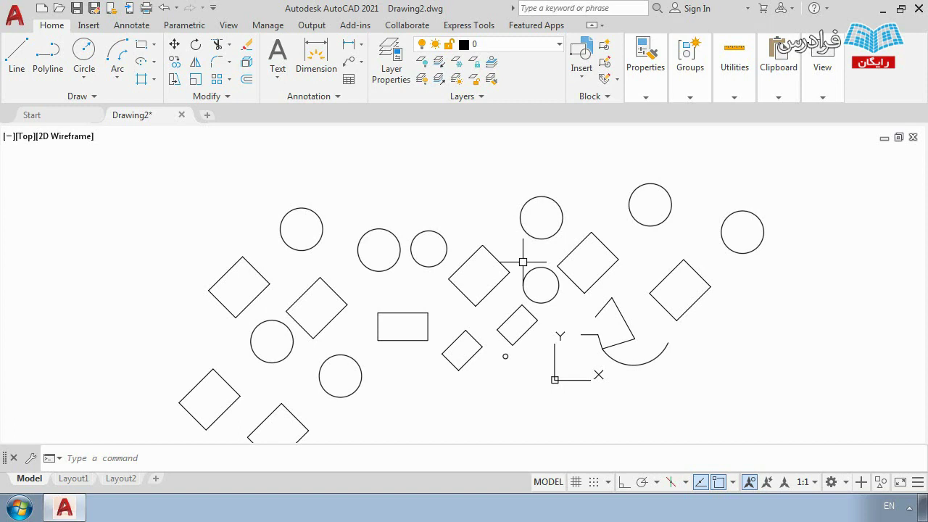
scroll(533, 229, "down", 2)
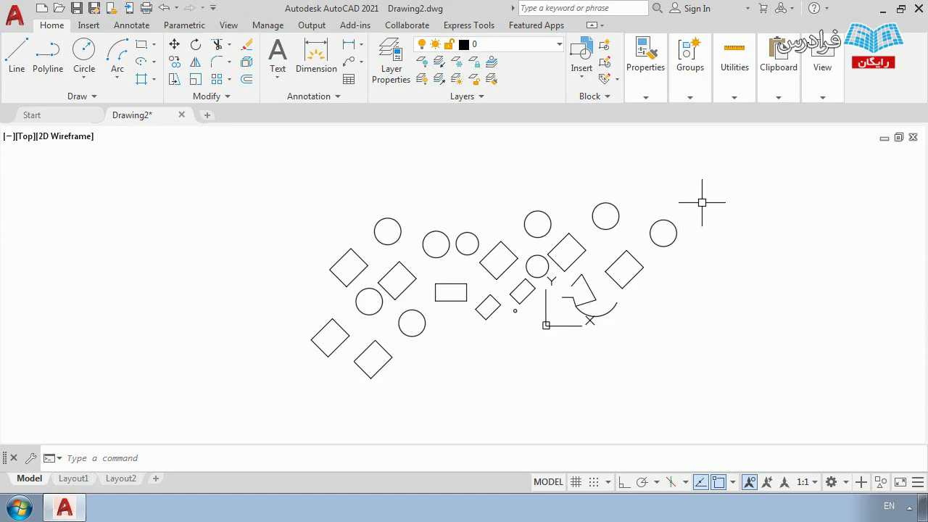
left_click(766, 180)
key("Escape")
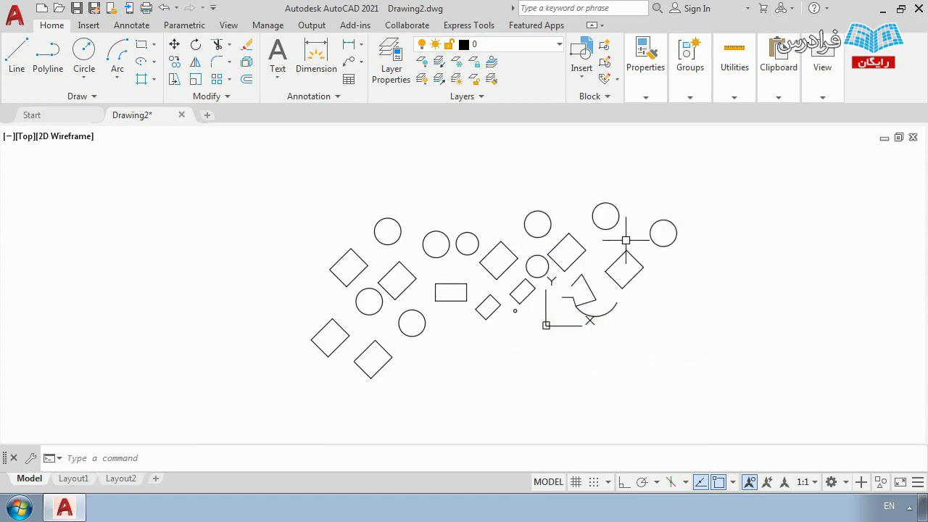
left_click(656, 229)
left_click(622, 237)
left_click(605, 203)
left_click(621, 265)
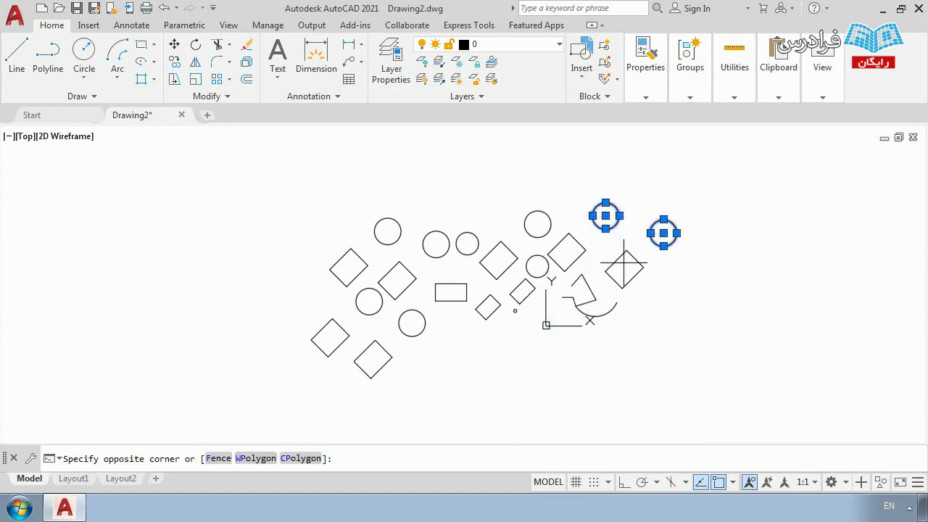
left_click(606, 250)
left_click(567, 247)
left_click(558, 221)
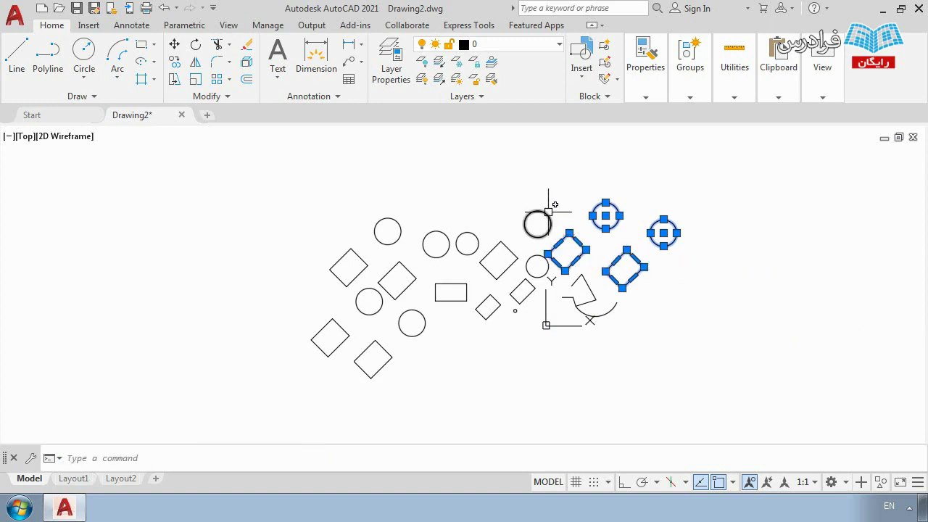
left_click(527, 216)
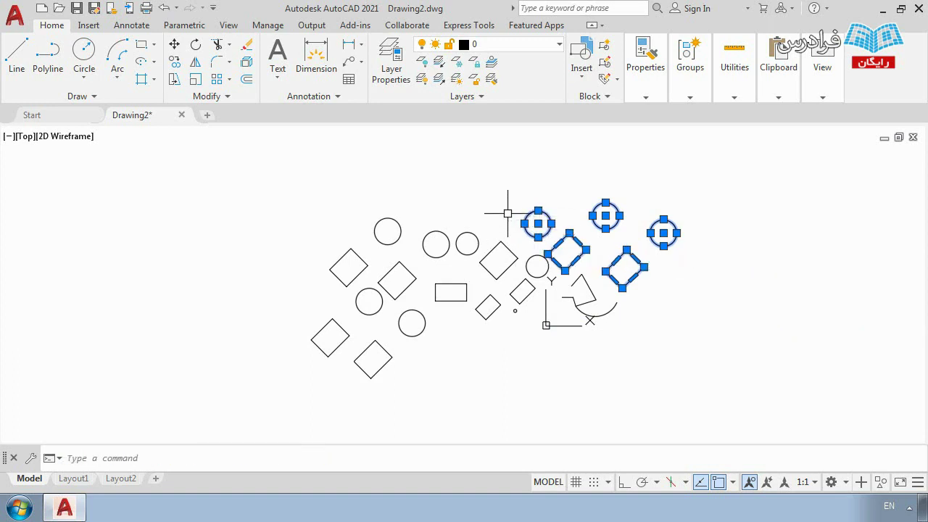
key("Delete")
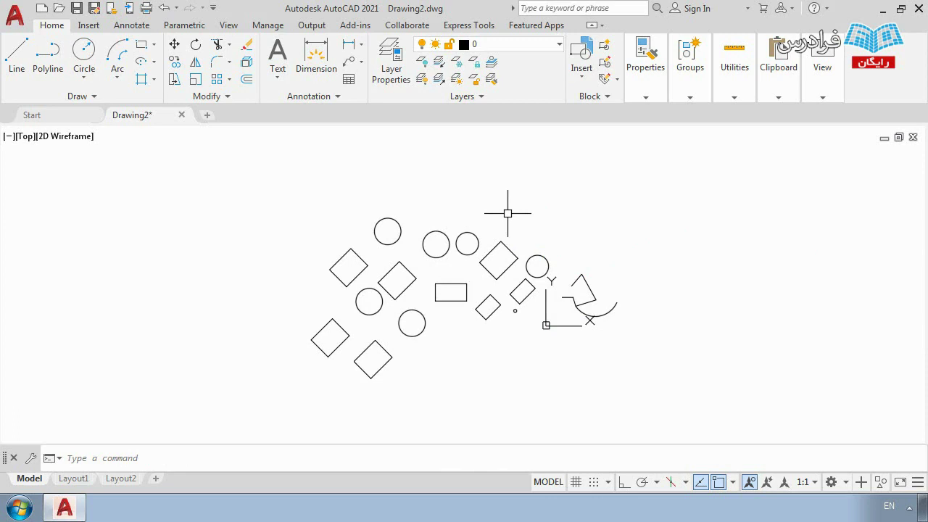
Step: Use Erase to remove three copied rectangles and two copied circles left of and below the original pair
type("E")
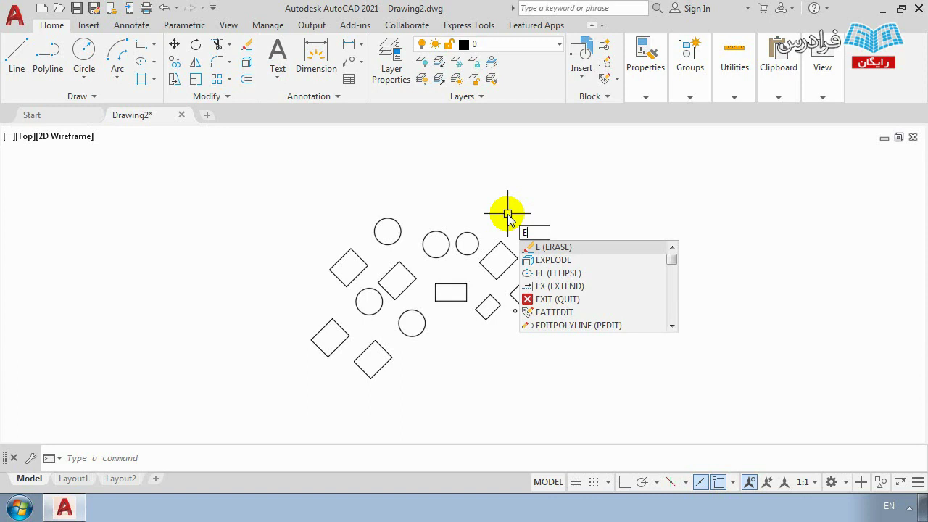
key("Return")
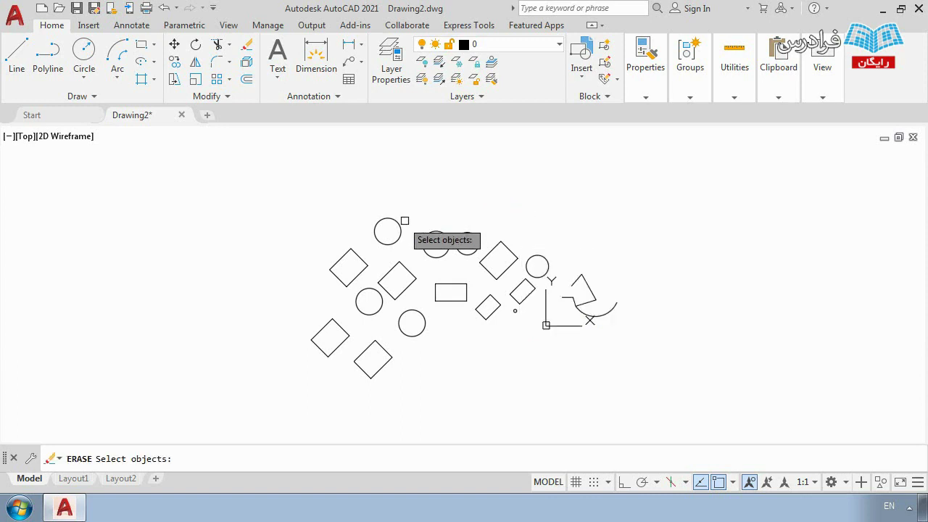
left_click(389, 219)
left_click(355, 247)
left_click(334, 319)
left_click(365, 308)
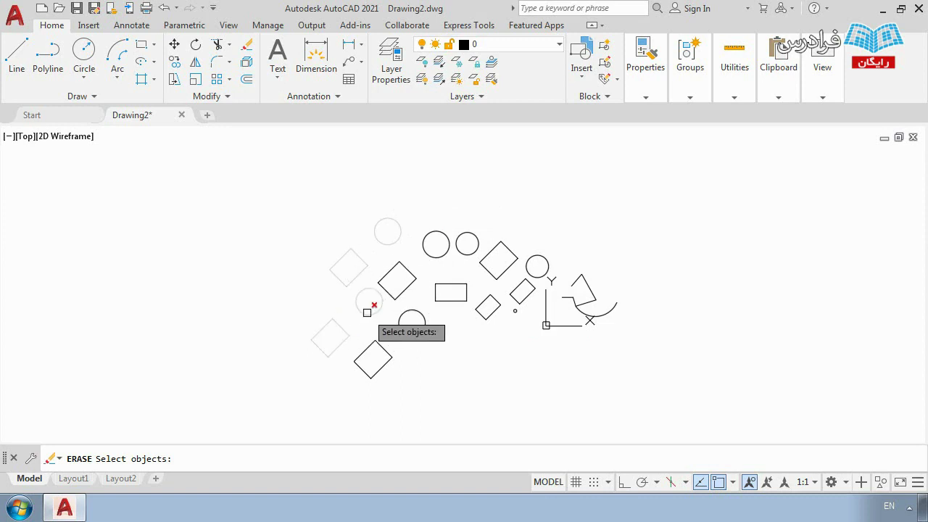
left_click(376, 345)
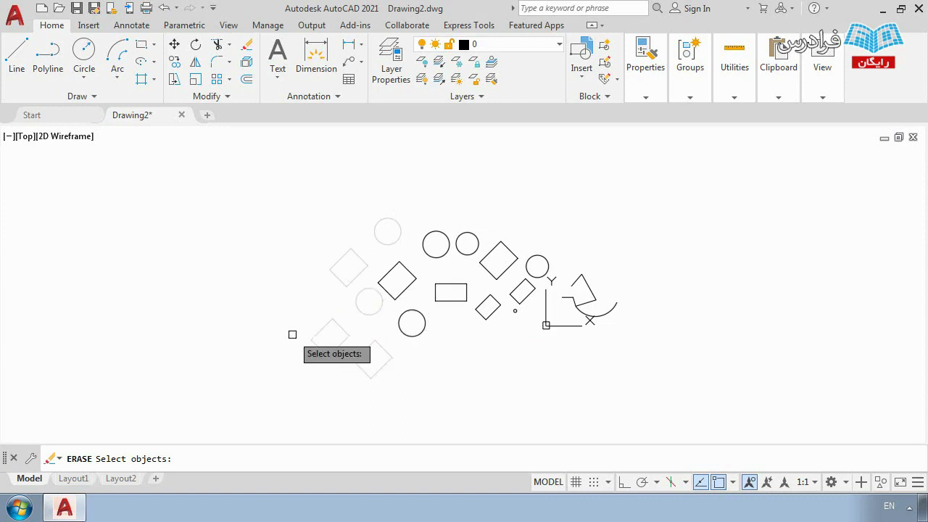
key("Return")
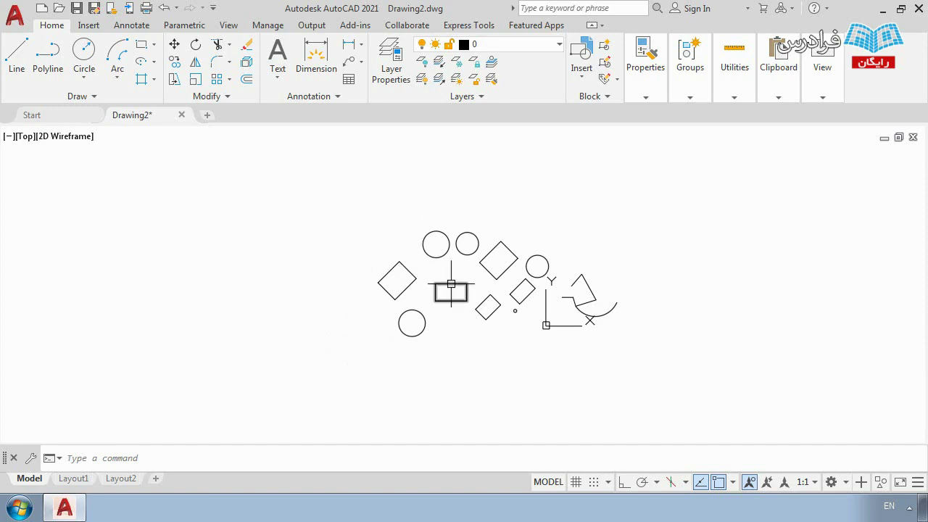
Step: Erase the original leftmost tilted rectangle and the two neighbouring circles at the upper left of the shapes
scroll(463, 290, "up", 2)
middle_click_drag(462, 291, 431, 299)
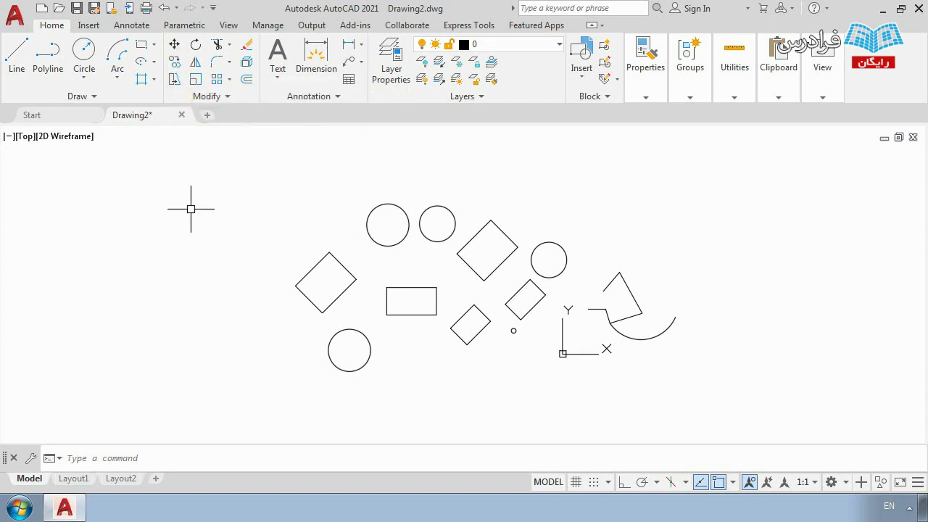
left_click(247, 46)
left_click(314, 265)
left_click(374, 237)
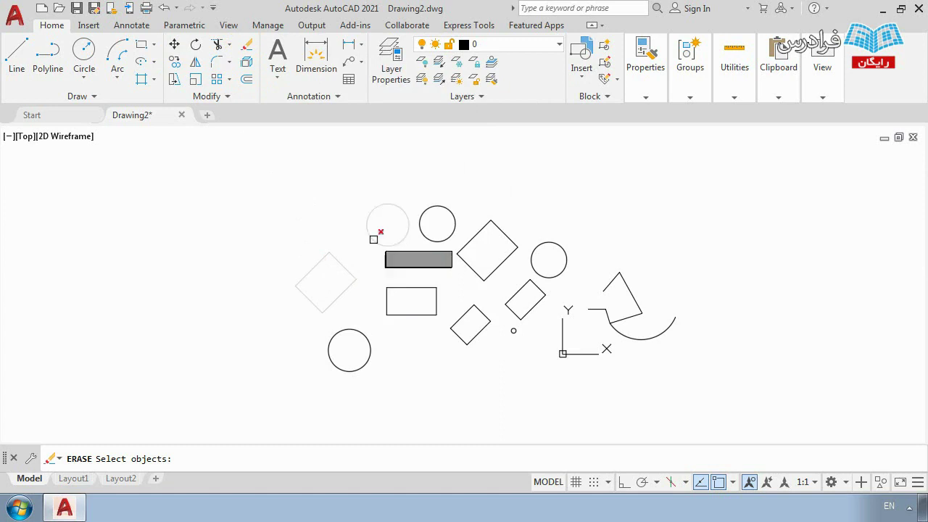
left_click(425, 238)
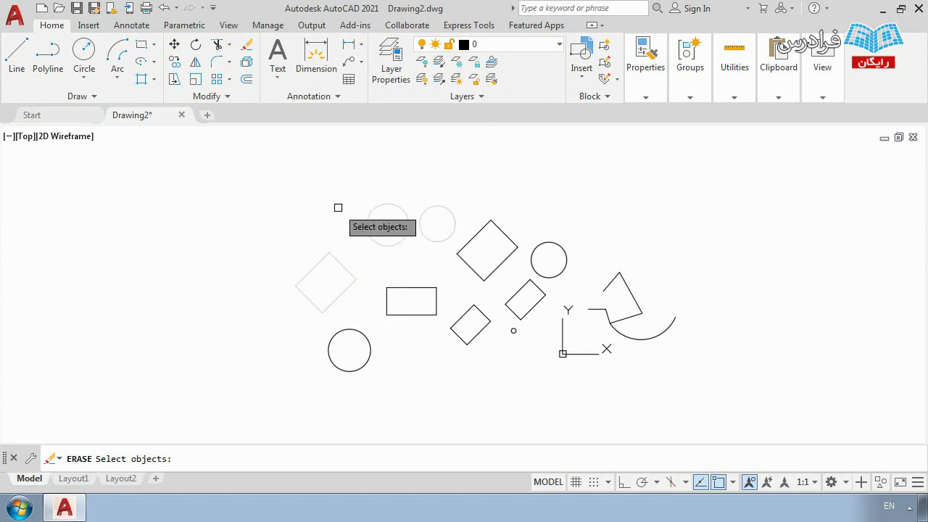
key("Return")
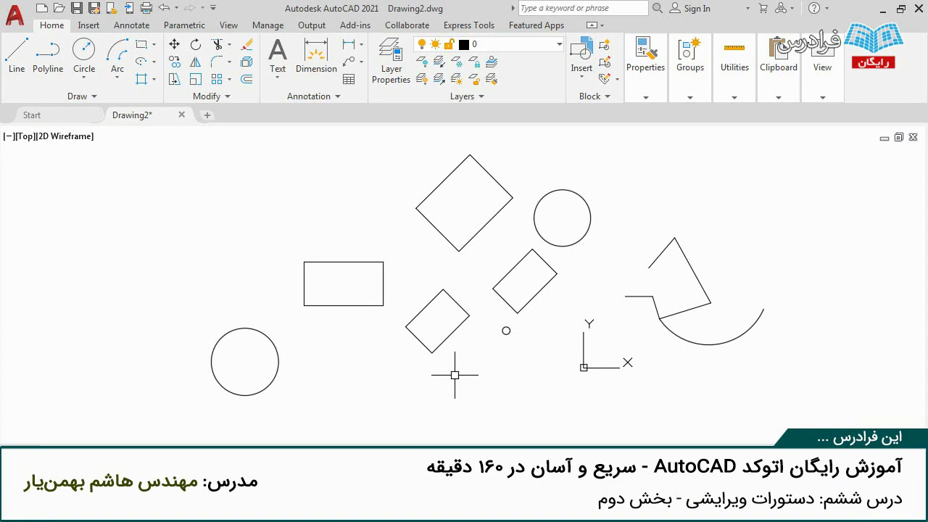
Step: Select the three tilted rectangles, the horizontal rectangle, the leftmost circle and the tiny circle one by one, and clear the selection
left_click(435, 226)
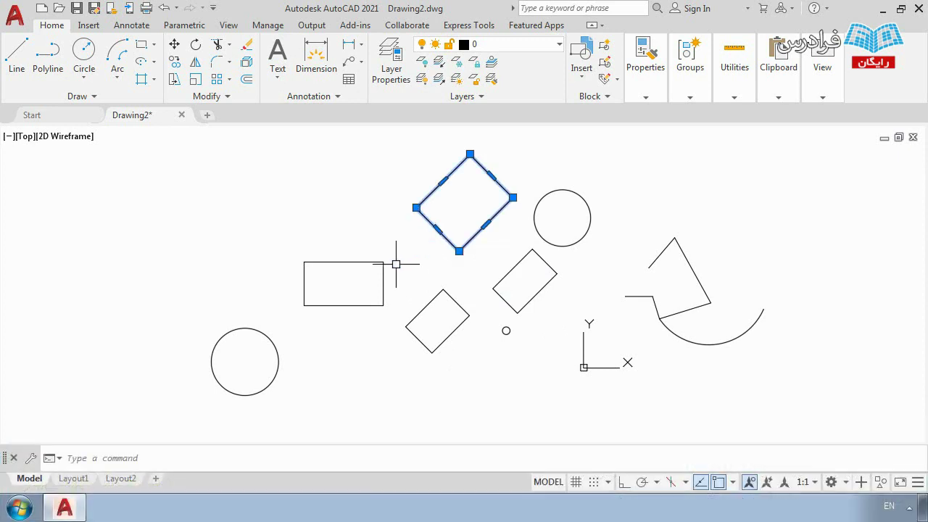
left_click(330, 262)
left_click(250, 329)
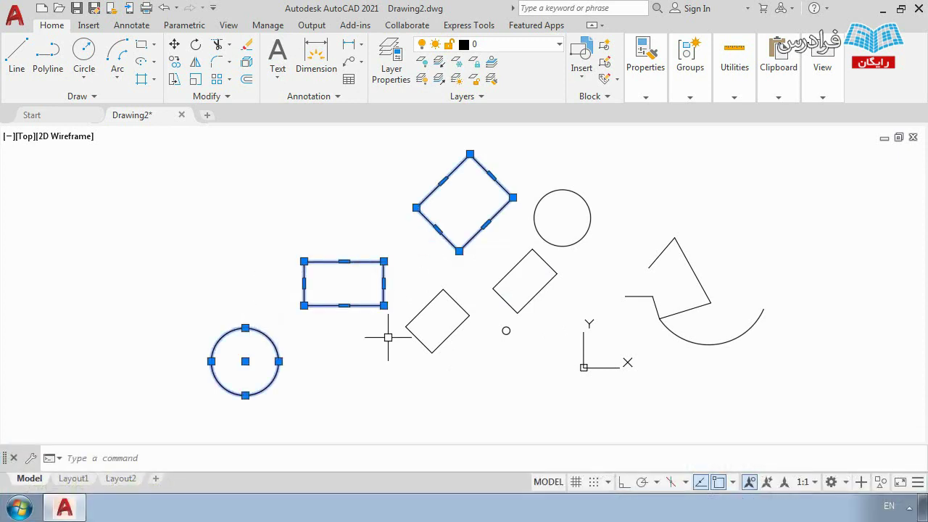
left_click(415, 327)
left_click(513, 268)
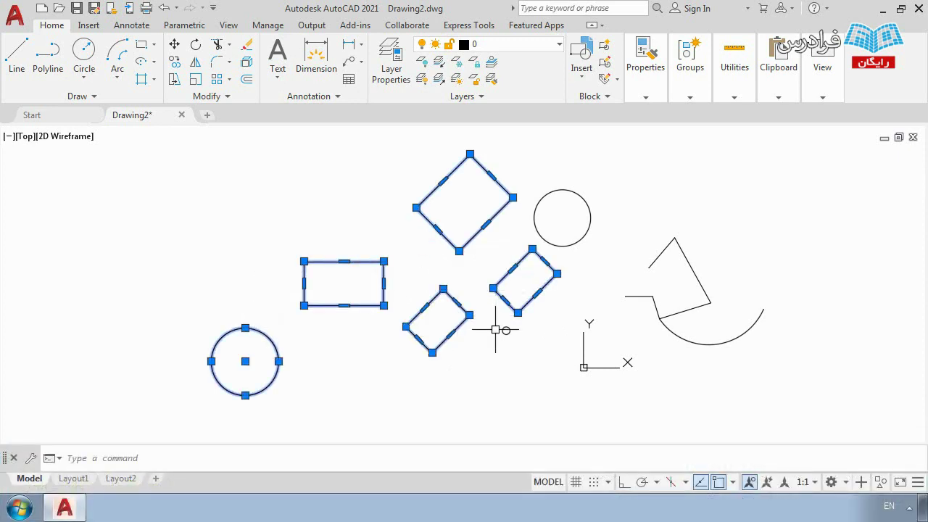
left_click(505, 330)
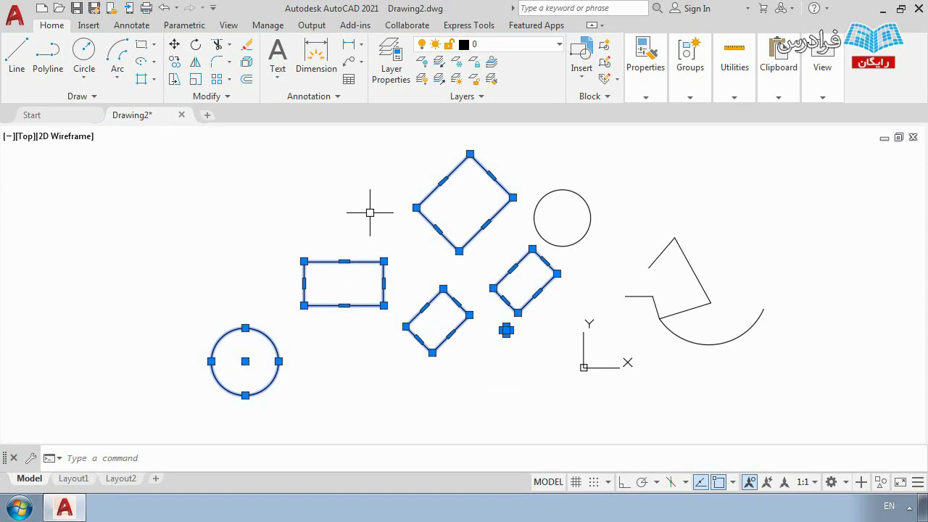
key("Escape")
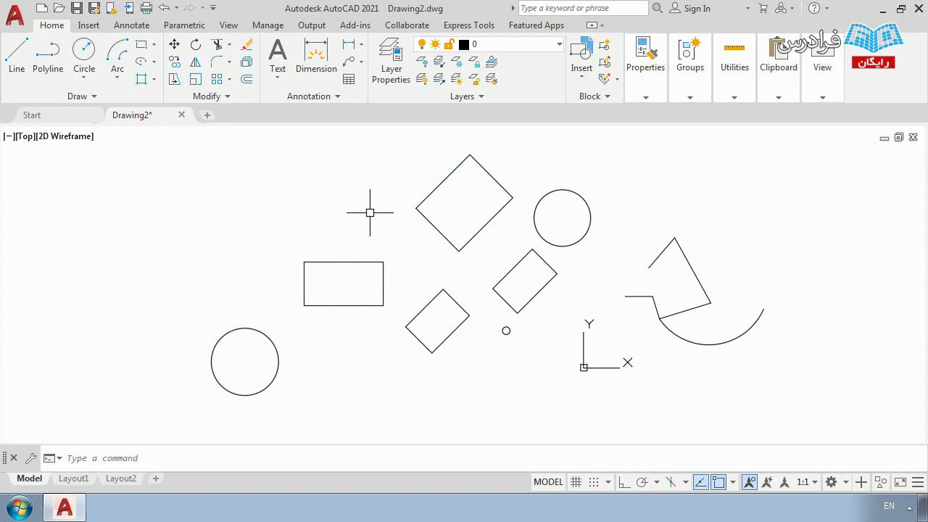
scroll(370, 212, "down", 4)
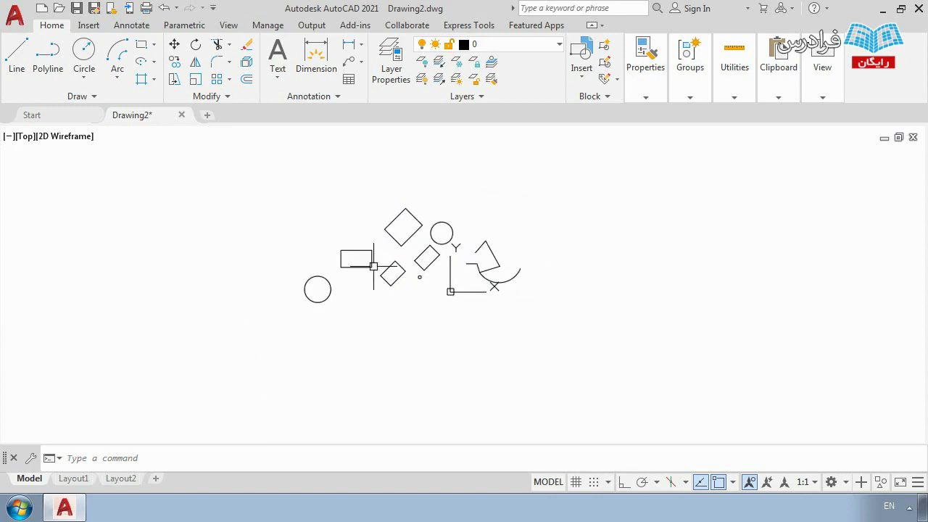
Step: Draw two crossing selection windows, right to left, in the empty area to the left of the shapes
left_click(271, 194)
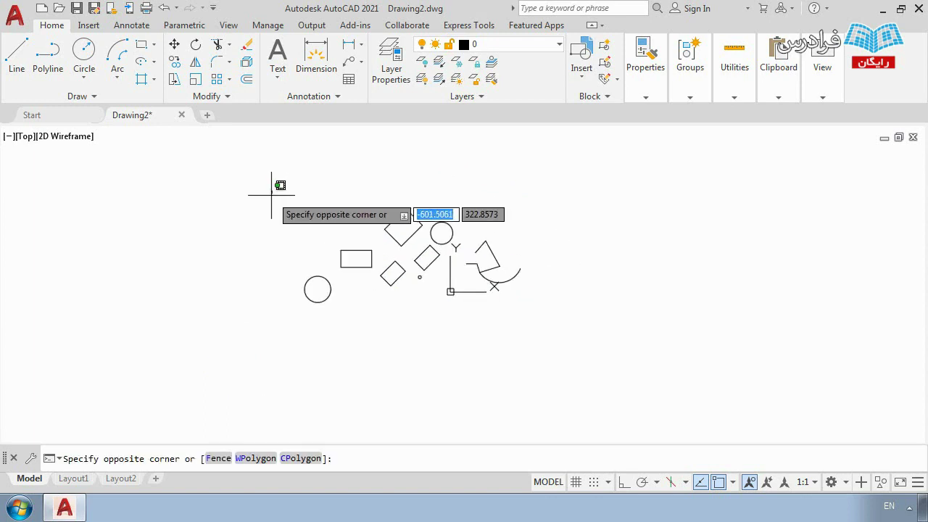
left_click(150, 275)
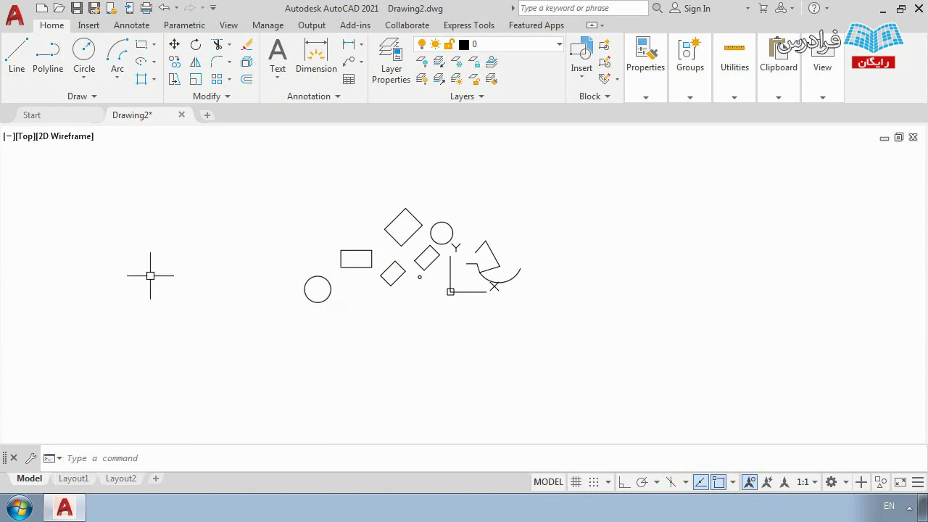
left_click(297, 179)
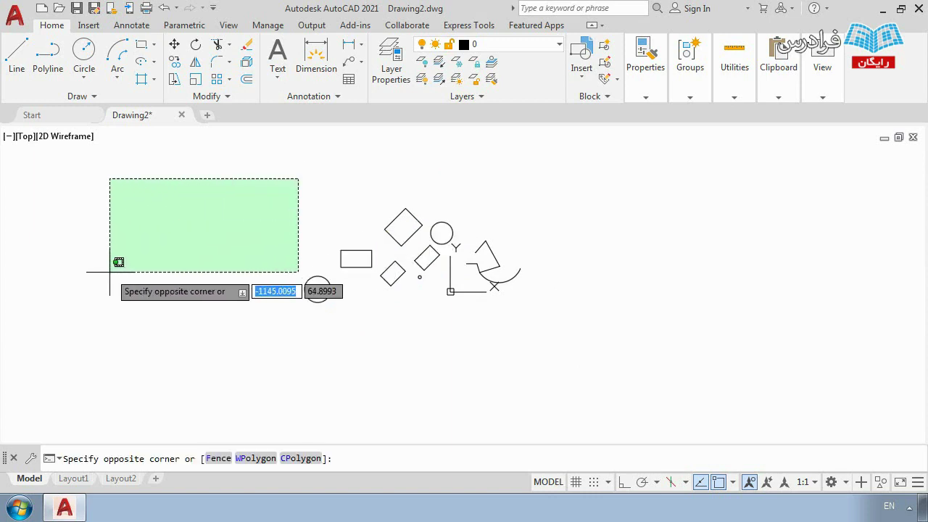
left_click(169, 258)
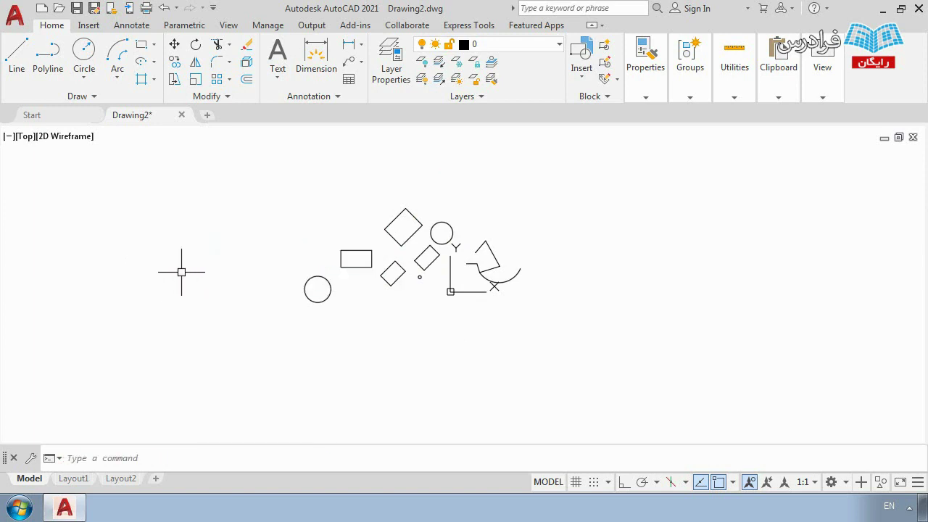
Step: Select the four rectangles and three circles with one crossing window, leaving out the open polyline and arc, and clear the selection
scroll(313, 285, "up", 2)
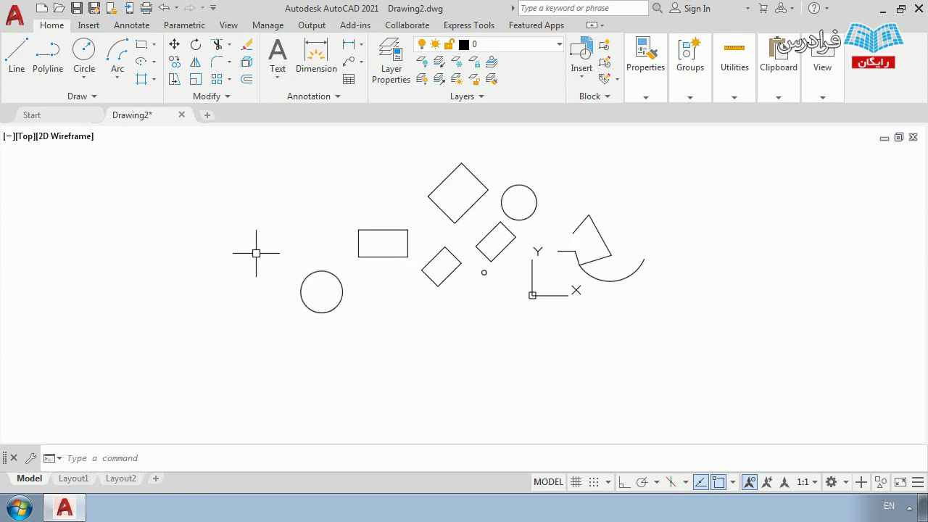
middle_click_drag(321, 205, 274, 264)
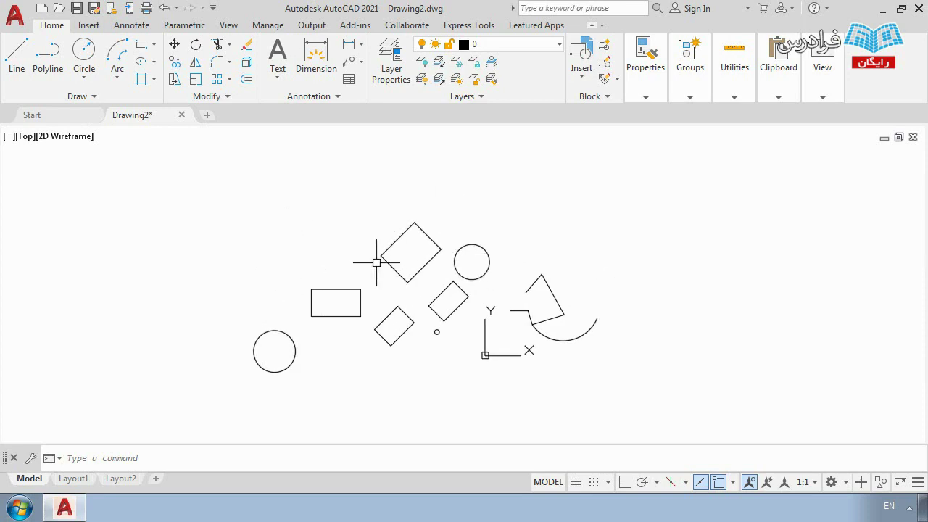
left_click(469, 181)
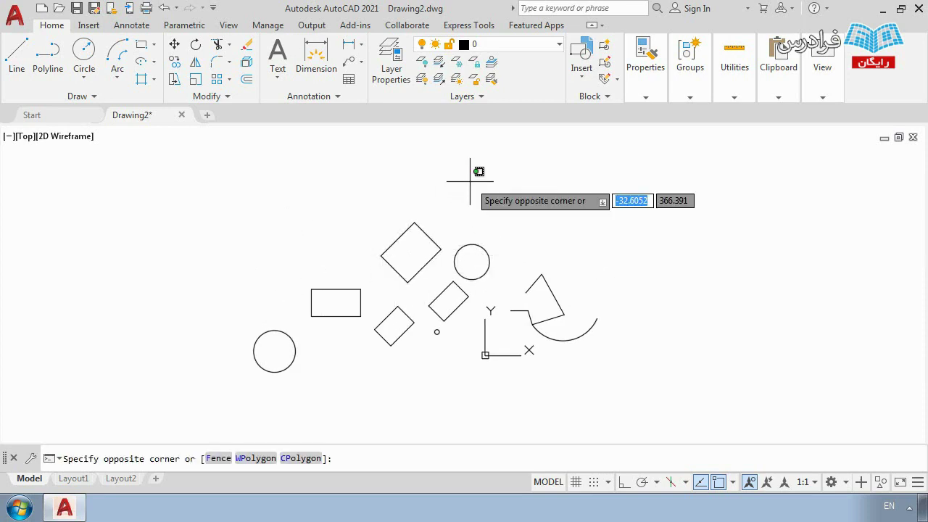
left_click(216, 385)
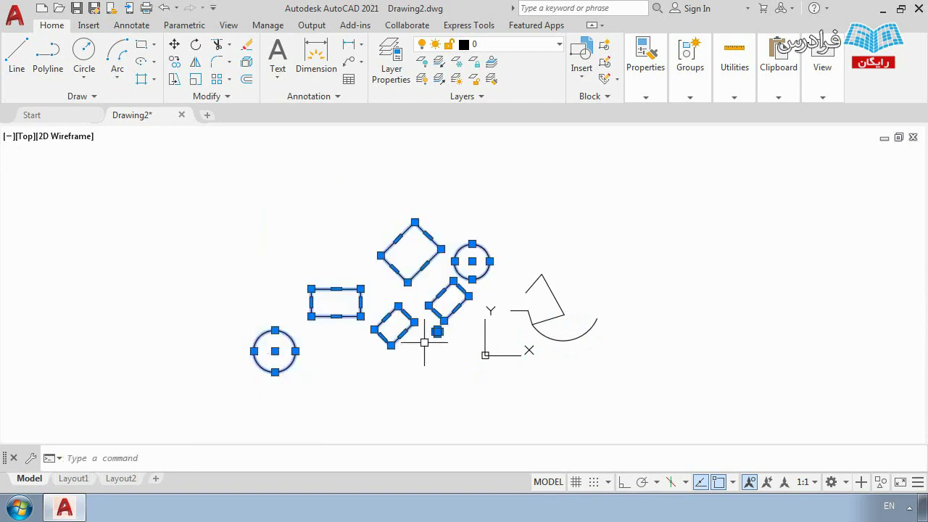
mouse_move(429, 305)
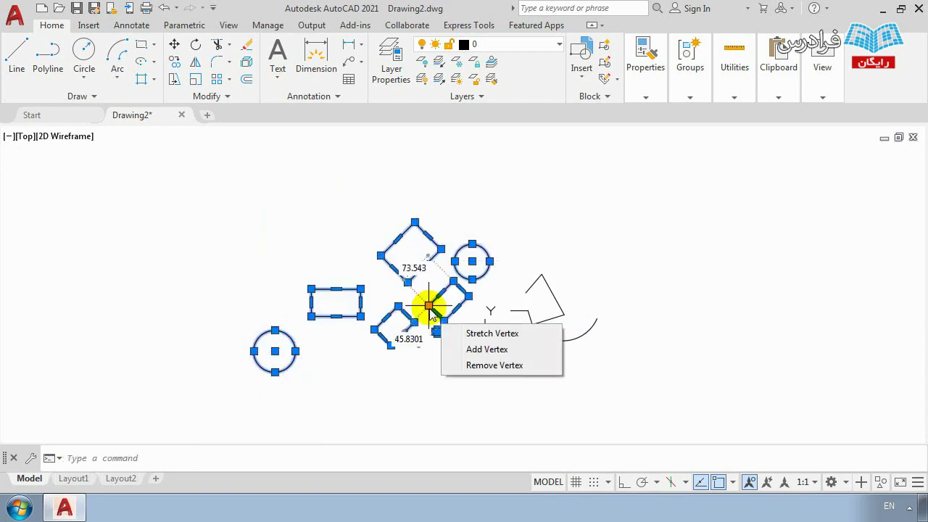
key("Escape")
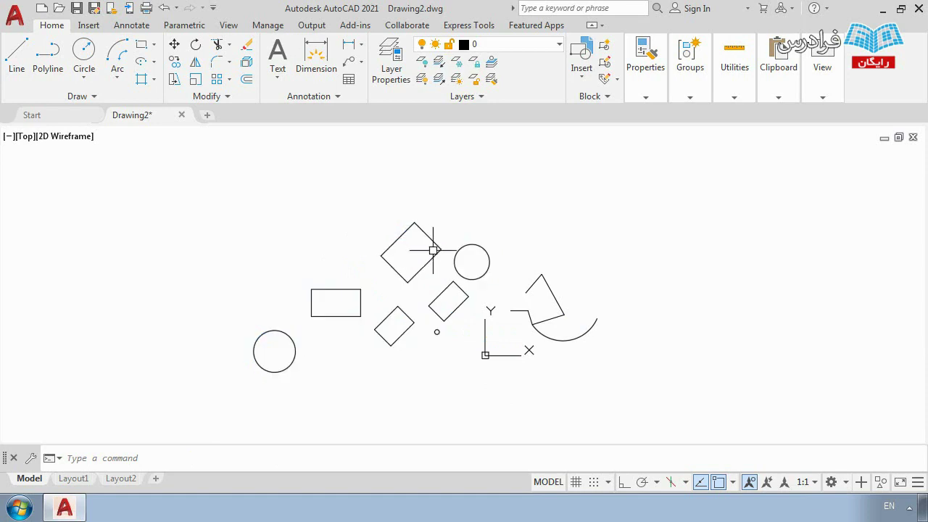
Step: In the empty area beside the shapes, draw a right-to-left crossing window, a left-to-right selection window, and begin another crossing window
scroll(435, 249, "down", 1)
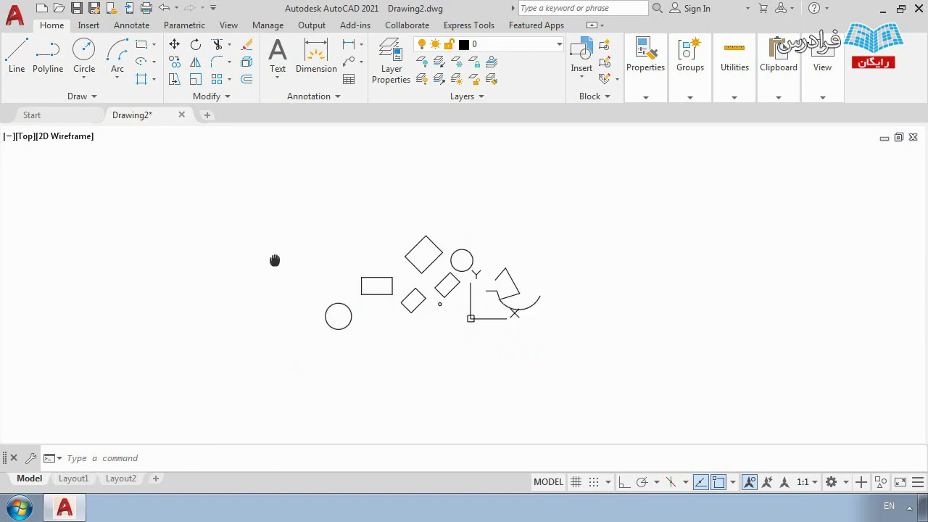
middle_click_drag(276, 258, 364, 279)
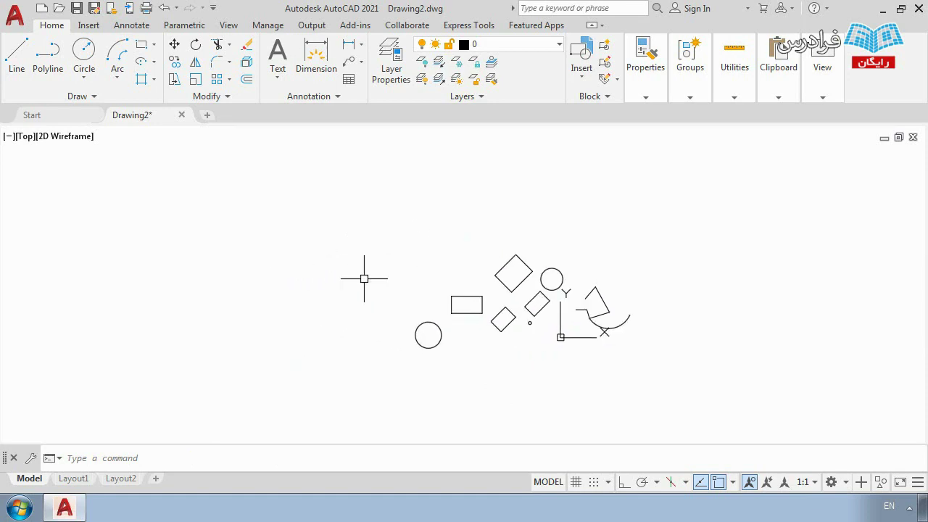
left_click(398, 206)
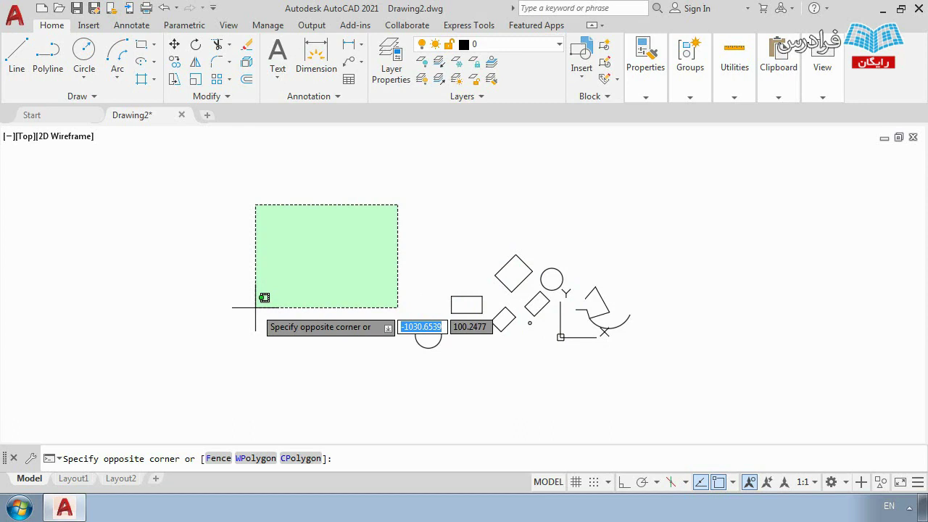
left_click(255, 307)
left_click(239, 182)
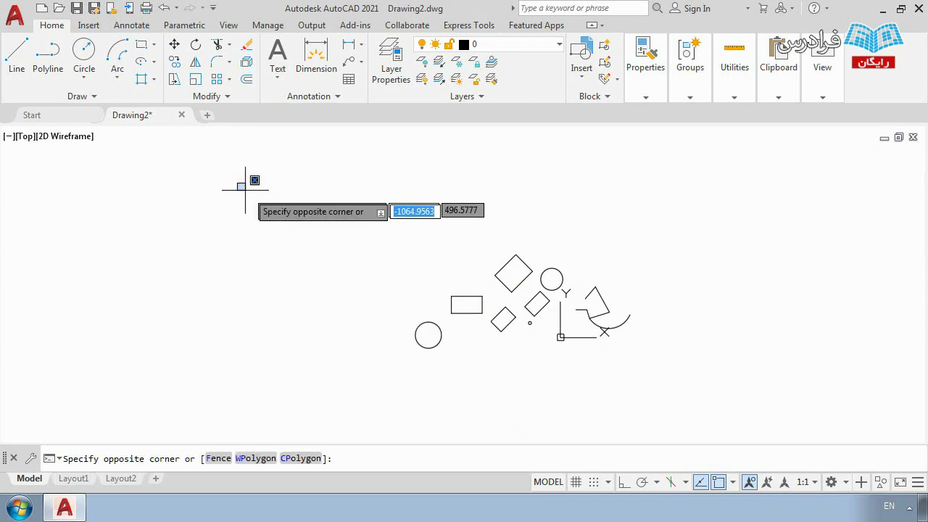
left_click(390, 301)
left_click(430, 194)
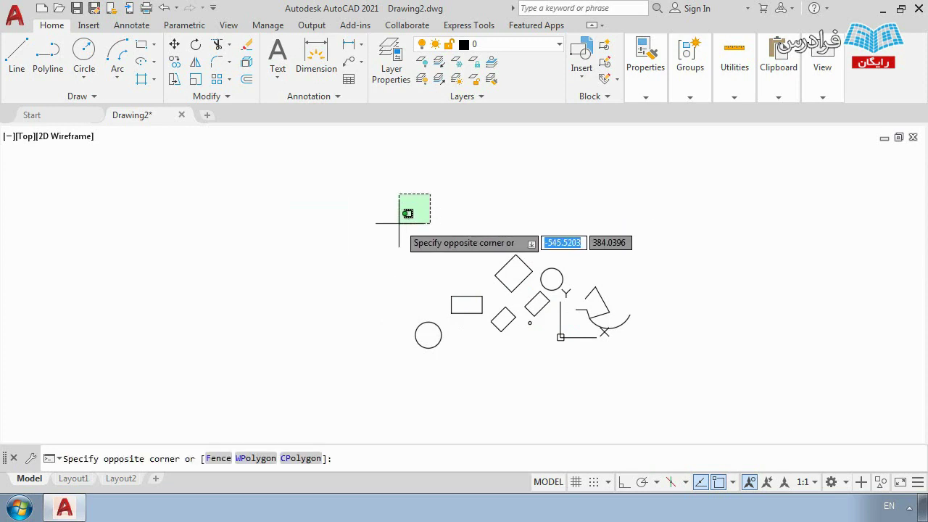
left_click(269, 306)
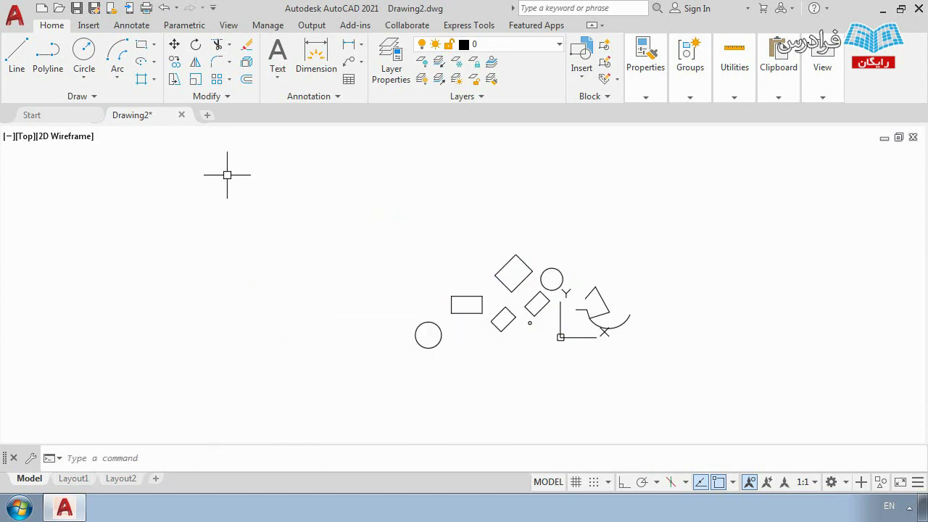
left_click(208, 186)
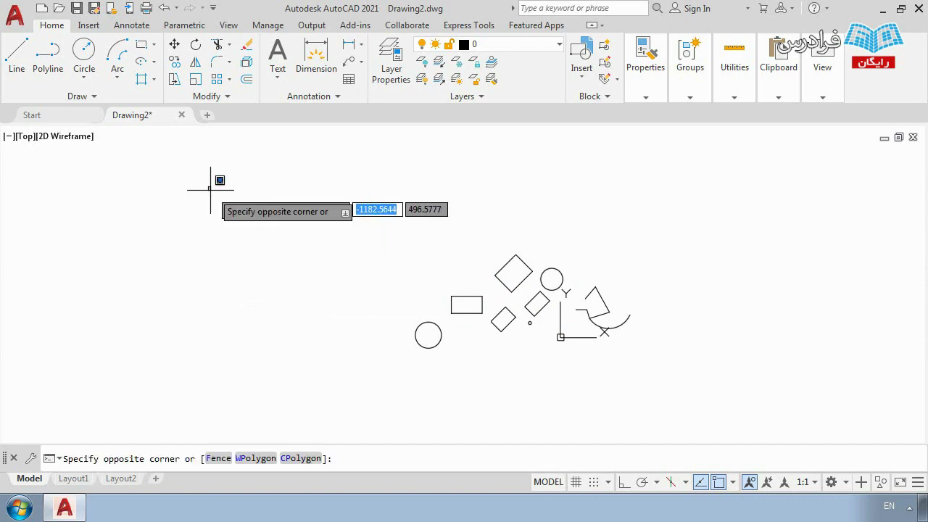
left_click(394, 295)
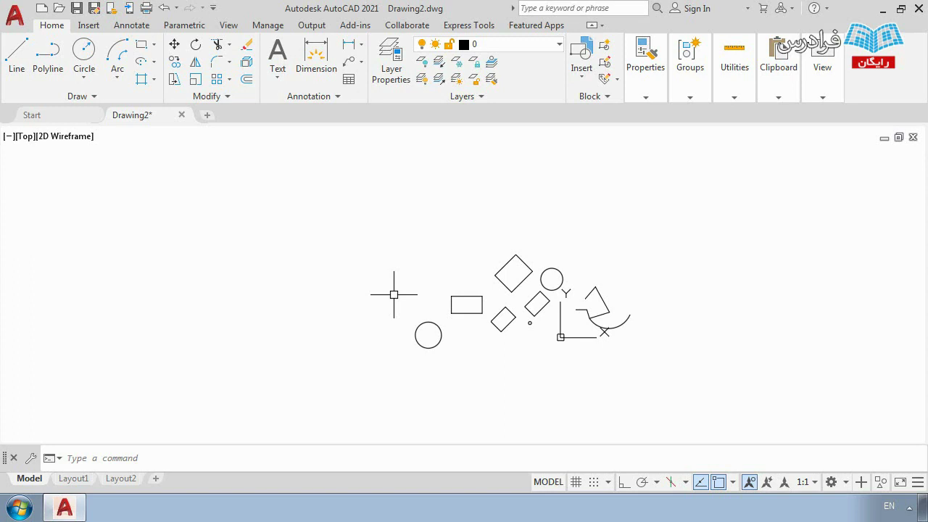
Step: Select the large tilted rectangle, the upper circle and the small tilted rectangle below it with a crossing box, and clear the selection
scroll(504, 311, "up", 2)
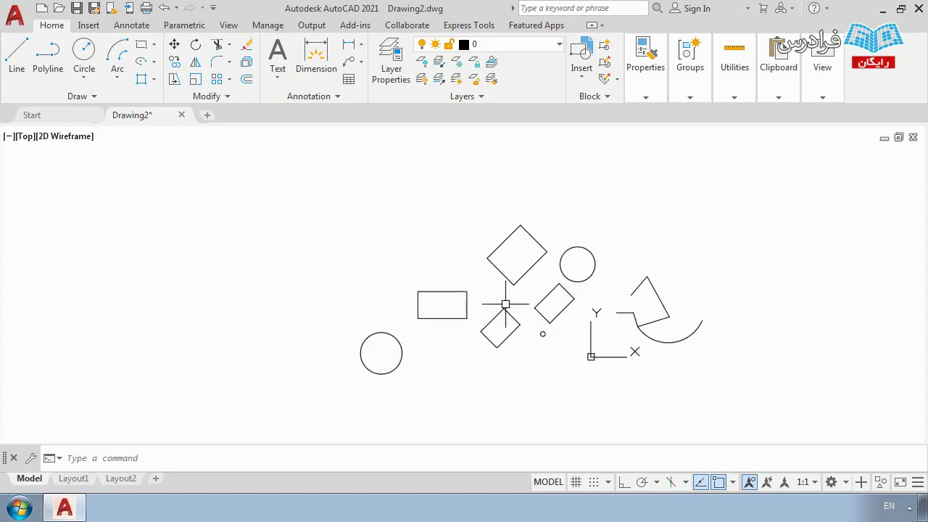
middle_click_drag(487, 297, 443, 300)
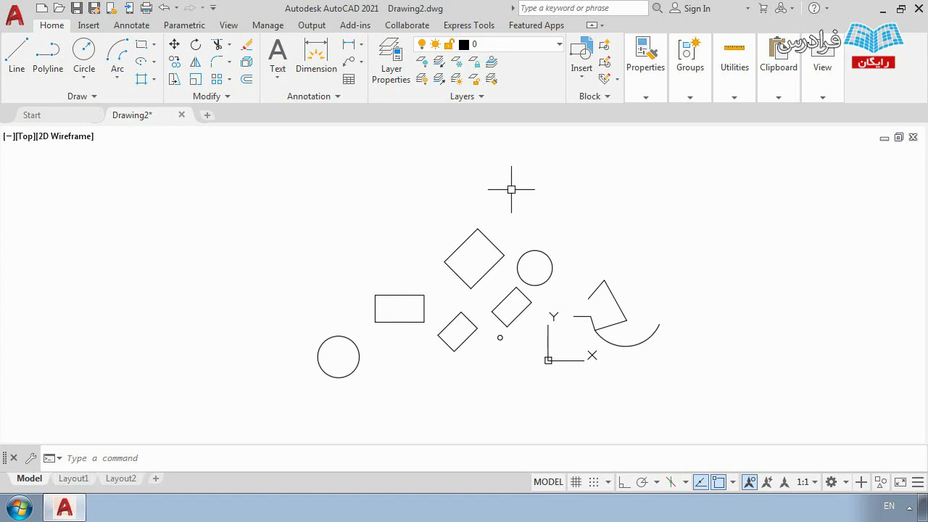
left_click(540, 169)
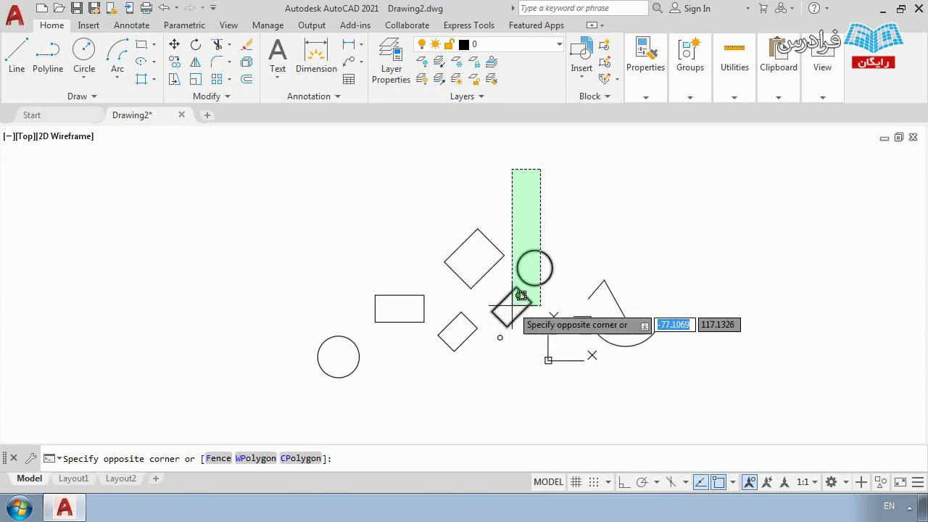
scroll(509, 302, "up", 2)
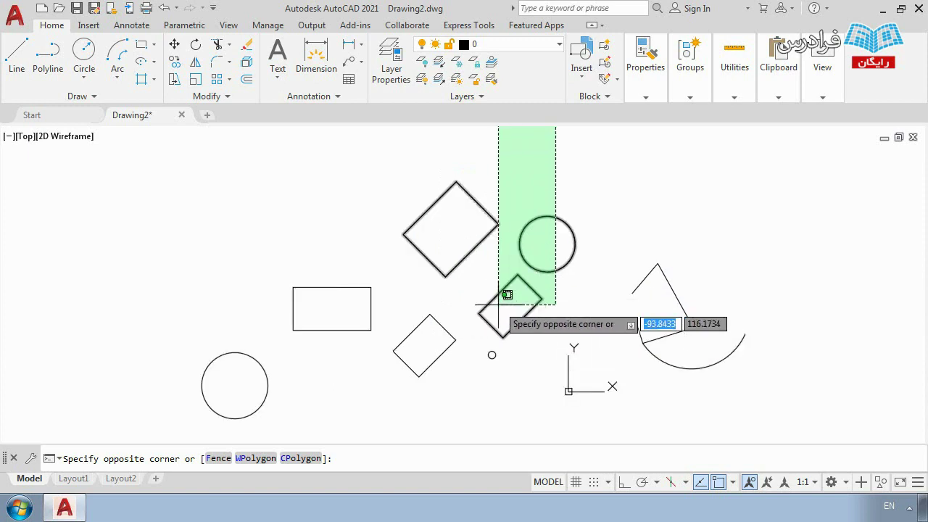
scroll(500, 303, "down", 2)
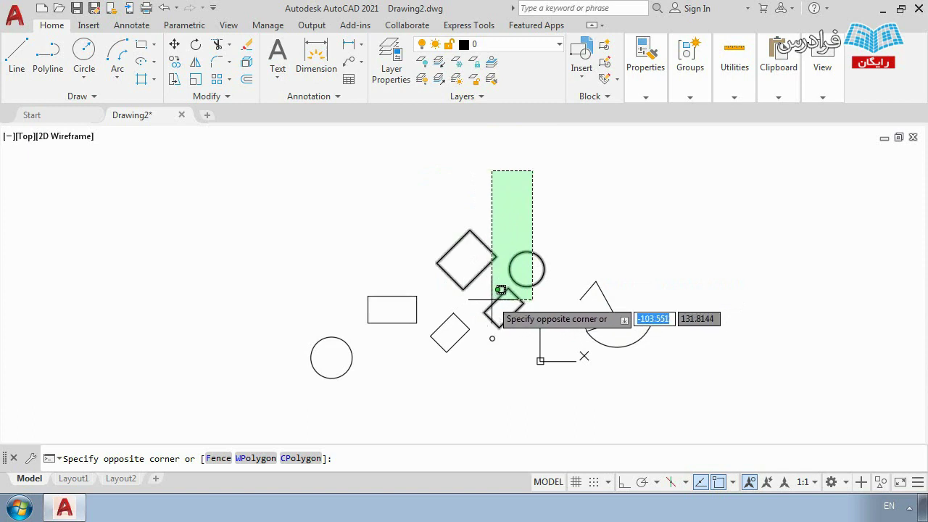
left_click(428, 300)
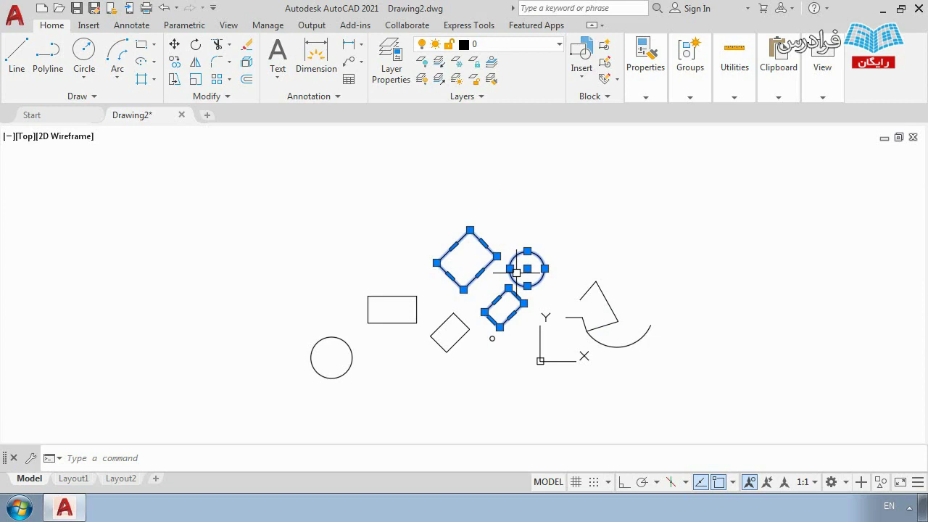
key("Escape")
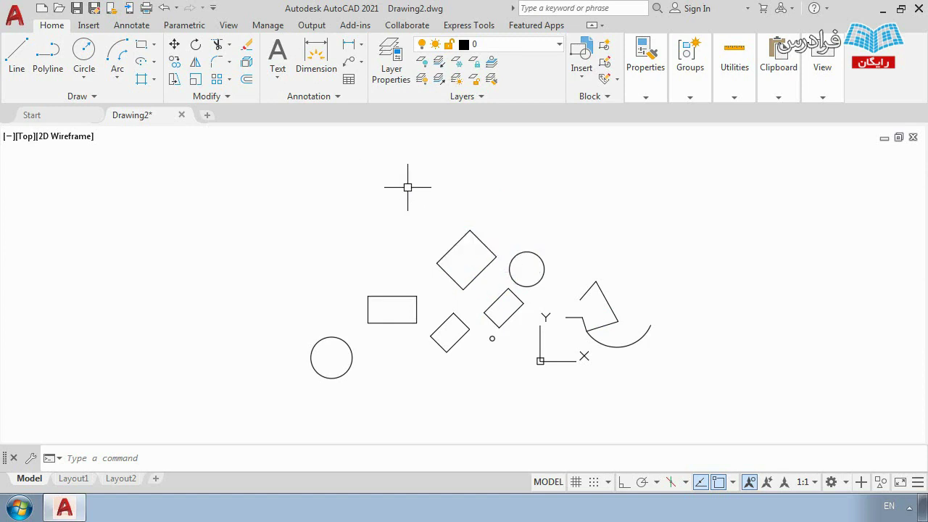
Step: Try several window selections that only partly enclose the large tilted rectangle and the upper circle
left_click(399, 165)
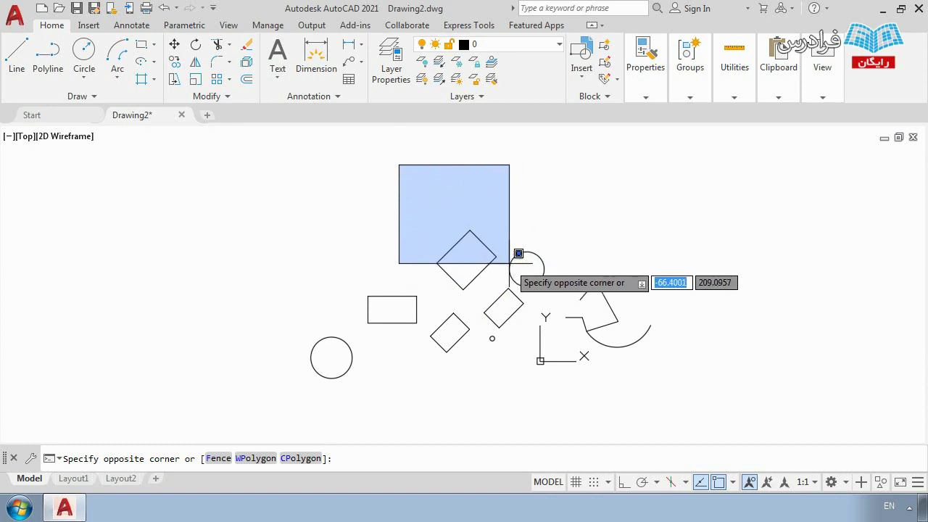
left_click(508, 263)
left_click(404, 174)
left_click(510, 262)
left_click(382, 177)
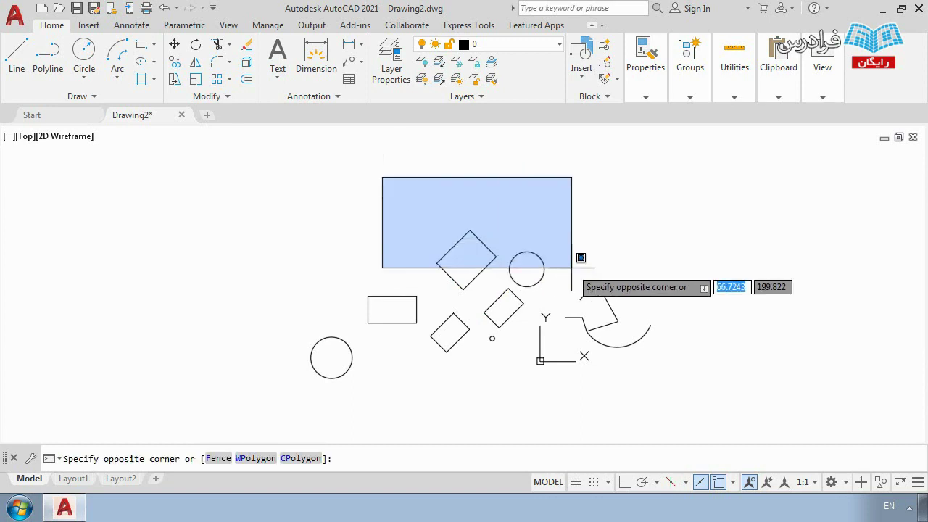
left_click(572, 268)
left_click(377, 164)
left_click(549, 282)
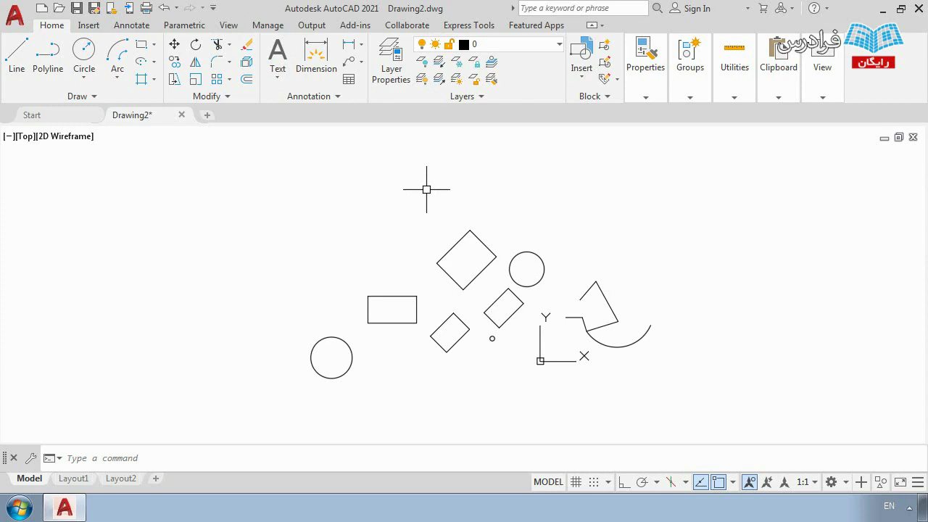
Step: Select the large tilted rectangle and the upper circle with a window enclosing both completely, and clear the selection
left_click(397, 172)
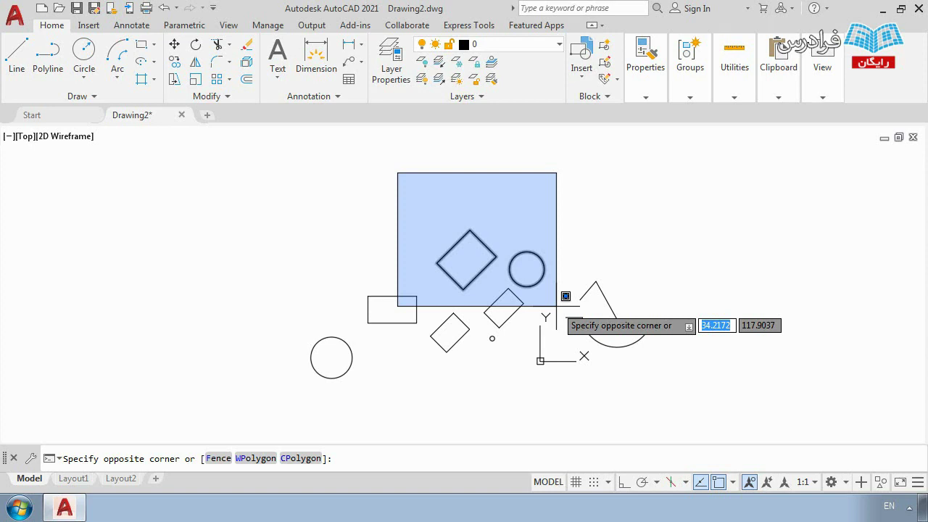
left_click(565, 295)
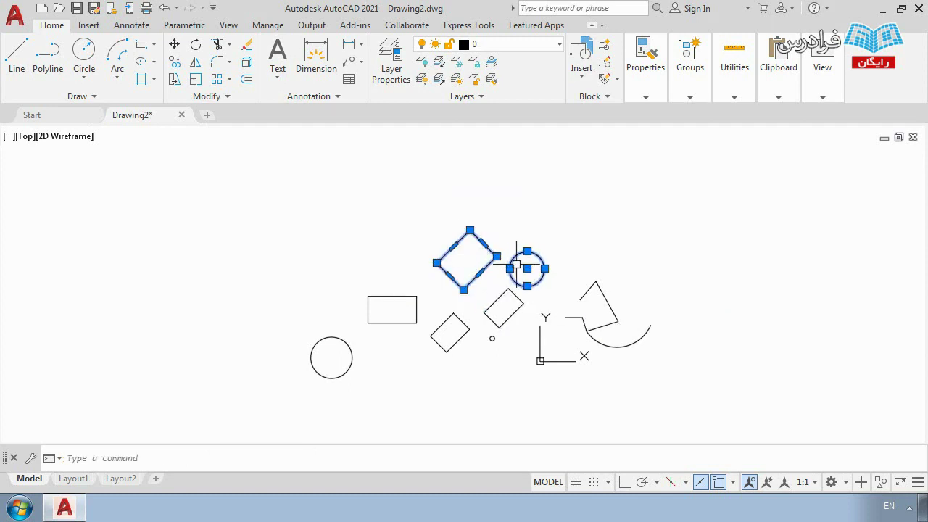
left_click(382, 175)
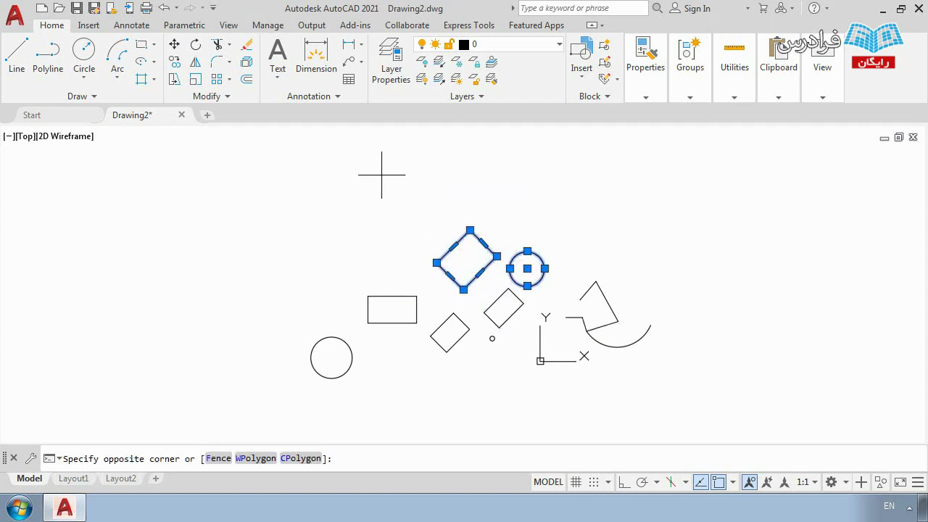
left_click(555, 302)
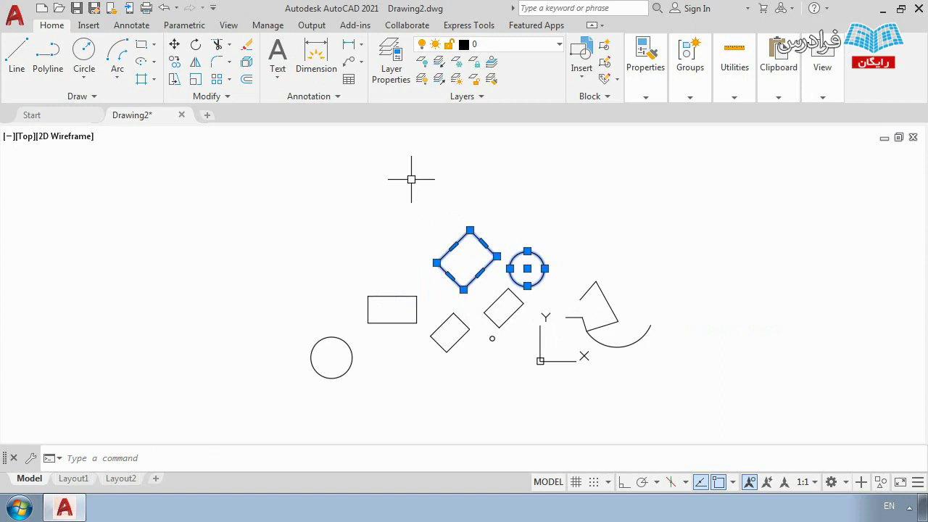
key("Escape")
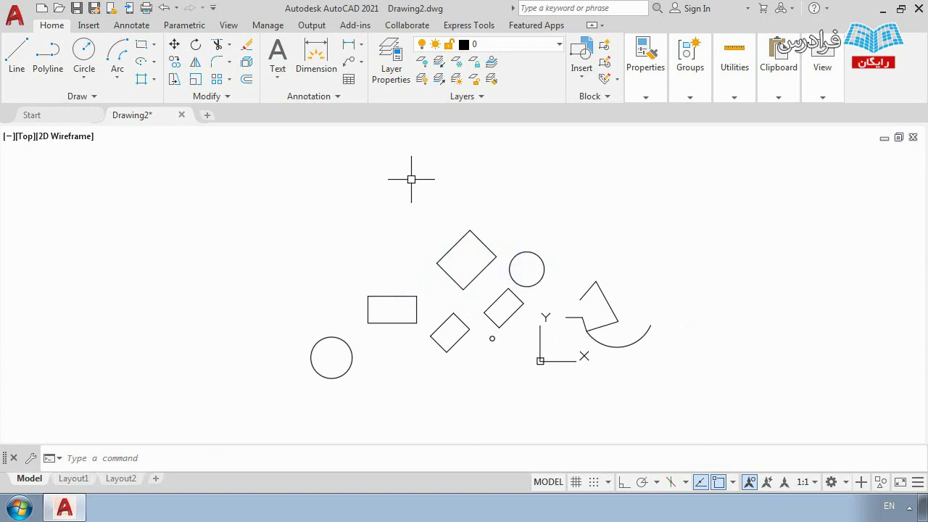
Step: Move the small tilted rectangle below the upper circle upward until it overlaps that circle
scroll(479, 295, "up", 2)
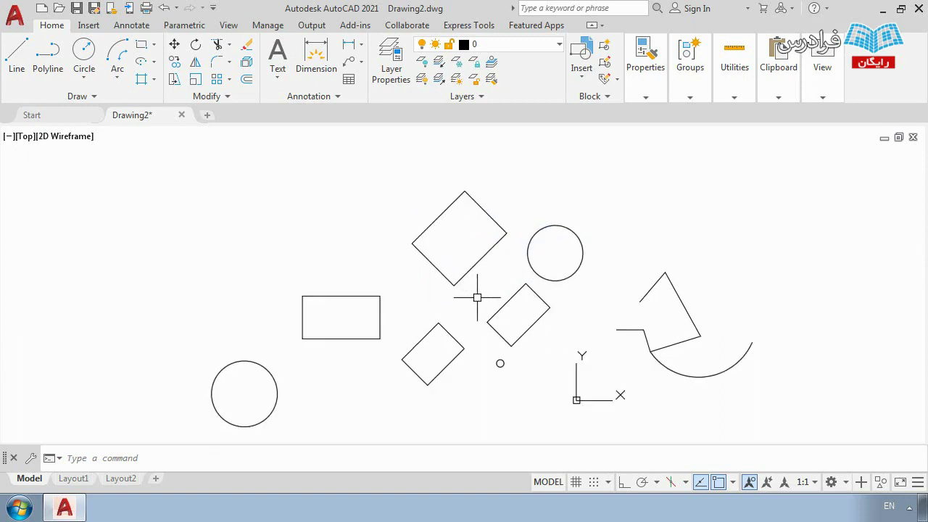
mouse_move(517, 317)
left_mouse_down()
mouse_move(483, 297)
mouse_move(458, 300)
left_mouse_up()
left_click(174, 44)
left_click(518, 314)
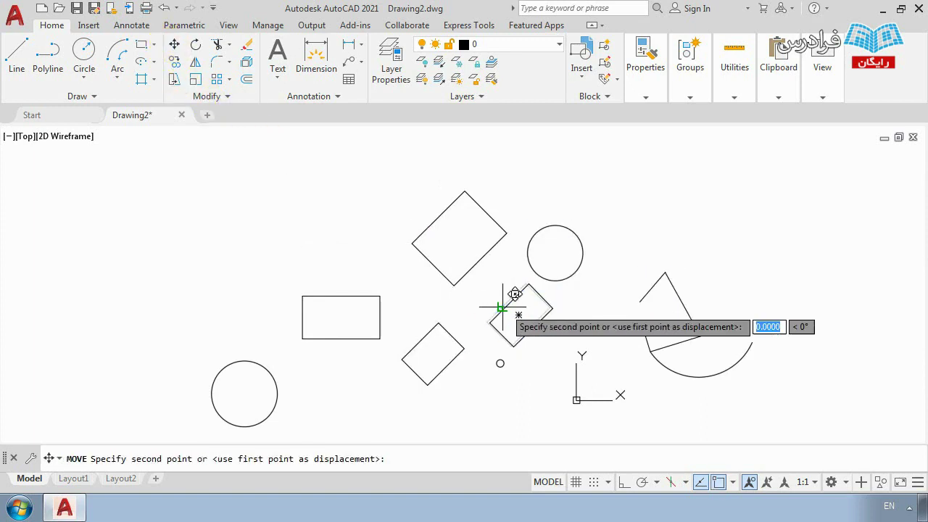
left_click(511, 278)
Step: Move the other small tilted rectangle upward so it overlaps the bottom corner of the large tilted rectangle
left_click(435, 327)
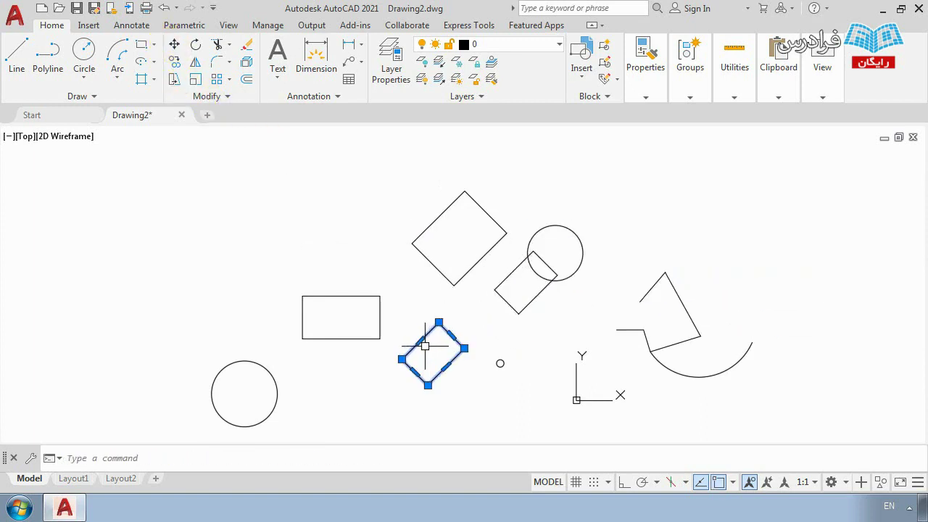
type("m")
key("Return")
left_click(426, 348)
left_click(447, 283)
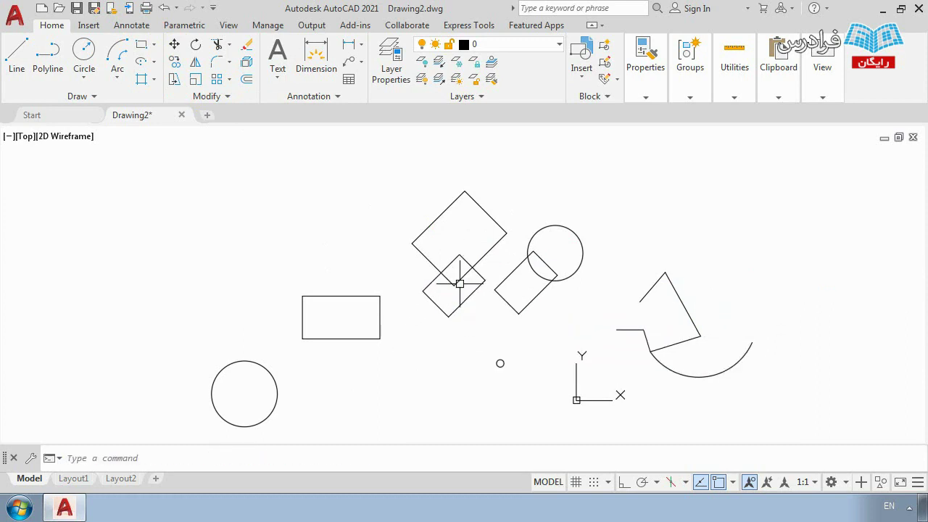
Step: Move the horizontal rectangle from its center to the right so it overlaps the lower corner of the small tilted rectangle
scroll(478, 327, "down", 2)
scroll(516, 295, "up", 2)
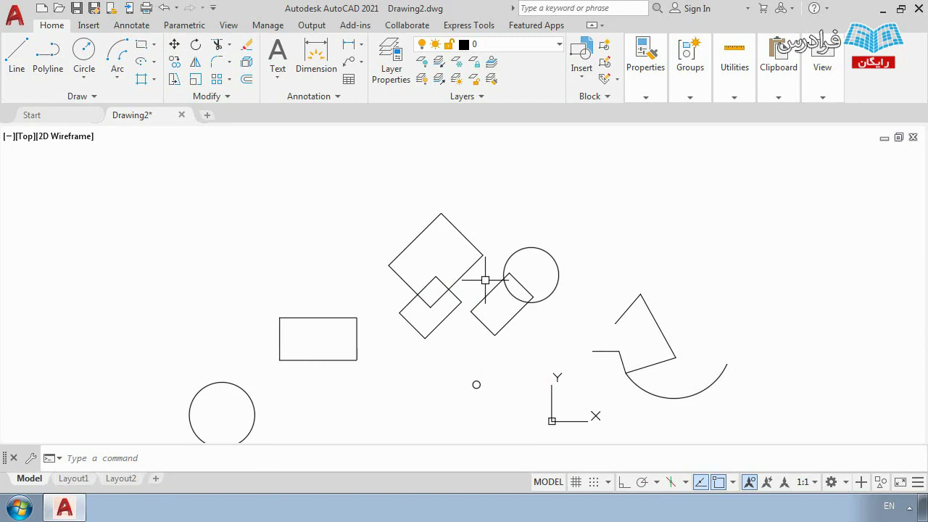
left_click(174, 44)
left_click(358, 322)
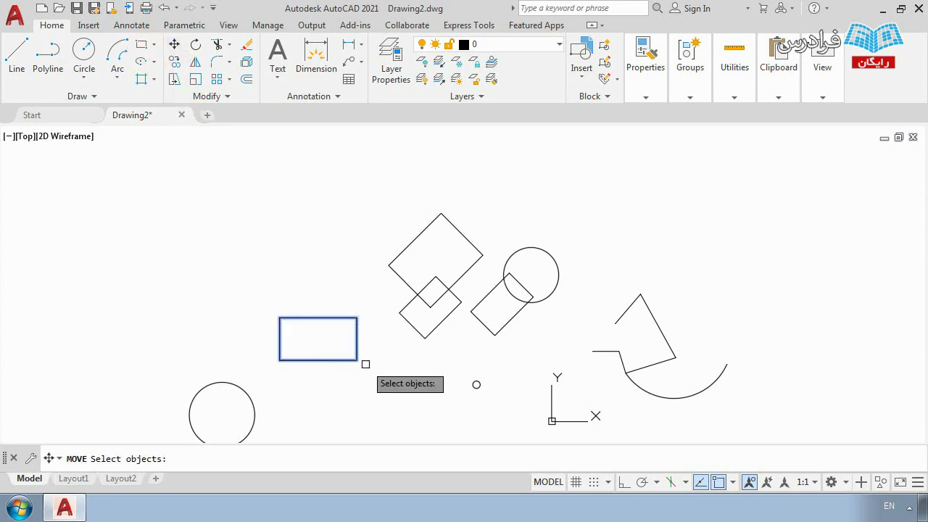
key("Return")
left_click(319, 338)
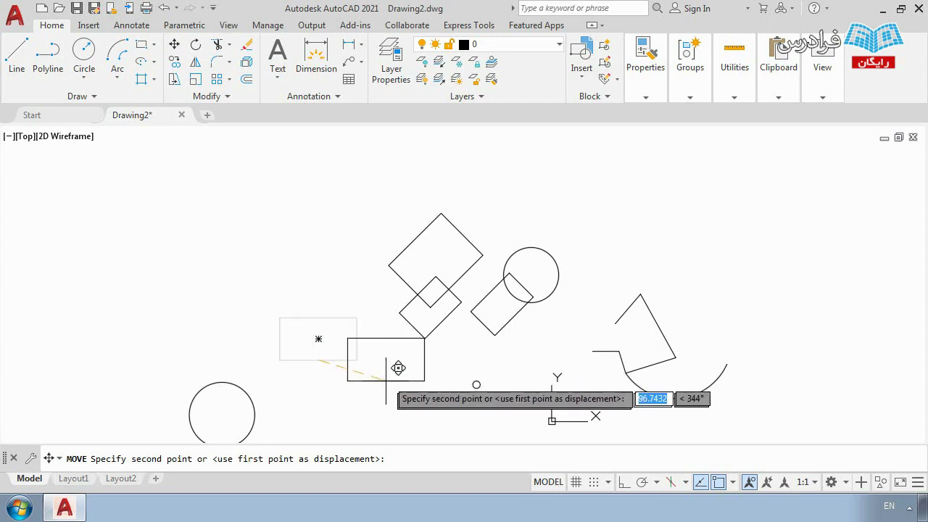
left_click(409, 350)
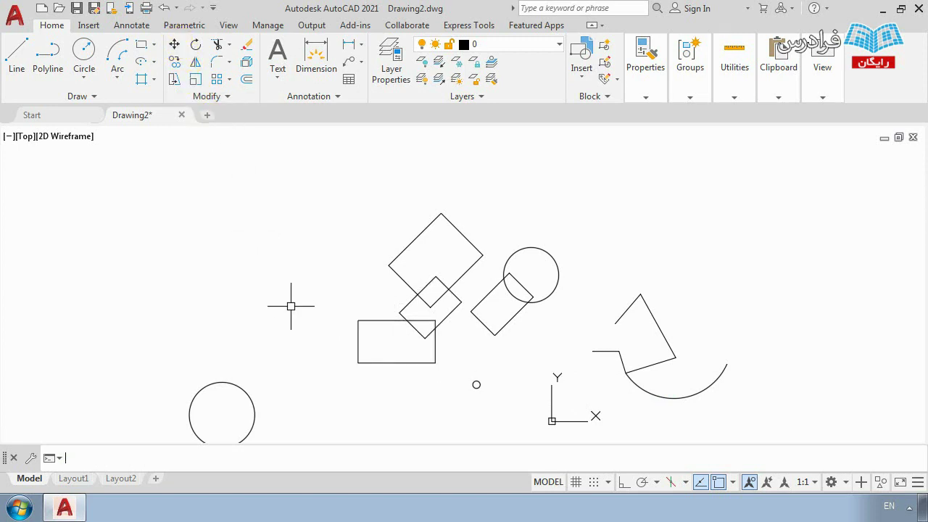
Step: Move the large circle at the lower left of the drawing to just below the tilted rectangle that overlaps the upper circle
type("m")
key("Return")
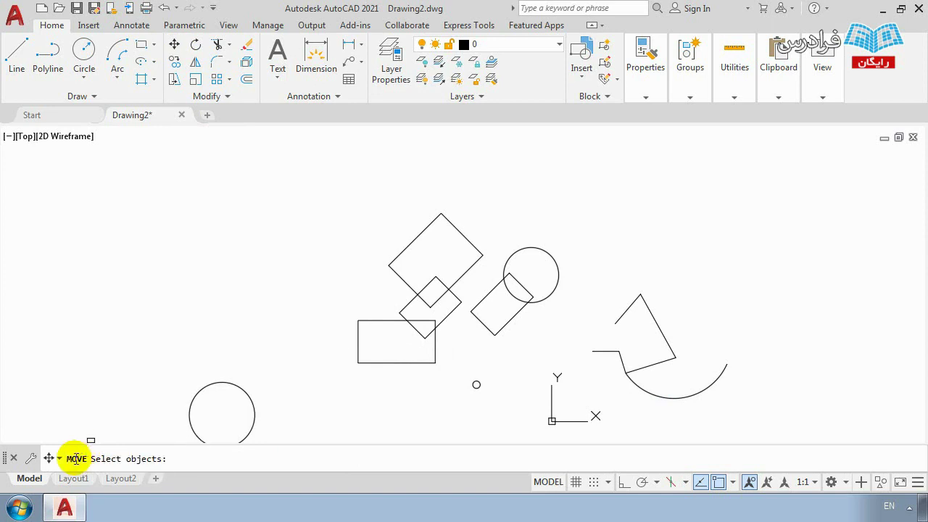
left_click(243, 387)
key("Return")
left_click(216, 398)
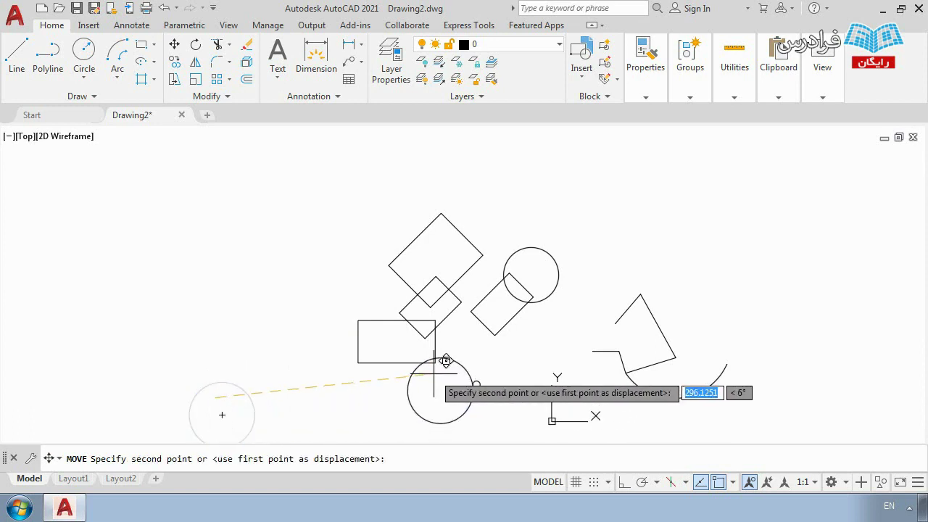
left_click(519, 338)
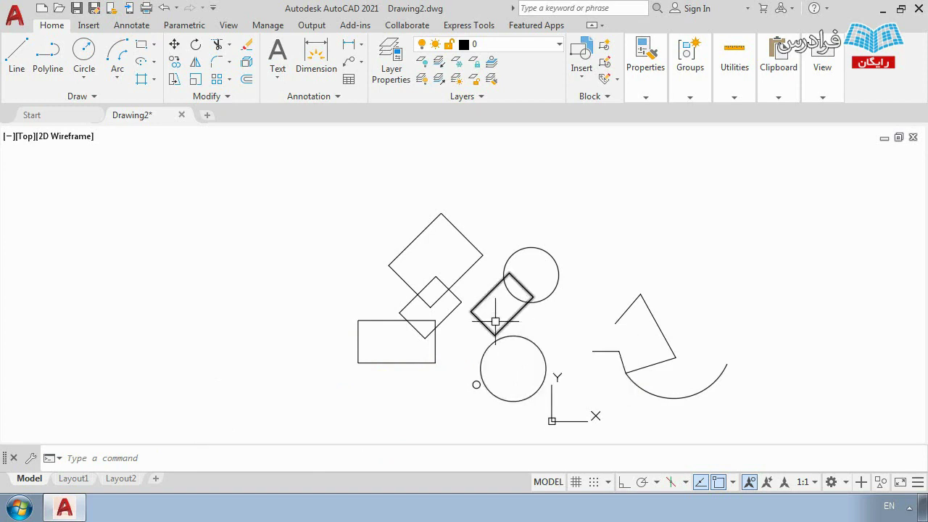
Step: Select only the large tilted rectangle with a window that partly covers the neighbouring shapes, and clear the selection
middle_click_drag(462, 274, 458, 300)
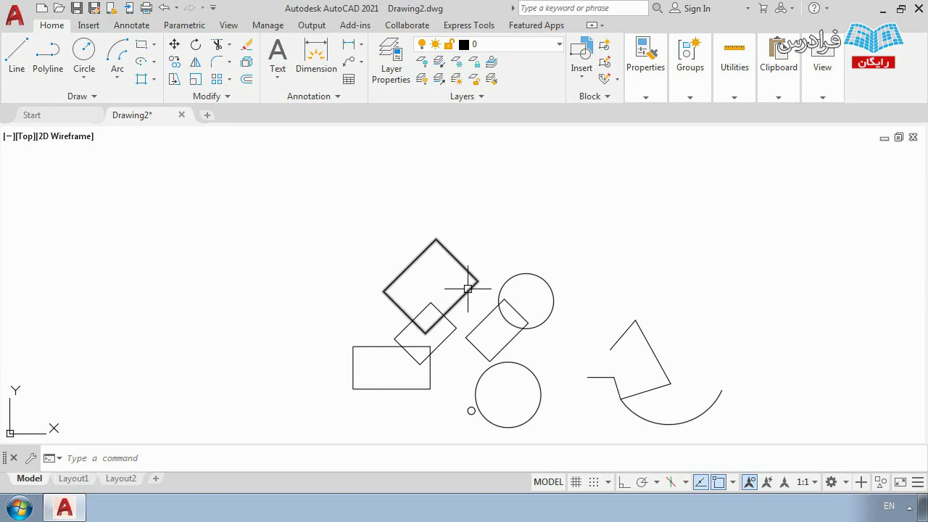
left_click(303, 172)
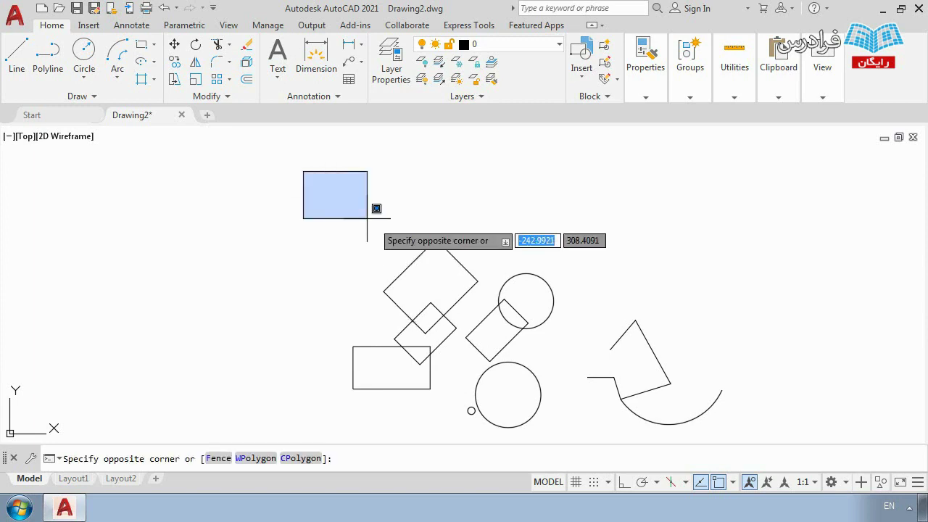
left_click(499, 333)
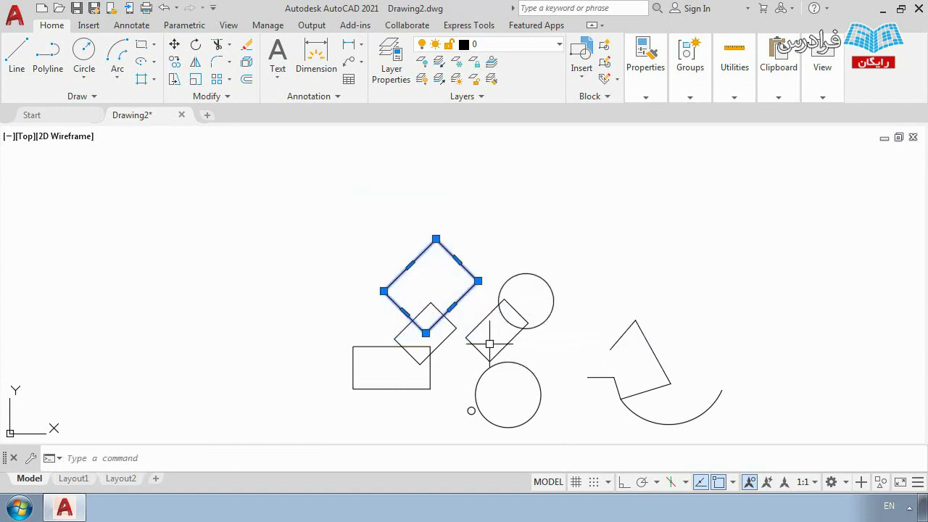
key("Escape")
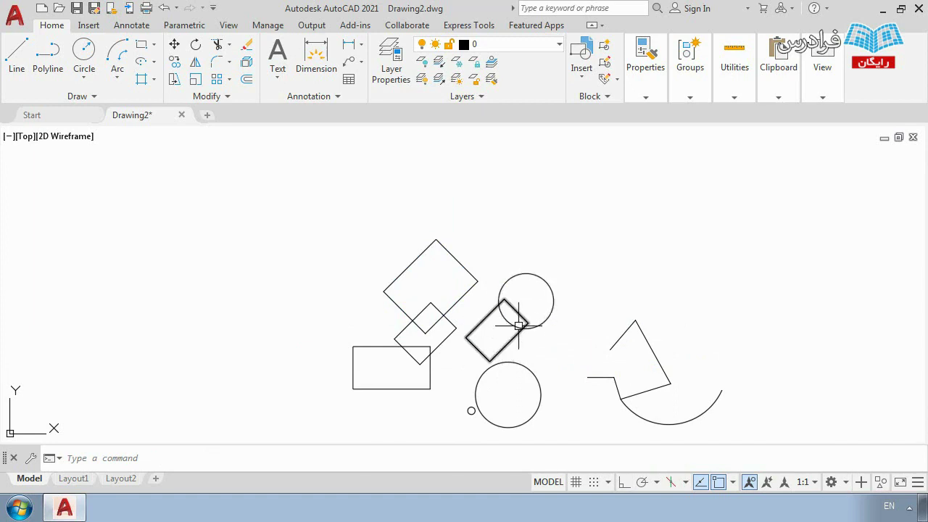
Step: Select the large tilted rectangle, the upper circle and the small tilted rectangle overlapping it with a crossing box
left_click(537, 291)
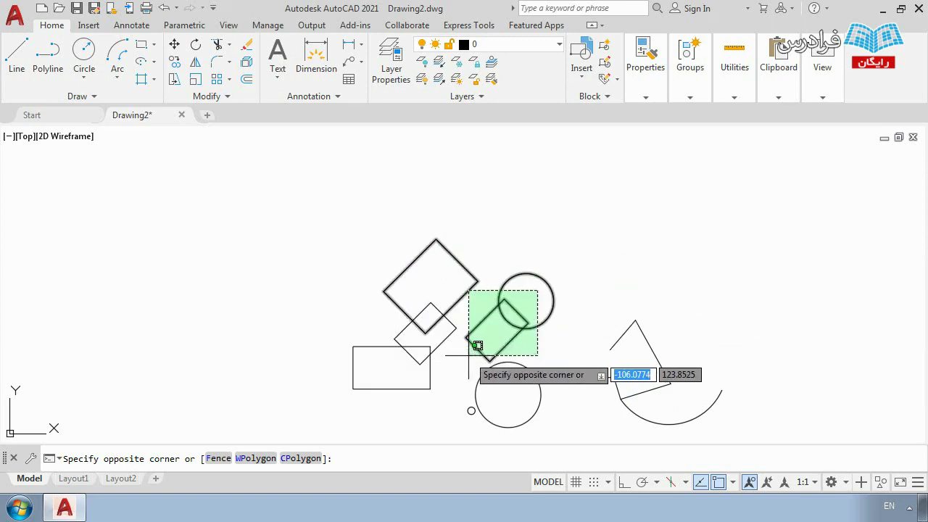
left_click(465, 353)
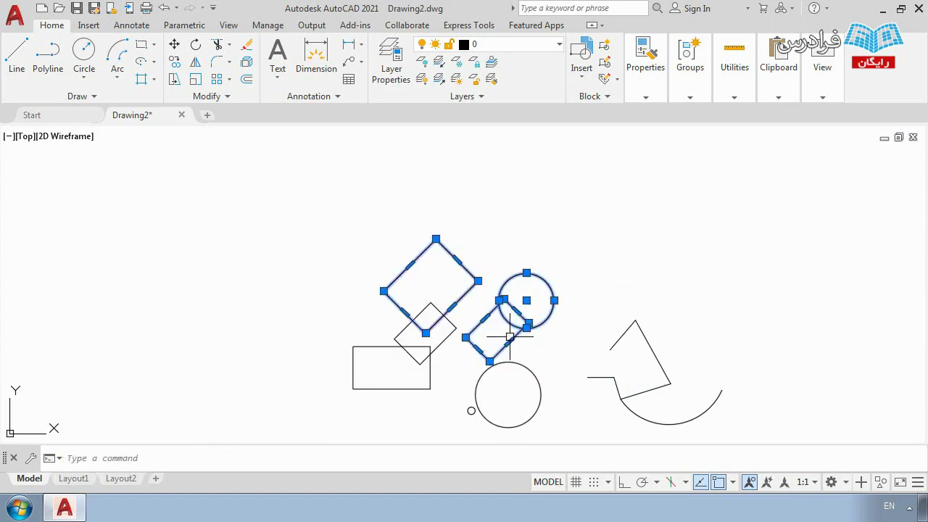
Step: Select only the small tilted rectangle overlapping the upper circle with a window that partly covers the neighbouring shapes, and clear the selection
key("Escape")
scroll(492, 345, "up", 2)
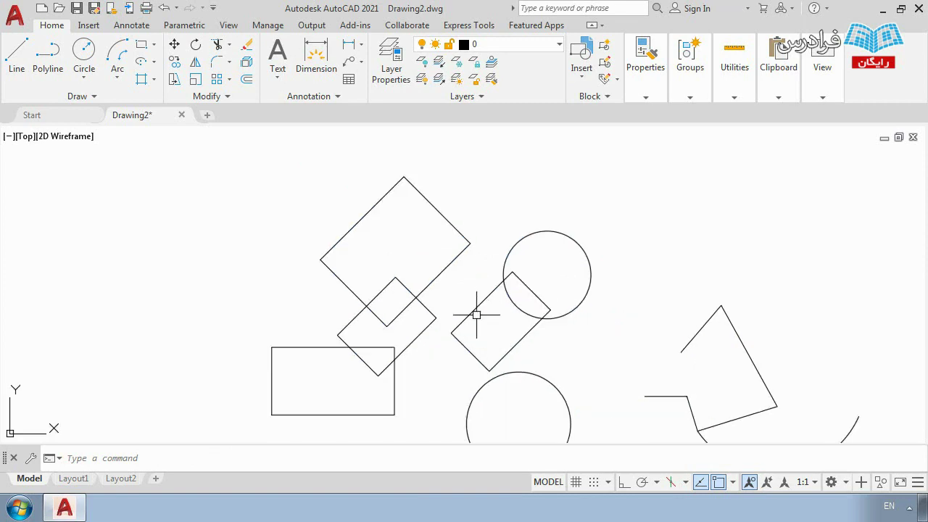
left_click(432, 176)
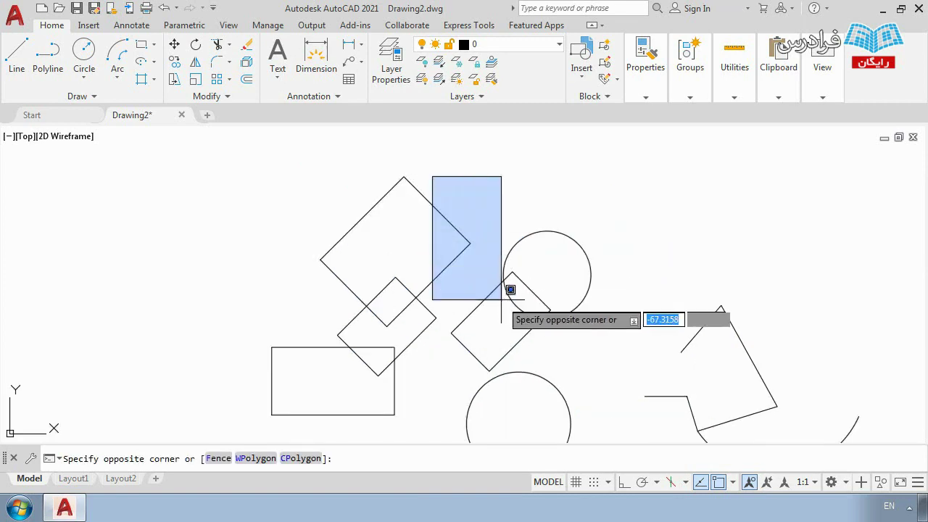
left_click(573, 374)
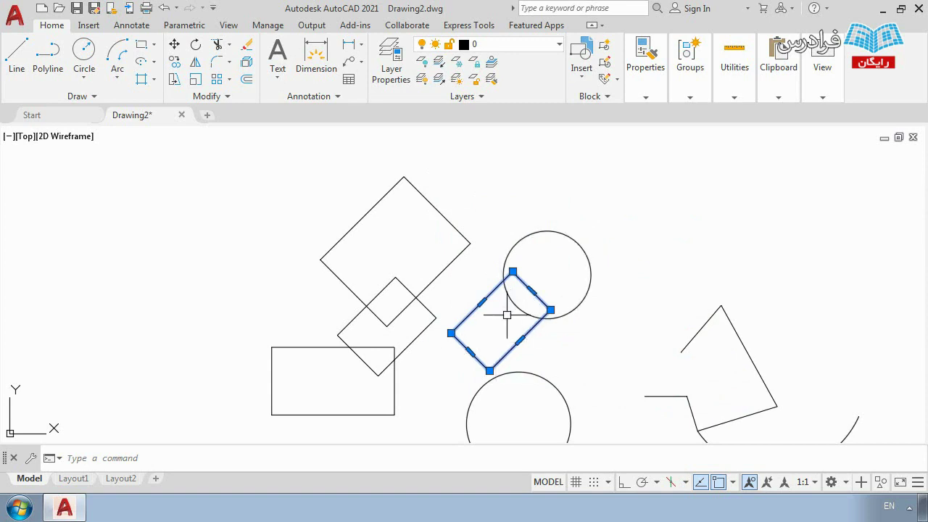
scroll(507, 315, "down", 3)
key("Escape")
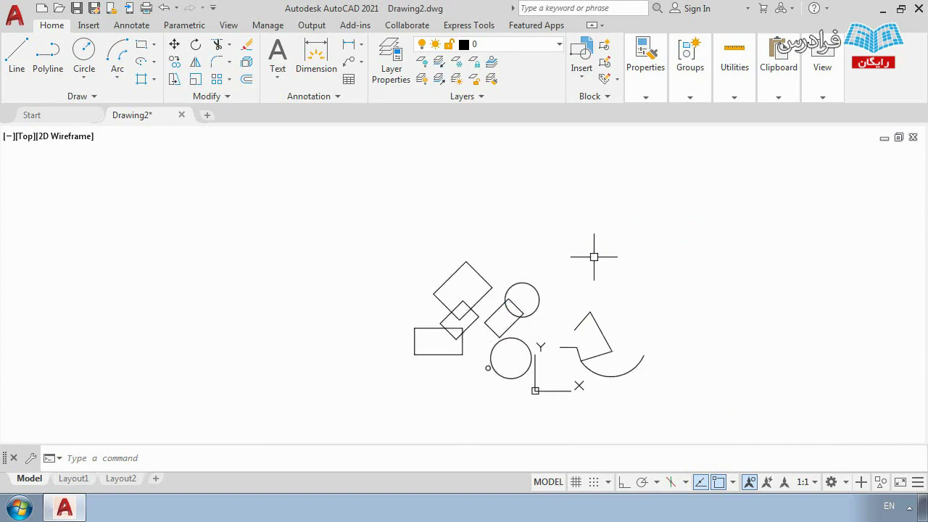
Step: Select all shapes with a crossing box, repeat with a shallower crossing box that misses the arc and the tiny circle, and clear the selection
left_click(666, 255)
left_click(366, 386)
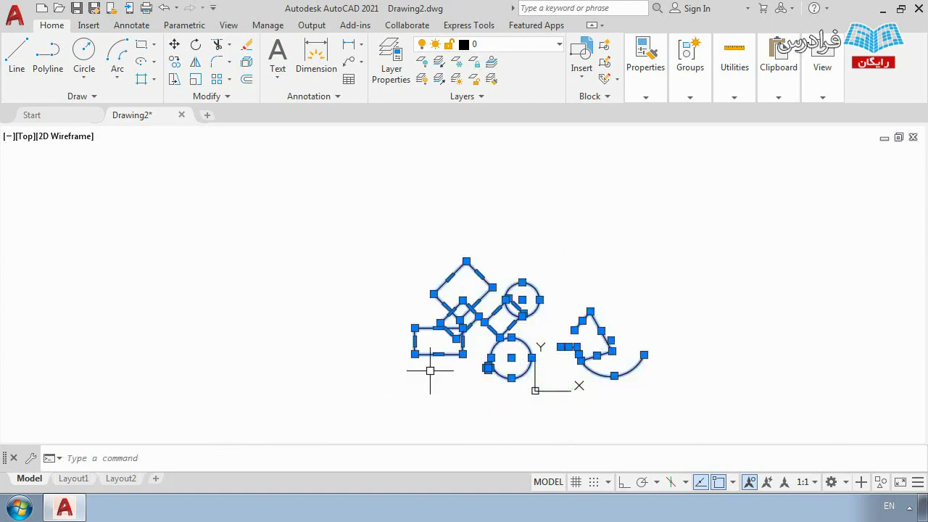
left_click(677, 251)
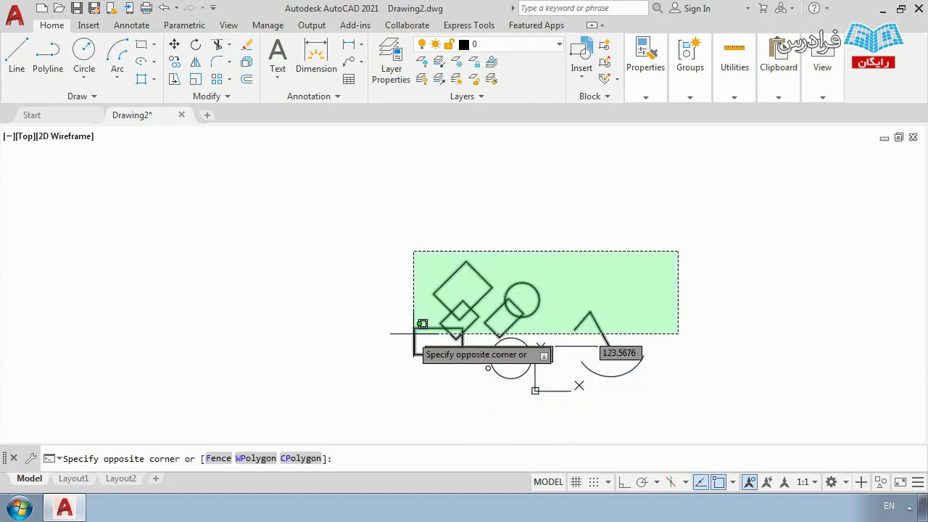
left_click(380, 348)
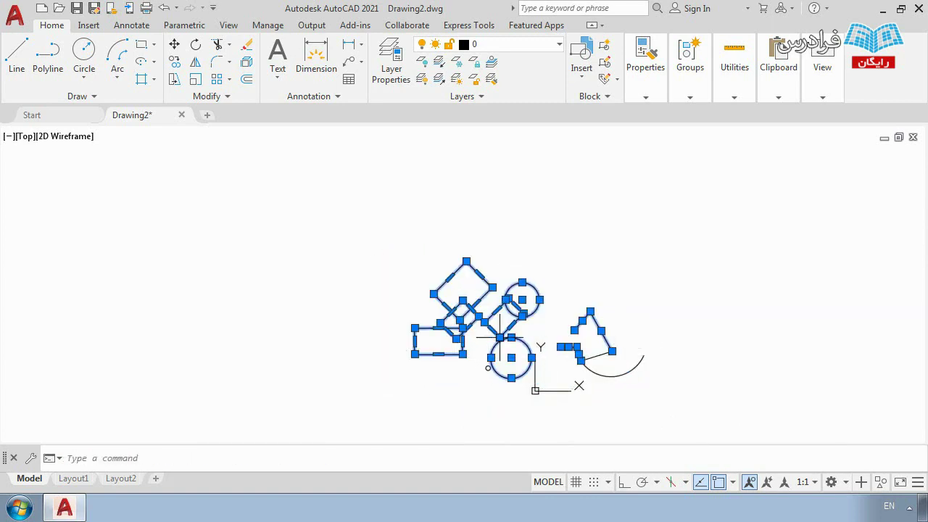
key("Escape")
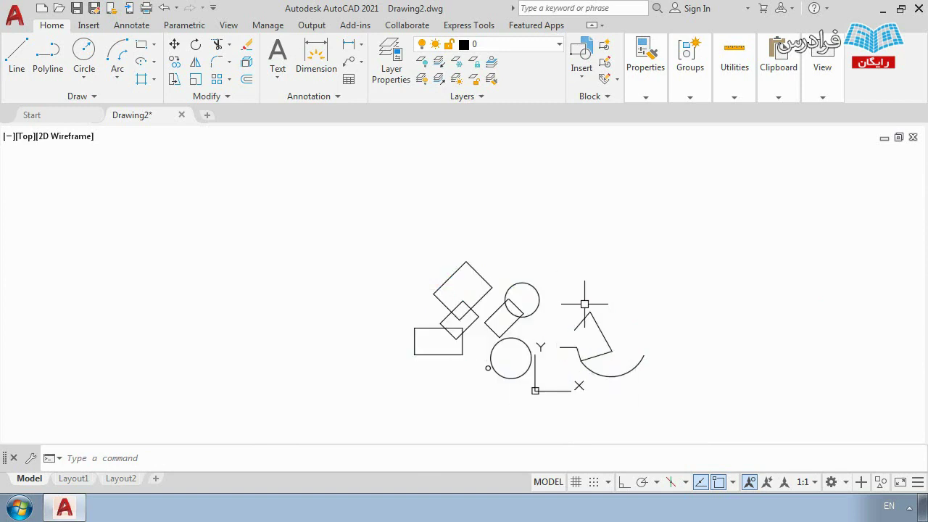
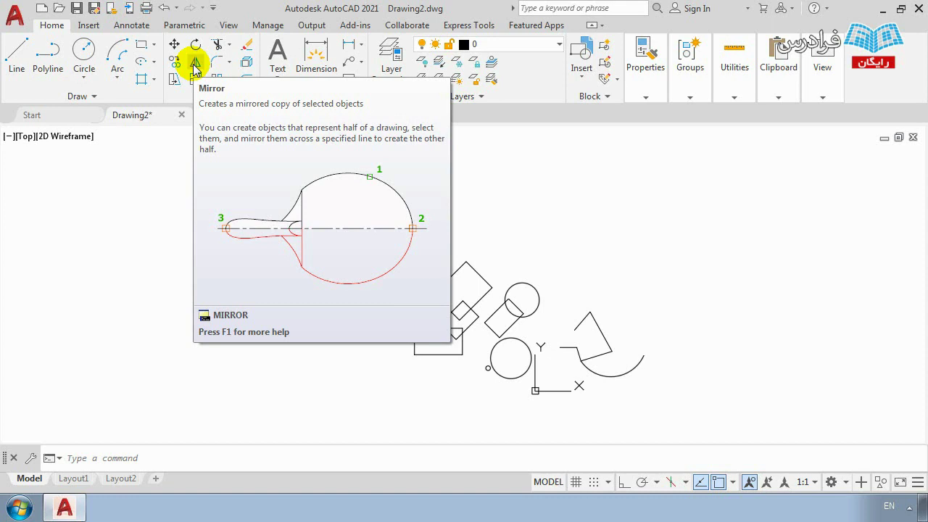
Step: Move the horizontal rectangle from its center to the left, clear of the tilted rectangles
scroll(434, 341, "up", 2)
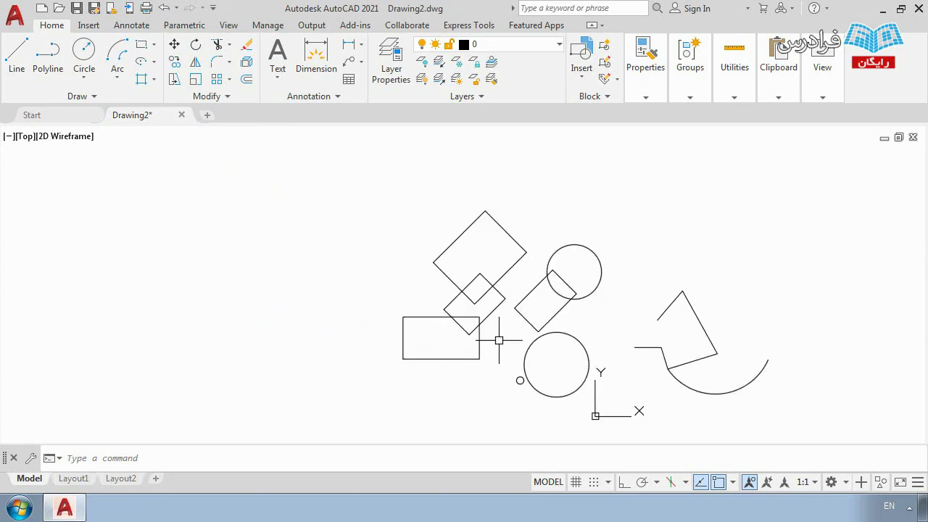
scroll(498, 340, "down", 1)
middle_click_drag(500, 356, 501, 321)
scroll(452, 314, "up", 1)
left_click(448, 324)
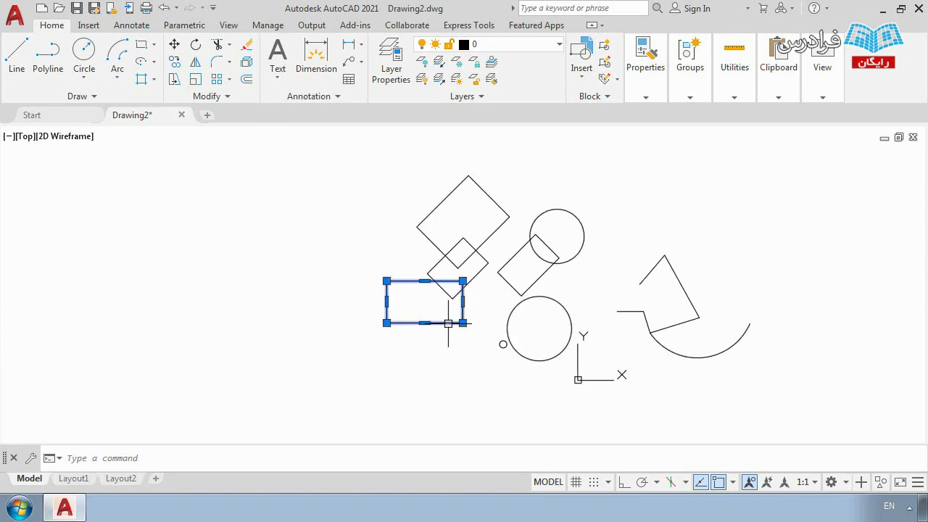
type("m")
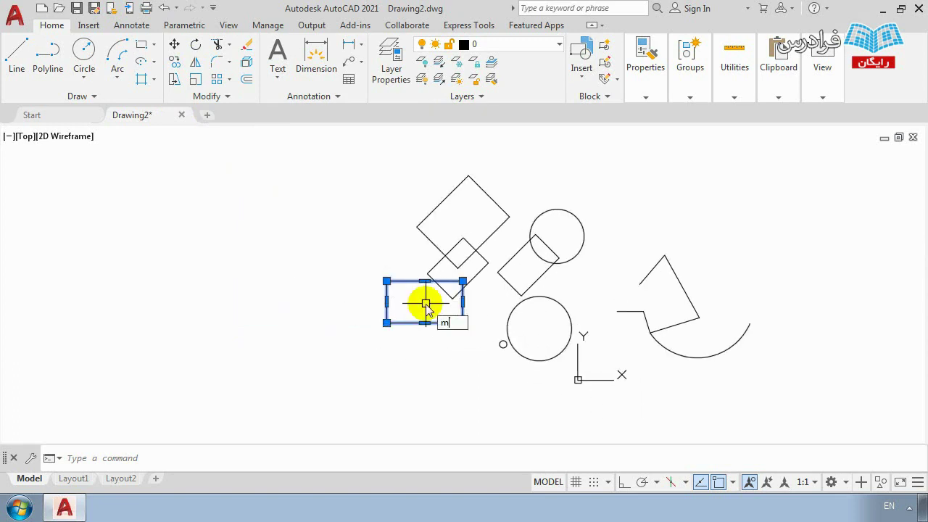
key("Return")
left_click(426, 303)
left_click(329, 312)
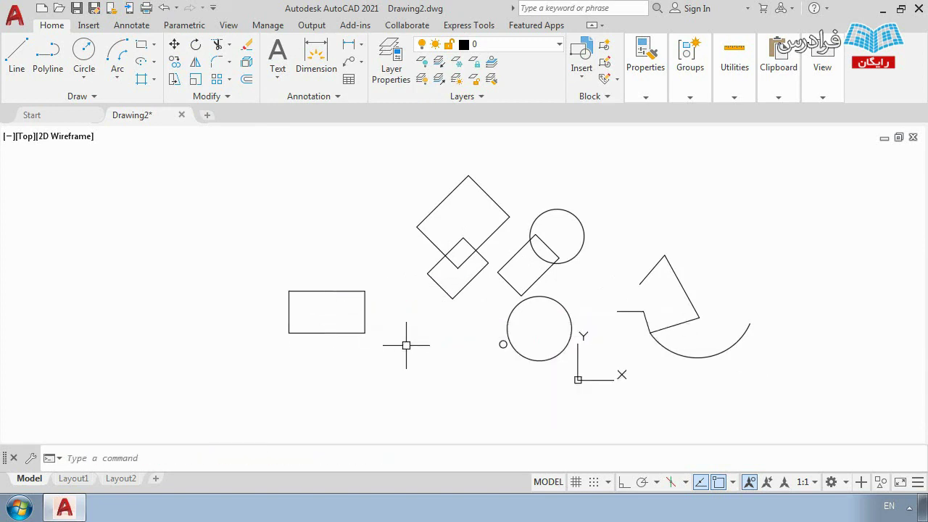
Step: Mirror the horizontal rectangle across a vertical line between its upper and lower edges near its left side, keeping the source object
middle_click_drag(321, 345, 379, 328)
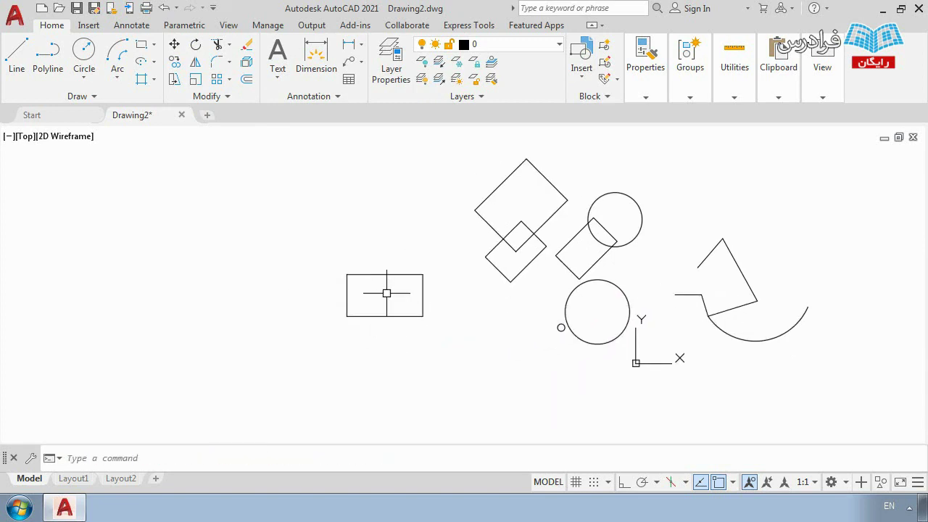
scroll(377, 301, "up", 2)
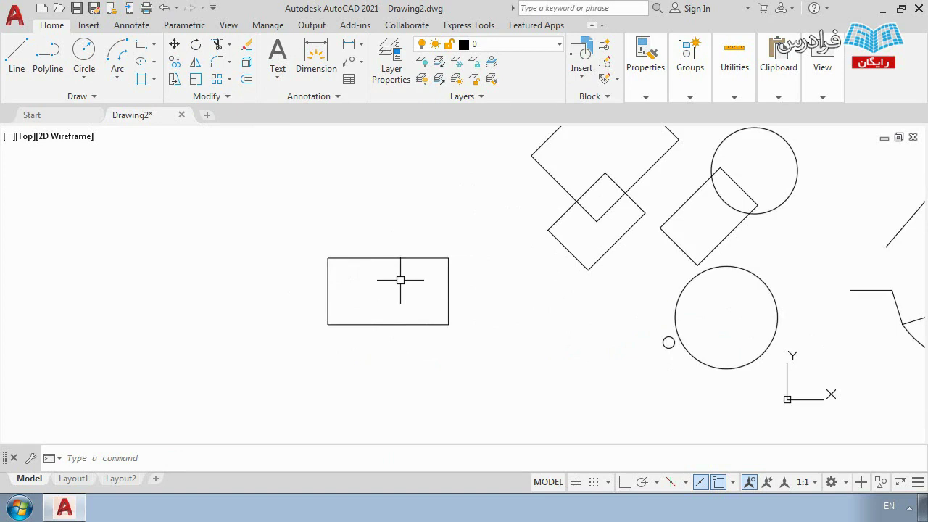
left_click(381, 258)
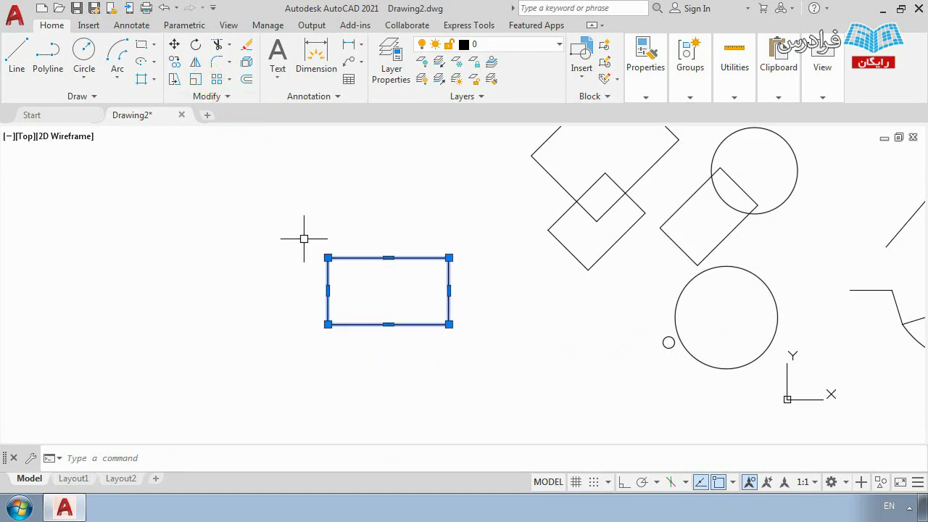
key("Escape")
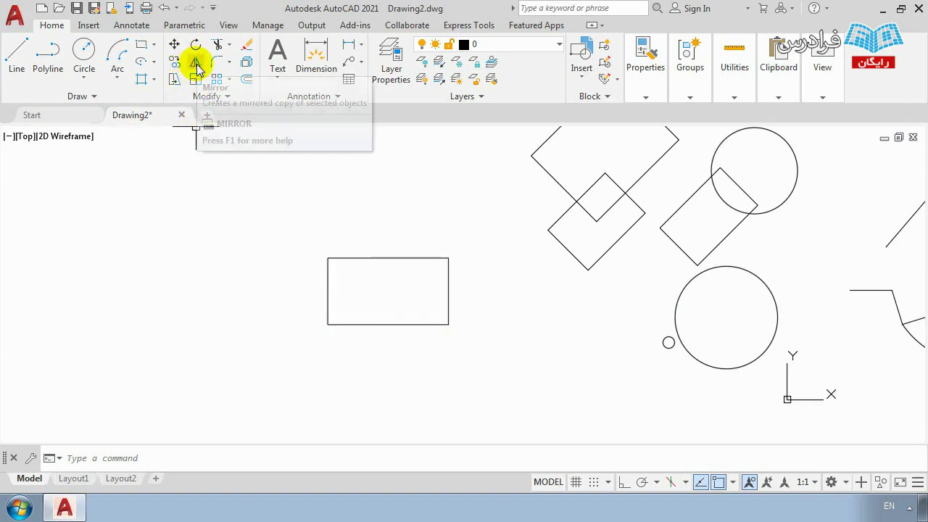
type("MI")
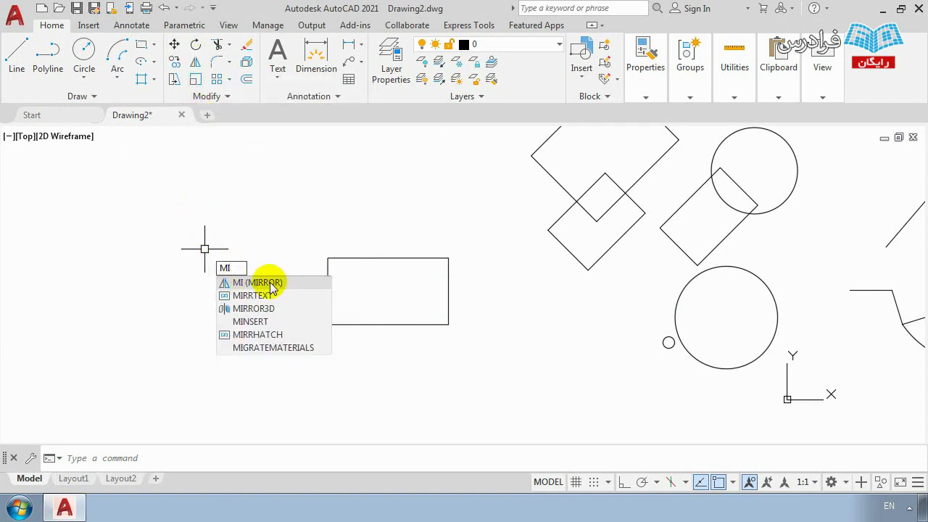
left_click(269, 284)
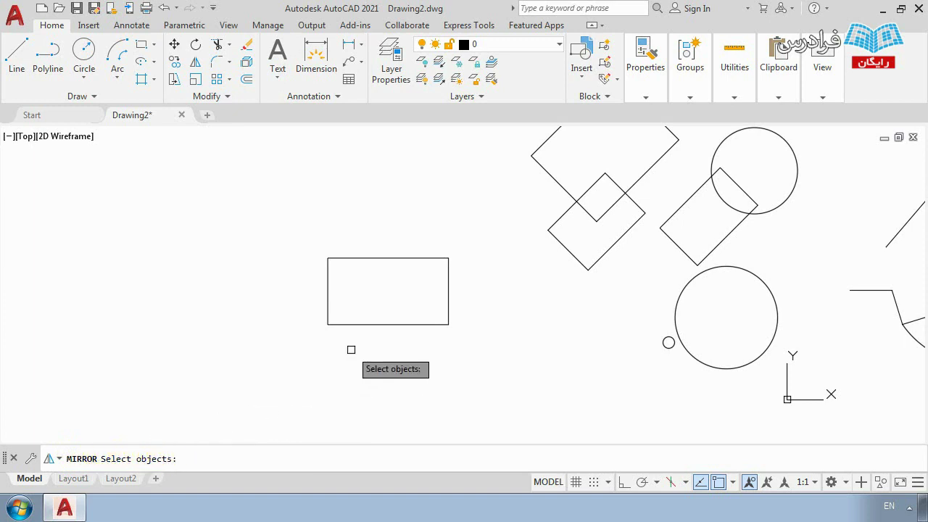
left_click(326, 288)
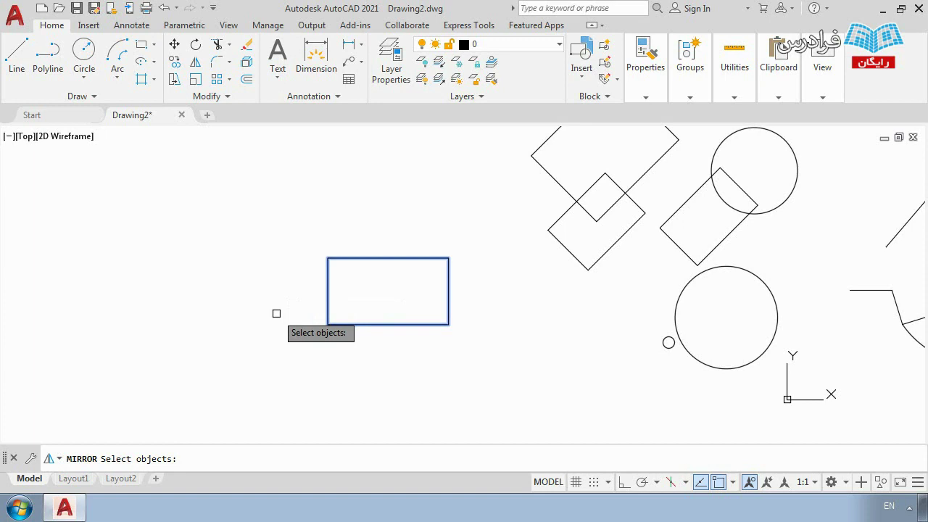
key("Return")
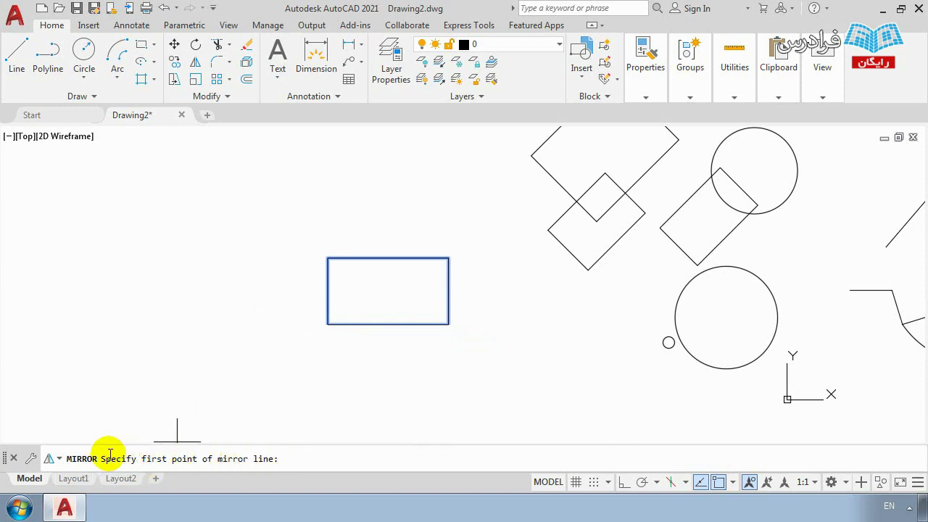
left_click(349, 258)
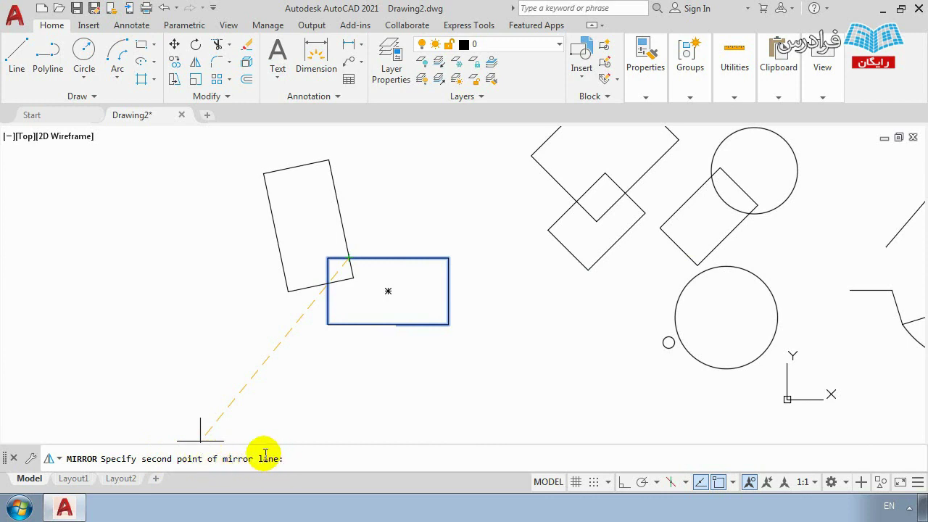
left_click(347, 324)
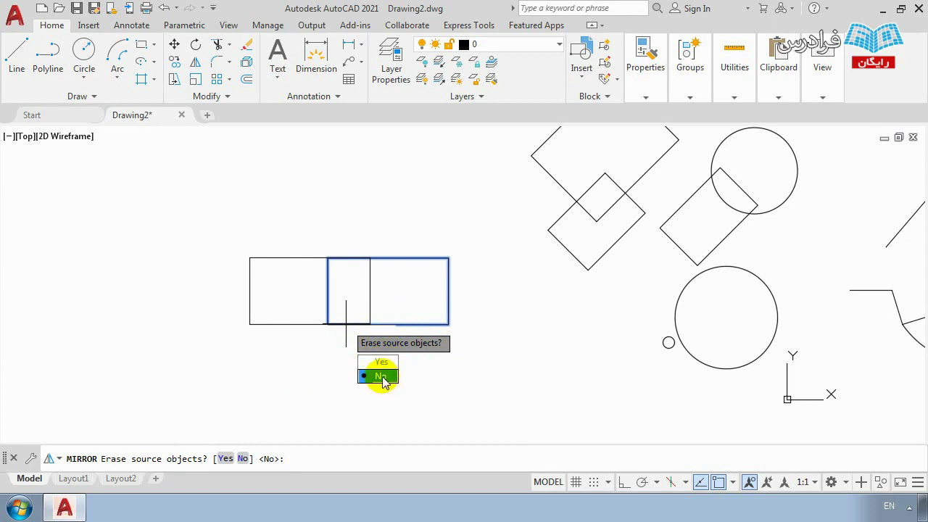
left_click(381, 377)
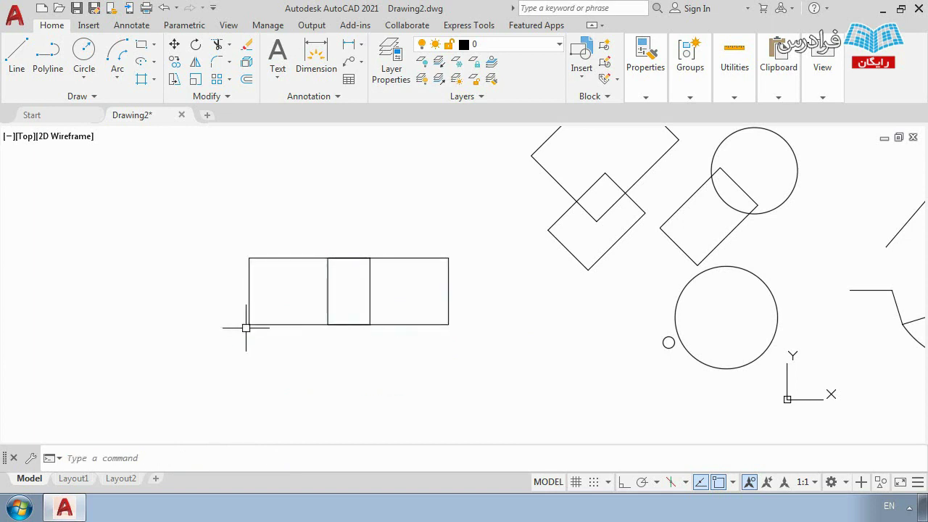
Step: Select the original rectangle and its mirrored copy one after the other to inspect them, clearing each selection
left_click(405, 256)
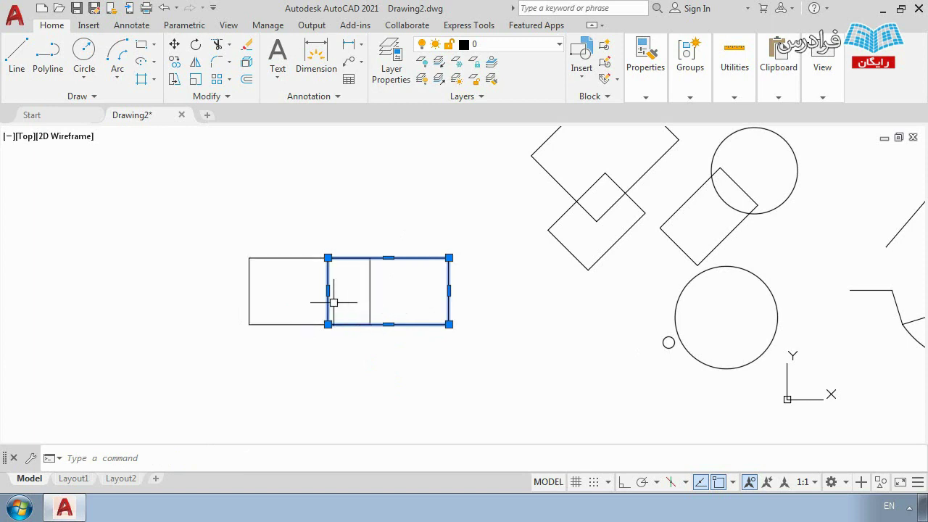
key("Escape")
left_click(288, 259)
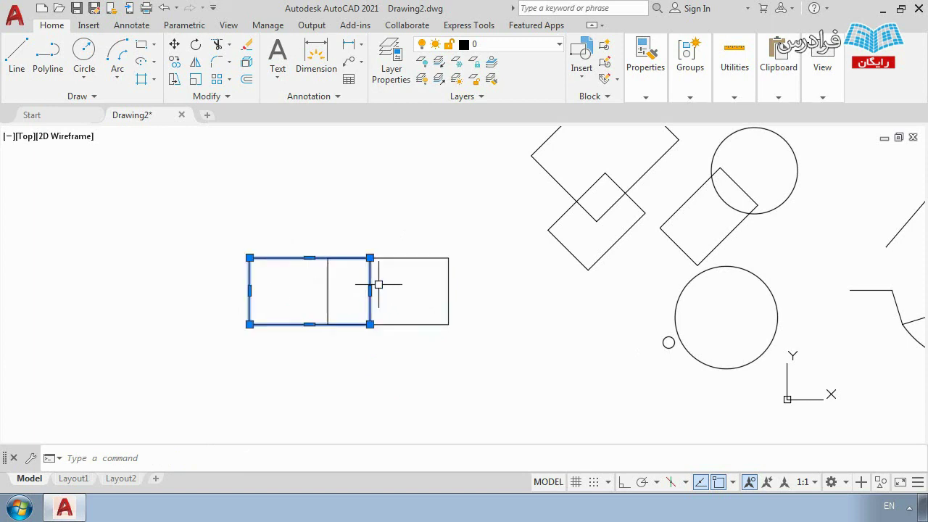
key("Escape")
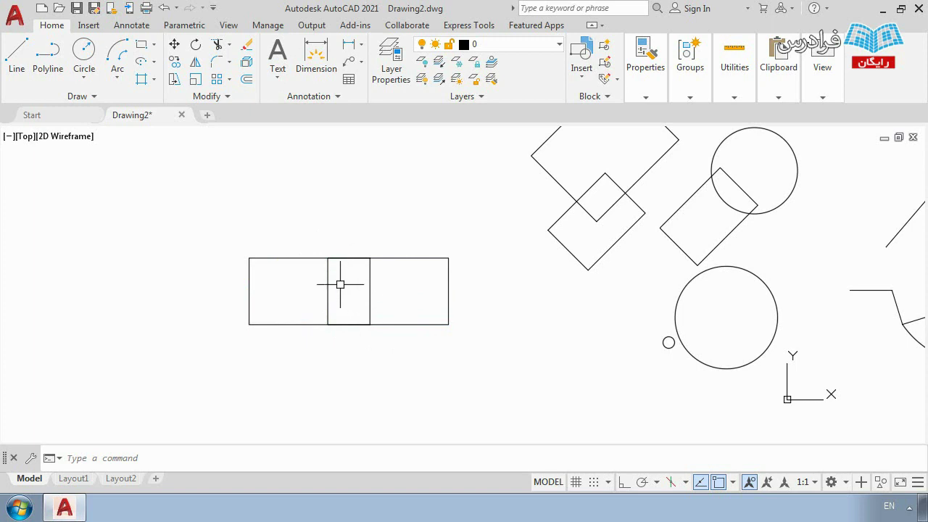
Step: Delete the mirrored copy on the left of the original rectangle
middle_click_drag(323, 271, 413, 273)
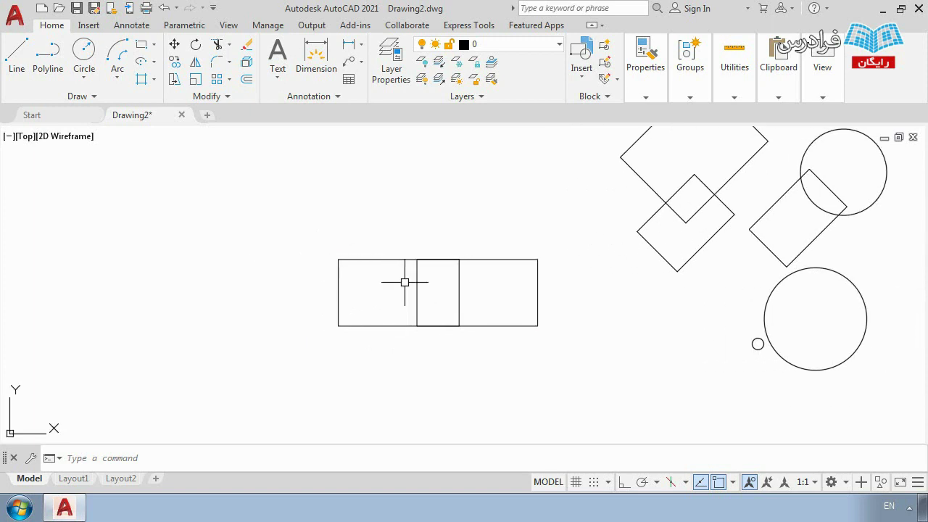
left_click(389, 260)
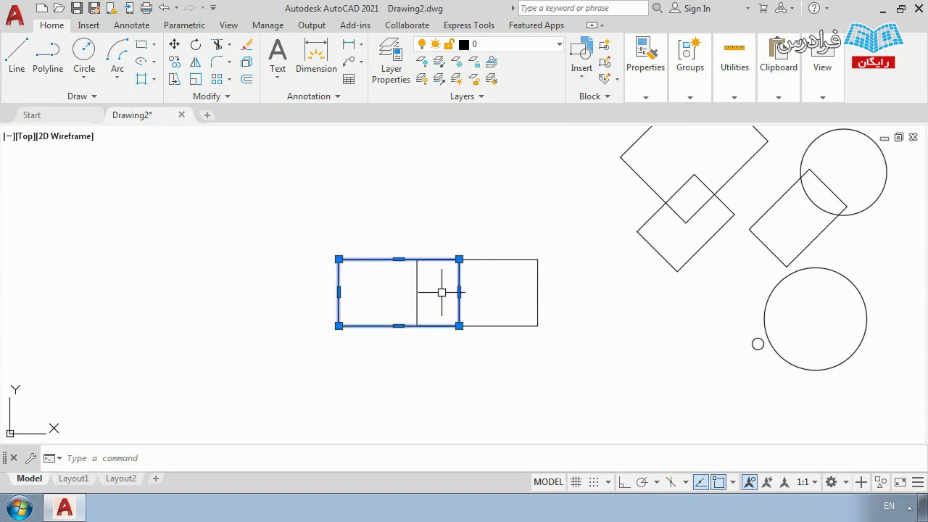
key("Delete")
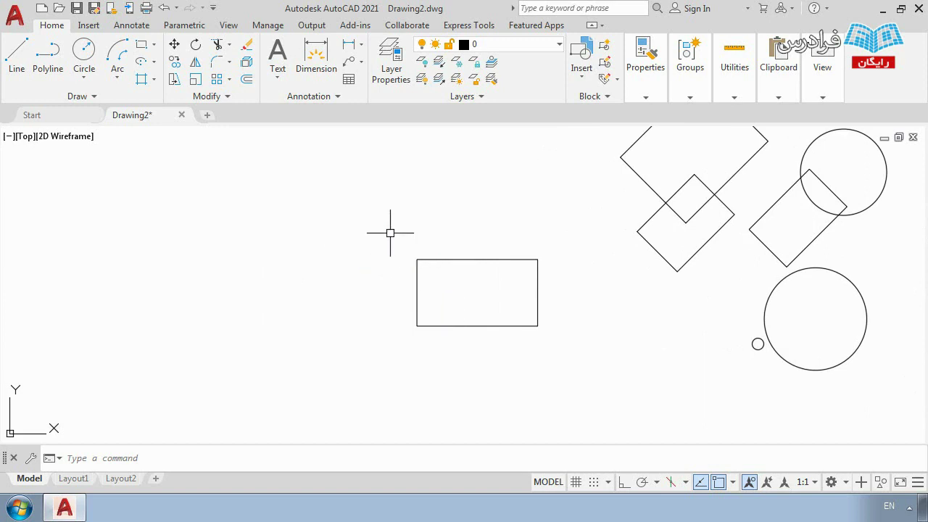
Step: Mirror the horizontal rectangle across a nearly vertical line near its left side, erasing the source object
left_click(196, 63)
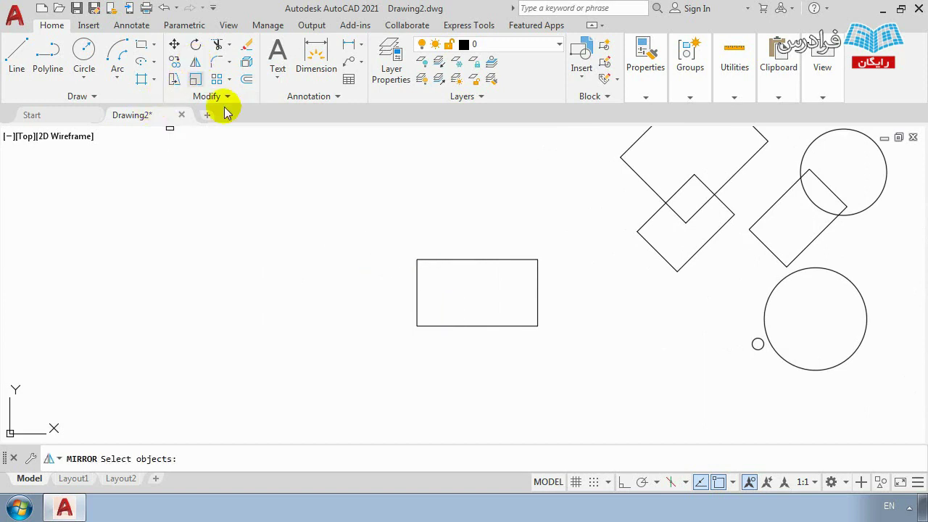
left_click(428, 259)
key("Return")
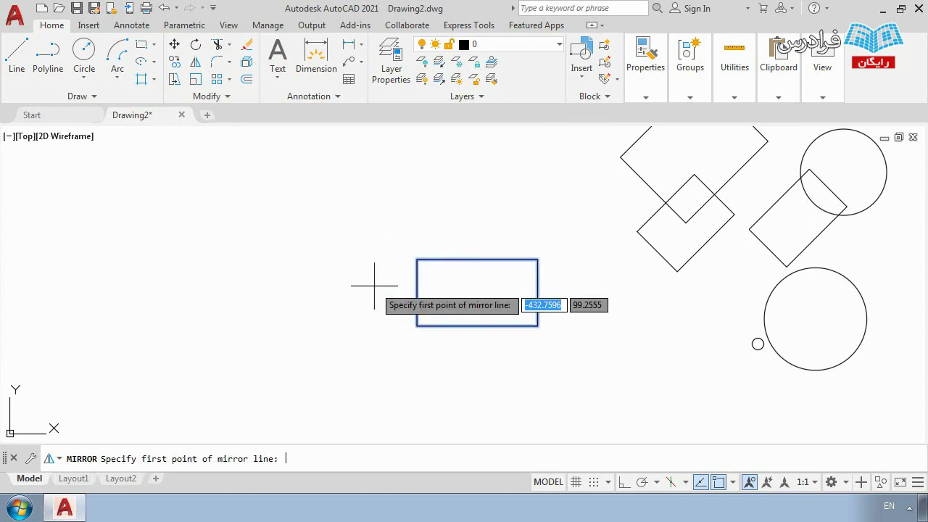
left_click(431, 259)
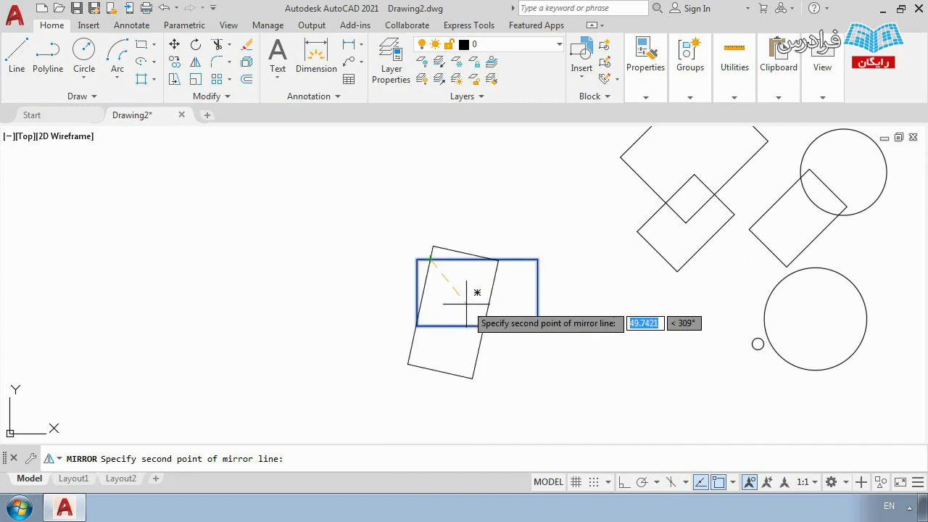
left_click(429, 322)
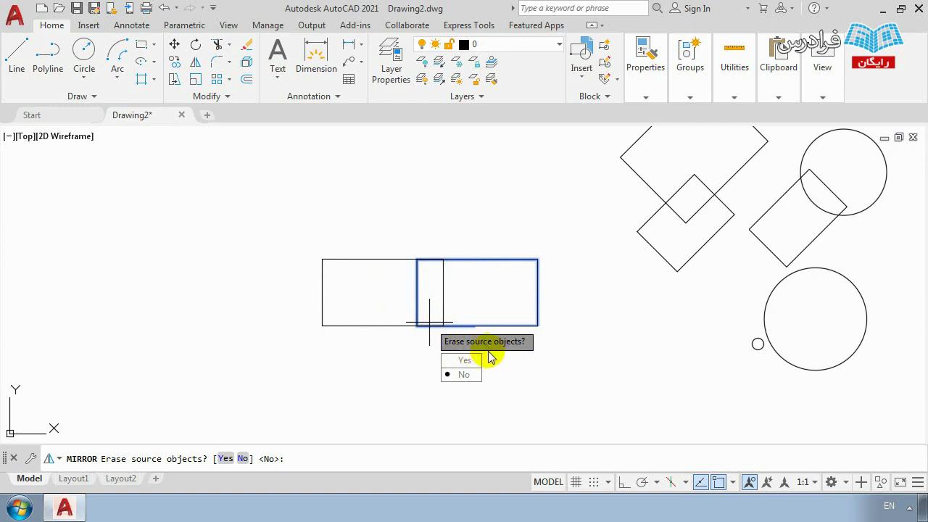
left_click(465, 362)
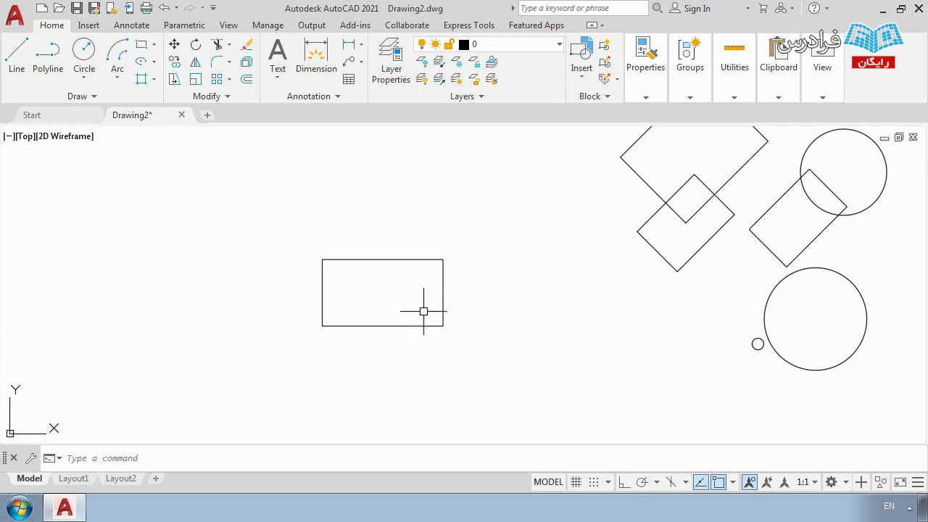
Step: With Ortho on, draw a horizontal line about 145 units long below the rectangle
scroll(399, 256, "down", 4)
scroll(392, 240, "up", 2)
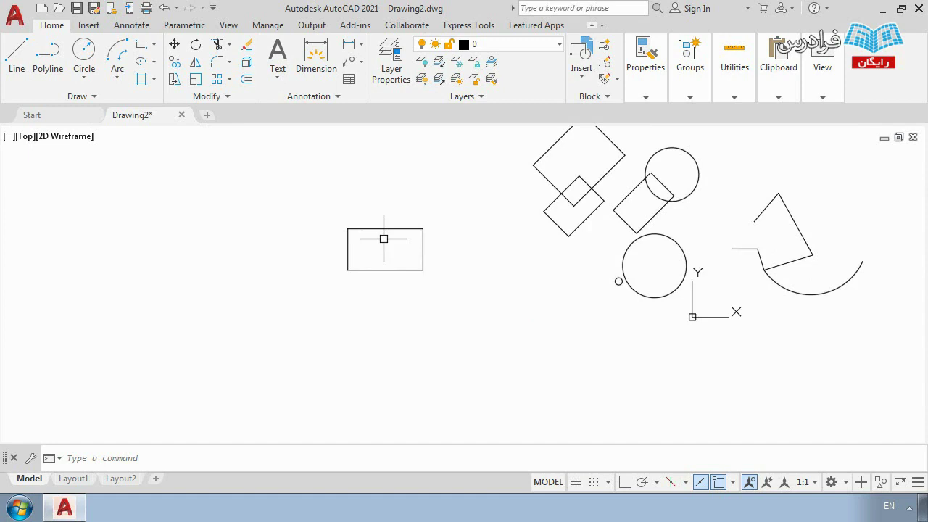
type("l")
key("Return")
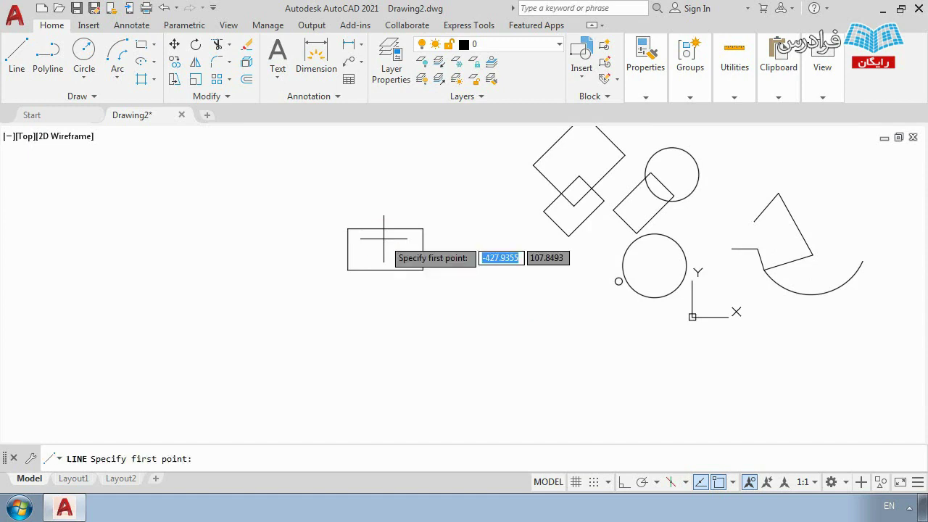
left_click(389, 328)
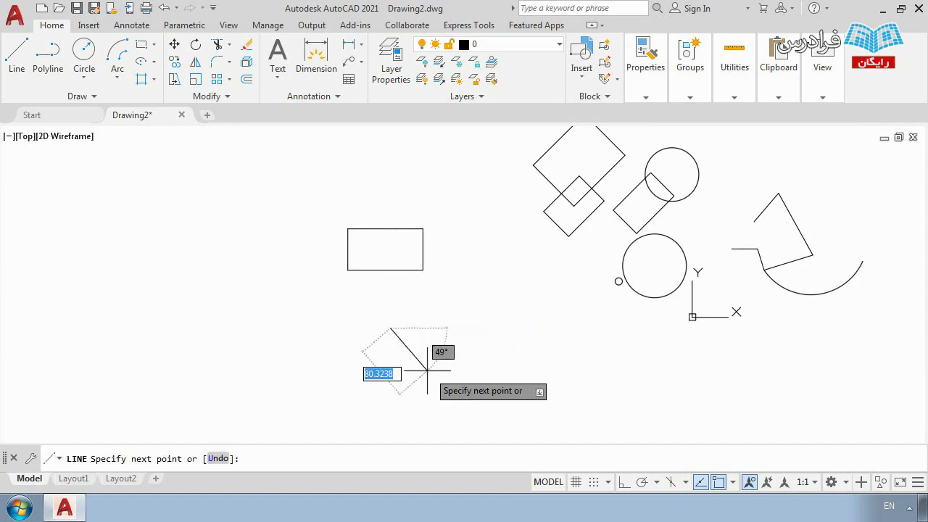
key("F8")
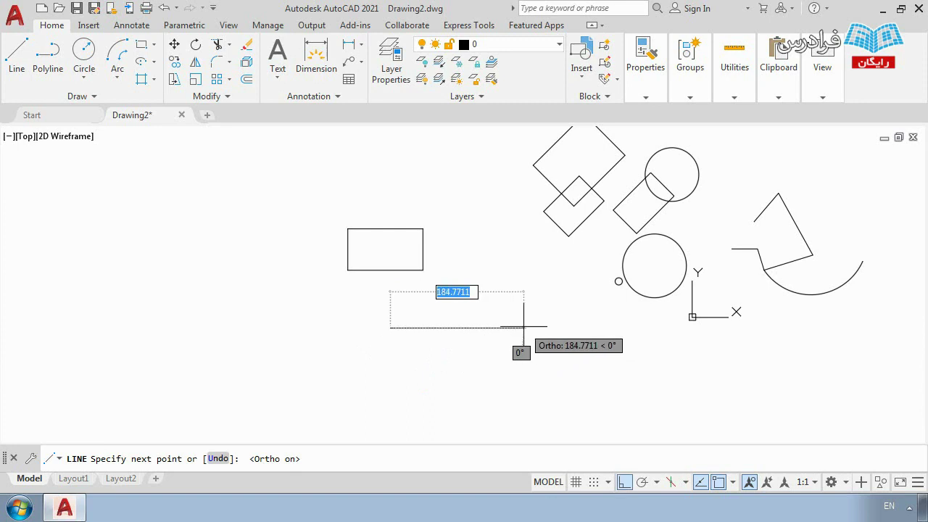
type("2")
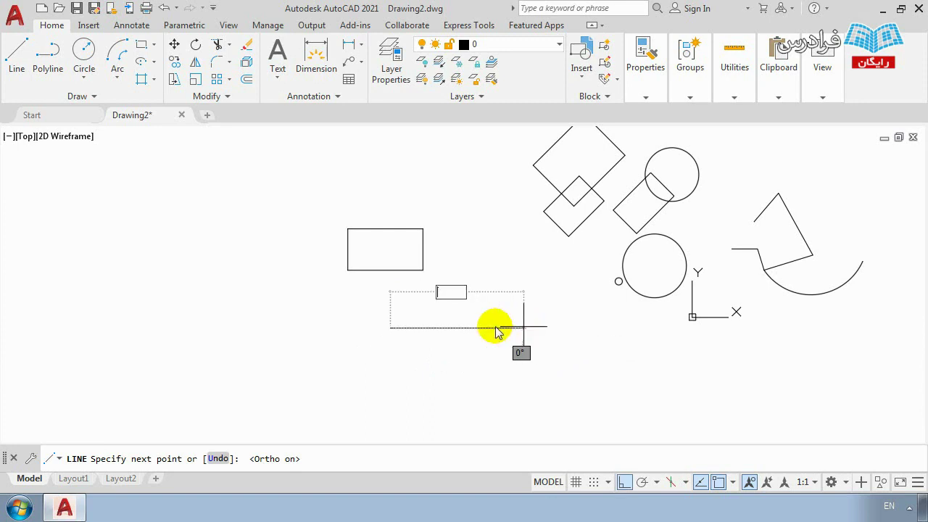
key("BackSpace")
left_click(494, 327)
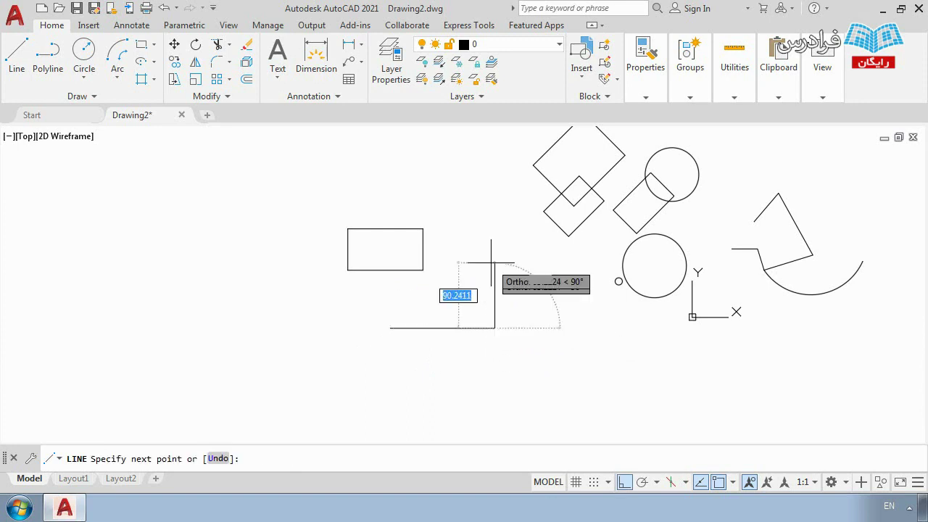
key("Escape")
Step: Copy the horizontal line from its left endpoint to its right endpoint, placing the two lines end to end
left_click(445, 317)
left_click(431, 337)
type("co")
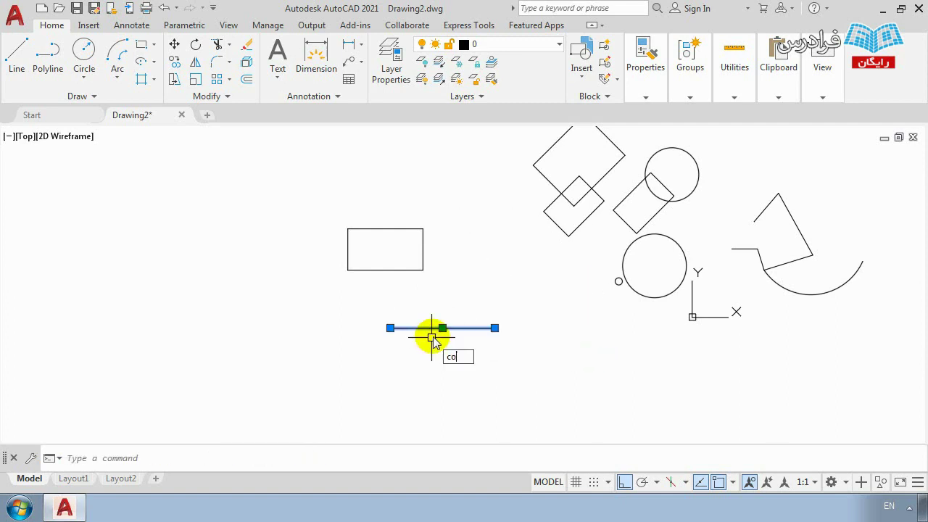
key("Return")
left_click(390, 328)
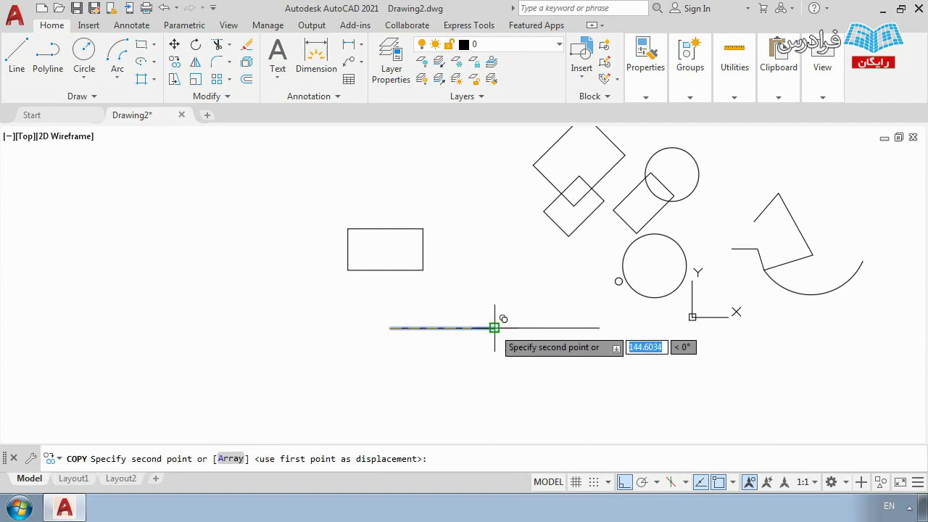
left_click(495, 327)
key("Escape")
Step: Rotate the copied line about the shared endpoint so that it stands vertically upward
left_click(535, 331)
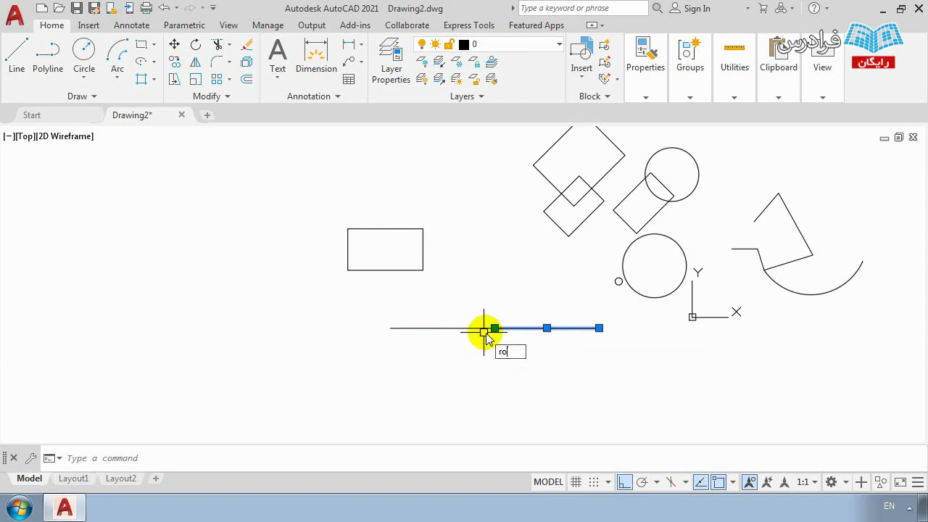
key("Return")
left_click(494, 328)
left_click(500, 218)
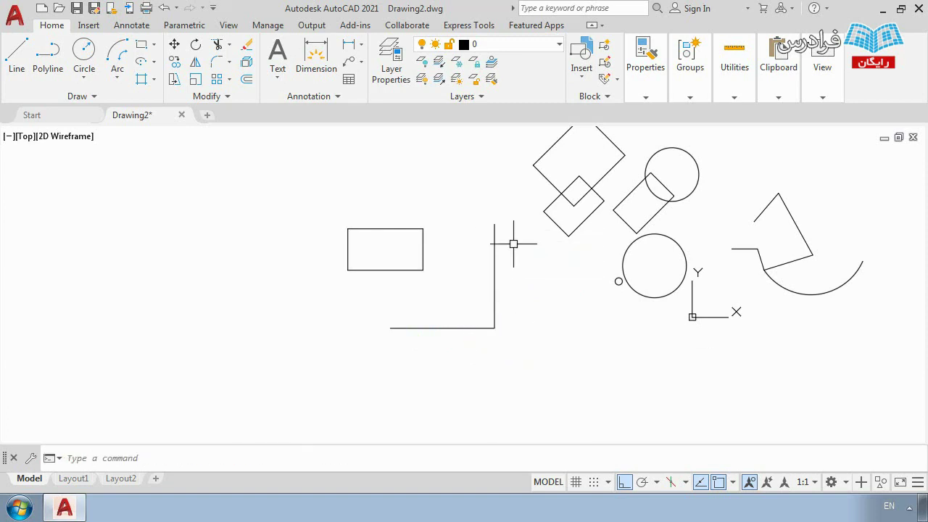
Step: Draw a diagonal line from the vertical line's upper end to the horizontal line's left end, closing the triangle
type("l")
key("Return")
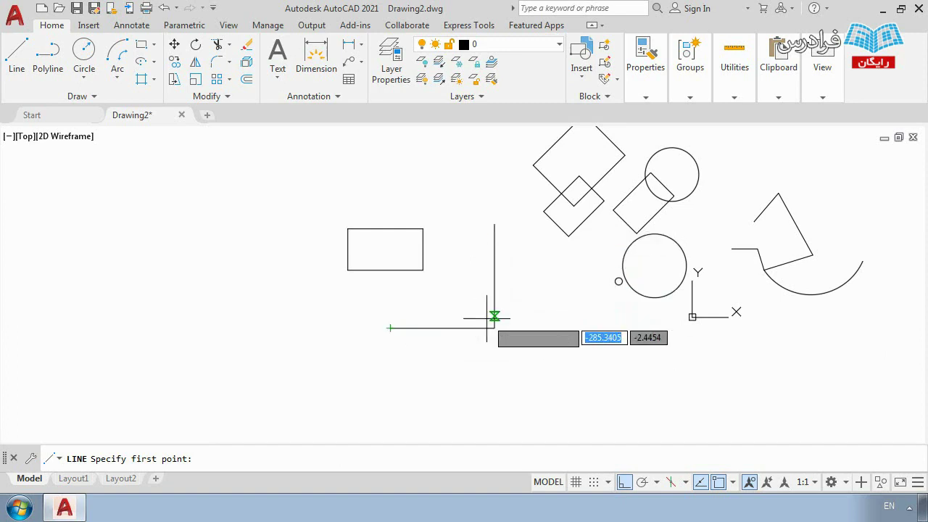
left_click(495, 224)
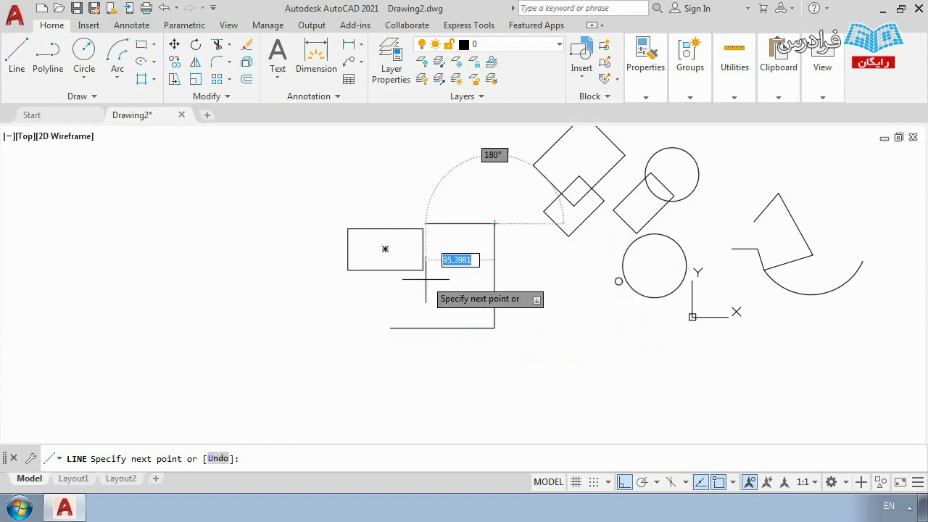
left_click(390, 328)
key("Escape")
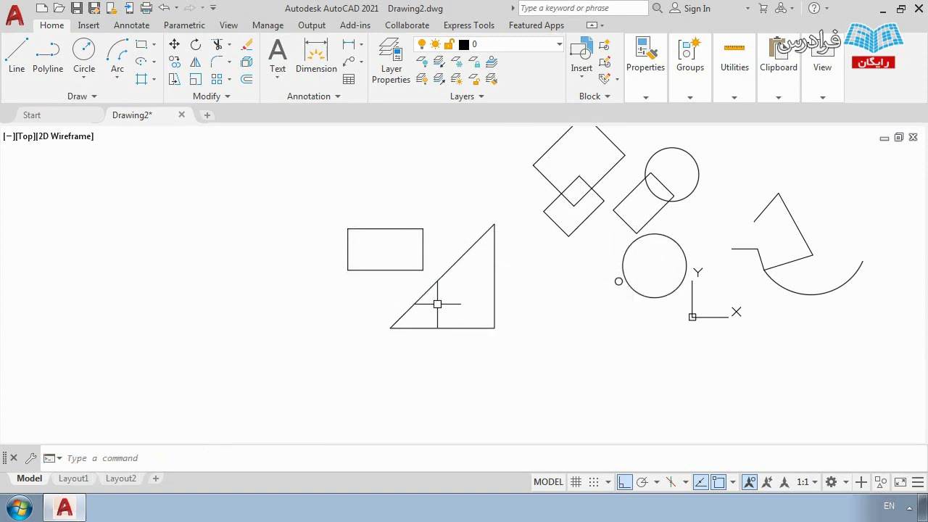
Step: Delete the triangle's horizontal and vertical lines, leaving only the diagonal
left_click(513, 349)
left_click(475, 290)
key("Delete")
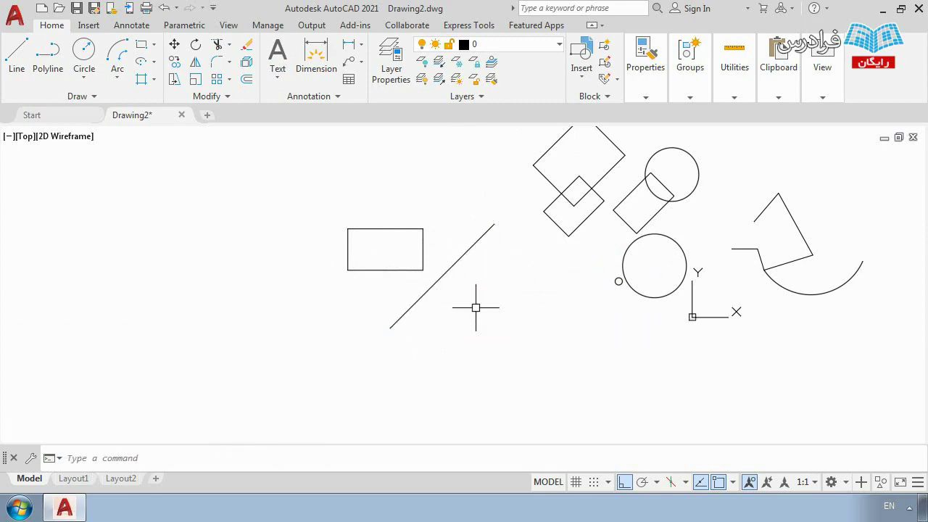
Step: Mirror the horizontal rectangle across the diagonal line using its two endpoints, keeping the source object
left_click(395, 228)
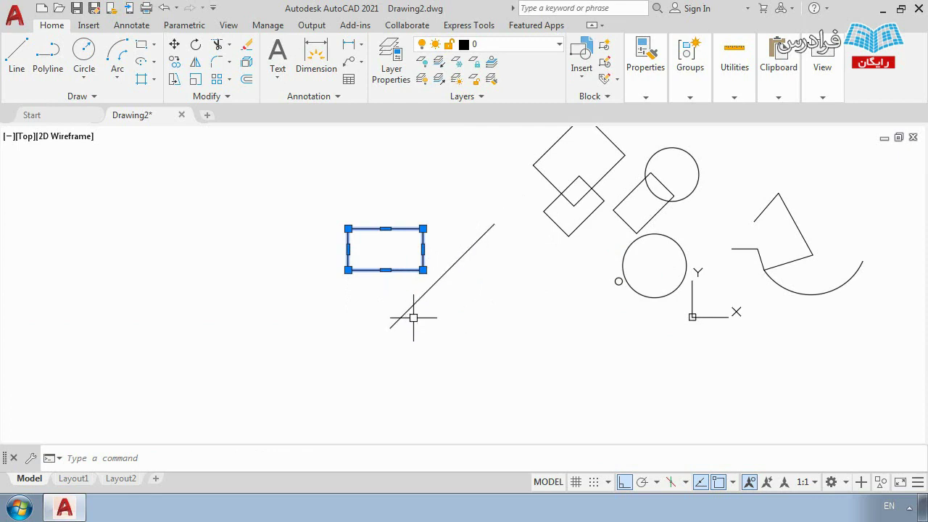
key("Escape")
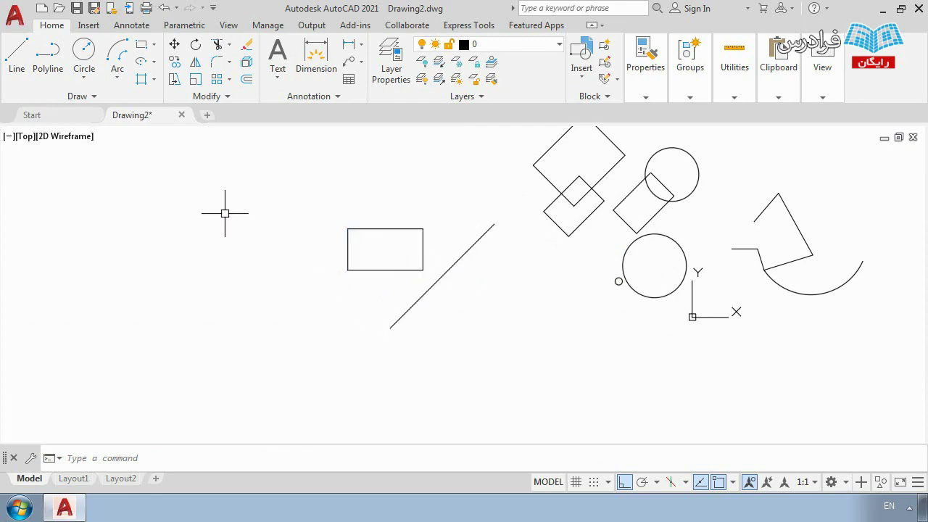
left_click(196, 64)
left_click(375, 269)
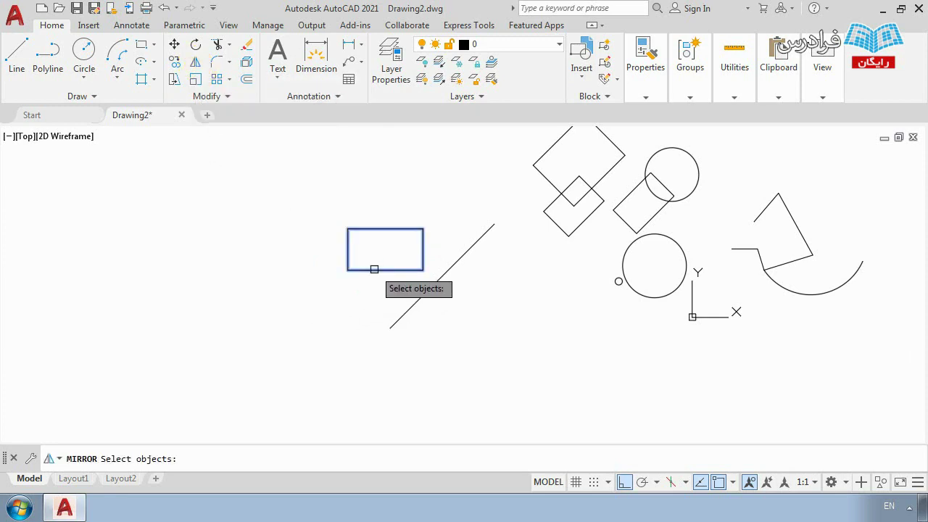
key("Return")
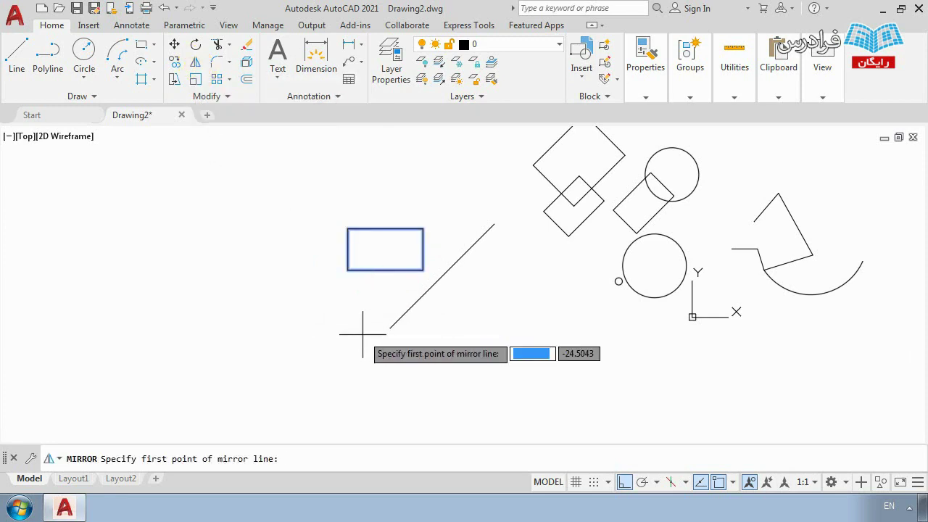
left_click(390, 329)
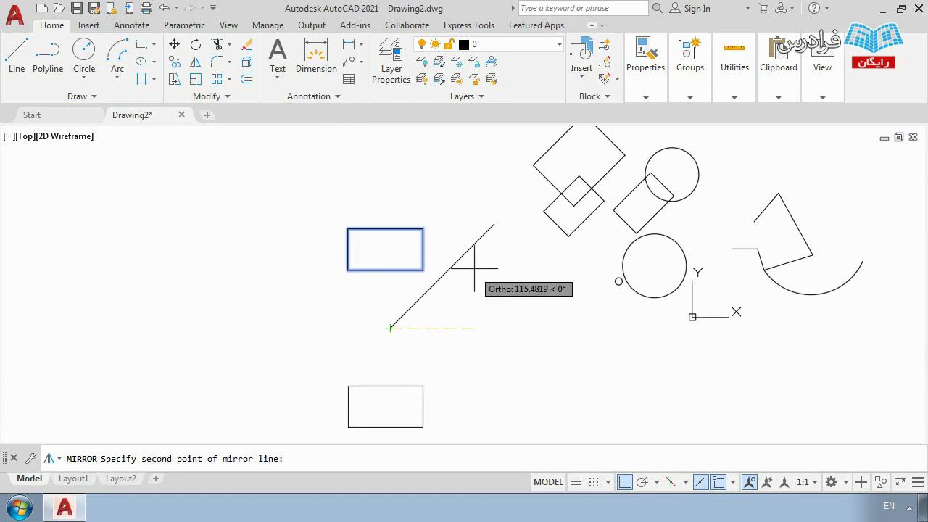
left_click(493, 224)
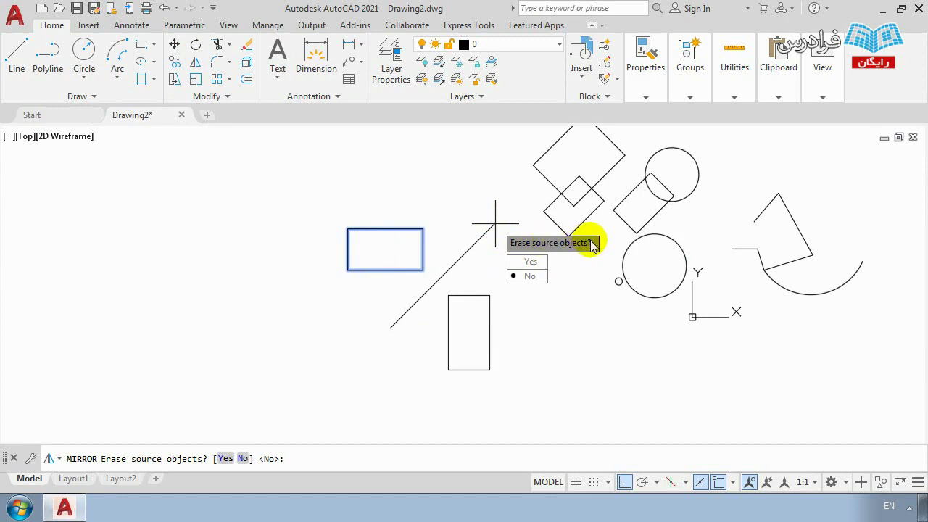
left_click(531, 276)
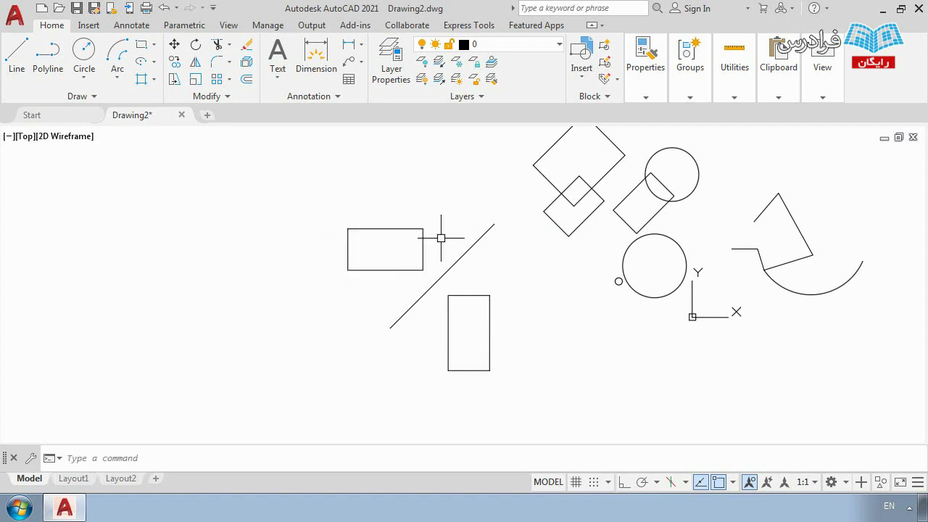
Step: Mirror the horizontal rectangle across a freely picked axis sloping down and away from its left side, keeping the source object
scroll(445, 242, "down", 2)
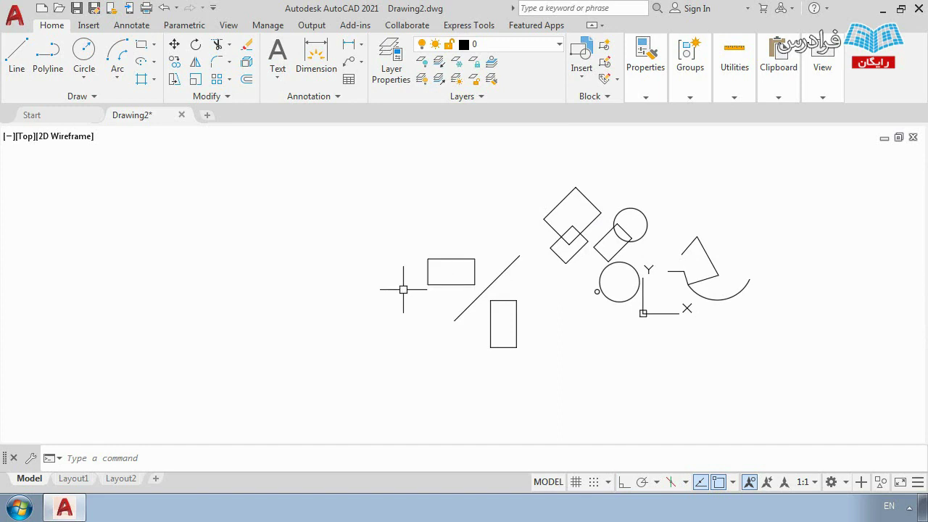
left_click(196, 61)
left_click(438, 260)
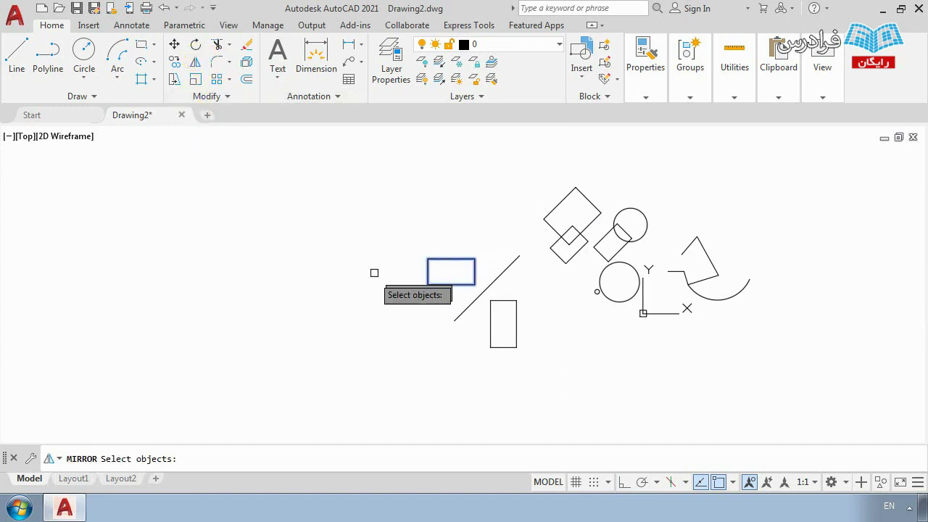
key("Return")
left_click(382, 277)
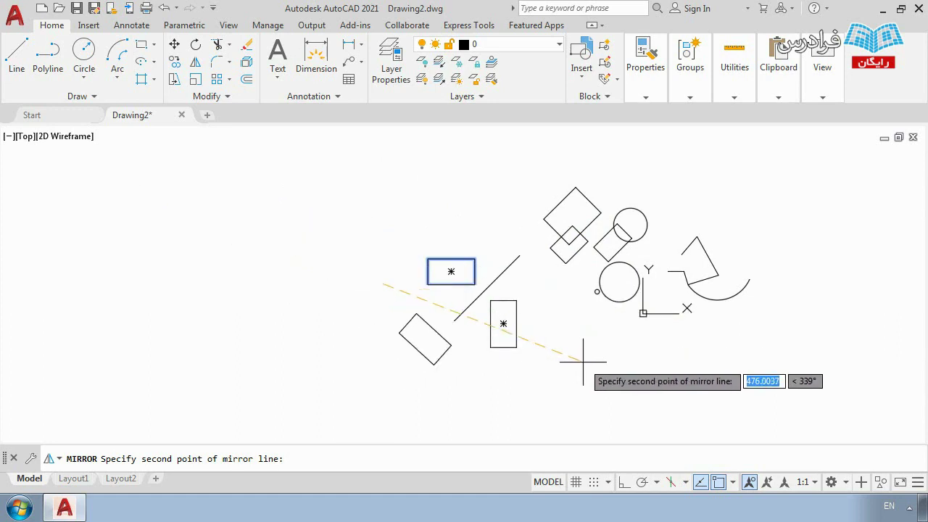
left_click(291, 352)
left_click(325, 404)
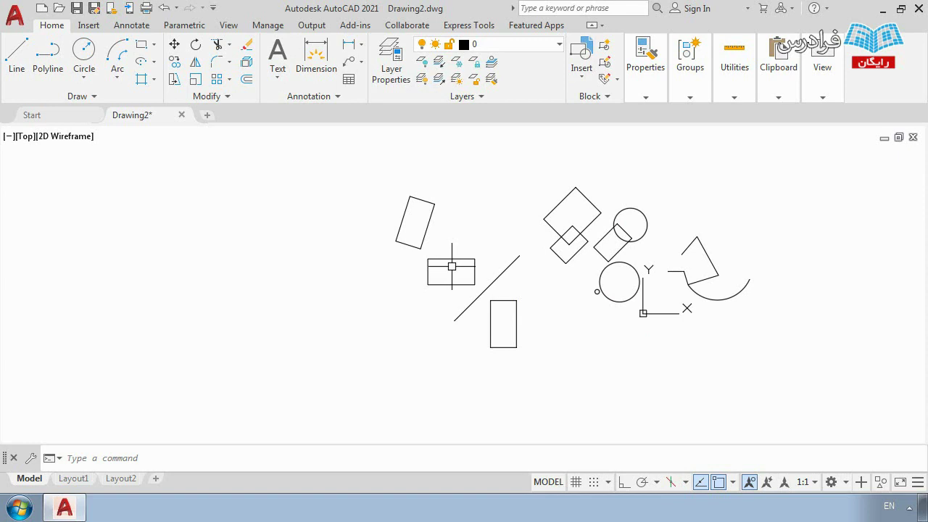
Step: Select all objects in the drawing with a crossing window and delete them
scroll(643, 313, "down", 2)
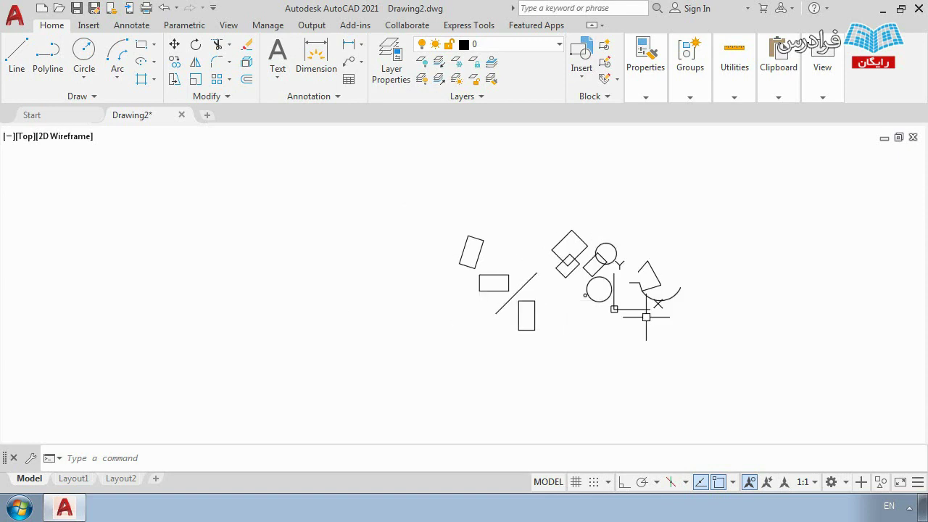
left_click(717, 349)
left_click(454, 215)
key("Delete")
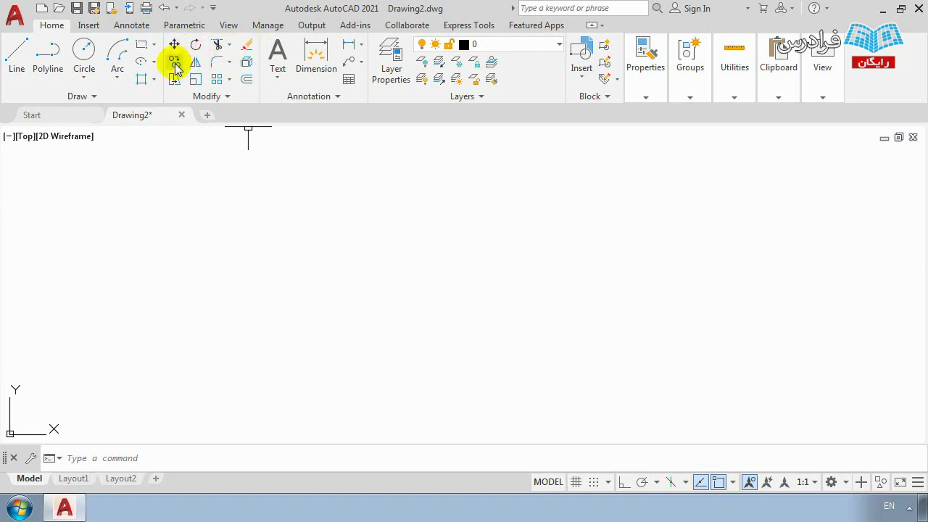
left_click(228, 45)
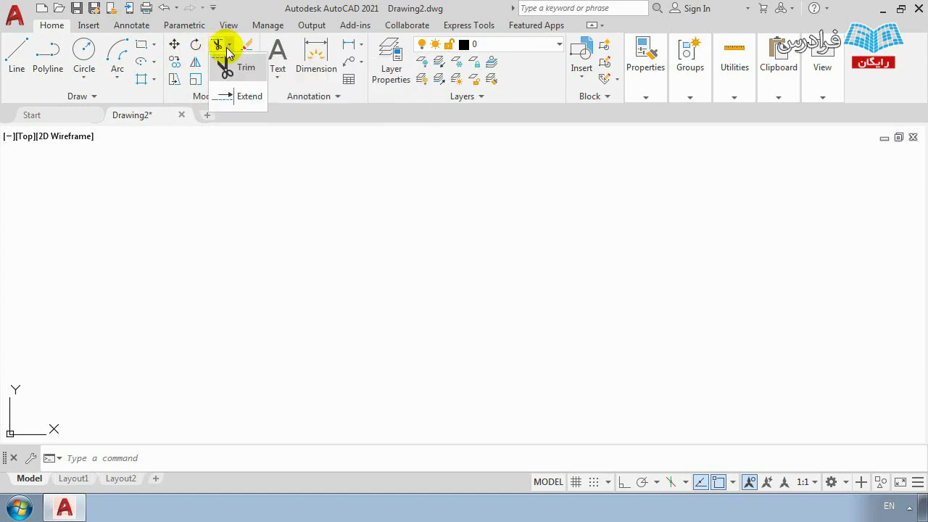
left_click(227, 43)
left_click(228, 43)
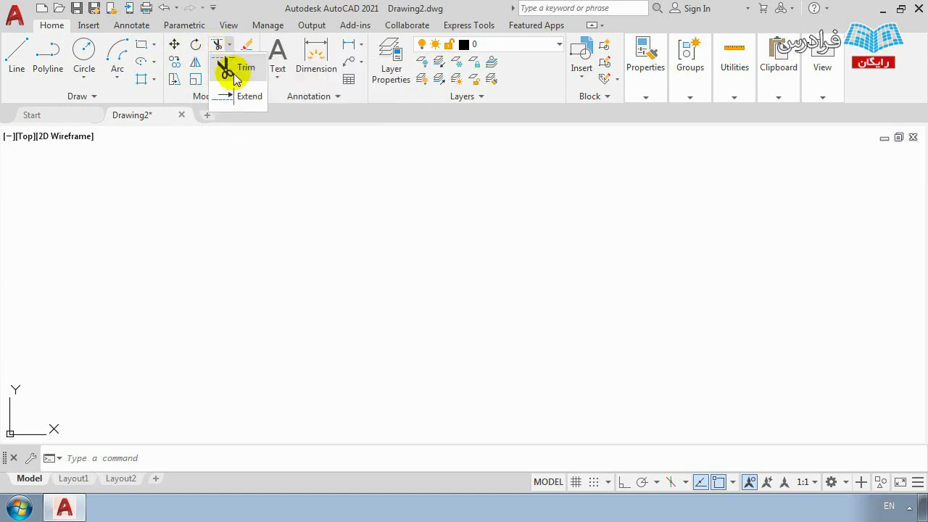
left_click(227, 41)
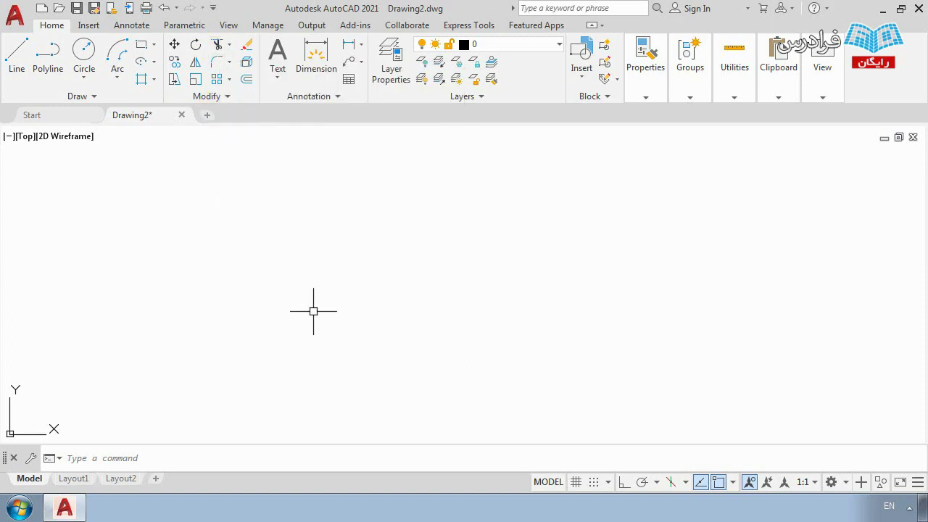
Step: Draw a long horizontal line in the empty drawing area
type("l")
key("Return")
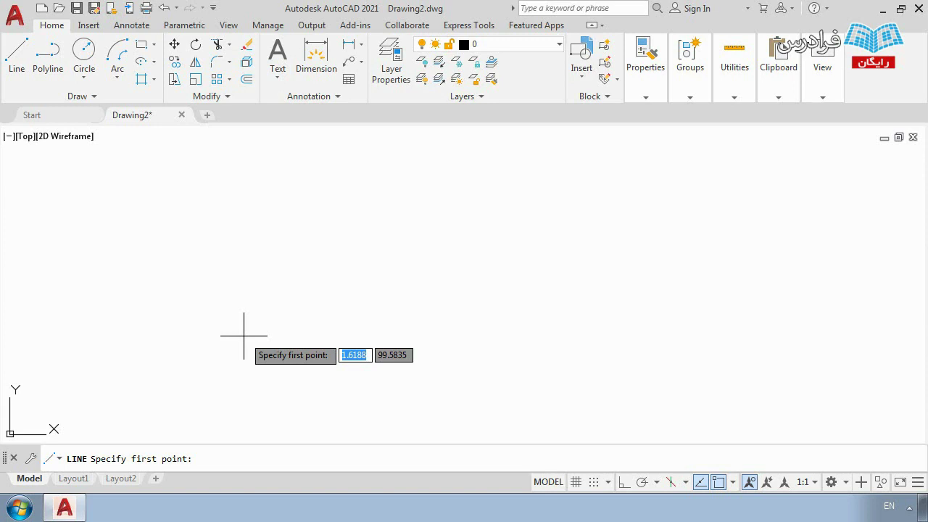
left_click(203, 324)
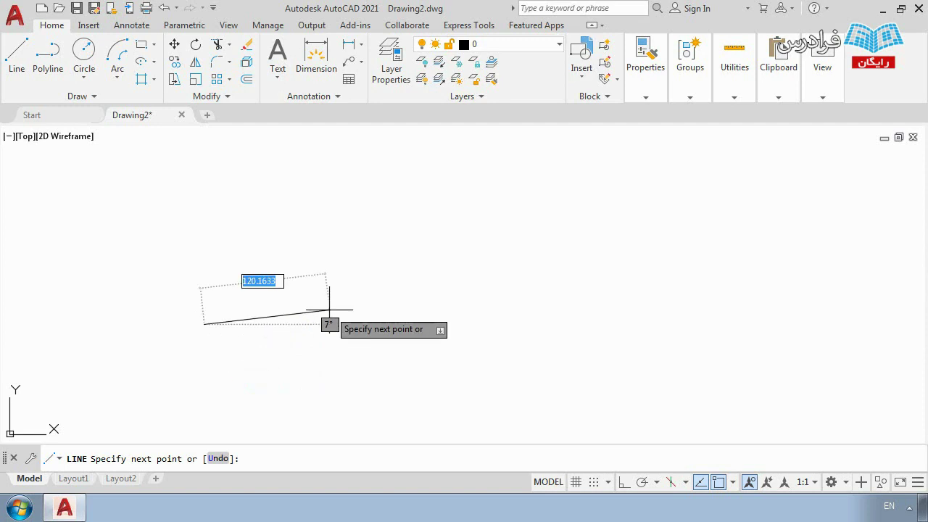
left_click(420, 325)
key("Return")
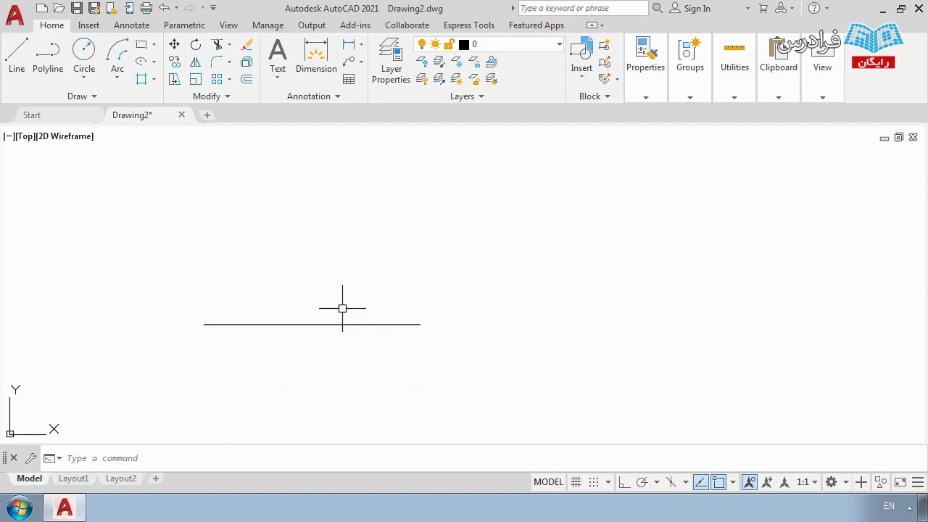
Step: Draw a steeply inclined line crossing the horizontal line near its middle
key("Return")
left_click(333, 265)
left_click(298, 383)
key("Return")
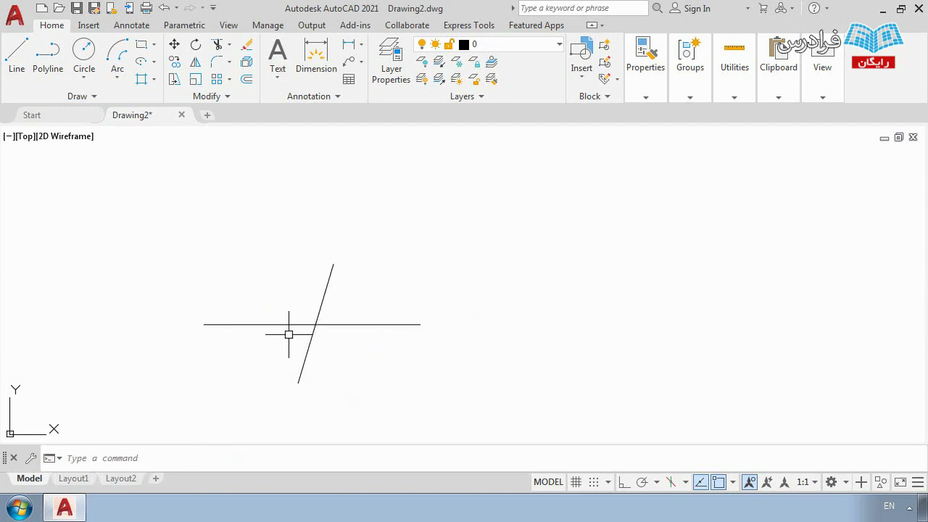
scroll(297, 340, "up", 2)
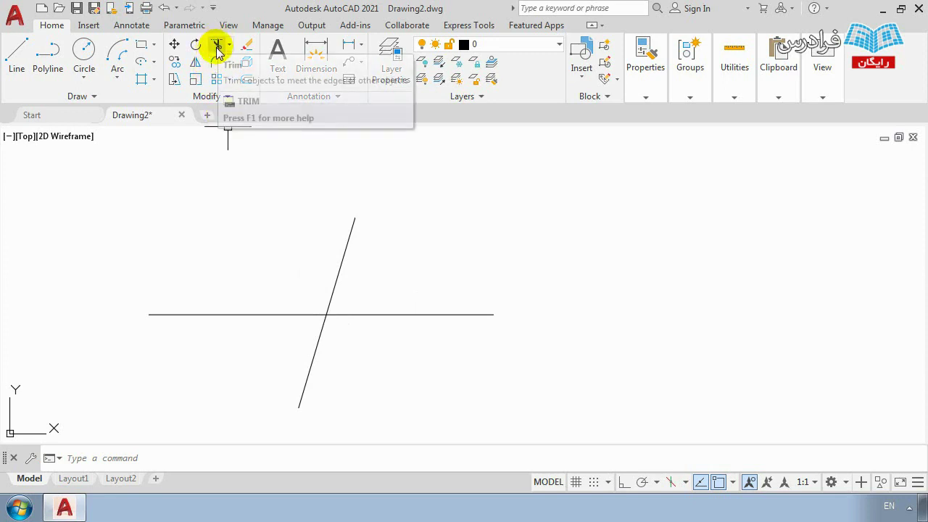
Step: Trim away the horizontal line's right-hand part and the inclined line's upper part at their crossing point
type("TR")
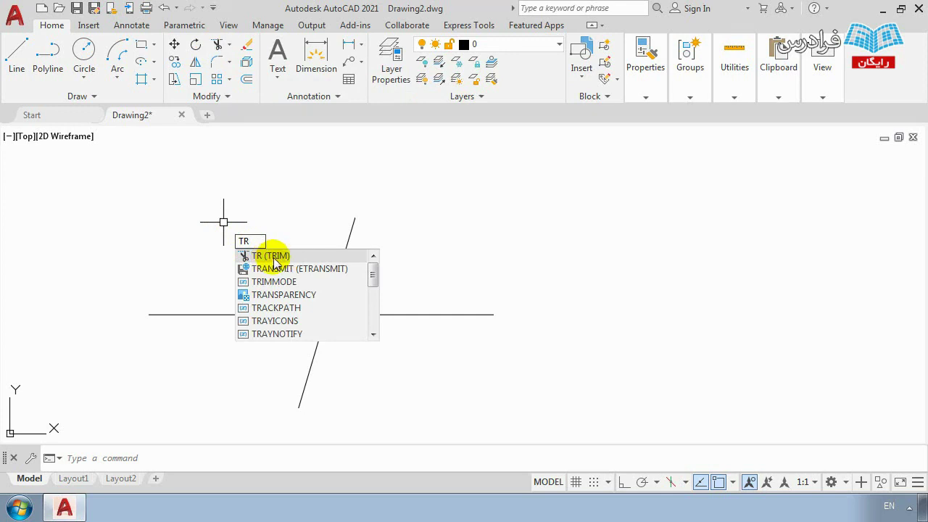
left_click(278, 258)
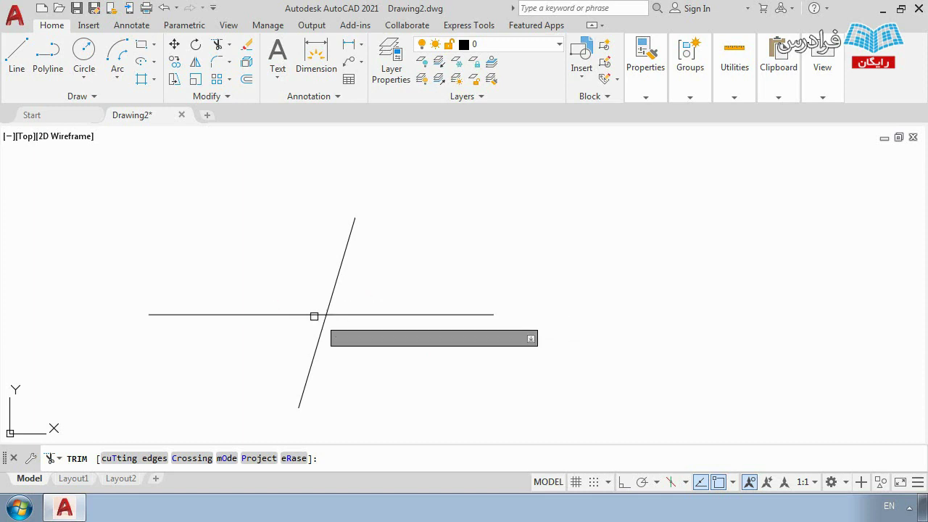
left_click(376, 315)
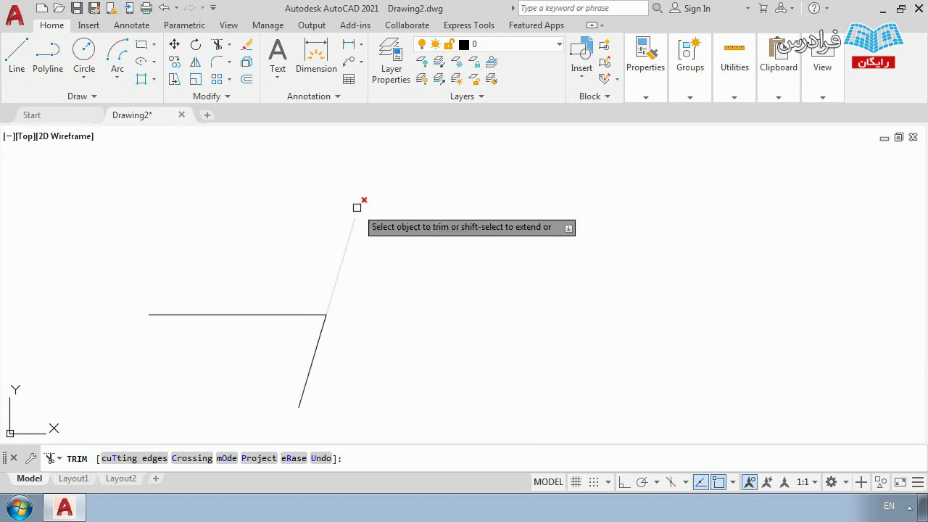
left_click(336, 278)
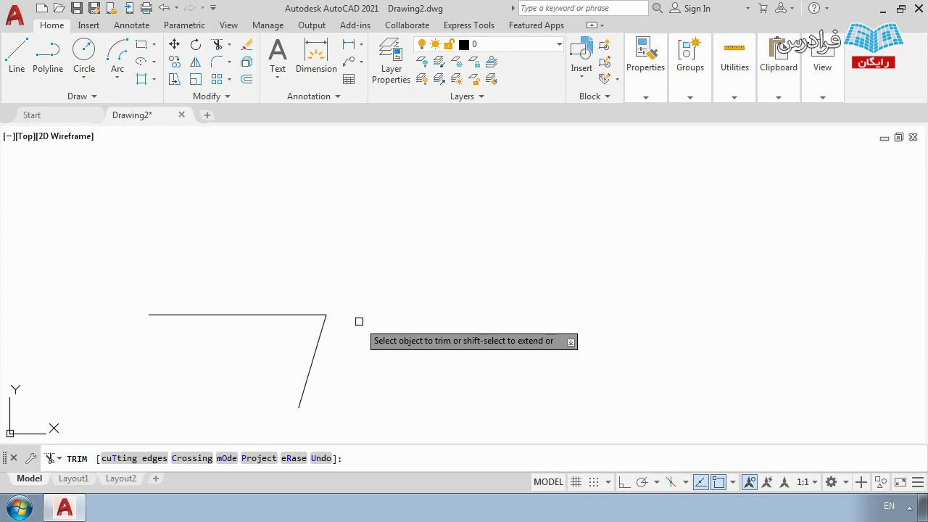
key("Return")
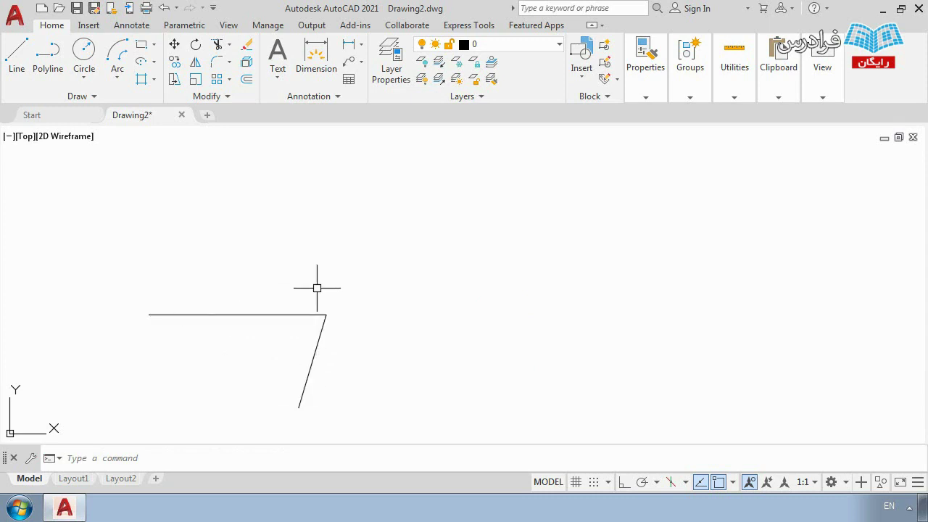
Step: Draw a separate steep line to the right of the trimmed corner, running down and slightly to the right
middle_click_drag(284, 352, 301, 331)
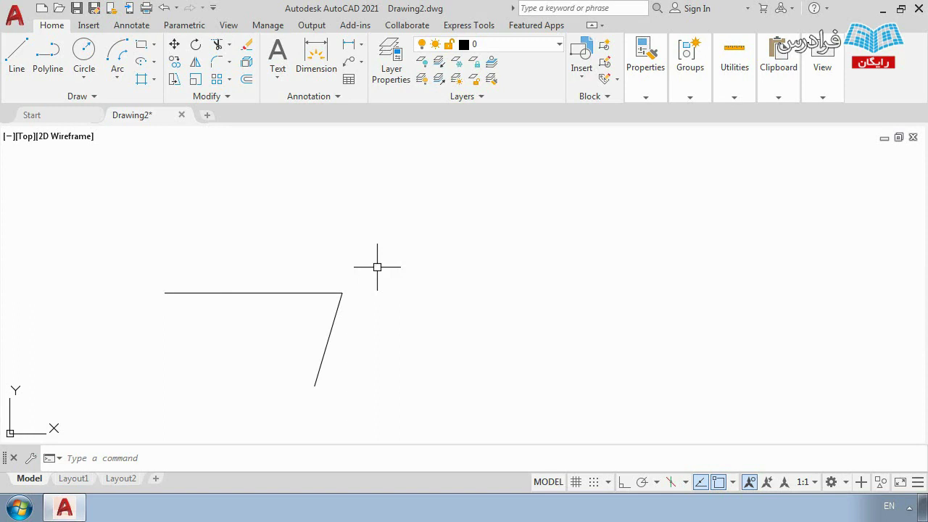
type("l")
key("Return")
left_click(509, 204)
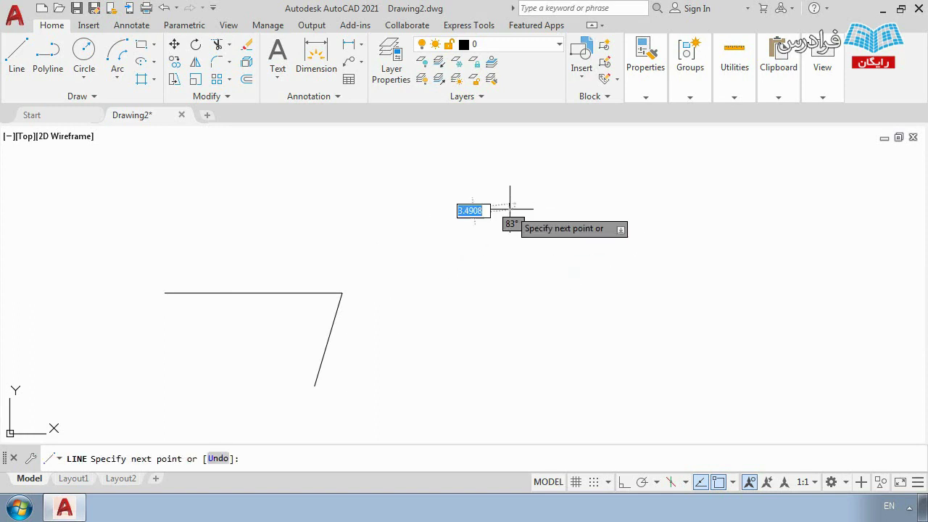
left_click(528, 323)
key("Return")
Step: Draw a long, gently rising line just below the steep line's lower end, without the two touching
key("Return")
left_click(404, 378)
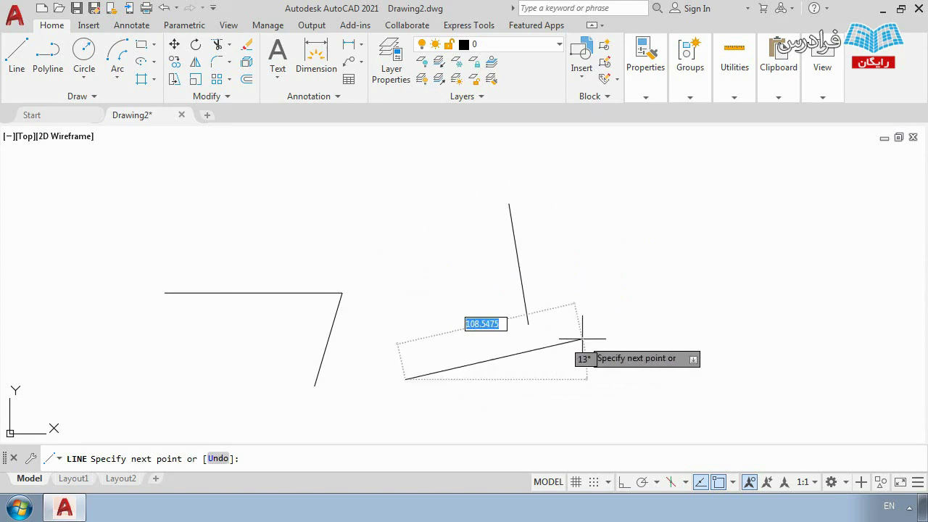
left_click(679, 319)
key("Return")
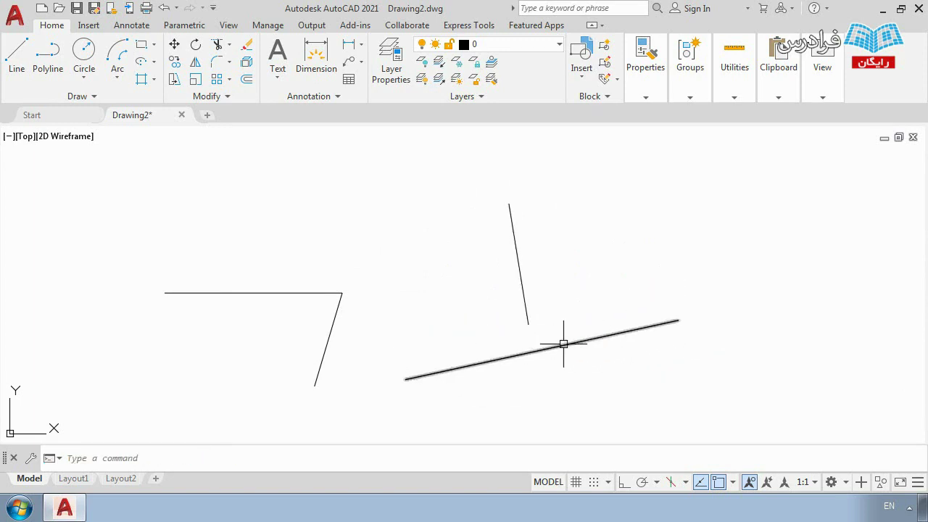
Step: Remove the gently rising, non-intersecting line with Trim and undo the removal
left_click(215, 44)
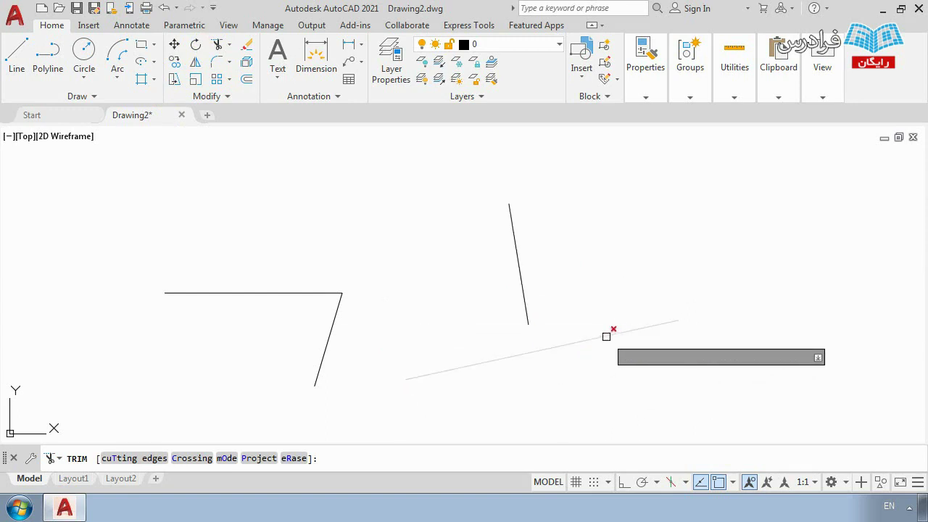
left_click(606, 336)
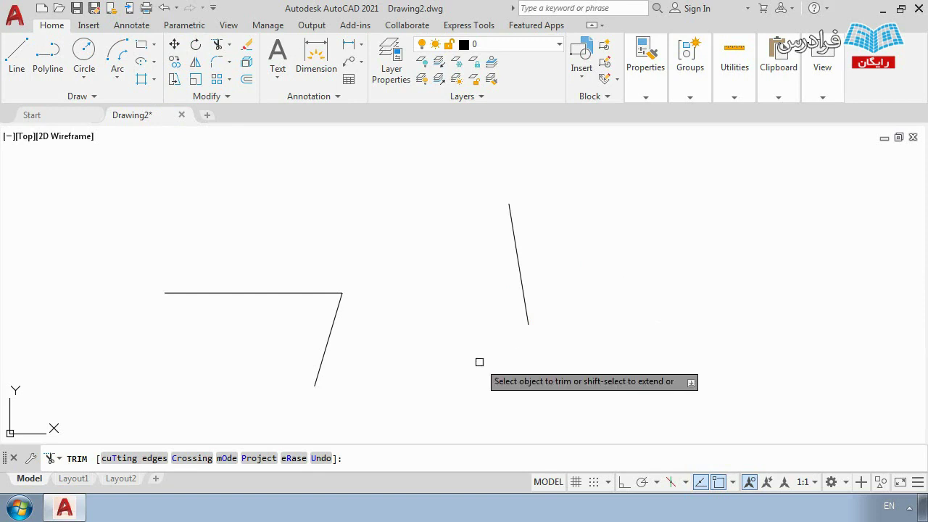
key("Return")
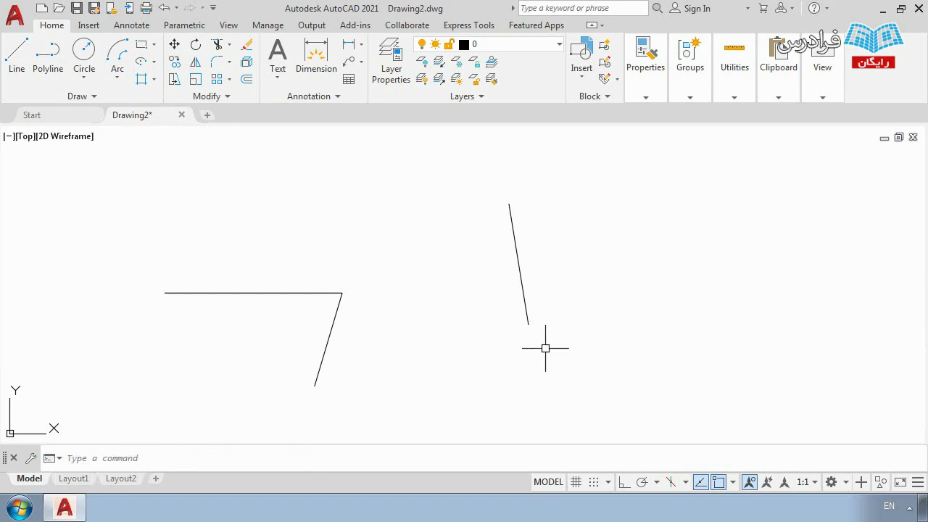
type("u")
key("Return")
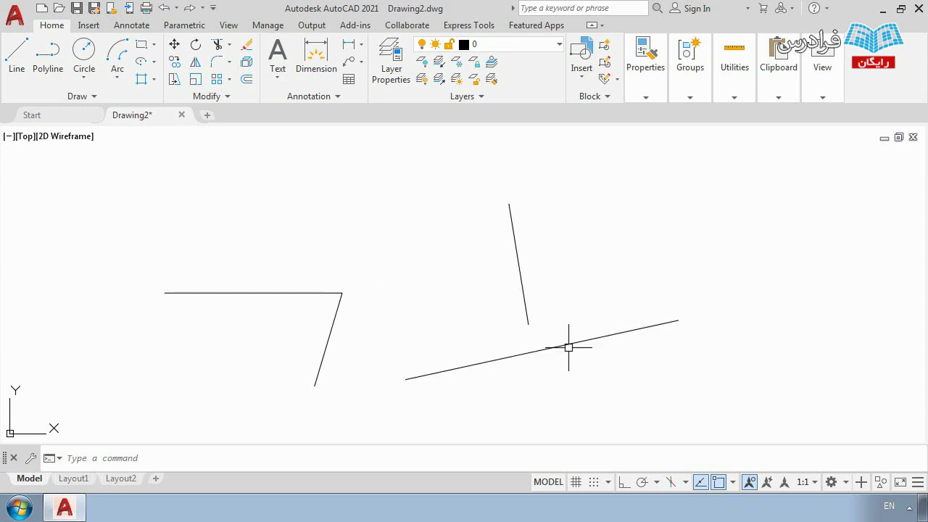
Step: Draw a circle above and to the right of the two separate lines by picking its centre and radius
left_click(83, 51)
scroll(435, 261, "down", 4)
left_click(458, 246)
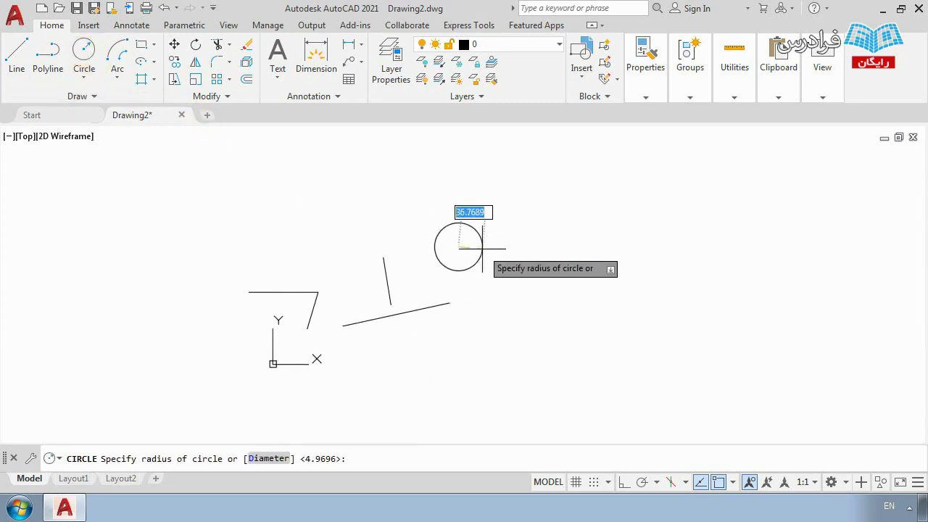
left_click(494, 246)
scroll(435, 250, "up", 2)
Step: Draw a slightly descending line that passes through the circle and extends beyond it on both sides
key("Return")
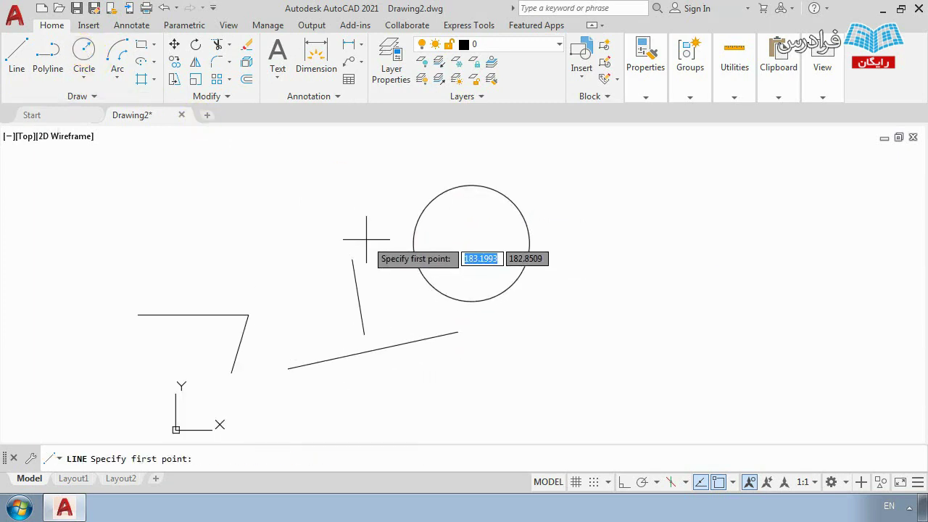
left_click(364, 239)
left_click(629, 272)
key("Return")
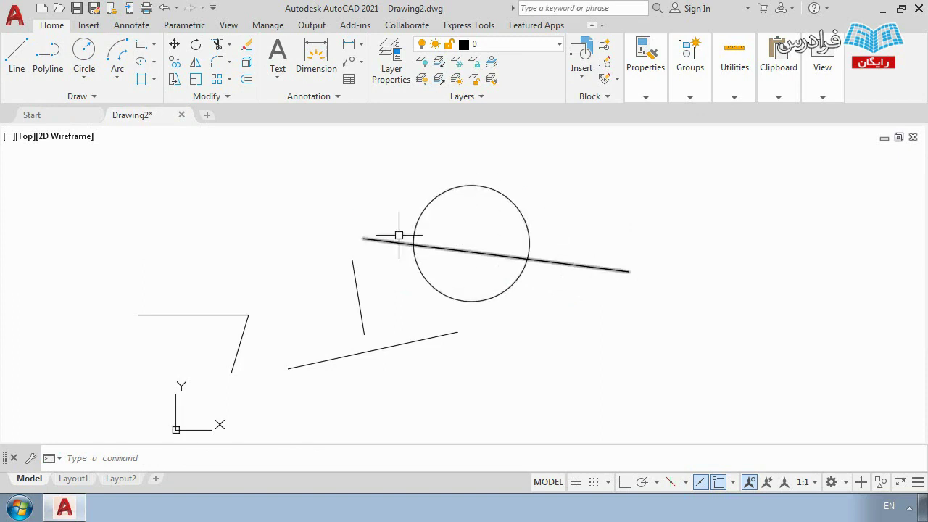
Step: Trim off both ends of the line outside the circle, leaving only the chord inside it
left_click(217, 45)
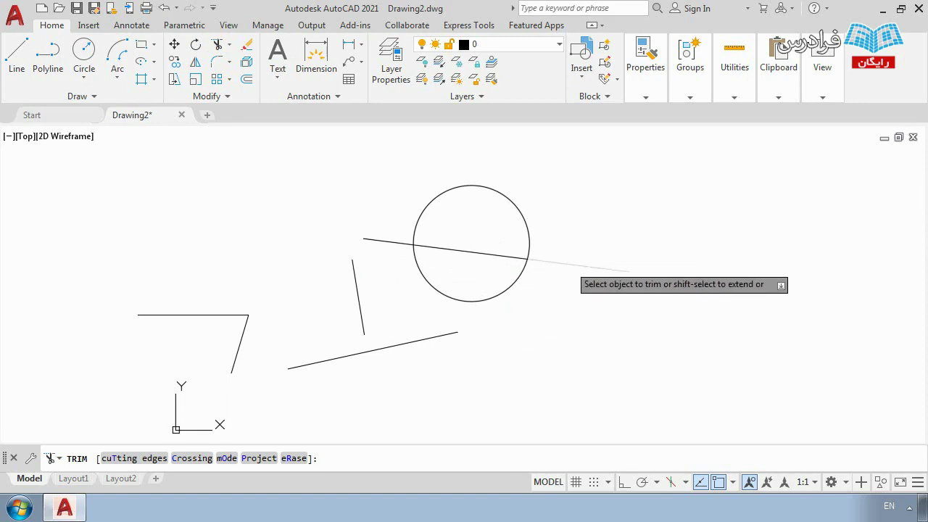
left_click(573, 264)
left_click(396, 244)
scroll(505, 265, "up", 3)
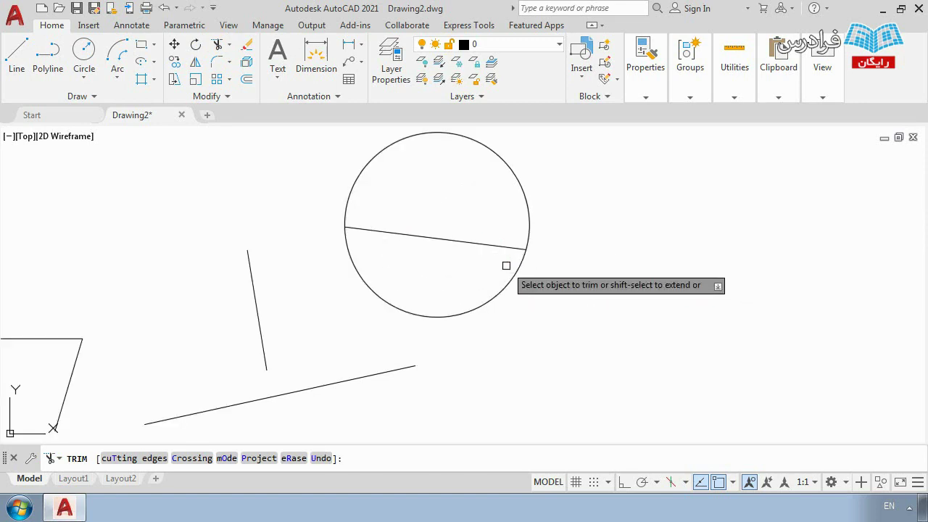
key("Escape")
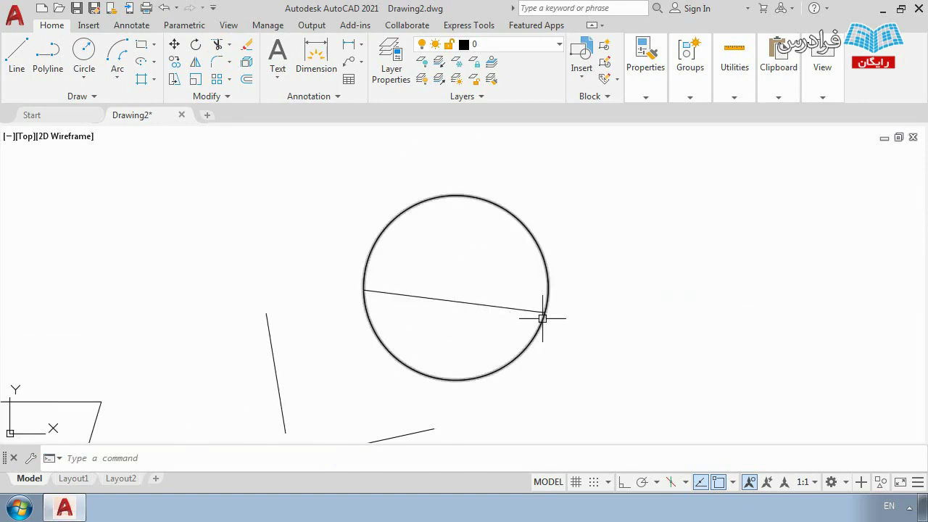
scroll(388, 319, "down", 2)
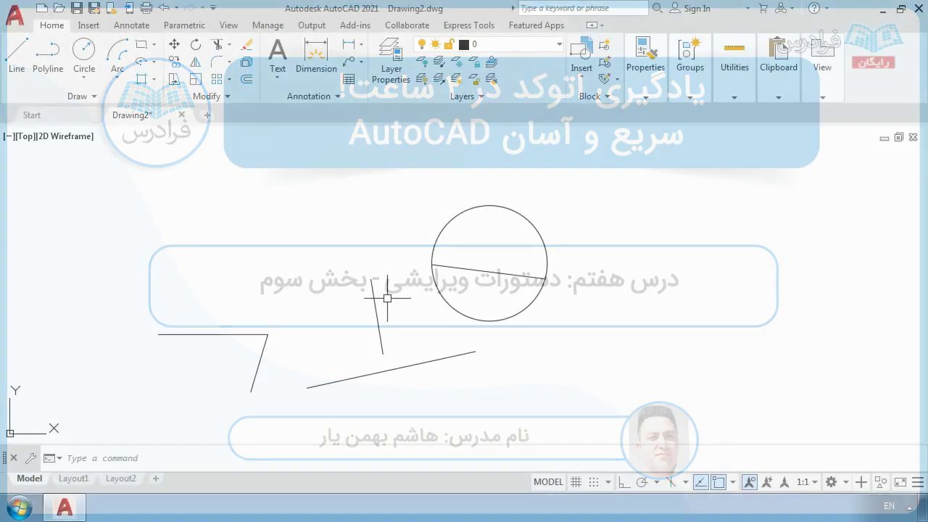
left_click(230, 45)
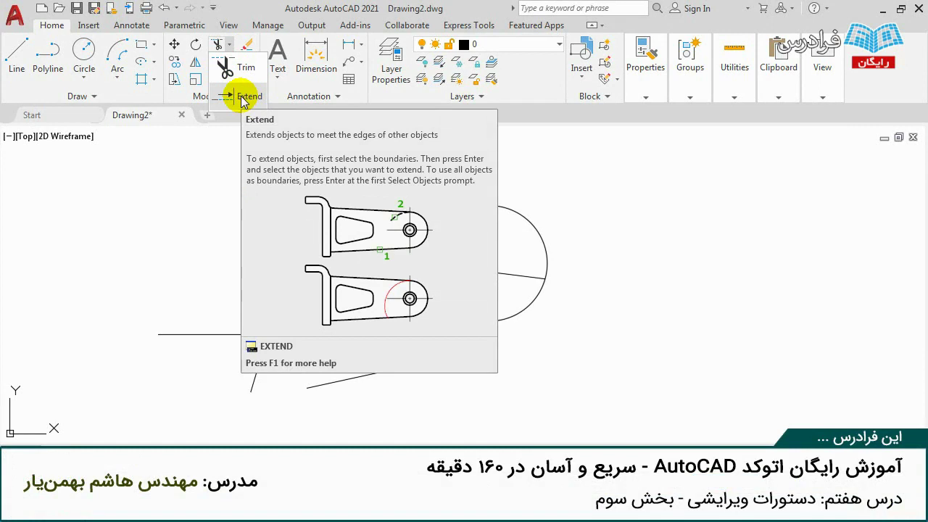
Step: Draw an upward-bulging arc below the gently rising line from a start point, an end point and a picked included angle
scroll(363, 272, "down", 3)
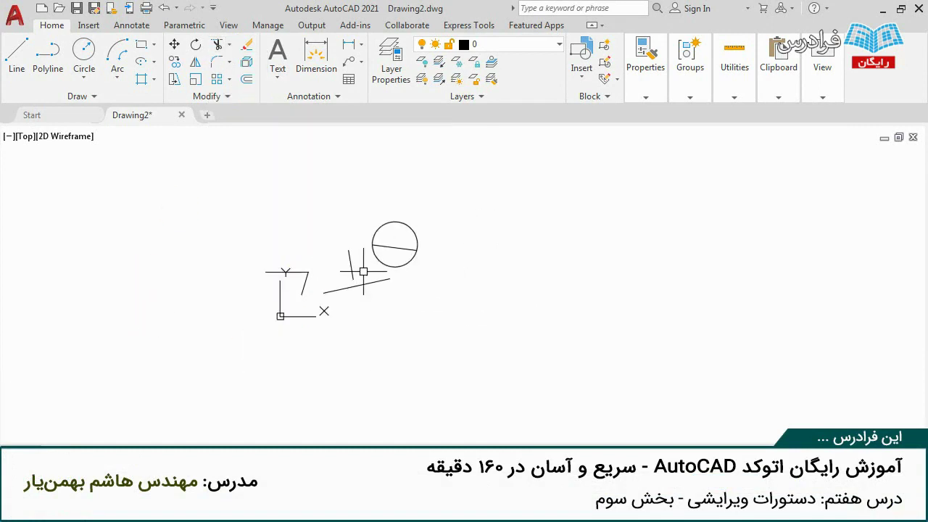
left_click(118, 50)
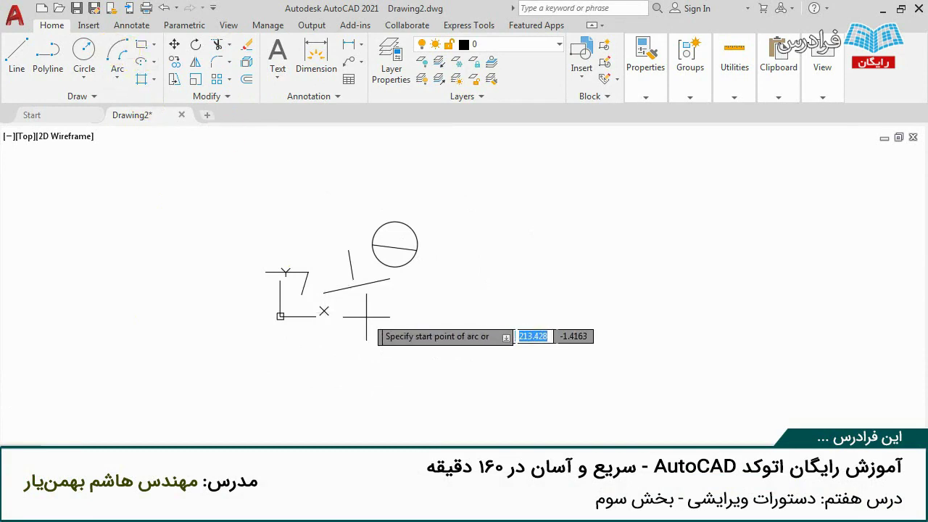
left_click(435, 326)
left_click(381, 319)
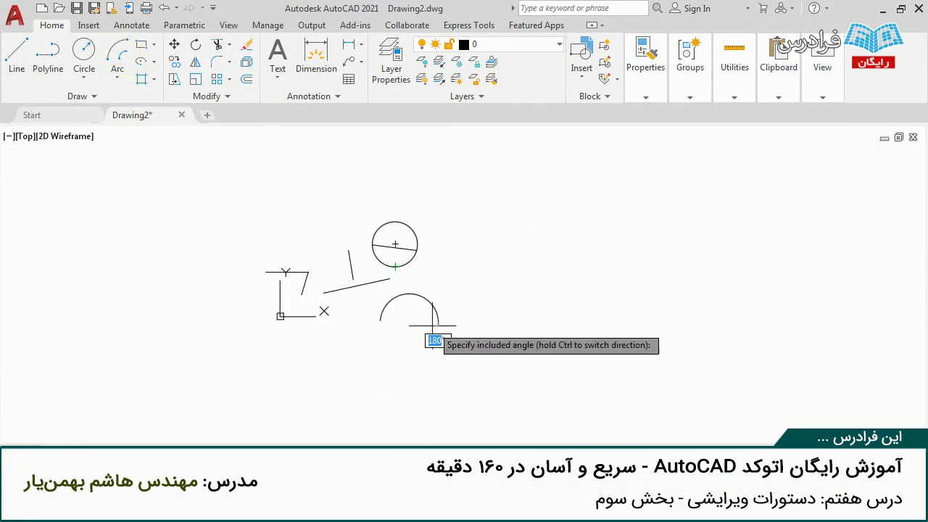
left_click(418, 298)
Step: Reshape the arc with its grips so it bulges downward, and stretch its left end farther up and outward
scroll(408, 305, "up", 4)
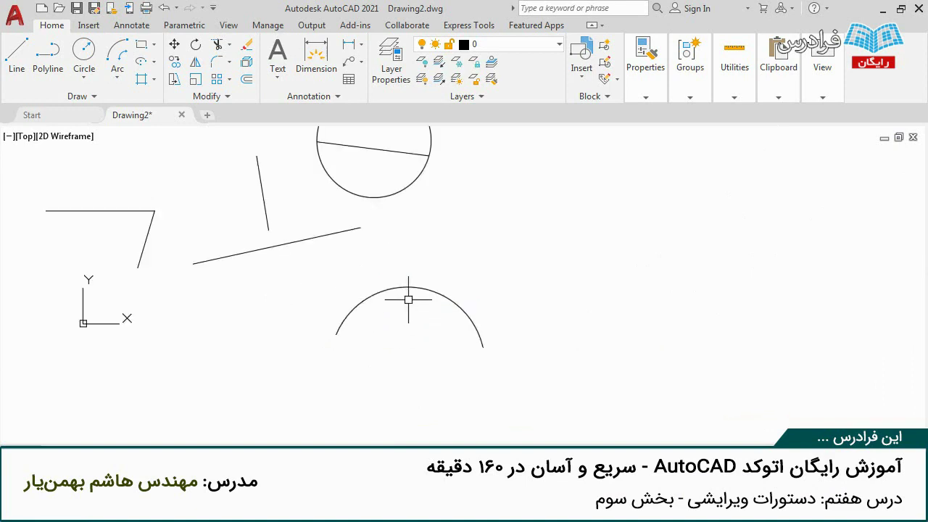
left_click(411, 288)
left_click(413, 287)
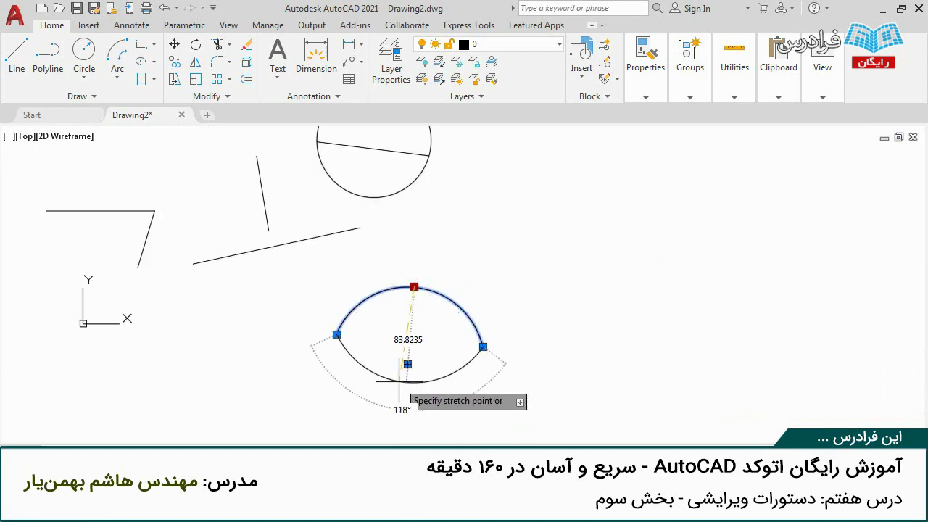
left_click(408, 364)
left_click(335, 336)
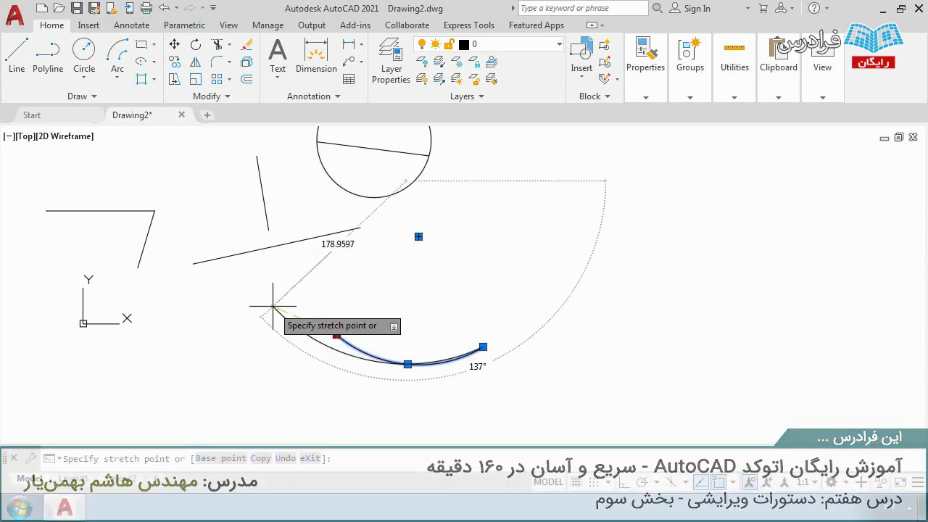
left_click(261, 301)
key("Escape")
scroll(311, 282, "down", 2)
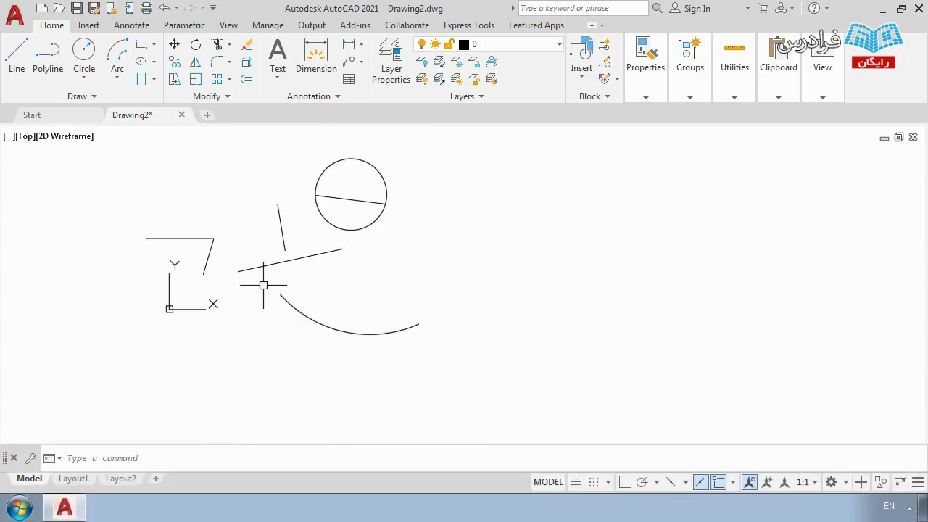
scroll(302, 303, "up", 2)
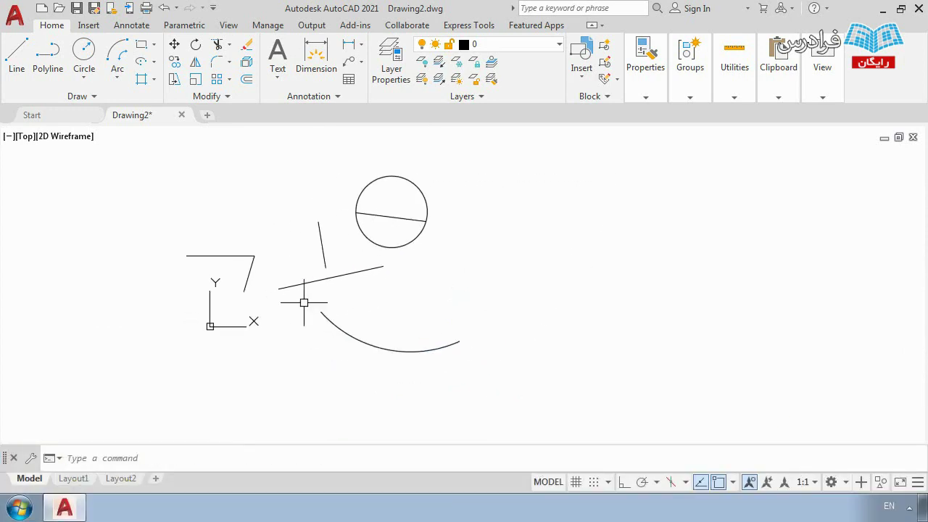
left_click(229, 46)
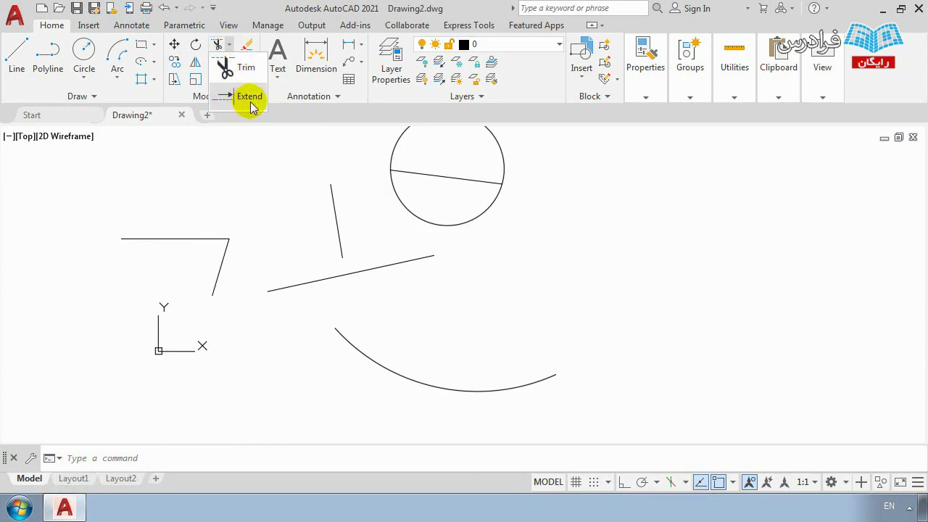
left_click(228, 47)
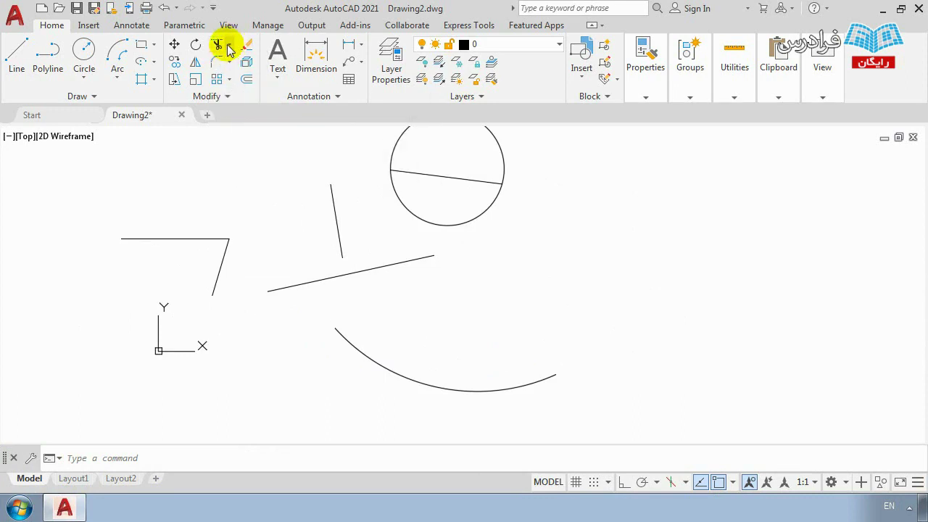
left_click(229, 48)
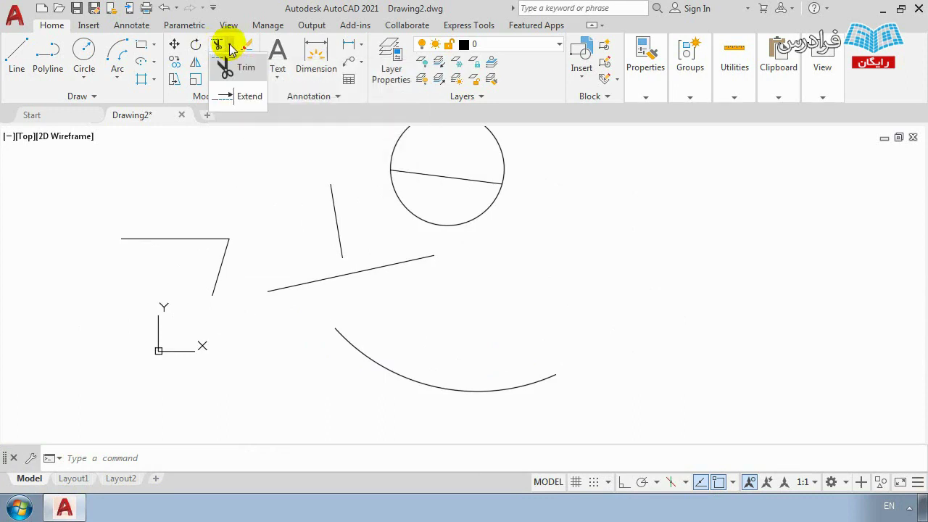
left_click(250, 97)
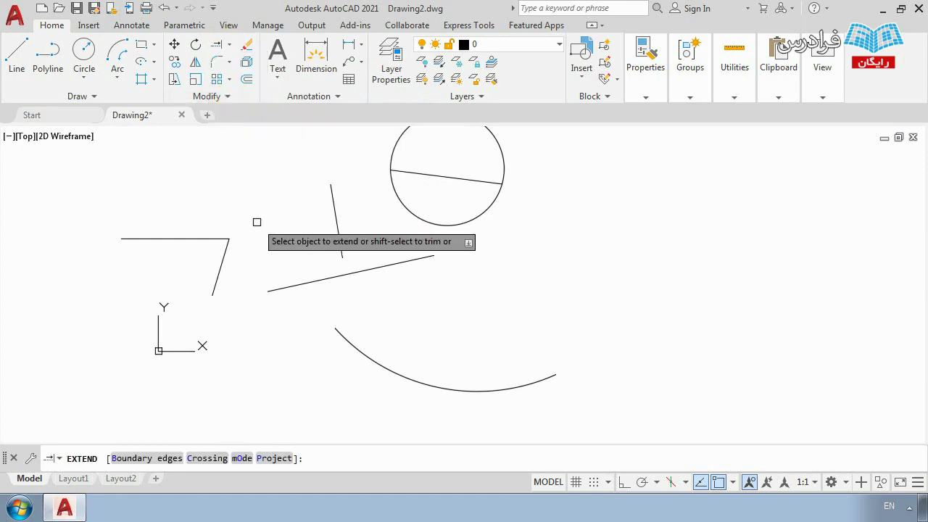
key("Escape")
Step: Extend the lower end of the steep line down to the gently rising line
type("EX")
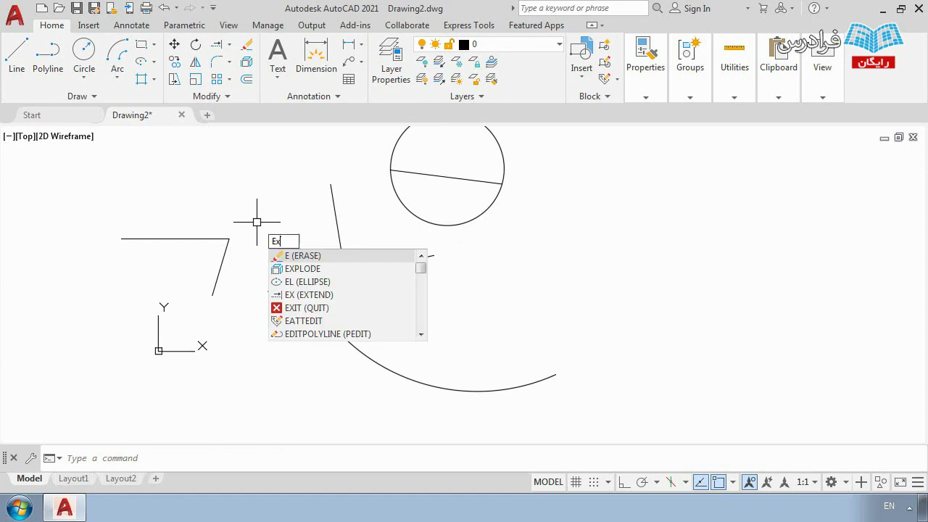
key("Return")
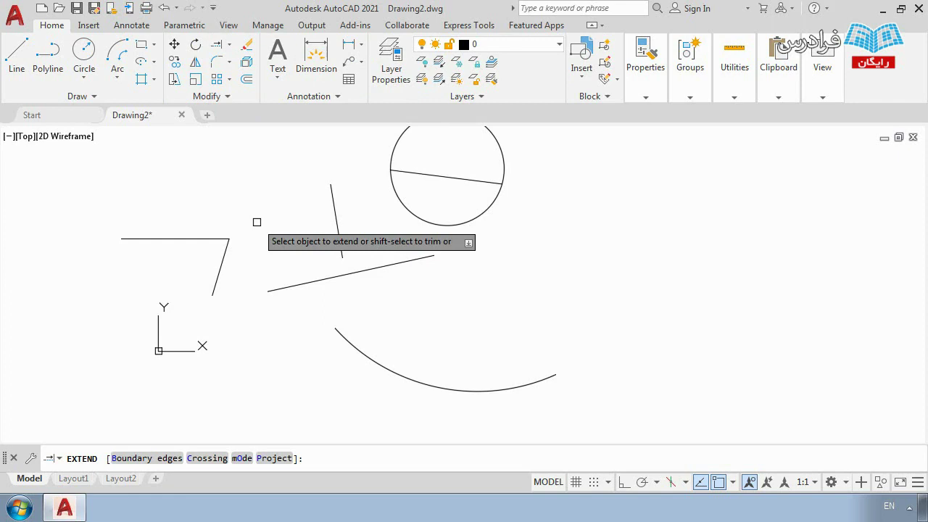
scroll(293, 223, "down", 5)
scroll(241, 281, "up", 2)
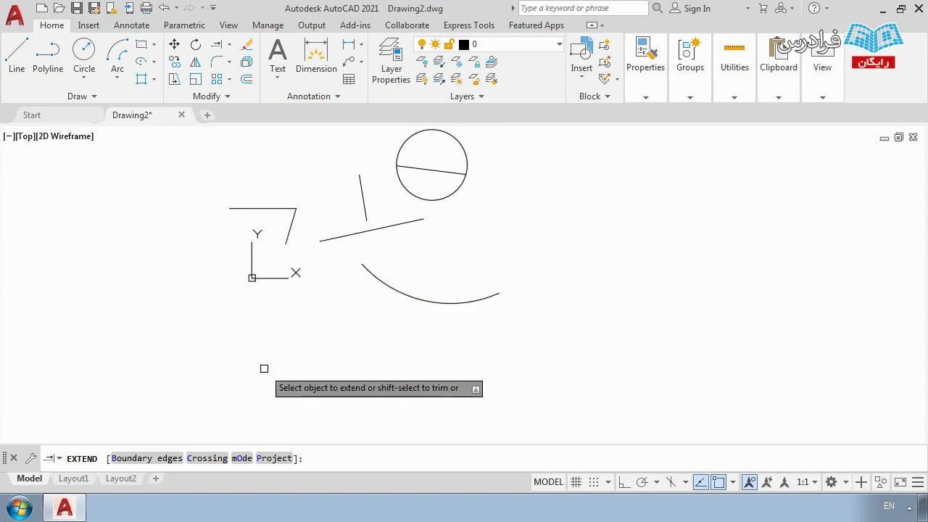
middle_click_drag(301, 229, 294, 337)
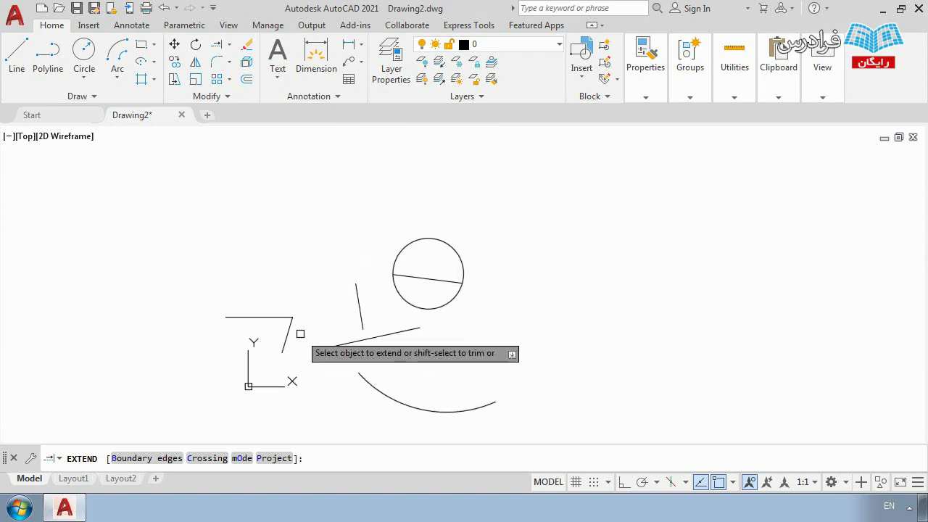
scroll(306, 319, "down", 3)
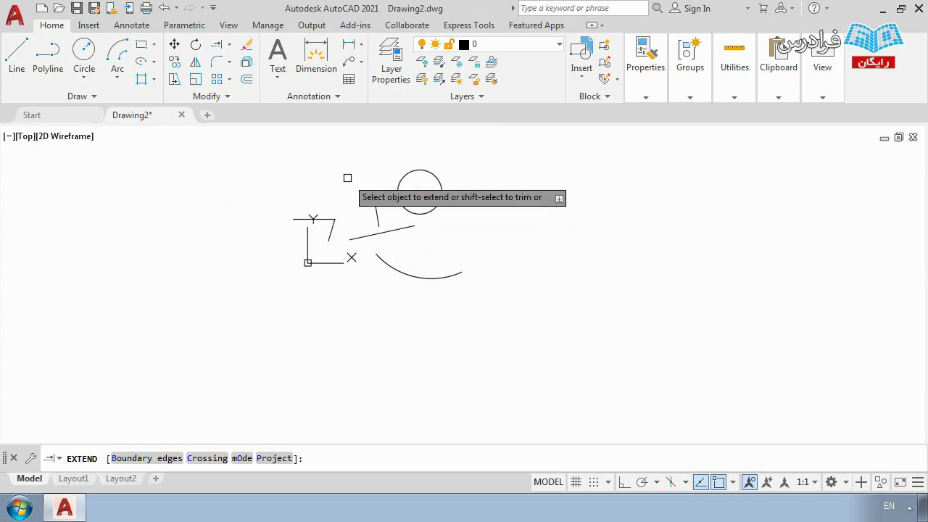
middle_click_drag(339, 209, 311, 336)
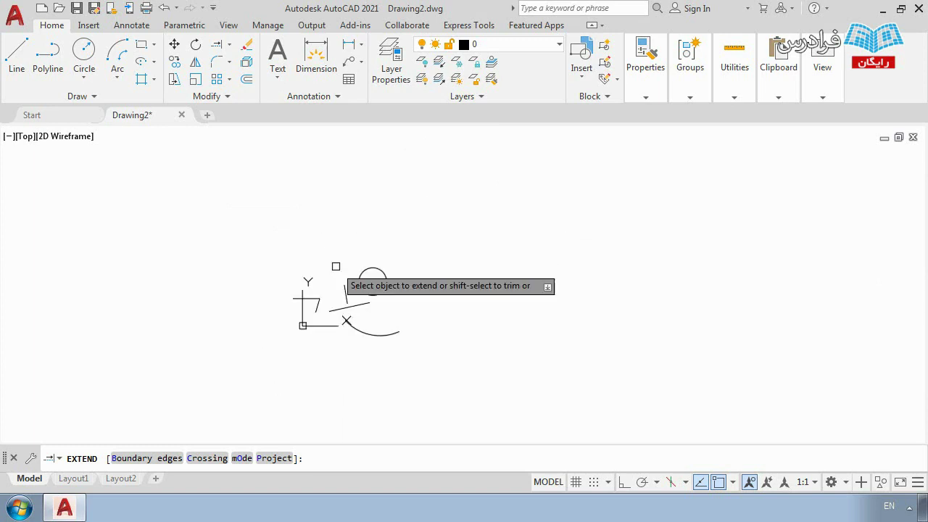
scroll(317, 291, "up", 2)
scroll(354, 284, "up", 4)
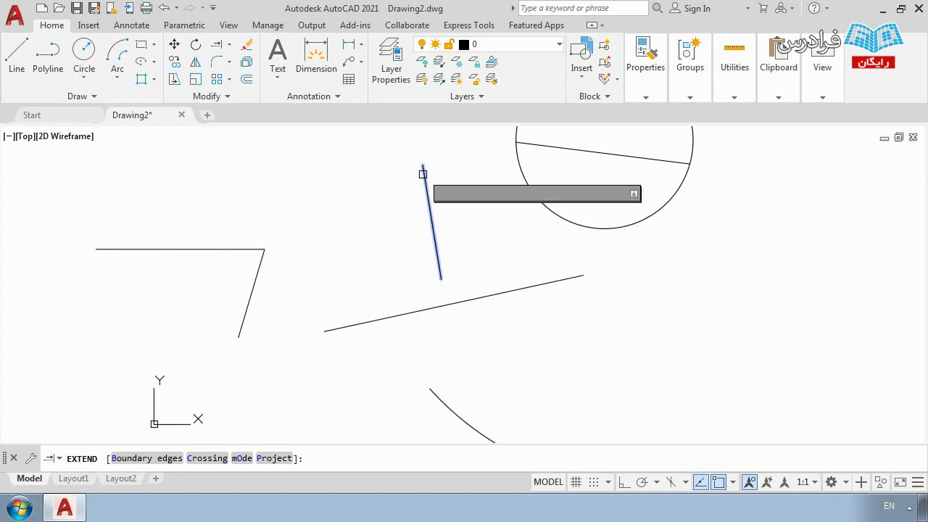
left_click(442, 280)
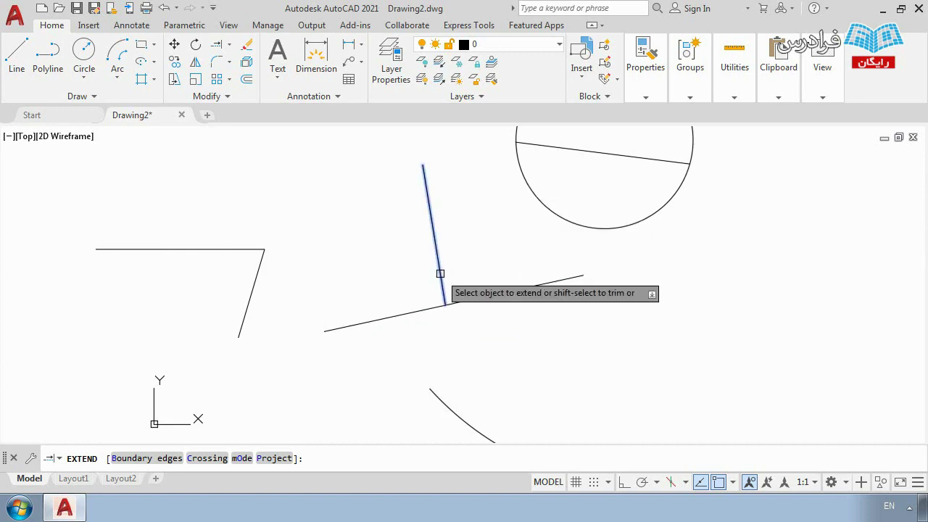
left_click(440, 274)
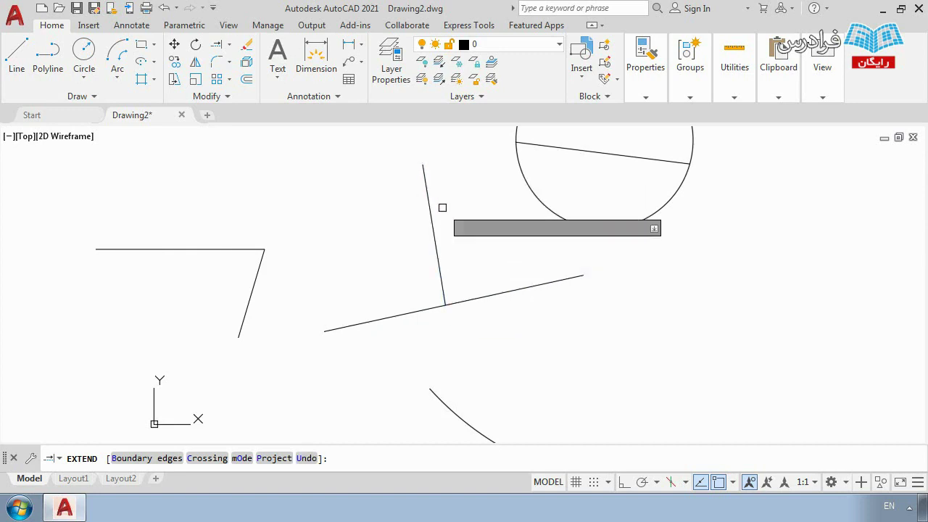
scroll(456, 293, "down", 2)
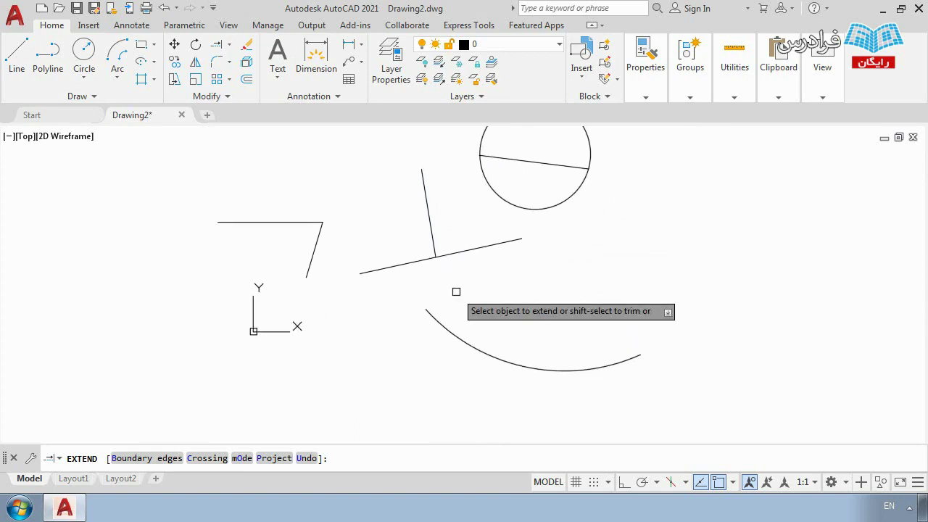
key("Escape")
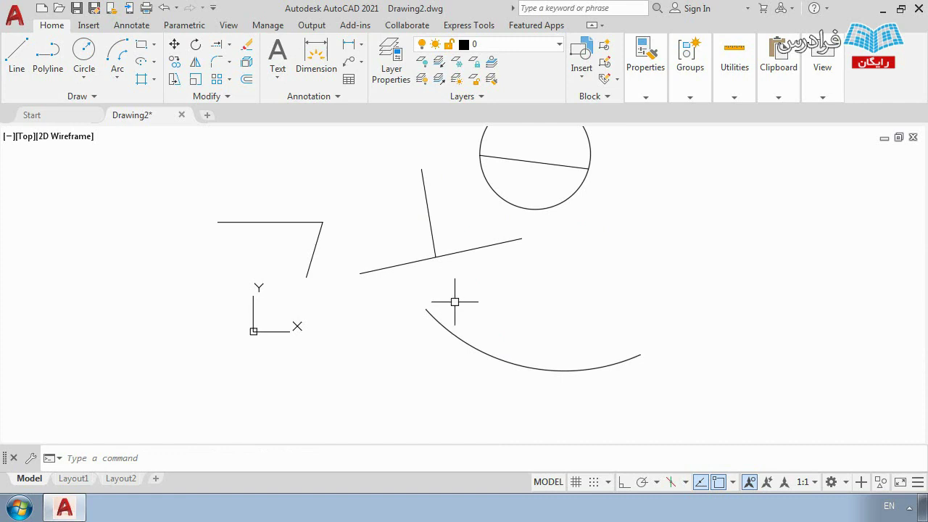
Step: Extend the upper end of the arc up to the gently rising line
type("EX")
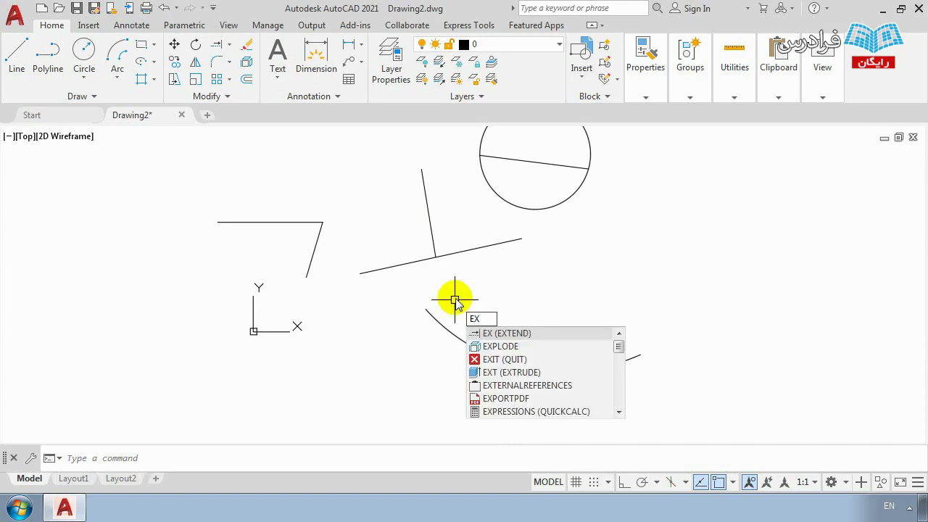
key("Return")
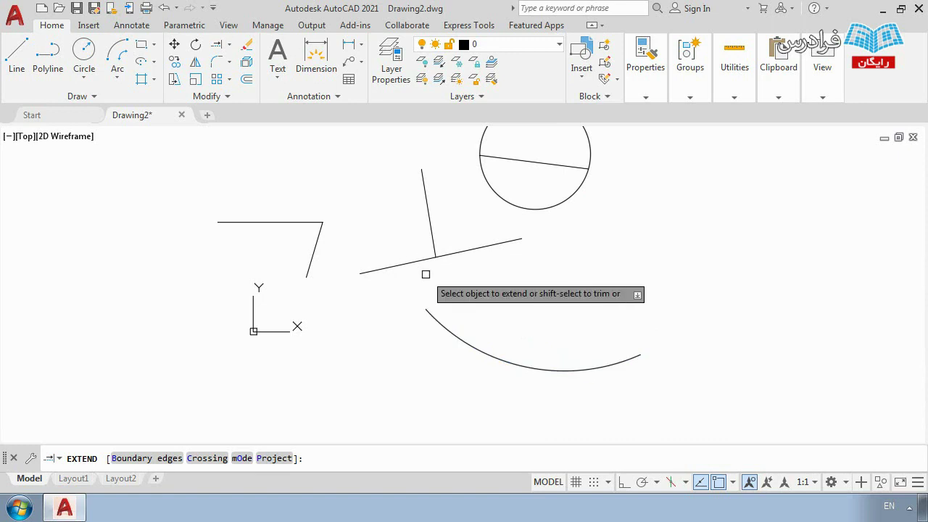
left_click(437, 316)
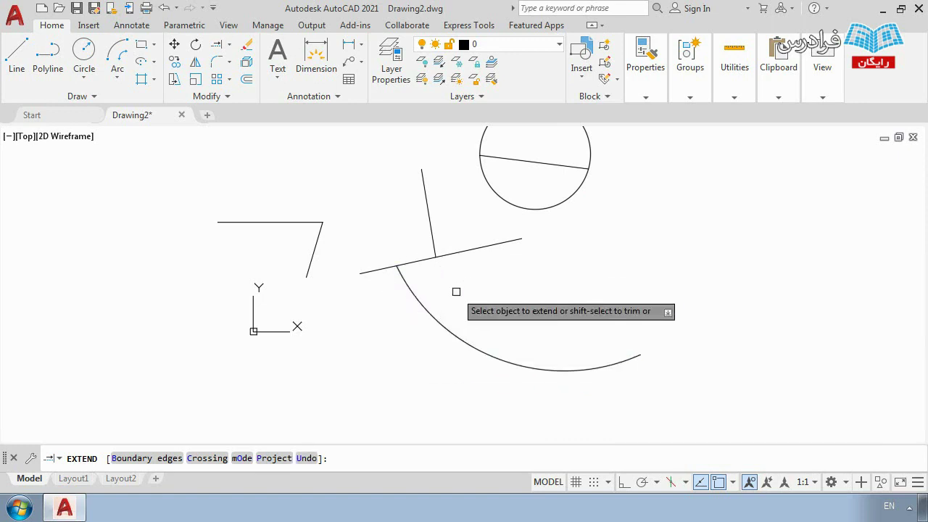
scroll(435, 299, "down", 4)
middle_click_drag(456, 296, 487, 323)
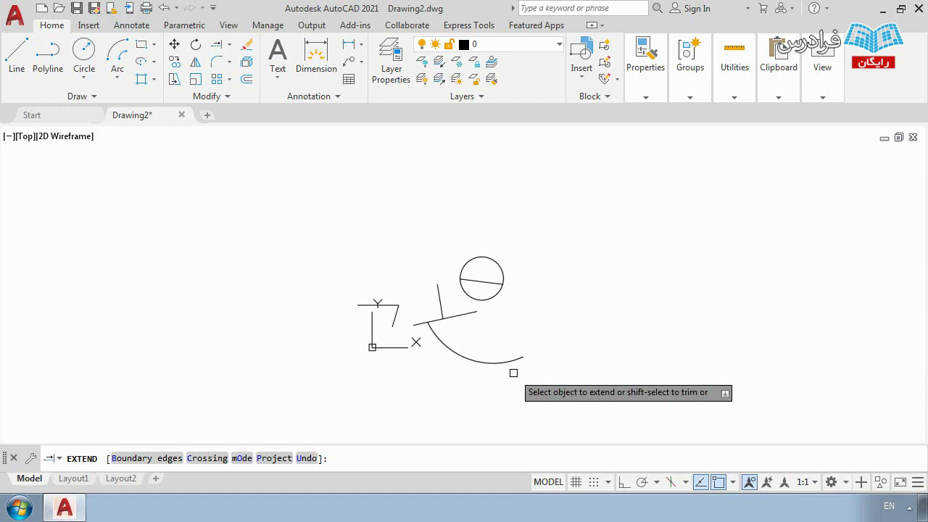
left_click(464, 353)
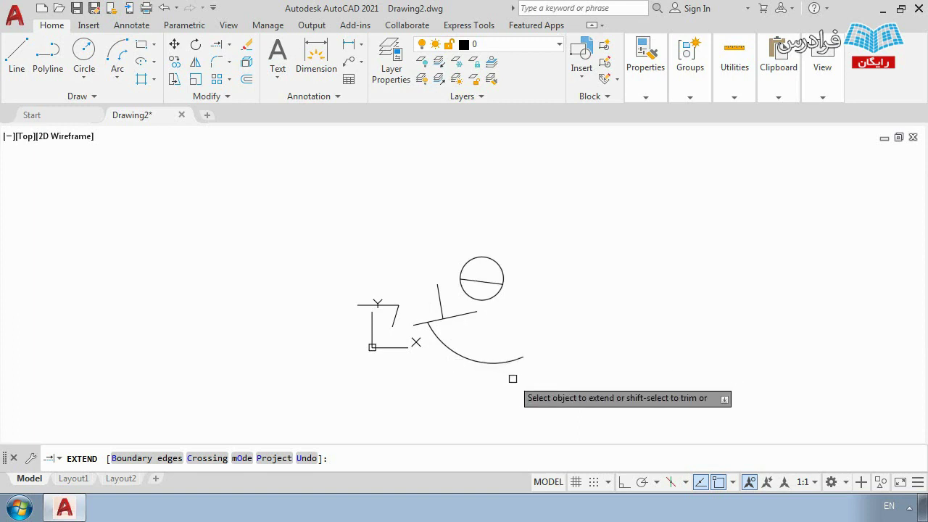
key("Escape")
Step: Extend the horizontal line beyond its corner with the short slanted line until it meets the steep line
scroll(461, 303, "up", 2)
scroll(460, 303, "up", 2)
type("ex")
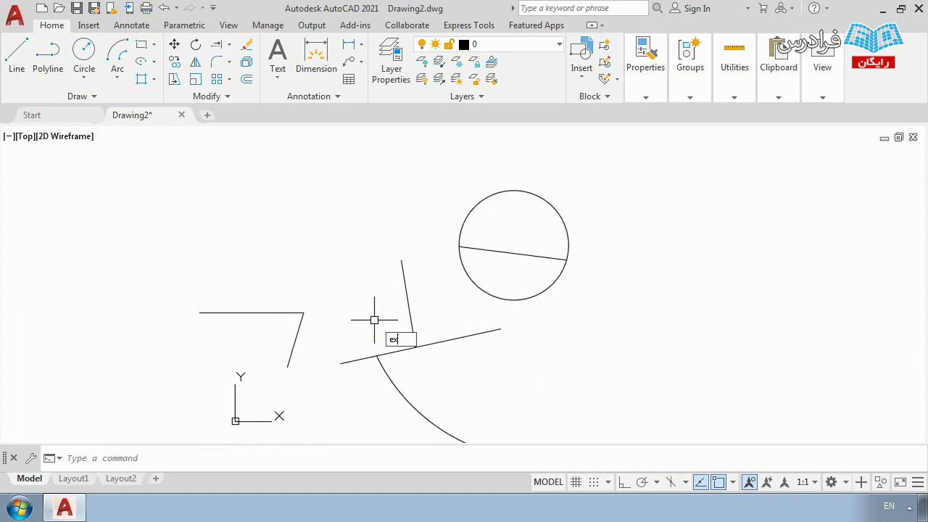
key("Return")
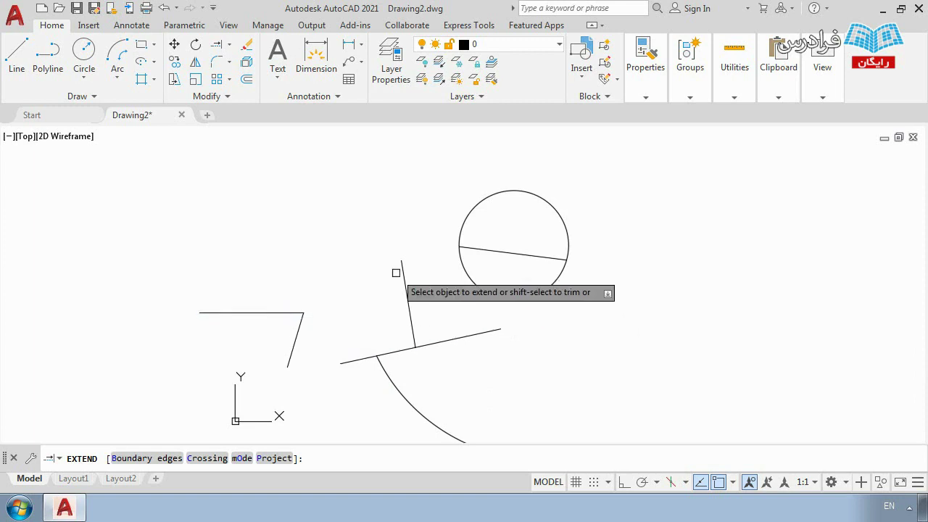
left_click(285, 313)
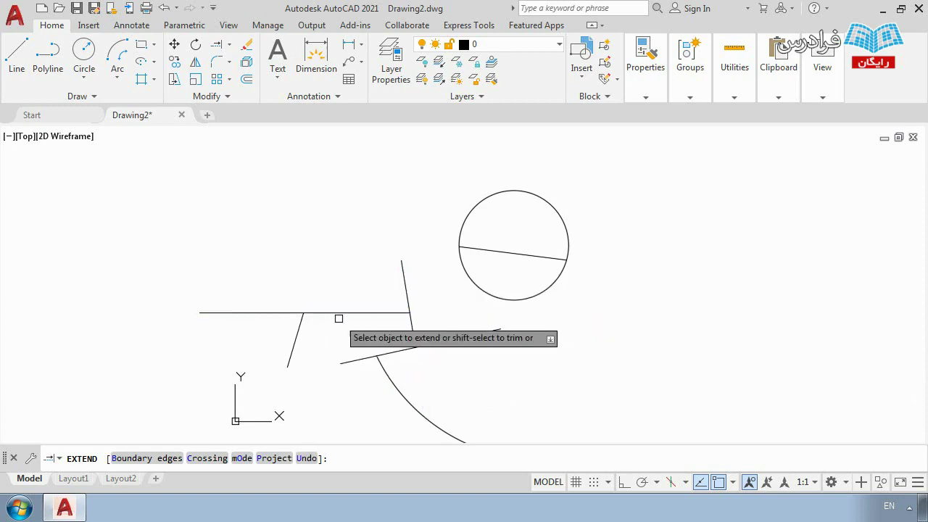
Step: Extend the steep line past the gently rising line down to the arc
scroll(395, 317, "down", 2)
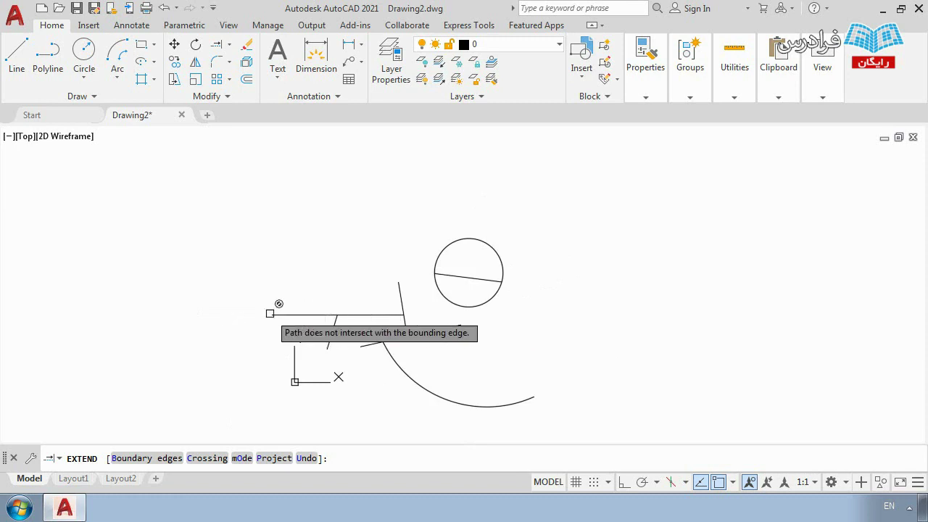
middle_click_drag(268, 314, 367, 291)
scroll(282, 295, "down", 2)
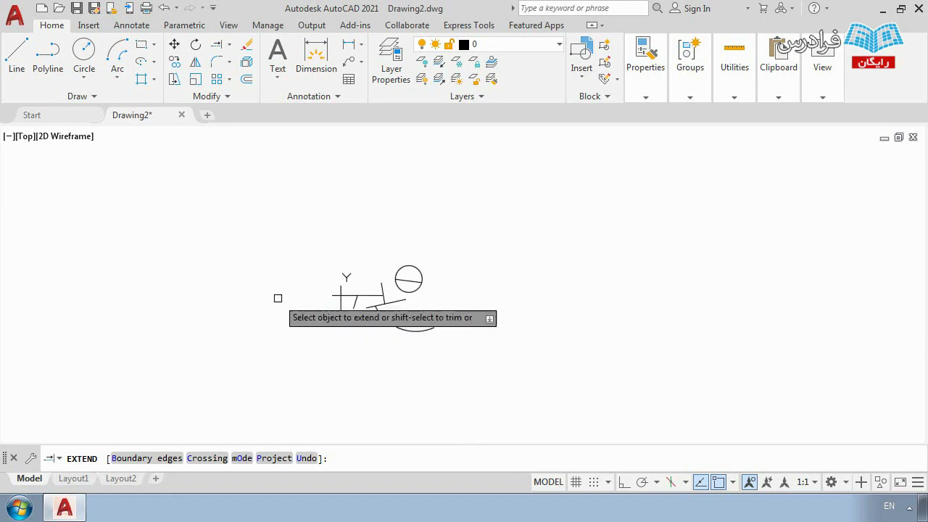
scroll(656, 286, "down", 2)
scroll(500, 285, "up", 6)
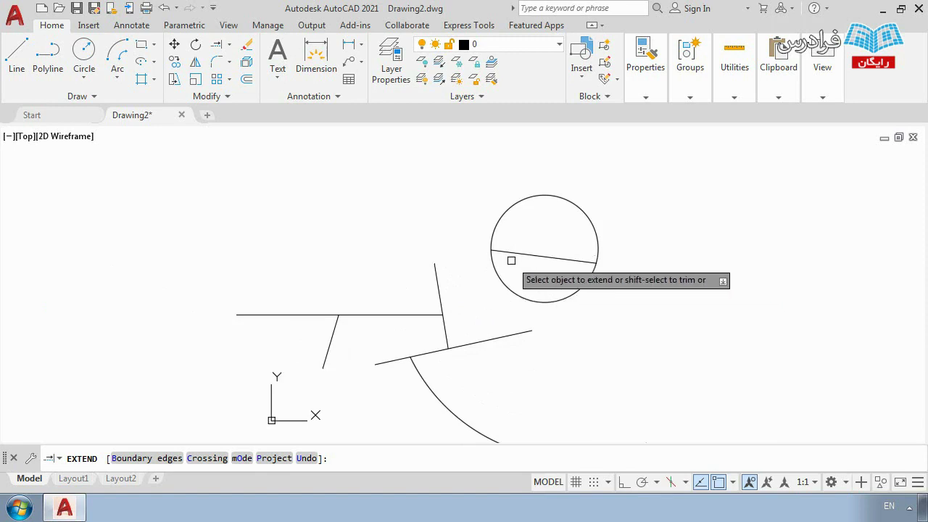
middle_click_drag(443, 340, 495, 278)
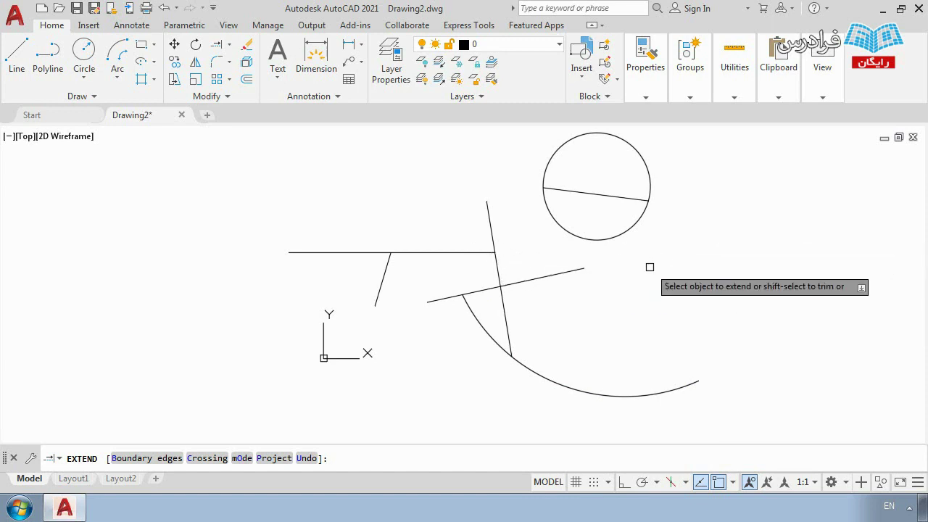
key("Escape")
scroll(584, 321, "down", 2)
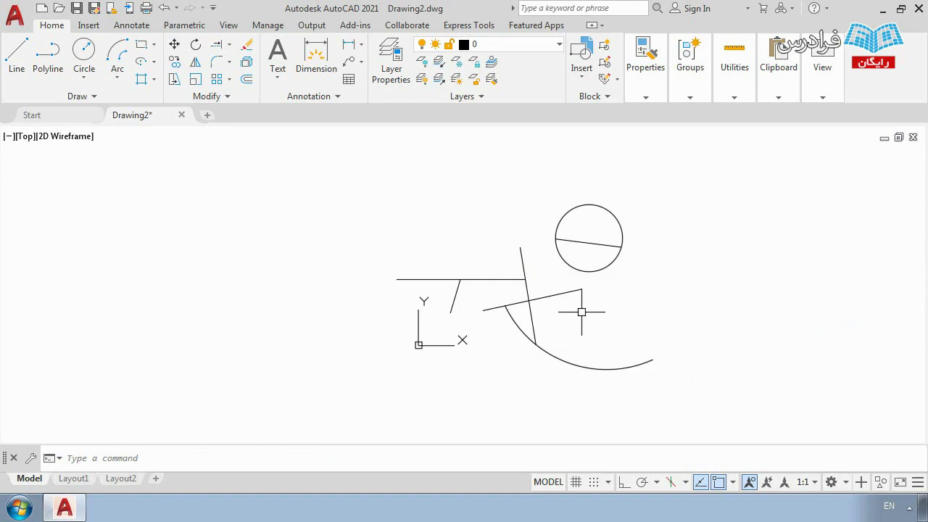
scroll(608, 308, "down", 2)
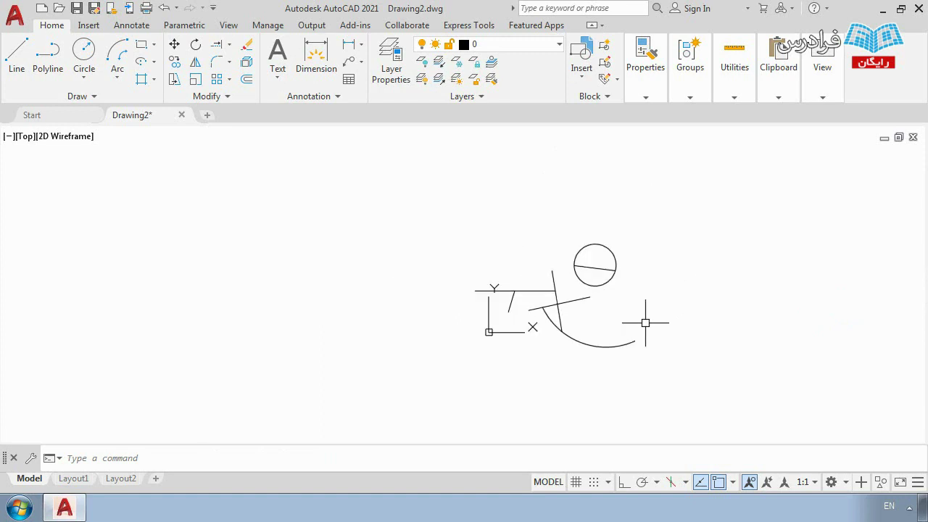
middle_click_drag(644, 321, 618, 323)
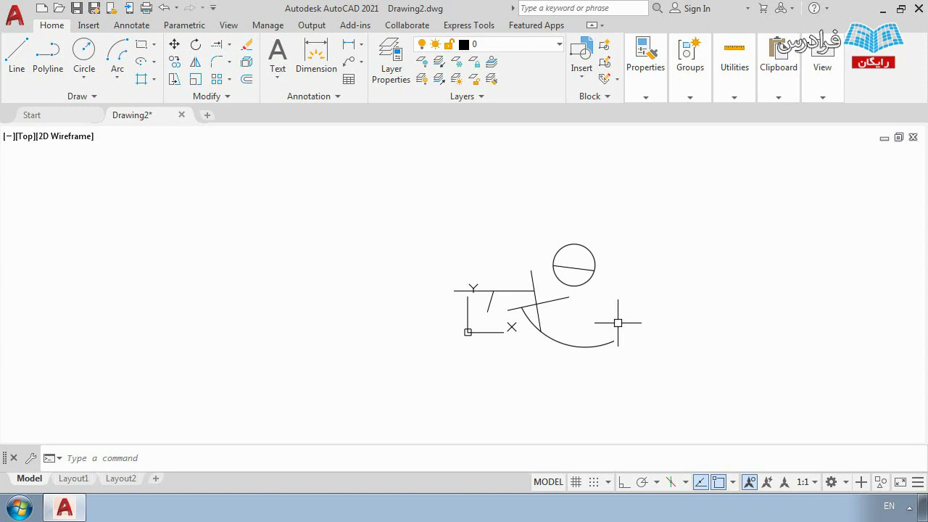
scroll(618, 323, "up", 4)
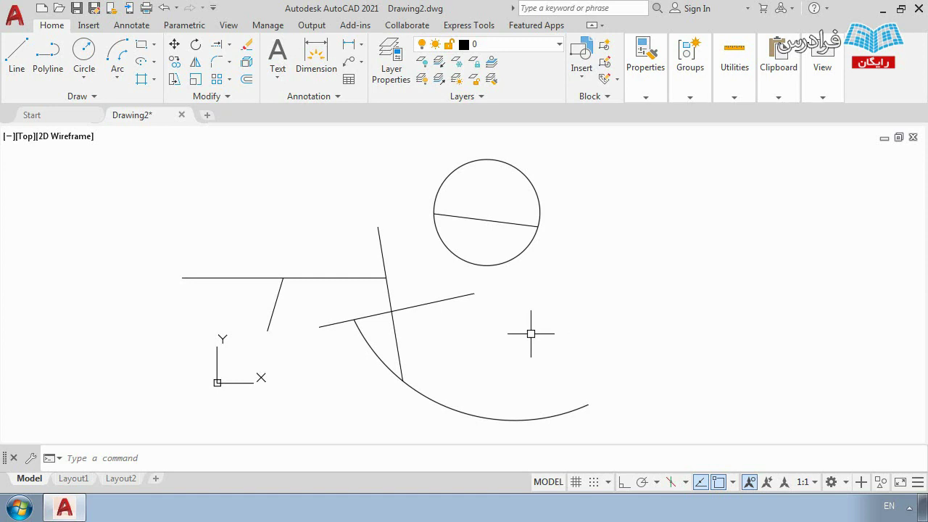
scroll(531, 333, "down", 1)
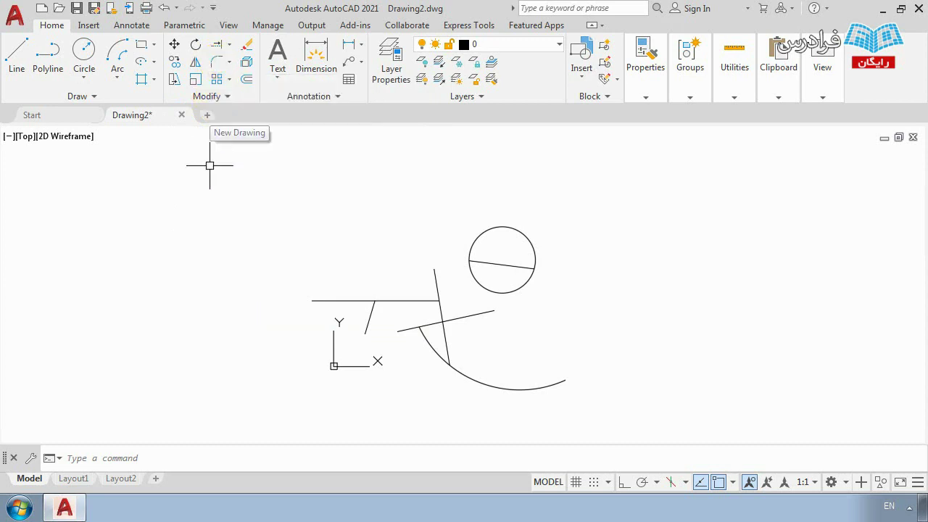
type("F")
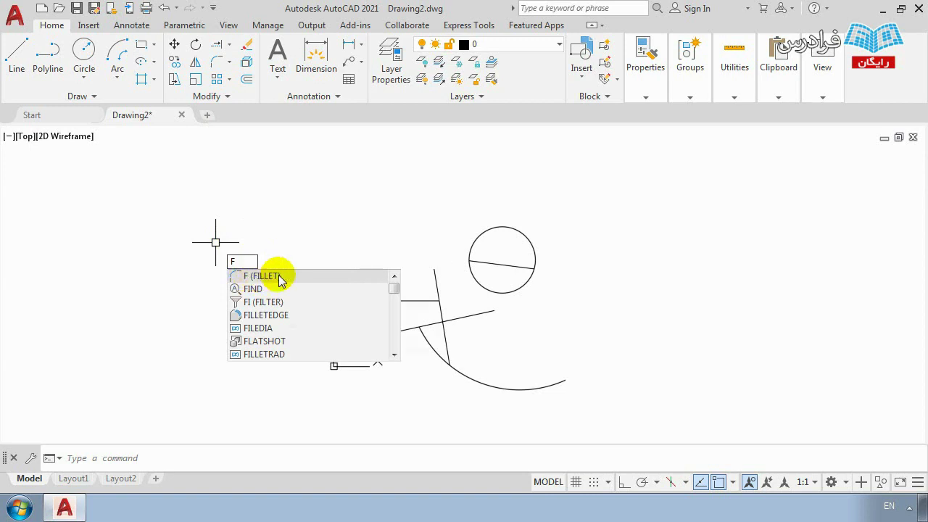
key("Return")
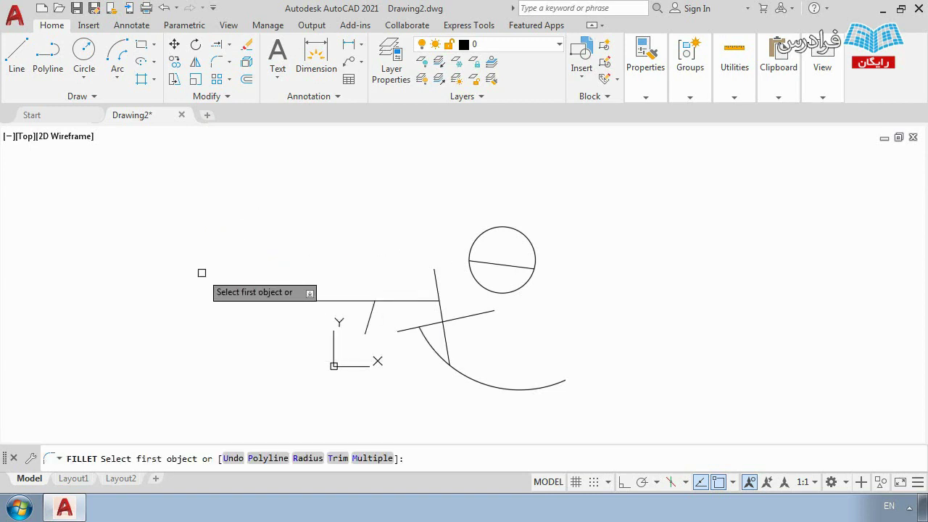
key("Escape")
Step: Delete all the practice lines, the circle and the arc from the drawing
scroll(362, 282, "down", 2)
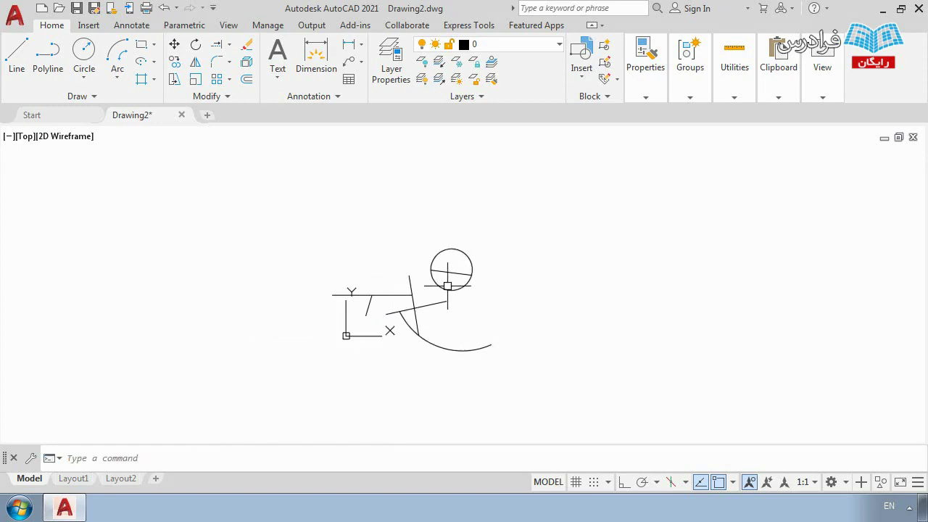
left_click(513, 246)
left_click(282, 368)
key("Delete")
Step: Draw a freehand stepped chain of five connected lines: up, across, down, across, and up again
scroll(394, 307, "up", 3)
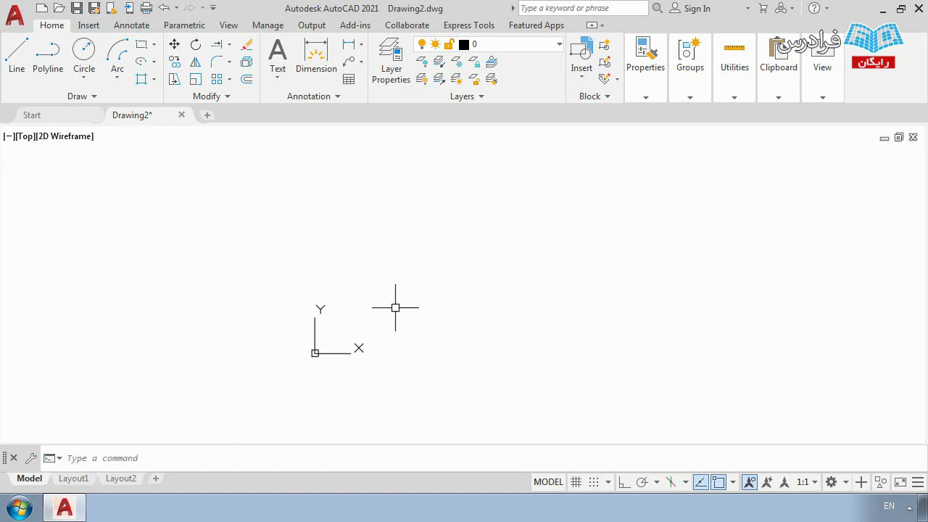
type("L")
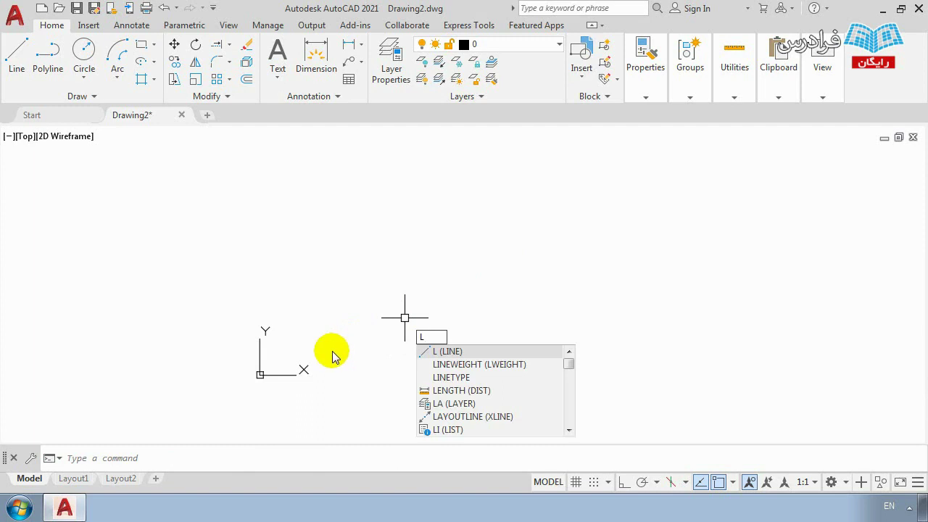
key("Return")
left_click(326, 353)
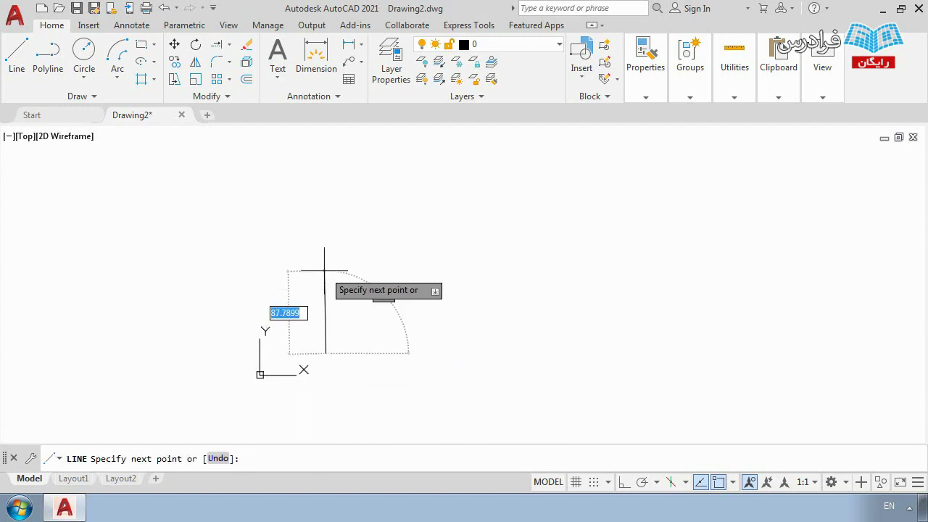
left_click(324, 271)
left_click(453, 271)
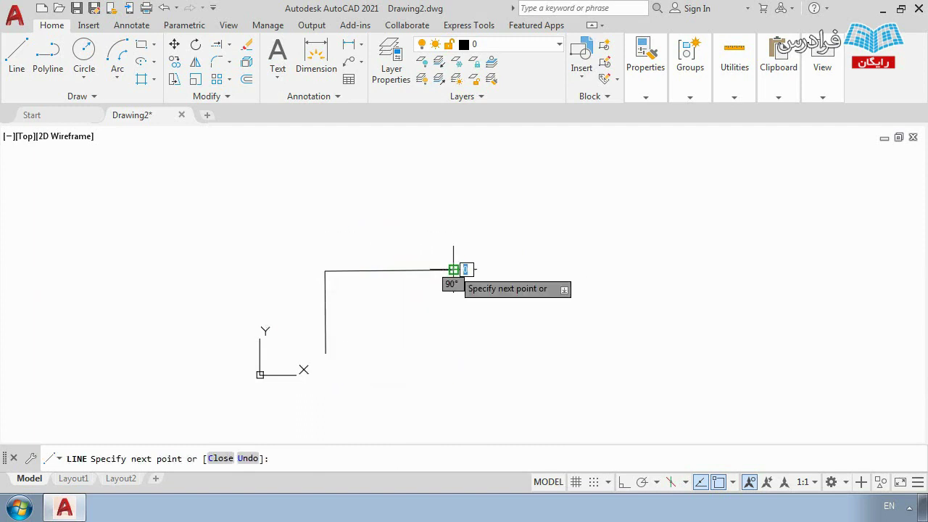
left_click(453, 362)
left_click(560, 363)
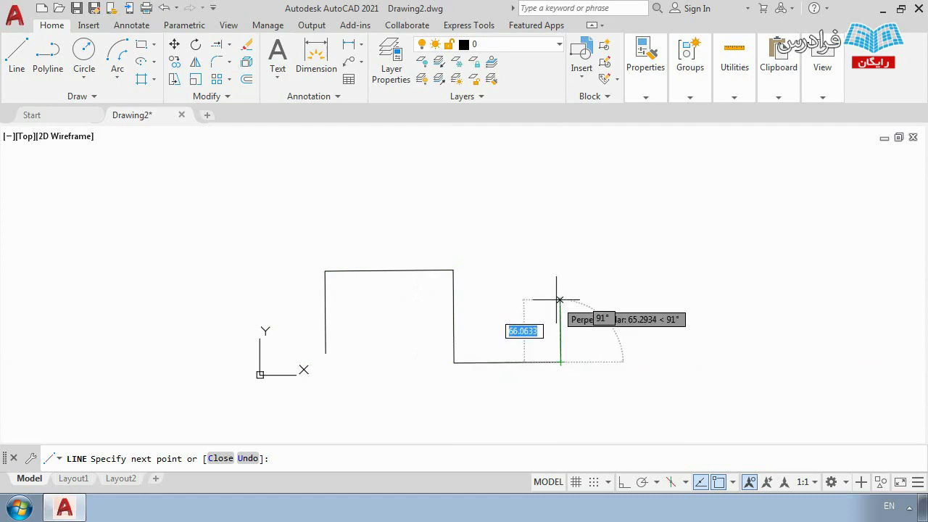
left_click(558, 303)
key("Return")
scroll(319, 268, "up", 6)
scroll(255, 283, "down", 2)
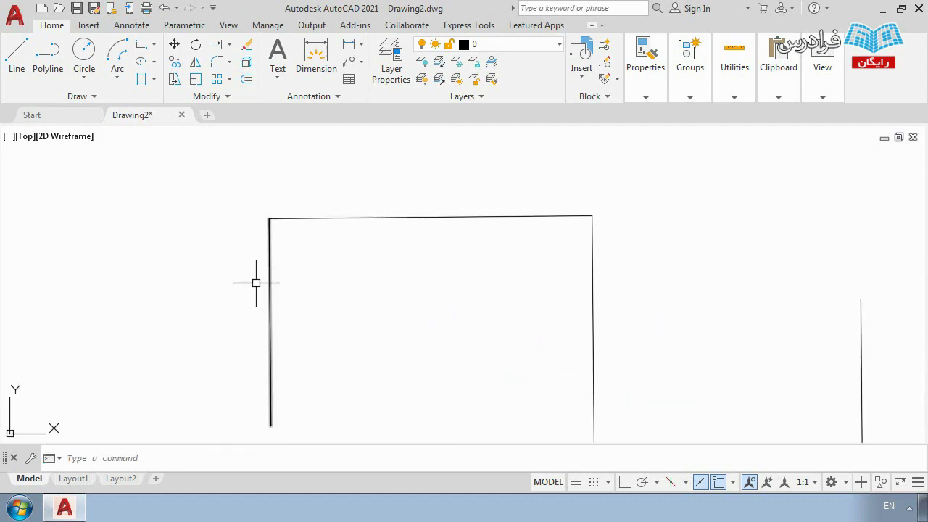
mouse_move(256, 283)
middle_mouse_down()
mouse_move(283, 228)
mouse_move(285, 245)
middle_mouse_up()
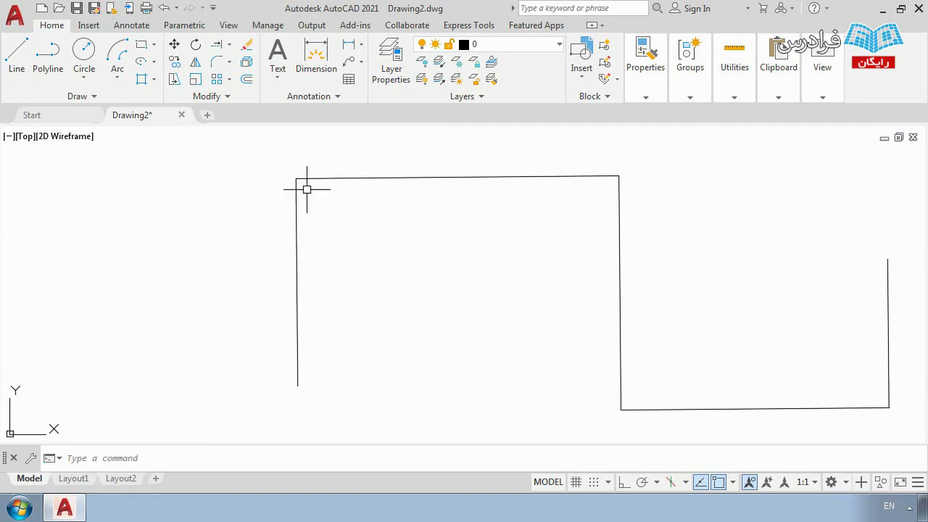
scroll(279, 245, "down", 2)
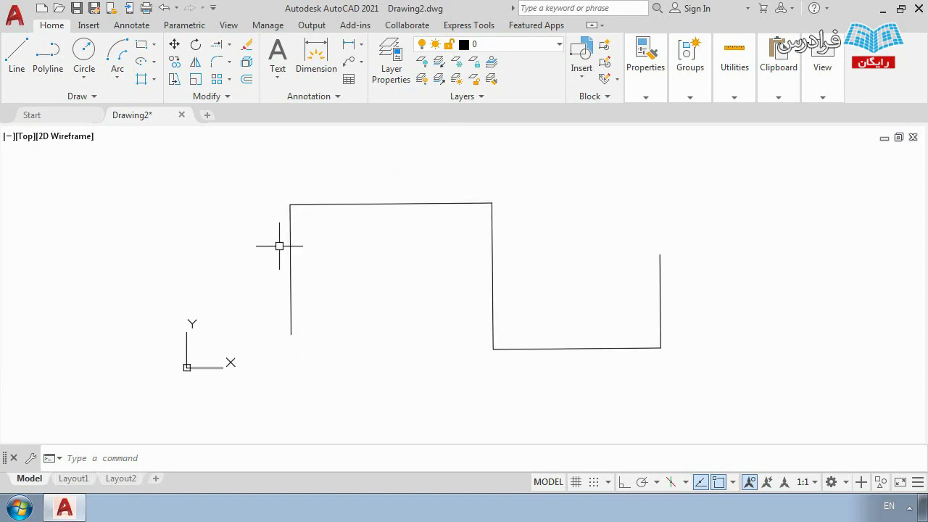
Step: Delete the whole freehand stepped line chain
left_click(725, 366)
left_click(274, 189)
key("Delete")
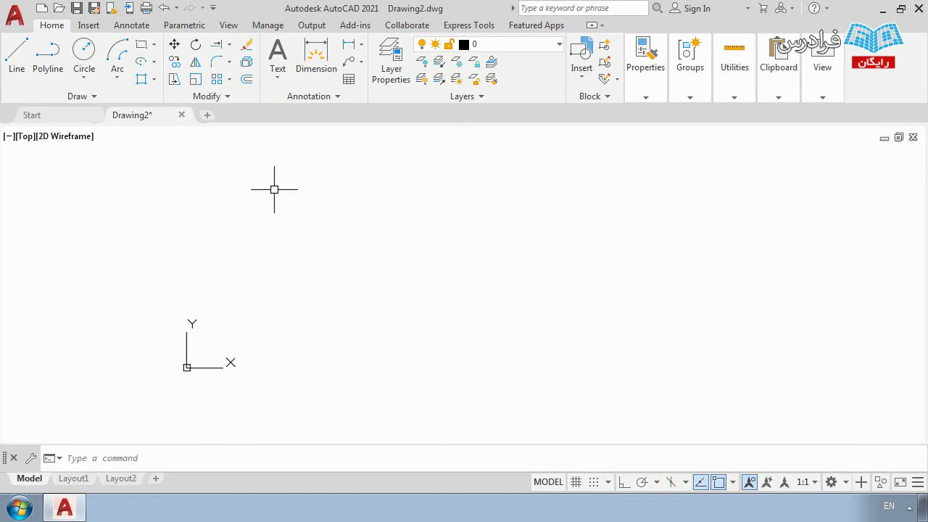
Step: Draw connected lines 50 units straight up, 55 units to the right and 70 units down
type("l")
key("Return")
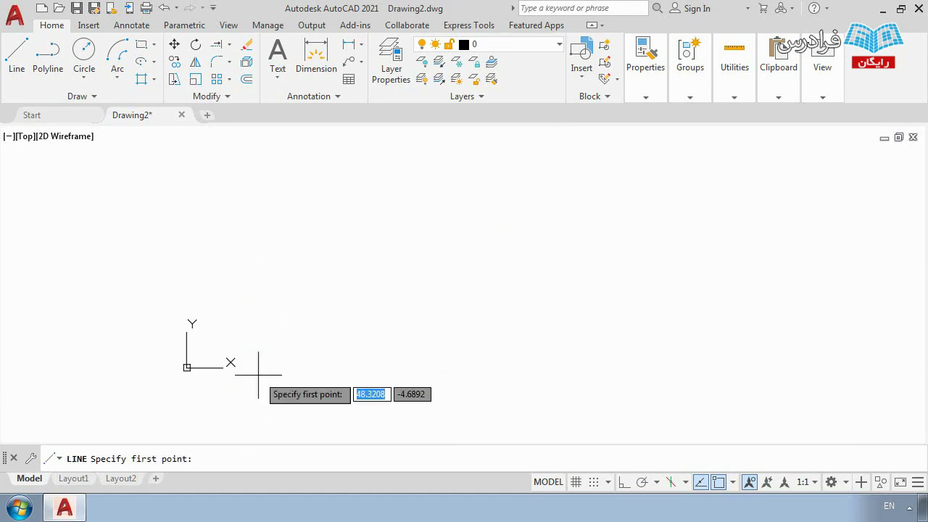
left_click(269, 368)
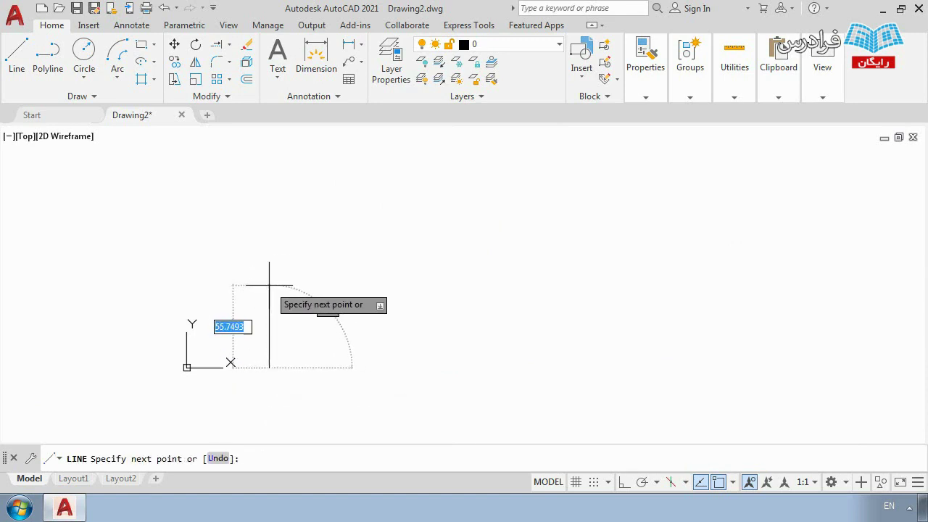
type("50")
key("Return")
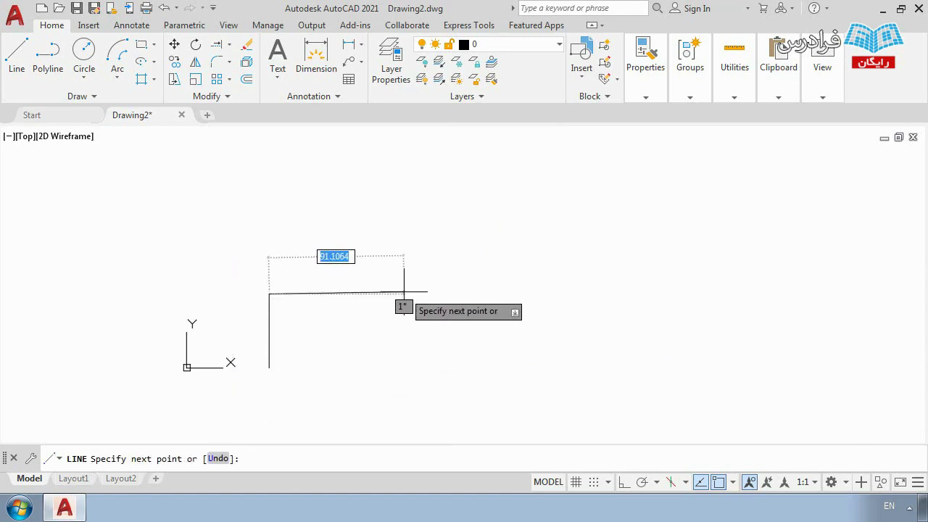
type("55")
key("Return")
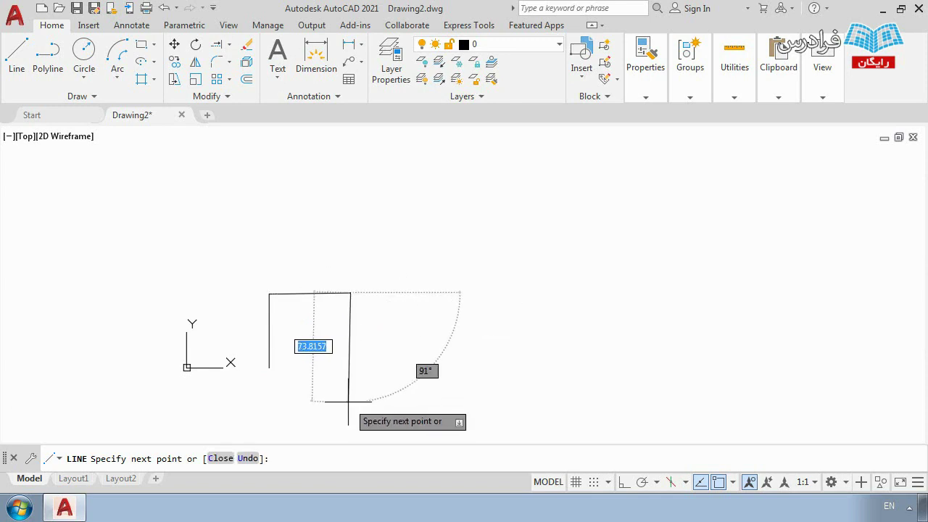
type("70")
key("Return")
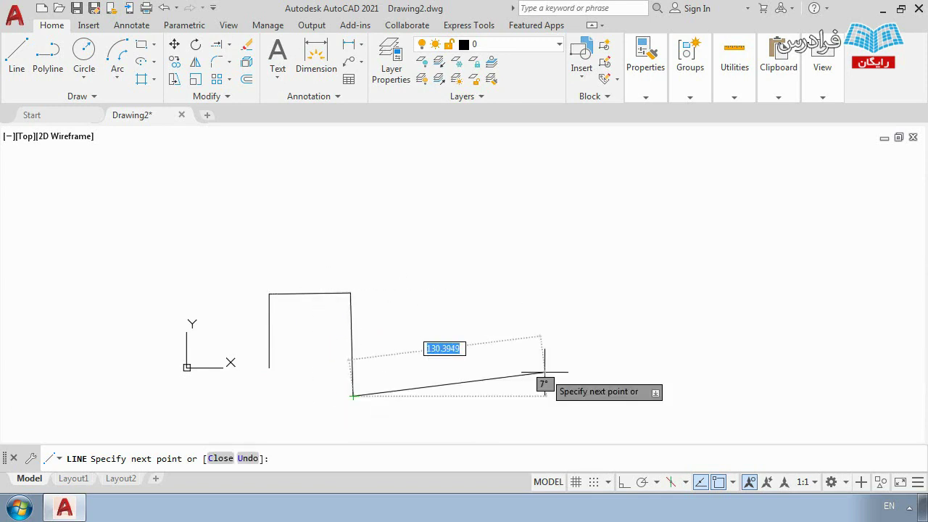
Step: Continue the chain with a 44-unit horizontal line to the right, a line slanting up to the right, and a longer horizontal line
type("45")
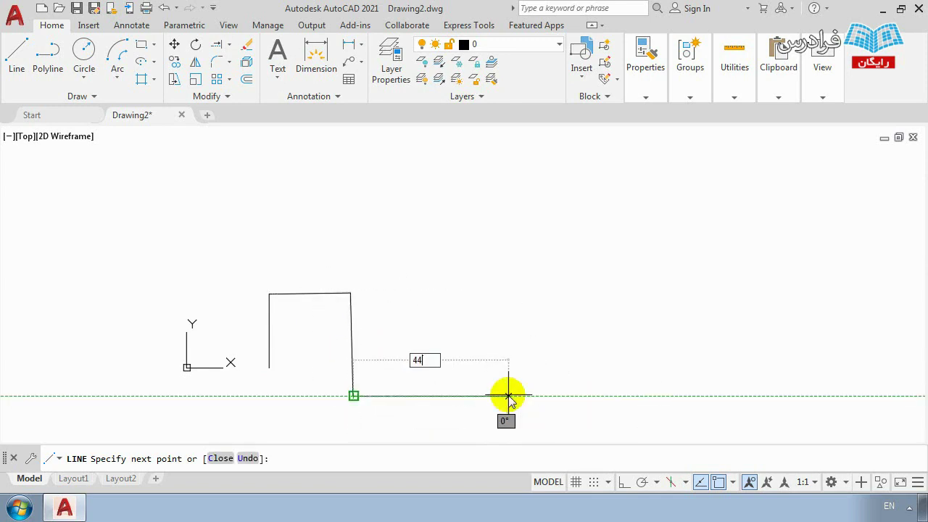
key("Return")
left_click(468, 323)
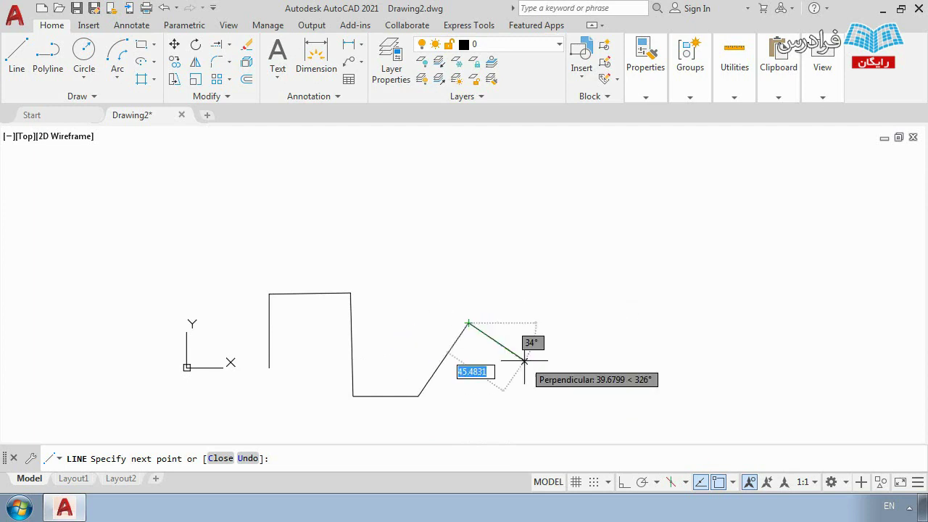
left_click(616, 323)
key("Return")
Step: Try to fillet the corner between the 50-unit vertical line and the upper 55-unit line using the current radius
middle_click_drag(365, 349, 413, 290)
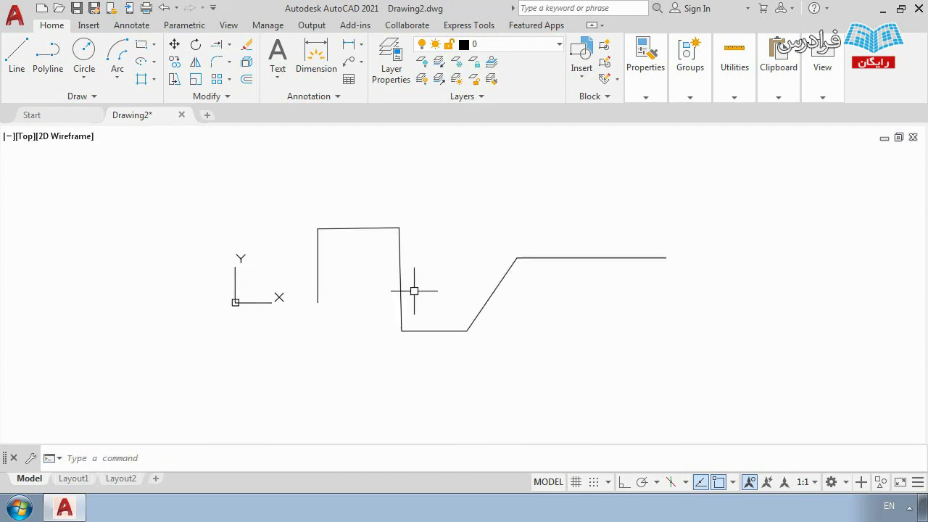
scroll(367, 255, "up", 6)
scroll(254, 209, "down", 4)
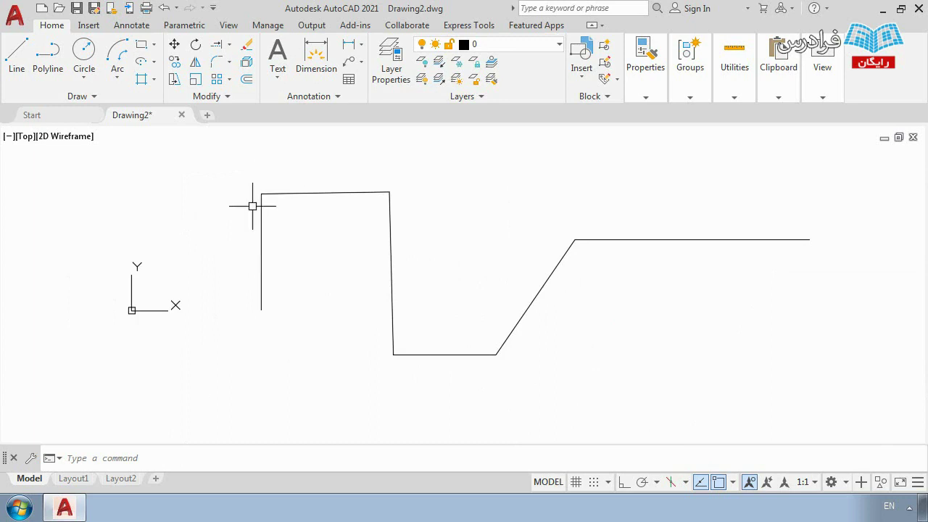
scroll(258, 199, "up", 2)
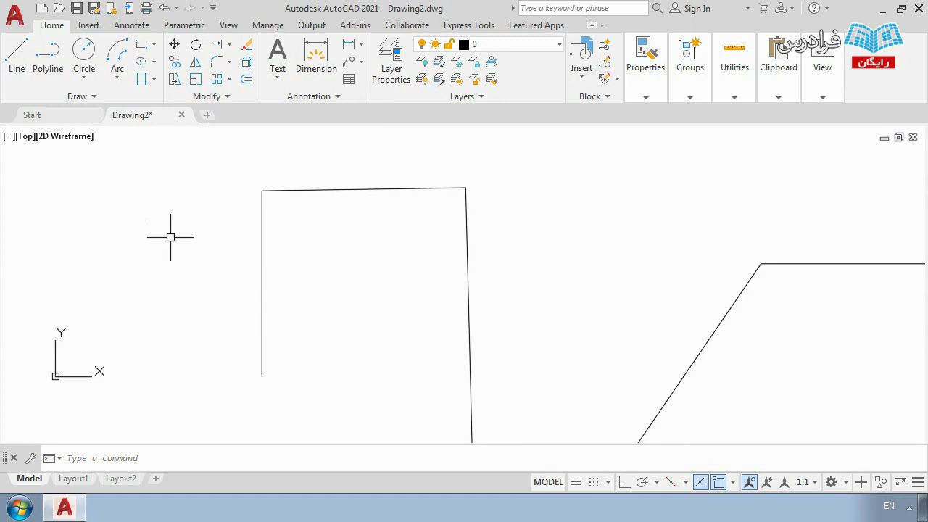
type("F")
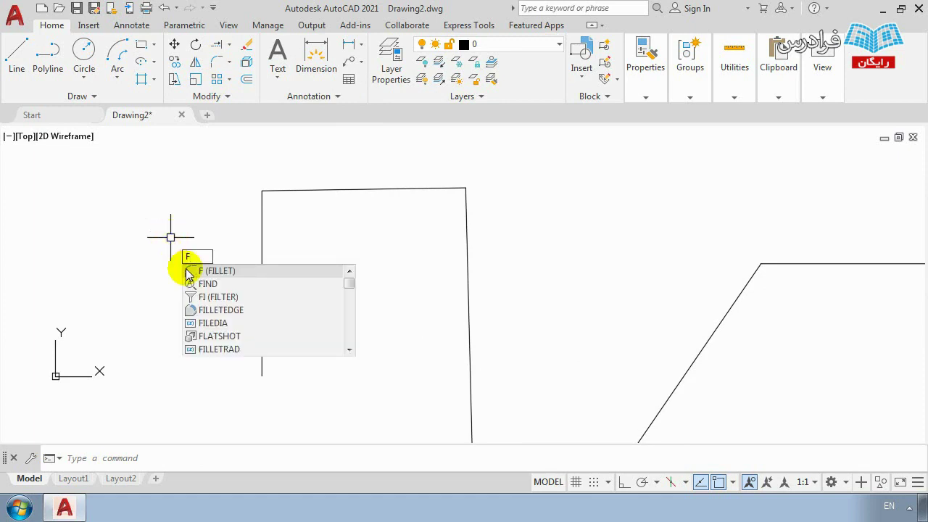
key("Return")
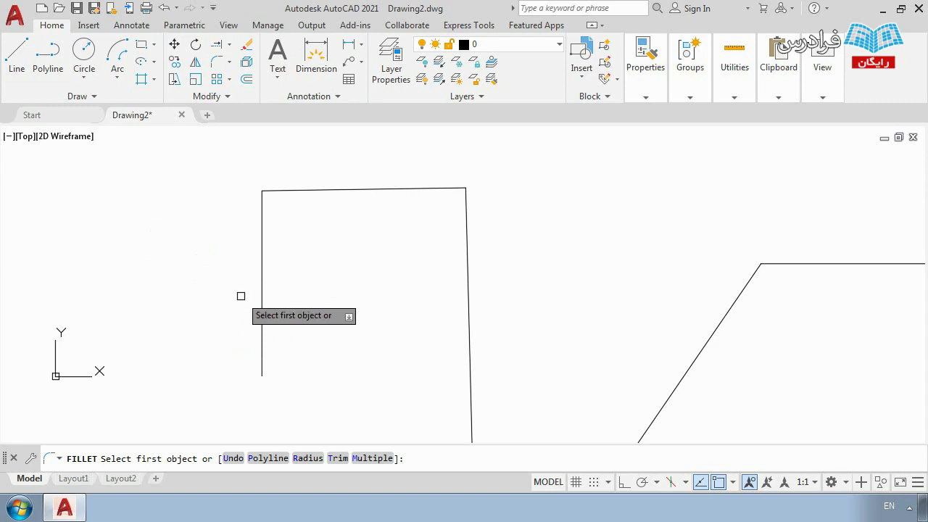
left_click(263, 277)
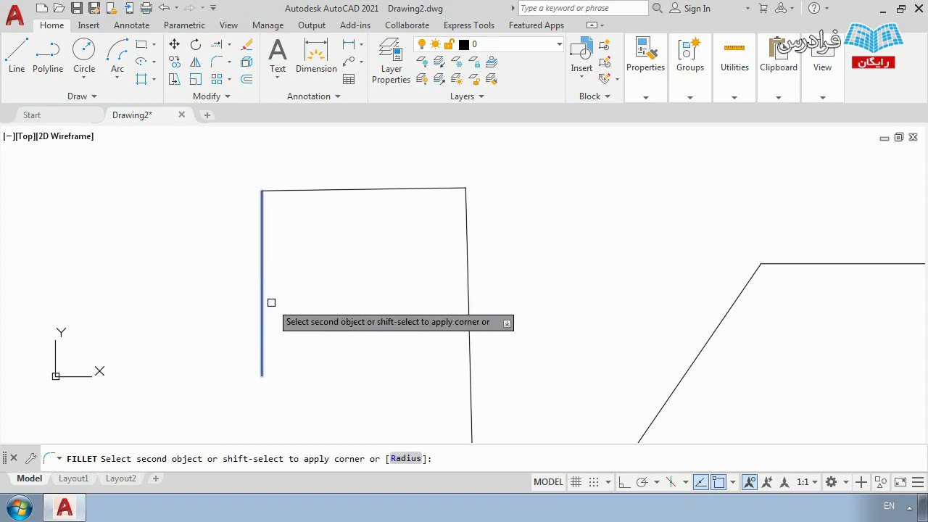
left_click(300, 191)
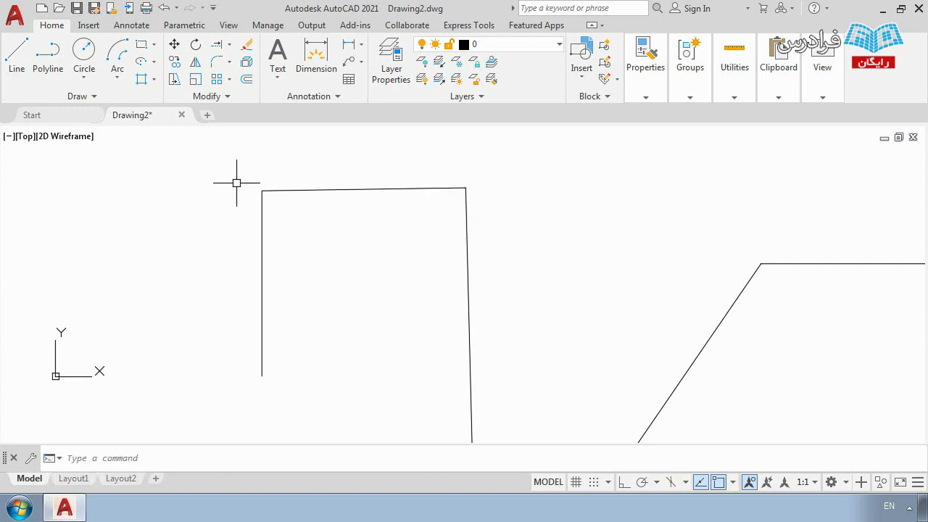
left_click(205, 178)
left_click(297, 211)
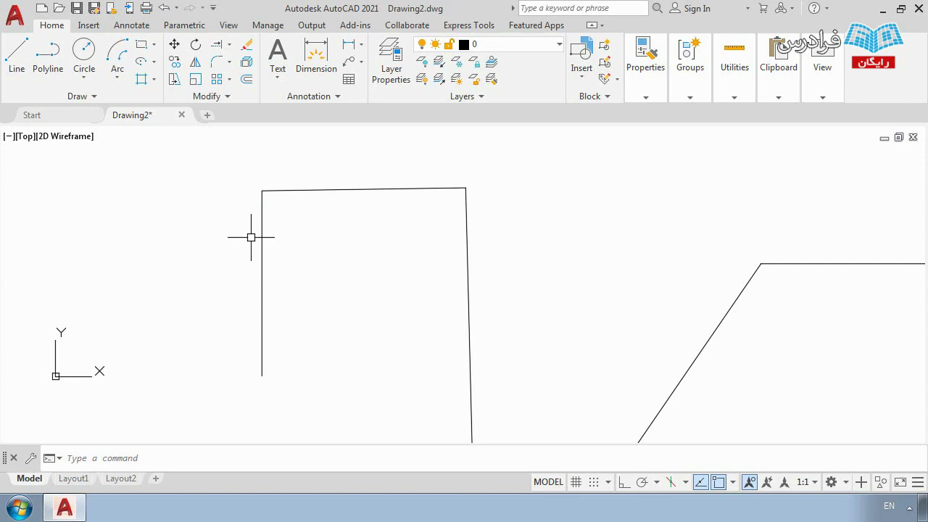
Step: Fillet the corner between the 50-unit vertical line and the upper 55-unit line with a radius of 15
type("f")
key("Return")
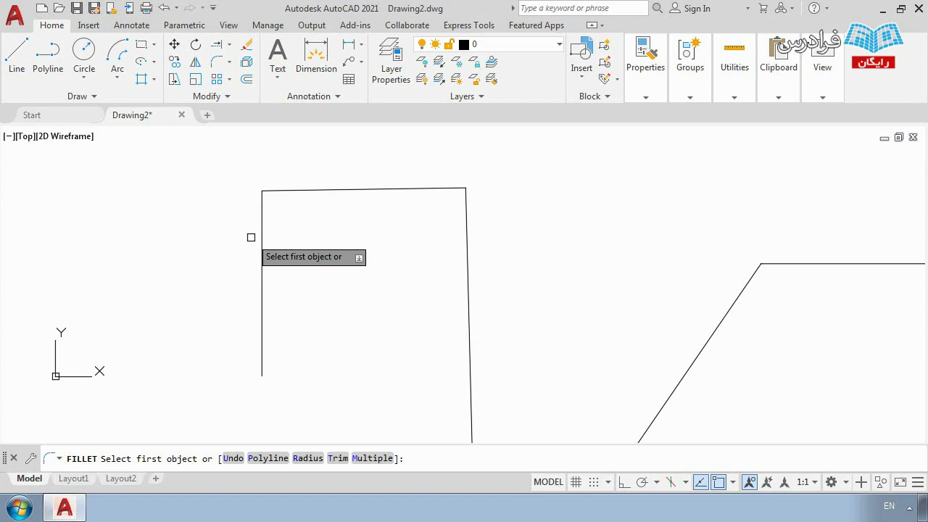
left_click(307, 458)
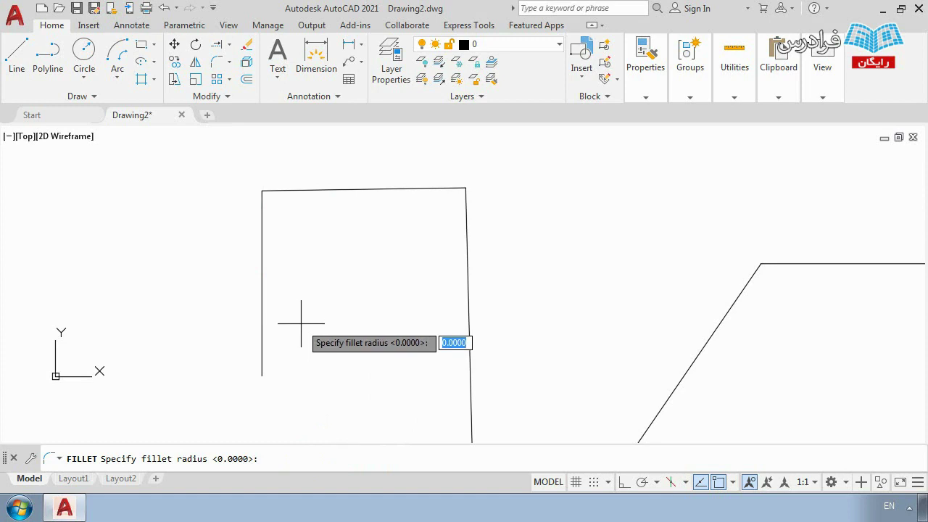
type("1")
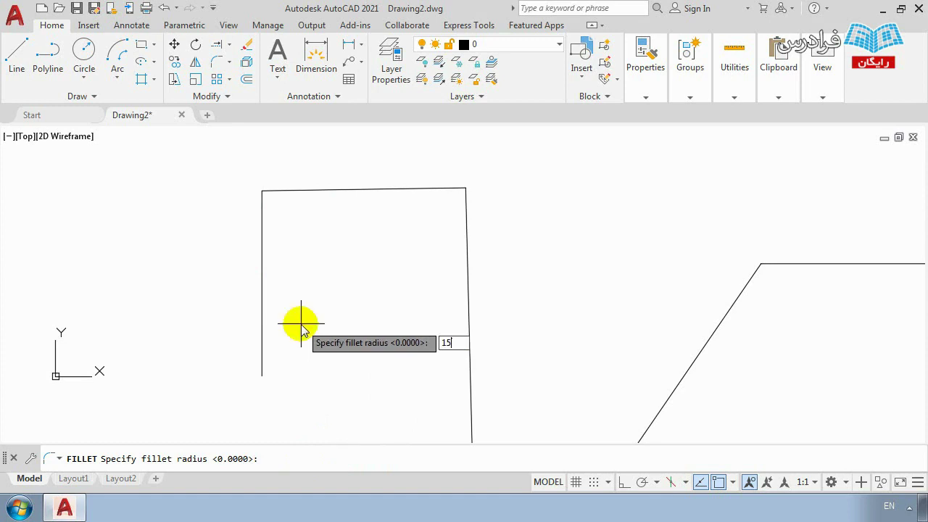
type("5")
key("Return")
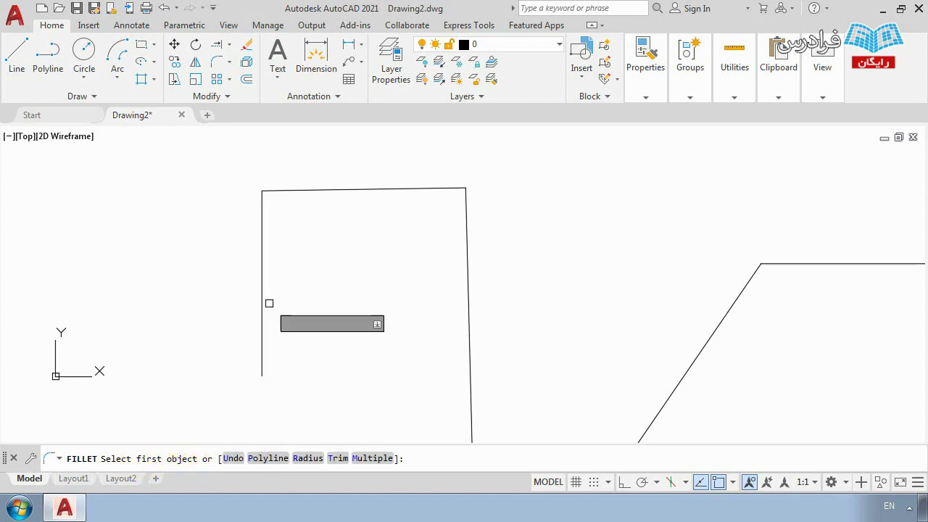
left_click(261, 258)
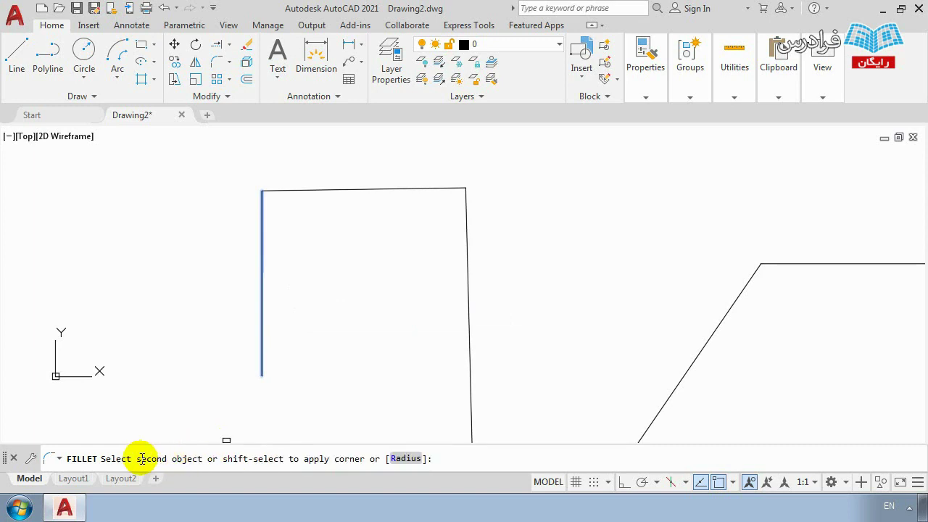
left_click(356, 190)
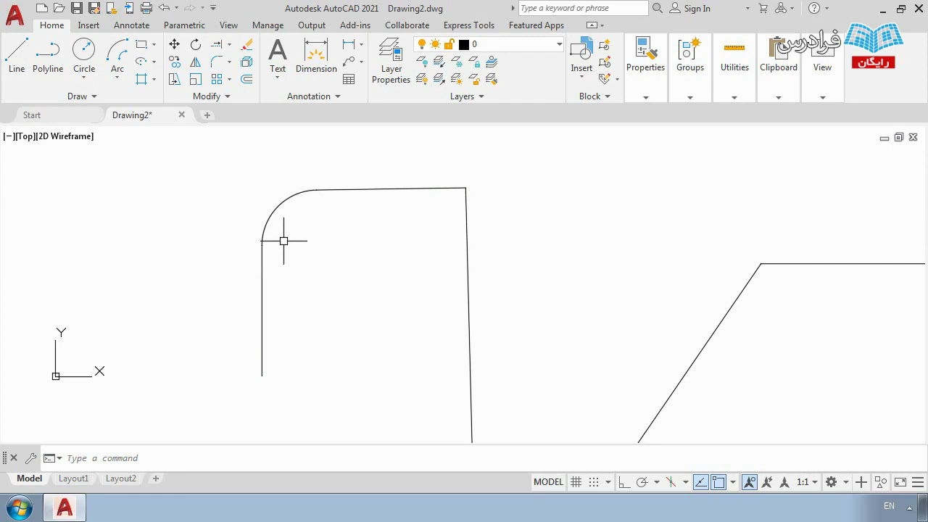
Step: Check the rounded corner's radius by previewing a dimension on its arc, without placing the dimension
left_click(313, 58)
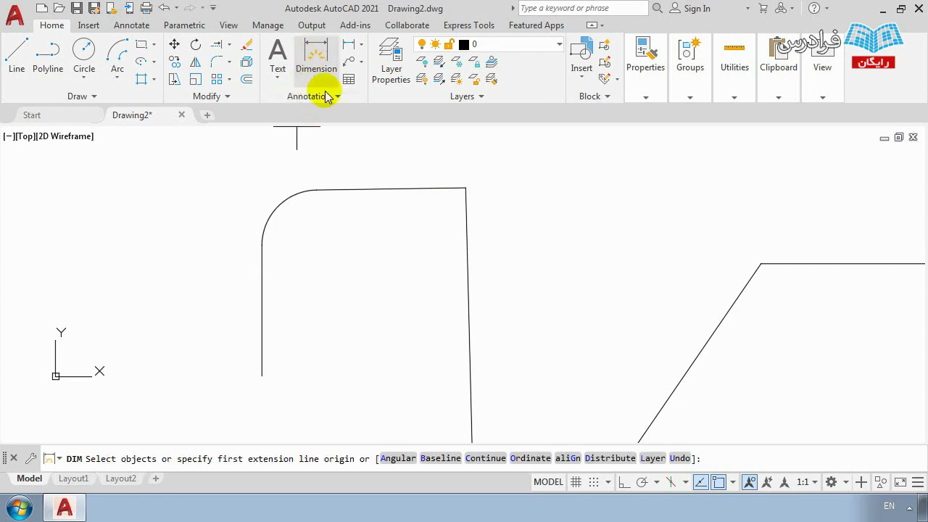
left_click(317, 244)
left_click(278, 206)
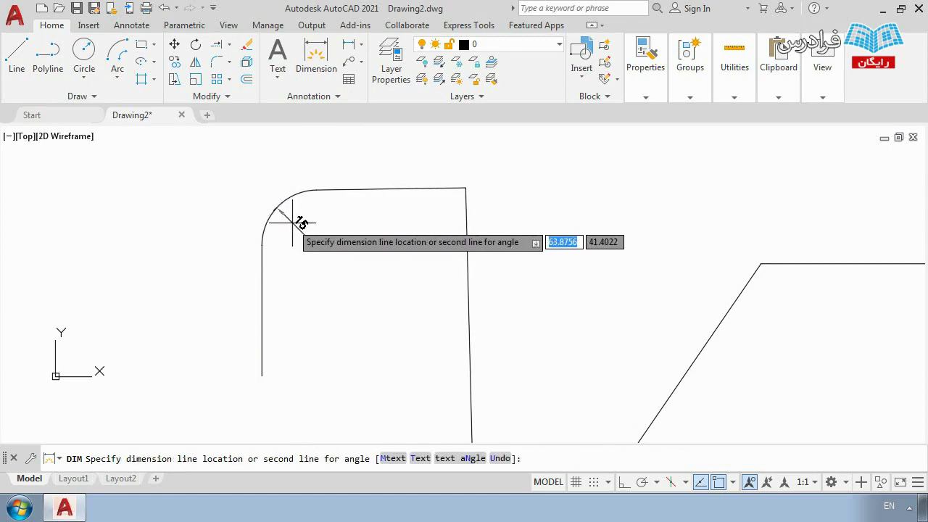
scroll(304, 236, "up", 5)
scroll(372, 293, "down", 2)
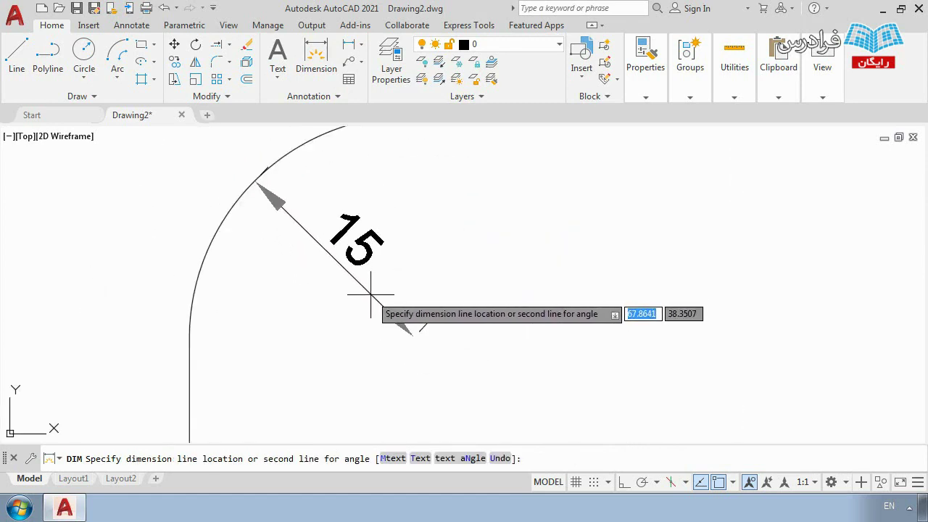
scroll(370, 294, "down", 2)
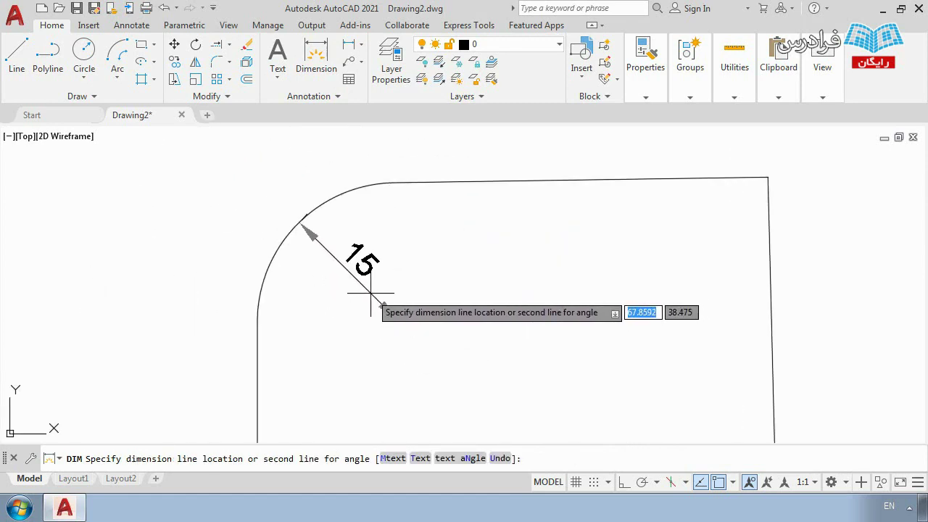
key("Escape")
scroll(483, 283, "down", 3)
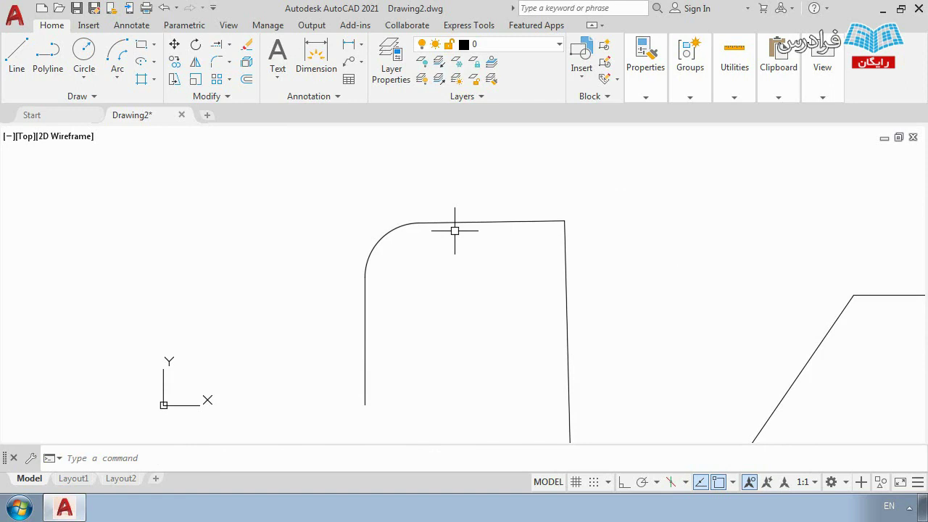
Step: Fillet the corner between the upper horizontal line and the long near-vertical line using the current radius of 15
type("f")
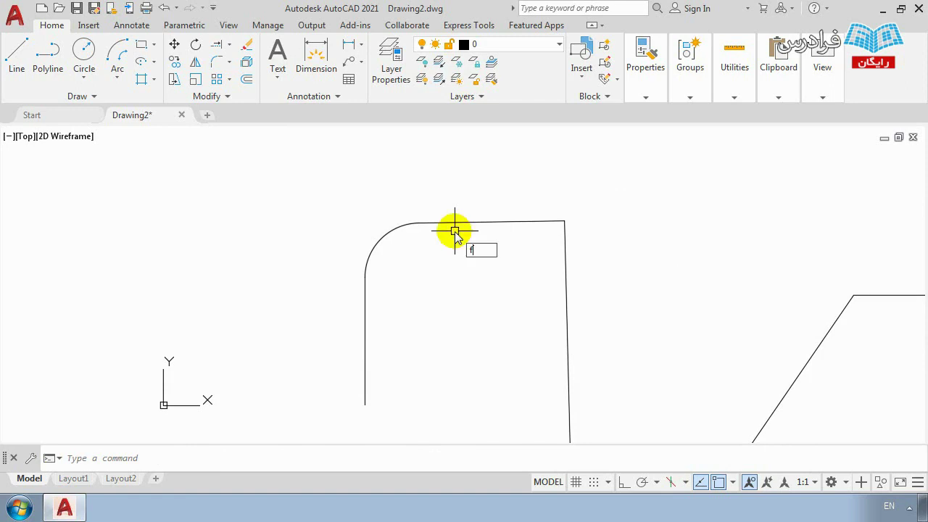
key("Return")
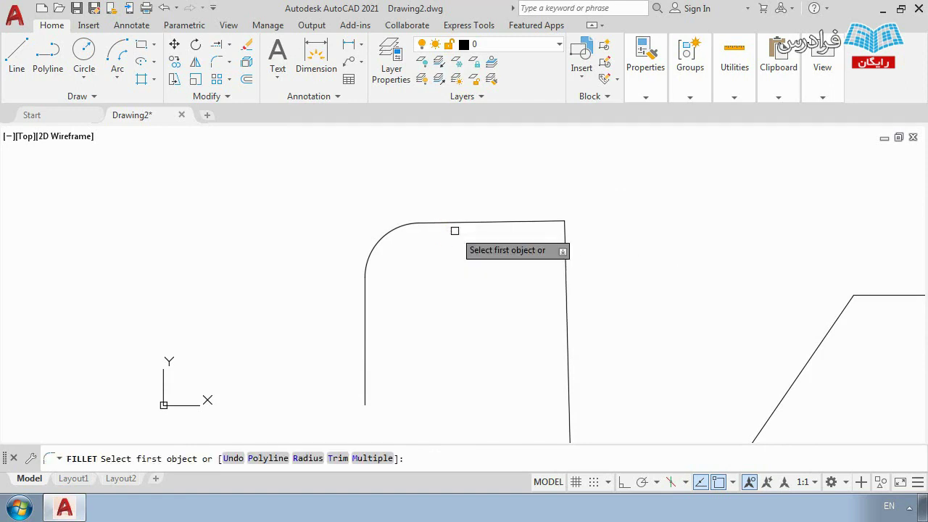
left_click(506, 223)
middle_click_drag(578, 288, 514, 255)
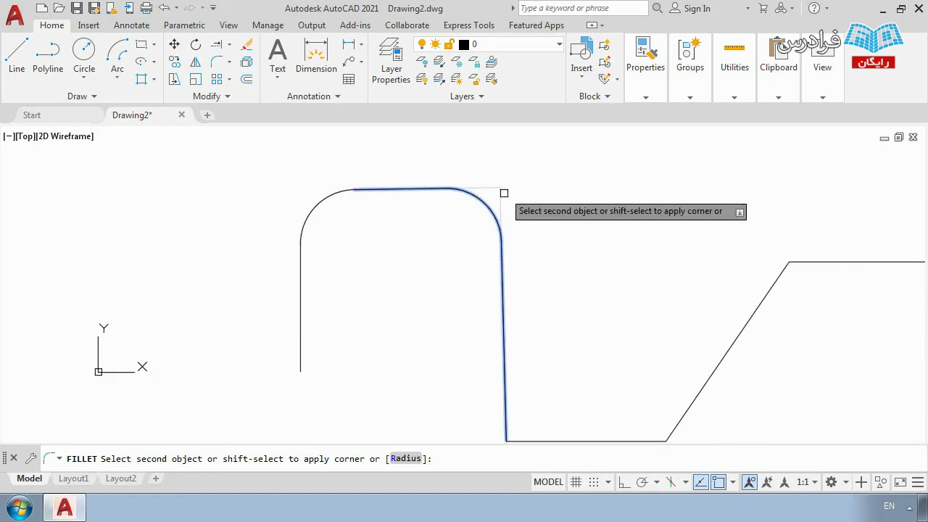
left_click(502, 255)
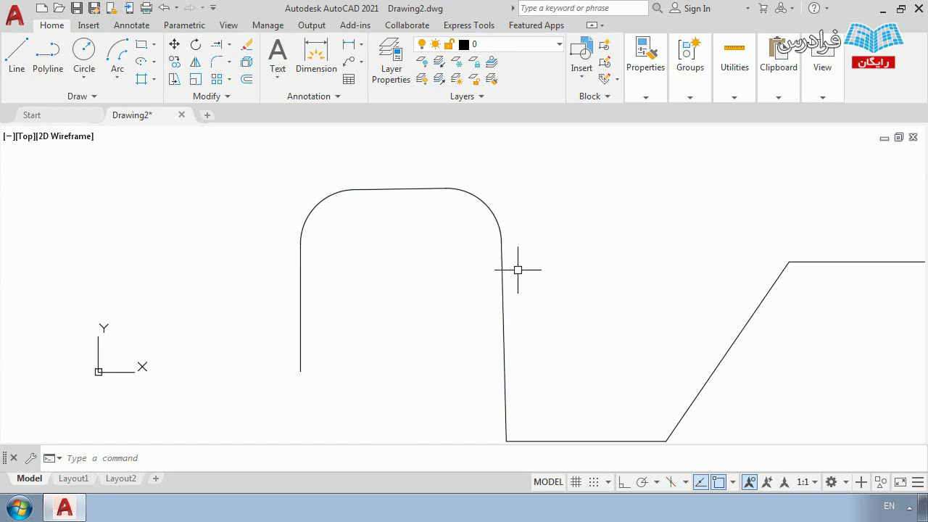
Step: Fillet the corner between the long near-vertical line and the lower horizontal line with a radius of 25
scroll(522, 256, "down", 3)
middle_click_drag(538, 261, 481, 268)
scroll(482, 269, "up", 2)
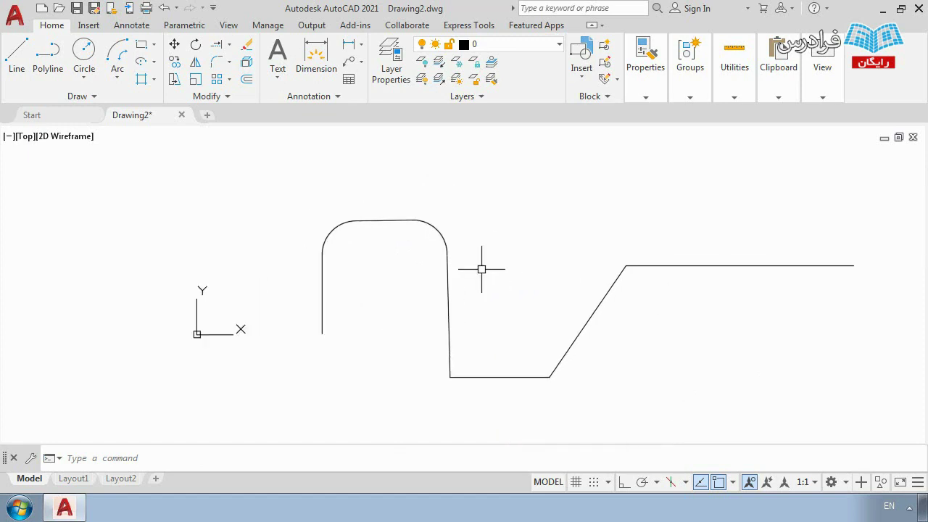
type("F")
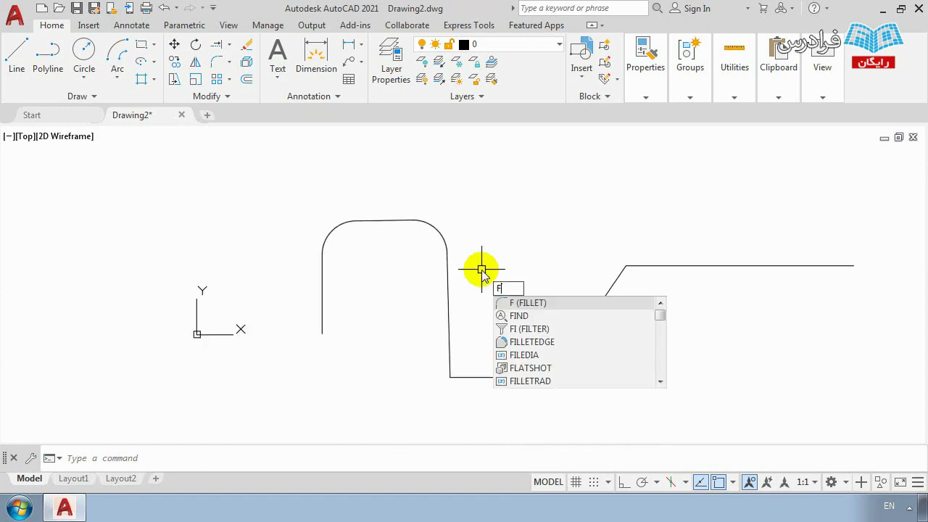
key("Return")
left_click(306, 458)
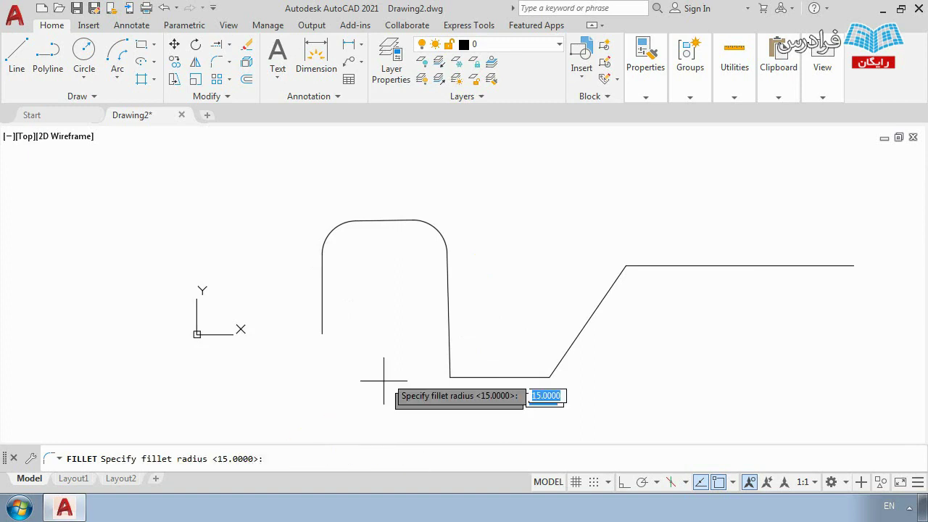
type("10")
key("Return")
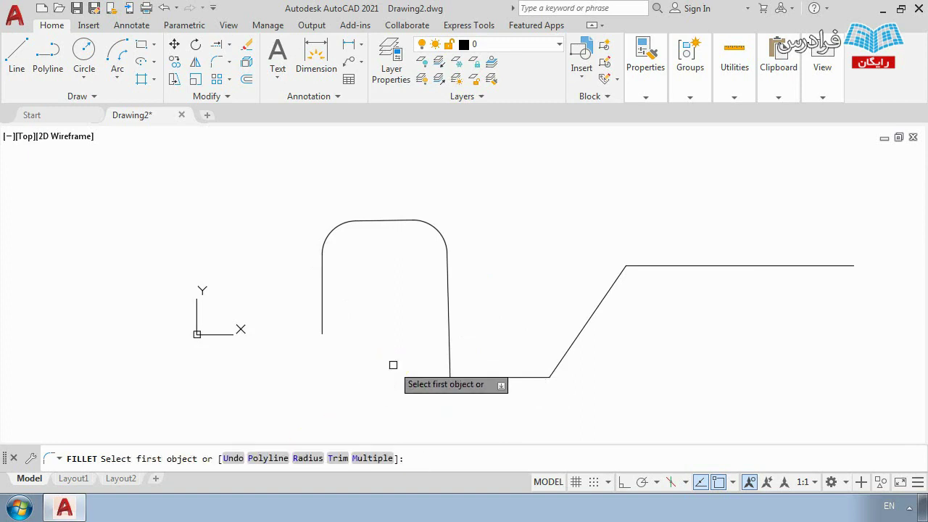
left_click(467, 377)
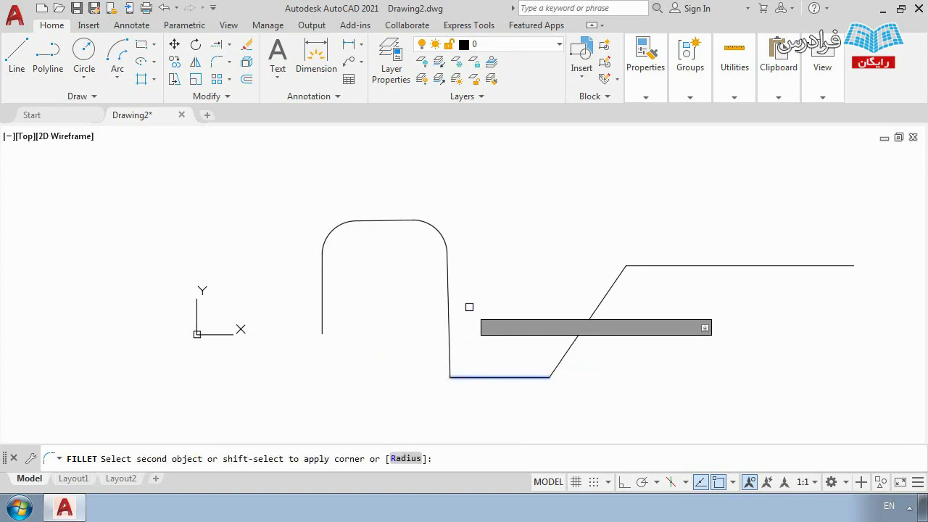
left_click(446, 288)
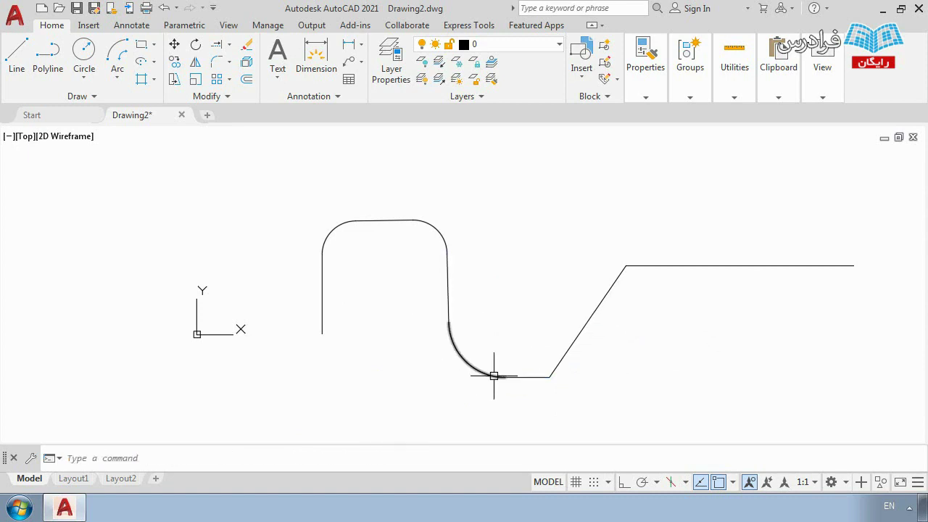
Step: Place an aligned dimension from the centre of the lower fillet arc to a point on the arc
left_click(317, 57)
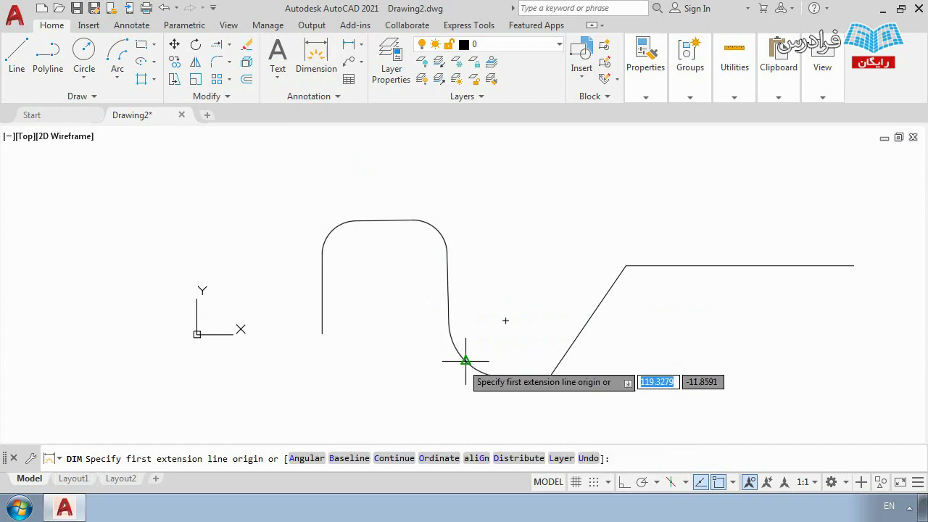
left_click(505, 321)
left_click(466, 360)
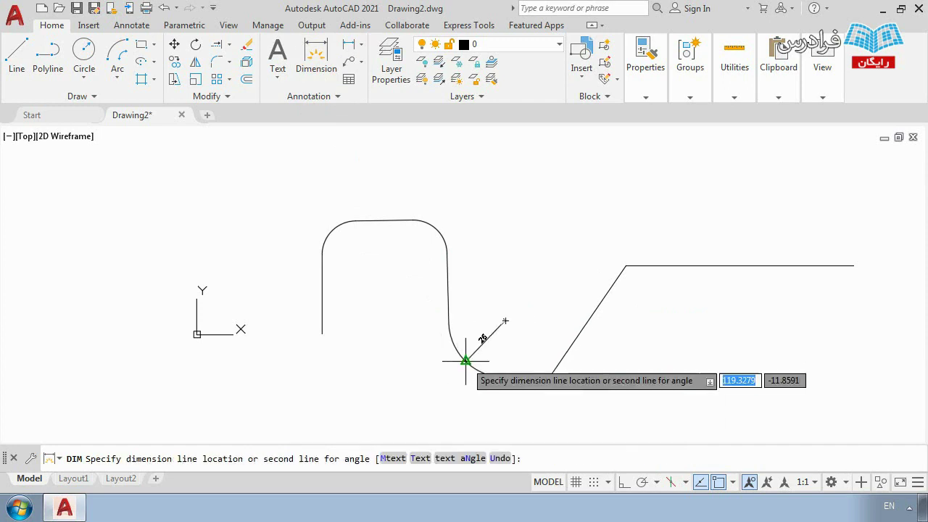
scroll(466, 360, "up", 4)
left_click(464, 360)
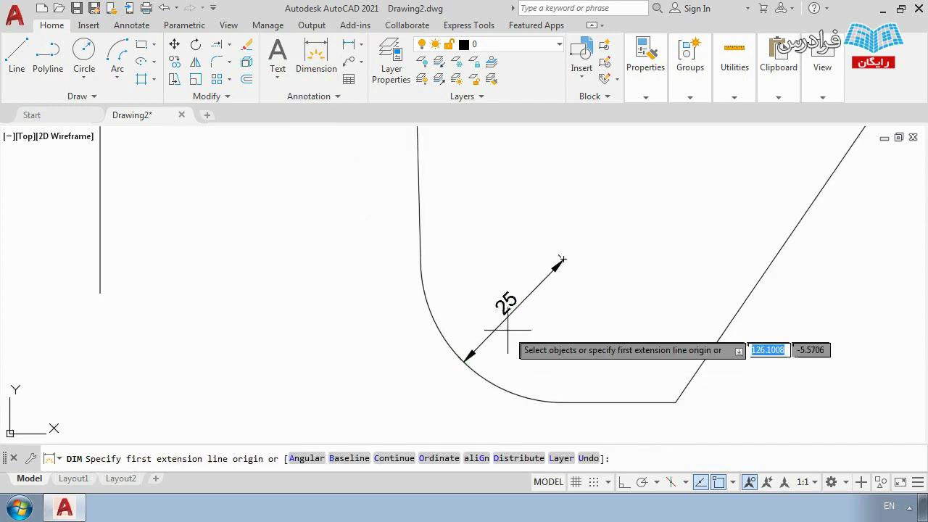
Step: Preview a centre-to-arc dimension on the second upper fillet without placing it, and remove the dimension from the lower fillet
scroll(510, 334, "down", 2)
middle_click_drag(398, 182, 398, 248)
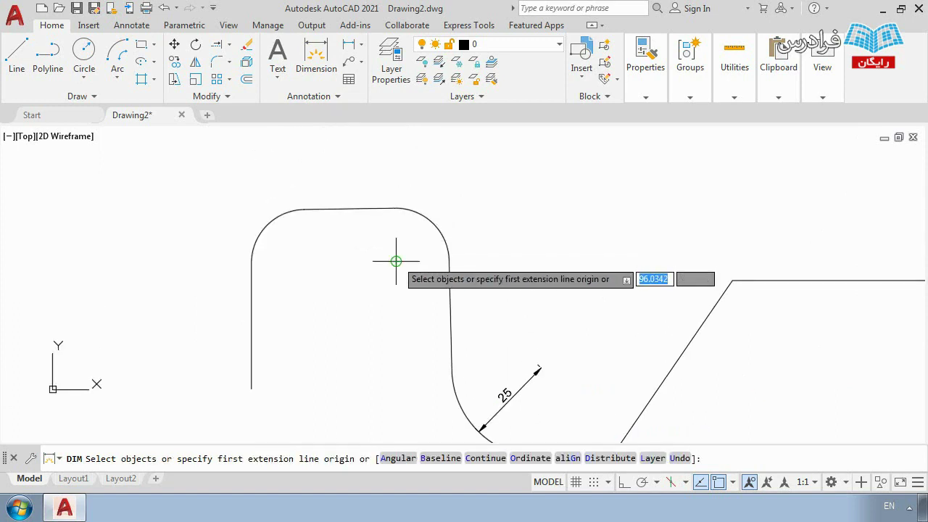
left_click(396, 259)
left_click(432, 221)
scroll(420, 250, "up", 2)
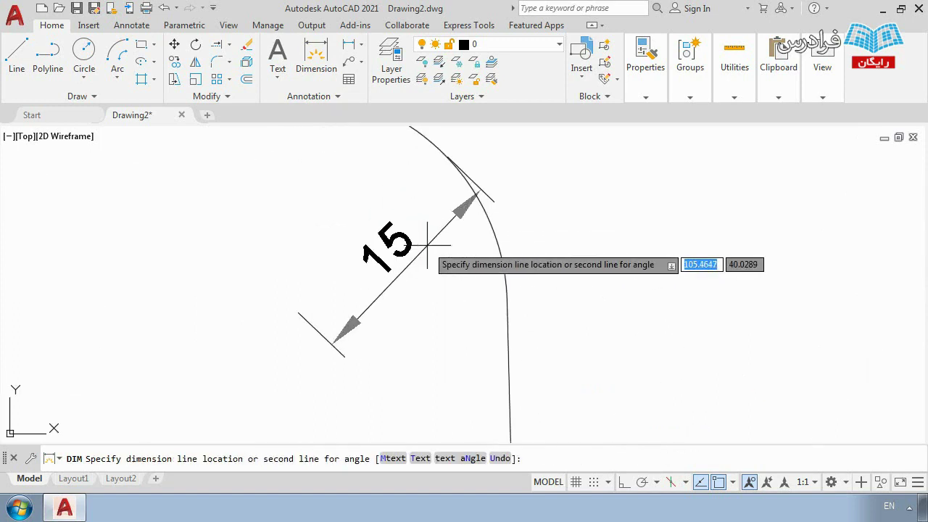
scroll(451, 315, "down", 2)
key("Escape")
scroll(451, 315, "down", 4)
left_click(500, 357)
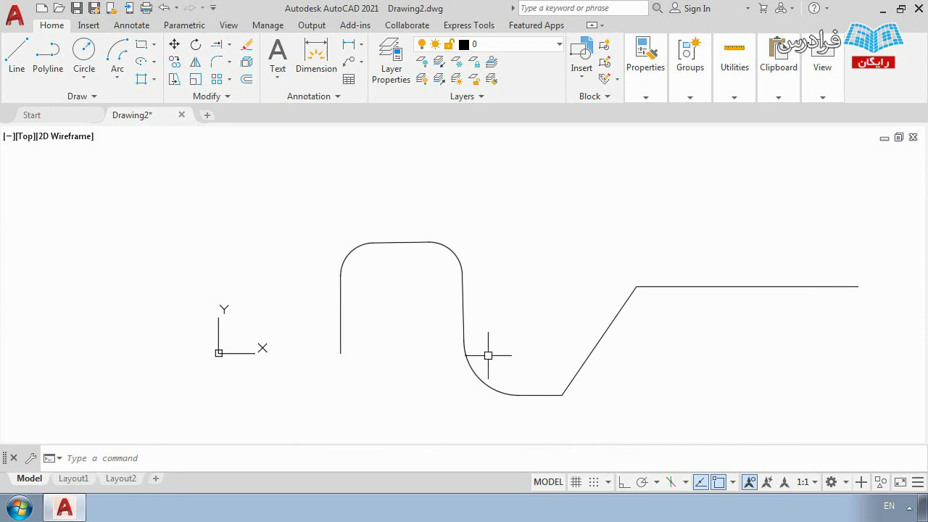
Step: Draw a separate, nearly vertical line beyond the free end of the long horizontal line, with its upper end just below that line's level
scroll(495, 299, "down", 4)
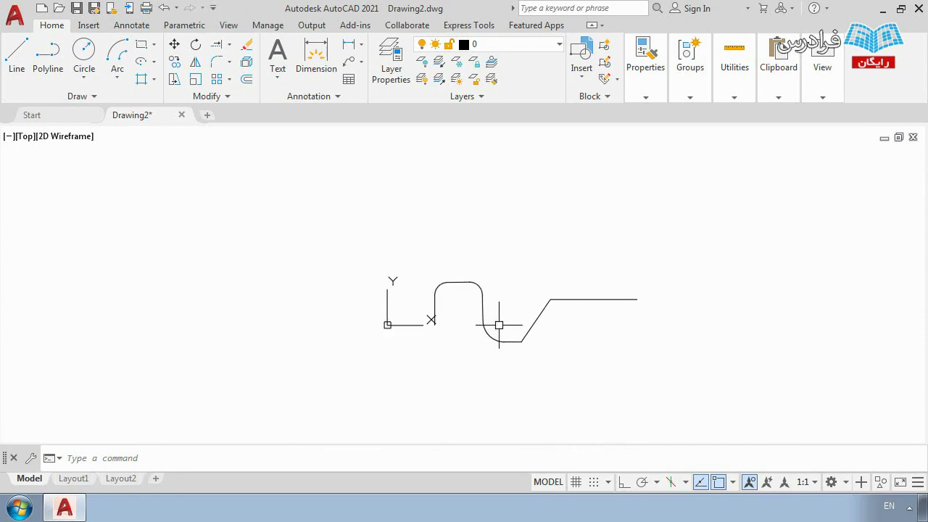
middle_click_drag(467, 322, 418, 317)
scroll(395, 298, "up", 2)
scroll(386, 284, "down", 2)
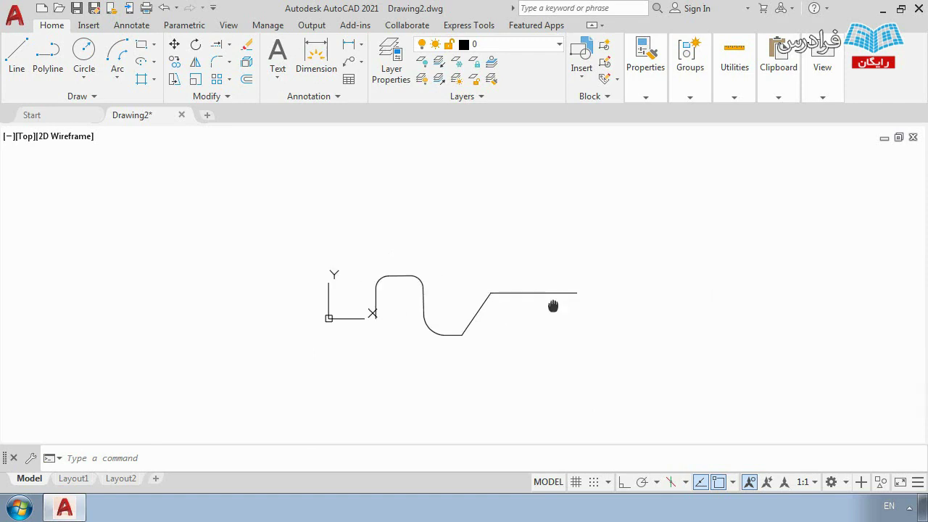
middle_click_drag(553, 307, 511, 305)
scroll(517, 312, "up", 2)
type("L")
key("Return")
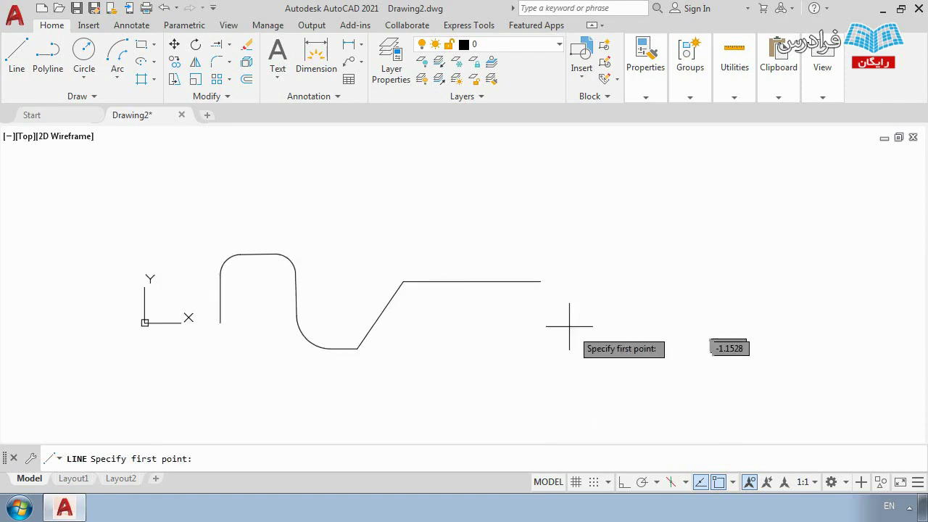
left_click(603, 374)
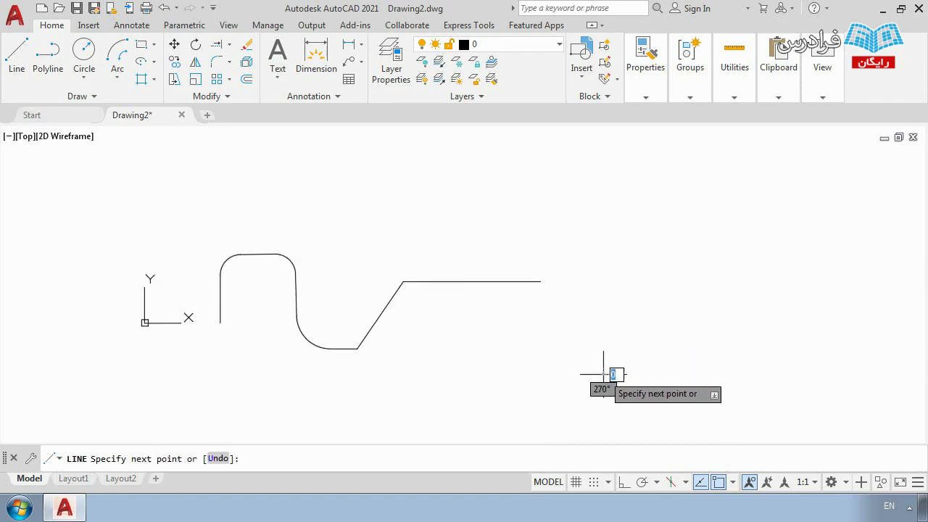
left_click(599, 291)
key("Return")
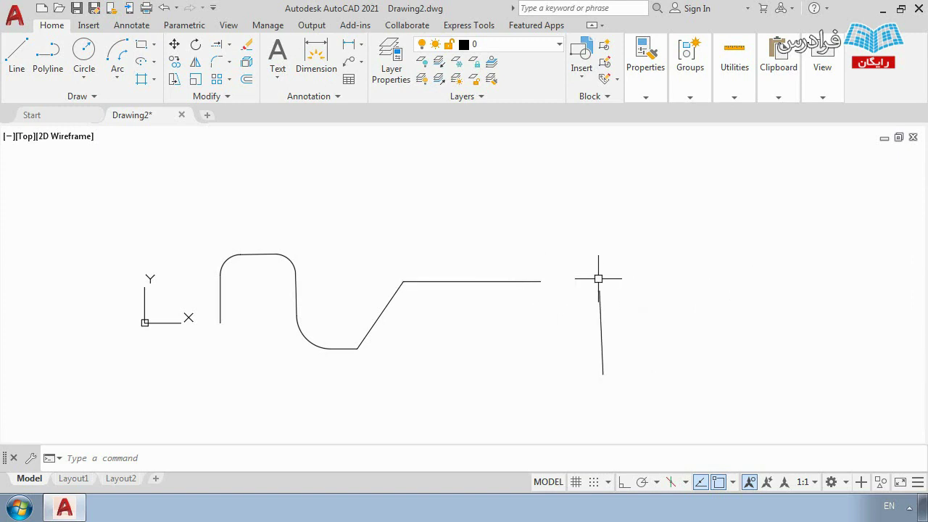
Step: Try stretching the upper endpoint of the separate near-vertical line above the horizontal line's level, and undo the stretch
left_click(595, 301)
left_click(600, 291)
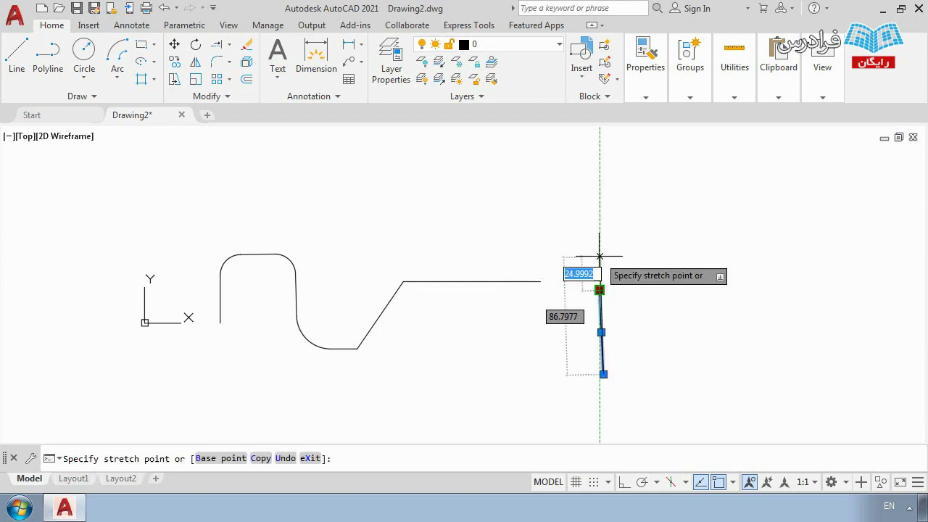
left_click(599, 215)
key("Escape")
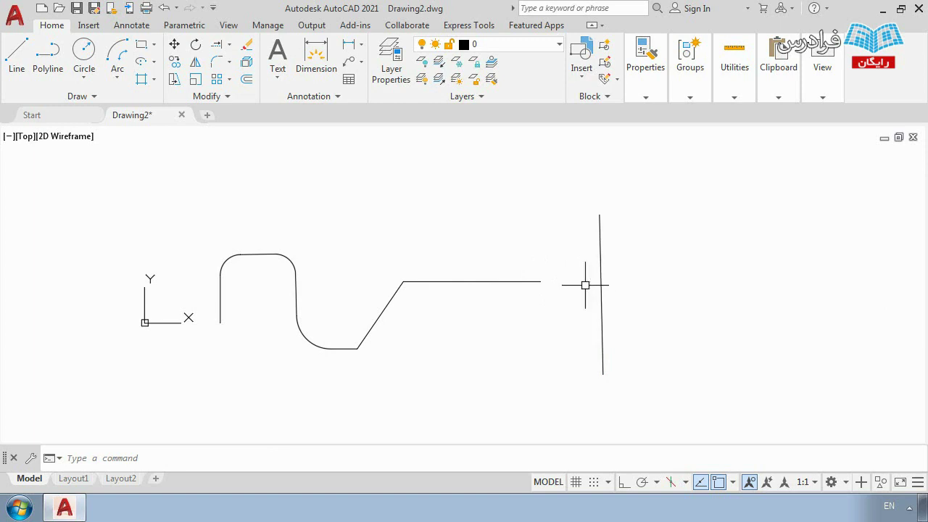
type("u")
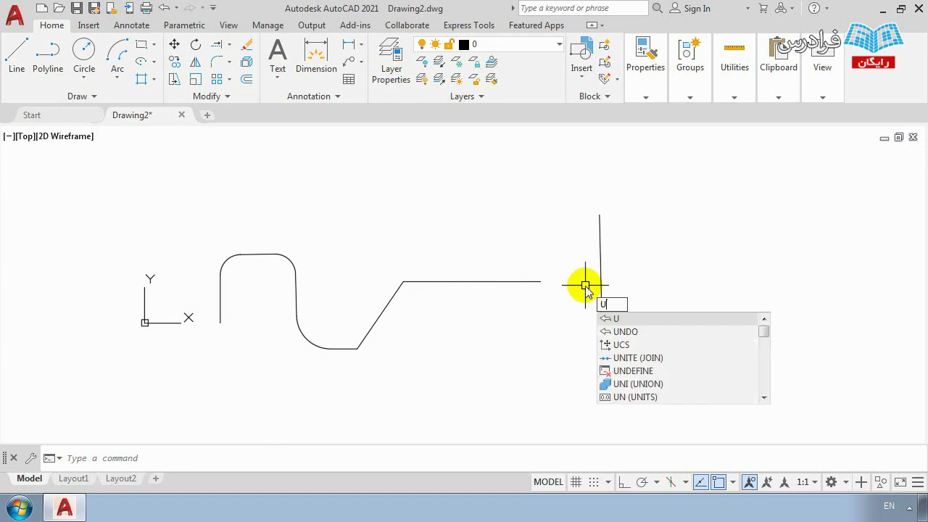
key("Return")
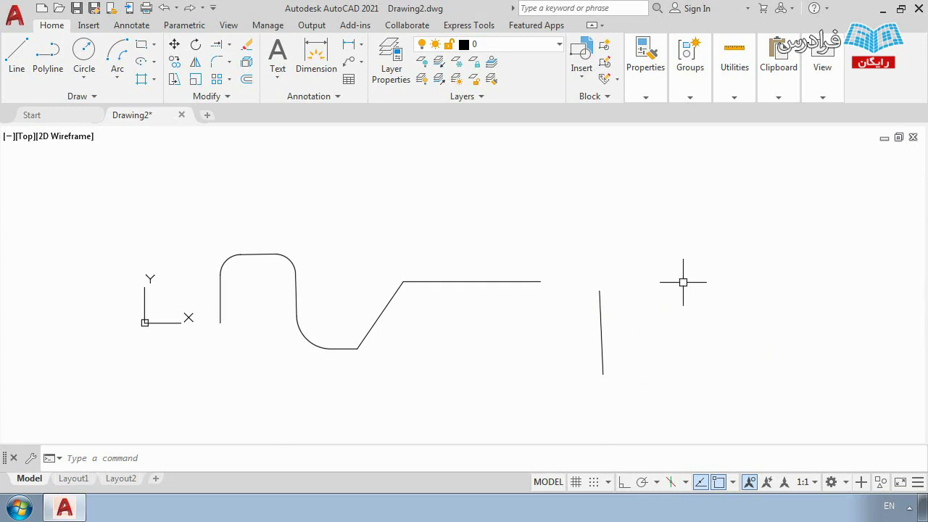
Step: Join the long horizontal line and the separate near-vertical line into a sharp corner using Fillet with a radius of 0
right_click(615, 280)
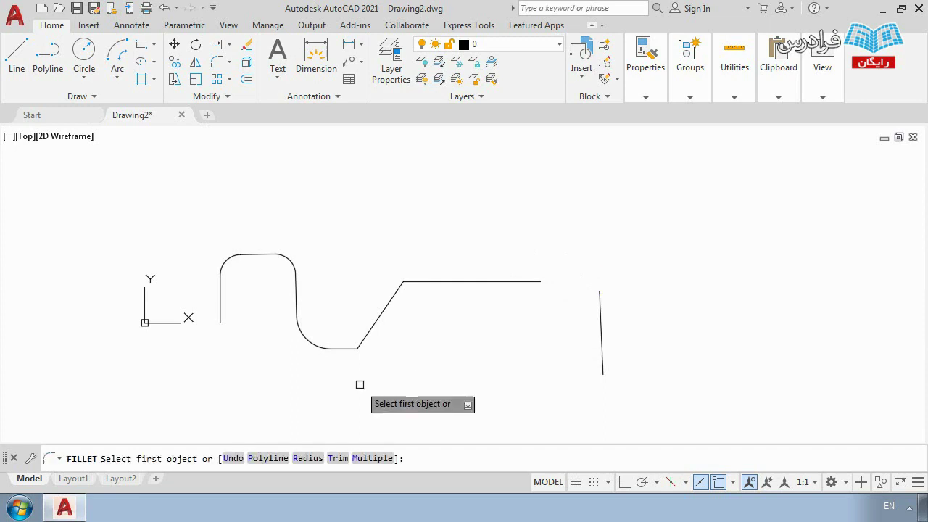
left_click(308, 458)
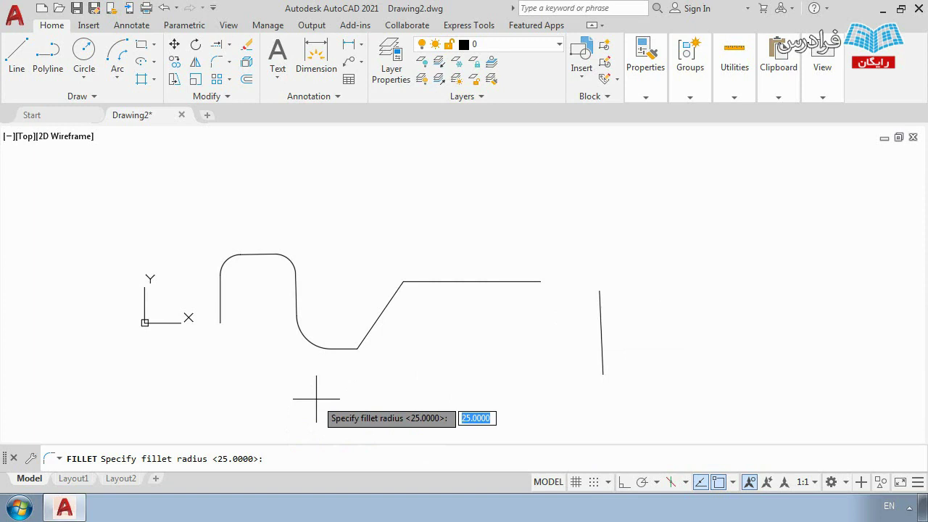
type("0")
right_click(316, 398)
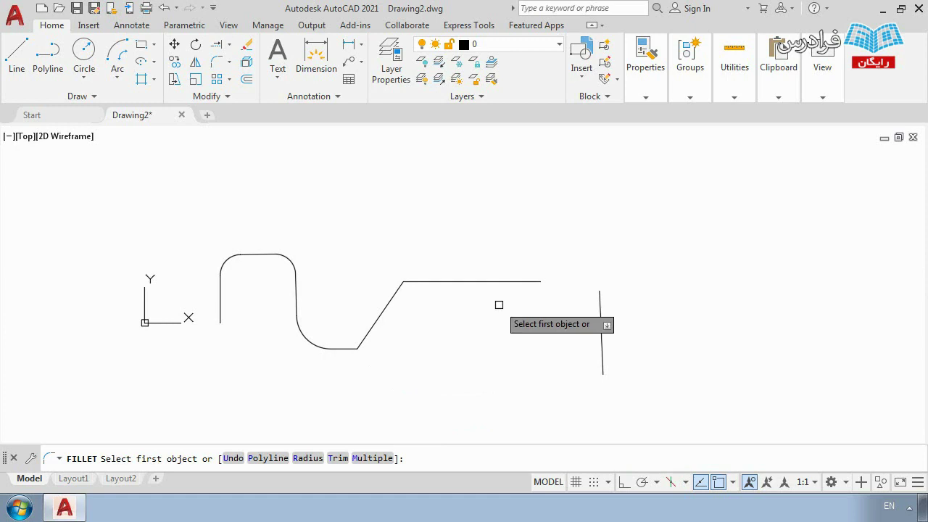
left_click(518, 281)
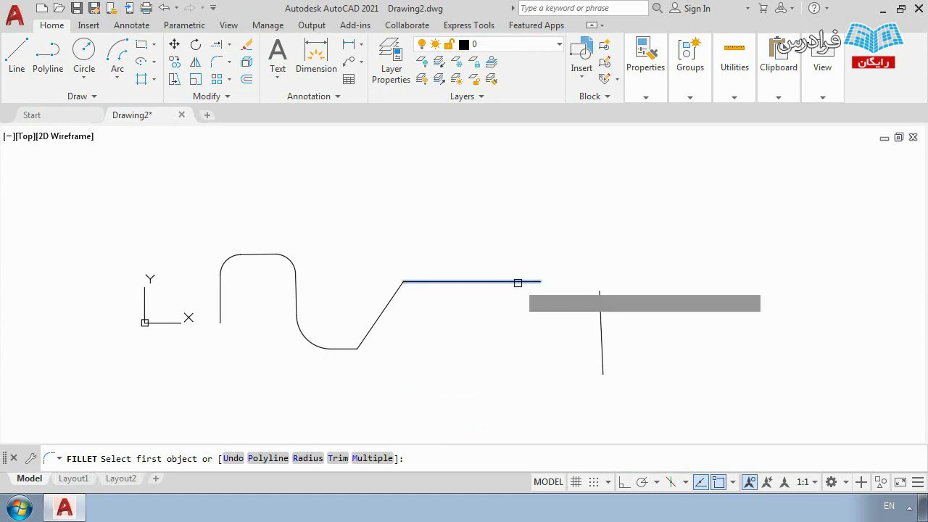
left_click(601, 331)
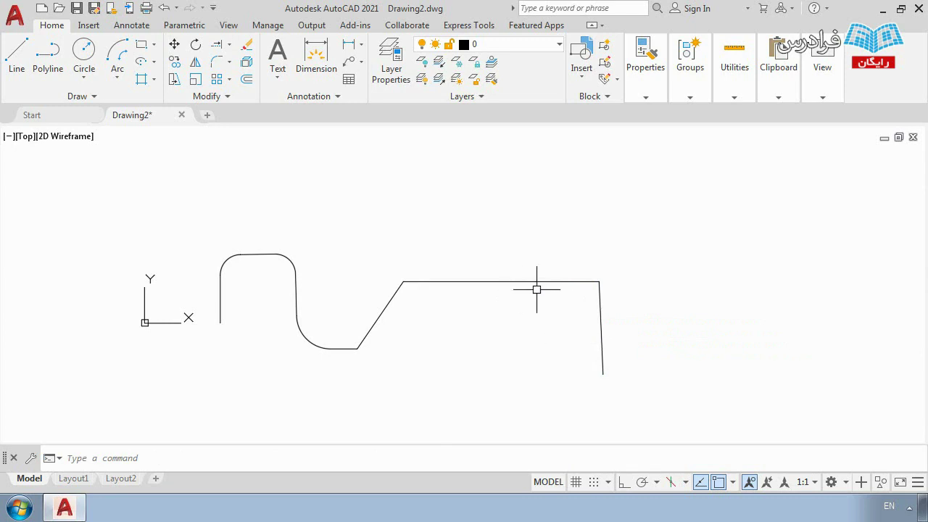
scroll(555, 286, "up", 2)
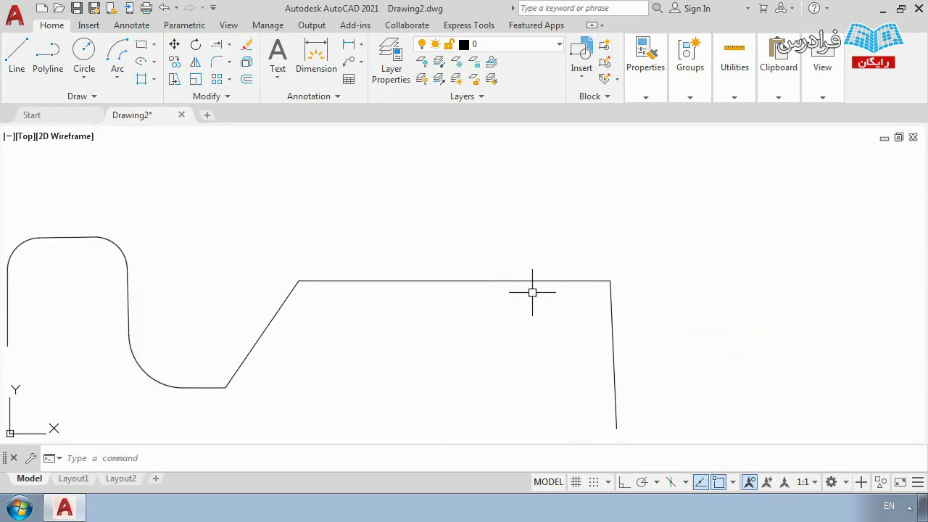
middle_click_drag(460, 297, 462, 271)
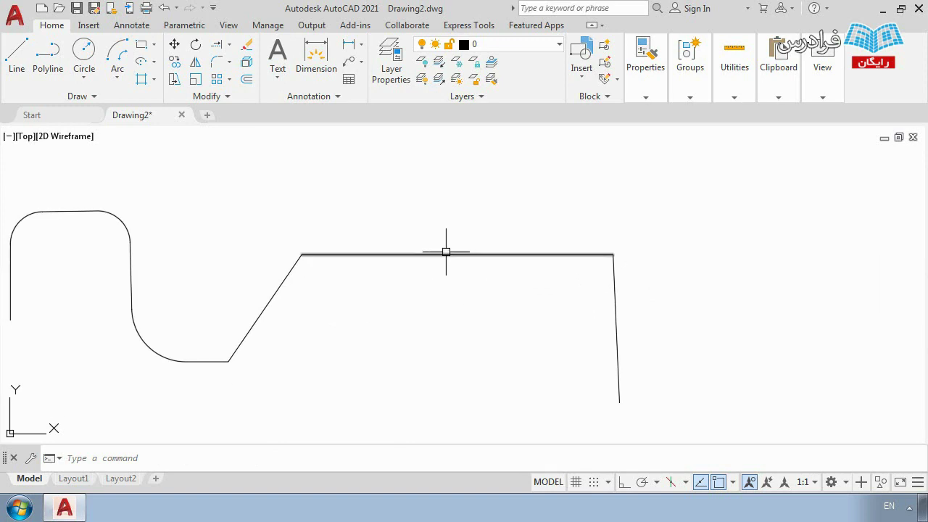
scroll(549, 287, "down", 4)
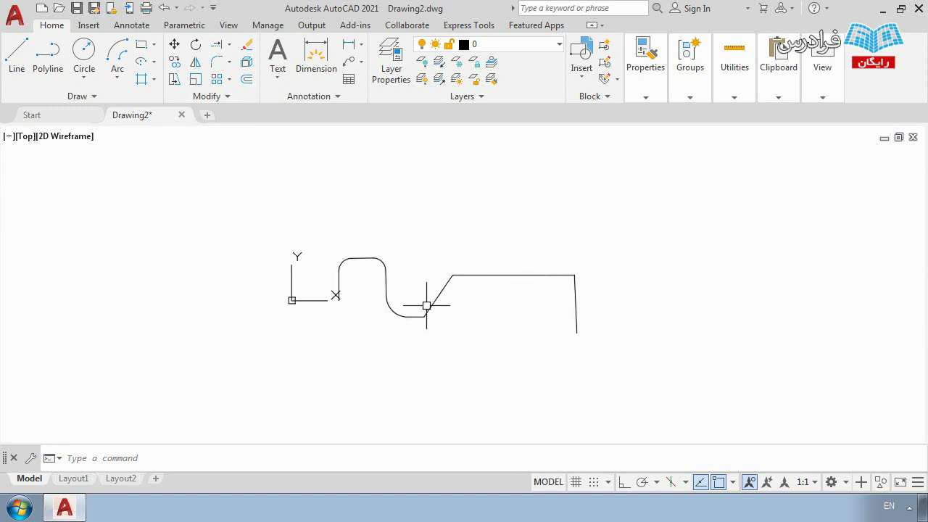
scroll(377, 297, "up", 2)
scroll(331, 296, "up", 2)
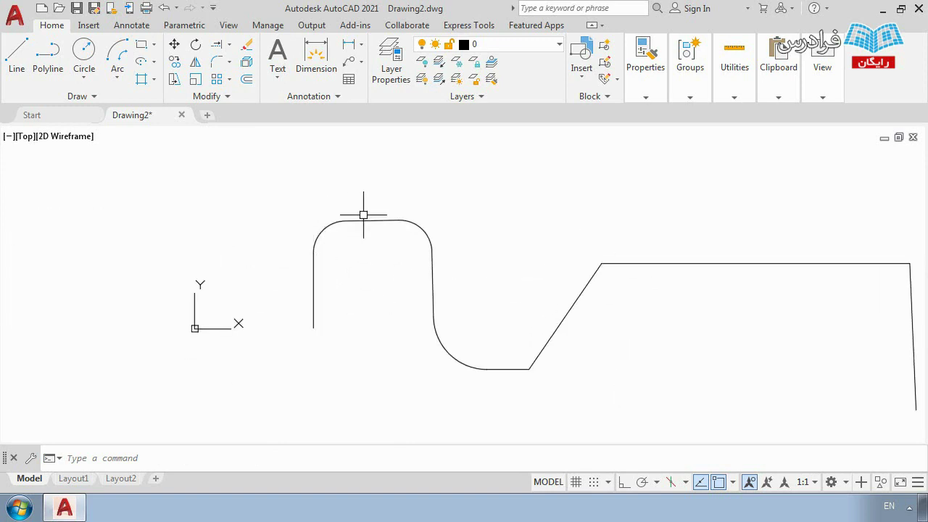
scroll(322, 250, "down", 2)
middle_click_drag(561, 263, 423, 263)
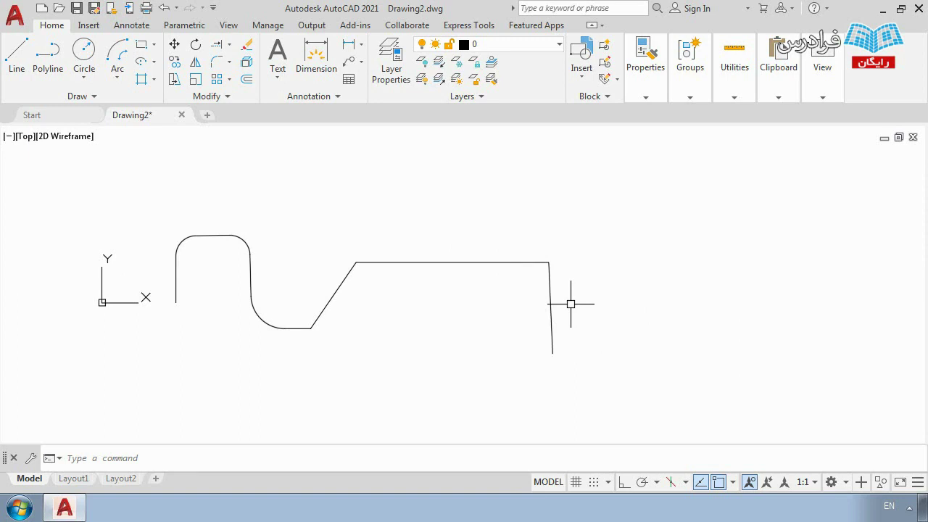
Step: Draw a separate, nearly horizontal line about 109 units long, starting below and beyond the near-vertical line's lower end
middle_click_drag(598, 337, 564, 311)
type("l")
key("Return")
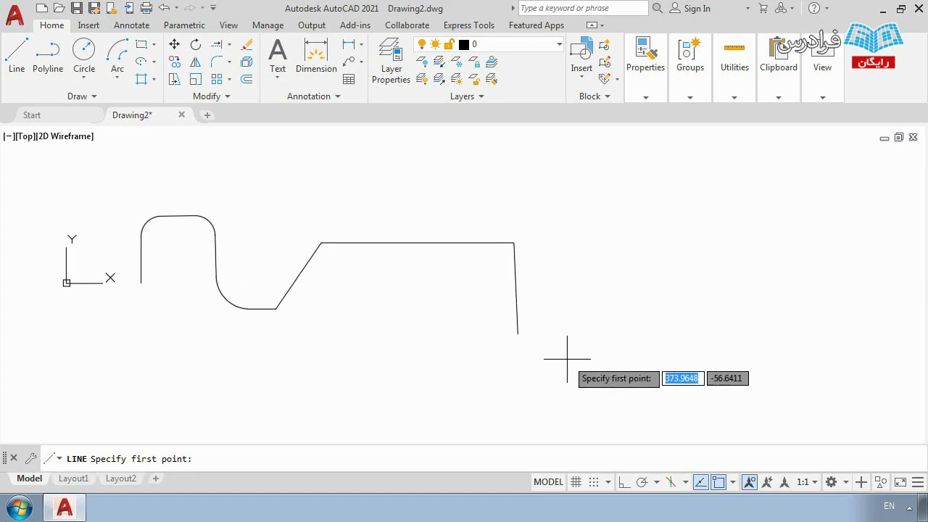
left_click(547, 366)
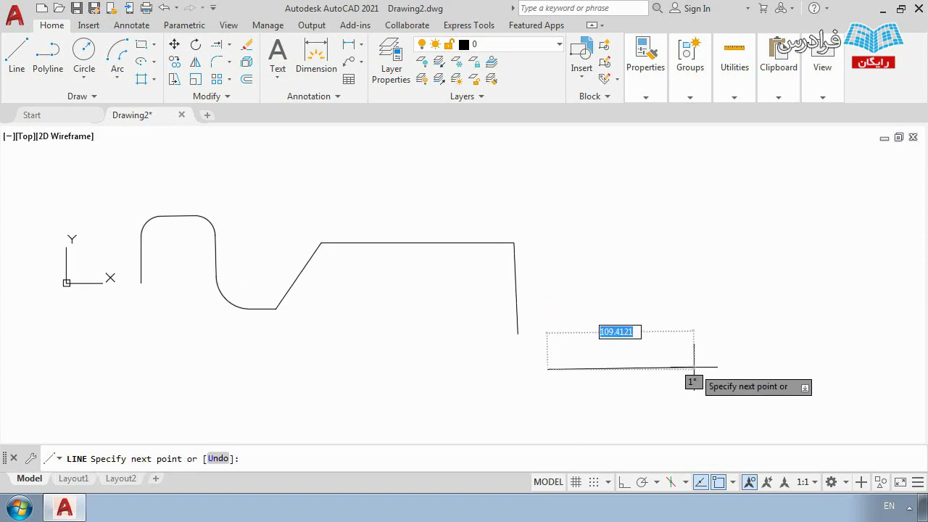
left_click(692, 367)
key("Return")
Step: Fillet the near-vertical line and the new separate lower line with a radius of 20
scroll(581, 385, "up", 2)
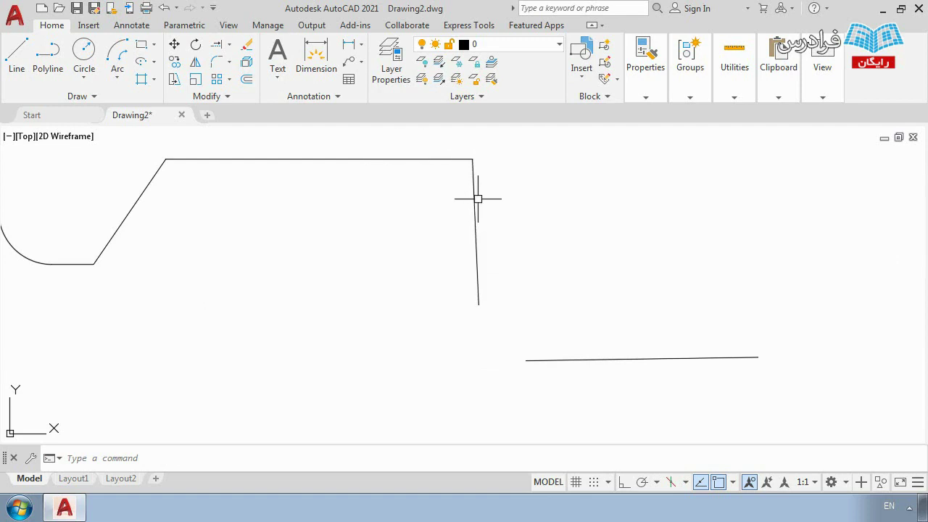
scroll(469, 153, "up", 2)
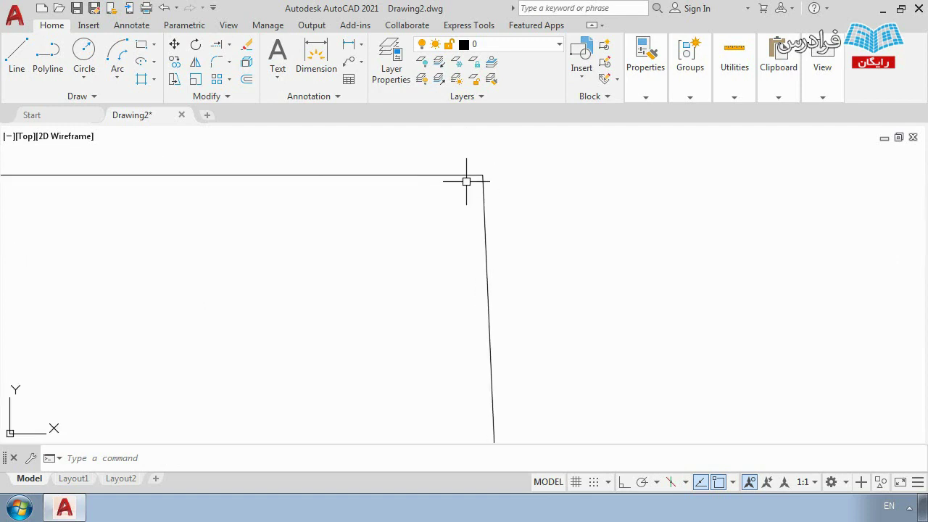
scroll(489, 190, "down", 3)
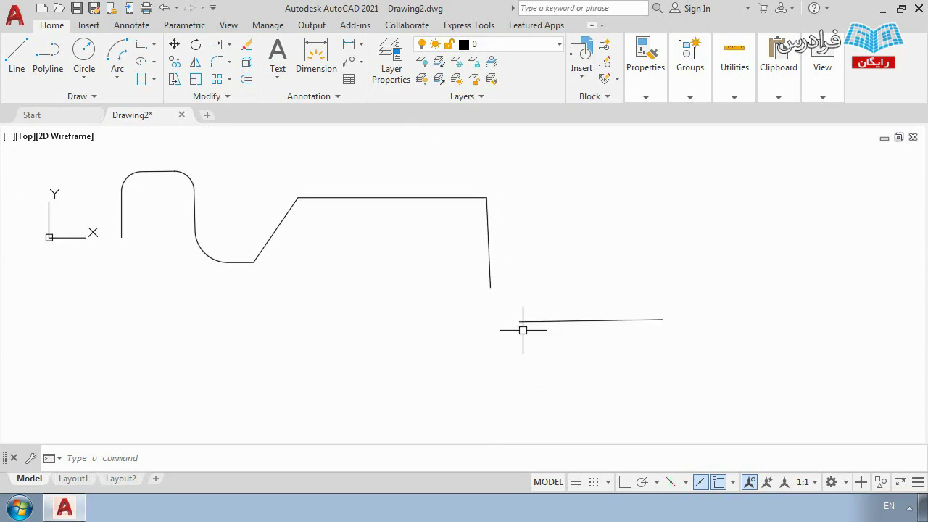
type("f")
key("Return")
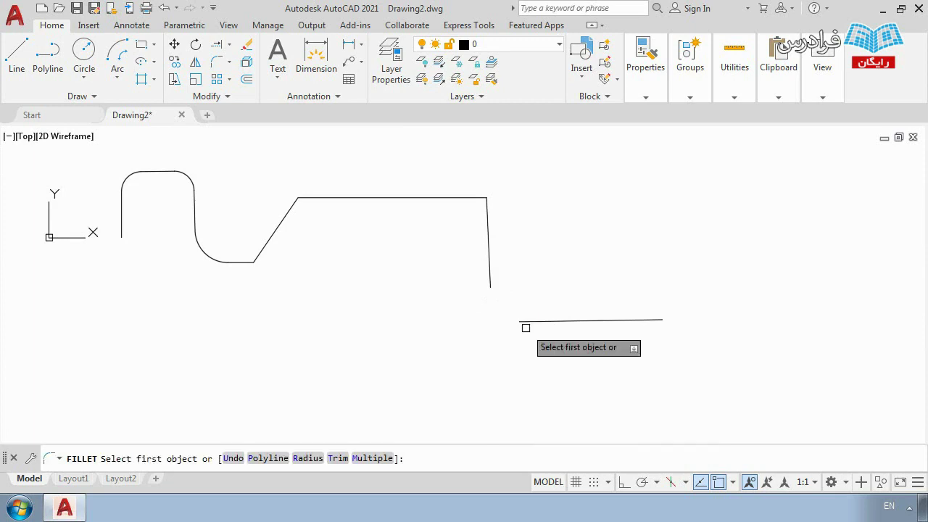
left_click(309, 458)
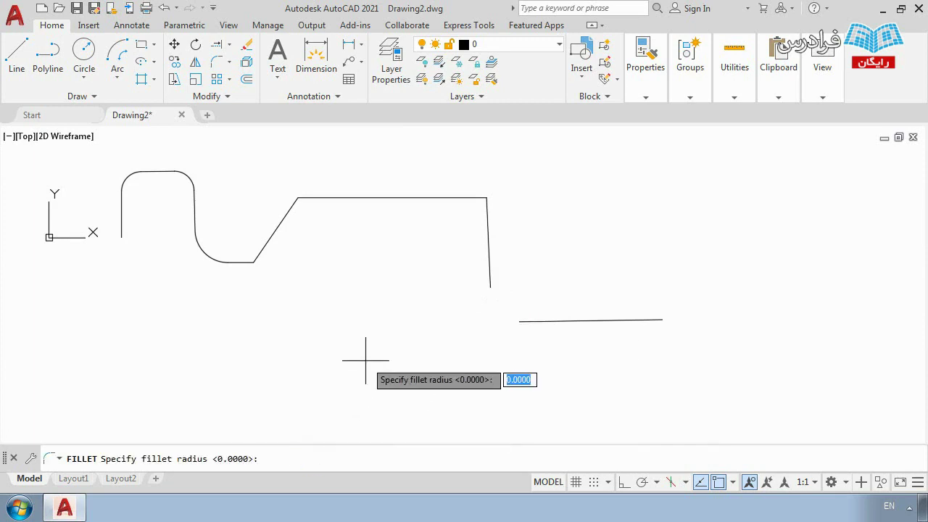
type("20")
key("Return")
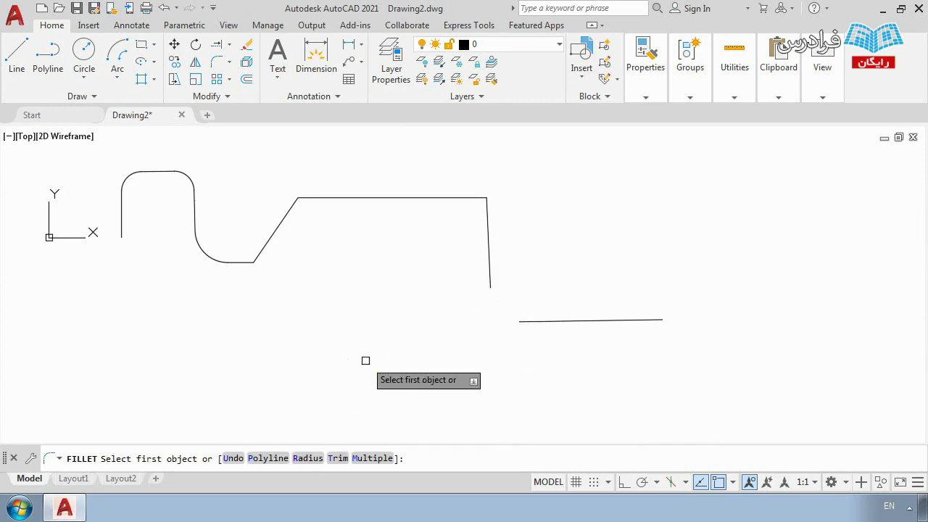
left_click(488, 265)
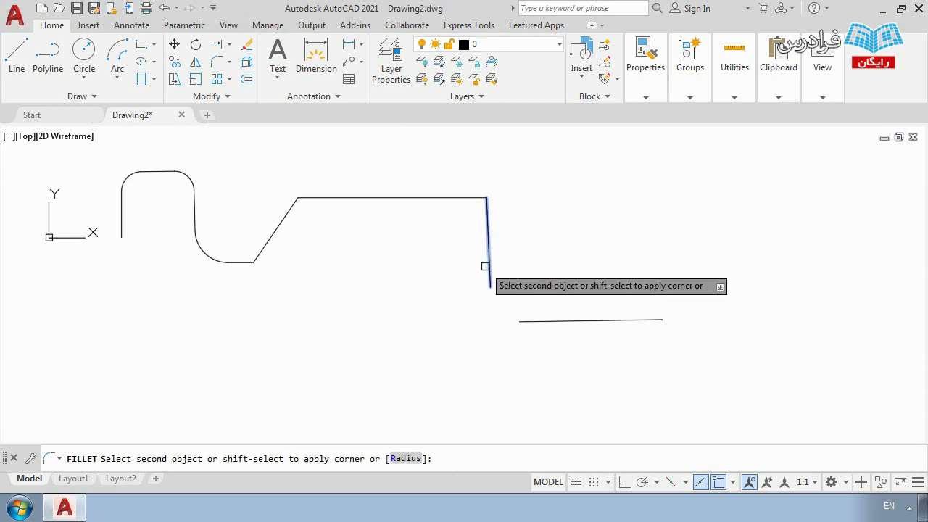
left_click(568, 319)
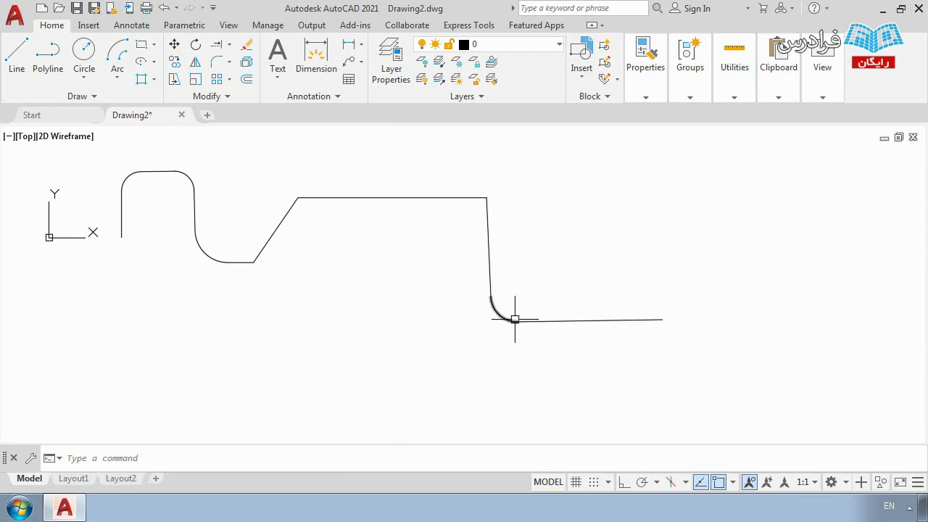
Step: Dimension the radius of the new lower fillet arc, placing the dimension line inside the curve
left_click(316, 56)
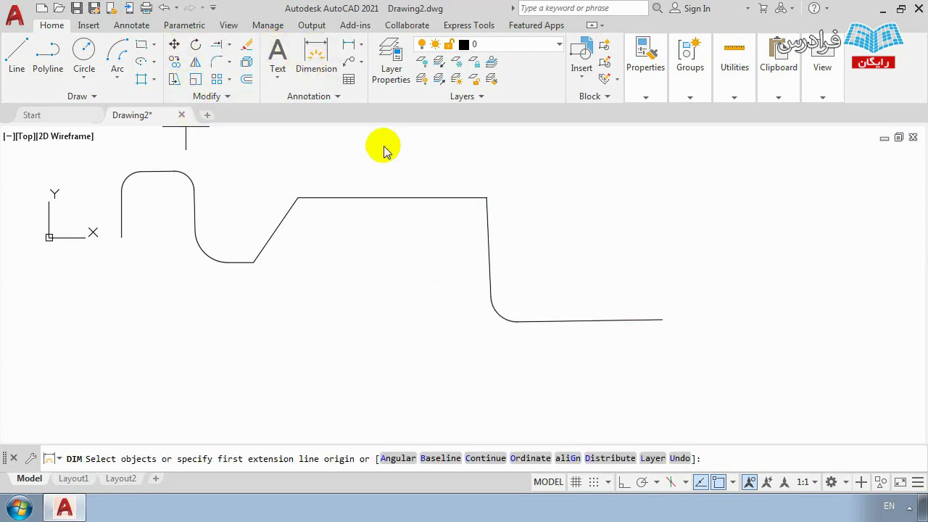
left_click(500, 313)
scroll(501, 313, "up", 8)
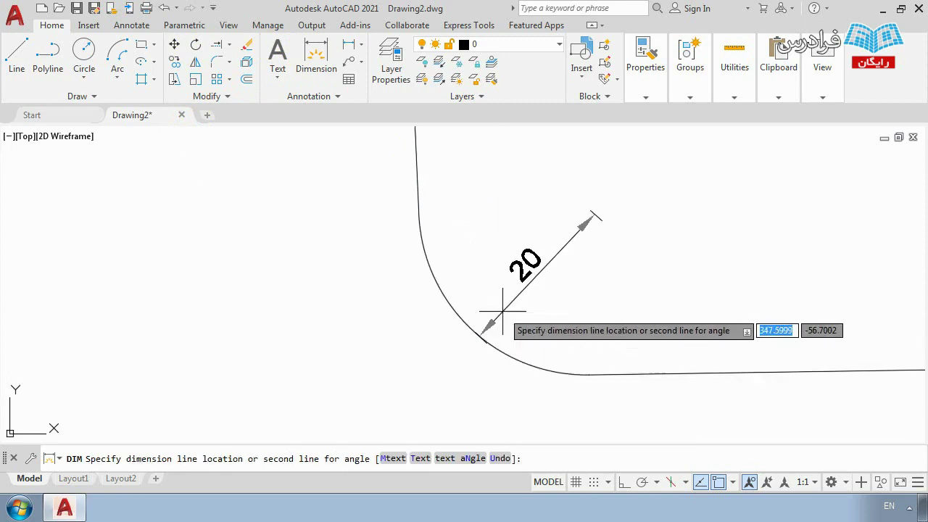
left_click(501, 313)
scroll(497, 307, "down", 4)
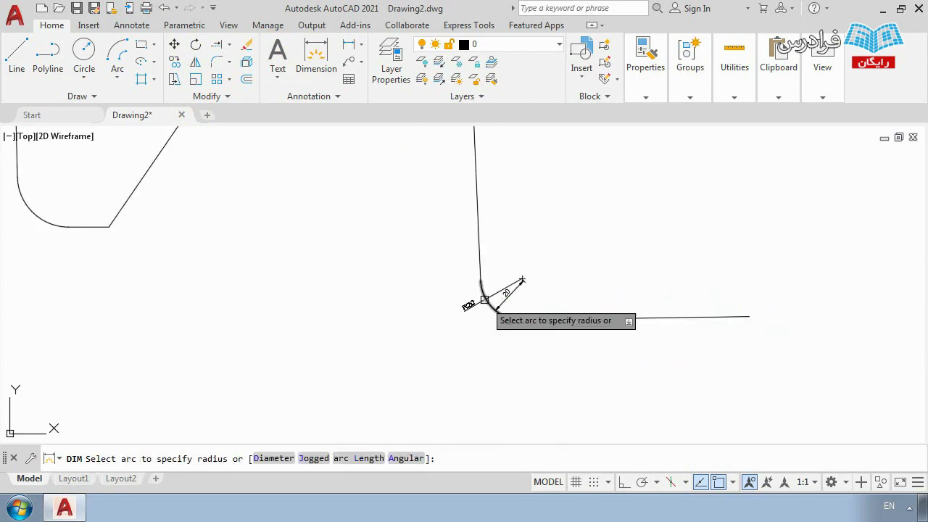
key("Escape")
scroll(519, 300, "down", 3)
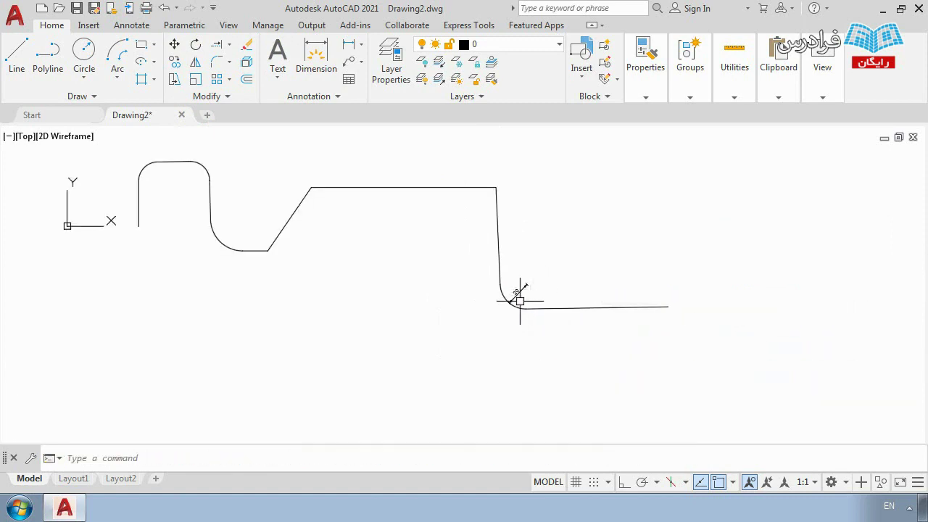
scroll(519, 300, "up", 2)
scroll(518, 300, "down", 5)
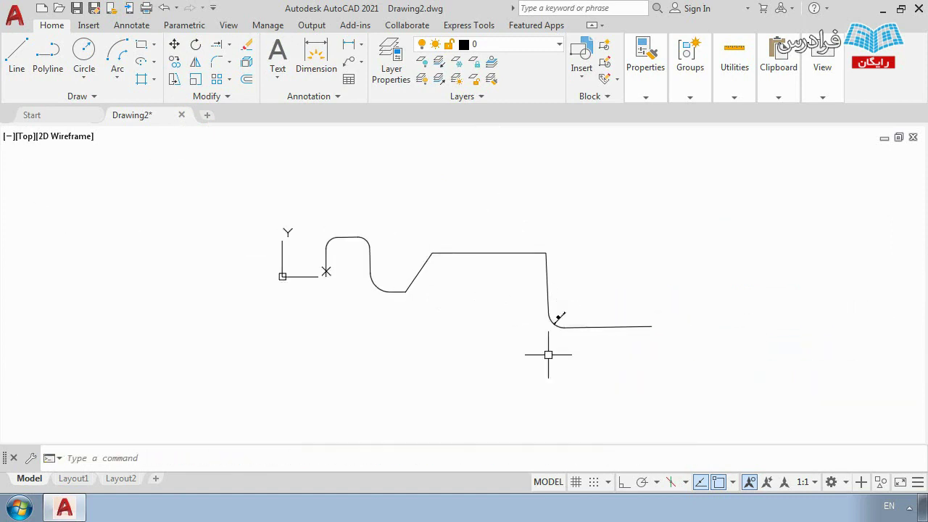
Step: Erase the whole filleted profile together with its dimension
left_click(687, 358)
left_click(284, 186)
key("Delete")
scroll(321, 275, "up", 3)
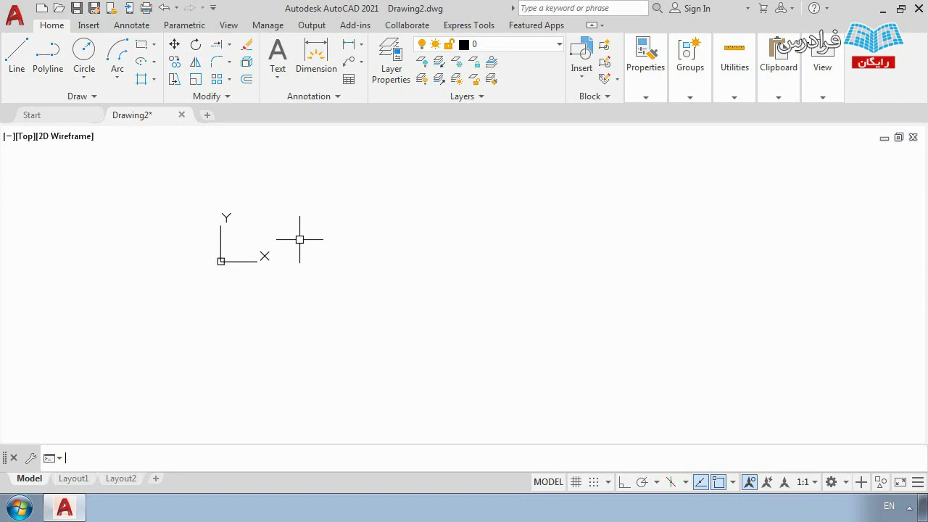
Step: With Ortho on, draw a horizontal line about 10 units long and a 10-unit vertical line down from its end
key("Return")
key("Escape")
scroll(252, 248, "up", 3)
type("l")
key("Return")
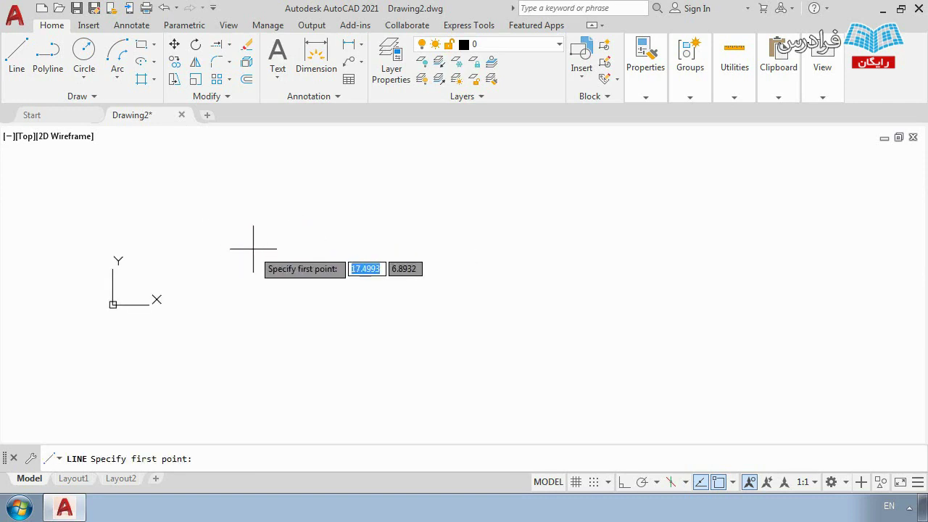
left_click(200, 298)
key("F8")
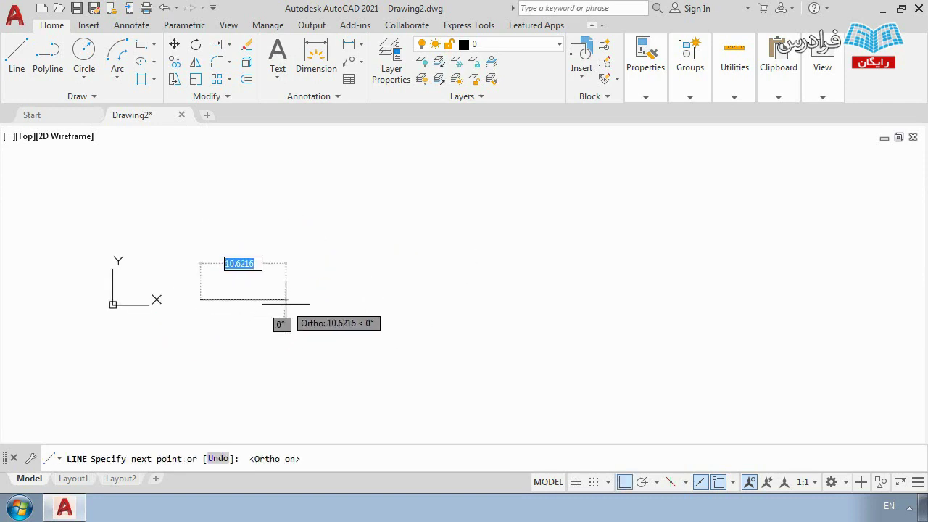
left_click(281, 301)
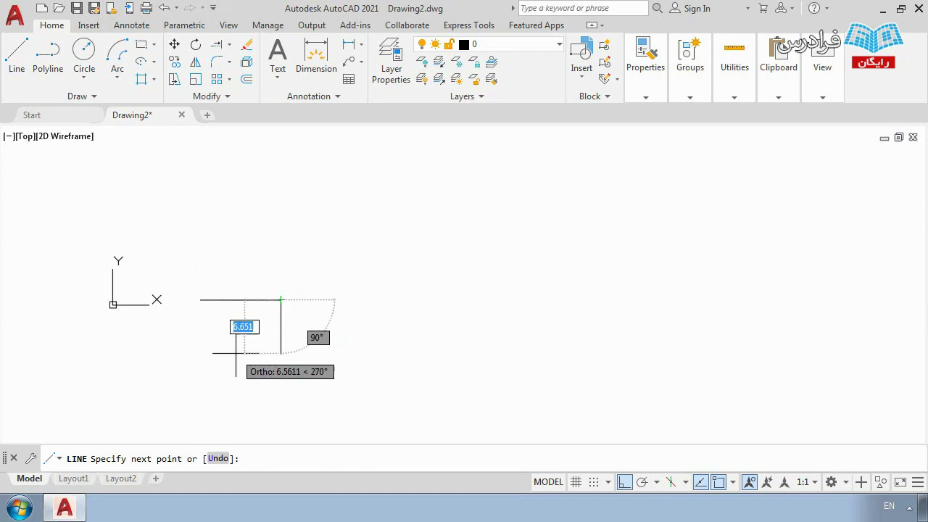
type("10")
key("Return")
scroll(227, 324, "up", 2)
key("Escape")
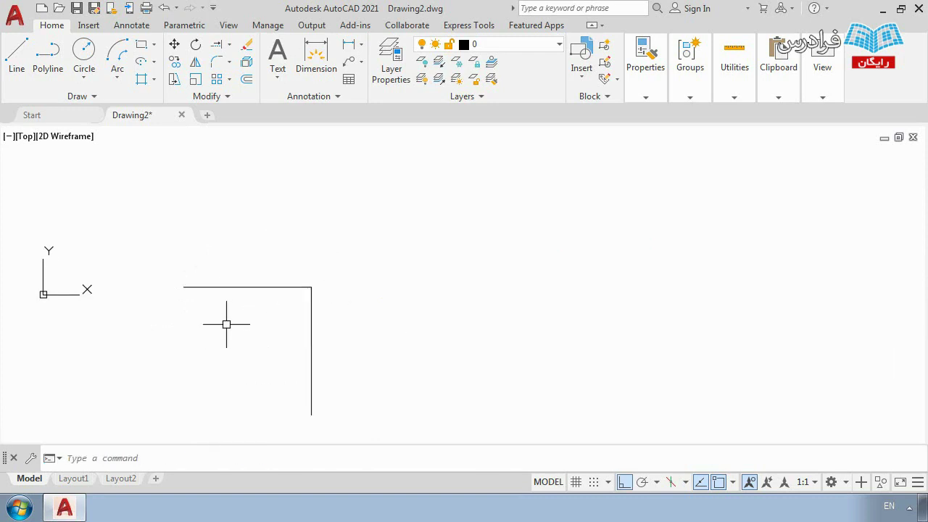
Step: Dimension the horizontal line between its two endpoints, placing the dimension above it
scroll(227, 323, "up", 2)
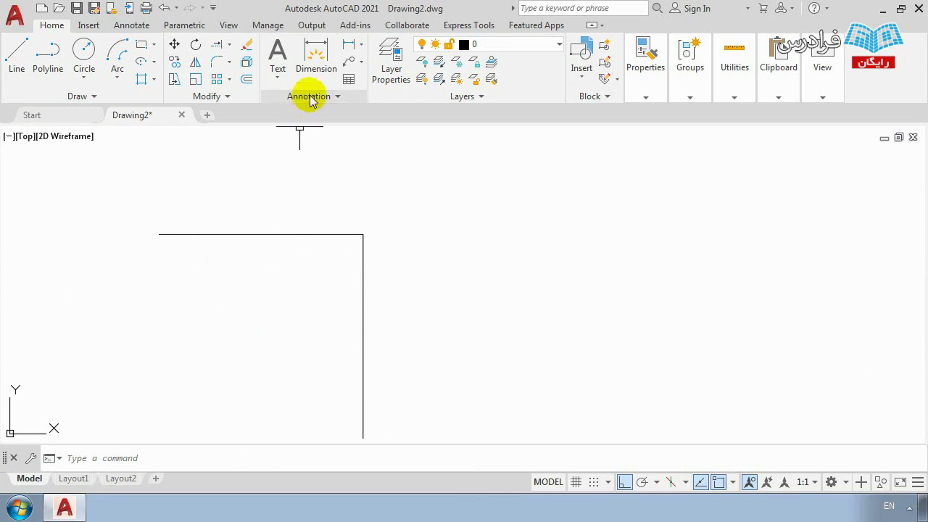
left_click(316, 69)
left_click(159, 234)
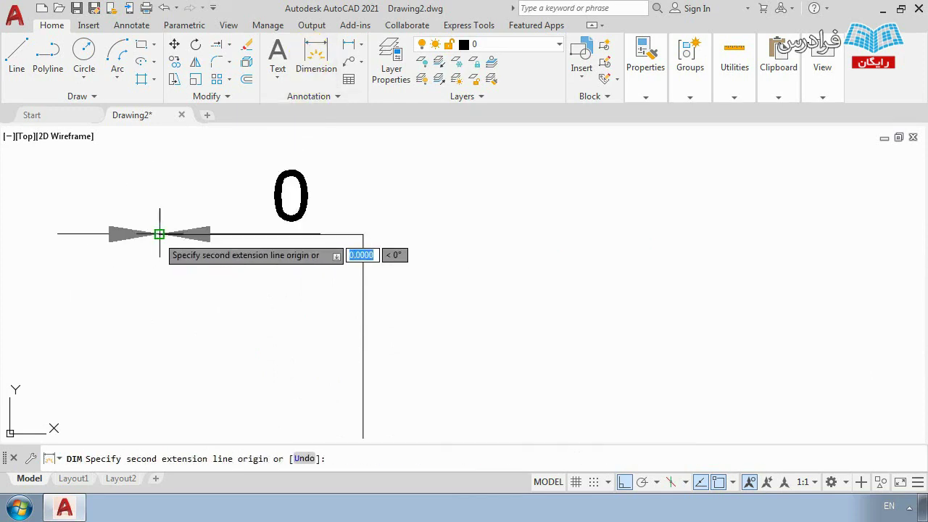
left_click(363, 234)
left_click(317, 146)
scroll(316, 203, "down", 3)
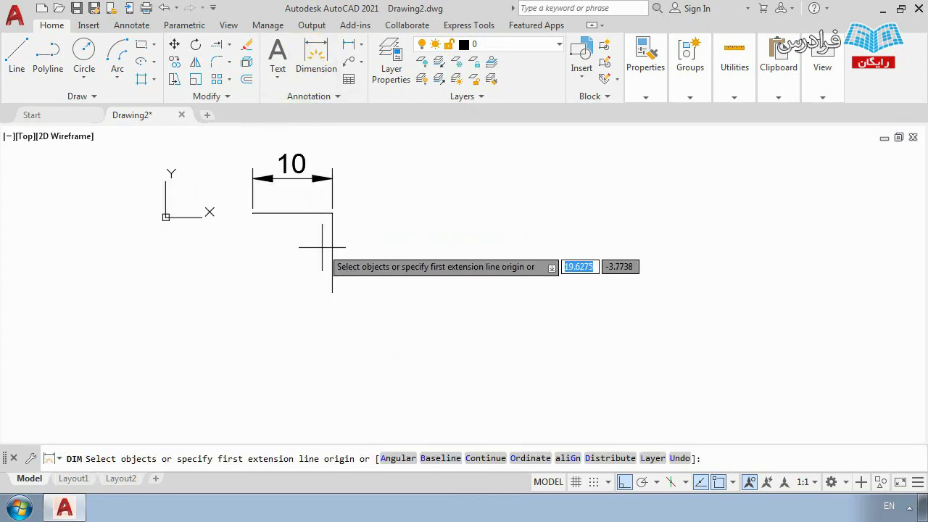
Step: Dimension the vertical line between its two endpoints, placing the dimension on the outer side of the corner
left_click(332, 212)
left_click(332, 292)
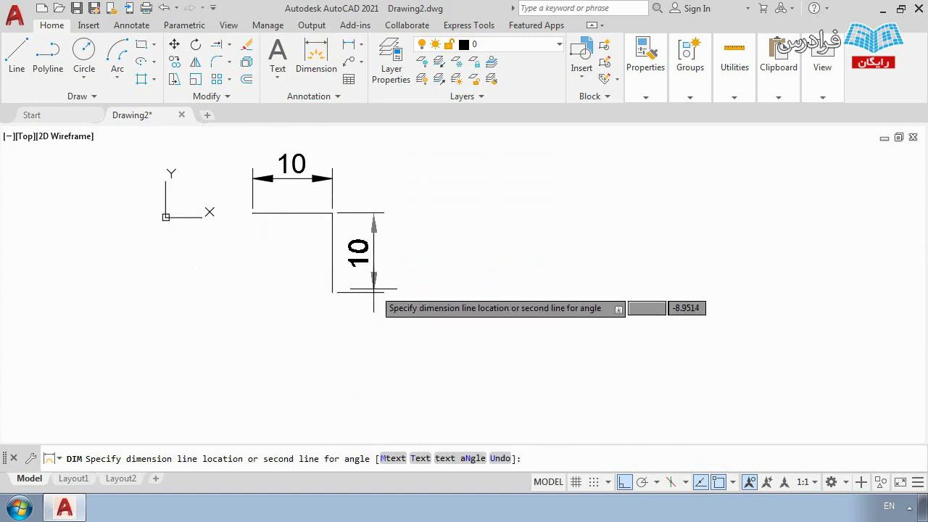
left_click(382, 290)
scroll(300, 244, "up", 4)
scroll(319, 283, "down", 2)
middle_click_drag(319, 283, 327, 312)
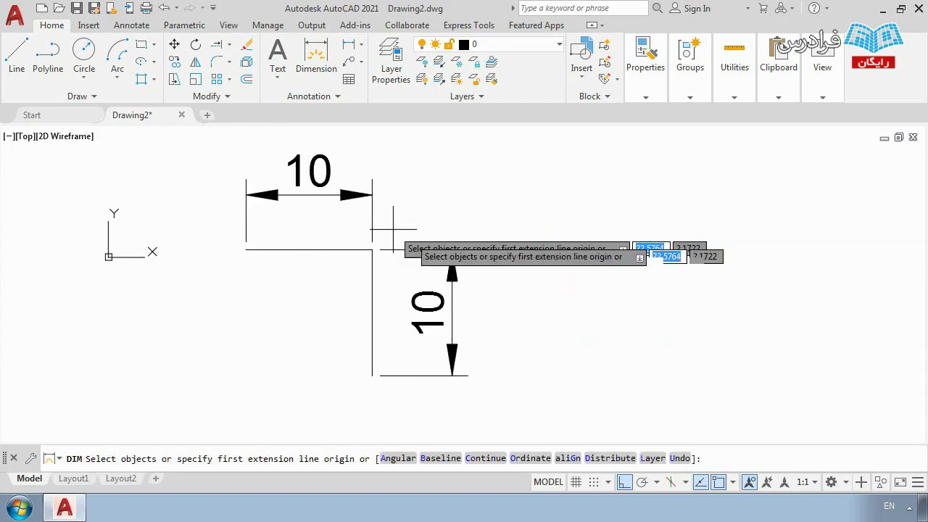
key("Escape")
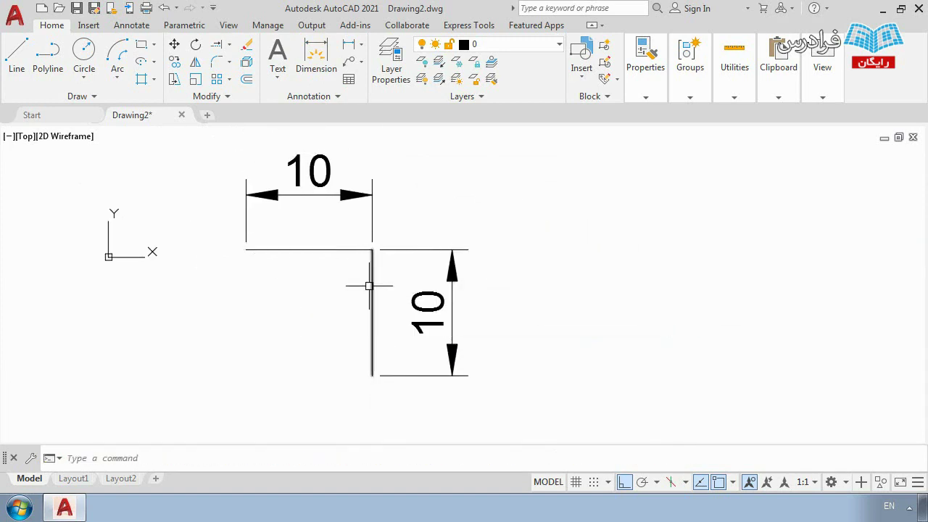
Step: Fillet the corner between the horizontal and vertical lines with a radius of 2
type("f")
key("Return")
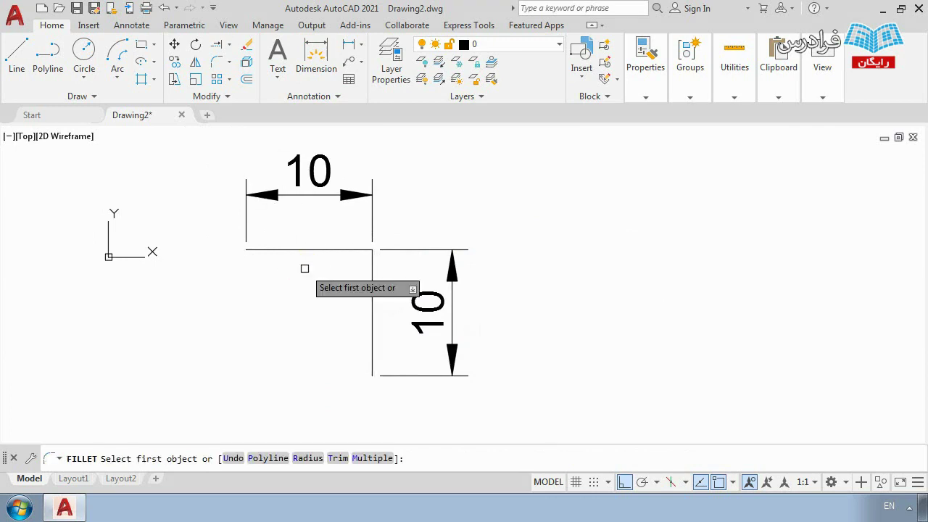
left_click(307, 458)
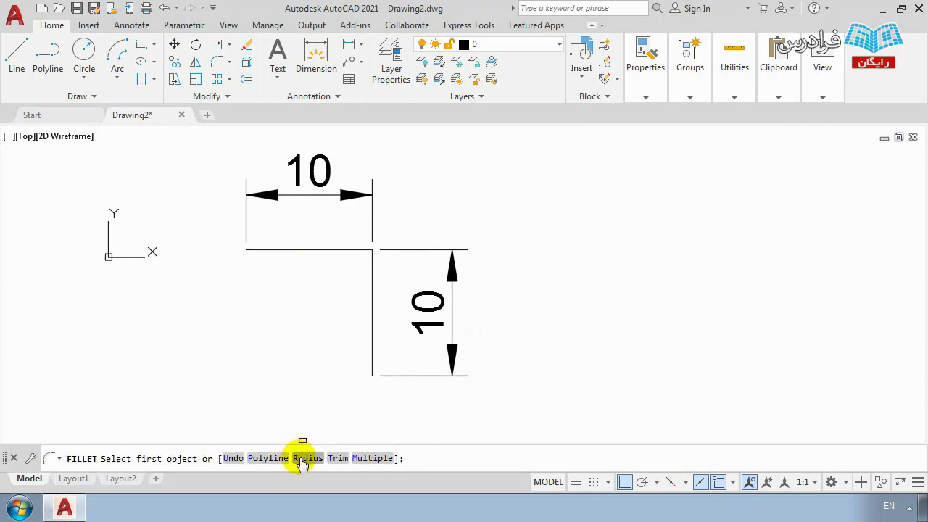
type("2")
right_click(274, 361)
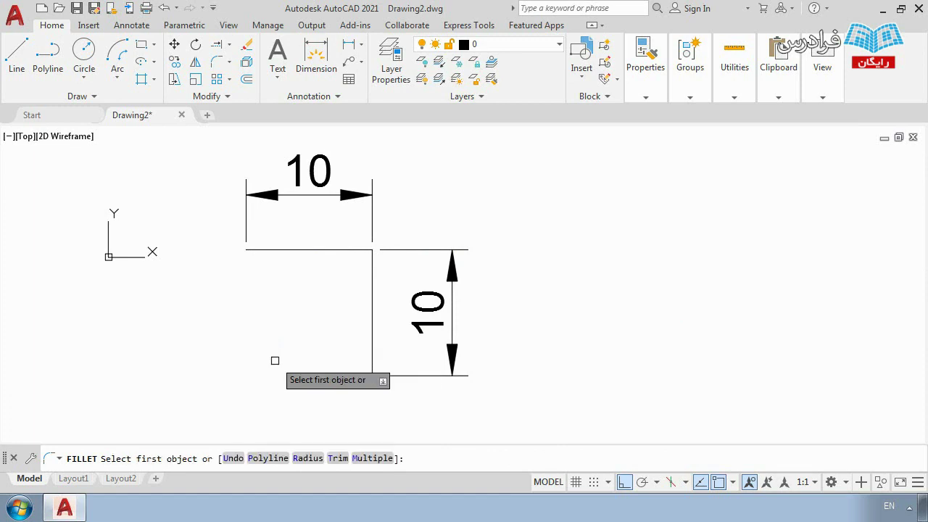
left_click(308, 249)
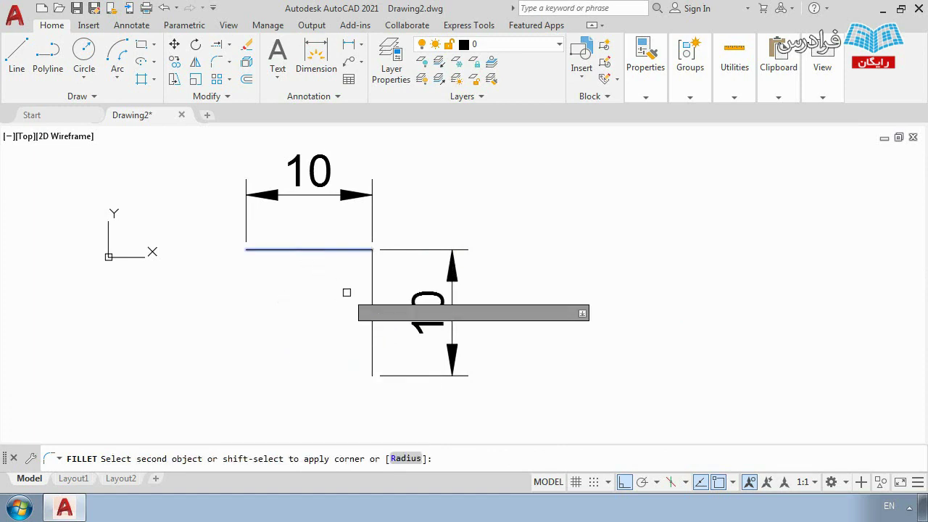
left_click(375, 315)
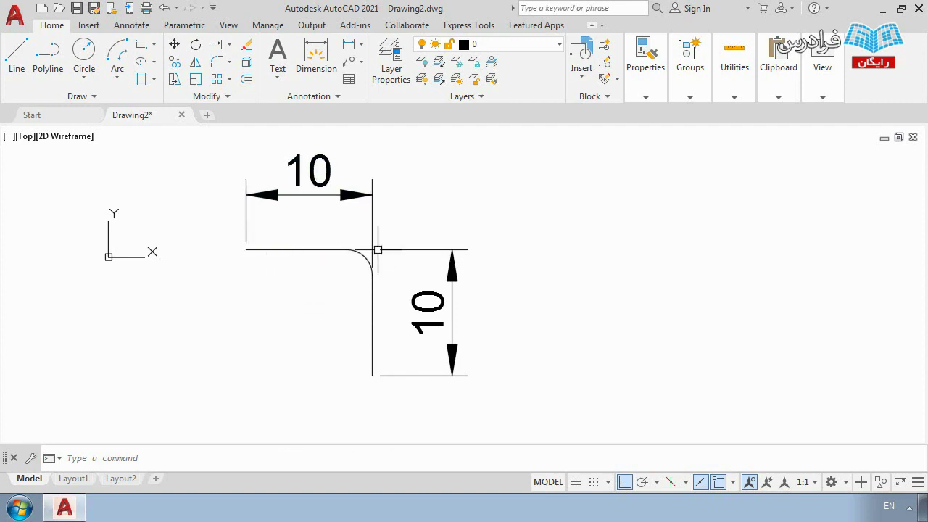
Step: Select the horizontal line to check where it ends at the fillet arc, and clear the selection
scroll(341, 250, "up", 4)
left_click(285, 250)
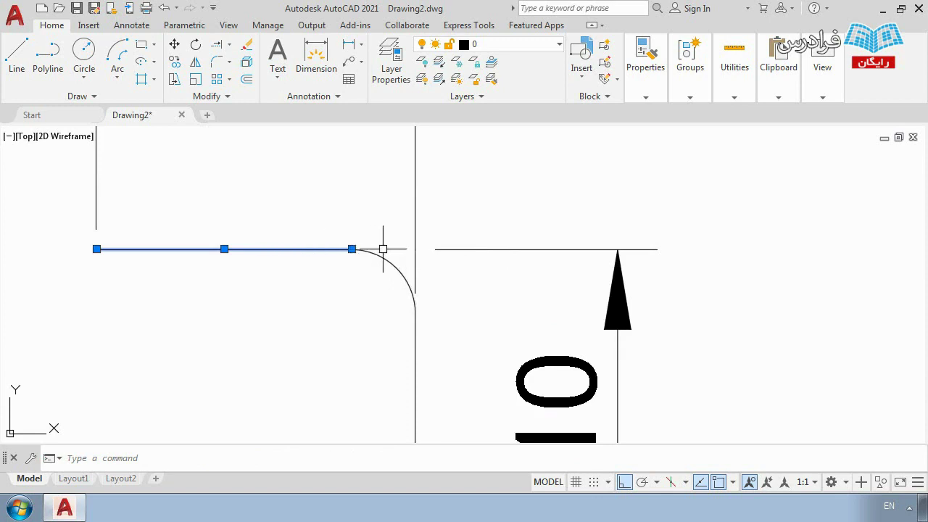
scroll(377, 250, "down", 2)
middle_click_drag(314, 259, 333, 273)
key("Escape")
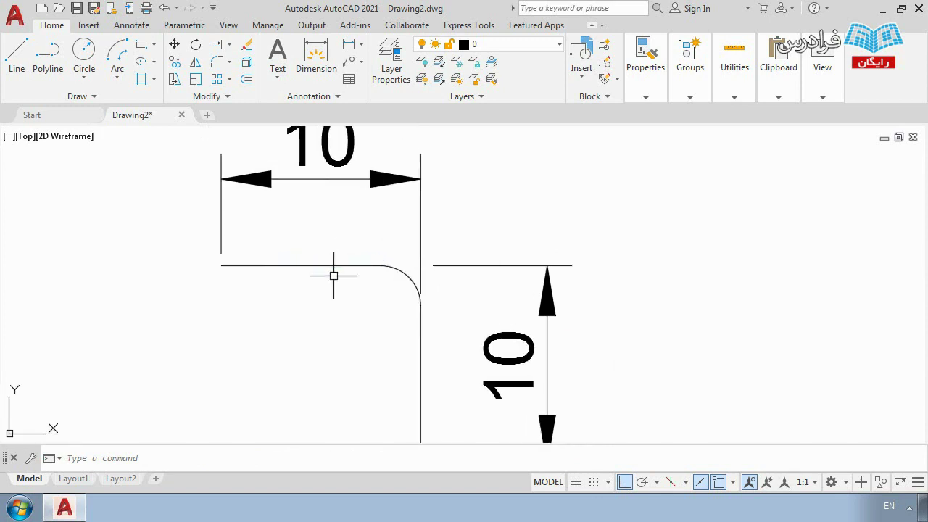
Step: Dimension the filleted horizontal line from its free end to the start of the arc, placing the dimension below it
left_click(313, 66)
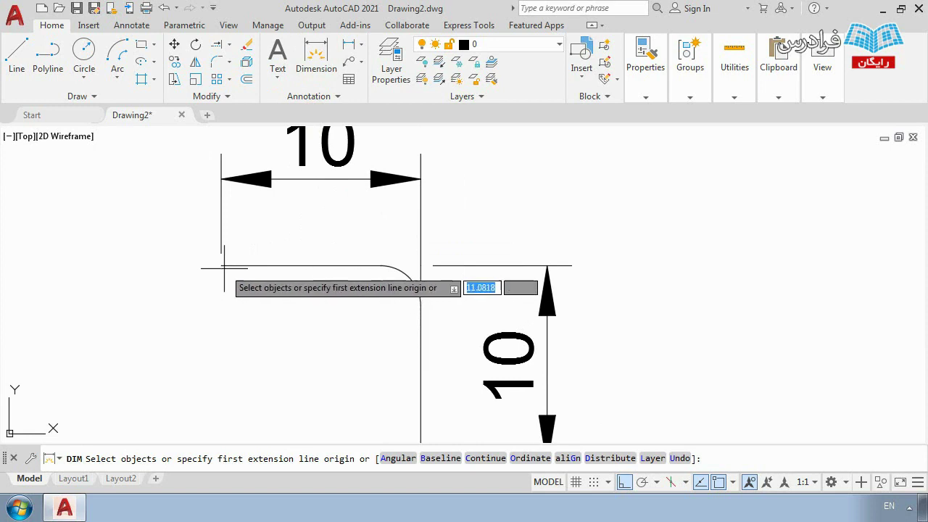
left_click(221, 266)
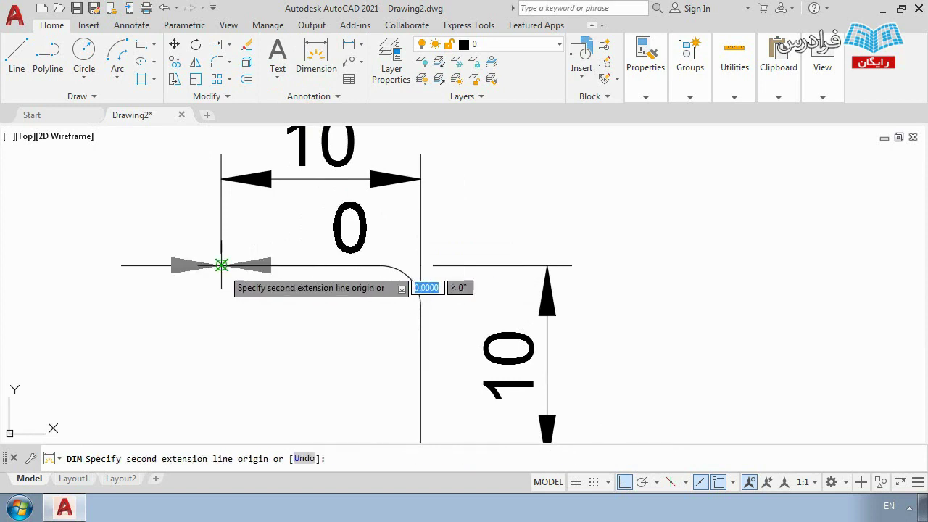
left_click(381, 266)
left_click(345, 345)
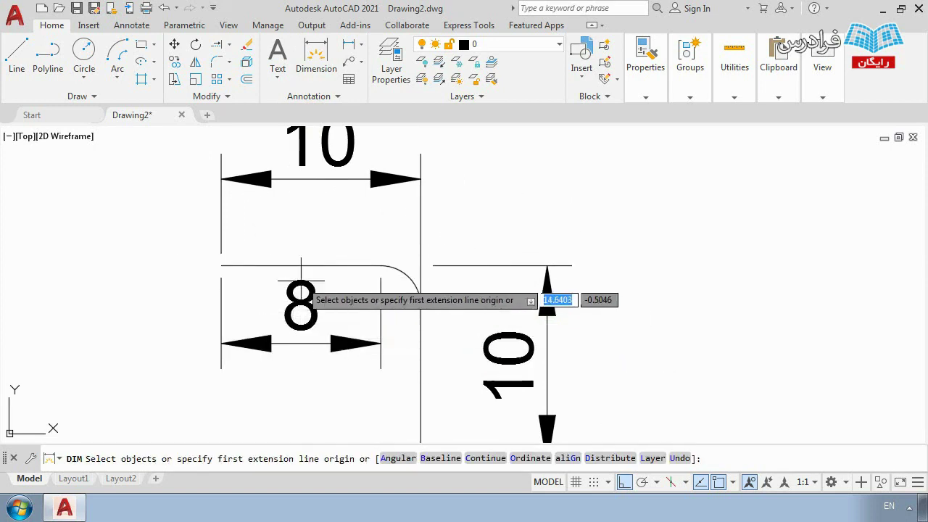
Step: Dimension the filleted vertical line from the arc's end to its lower endpoint, placing the dimension outside the existing vertical one
scroll(304, 308, "down", 2)
left_click(368, 257)
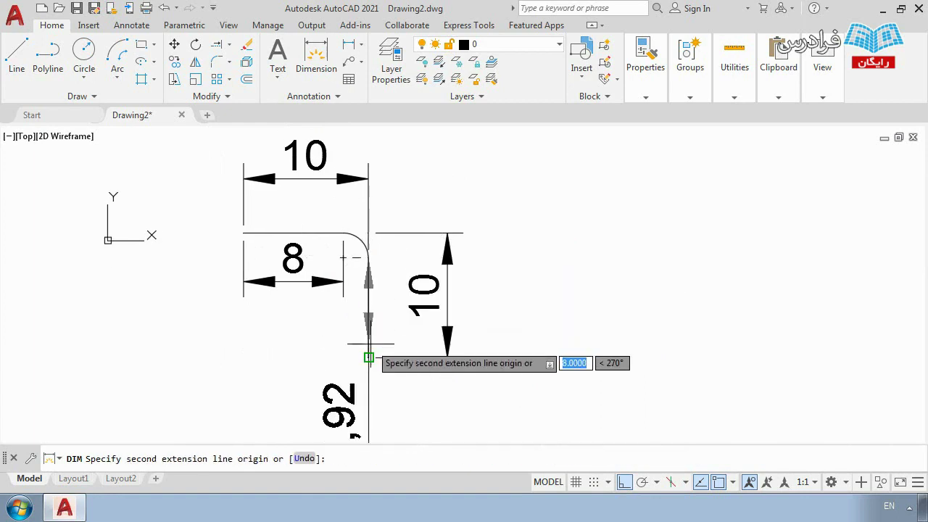
left_click(368, 356)
left_click(508, 359)
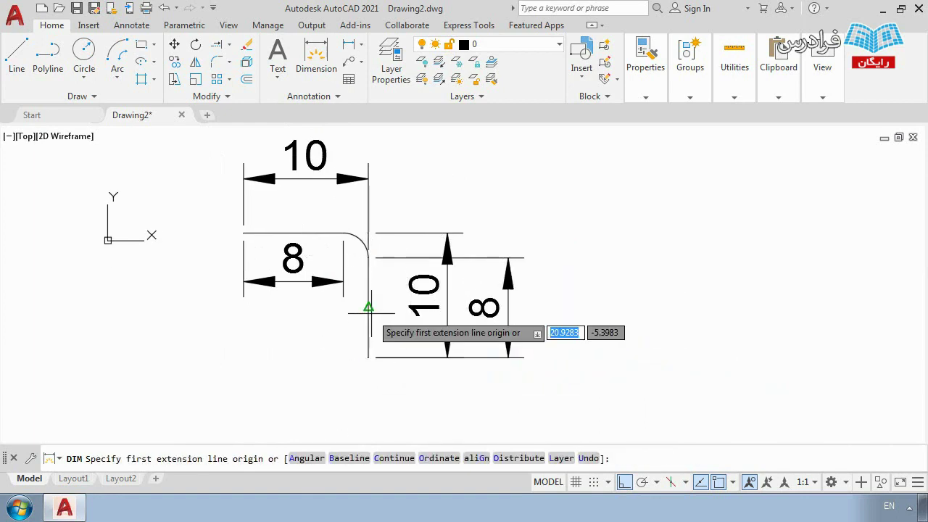
scroll(366, 306, "up", 1)
scroll(362, 308, "down", 1)
middle_click_drag(363, 308, 375, 320)
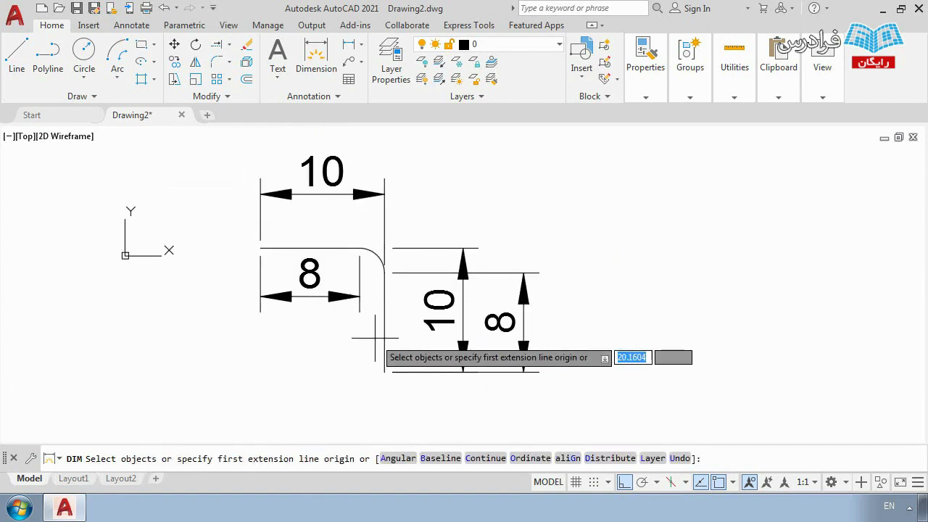
key("Escape")
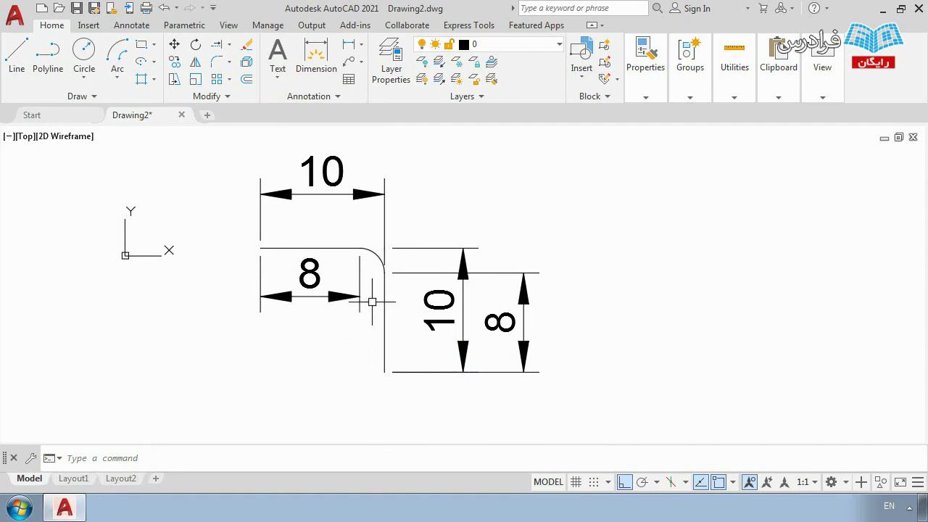
Step: Draw a circle centred on the fillet arc's centre and passing through the arc, and select it to inspect the match
scroll(382, 247, "up", 3)
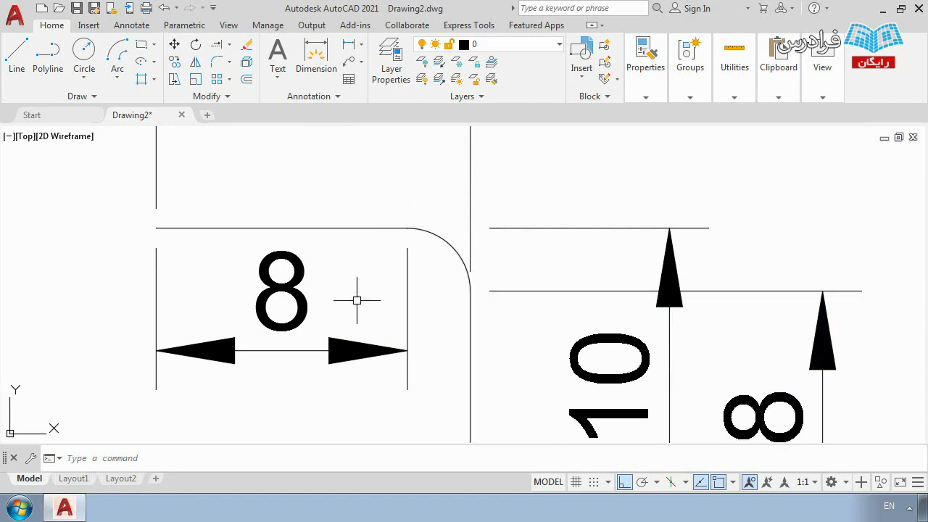
type("c")
key("Return")
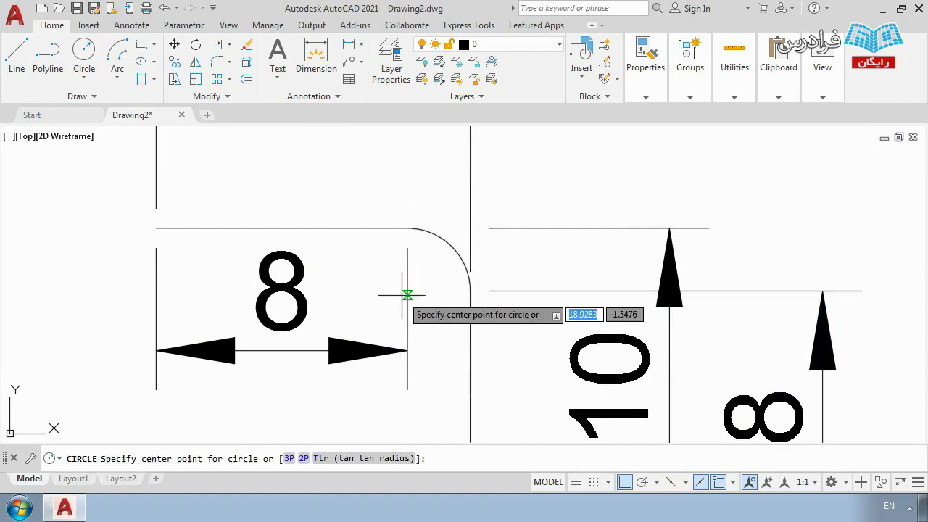
left_click(408, 290)
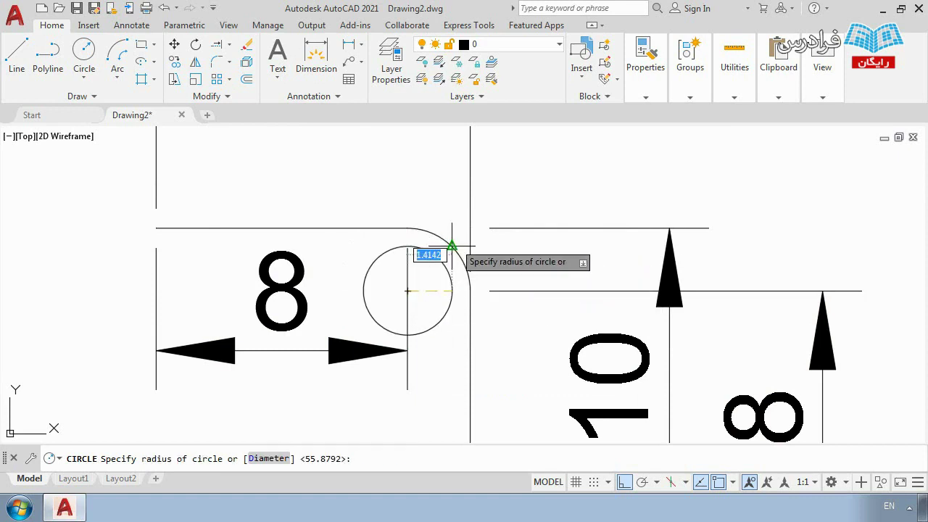
left_click(449, 245)
left_click(361, 249)
scroll(419, 250, "down", 2)
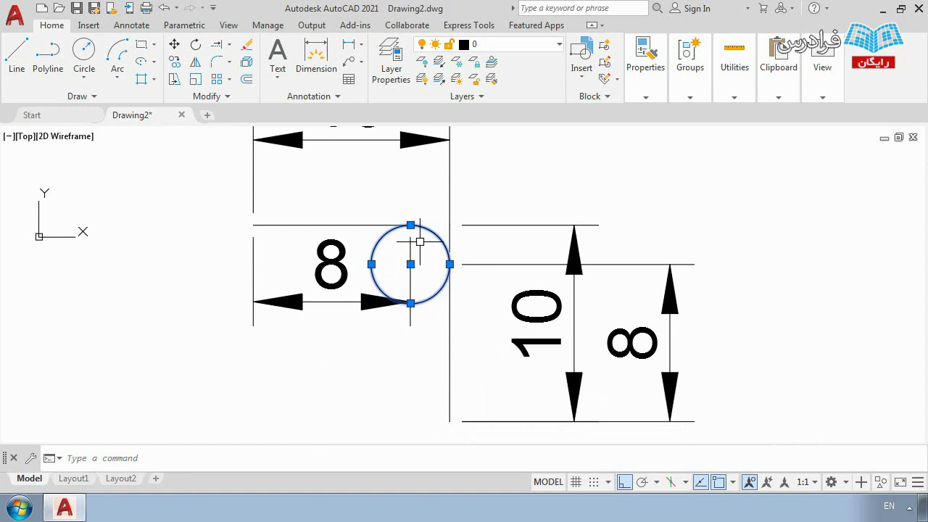
scroll(430, 271, "up", 2)
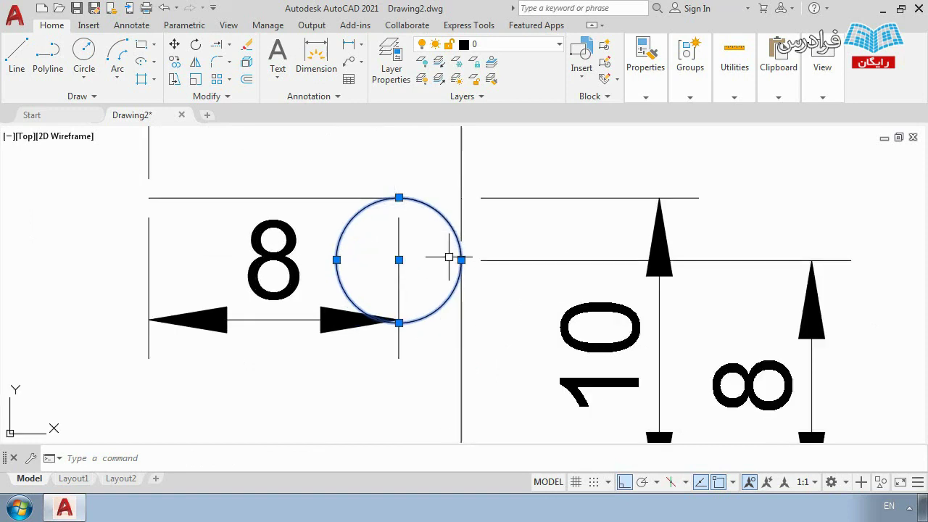
key("Escape")
Step: Trim away the parts of the circle outside the corner, leaving only the quarter that coincides with the fillet arc
type("tr")
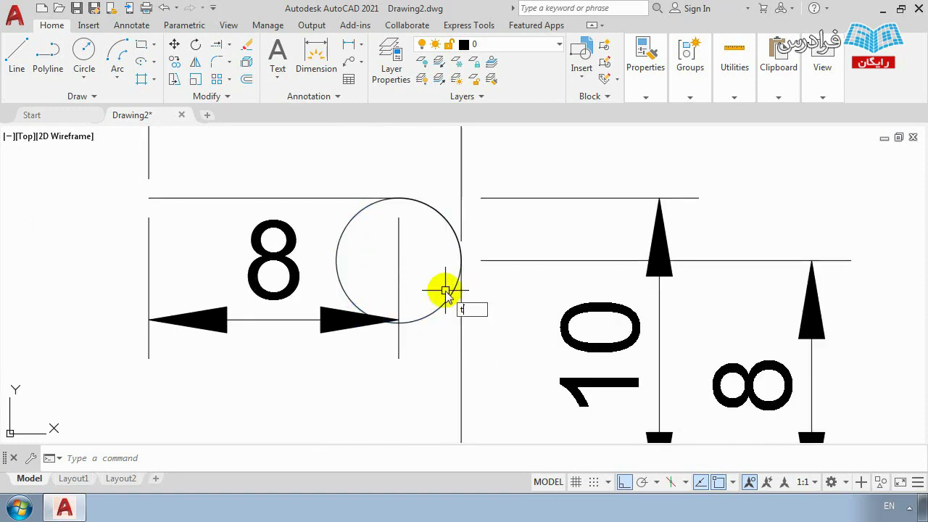
key("Return")
left_click(441, 299)
left_click(361, 221)
key("Return")
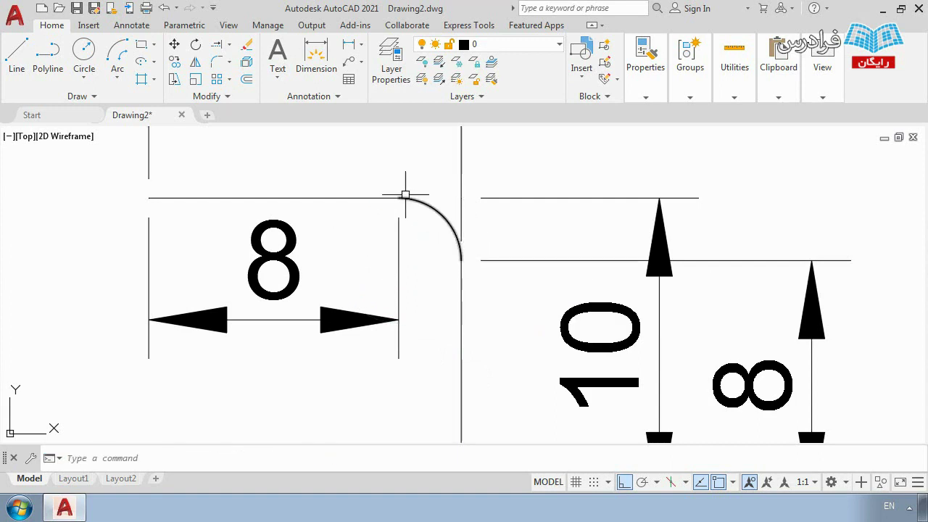
middle_click_drag(425, 210, 429, 215)
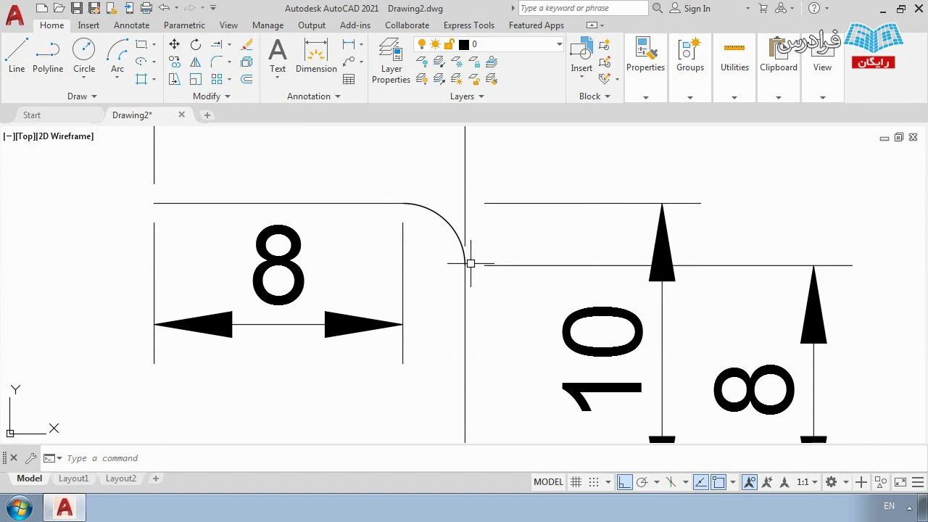
scroll(471, 254, "down", 5)
scroll(474, 257, "up", 2)
middle_click_drag(543, 240, 548, 257)
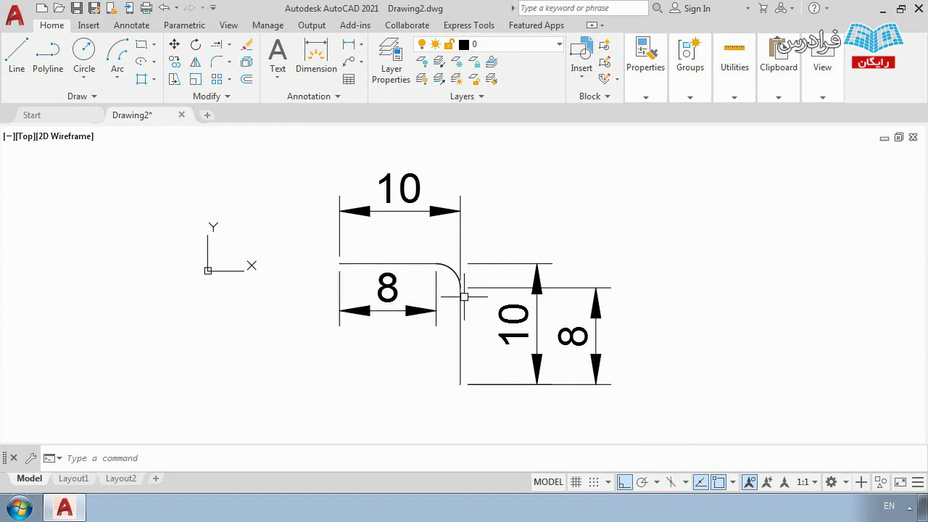
left_click(229, 64)
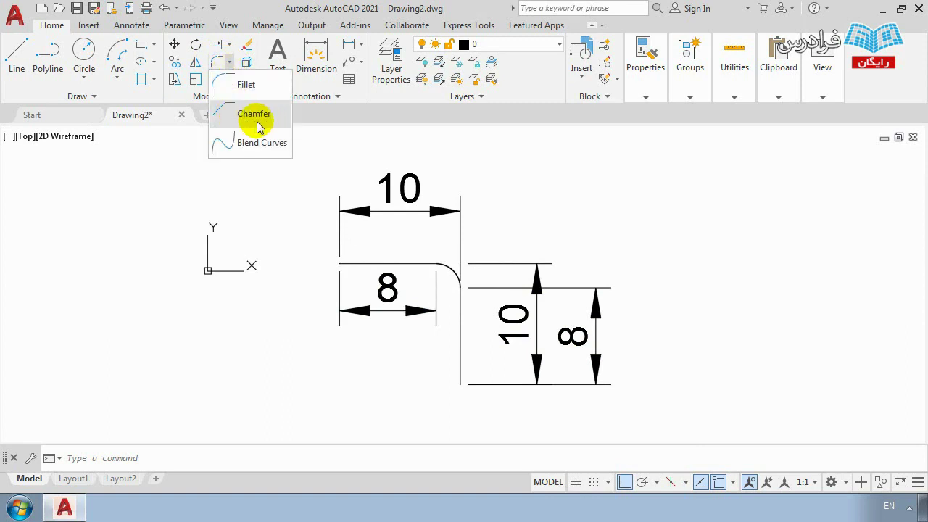
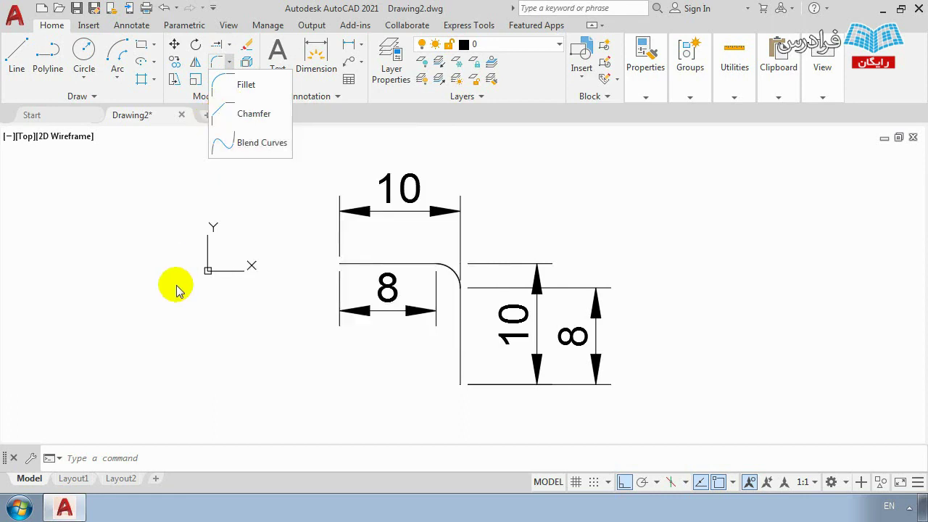
scroll(437, 261, "up", 3)
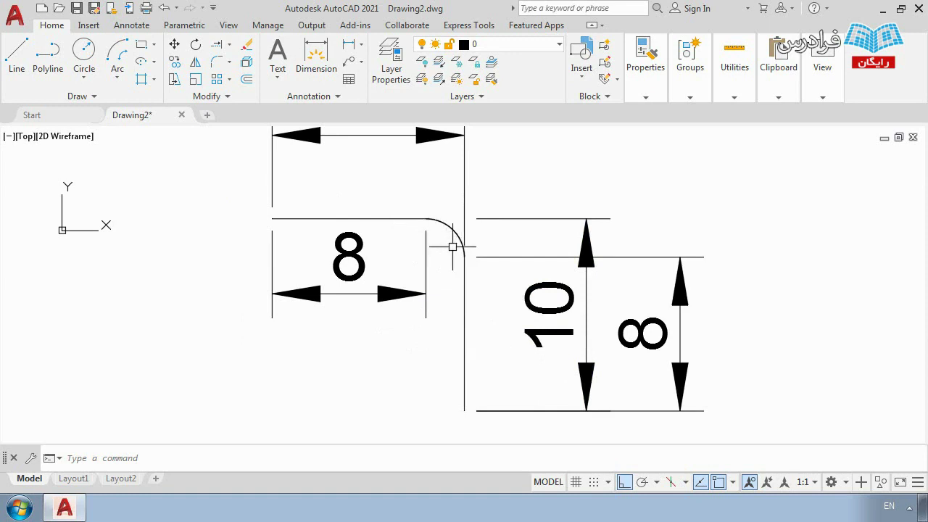
Step: Delete all four dimensions around the filleted corner, both vertical ones and both horizontal ones
scroll(446, 248, "down", 3)
left_click(555, 310)
left_click(452, 245)
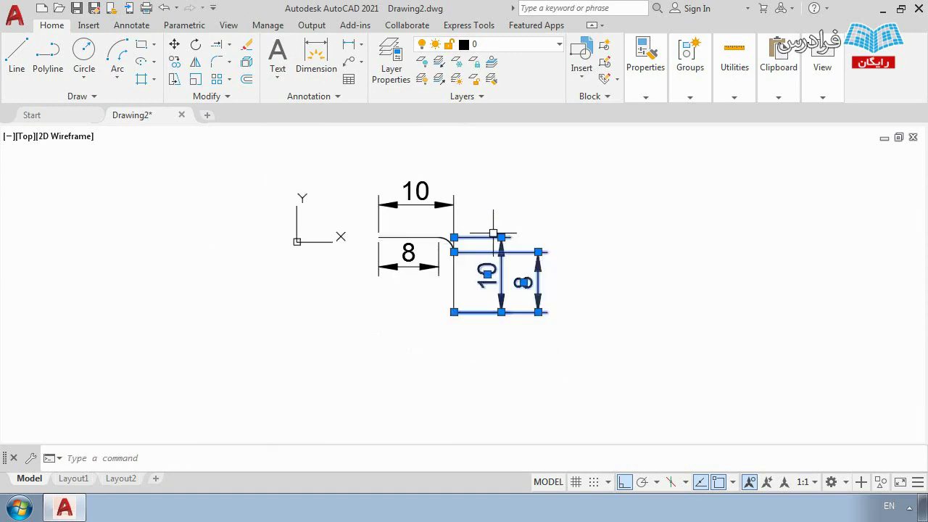
key("Delete")
left_click(452, 215)
key("Delete")
left_click(431, 254)
key("Delete")
Step: Delete the overlapping arcs at the corner, leaving only the horizontal and vertical lines
scroll(428, 232, "up", 3)
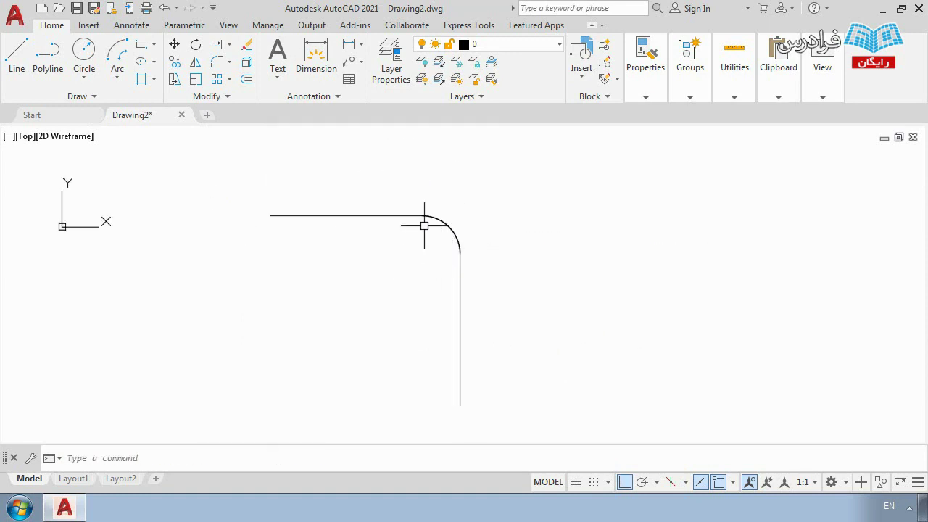
left_click(464, 253)
left_click(438, 221)
key("Delete")
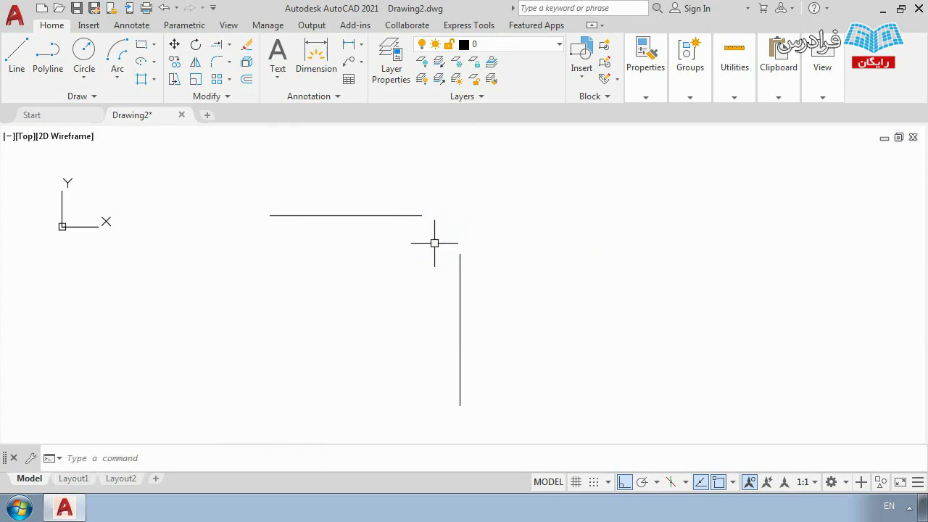
Step: Fillet the separated horizontal and vertical lines with a radius of 0 to join them in a sharp corner
left_click(226, 66)
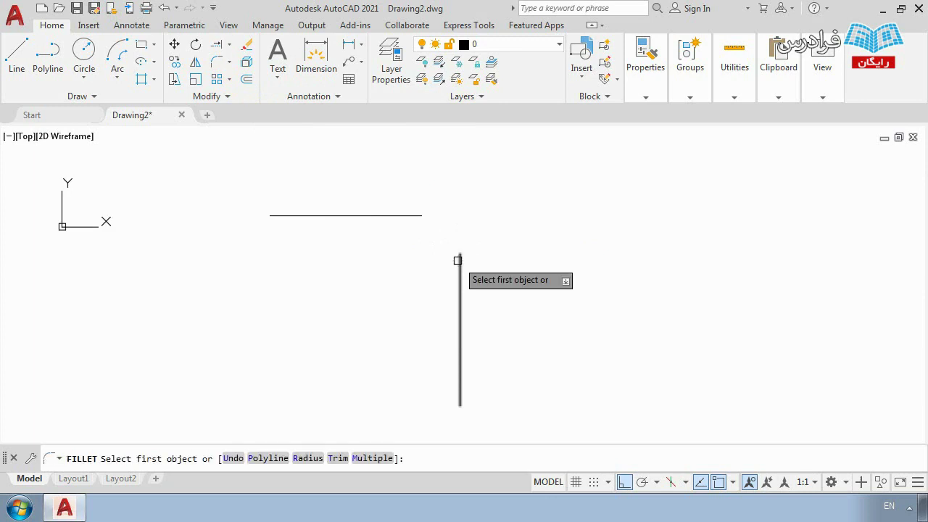
left_click(308, 458)
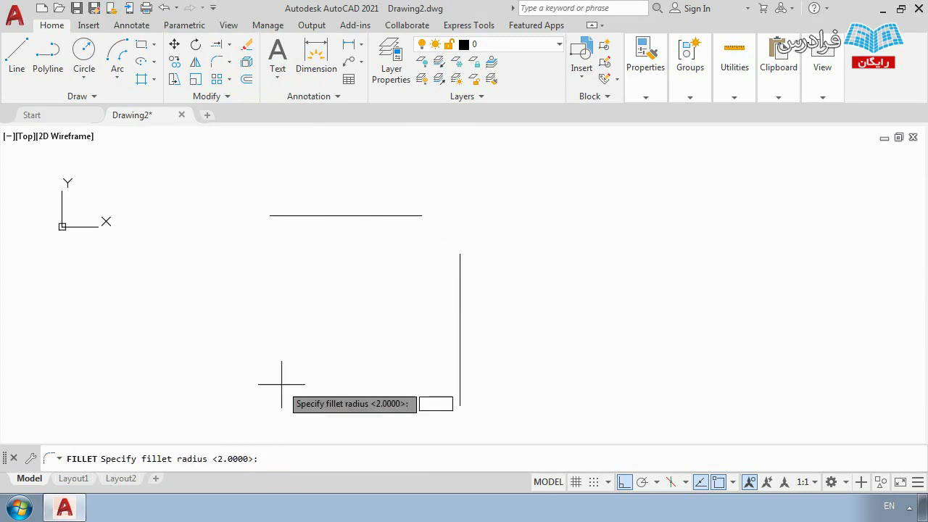
type("0")
right_click(284, 369)
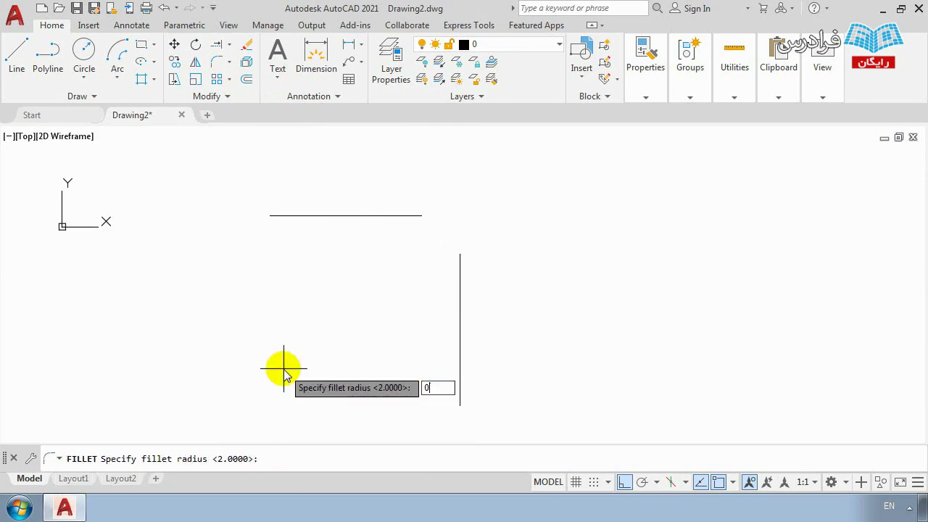
left_click(415, 215)
left_click(458, 272)
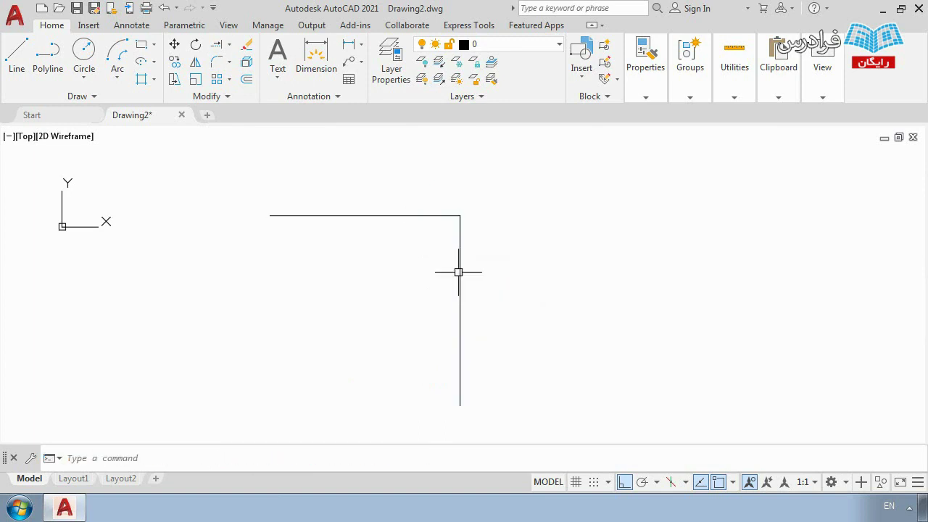
scroll(416, 222, "down", 4)
scroll(435, 216, "up", 4)
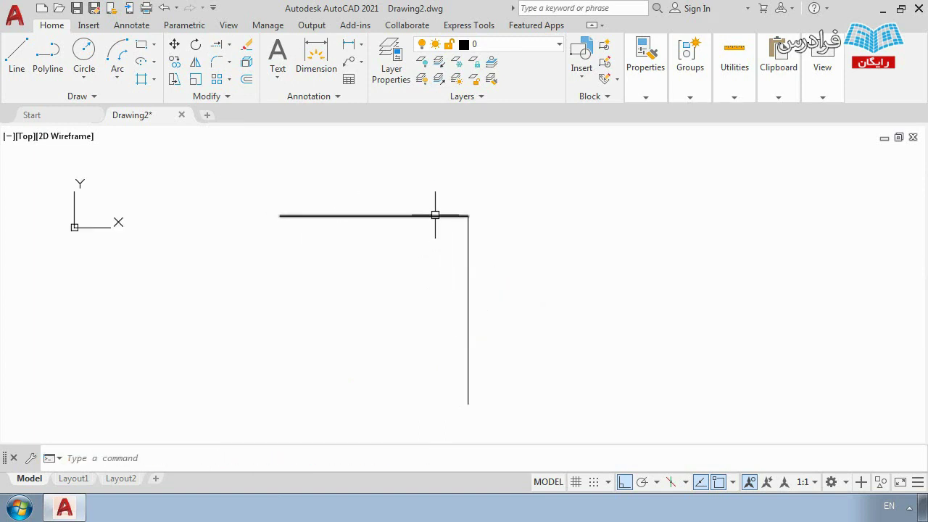
left_click(229, 61)
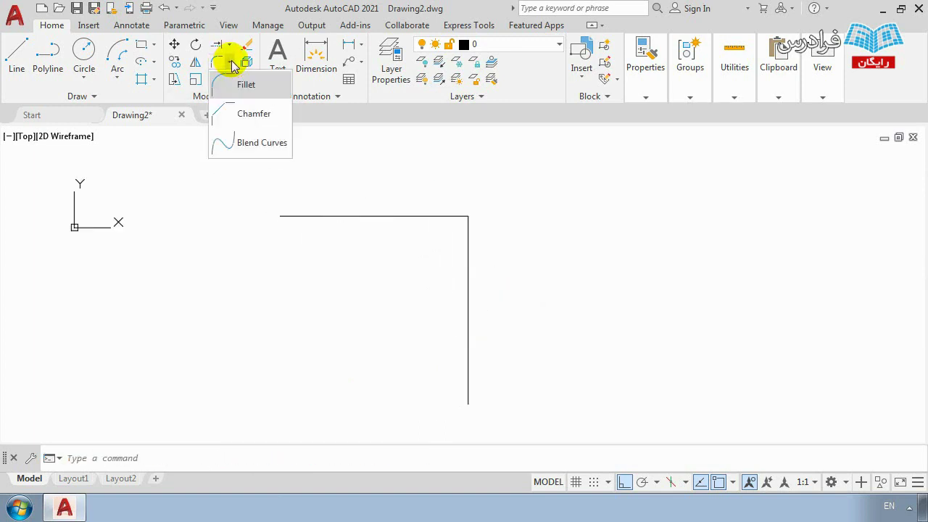
left_click(256, 116)
key("Escape")
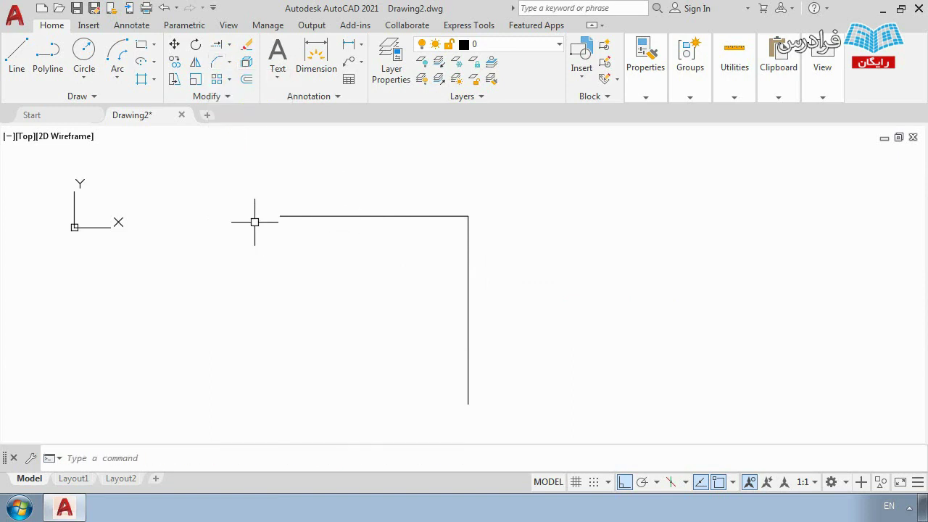
Step: Try to chamfer the corner between the horizontal and vertical lines without setting any chamfer distances
type("ch")
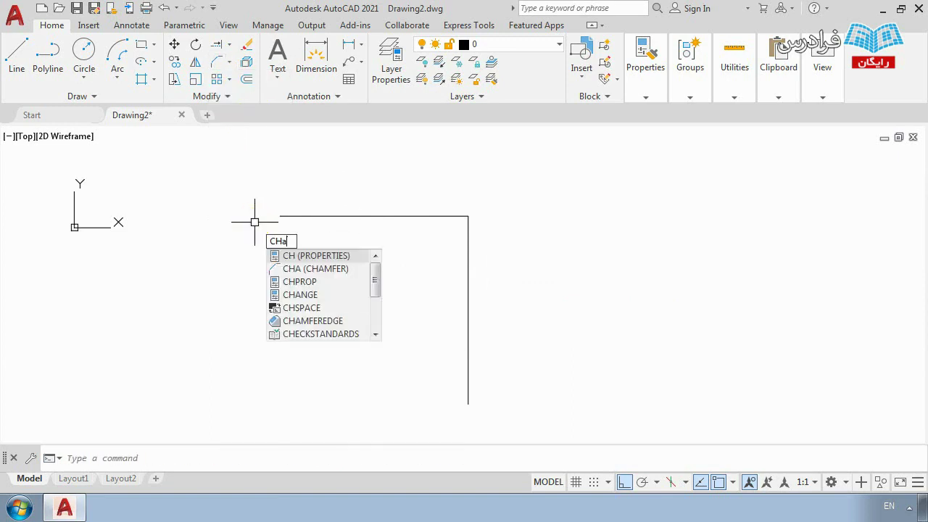
type("a")
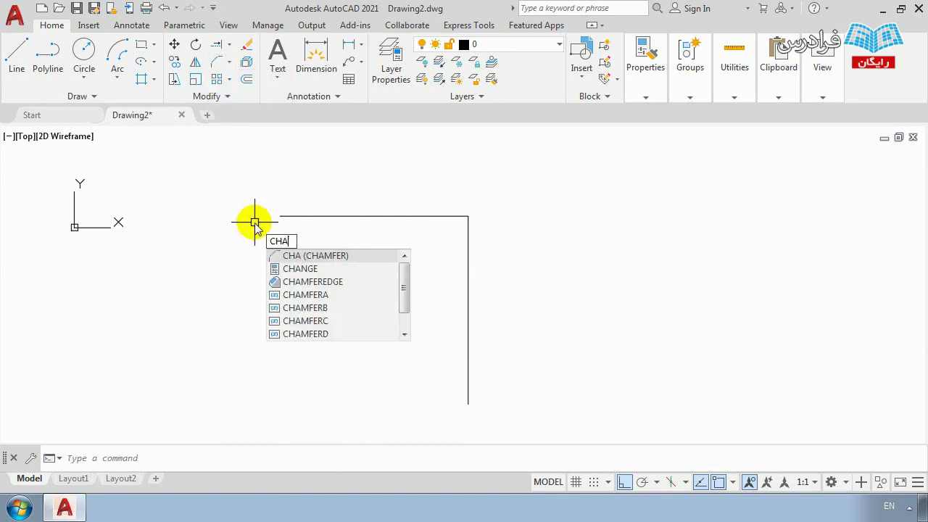
left_click(339, 256)
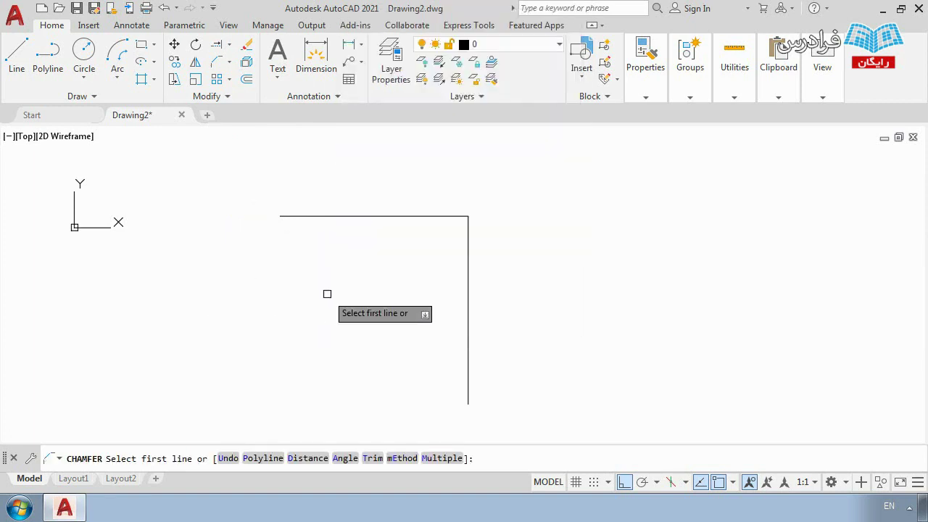
scroll(399, 256, "down", 2)
scroll(384, 261, "up", 2)
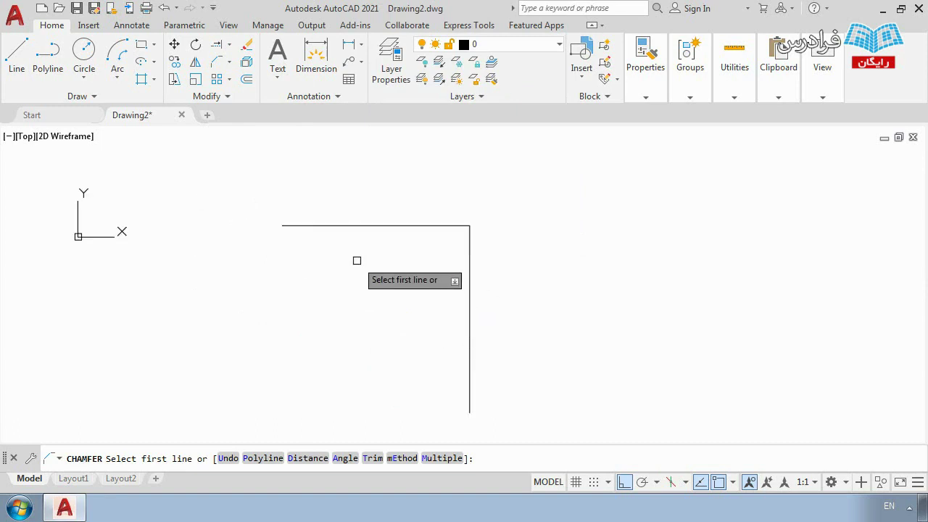
left_click(410, 226)
left_click(469, 286)
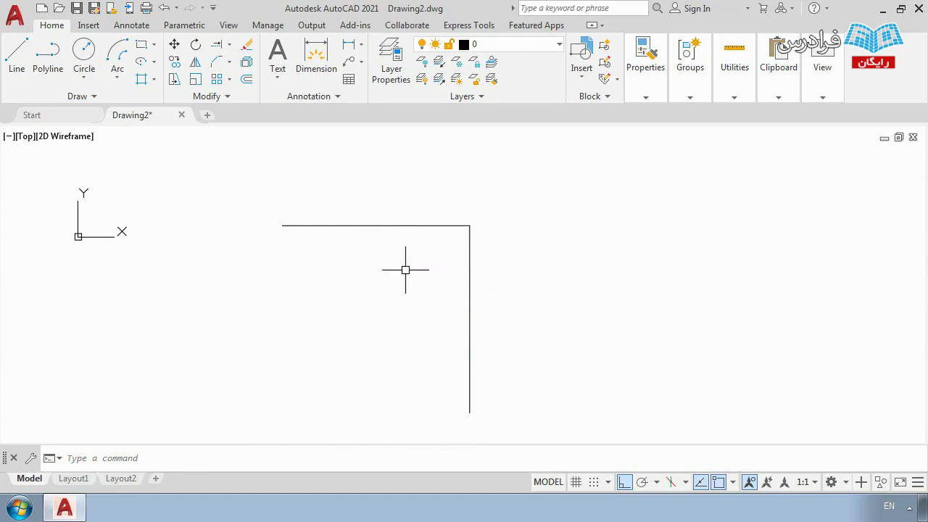
Step: Chamfer the corner with a first distance of 2 on the horizontal line and a second distance of 3 on the vertical line
type("CHA")
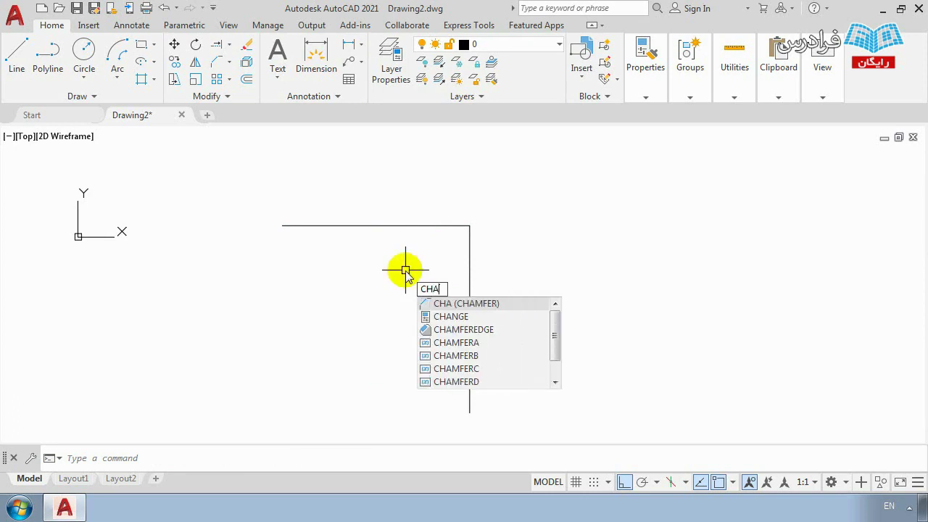
key("Return")
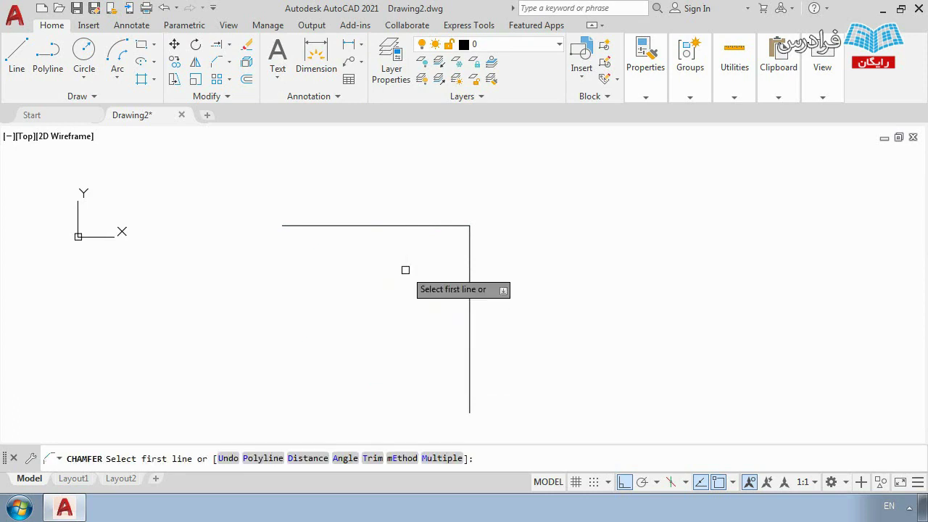
left_click(307, 459)
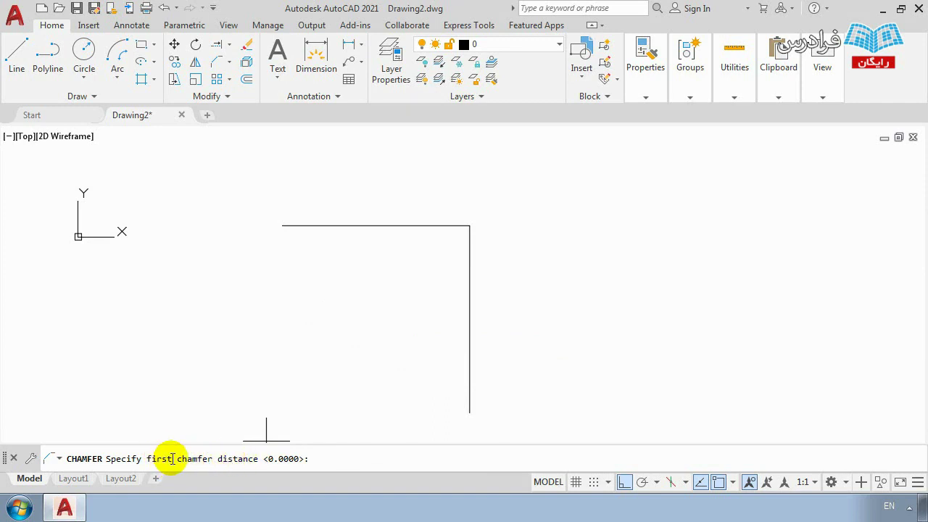
type("2")
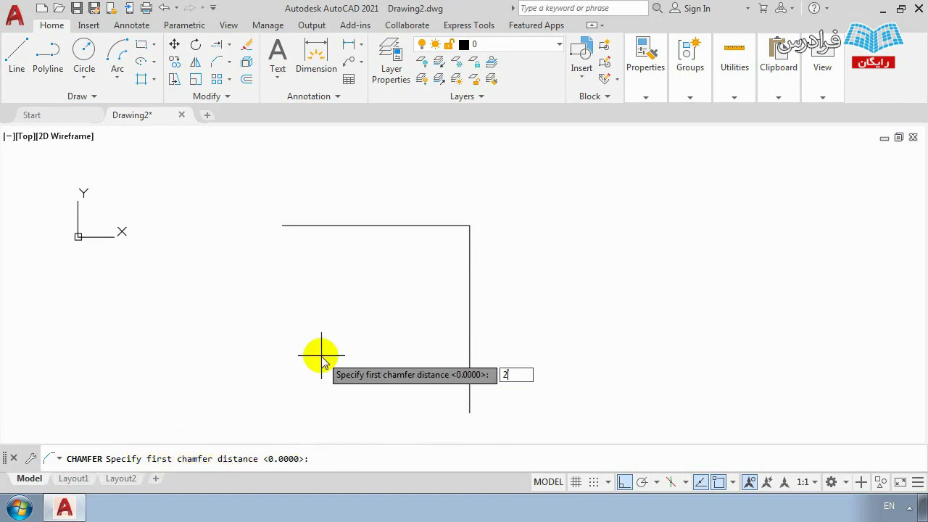
key("Return")
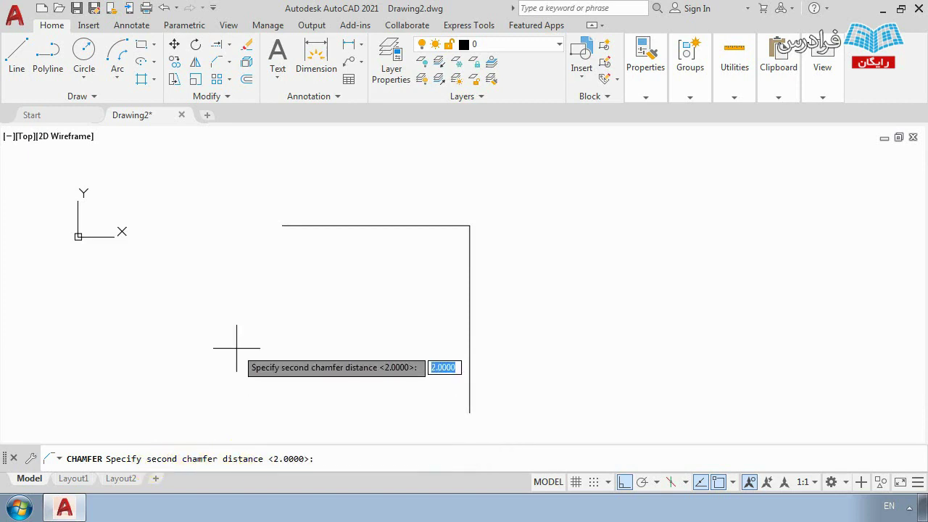
type("2")
key("Return")
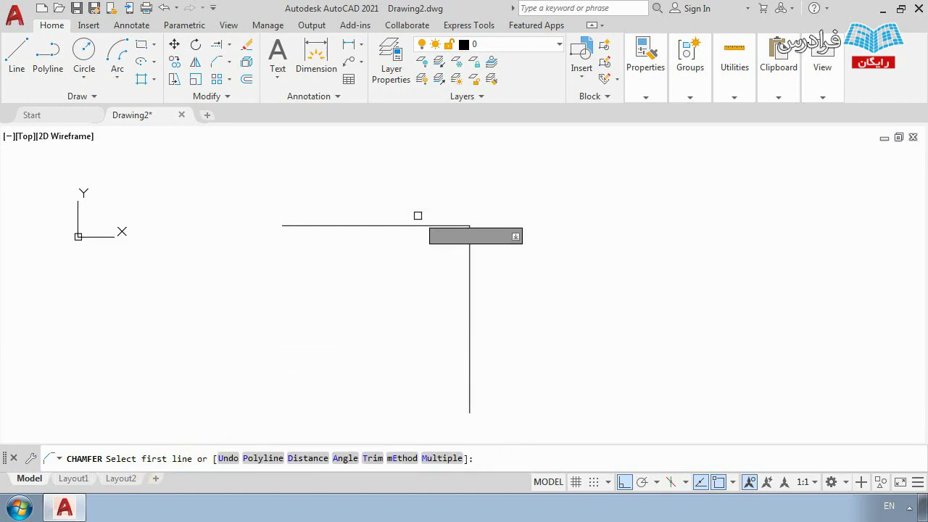
left_click(411, 224)
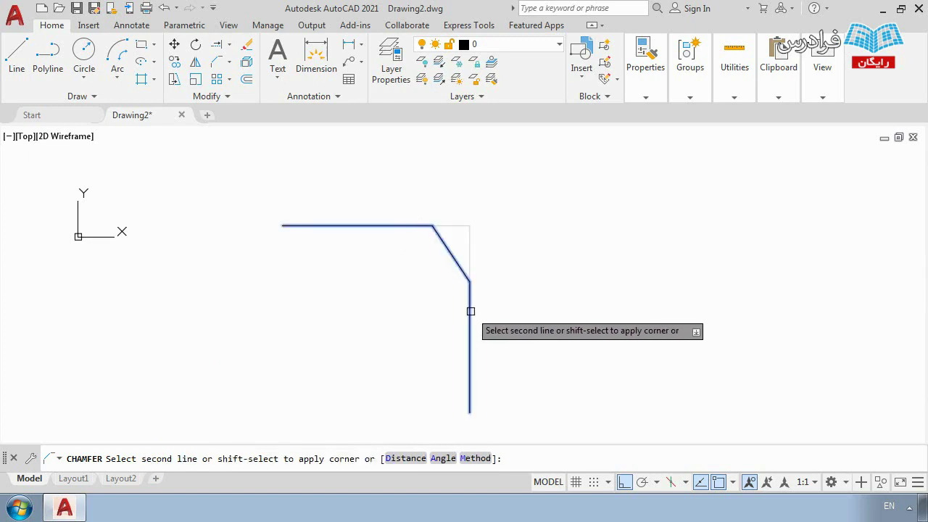
left_click(469, 310)
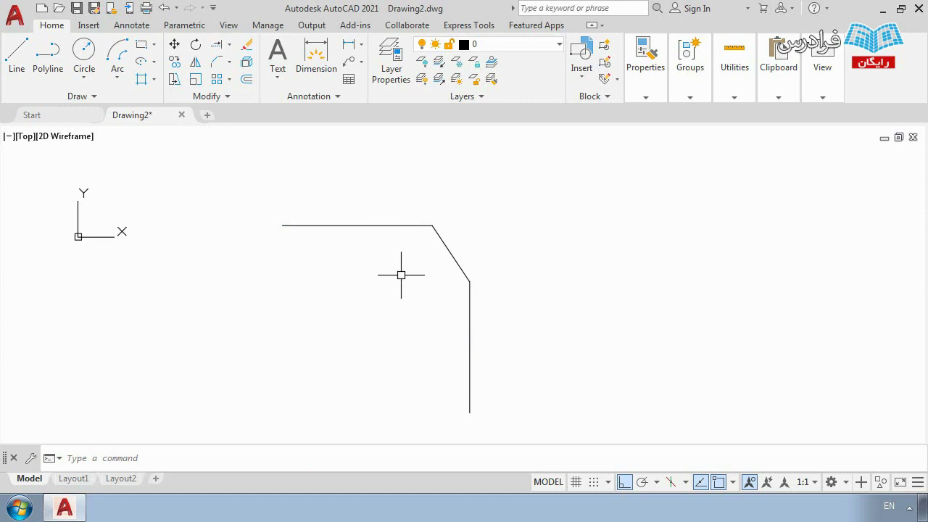
Step: Add a horizontal dimension above the corner between the two endpoints of the chamfer line
left_click(316, 54)
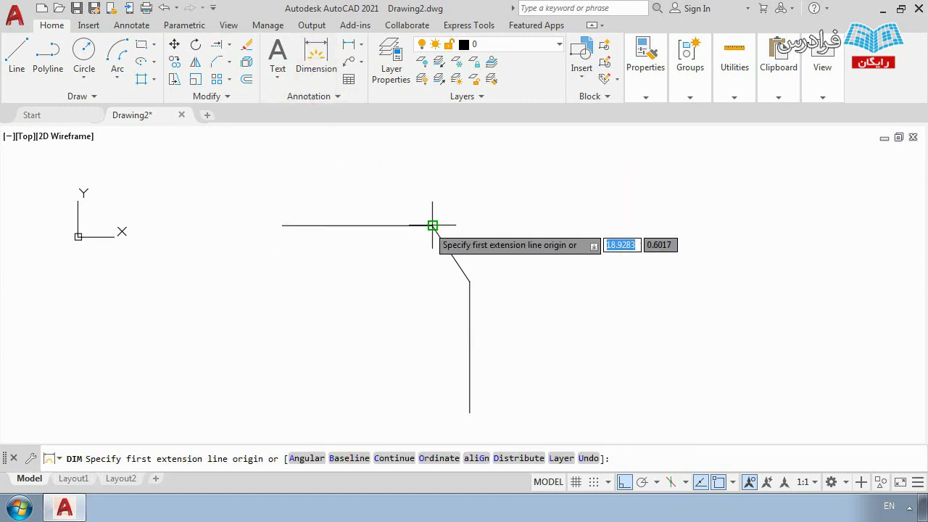
left_click(432, 226)
left_click(470, 280)
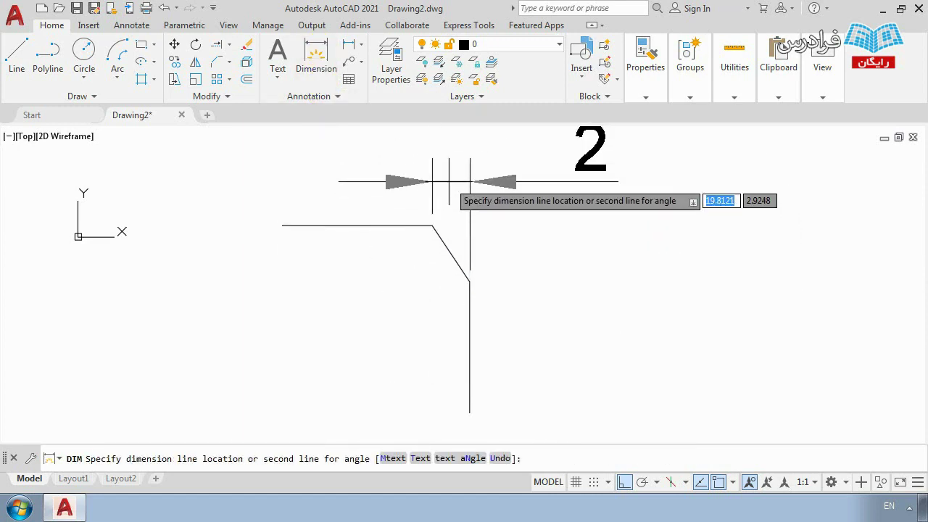
left_click(450, 181)
middle_click_drag(482, 203, 482, 247)
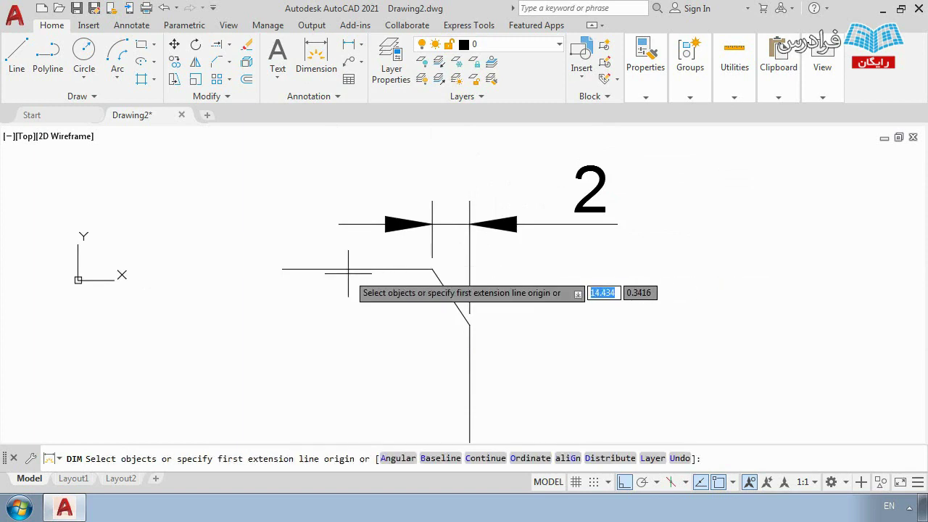
middle_click_drag(367, 272, 391, 250)
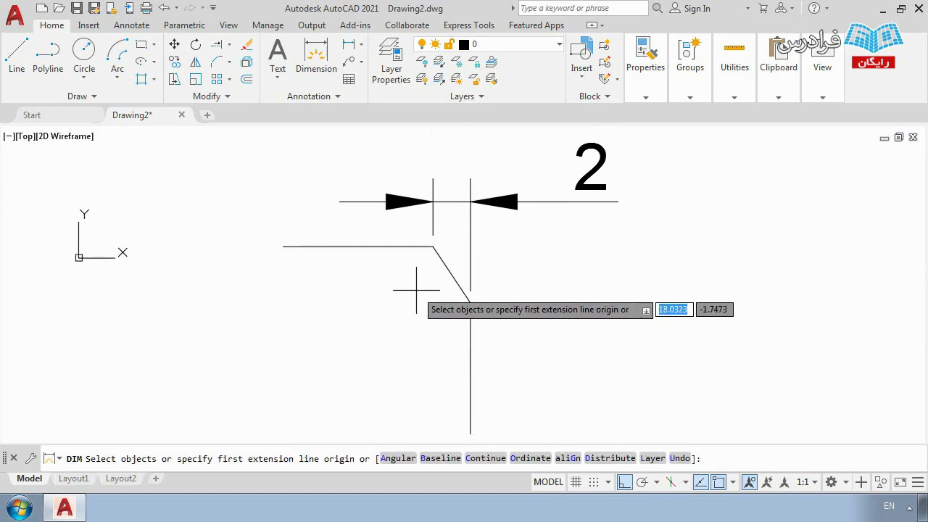
key("Escape")
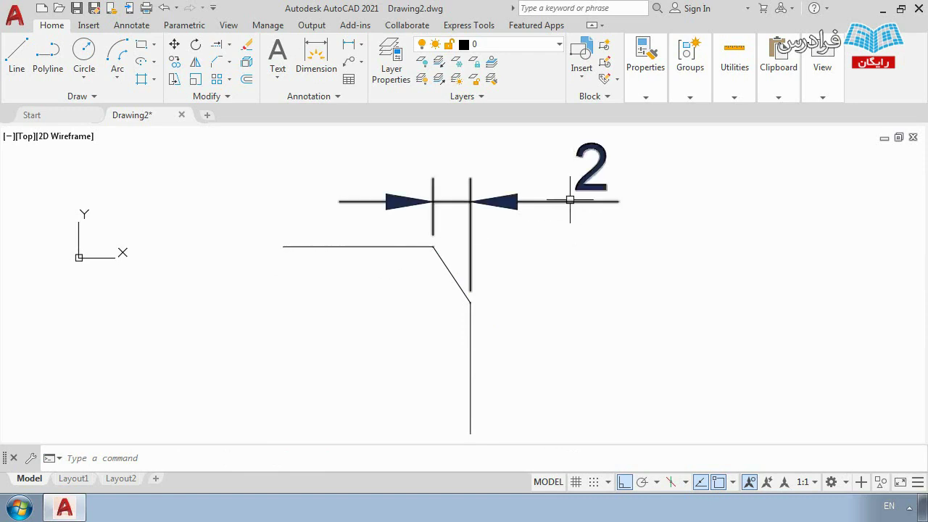
Step: Add a vertical dimension to the right of the corner between the chamfer line's two endpoints
middle_click_drag(529, 255, 527, 224)
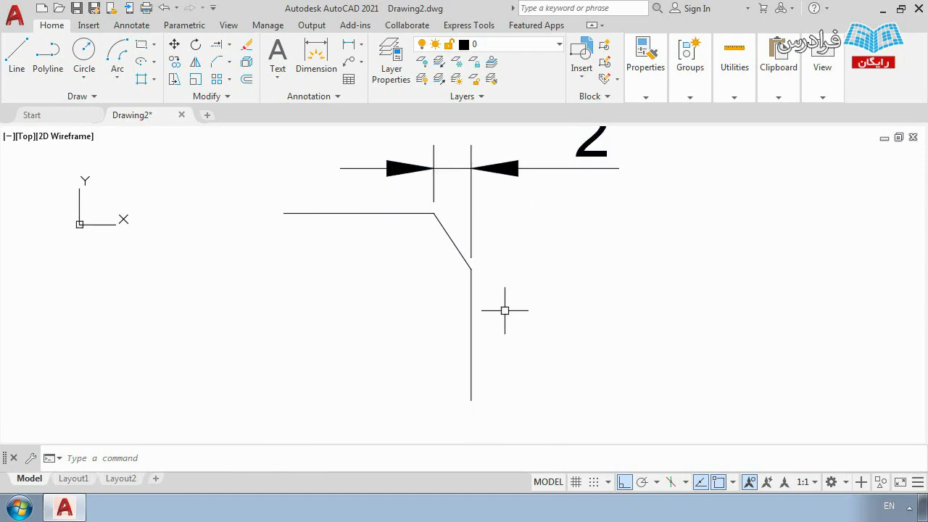
middle_click_drag(504, 310, 495, 350)
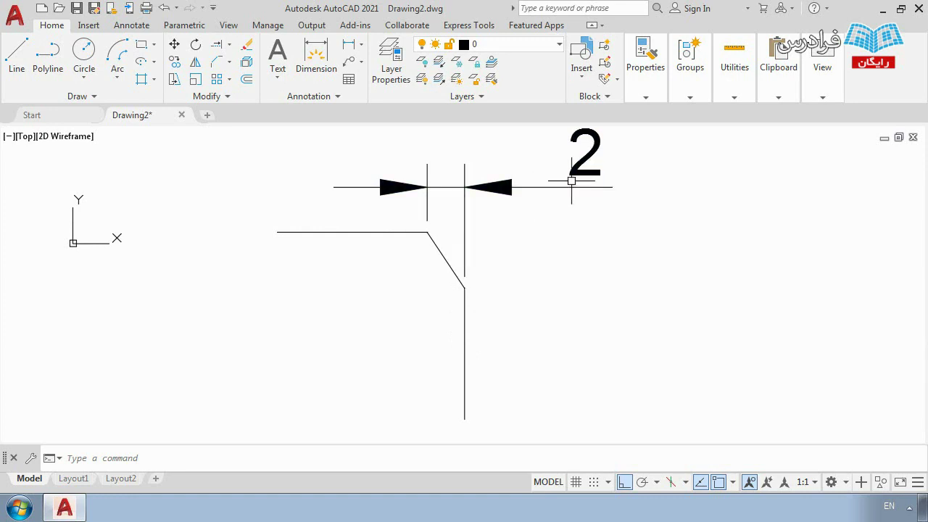
left_click(312, 56)
left_click(464, 288)
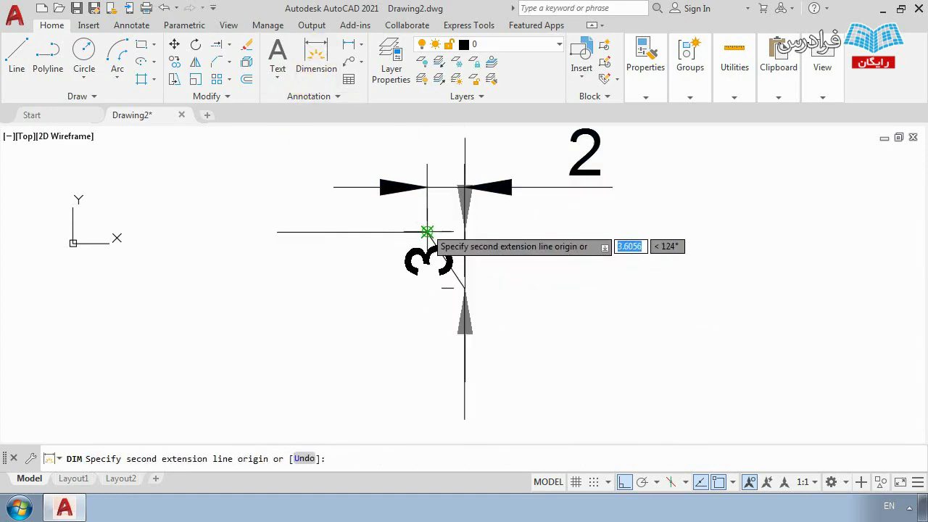
left_click(428, 232)
left_click(661, 278)
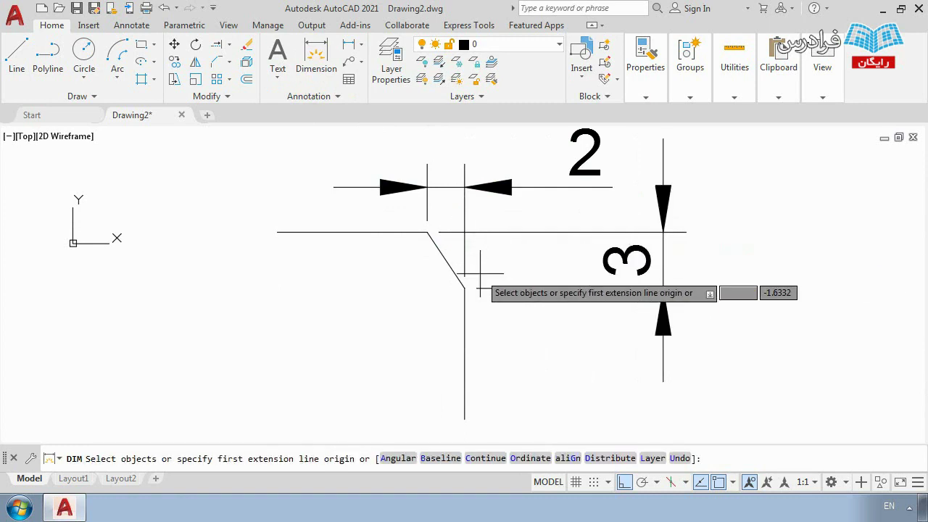
key("Escape")
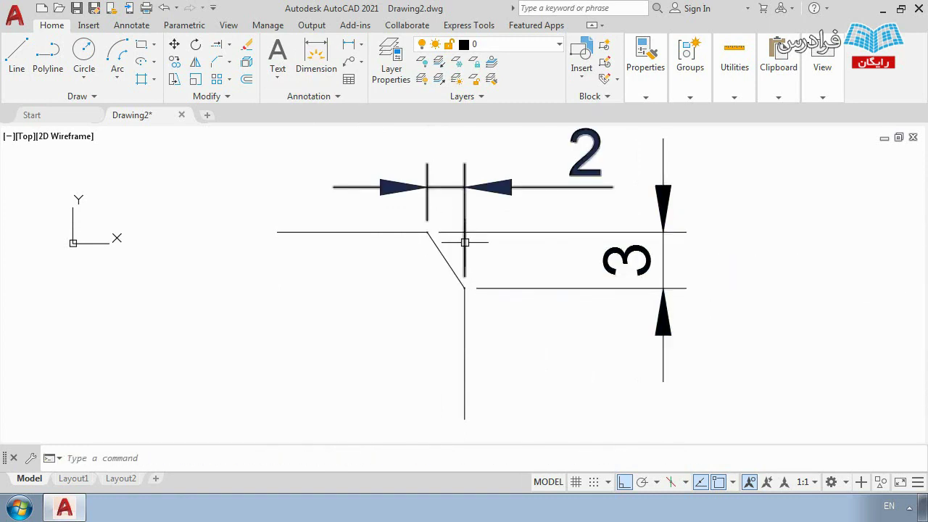
Step: Delete both chamfer dimensions and the sloped chamfer line, leaving only the separate horizontal and vertical lines
scroll(439, 258, "down", 2)
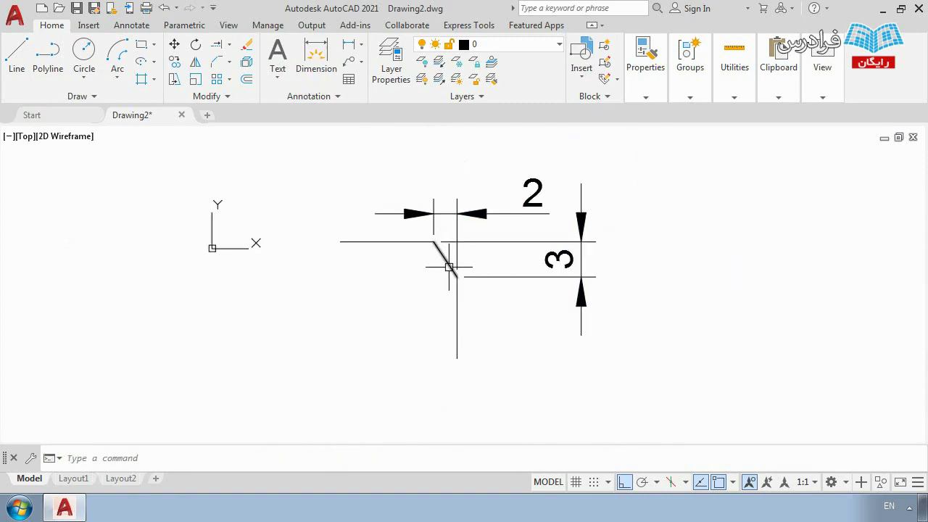
scroll(464, 283, "up", 2)
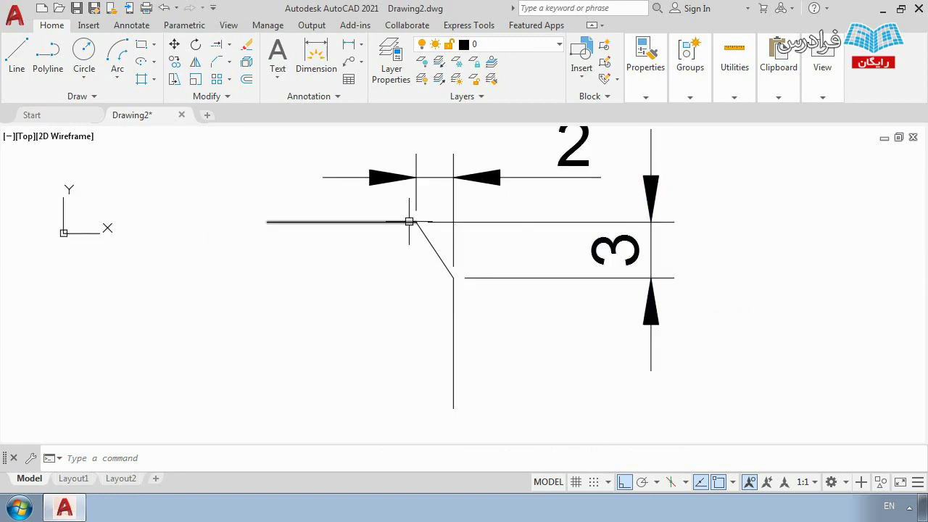
scroll(486, 270, "down", 2)
left_click(556, 311)
left_click(529, 250)
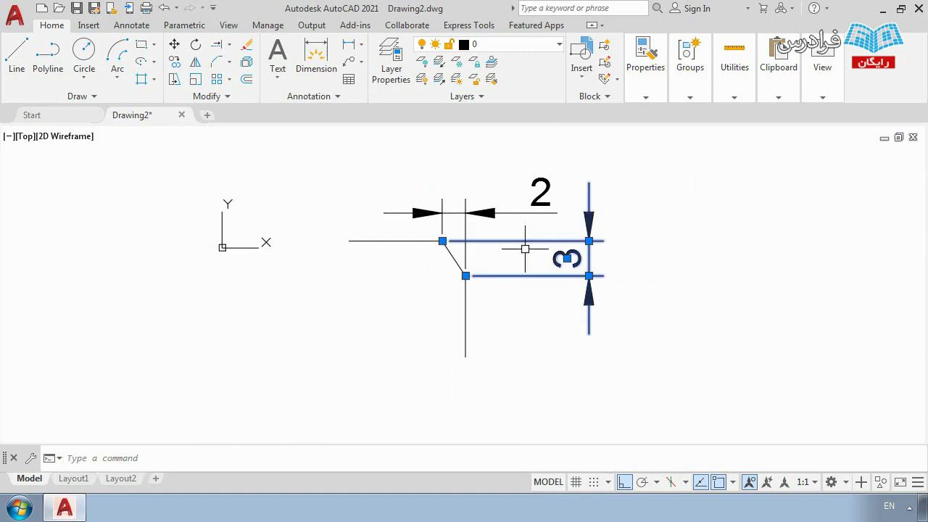
key("Delete")
left_click(497, 210)
key("Delete")
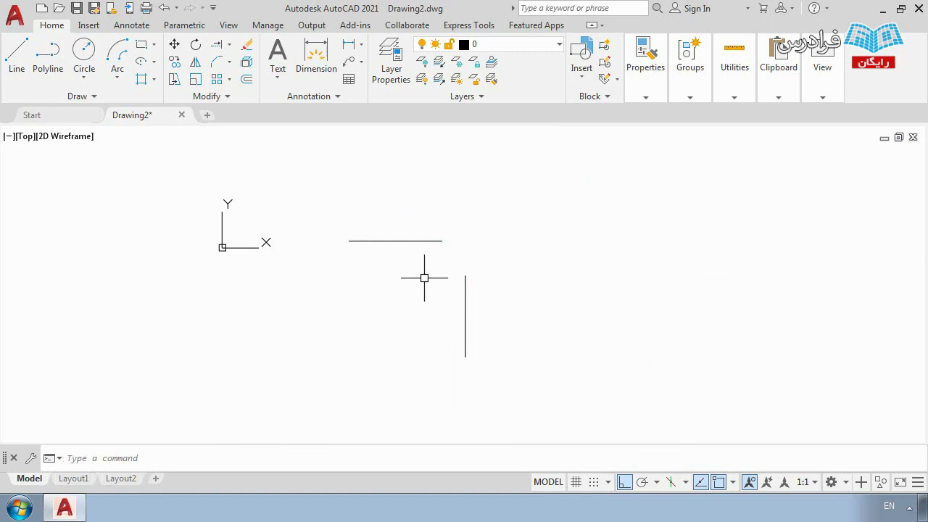
Step: Chamfer the two separated lines with the current distances, selecting the vertical line first and the horizontal line second
type("c")
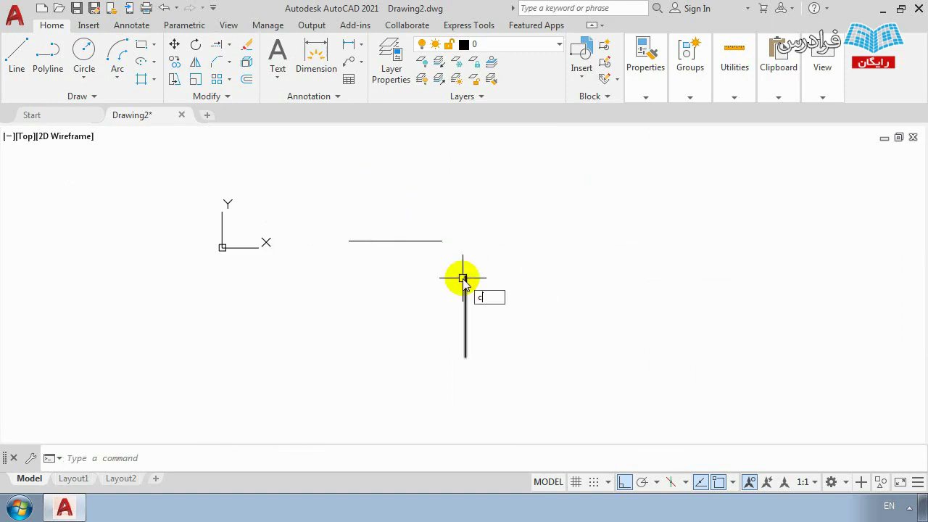
type("ha")
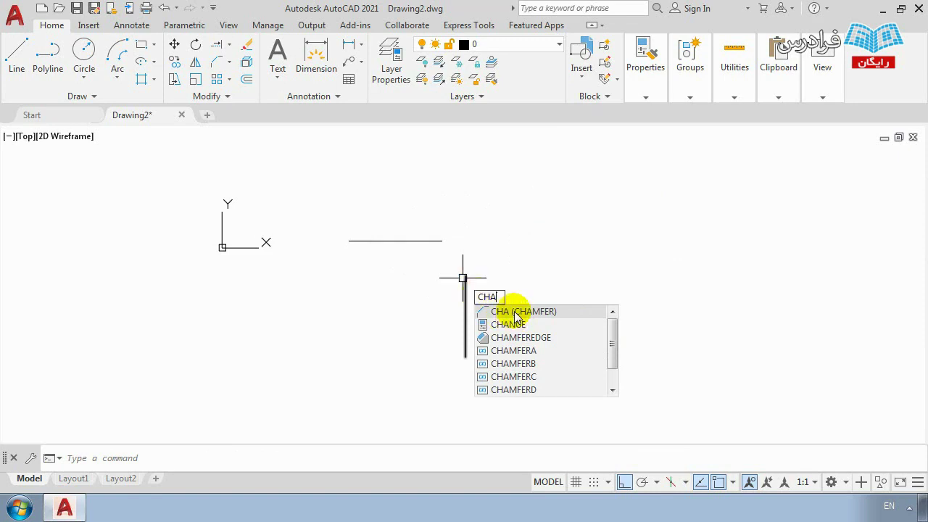
left_click(516, 313)
left_click(465, 285)
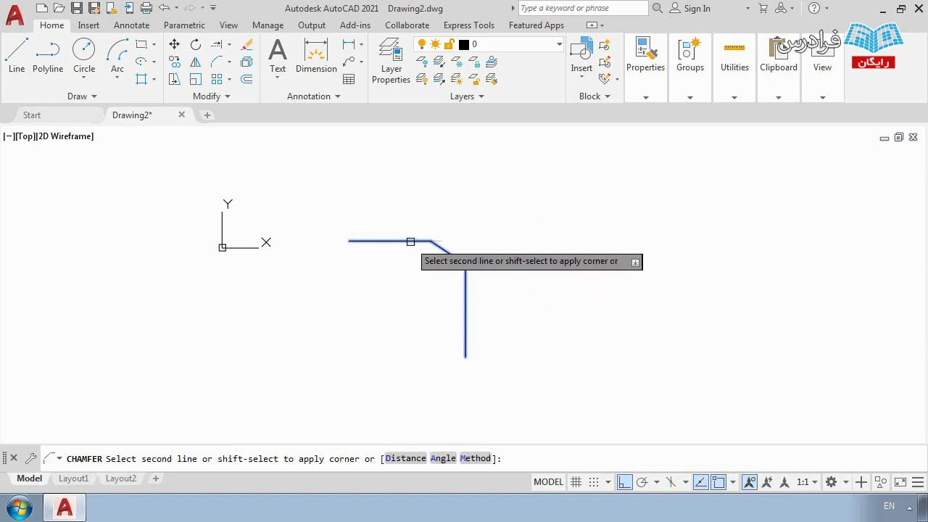
left_click(411, 241)
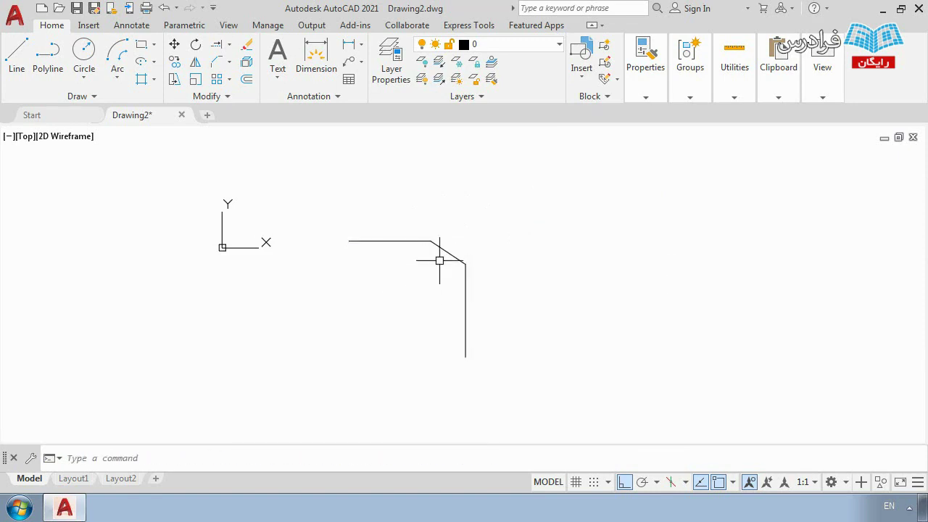
scroll(439, 261, "up", 2)
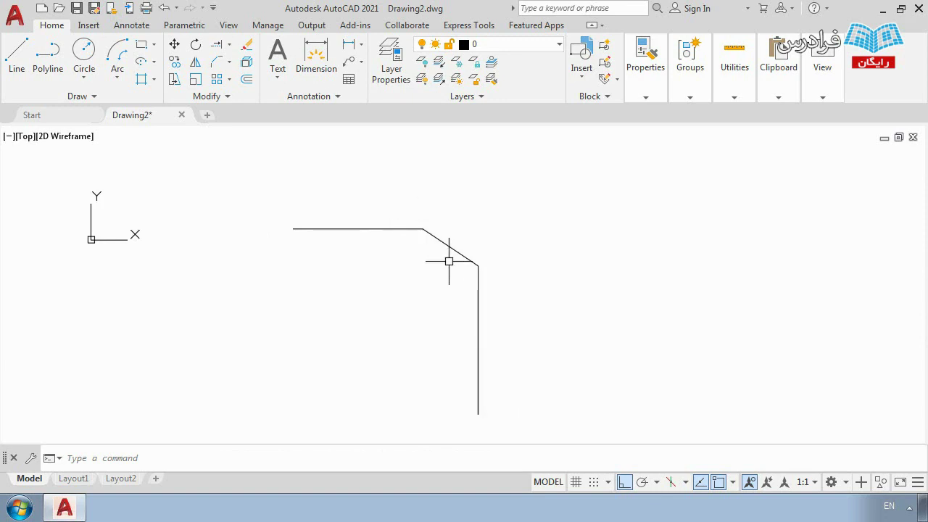
scroll(450, 265, "down", 2)
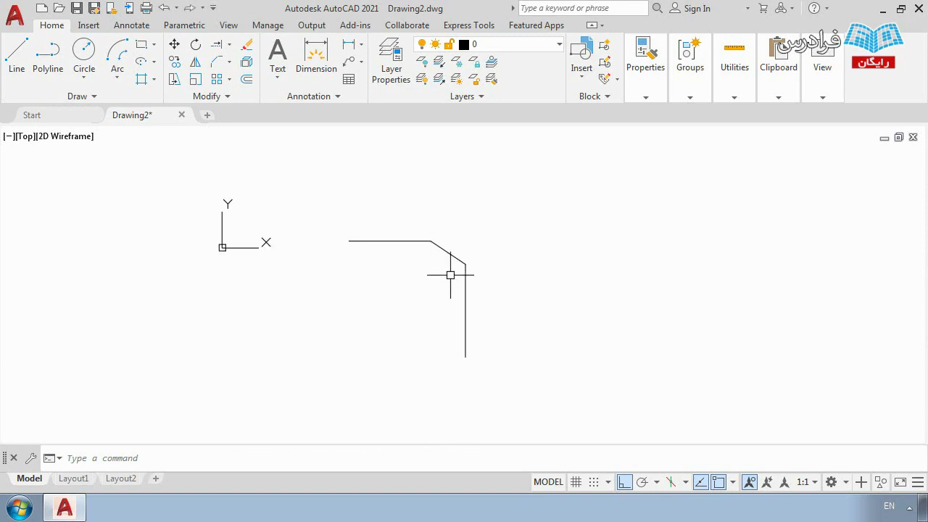
type("ch")
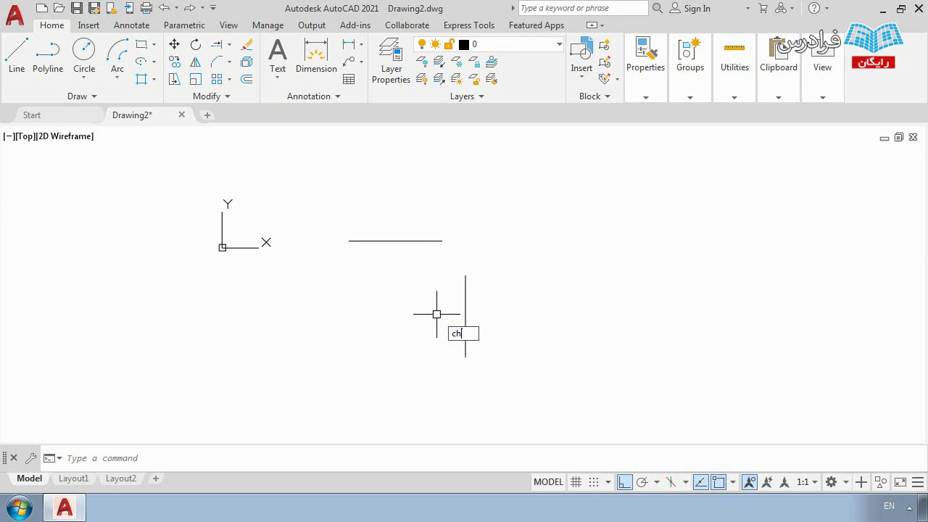
key("Return")
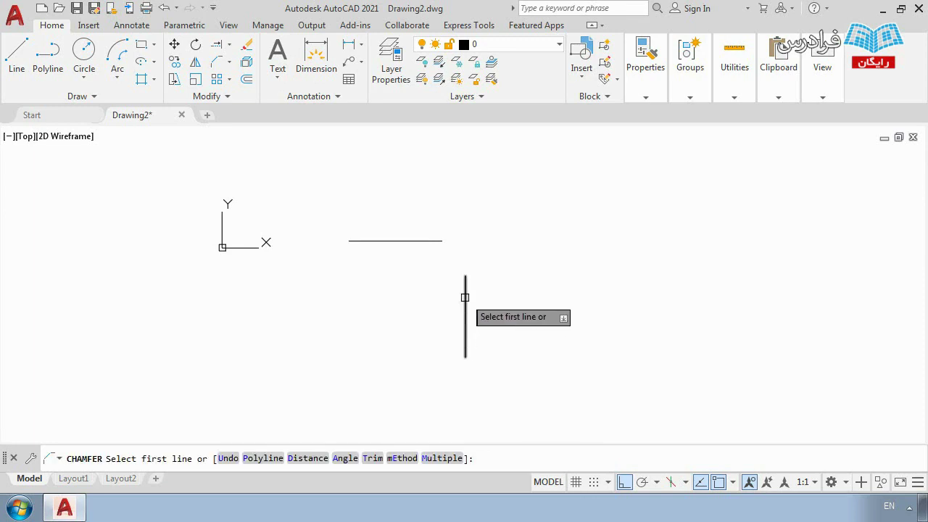
left_click(398, 241)
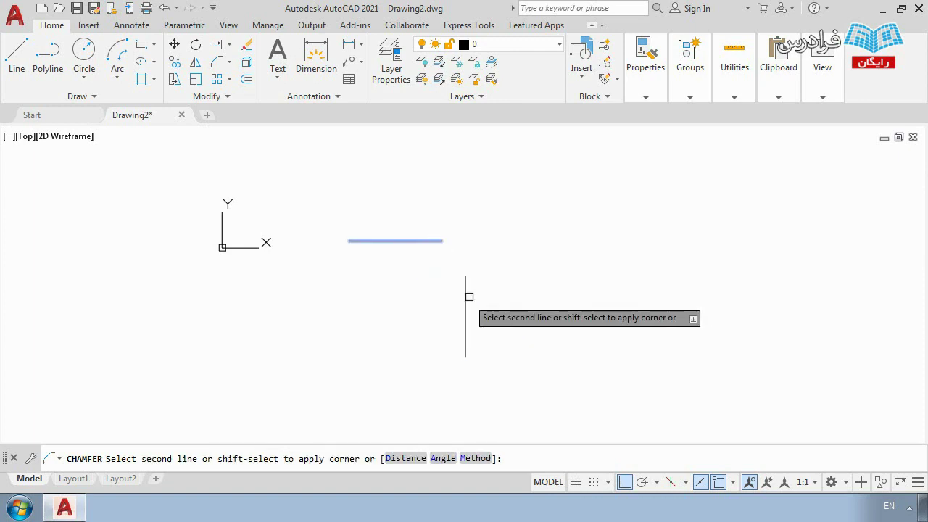
key("Escape")
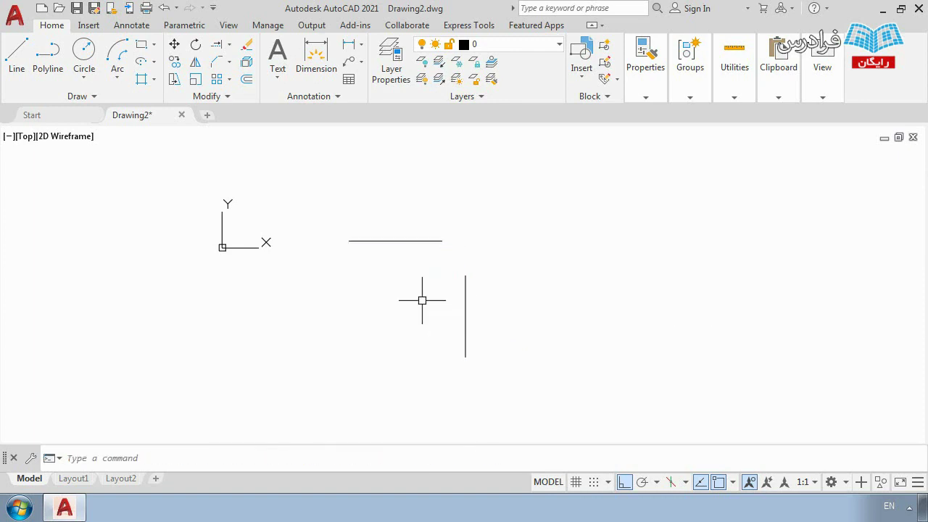
Step: Chamfer the corner between the separate lines using the stored distances, picking the vertical line before the horizontal one
type("cha")
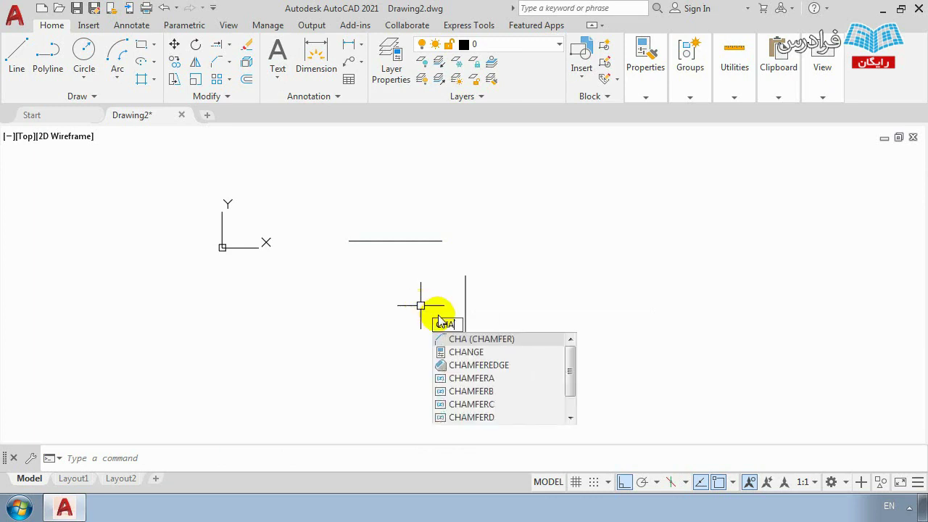
key("Return")
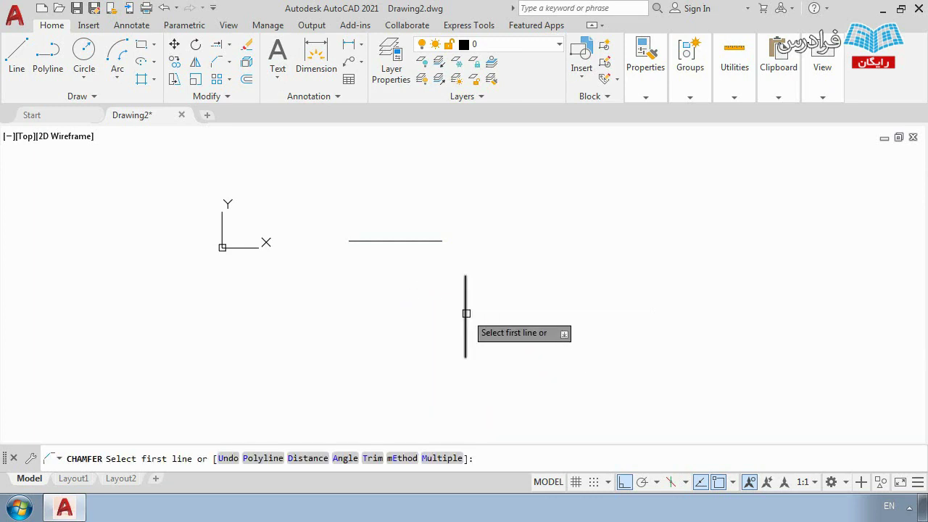
left_click(466, 314)
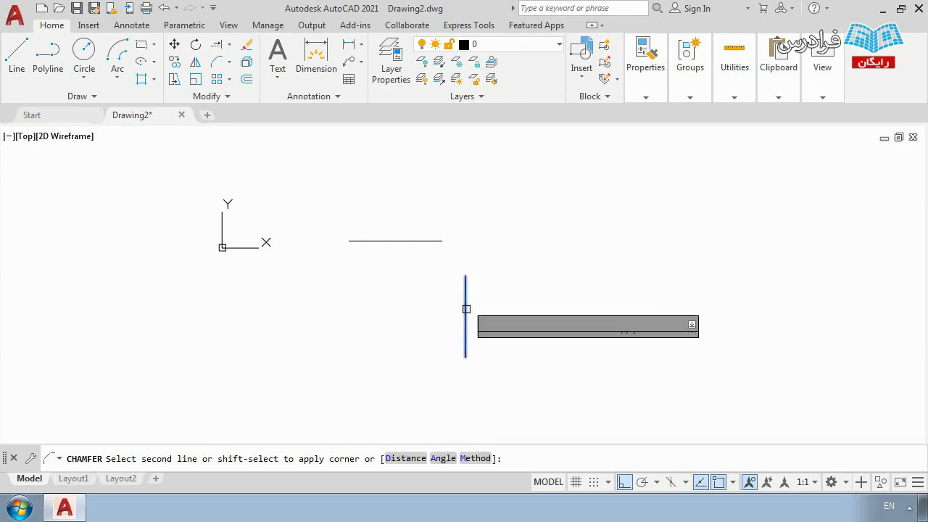
left_click(391, 240)
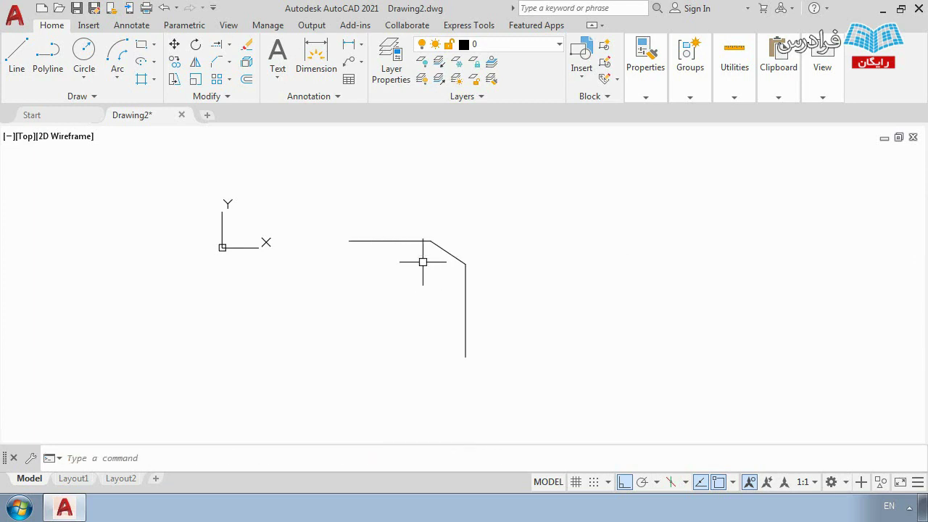
Step: Place a horizontal dimension above the new chamfer, measured between the sloped line's two endpoints
scroll(472, 249, "up", 4)
left_click(313, 55)
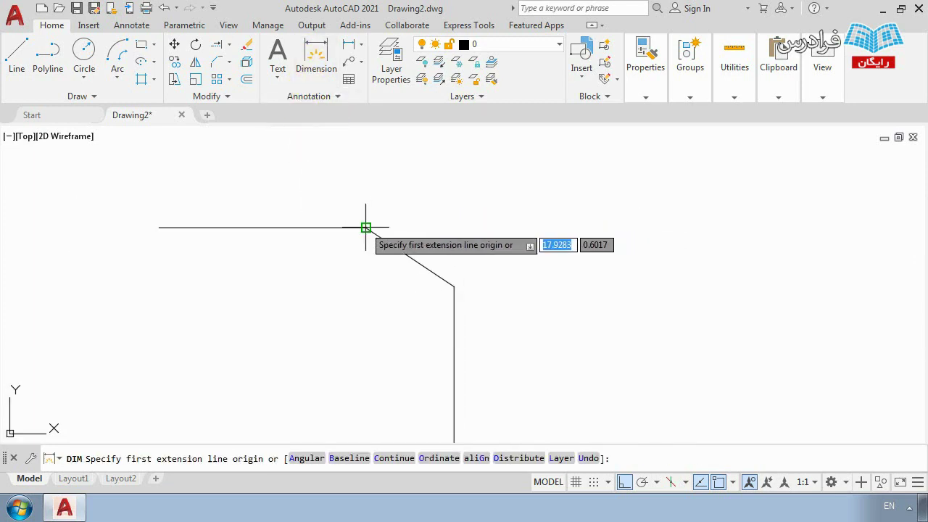
left_click(366, 227)
left_click(454, 285)
scroll(460, 278, "down", 2)
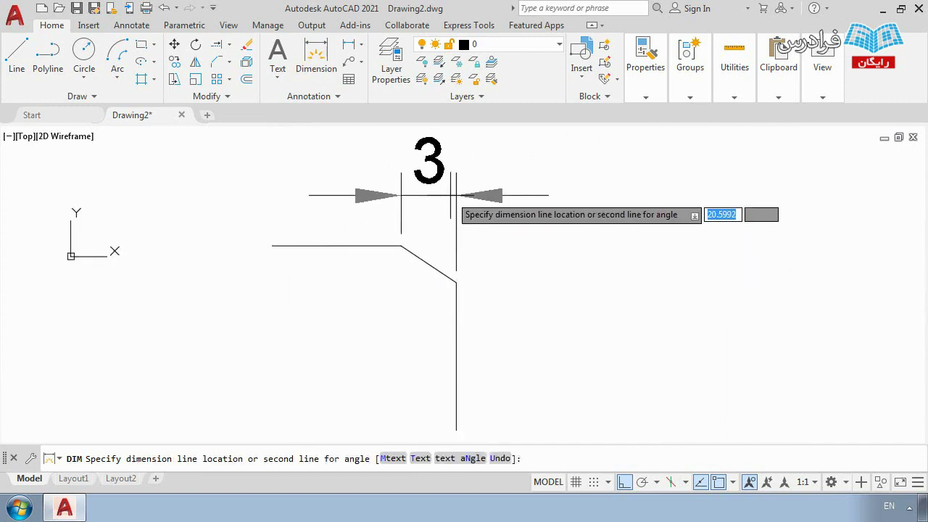
left_click(456, 194)
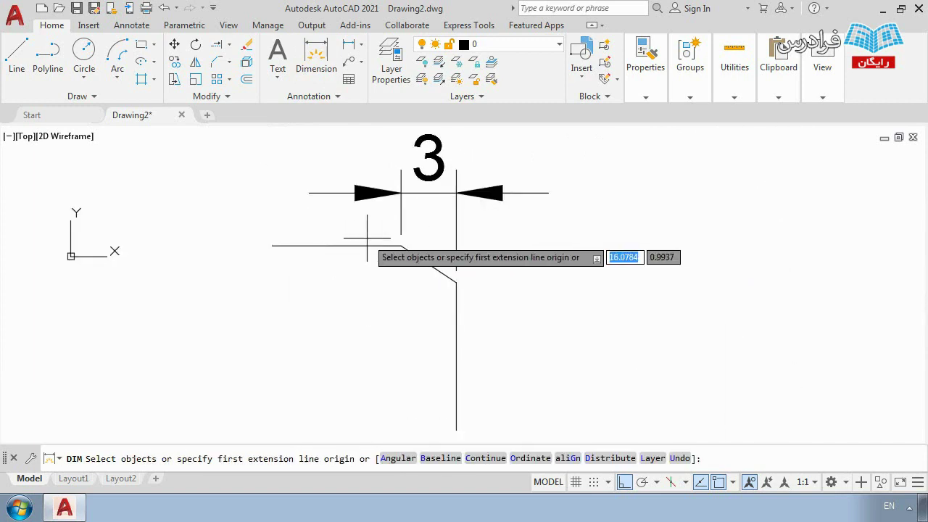
Step: Place a vertical dimension to the right of the chamfer, measured between the sloped line's two endpoints
left_click(456, 282)
left_click(401, 246)
left_click(602, 308)
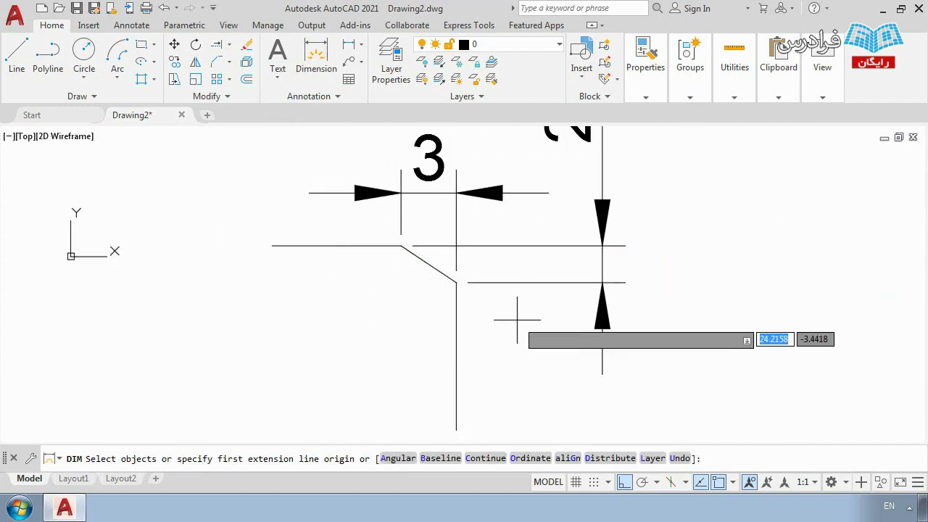
scroll(517, 319, "down", 2)
key("Escape")
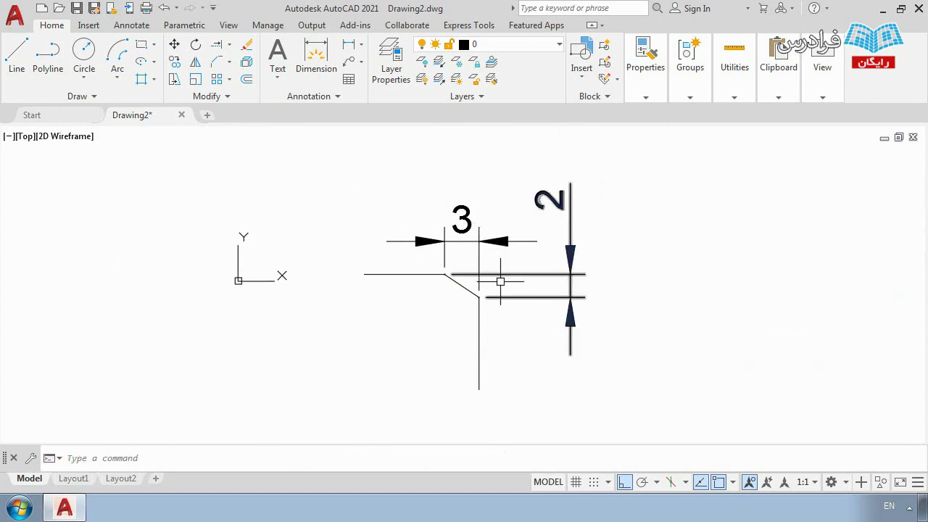
scroll(513, 333, "down", 1)
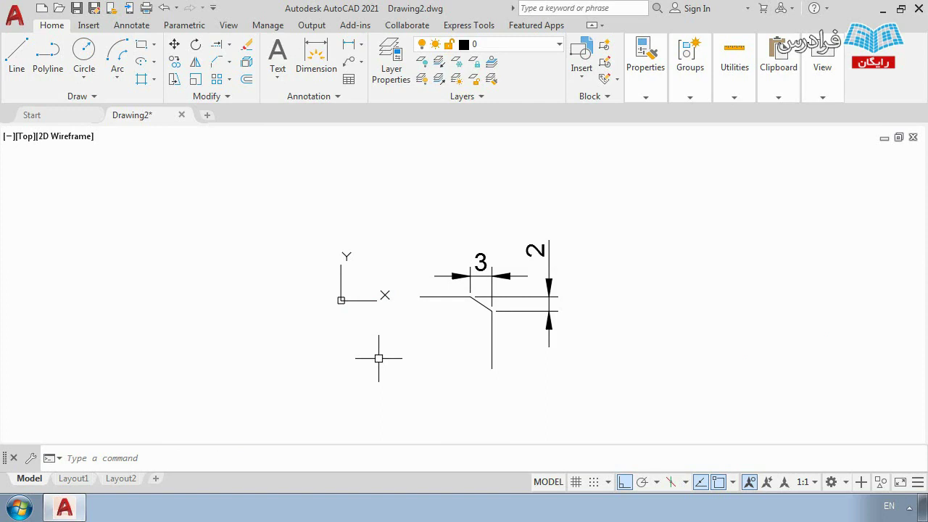
scroll(574, 289, "up", 4)
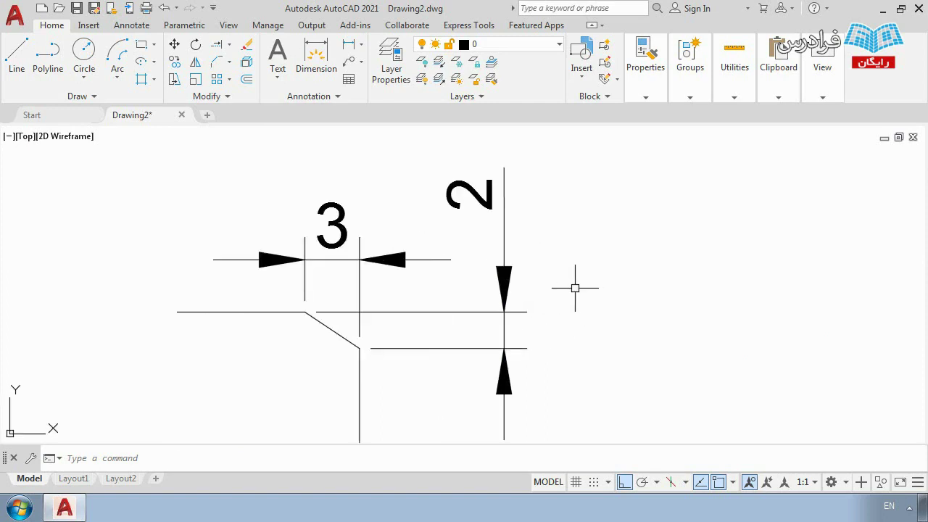
middle_click_drag(574, 289, 565, 268)
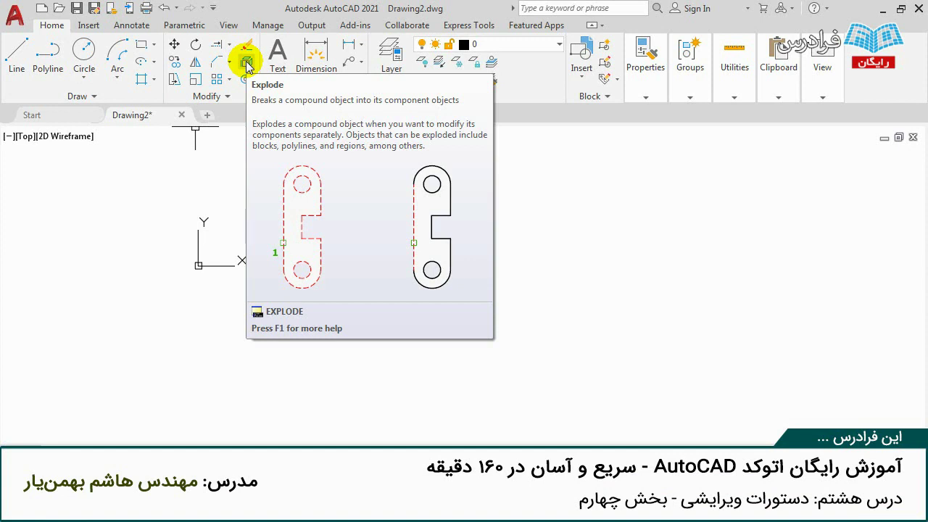
Step: Draw an open stepped polyline of six alternating vertical and horizontal segments to the right of the dimensioned chamfer, and select it briefly to check it
scroll(382, 259, "up", 3)
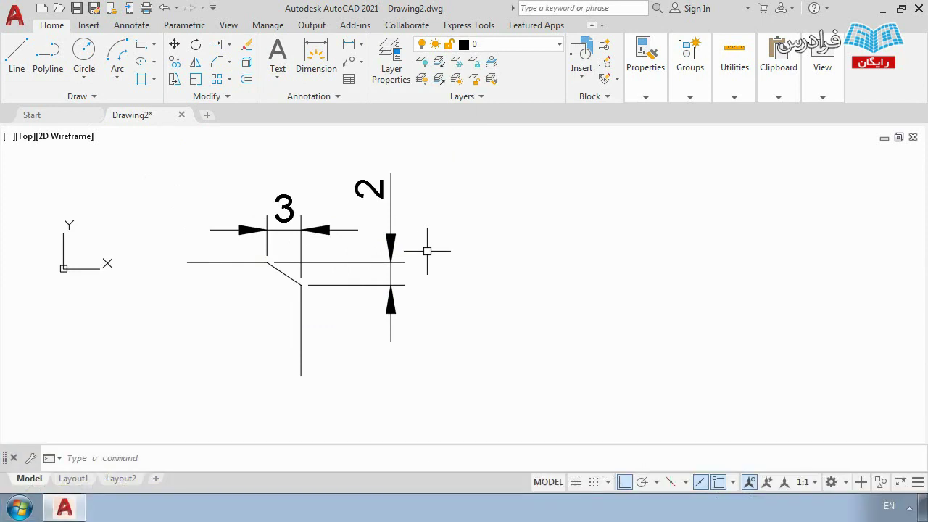
left_click(47, 57)
left_click(469, 296)
left_click(469, 211)
left_click(557, 211)
left_click(556, 277)
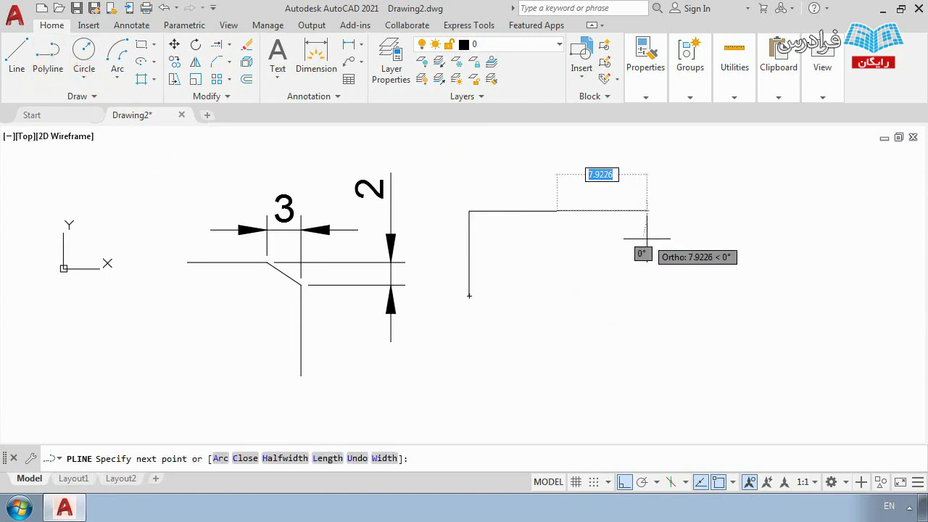
left_click(663, 278)
left_click(679, 211)
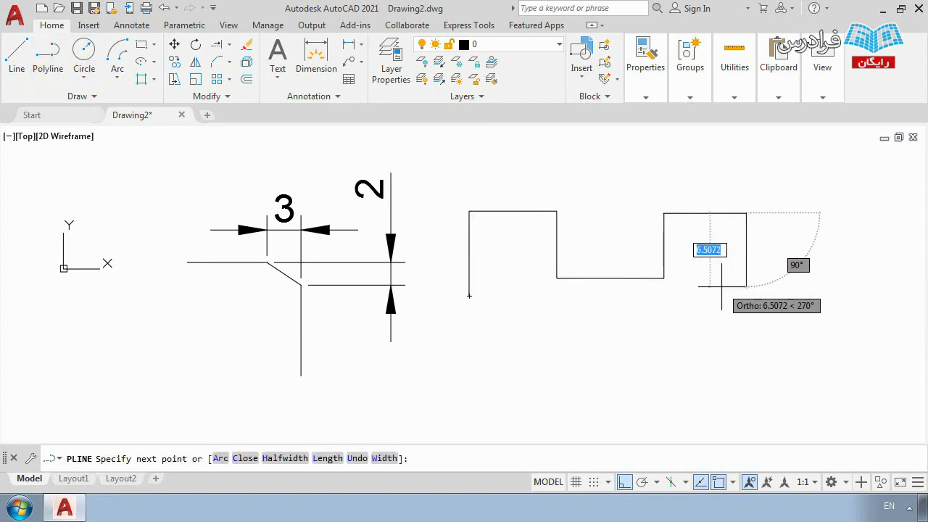
left_click(746, 212)
key("Return")
left_click(638, 278)
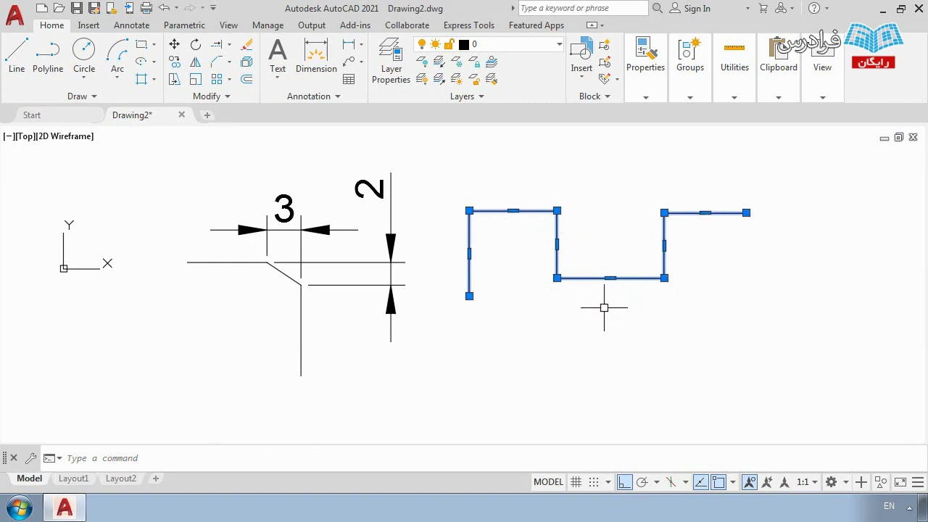
key("Escape")
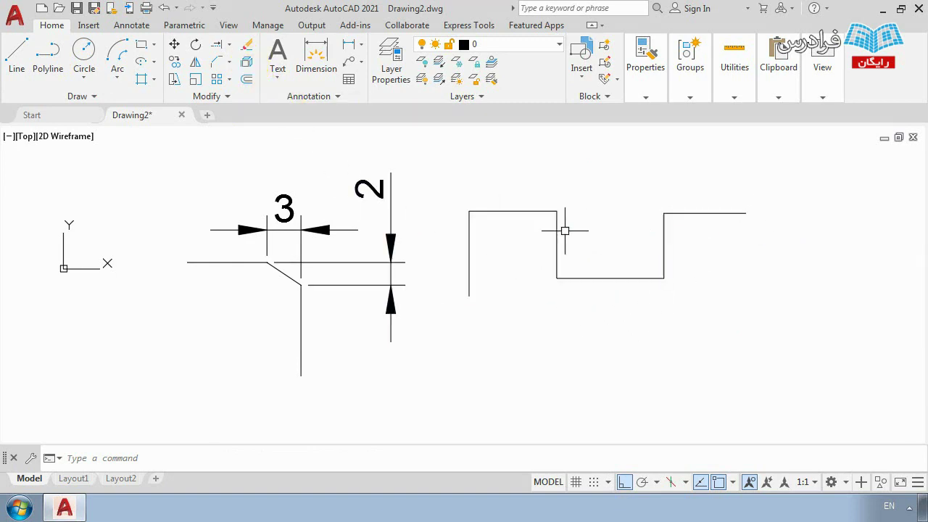
scroll(558, 280, "down", 2)
middle_click_drag(563, 284, 542, 264)
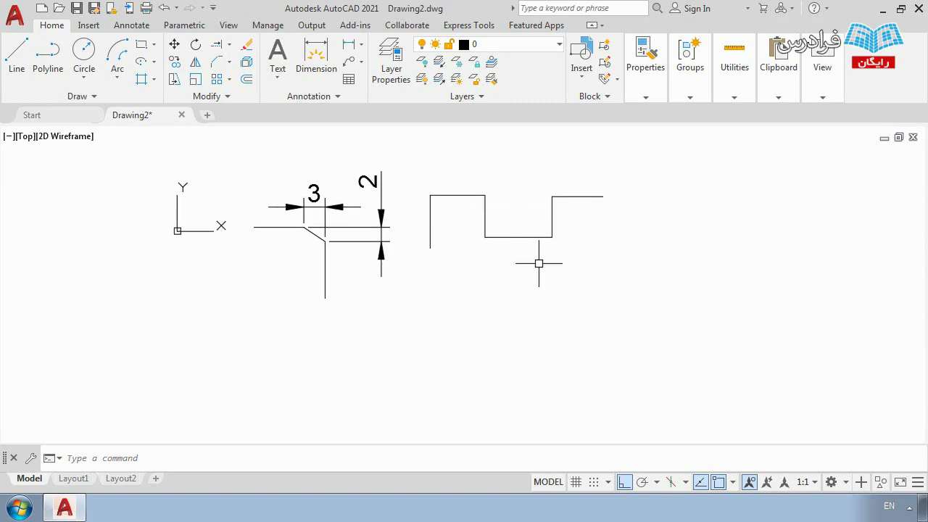
Step: Draw a stepped outline of six connected line segments with the Line command, directly below the existing stepped polyline
left_click(32, 57)
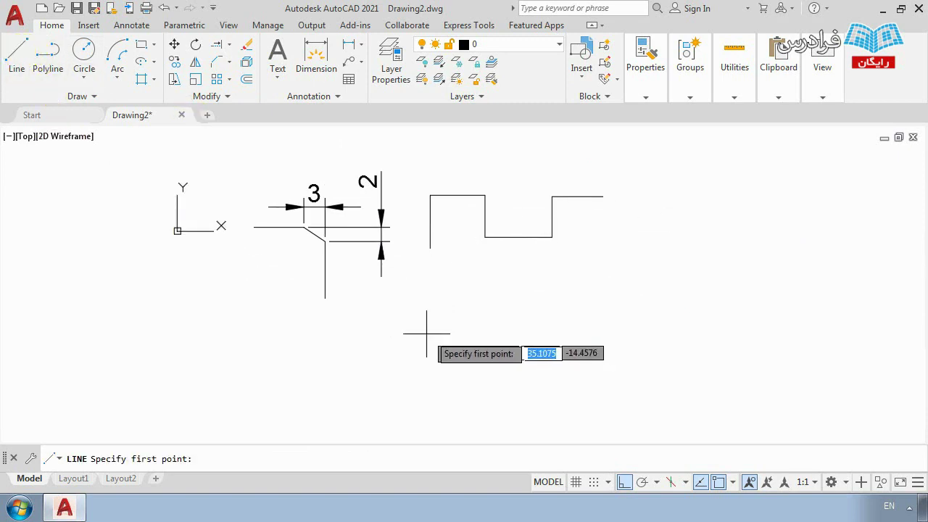
left_click(432, 289)
left_click(432, 287)
left_click(484, 287)
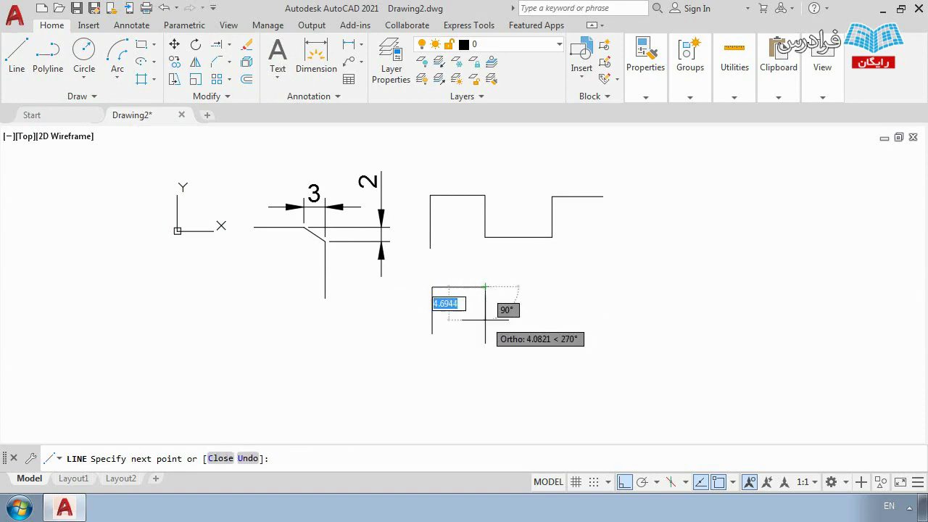
left_click(553, 316)
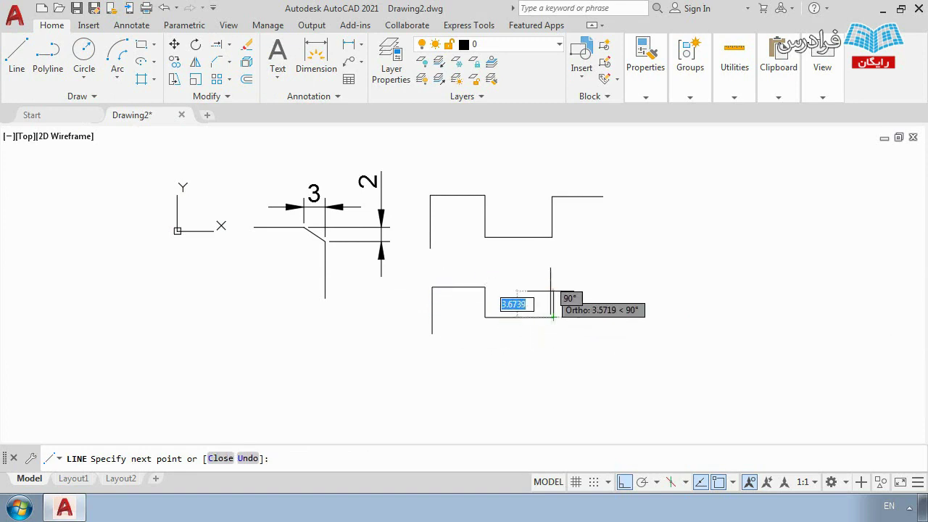
left_click(553, 289)
left_click(600, 289)
scroll(559, 311, "up", 2)
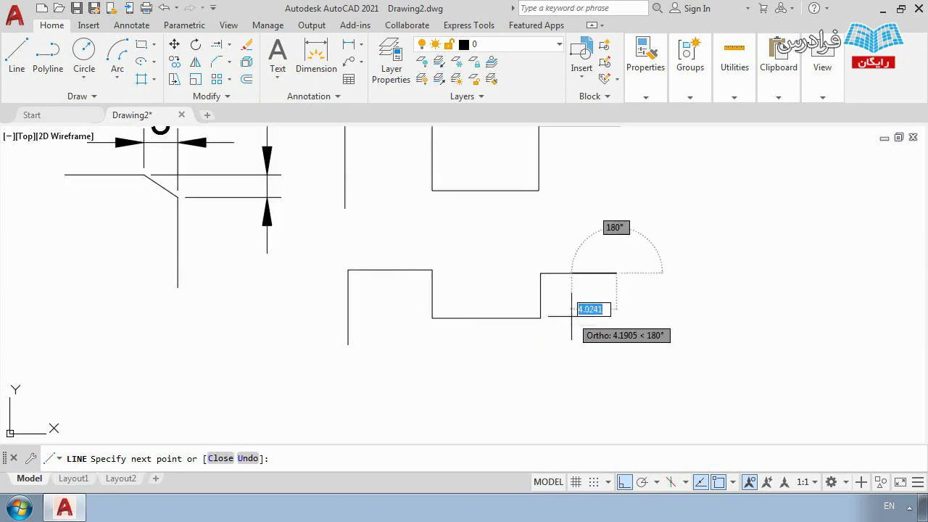
scroll(590, 306, "down", 2)
key("Return")
middle_click_drag(572, 305, 569, 332)
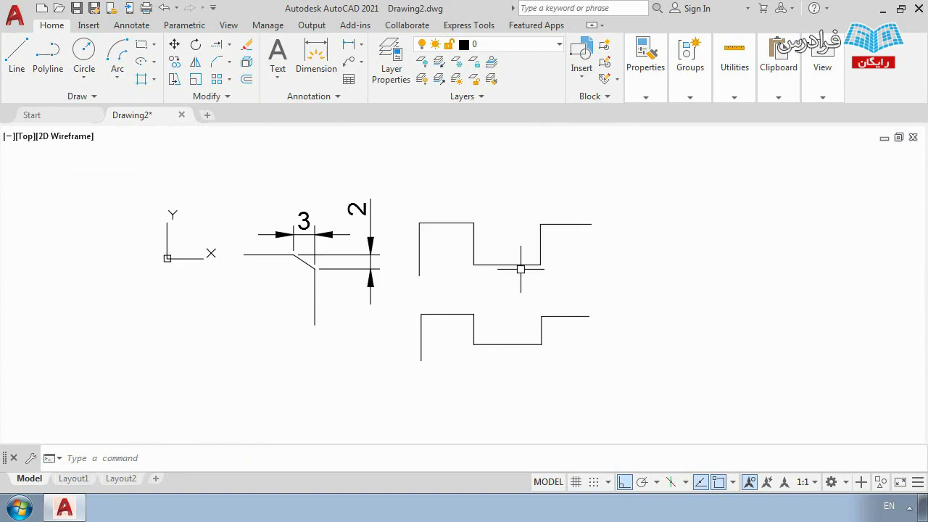
Step: Select segments of the lower stepped outline to check whether they are separate objects, and clear the selection
left_click(474, 330)
left_click(447, 326)
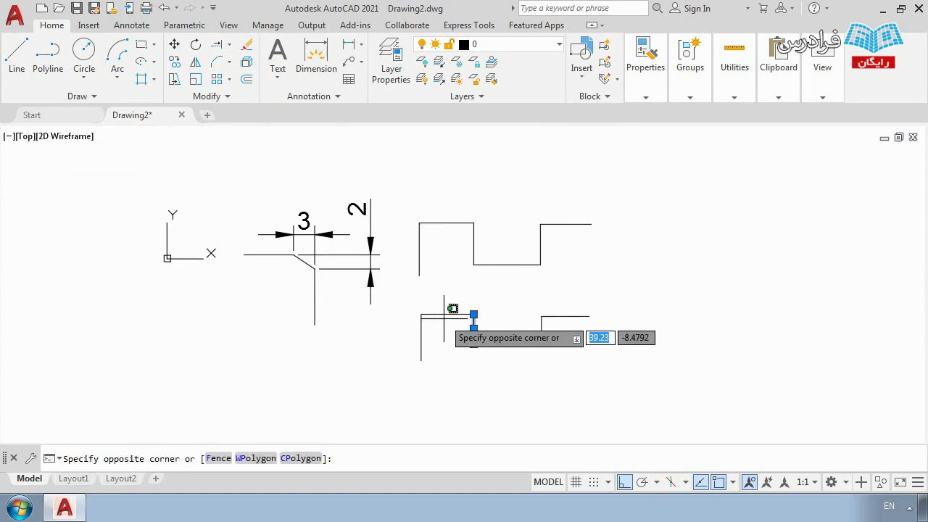
left_click(431, 308)
key("Escape")
Step: Move the lower outline's left vertical line horizontally away from the shape and undo the move
left_click(422, 335)
scroll(441, 357, "up", 2)
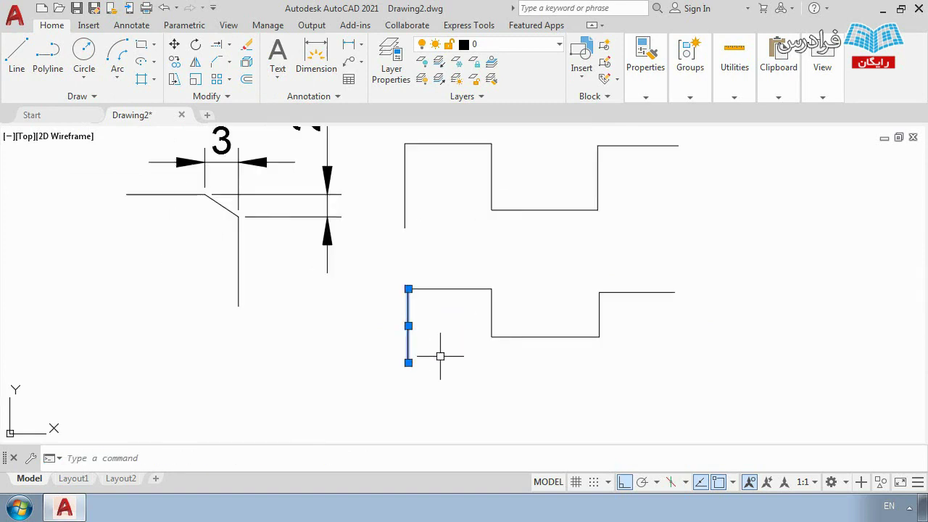
type("m")
key("Return")
left_click(406, 360)
left_click(286, 362)
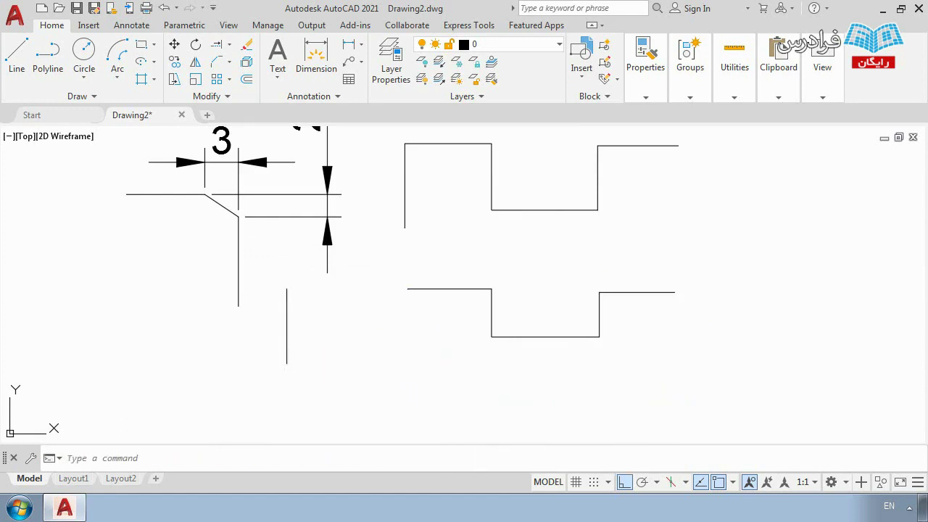
key("ctrl+z")
scroll(451, 317, "down", 2)
middle_click_drag(486, 246, 470, 305)
left_click(471, 305)
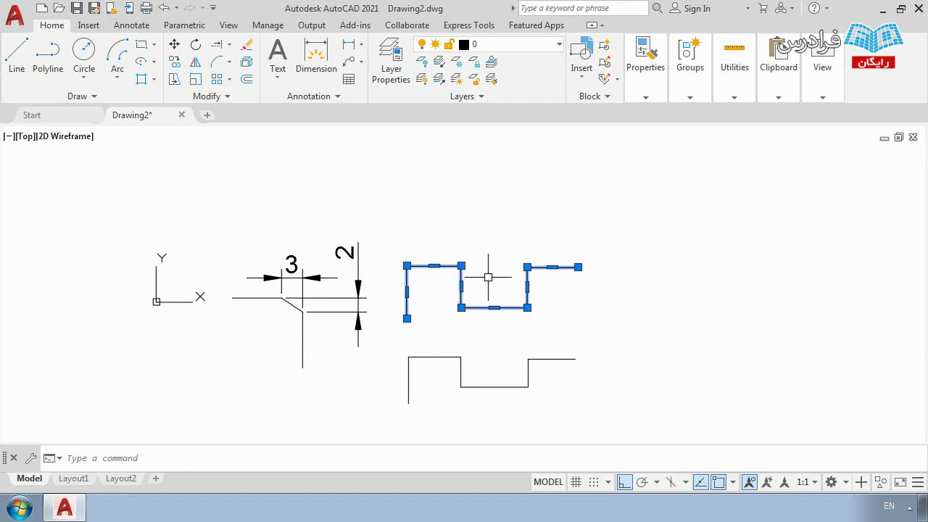
mouse_move(527, 288)
type("m")
key("Return")
left_click(527, 267)
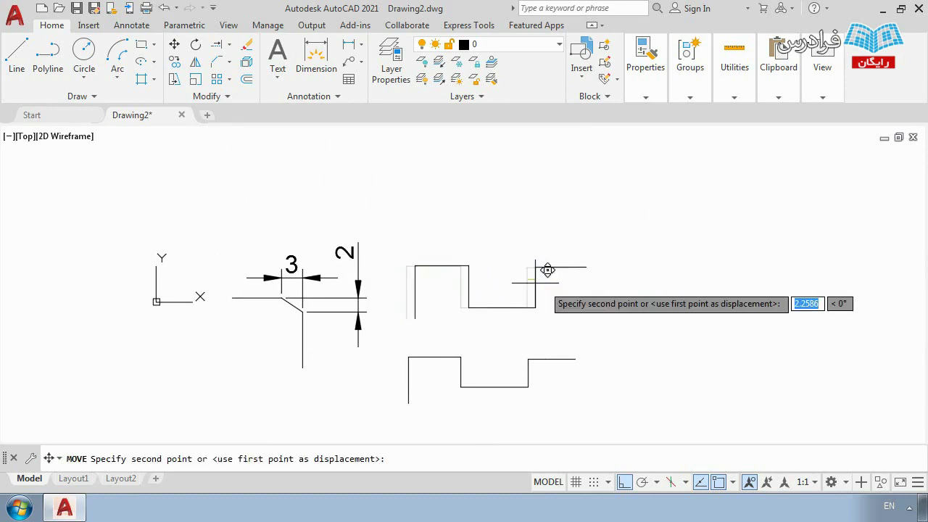
key("Escape")
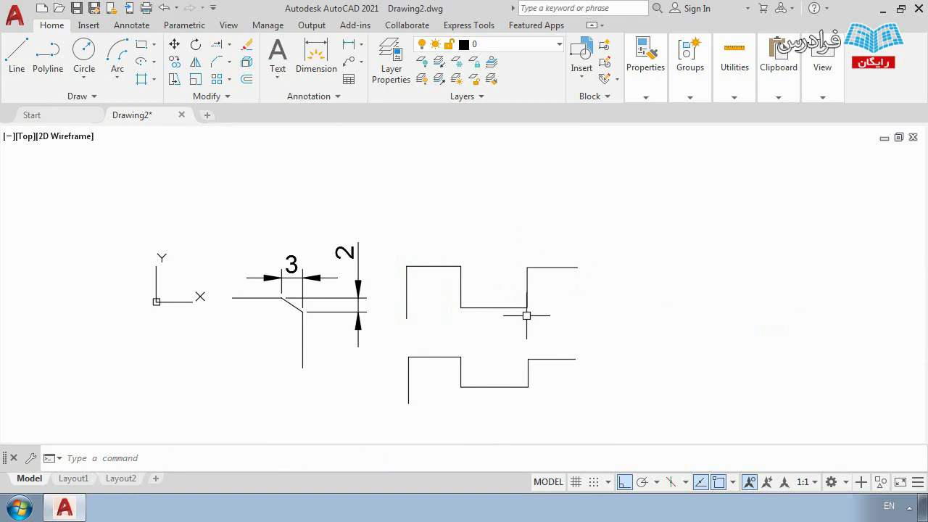
Step: Explode the upper stepped polyline into individual line segments
scroll(526, 314, "up", 2)
mouse_move(495, 294)
middle_mouse_down()
mouse_move(499, 262)
mouse_move(456, 300)
middle_mouse_up()
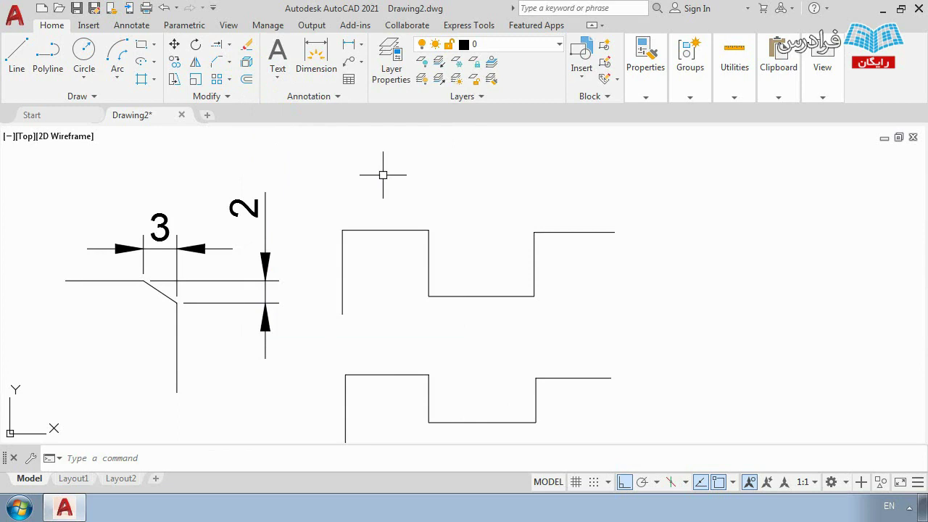
type("X")
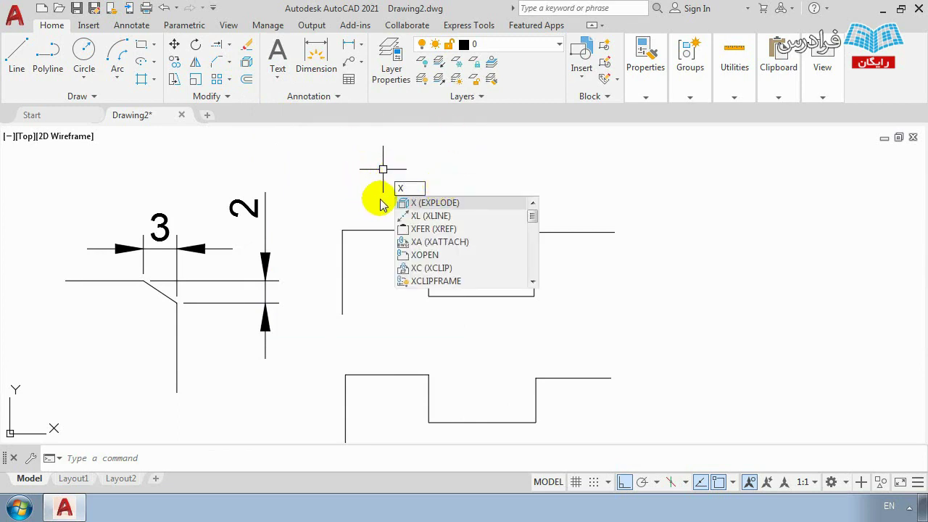
left_click(448, 203)
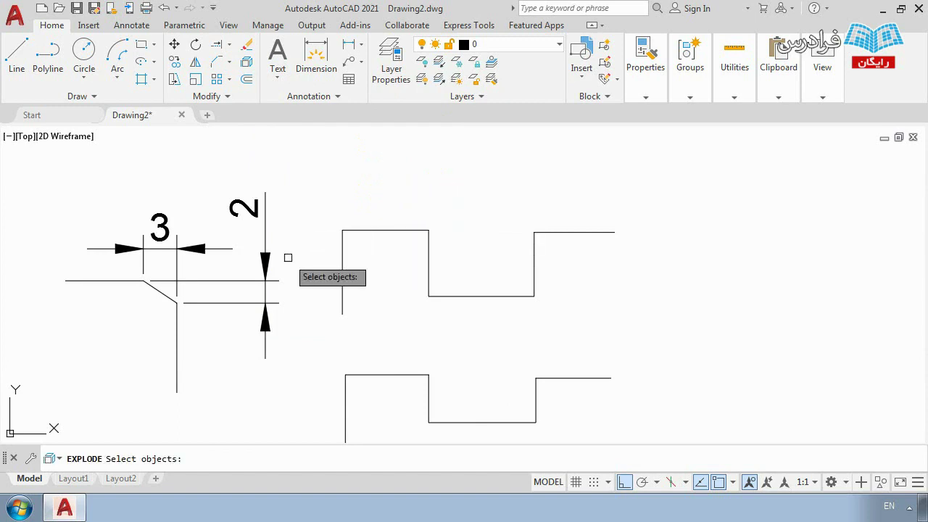
left_click(382, 230)
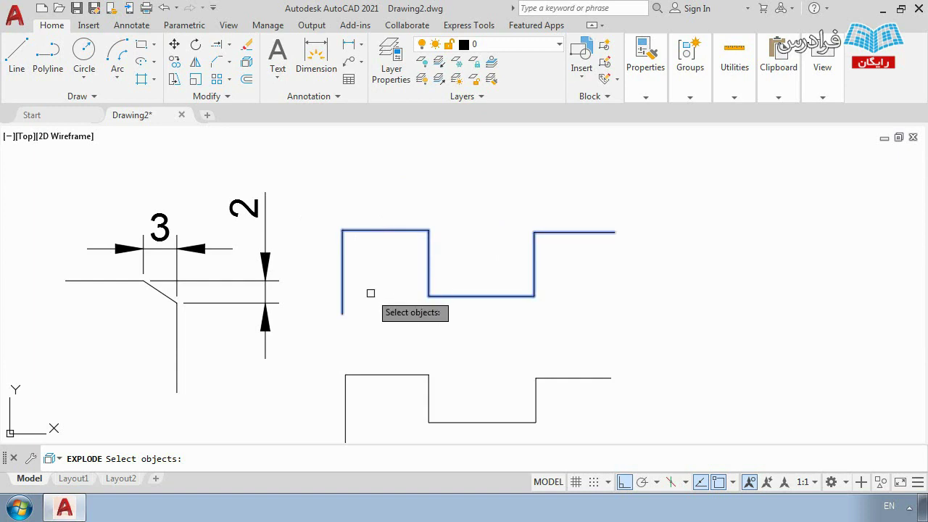
key("Return")
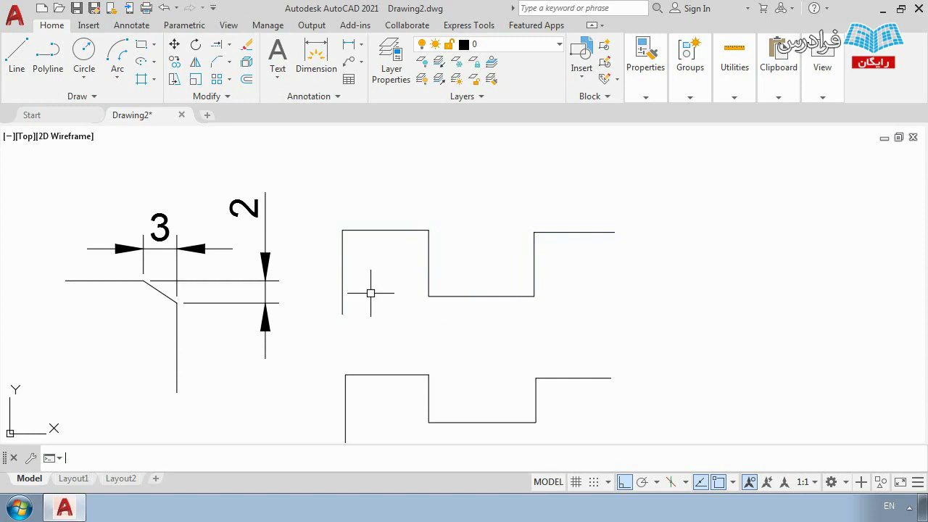
Step: Select the exploded outline's vertical and horizontal segments one by one to check that each is a separate object
left_click(342, 254)
key("Escape")
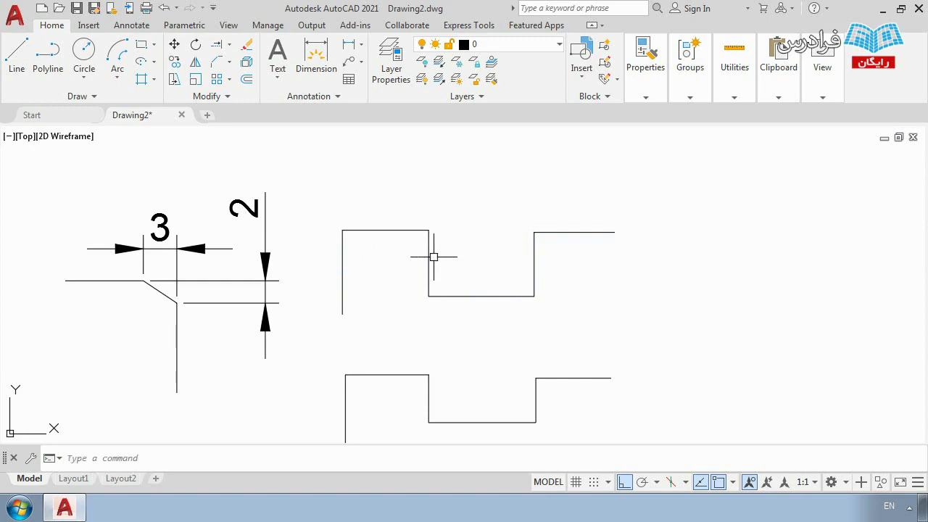
left_click(428, 260)
left_click(459, 296)
key("Escape")
left_click(534, 263)
key("Escape")
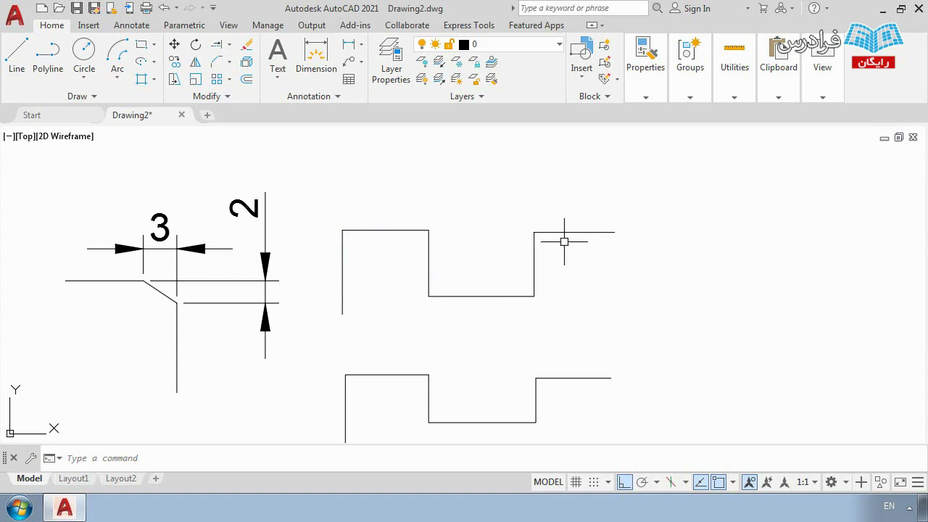
left_click(570, 233)
key("Escape")
left_click(425, 273)
key("Escape")
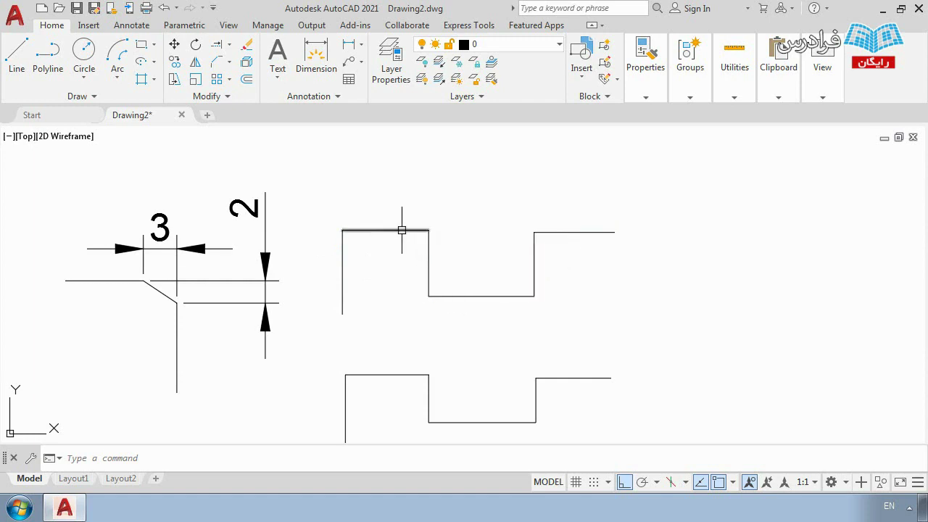
left_click(465, 296)
key("Escape")
Step: Move the exploded outline's first horizontal segment straight up, away from its two adjoining vertical segments
left_click(393, 230)
type("m")
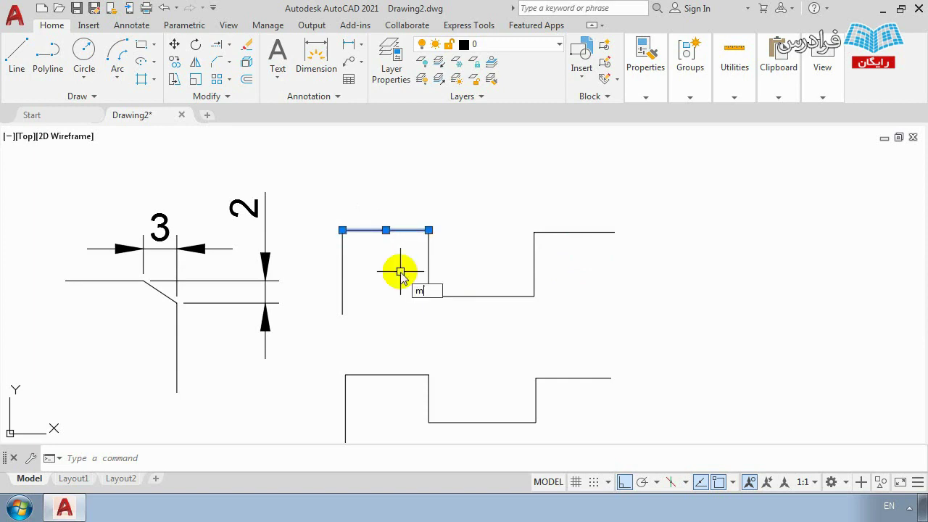
key("Return")
left_click(385, 230)
key("Escape")
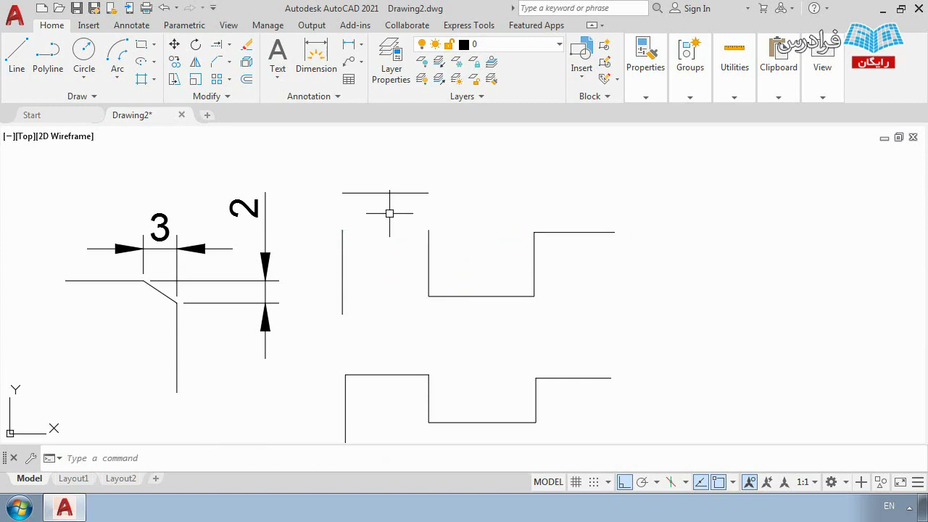
left_click(457, 244)
scroll(442, 344, "down", 2)
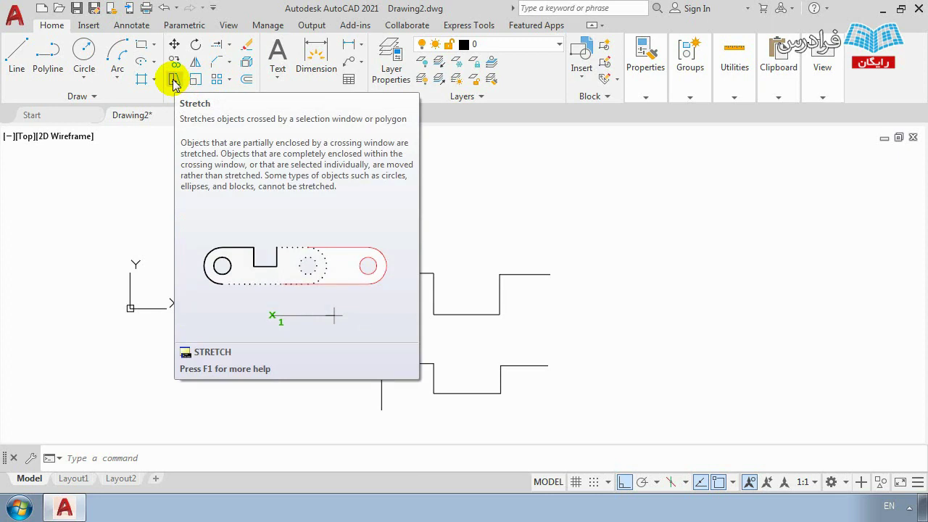
Step: Draw an upright rectangle about 16.5 units tall to the right of the stepped outlines, with its rotation angle set to 0
left_click(142, 44)
middle_click_drag(545, 290, 328, 290)
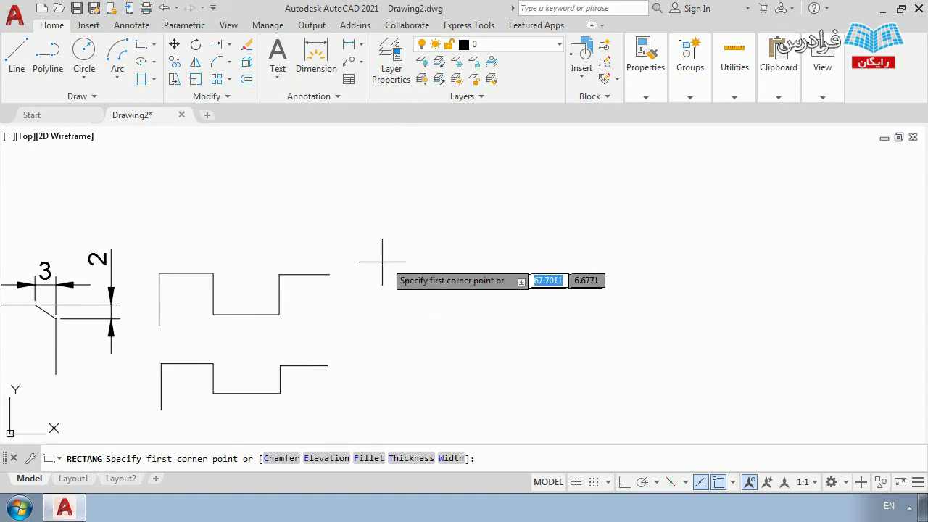
left_click(404, 244)
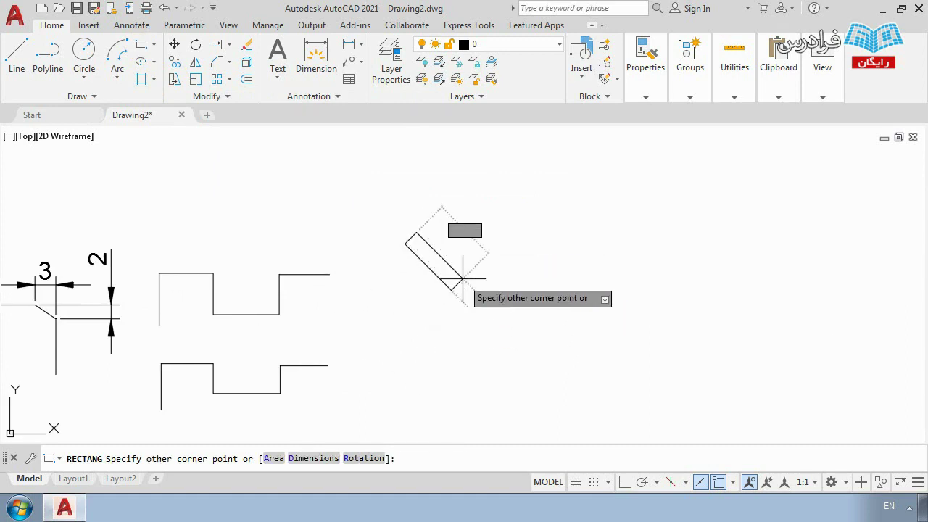
left_click(363, 456)
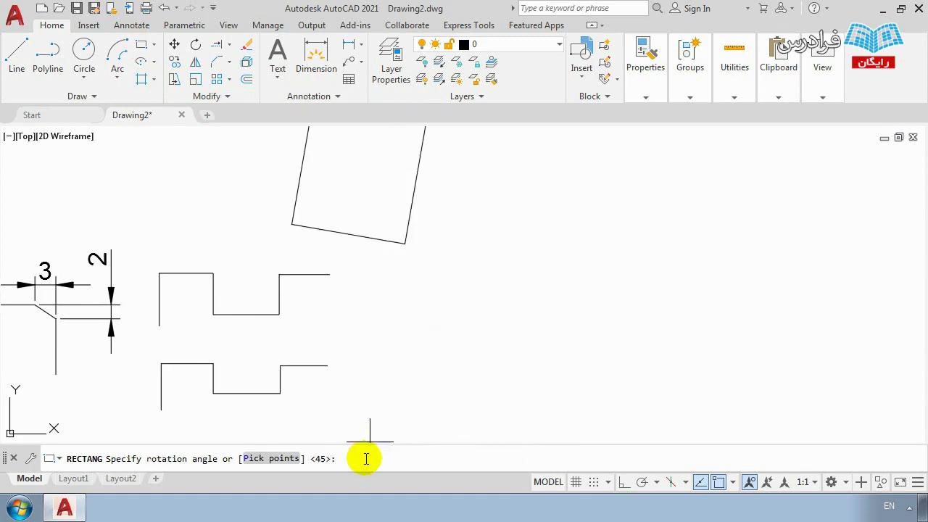
type("0")
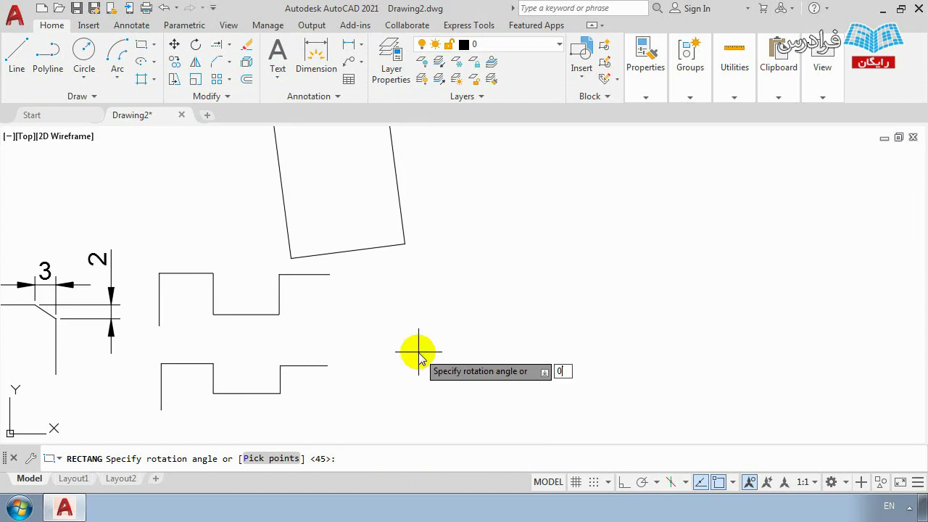
key("Return")
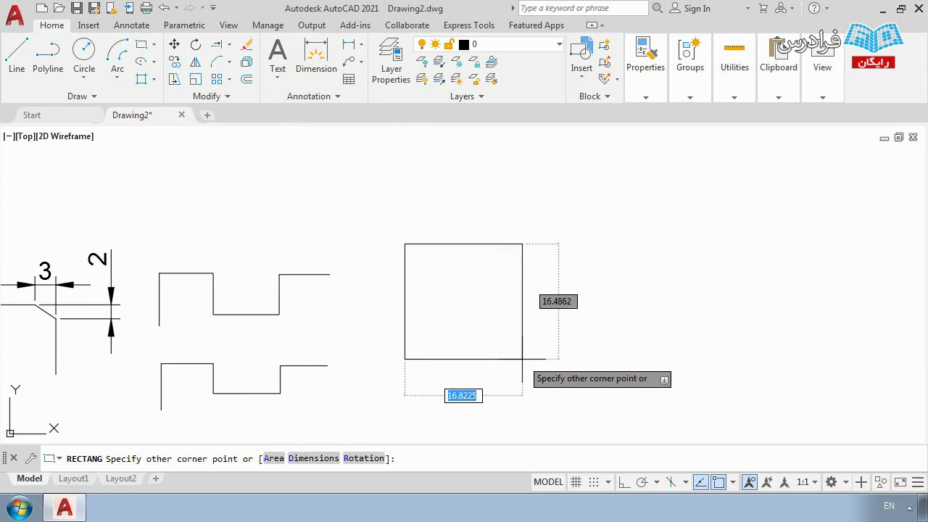
left_click(477, 359)
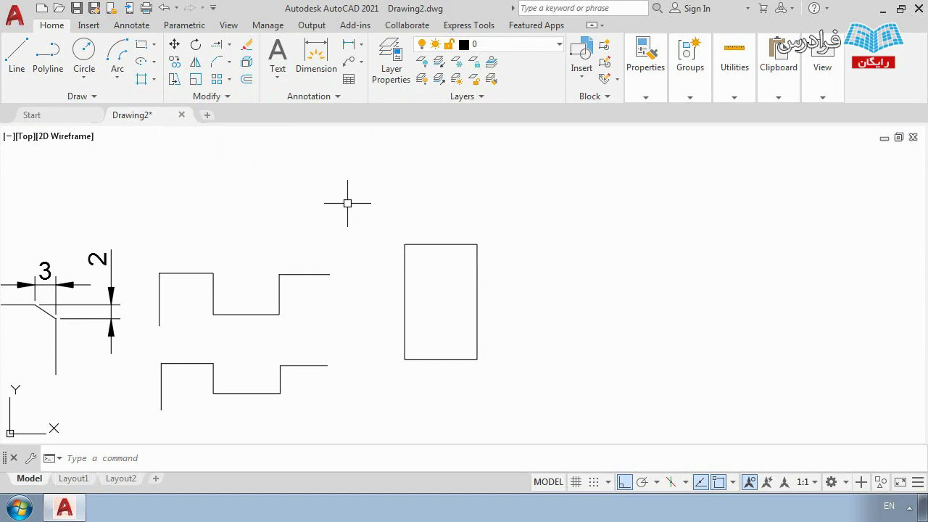
Step: Stretch the rectangle's right side down and slightly inward with Ortho off, forming a slanted parallelogram
type("s")
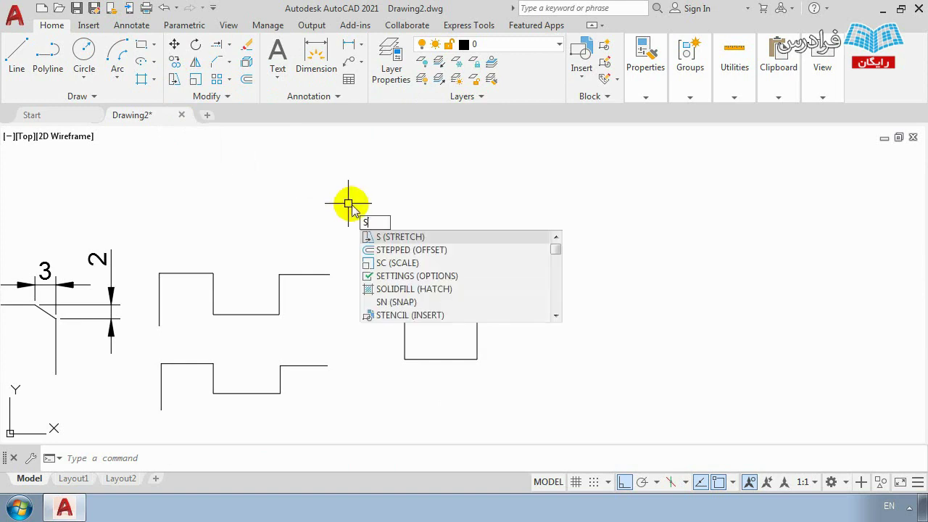
key("Return")
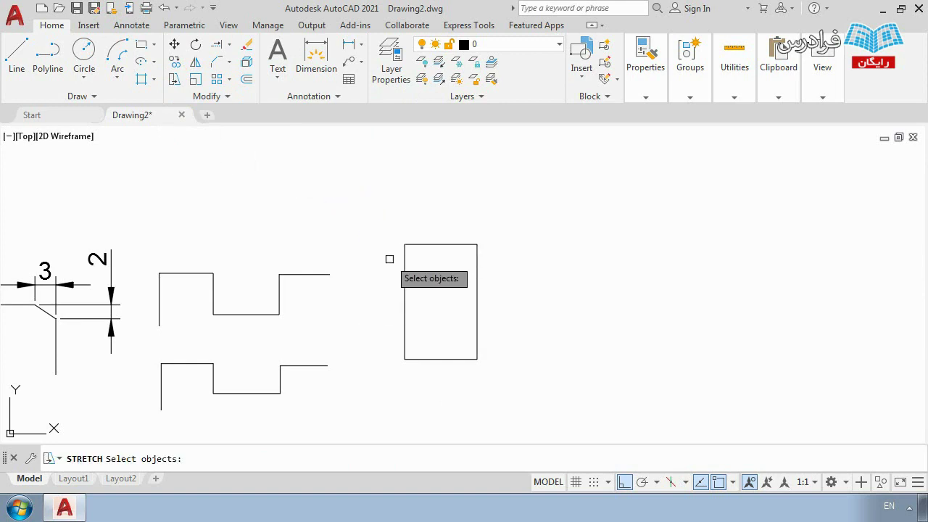
left_click(514, 216)
left_click(455, 349)
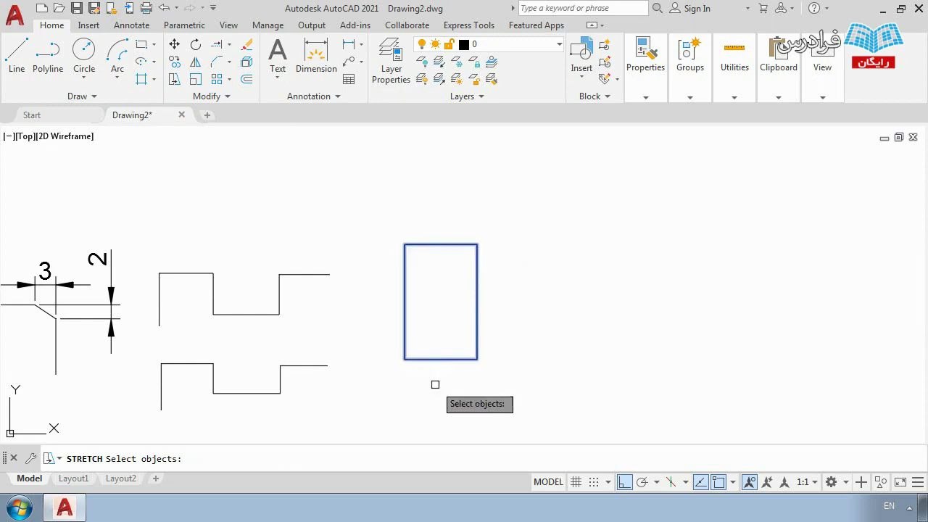
key("Return")
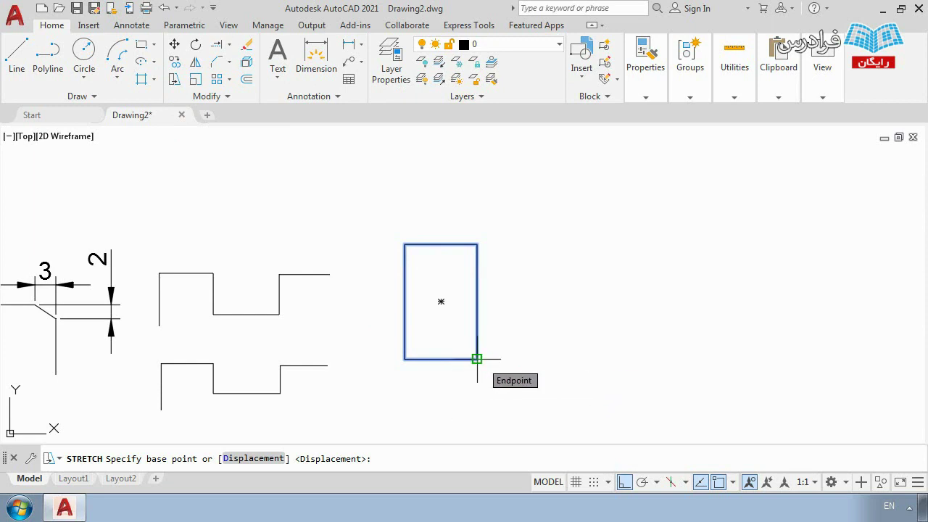
left_click(477, 327)
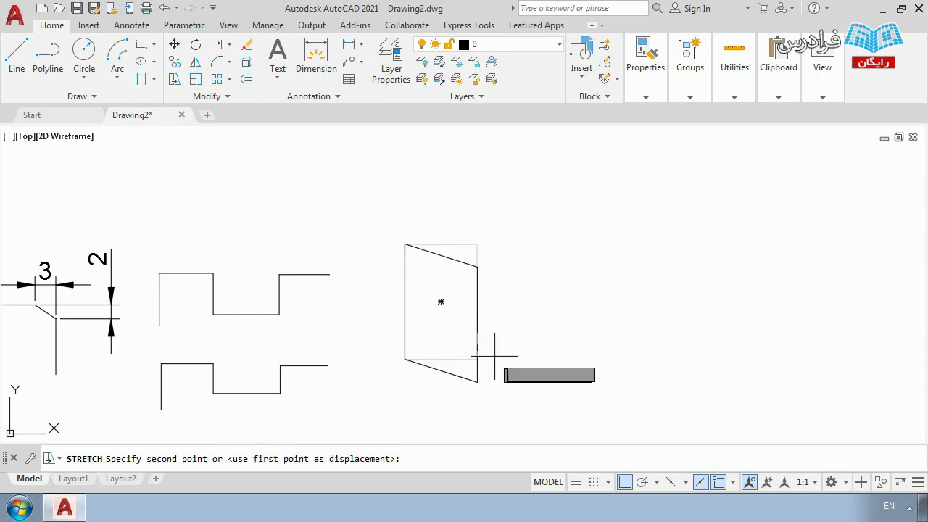
key("F8")
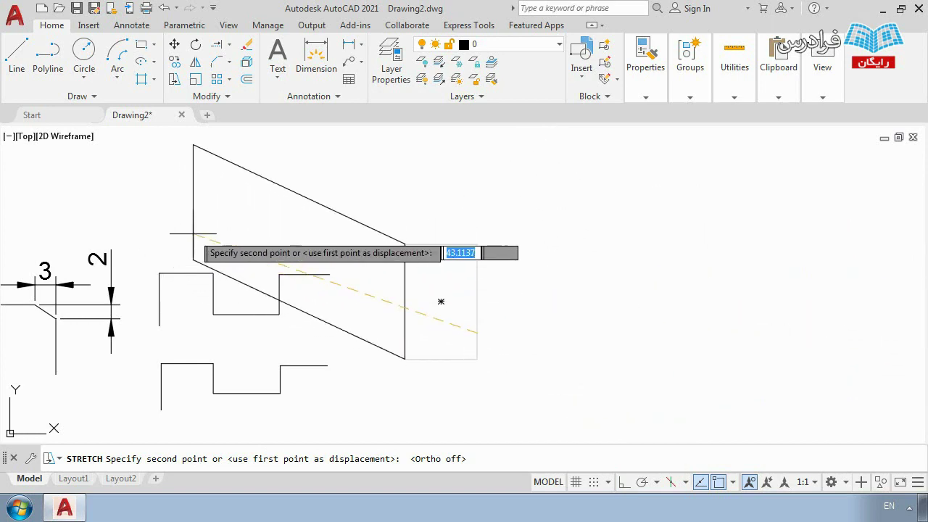
scroll(411, 298, "down", 4)
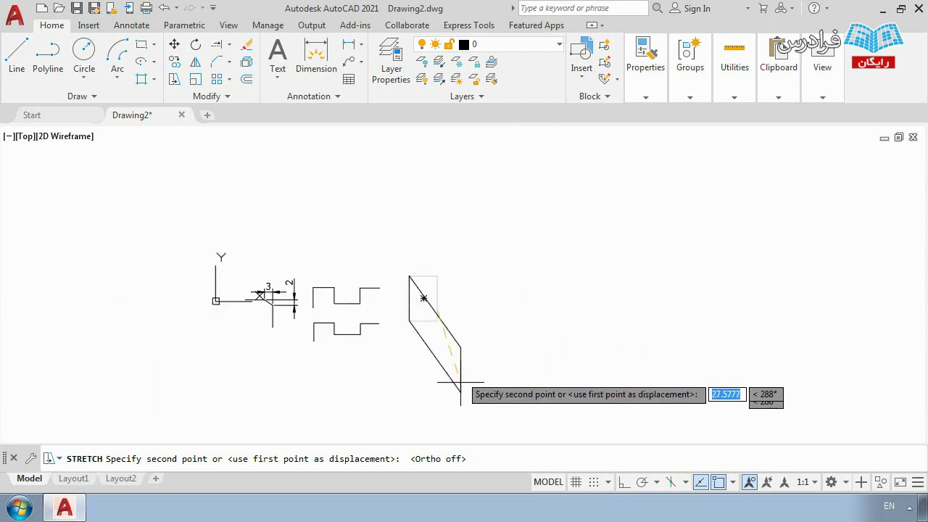
left_click(431, 408)
scroll(439, 360, "up", 4)
scroll(434, 350, "down", 4)
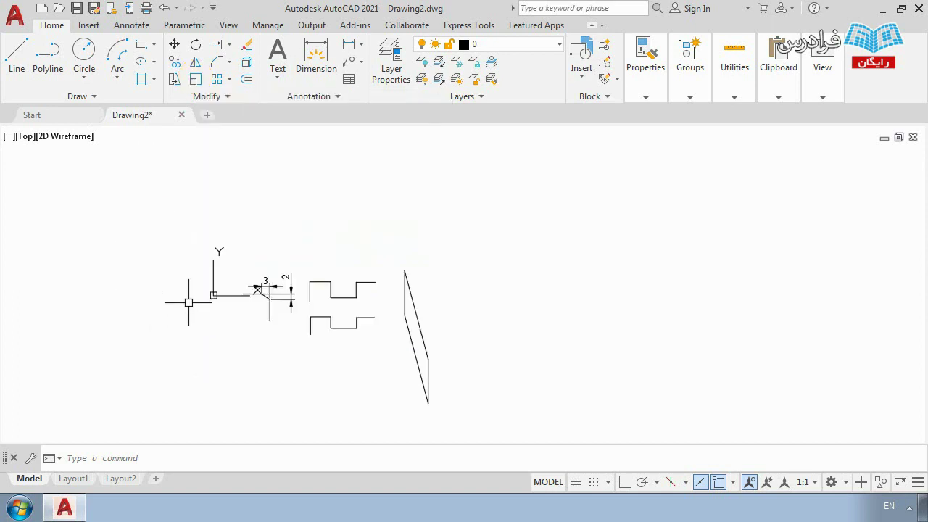
Step: Draw a circle with a radius of about 8.5 units above the stepped outlines
left_click(84, 50)
scroll(240, 270, "up", 4)
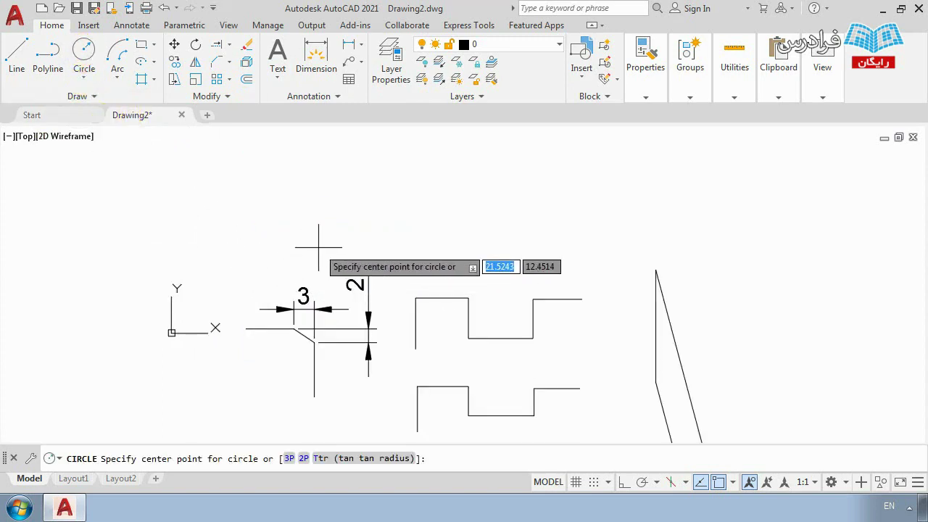
middle_click_drag(397, 220, 338, 280)
left_click(392, 234)
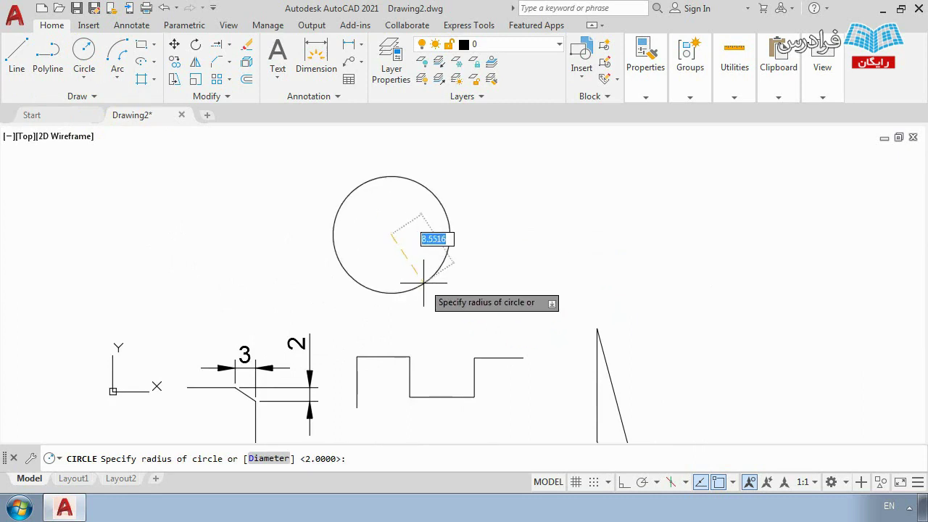
left_click(445, 255)
scroll(363, 263, "down", 2)
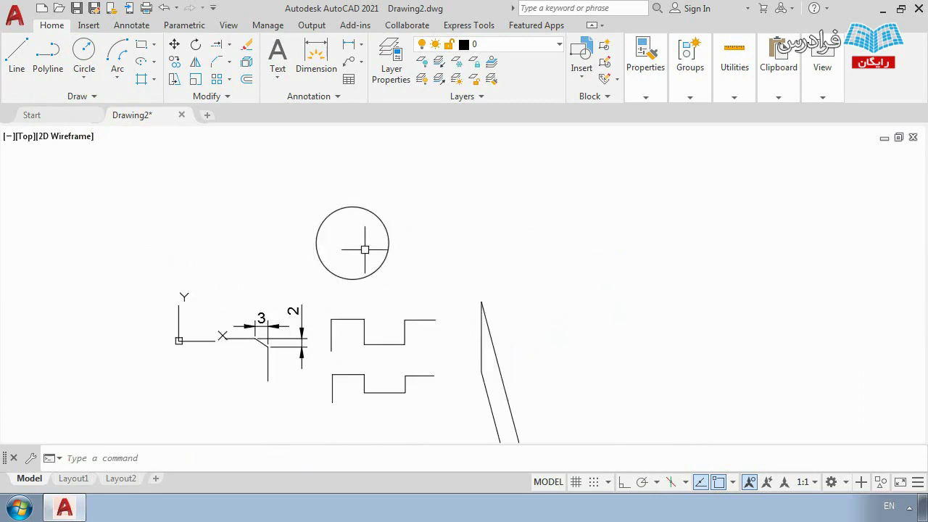
scroll(365, 249, "up", 2)
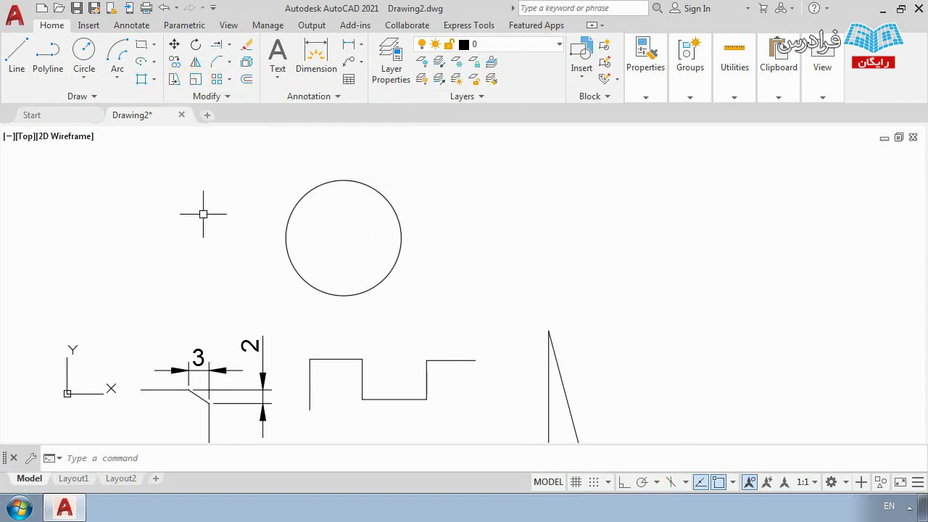
Step: Scale the circle freehand about its center to nearly twice its size
type("SC")
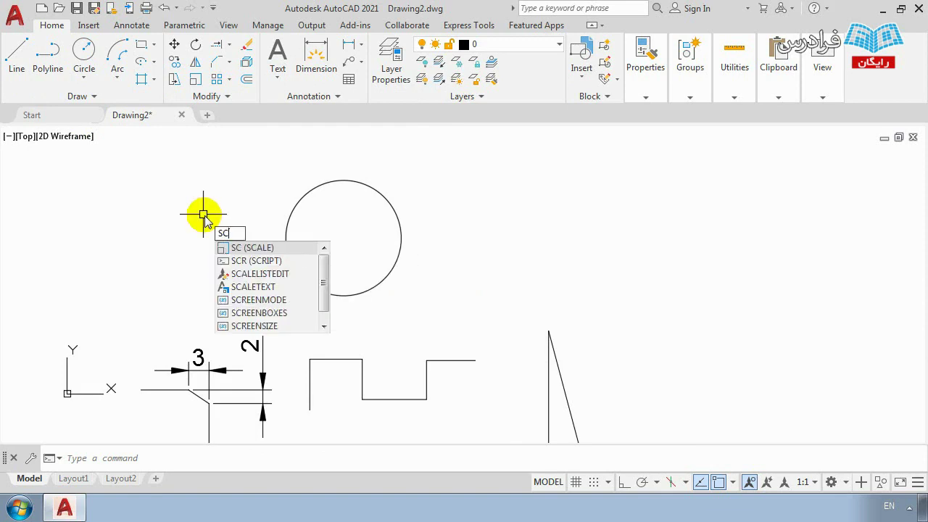
key("Return")
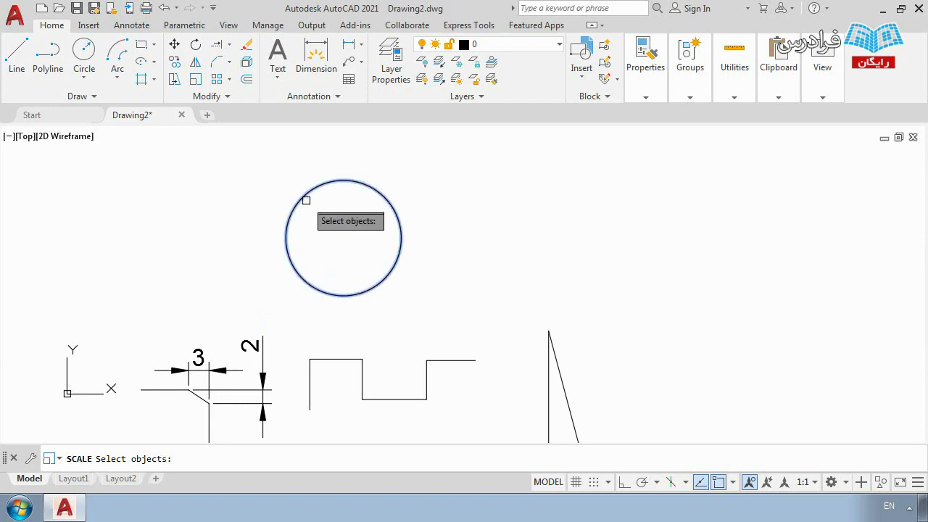
key("Return")
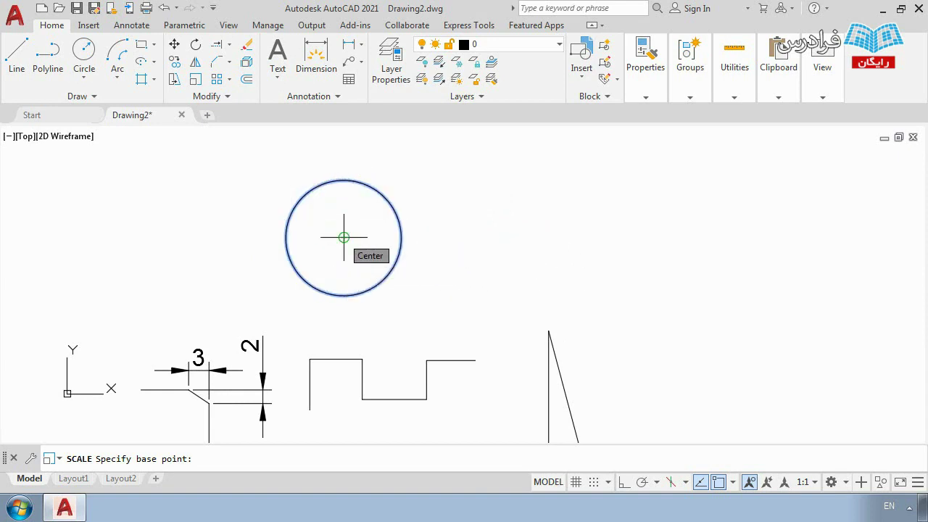
left_click(343, 237)
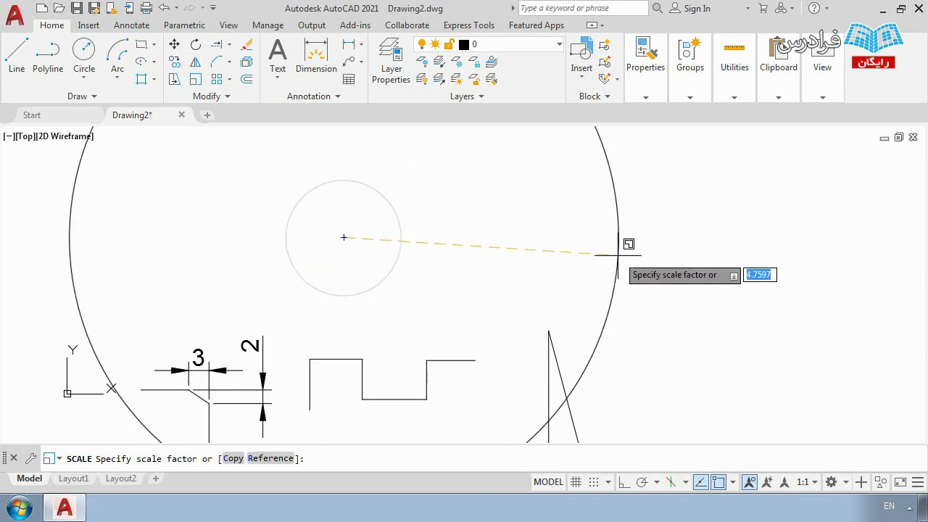
scroll(453, 280, "down", 4)
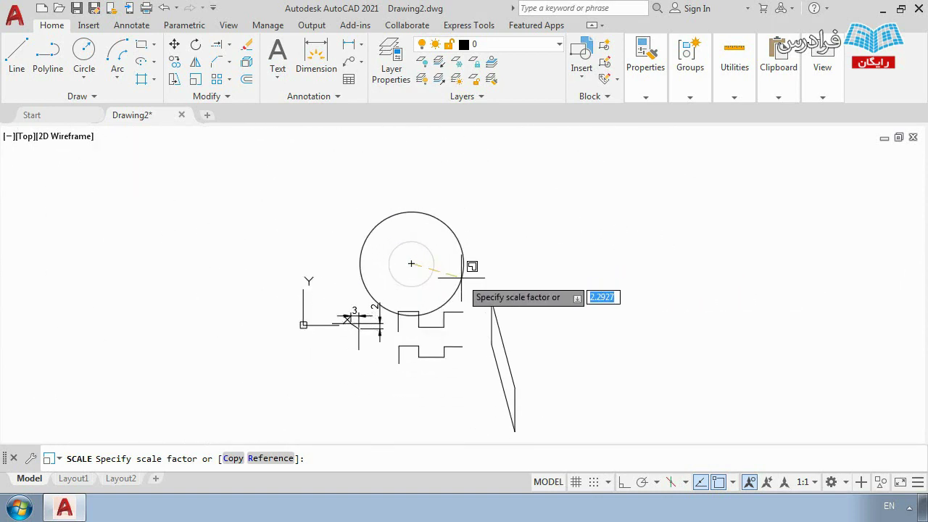
scroll(430, 261, "up", 6)
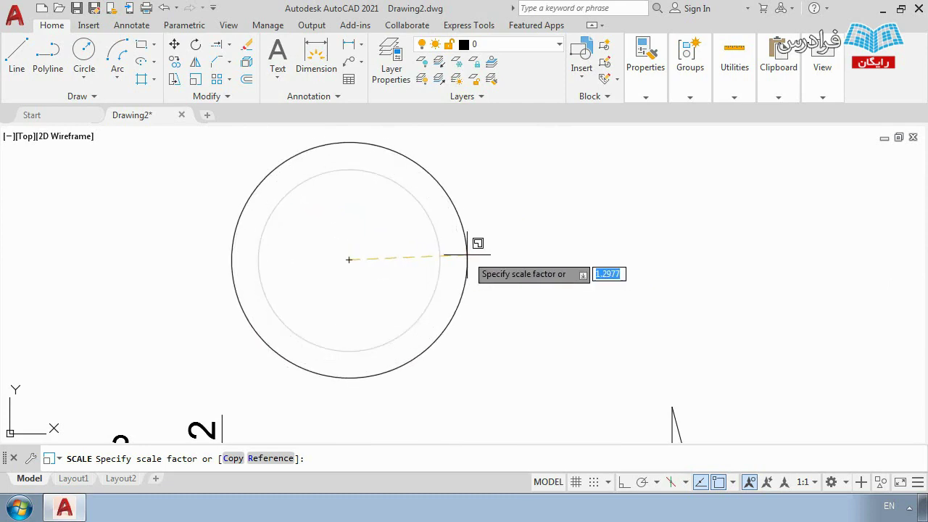
scroll(476, 265, "down", 6)
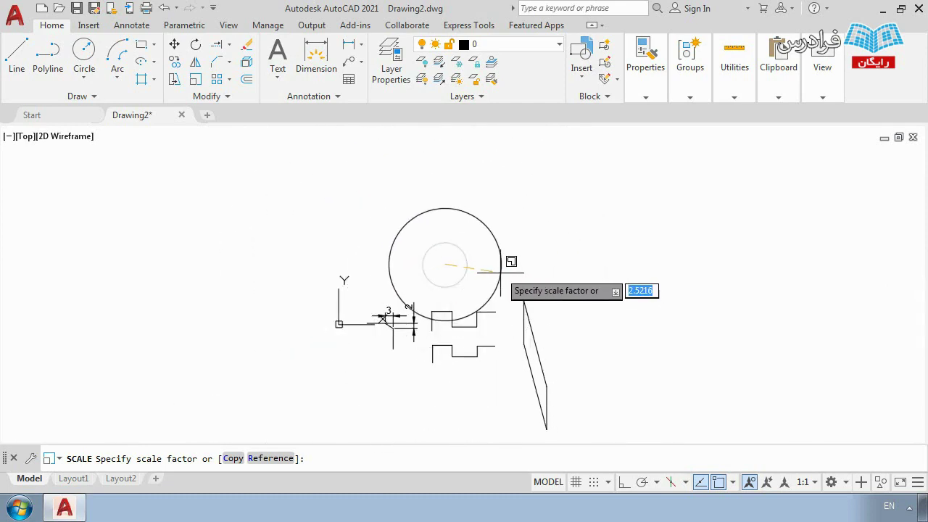
scroll(495, 273, "up", 2)
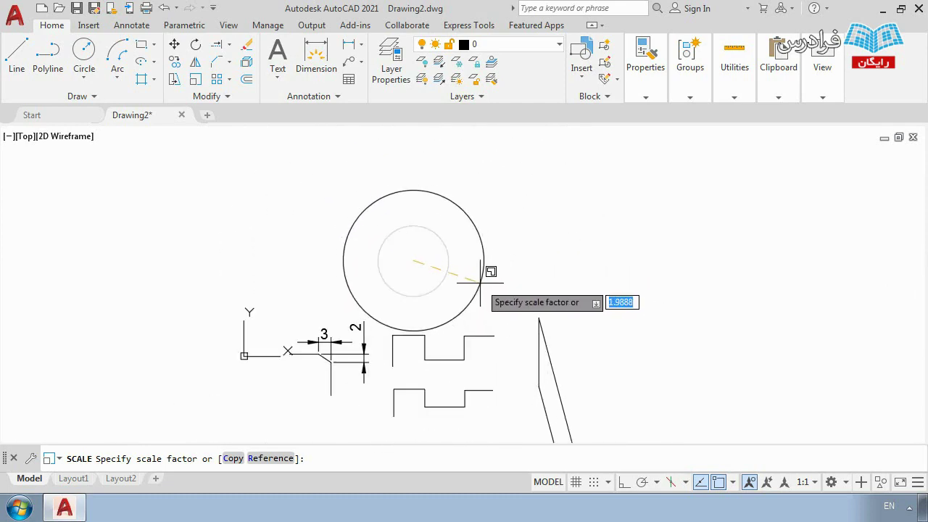
scroll(470, 276, "up", 1)
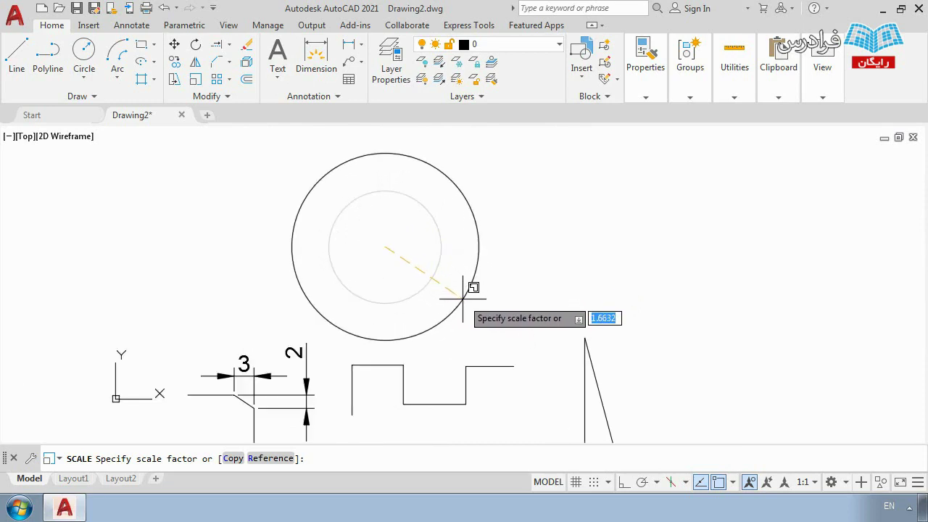
left_click(471, 308)
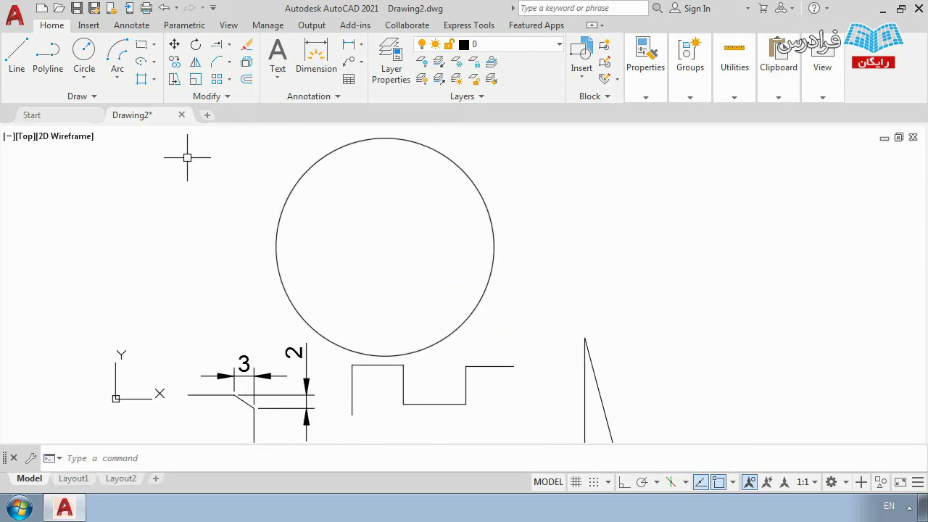
Step: Scale the enlarged circle about its center by a factor of 0.7
left_click(195, 79)
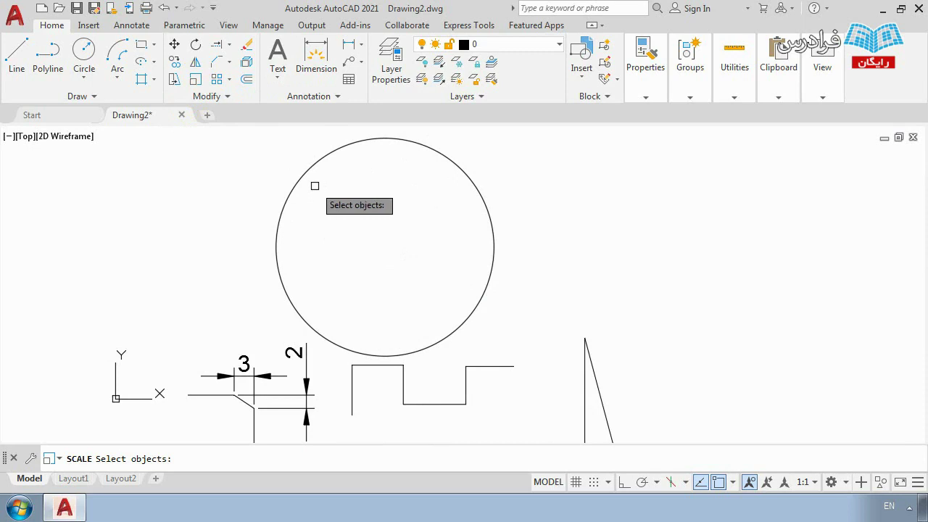
left_click(297, 181)
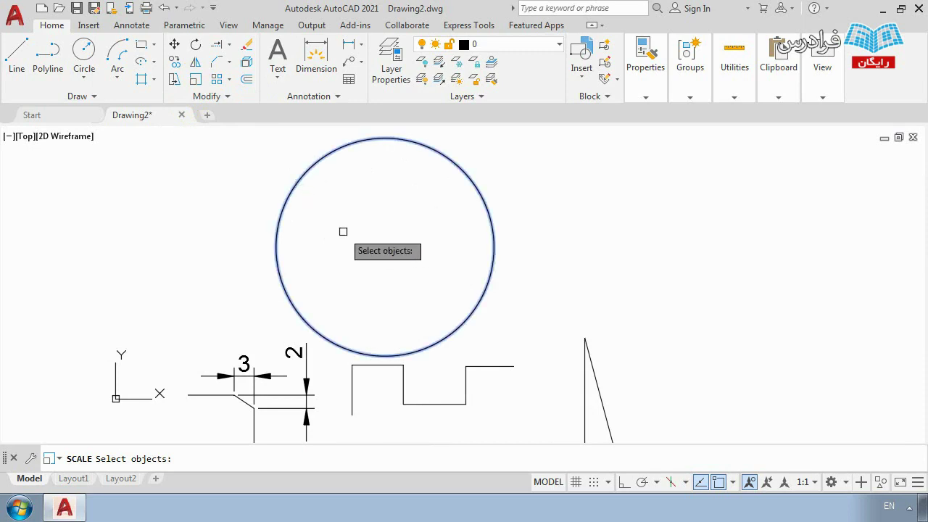
key("Return")
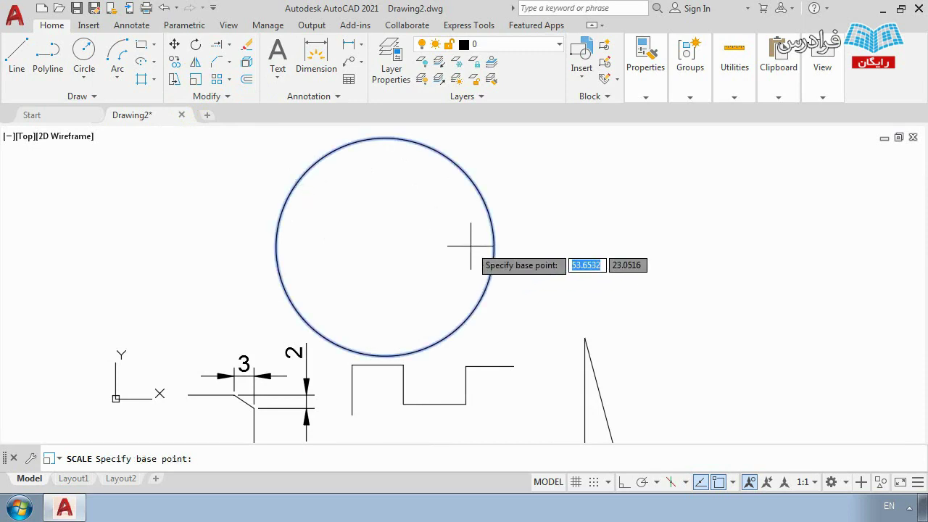
left_click(385, 247)
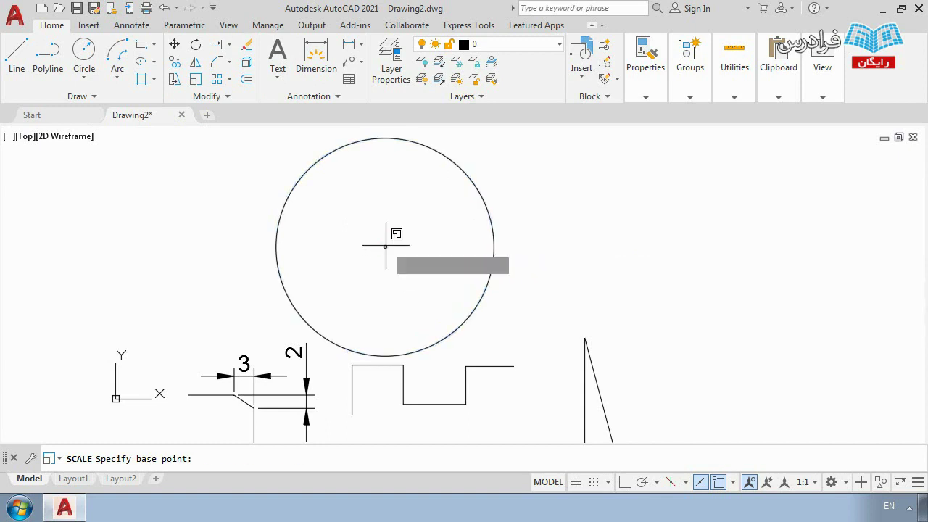
left_click(537, 249)
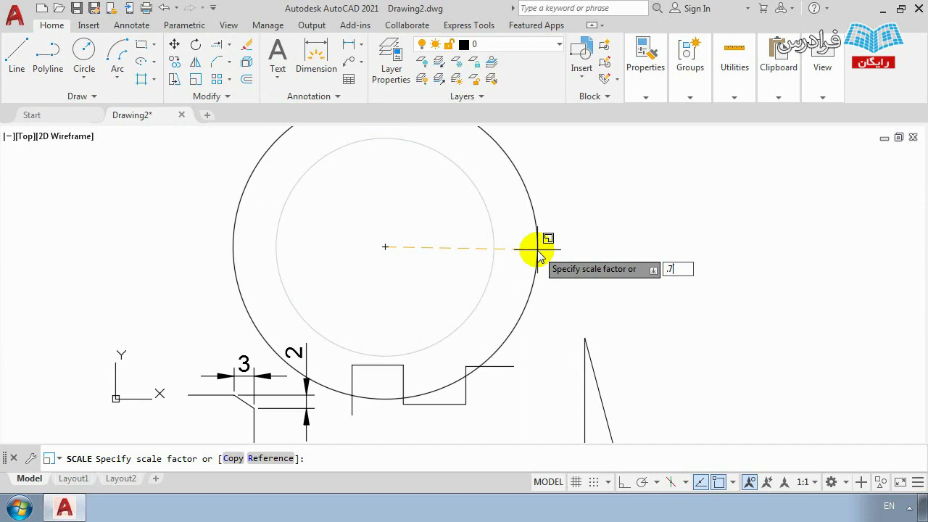
type(".7")
key("Return")
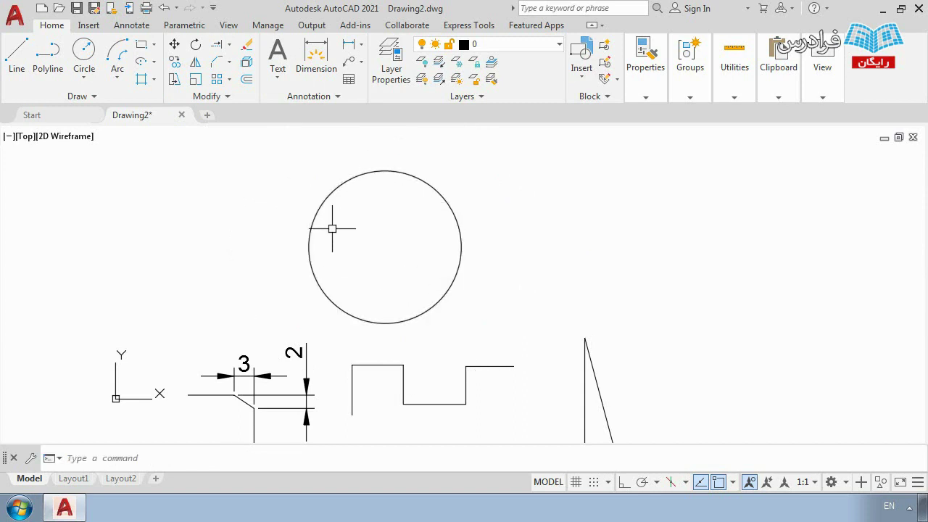
Step: Scale the circle about its center by a factor of 2
left_click(195, 79)
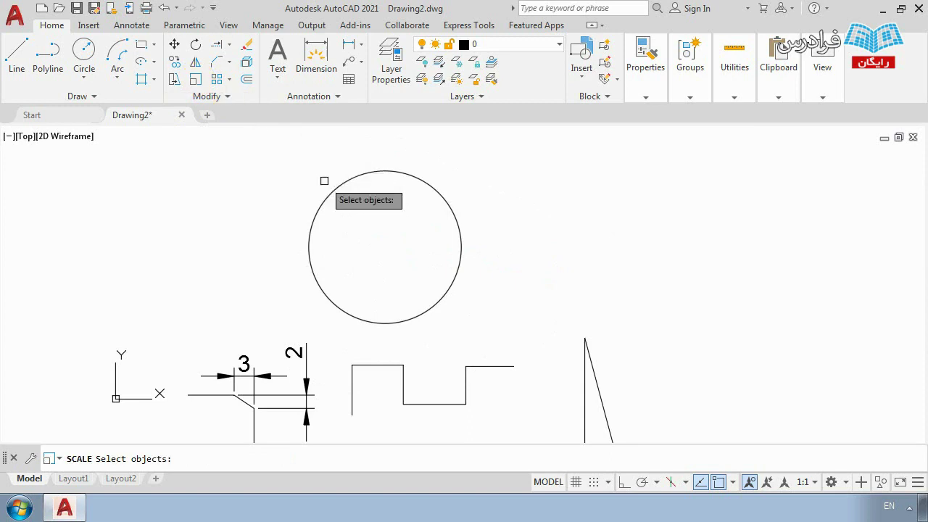
left_click(320, 275)
key("Return")
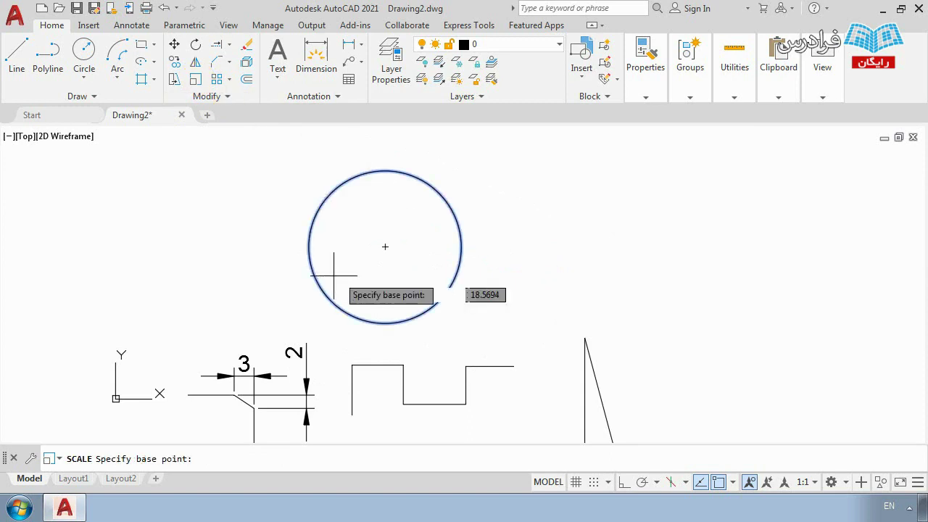
left_click(385, 247)
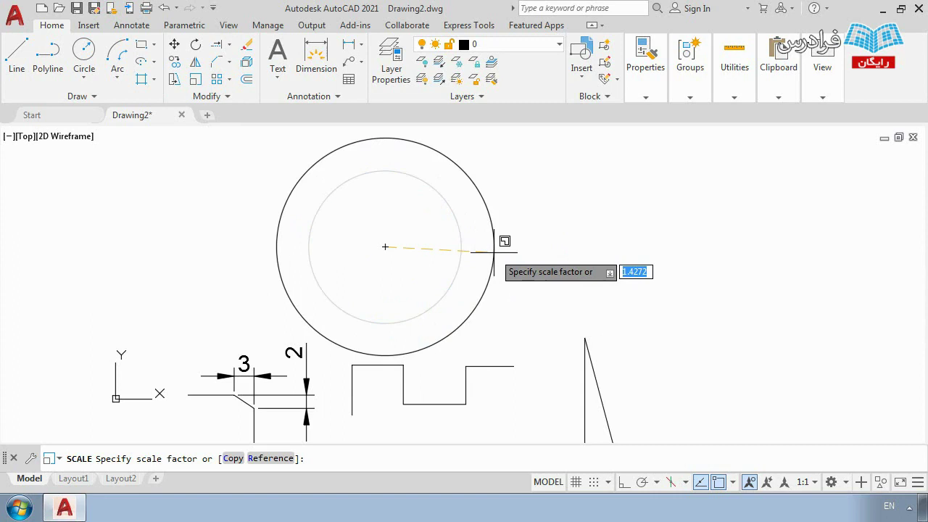
type("2")
key("Return")
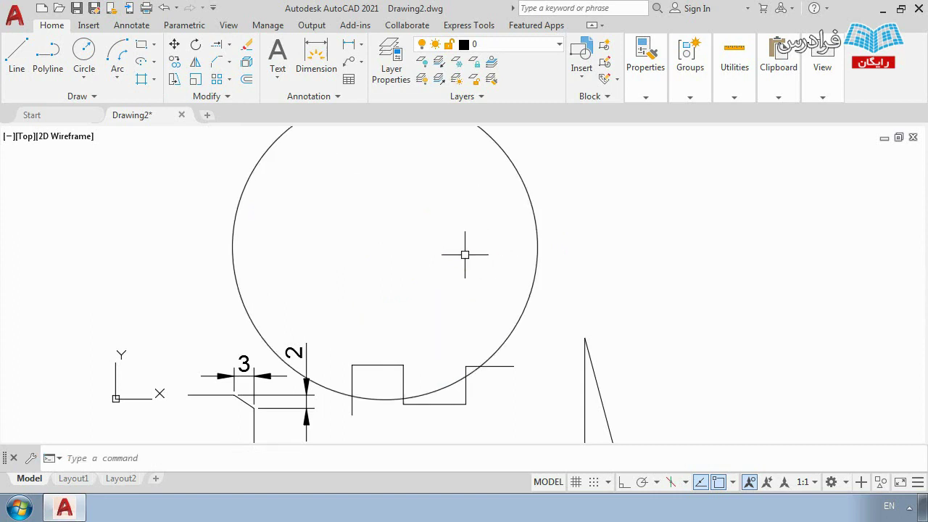
Step: Erase every object in the drawing: the circle, stepped outlines, dimensioned corner and stretched shape
scroll(443, 265, "down", 5)
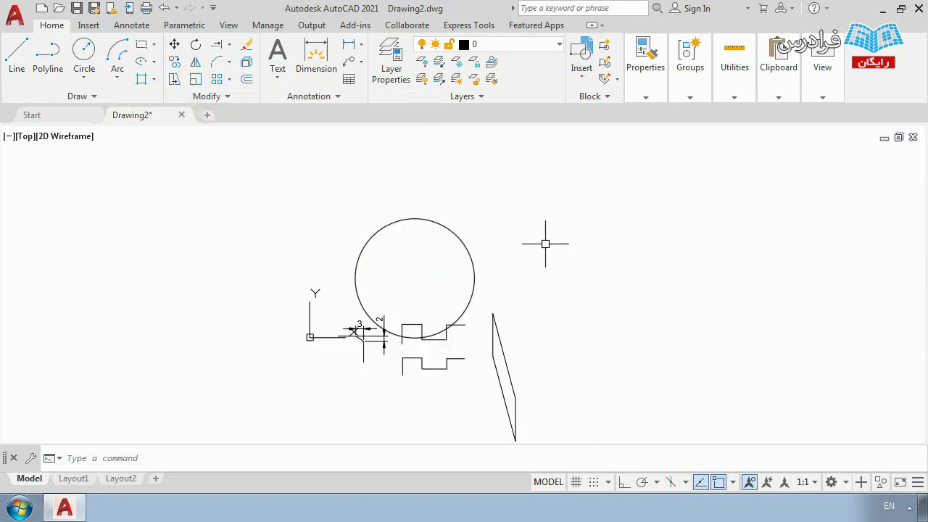
scroll(493, 330, "down", 2)
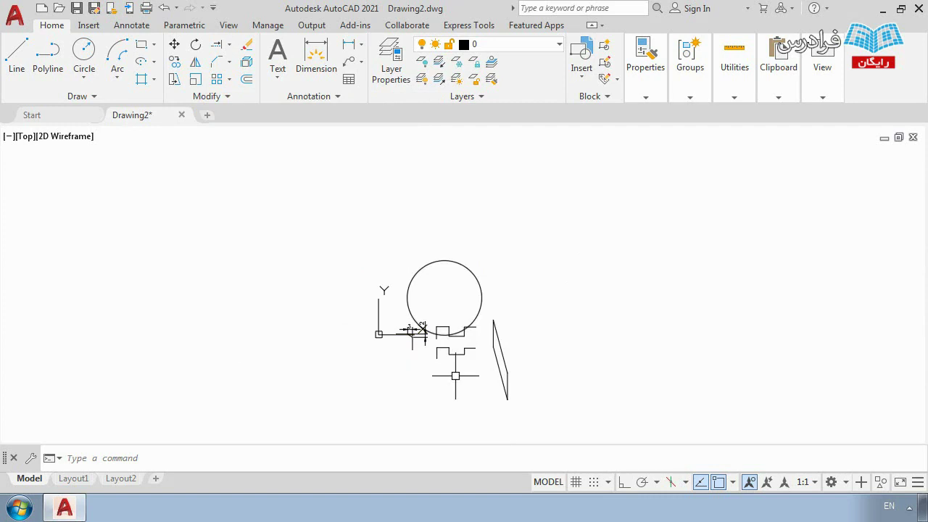
left_click(561, 406)
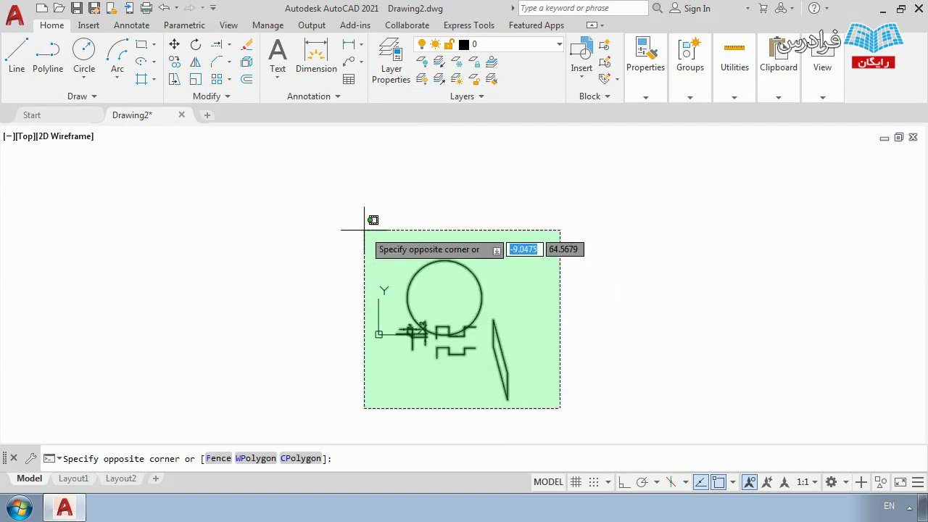
left_click(356, 224)
key("Delete")
scroll(445, 280, "up", 3)
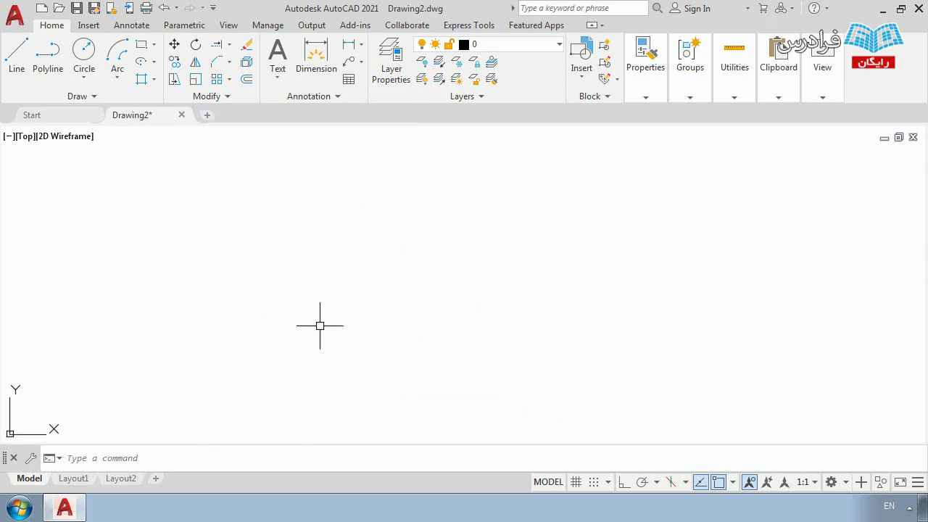
Step: Draw a small square freehand just above and to the right of the origin with the Rectangle command
scroll(279, 310, "down", 1)
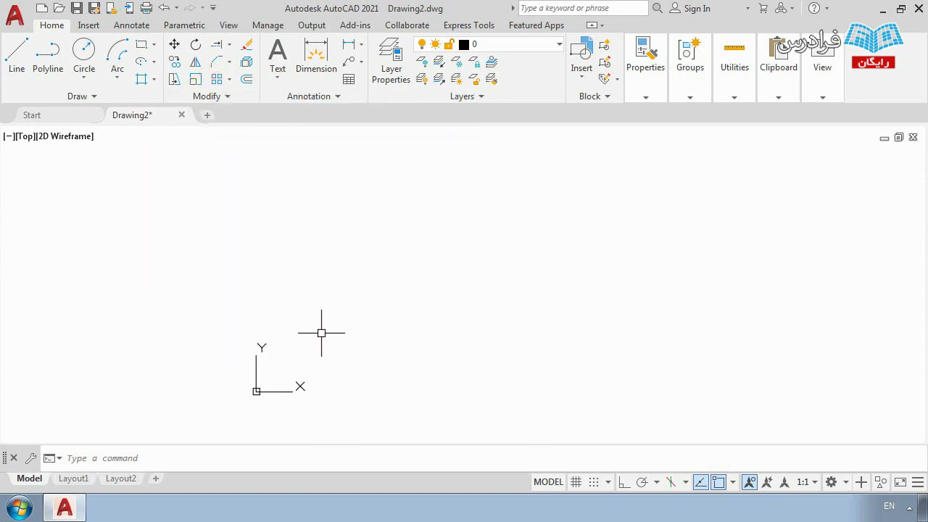
type("rec")
key("Return")
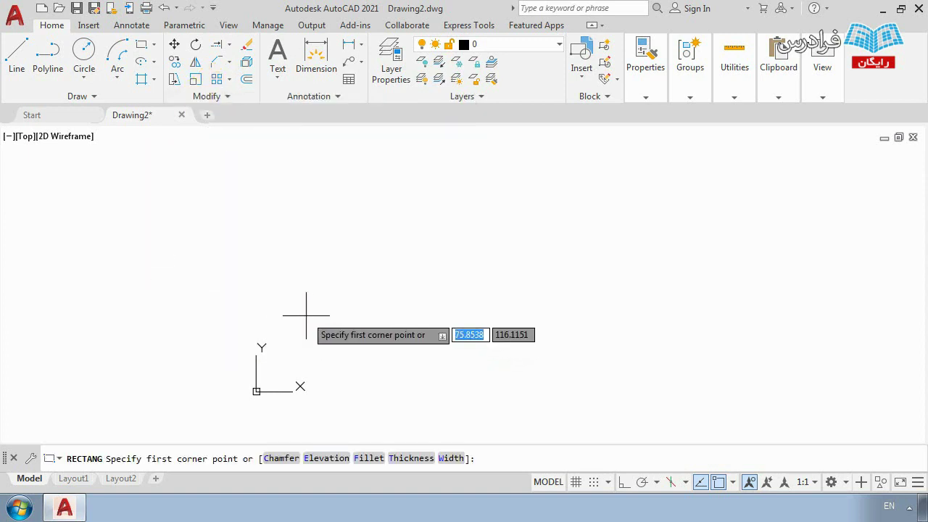
left_click(304, 317)
left_click(336, 348)
scroll(344, 358, "up", 2)
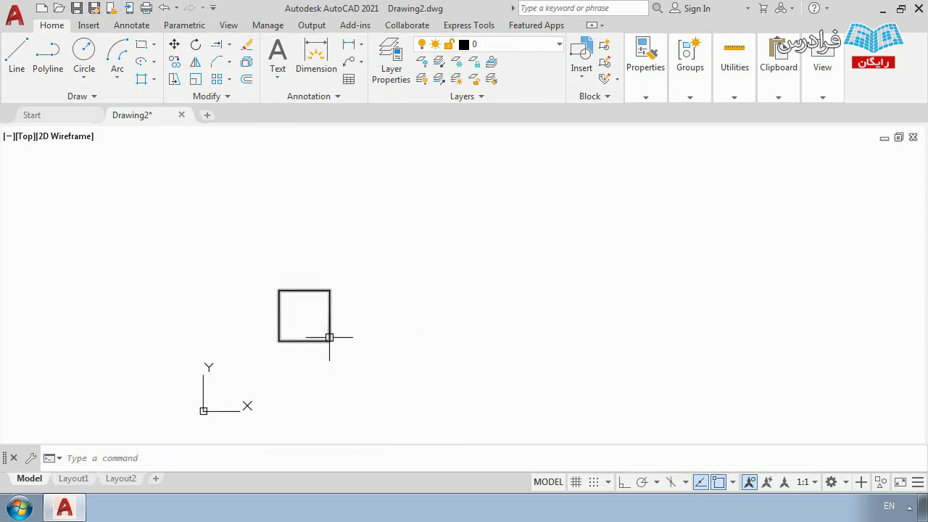
left_click(330, 336)
scroll(297, 314, "down", 2)
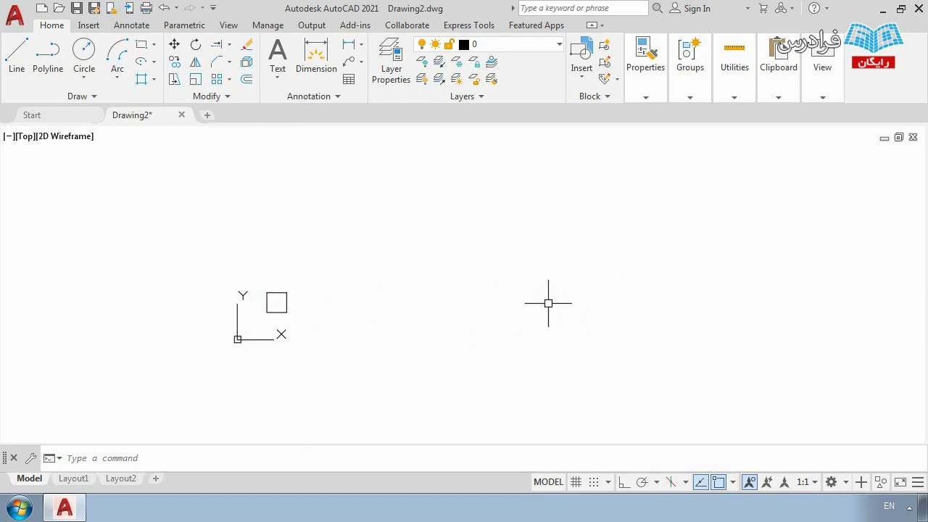
Step: Copy the square horizontally a short distance to its right, using its lower-left corner as base point
scroll(268, 309, "up", 1)
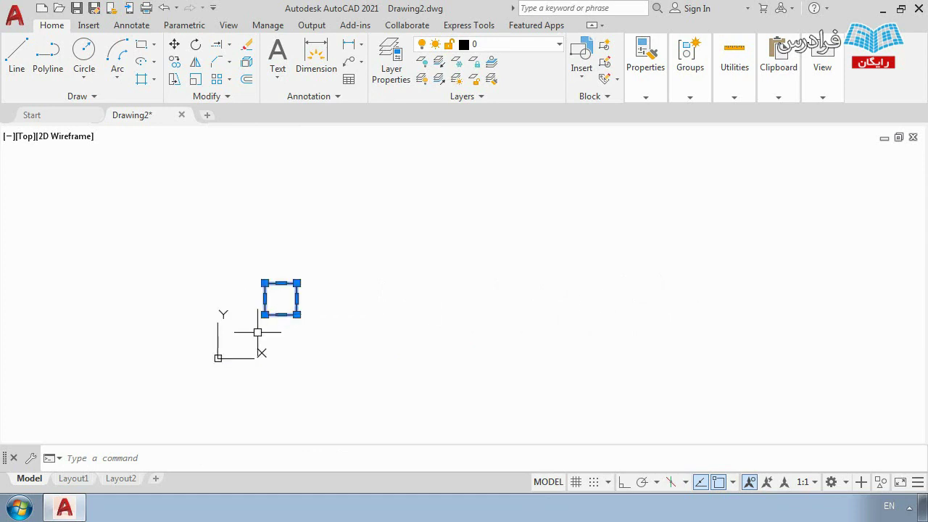
type("o")
key("Return")
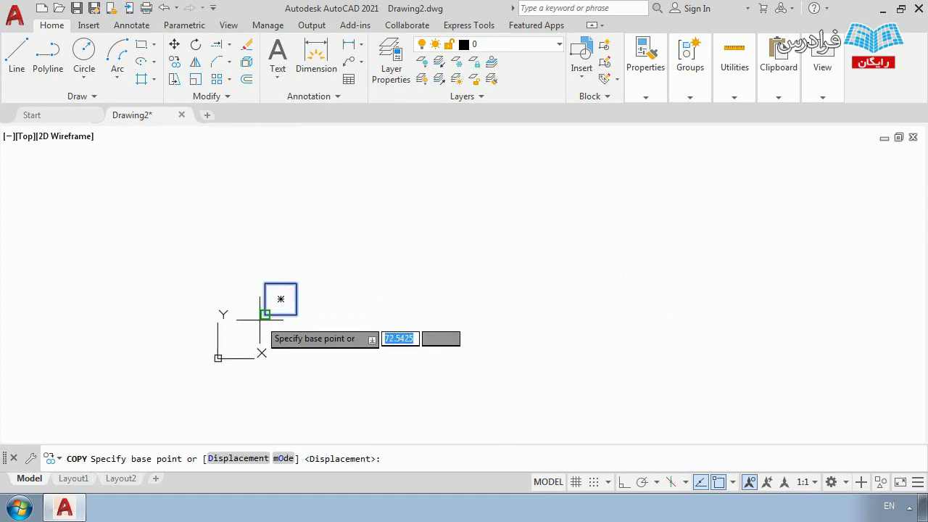
left_click(266, 314)
left_click(320, 316)
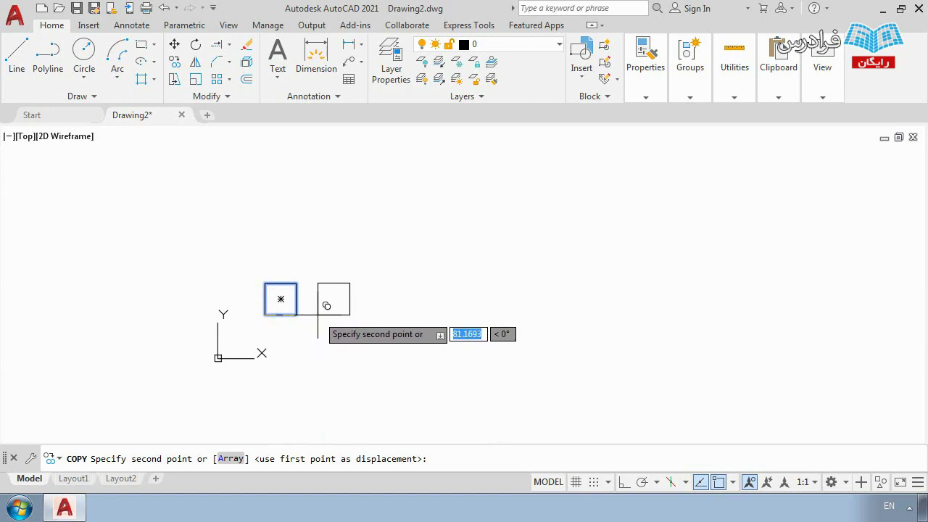
key("Return")
scroll(350, 321, "down", 2)
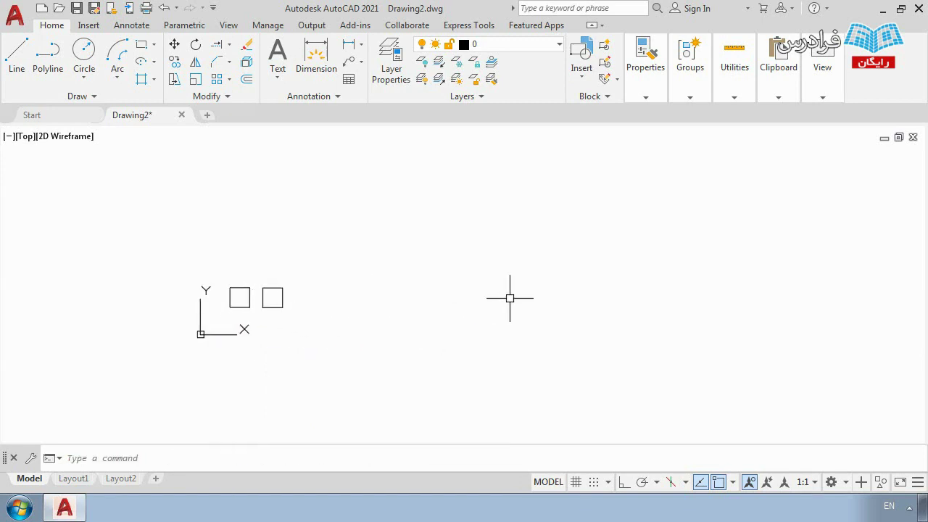
scroll(265, 297, "up", 2)
left_click(290, 319)
left_click(260, 298)
mouse_move(262, 296)
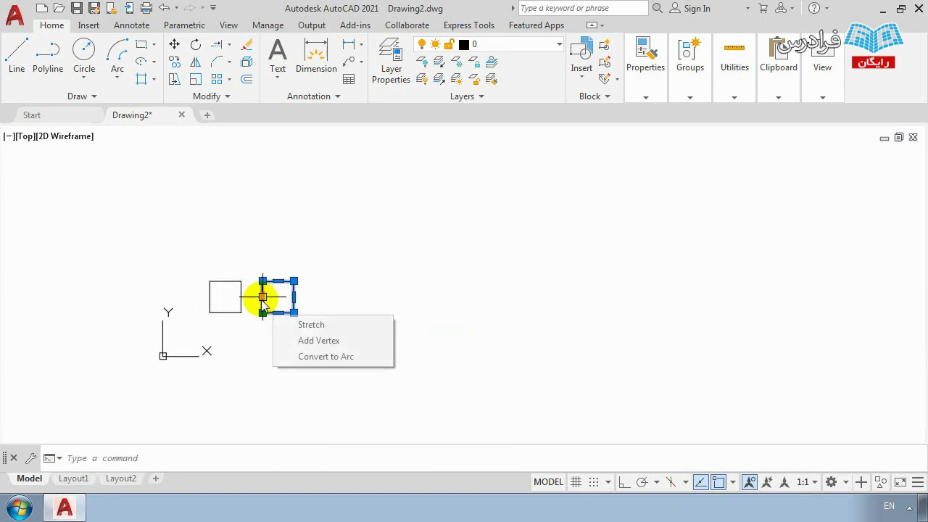
left_click(308, 354)
type("o")
key("Return")
key("Escape")
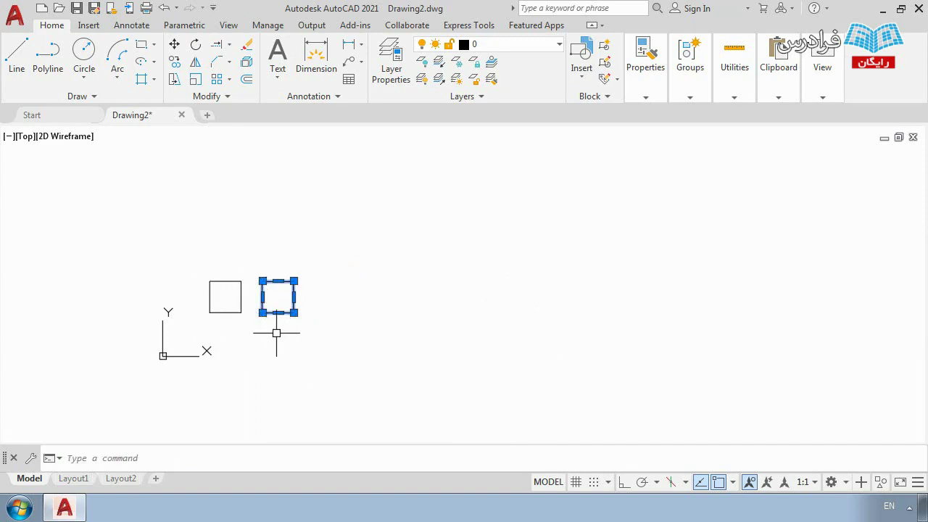
key("Escape")
Step: Copy the second square five times to the right, continuing the evenly spaced horizontal row
left_click(267, 313)
type("co")
key("Return")
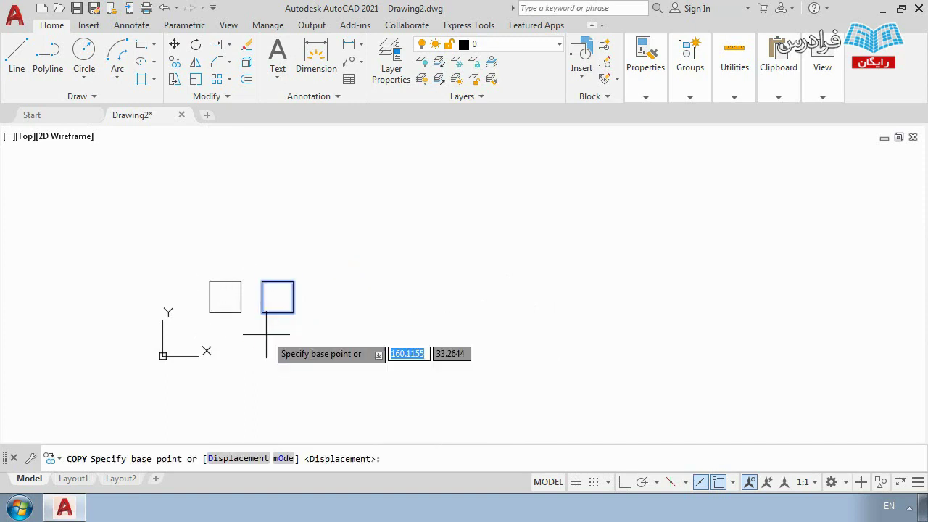
left_click(240, 312)
left_click(292, 312)
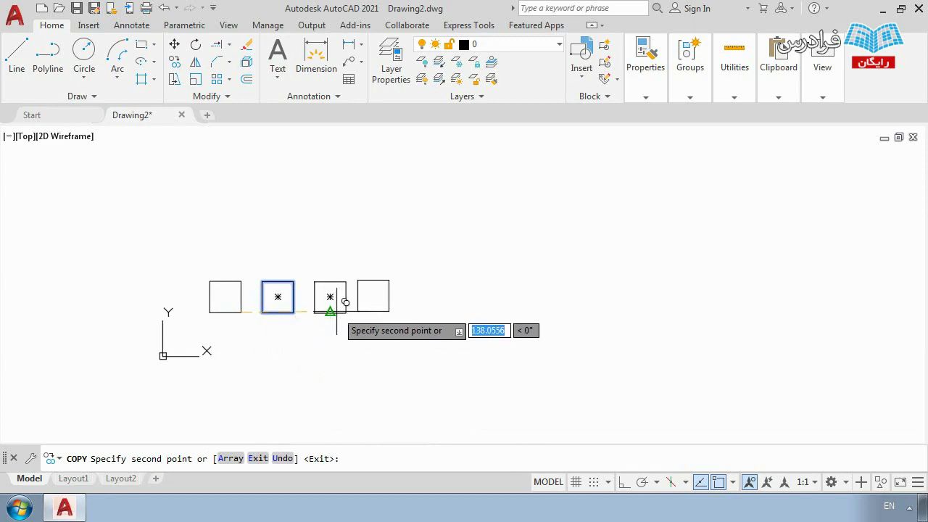
left_click(345, 312)
scroll(361, 333, "down", 1)
left_click(359, 316)
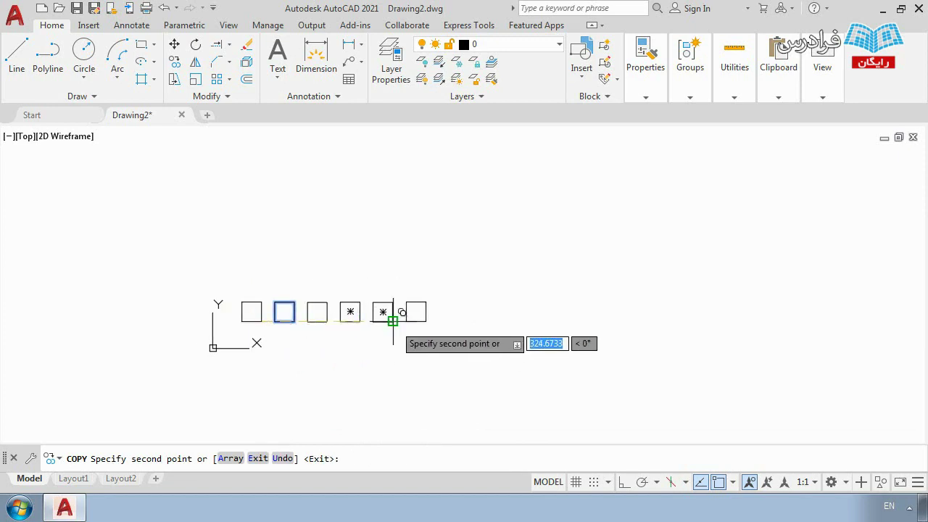
left_click(391, 317)
left_click(424, 317)
key("Return")
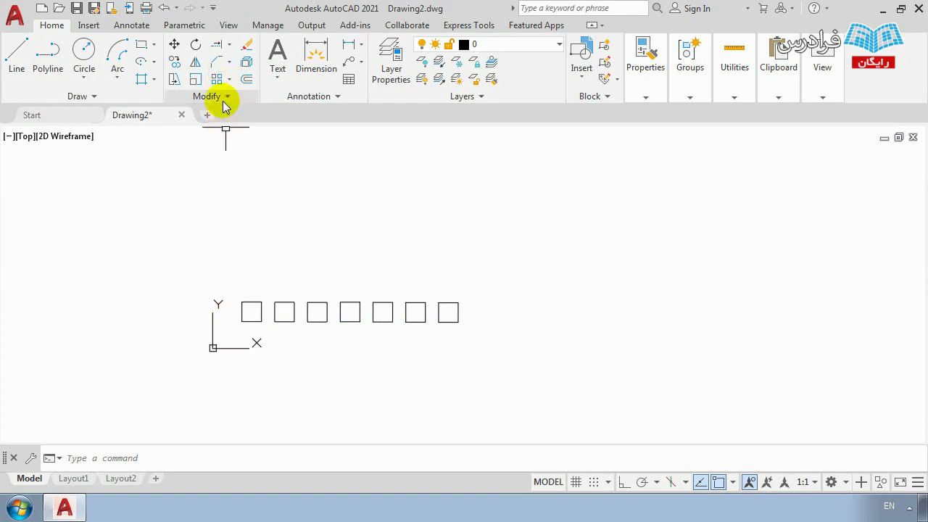
Step: Erase the whole row of squares
left_click(501, 259)
left_click(258, 331)
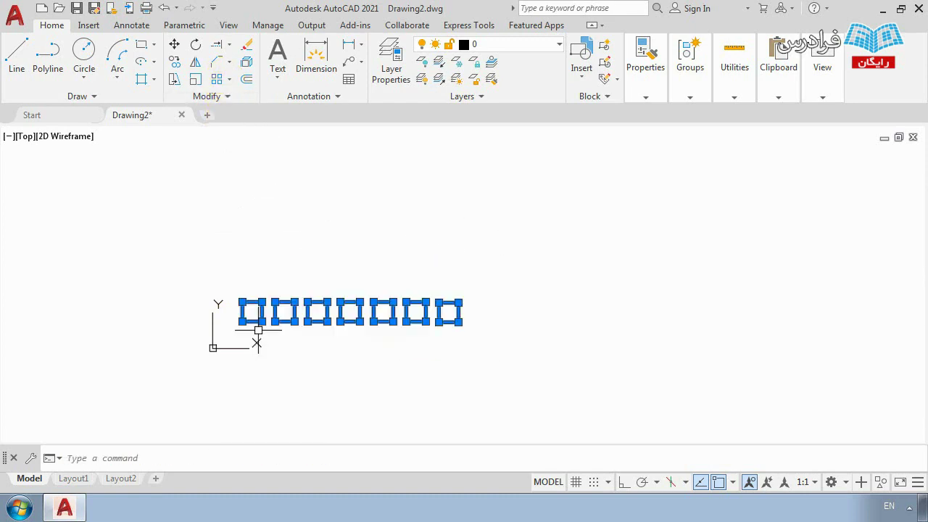
key("Delete")
Step: Draw a rectangle 2 units wide and 4 units high near the origin
scroll(234, 327, "up", 3)
scroll(184, 372, "down", 3)
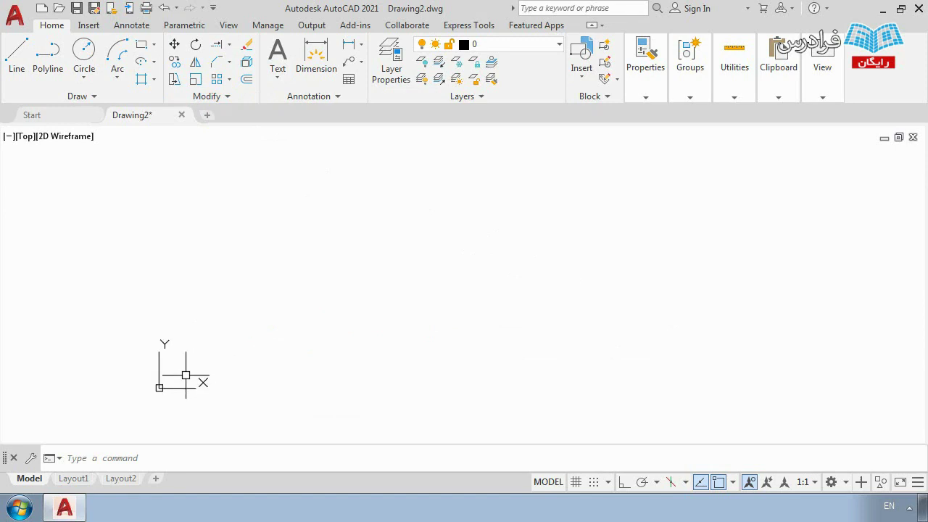
scroll(224, 349, "up", 1)
type("c")
key("Return")
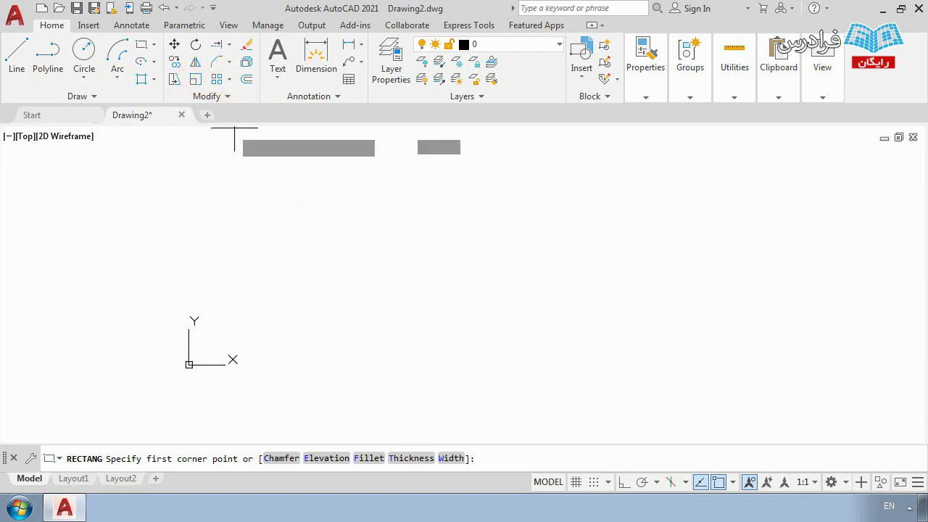
left_click(221, 326)
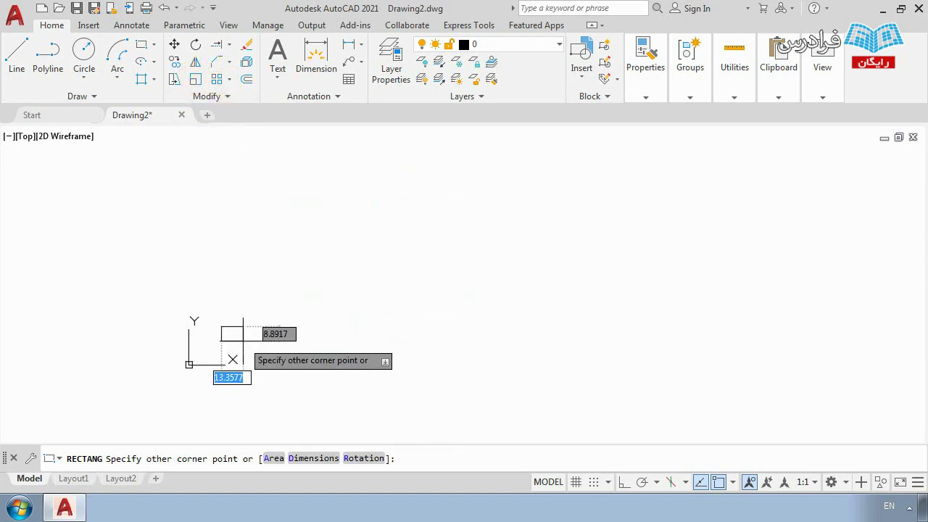
type("2,4")
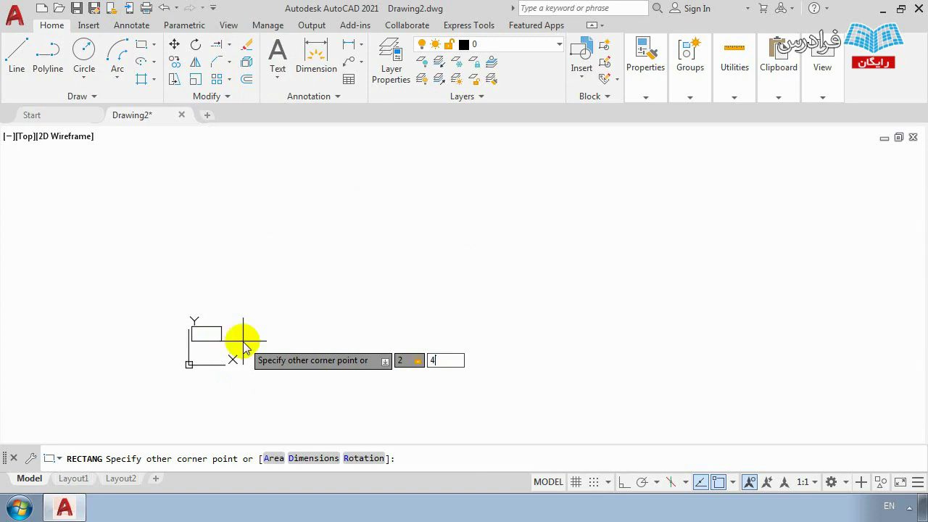
key("Return")
Step: Start an array of the 2 by 4 rectangle with the Rectangular array type
scroll(240, 336, "up", 4)
scroll(164, 275, "up", 4)
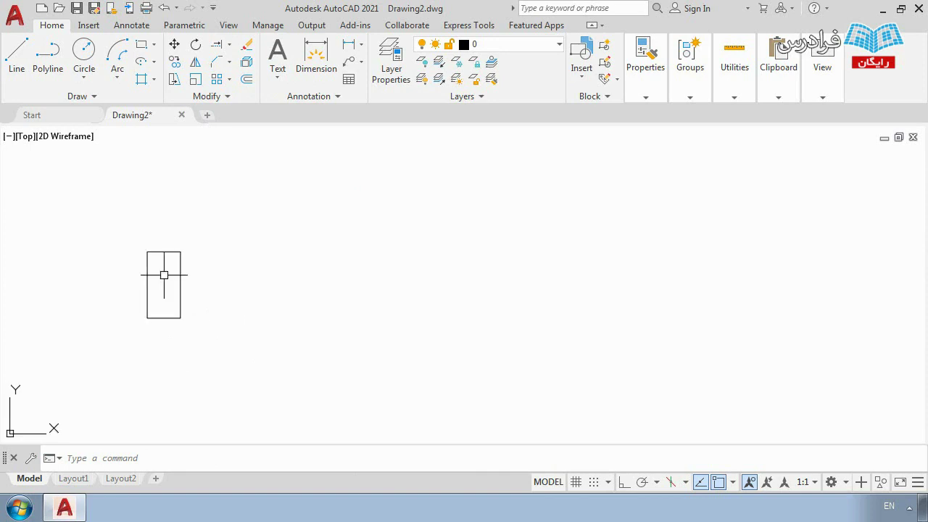
scroll(163, 274, "up", 2)
scroll(188, 288, "down", 4)
middle_click_drag(189, 276, 220, 351)
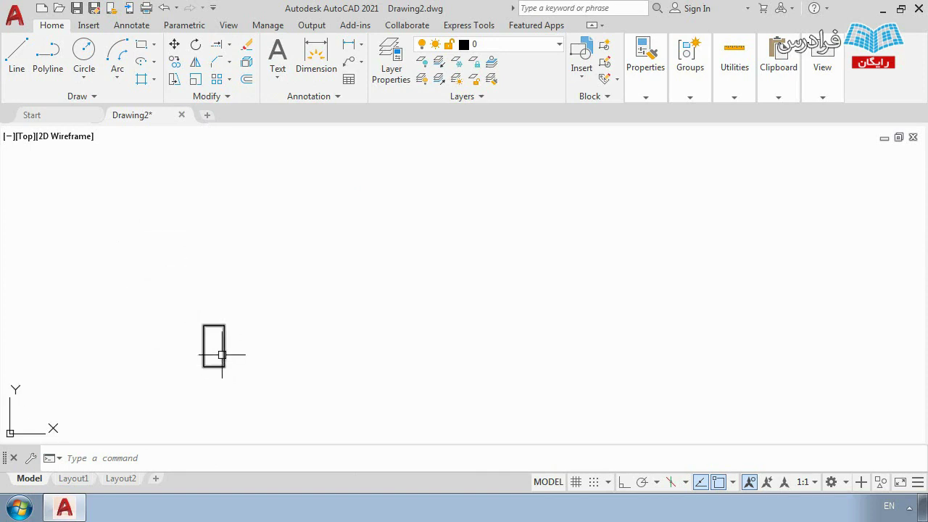
scroll(215, 346, "down", 5)
scroll(222, 358, "up", 5)
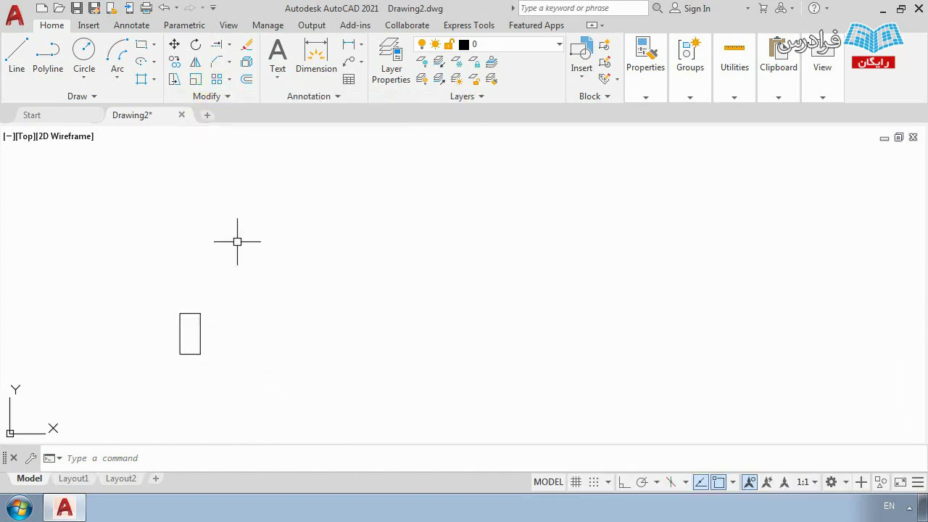
type("A")
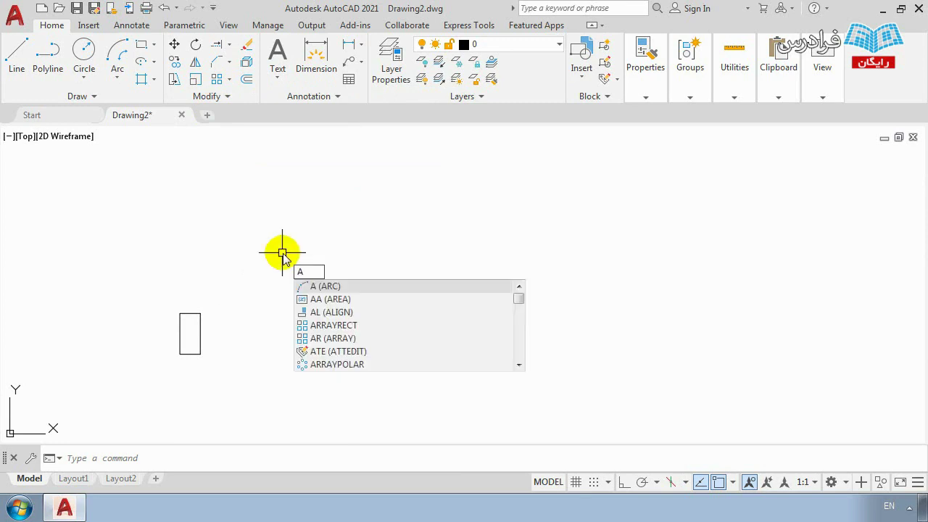
type("R")
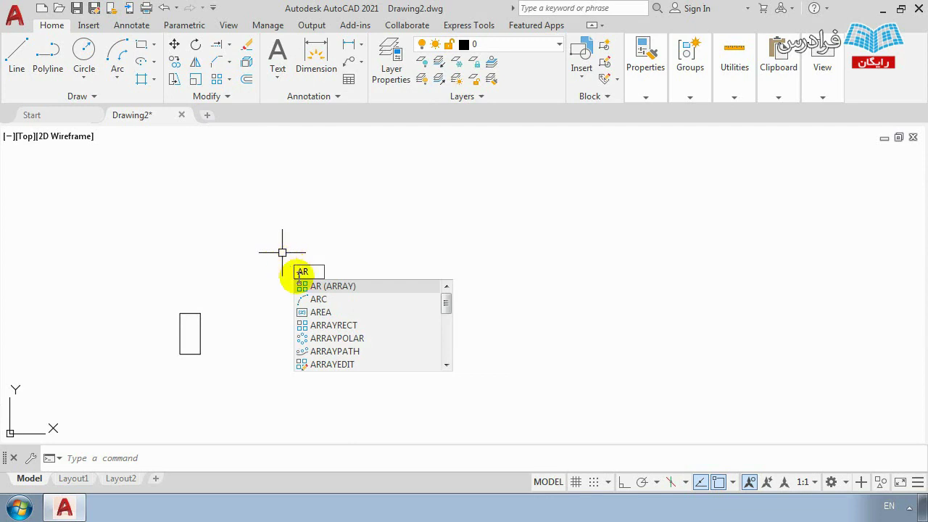
left_click(349, 286)
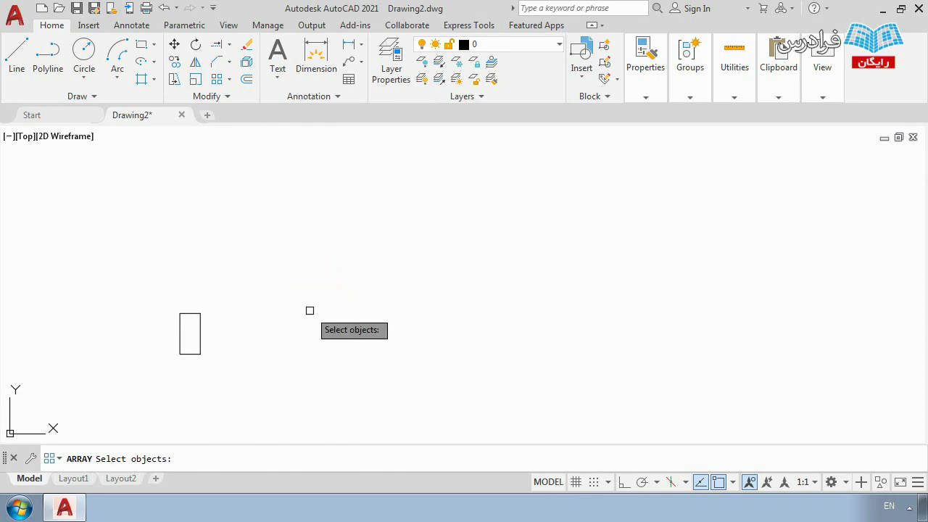
left_click(202, 331)
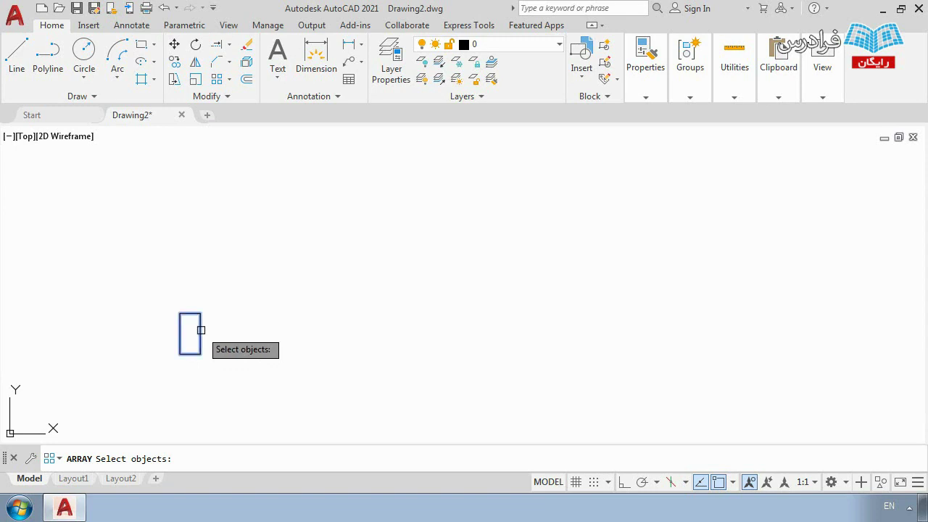
right_click(243, 310)
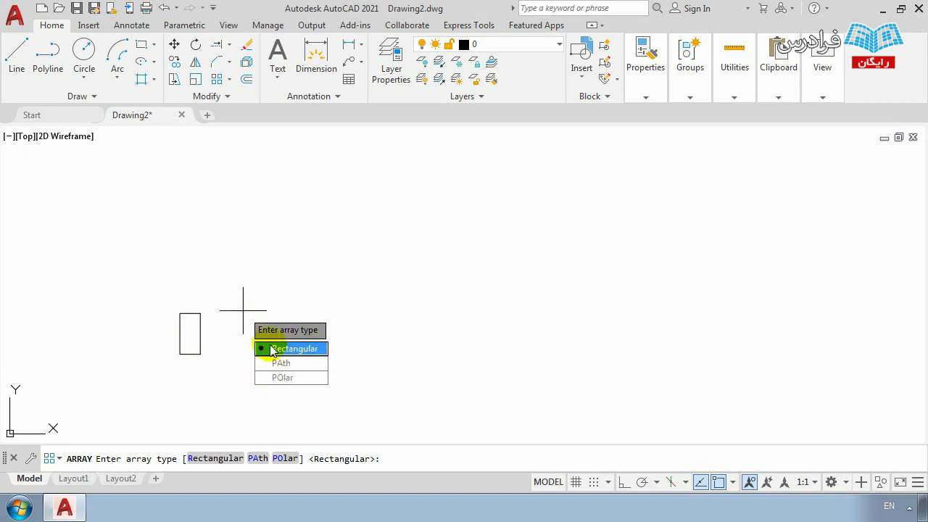
left_click(307, 350)
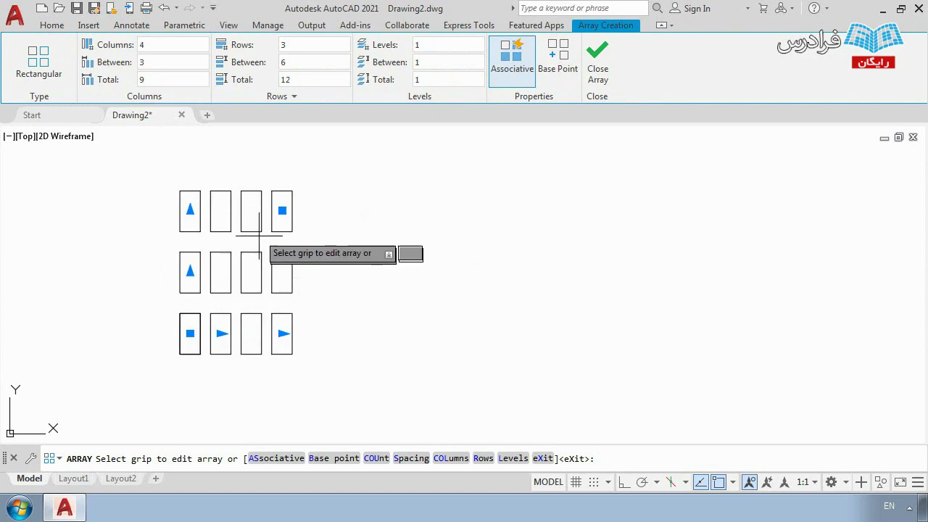
Step: Set the array to 1 row with a row spacing of 1
left_click(298, 79)
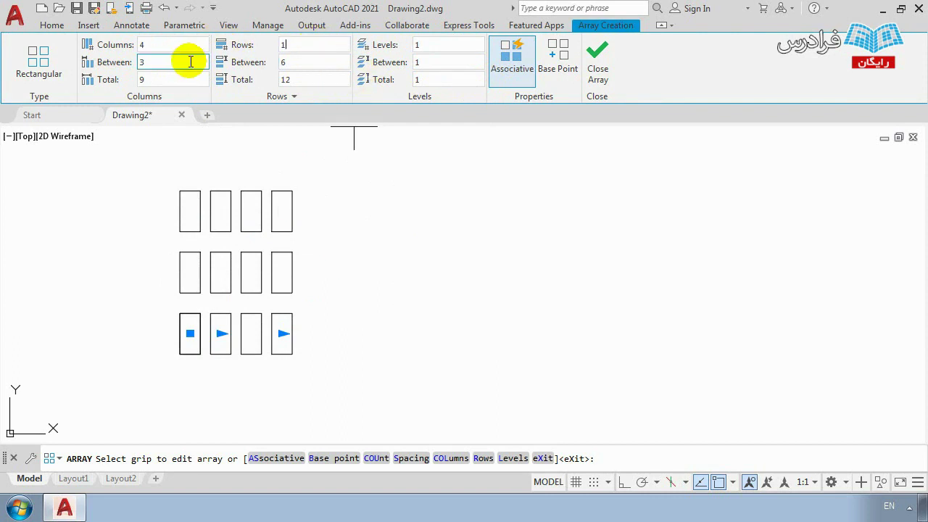
type("1")
left_click(290, 62)
type("1")
Step: Set the array's total column distance to 1, the column spacing to 1 and the number of columns to 1
left_click(145, 79)
type("1")
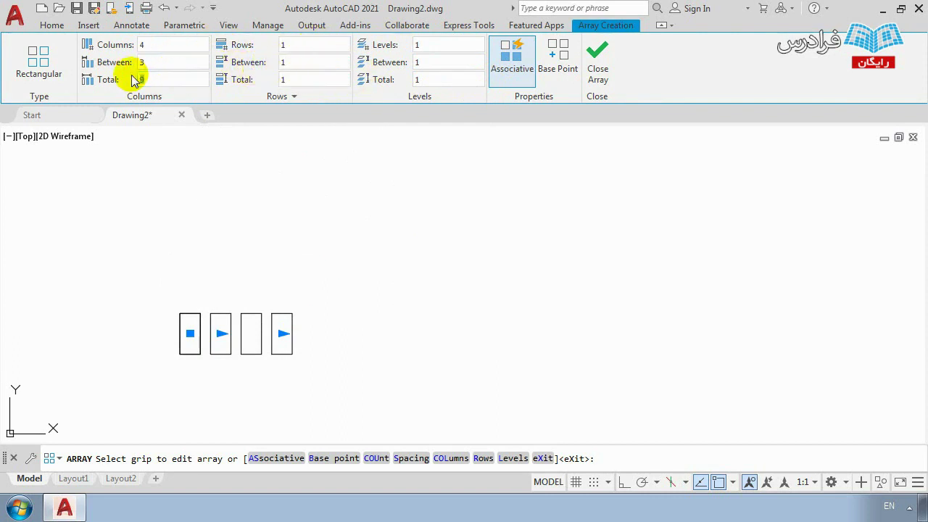
key("Return")
left_click(180, 64)
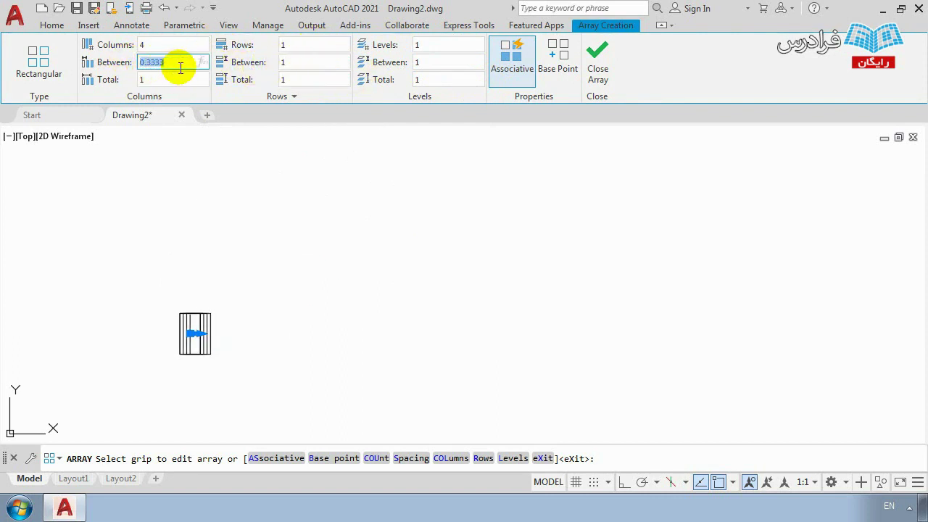
type("1")
double_click(160, 45)
type("1")
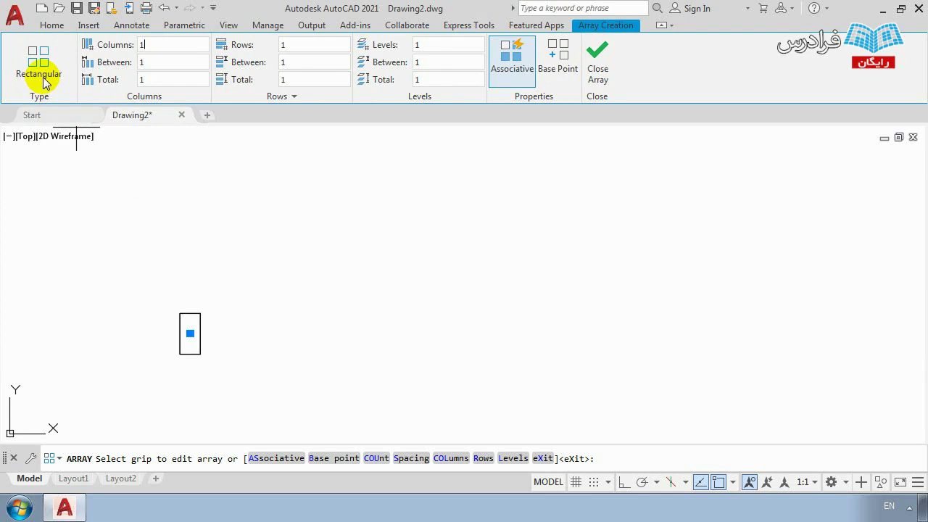
key("Tab")
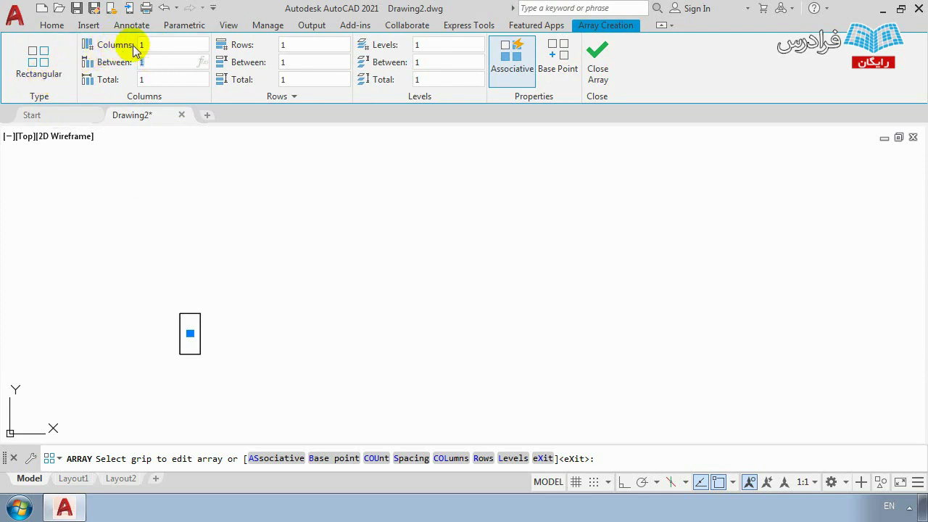
Step: Set the number of columns in the rectangle array to 5
left_click(135, 46)
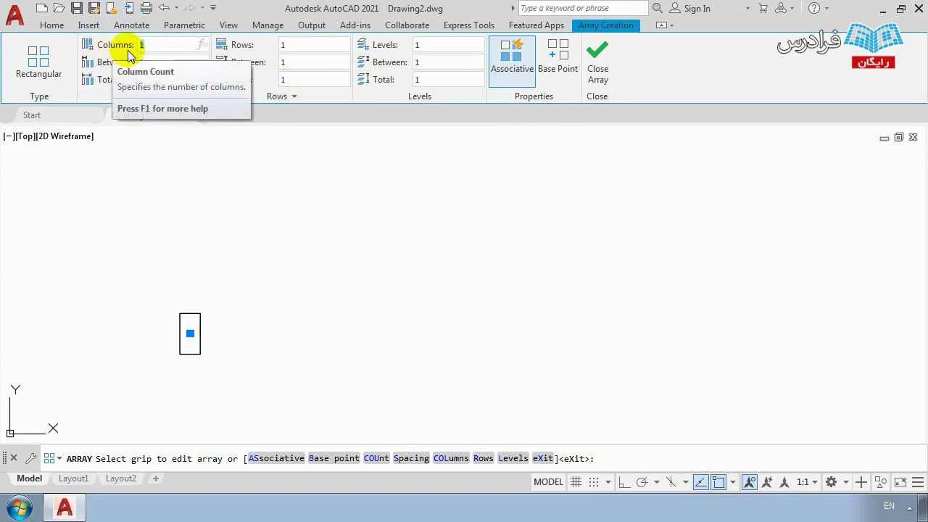
left_click(164, 49)
double_click(174, 48)
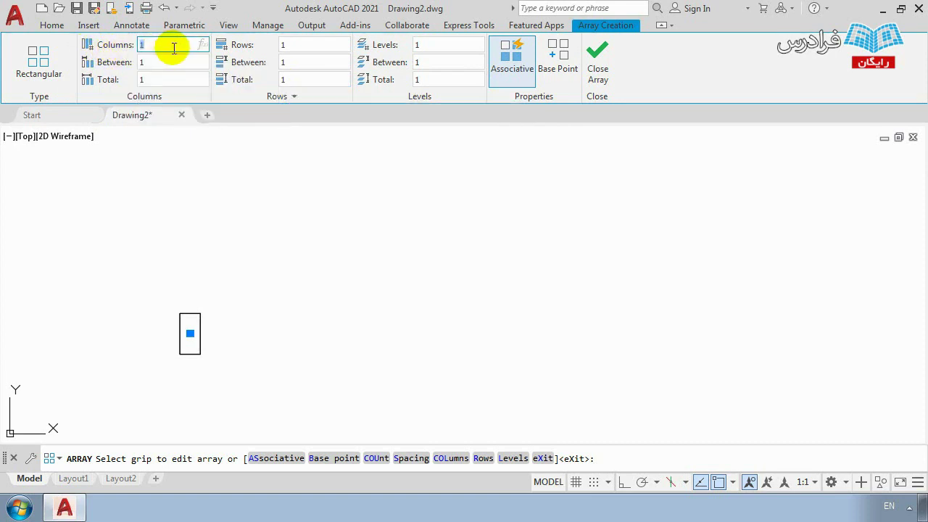
type("5")
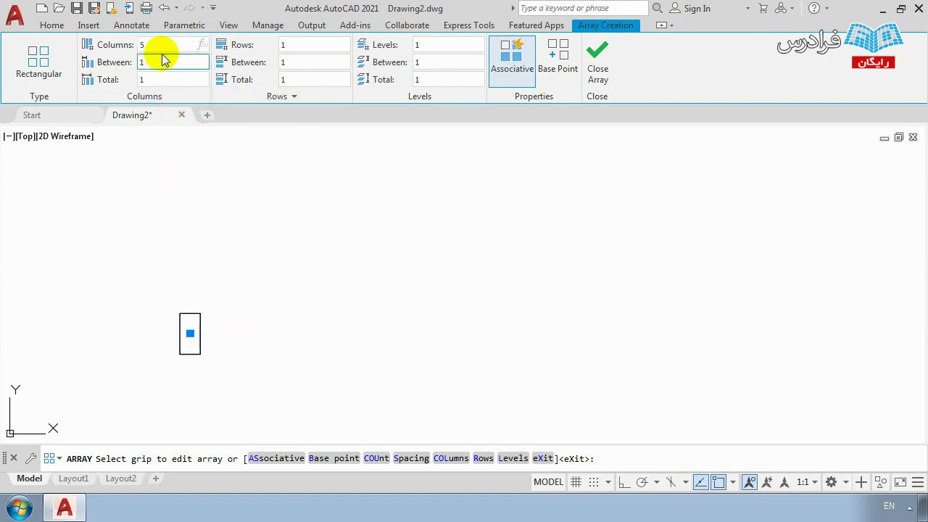
key("Return")
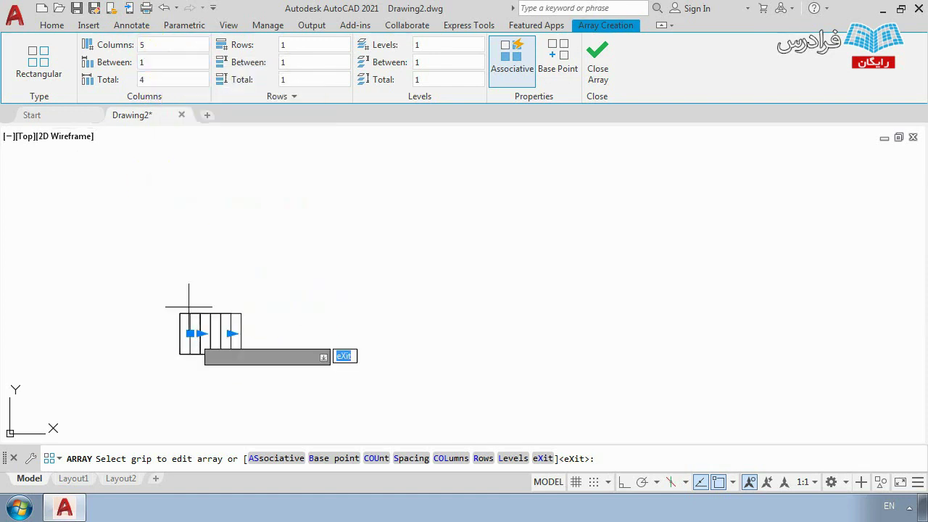
Step: Set the spacing between the array's columns to 3
scroll(195, 328, "up", 4)
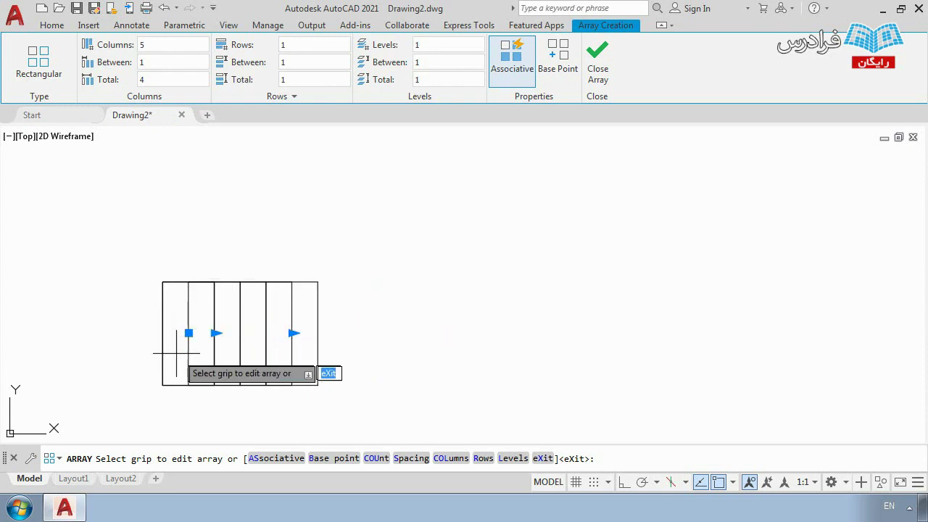
scroll(284, 289, "down", 2)
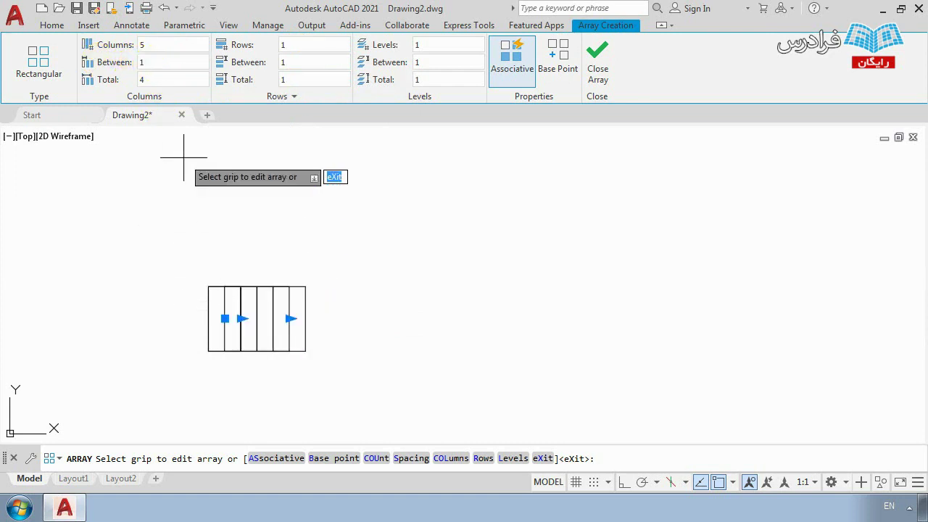
left_click(157, 62)
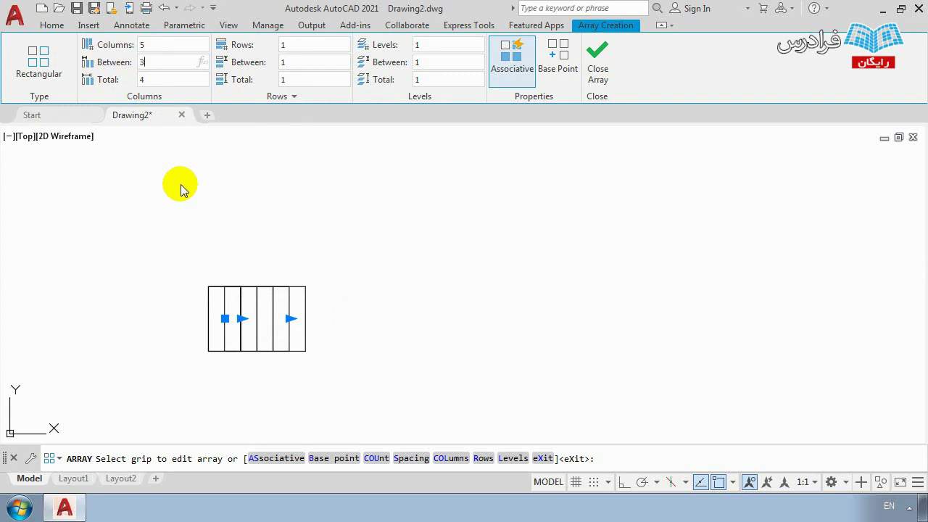
key("Return")
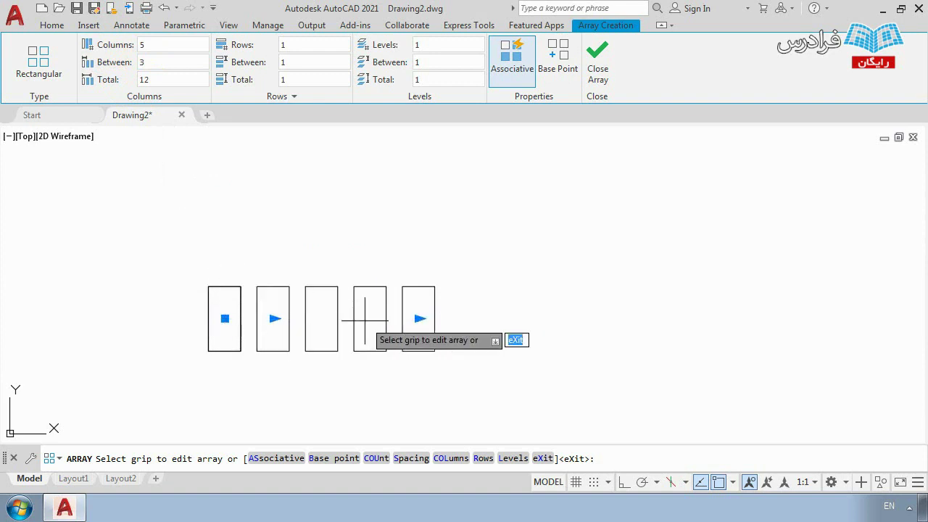
Step: Try a total column distance of 11 for the five-column array
left_click(142, 81)
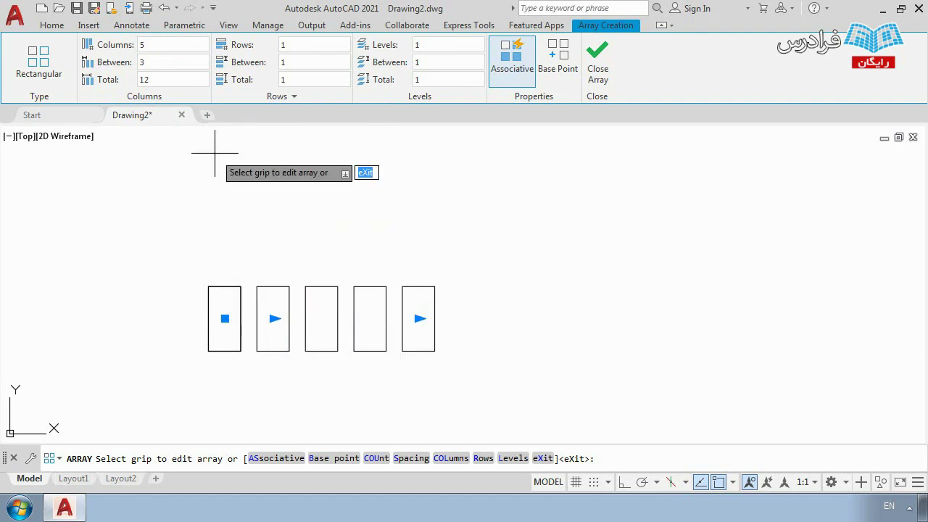
left_click(147, 80)
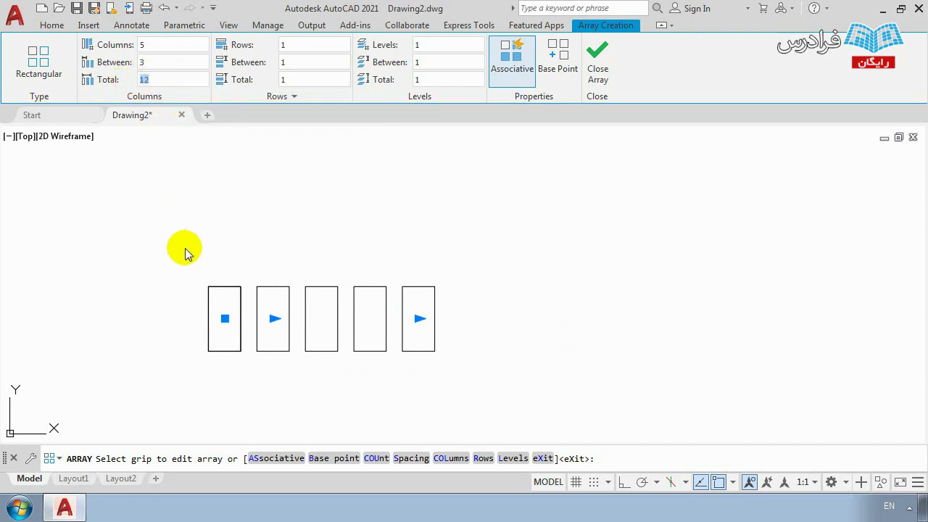
key("Return")
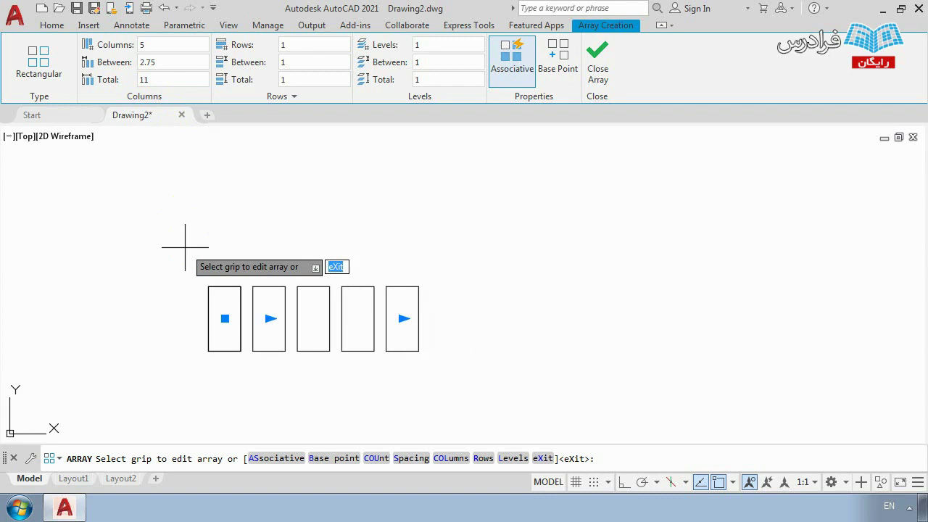
Step: Try a total column distance of 15 and return the total to 12
left_click(161, 77)
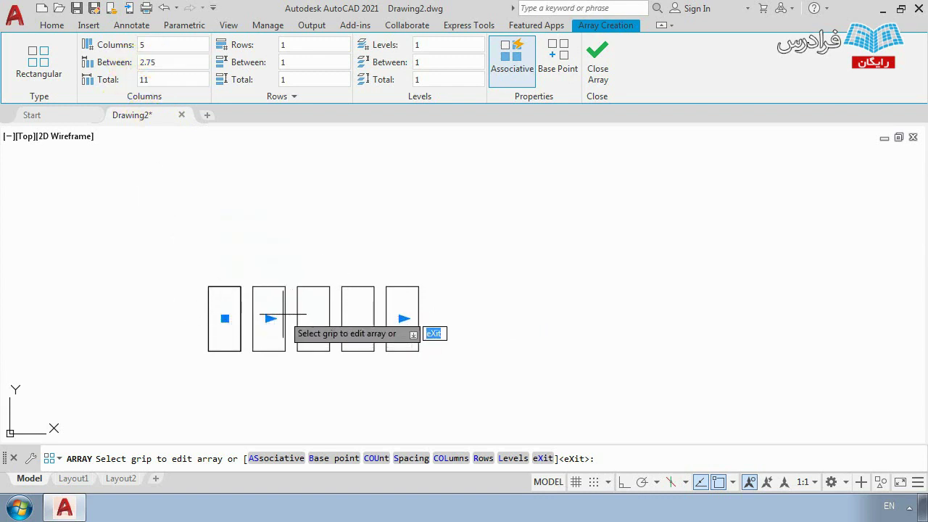
left_click(162, 80)
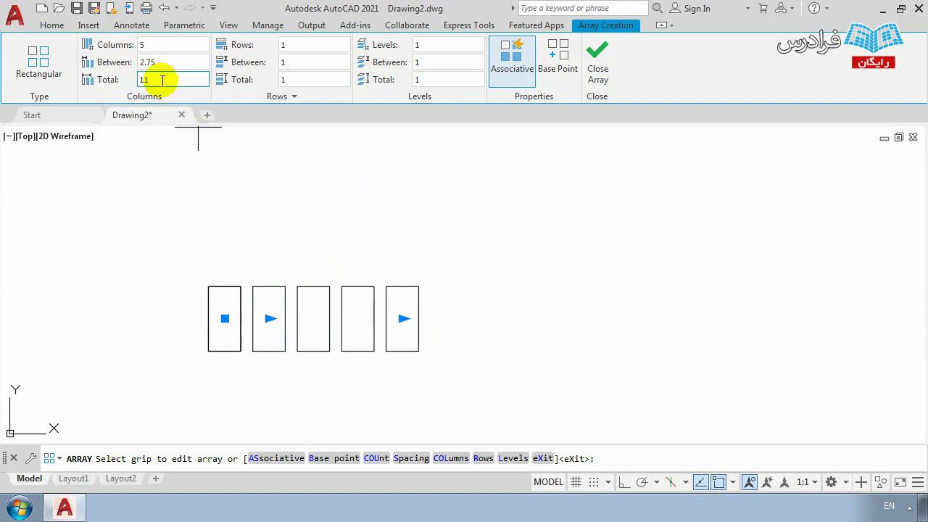
double_click(163, 80)
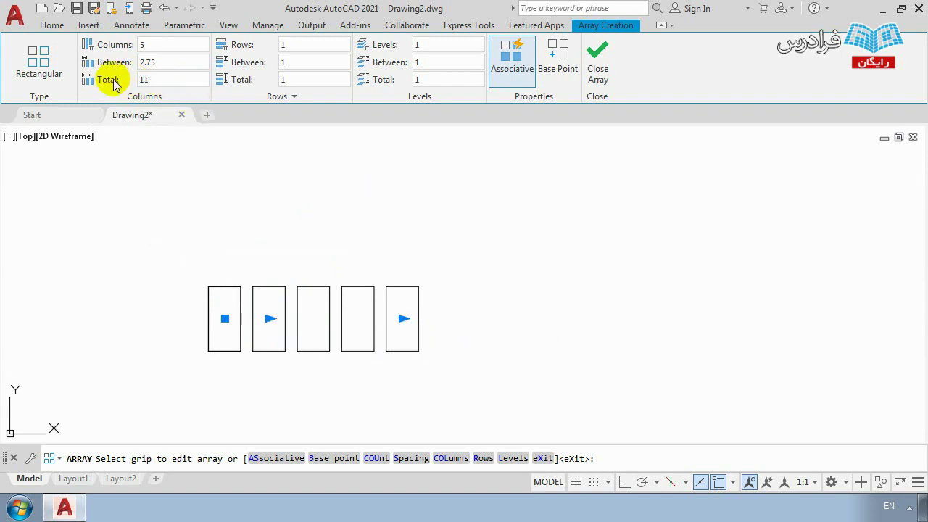
type("15")
key("Return")
double_click(162, 79)
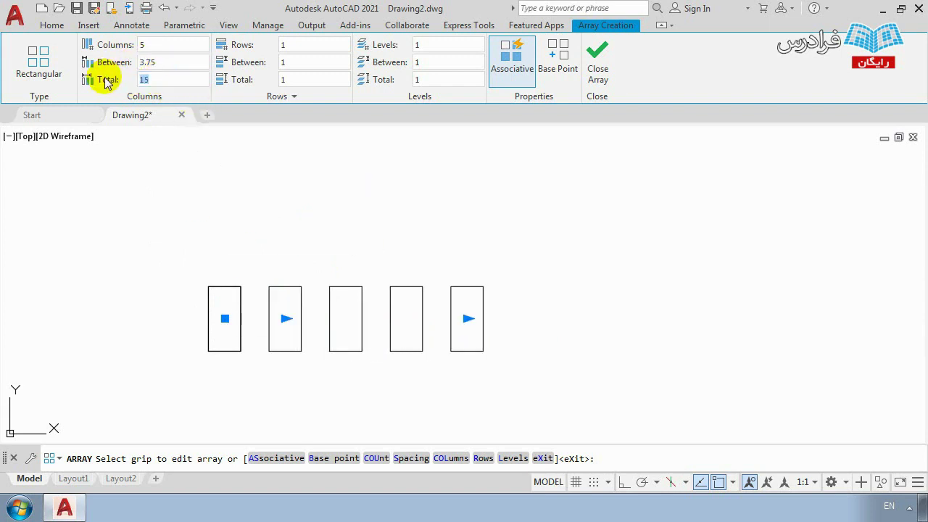
key("Return")
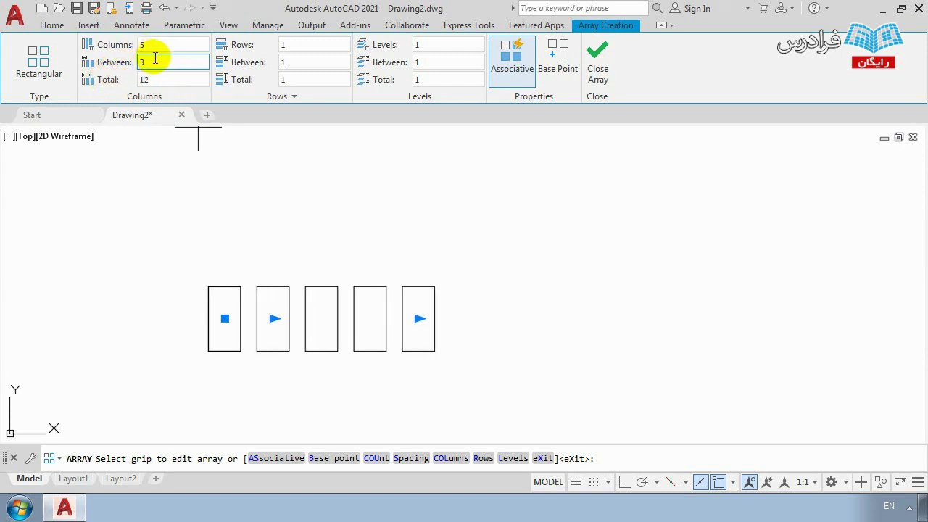
Step: Set the number of rows in the rectangle array to 3
scroll(289, 298, "down", 3)
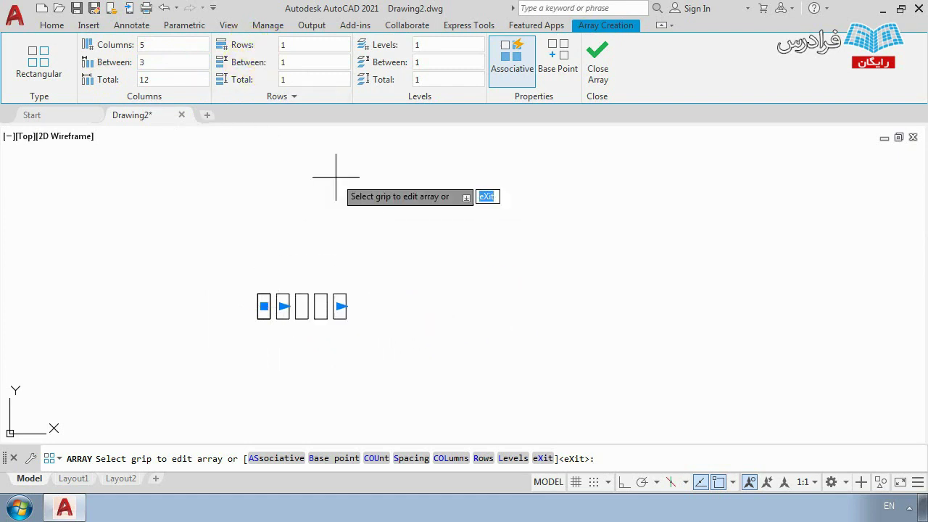
left_click(290, 42)
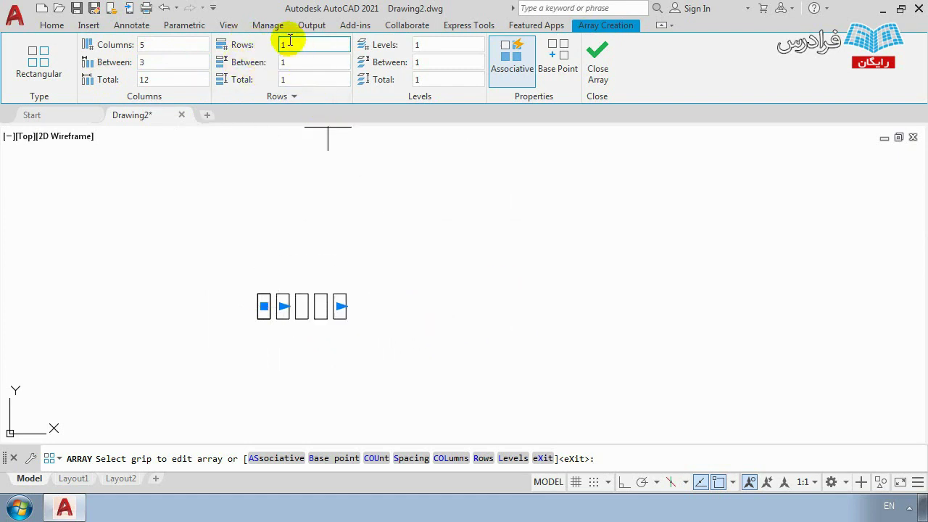
left_click(313, 243)
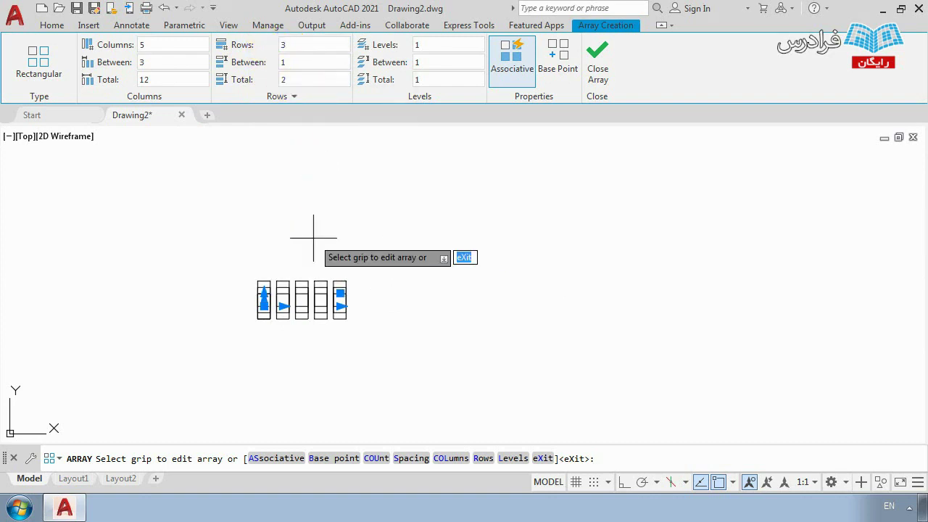
Step: Set the spacing between the array's rows to 6
scroll(313, 239, "up", 4)
scroll(342, 218, "down", 2)
scroll(317, 275, "up", 1)
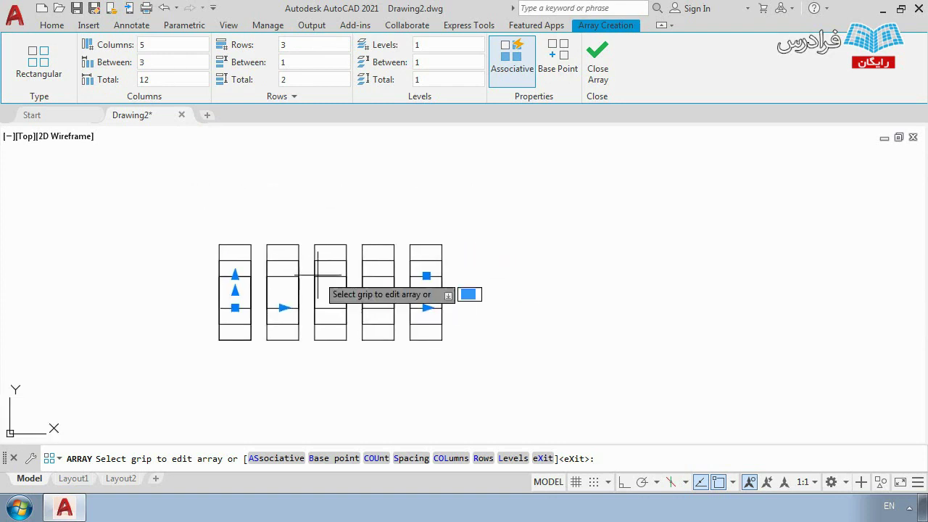
left_click(313, 62)
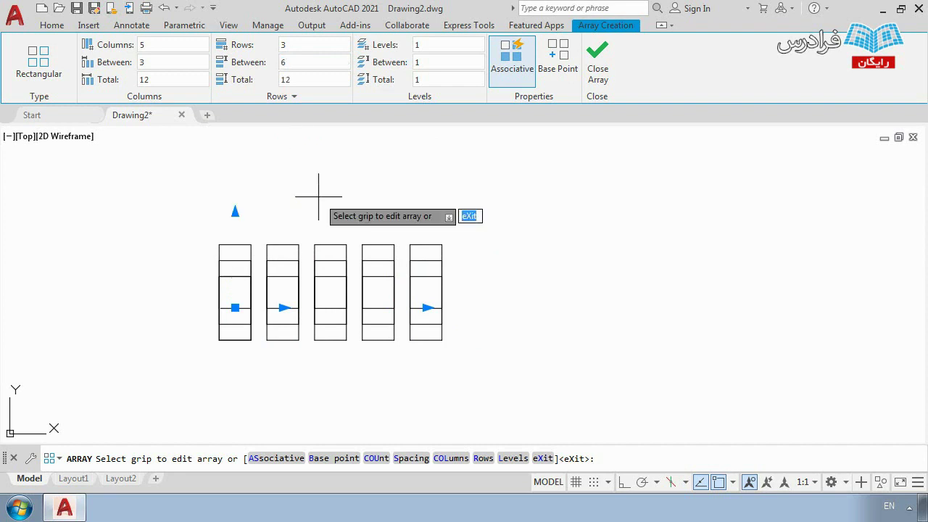
scroll(358, 256, "down", 7)
scroll(366, 290, "up", 5)
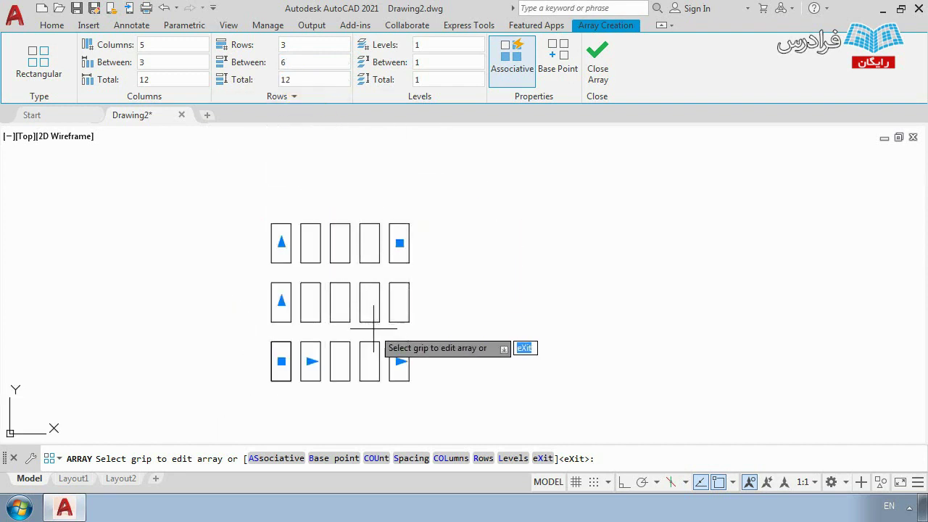
scroll(279, 361, "up", 2)
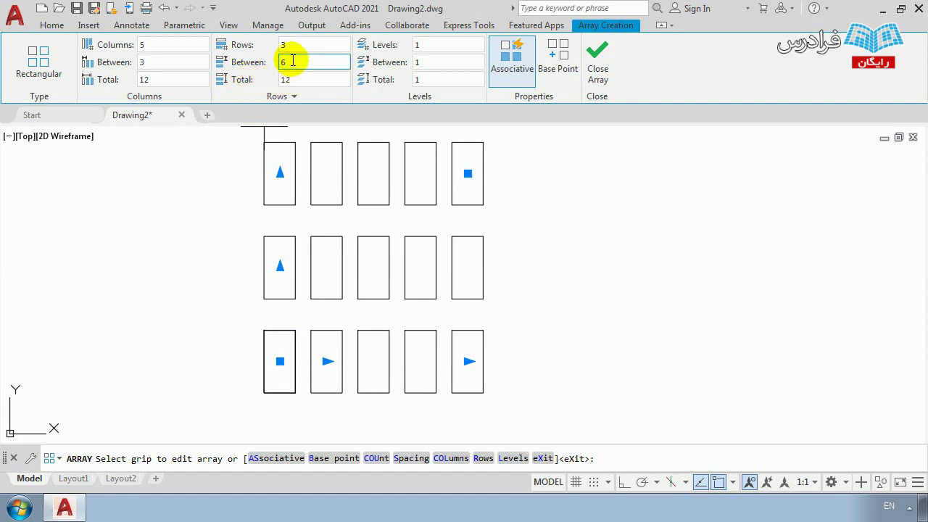
key("Return")
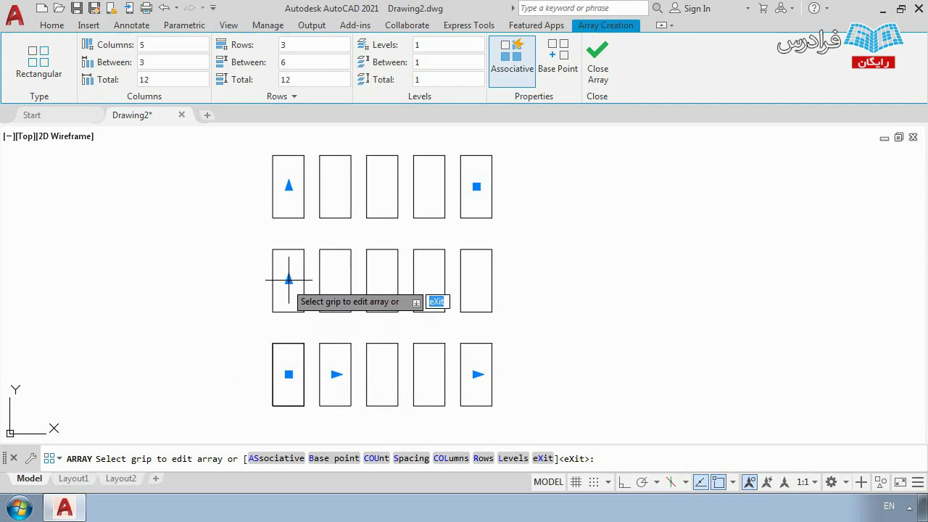
Step: Set the number of levels in the rectangle array to 5
mouse_move(289, 187)
left_click(291, 67)
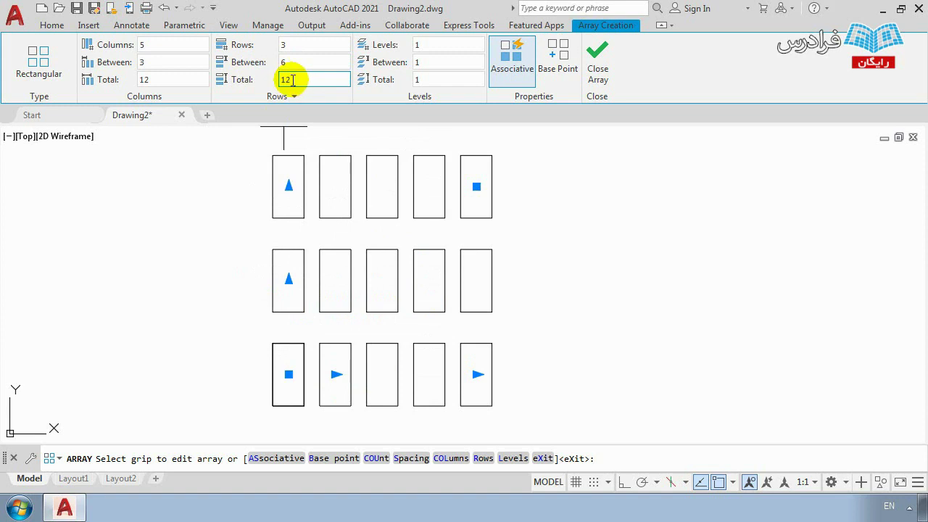
left_click(421, 48)
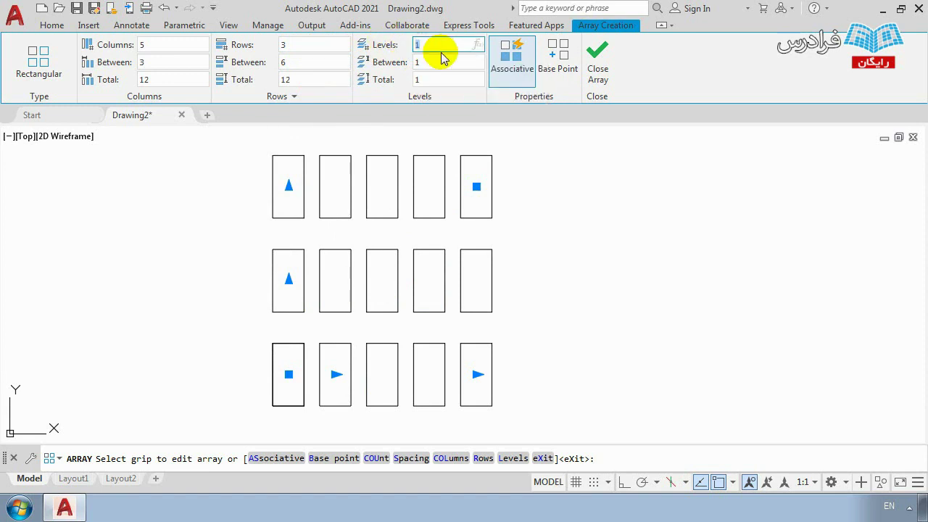
type("5")
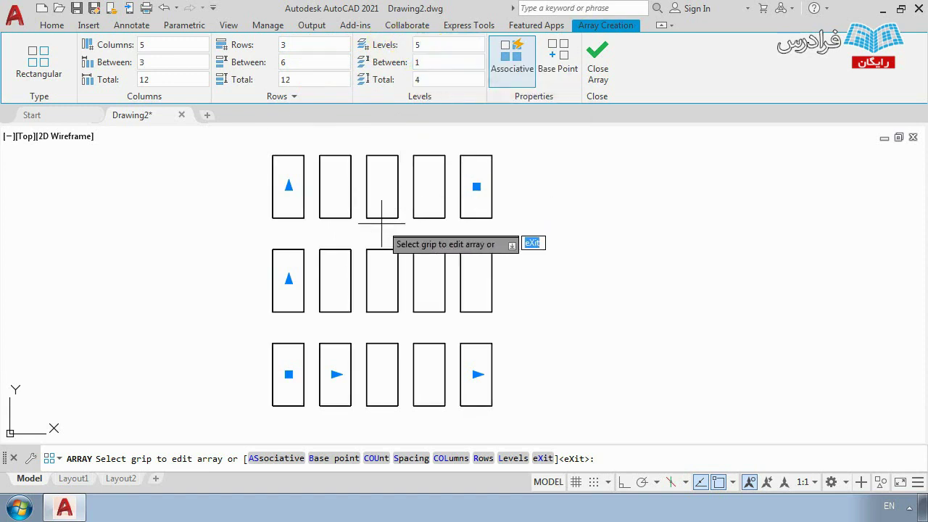
Step: Examine the array's stacked levels in a tilted 3D view and again from nearly straight above
scroll(373, 254, "down", 6)
scroll(366, 250, "up", 4)
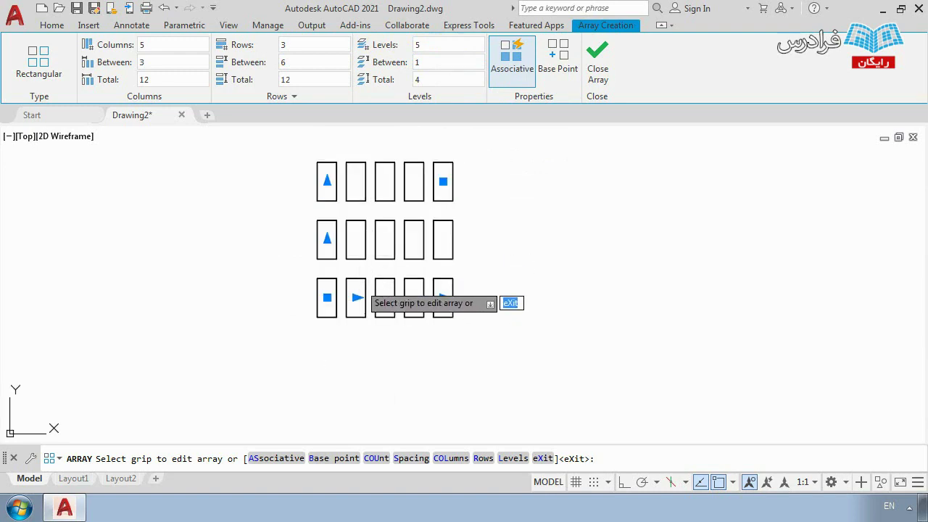
middle_click_drag(362, 288, 427, 150, "shift")
scroll(427, 228, "up", 5)
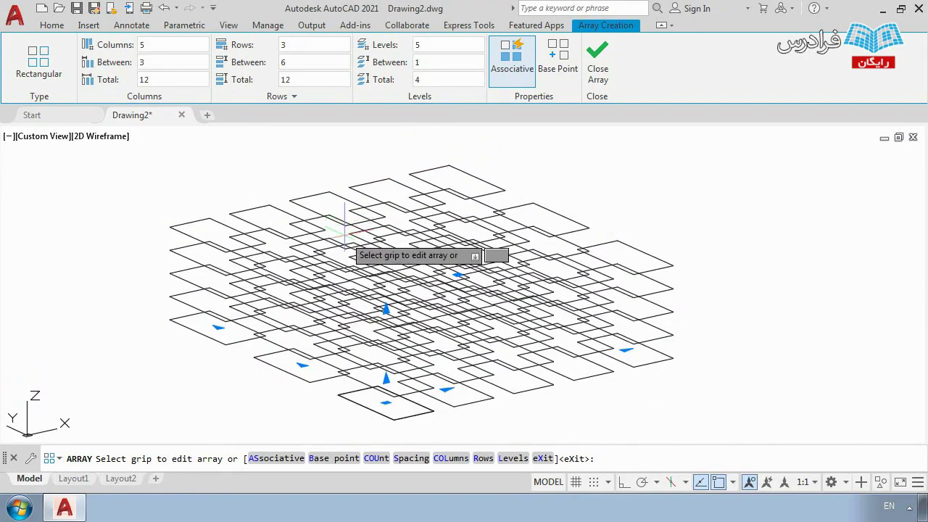
scroll(427, 227, "down", 3)
middle_click_drag(428, 227, 339, 255, "shift")
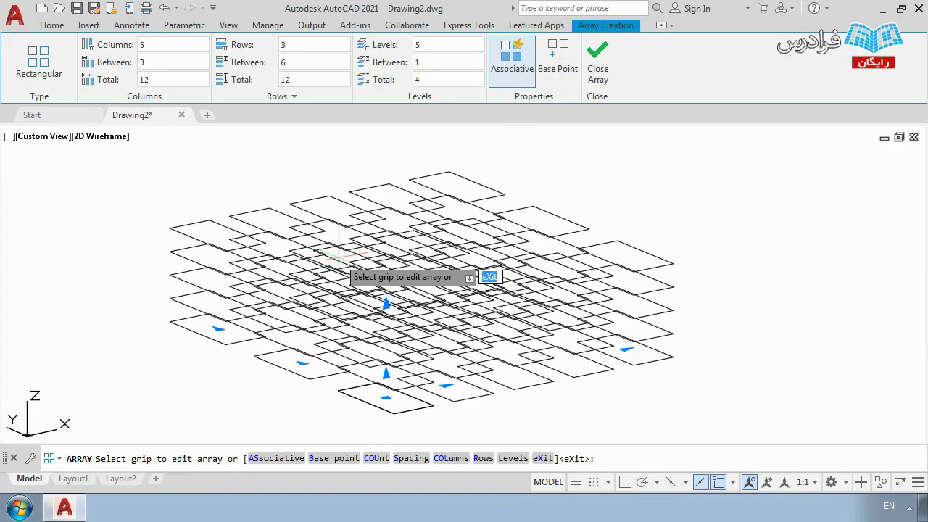
mouse_move(530, 287)
middle_mouse_down("shift")
mouse_move(523, 277)
mouse_move(497, 311)
mouse_move(487, 337)
mouse_move(484, 368)
mouse_move(493, 369)
mouse_move(485, 370)
middle_mouse_up("shift")
scroll(451, 298, "down", 4)
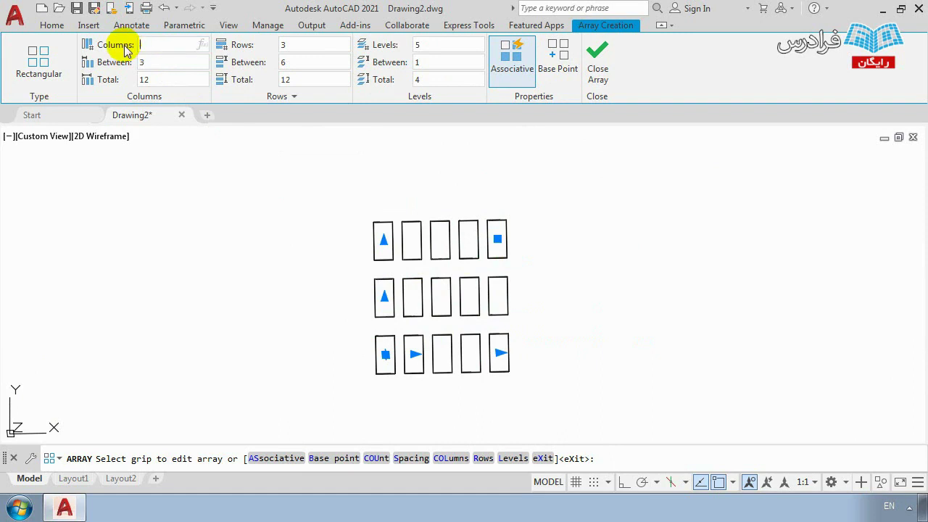
Step: Set the number of columns in the rectangle array to 7 and finish the array
key("Return")
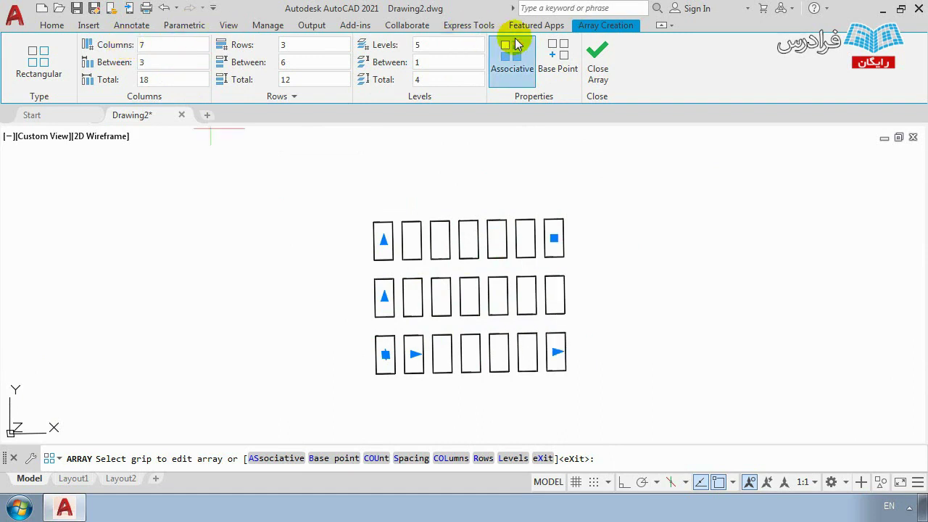
left_click(596, 59)
scroll(585, 295, "down", 2)
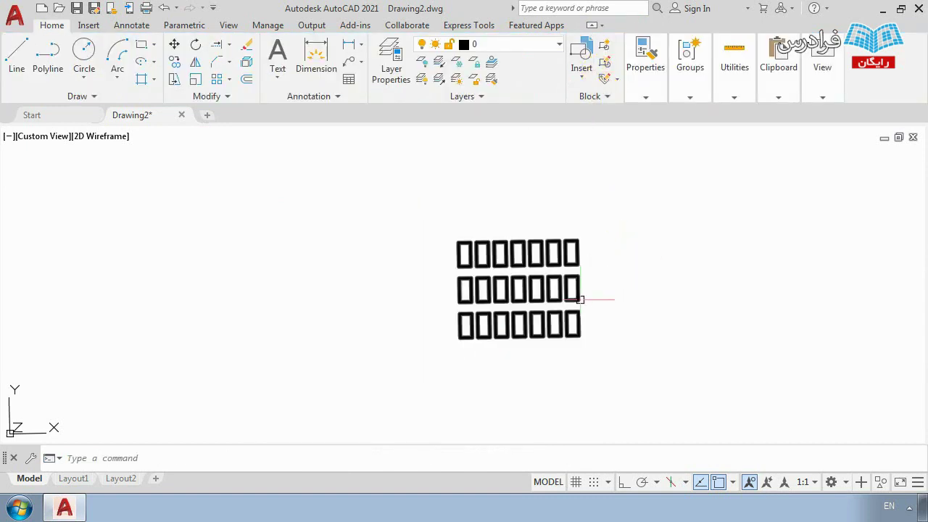
scroll(586, 271, "up", 4)
middle_click_drag(586, 271, 586, 288)
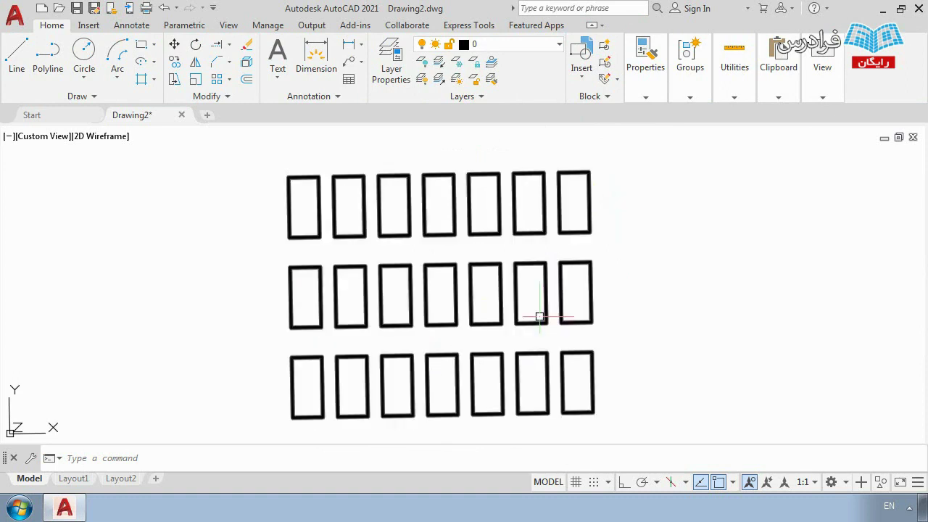
scroll(624, 268, "down", 2)
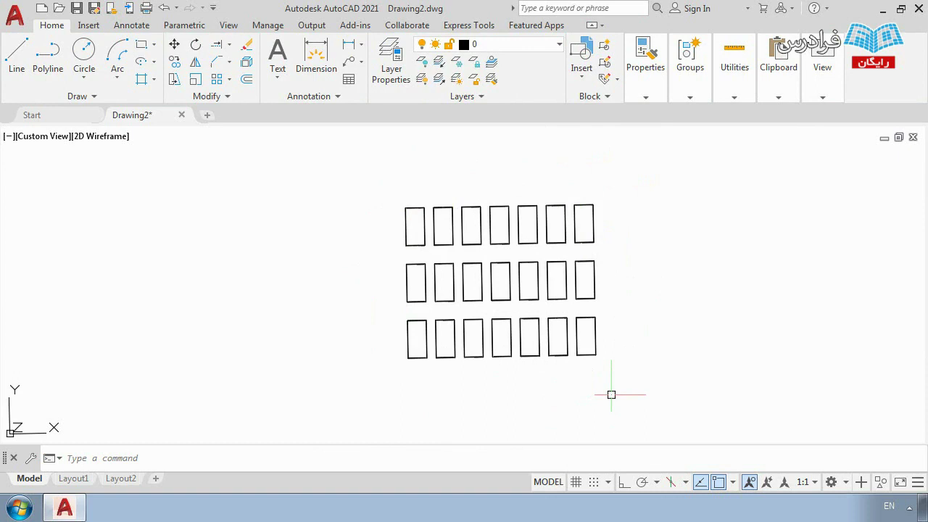
Step: Restore the straight-down plan view of the current UCS with the PLAN command
type("pla")
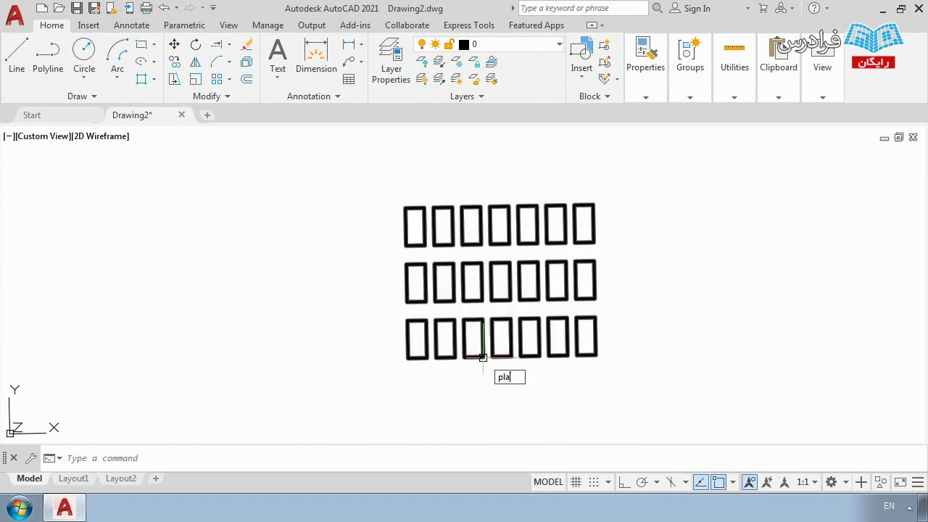
type("n")
key("Return")
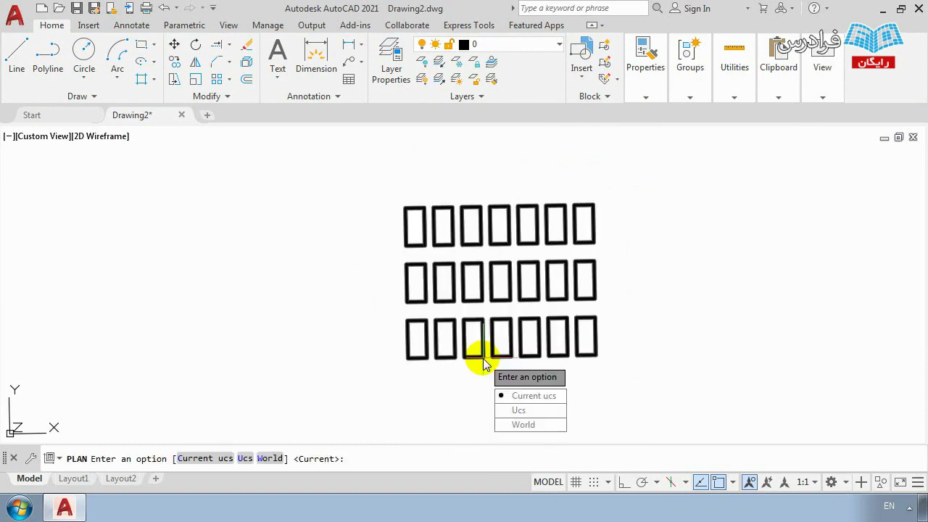
key("Return")
scroll(463, 319, "down", 4)
scroll(483, 280, "up", 2)
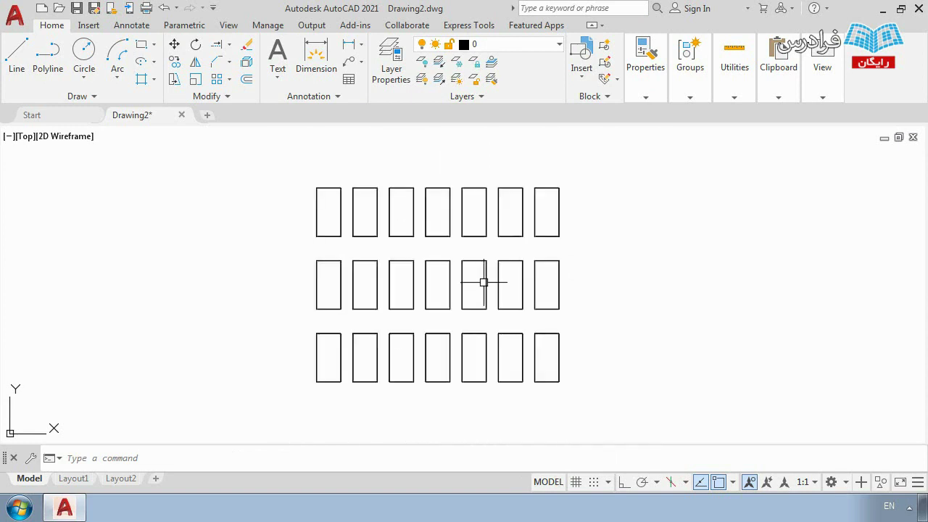
scroll(512, 259, "up", 2)
scroll(507, 283, "down", 4)
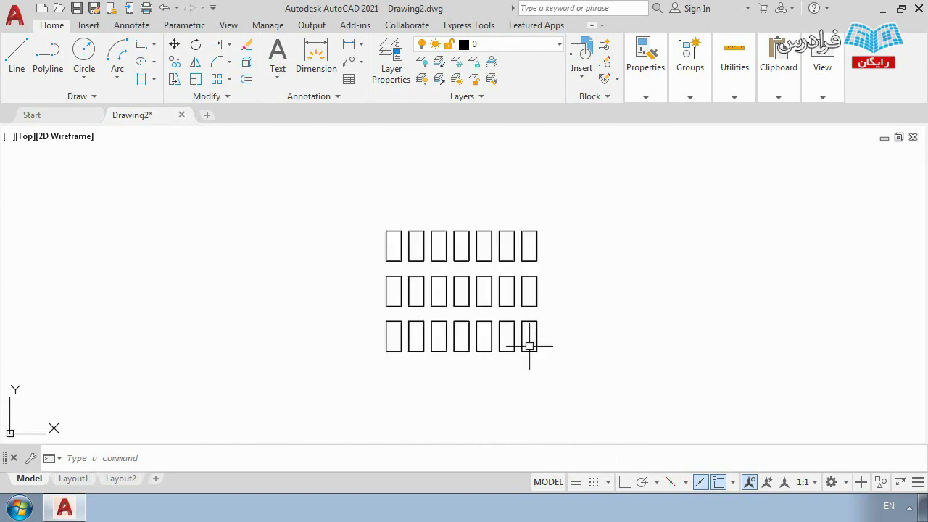
left_click(25, 136)
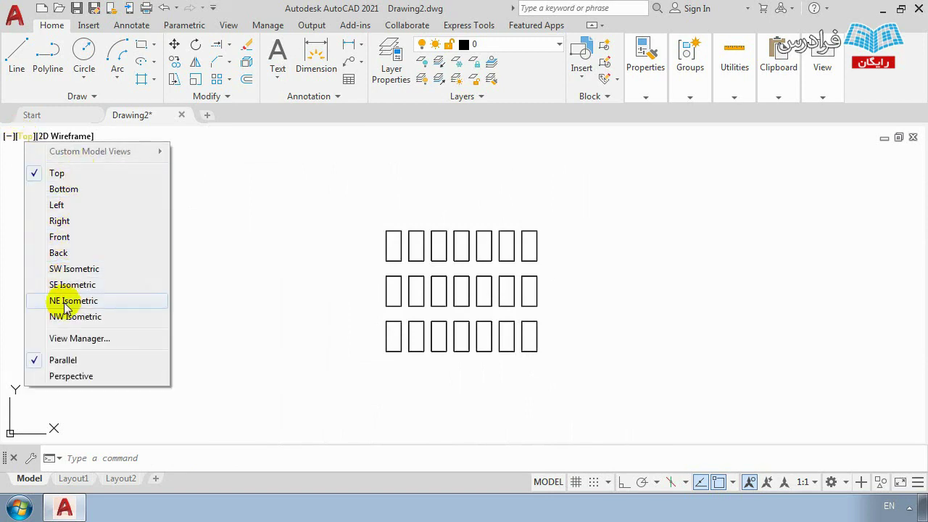
left_click(274, 277)
left_click(305, 300)
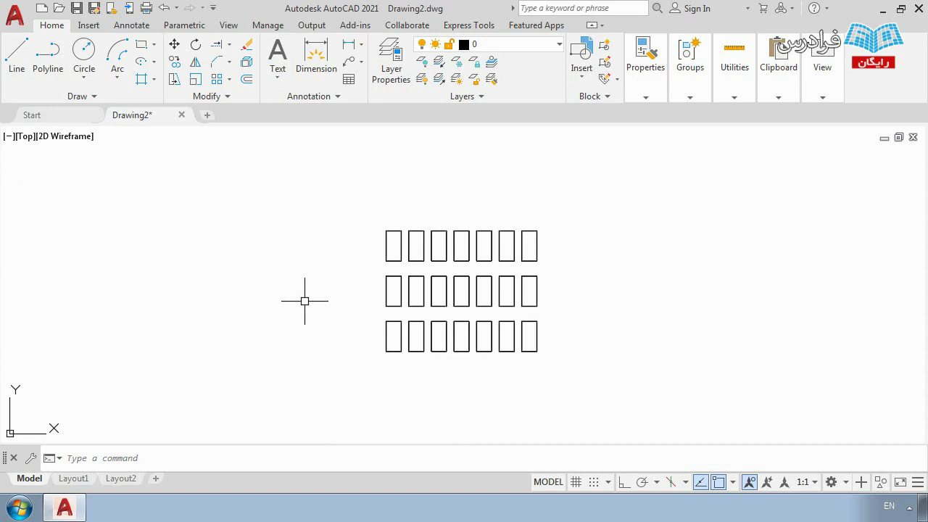
scroll(474, 293, "up", 2)
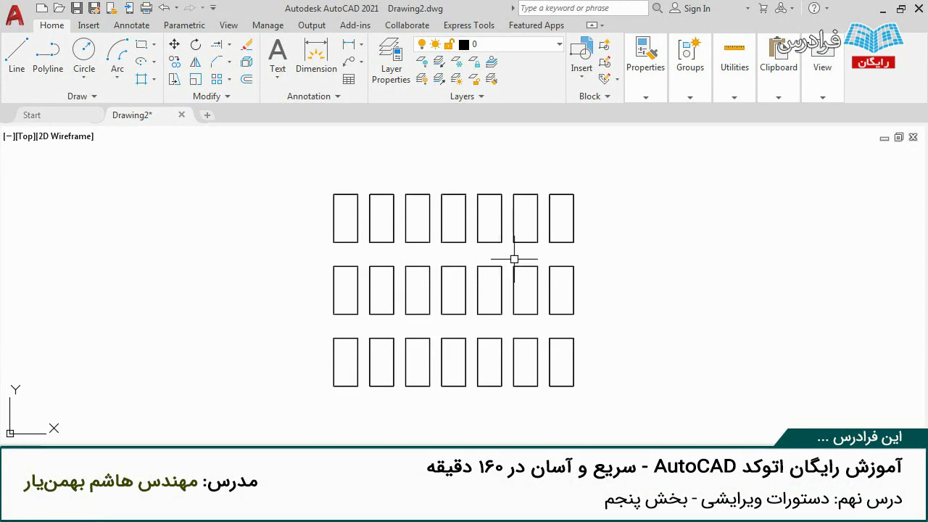
scroll(462, 258, "down", 2)
Step: Select the finished array to view its editing options, and close the array editor without changes
left_click(467, 286)
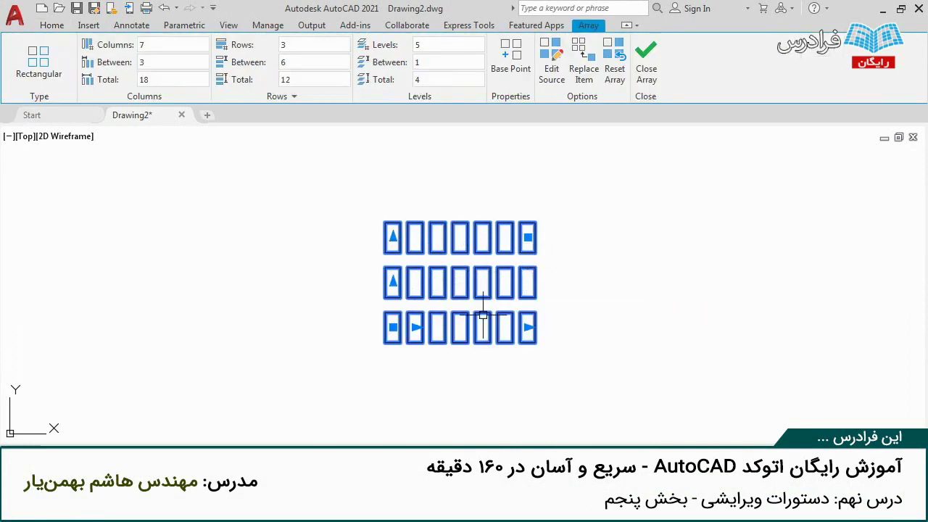
key("Escape")
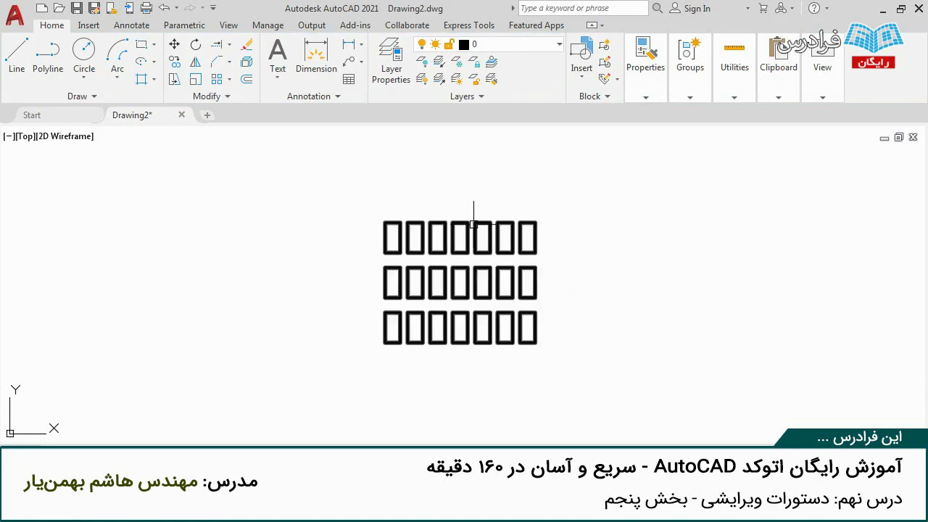
left_click(473, 224)
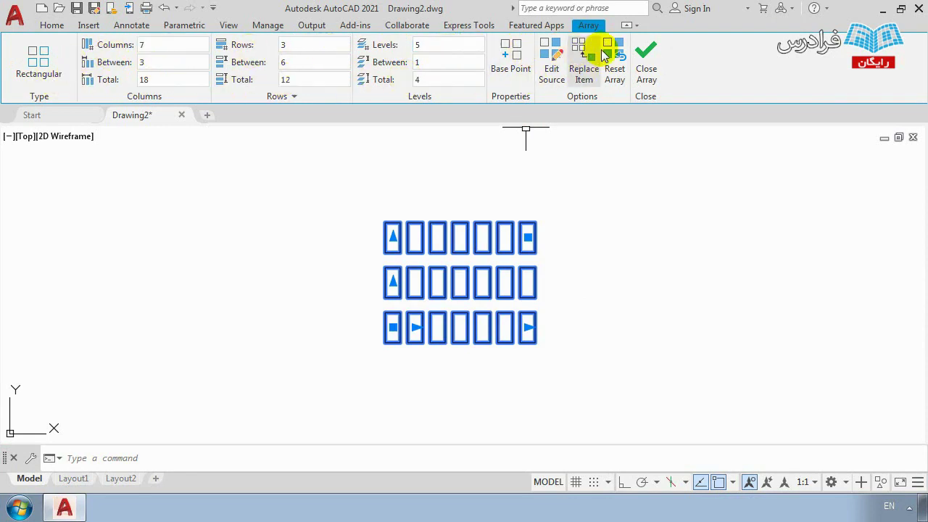
left_click(646, 59)
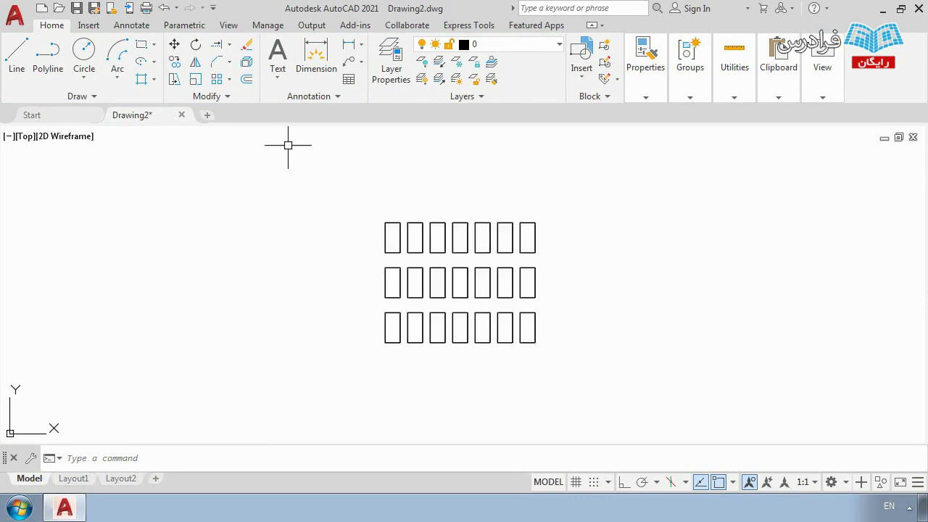
Step: Explode the rectangle array into separate objects
left_click(249, 71)
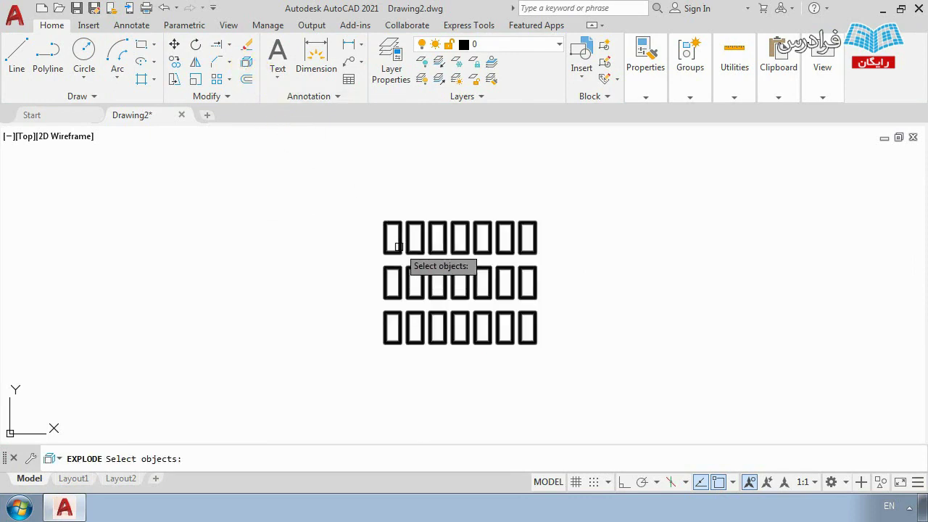
left_click(395, 242)
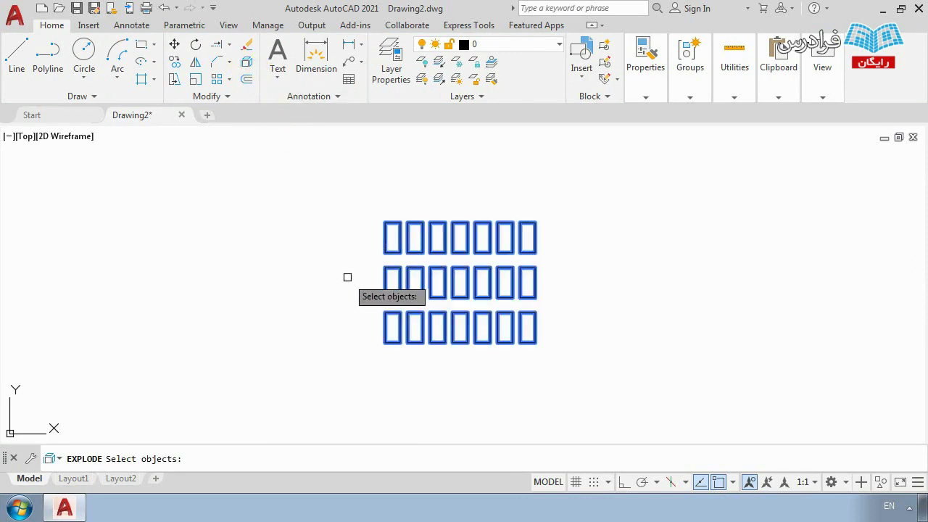
key("Return")
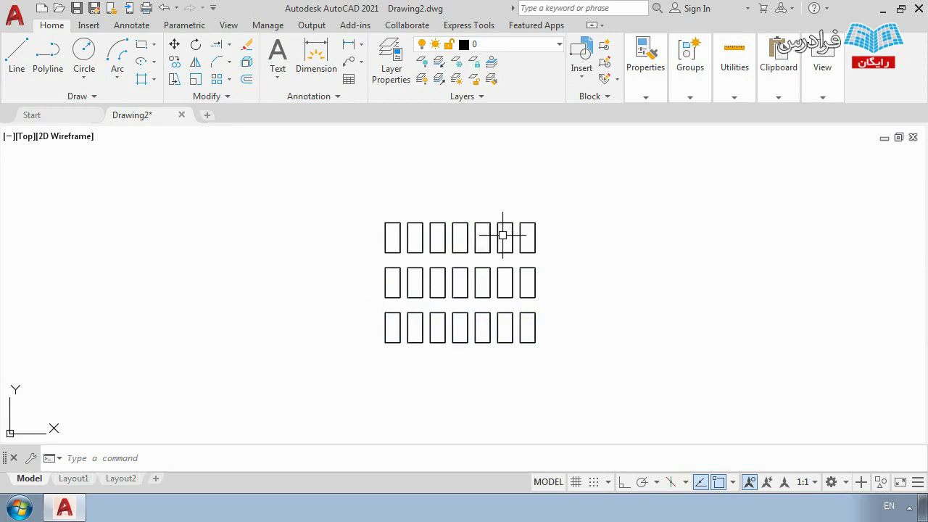
Step: Select individual rectangles in the uppermost row one at a time to check that they are independent objects
scroll(511, 234, "up", 2)
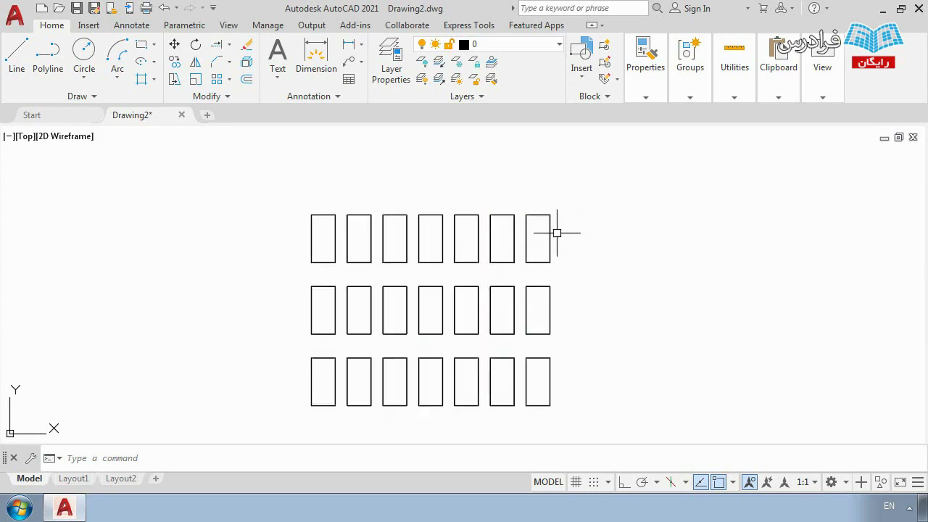
left_click(369, 249)
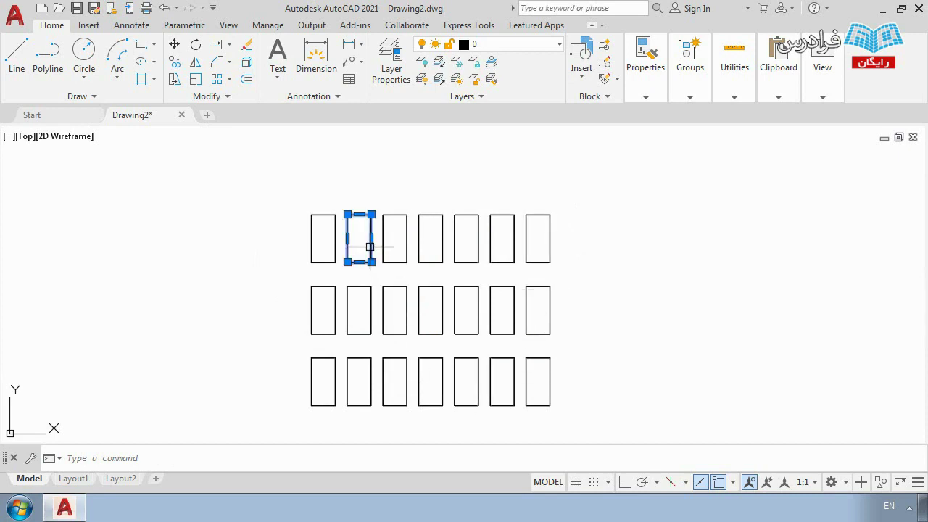
key("Escape")
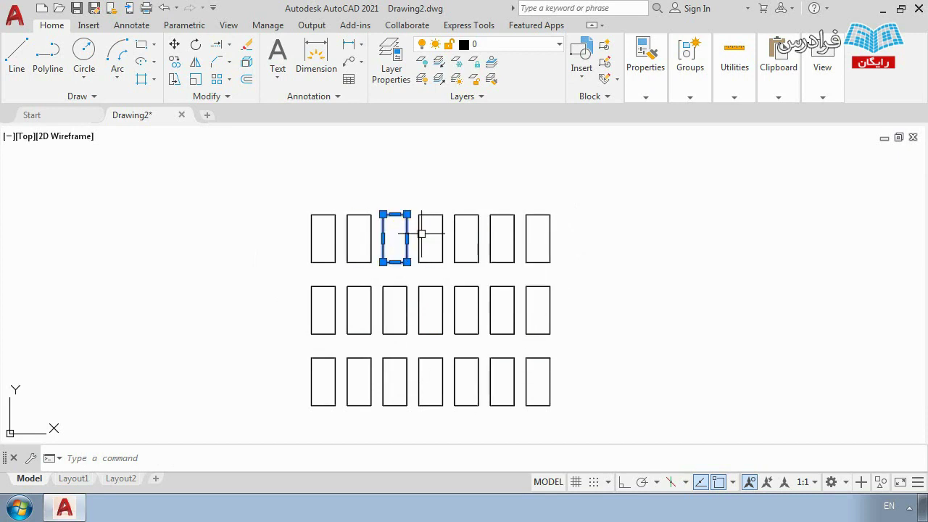
key("Escape")
left_click(430, 216)
key("Escape")
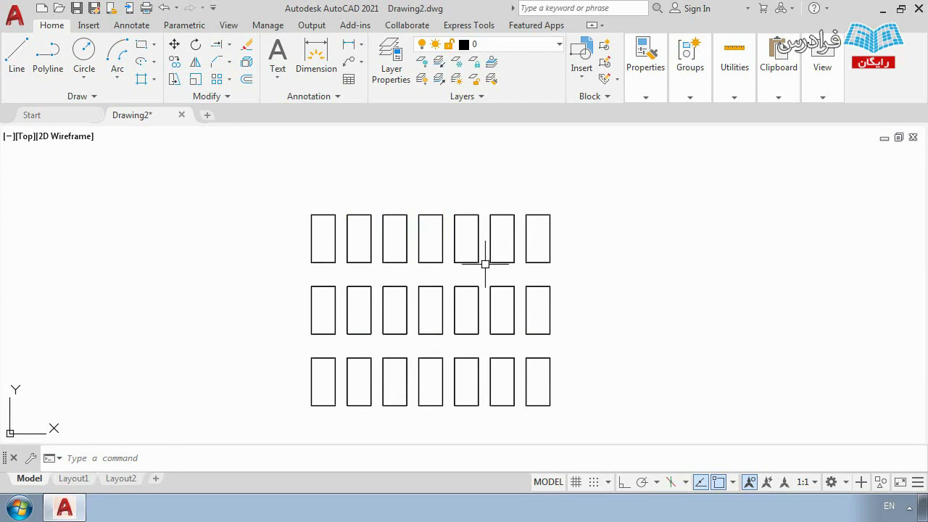
Step: Delete all rectangles except those at the lower-left position of the former array
left_click(591, 393)
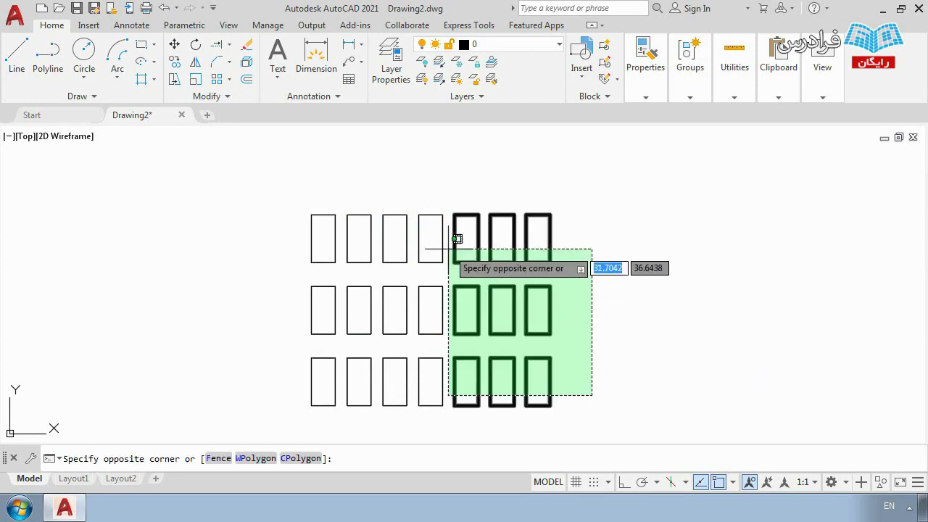
left_click(356, 201)
key("Delete")
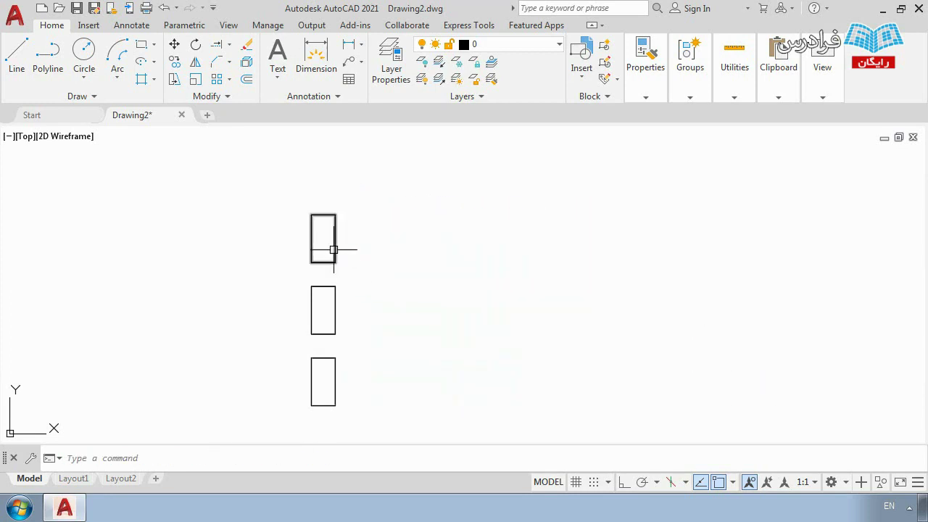
left_click(334, 300)
left_click(306, 239)
key("Delete")
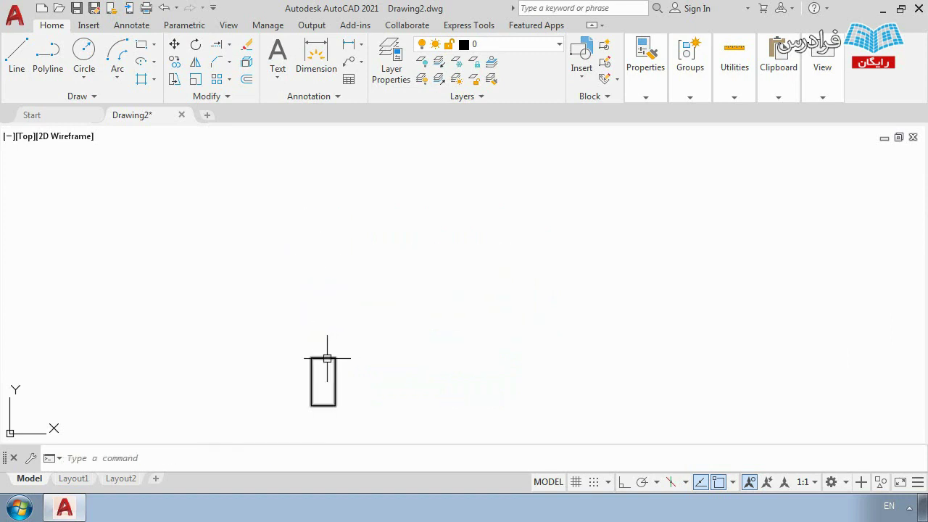
Step: Move one rectangle from the remaining stack to an empty area up and to the left
left_click(329, 356)
type("m")
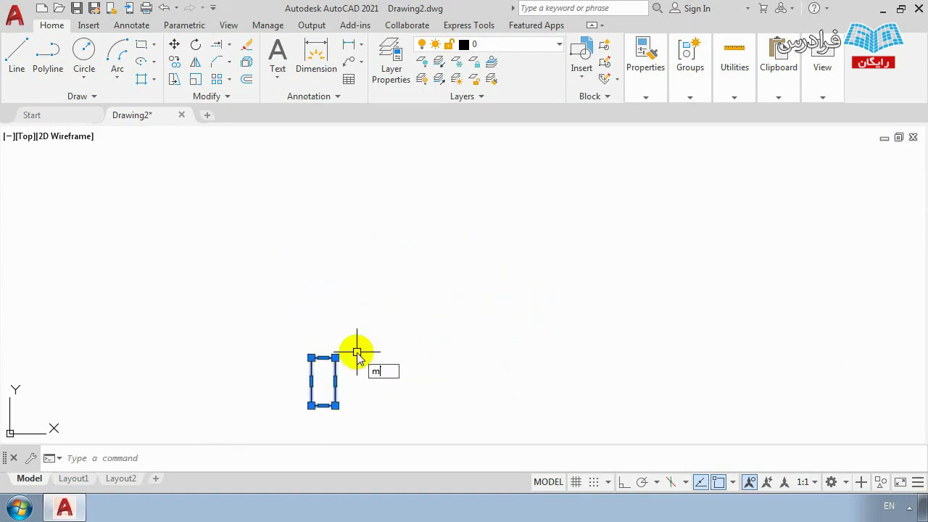
key("Return")
left_click(336, 382)
scroll(246, 281, "down", 2)
left_click(230, 279)
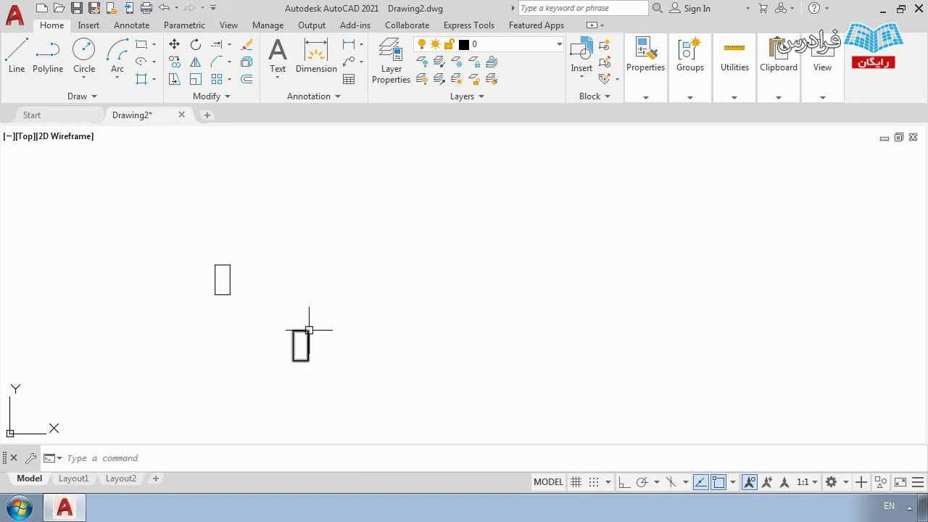
Step: Delete the rectangles still stacked at the original position, keeping only the moved one
left_click(331, 316)
left_click(278, 372)
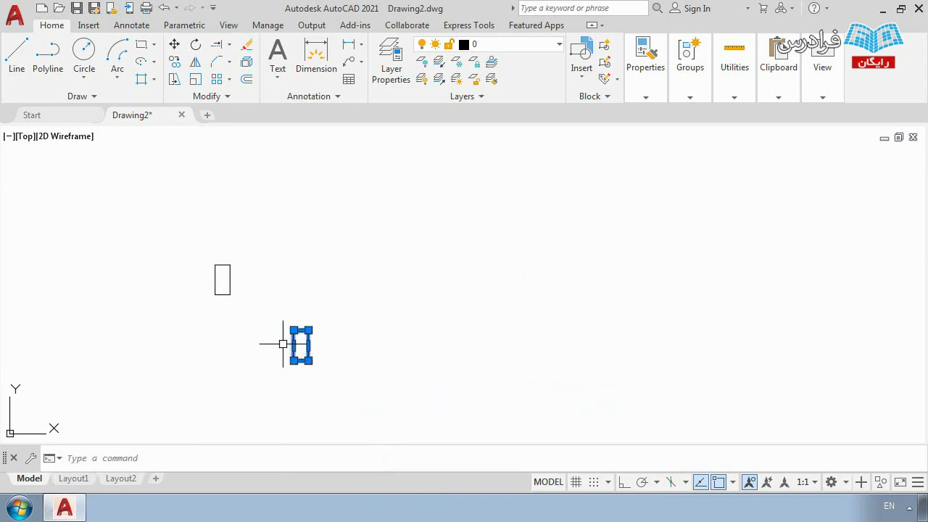
key("Delete")
middle_click_drag(232, 300, 344, 290)
scroll(343, 304, "up", 2)
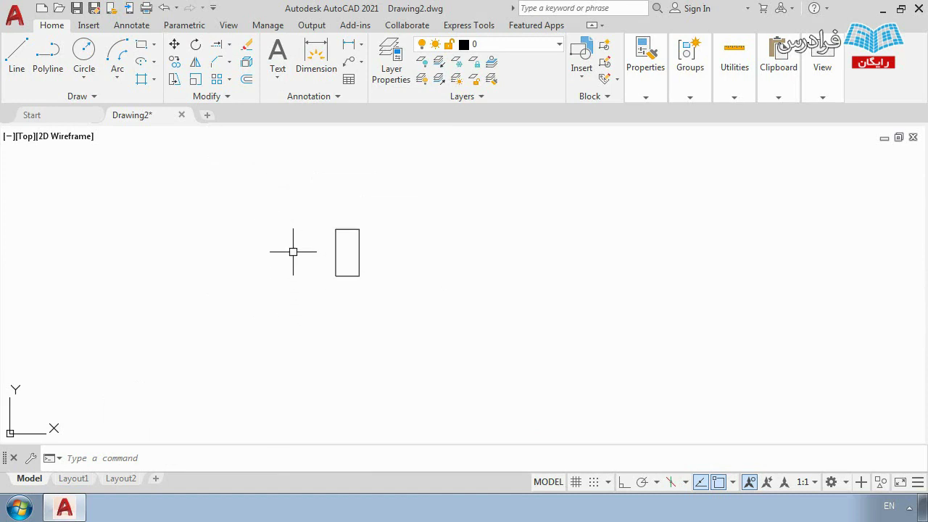
Step: Create an associative rectangular array of the remaining rectangle with 4 columns spaced 3 and 3 rows spaced 6
left_click(229, 82)
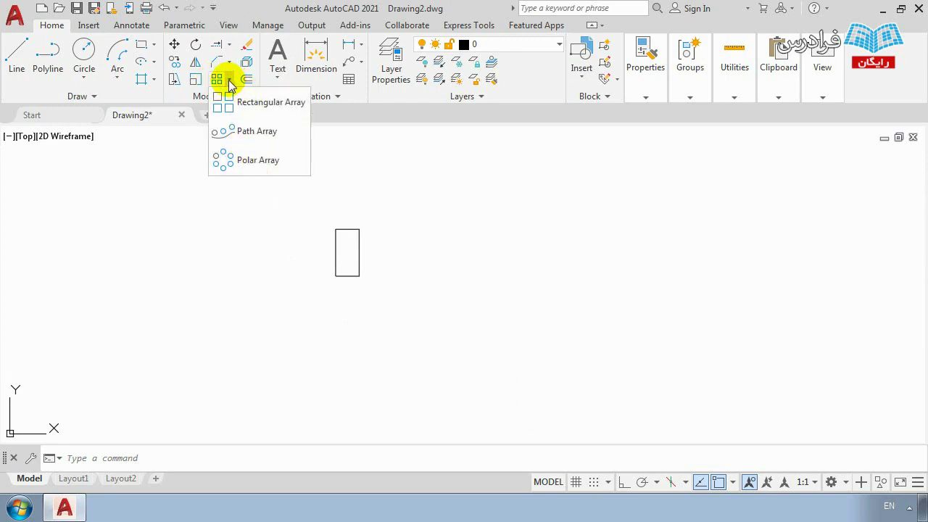
left_click(229, 83)
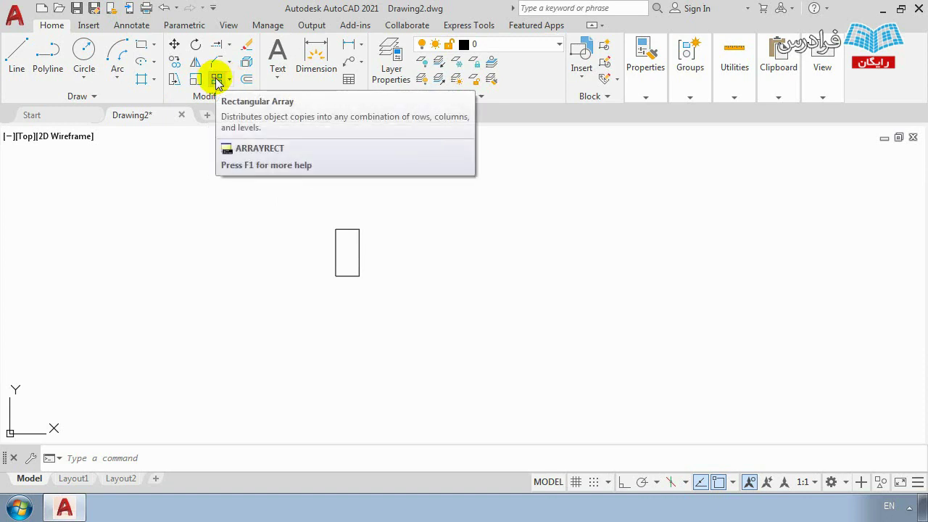
left_click(218, 82)
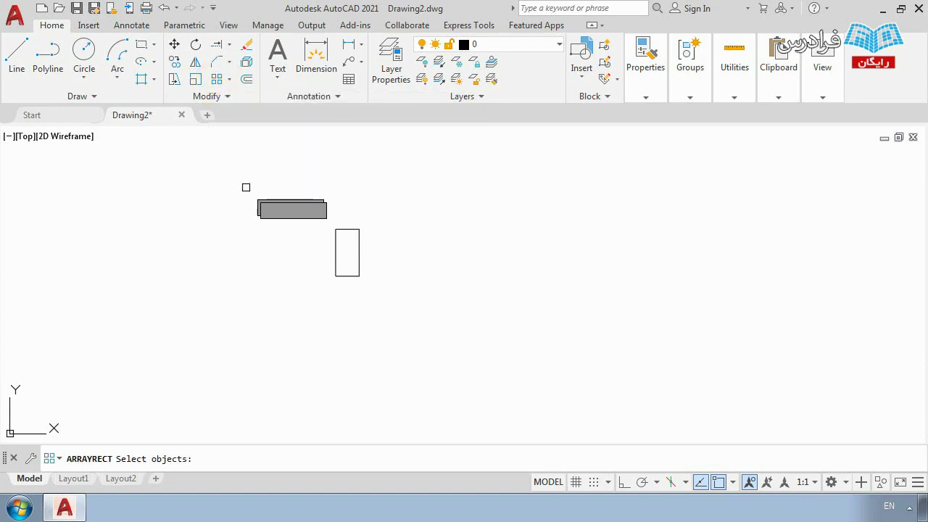
left_click(334, 239)
key("Return")
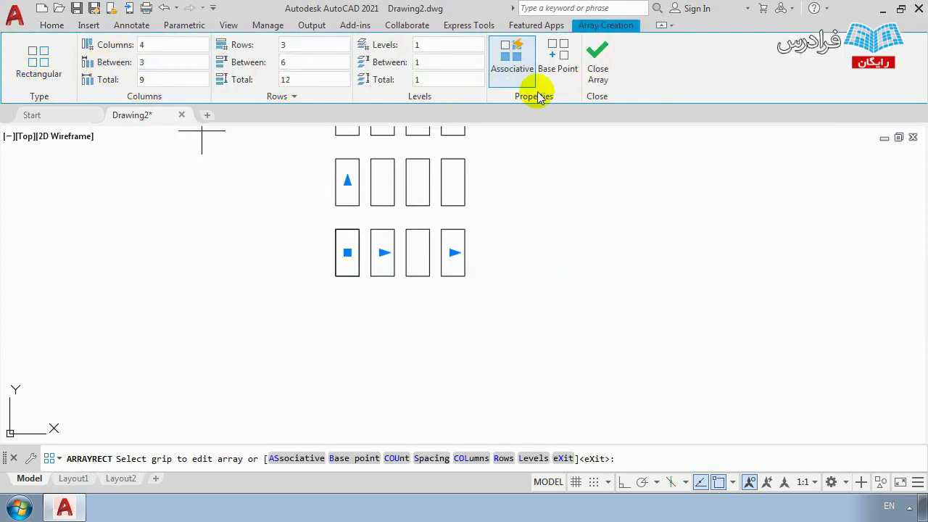
key("Return")
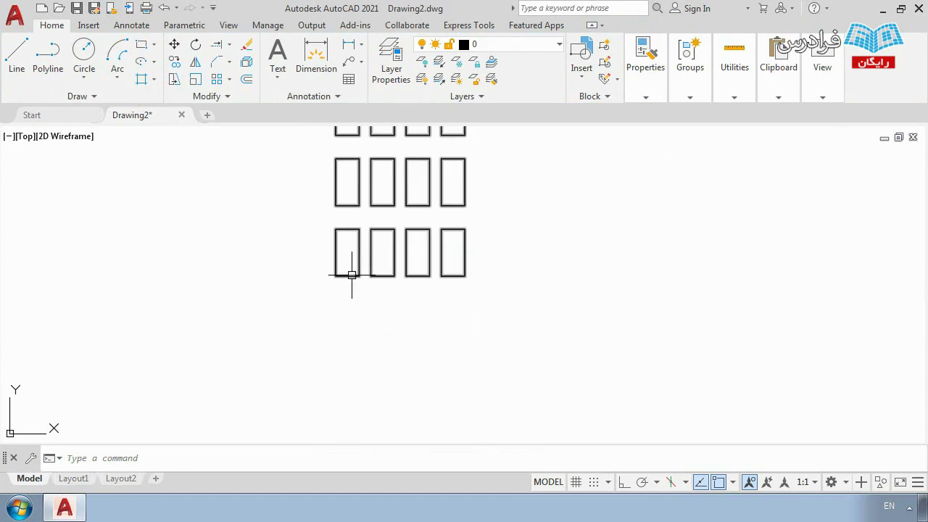
middle_click_drag(353, 265, 336, 292)
middle_click_drag(328, 347, 337, 290)
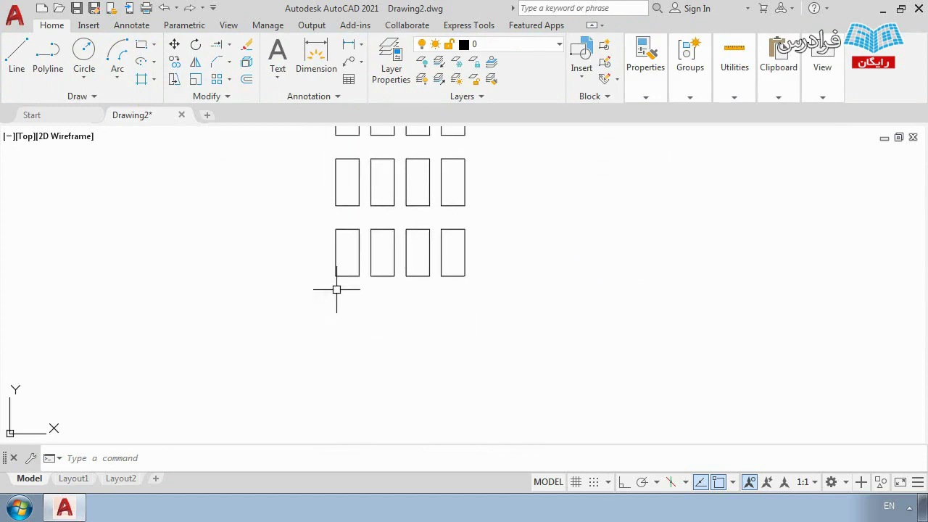
Step: Undo the rectangular array so that only the single source rectangle remains
key("ctrl+z")
left_click(229, 80)
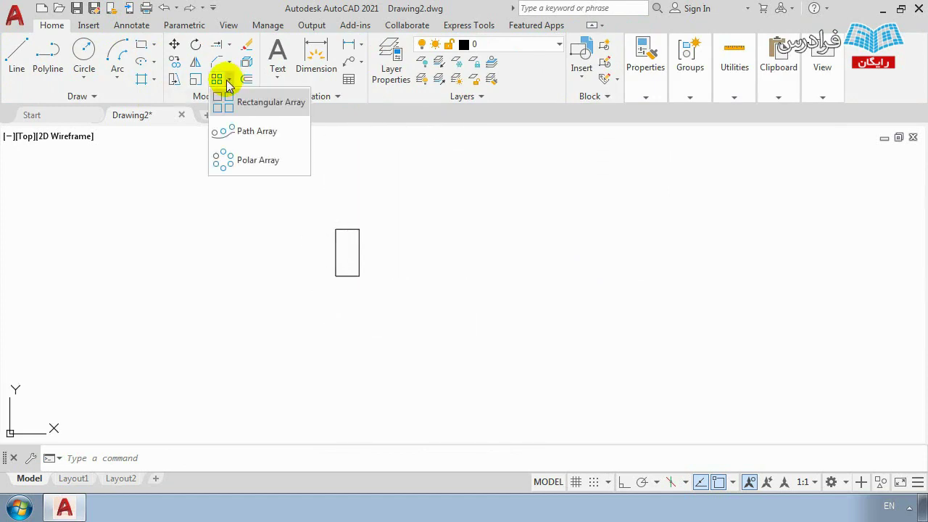
left_click(269, 138)
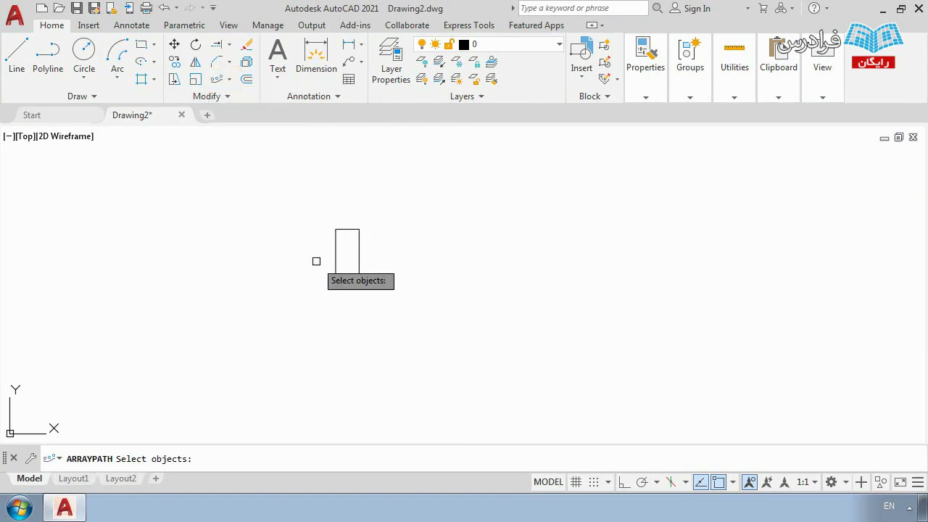
key("Escape")
Step: Draw an arc rising to the right above the rectangle by its start point, end point and third defining pick
left_click(119, 50)
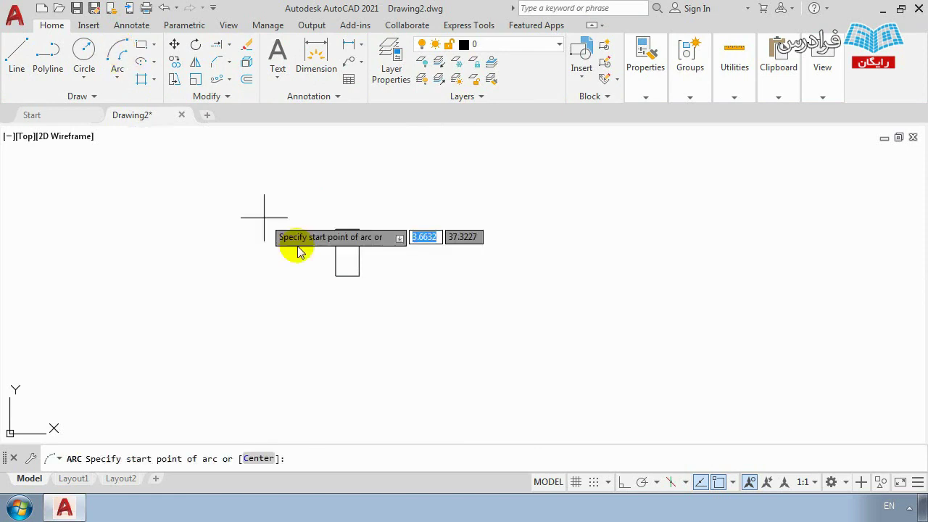
scroll(290, 239, "down", 5)
left_click(272, 259)
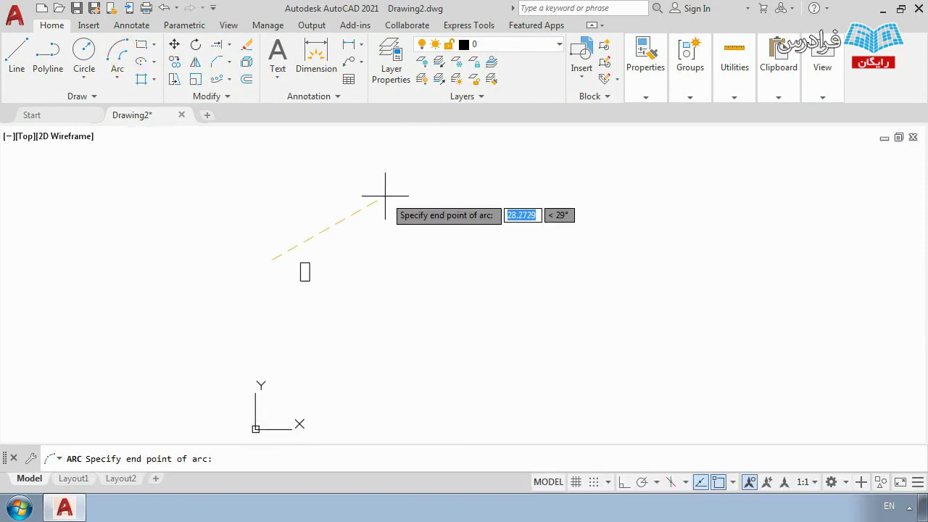
left_click(326, 231)
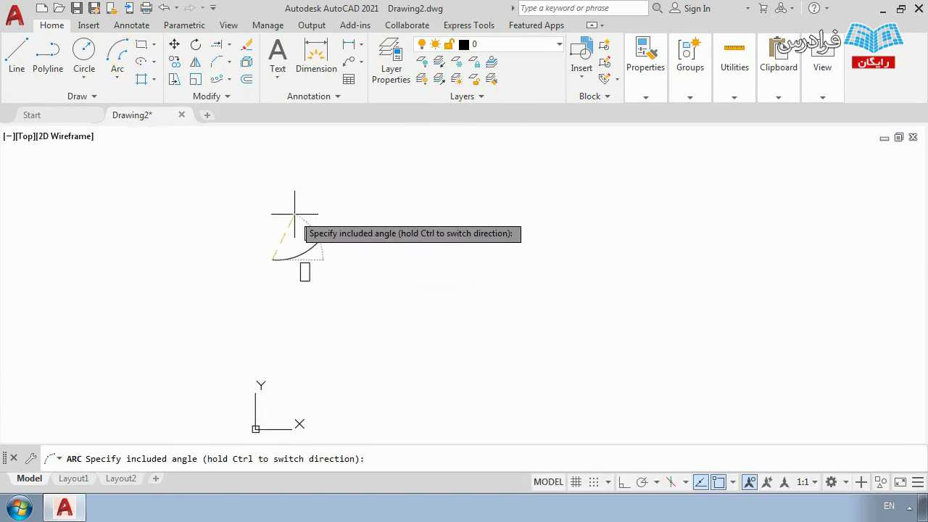
scroll(341, 255, "up", 4)
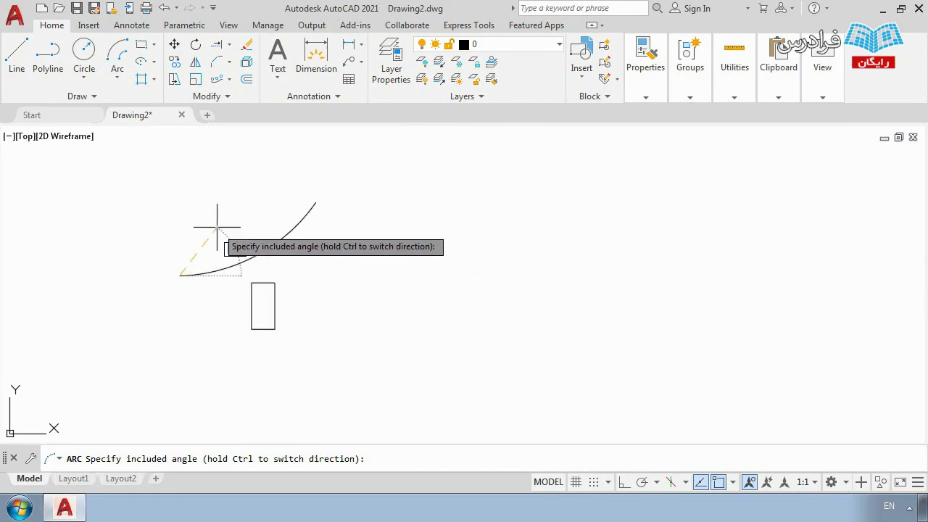
left_click(282, 216)
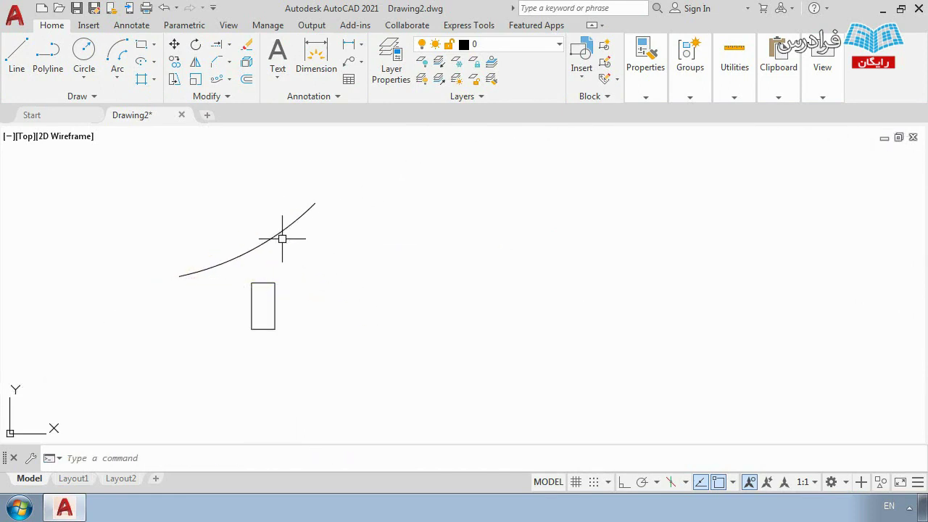
Step: Reshape the arc with its grips, bulging its midpoint upward and stretching its upper end farther to the right
left_click(252, 249)
left_click(252, 248)
left_click(229, 206)
key("Escape")
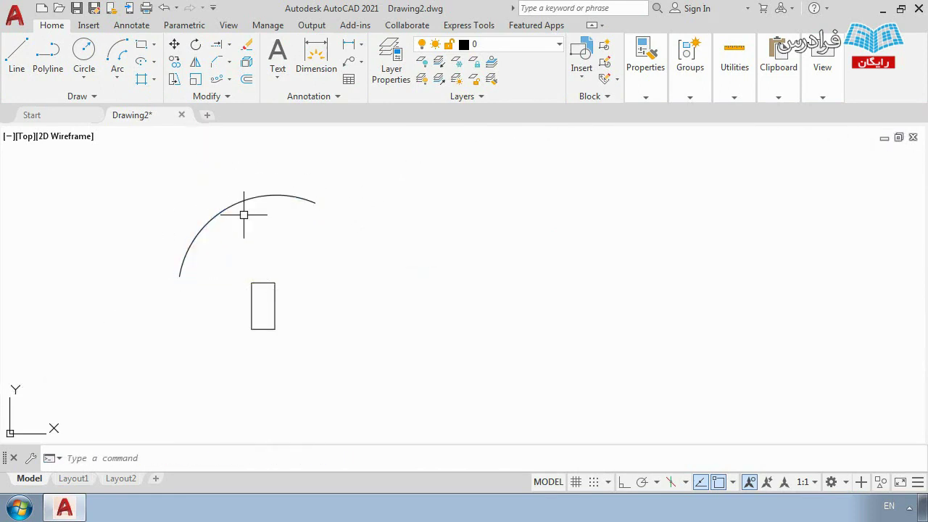
left_click(312, 202)
left_click(316, 203)
left_click(474, 171)
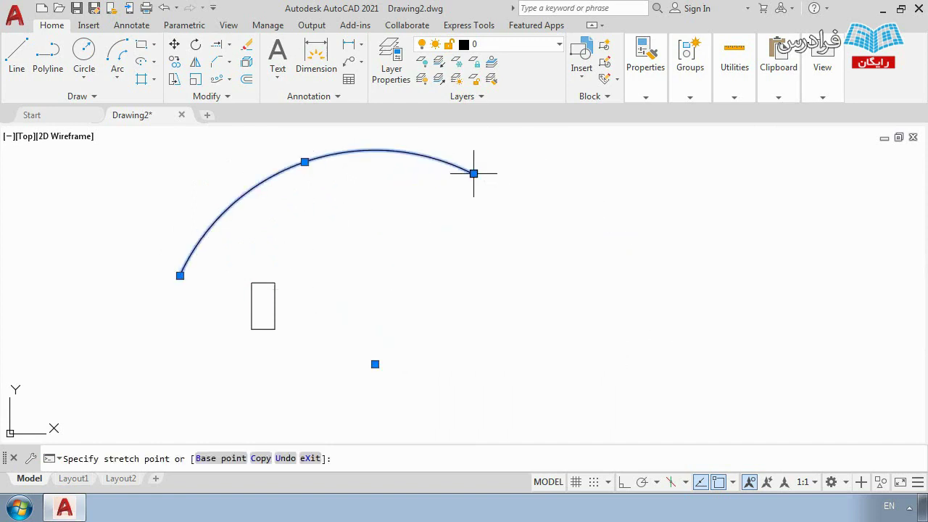
key("Escape")
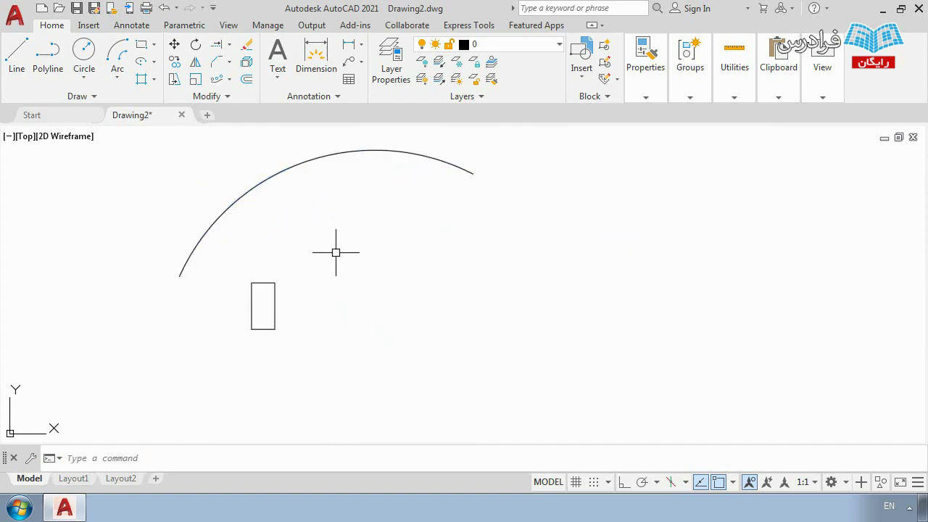
Step: Start a path array of the rectangle using the arc as the path curve
left_click(218, 81)
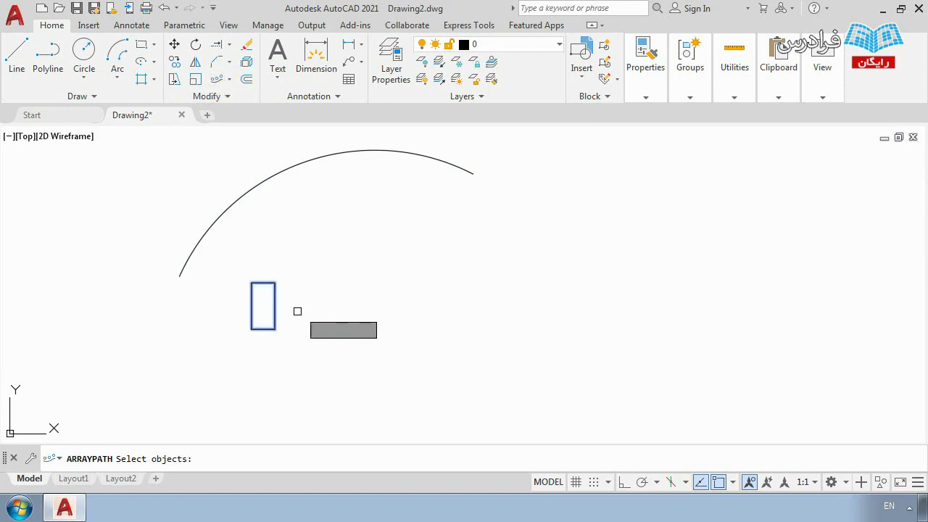
key("Return")
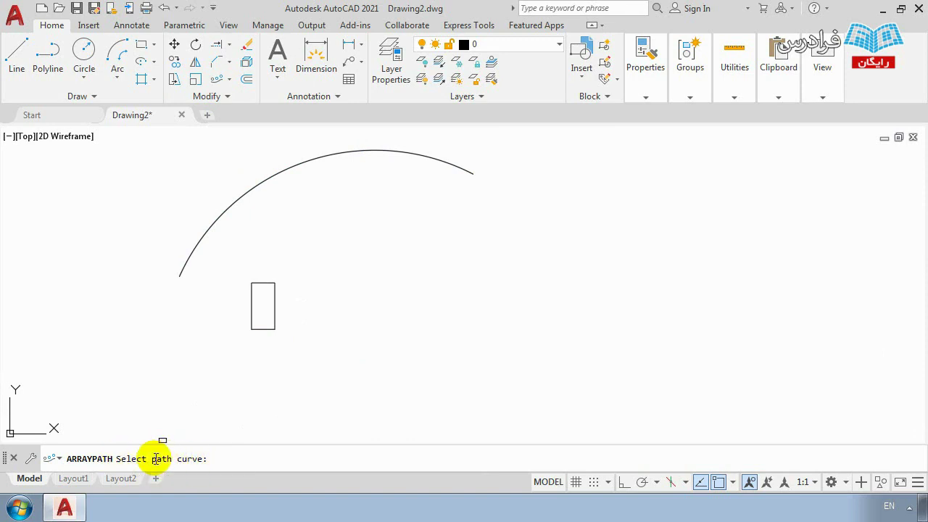
left_click(192, 252)
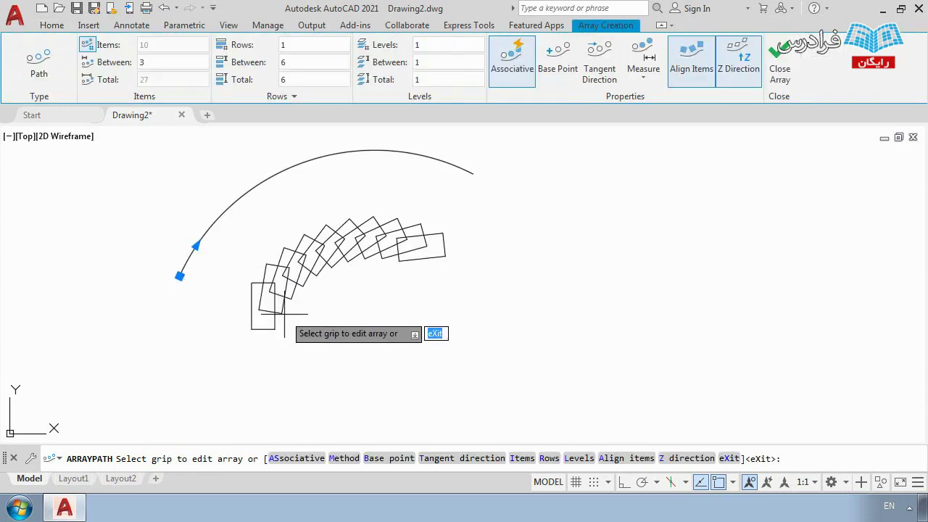
scroll(211, 283, "down", 2)
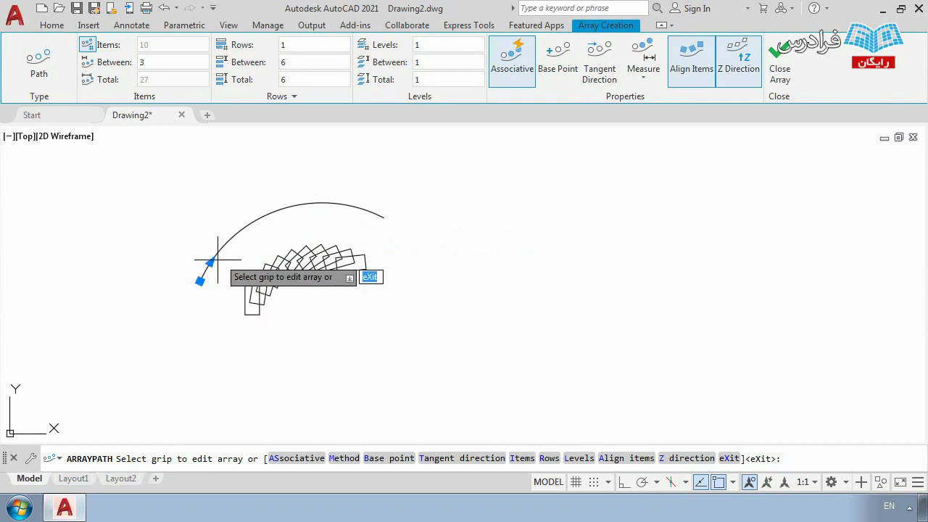
scroll(269, 291, "up", 2)
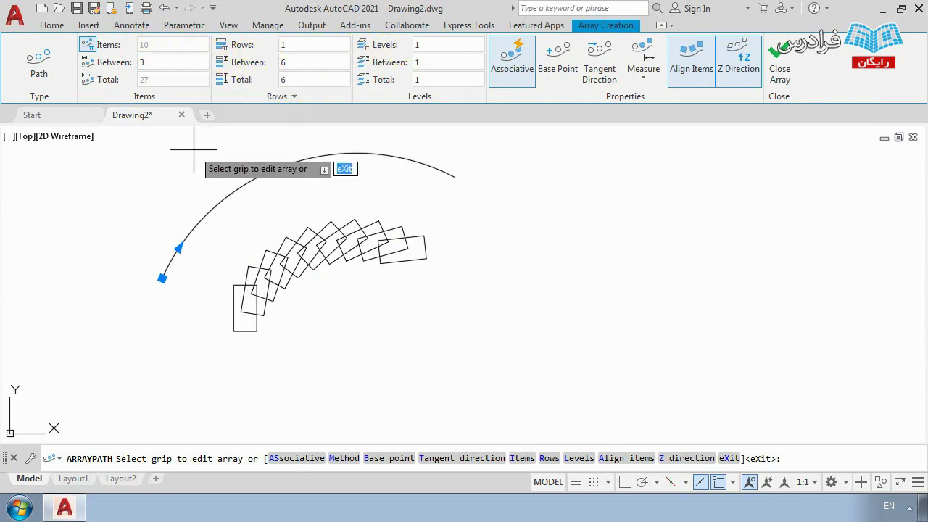
Step: Set the spacing between the path array's items to 5
left_click(145, 62)
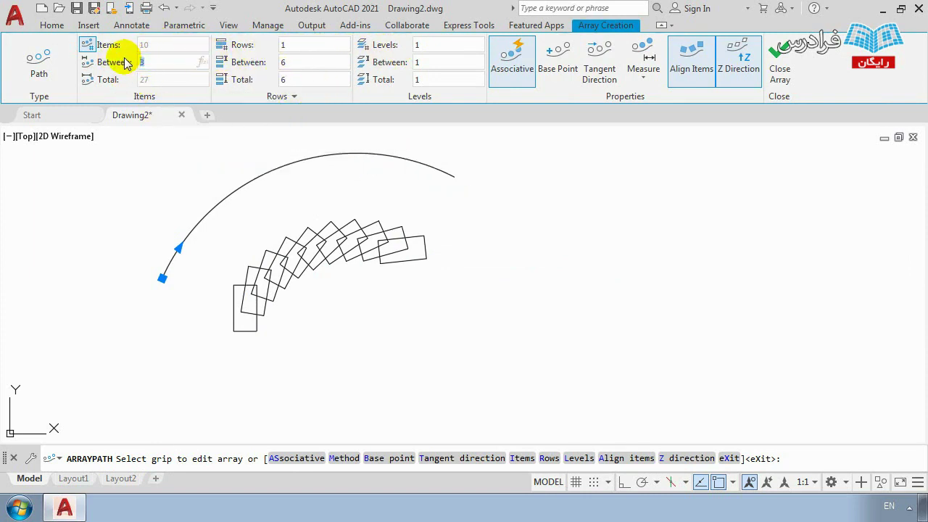
type("5")
key("Return")
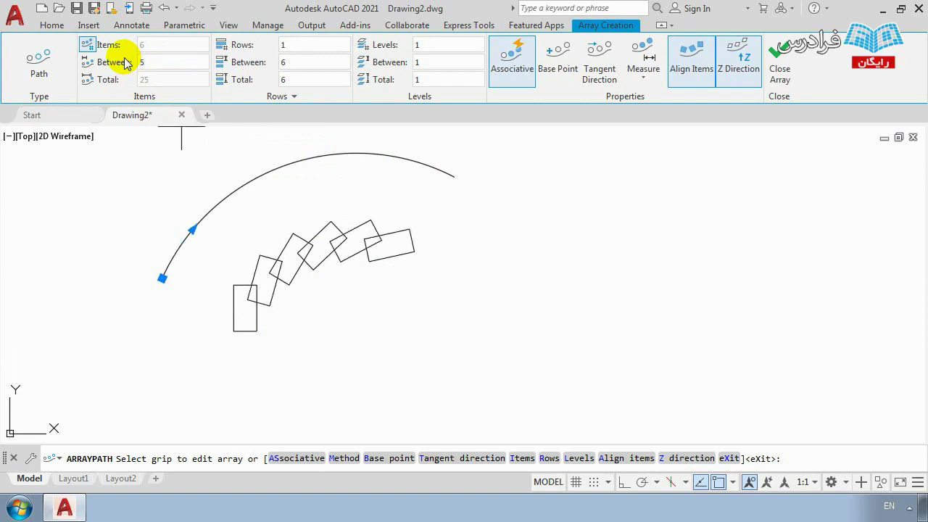
left_click(149, 65)
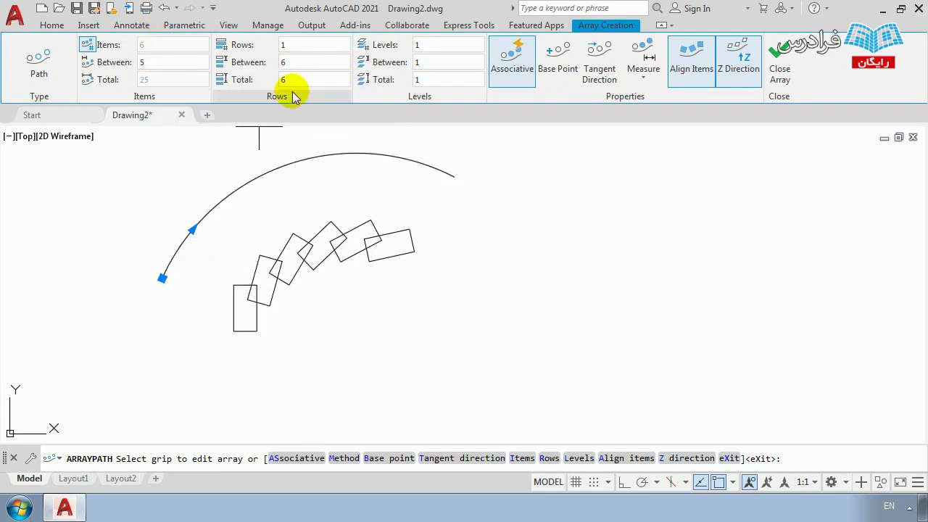
Step: Set the path array's row spacing to 10, keeping a single row
left_click(287, 64)
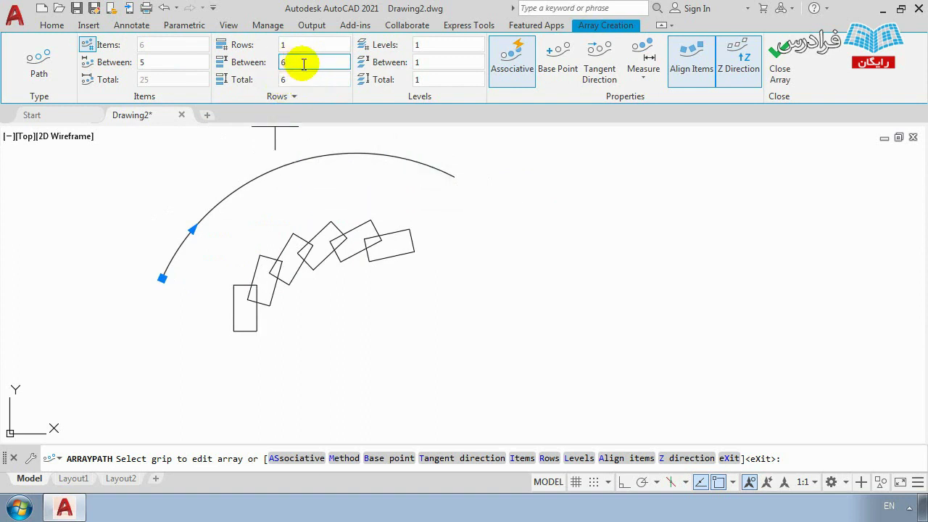
double_click(293, 64)
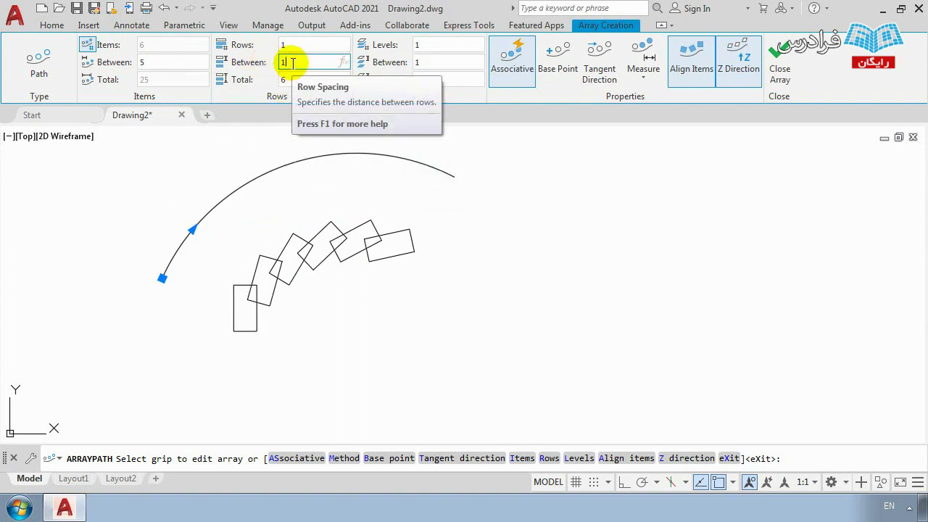
scroll(326, 166, "down", 2)
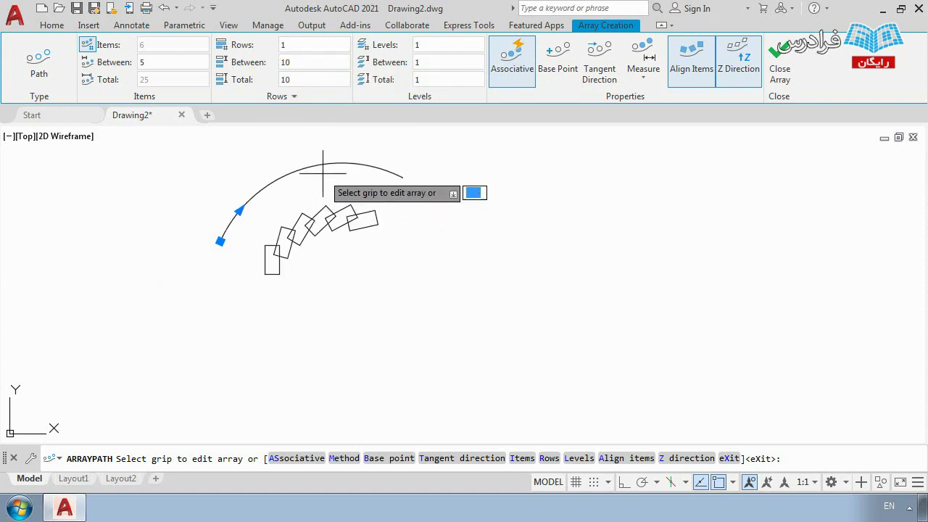
scroll(356, 228, "up", 3)
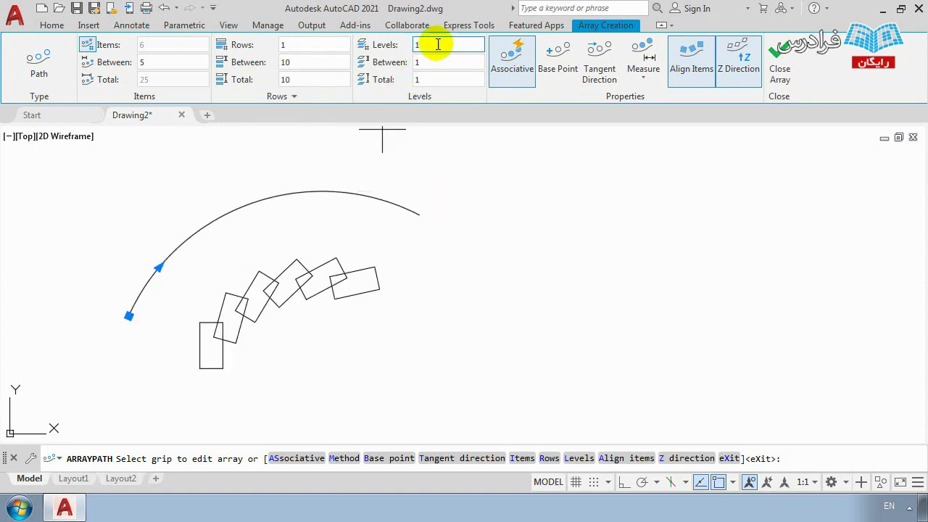
left_click(305, 81)
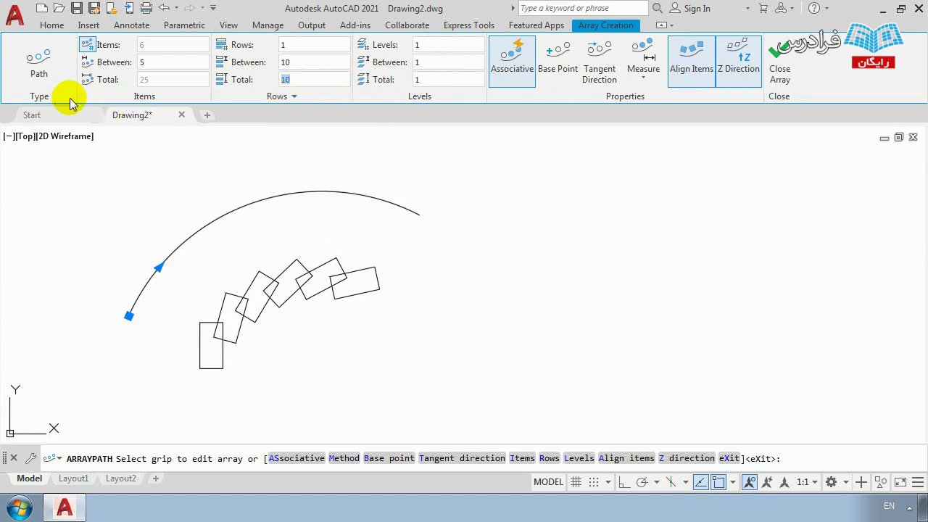
Step: Set the spacing between the path array's items to 10
left_click(161, 65)
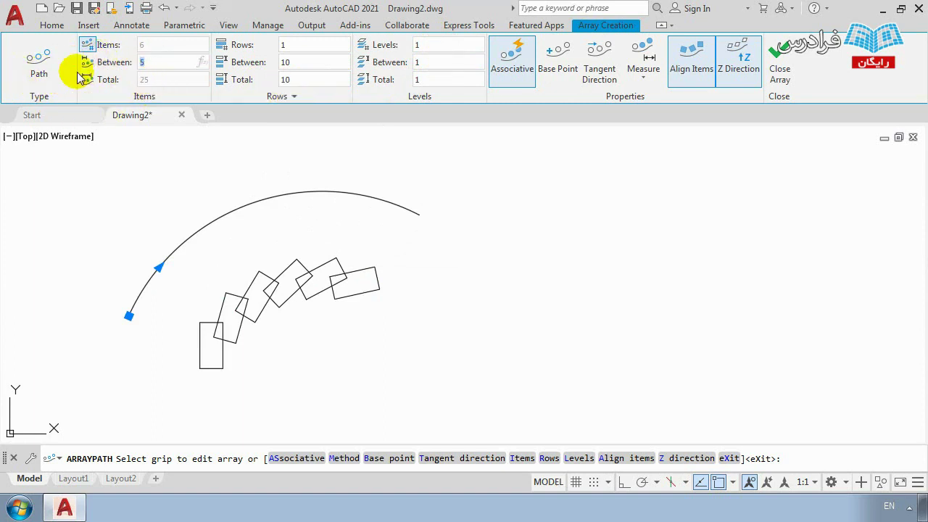
middle_click_drag(228, 234, 332, 218)
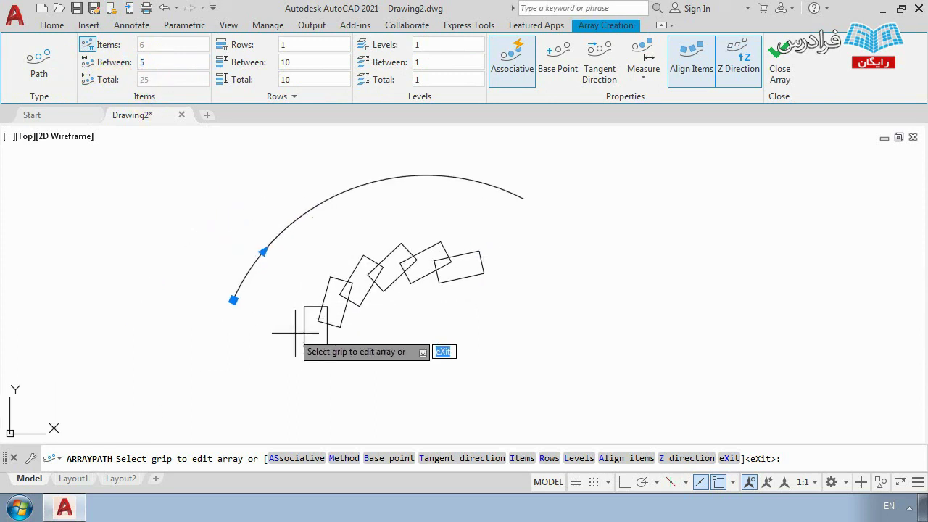
left_click(161, 64)
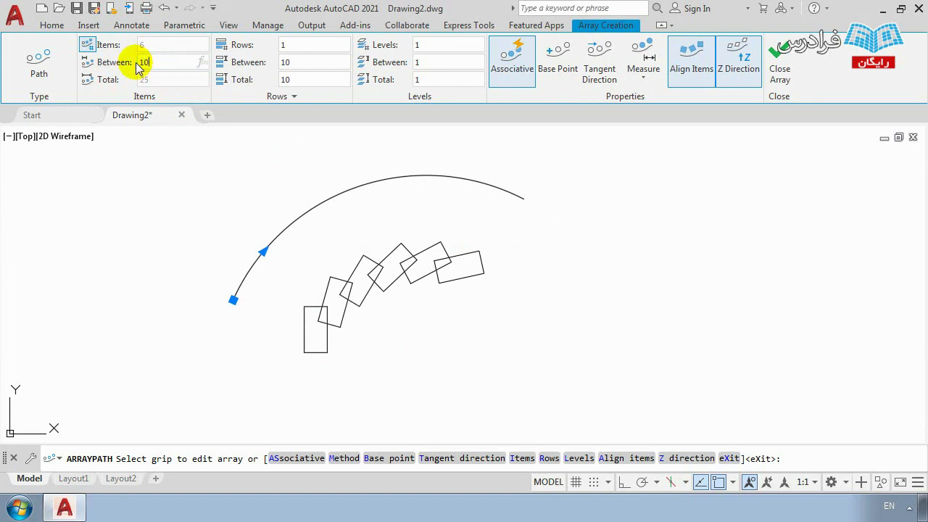
key("Return")
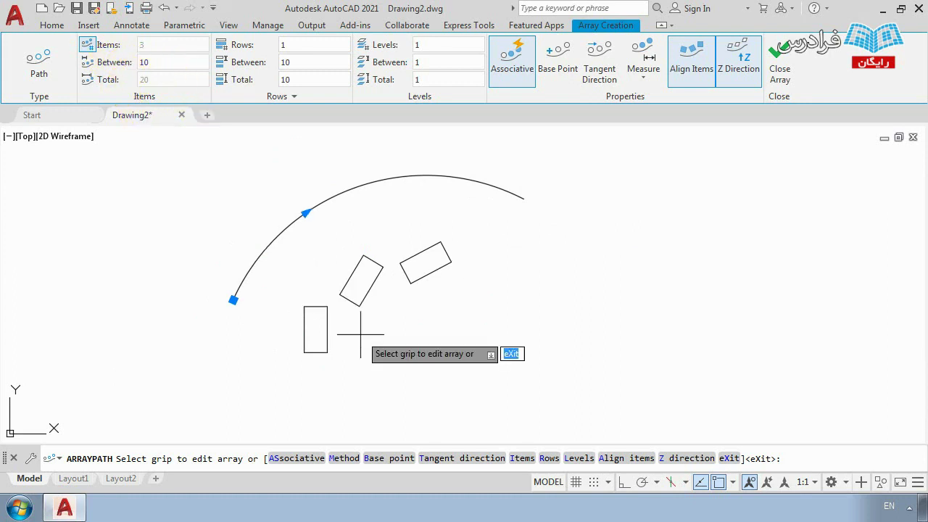
Step: Specify the arc's lower-left endpoint as the path array's base point and finish the array
scroll(372, 334, "down", 2)
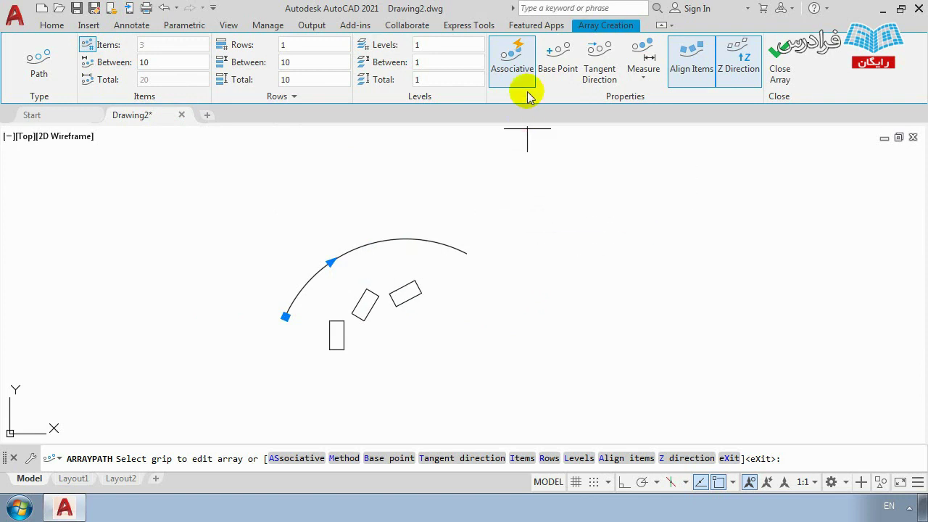
left_click(562, 64)
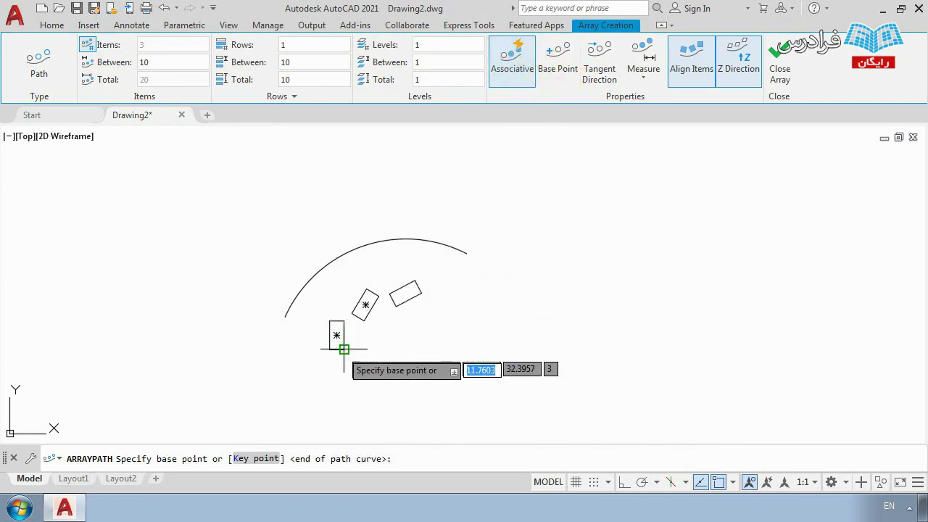
left_click(285, 316)
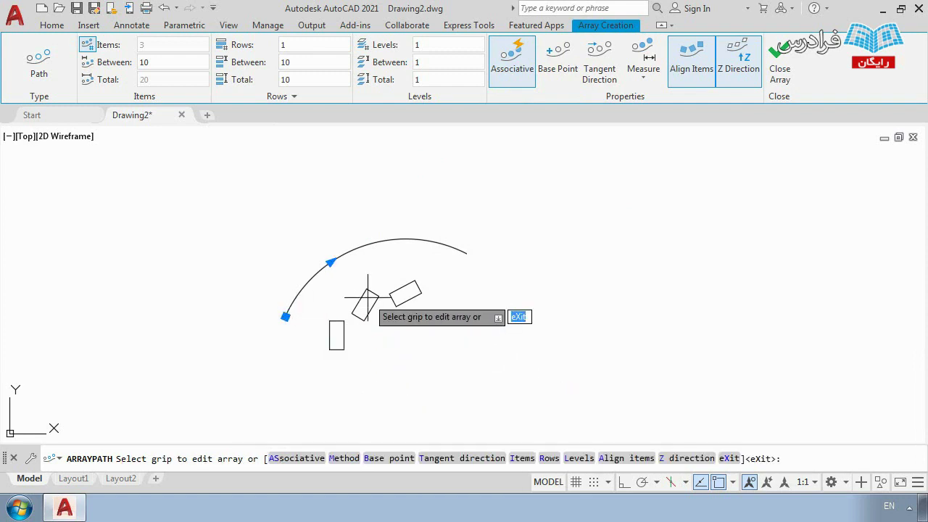
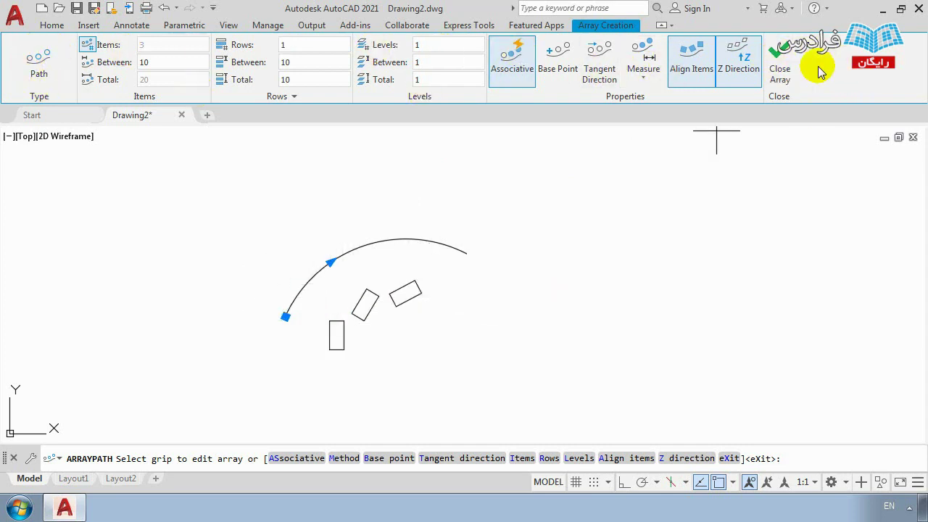
left_click(790, 68)
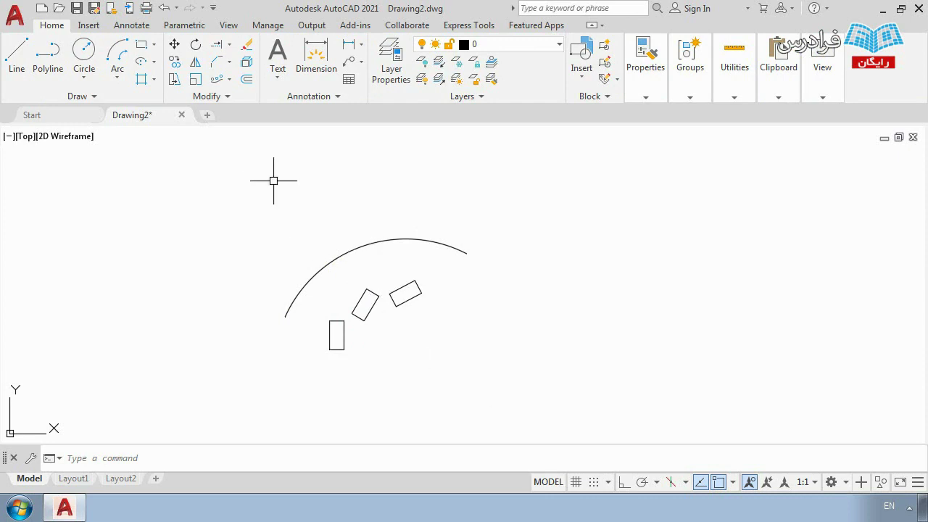
Step: Explode the path array into separate rectangles, and delete the rectangles together with the arc
left_click(246, 62)
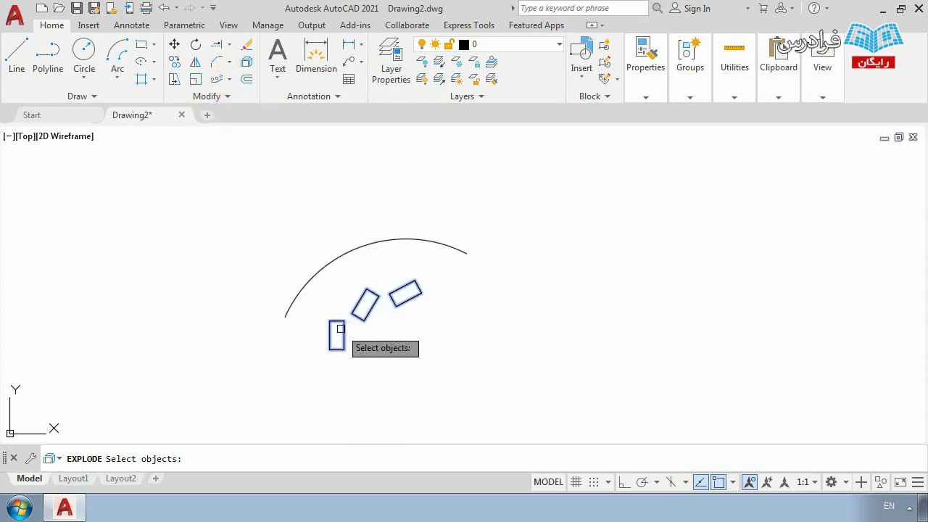
key("Return")
left_click(427, 406)
left_click(362, 213)
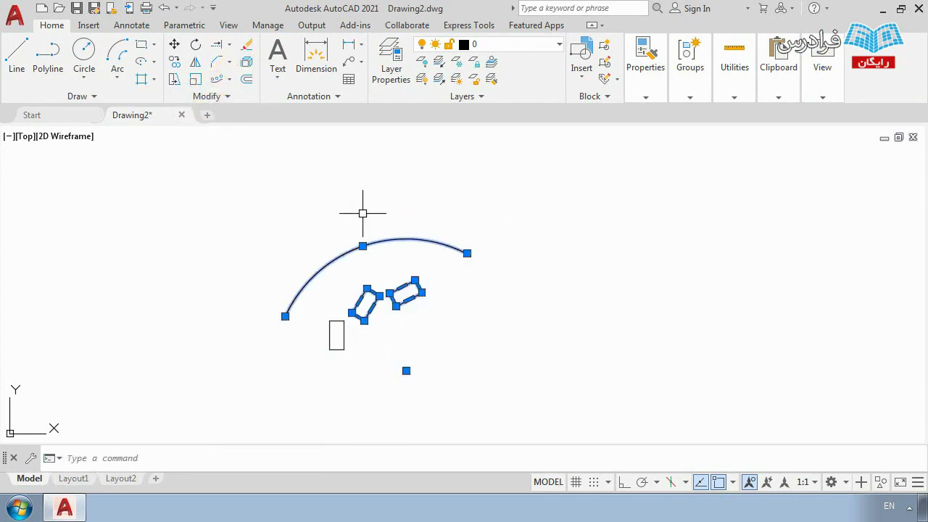
key("Delete")
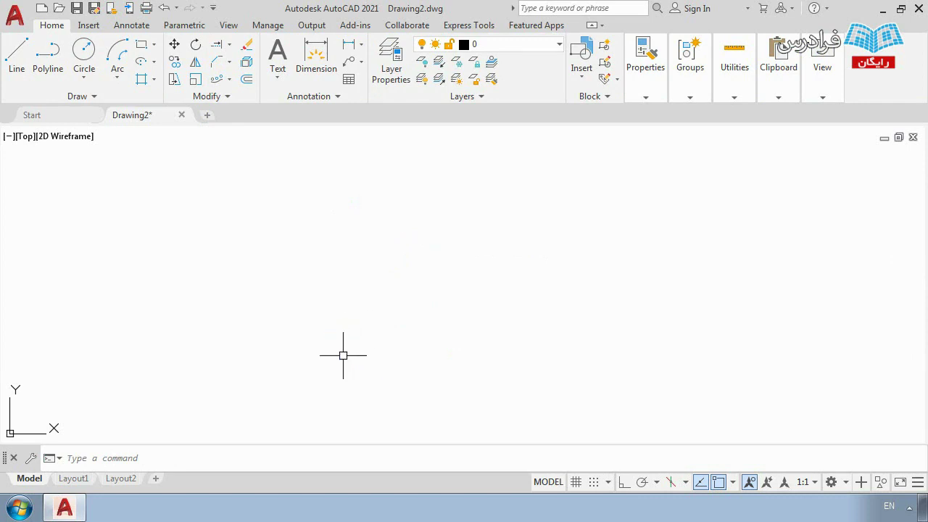
Step: Draw a single 2 by 4 rectangle in the empty drawing
key("Return")
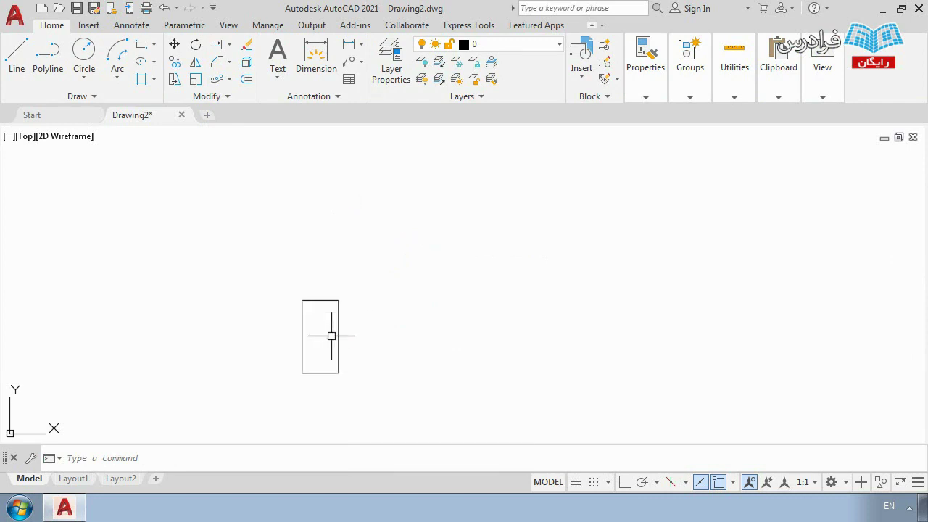
scroll(332, 336, "up", 1)
scroll(324, 350, "down", 1)
middle_click_drag(324, 350, 348, 242)
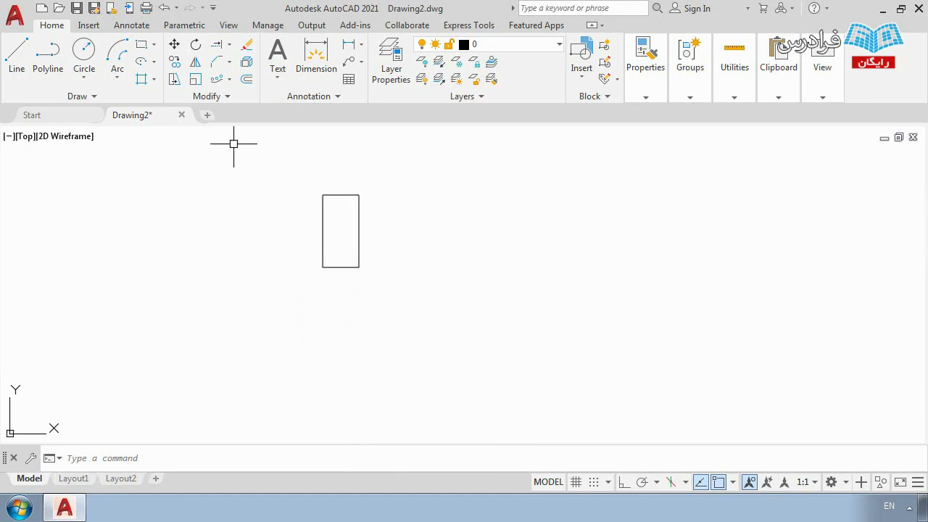
left_click(232, 78)
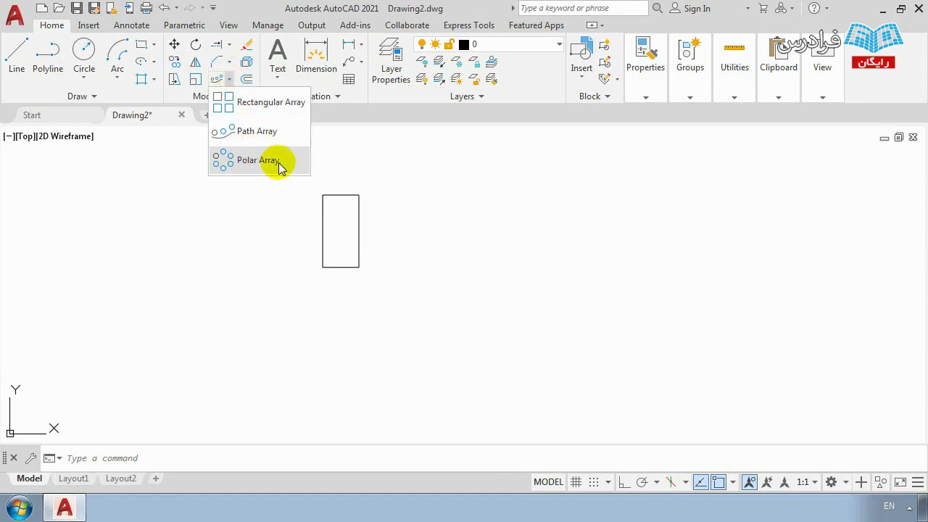
left_click(252, 160)
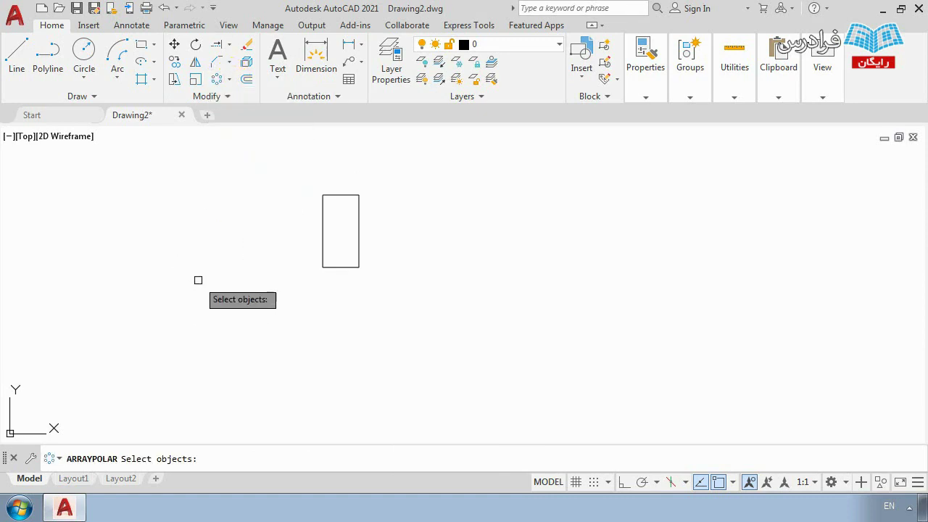
left_click(321, 240)
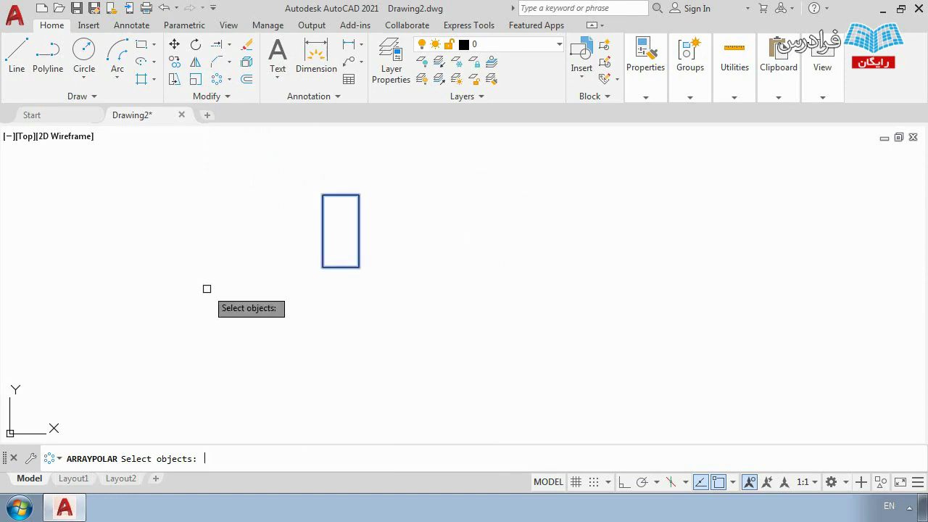
key("Return")
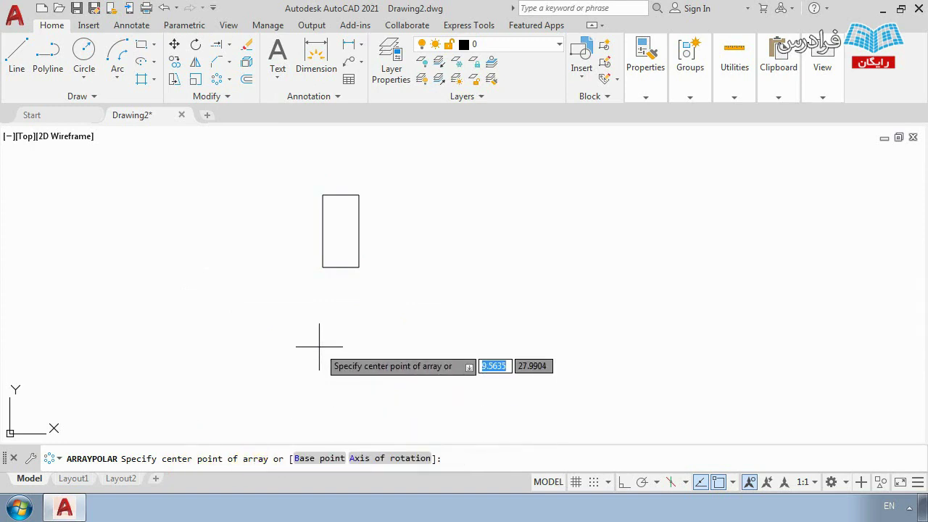
key("Escape")
Step: Draw a circle centred directly below the rectangle, with its radius reaching the rectangle's geometric center
scroll(325, 259, "down", 2)
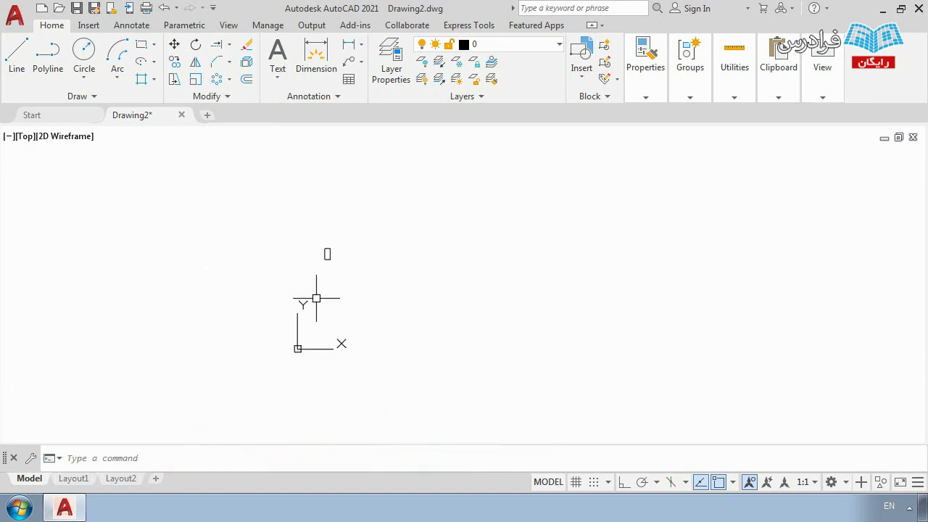
left_click(84, 49)
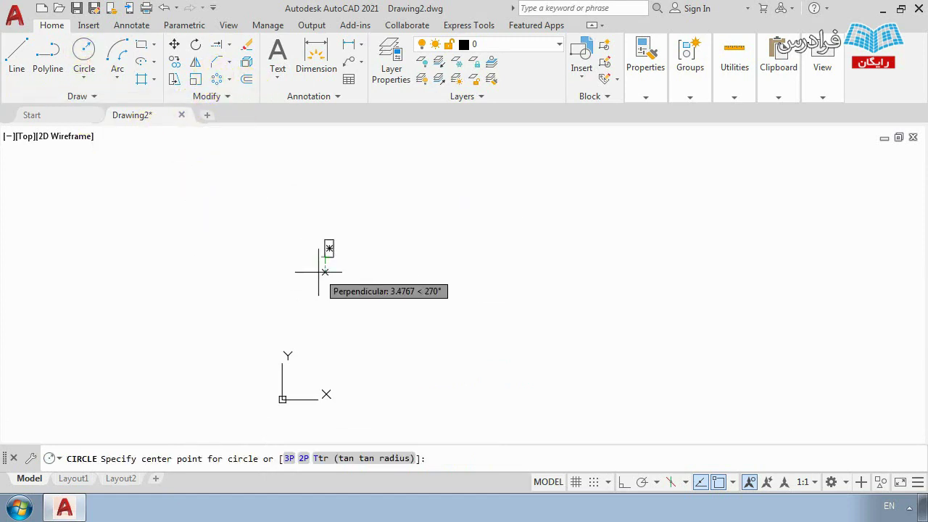
scroll(324, 271, "up", 4)
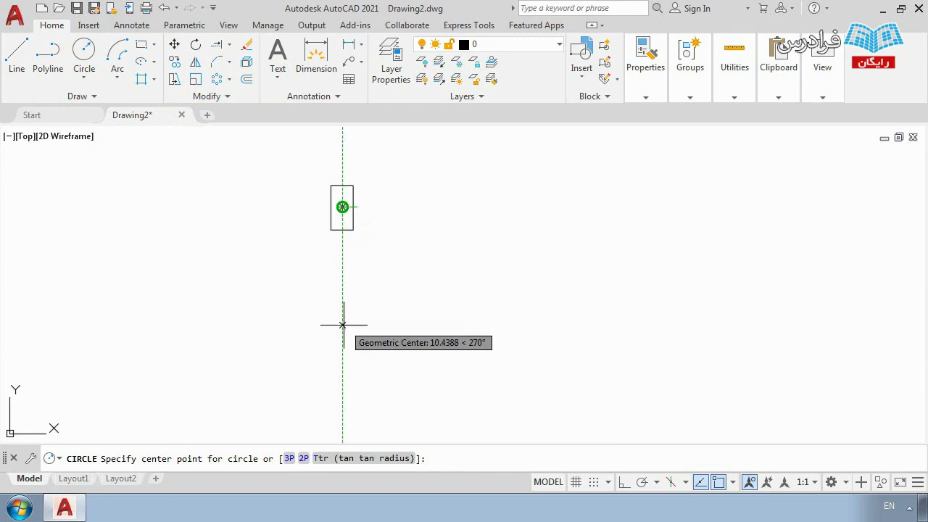
left_click(342, 352)
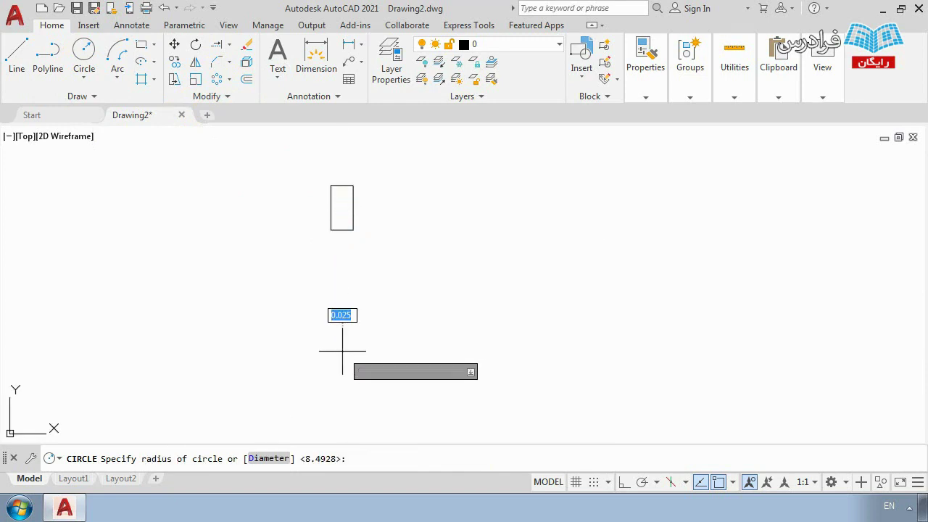
left_click(343, 206)
scroll(285, 287, "down", 3)
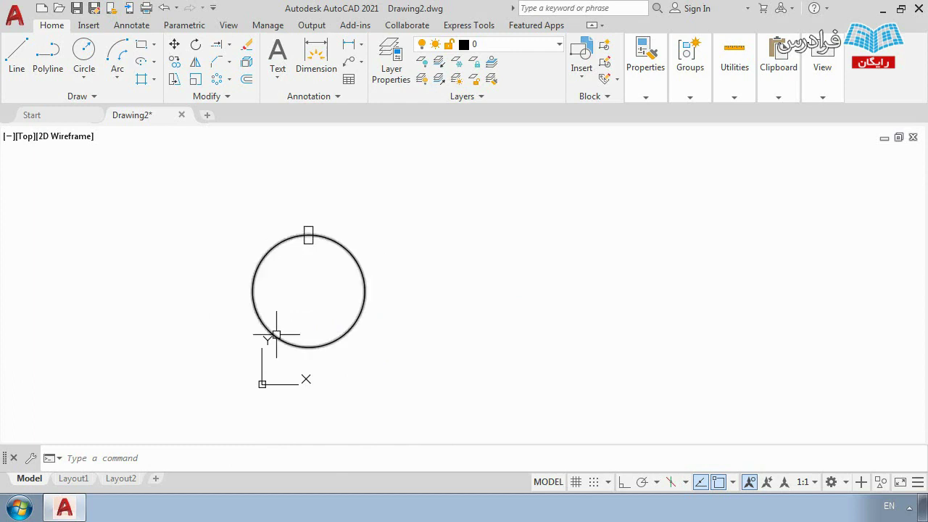
Step: Create a polar array of the rectangle around the circle's center point
scroll(334, 244, "up", 2)
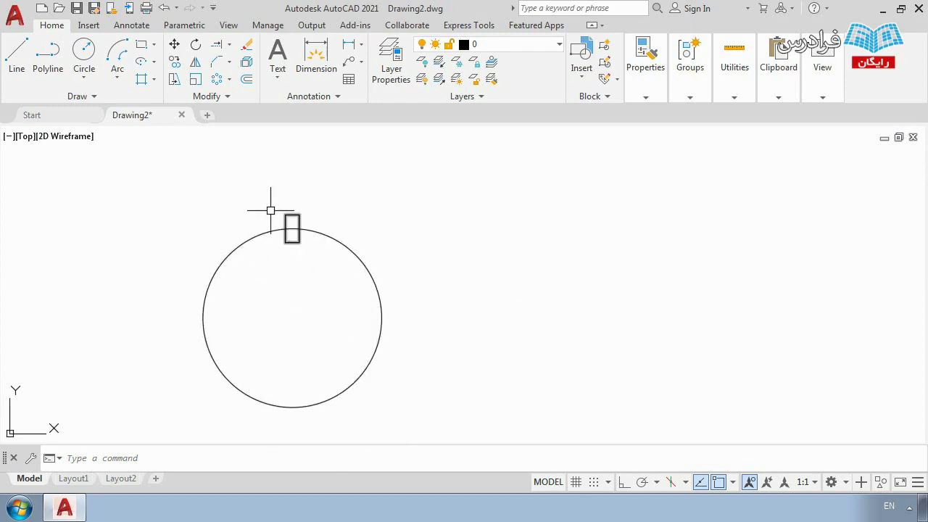
left_click(217, 87)
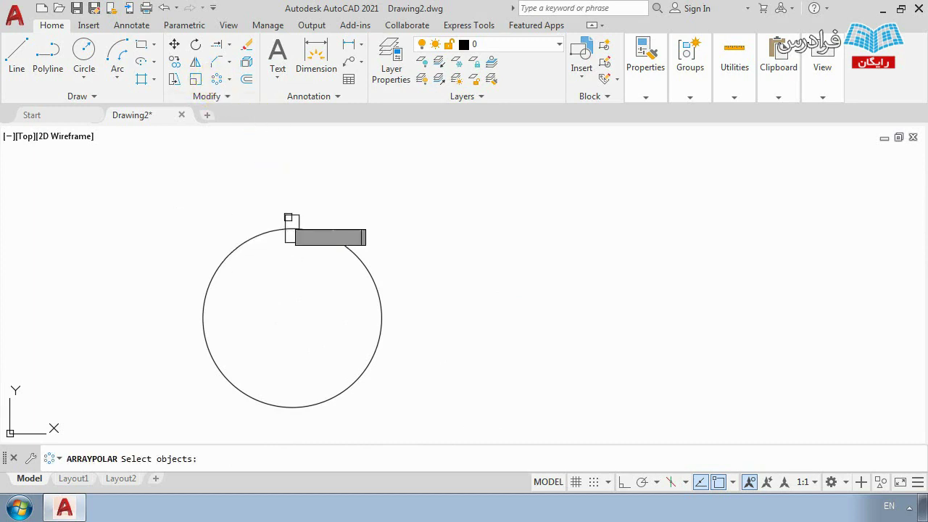
left_click(284, 216)
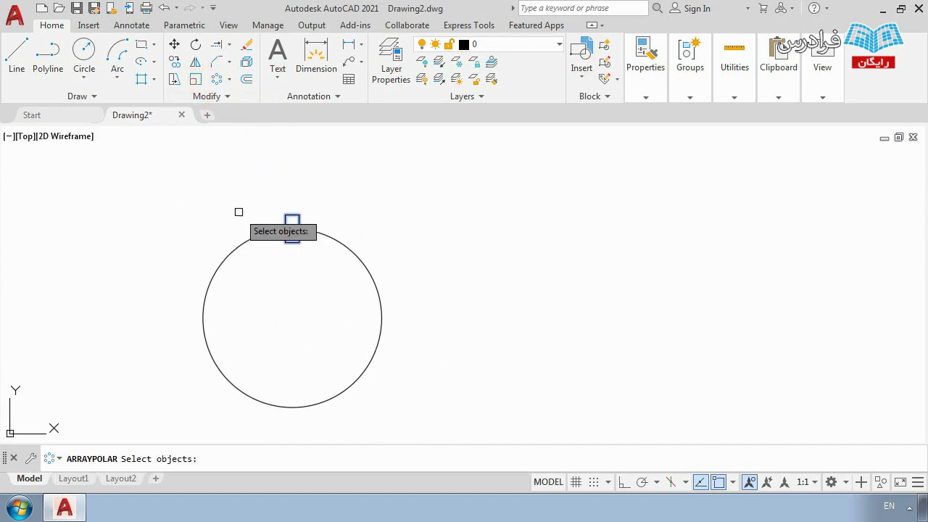
key("Return")
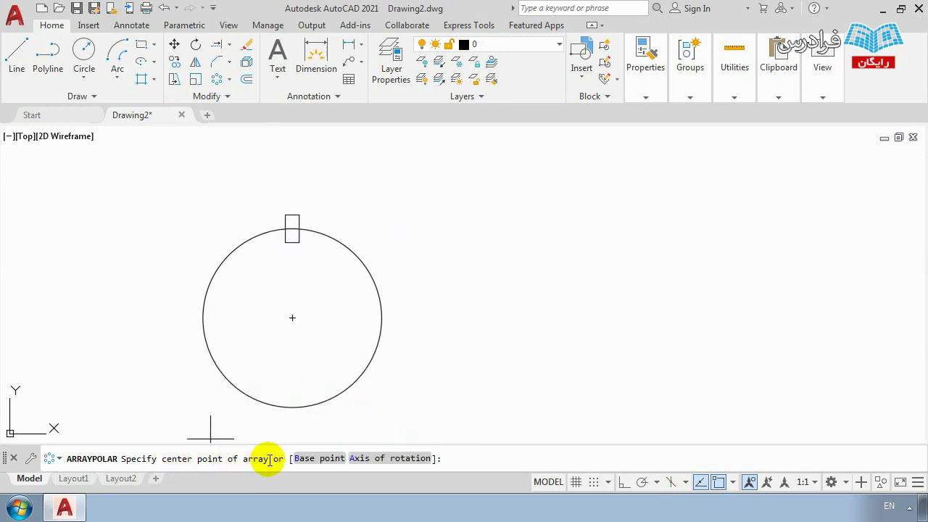
left_click(292, 318)
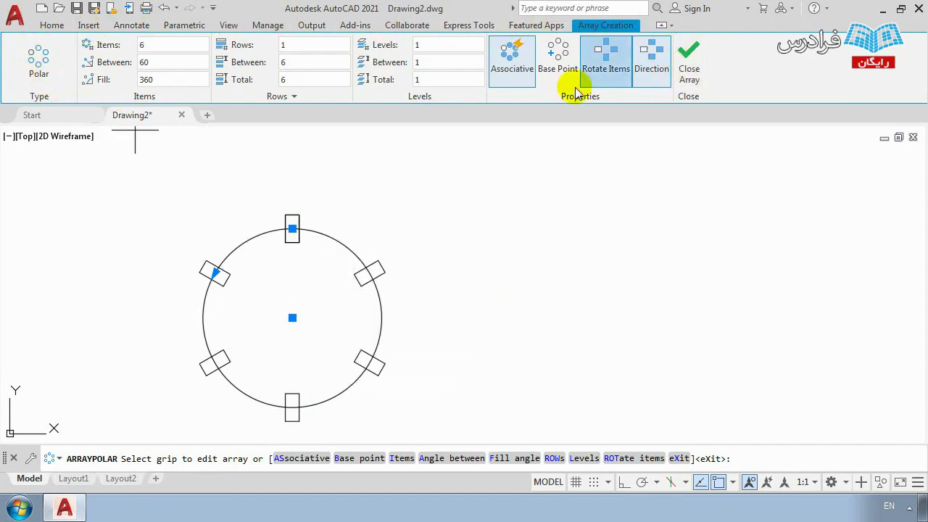
Step: Try item counts of 10, 20 and 15 for the polar array of rectangles
left_click(156, 47)
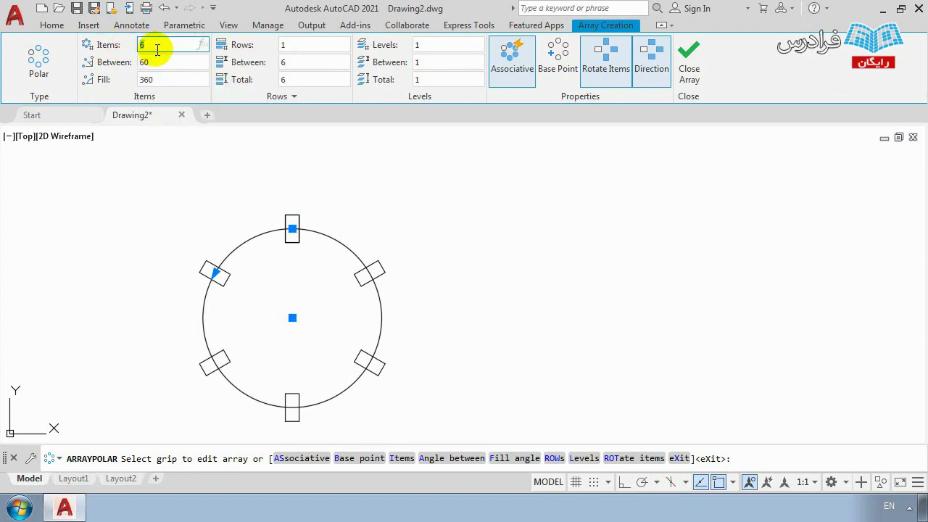
type("10")
key("Return")
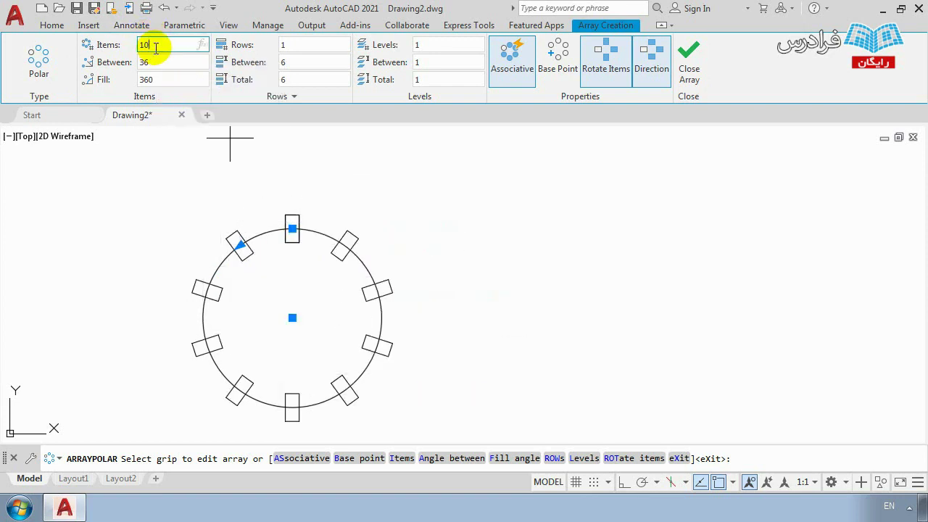
left_click(156, 48)
key("Return")
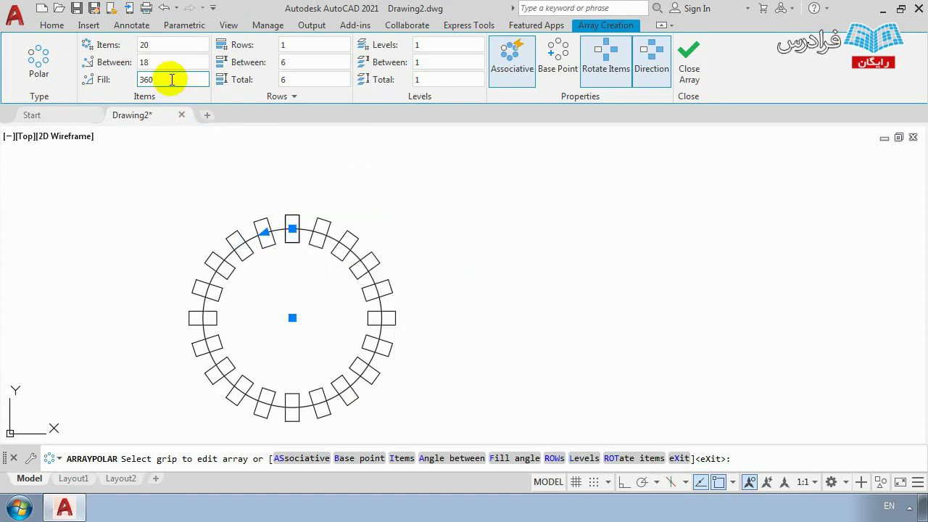
left_click(157, 48)
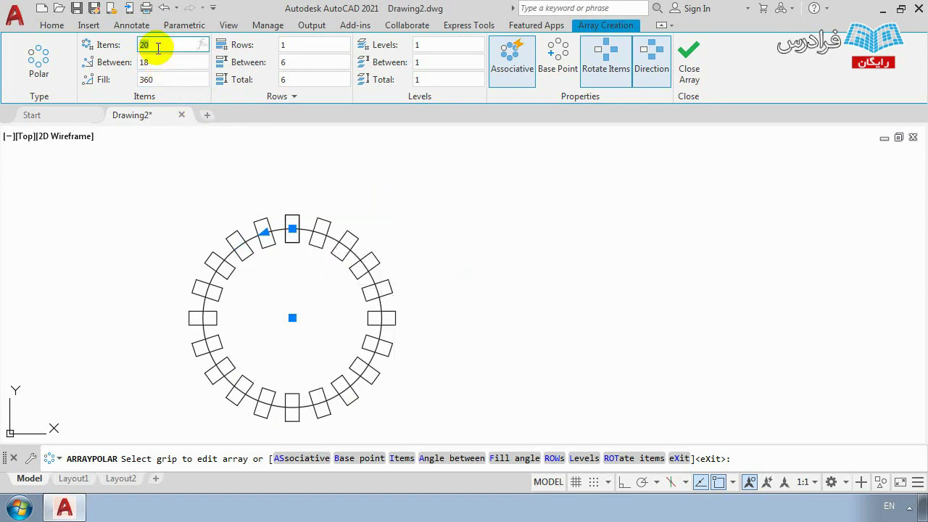
type("15")
key("Return")
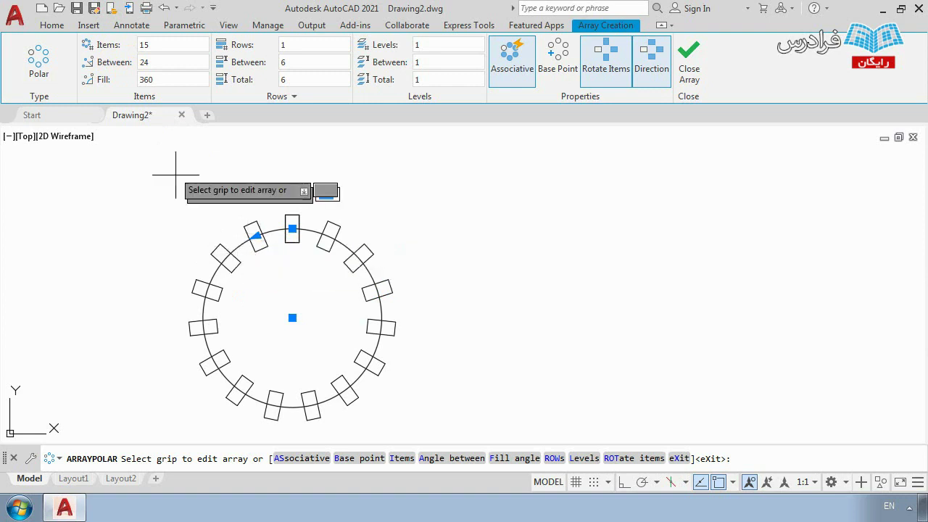
Step: Set the angle between the polar array's items to 15 degrees
left_click(145, 62)
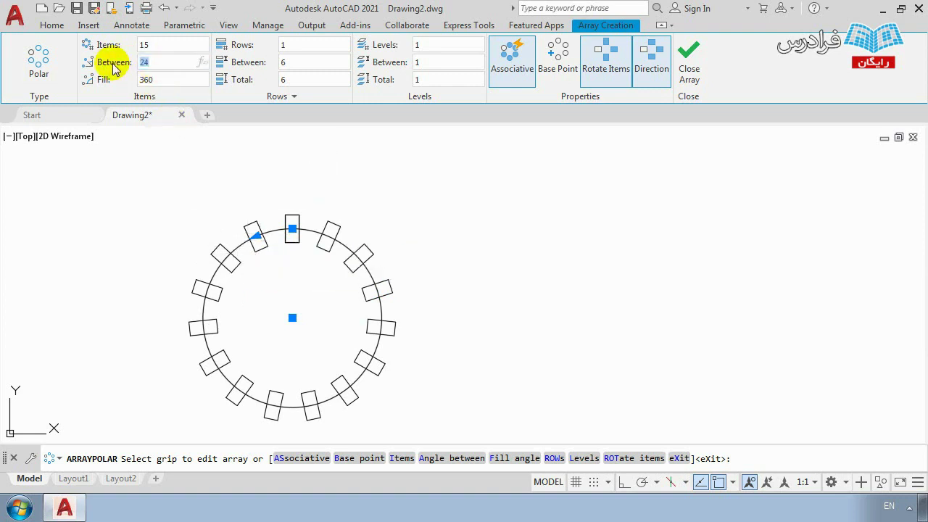
type("15")
key("Return")
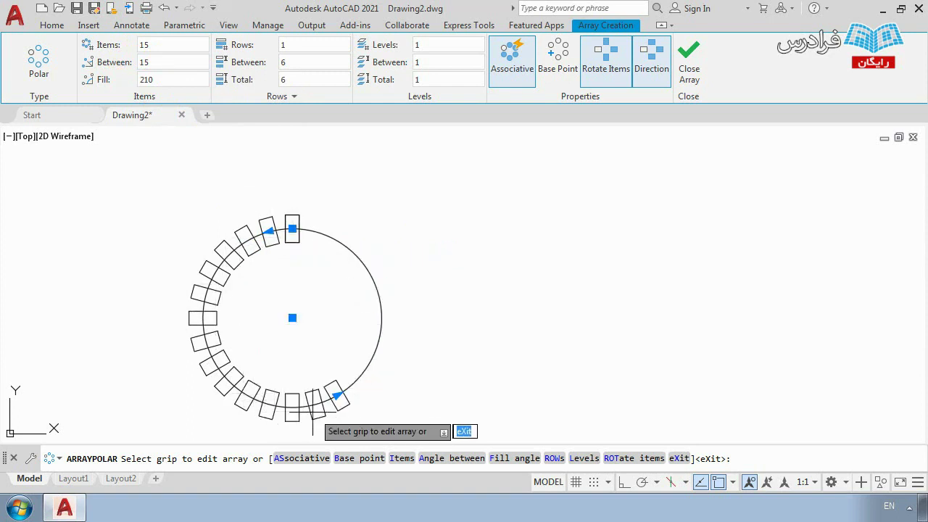
Step: Set the polar array's item count to 20
left_click(159, 45)
type("20")
key("Return")
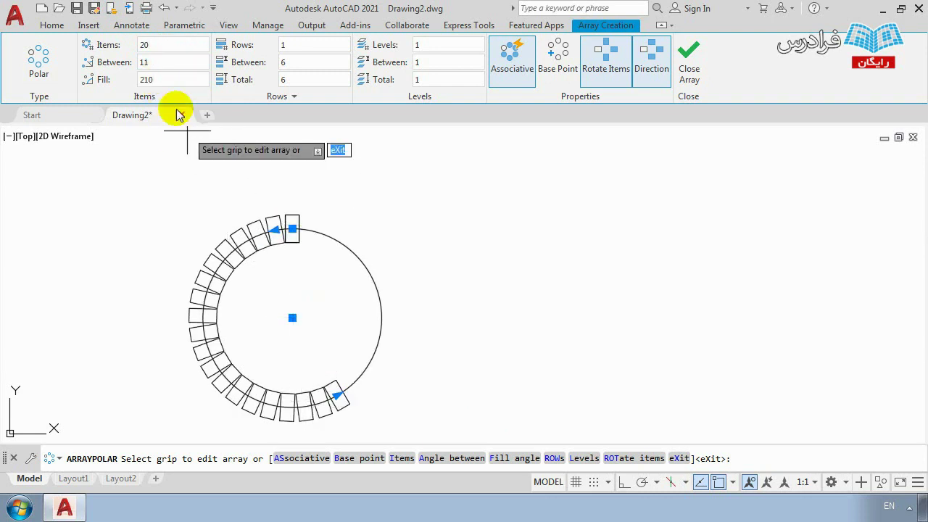
Step: Try fill angles of 360 and 270 degrees for the polar array
left_click(155, 77)
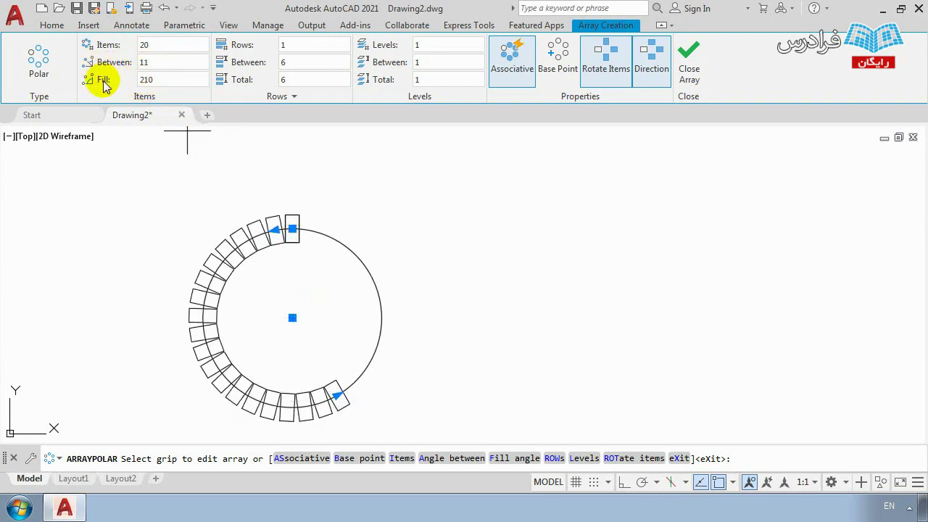
left_click(163, 80)
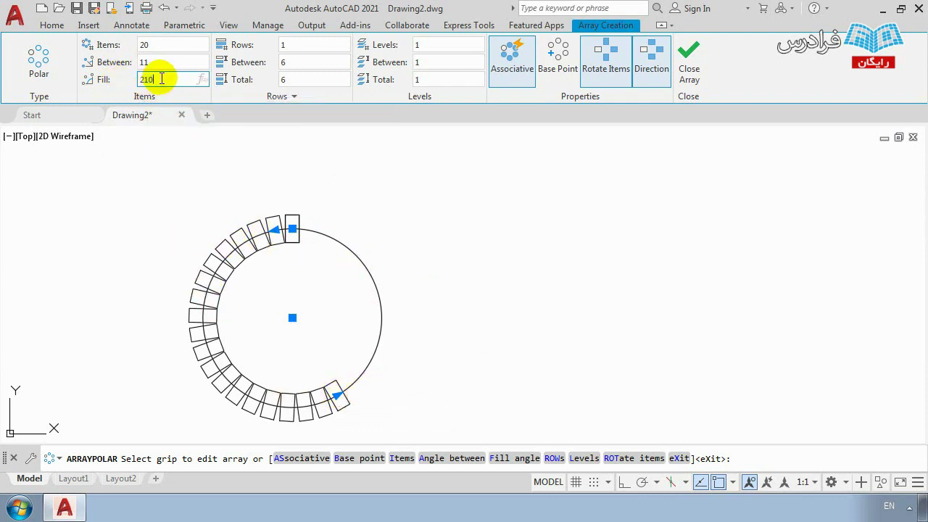
type("36")
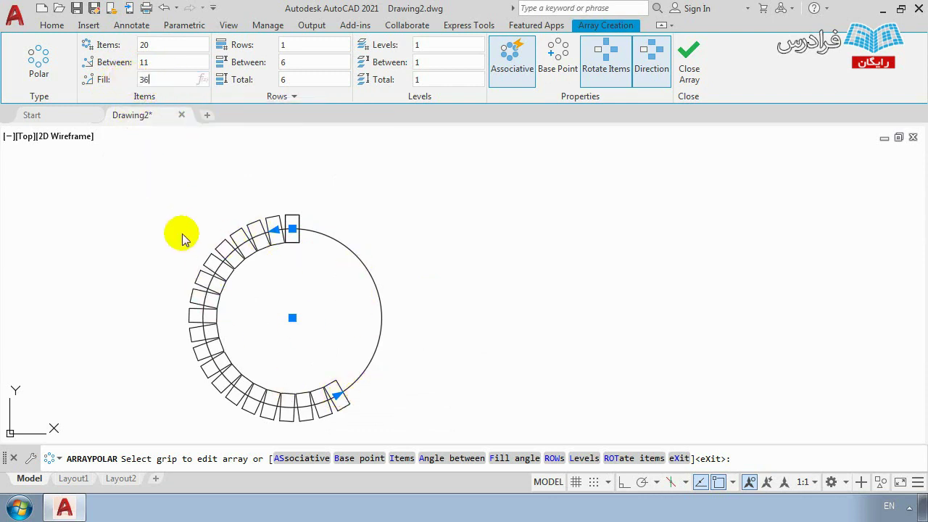
type("0")
key("Return")
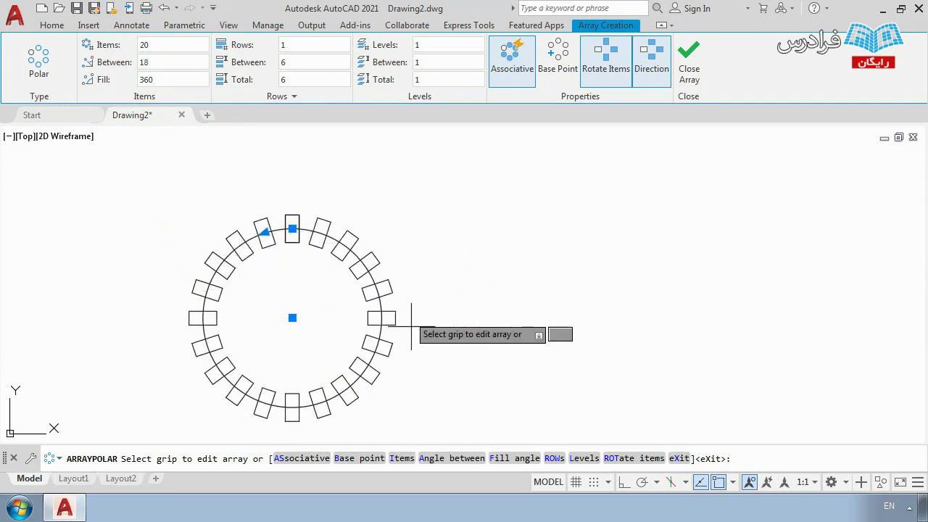
left_click(97, 75)
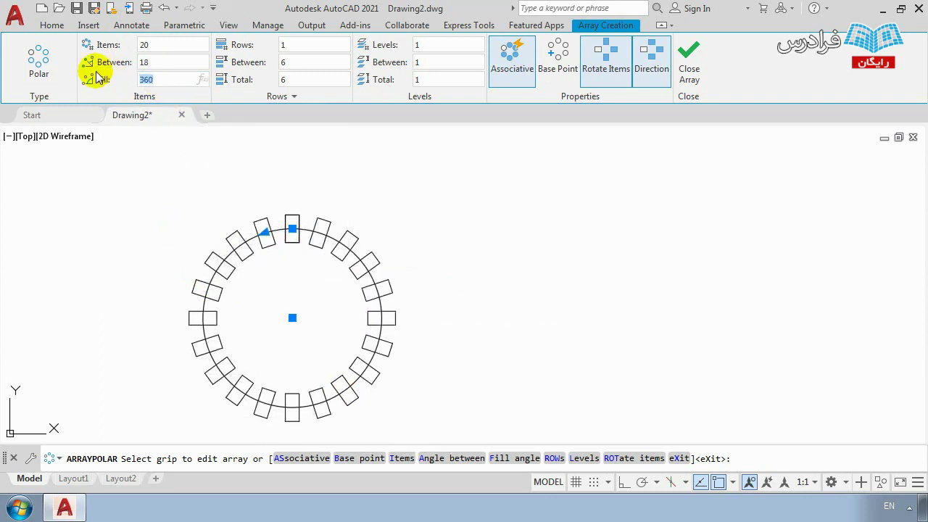
key("Return")
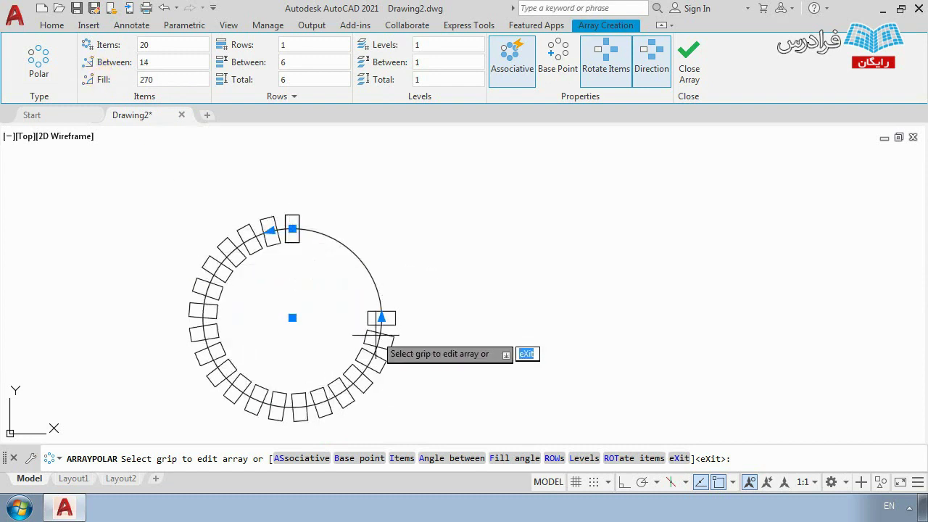
Step: Set the angle between the polar array's items to 10 degrees
middle_click_drag(322, 314, 367, 267)
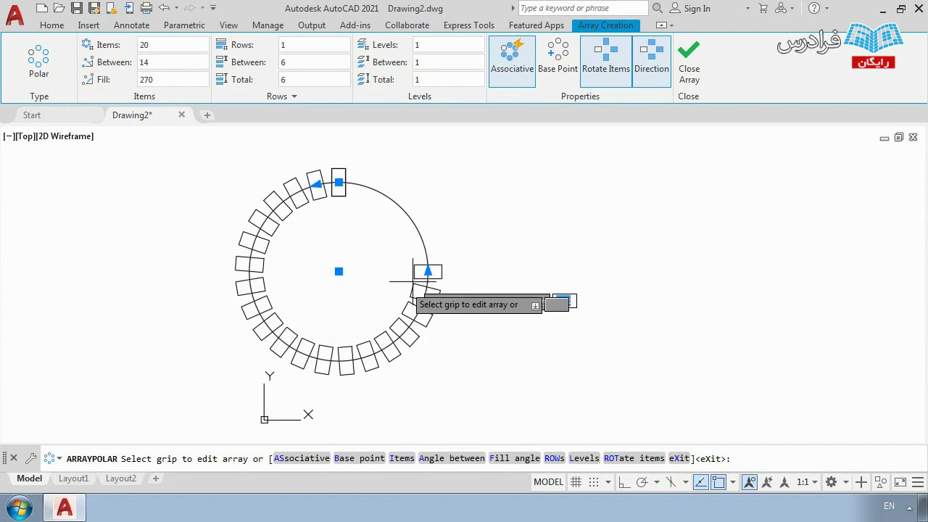
left_click(152, 62)
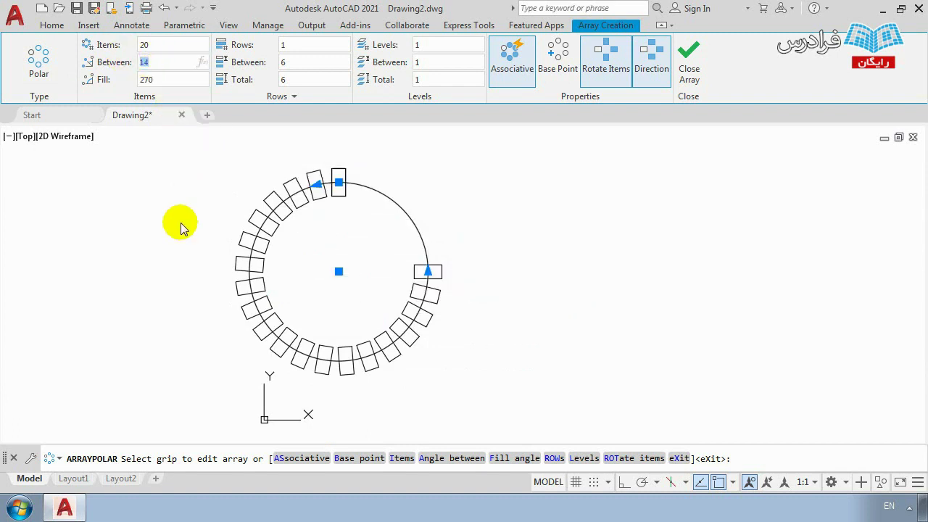
type("10")
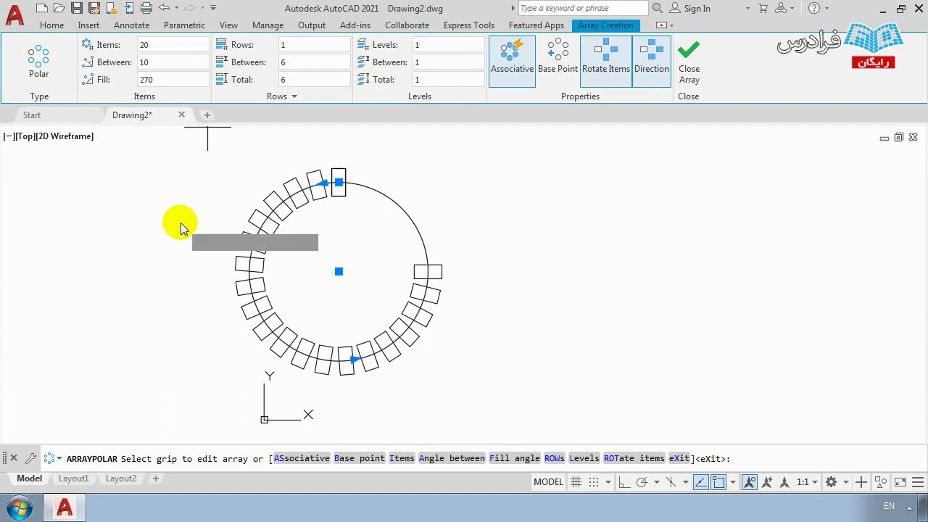
key("Return")
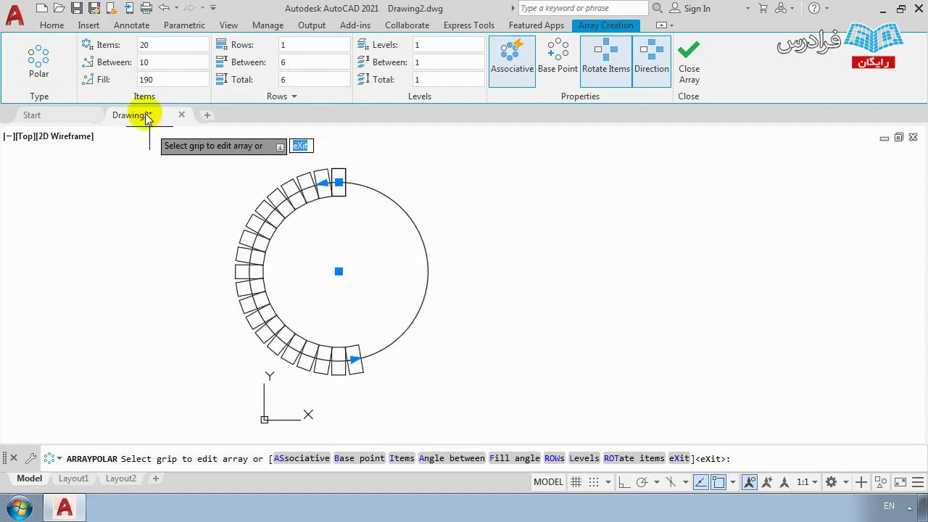
Step: Set the polar array's item count to 25 and its fill angle to 270 degrees, finishing the array
left_click(145, 43)
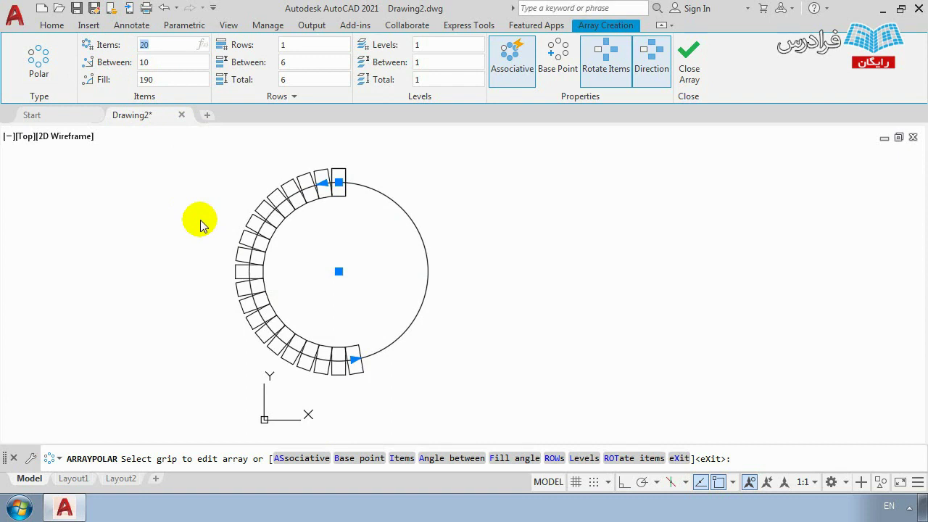
type("25")
key("Return")
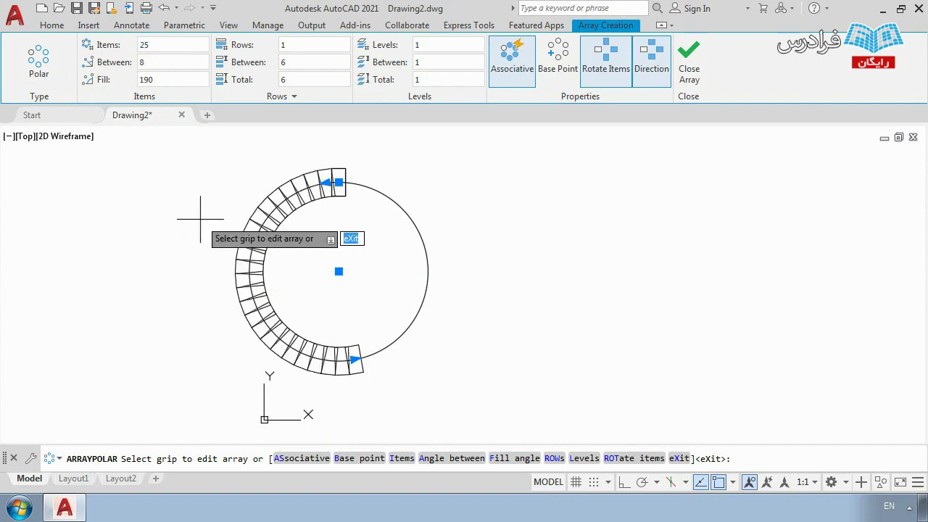
left_click(163, 80)
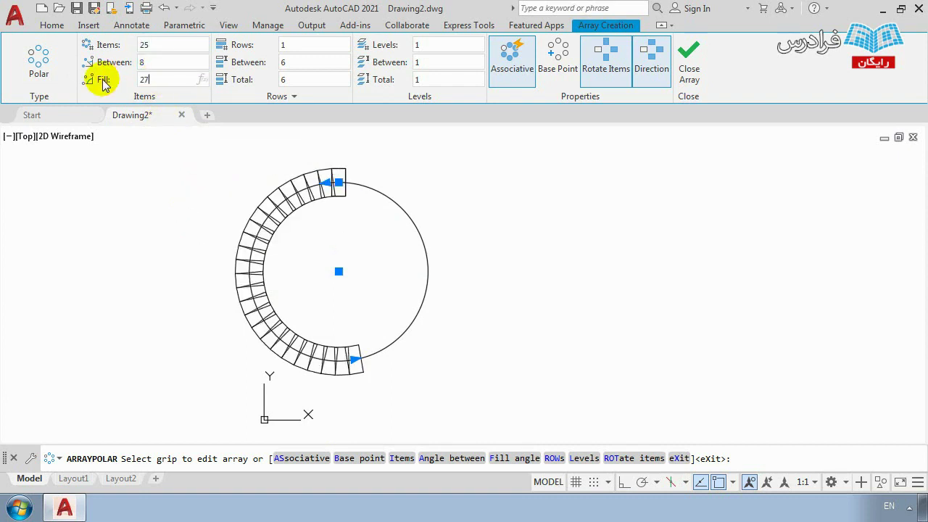
key("Return")
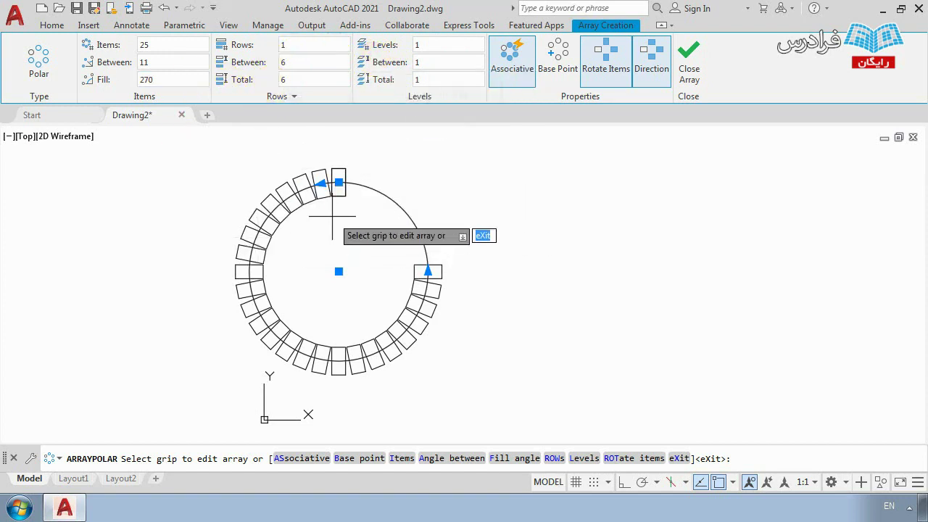
left_click(689, 63)
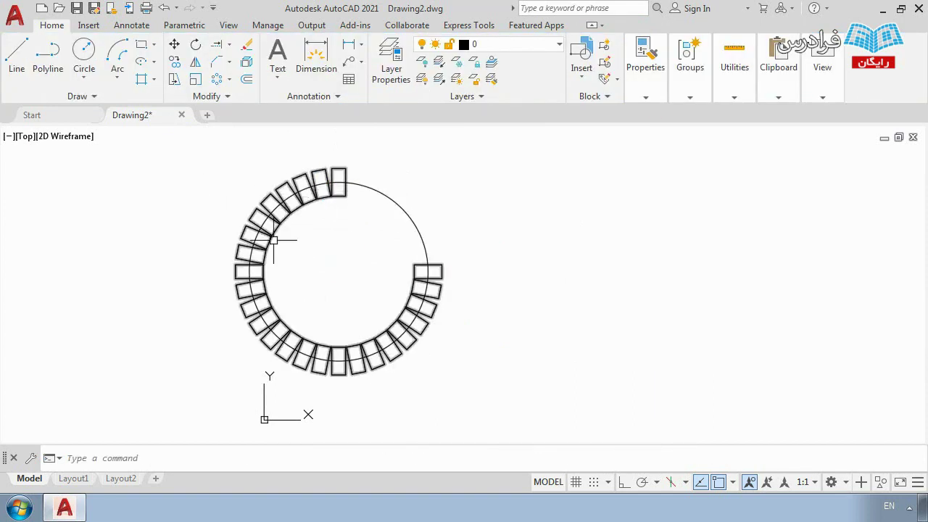
scroll(327, 266, "down", 2)
middle_click_drag(327, 266, 371, 254)
scroll(375, 253, "up", 2)
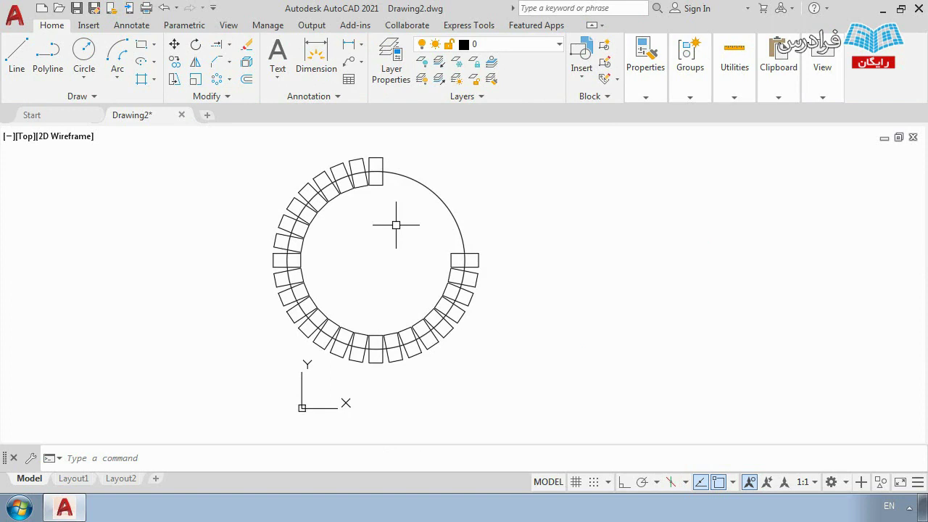
left_click(229, 79)
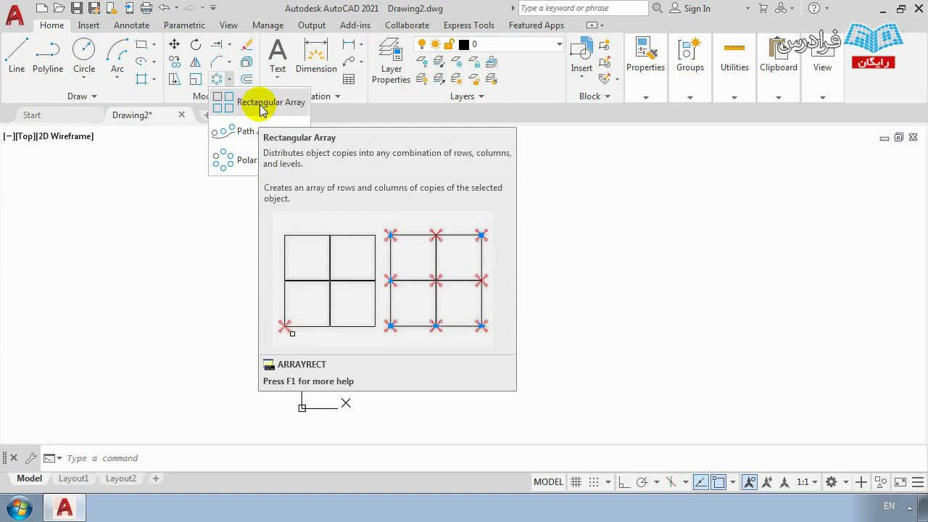
left_click(199, 265)
Step: Erase the polar array of rectangles, keeping only the circle
scroll(354, 222, "down", 2)
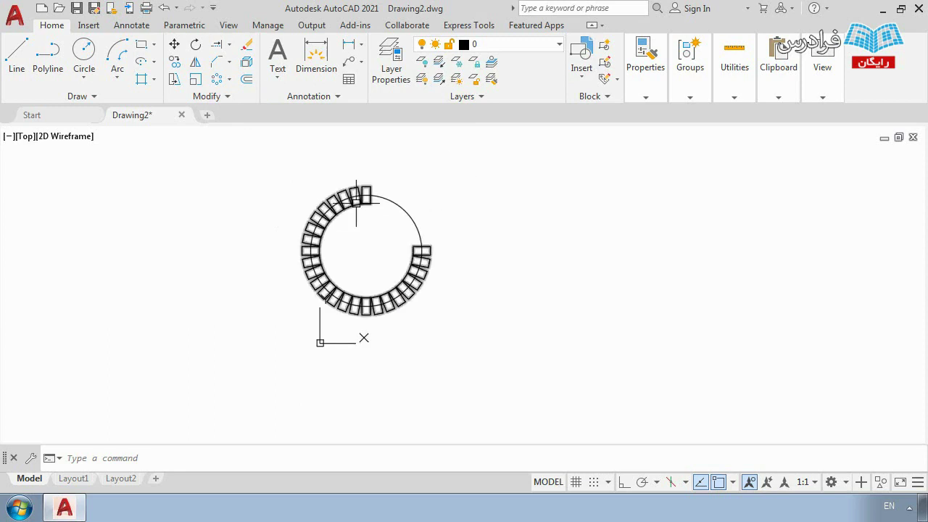
left_click(246, 48)
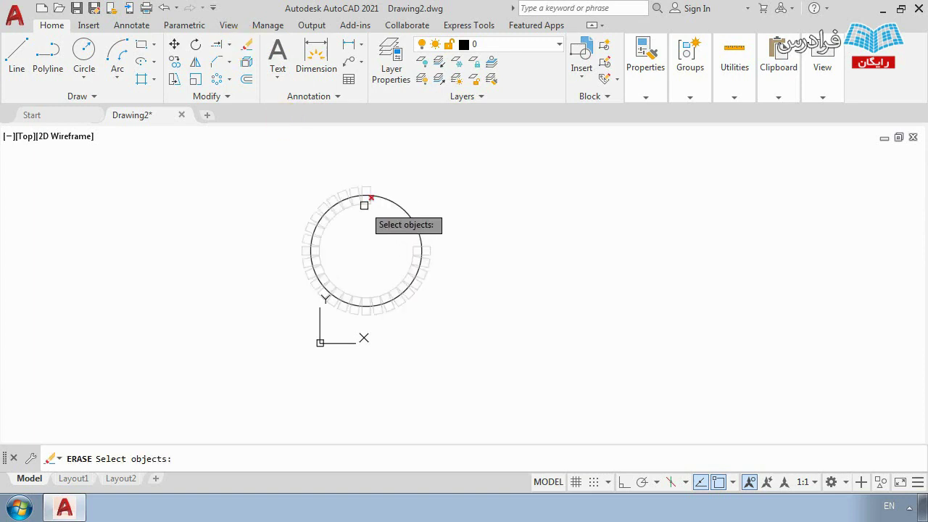
left_click(367, 199)
key("Return")
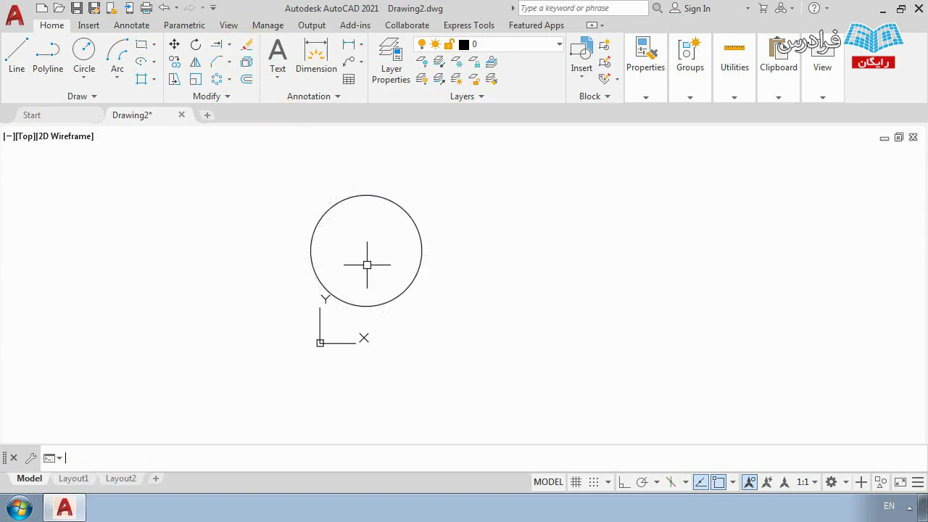
scroll(367, 192, "up", 2)
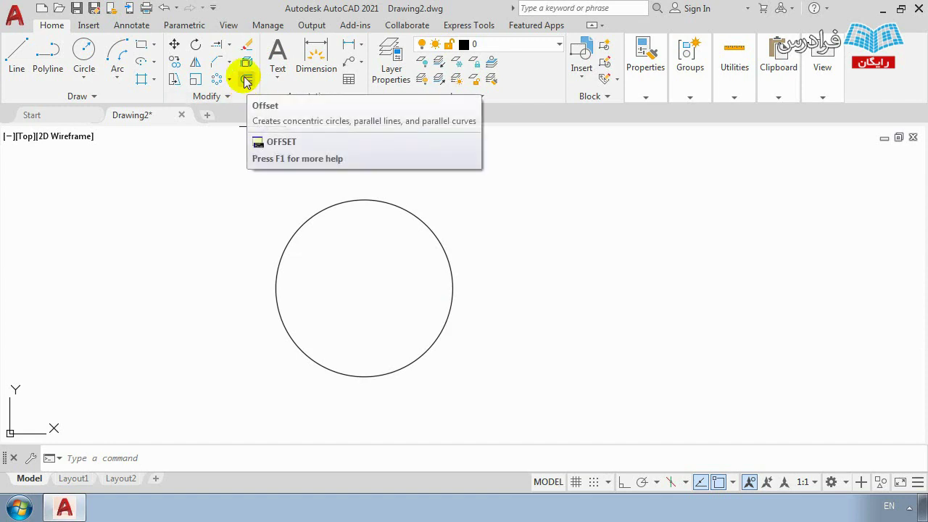
left_click(225, 96)
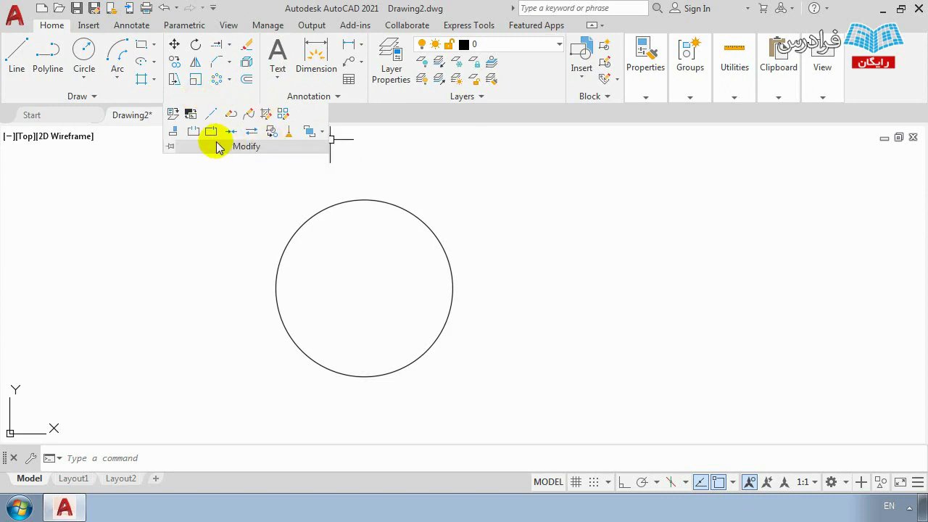
left_click(361, 247)
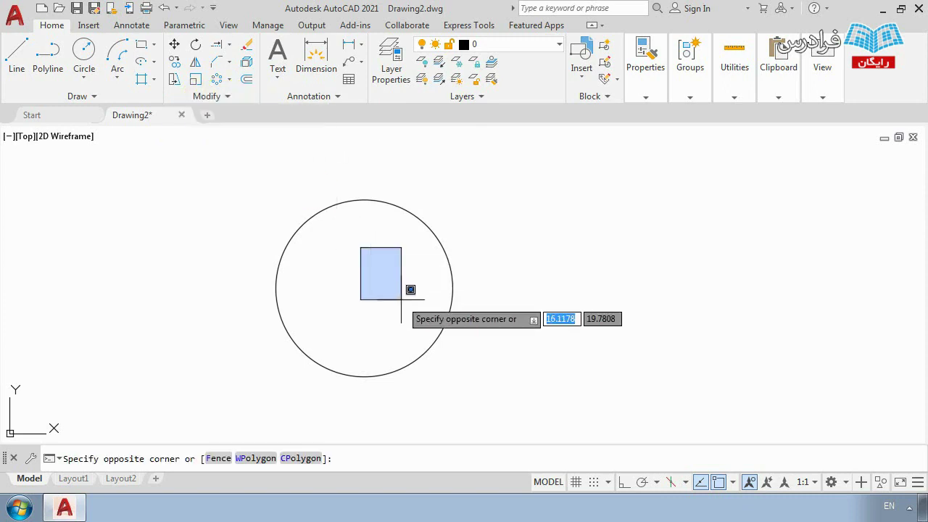
left_click(408, 290)
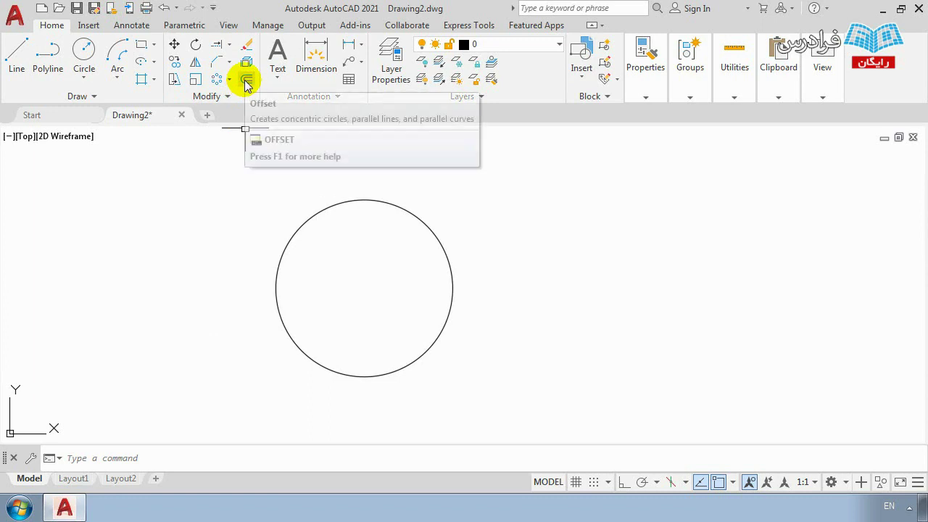
Step: Offset the circle outward by a distance of 10
left_click(232, 209)
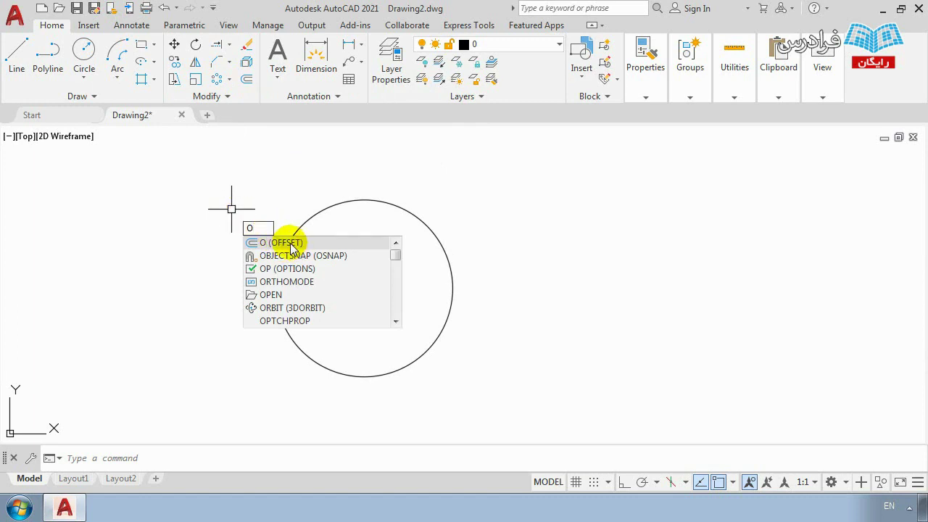
left_click(291, 243)
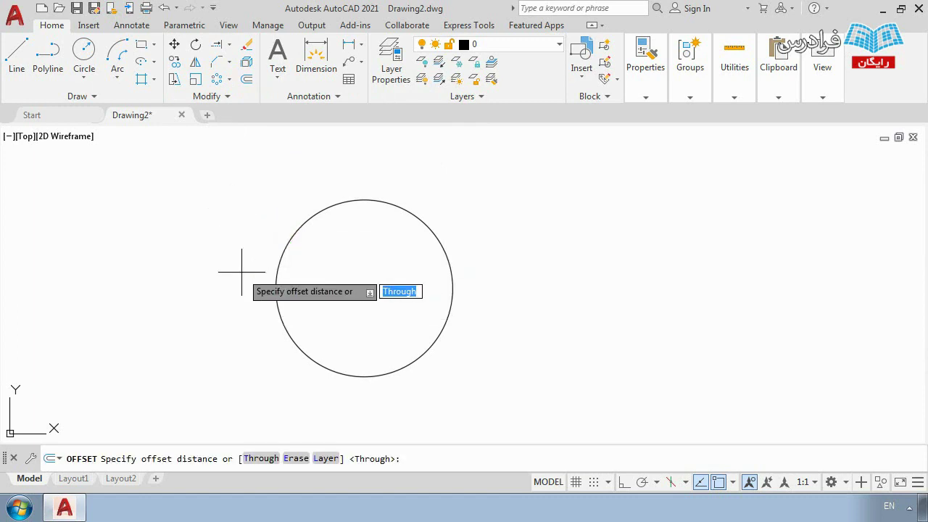
left_click(196, 458)
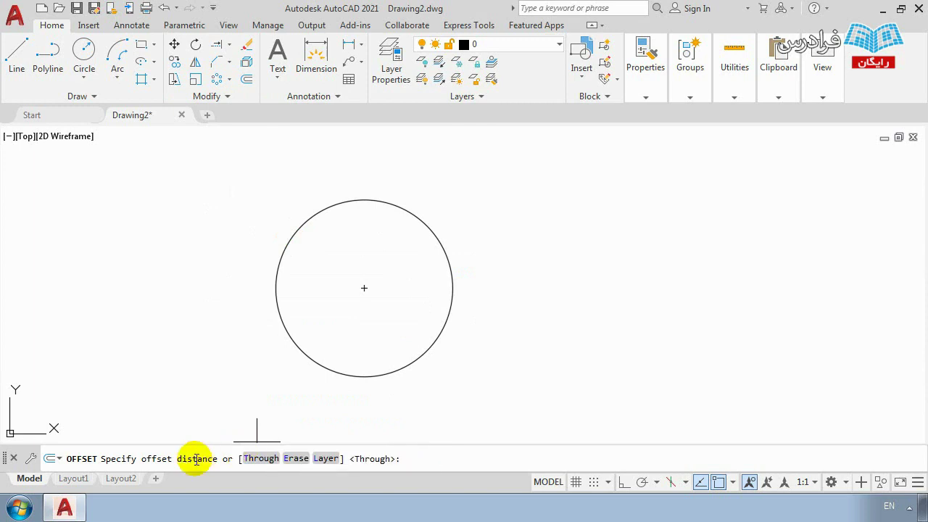
type("10")
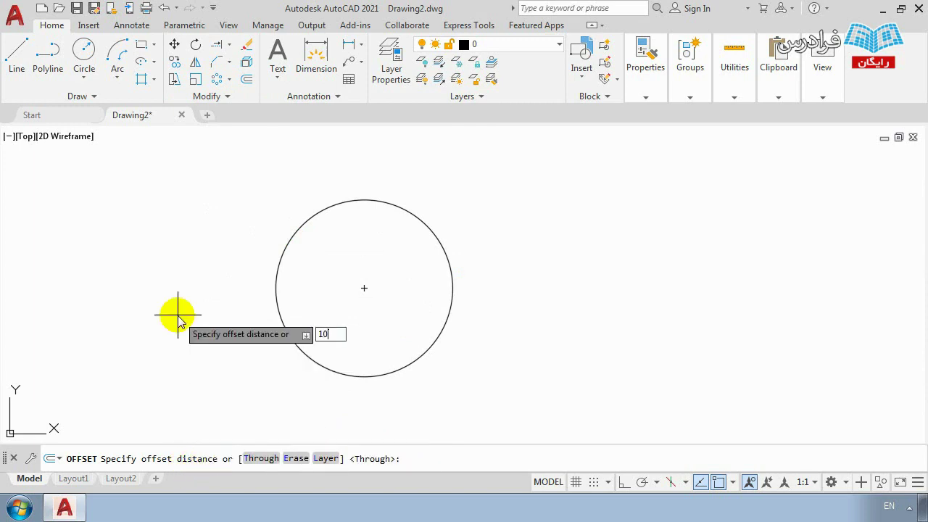
key("Return")
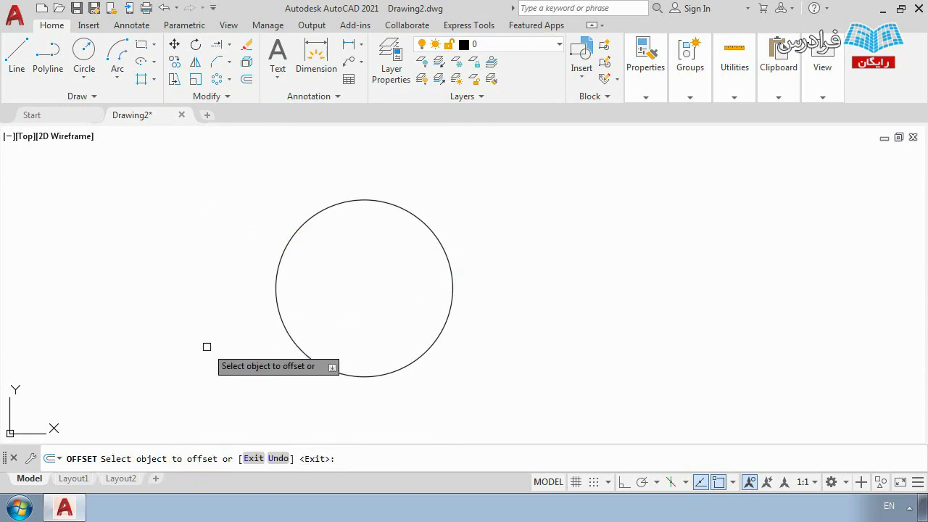
left_click(283, 250)
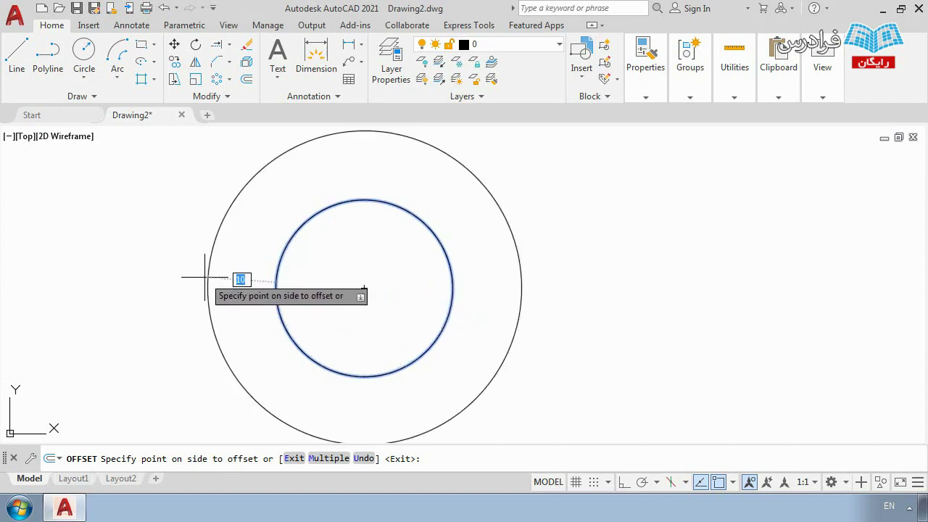
scroll(186, 269, "down", 4)
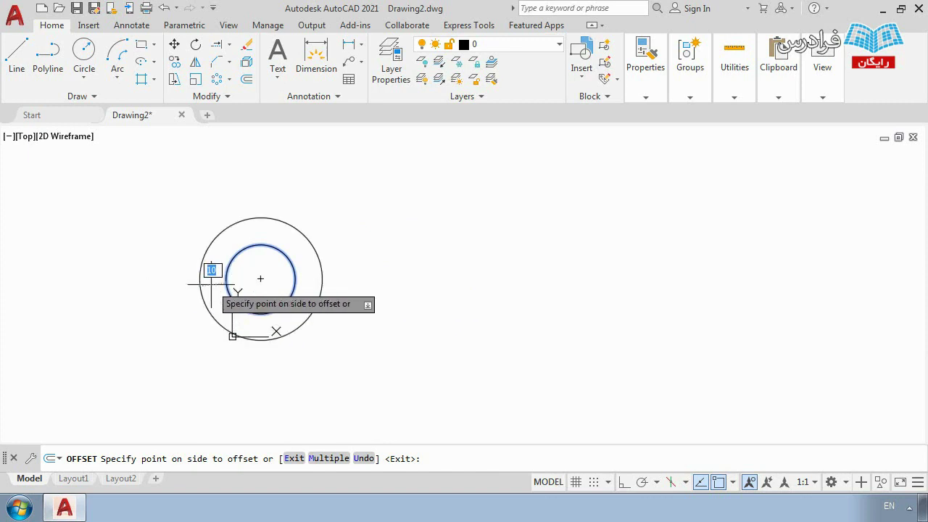
left_click(147, 275)
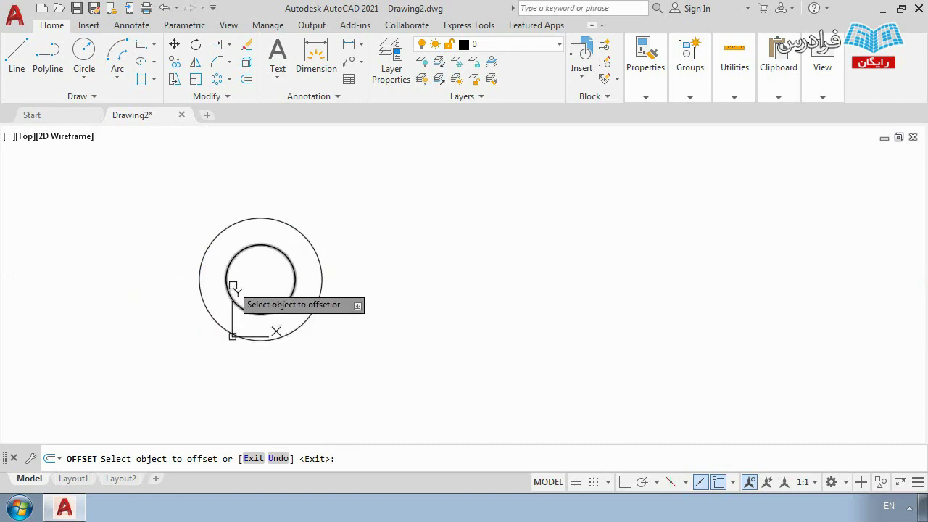
Step: Offset each new outermost circle outward by 10, adding five more concentric circles
left_click(207, 254)
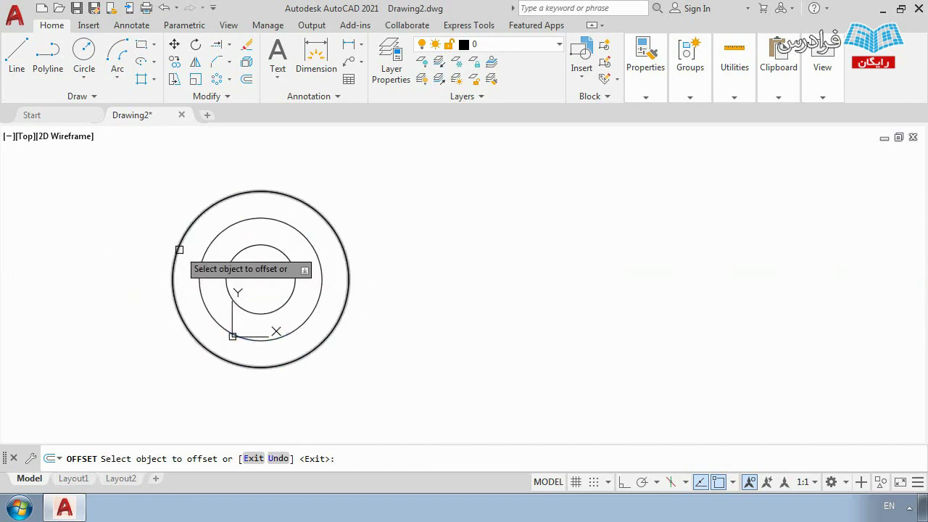
left_click(178, 245)
left_click(132, 240)
left_click(121, 251)
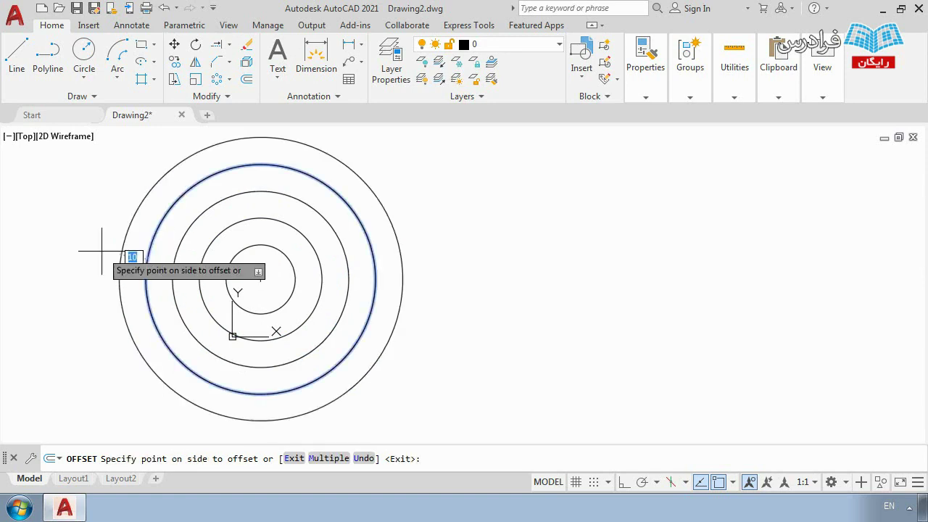
left_click(101, 257)
left_click(93, 254)
left_click(86, 258)
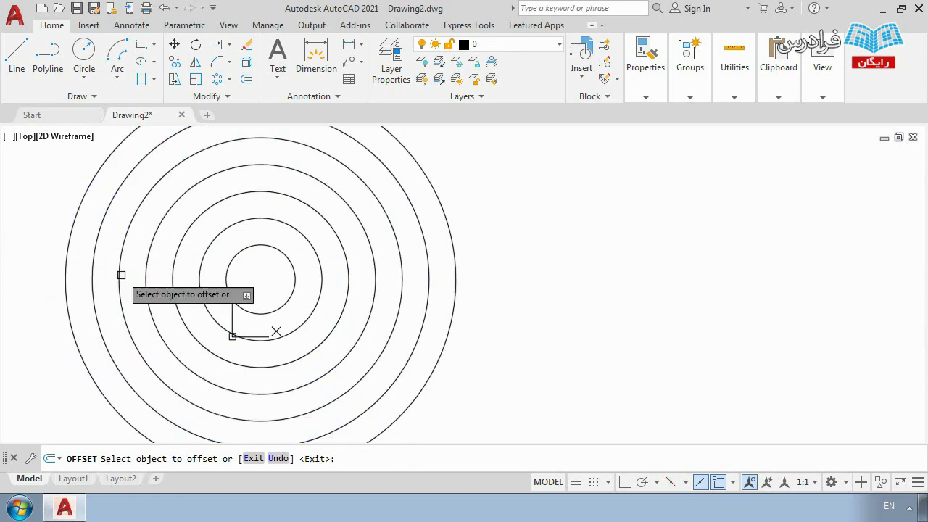
Step: Offset the innermost circle inward by 10 to add a smaller circle at the centre
middle_click_drag(173, 283, 269, 284)
scroll(348, 283, "down", 2)
scroll(358, 261, "up", 6)
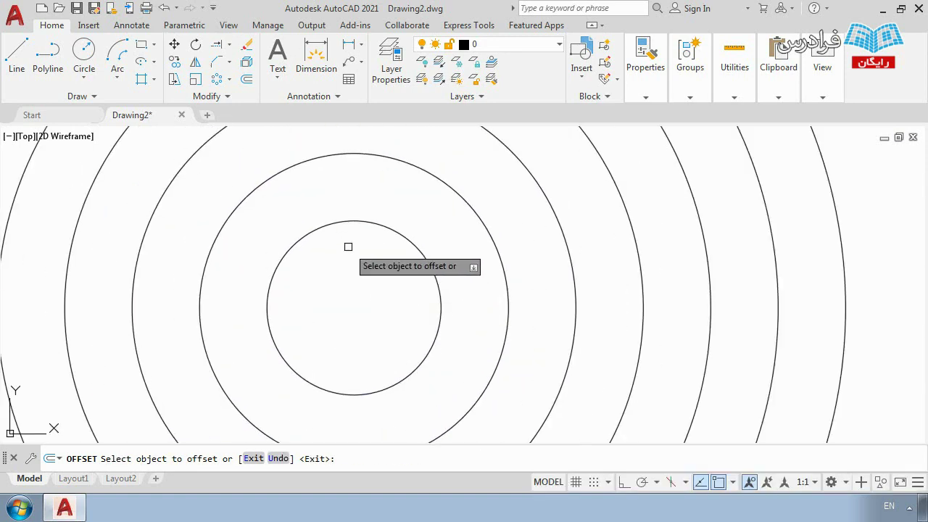
left_click(332, 224)
left_click(353, 267)
Step: Try to offset the smallest circle inward by 10, and leave the Offset command
scroll(355, 305, "up", 4)
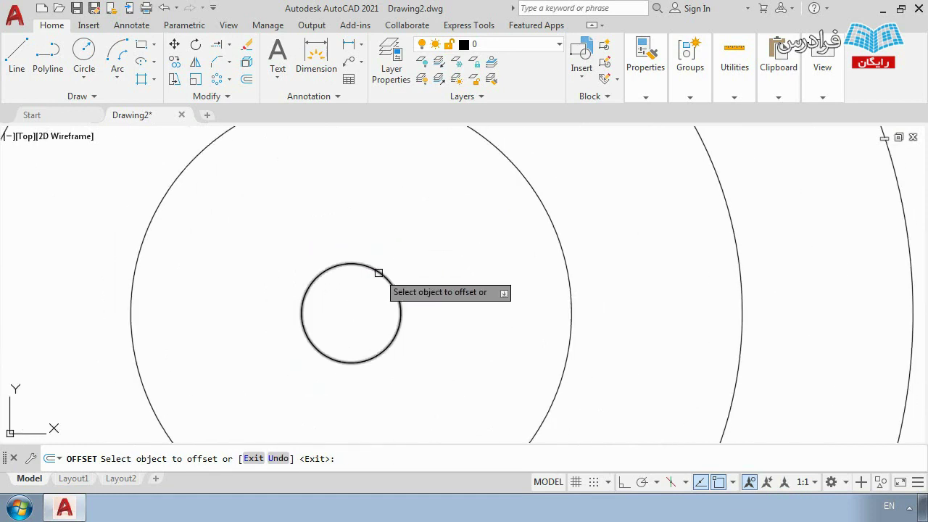
left_click(379, 271)
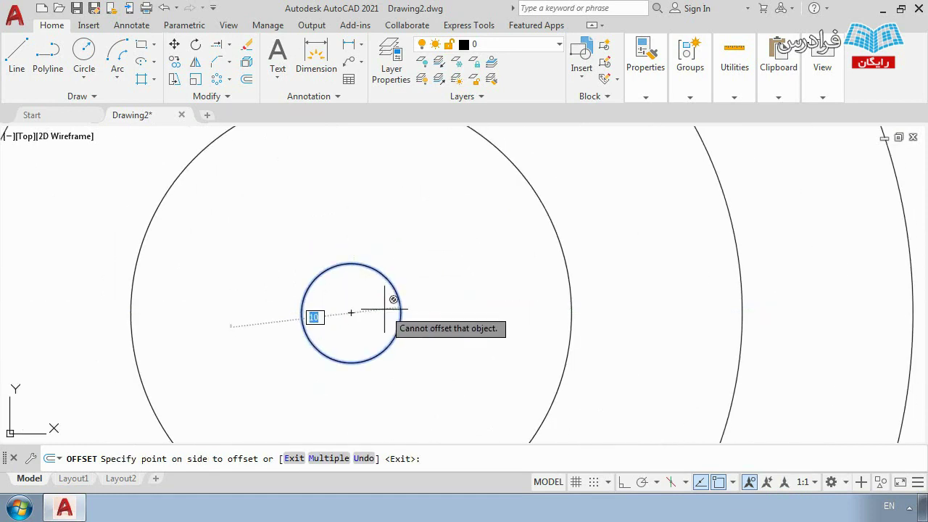
scroll(351, 312, "down", 4)
scroll(358, 311, "up", 4)
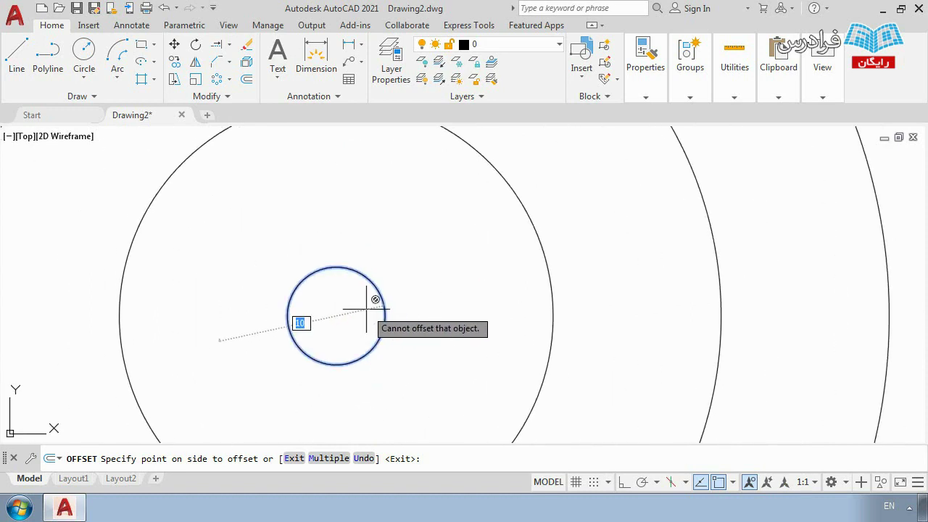
scroll(337, 316, "down", 5)
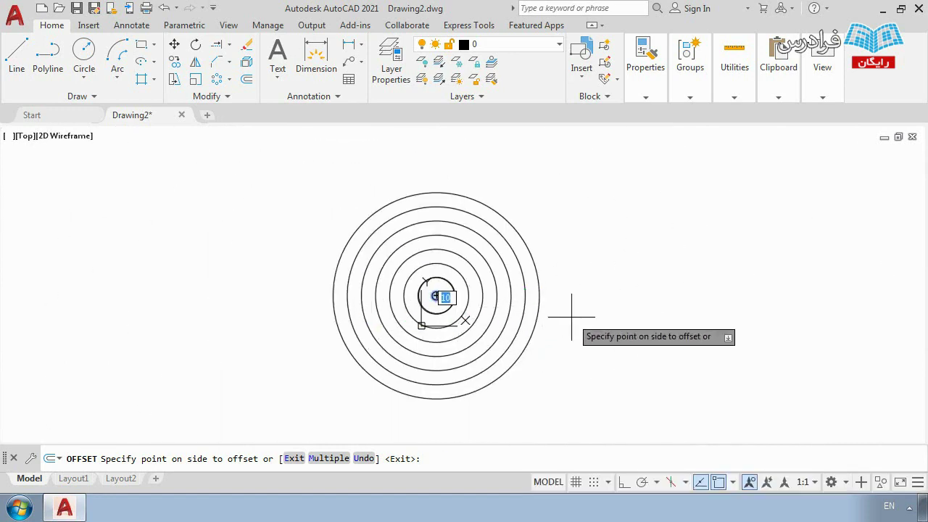
key("Escape")
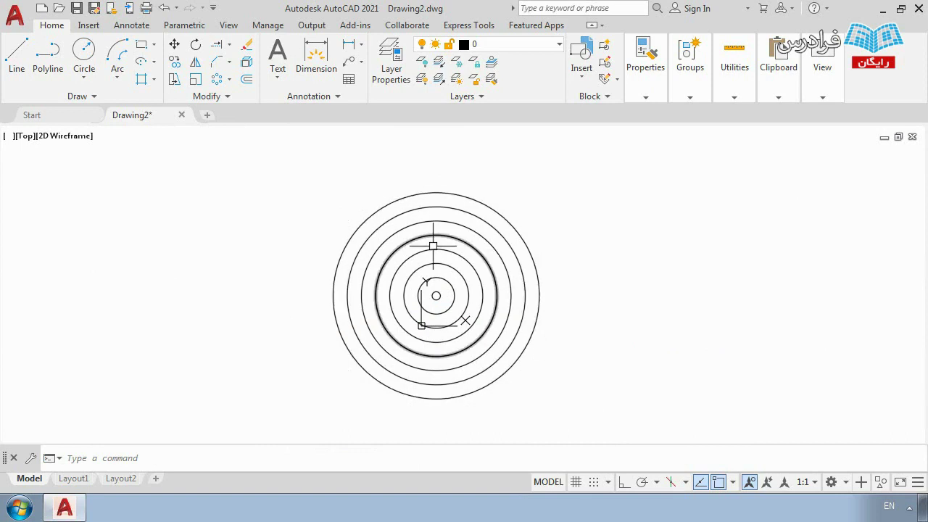
Step: Delete all the concentric circles from the drawing
left_click(500, 194)
left_click(444, 298)
key("Delete")
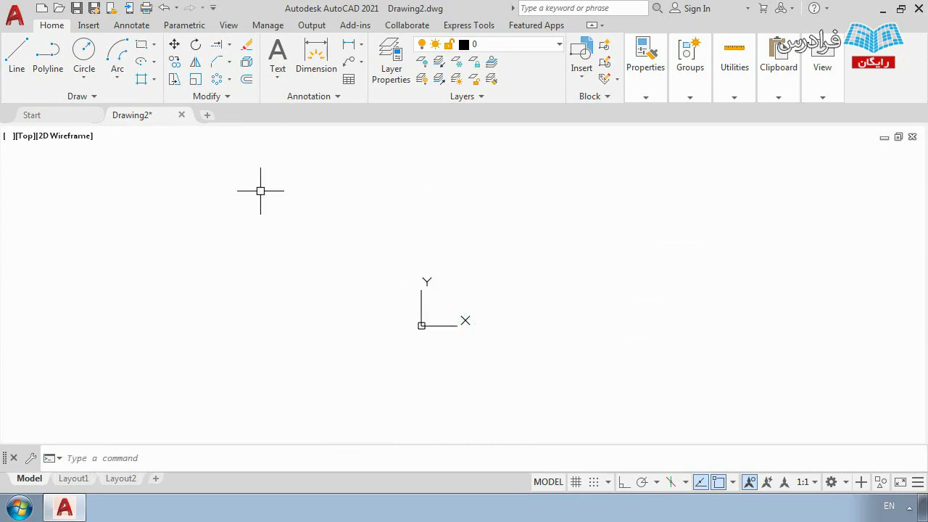
Step: Turn Ortho on and draw a horizontal line 1 unit long, just above and to the right of the origin
left_click(17, 51)
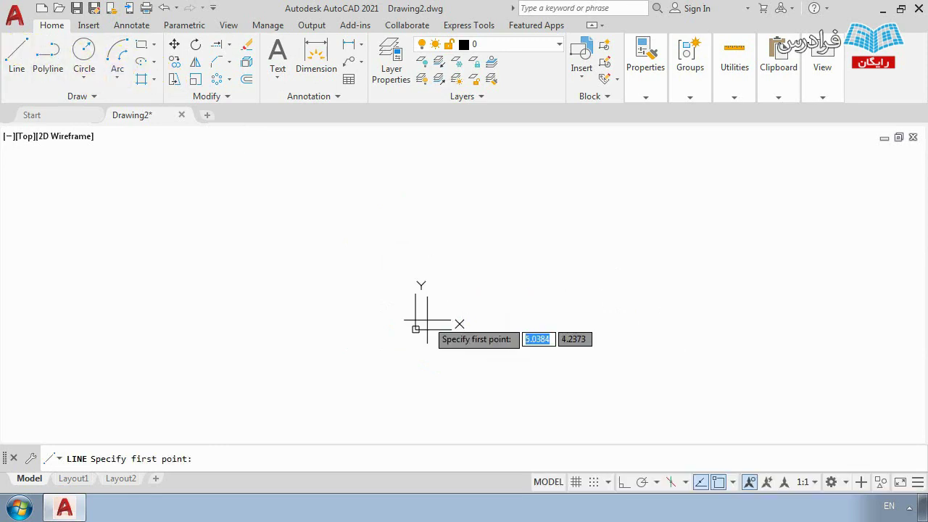
scroll(420, 321, "up", 10)
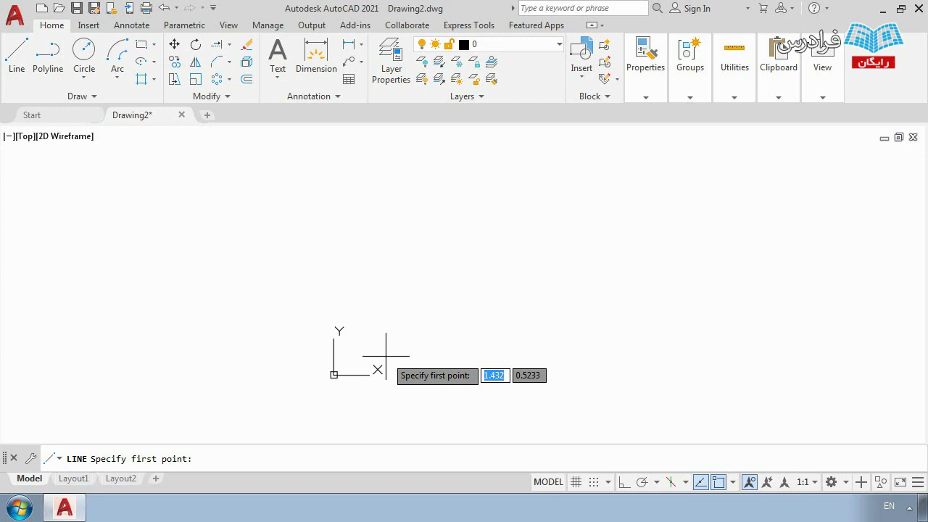
scroll(386, 356, "up", 5)
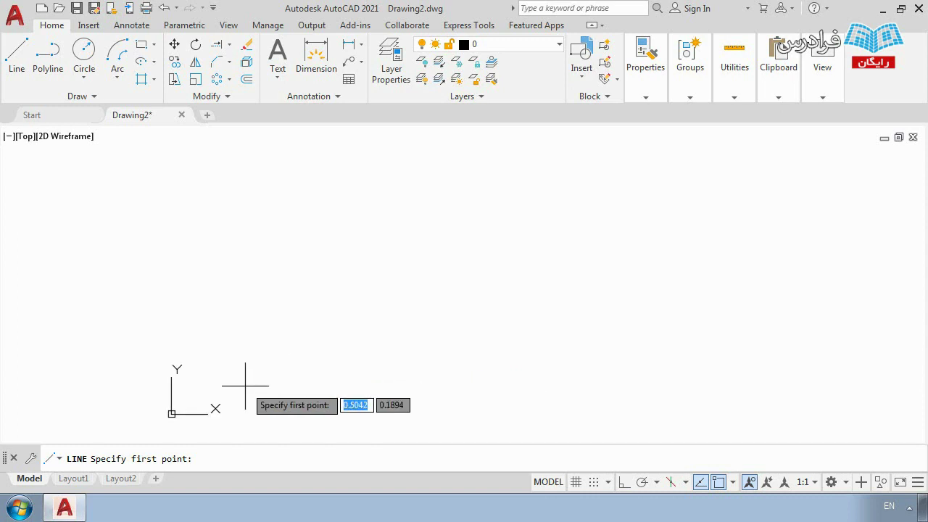
scroll(209, 355, "up", 1)
scroll(218, 372, "up", 3)
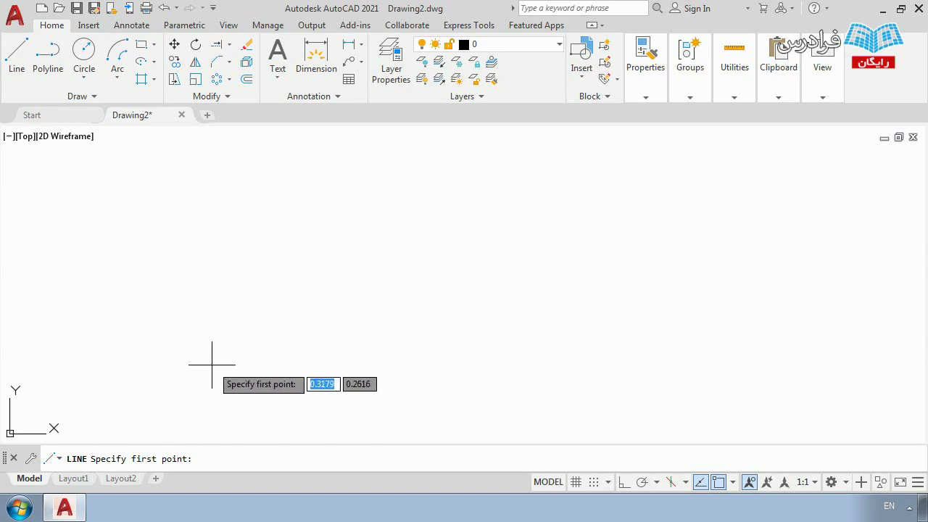
left_click(105, 379)
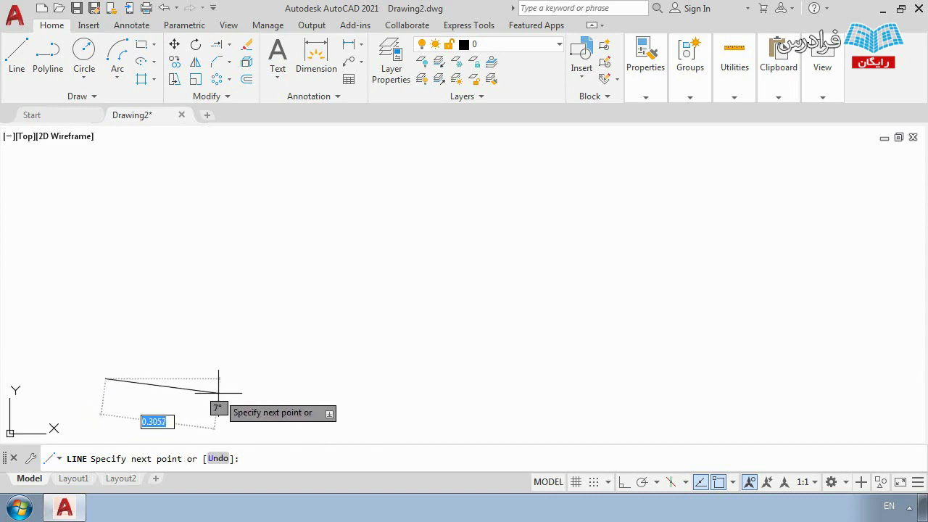
key("F8")
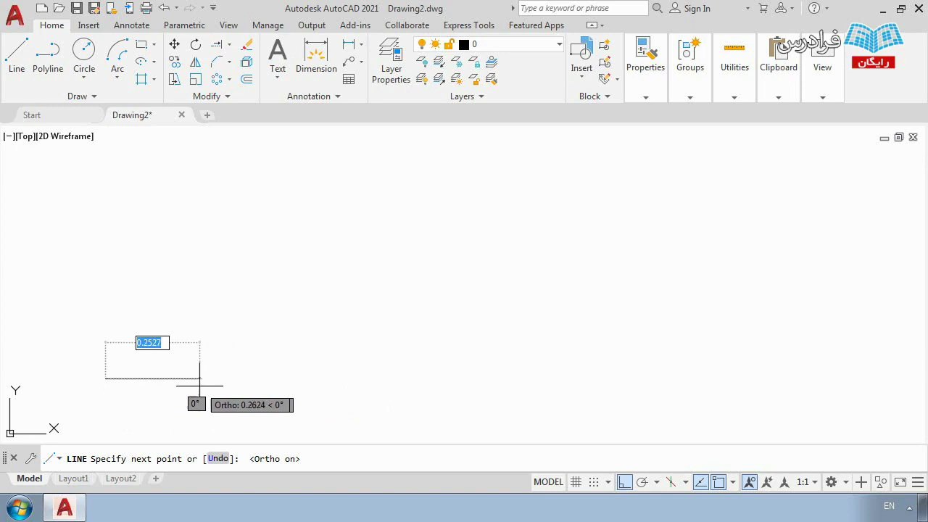
type("1")
key("Return")
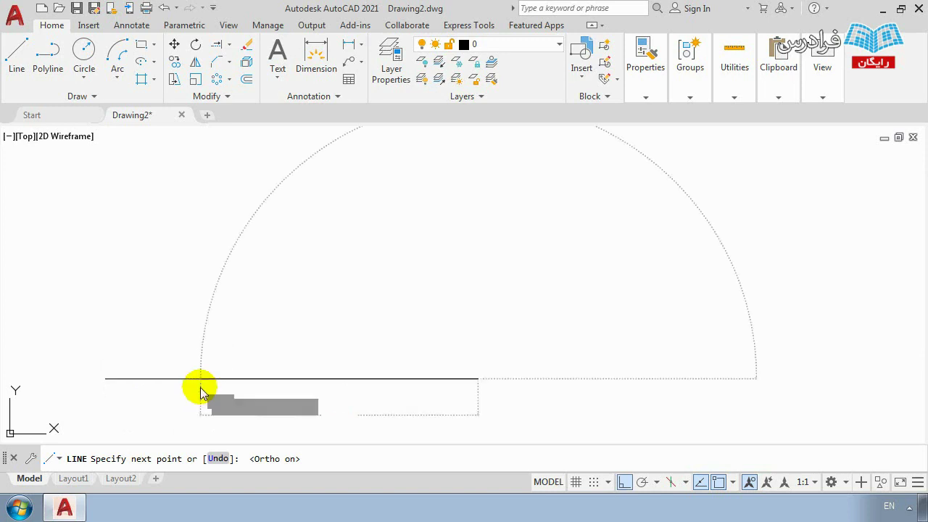
key("Return")
scroll(383, 358, "down", 2)
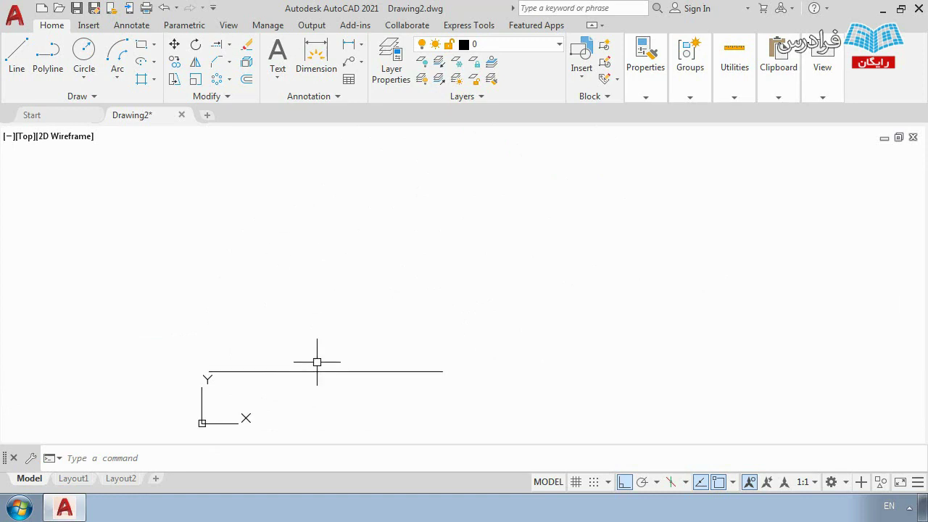
Step: Offset the horizontal line upward by 0.2, and repeat the offset on the new upper line
left_click(245, 81)
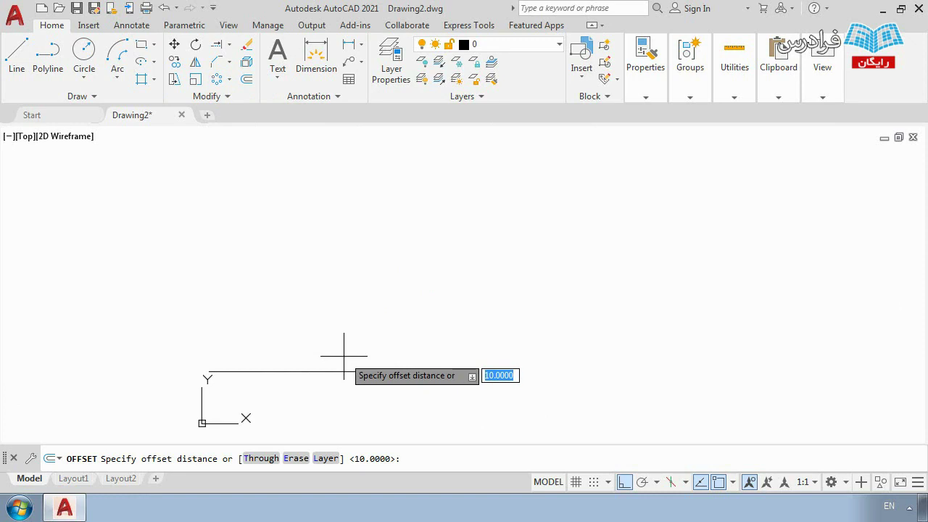
type(".2")
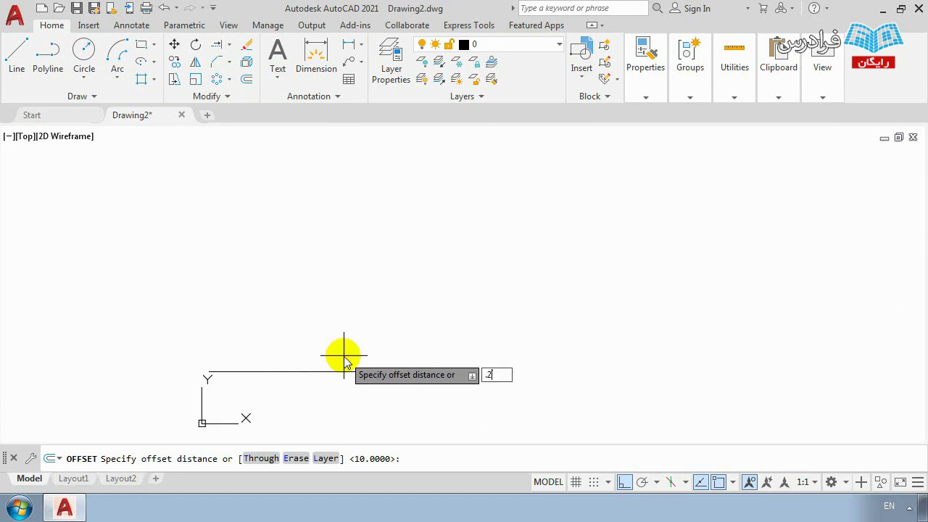
key("Return")
scroll(280, 374, "up", 3)
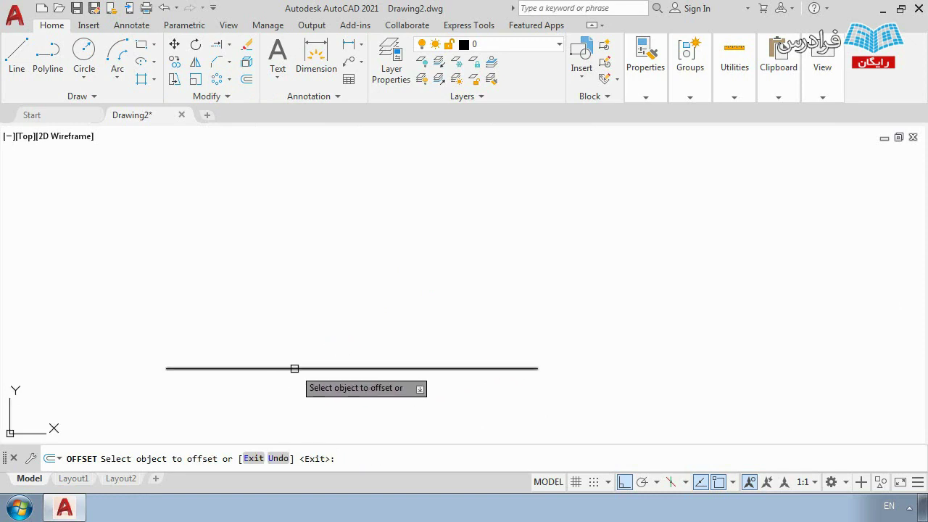
left_click(294, 368)
left_click(331, 344)
left_click(345, 293)
left_click(336, 253)
scroll(345, 251, "down", 2)
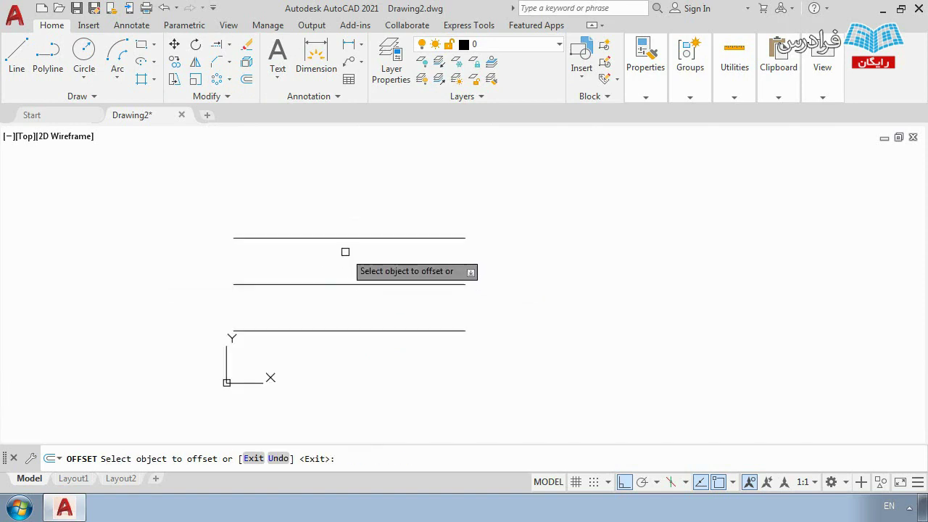
Step: Offset each new topmost line upward by 0.2, adding three more parallel lines, and leave the Offset command
left_click(341, 238)
left_click(327, 207)
scroll(330, 224, "down", 2)
middle_click_drag(331, 232, 326, 256)
left_click(325, 257)
left_click(314, 209)
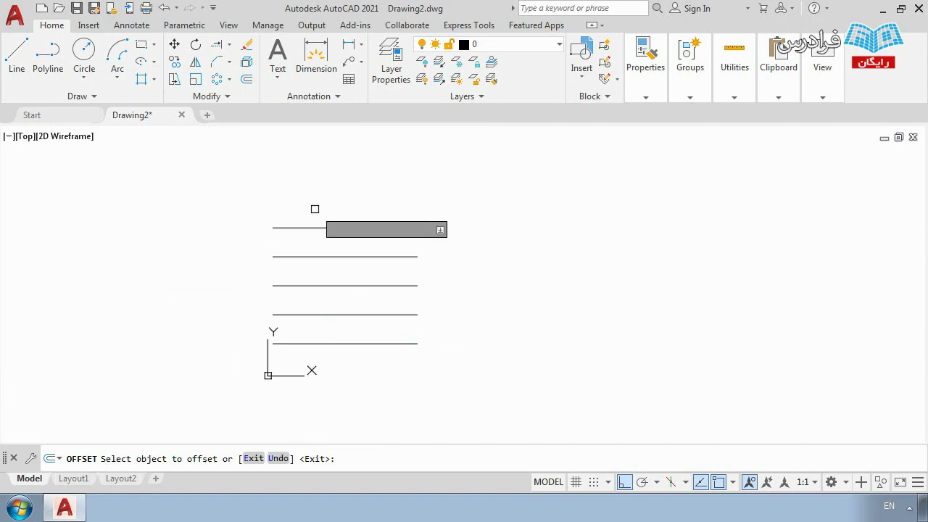
left_click(313, 227)
left_click(307, 211)
scroll(366, 275, "down", 2)
scroll(370, 280, "up", 2)
scroll(363, 275, "down", 2)
key("Escape")
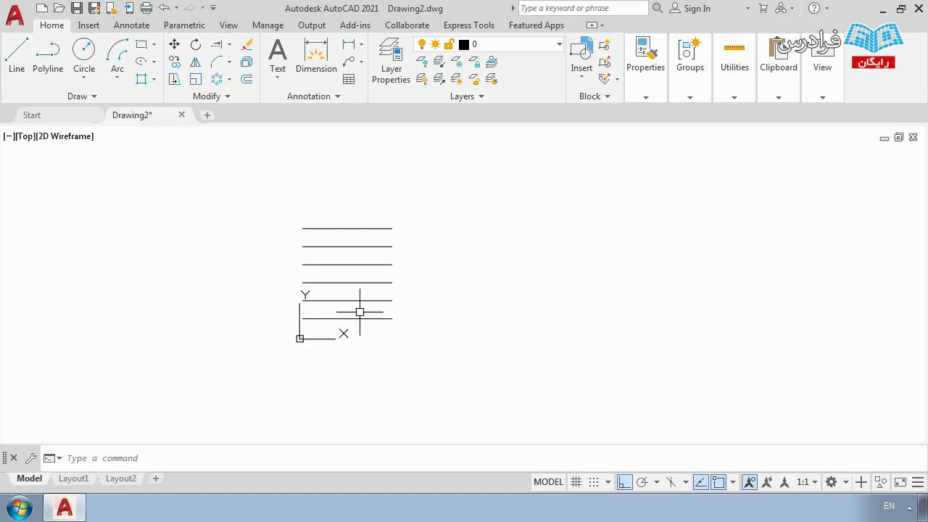
Step: Delete all the parallel lines from the drawing
left_click(425, 341)
left_click(271, 174)
key("Delete")
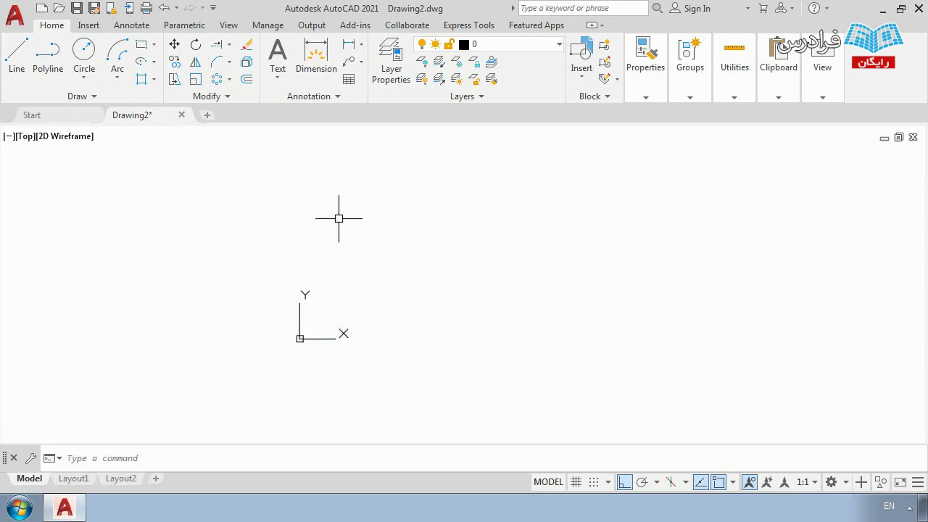
Step: Open the snap settings, examine the available object snap modes, and cancel the Drafting Settings without changes
scroll(360, 230, "up", 3)
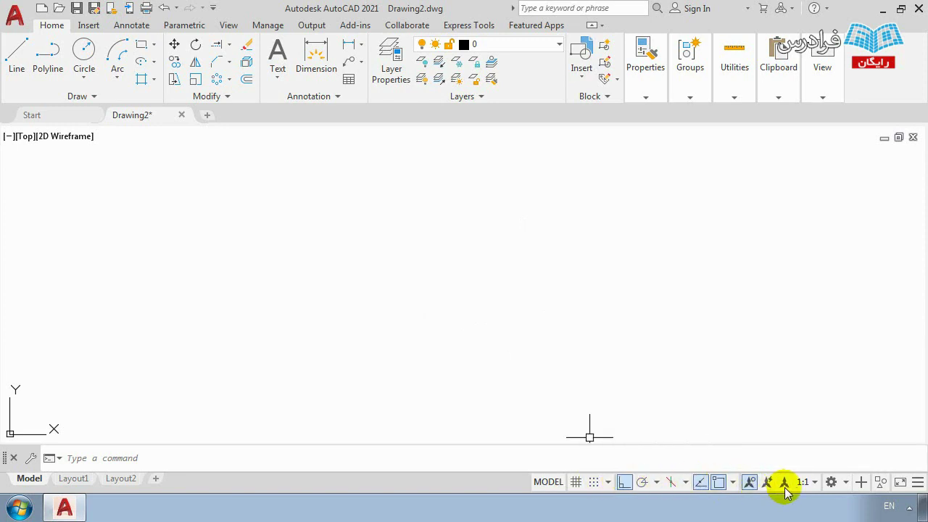
left_click(607, 483)
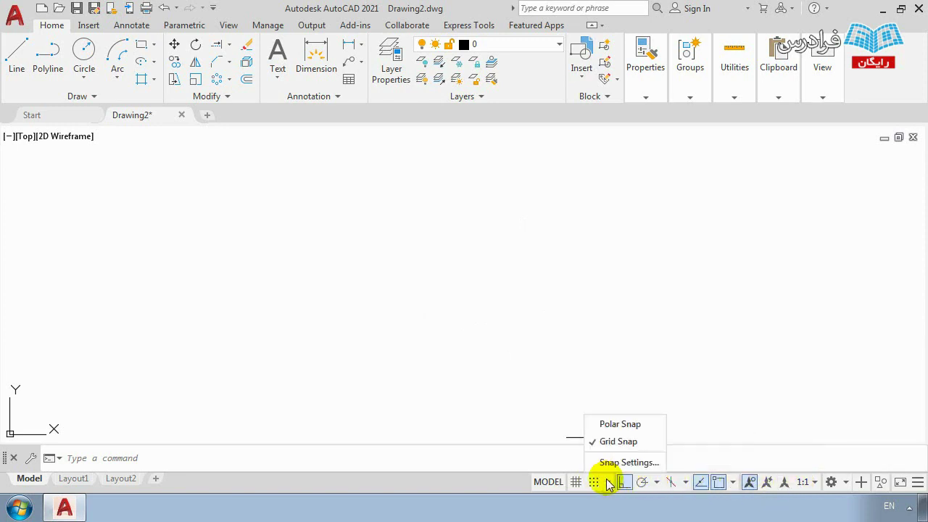
left_click(608, 483)
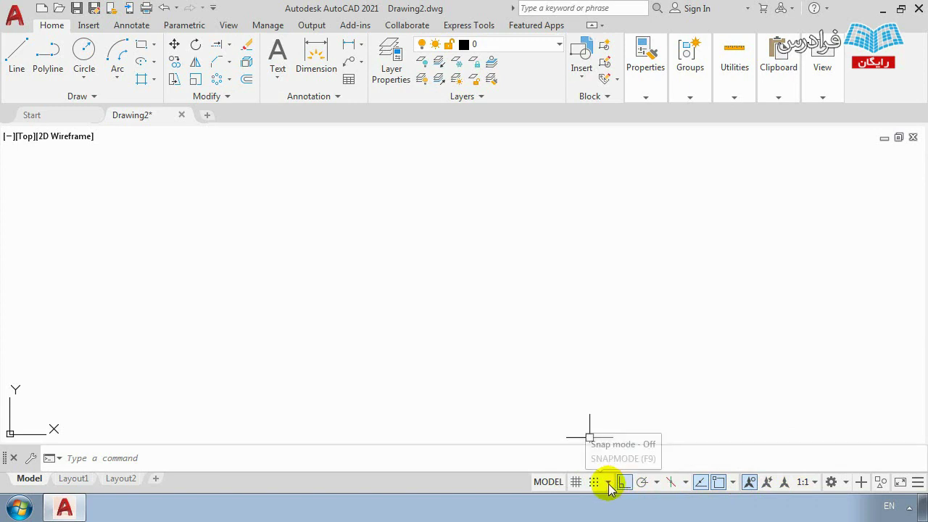
left_click(610, 485)
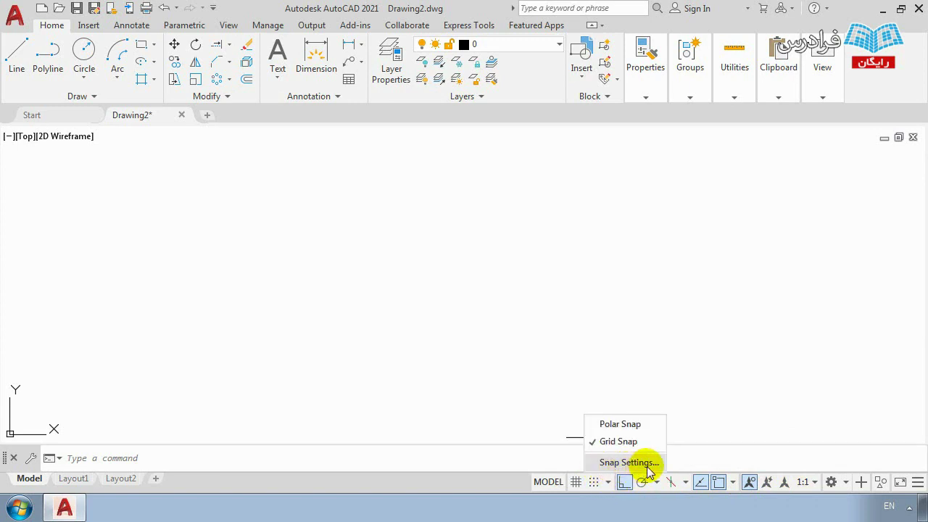
left_click(609, 482)
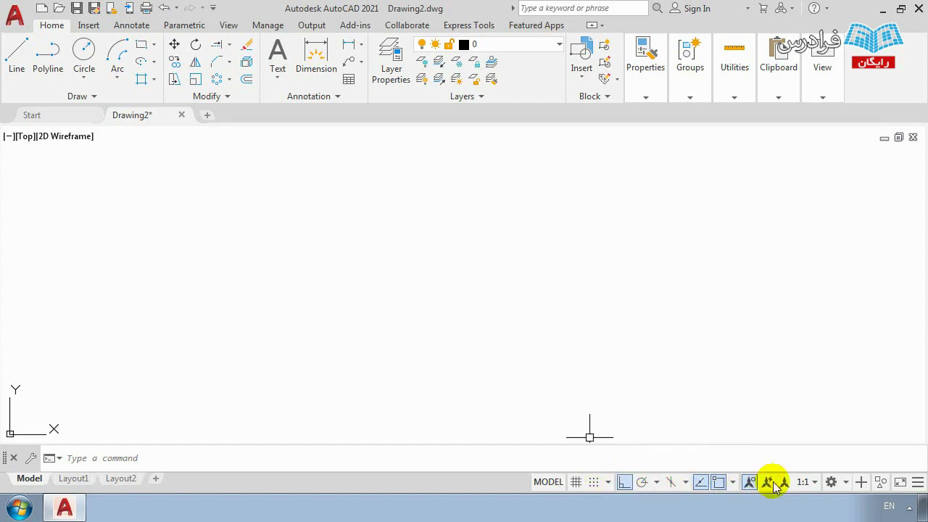
left_click(608, 482)
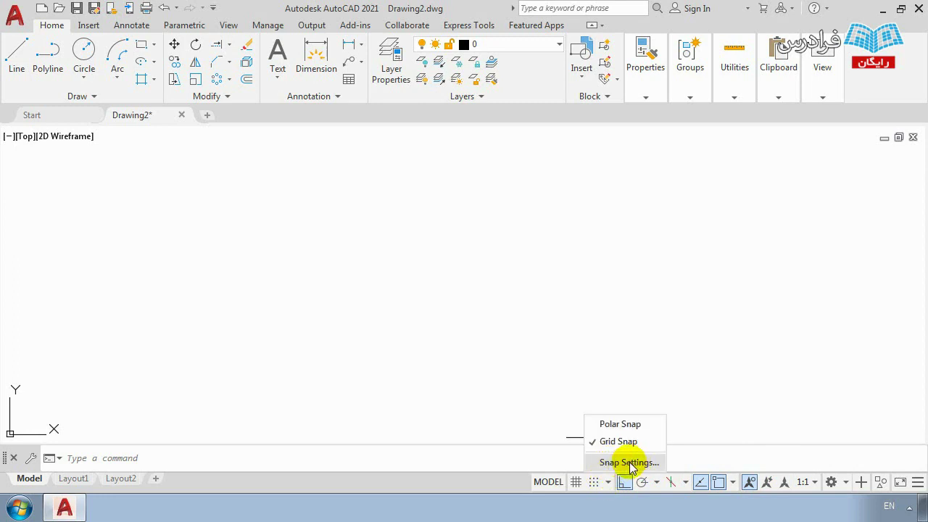
left_click(637, 463)
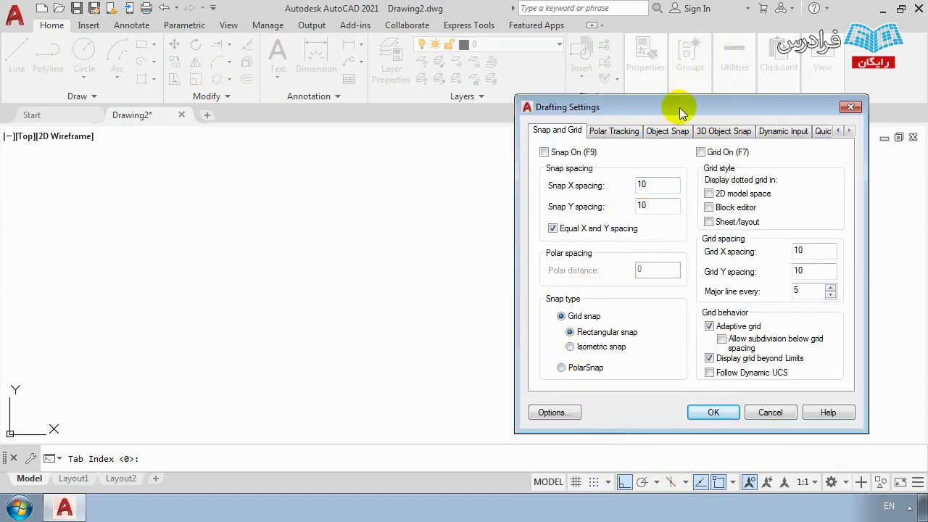
left_click_drag(680, 112, 471, 113)
left_click(459, 132)
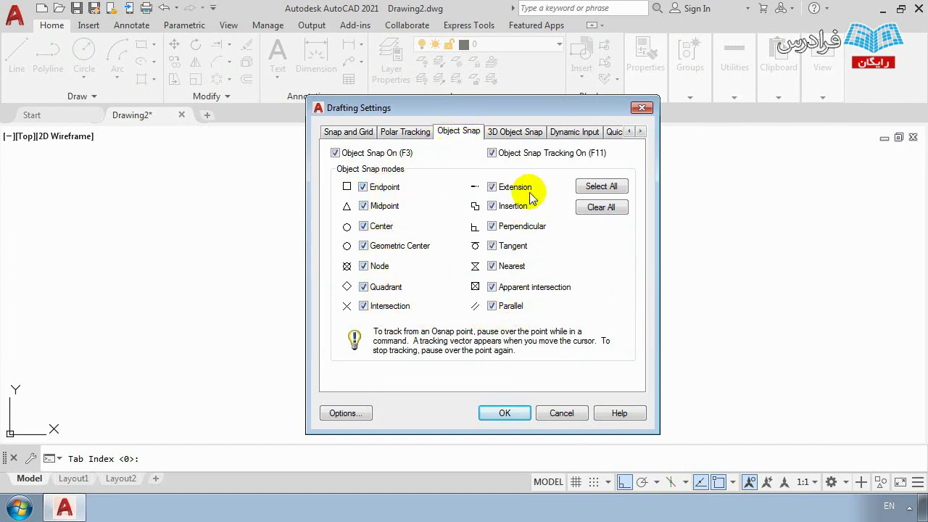
mouse_move(531, 192)
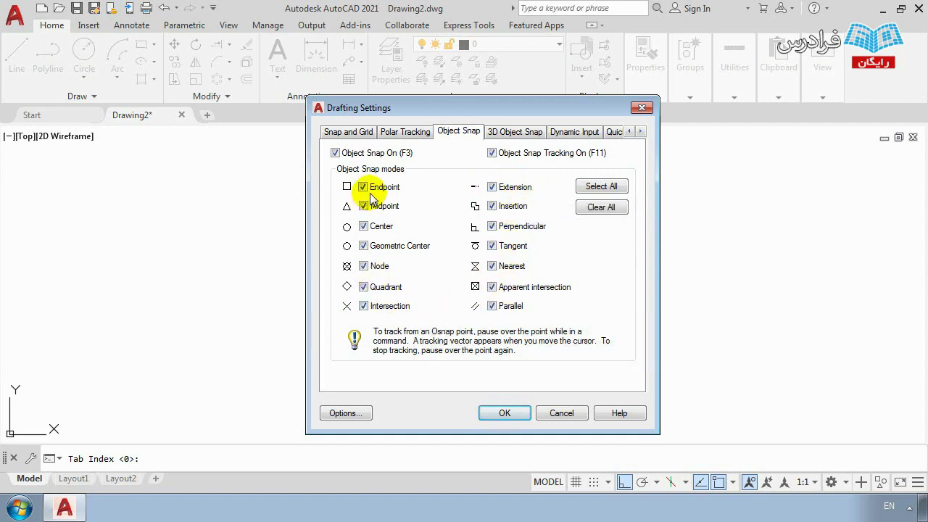
left_click(558, 413)
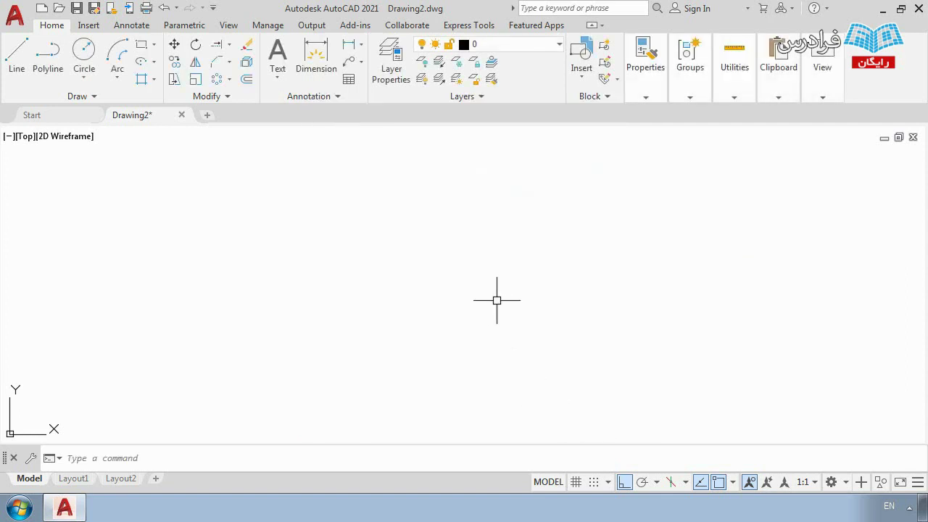
Step: Reopen the Drafting Settings from the snap mode options, check the object snap modes again, and cancel
right_click(596, 481)
left_click(613, 459)
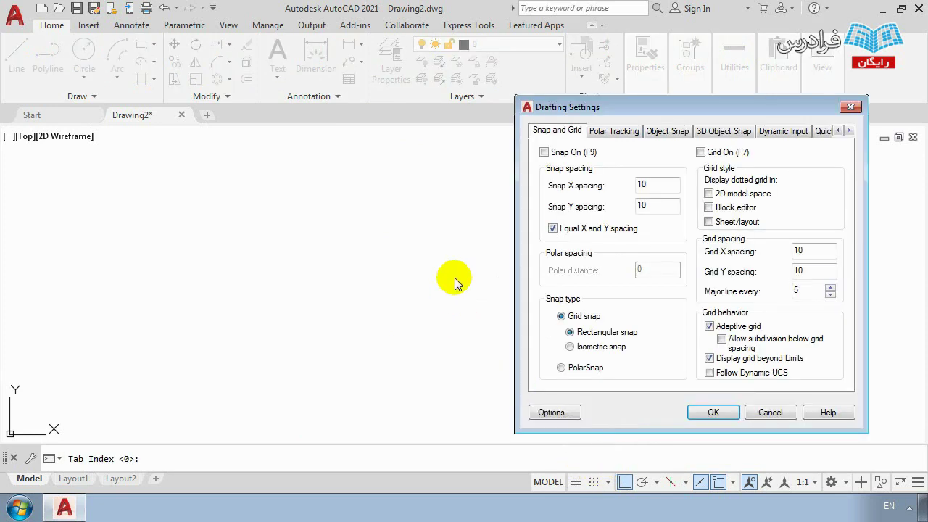
left_click(668, 131)
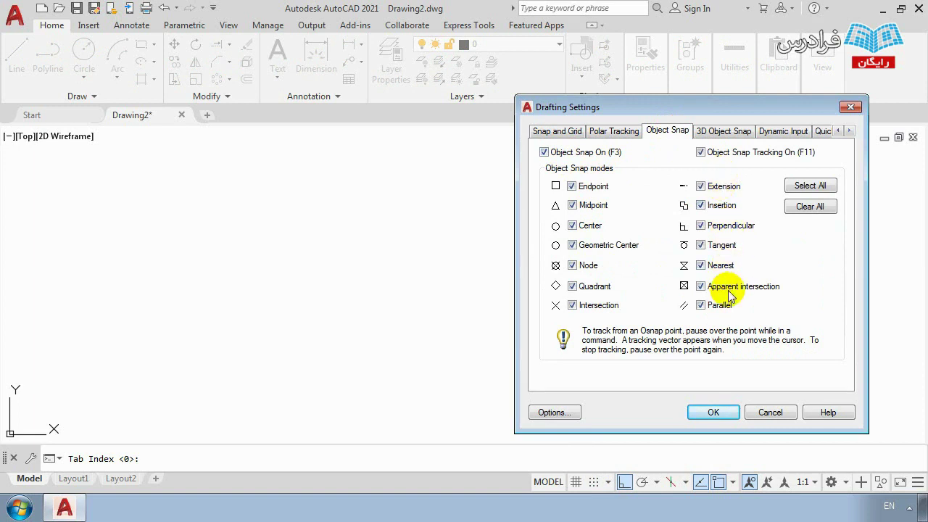
left_click(767, 411)
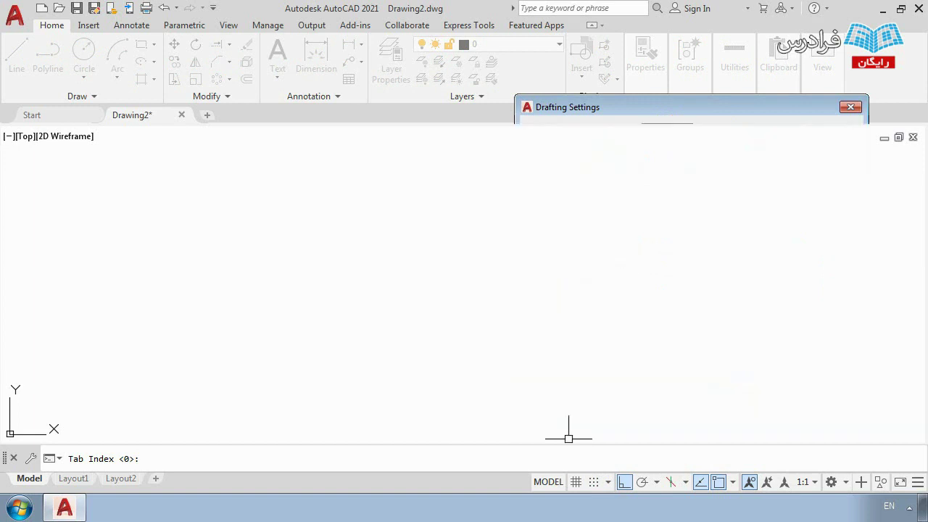
Step: Turn object snap off and draw a short horizontal line in the lower part of the drawing
key("F3")
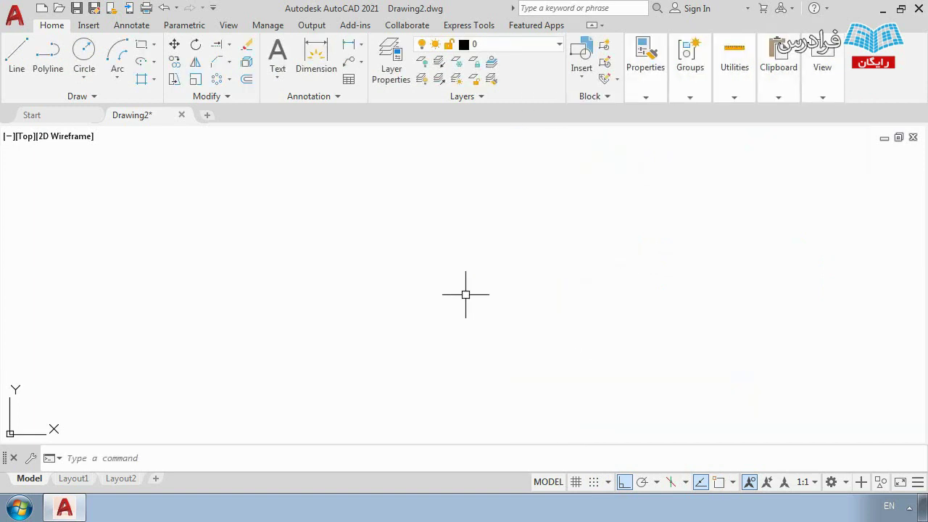
key("F3")
key("F3")
type("l")
key("Return")
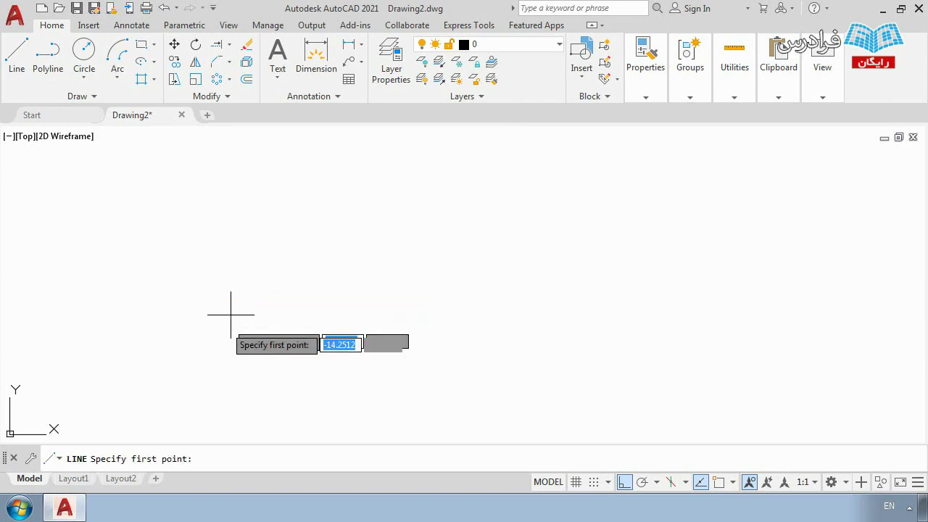
left_click(210, 346)
left_click(356, 289)
key("Return")
Step: Draw a second horizontal line above the first, about twice as long and starting slightly further right
type("l")
key("Return")
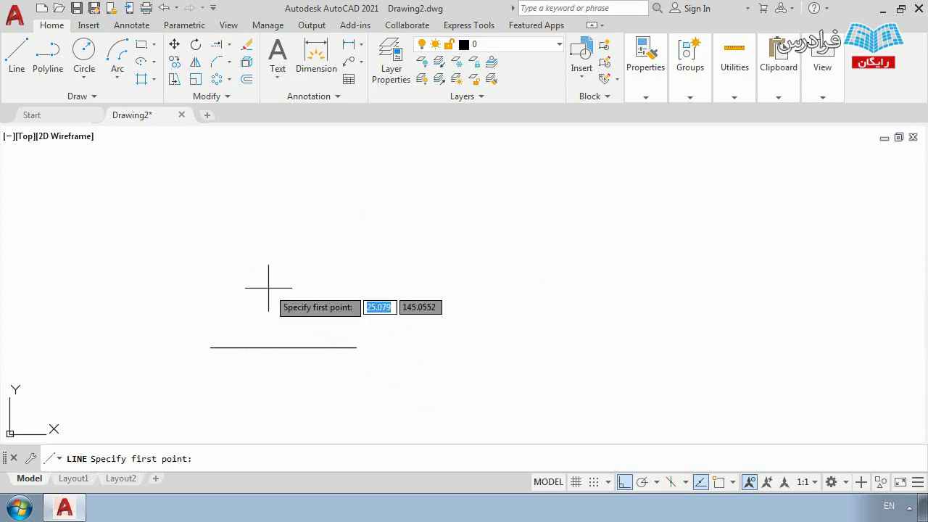
left_click(241, 265)
left_click(522, 265)
key("Return")
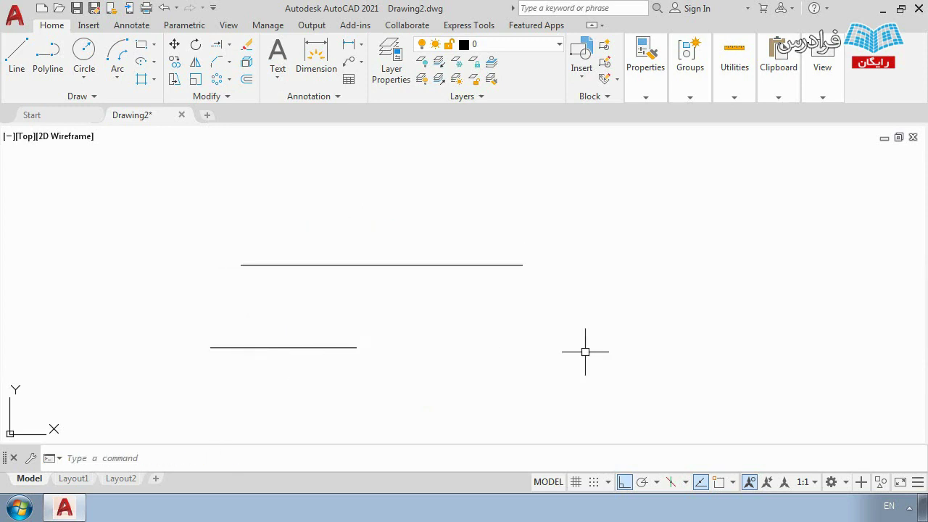
Step: With object snap off, turn Ortho off and move the longer line by eye so its left end meets the shorter line's right end
left_click(322, 265)
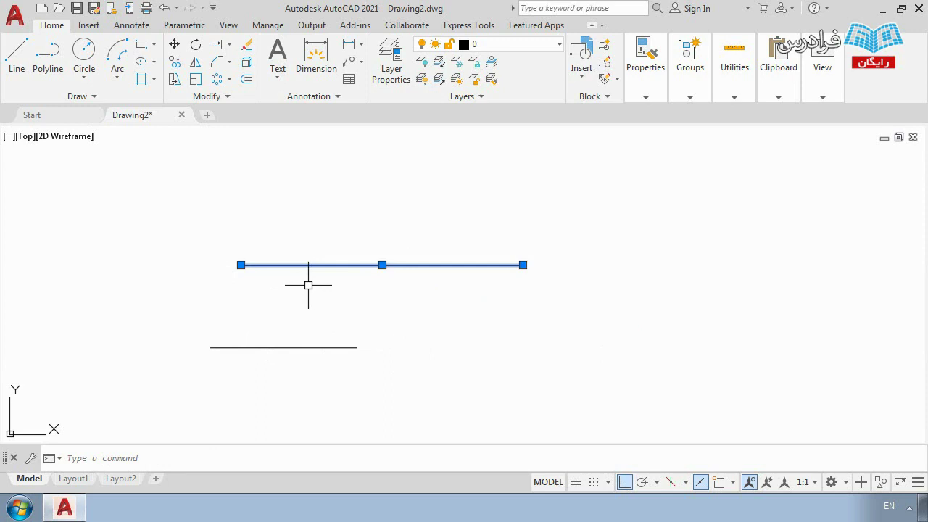
type("m")
key("Return")
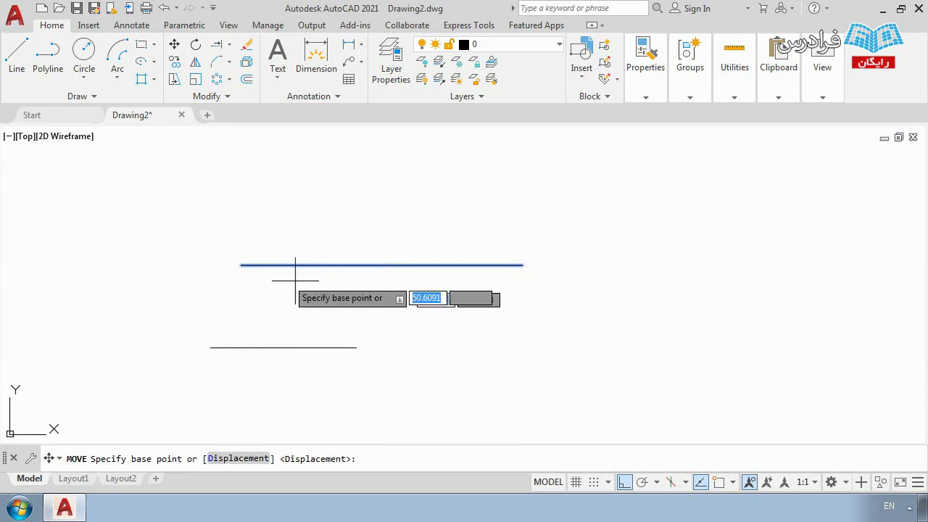
scroll(242, 265, "up", 4)
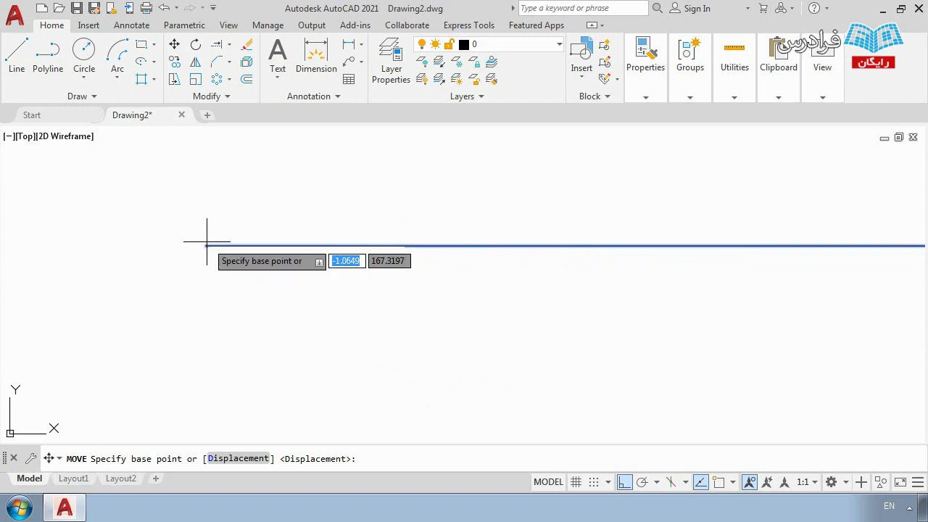
middle_click_drag(197, 244, 234, 232)
scroll(234, 232, "down", 3)
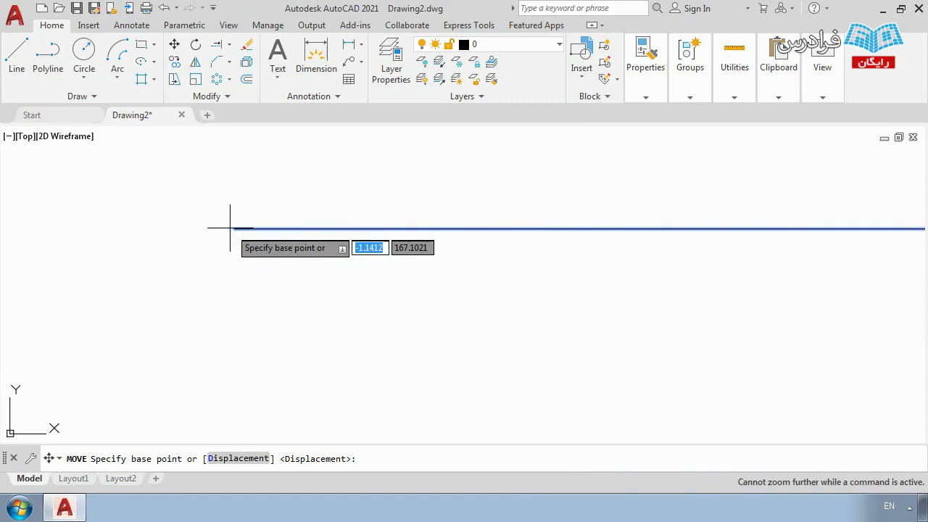
left_click(234, 229)
middle_click_drag(234, 229, 324, 270)
scroll(324, 270, "down", 3)
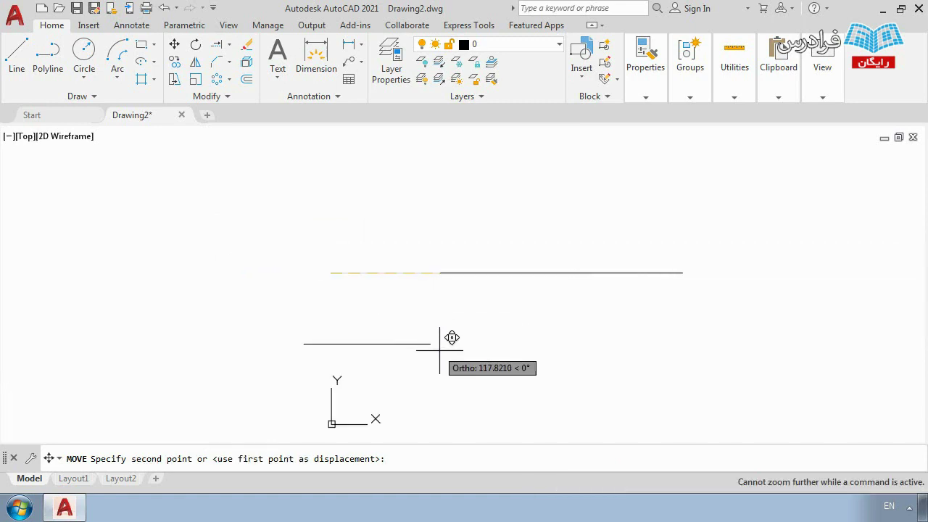
scroll(442, 350, "up", 4)
key("F8")
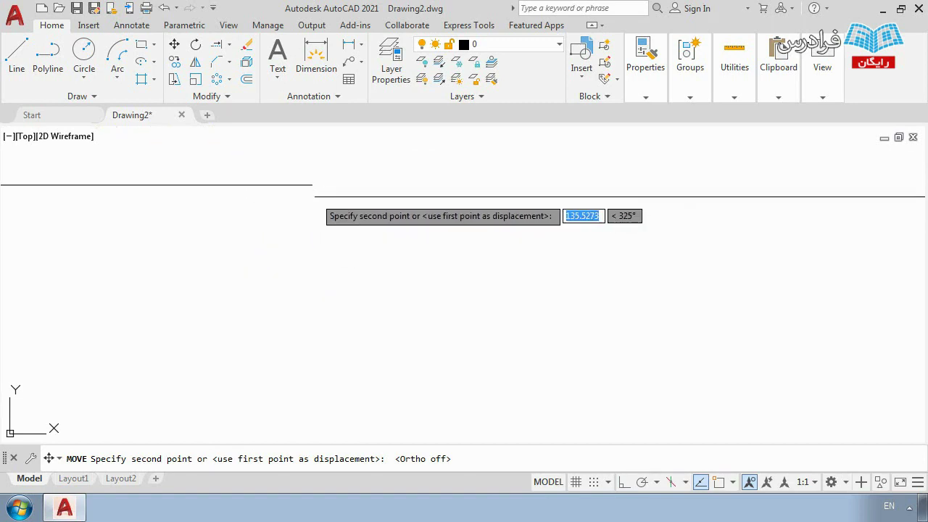
mouse_move(327, 162)
middle_mouse_down()
mouse_move(404, 383)
mouse_move(457, 391)
mouse_move(425, 356)
middle_mouse_up()
left_click(408, 347)
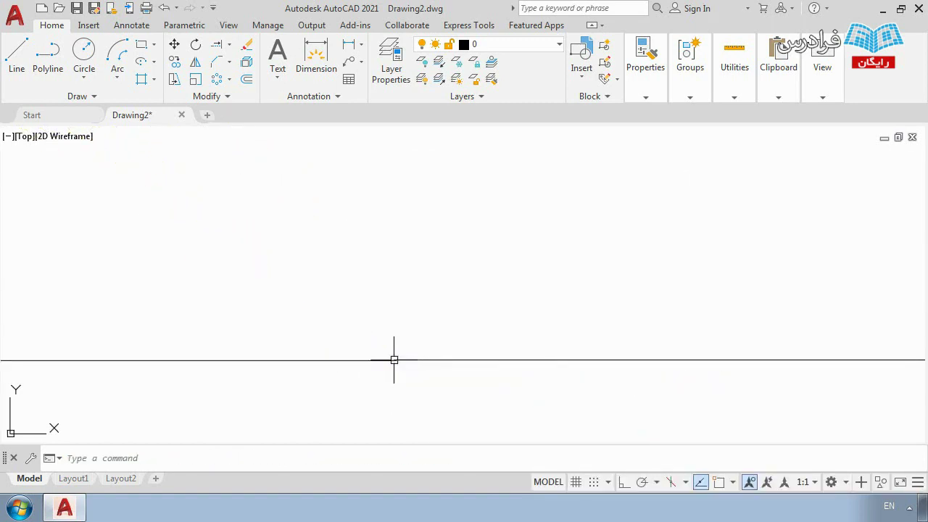
scroll(387, 360, "up", 10)
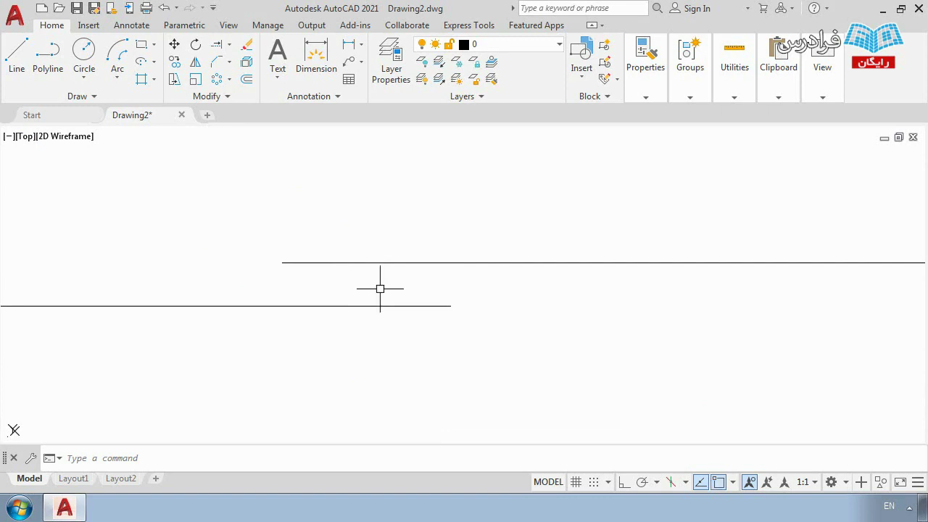
Step: With object snap on, move the longer line from its left endpoint onto the shorter line's right endpoint
left_click(345, 263)
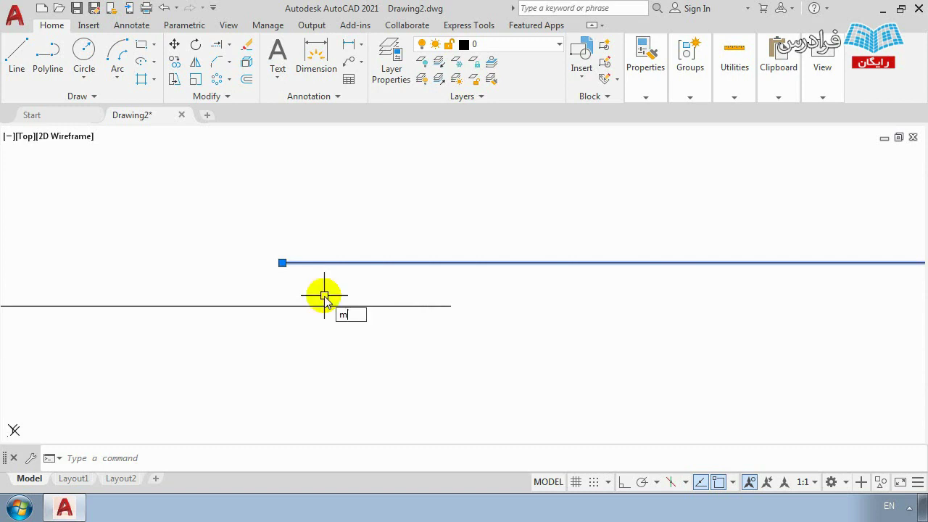
key("Return")
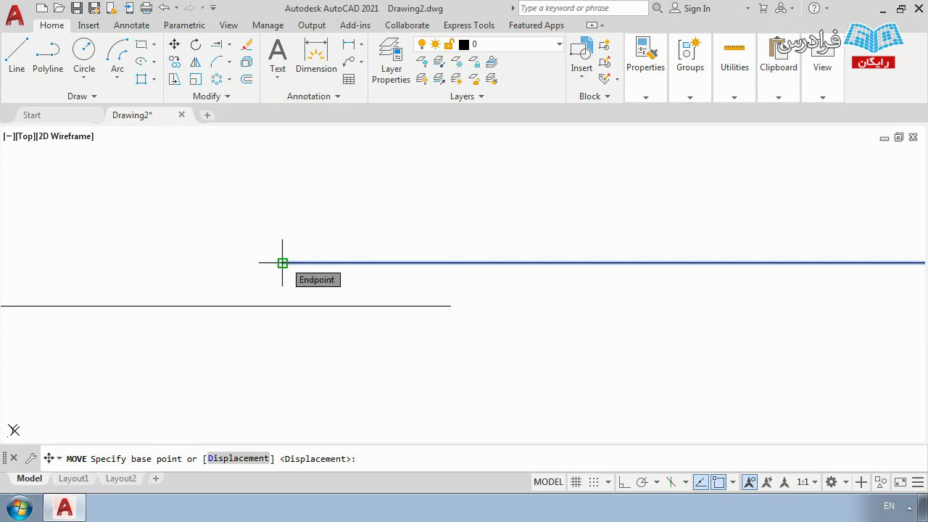
left_click(282, 262)
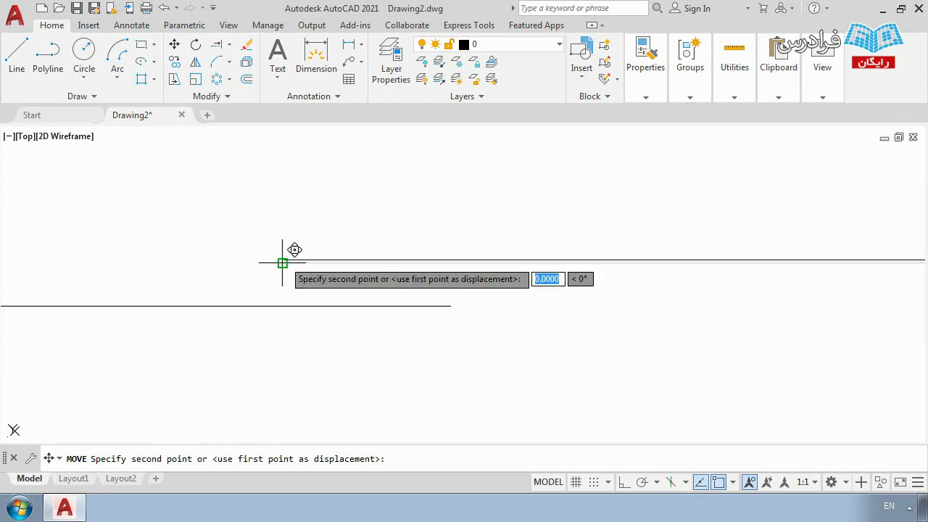
left_click(451, 305)
key("Escape")
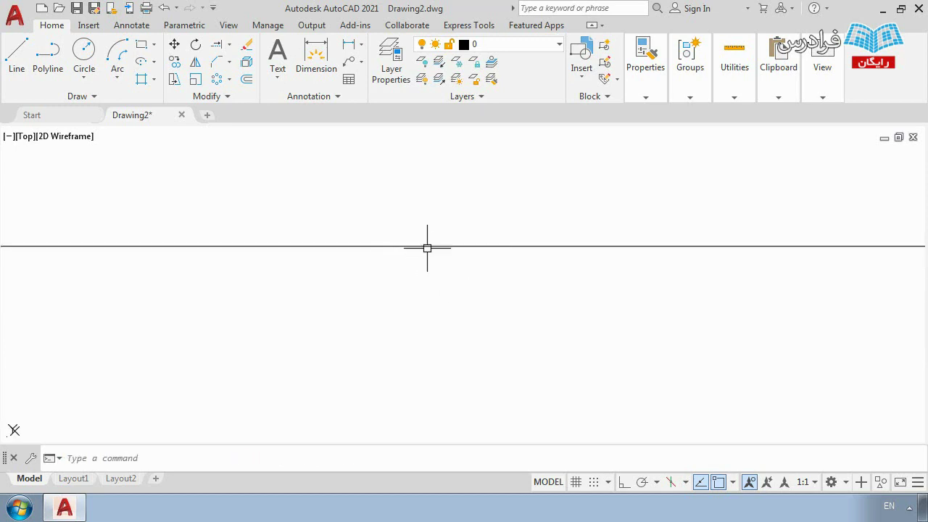
left_click(427, 247)
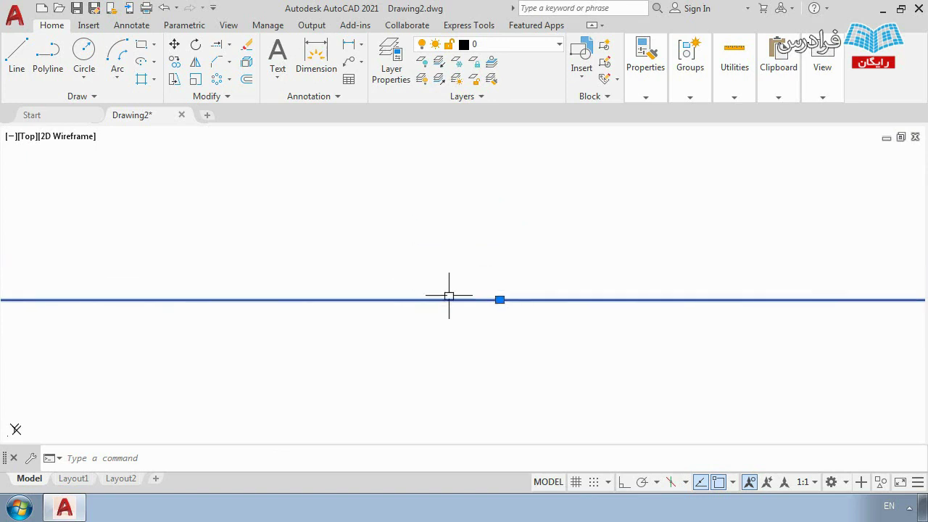
key("Escape")
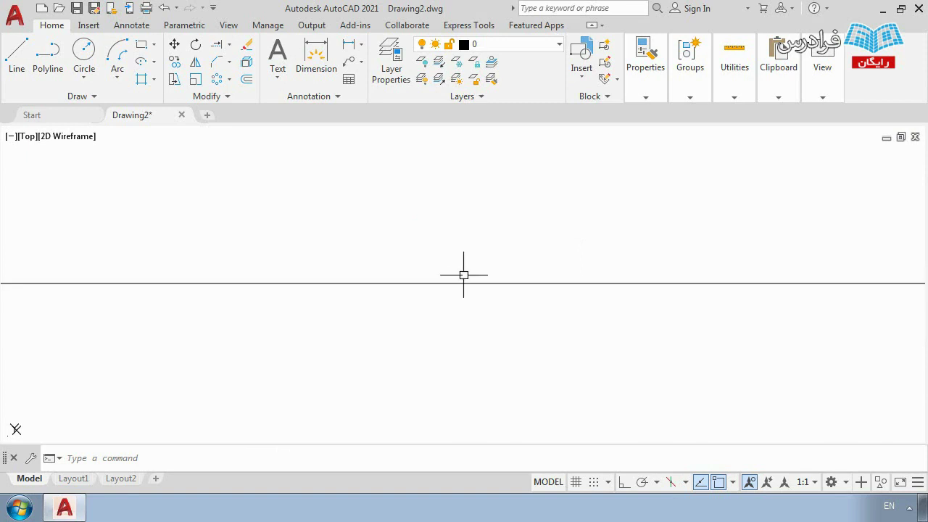
Step: Draw a circle to the right of the joined lines, slightly above their level
scroll(443, 279, "down", 4)
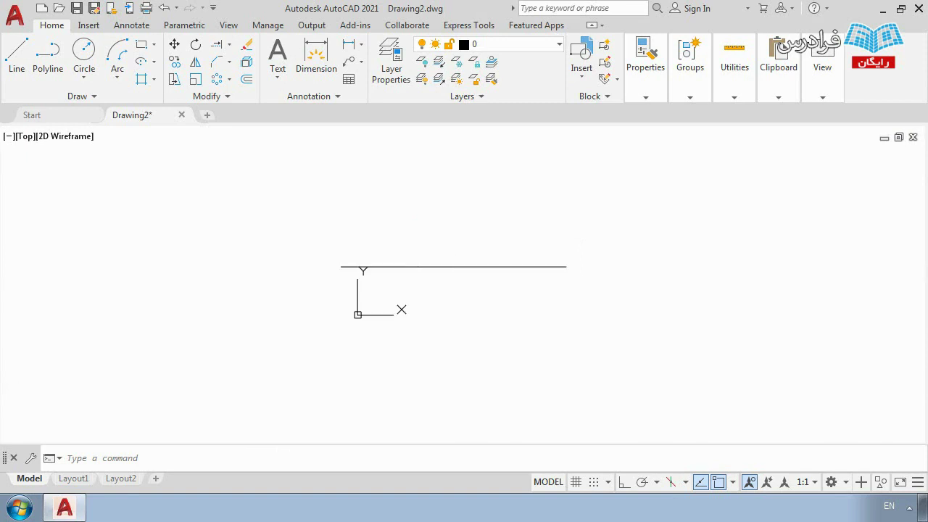
scroll(458, 263, "up", 1)
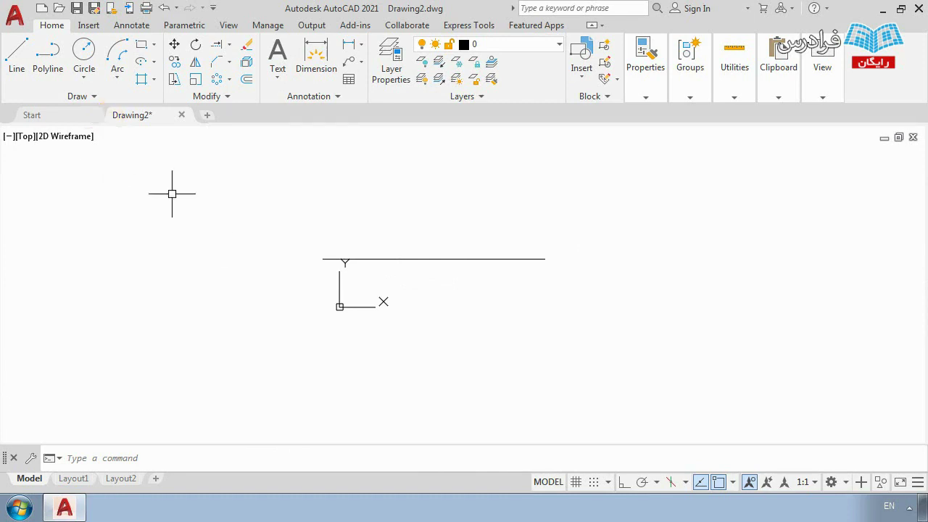
left_click(84, 49)
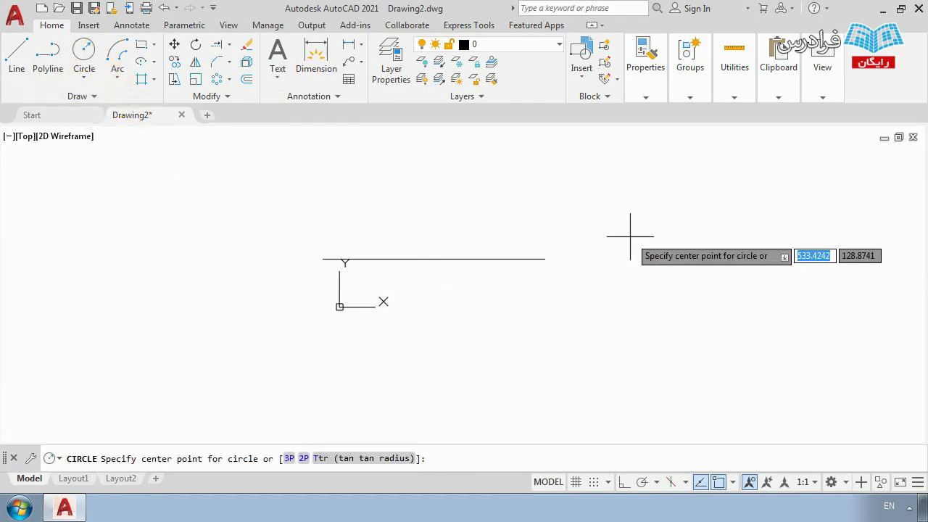
left_click(617, 210)
left_click(630, 269)
middle_click_drag(628, 292, 623, 320)
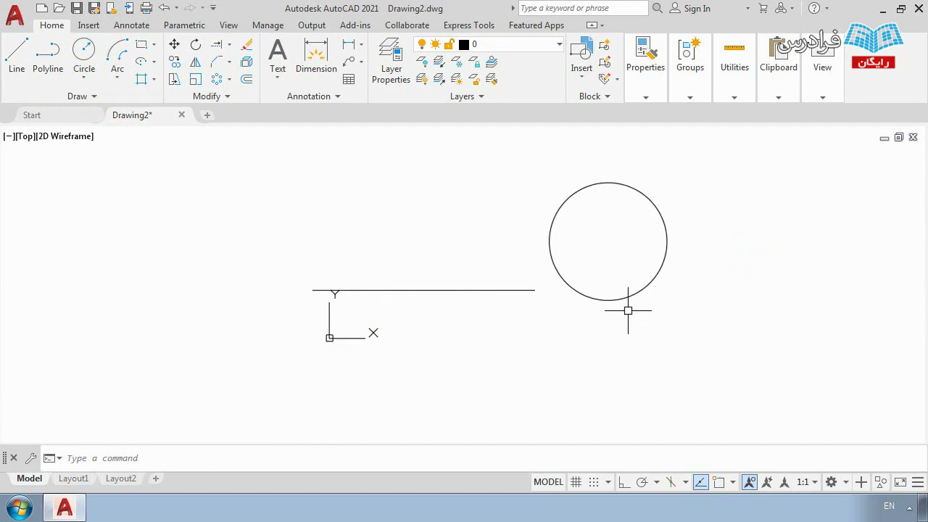
Step: Move the circle with object snap on, from its center to the right endpoint of the horizontal line
left_click(634, 295)
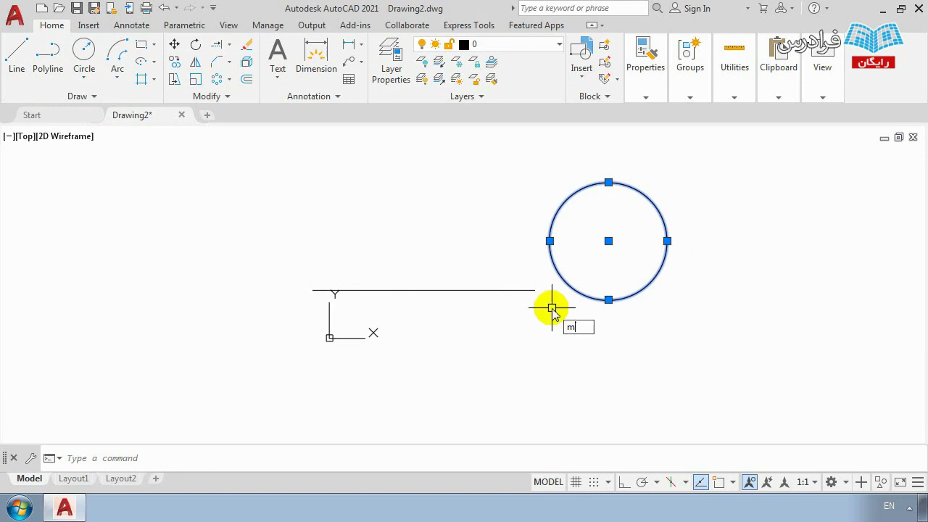
key("Return")
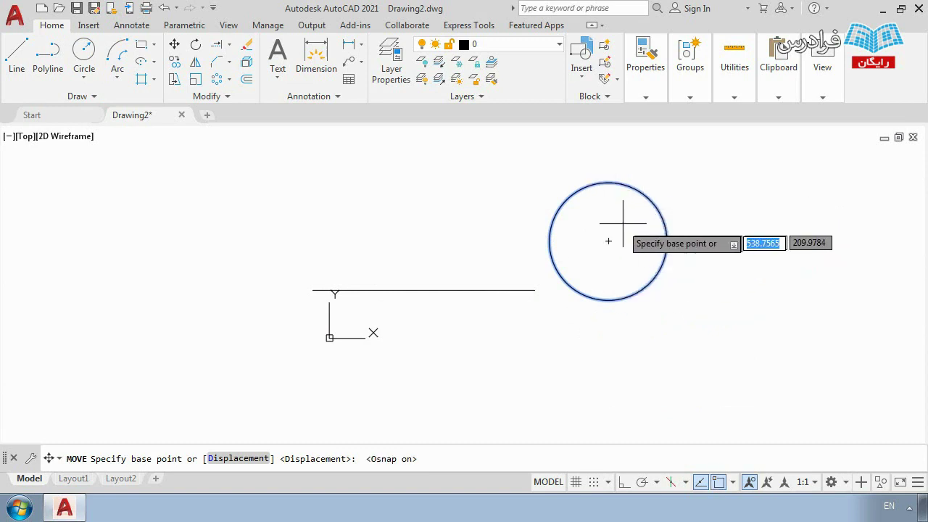
scroll(605, 238, "up", 2)
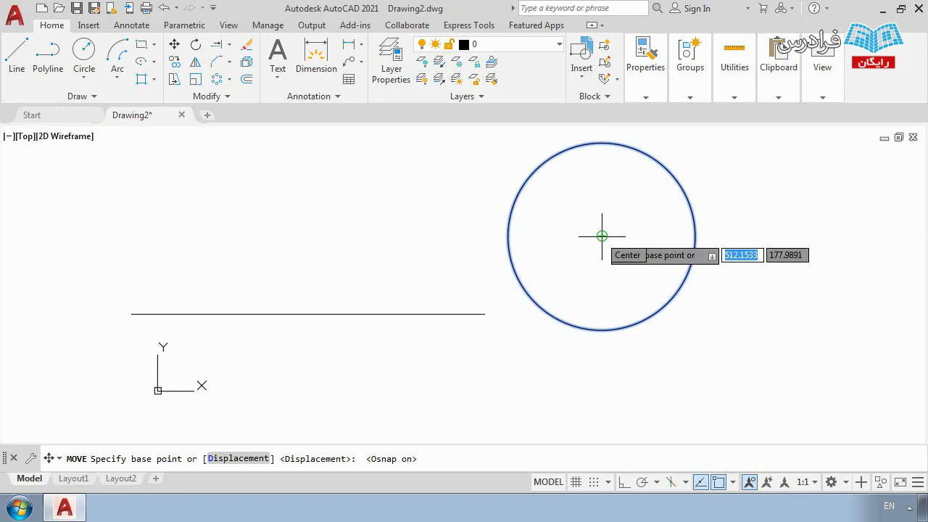
left_click(602, 236)
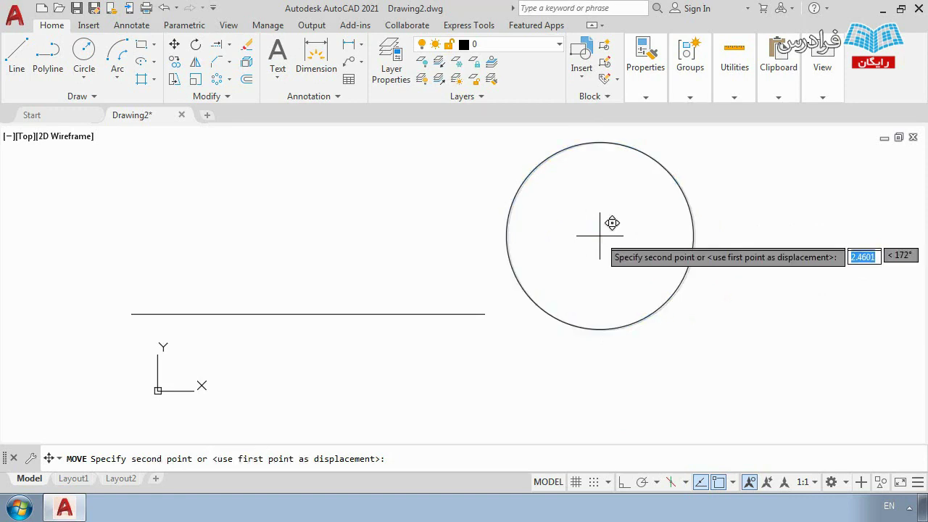
left_click(484, 313)
scroll(541, 313, "down", 2)
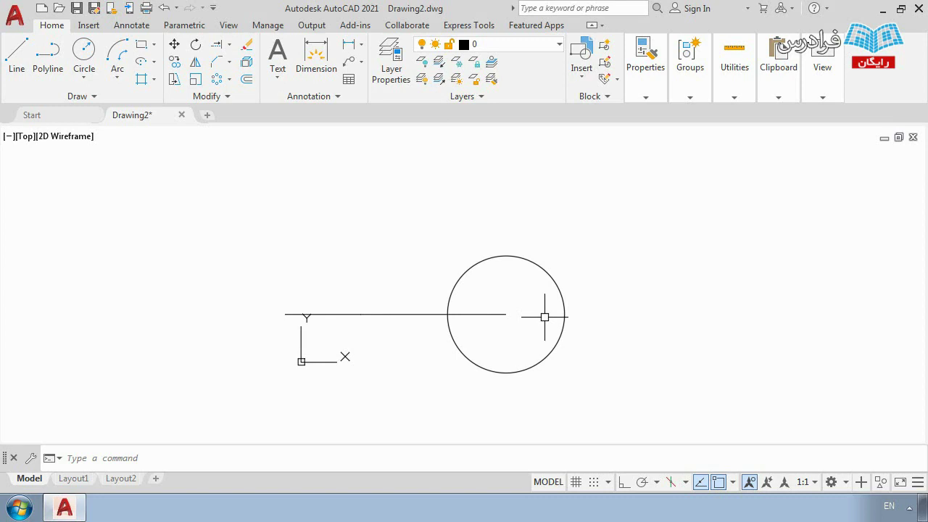
Step: With Ortho on, draw connected lines above the circle going up, right, down, right and down to form a stepped profile
left_click(16, 51)
scroll(490, 263, "down", 4)
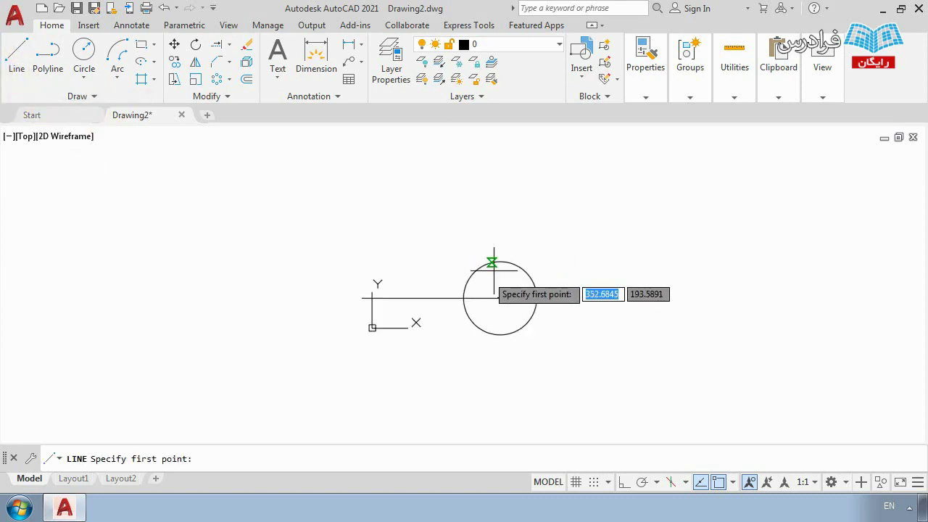
left_click(416, 232)
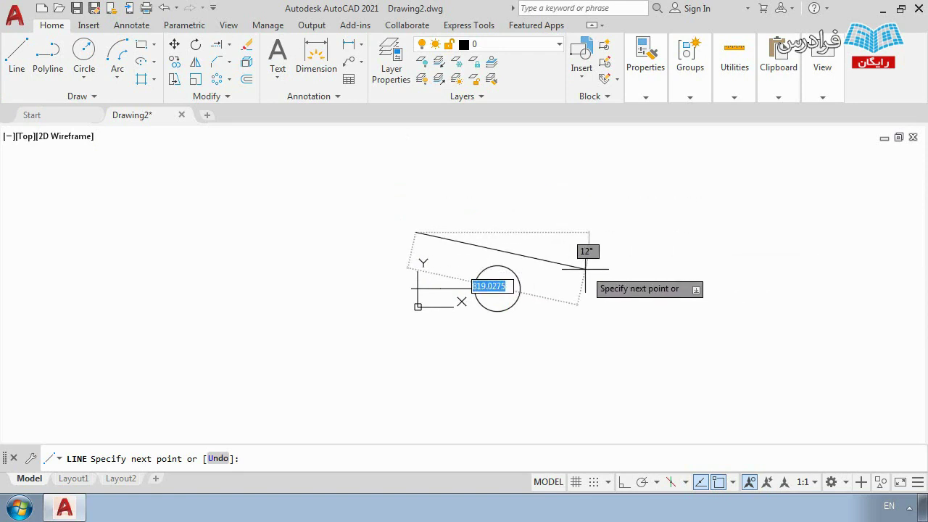
key("F8")
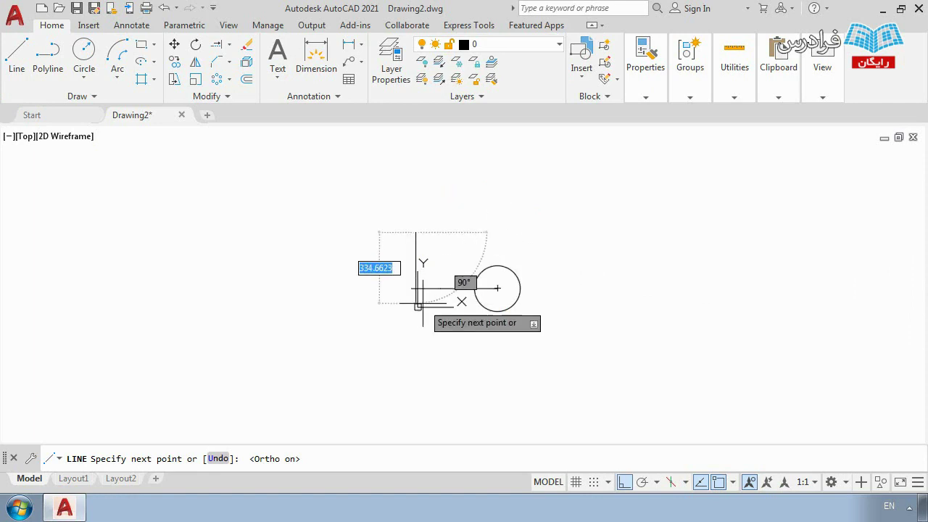
scroll(414, 172, "up", 4)
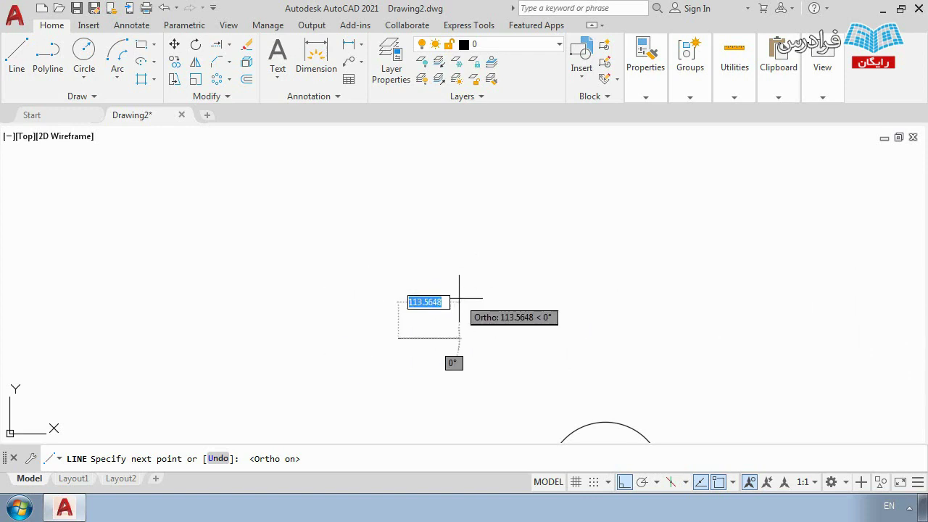
scroll(384, 276, "down", 2)
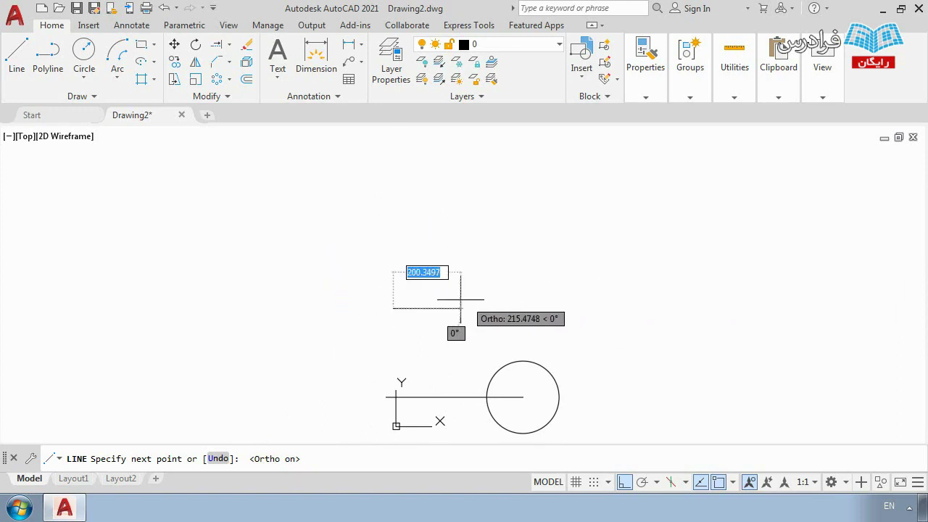
left_click(348, 190)
left_click(578, 190)
left_click(578, 289)
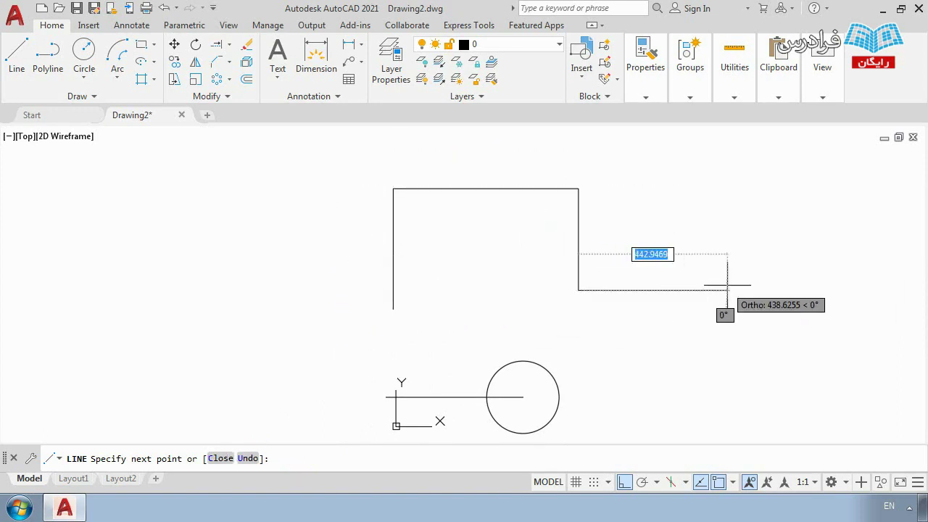
left_click(727, 290)
left_click(727, 345)
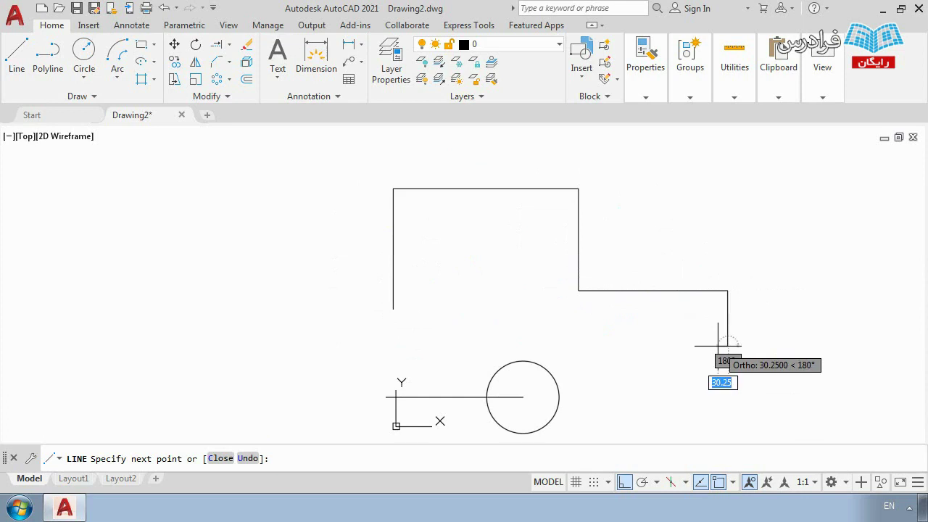
Step: Close the stepped profile with a long base line, a vertical left edge and a slanted line snapped to the starting endpoint
left_click(260, 323)
left_click(270, 237)
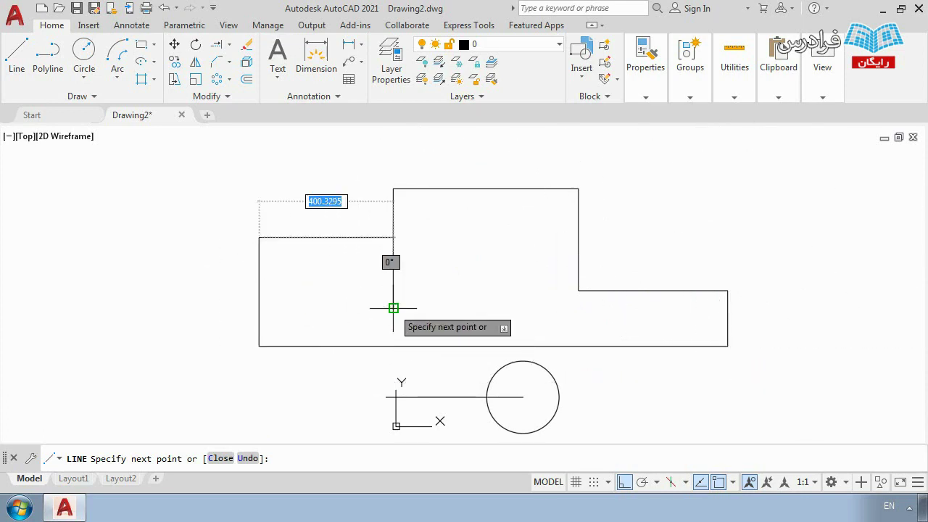
left_click(394, 307, "shift")
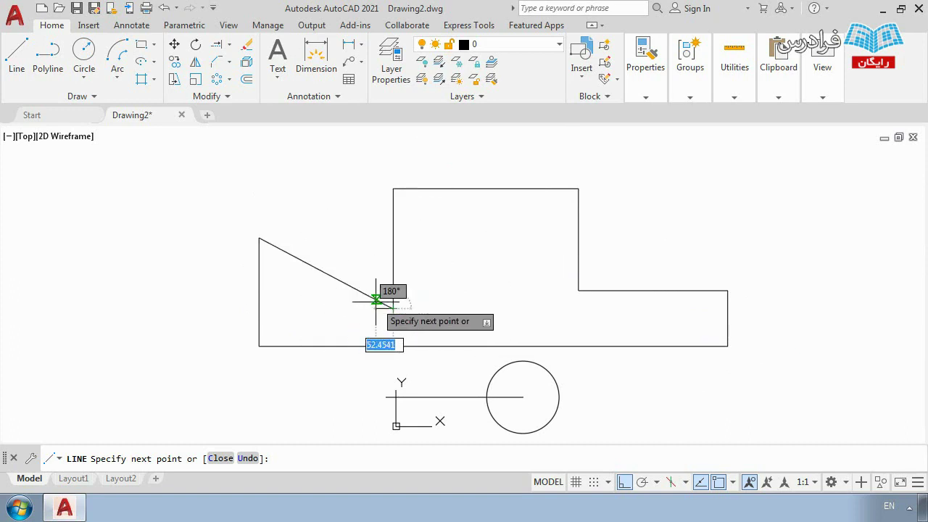
key("Escape")
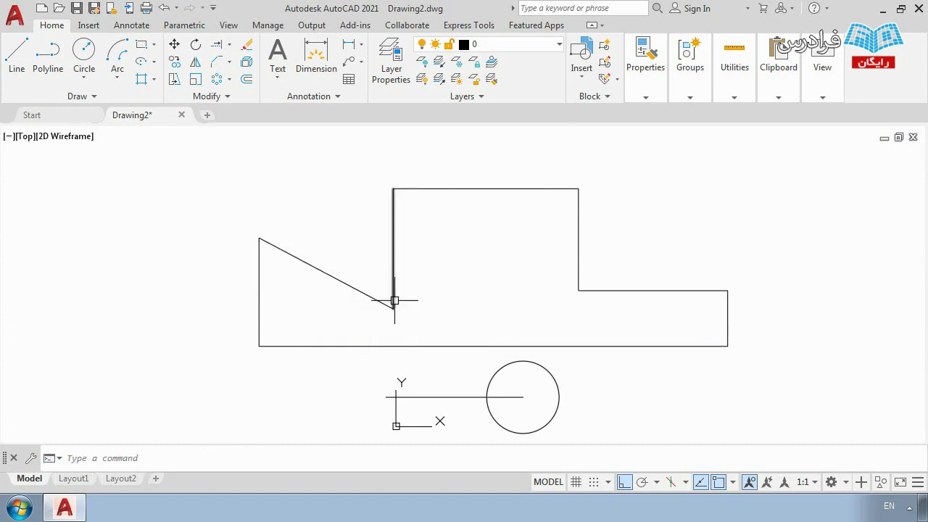
scroll(394, 300, "down", 4)
scroll(280, 310, "up", 2)
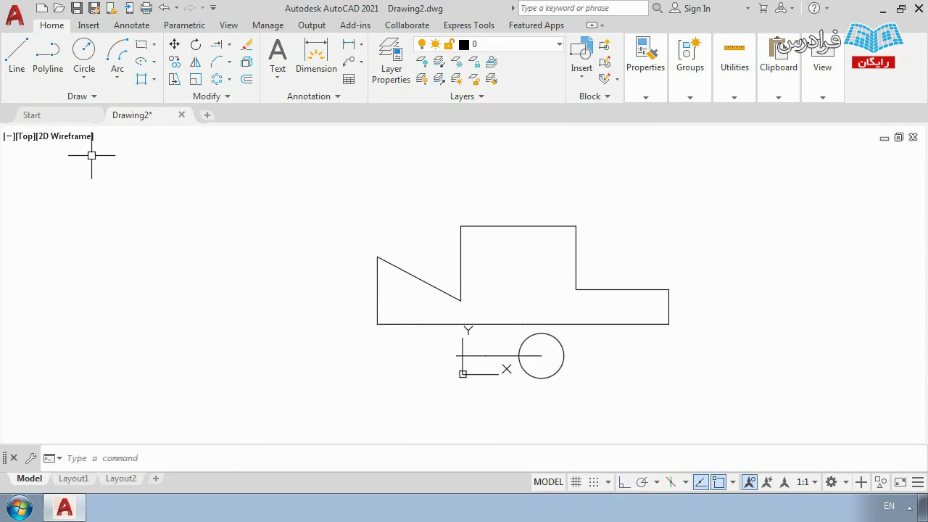
Step: Draw a chain of slanted connected lines in the empty area left of the stepped profile, toggling Ortho on and back off before placing them
left_click(16, 52)
left_click(145, 293)
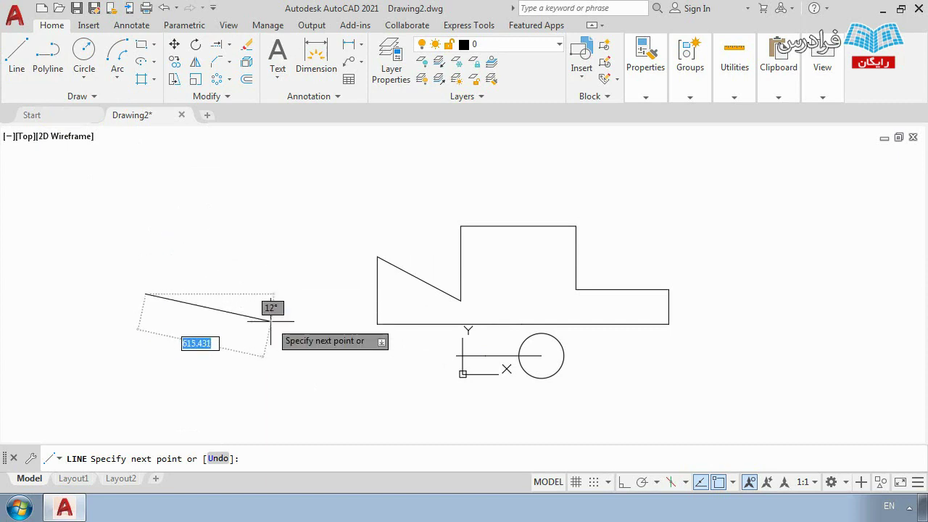
key("F8")
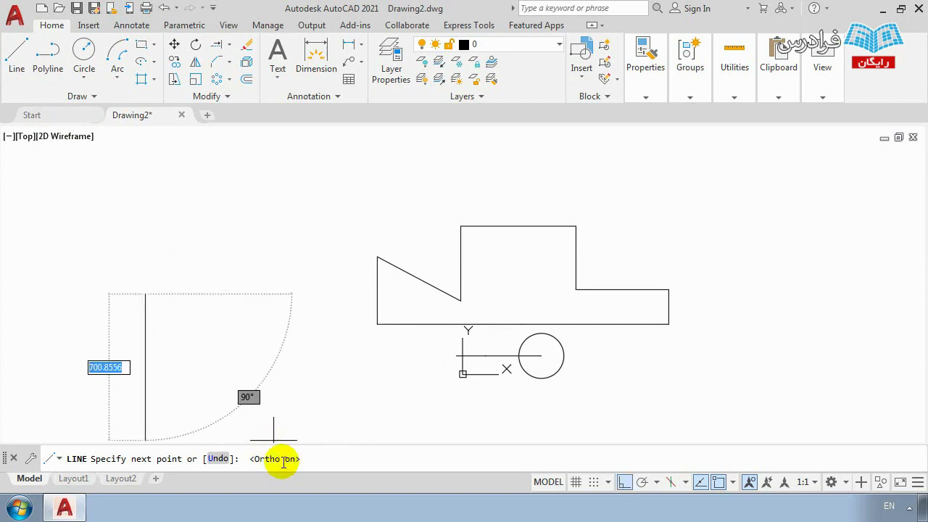
key("F8")
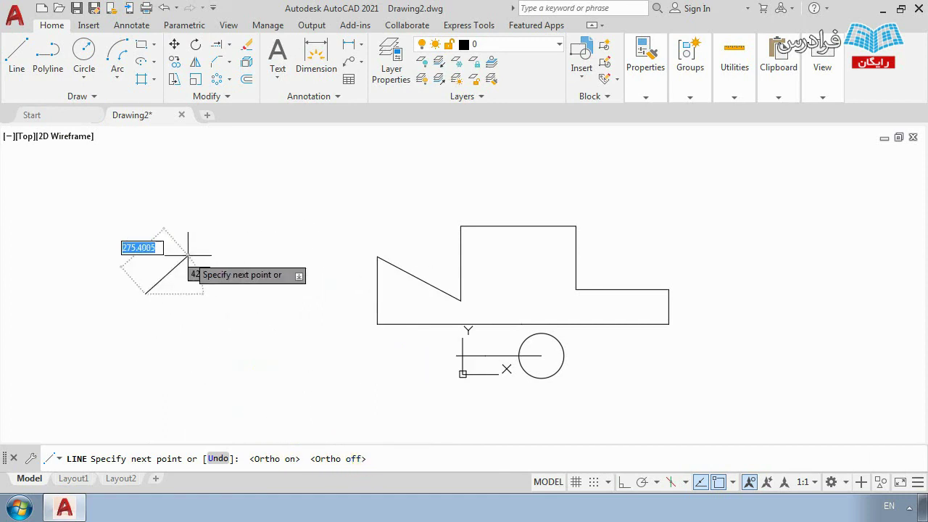
left_click(75, 320)
left_click(216, 379)
left_click(243, 254)
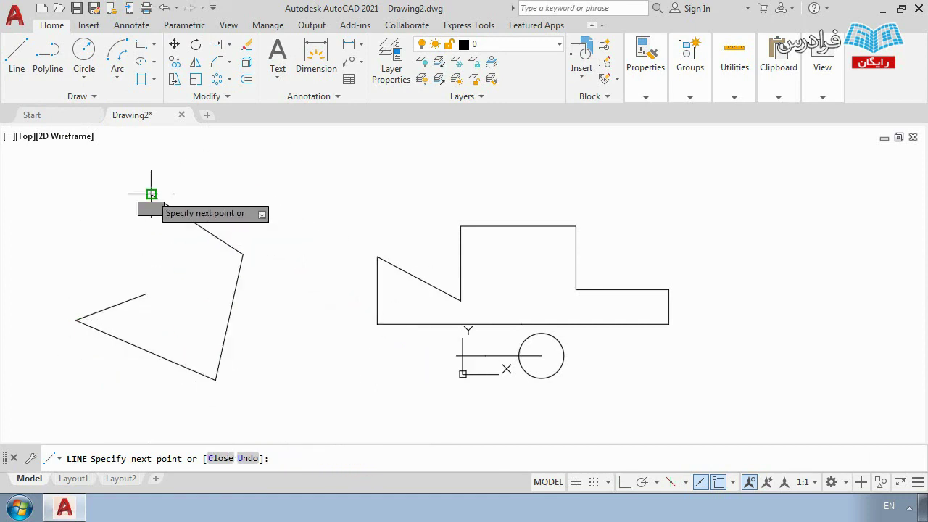
left_click(151, 194)
left_click(162, 266)
left_click(367, 222)
Step: Turn Ortho on and continue the line chain with horizontal and vertical segments across the stepped profile and around the circle, then end it
key("F8")
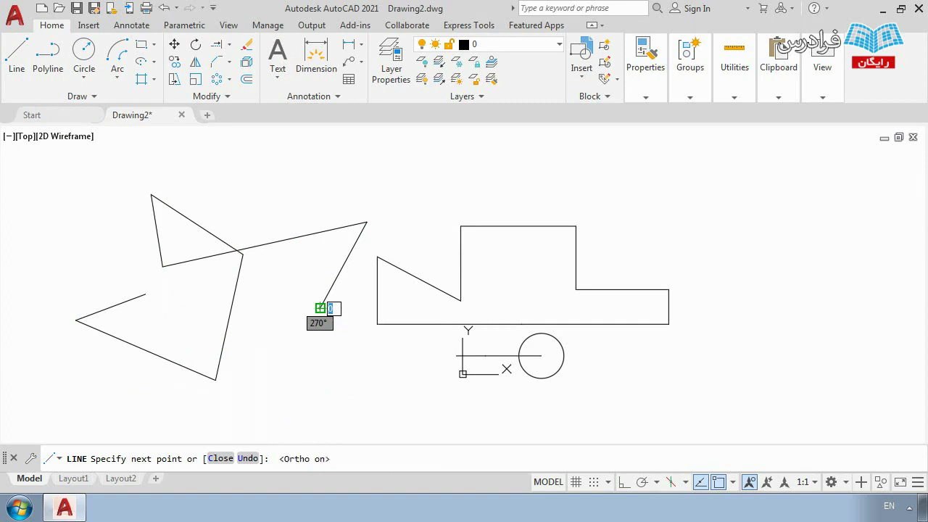
left_click(320, 308)
left_click(756, 308)
left_click(756, 168)
left_click(506, 168)
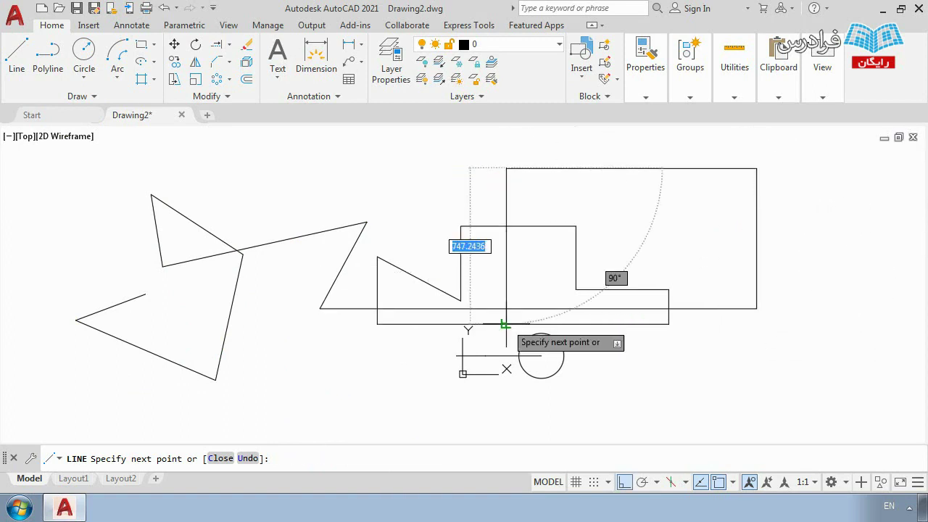
left_click(506, 407)
left_click(733, 407)
left_click(734, 366)
left_click(313, 366)
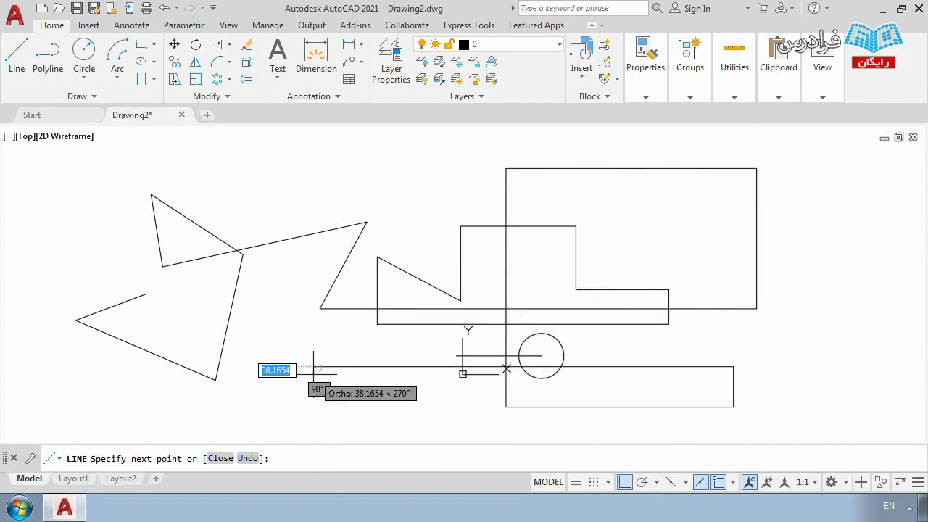
key("Escape")
scroll(402, 333, "down", 2)
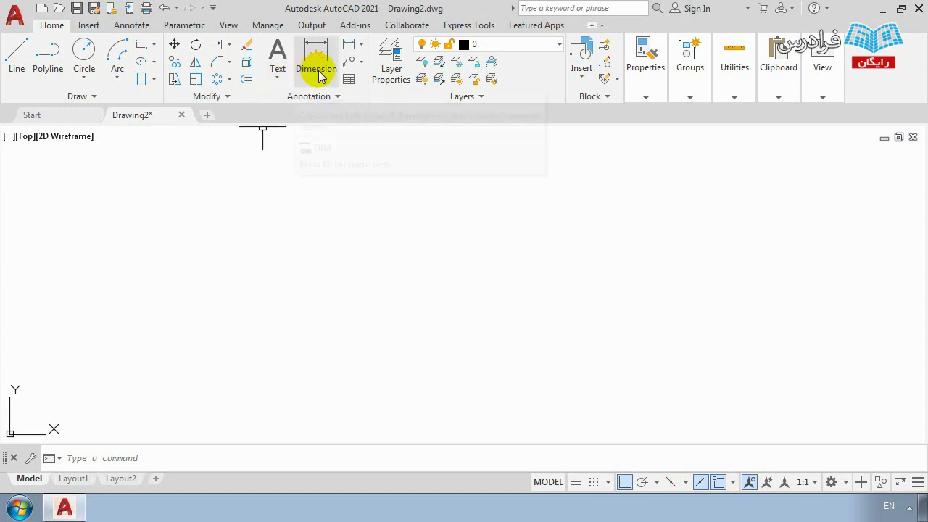
Step: Create a wide multiline text box in the empty drawing area and enter the text Faradars.org
left_click(276, 58)
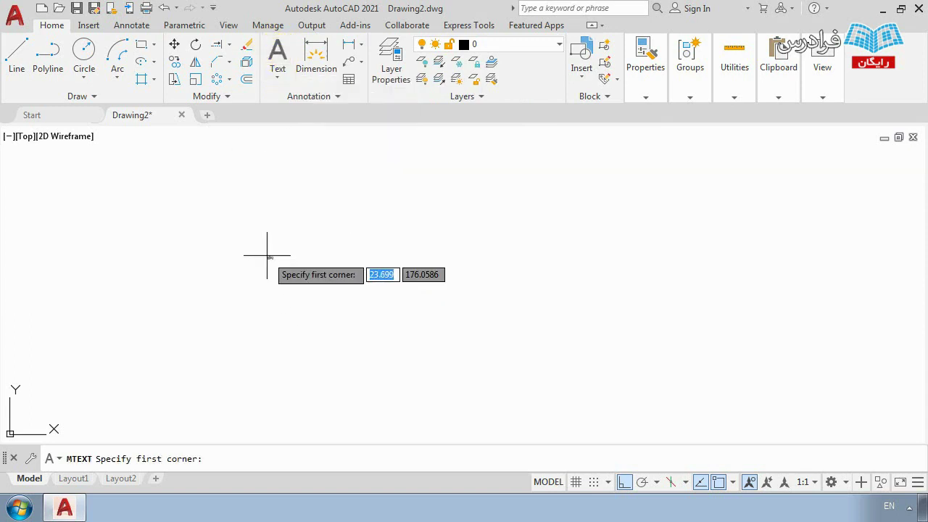
left_click(278, 235)
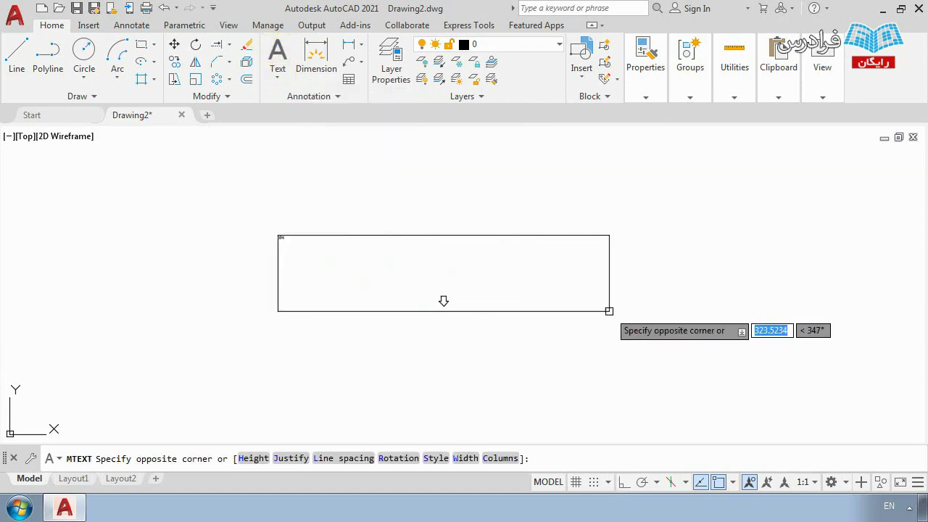
left_click(608, 311)
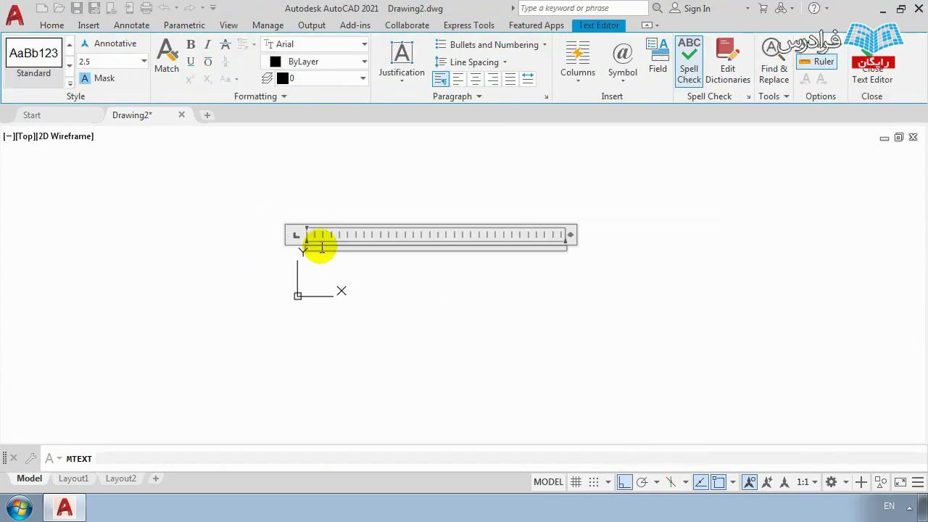
scroll(321, 247, "up", 4)
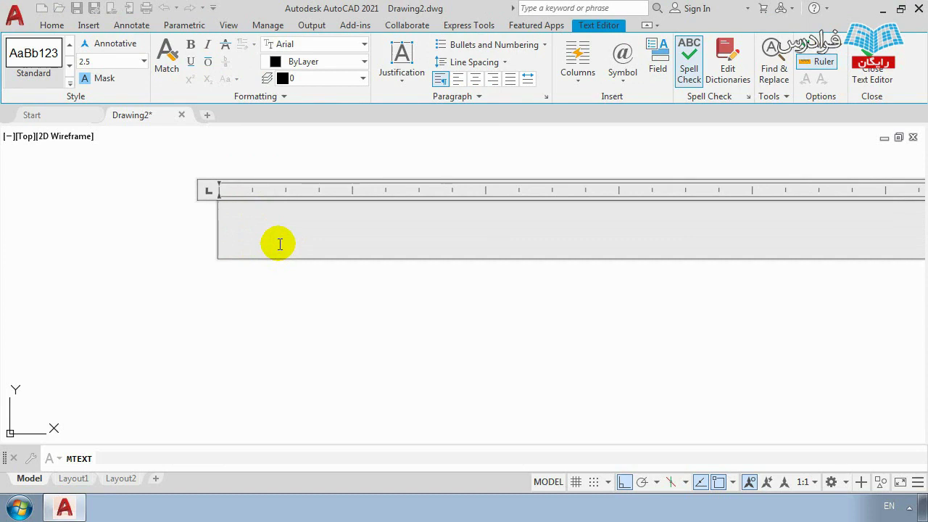
type("radars")
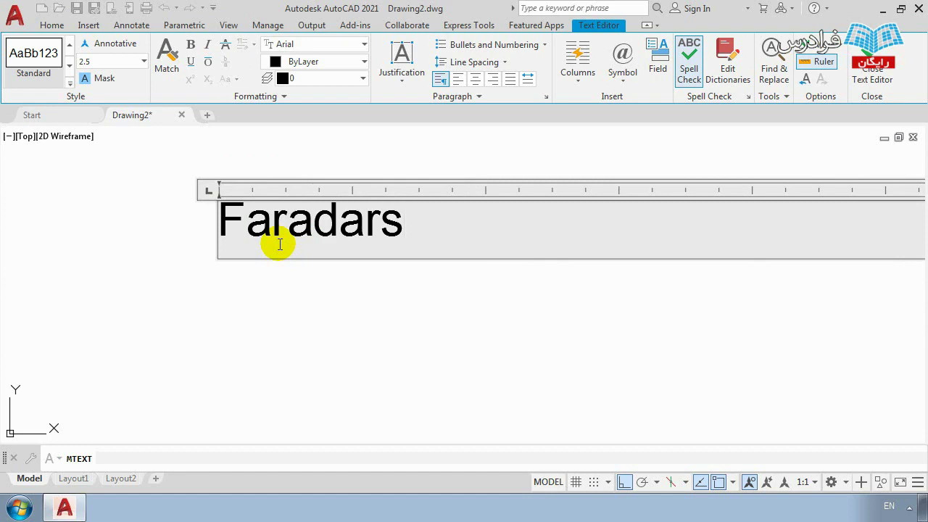
type(".og")
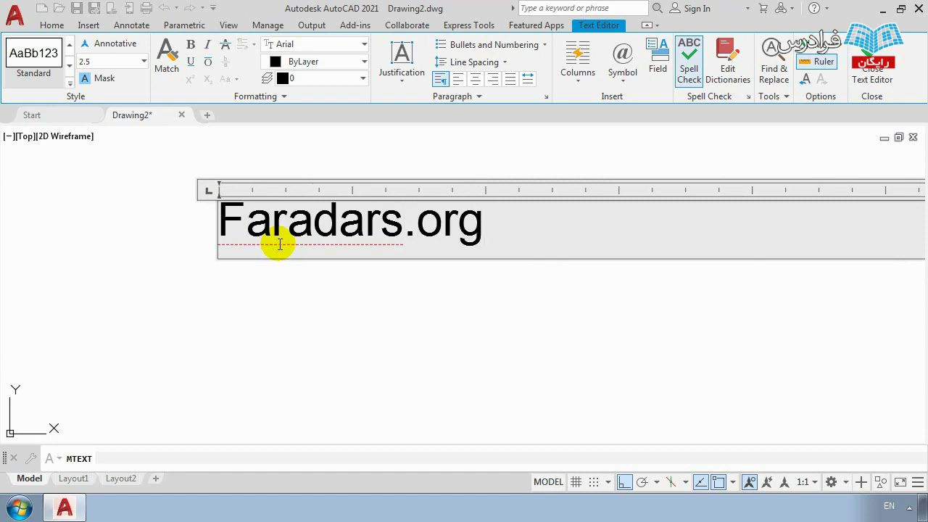
Step: Change the font of the whole Faradars.org text to arm1
left_click_drag(586, 230, 224, 249)
left_click(365, 46)
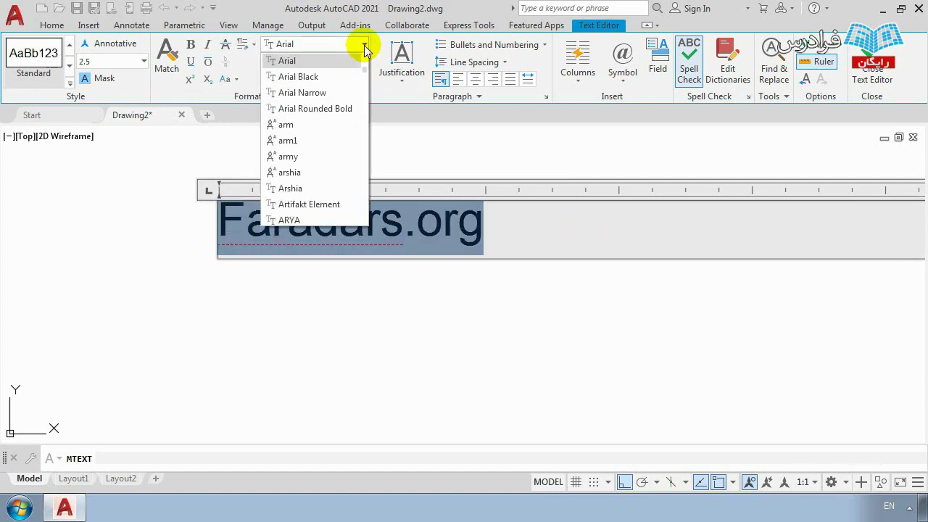
left_click(364, 47)
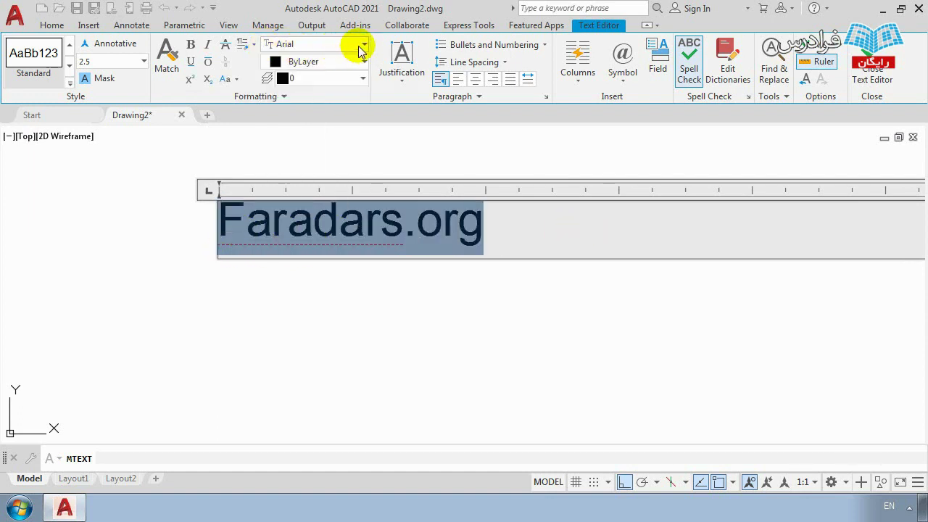
left_click(364, 47)
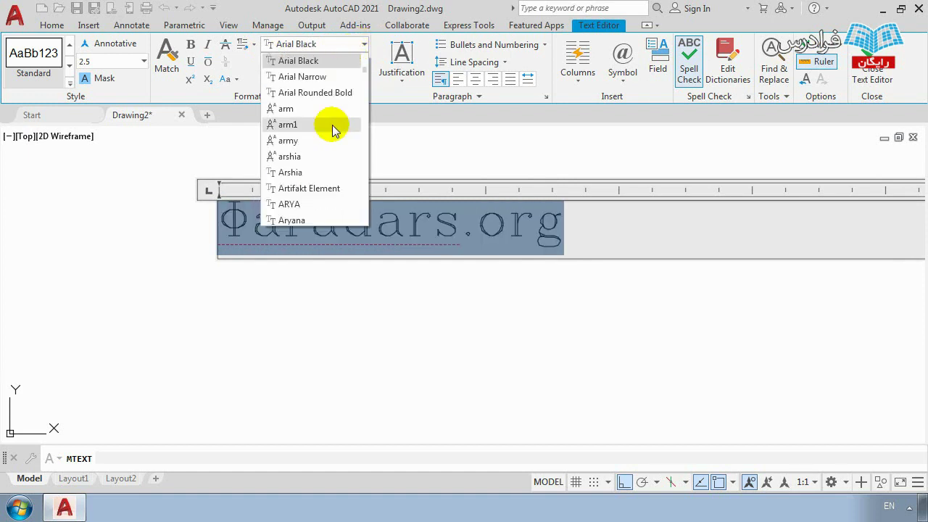
left_click(331, 126)
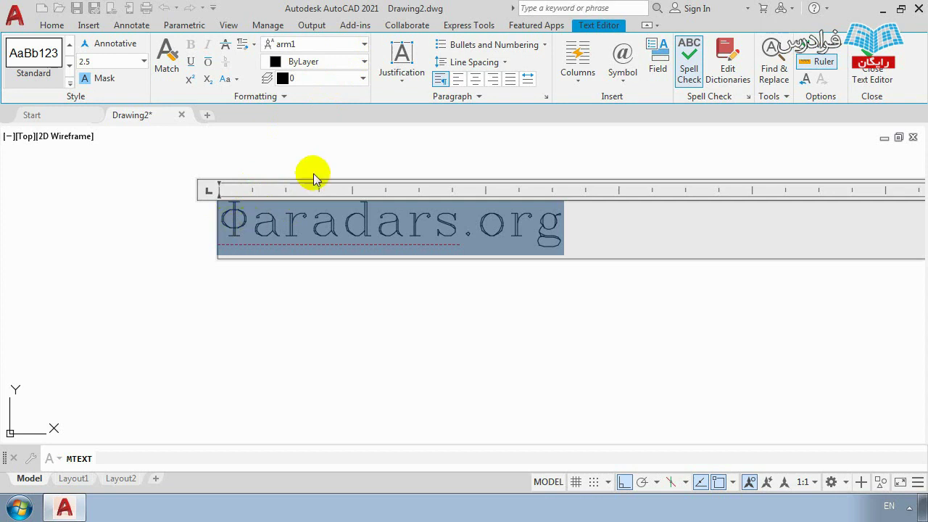
Step: Change the text's font to atlanta and deselect the text
left_click(335, 49)
scroll(290, 172, "down", 1)
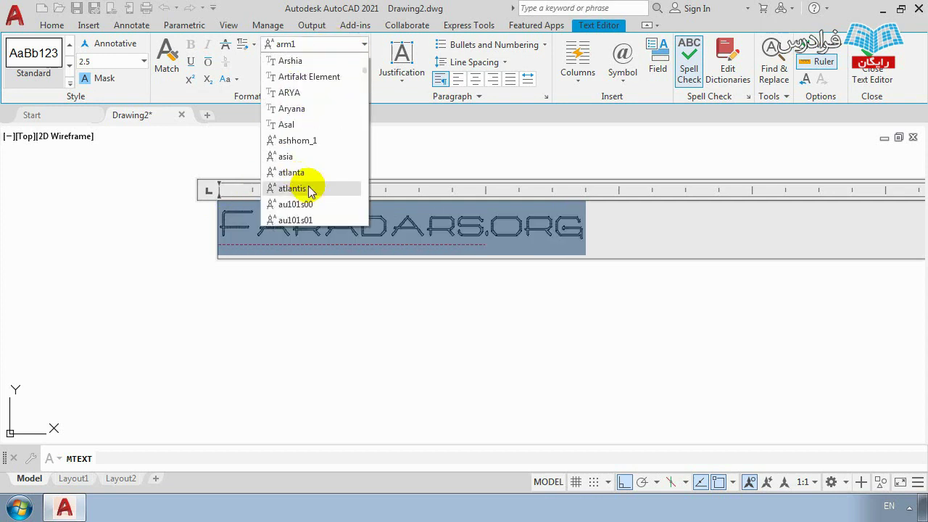
left_click(314, 173)
left_click(379, 224)
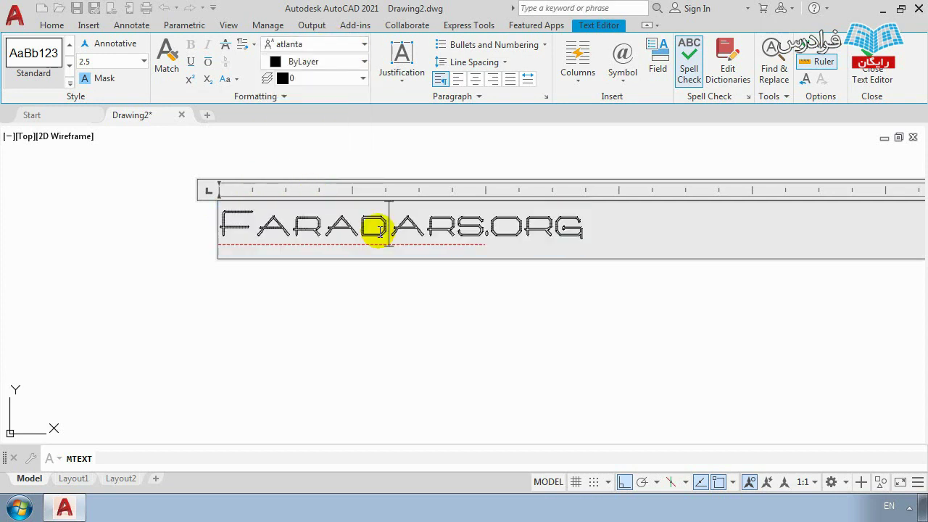
Step: Set the font of the whole Faradars.org text to Azin and deselect it
left_click_drag(579, 225, 166, 219)
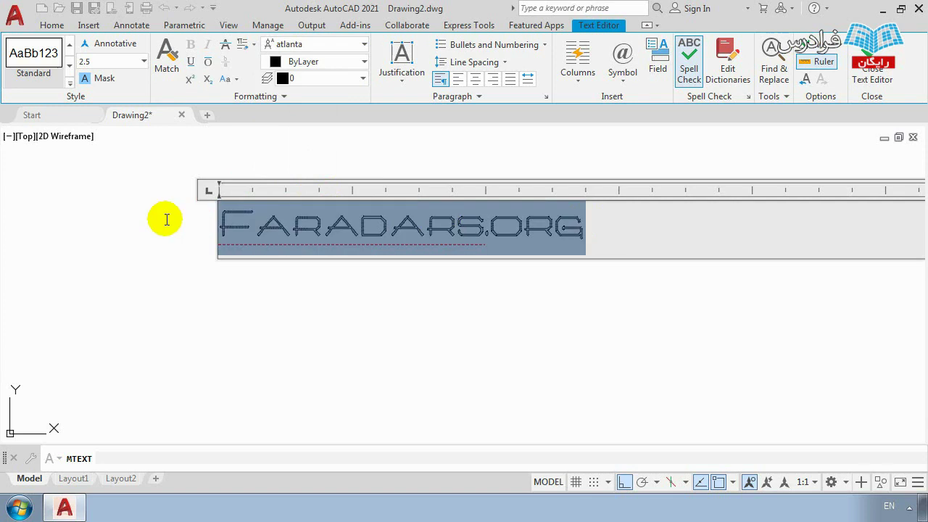
left_click(321, 44)
scroll(327, 190, "down", 3)
scroll(328, 192, "up", 3)
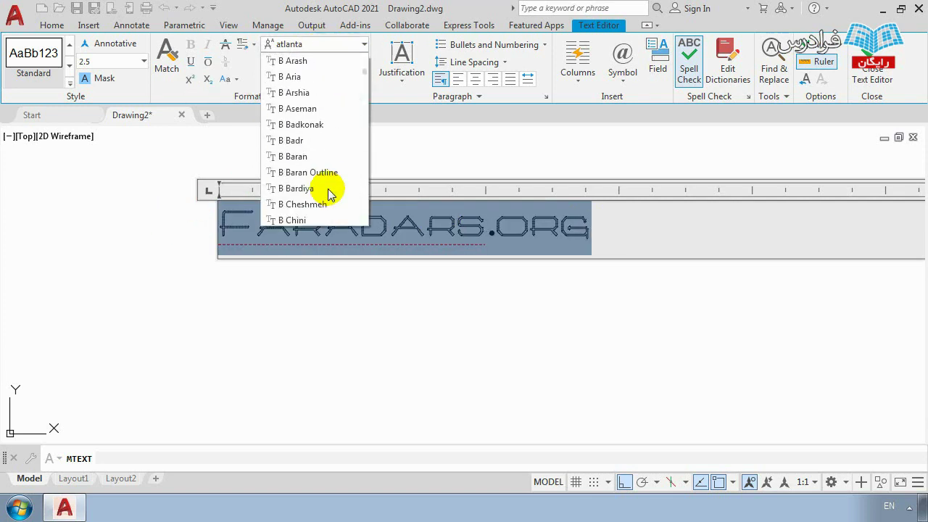
scroll(328, 192, "up", 1)
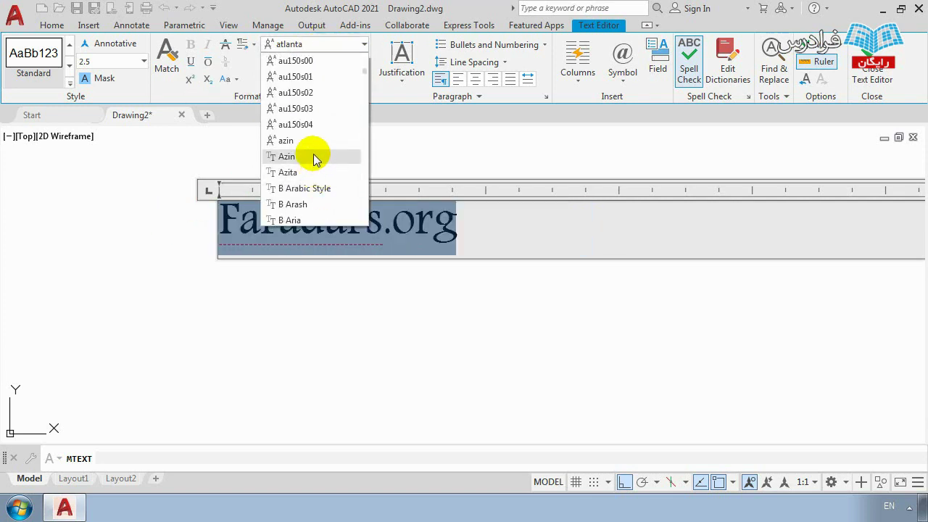
left_click(313, 156)
left_click(348, 228)
Step: Select the entire Faradars.org text in the text editor for further formatting
scroll(227, 224, "up", 2)
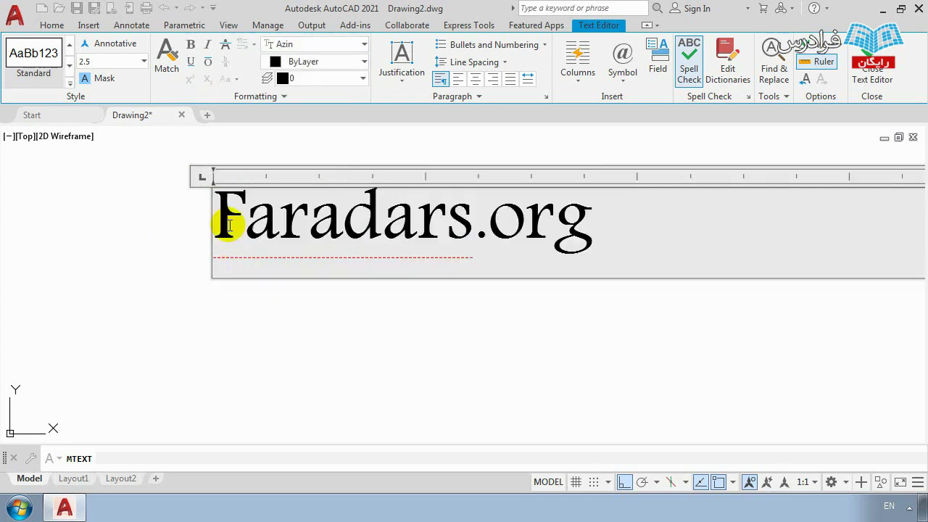
middle_click_drag(467, 224, 468, 256)
left_click_drag(602, 253, 191, 267)
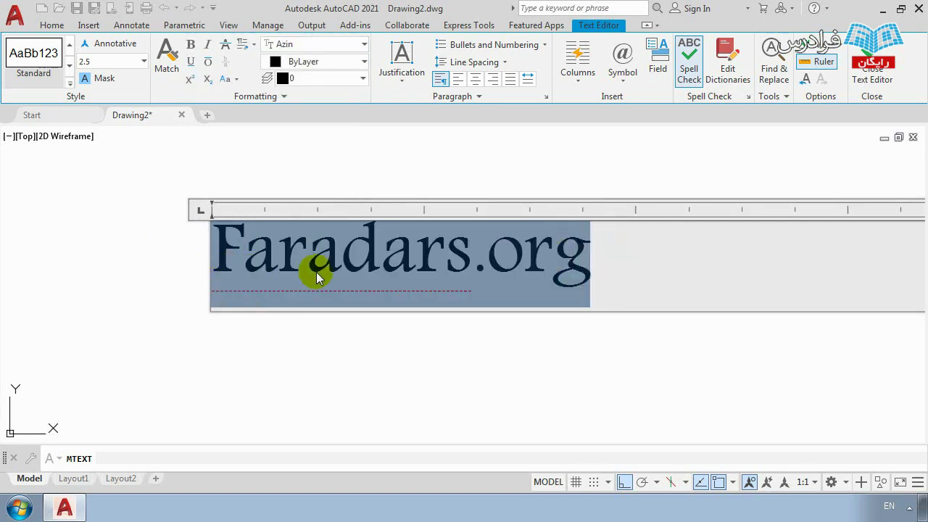
left_click(343, 269)
key("ctrl+a")
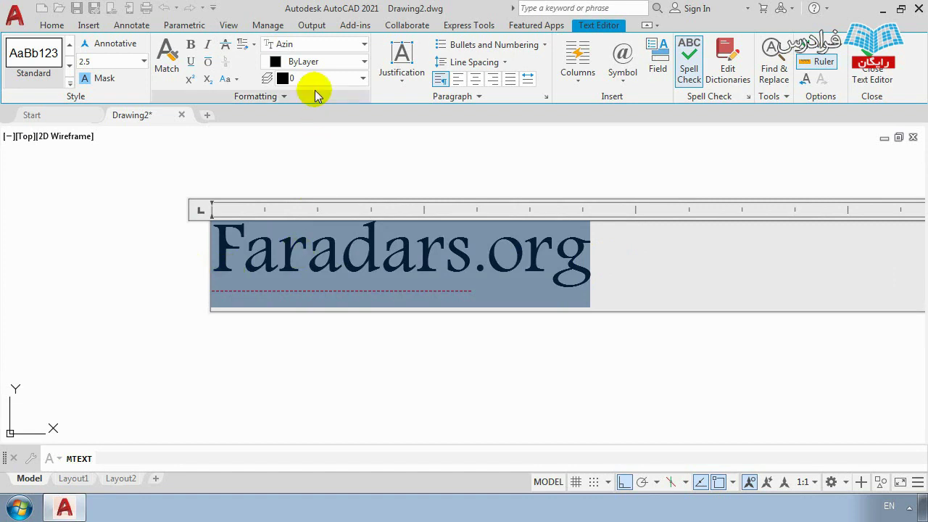
Step: Set the colour of the selected Faradars.org text to Blue
left_click(319, 63)
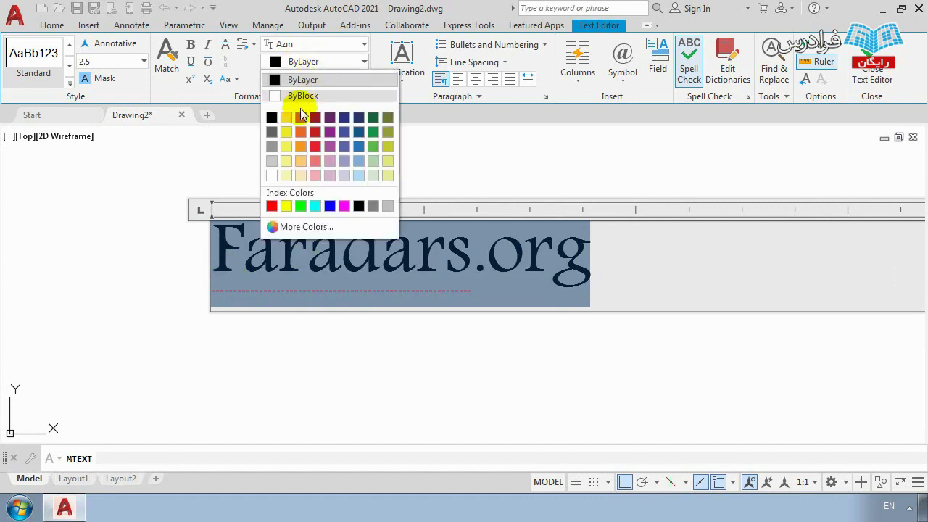
left_click(330, 206)
left_click(384, 283)
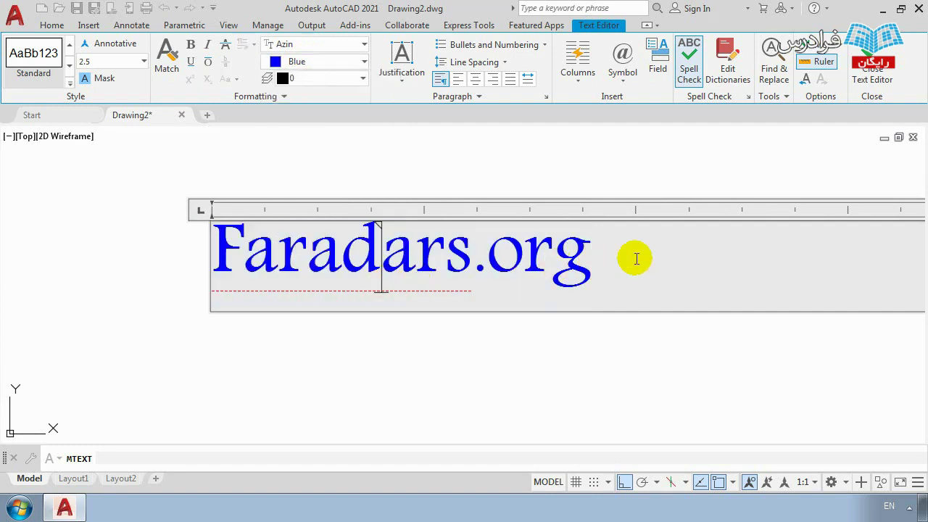
left_click_drag(634, 257, 196, 266)
left_click(339, 261)
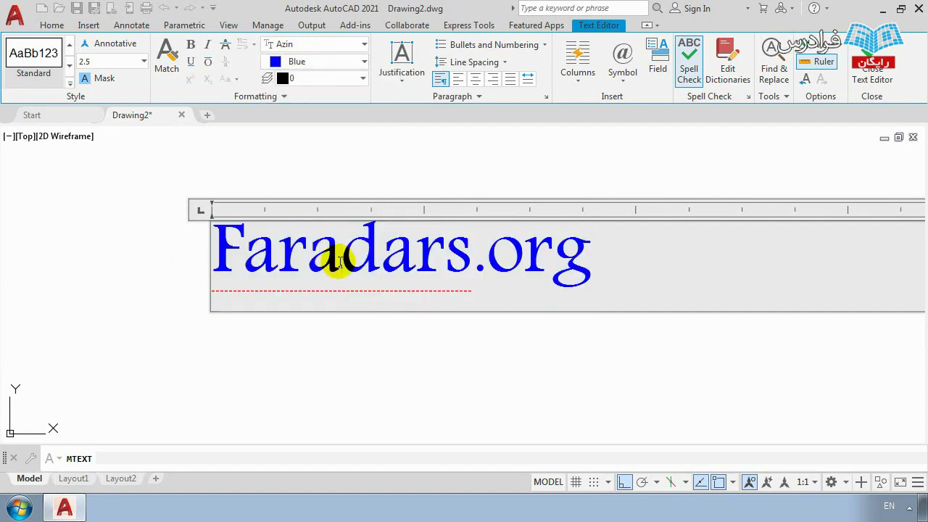
Step: Examine the layer choices available for the Faradars.org text, leaving its layer as it is
left_click_drag(586, 265, 189, 269)
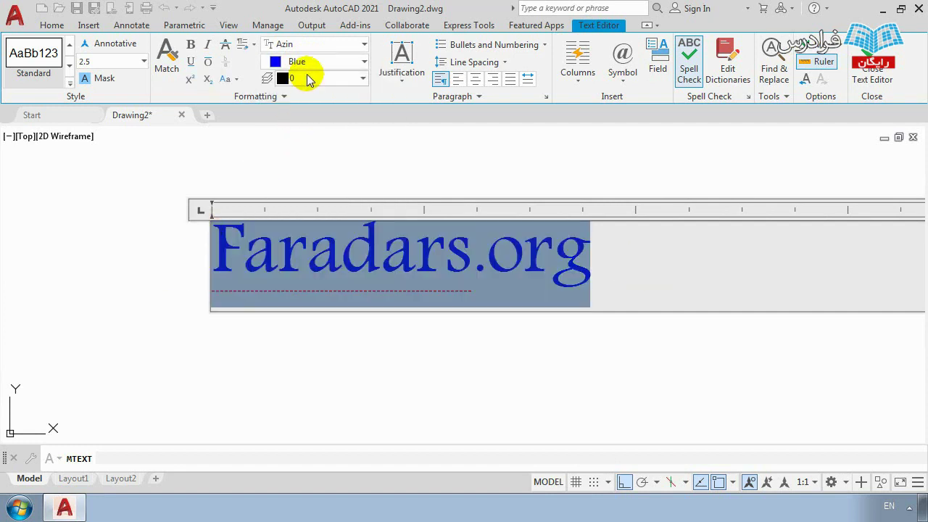
left_click(308, 79)
left_click(328, 81)
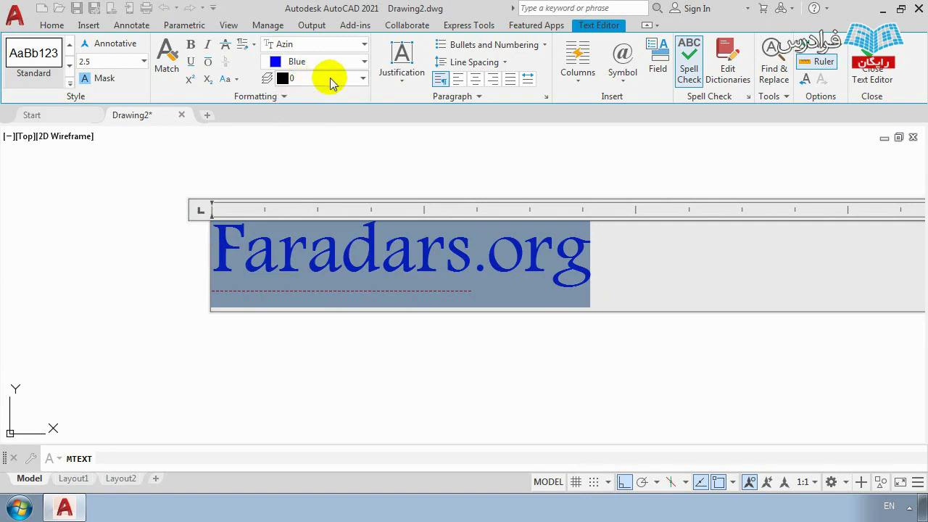
left_click(329, 81)
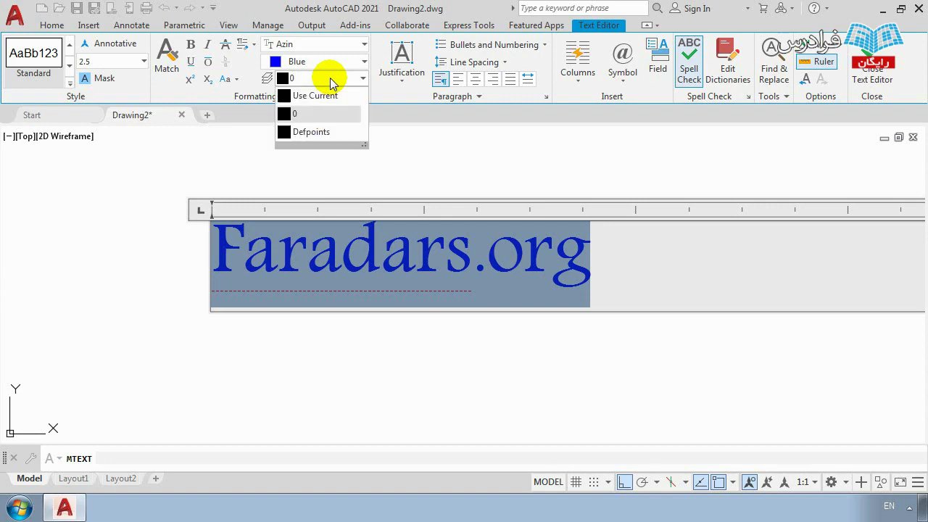
left_click(330, 77)
left_click(510, 270)
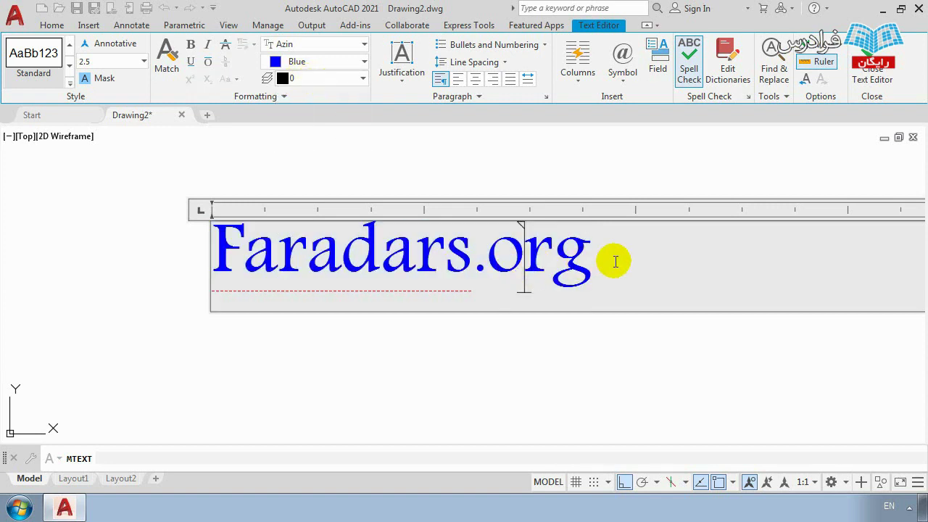
key("ctrl+a")
left_click(344, 275)
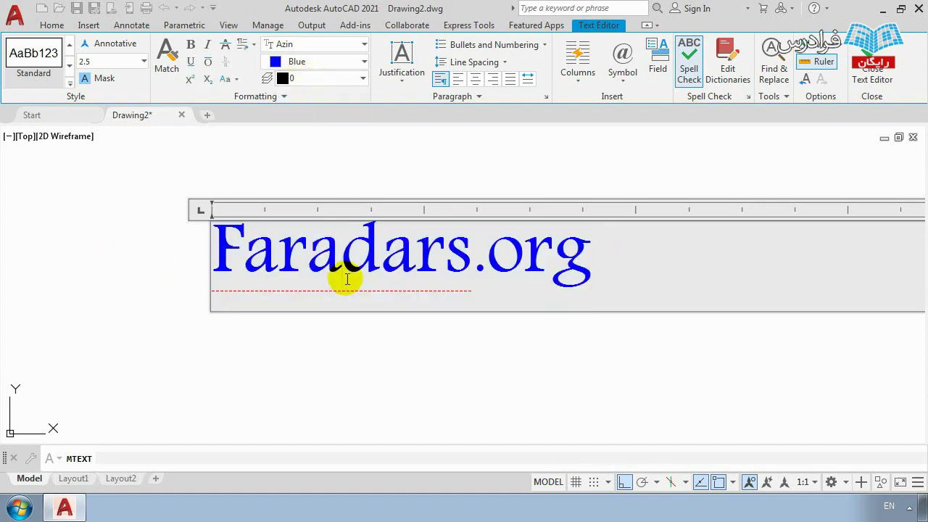
Step: Narrow the multiline text box so its width ends slightly beyond the Faradars.org text
scroll(351, 275, "down", 5)
scroll(515, 272, "down", 8)
scroll(493, 269, "up", 6)
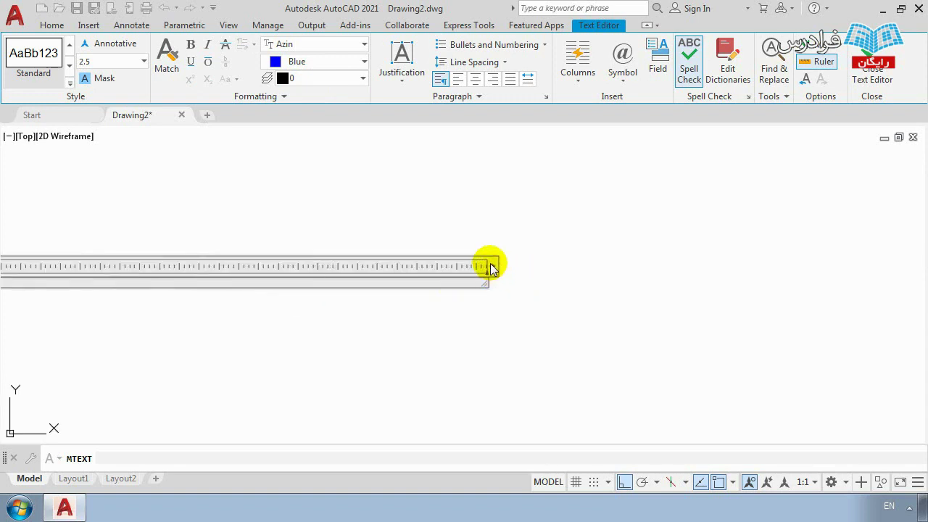
scroll(479, 270, "down", 3)
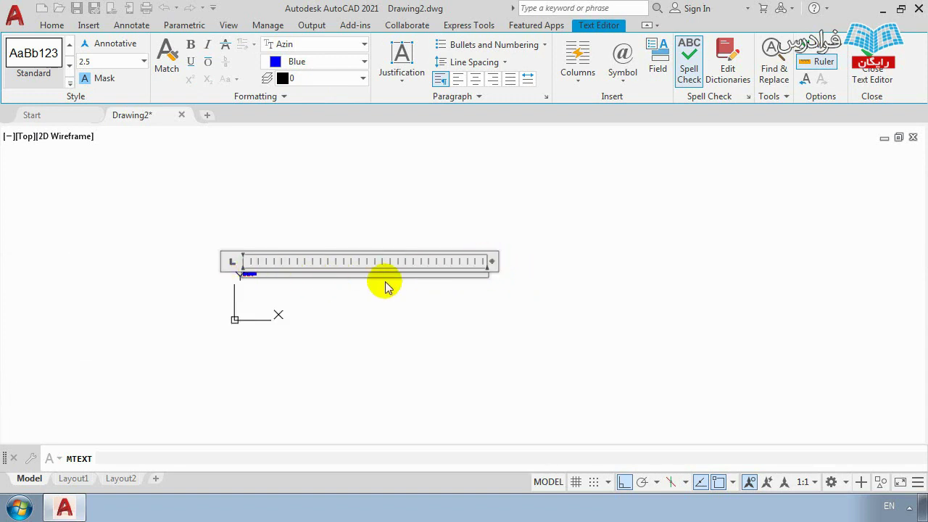
scroll(241, 264, "up", 3)
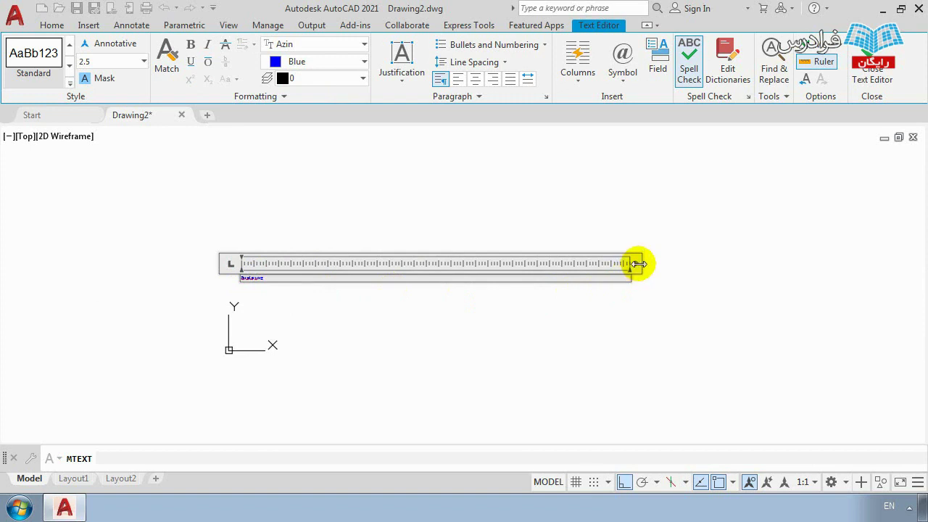
mouse_move(638, 264)
left_click_drag(638, 264, 278, 254)
scroll(240, 284, "up", 8)
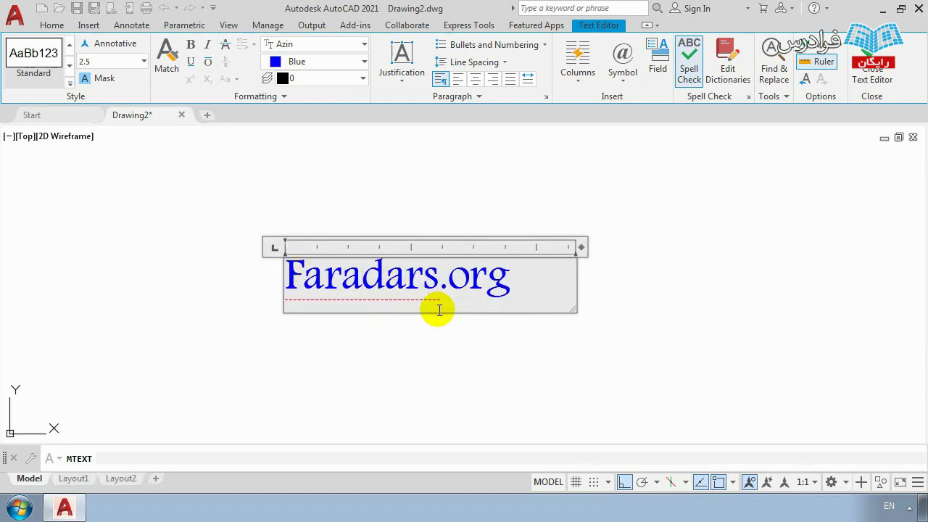
Step: Apply bold formatting to the whole Faradars.org text
left_click_drag(534, 293, 221, 186)
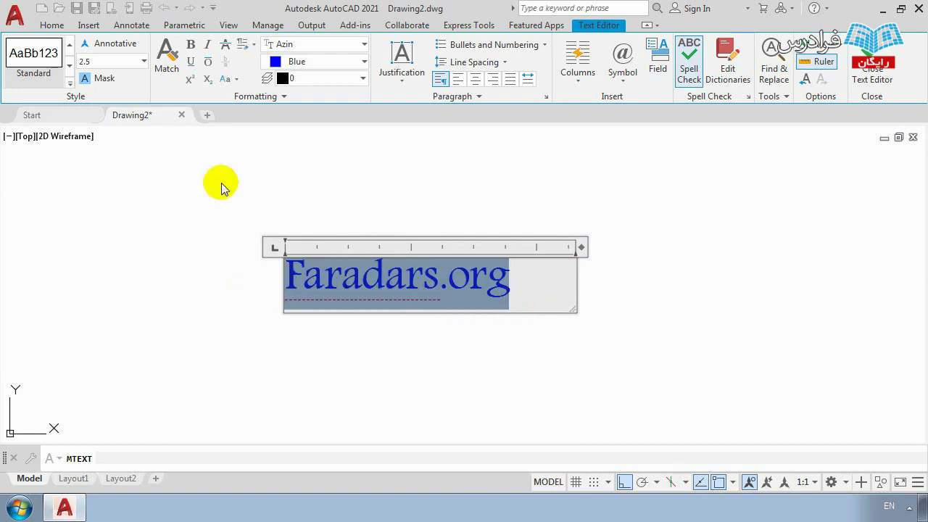
left_click(191, 45)
left_click(414, 279)
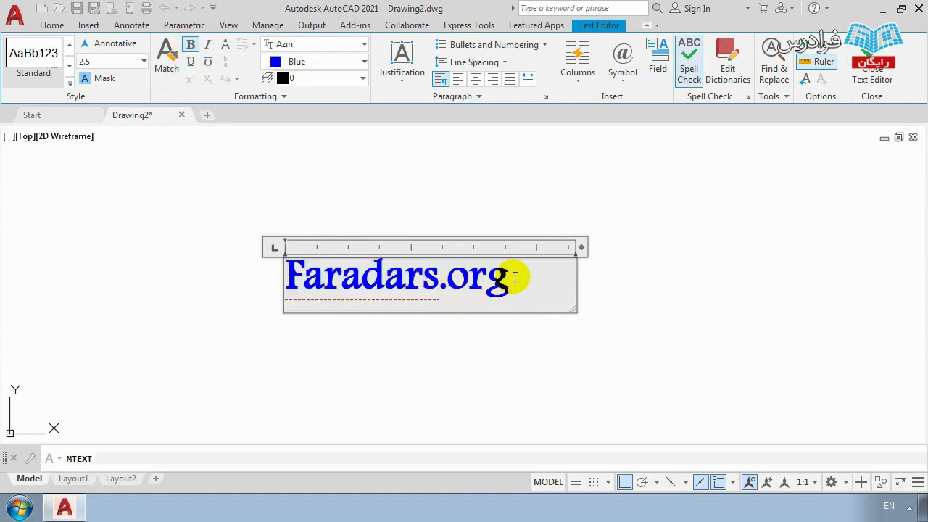
Step: Apply italic formatting to the whole Faradars.org text
left_click_drag(518, 276, 269, 275)
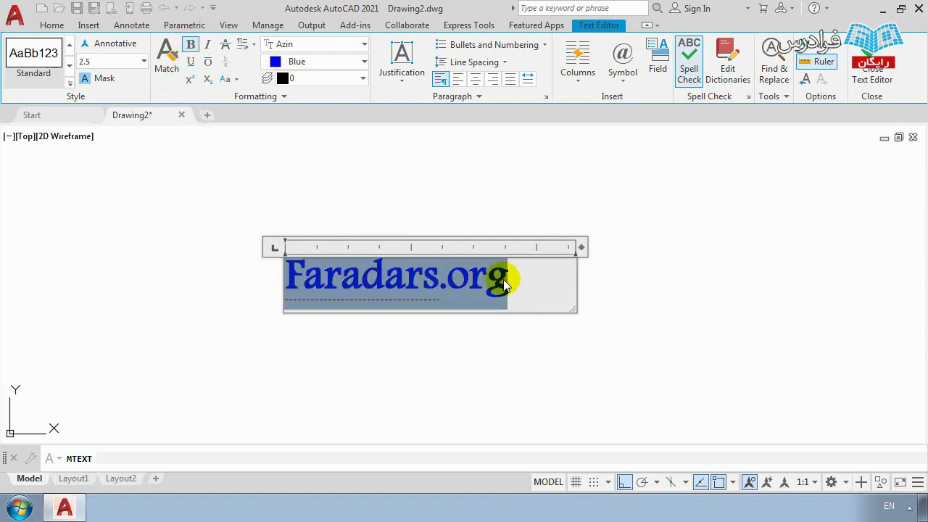
left_click(535, 275)
left_click_drag(537, 275, 266, 283)
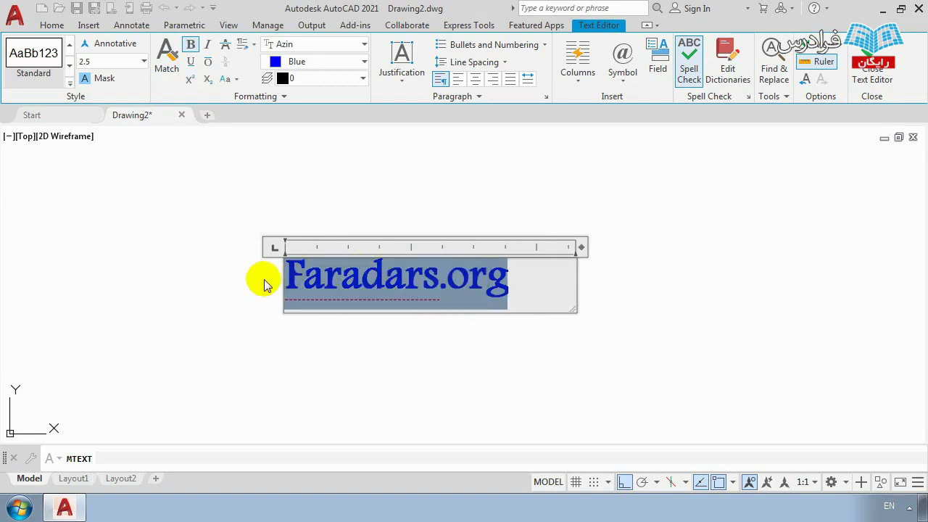
left_click(209, 45)
left_click(520, 292)
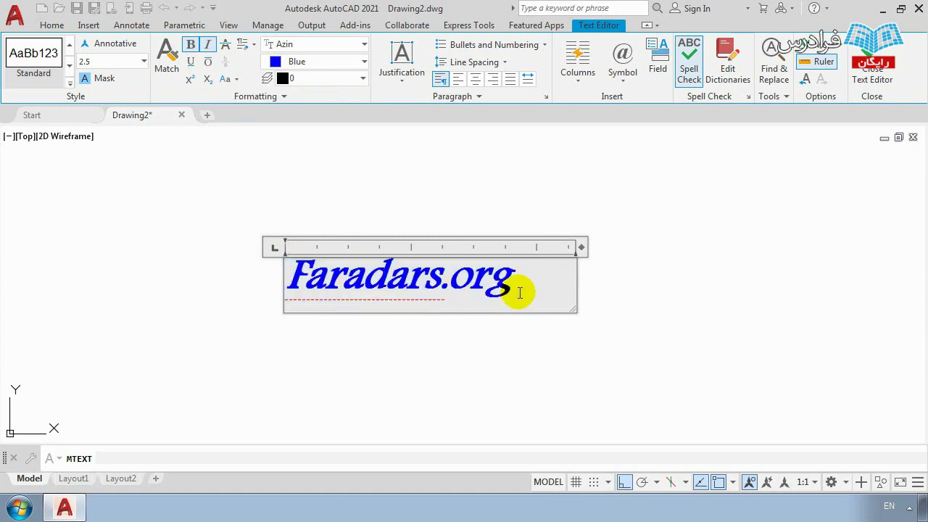
Step: Remove the bold and italic formatting from the Faradars.org text
left_click_drag(520, 292, 283, 283)
left_click(191, 46)
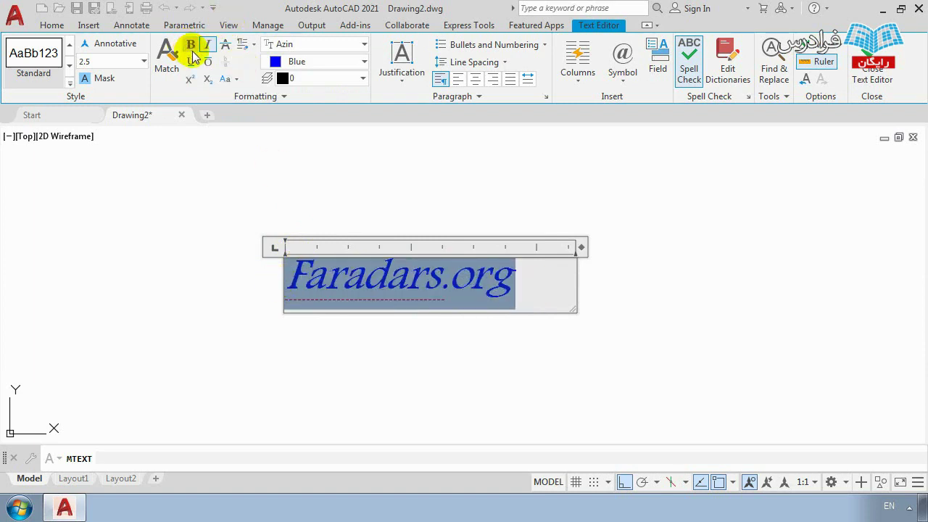
left_click(207, 45)
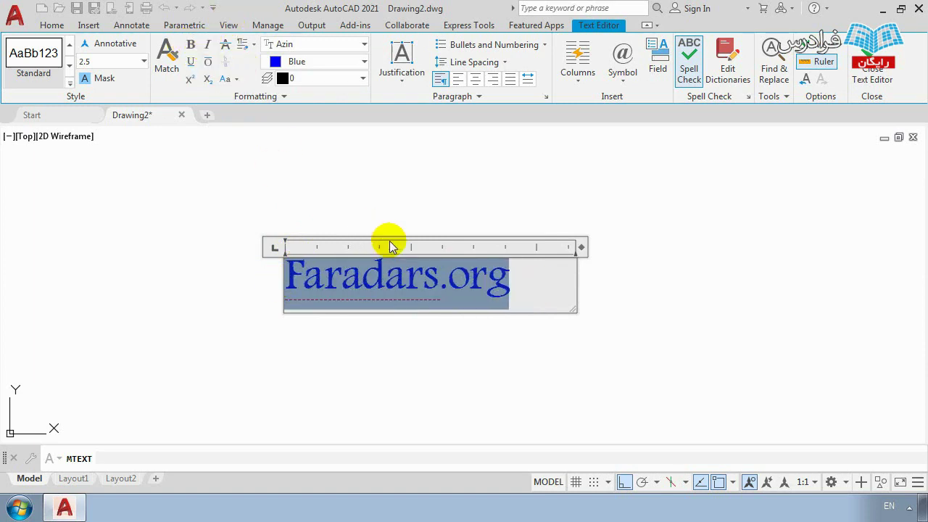
Step: Turn strikethrough on and back off for the whole Faradars.org text
left_click(226, 47)
left_click(440, 287)
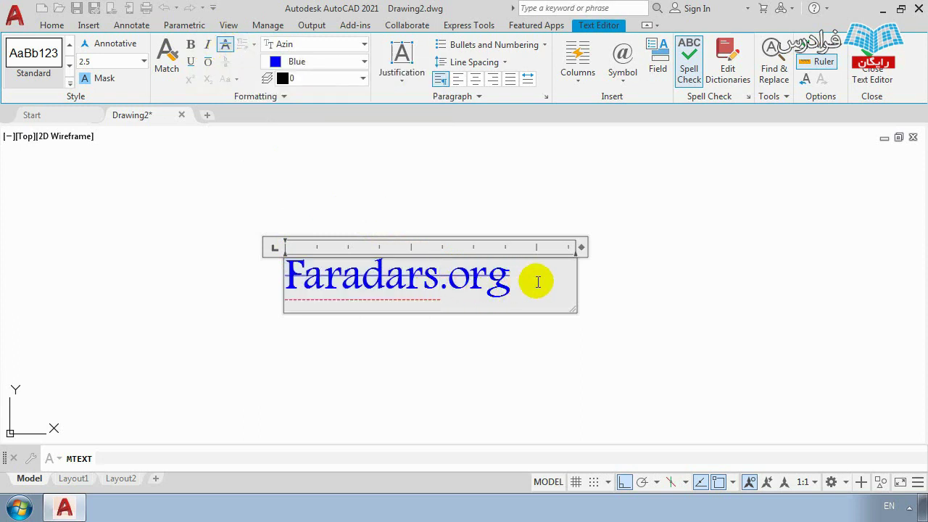
left_click_drag(534, 278, 259, 282)
left_click(226, 47)
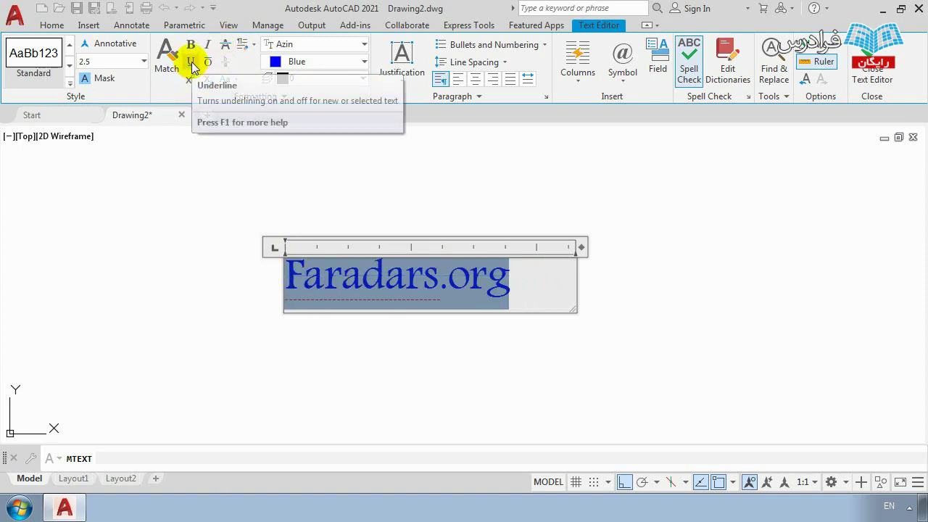
Step: Turn underlining on and back off for the whole Faradars.org text
left_click(191, 61)
left_click(447, 293)
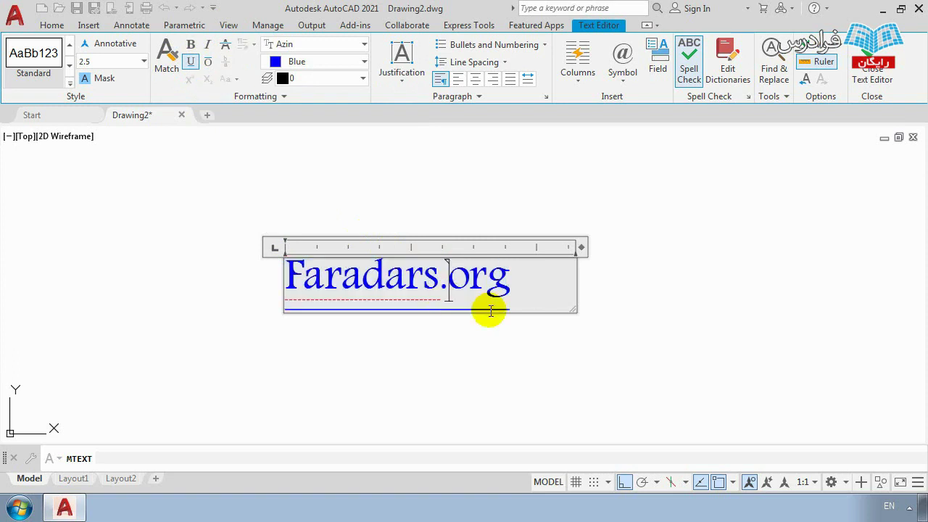
left_click_drag(541, 288, 251, 282)
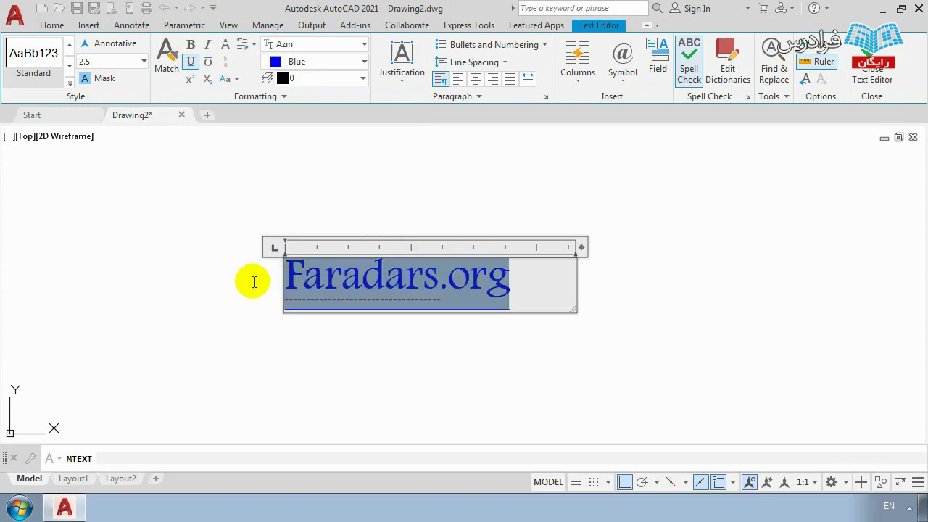
left_click(190, 62)
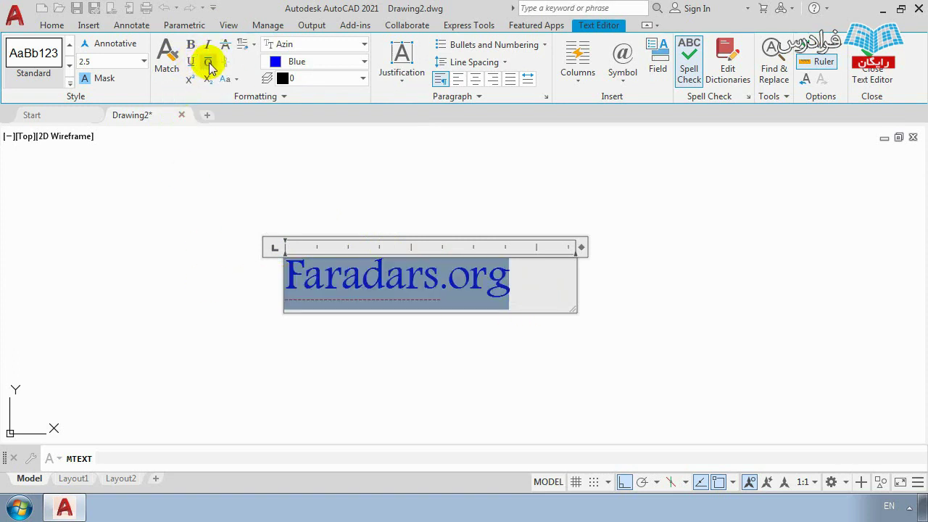
Step: Turn overlining on and back off for the whole Faradars.org text
left_click(208, 63)
left_click(435, 295)
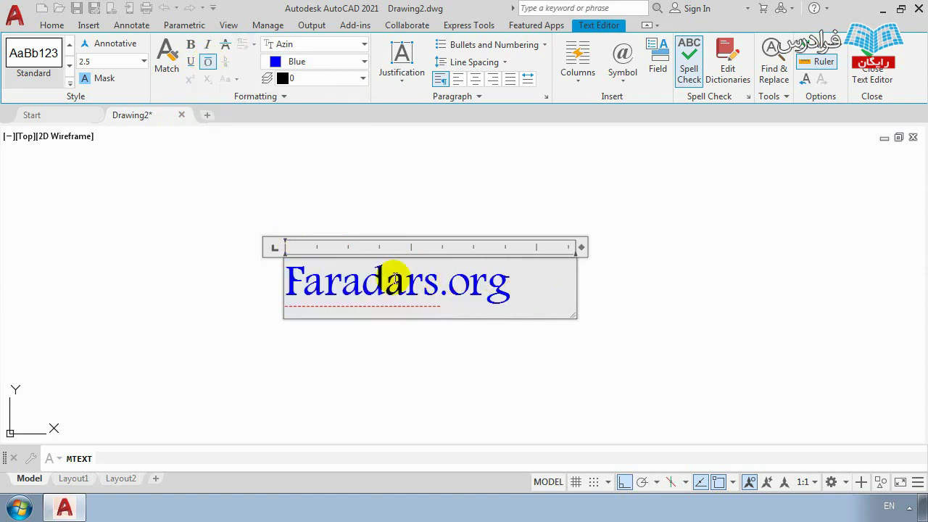
left_click_drag(525, 290, 199, 271)
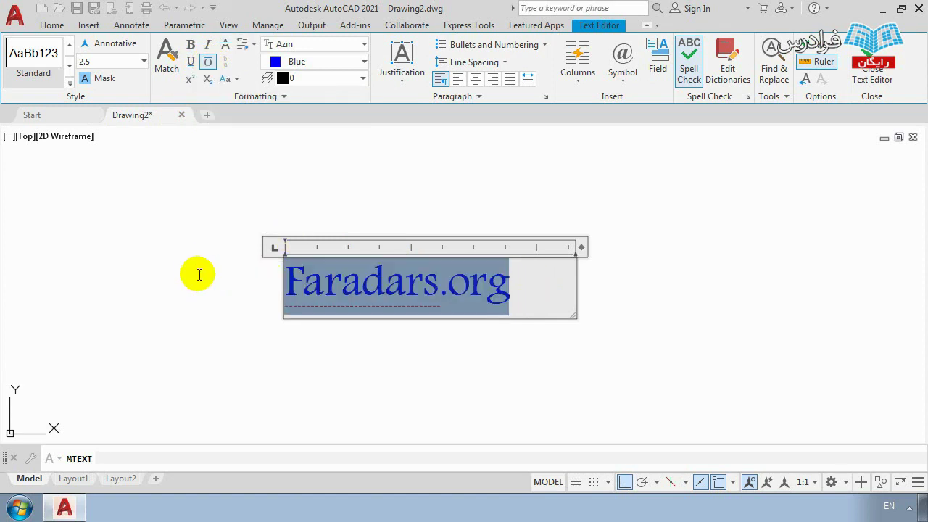
left_click(208, 62)
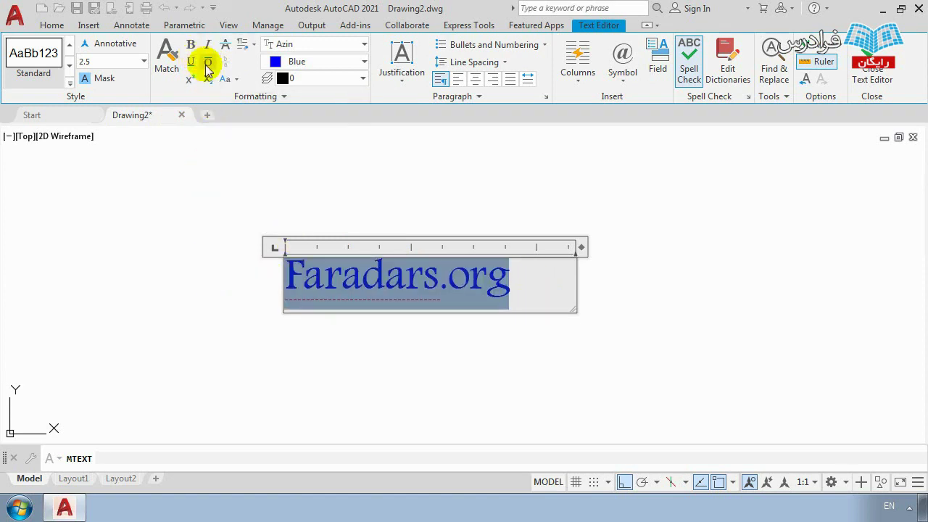
Step: Enlarge the text box in width and height and start a second line below Faradars.org
left_click(547, 280)
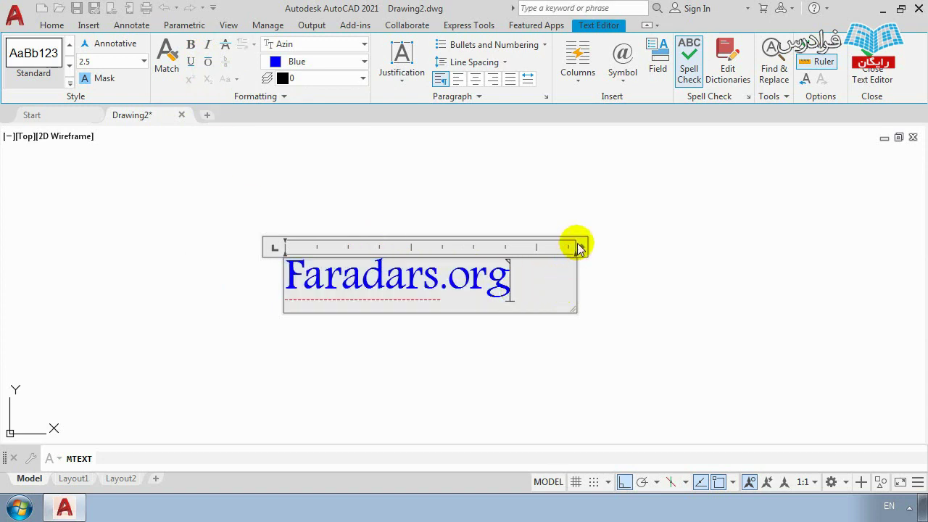
left_click_drag(572, 312, 656, 359)
key("Return")
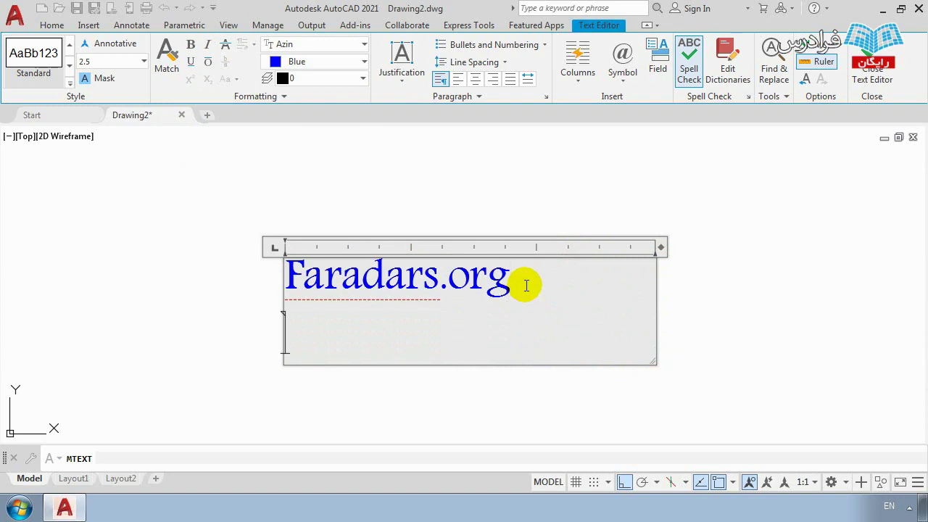
Step: Copy the Faradars.org text and paste it on the second line
left_click_drag(510, 274, 286, 272)
key("ctrl+c")
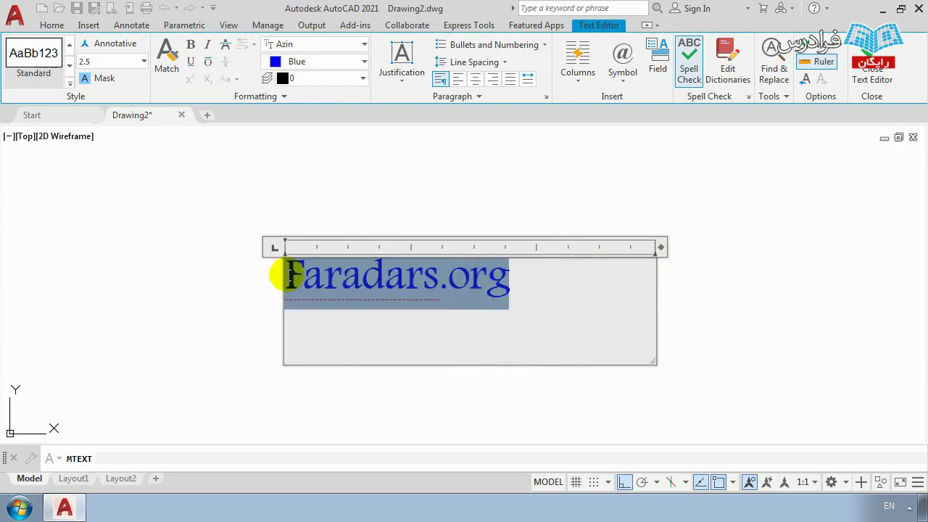
left_click(376, 341)
key("ctrl+v")
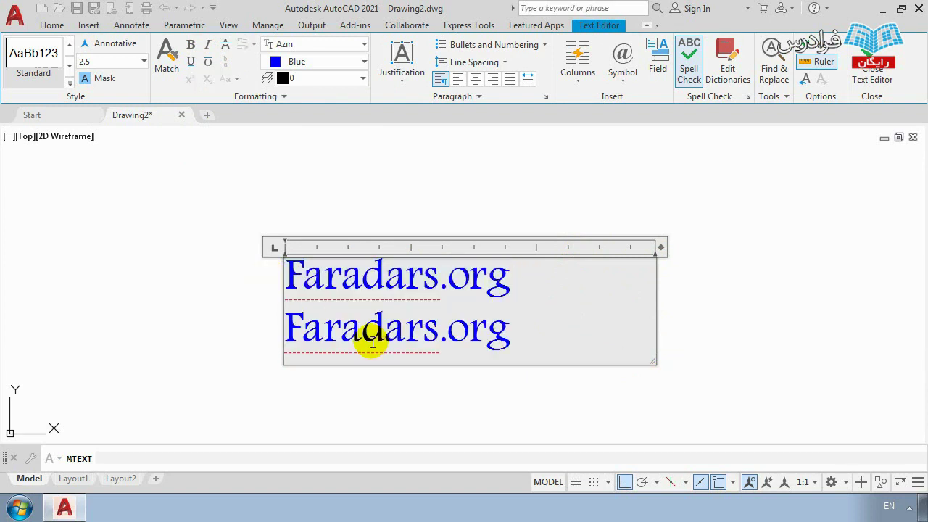
Step: Replace the Faradars.org copy on the second line with the text Text1
left_click_drag(510, 330, 253, 352)
left_click(362, 332)
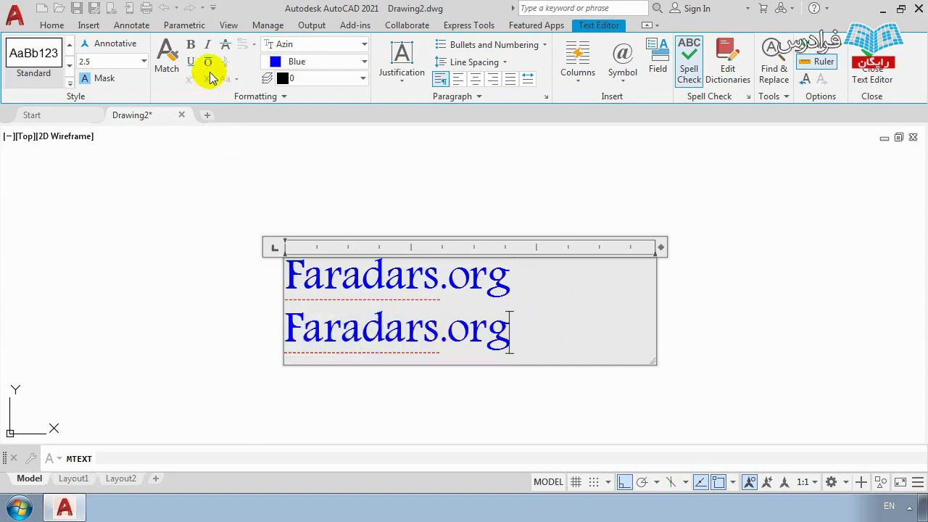
left_click_drag(534, 326, 271, 325)
left_click(341, 329)
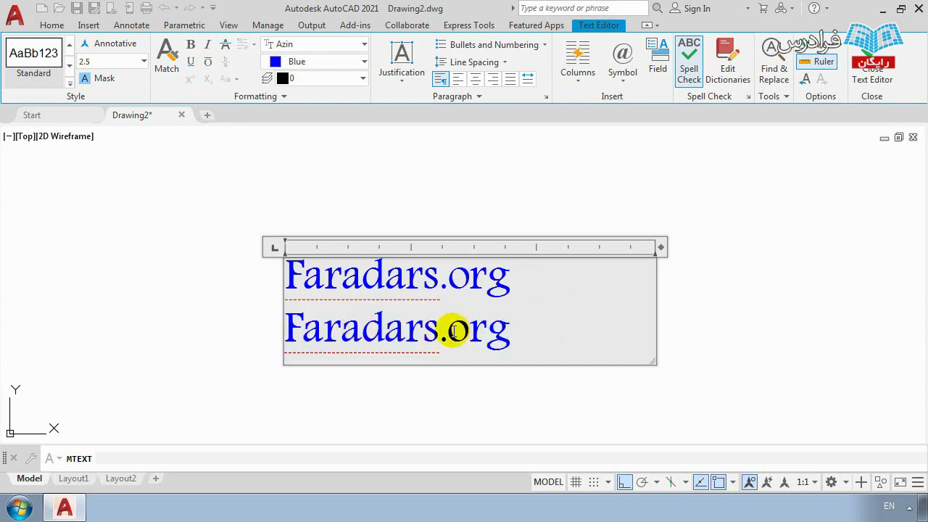
left_click(536, 328)
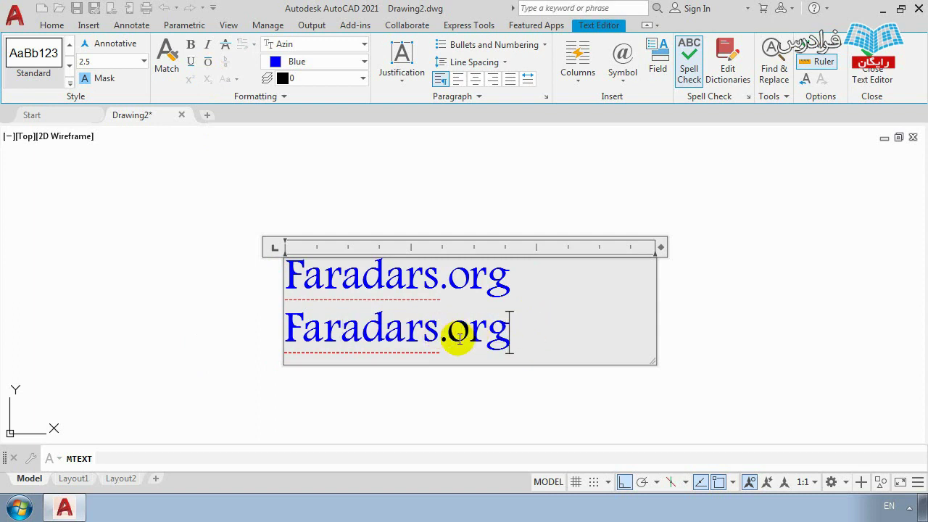
left_click_drag(526, 329, 273, 332)
type("Text1")
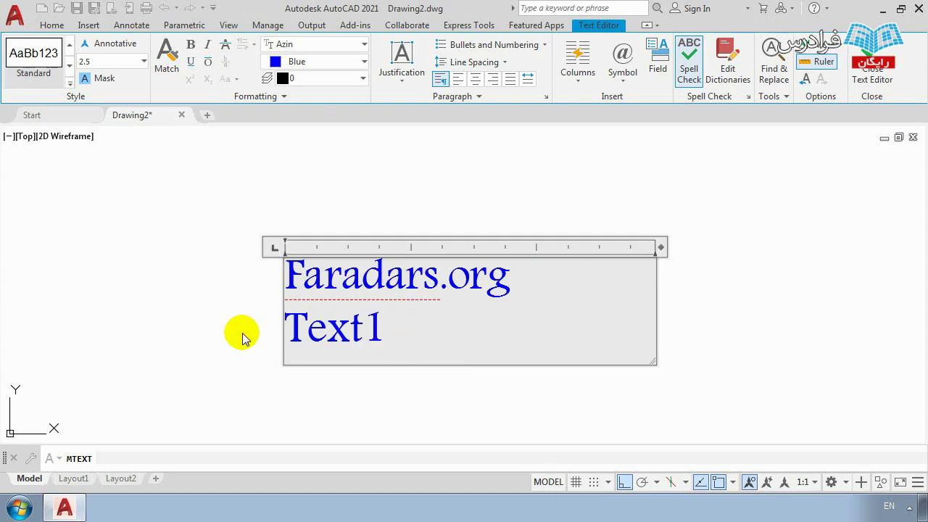
Step: Turn subscript on and back off for the 1 in Text1, trying the lowercase option in between
left_click_drag(386, 329, 362, 330)
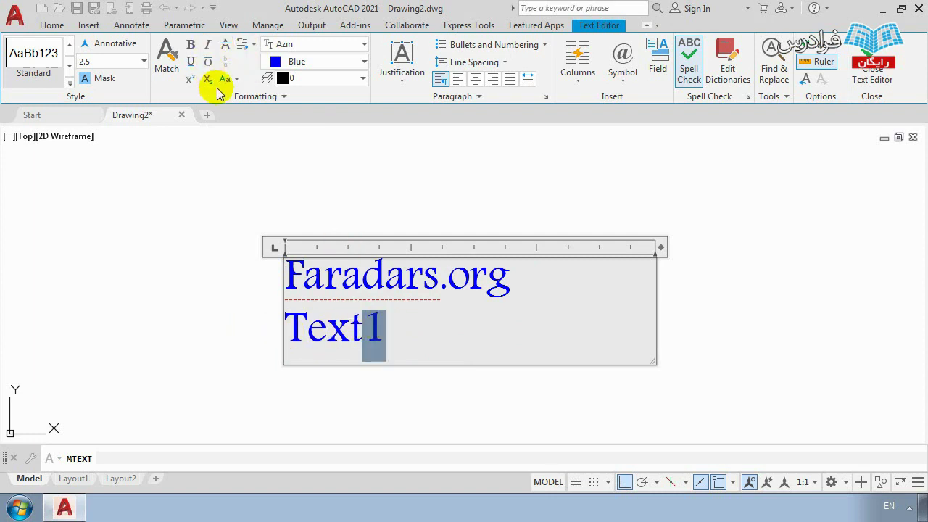
left_click(189, 81)
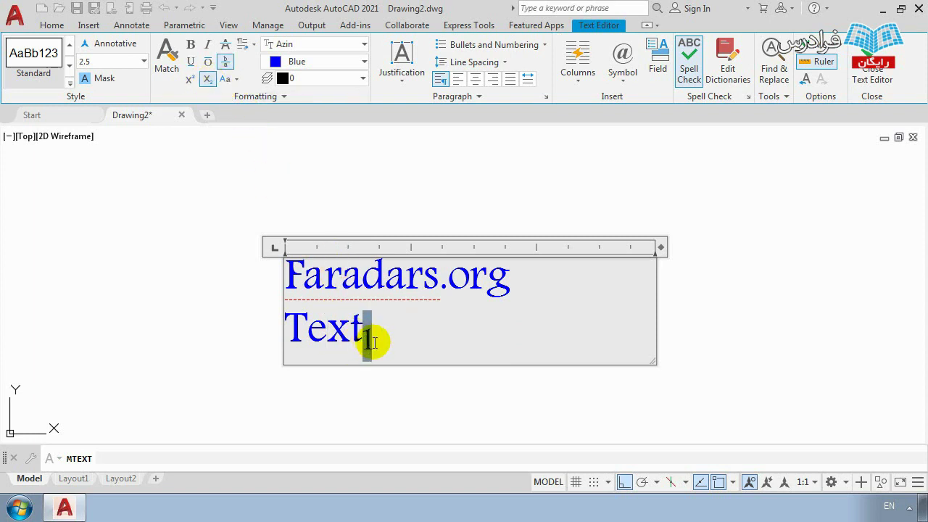
left_click(236, 79)
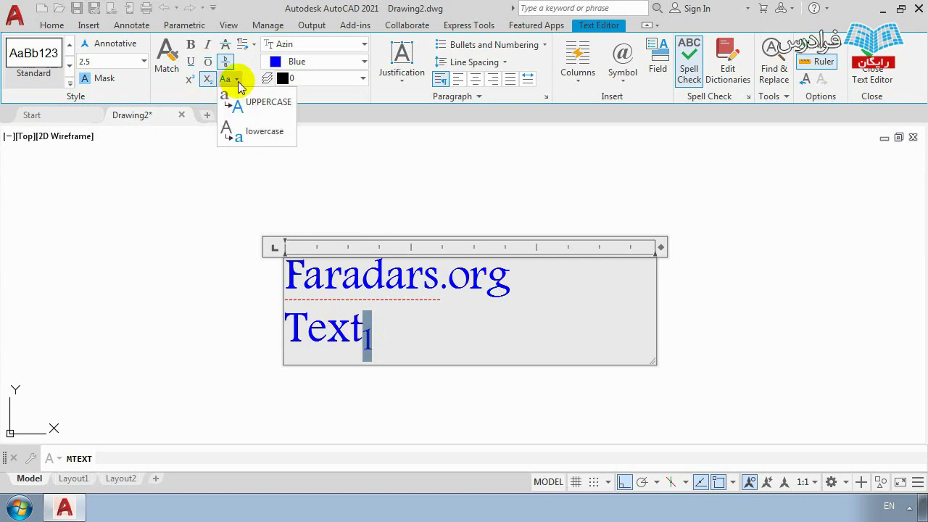
left_click(264, 134)
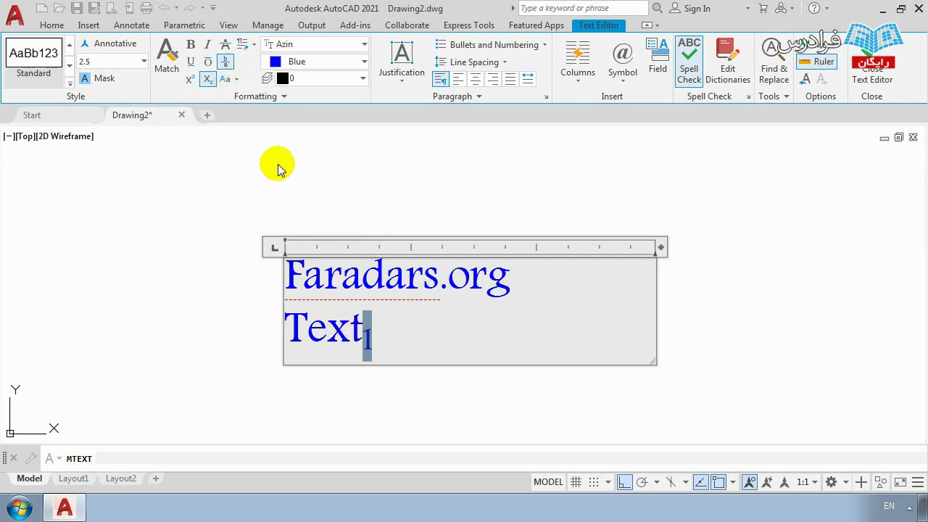
left_click(207, 79)
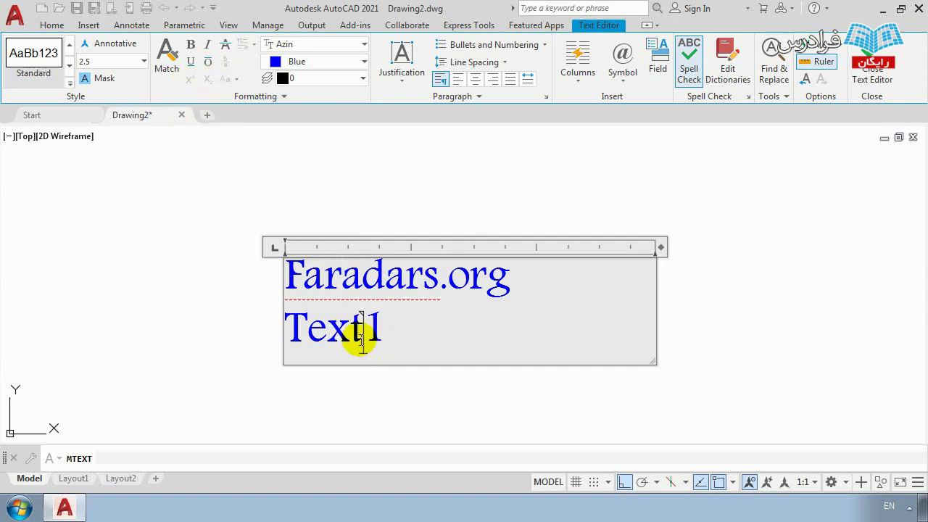
left_click(382, 320)
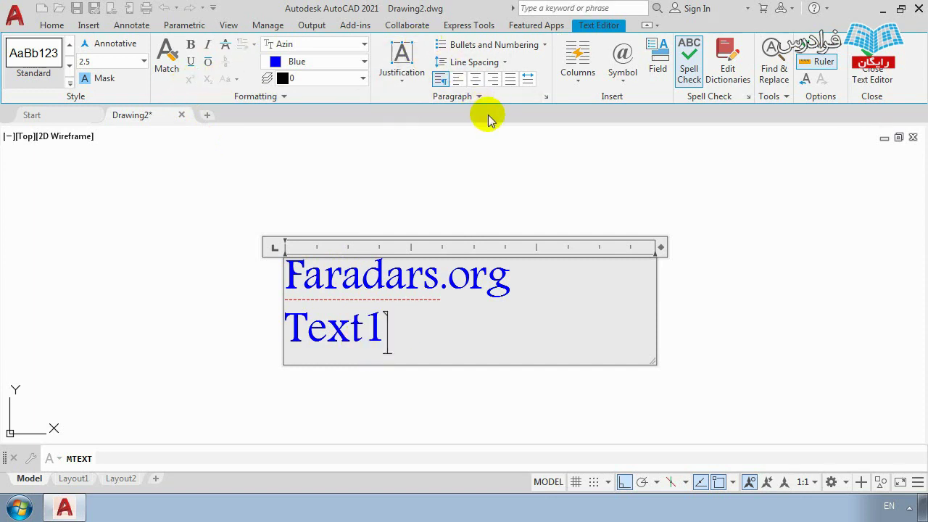
Step: Set the line spacing of all the text to 1.5x and enlarge the text box's height so both lines fit
key("ctrl+a")
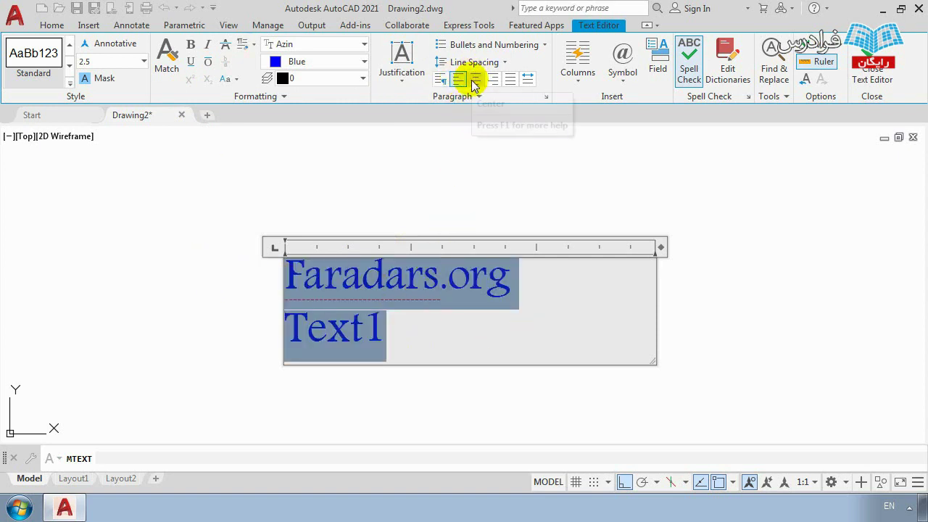
left_click(499, 62)
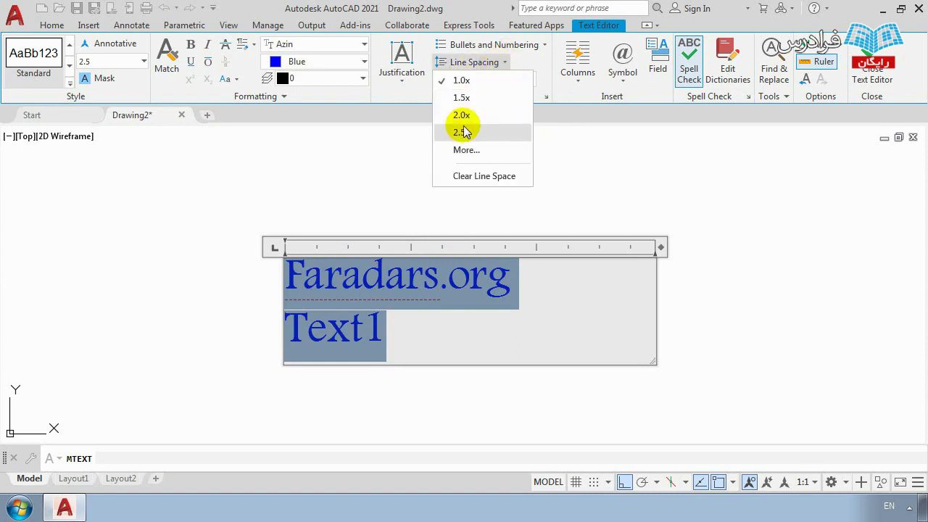
left_click(462, 97)
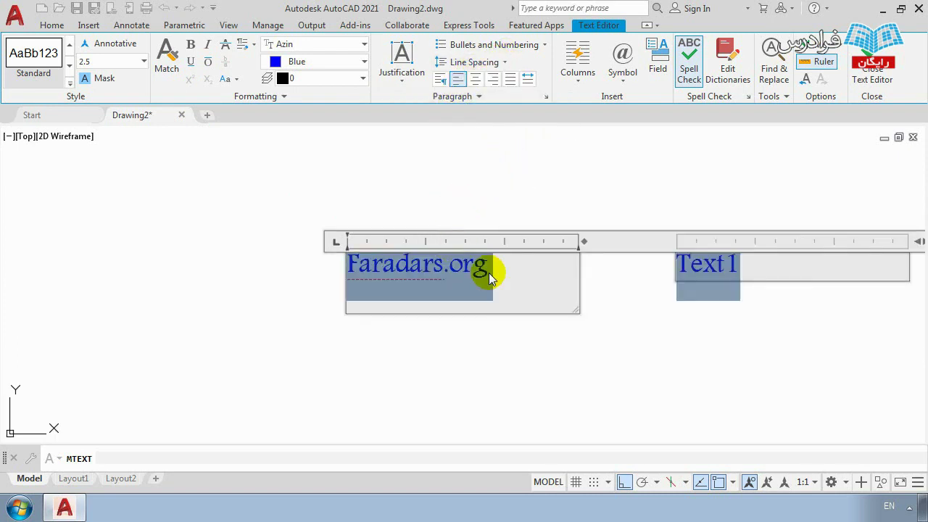
scroll(500, 280, "down", 5)
left_click_drag(494, 270, 507, 314)
scroll(474, 290, "up", 2)
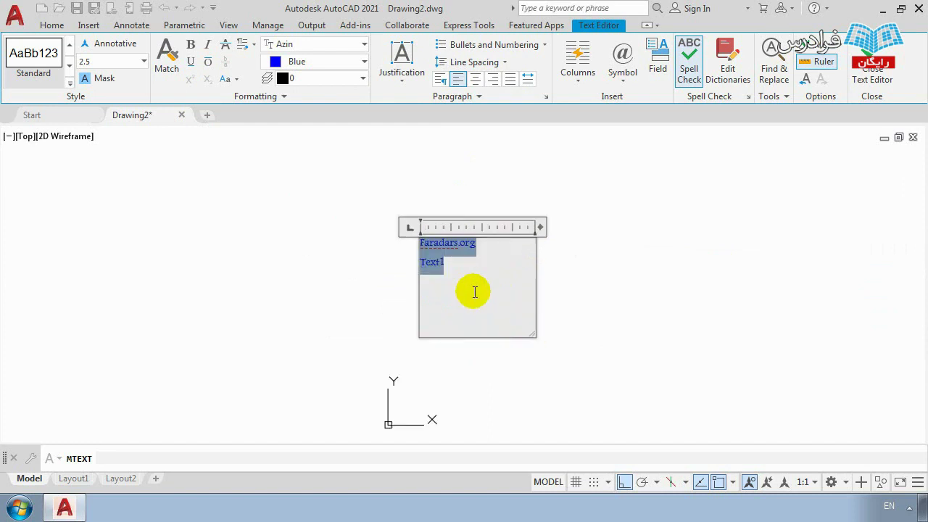
Step: Try 2.5x line spacing on both lines, then set the line spacing to 1.0x
left_click(484, 61)
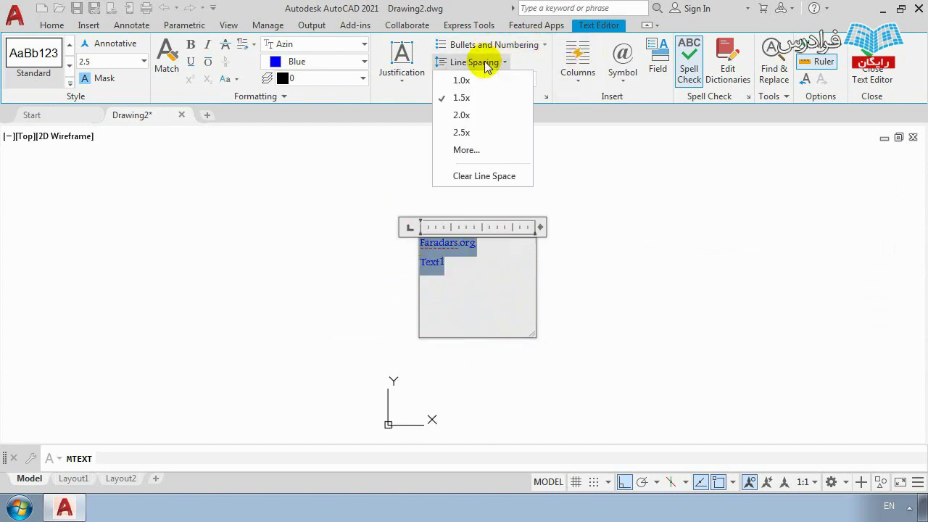
left_click(484, 139)
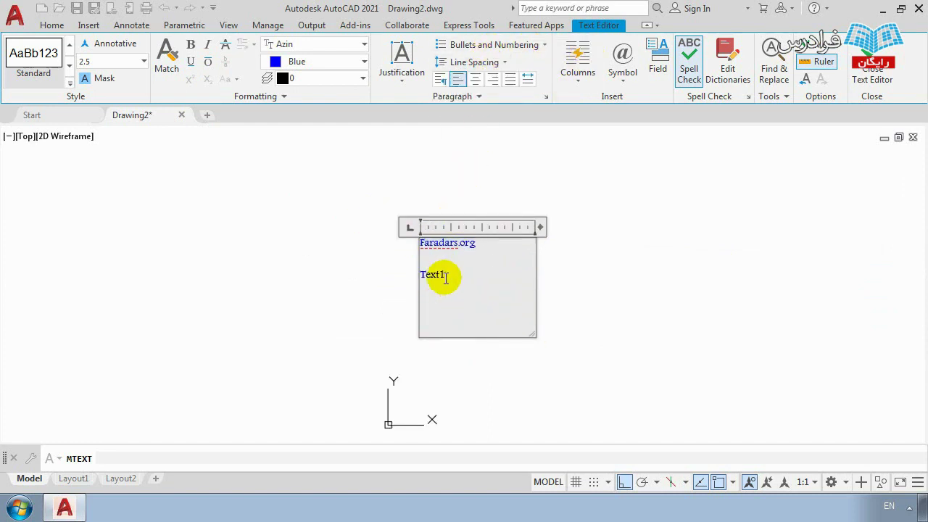
left_click(480, 64)
left_click(490, 87)
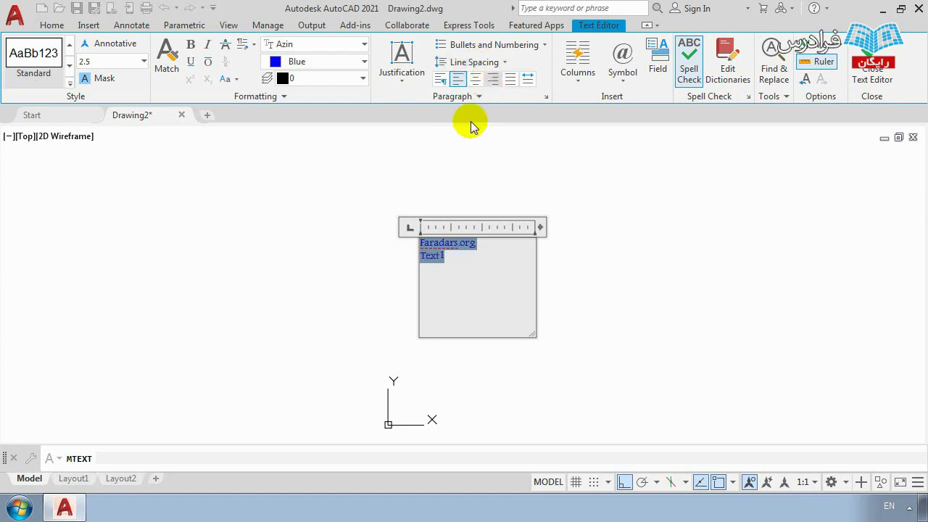
Step: Start an empty third line below Text1 in the text box
scroll(435, 255, "up", 2)
left_click(500, 224)
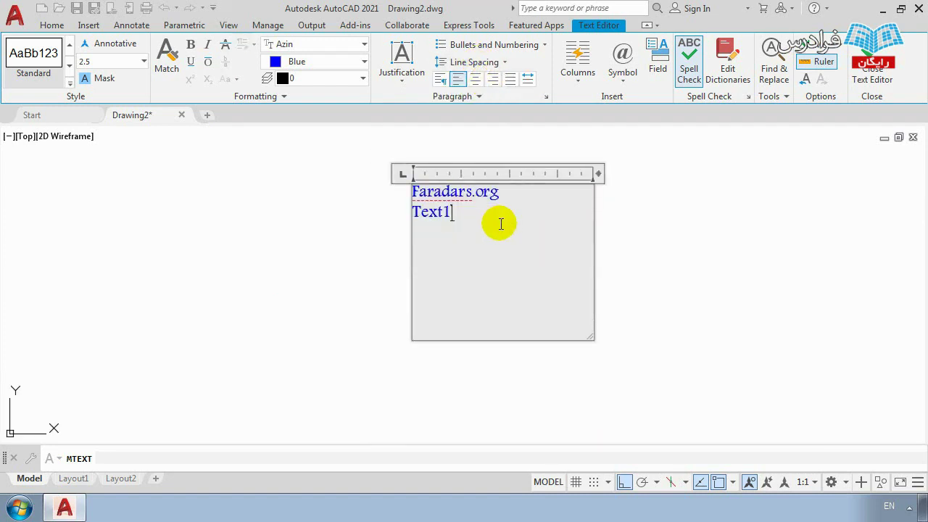
left_click_drag(500, 224, 341, 166)
left_click(410, 217)
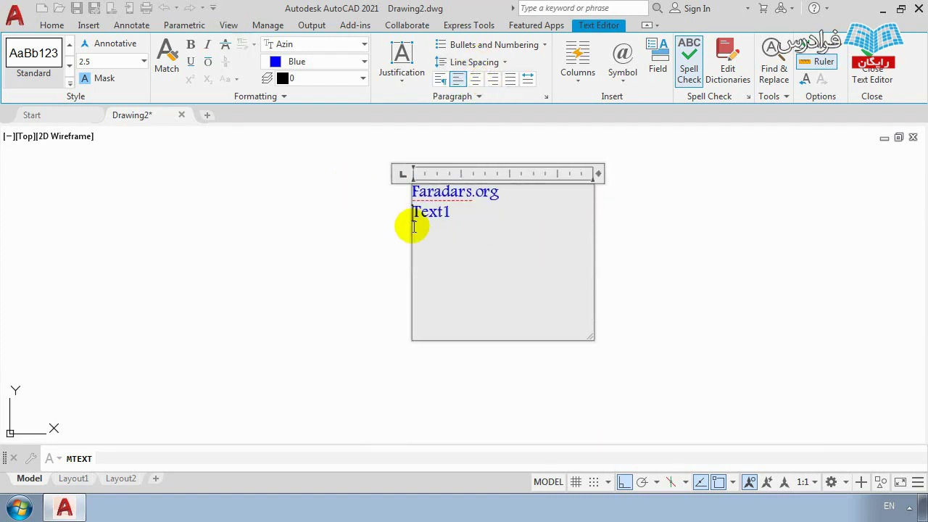
left_click(464, 233)
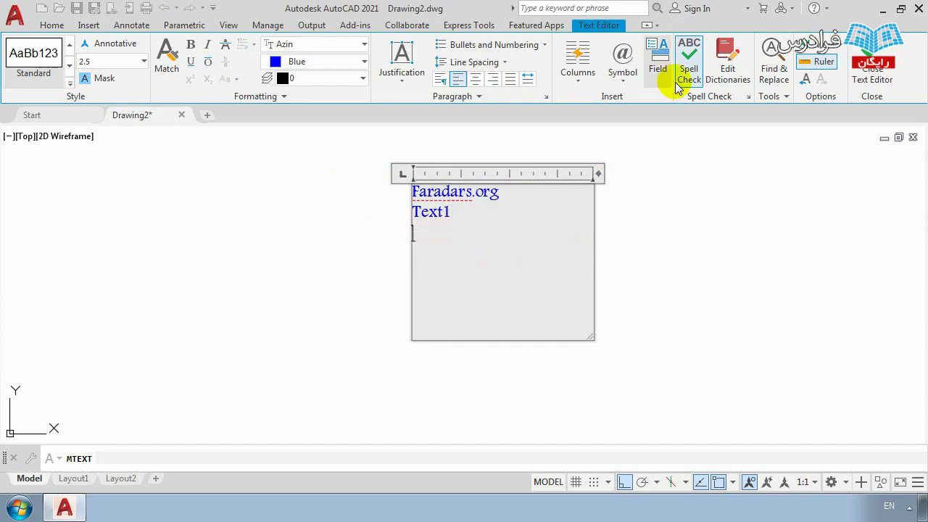
Step: Copy the Trade Mark Sign in the Arial font from the Character Map, paste it on the third line and close the map
left_click(625, 72)
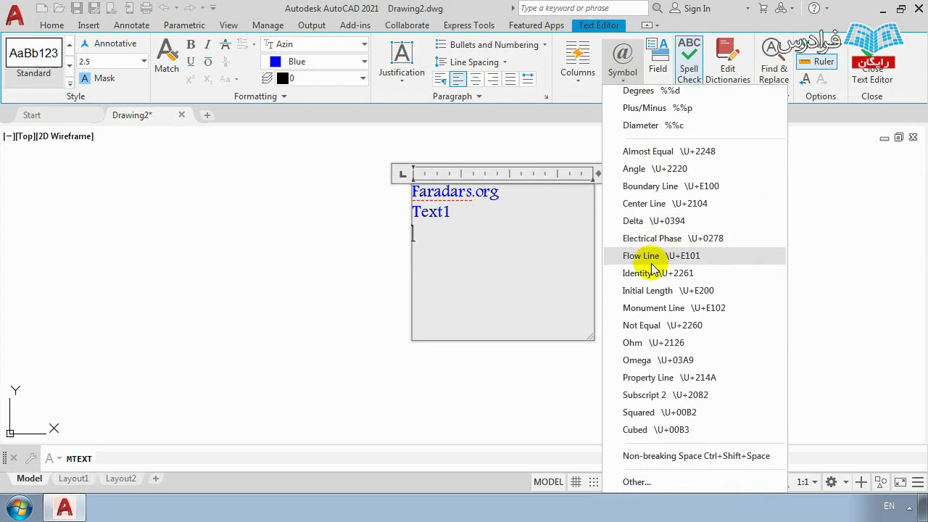
left_click(664, 479)
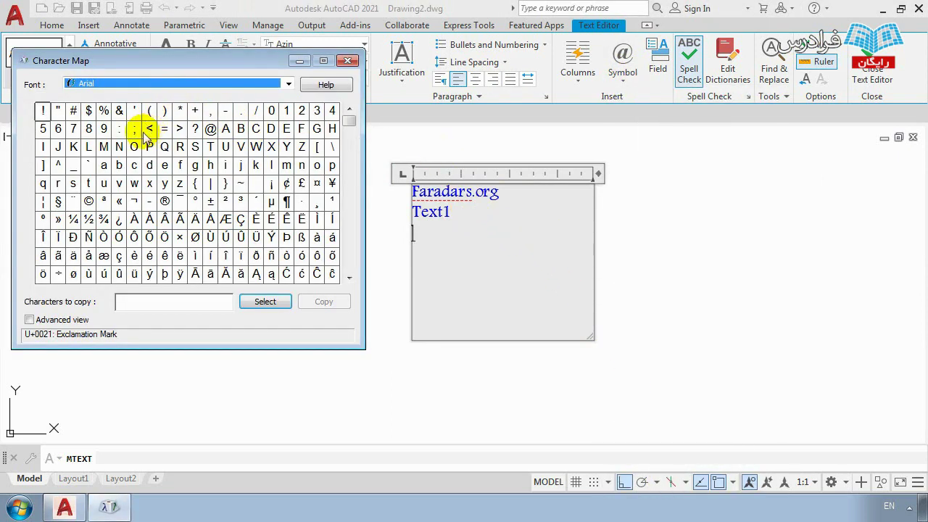
left_click(165, 201)
left_click(282, 205)
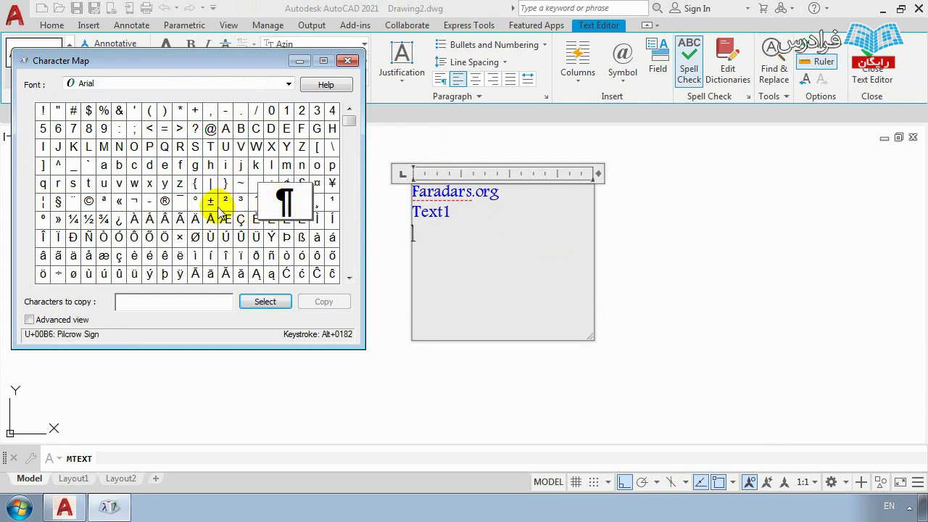
mouse_move(348, 120)
left_mouse_down()
mouse_move(347, 250)
mouse_move(348, 238)
left_mouse_up()
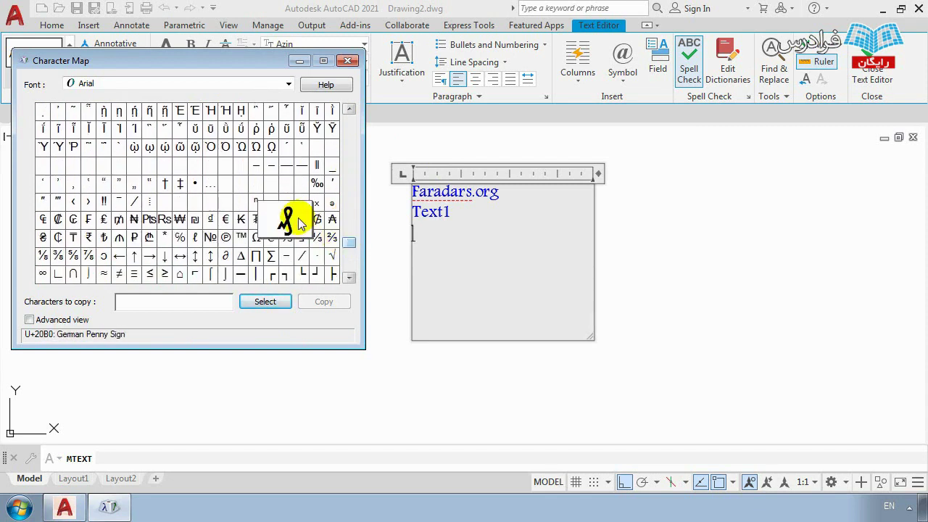
left_click(241, 237)
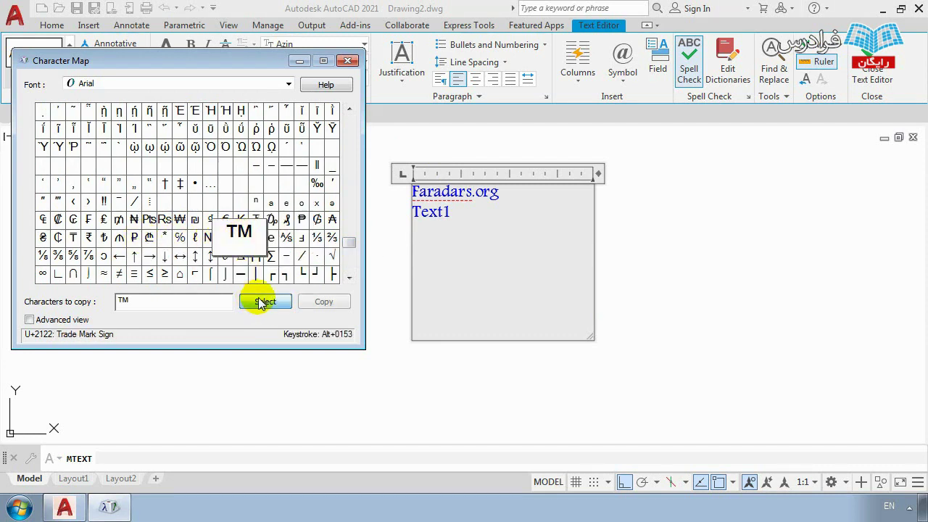
left_click(324, 302)
left_click(425, 232)
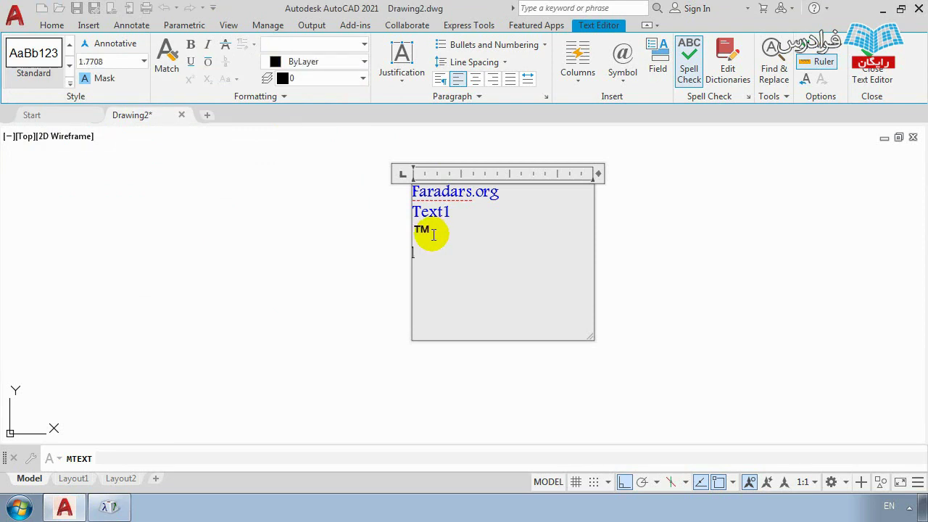
left_click(108, 506)
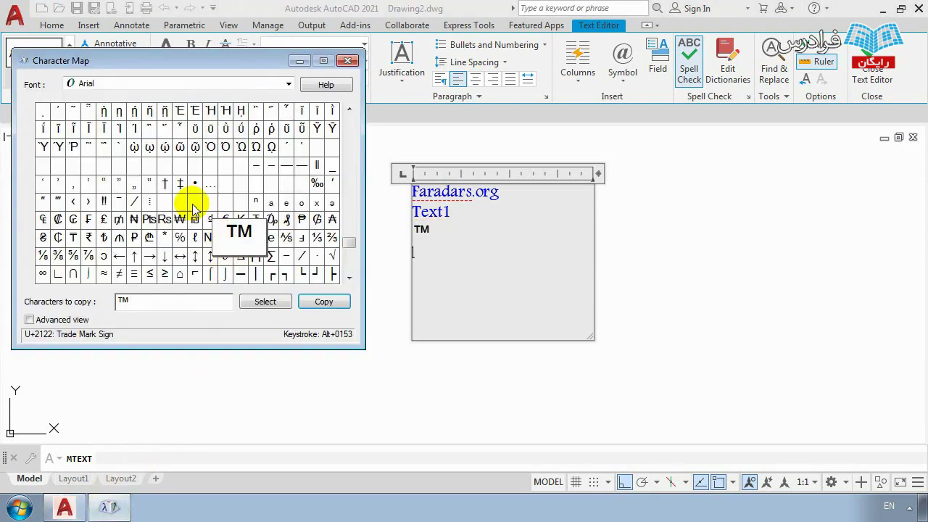
left_click(348, 60)
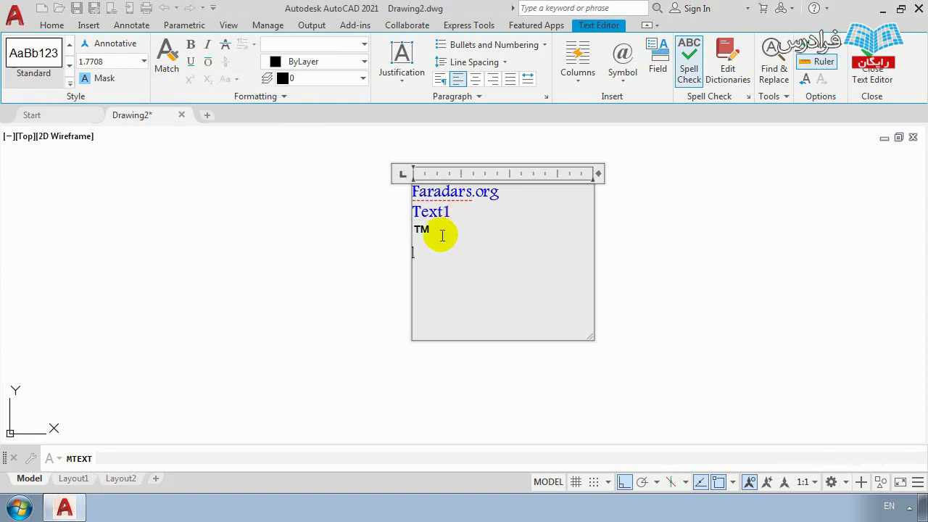
Step: Set the colour of the trade mark symbol on the third line to red 205,32,39
left_click_drag(408, 228, 435, 230)
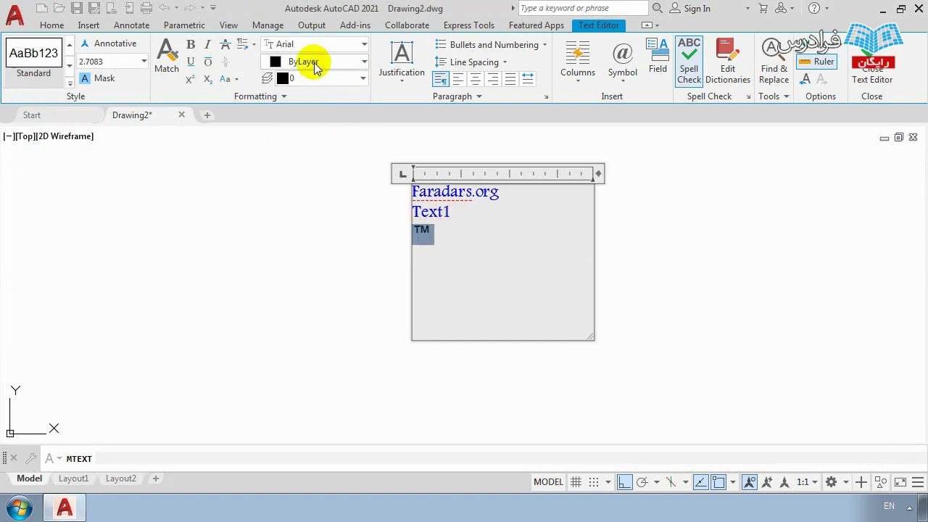
left_click(313, 62)
left_click(316, 131)
left_click(435, 230)
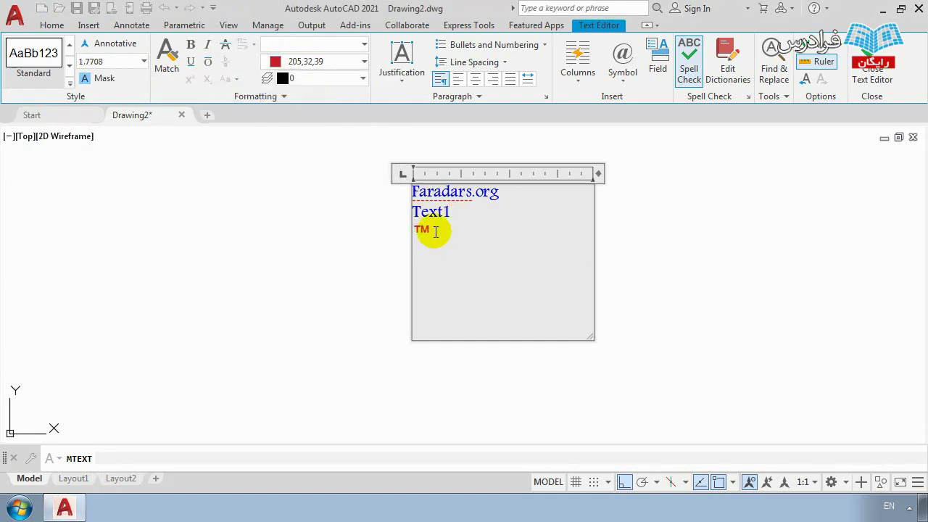
Step: Try a text height of 5 and the Standard text style on the Faradars.org line, and undo the change
scroll(435, 230, "up", 4)
scroll(449, 211, "down", 4)
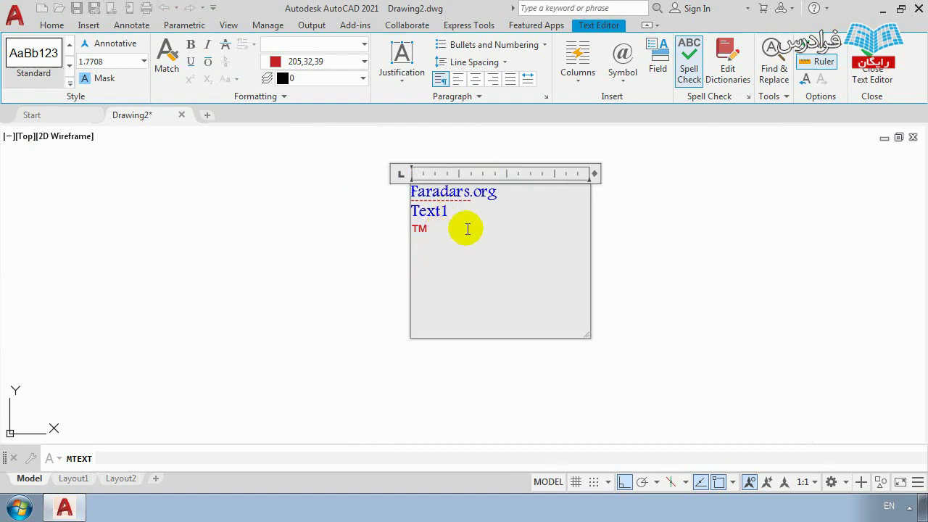
scroll(459, 178, "up", 2)
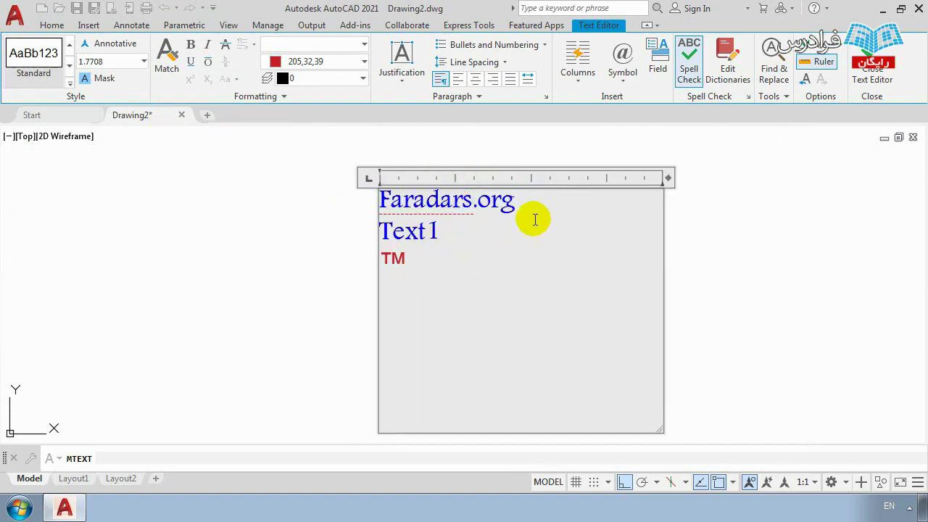
left_click_drag(536, 213, 278, 199)
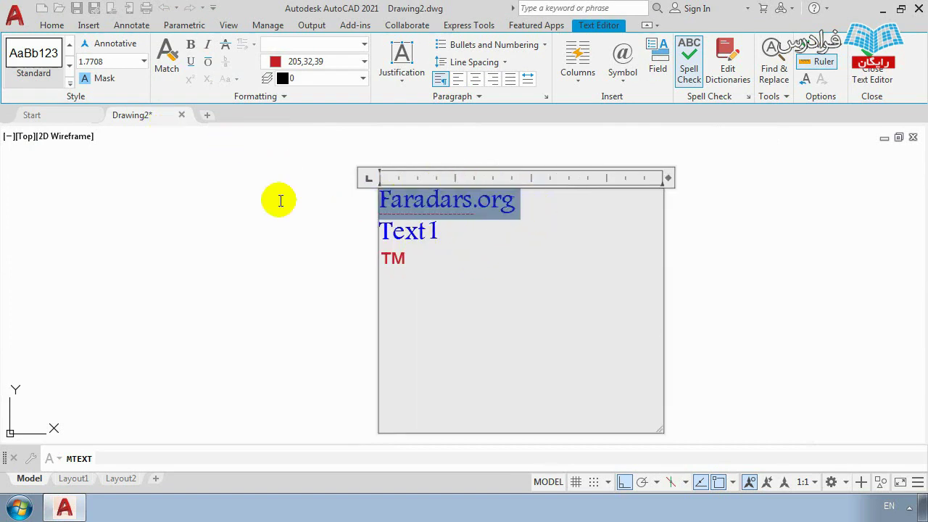
left_click(143, 64)
left_click(57, 64)
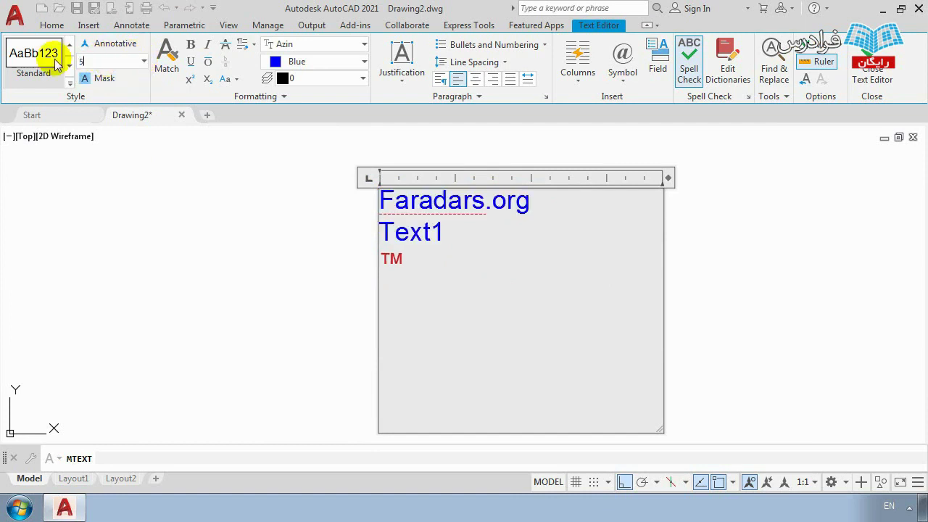
key("ctrl+z")
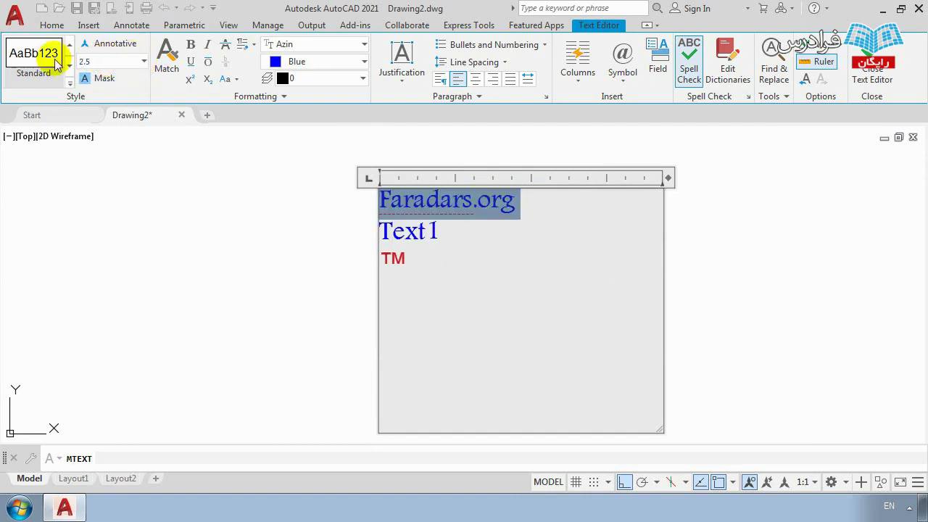
Step: Check the background mask settings, cancel them without applying a mask, and select all three lines of text
left_click(105, 80)
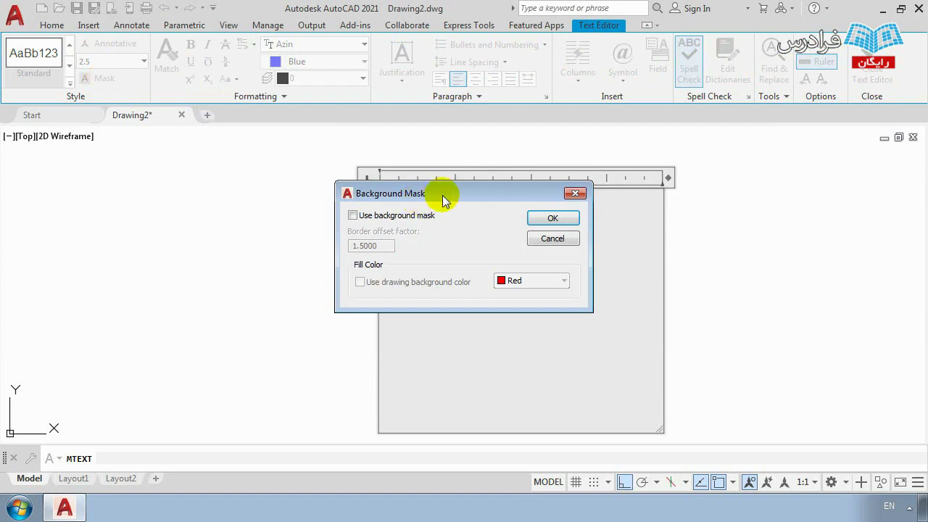
left_click(553, 239)
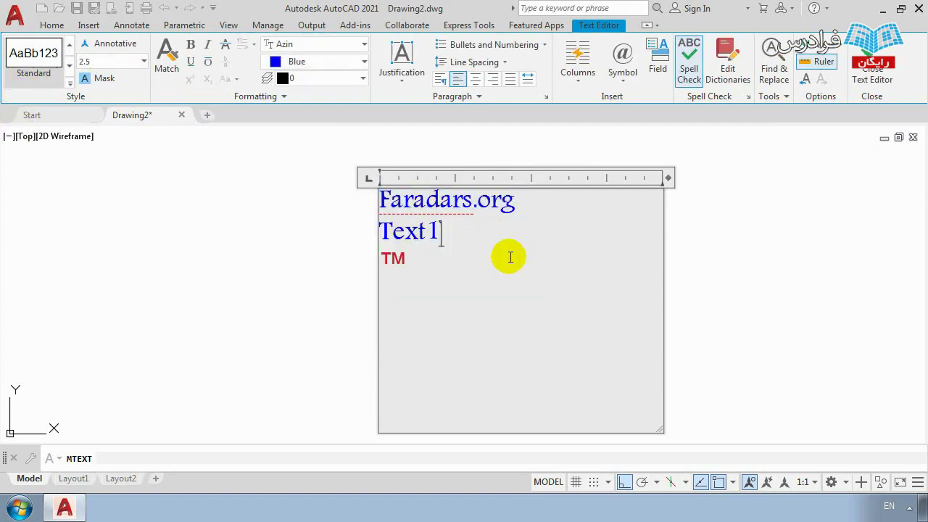
left_click_drag(507, 257, 321, 169)
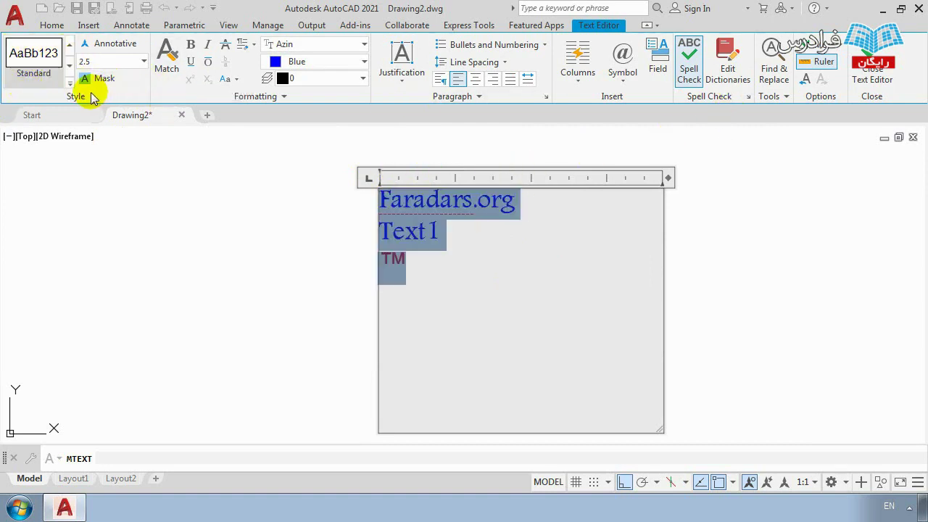
left_click(31, 86)
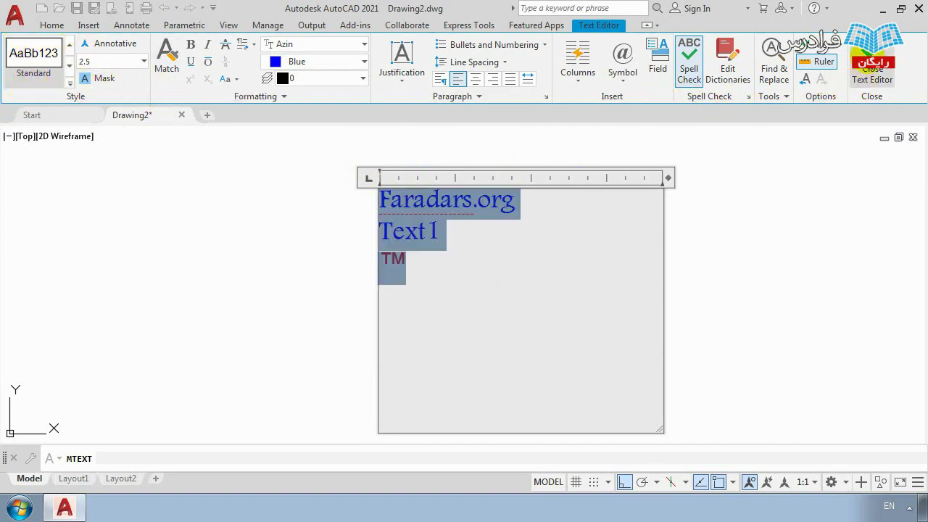
Step: Finish editing the three-line sample text and close the text editor
left_click(877, 69)
scroll(398, 203, "up", 8)
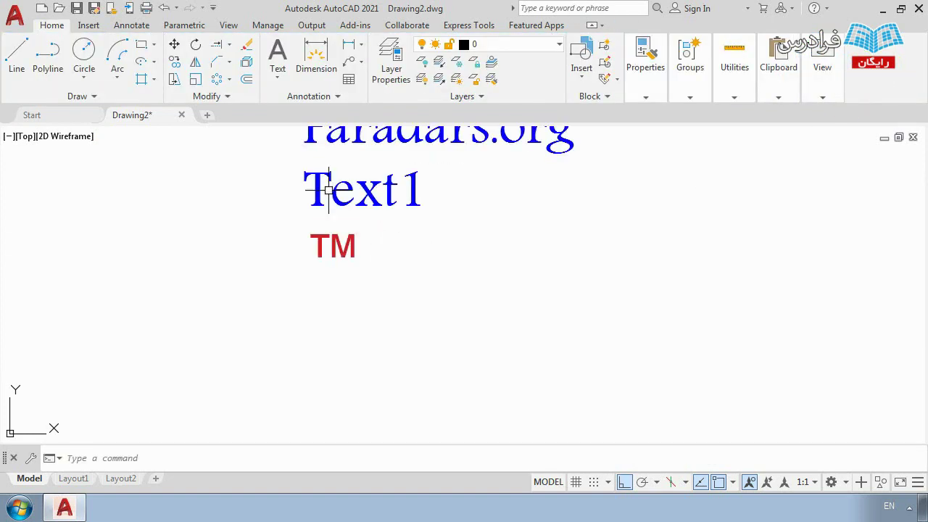
middle_click_drag(329, 190, 341, 269)
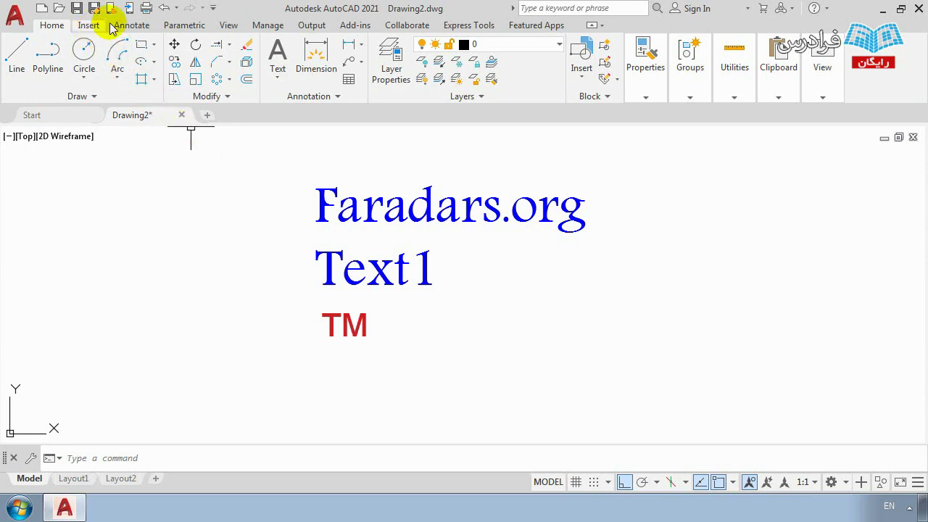
Step: Create a new text style named Faradars in the text style manager
left_click(132, 26)
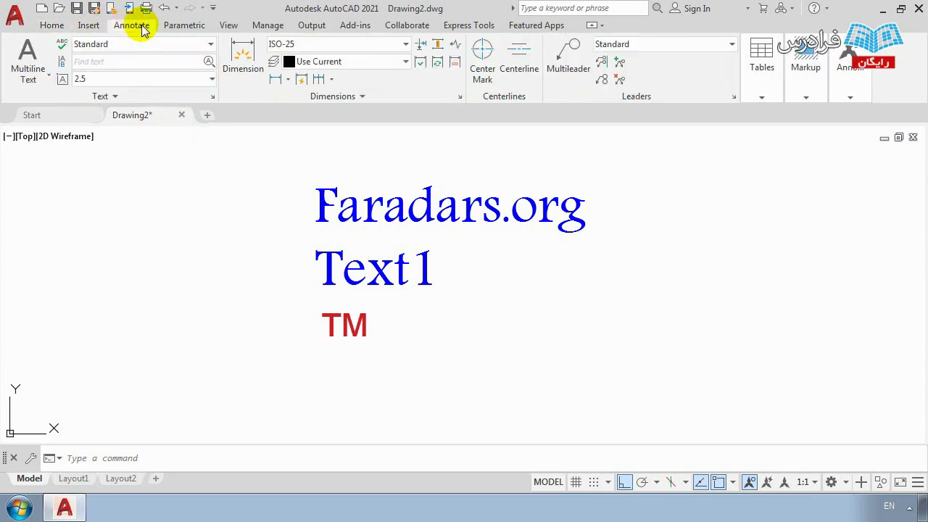
left_click(99, 45)
left_click(58, 42)
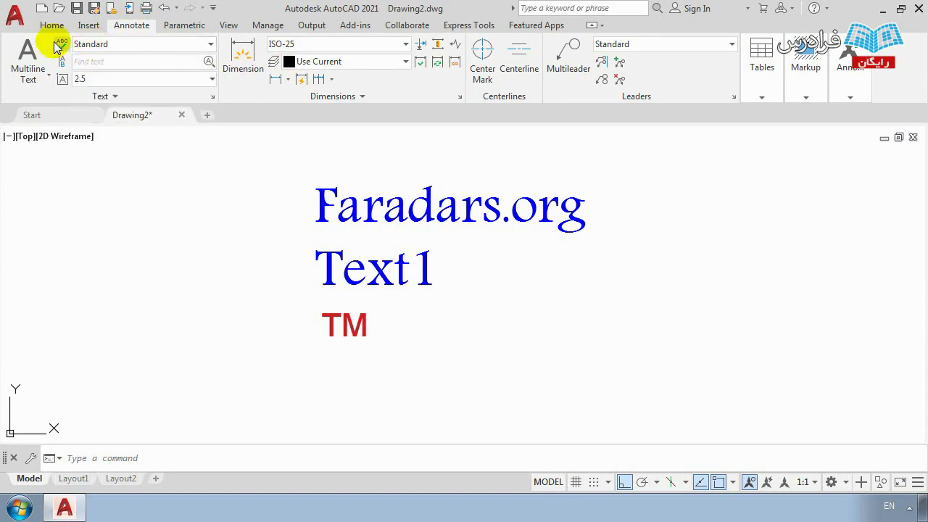
left_click(119, 46)
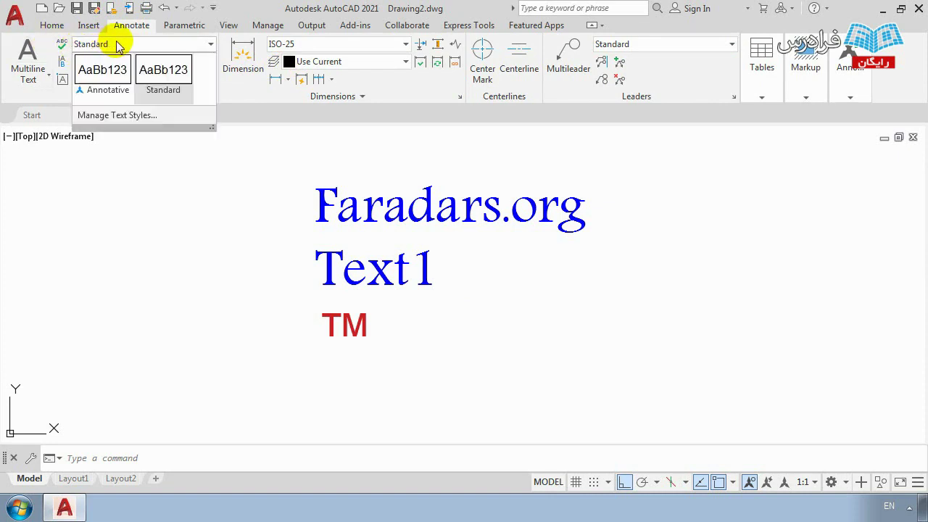
left_click(144, 117)
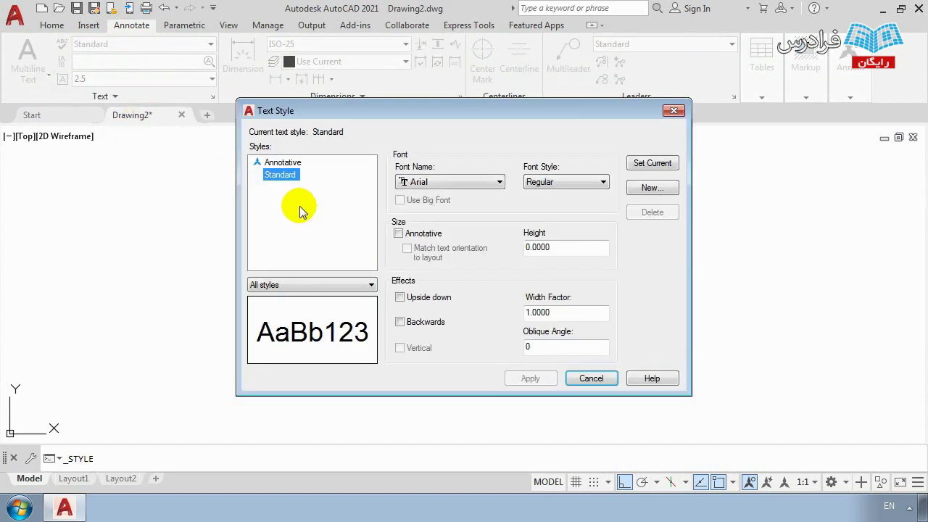
left_click_drag(406, 116, 478, 139)
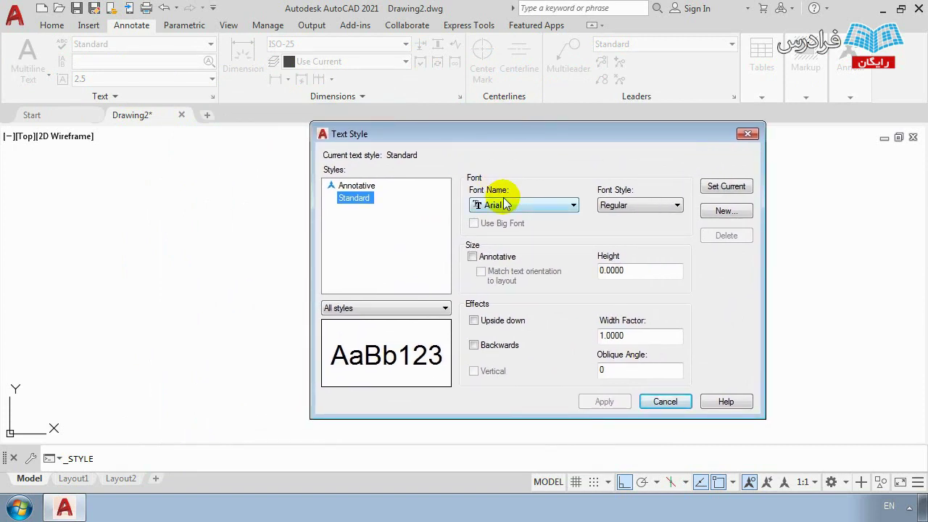
left_click(723, 211)
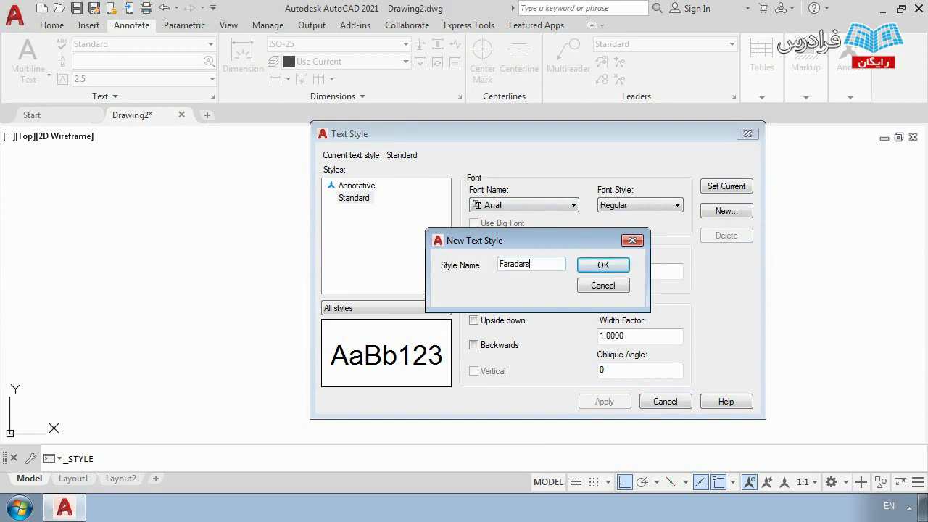
left_click(619, 266)
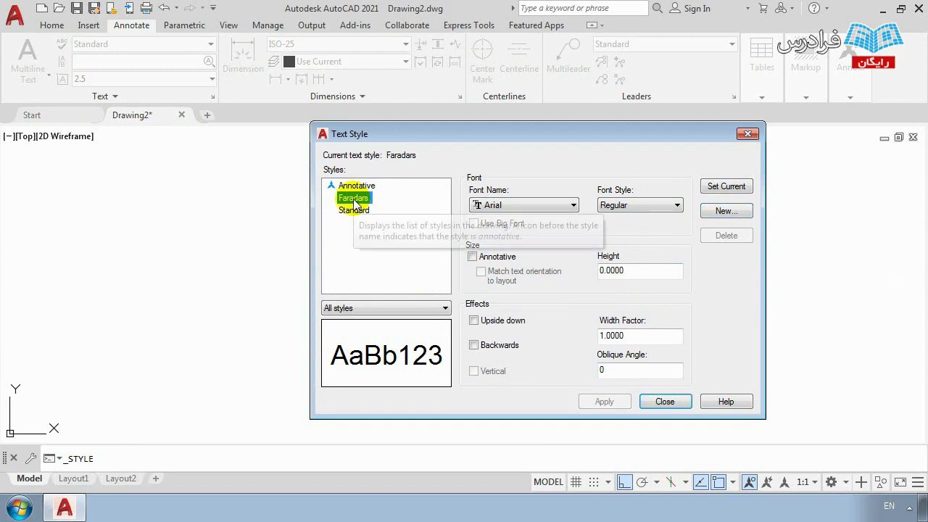
Step: Try the fonts au150s01.shx, B Kamran Outline, B Tehran and IRANSans Black for the Faradars text style
left_click(487, 205)
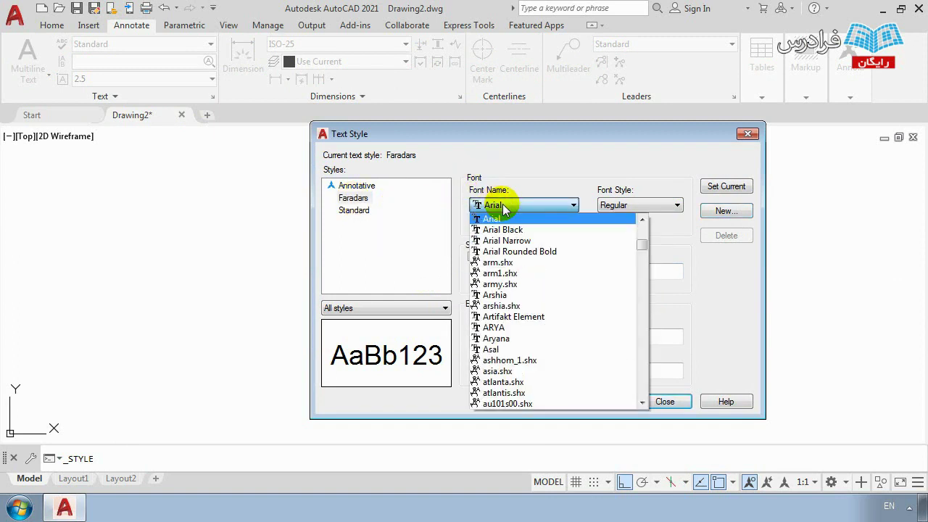
scroll(528, 300, "down", 4)
left_click(520, 328)
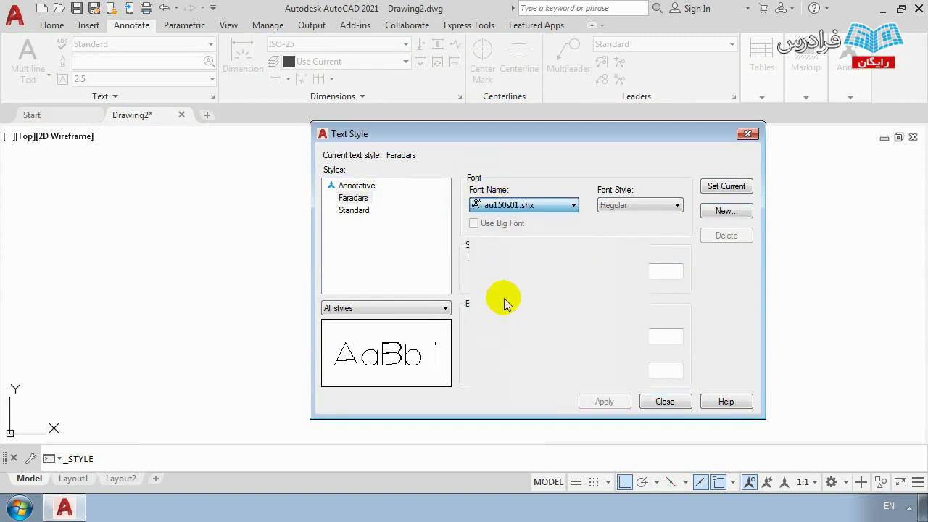
left_click(526, 205)
scroll(542, 332, "down", 1)
scroll(544, 330, "down", 3)
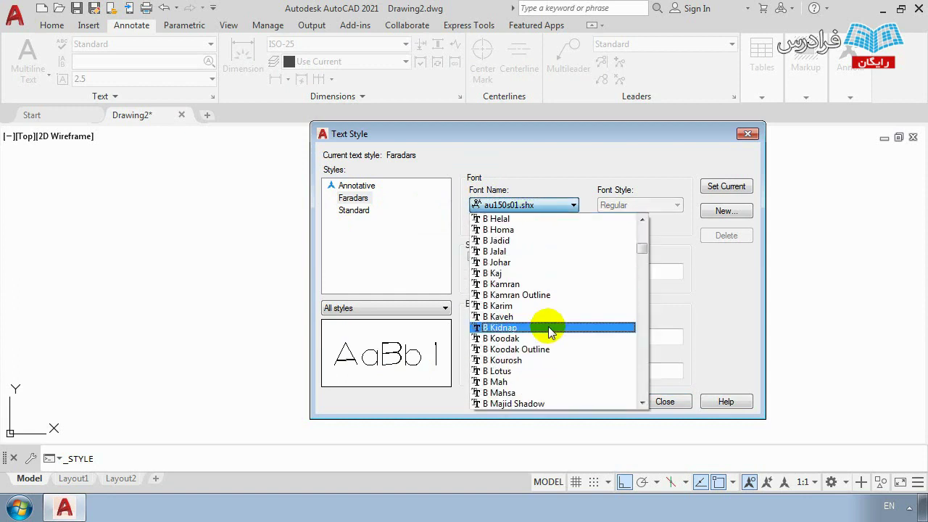
left_click(545, 294)
left_click(533, 208)
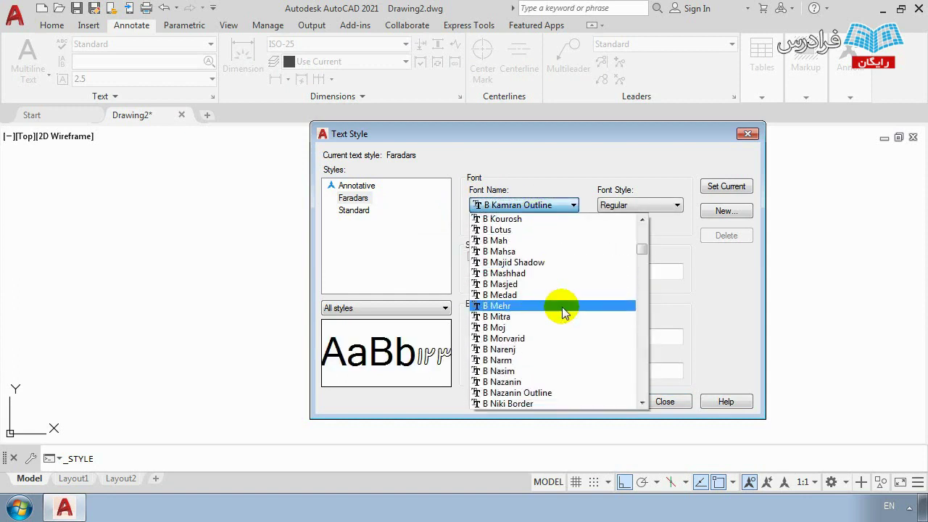
scroll(559, 306, "down", 10)
left_click(545, 298)
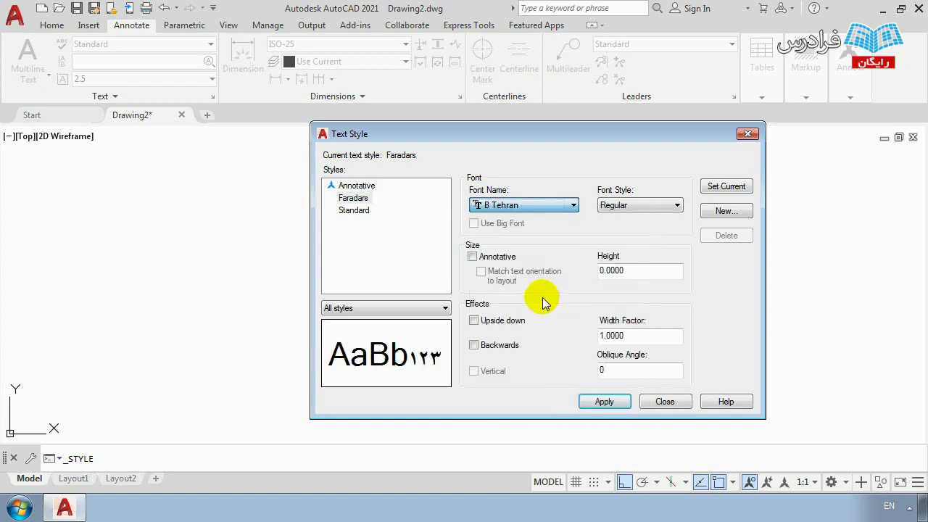
left_click(542, 207)
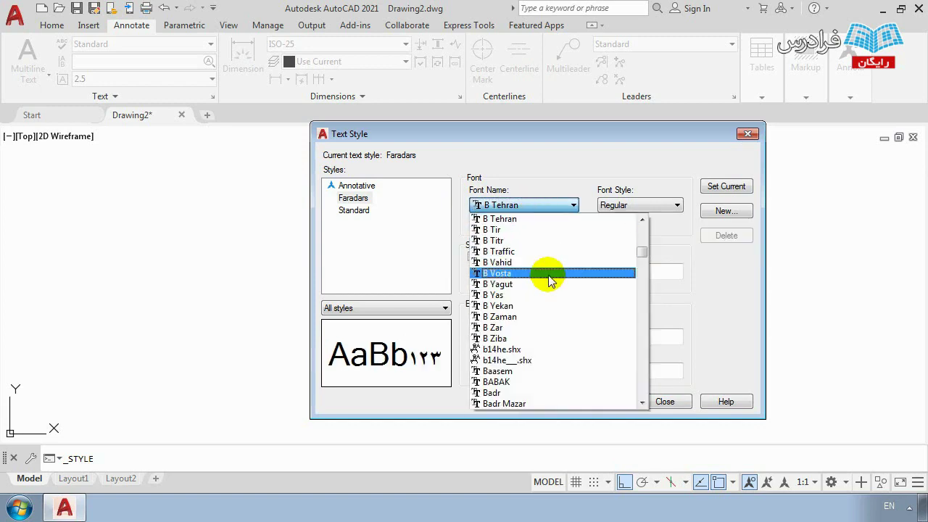
left_click_drag(643, 248, 640, 292)
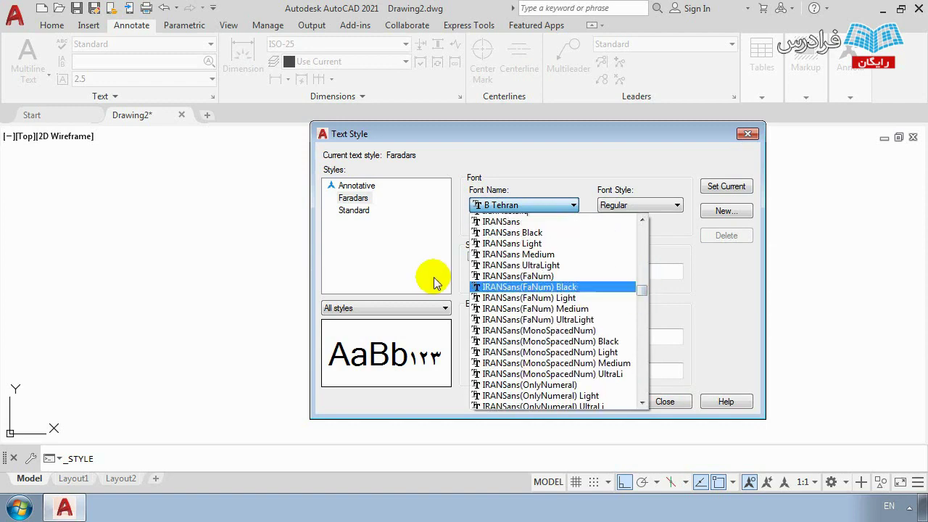
scroll(498, 268, "up", 1)
left_click(505, 262)
Step: Set the Faradars style's font to IRANSans, apply the change and close the text style settings
left_click(514, 205)
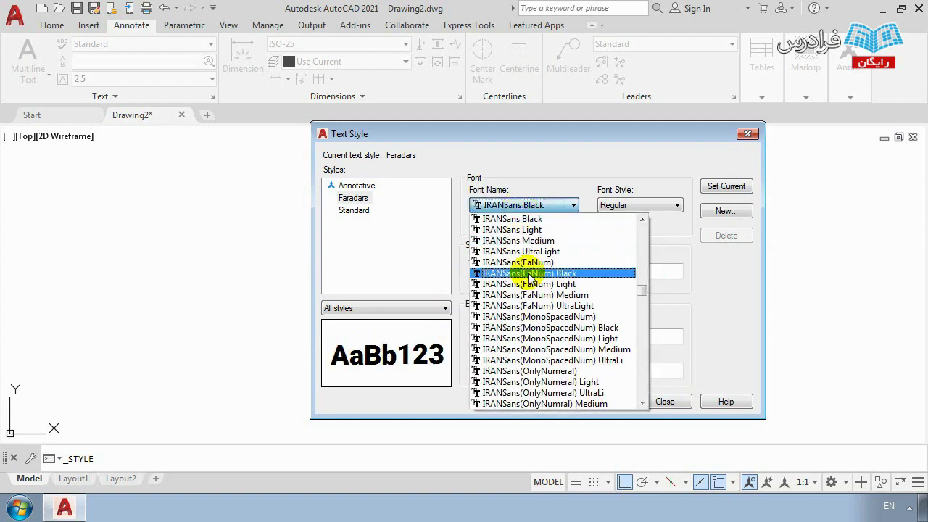
scroll(516, 268, "up", 1)
left_click(521, 241)
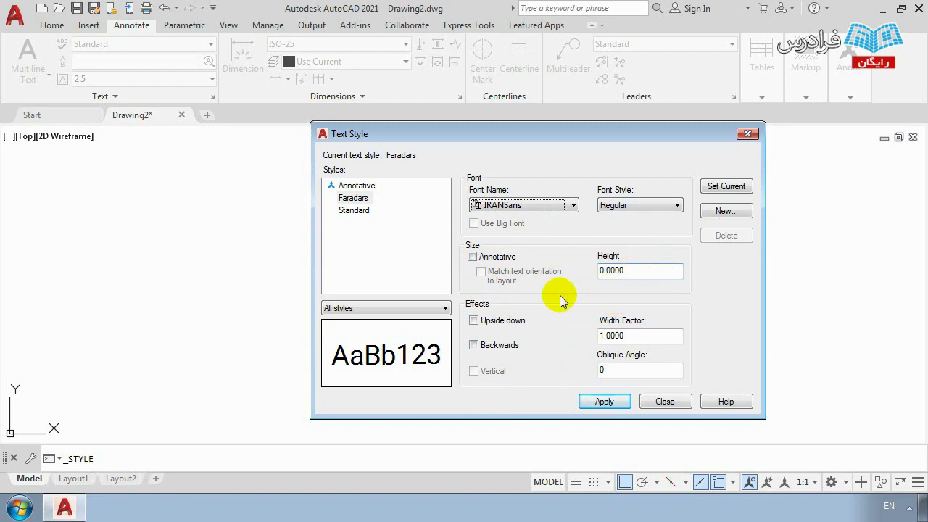
left_click(354, 198)
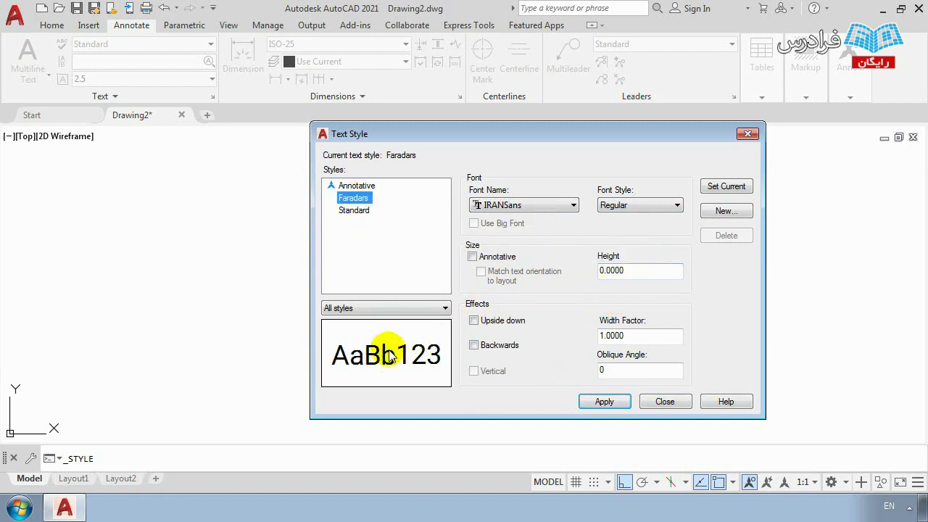
left_click(608, 402)
left_click(661, 402)
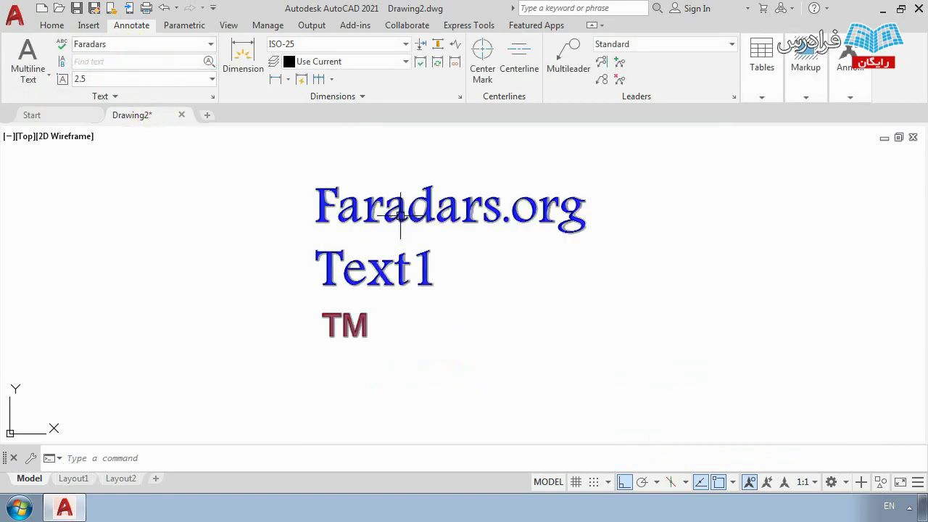
Step: Assign the Faradars text style to the three-line text in the drawing
left_click(400, 210)
left_click(95, 60)
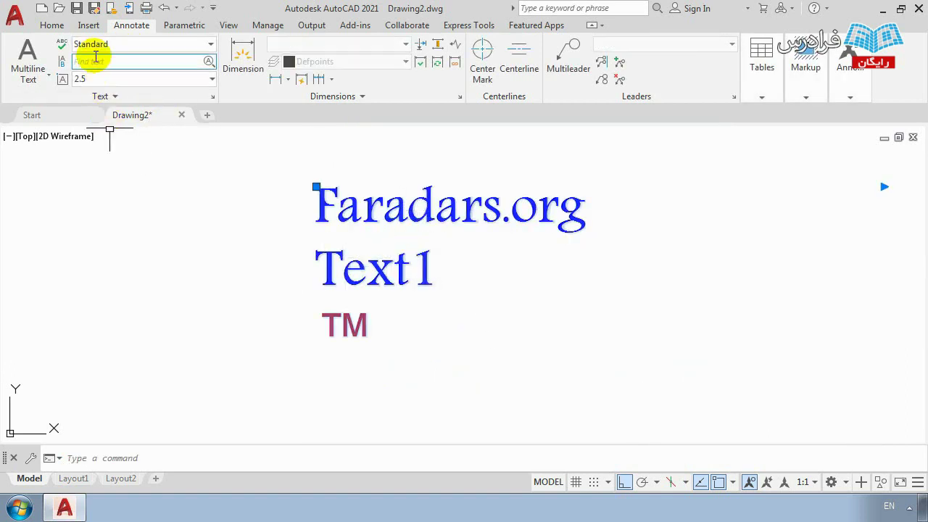
left_click(96, 46)
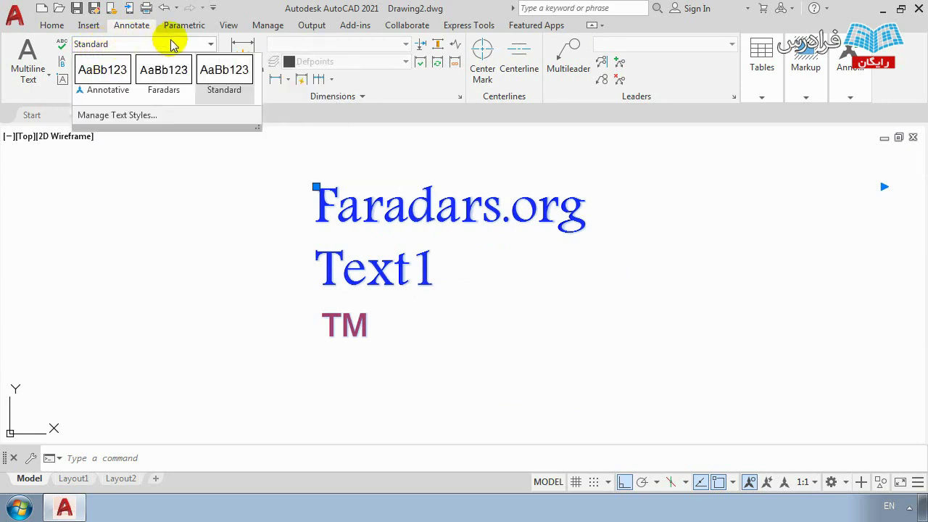
left_click(160, 87)
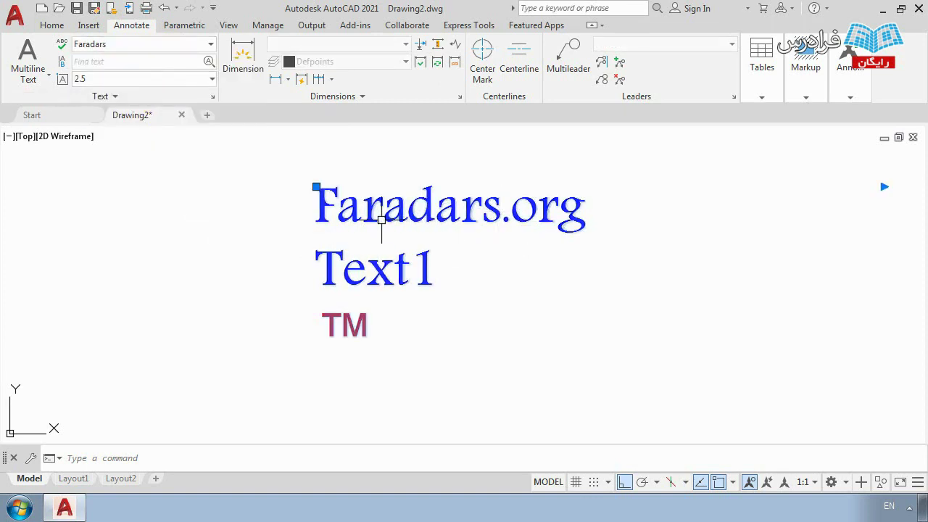
Step: Open the three-line text for editing, try reapplying the Faradars style to all of its lines, and undo the change
double_click(365, 215)
left_click_drag(478, 345, 256, 200)
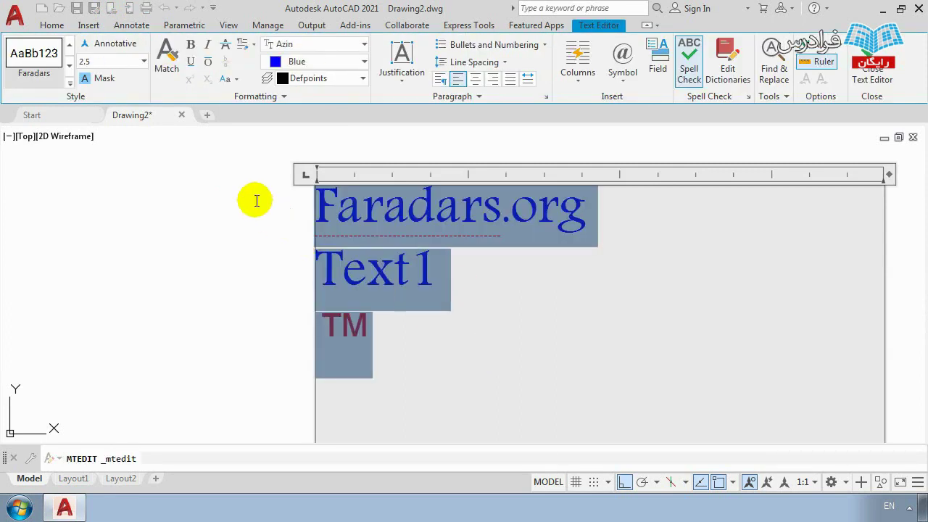
left_click(35, 75)
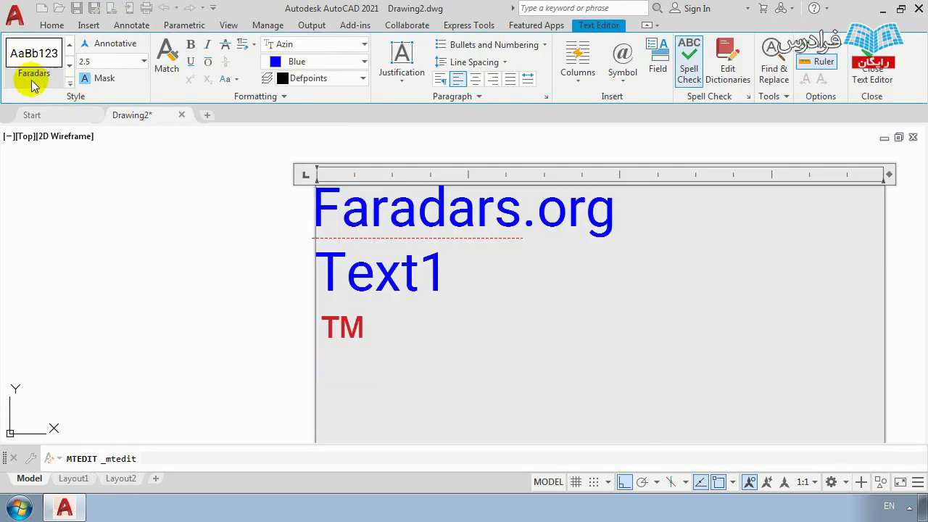
key("ctrl+z")
Step: Set the font of all three lines to IRANSans and close the text editor
left_click_drag(454, 352, 234, 181)
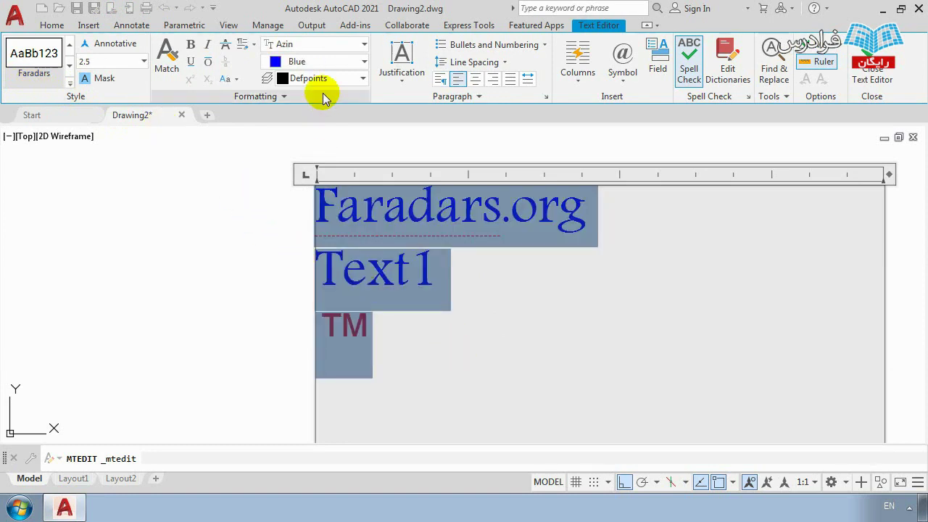
left_click(350, 46)
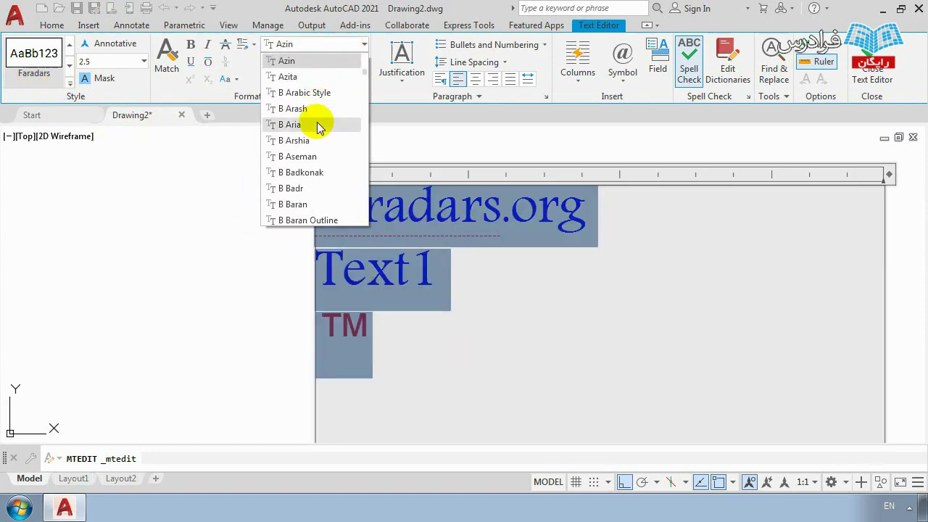
scroll(330, 129, "down", 8)
scroll(341, 109, "down", 4)
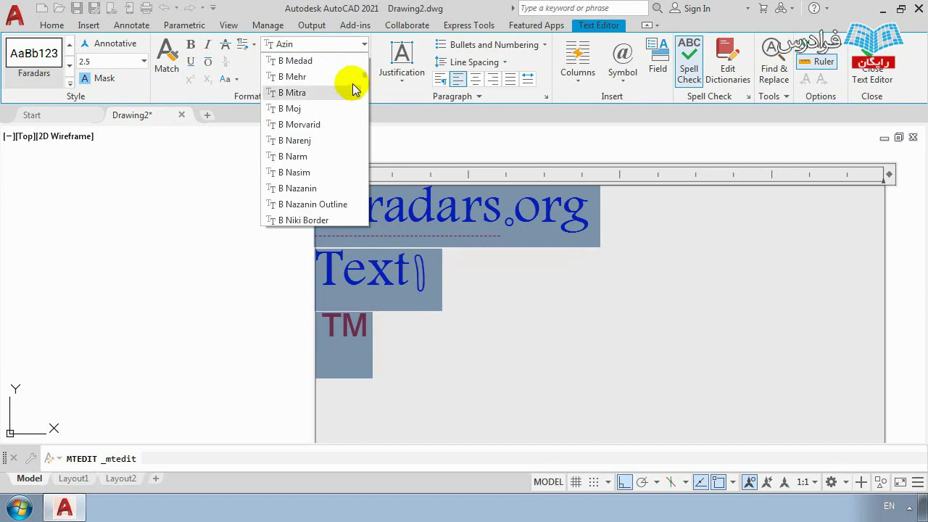
scroll(364, 99, "down", 15)
scroll(366, 123, "down", 12)
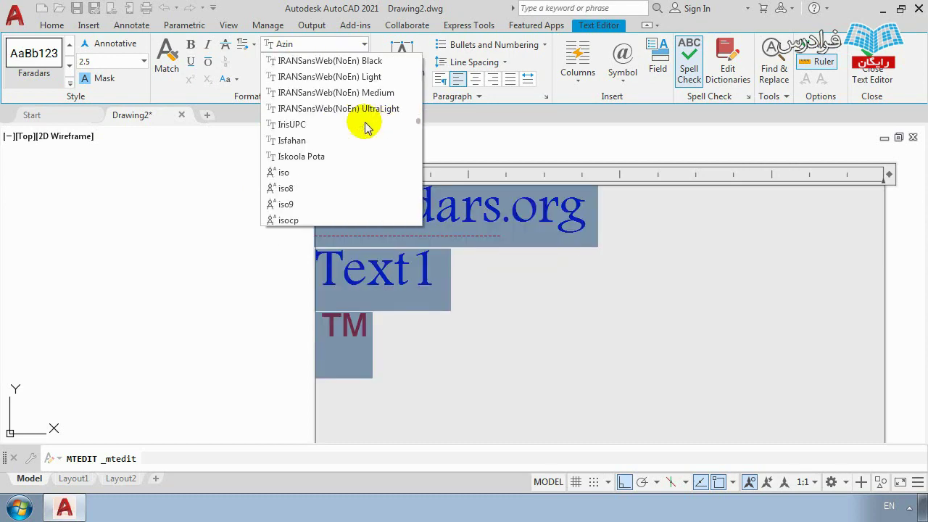
scroll(358, 125, "up", 8)
scroll(339, 127, "up", 12)
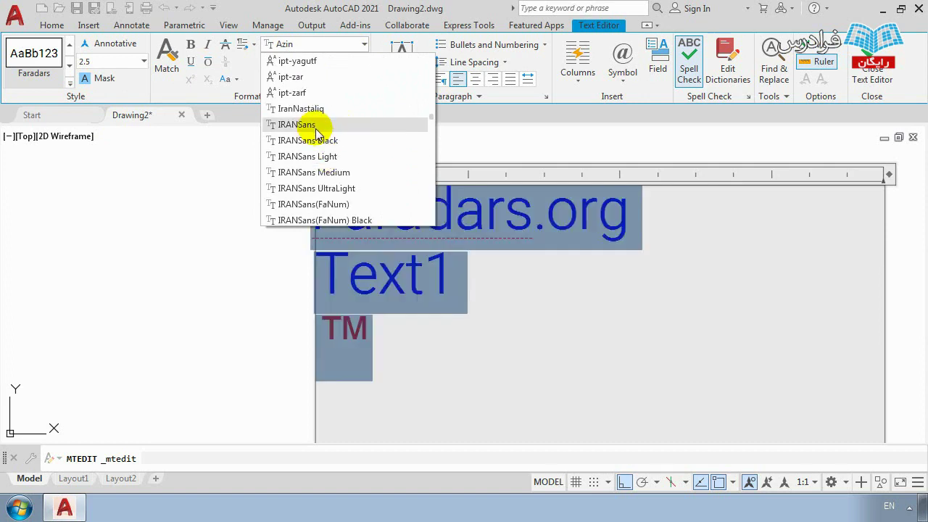
left_click(311, 125)
left_click(448, 251)
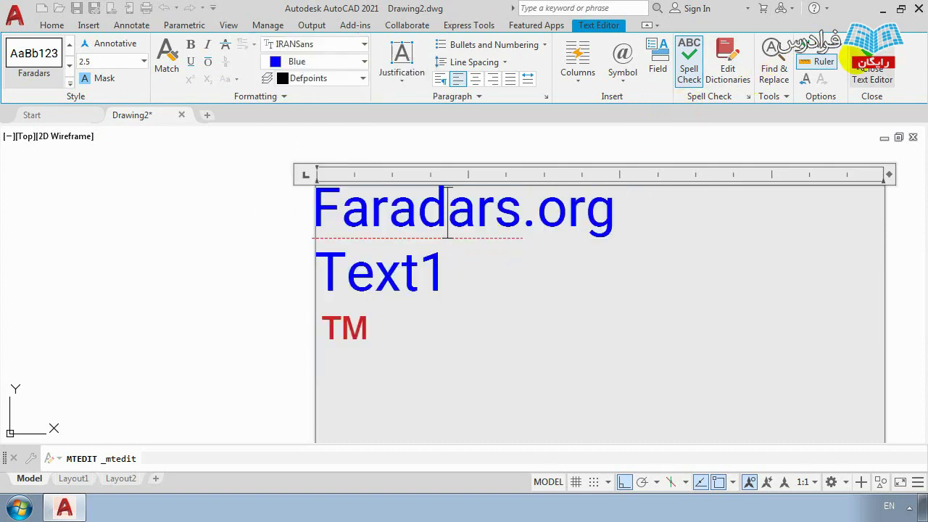
left_click(448, 290)
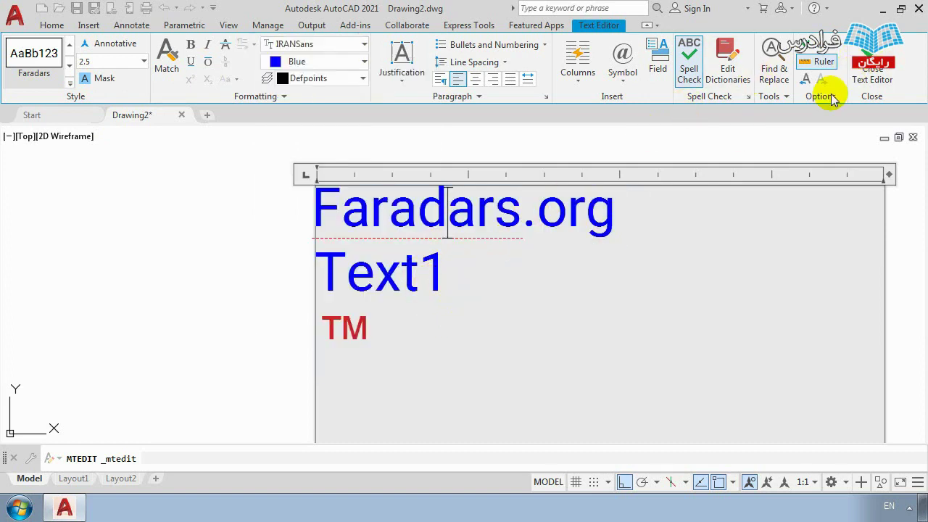
left_click(869, 62)
mouse_move(870, 58)
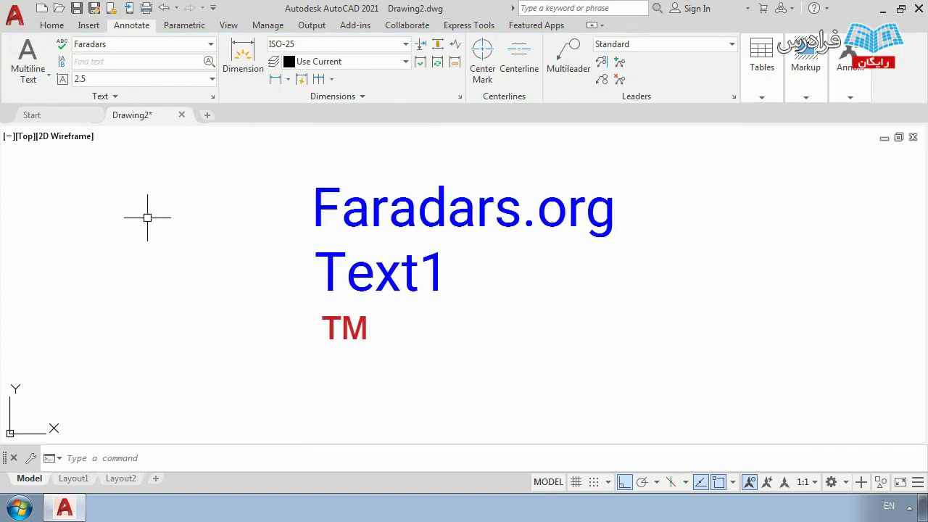
Step: Start a new multiline text, placing its text box beside the trade mark symbol of the existing text
left_click(52, 29)
left_click(277, 46)
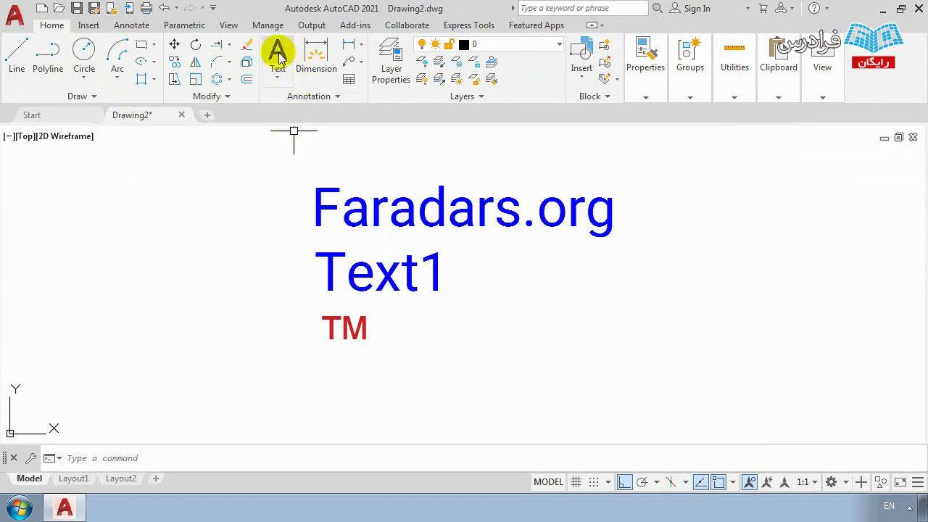
scroll(348, 227, "down", 4)
left_click(424, 263)
left_click(606, 324)
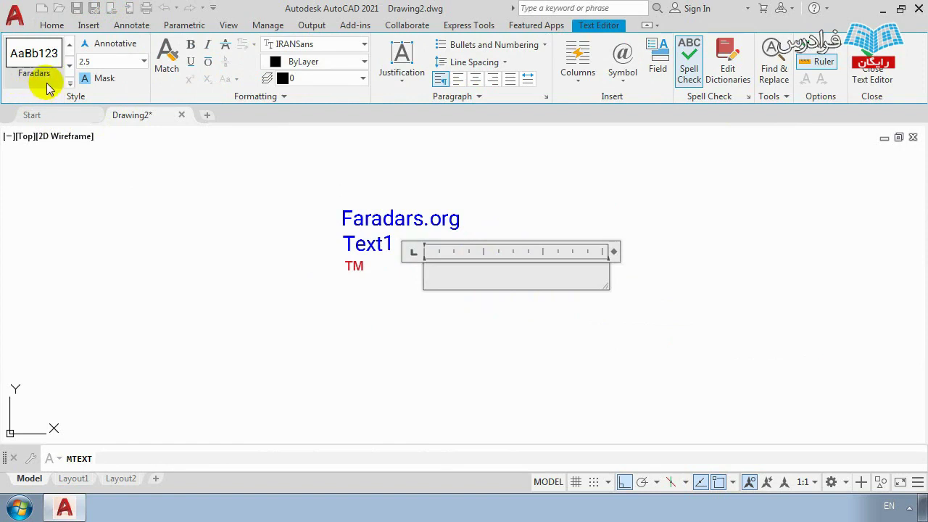
Step: Close the new multiline text without entering any content and return to the annotation tools
left_click(239, 261)
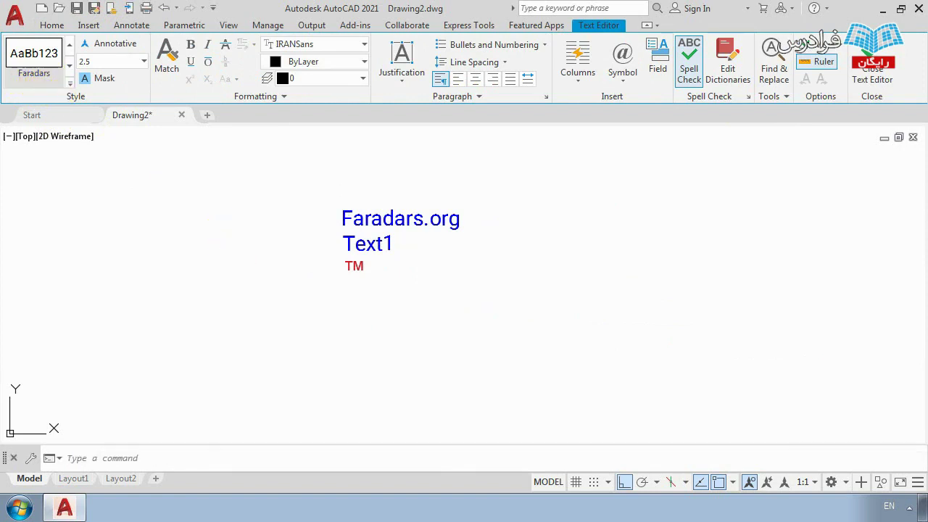
left_click(129, 26)
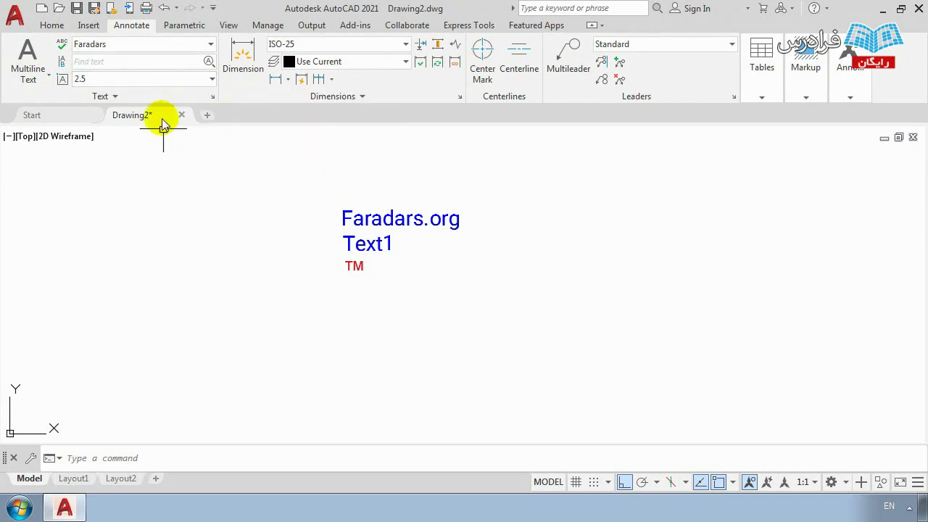
left_click(50, 25)
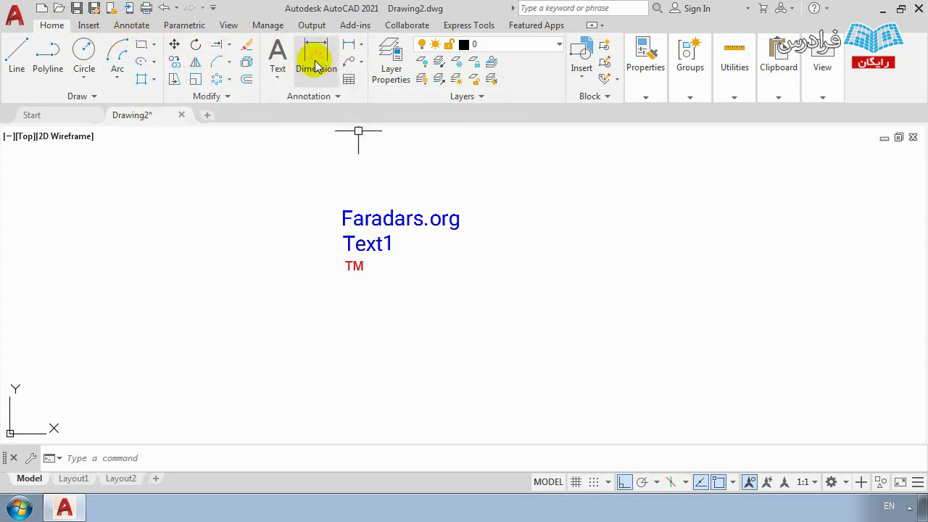
left_click(128, 25)
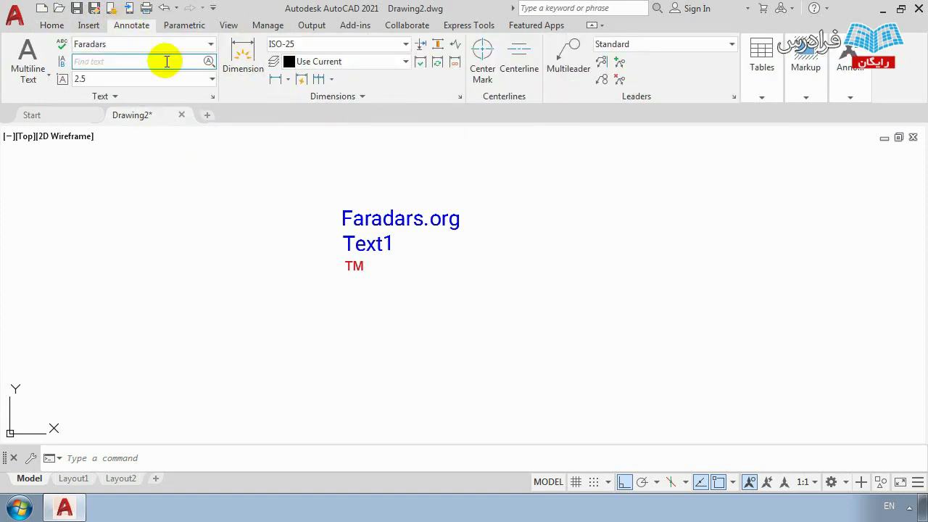
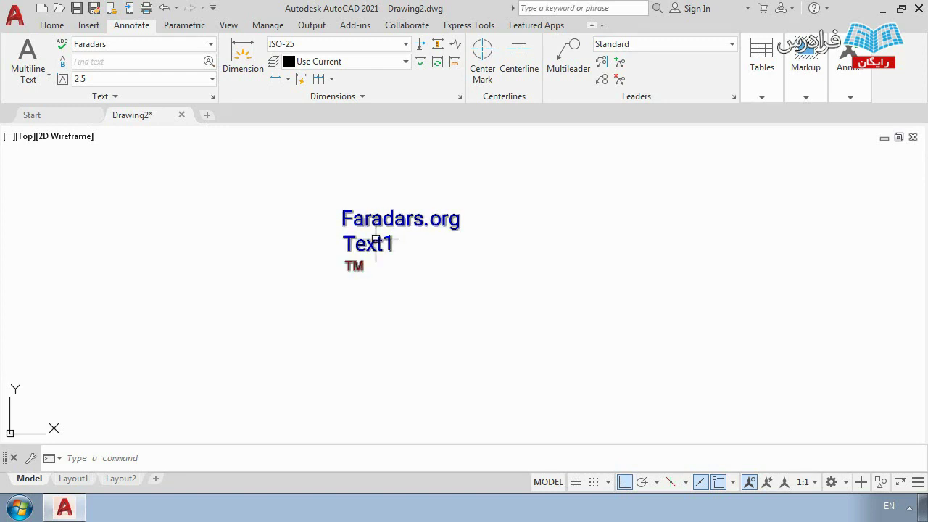
left_click(402, 303)
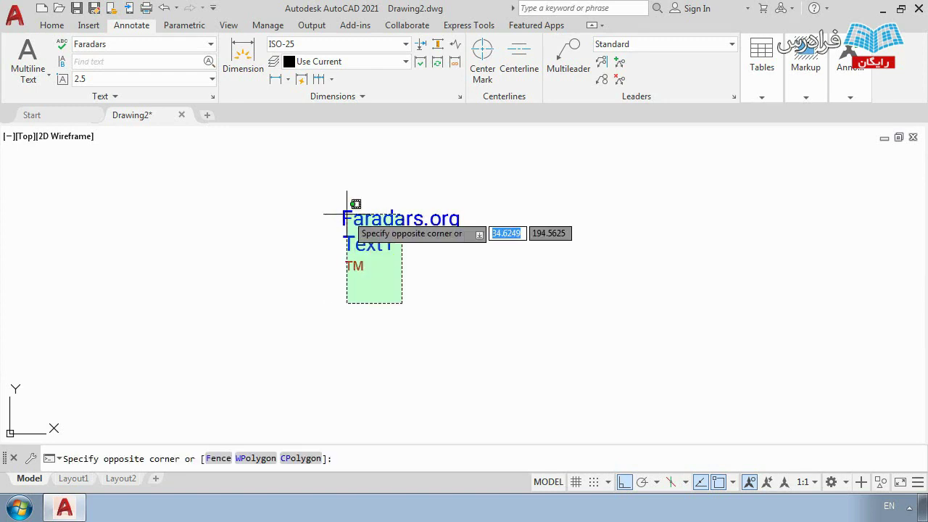
left_click(333, 276)
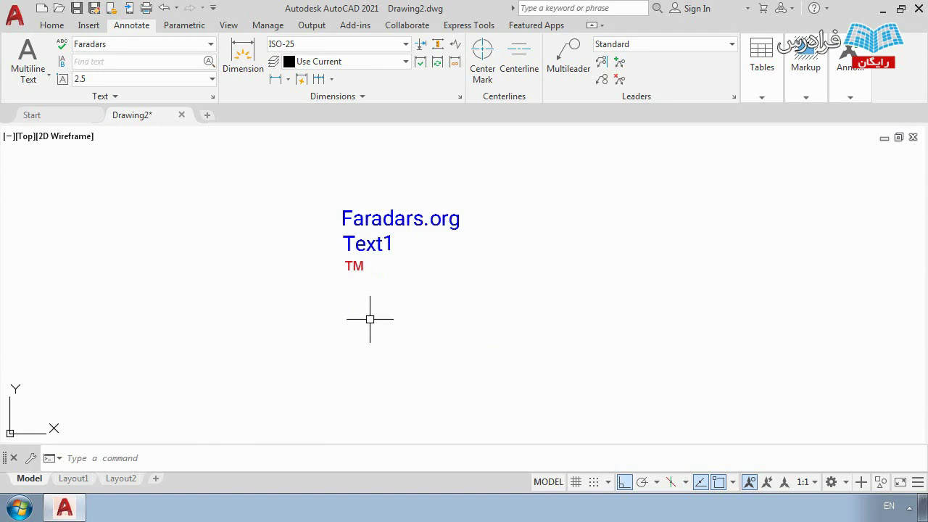
Step: Turn off ortho mode and draw a steep, freely sloping line to the right of the three-line text
left_click(52, 24)
left_click(33, 59)
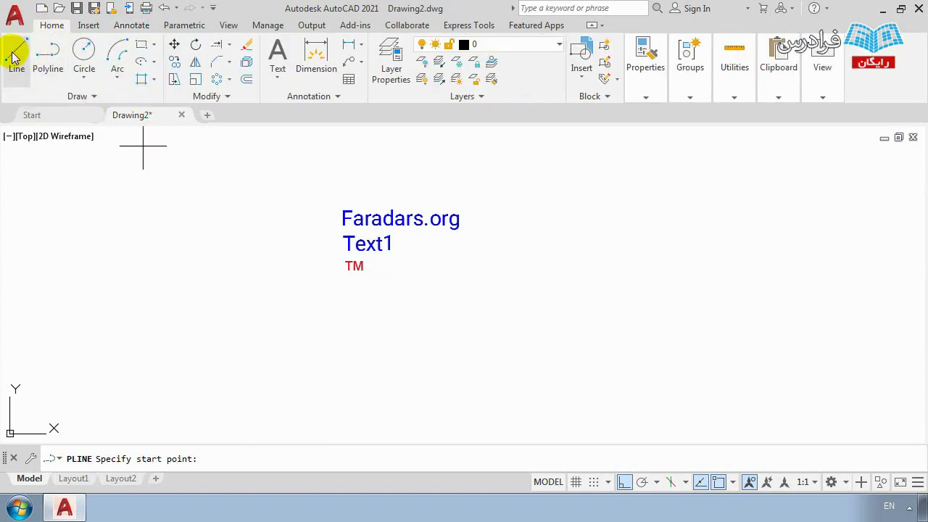
left_click(15, 52)
middle_click_drag(430, 242, 406, 312)
left_click(407, 305)
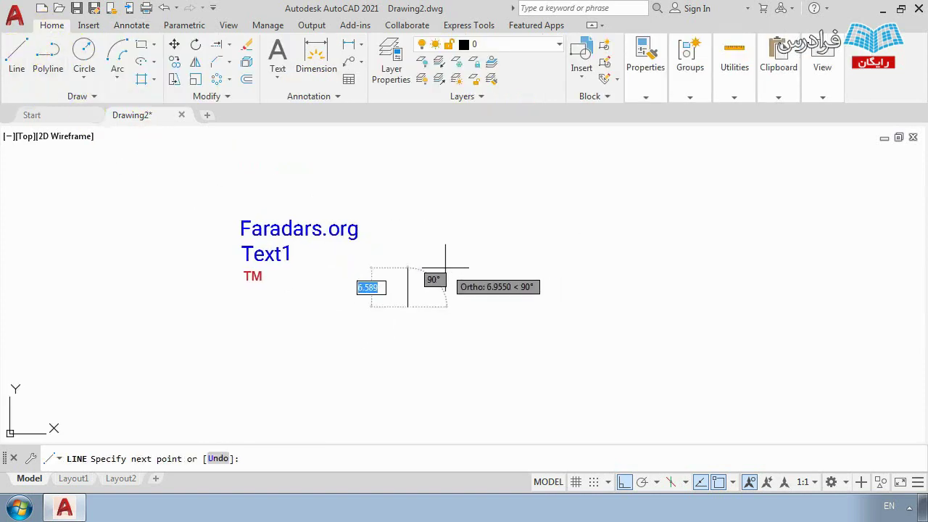
key("F8")
left_click(449, 228)
key("Return")
Step: Draw a second, nearly horizontal line to the right of the steep line
key("Return")
left_click(484, 305)
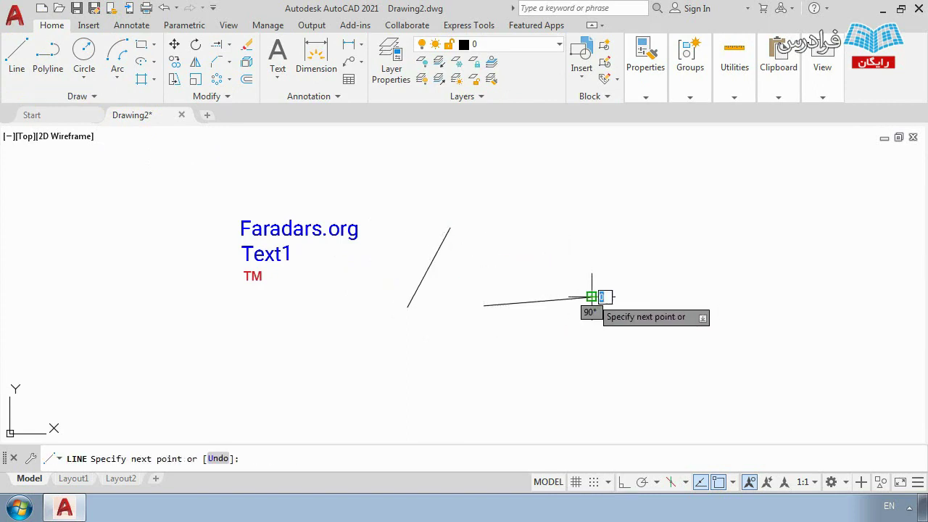
left_click(591, 297)
key("Return")
Step: Draw a shallow upward-opening arc above the nearly horizontal line
left_click(120, 58)
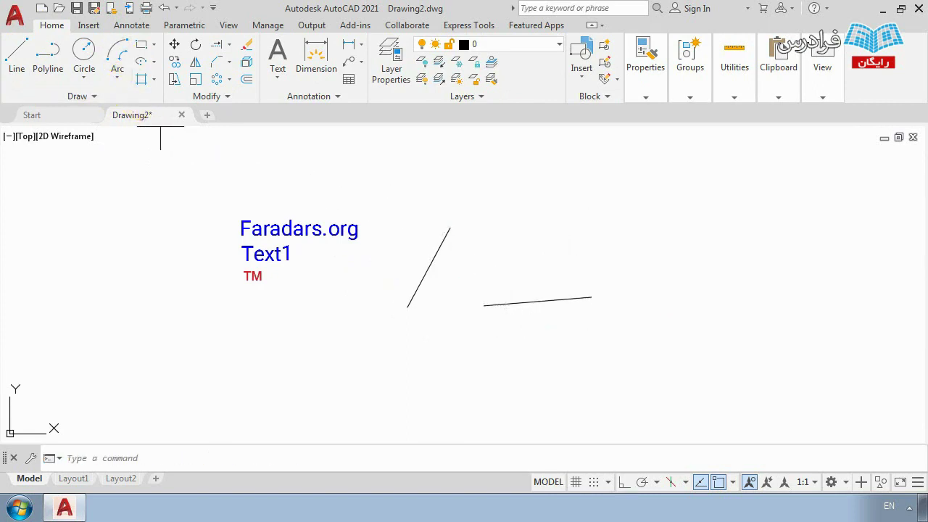
left_click(525, 224)
left_click(652, 225)
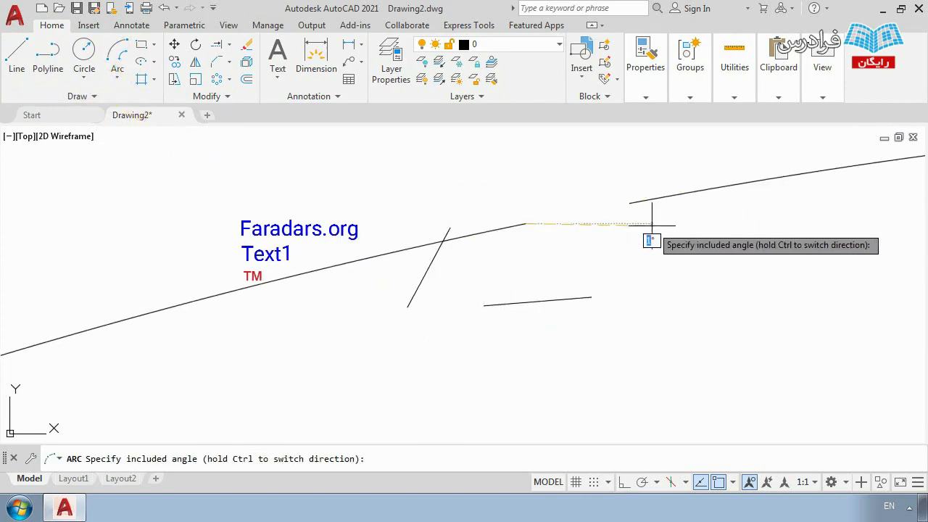
left_click(559, 176)
Step: Draw a circle to the right of the nearly horizontal line and a slightly larger one below the two lines
left_click(101, 63)
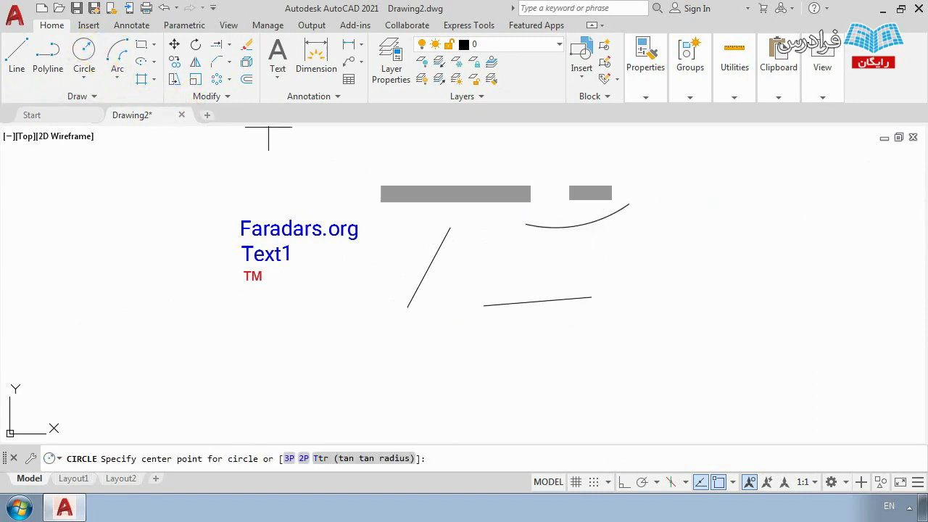
left_click(668, 272)
left_click(681, 299)
key("Return")
left_click(459, 351)
left_click(495, 367)
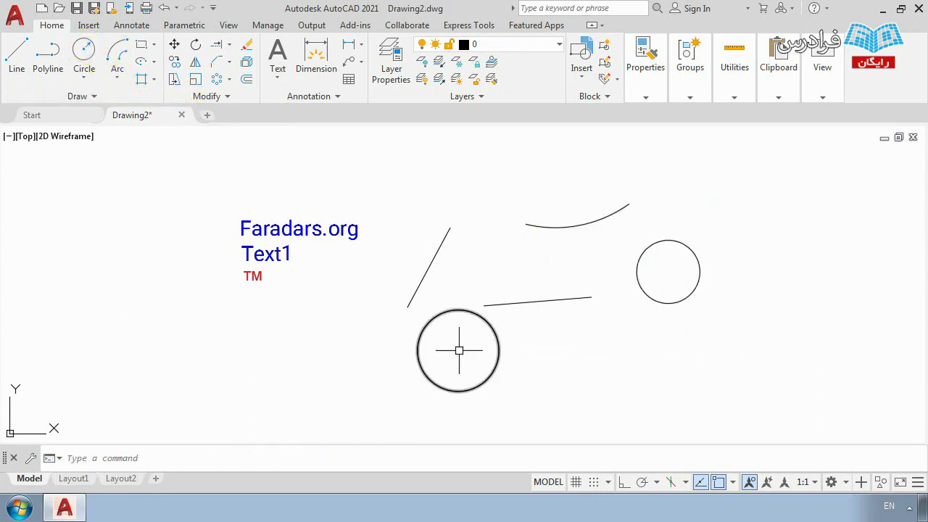
Step: Draw a wide rectangle above the steep line and the arc
left_click(141, 44)
middle_click_drag(489, 157, 489, 249)
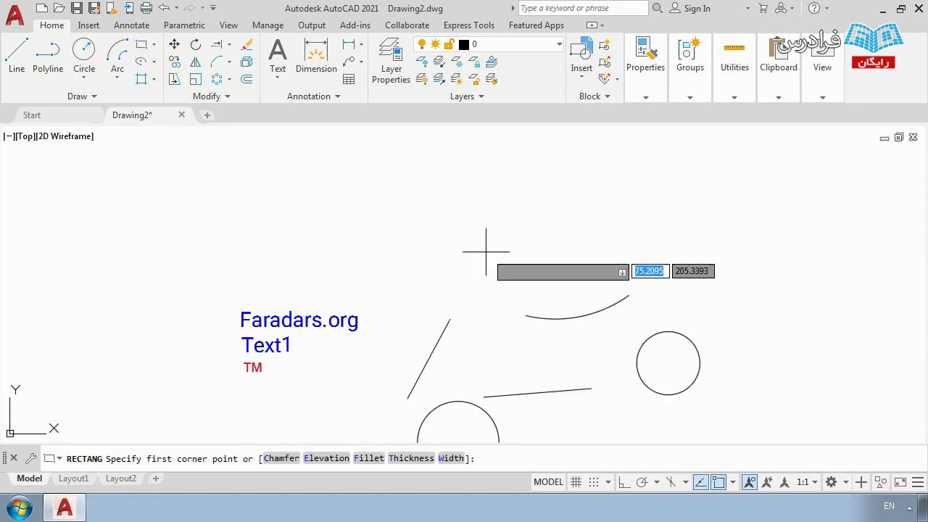
left_click(445, 220)
left_click(563, 270)
middle_click_drag(588, 341, 445, 261)
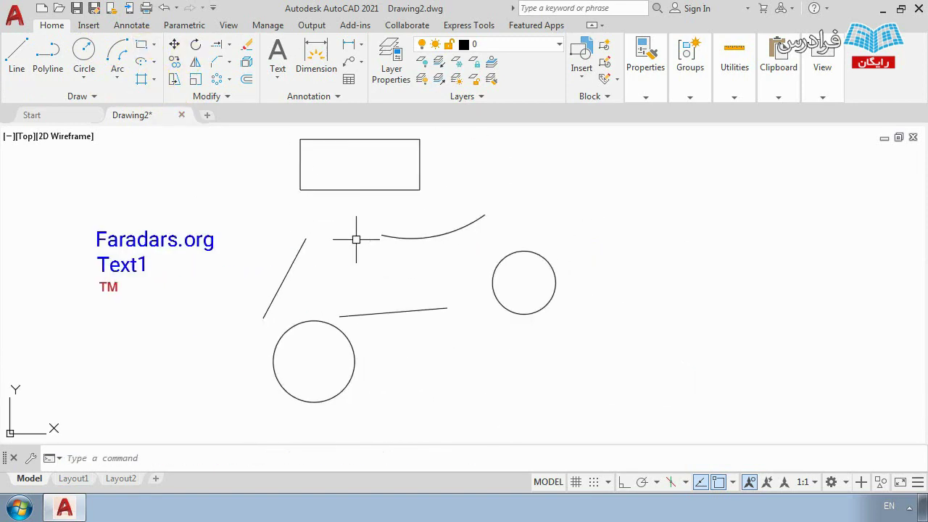
mouse_move(356, 239)
middle_mouse_down()
mouse_move(408, 299)
mouse_move(447, 298)
middle_mouse_up()
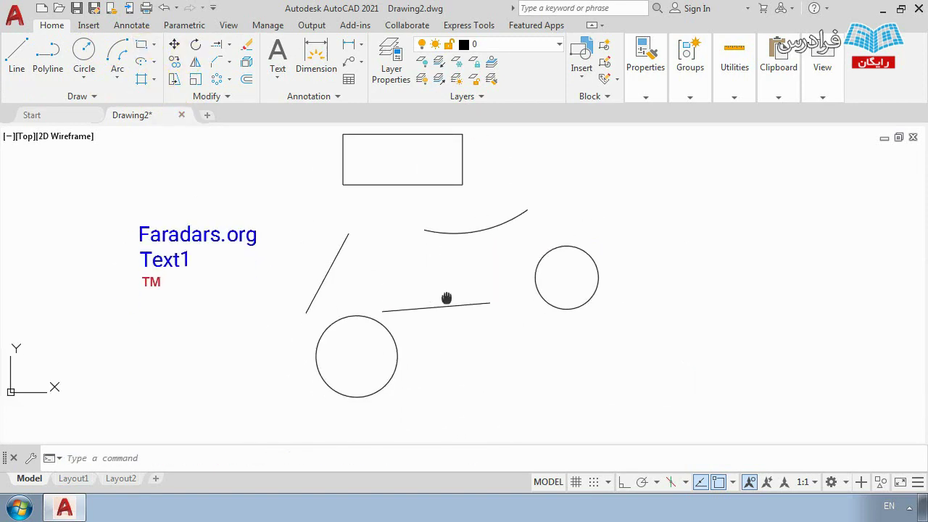
middle_click_drag(436, 256, 440, 298)
Step: Make Standard the current dimension style and keep the dimension layer override at Use Current
left_click(131, 25)
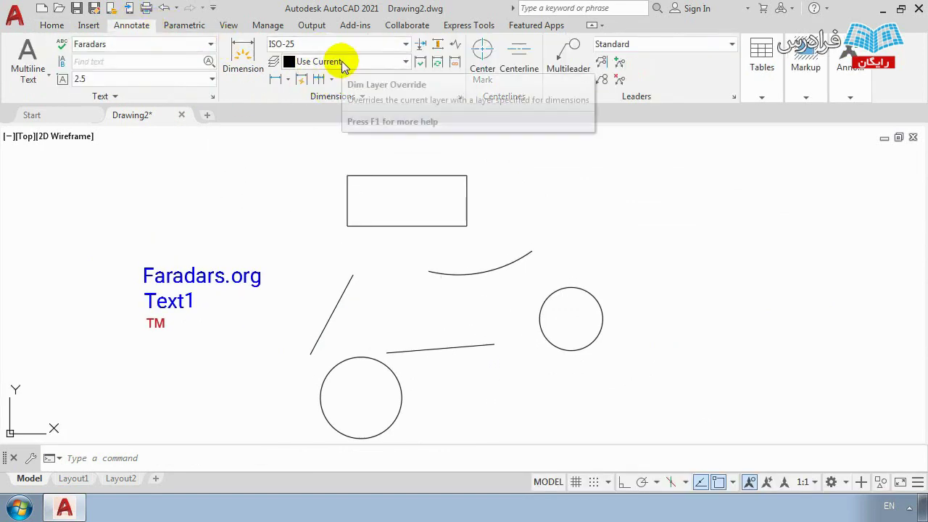
left_click(300, 44)
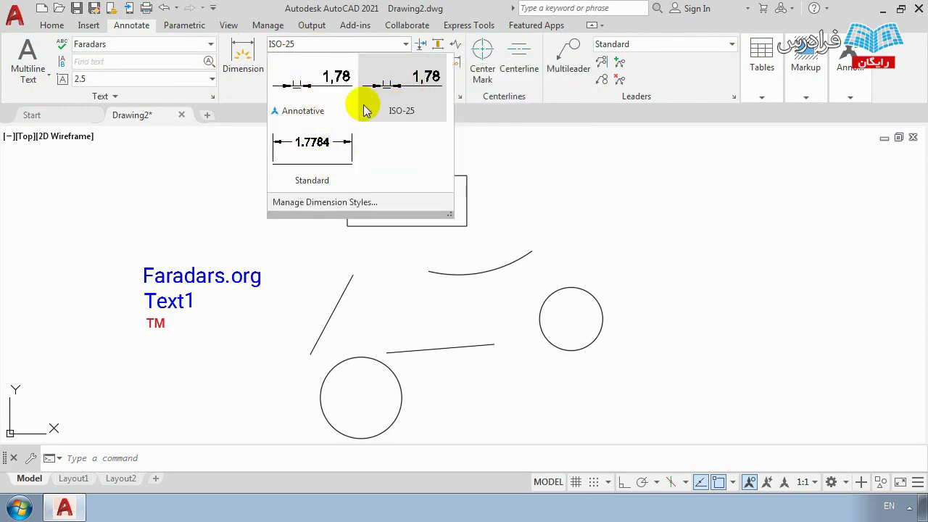
left_click(325, 183)
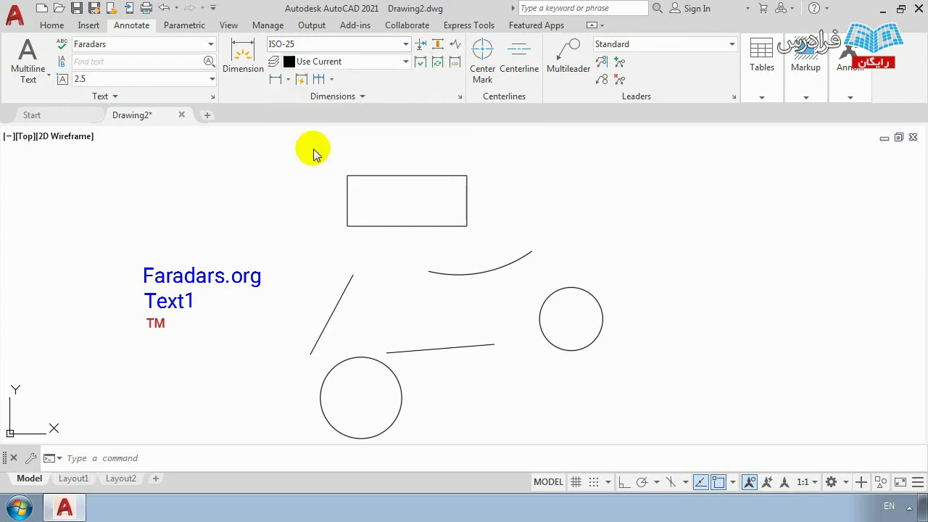
left_click(335, 64)
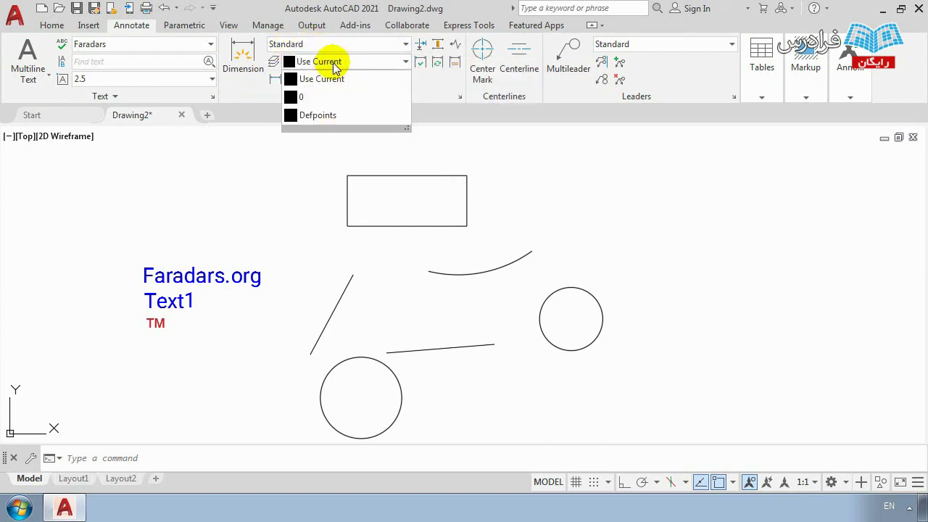
left_click(339, 62)
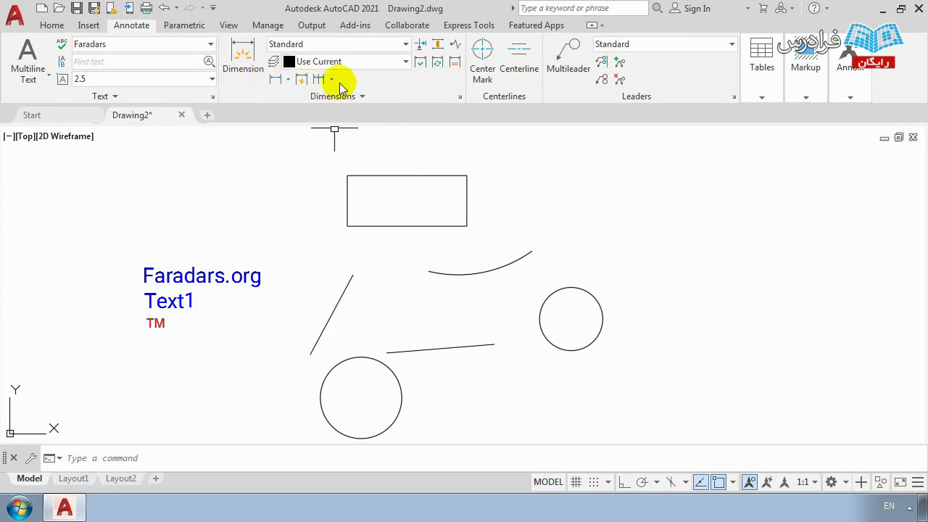
Step: Add a vertical linear dimension from the rectangle's top edge to the right end of the nearly horizontal line and inspect its text
left_click(276, 82)
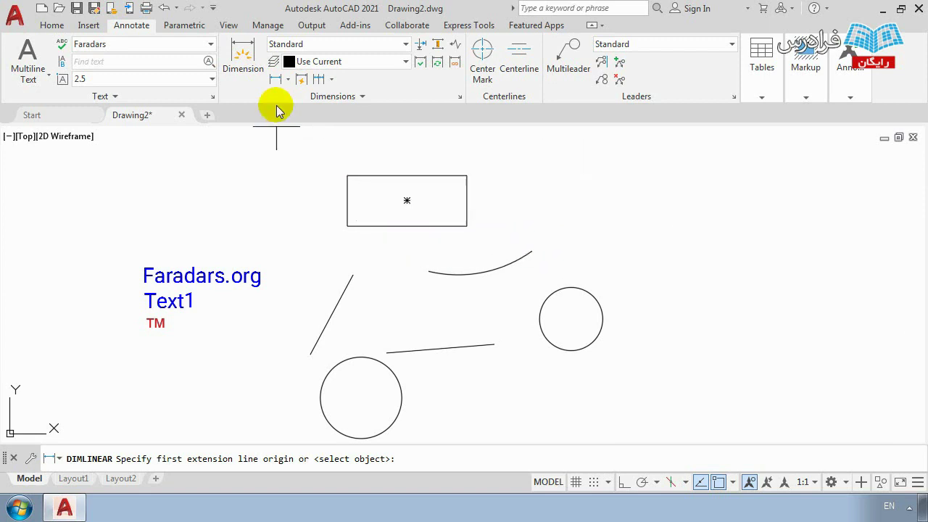
left_click(444, 175)
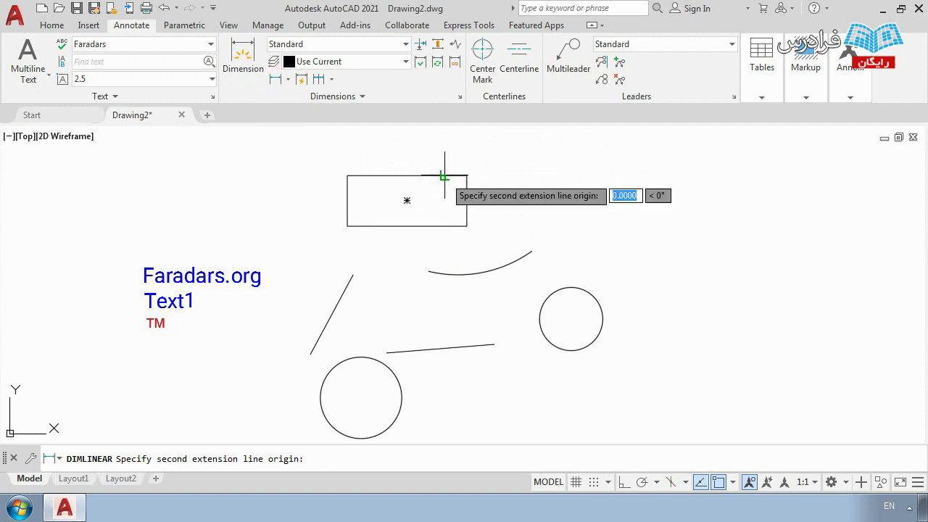
left_click(494, 345)
left_click(488, 296)
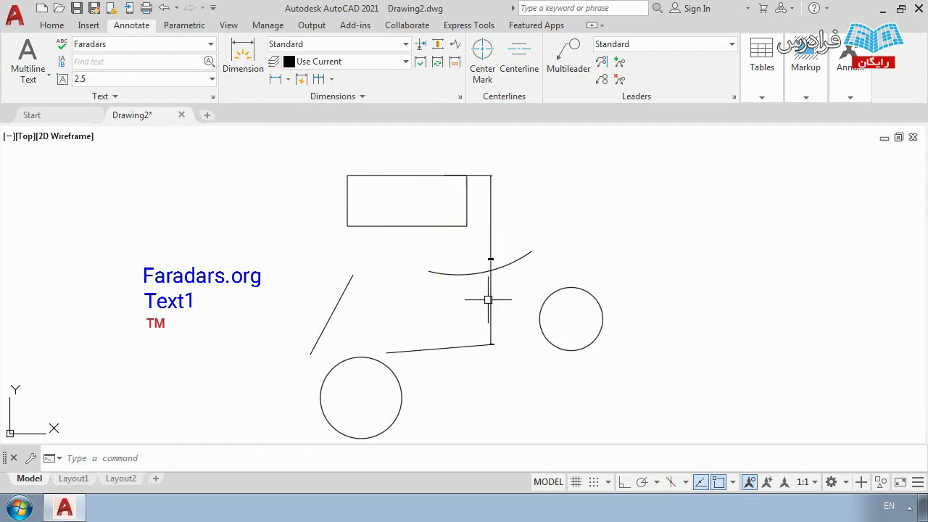
scroll(483, 260, "up", 6)
scroll(461, 263, "up", 2)
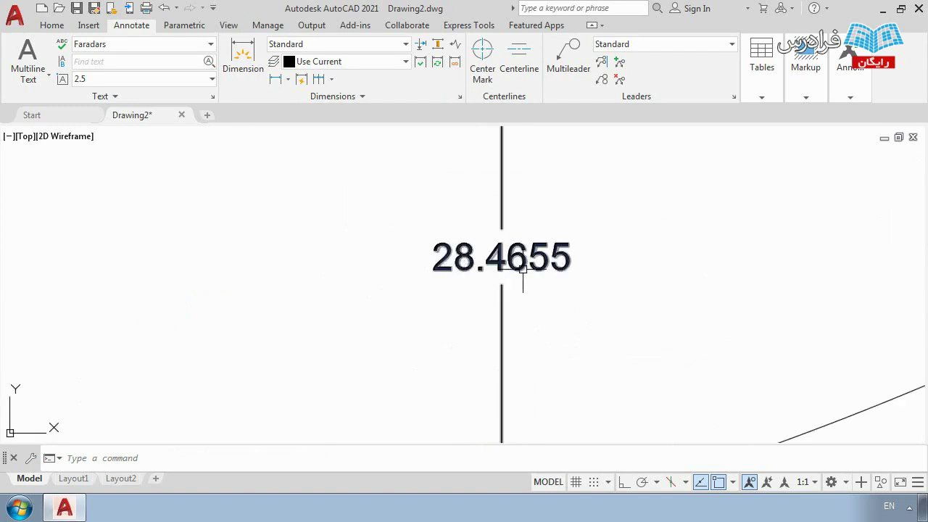
Step: Make ISO-25 the current dimension style and delete the vertical linear dimension
left_click(349, 46)
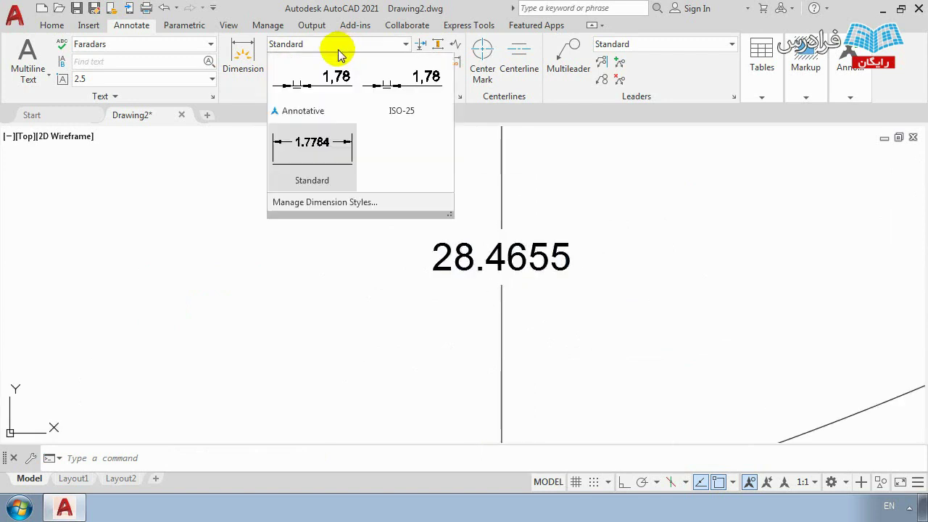
left_click(403, 100)
scroll(399, 232, "down", 5)
left_click(414, 221)
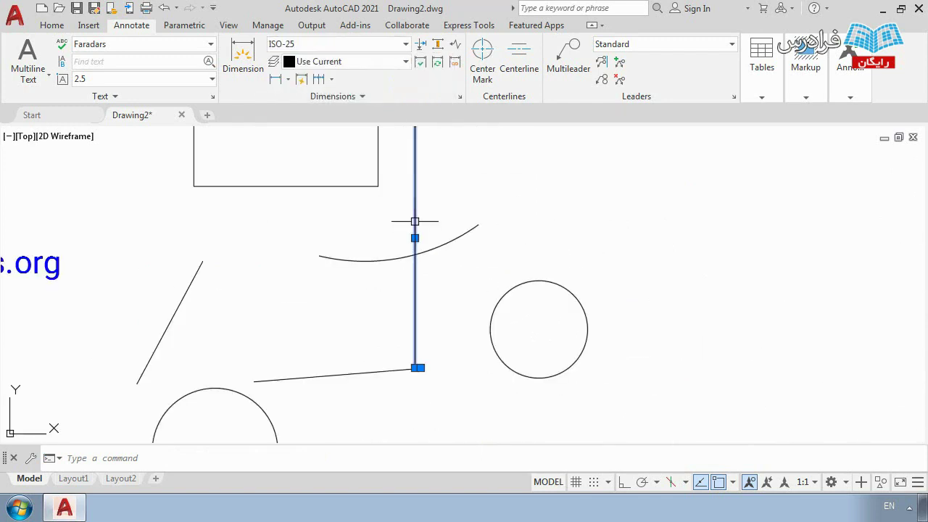
key("Delete")
scroll(360, 242, "down", 4)
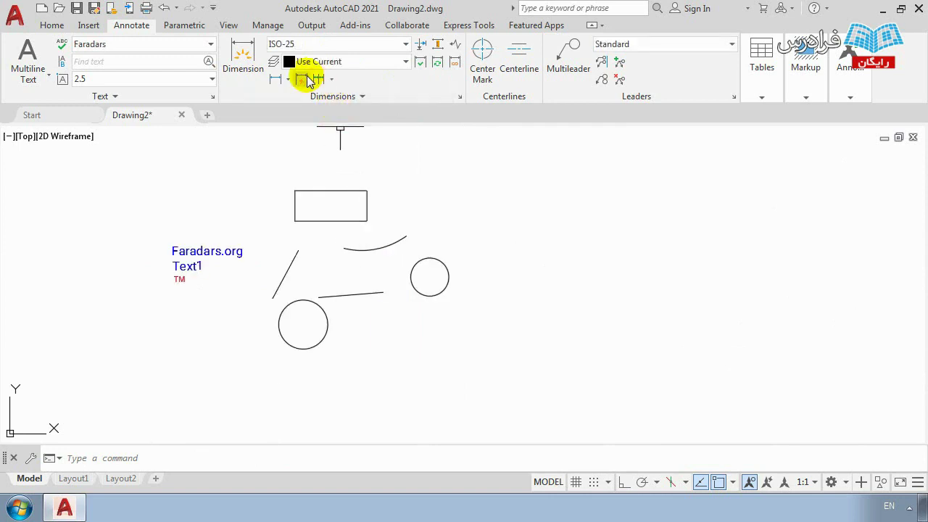
Step: Add a vertical linear dimension from the rectangle's upper-right corner to the left end of the nearly horizontal line
left_click(275, 80)
left_click(367, 191)
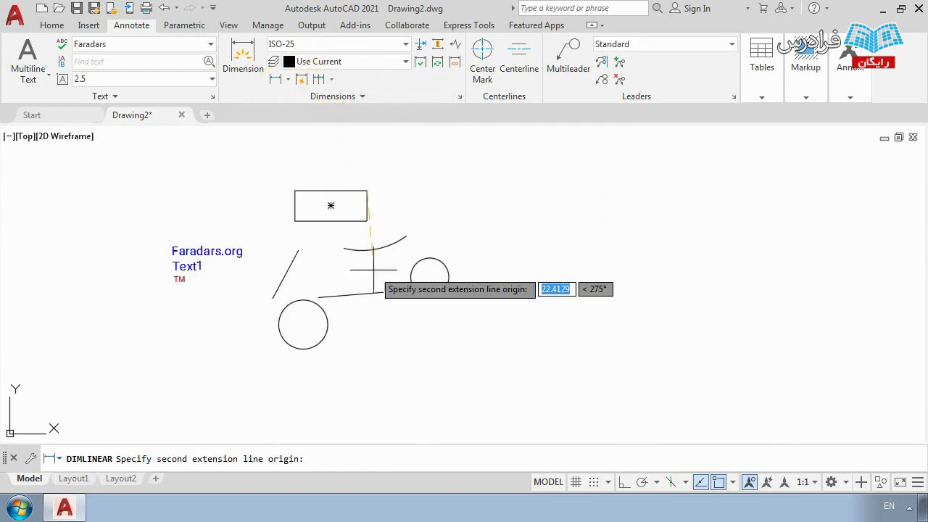
left_click(319, 297)
left_click(317, 254)
scroll(317, 253, "up", 4)
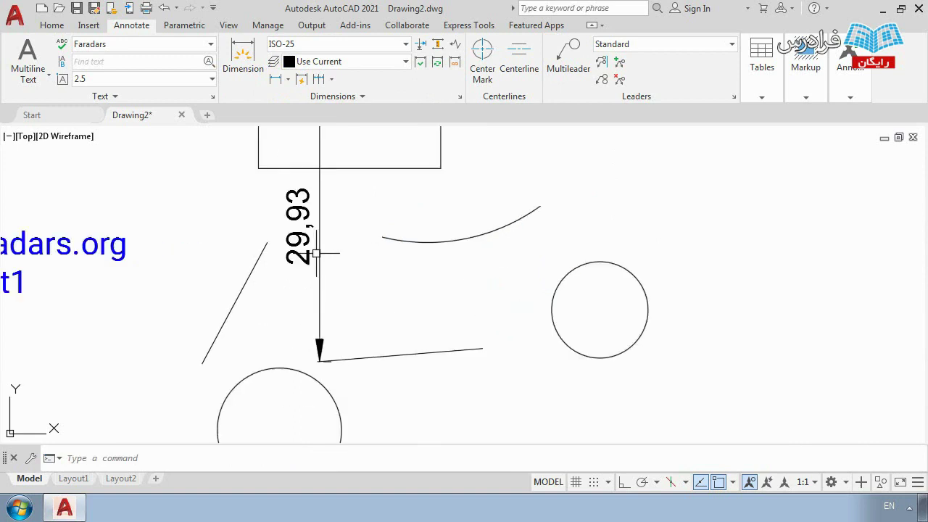
scroll(366, 255, "down", 3)
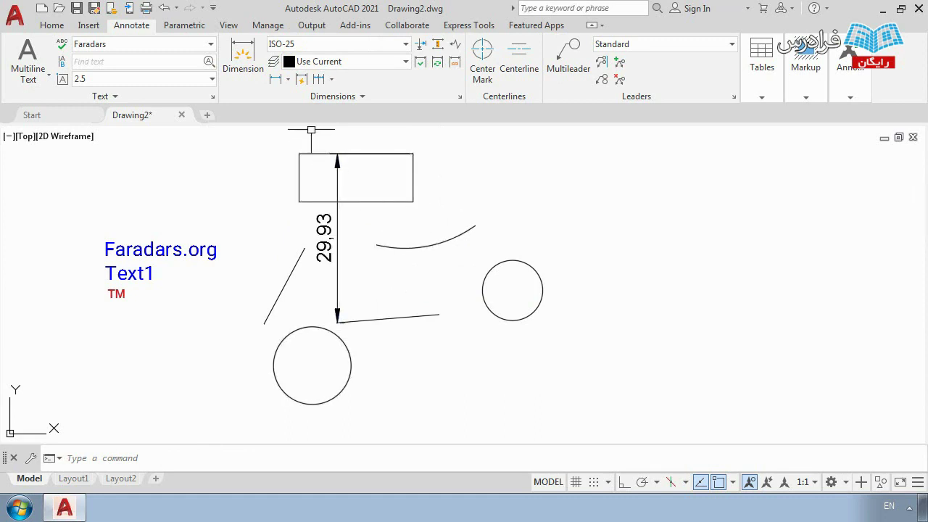
Step: Add an aligned dimension from the rectangle's upper-right corner to the left end of the nearly horizontal line
left_click(287, 81)
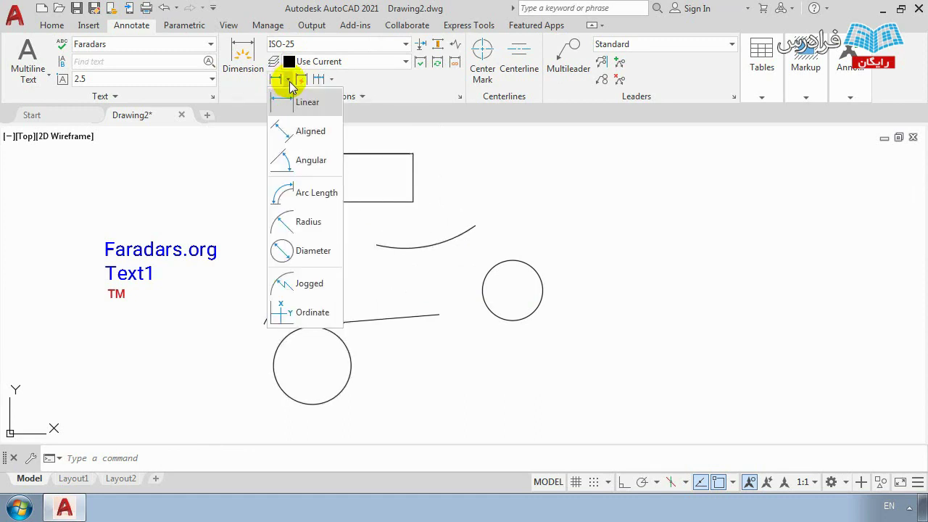
left_click(312, 133)
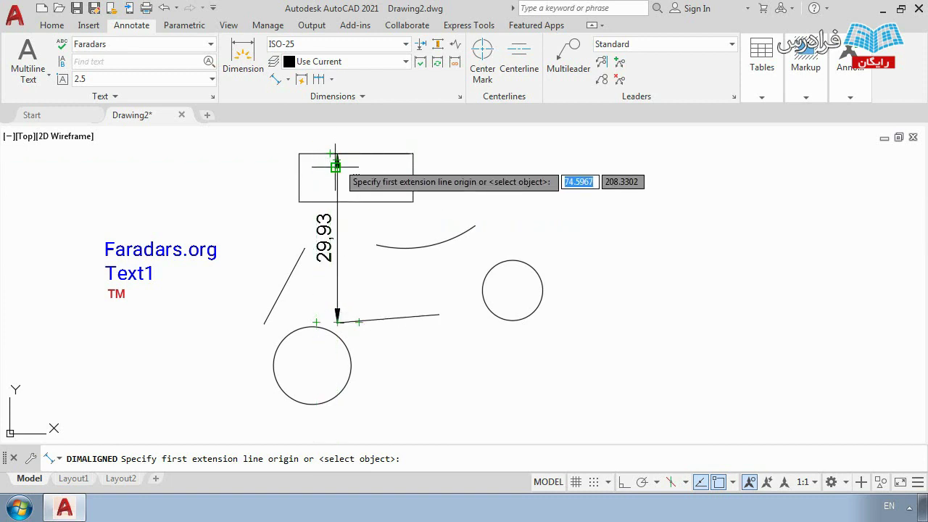
left_click(413, 153)
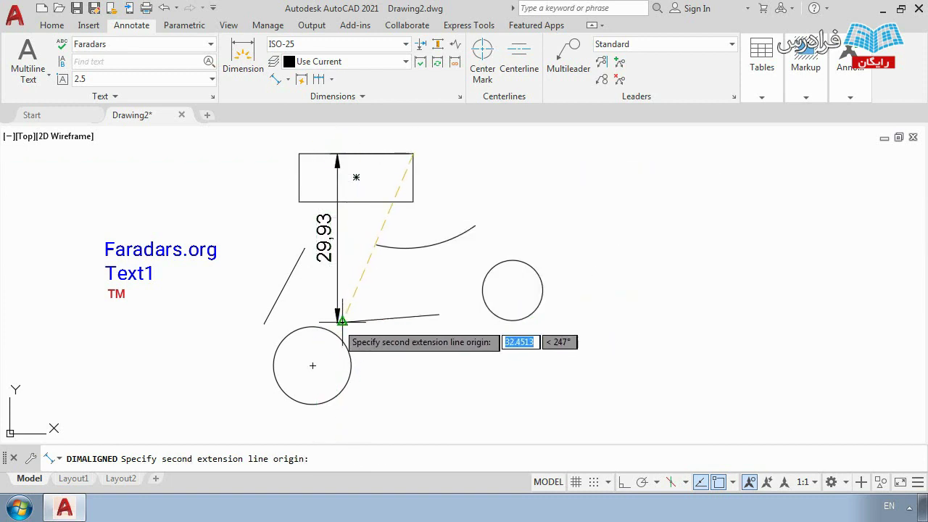
left_click(338, 320)
left_click(356, 278)
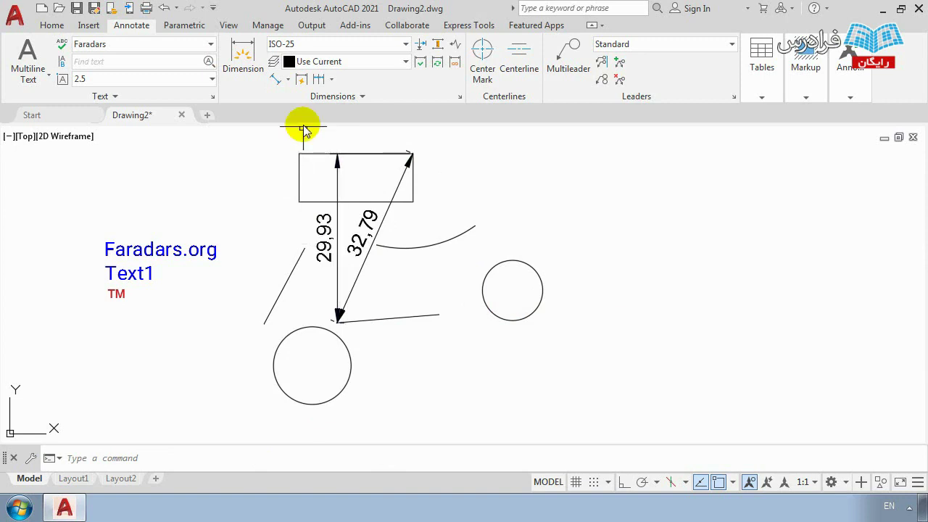
Step: Add an angular dimension between the steep slanted line and the nearly horizontal line, placing its arc between them
left_click(288, 79)
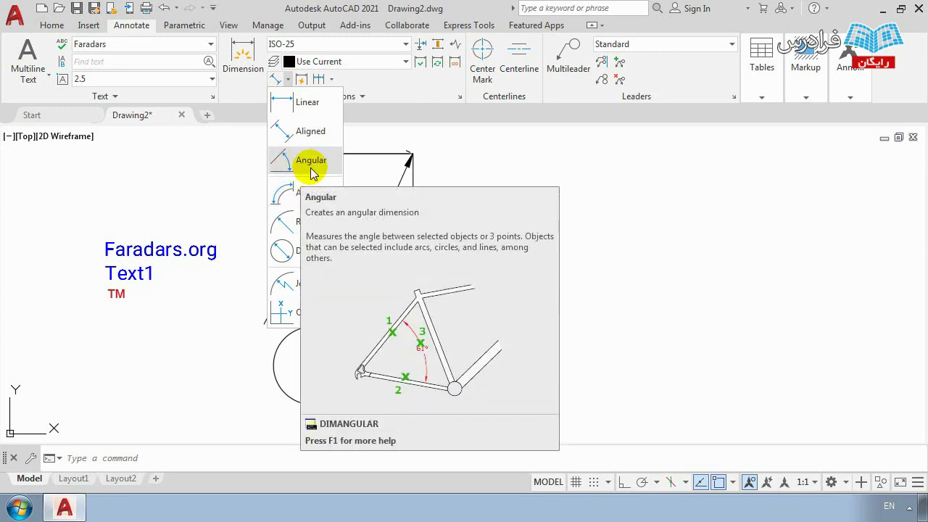
left_click(311, 165)
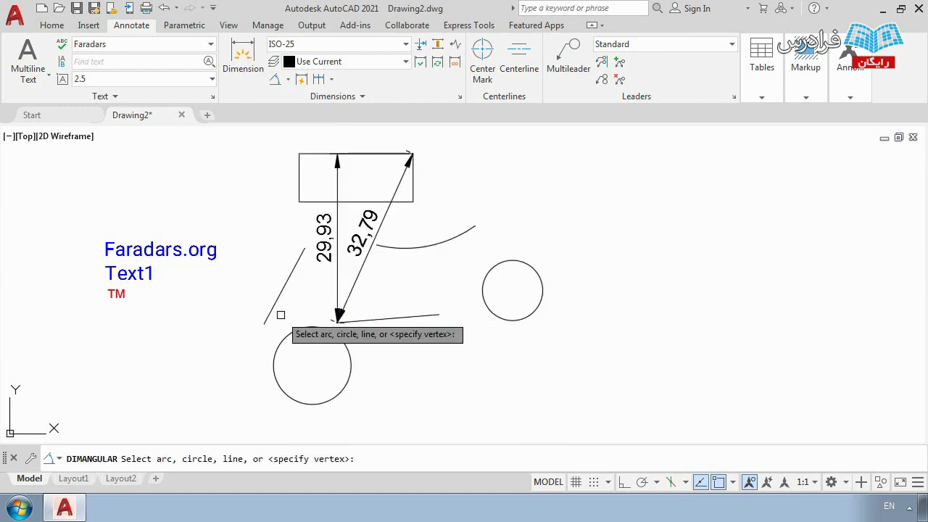
left_click(284, 281)
left_click(355, 319)
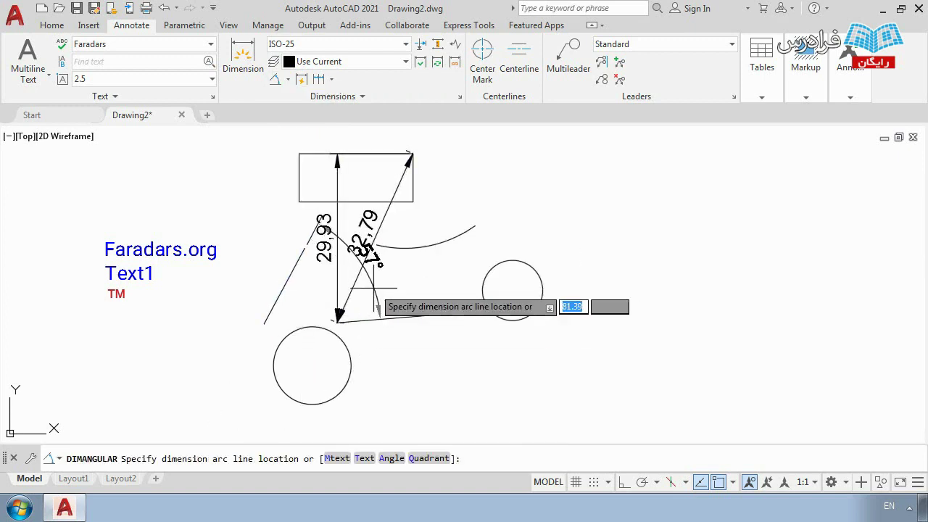
scroll(368, 296, "up", 4)
left_click(435, 270)
scroll(435, 217, "down", 2)
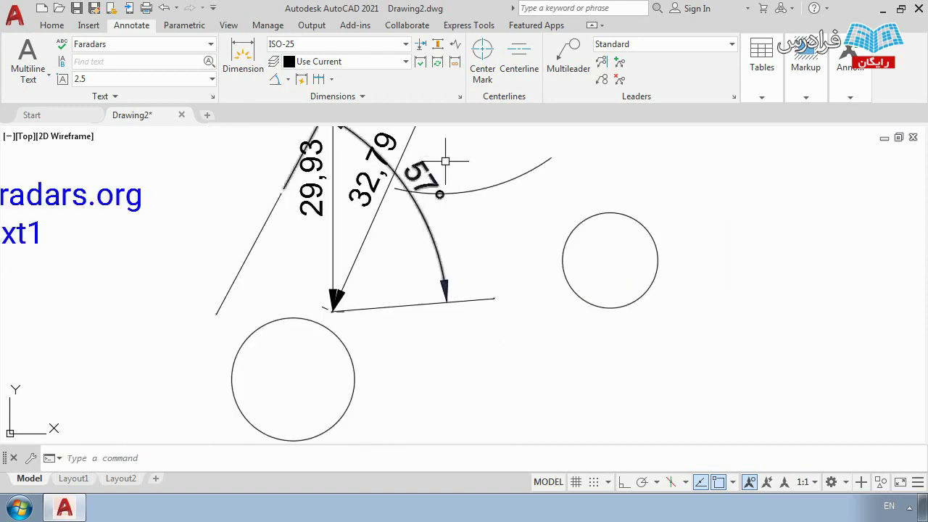
scroll(456, 217, "down", 2)
middle_click_drag(431, 190, 427, 258)
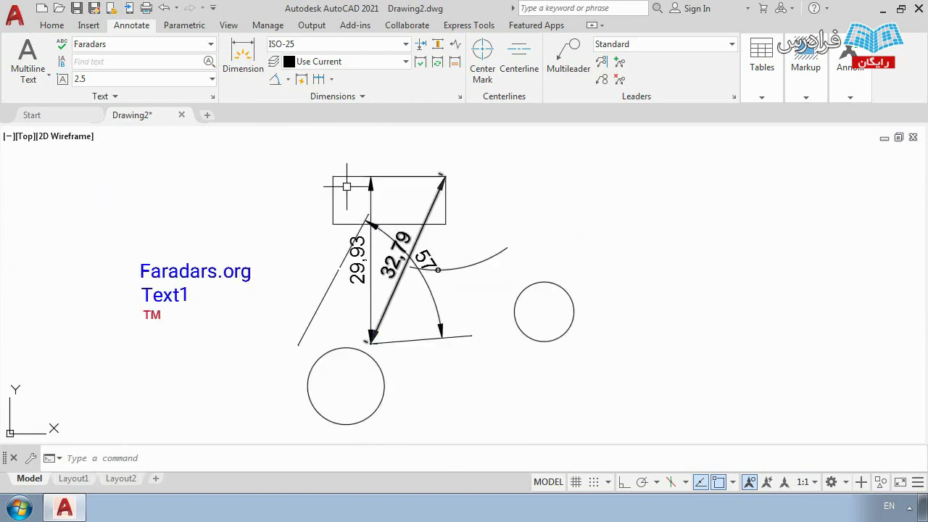
Step: Add an arc length dimension to the open arc and place it below the arc
left_click(287, 79)
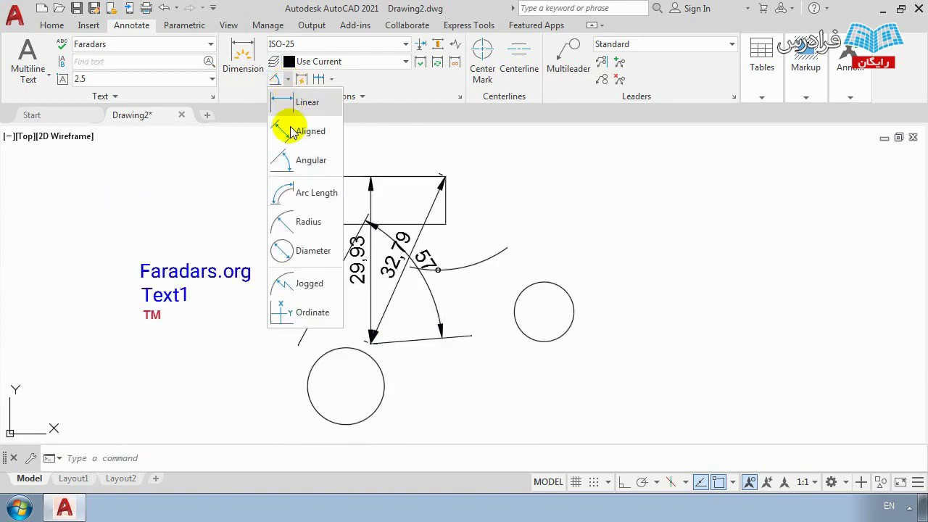
left_click(316, 203)
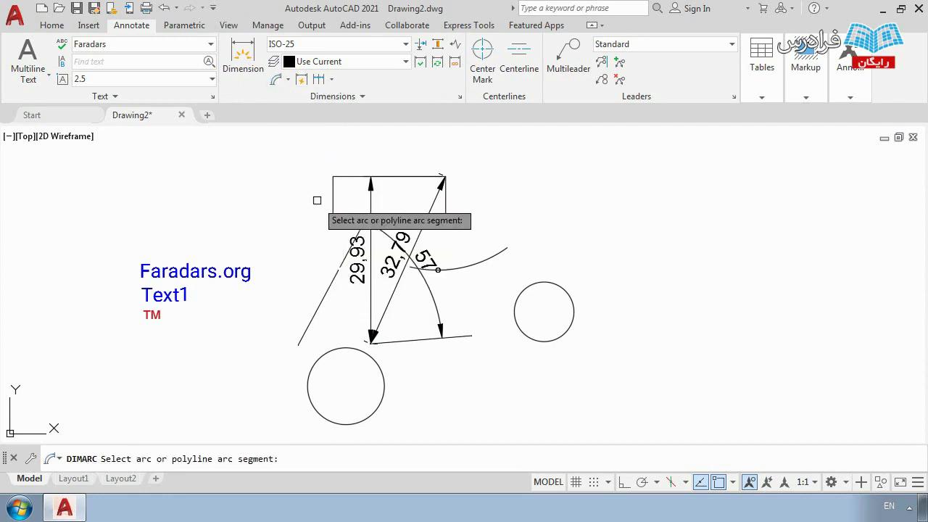
scroll(483, 277, "up", 2)
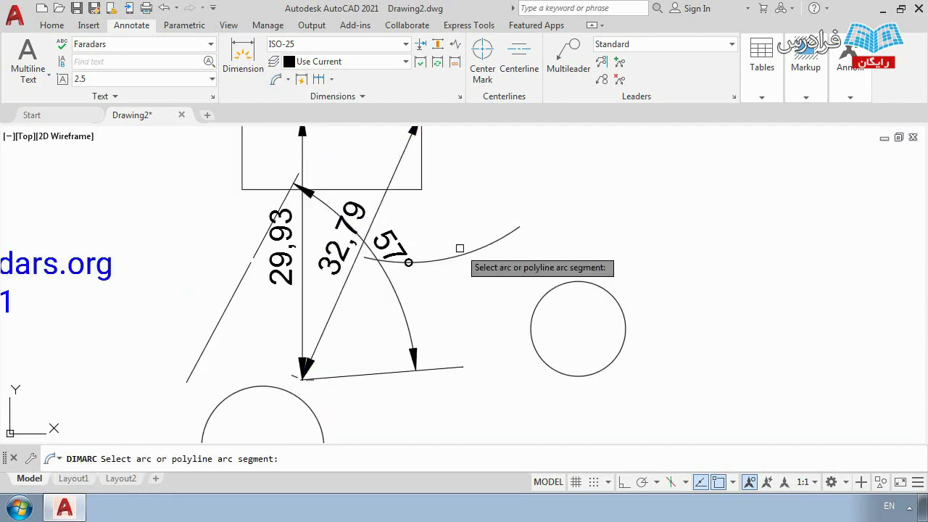
left_click(471, 251)
left_click(472, 304)
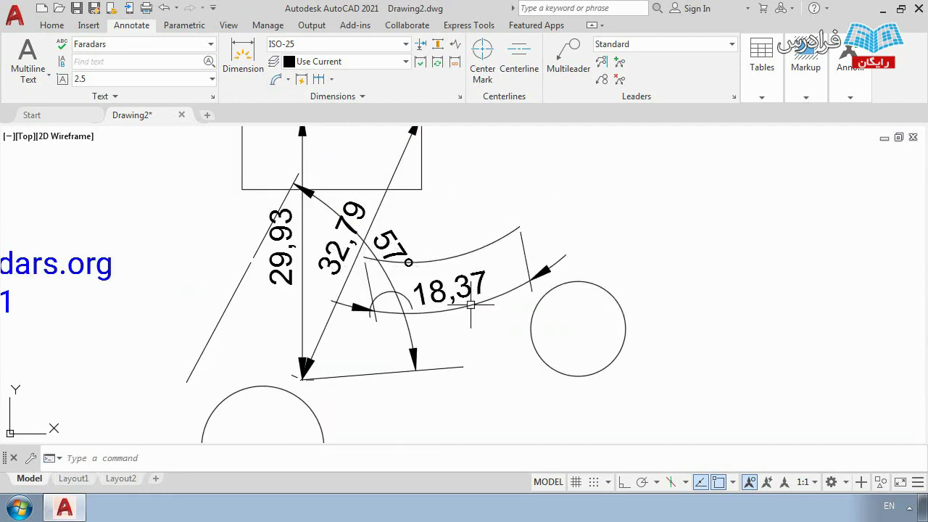
scroll(473, 303, "up", 2)
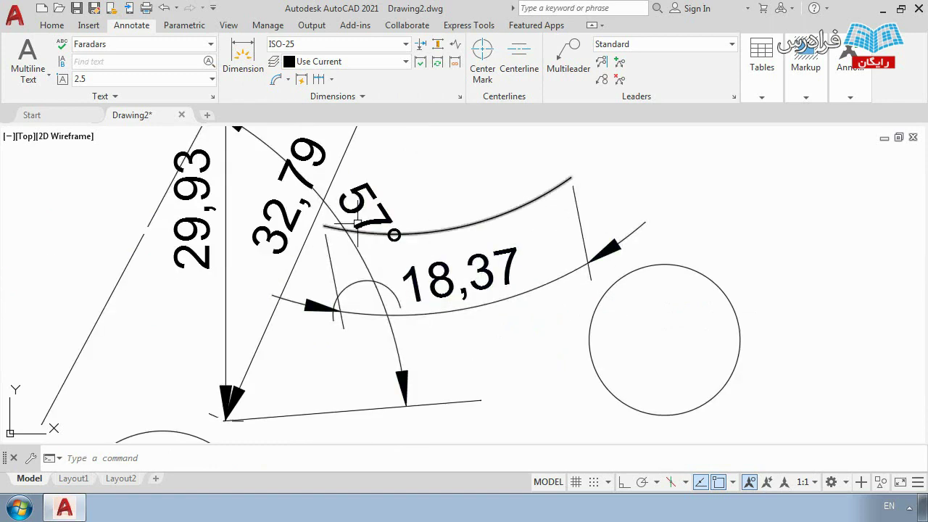
Step: Add a radius dimension to the smaller circle with its text outside, to the right of the circle
left_click(288, 80)
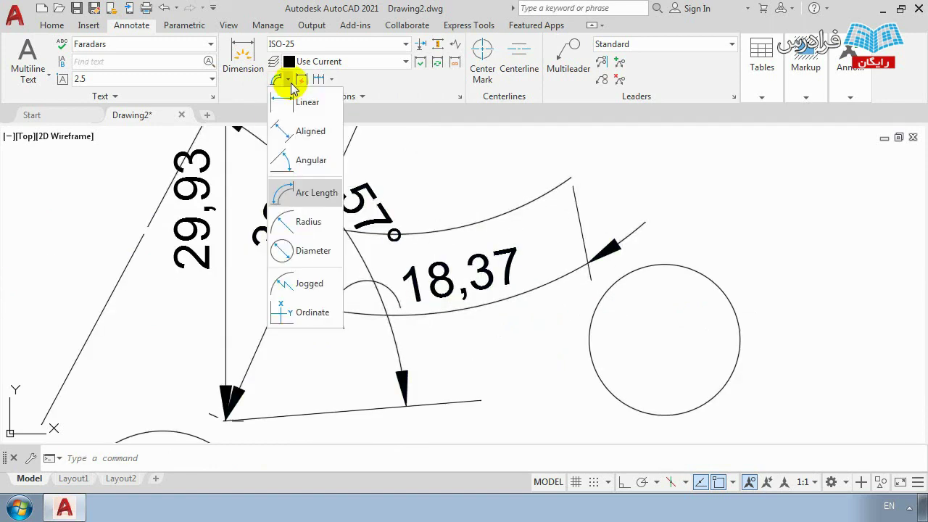
left_click(319, 225)
middle_click_drag(497, 301, 374, 290)
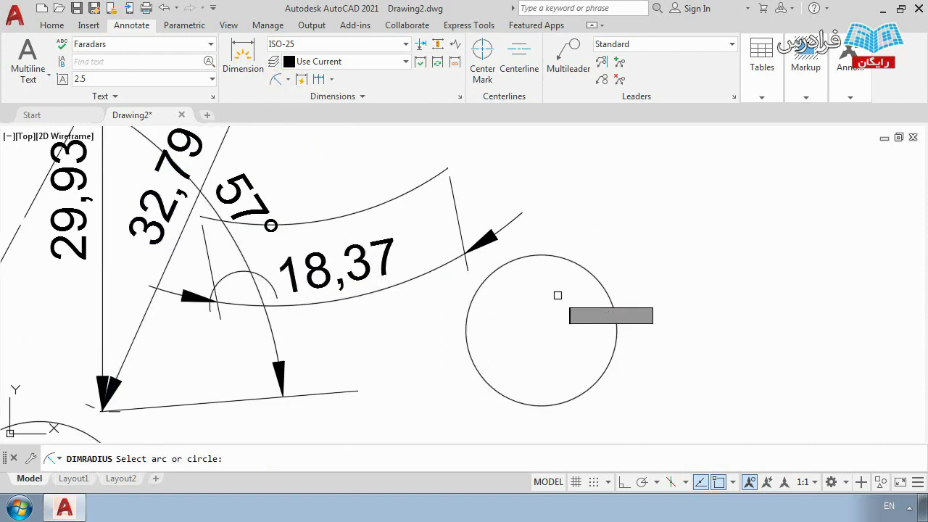
left_click(589, 273)
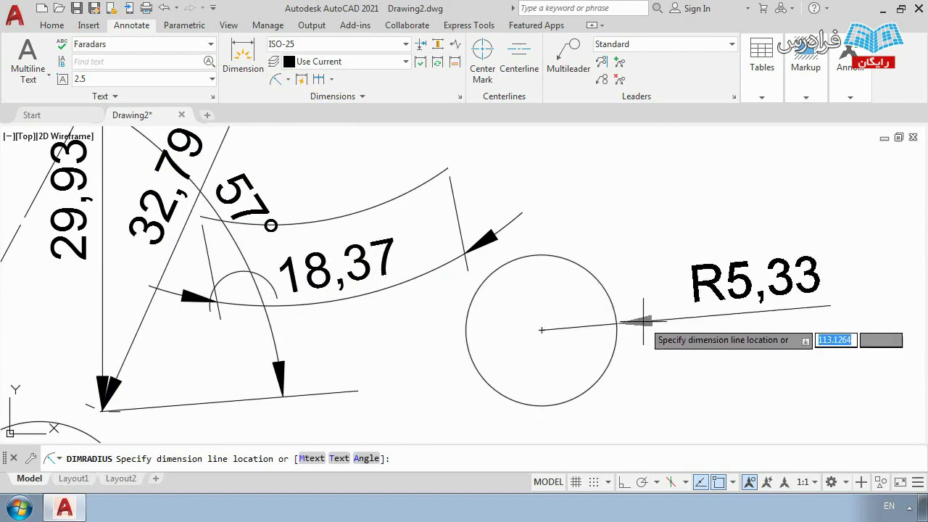
left_click(683, 324)
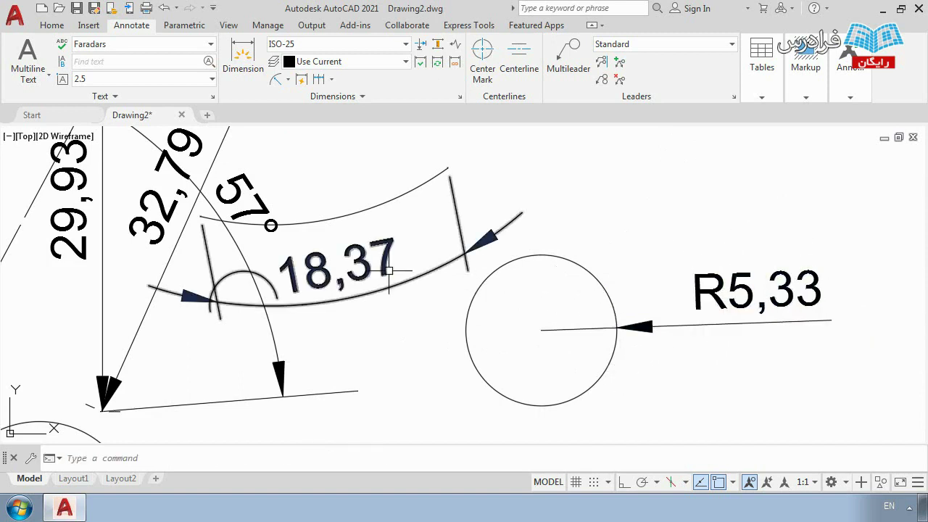
Step: Add a radius dimension to the open arc, placing it above the arc near its right end
left_click(274, 79)
scroll(443, 312, "down", 1)
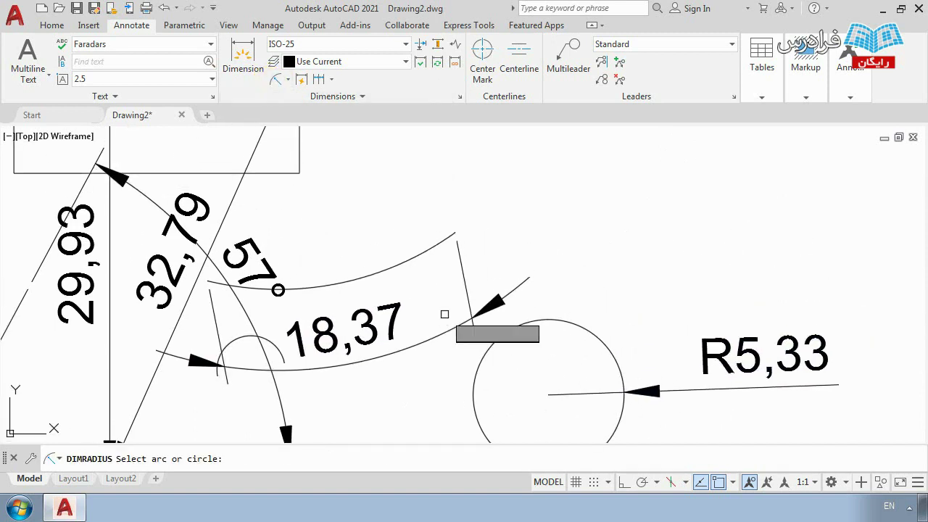
scroll(420, 305, "down", 1)
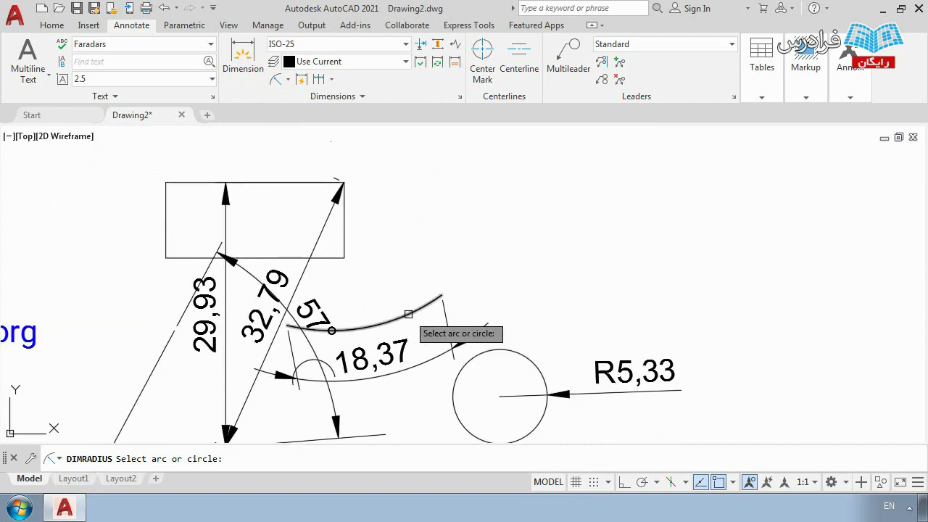
left_click(408, 314)
left_click(437, 255)
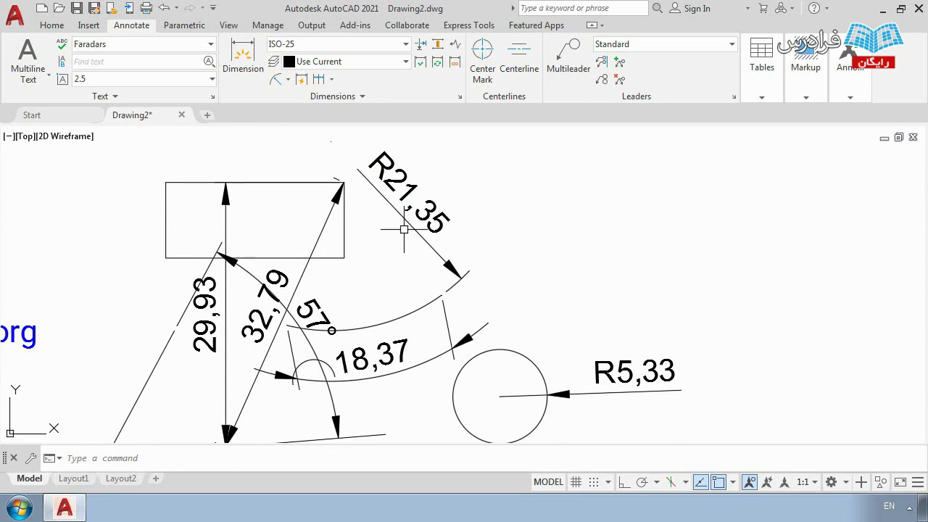
scroll(413, 233, "down", 2)
scroll(500, 351, "up", 2)
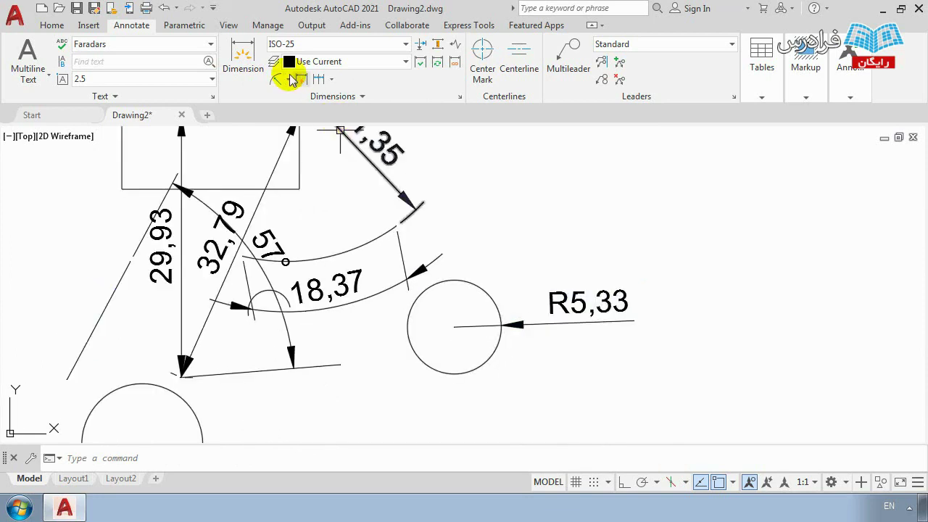
Step: Add a diameter dimension to the smaller circle with its text outside the circle, toward the upper right
left_click(289, 80)
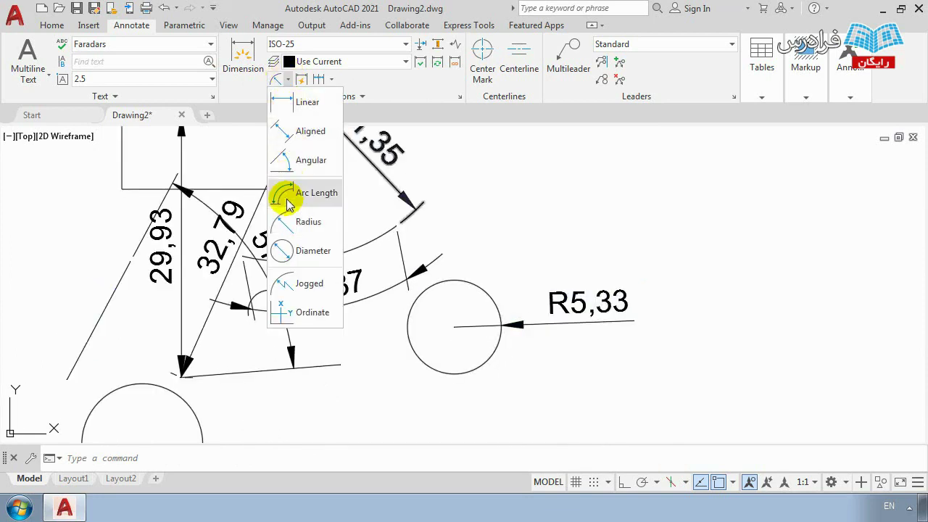
left_click(310, 251)
left_click(310, 250)
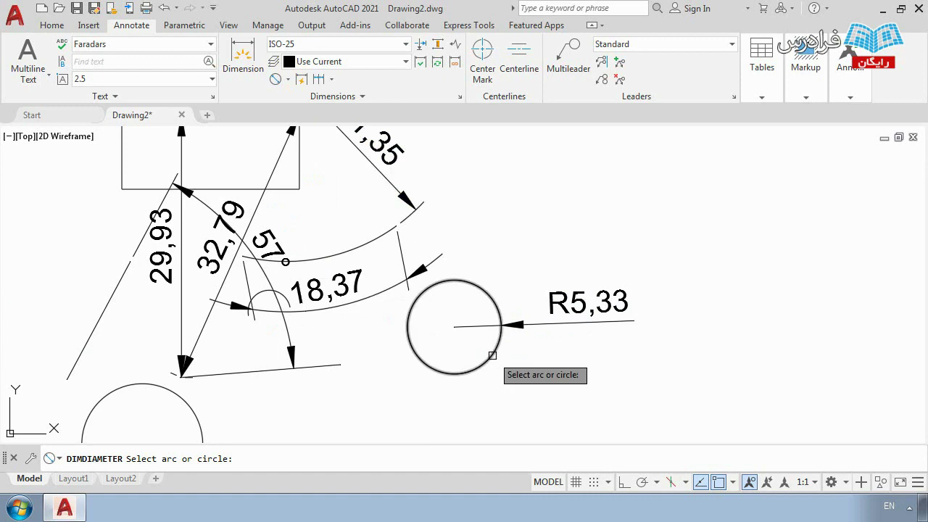
left_click(482, 367)
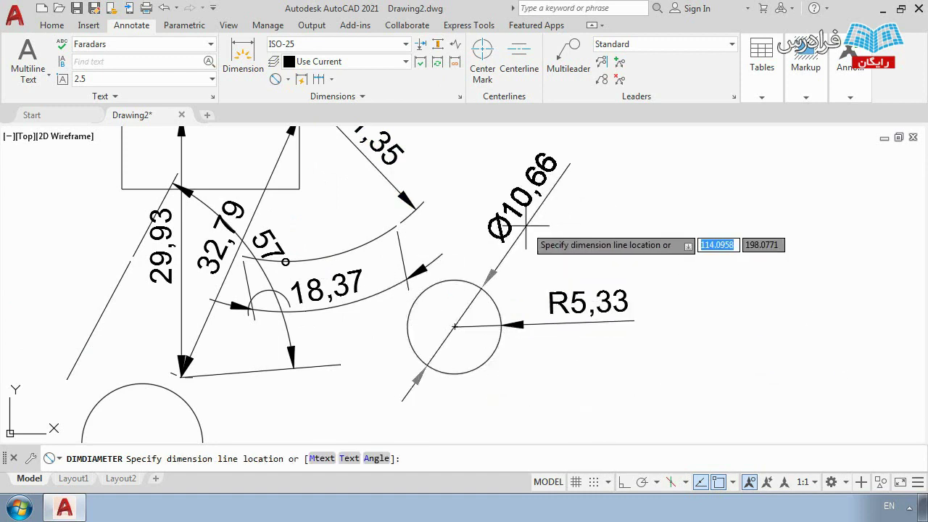
left_click(539, 250)
scroll(522, 246, "up", 2)
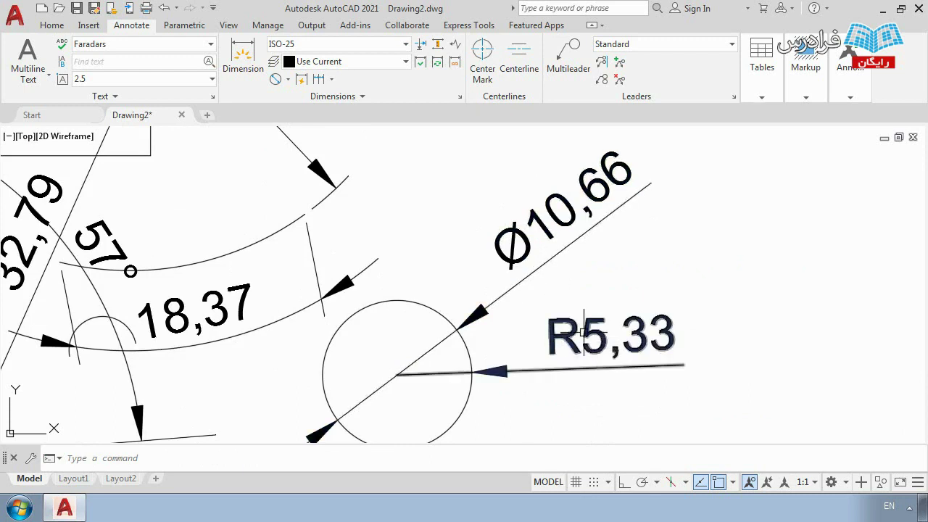
middle_click_drag(556, 284, 553, 301)
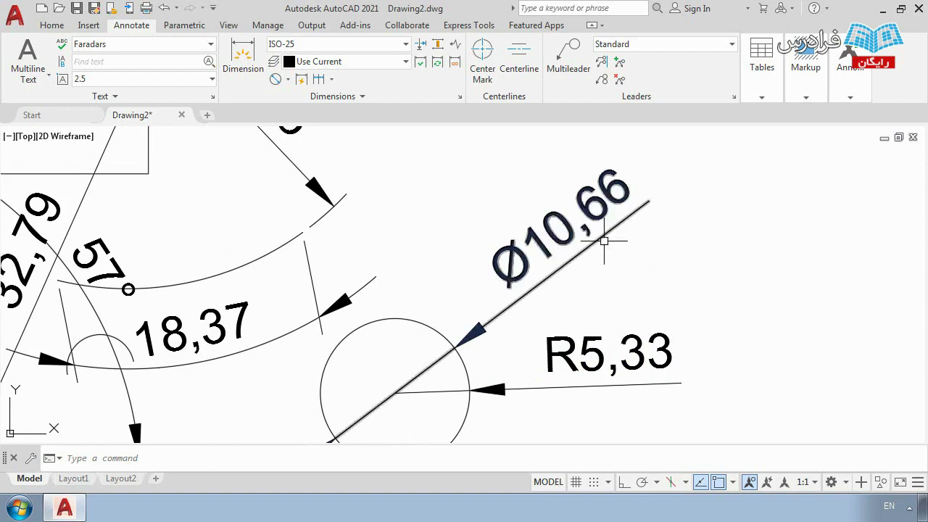
scroll(600, 265, "down", 2)
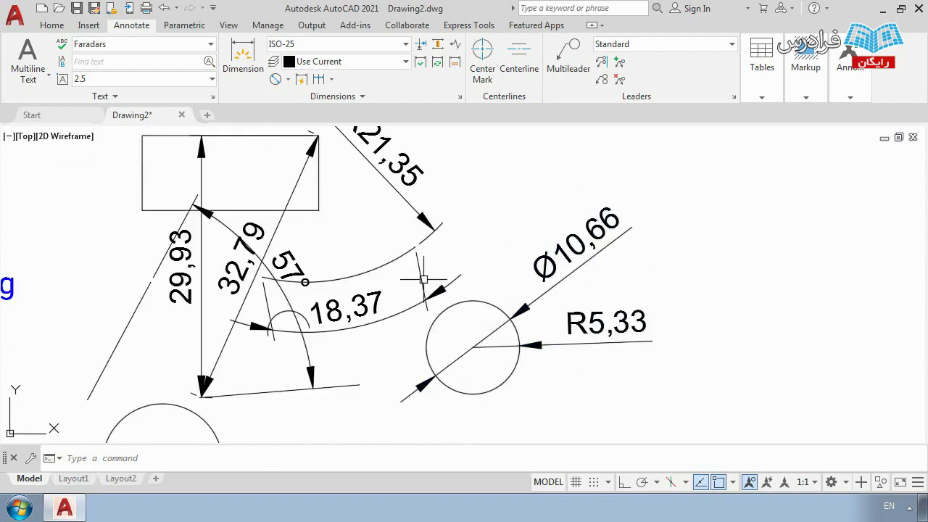
left_click(304, 82)
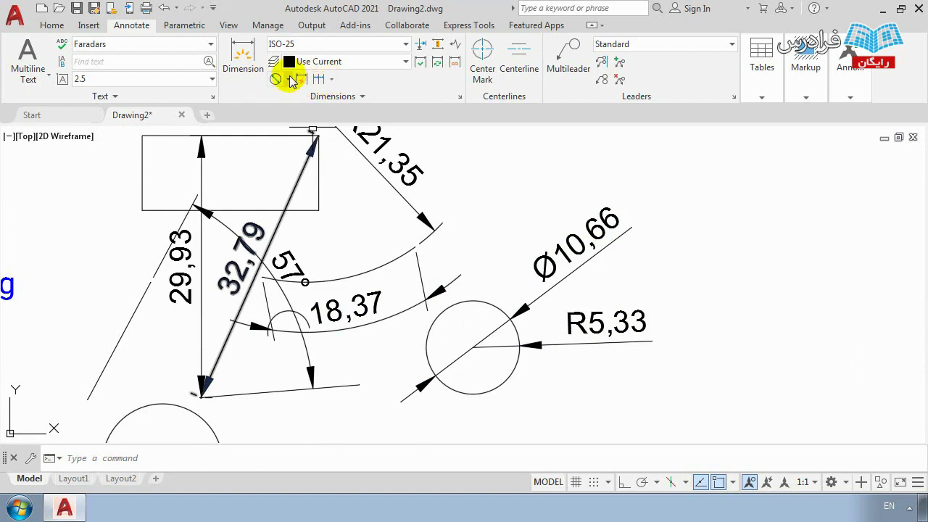
left_click(288, 79)
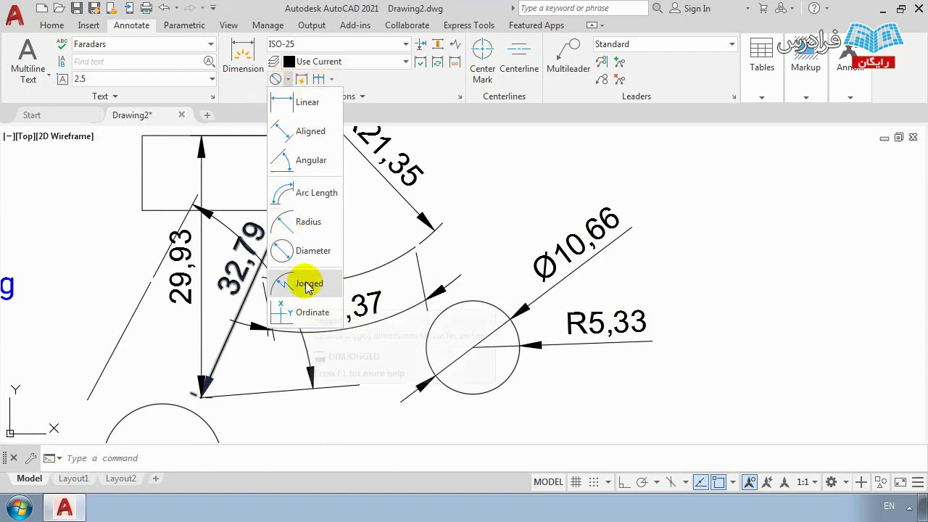
left_click(501, 197)
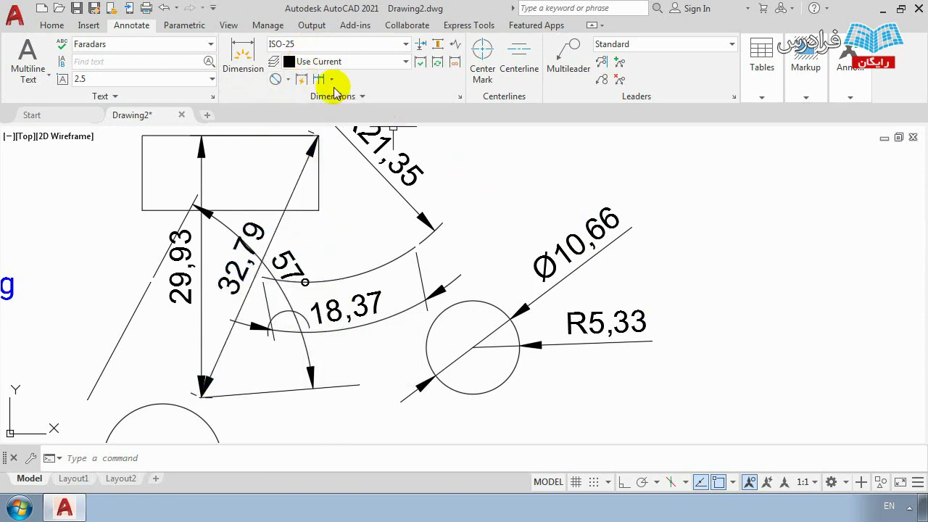
left_click(332, 81)
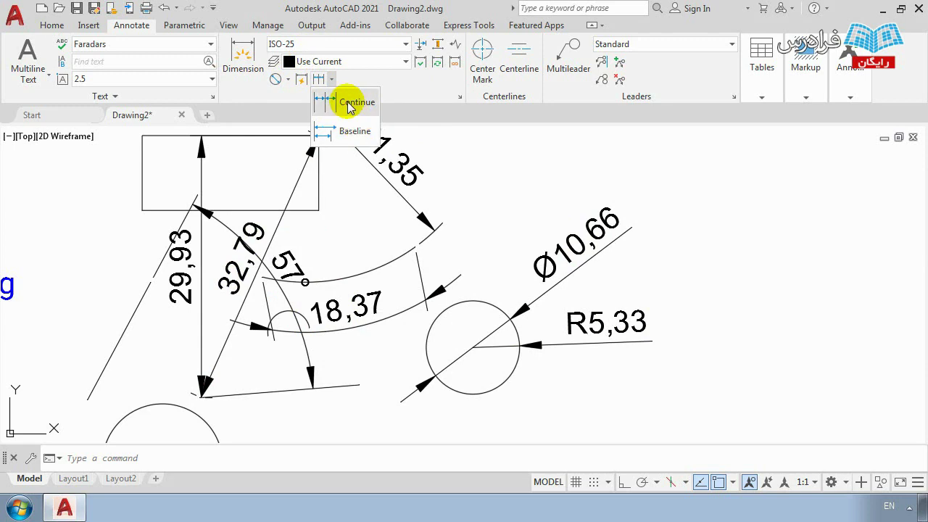
Step: Draw a zigzag of four connected line segments, about 89 units wide, in the empty area above and right of the smaller circle
scroll(514, 203, "down", 4)
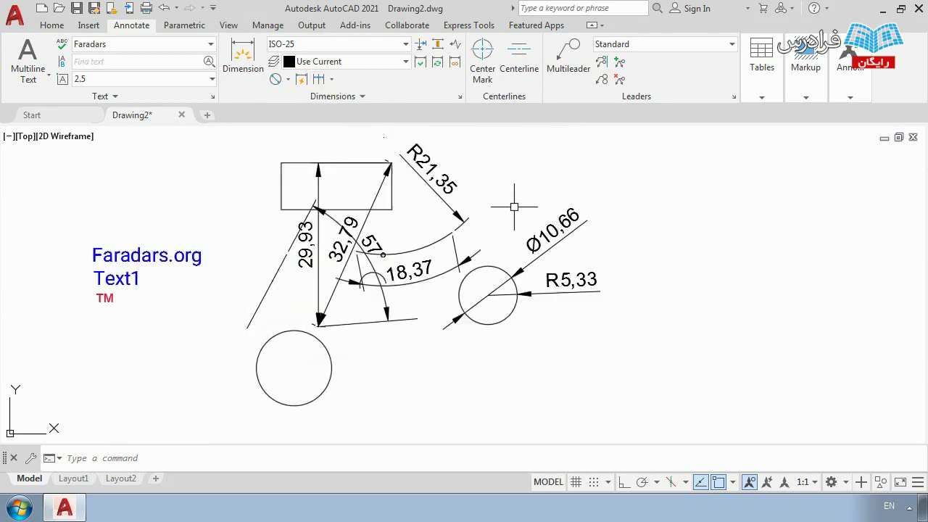
type("l")
key("Return")
left_click(468, 204)
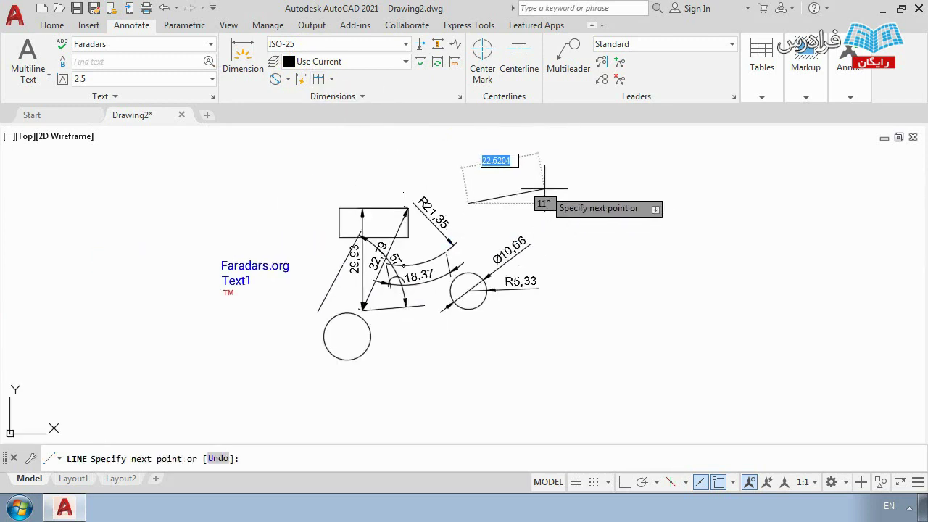
left_click(544, 190)
left_click(614, 212)
left_click(680, 177)
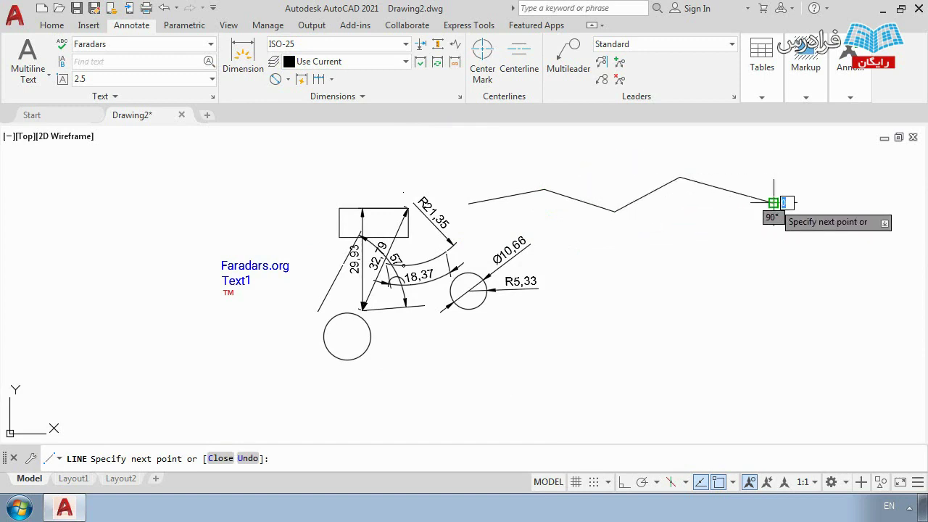
left_click(773, 203)
key("Return")
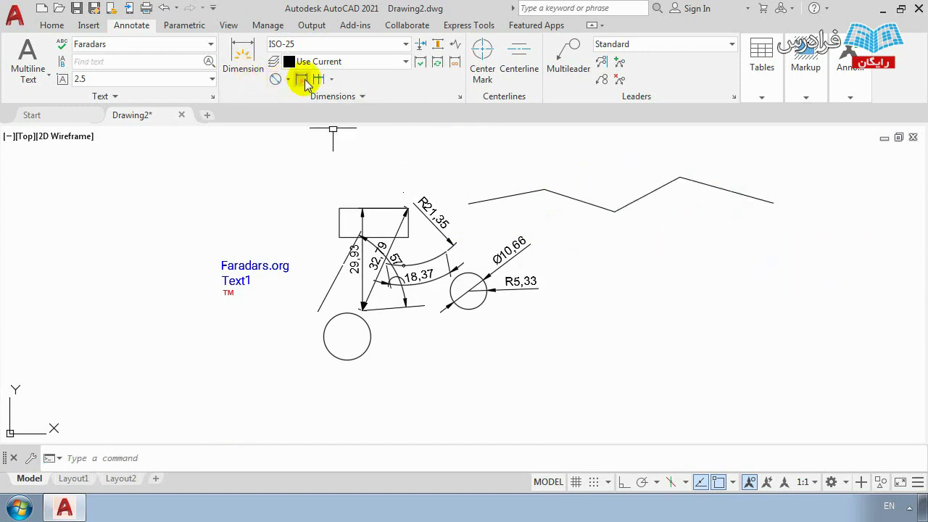
Step: Add a horizontal linear dimension to the zigzag's first segment and place it below the line
left_click(289, 79)
left_click(307, 114)
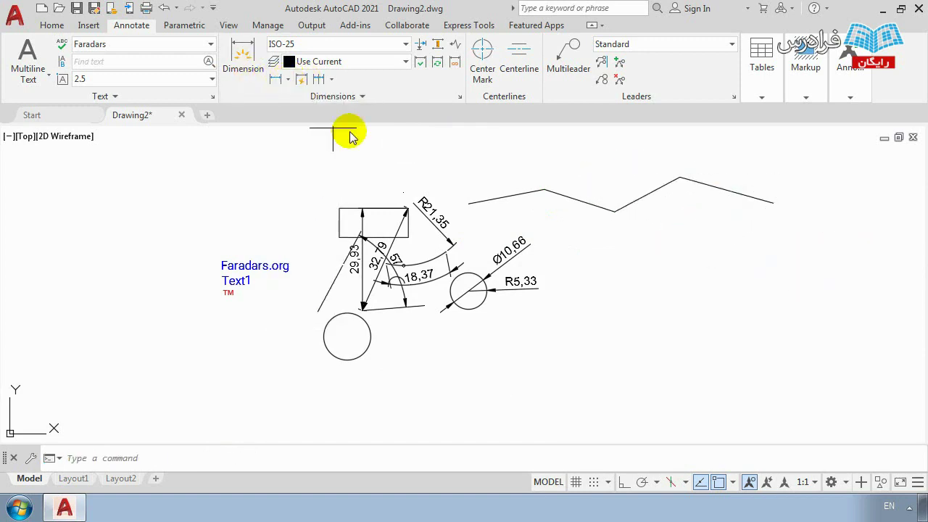
left_click(468, 204)
left_click(544, 190)
left_click(543, 212)
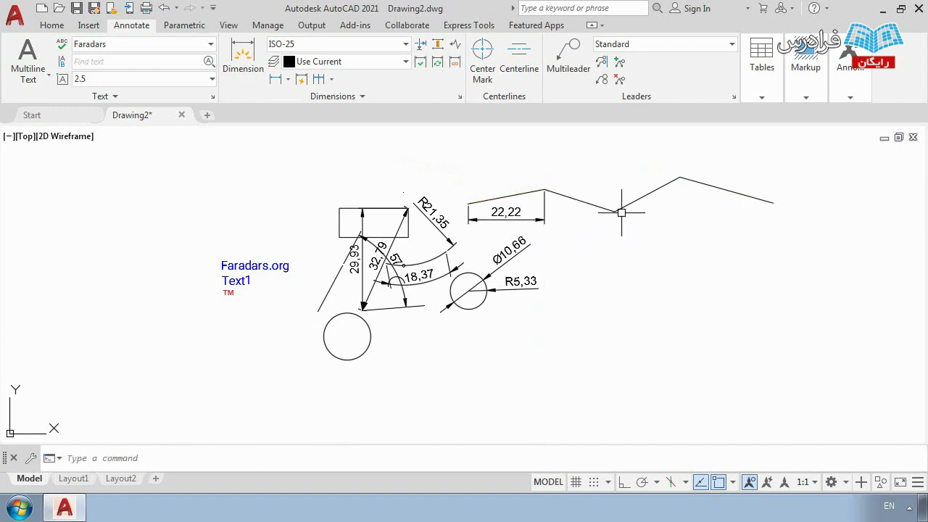
Step: Continue the linear dimension along the zigzag through its vertices, the third segment's midpoint, a point near the right end, and the endpoint
left_click(319, 79)
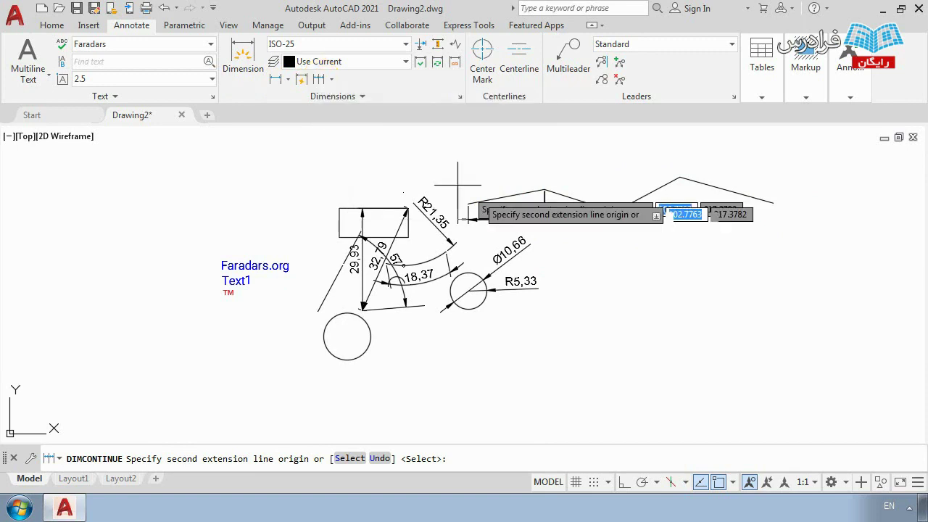
left_click(613, 211)
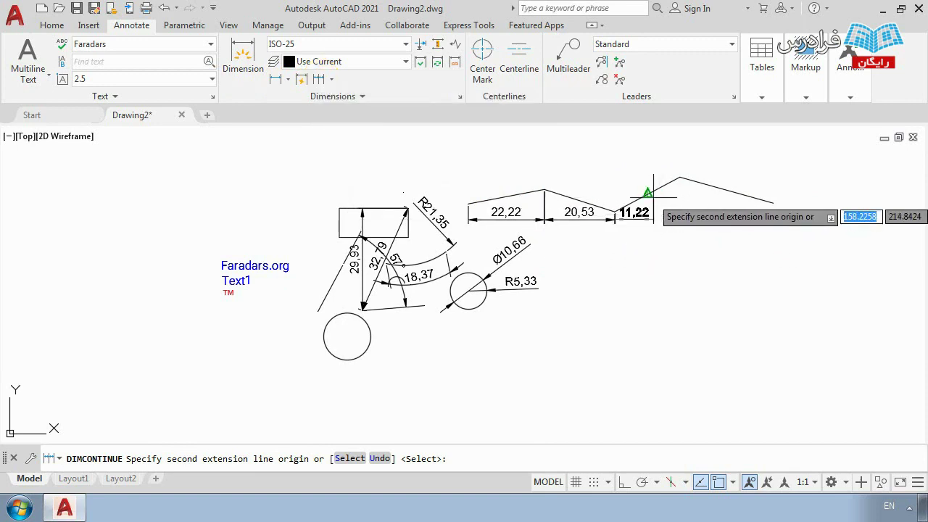
left_click(647, 194)
left_click(680, 178)
left_click(759, 198)
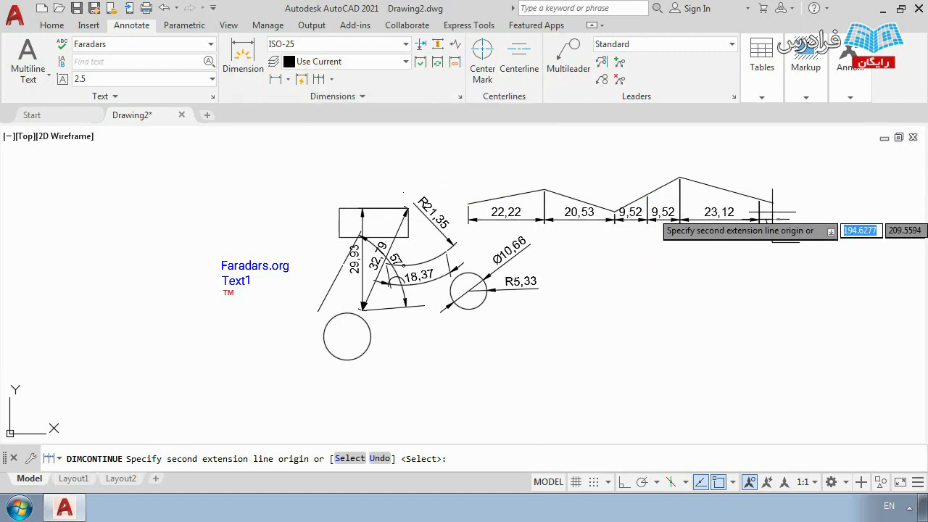
left_click(772, 202)
key("Return")
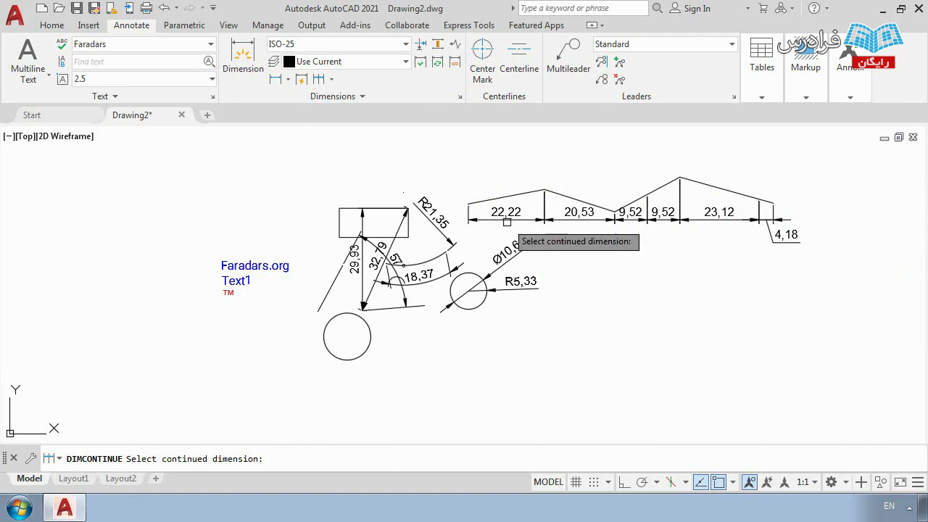
key("Return")
scroll(709, 232, "up", 2)
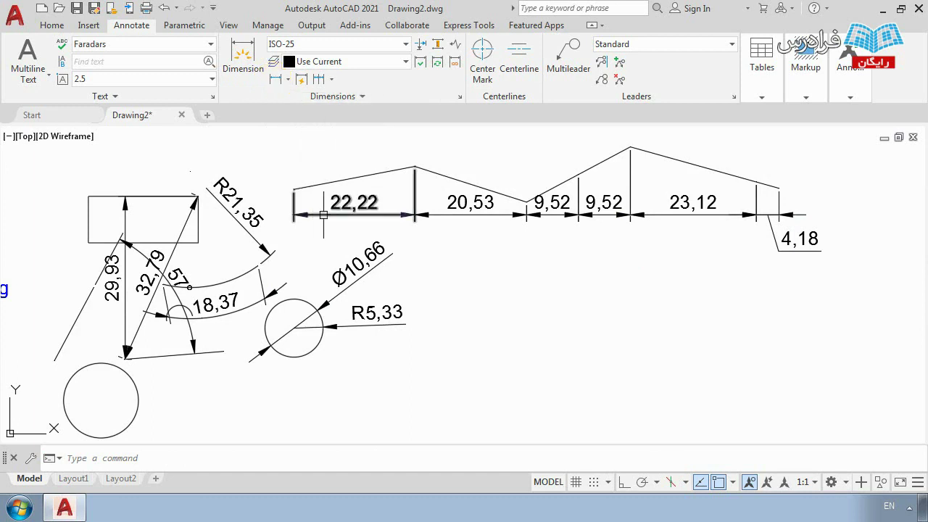
middle_click_drag(597, 243, 590, 280)
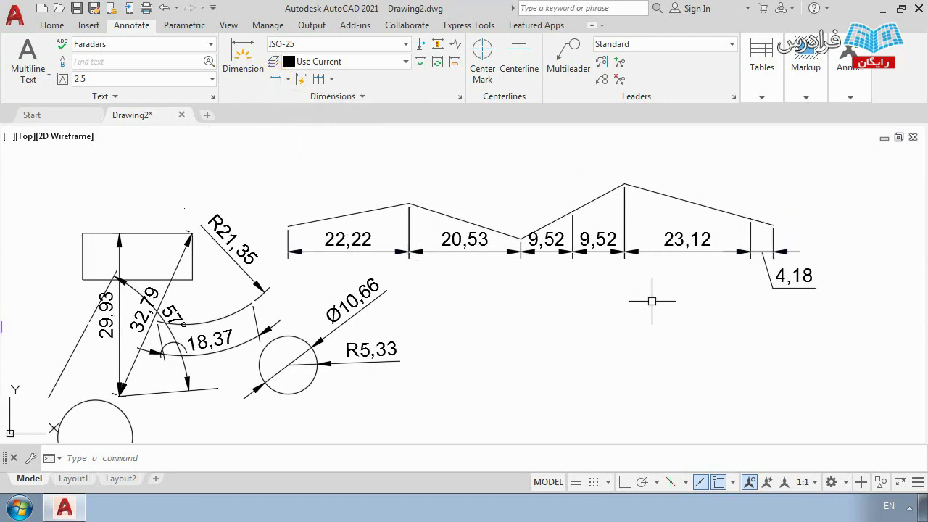
scroll(793, 331, "down", 6)
scroll(611, 325, "up", 4)
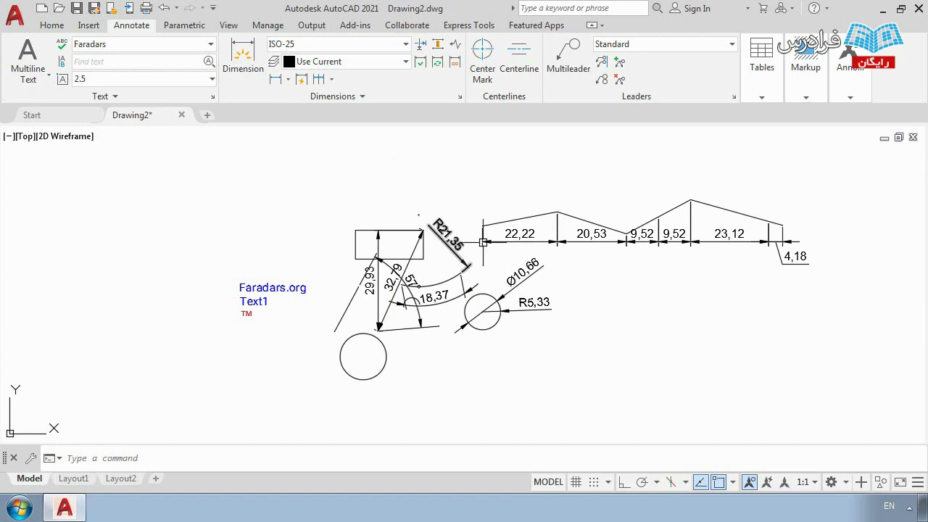
left_click(763, 376)
left_click(745, 358)
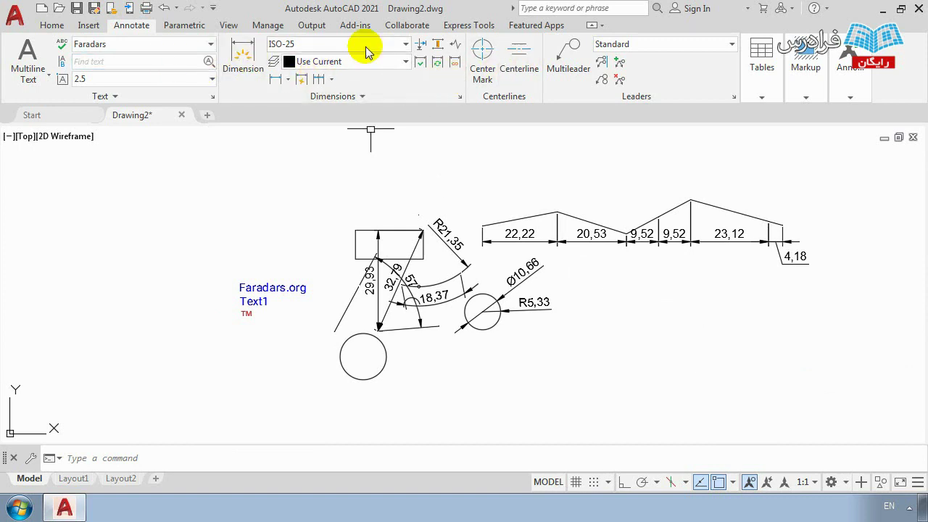
Step: Create a new layer named wall in the Layer Properties Manager
left_click(52, 25)
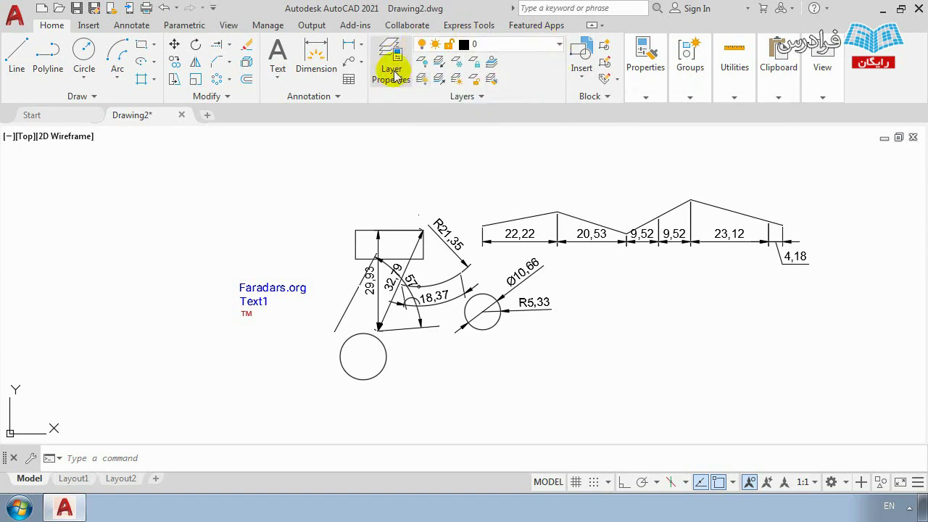
left_click(395, 72)
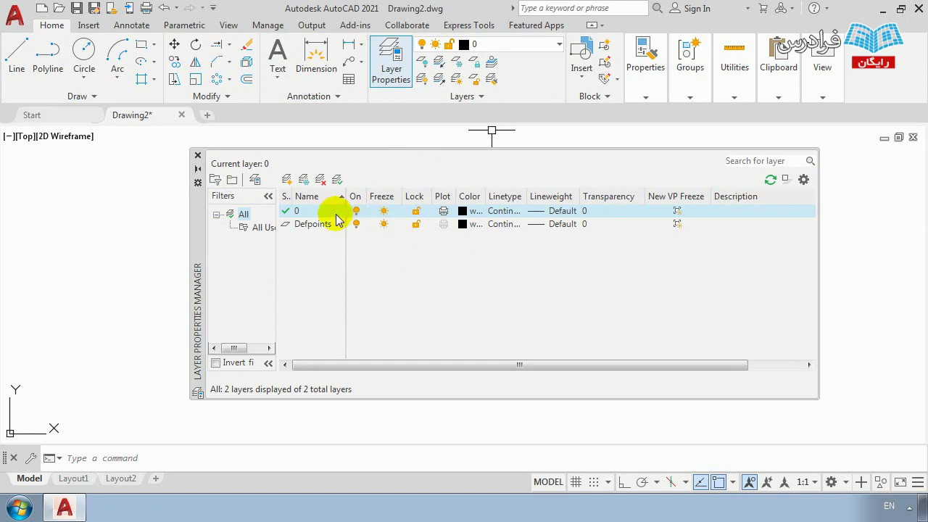
left_click(287, 179)
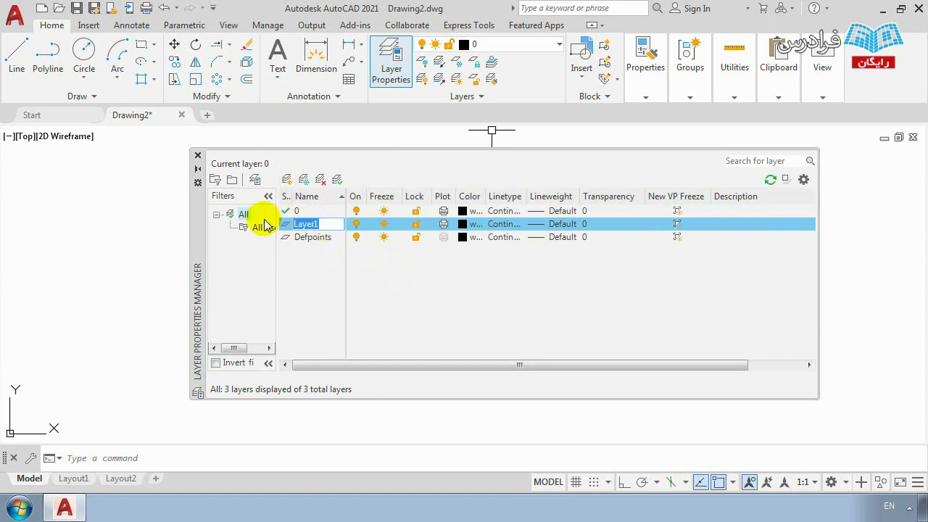
type("wall")
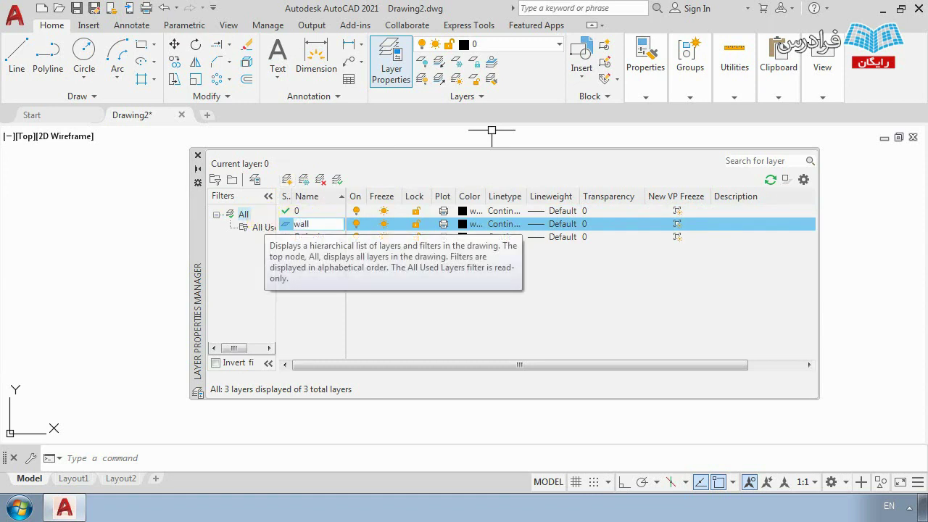
key("Return")
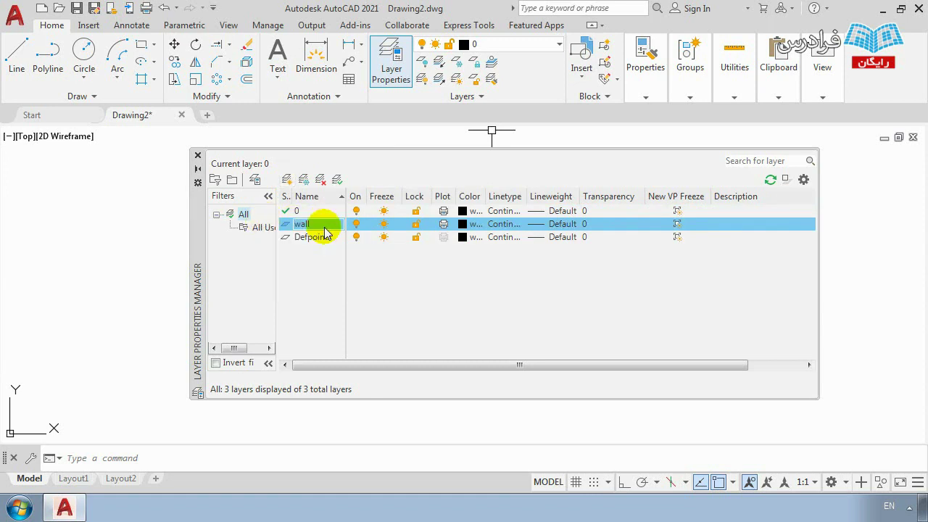
Step: Give the wall layer a dark blue color, keep its Continuous linetype, and close the layer manager
left_click(472, 225)
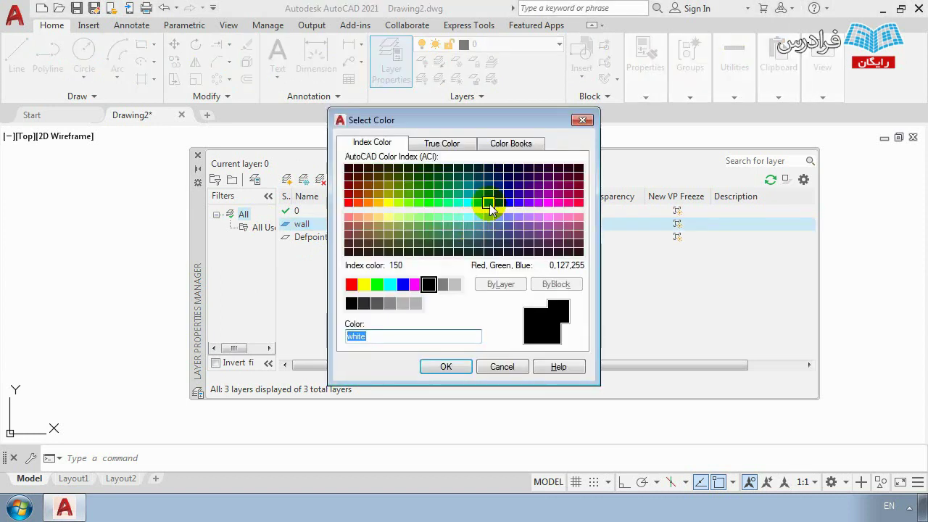
left_click(498, 194)
left_click(450, 366)
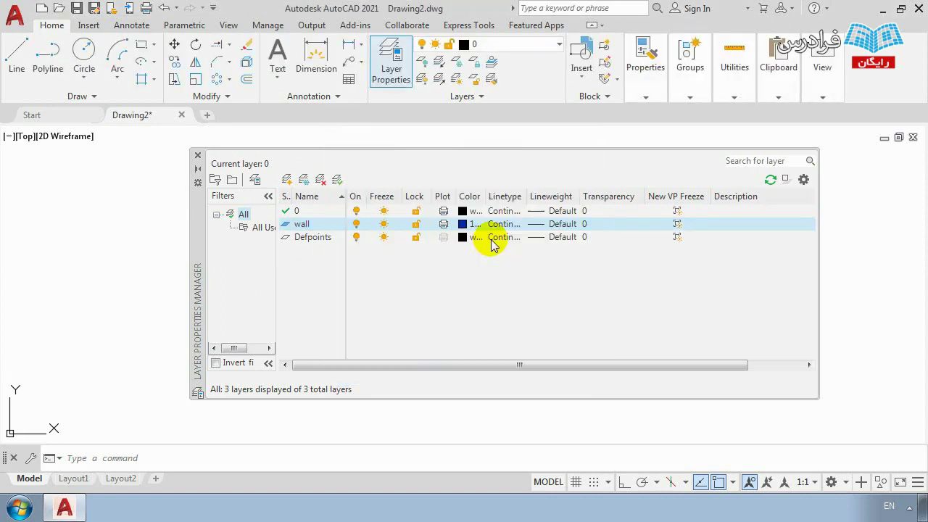
left_click(497, 224)
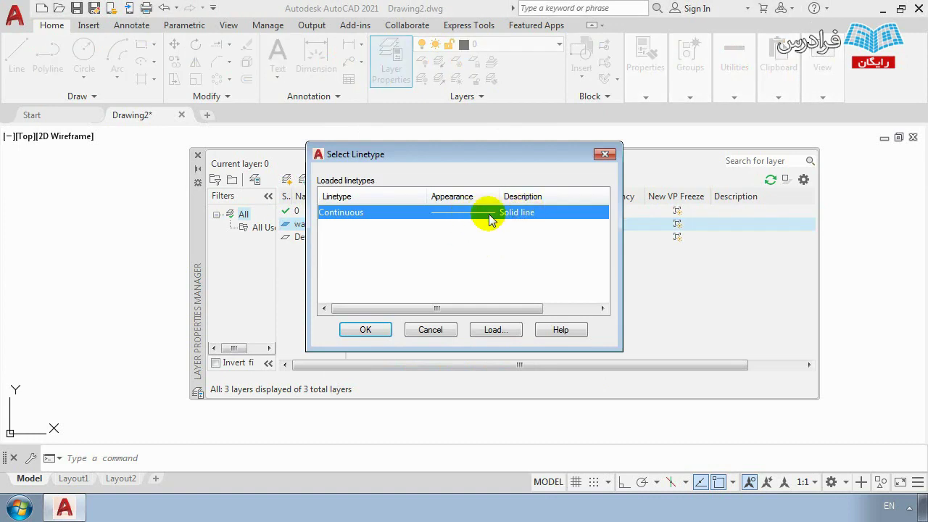
left_click(374, 330)
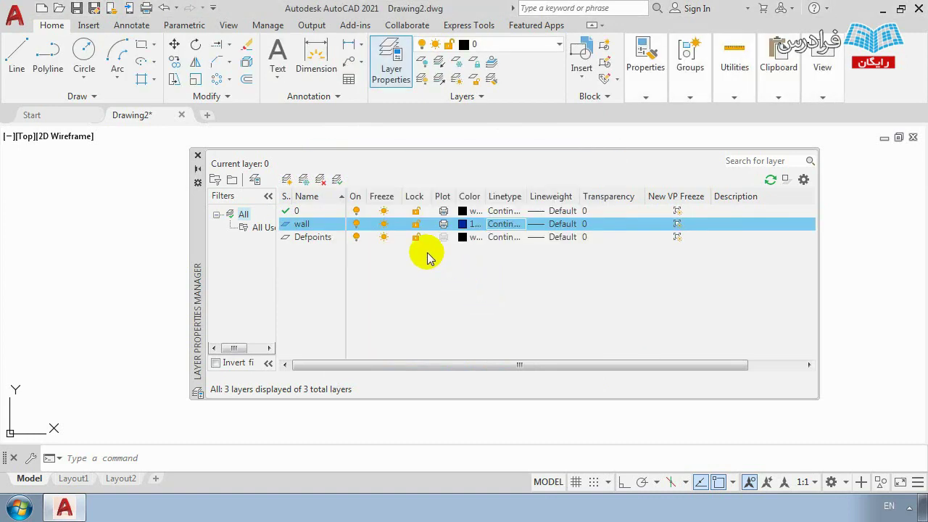
left_click(197, 155)
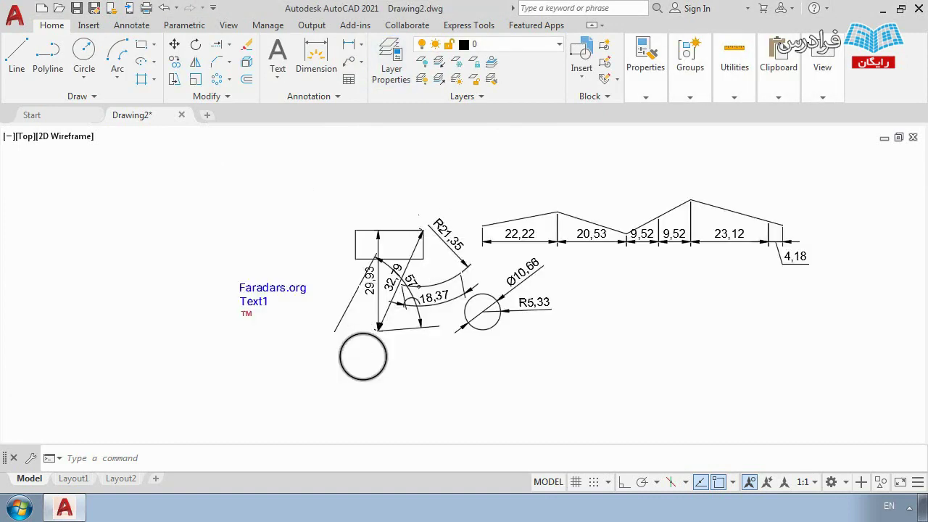
Step: Assign the larger circle and the lower part of the slanted line above it to the wall layer
scroll(356, 376, "up", 2)
left_click(341, 318)
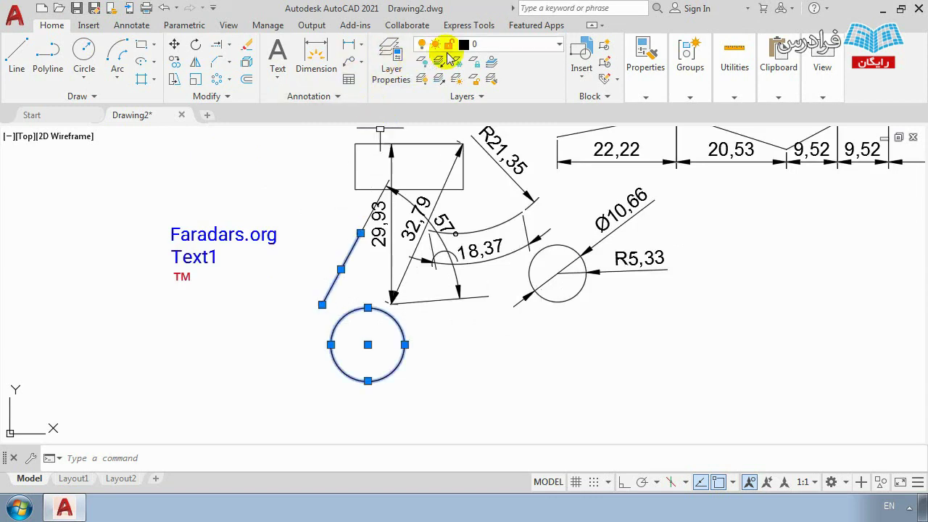
left_click(501, 45)
left_click(486, 97)
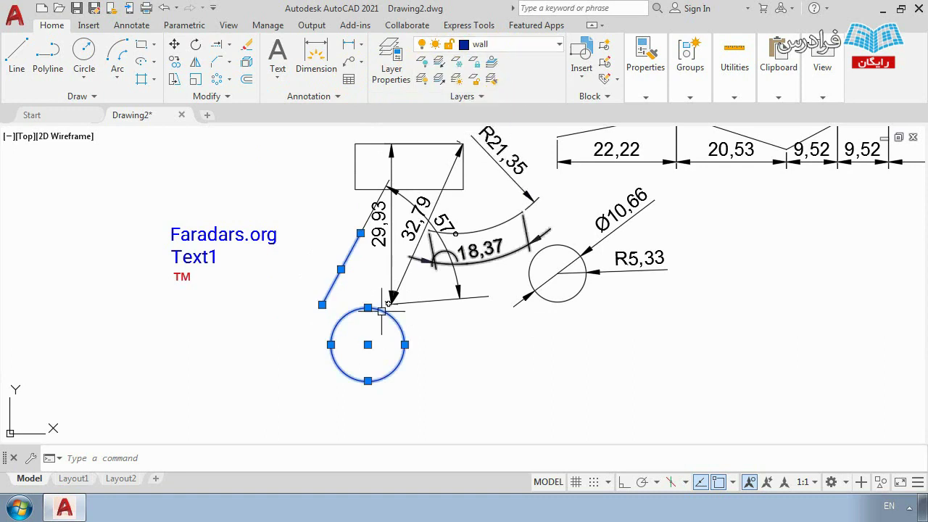
key("Escape")
Step: Select the smaller dimensioned circle and the larger blue circle in turn to compare which layer each is on
scroll(338, 338, "up", 2)
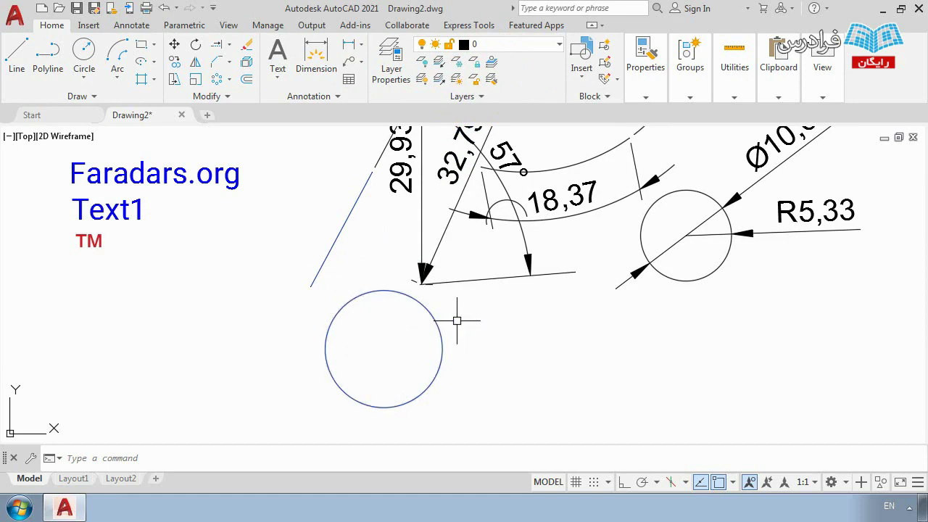
left_click(689, 290)
left_click(670, 274)
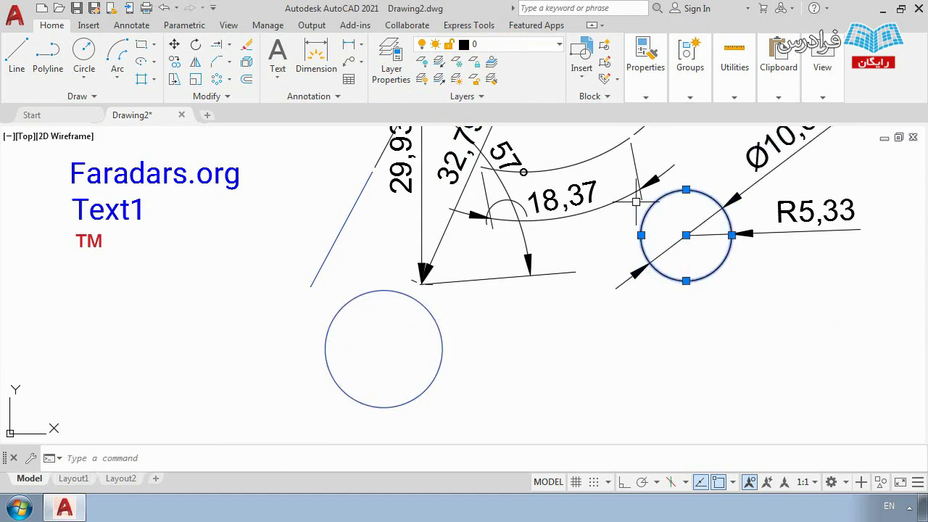
left_click(621, 199)
key("Escape")
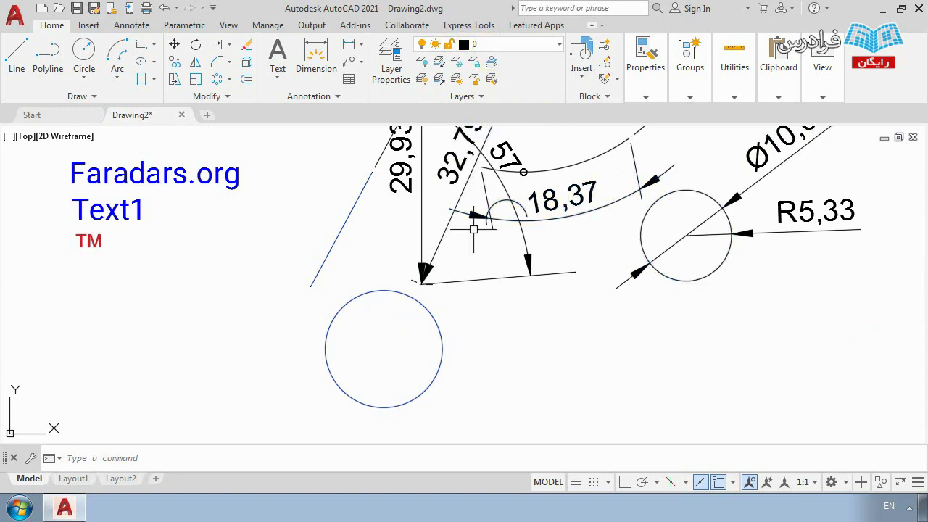
left_click(386, 290)
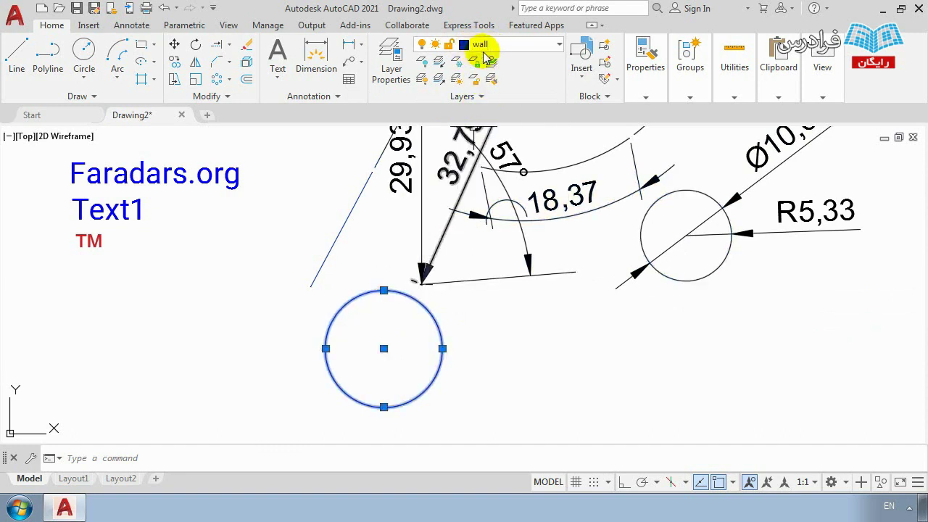
scroll(408, 197, "down", 5)
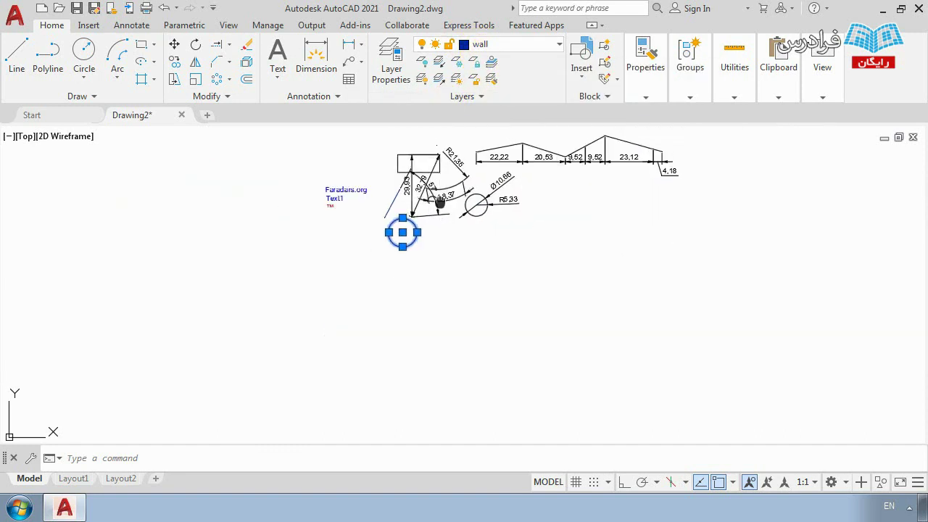
key("Escape")
scroll(449, 152, "up", 3)
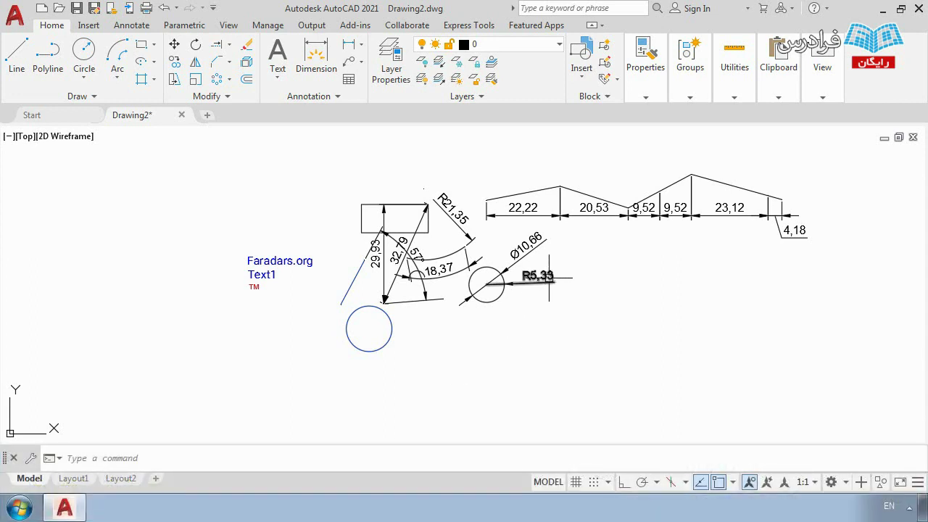
Step: Create a new layer named window in the Layer Properties Manager
left_click(391, 65)
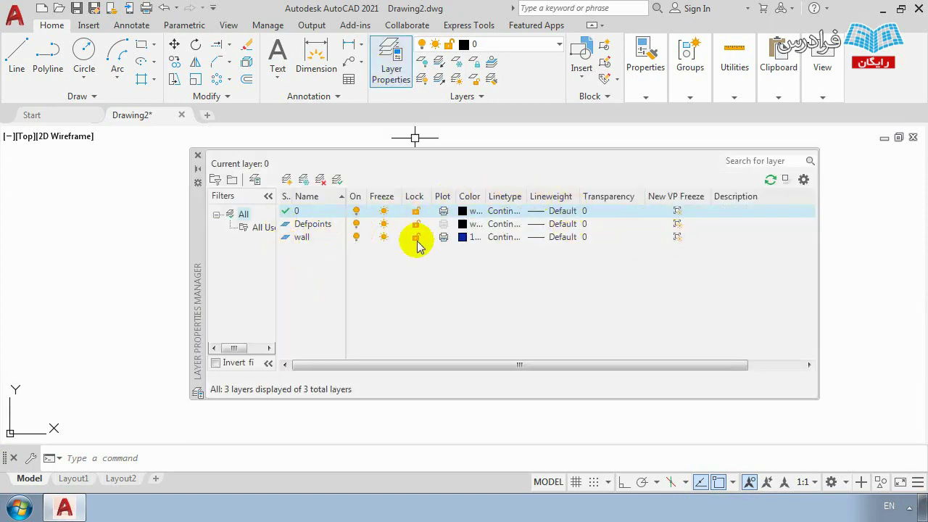
left_click(287, 179)
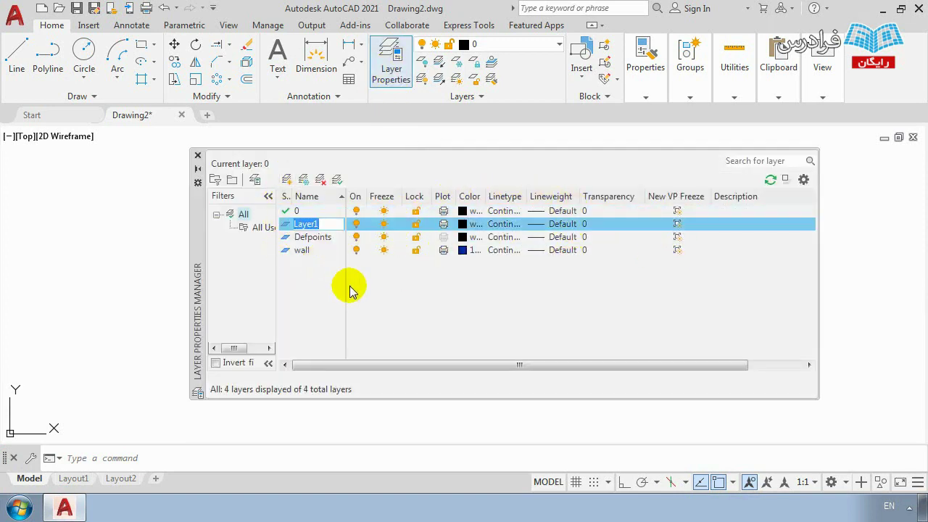
type("win")
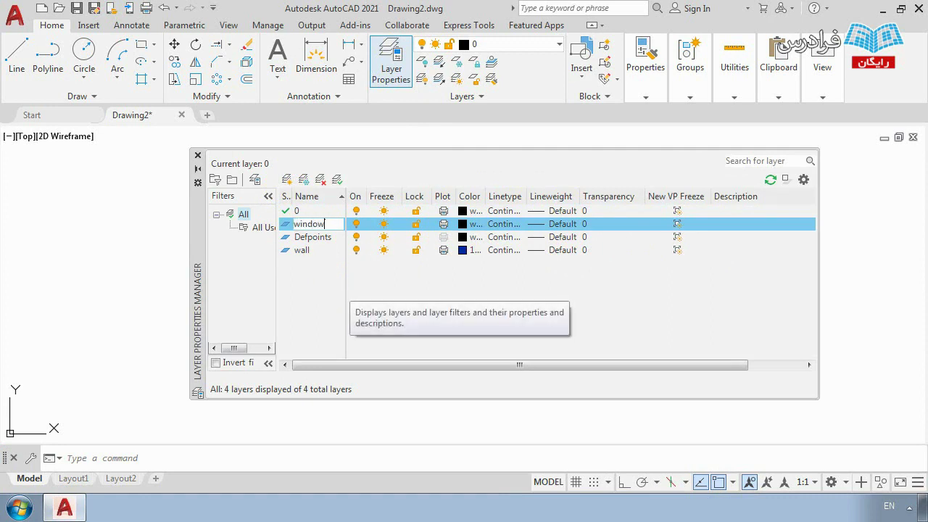
type("dow")
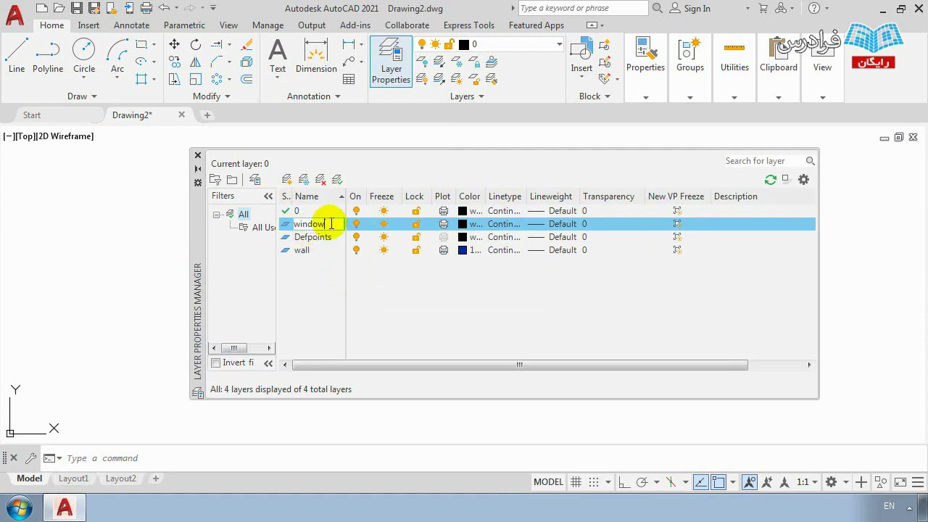
Step: Give the window layer the dark red index color 12 and close the layer manager
left_click(469, 224)
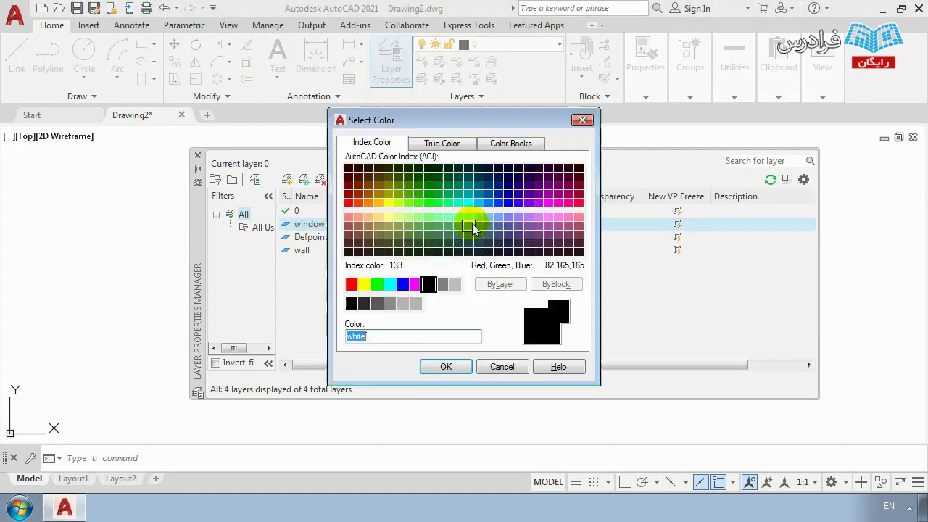
left_click(349, 193)
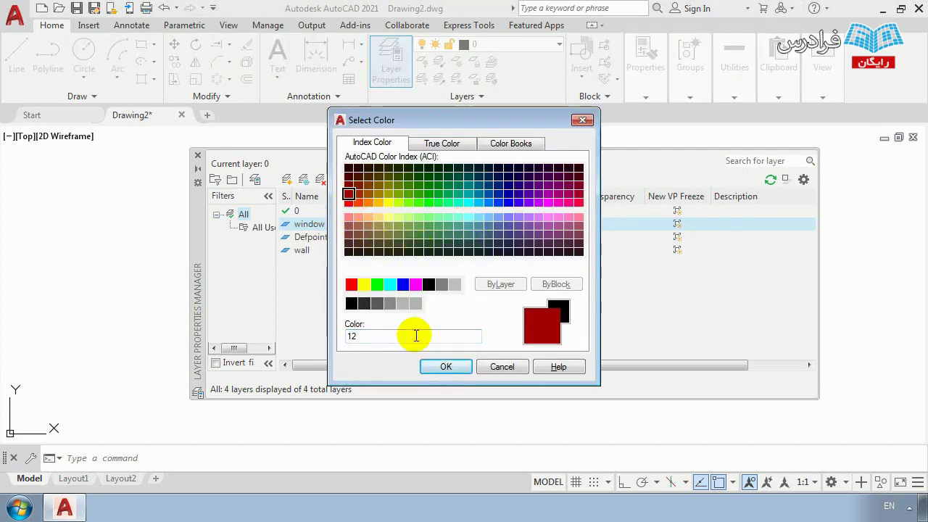
left_click(444, 367)
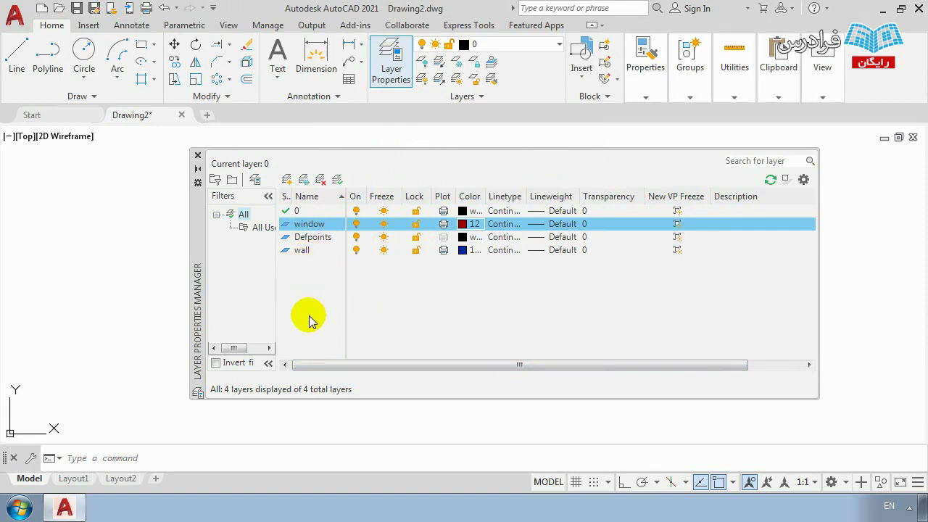
left_click(197, 155)
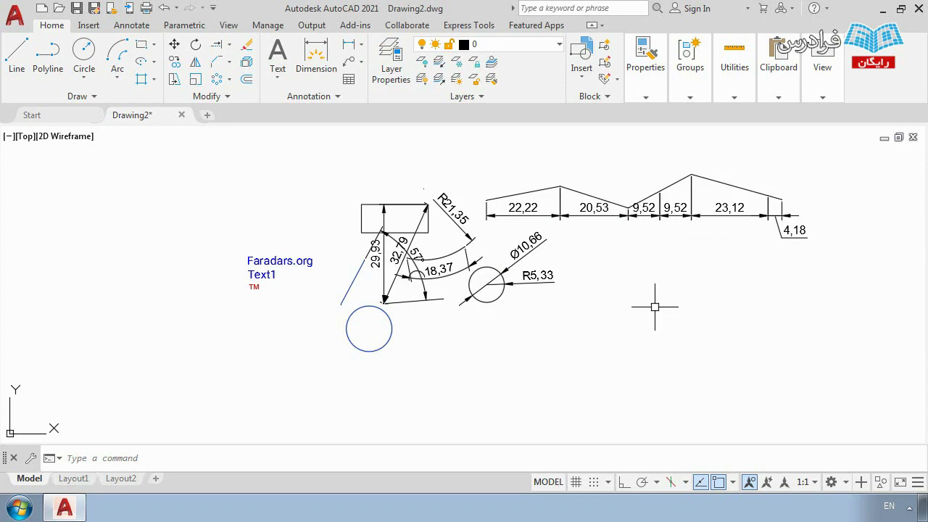
Step: Select every object in the drawing with one crossing window and delete them all
scroll(504, 305, "down", 2)
scroll(667, 265, "up", 2)
scroll(742, 356, "down", 2)
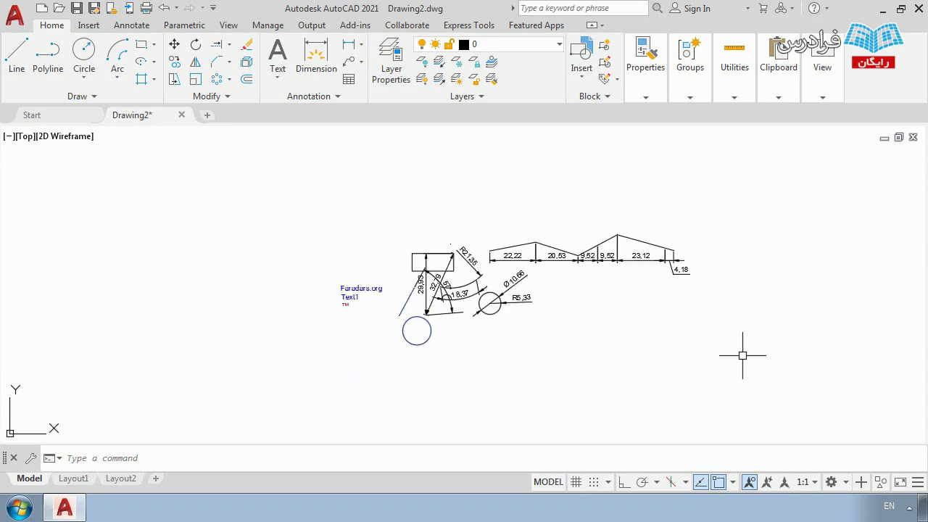
left_click(735, 345)
left_click(326, 188)
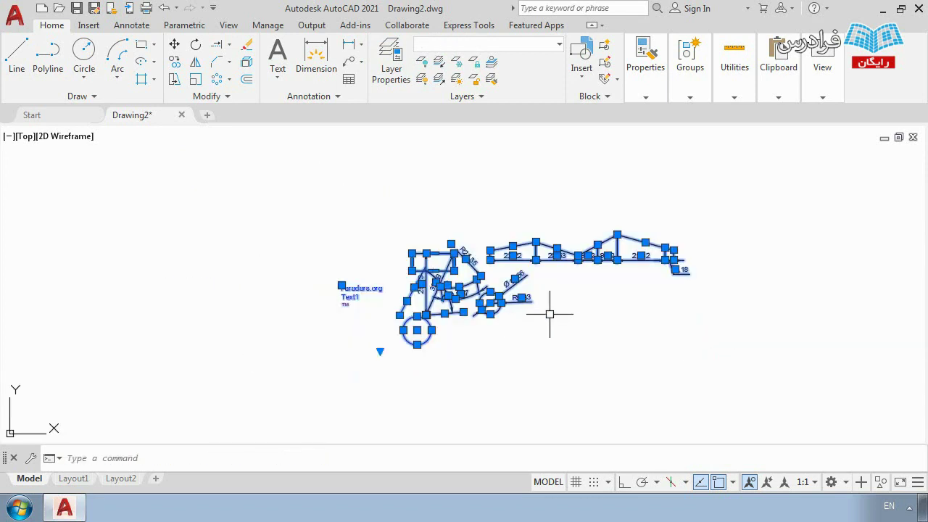
key("Delete")
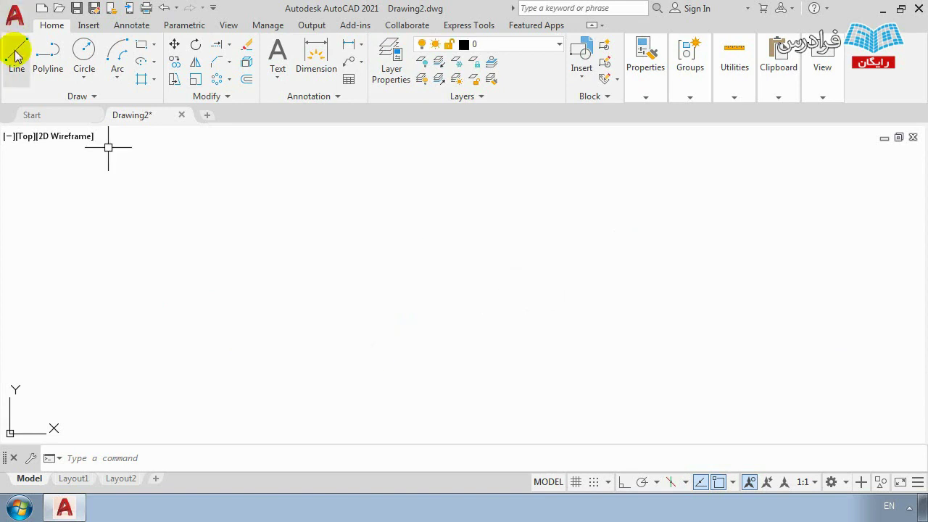
Step: Draw two connected lines forming a peak, with a long rising segment and a shorter, steeper falling one
left_click(16, 52)
left_click(263, 329)
left_click(344, 261)
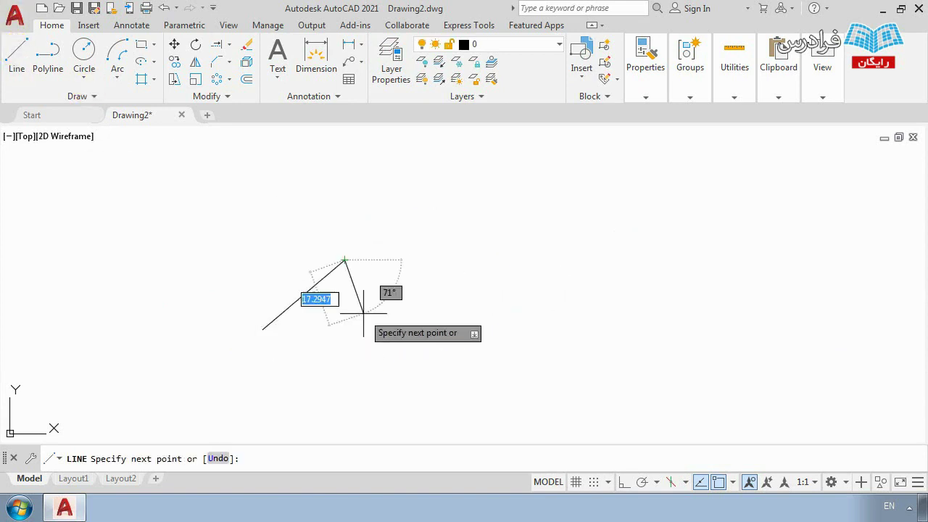
left_click(366, 323)
key("Return")
Step: Draw a circle beside the two lines and a three-quarter-like open arc on the far side of the circle
left_click(84, 52)
left_click(467, 271)
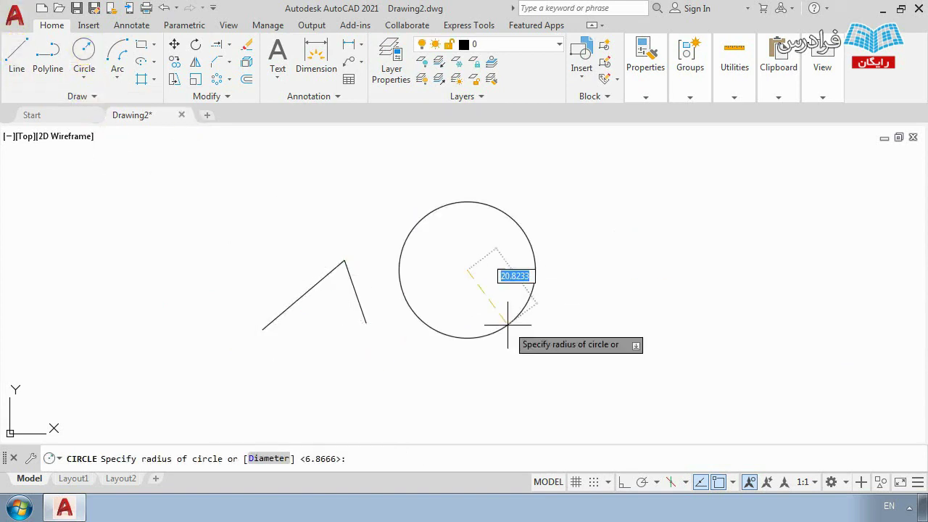
left_click(419, 258)
left_click(117, 49)
left_click(573, 193)
left_click(669, 265)
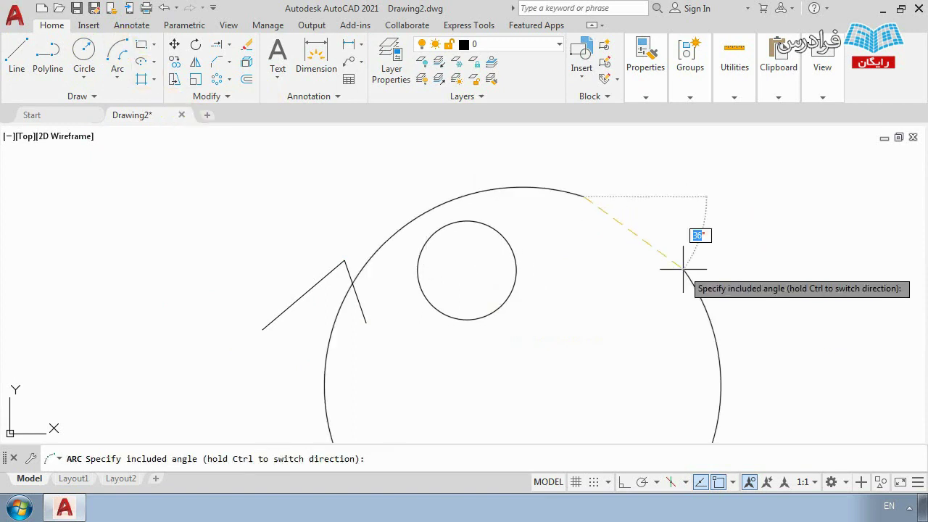
left_click(516, 243)
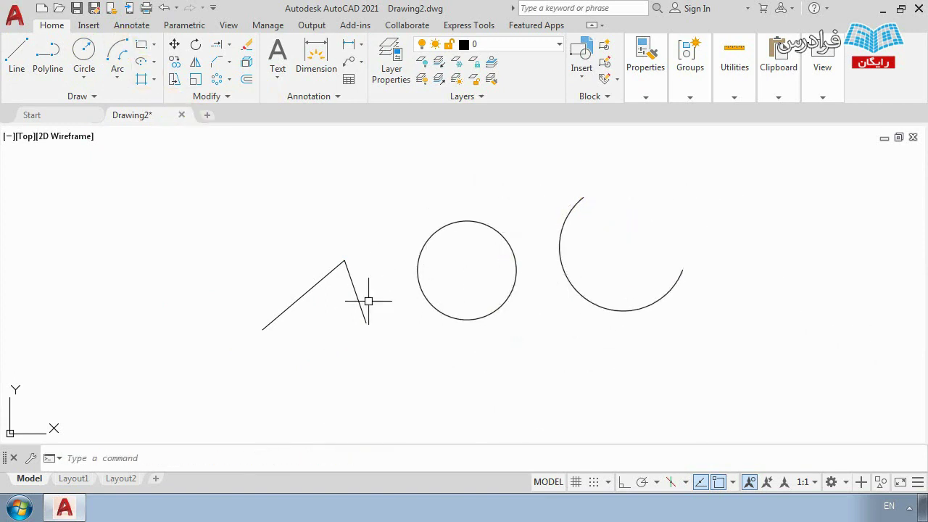
Step: Change the color of the longer slanted line from ByLayer to red
left_click(328, 276)
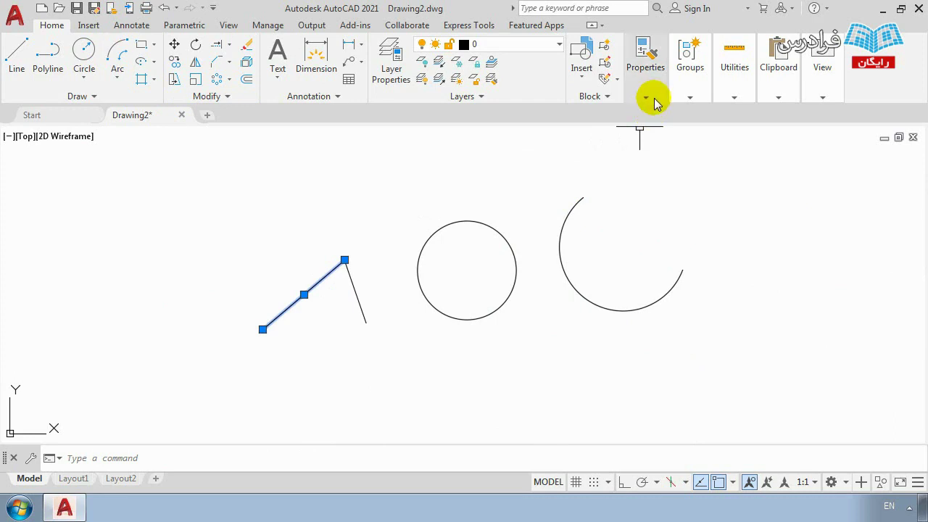
mouse_move(651, 60)
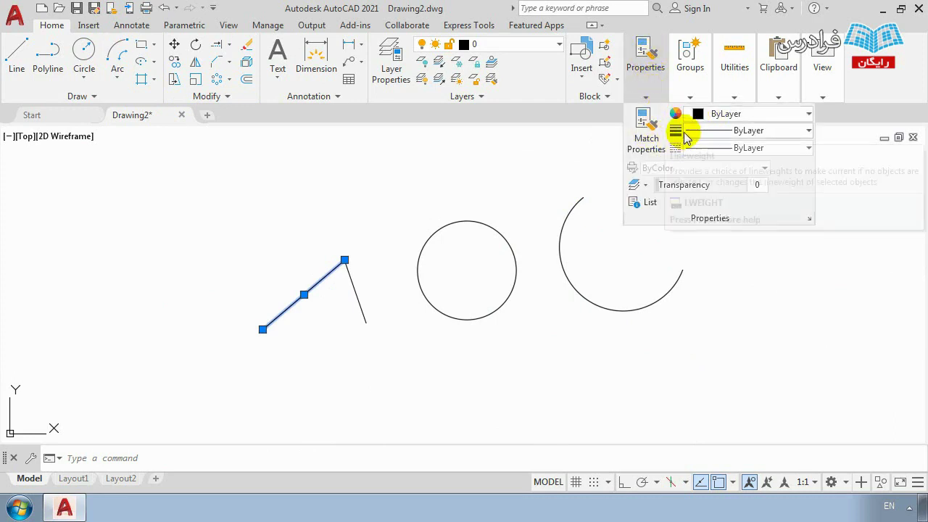
left_click(726, 121)
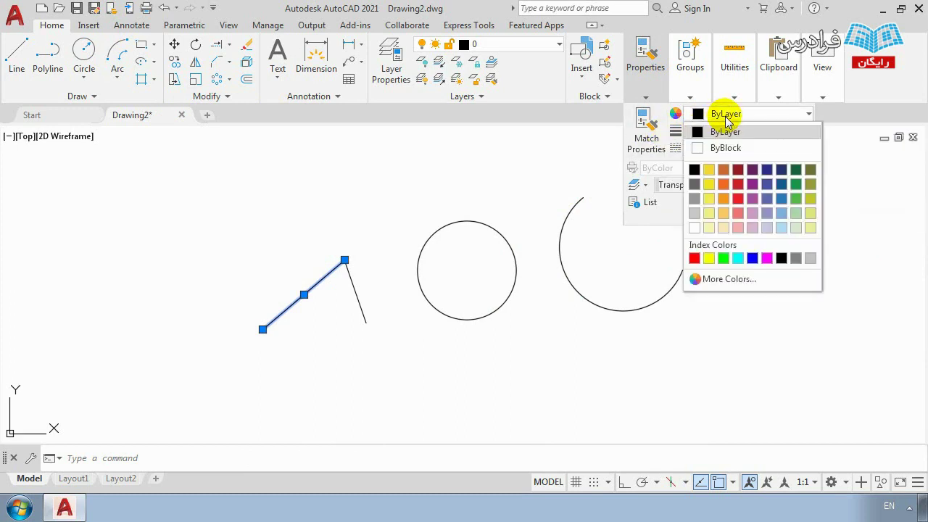
left_click(738, 183)
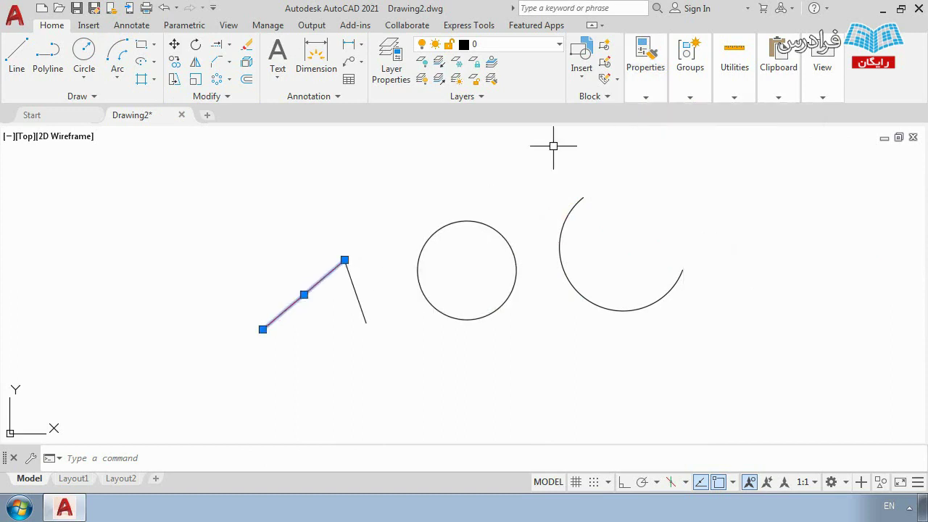
key("Escape")
scroll(297, 291, "up", 4)
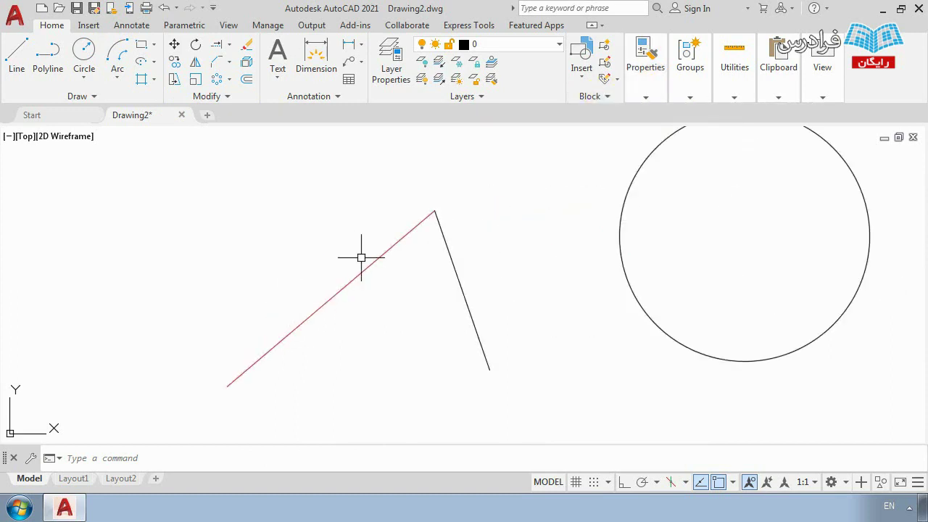
Step: Set the lineweight of the shorter slanted line to 0.35 mm
scroll(366, 258, "down", 4)
left_click(408, 273)
mouse_move(661, 93)
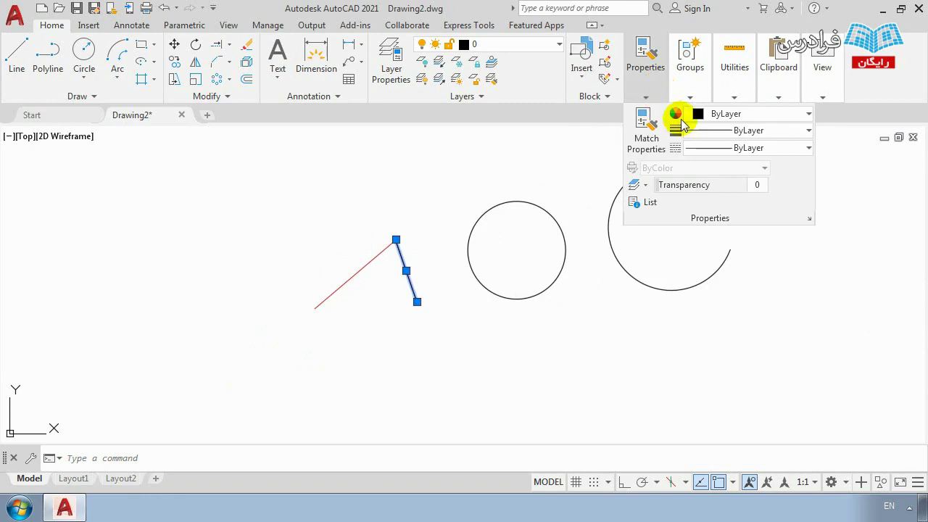
left_click(719, 148)
left_click(717, 145)
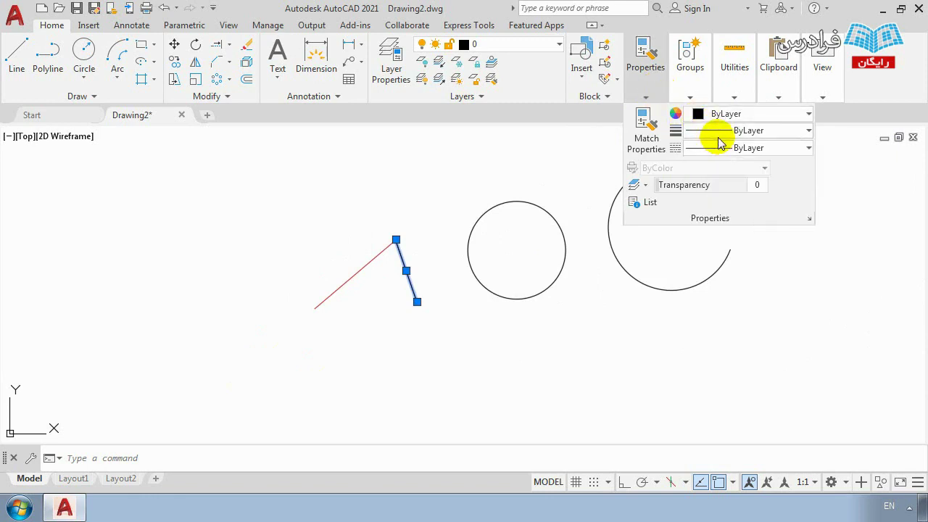
left_click(718, 133)
scroll(739, 243, "down", 2)
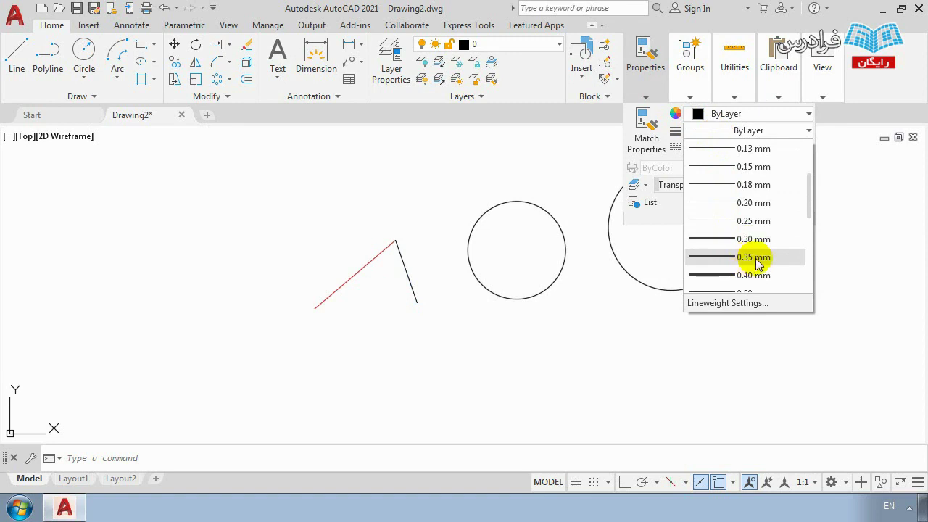
left_click(757, 258)
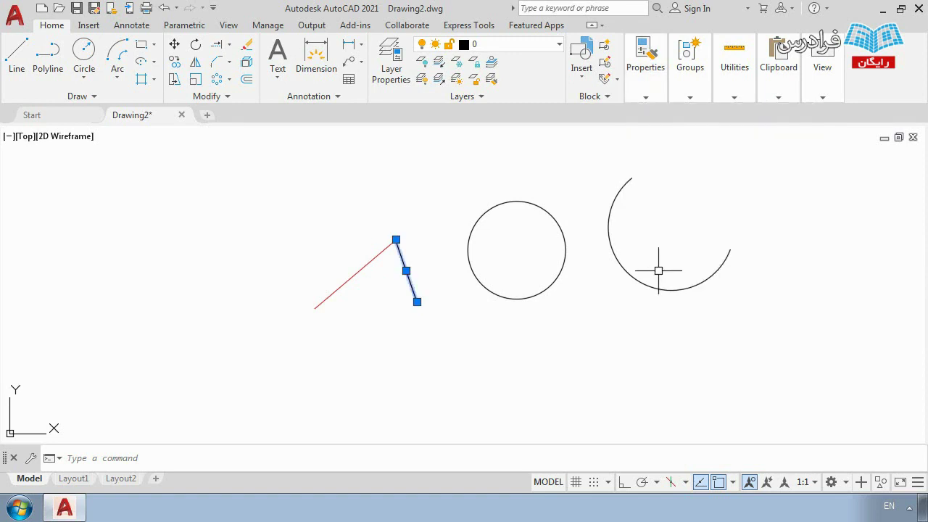
scroll(435, 262, "up", 2)
scroll(374, 239, "up", 2)
key("Escape")
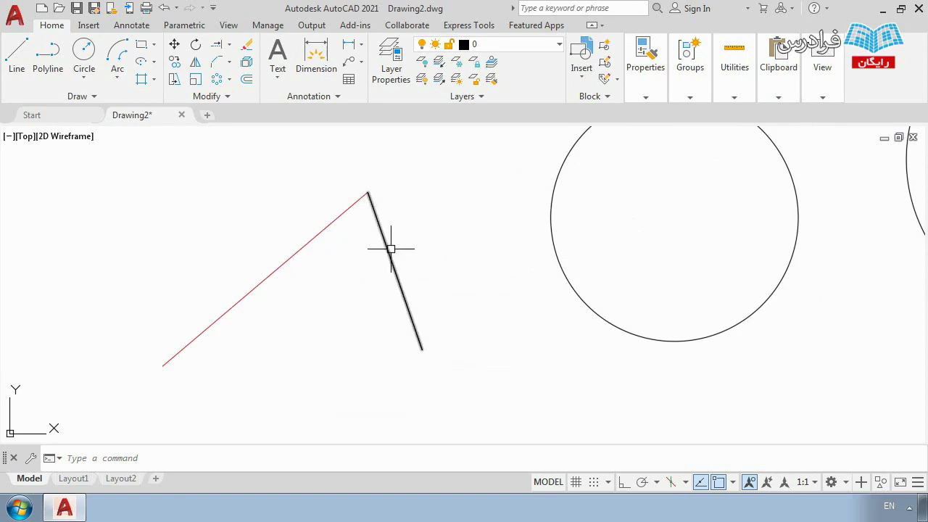
Step: Set the open arc's transparency to 45
scroll(389, 246, "down", 4)
scroll(569, 207, "up", 2)
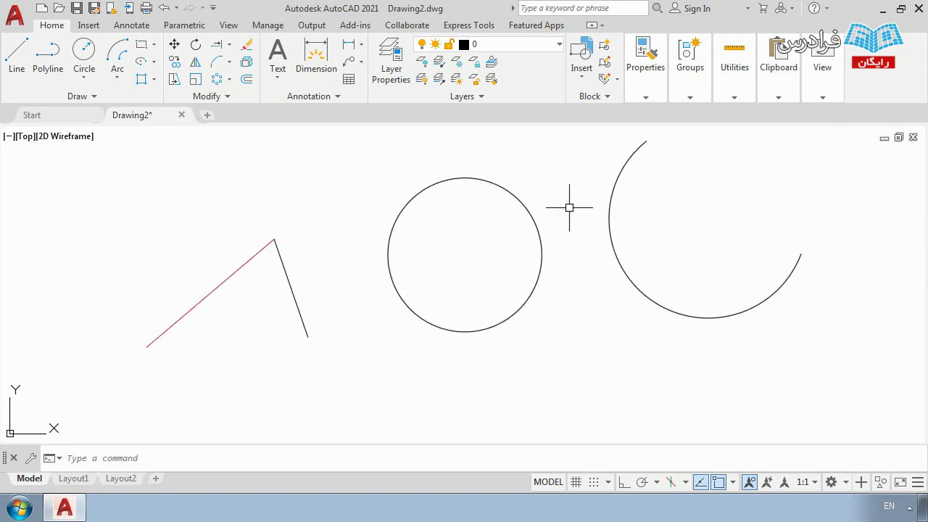
left_click(609, 203)
left_click(644, 94)
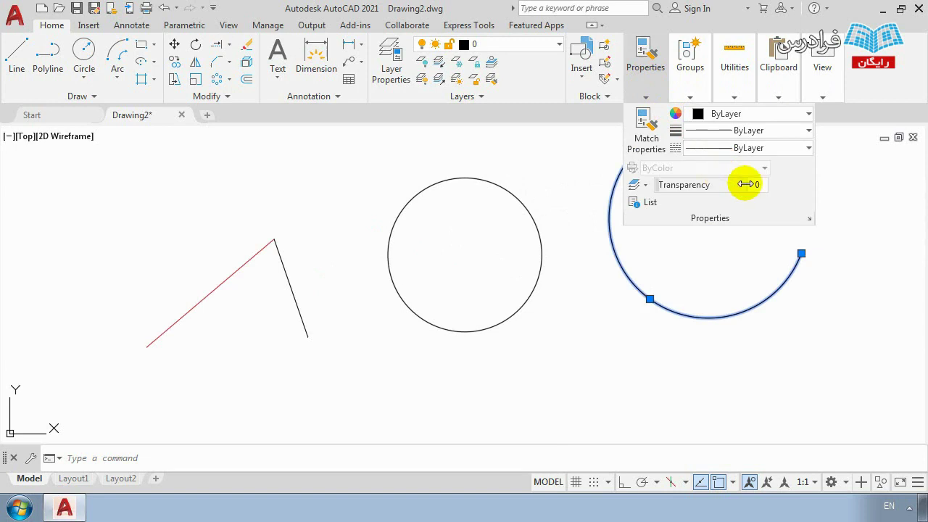
left_click(652, 93)
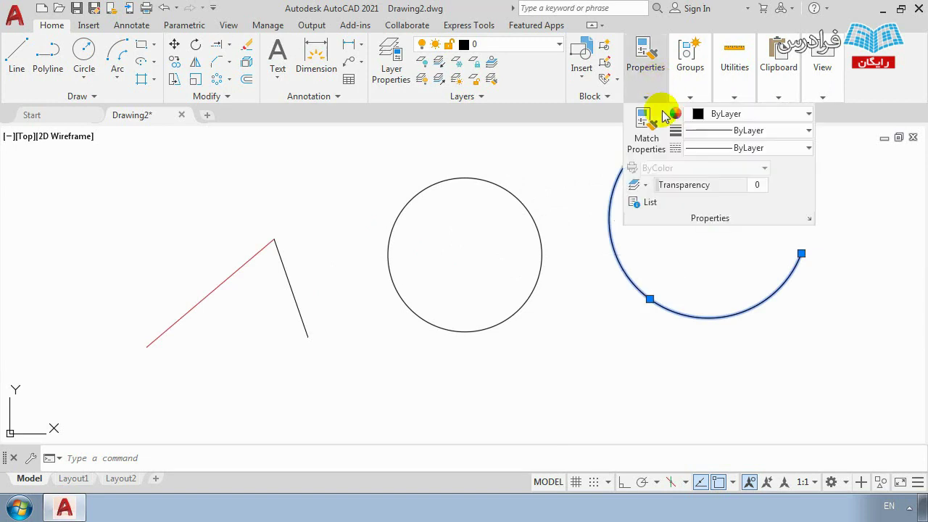
left_click_drag(692, 186, 704, 222)
key("Escape")
scroll(625, 280, "up", 2)
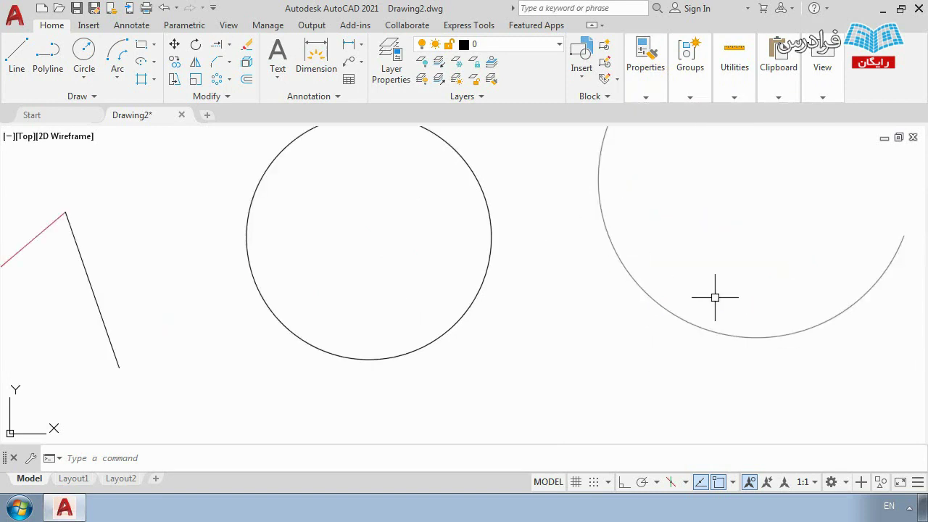
scroll(614, 235, "down", 4)
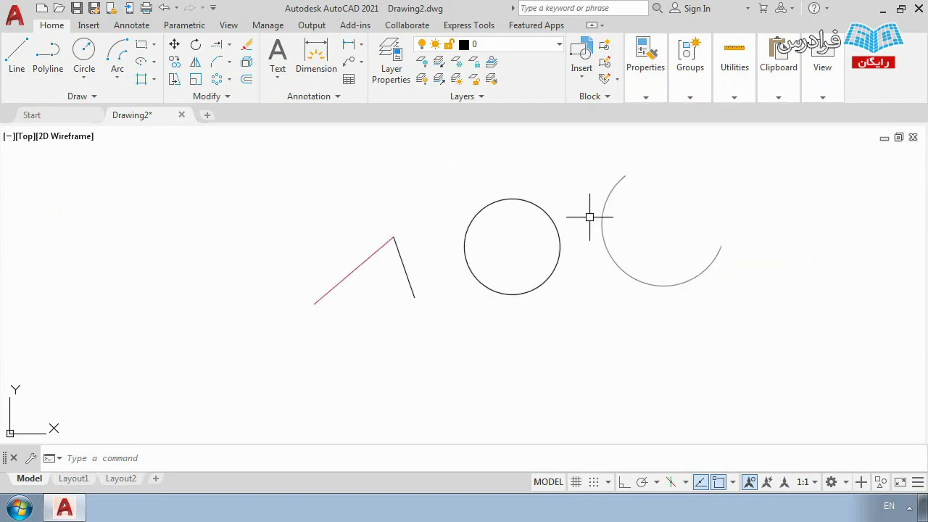
Step: Set the open arc's transparency back to 0
left_click(602, 198)
left_click(645, 65)
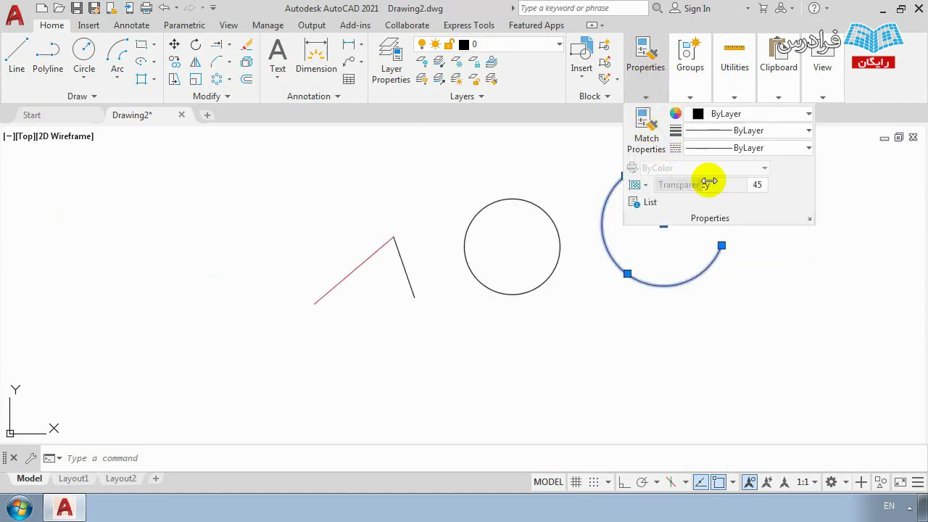
left_click_drag(710, 190, 621, 176)
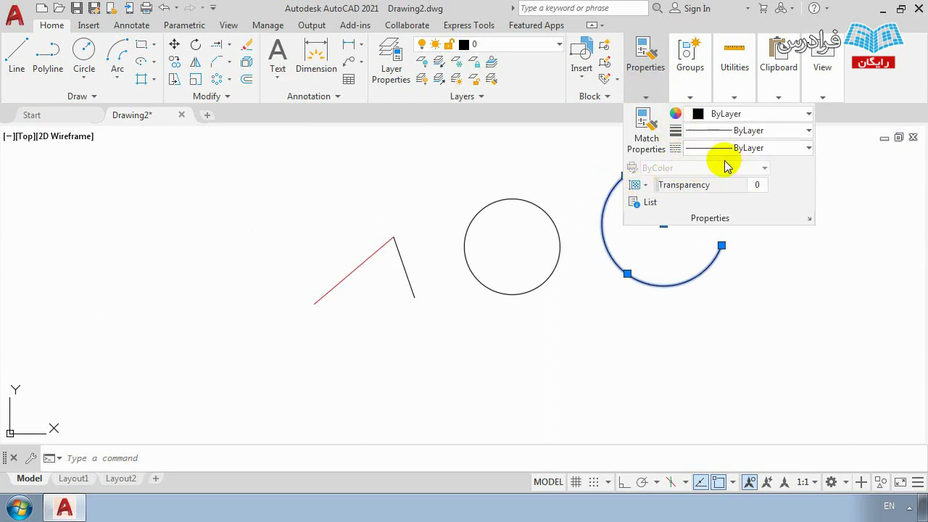
key("Escape")
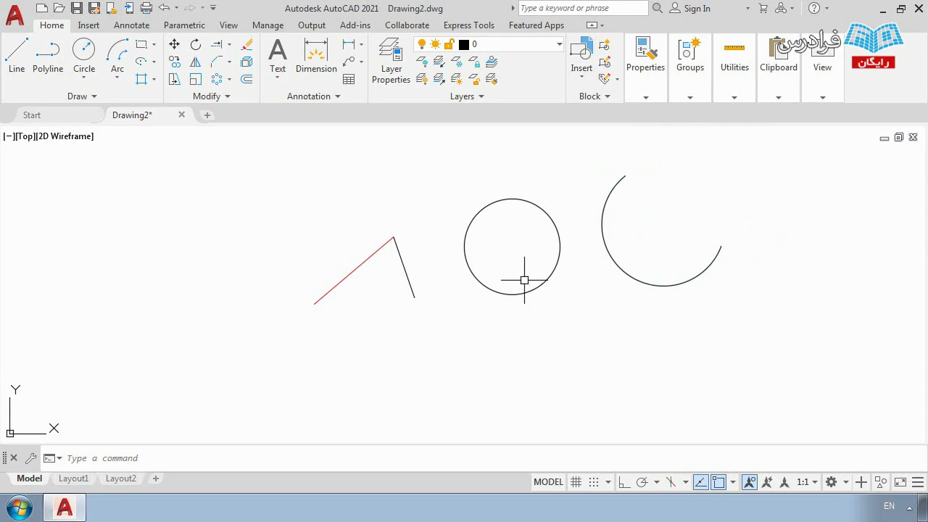
Step: Draw an open five-segment zigzag polyline above the circle, with its last segment crossing the open arc
middle_click_drag(528, 244, 508, 285)
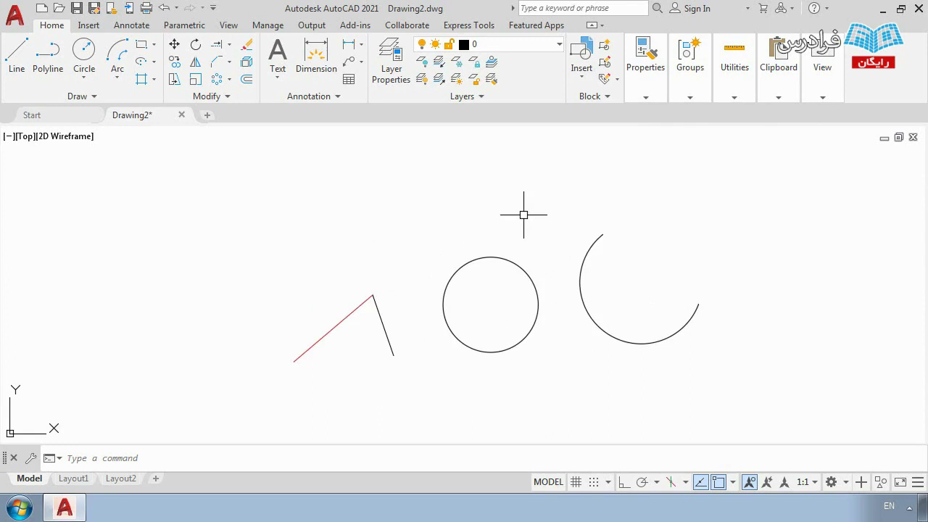
left_click(47, 61)
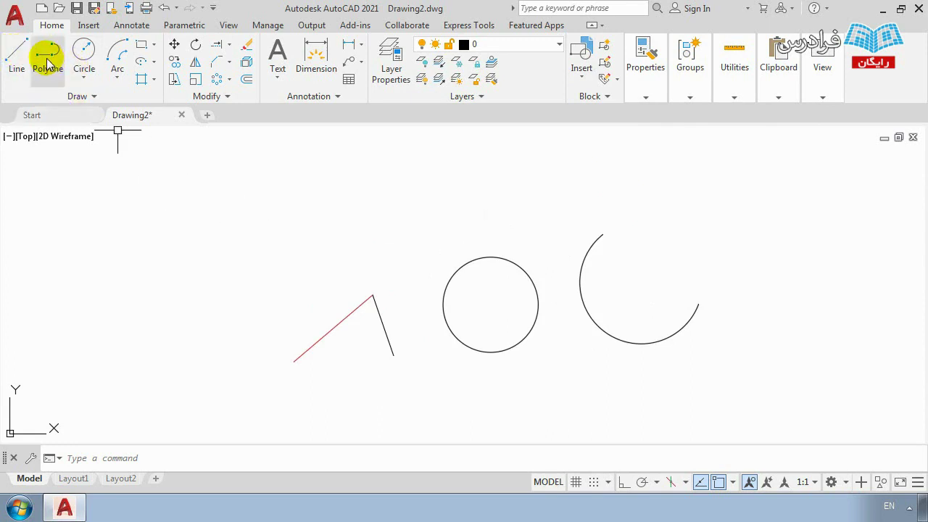
left_click(350, 244)
left_click(503, 204)
left_click(531, 240)
left_click(589, 198)
left_click(681, 260)
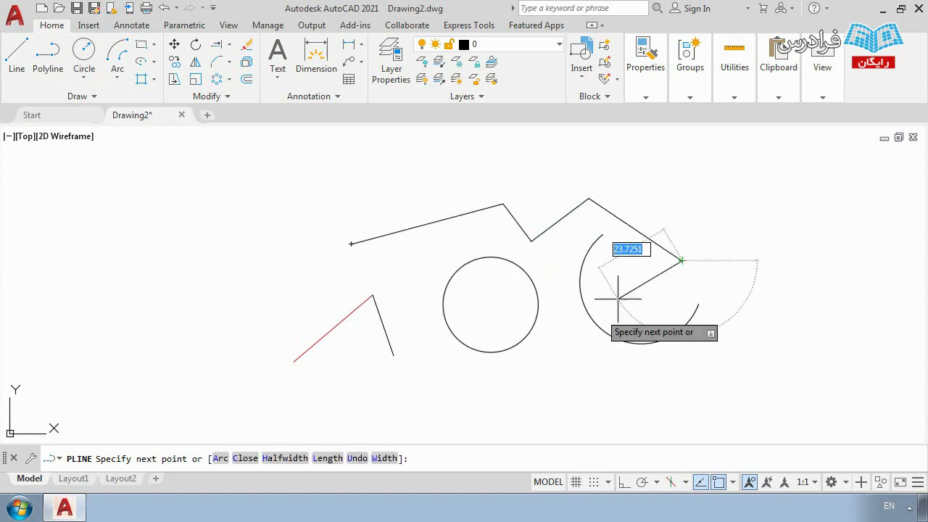
left_click(541, 377)
key("Return")
scroll(417, 306, "down", 2)
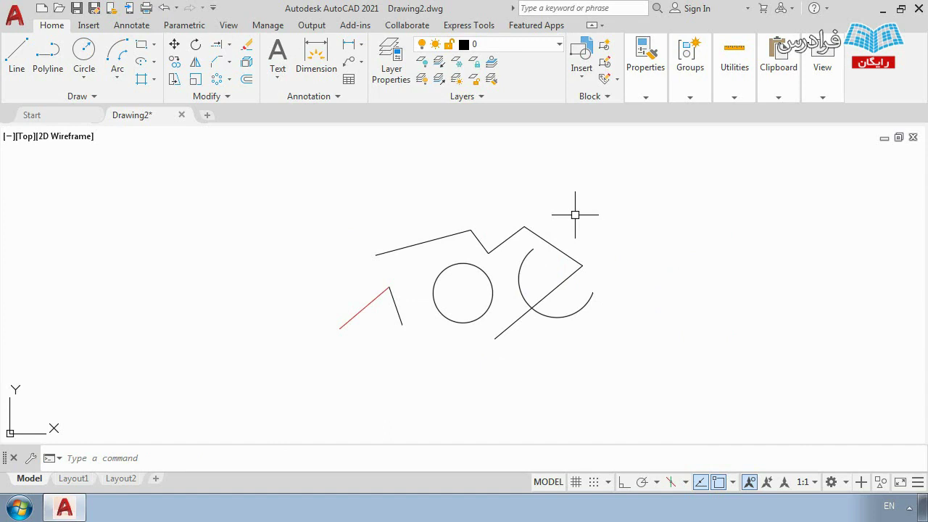
Step: Open the plot settings for the current model drawing
left_click(15, 15)
mouse_move(61, 255)
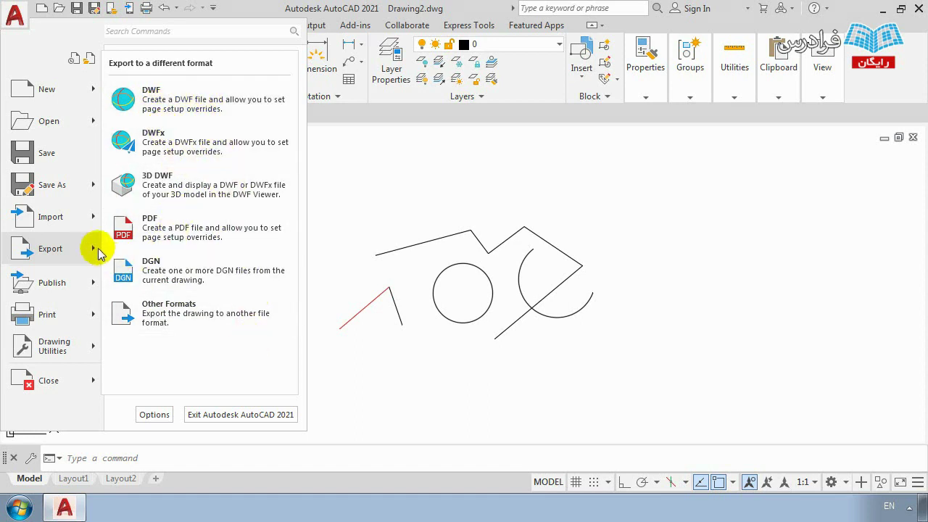
mouse_move(60, 188)
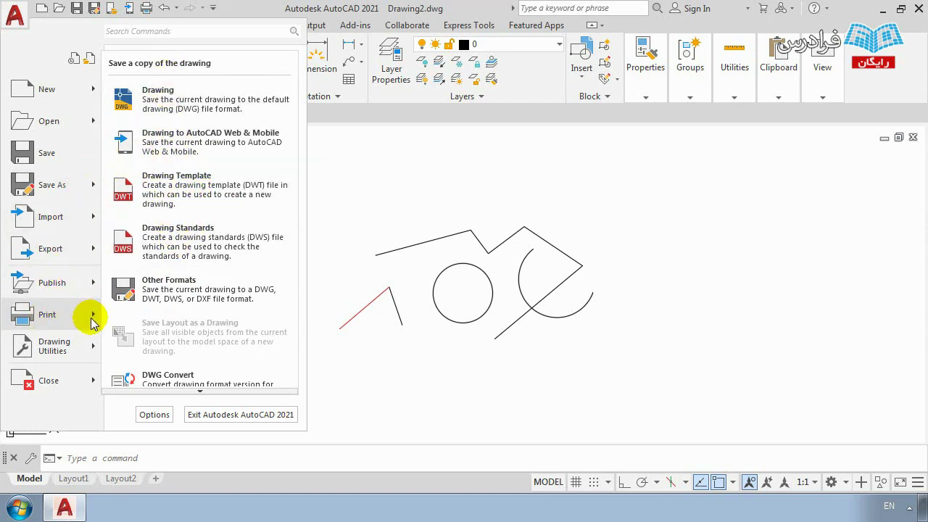
mouse_move(93, 321)
left_click(148, 96)
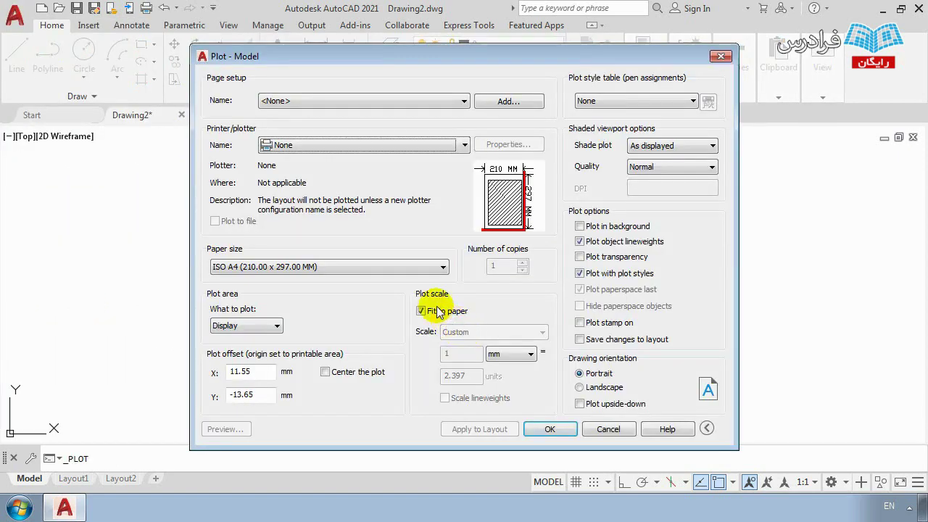
left_click_drag(303, 63, 209, 50)
left_click(264, 100)
left_click(264, 102)
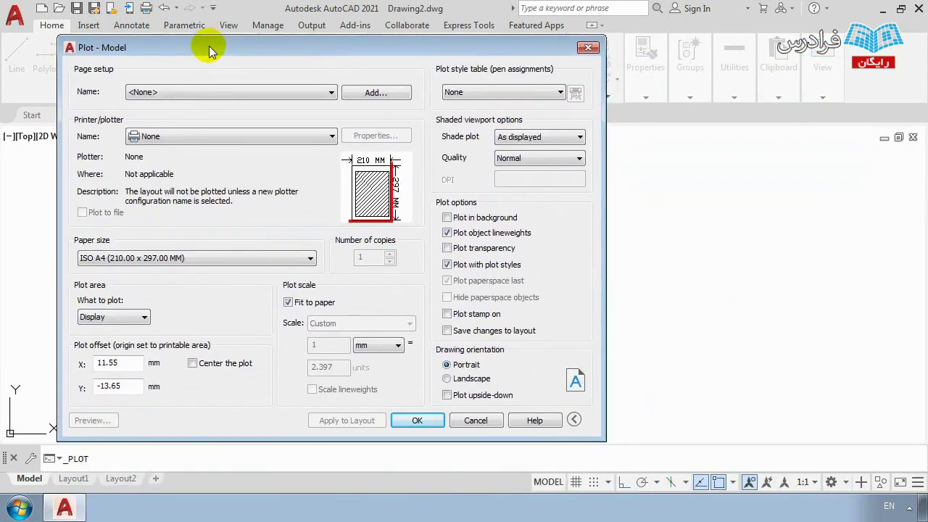
left_click(186, 90)
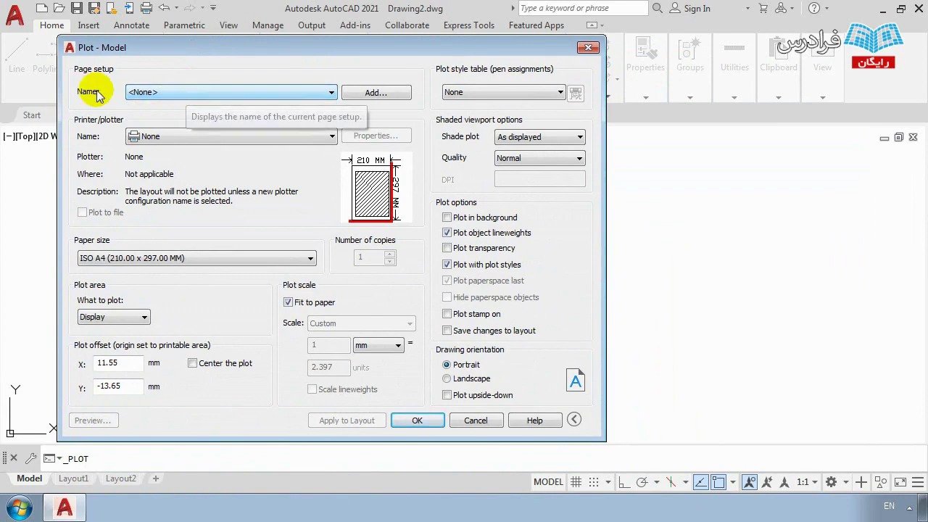
left_click(137, 93)
left_click(170, 92)
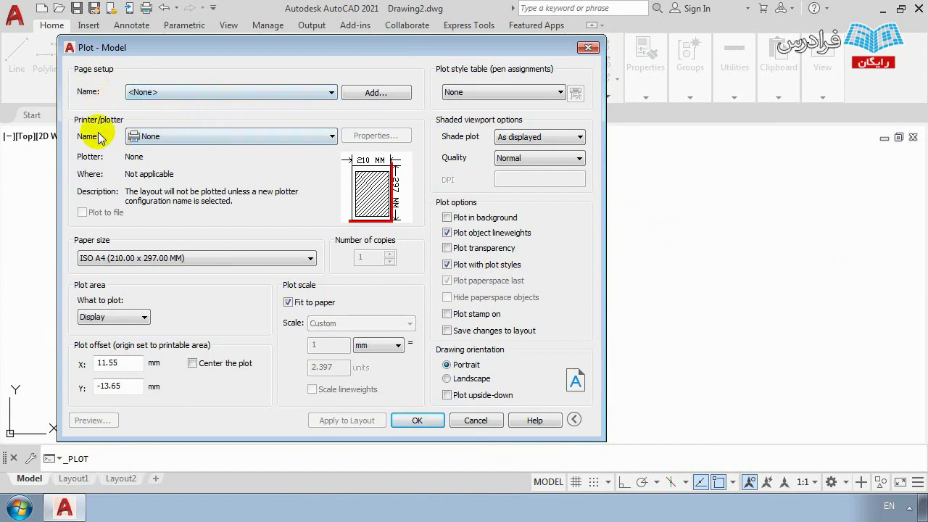
Step: Set the plotter to DWG To PDF.pc3
left_click(186, 136)
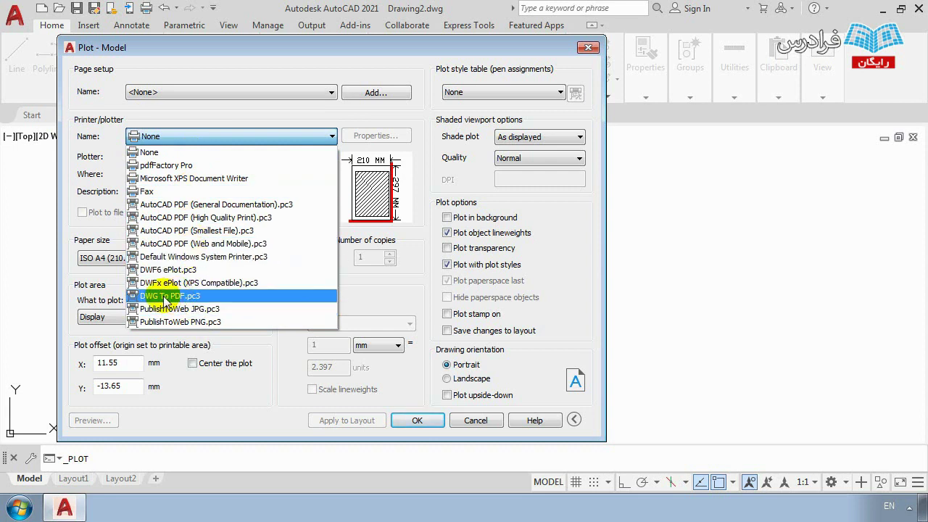
left_click(165, 297)
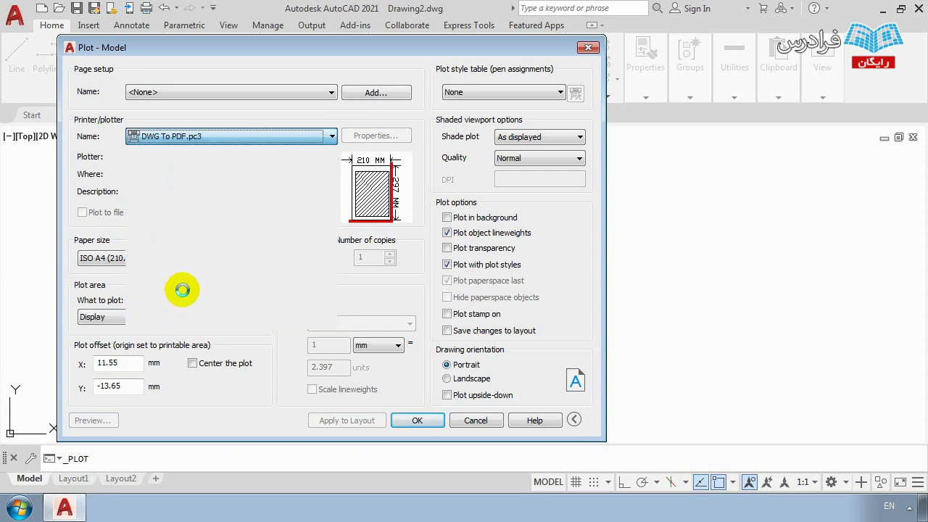
left_click(187, 137)
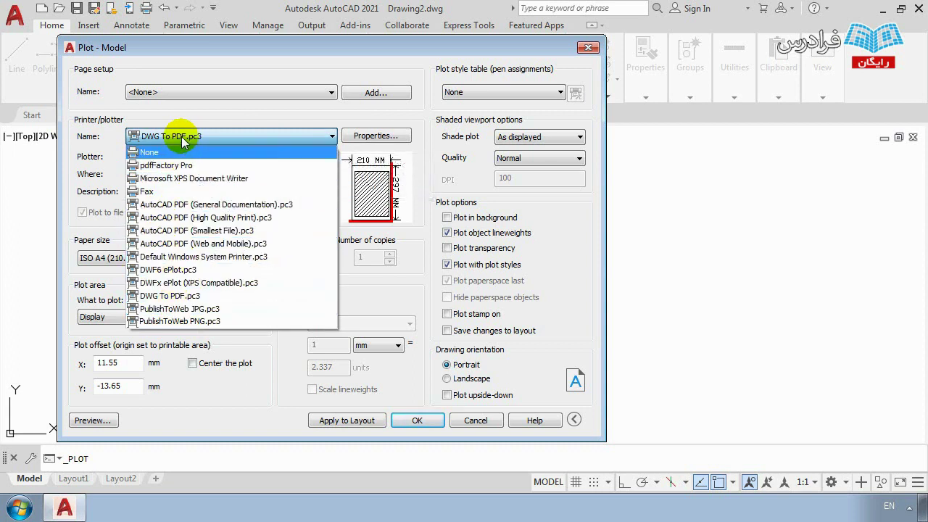
left_click(182, 136)
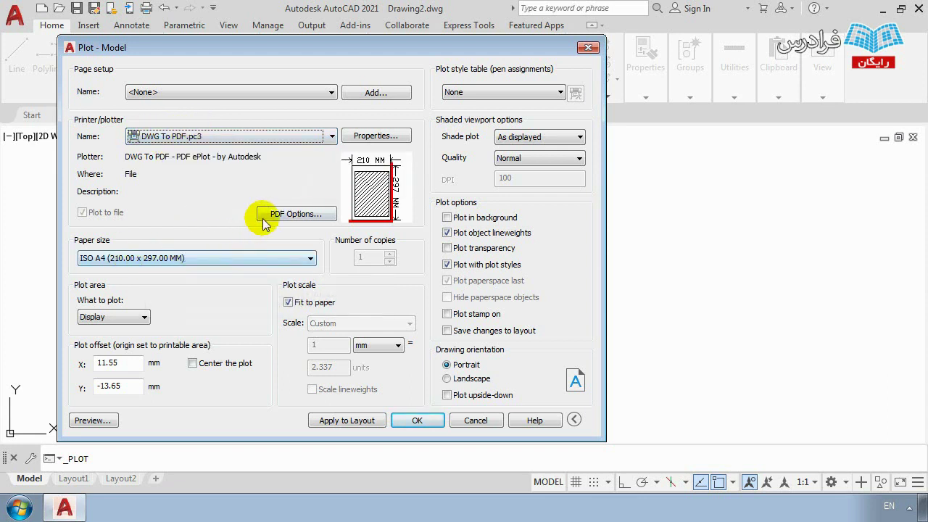
Step: Open the PDF options and switch the merge control to Lines Merge and back to Lines Overwrite
left_click(296, 214)
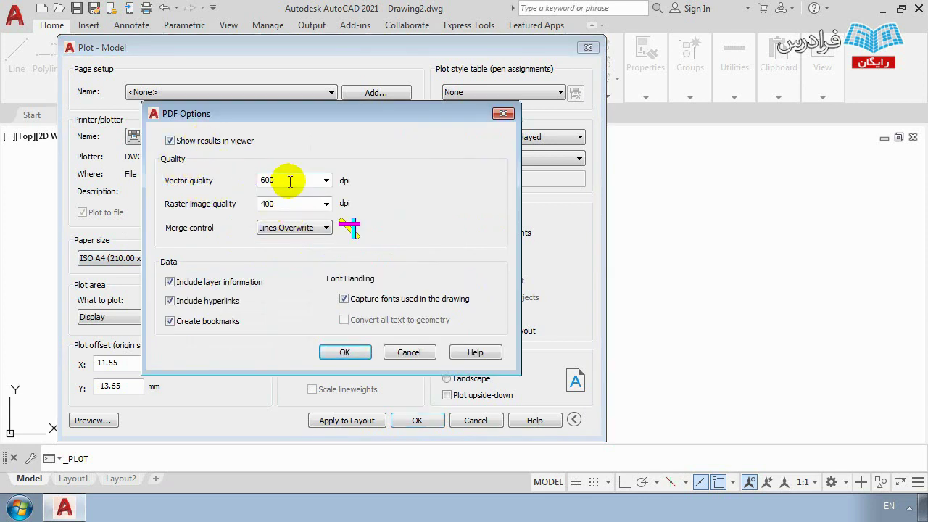
left_click(269, 203)
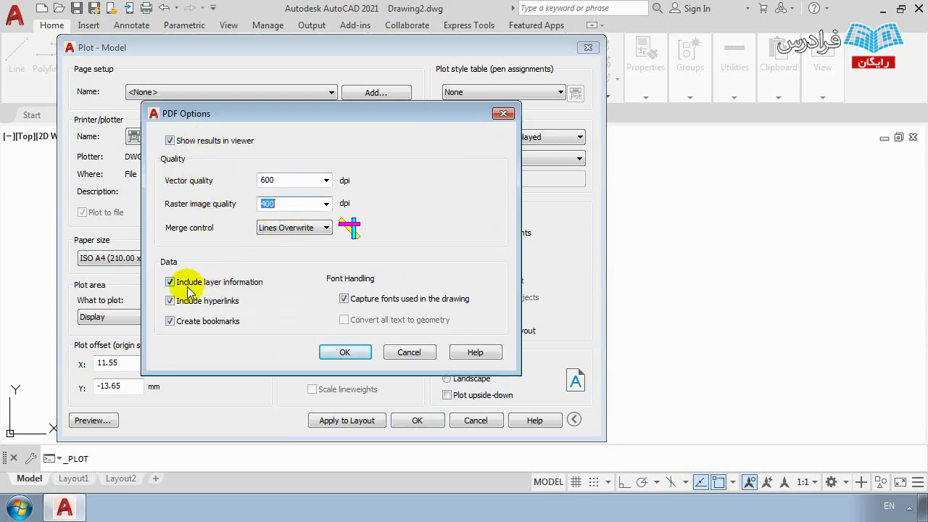
left_click(300, 226)
left_click(300, 227)
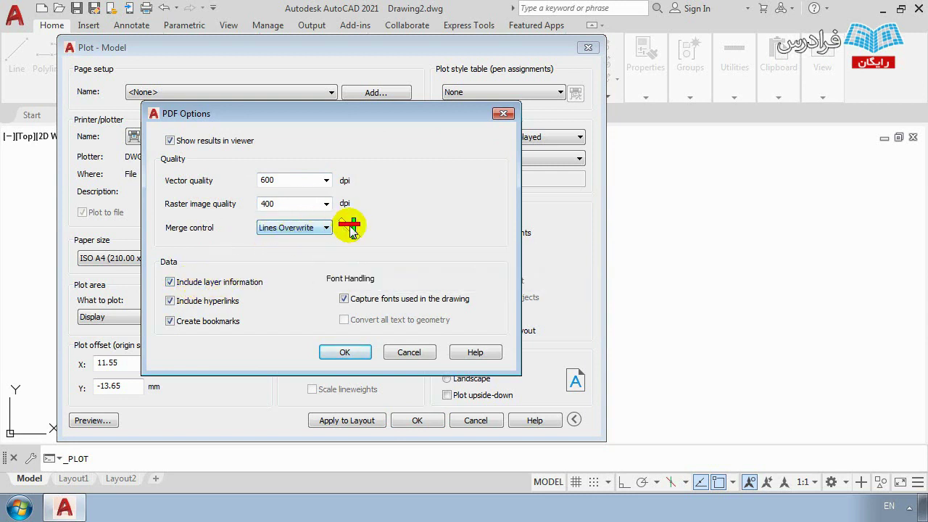
left_click(297, 226)
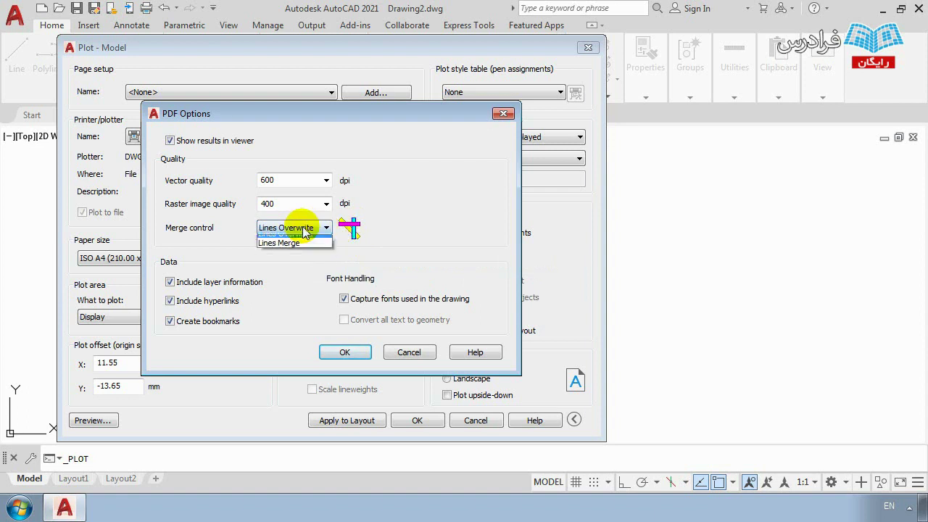
left_click(298, 249)
left_click(314, 229)
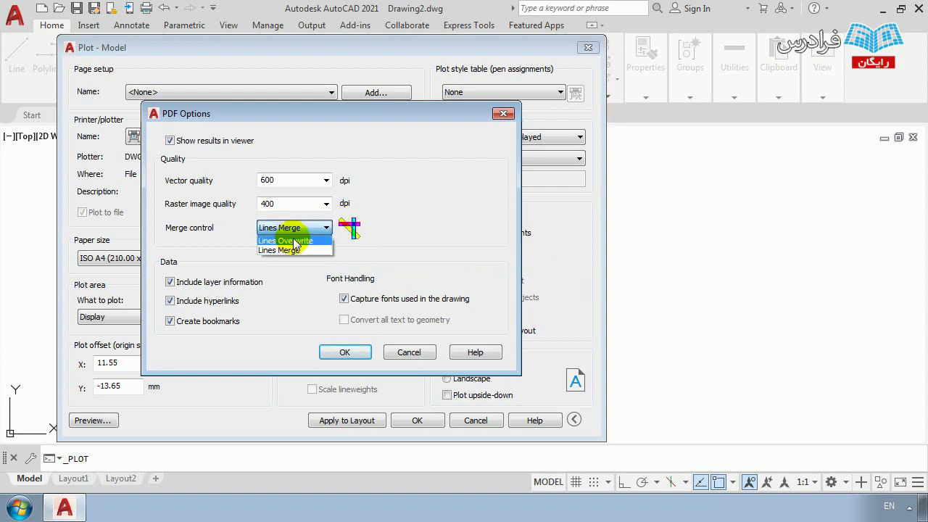
left_click(289, 240)
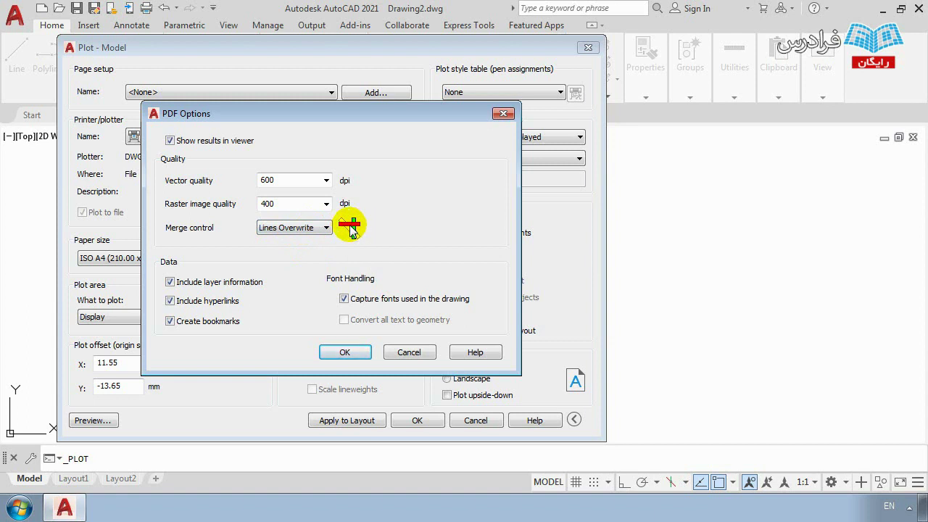
Step: Switch the merge control to Lines Merge once more, restore Lines Overwrite and accept the PDF options
left_click(326, 228)
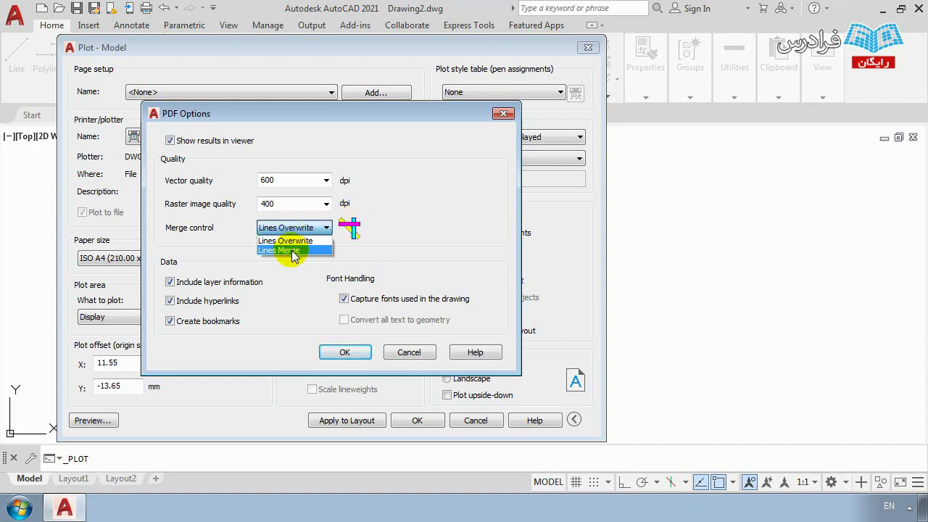
left_click(290, 249)
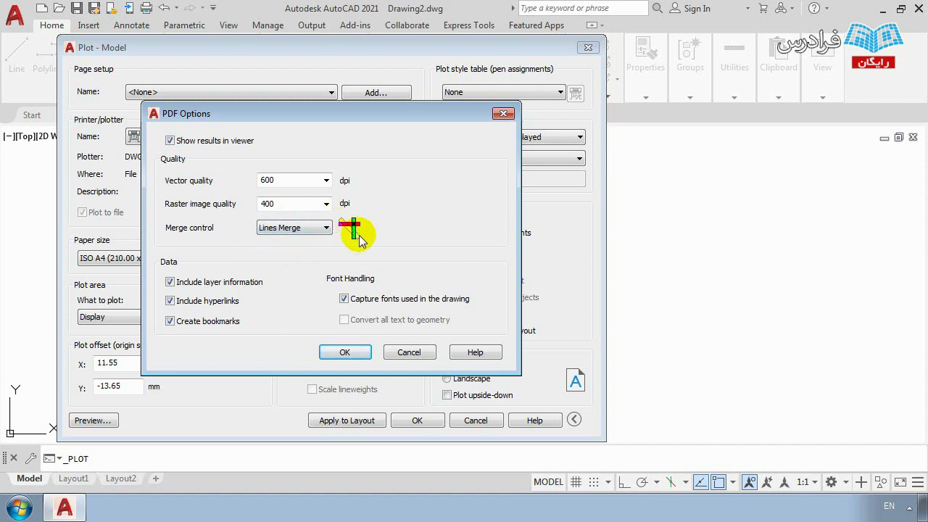
left_click(298, 226)
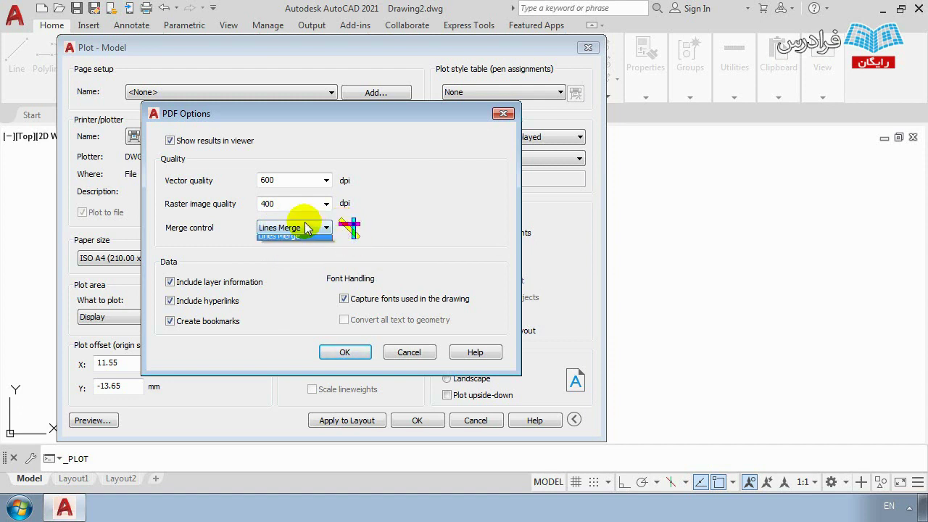
left_click(277, 244)
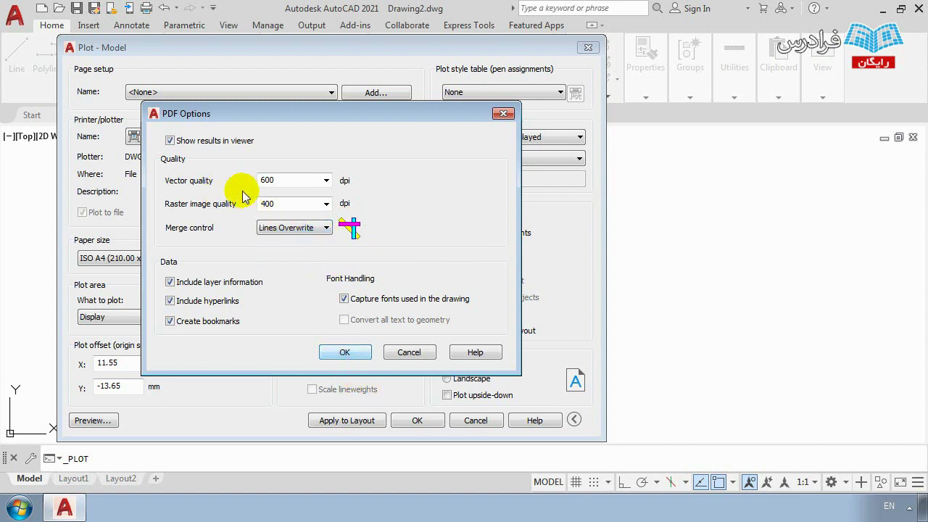
left_click_drag(295, 180, 244, 180)
left_click(344, 352)
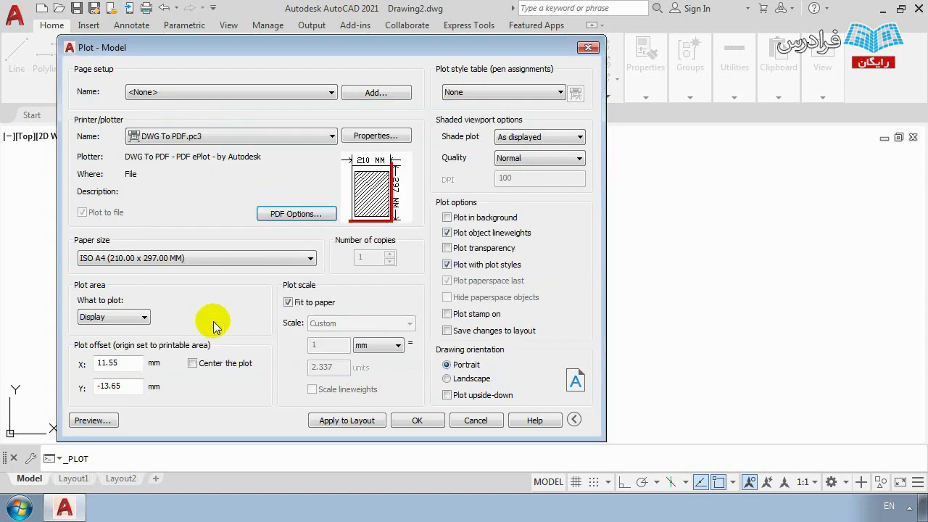
Step: Set the paper size to ISO A1 (841.00 x 594.00 MM)
left_click(91, 267)
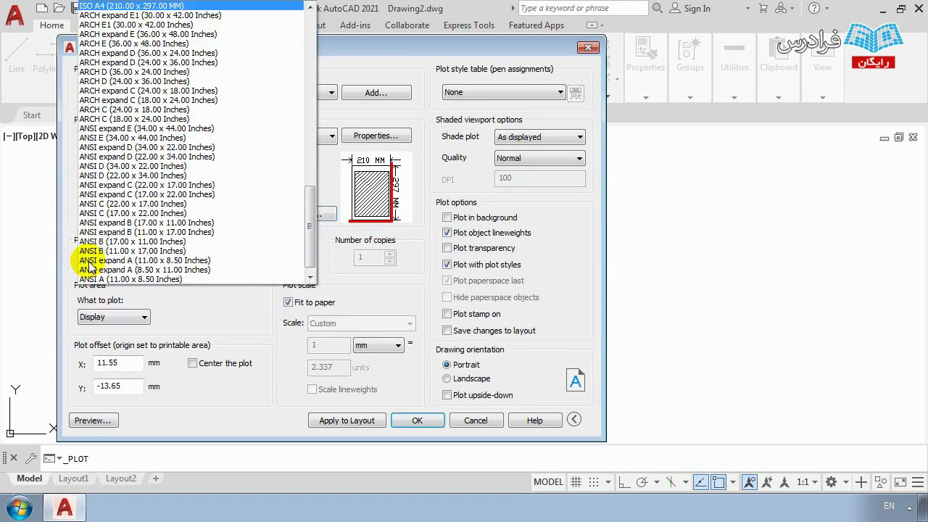
scroll(145, 129, "up", 6)
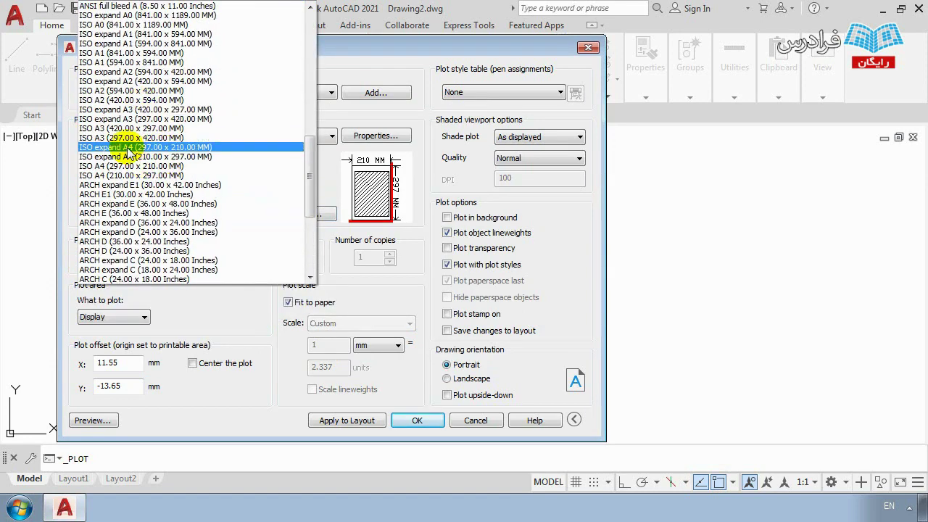
scroll(132, 172, "up", 1)
scroll(133, 171, "up", 4)
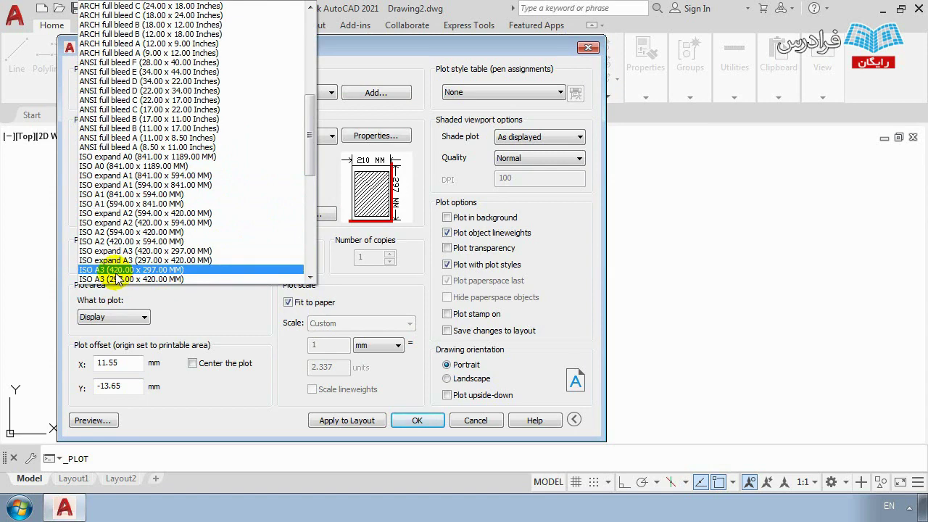
scroll(116, 279, "down", 10)
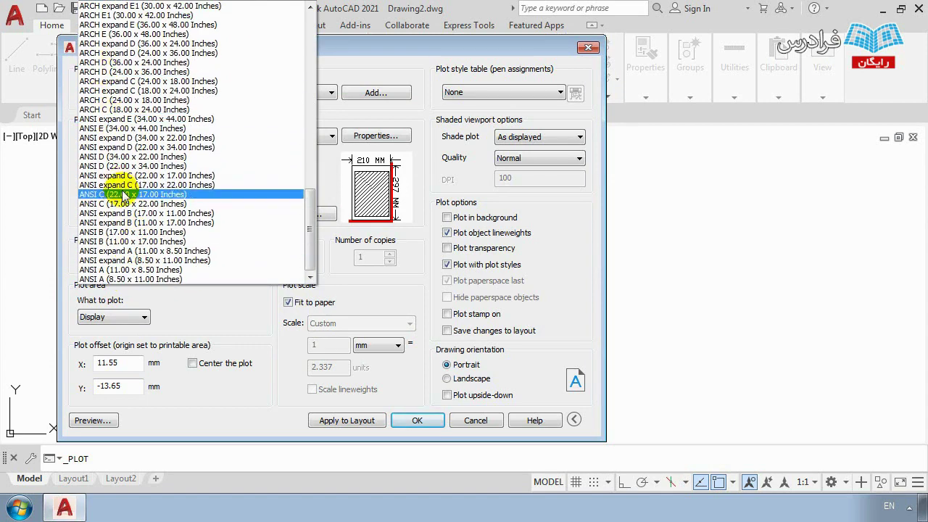
scroll(123, 194, "up", 9)
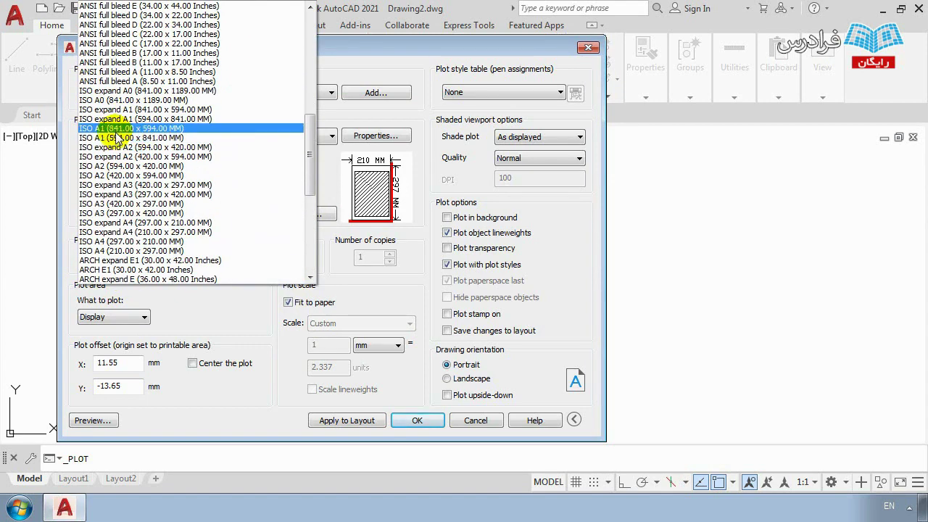
left_click(116, 130)
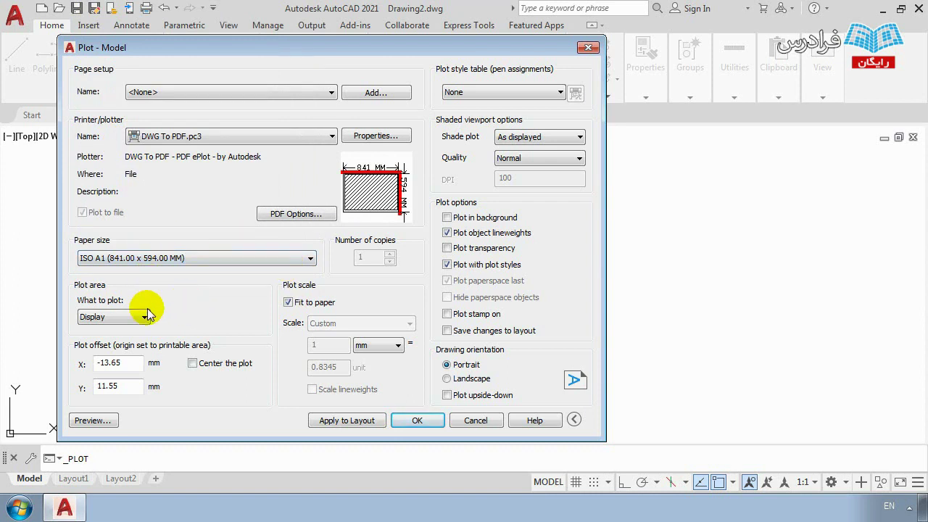
Step: Preview the plot of the Display area, inspect the shapes up close, and return to the plot settings
left_click(108, 317)
left_click(108, 319)
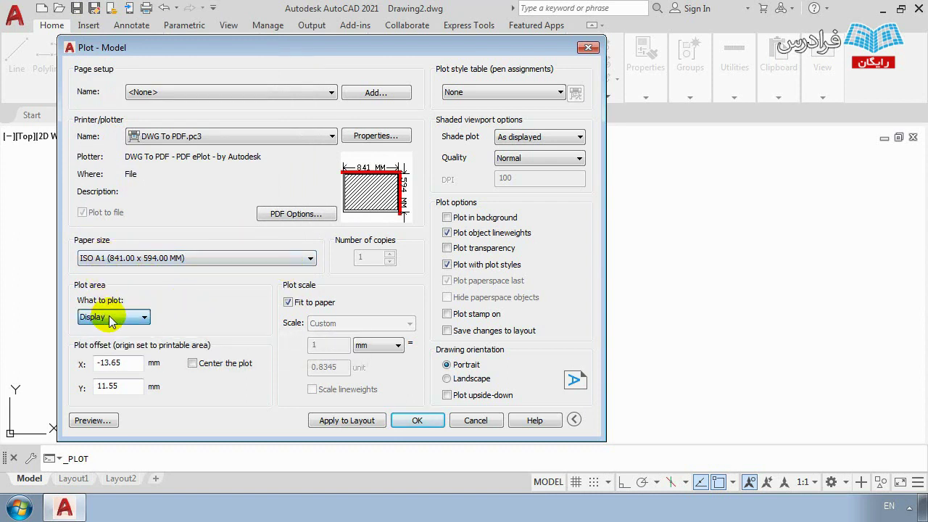
left_click(94, 422)
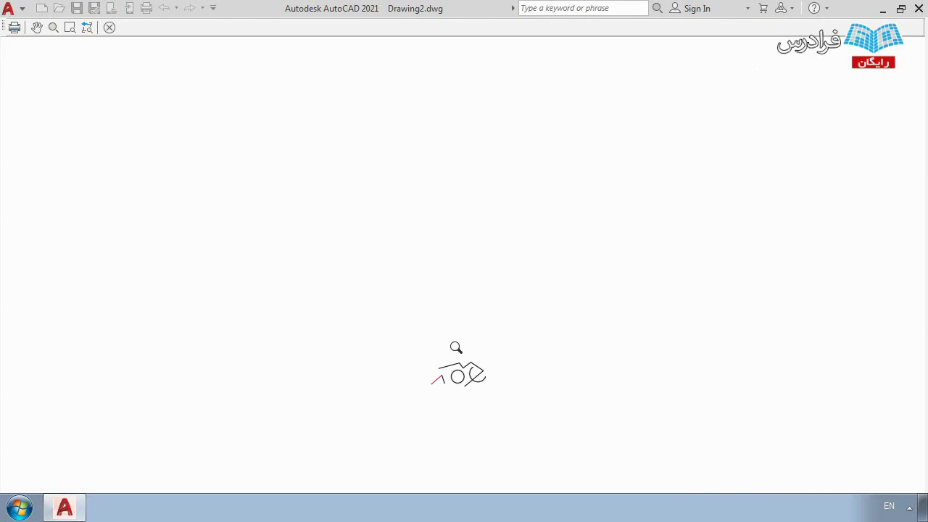
scroll(478, 379, "up", 5)
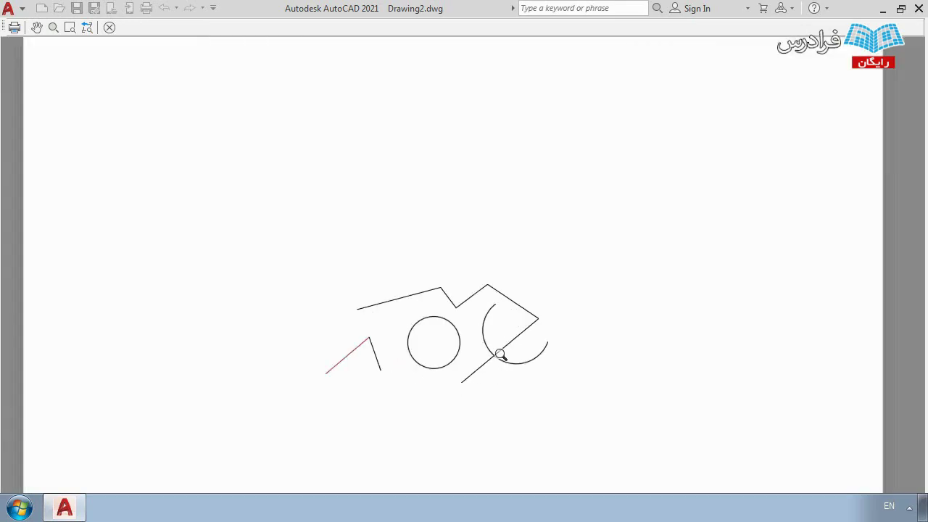
scroll(427, 323, "down", 5)
key("Escape")
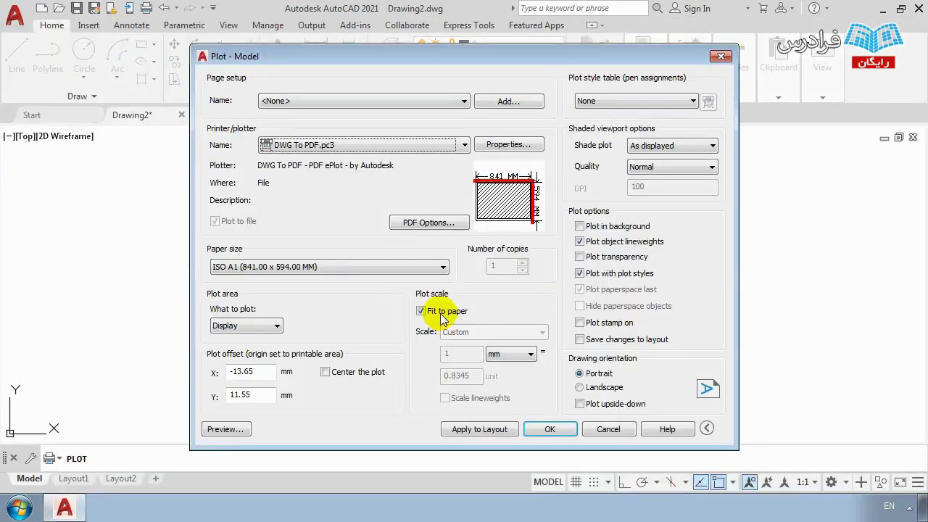
Step: Set the plot area to Window and define a rectangle enclosing all the drawn shapes
left_click(246, 326)
left_click(240, 368)
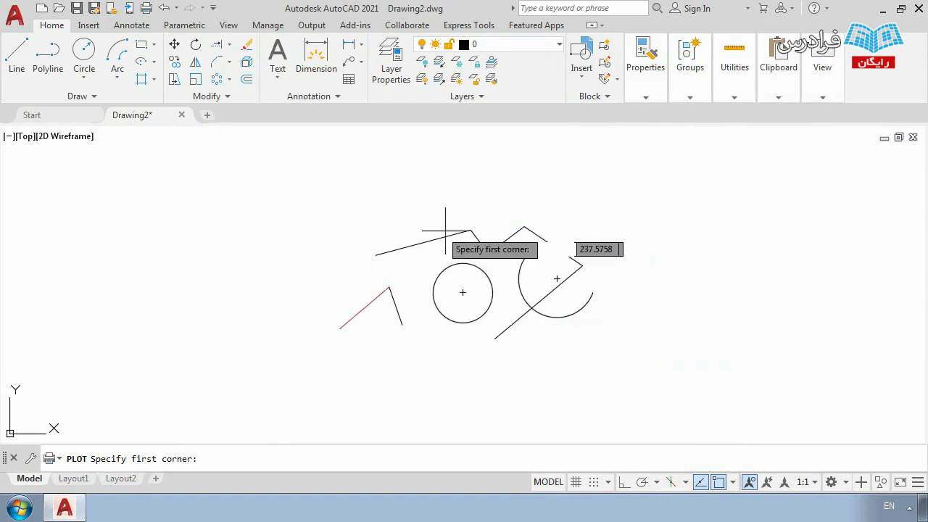
left_click(616, 354)
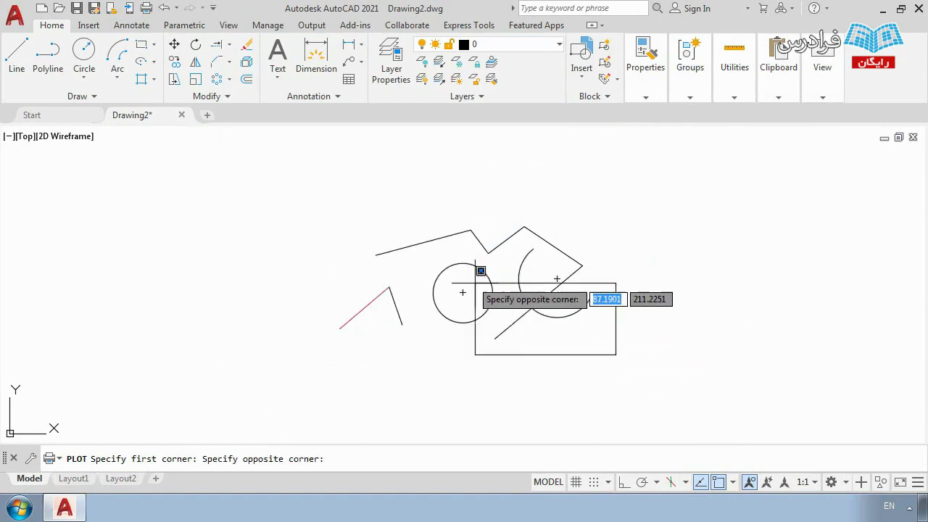
left_click(323, 212)
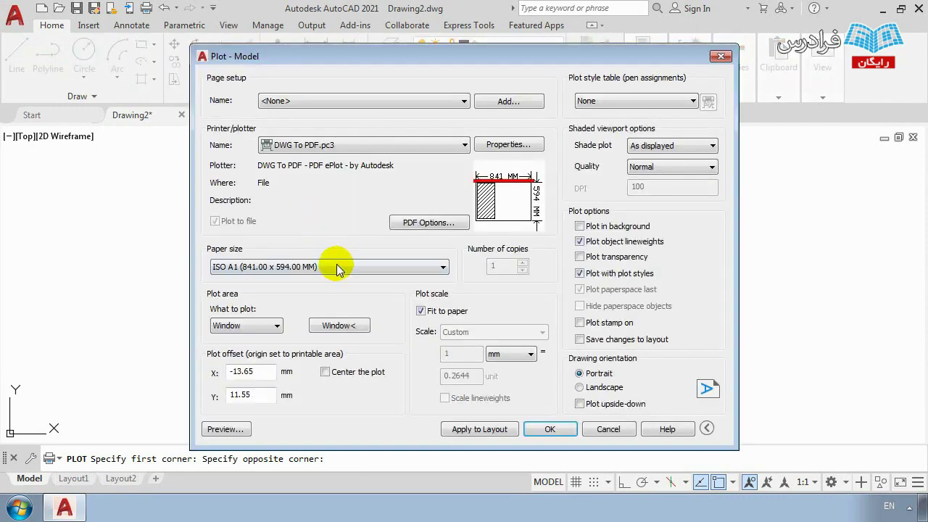
Step: Preview the windowed plot, examine the shapes up close, and return to the plot settings
left_click(226, 428)
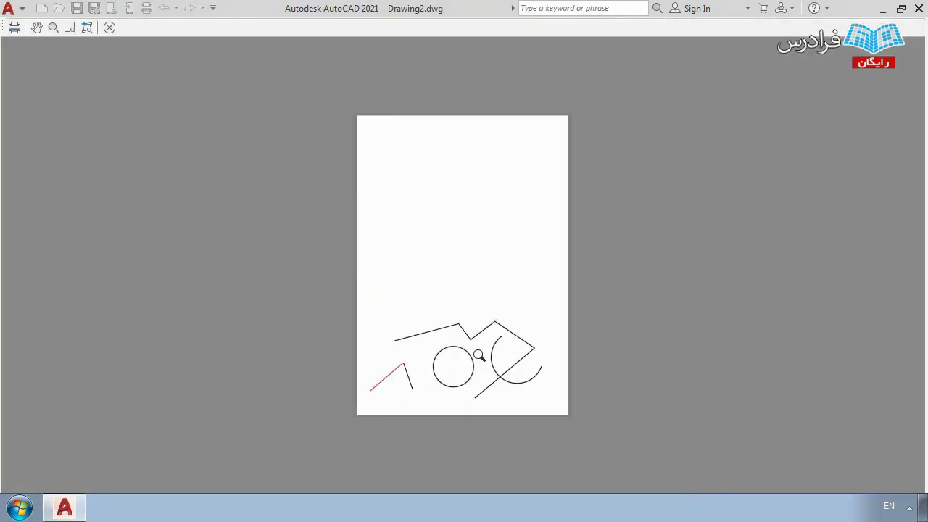
scroll(478, 355, "up", 4)
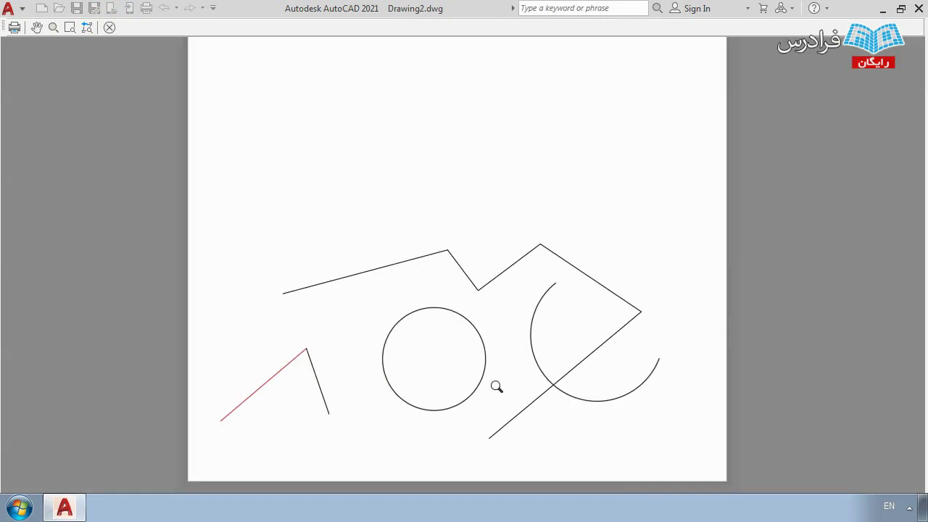
key("Escape")
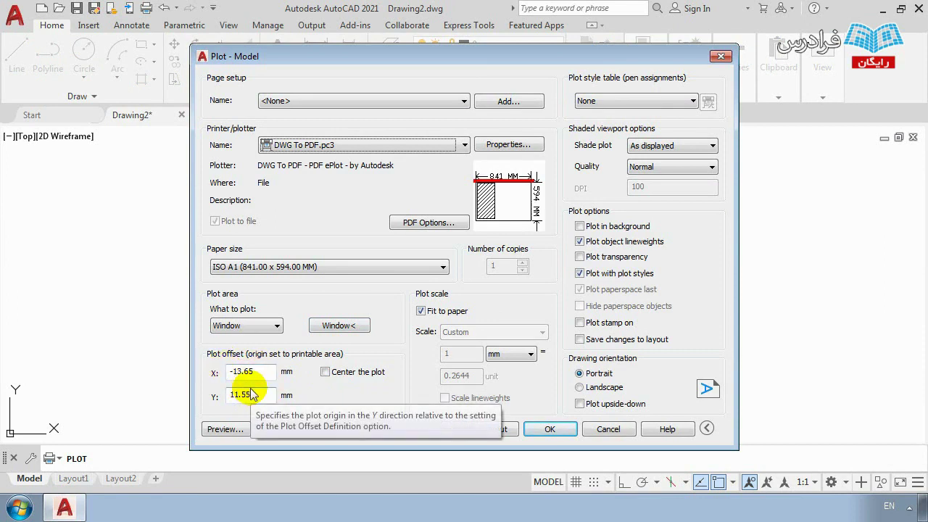
Step: Center the plot on the sheet, preview the page, and return to the plot settings
left_click(348, 374)
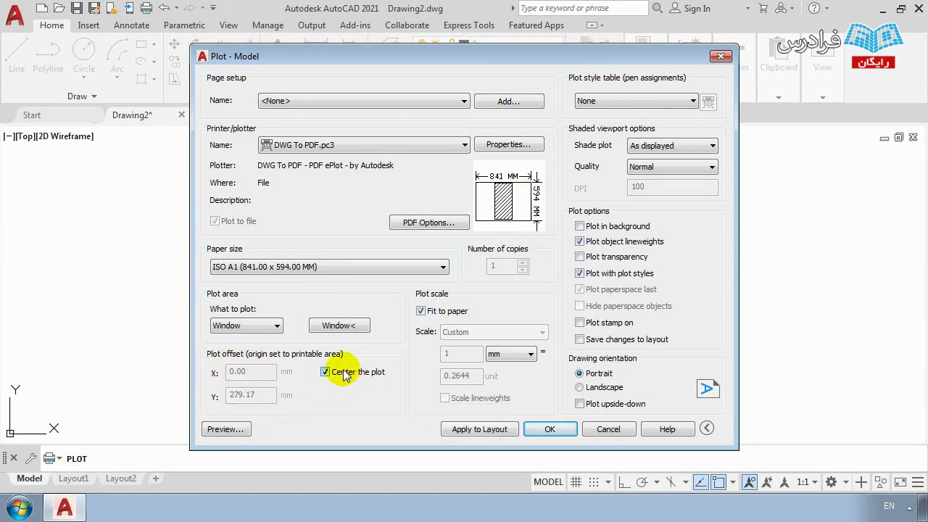
left_click(226, 428)
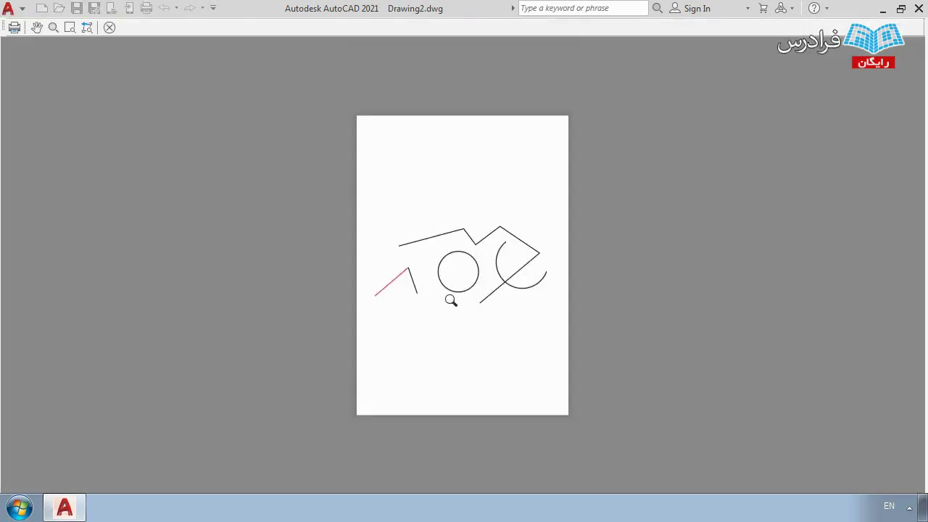
key("Escape")
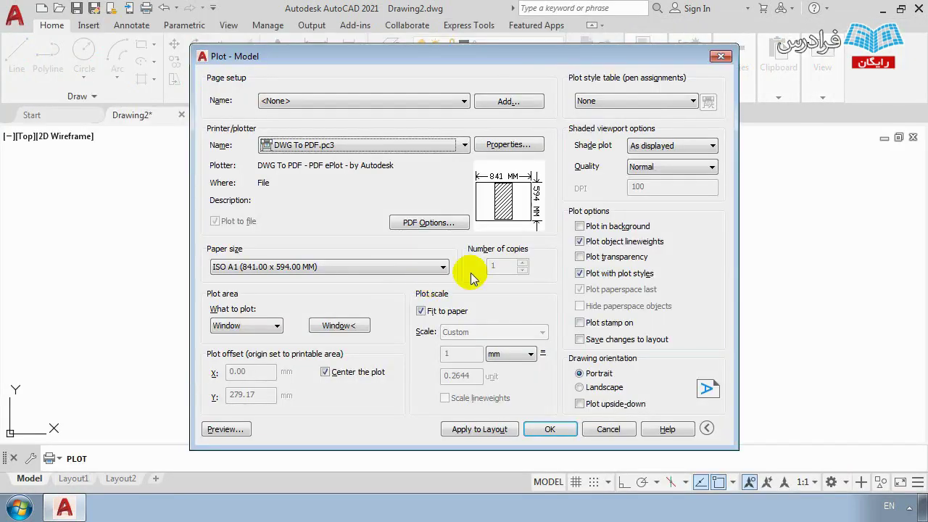
Step: Turn off Fit to paper to unlock the custom plot scale, and turn it back on
left_click(422, 313)
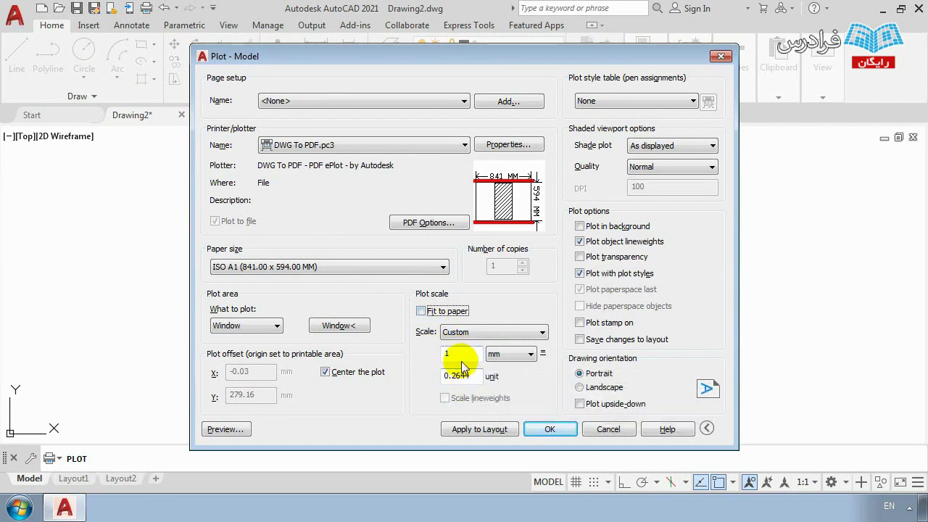
left_click(445, 316)
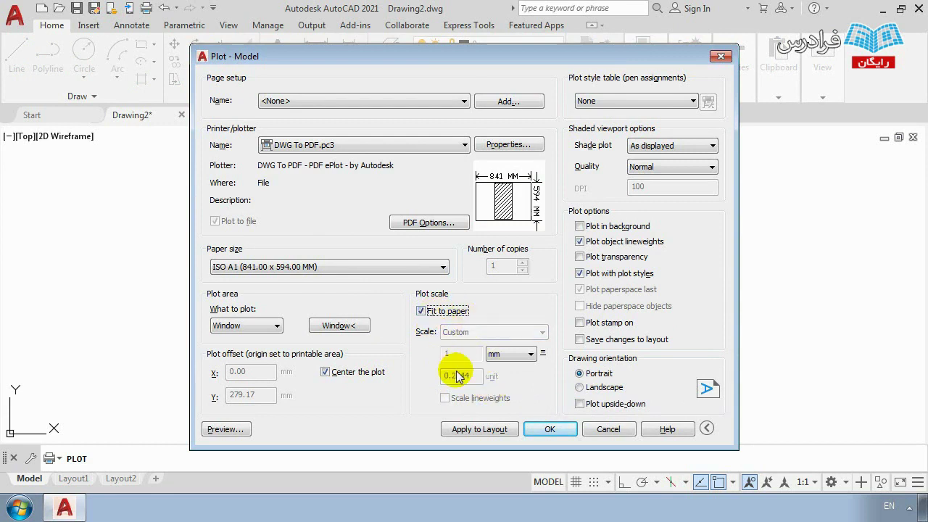
Step: Select the acad.ctb plot style table and assign it to all layouts
left_click(612, 107)
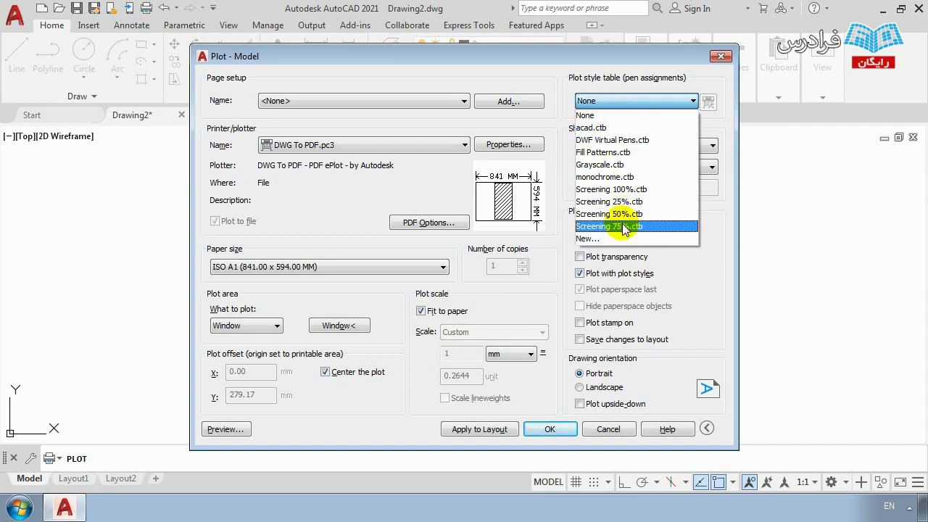
left_click(606, 128)
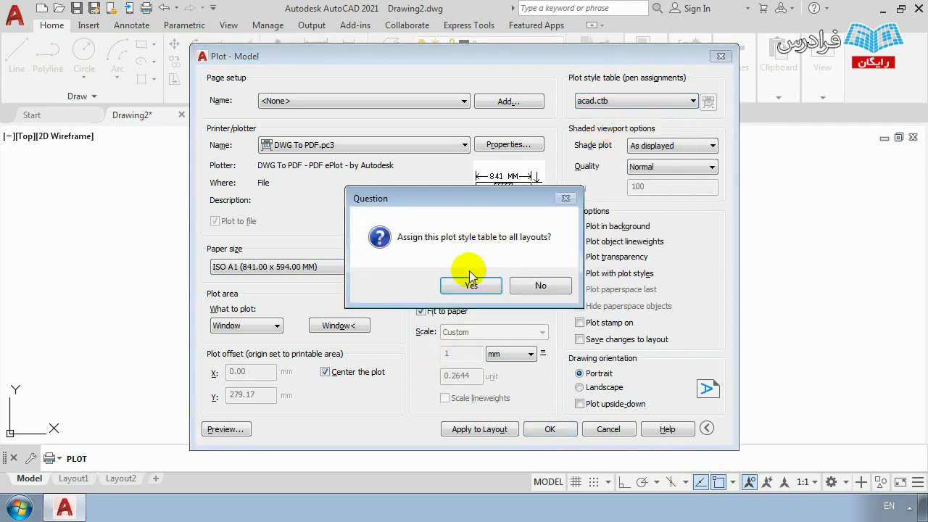
left_click(468, 281)
Step: Change the plot style table to monochrome.ctb and assign it to all layouts
left_click(685, 101)
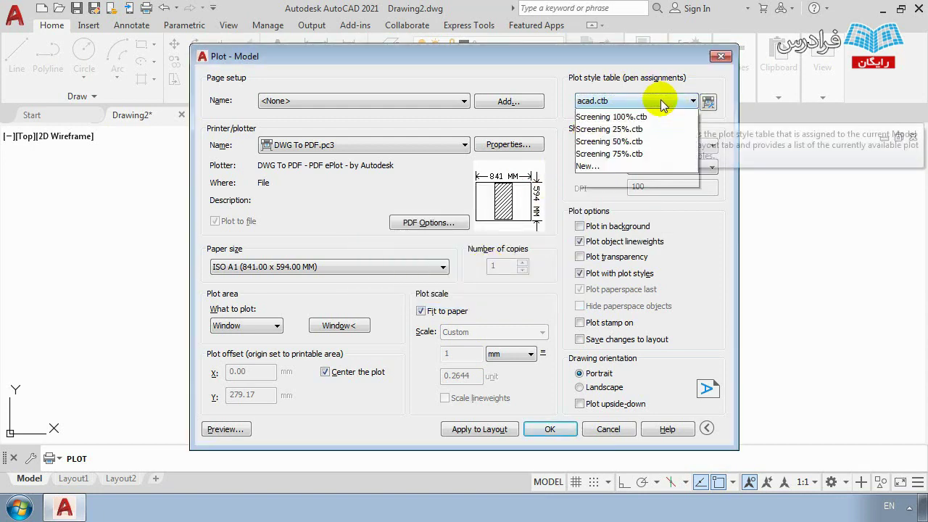
left_click(609, 176)
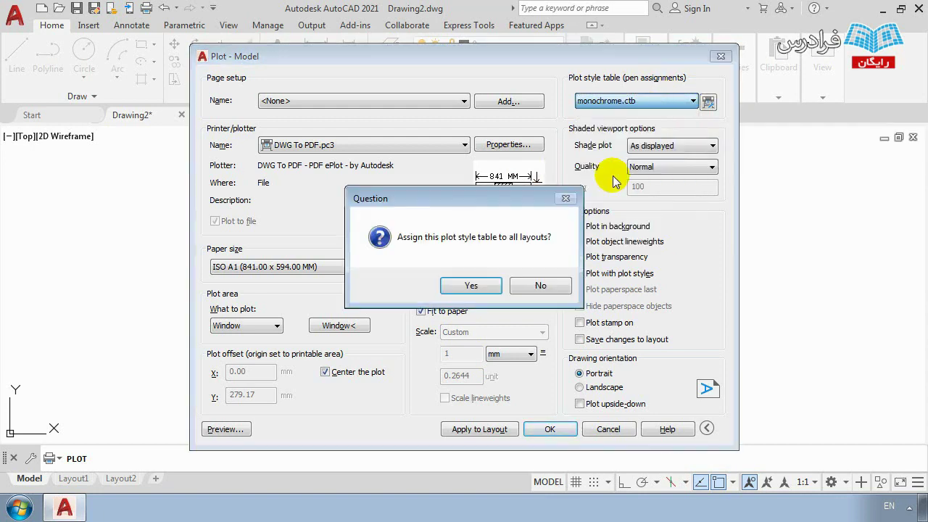
left_click(466, 284)
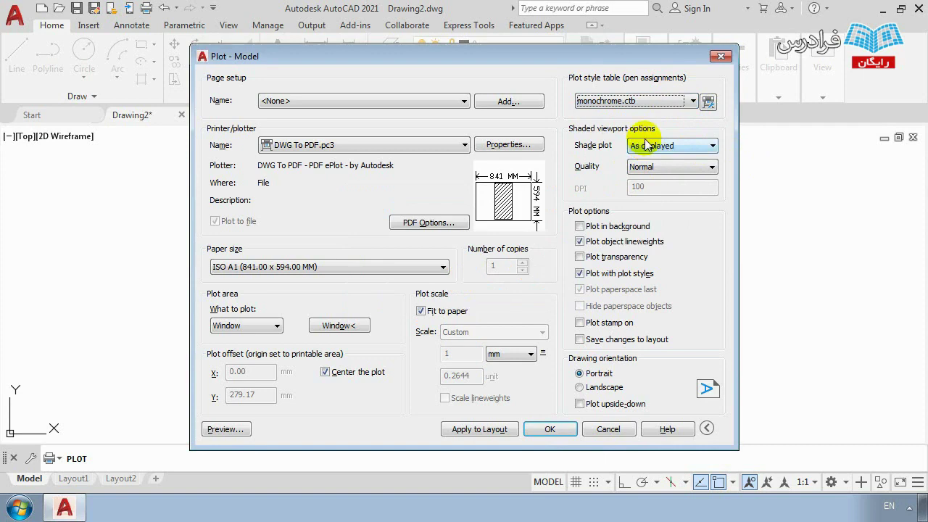
Step: Preview the plot with the monochrome style, examine the line colors up close, and return to the plot settings
left_click(223, 428)
scroll(394, 268, "up", 4)
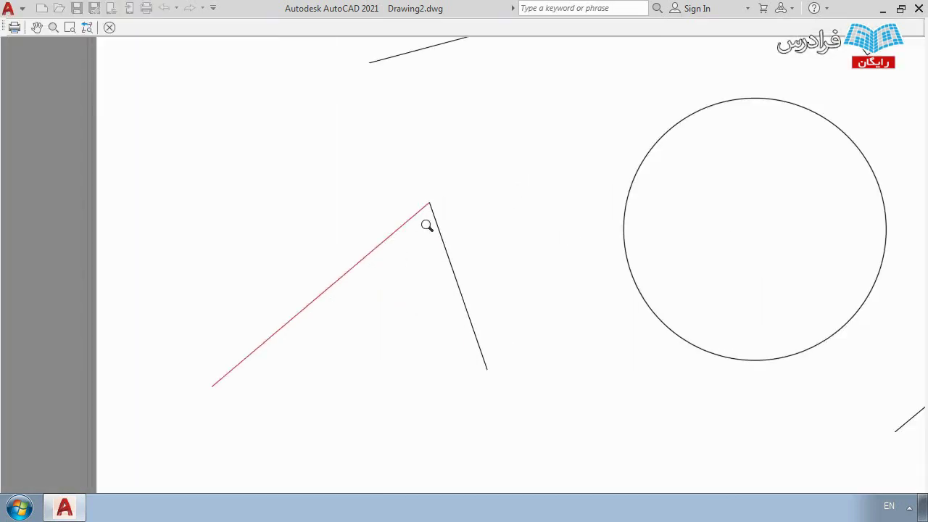
scroll(352, 259, "down", 5)
key("Escape")
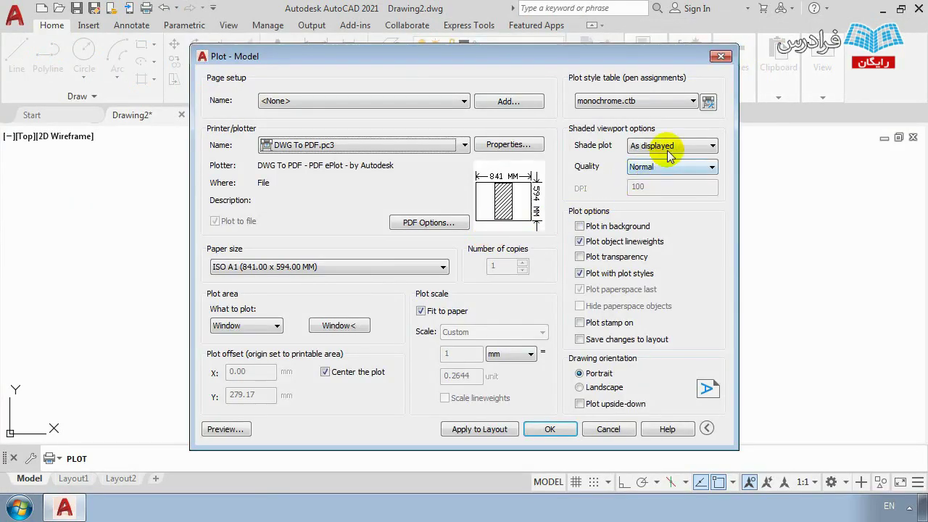
left_click(669, 146)
left_click(668, 157)
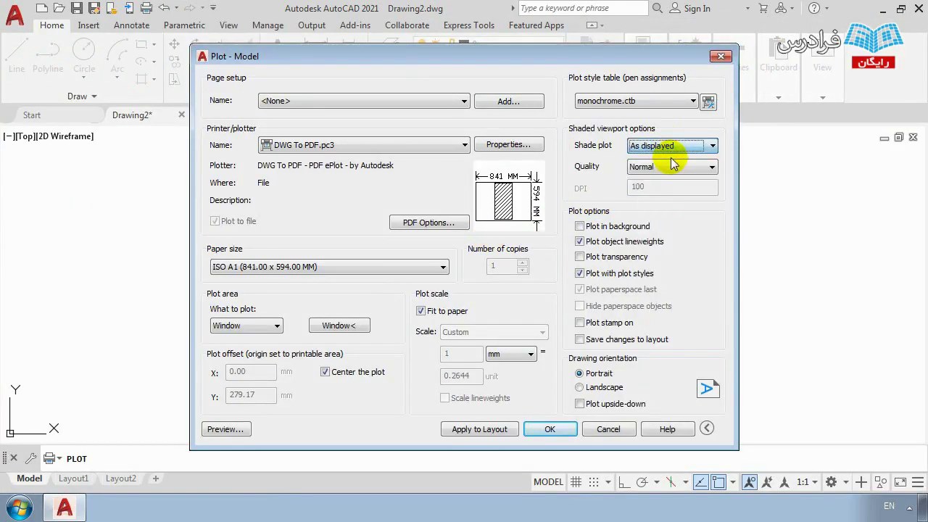
Step: Open monochrome.ctb for editing, examine the properties of several color plot styles, and close the editor without saving
left_click(707, 102)
left_click(336, 130)
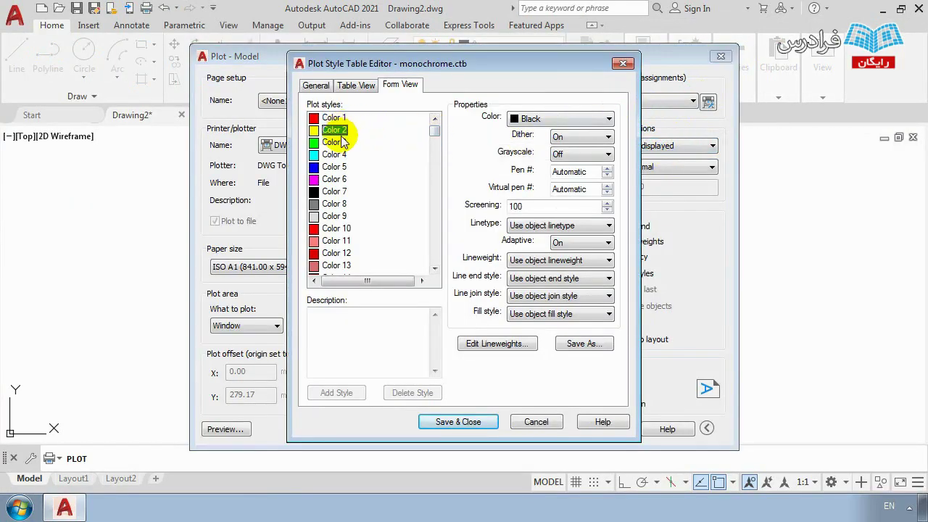
left_click_drag(342, 138, 338, 205)
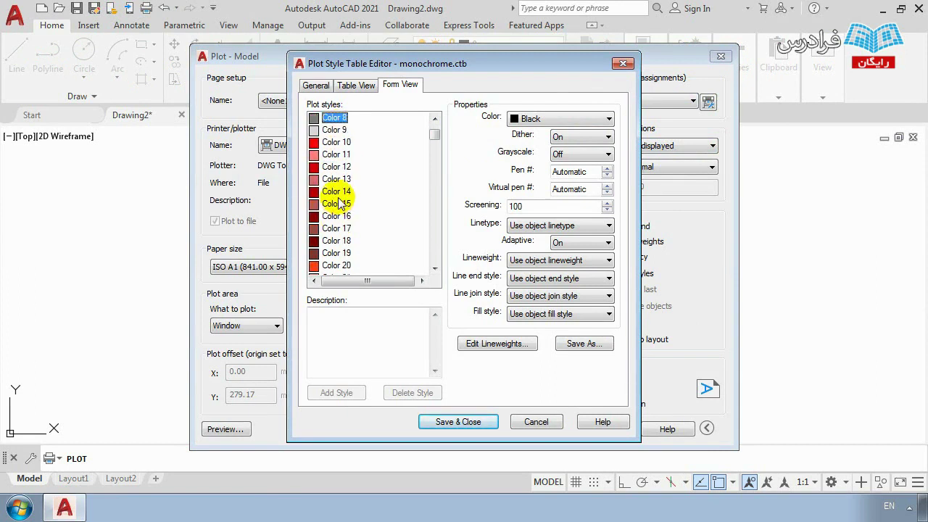
left_click(336, 166)
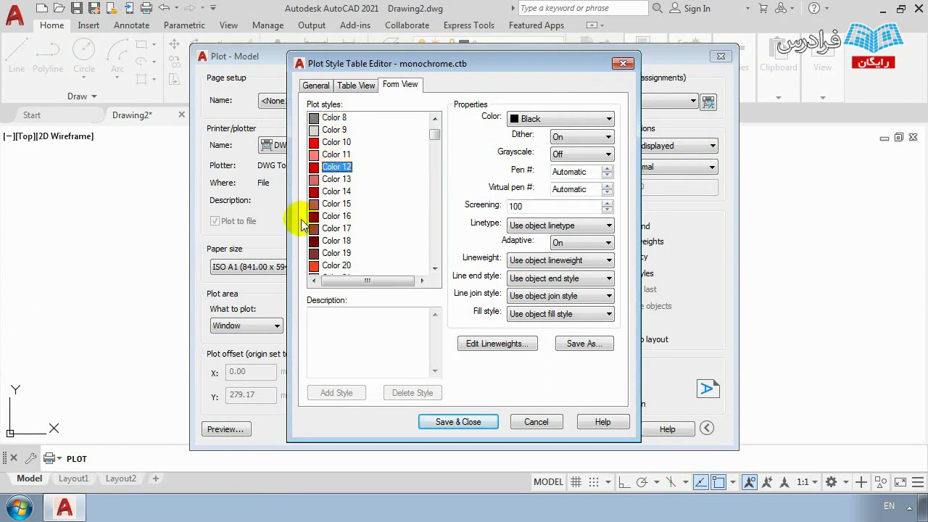
left_click(341, 215)
scroll(352, 229, "down", 2)
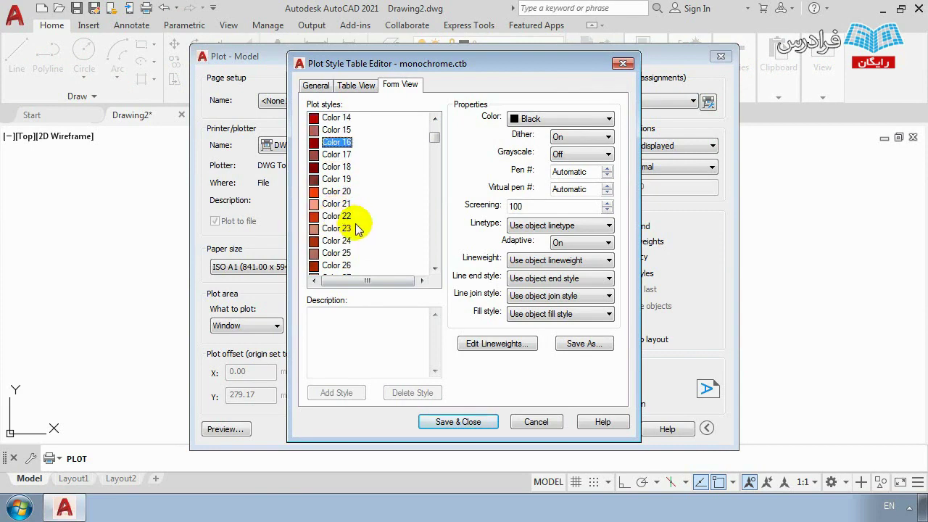
key("Escape")
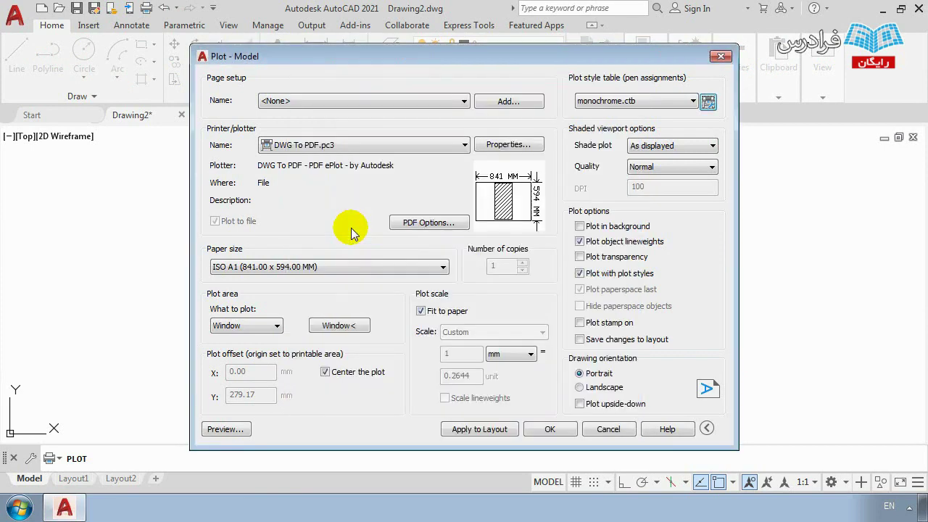
Step: Look over the shade plot and quality choices for shaded viewports, keeping As displayed and Normal
left_click(673, 145)
left_click(667, 155)
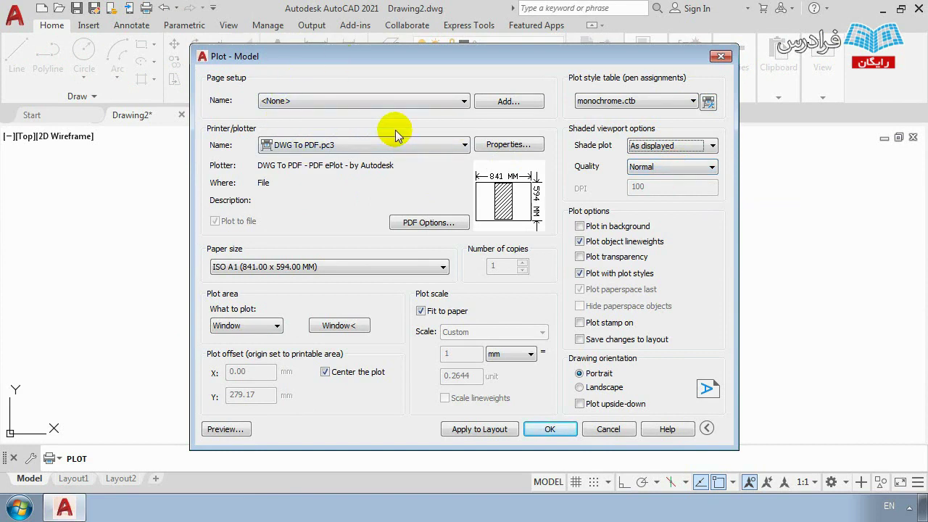
left_click(679, 167)
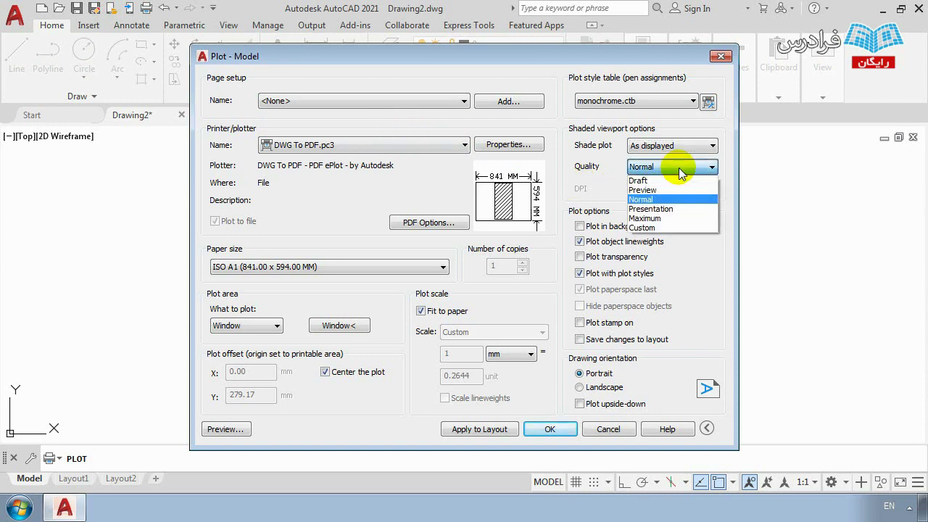
left_click(679, 168)
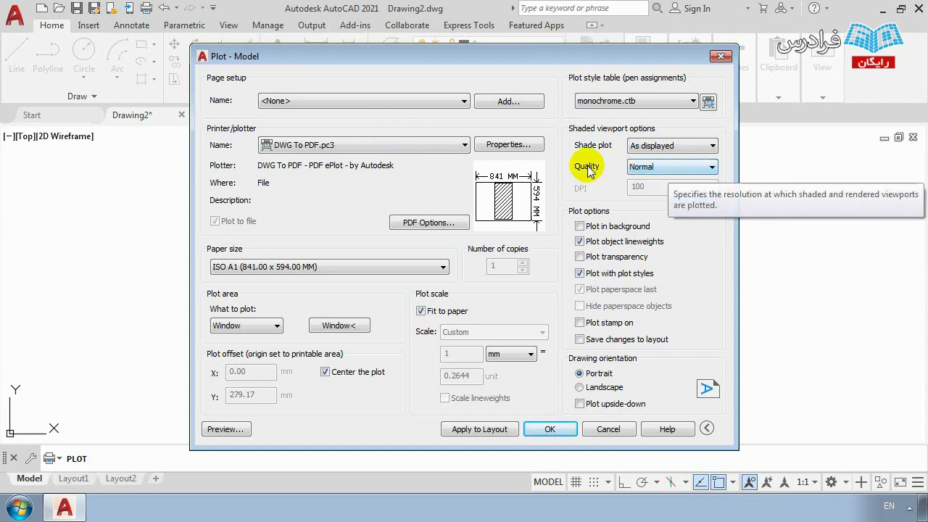
Step: Switch the shaded viewport quality to Maximum and to Custom, and set it back to Normal
left_click(647, 166)
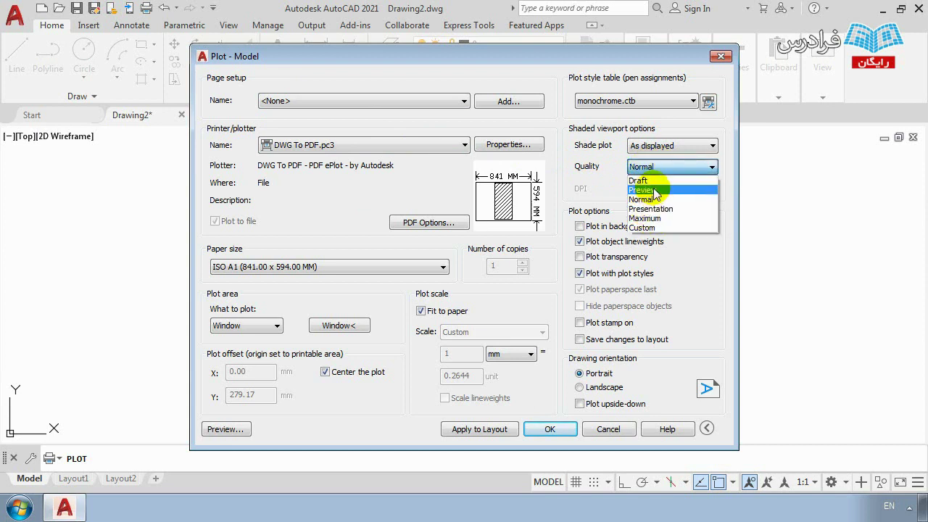
left_click(645, 217)
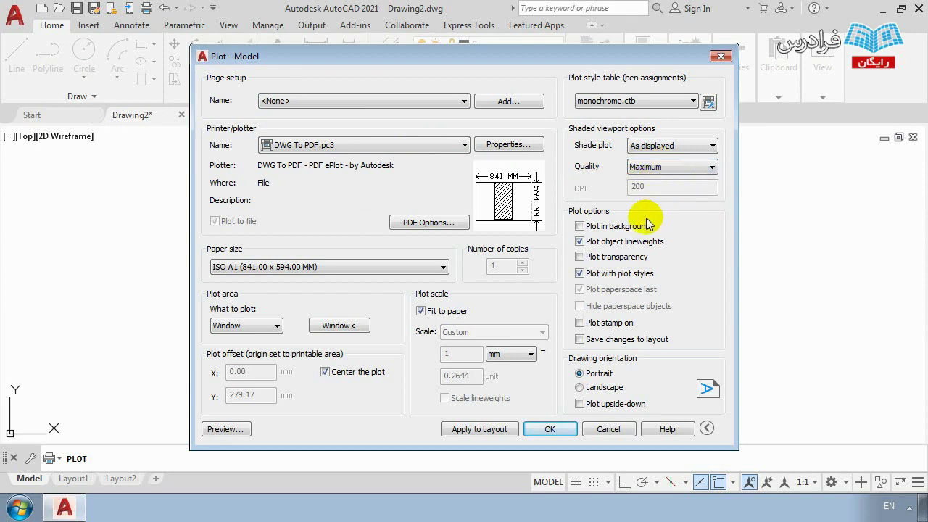
left_click(656, 166)
left_click(652, 226)
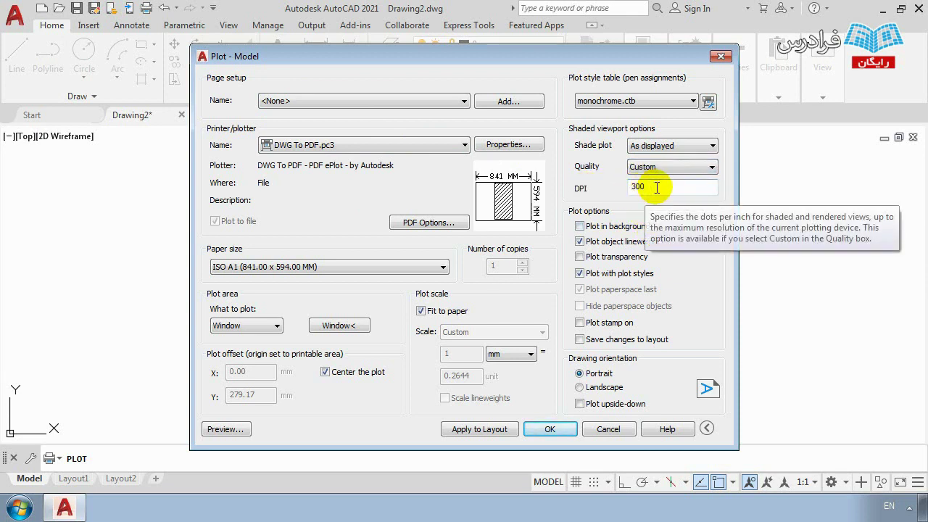
left_click(667, 167)
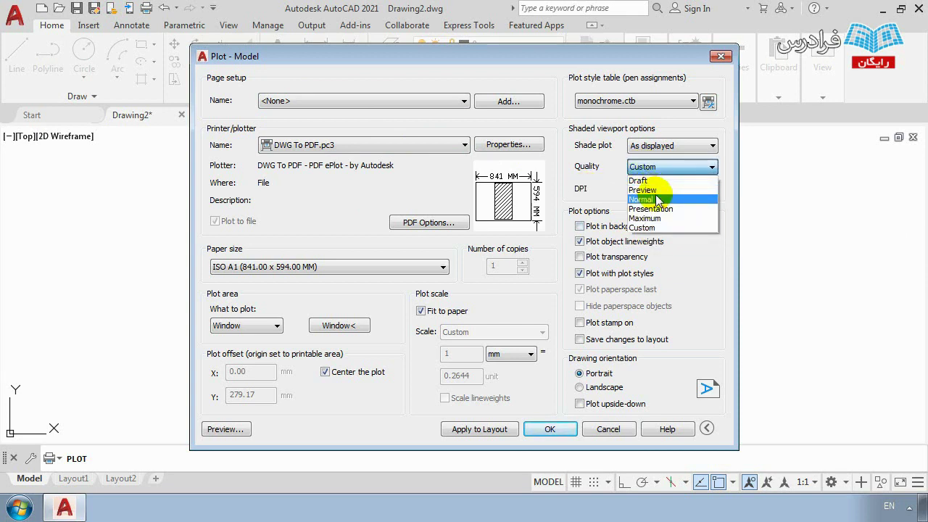
left_click(663, 201)
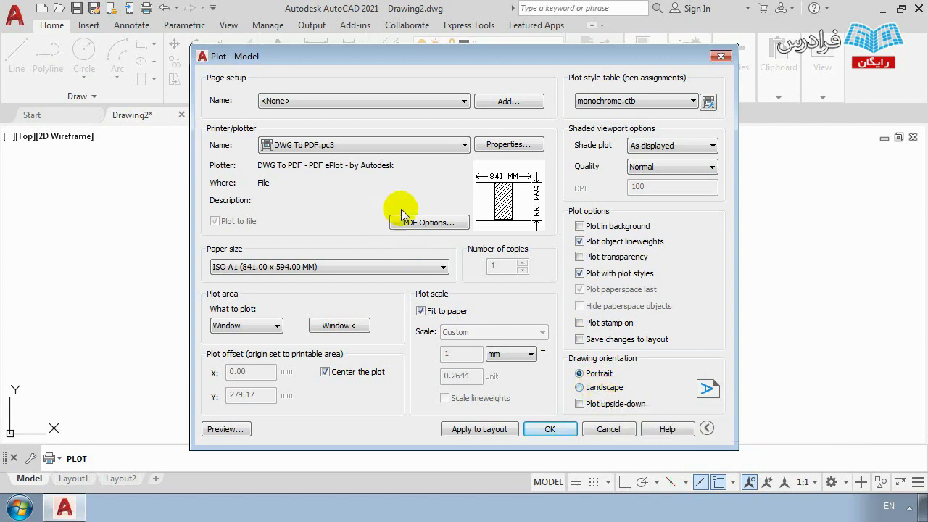
Step: Set the drawing orientation to Landscape and preview the plot
mouse_move(493, 197)
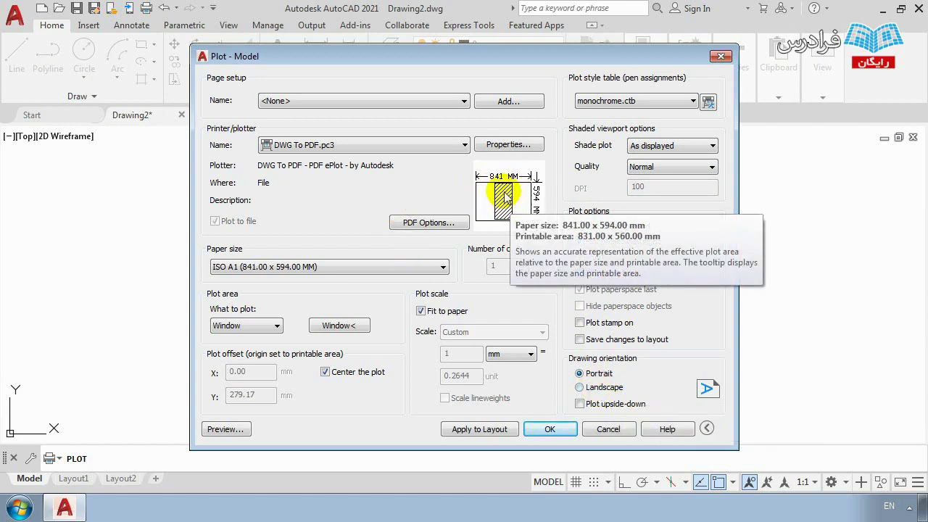
left_click(600, 389)
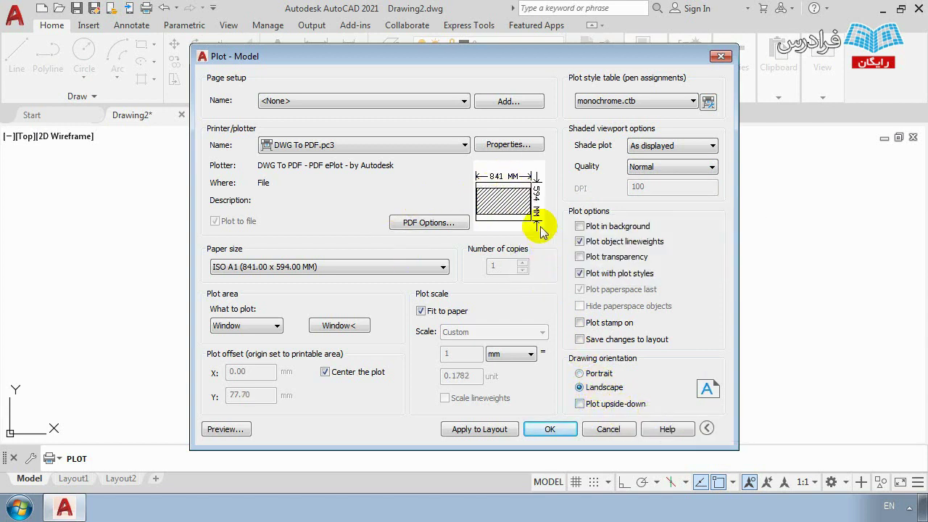
left_click(228, 430)
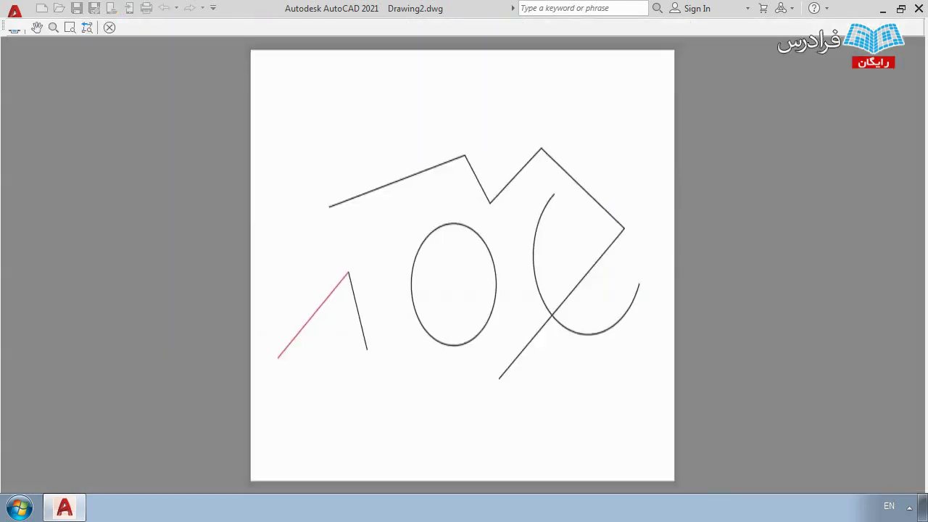
Step: Set the drawing orientation to Portrait, preview the plot, and close the Plot dialog without plotting
scroll(534, 265, "down", 2)
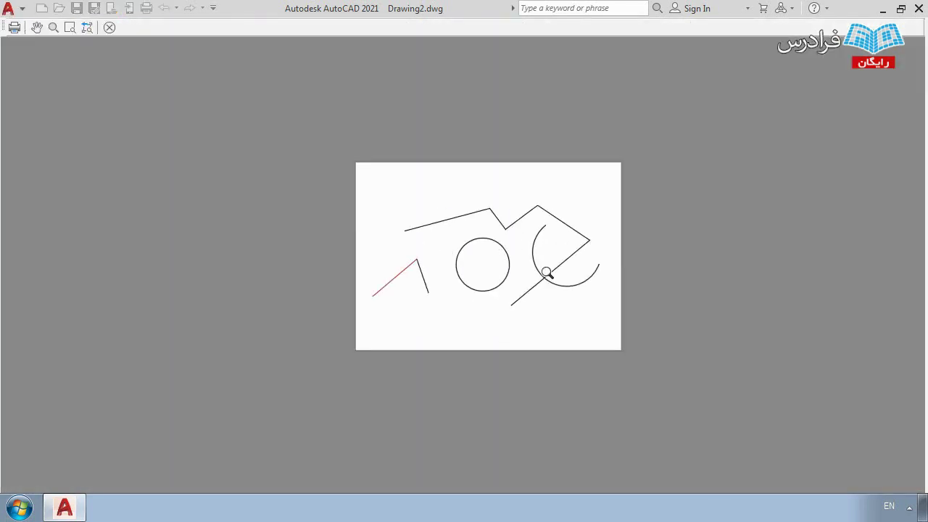
key("Escape")
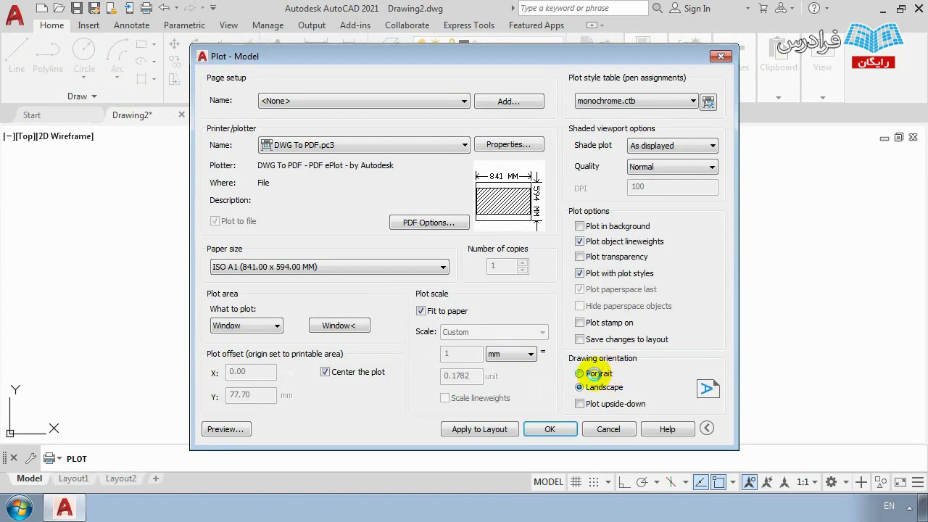
left_click(578, 373)
left_click(237, 429)
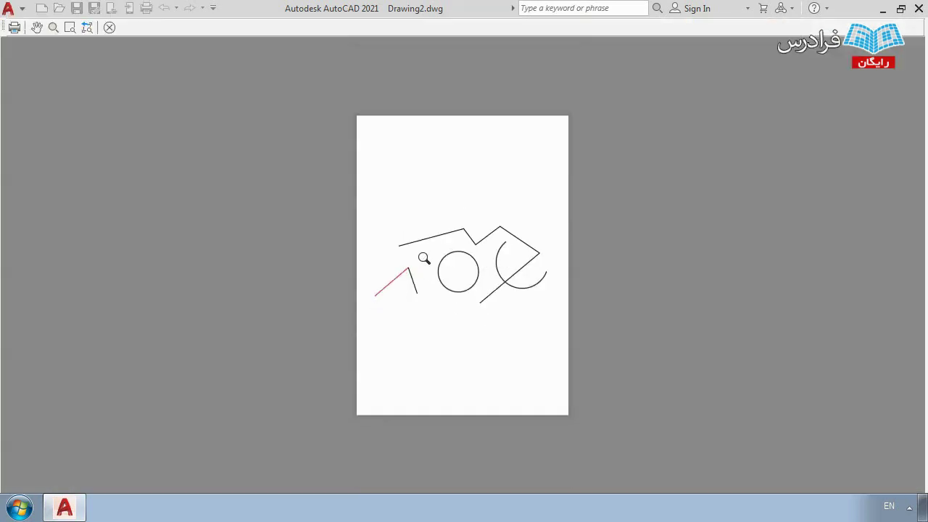
key("Escape")
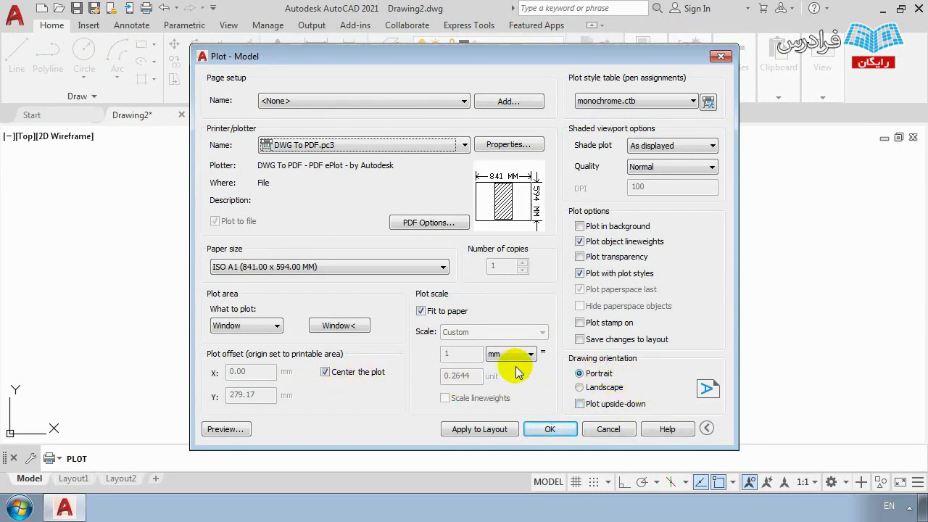
key("Escape")
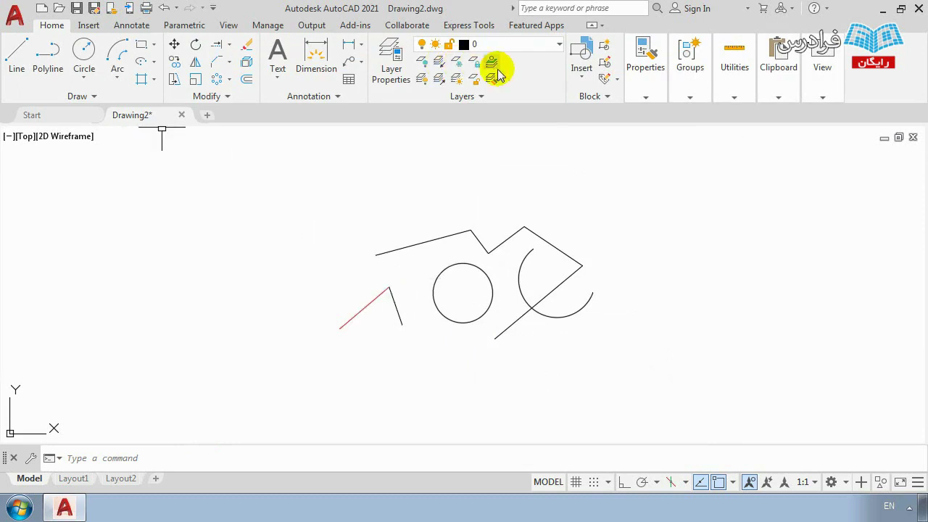
left_click(689, 97)
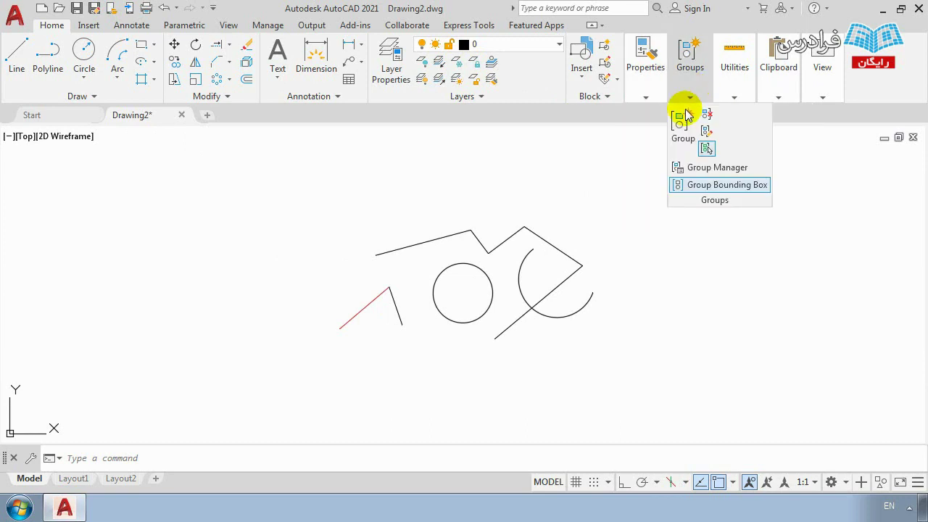
left_click(645, 98)
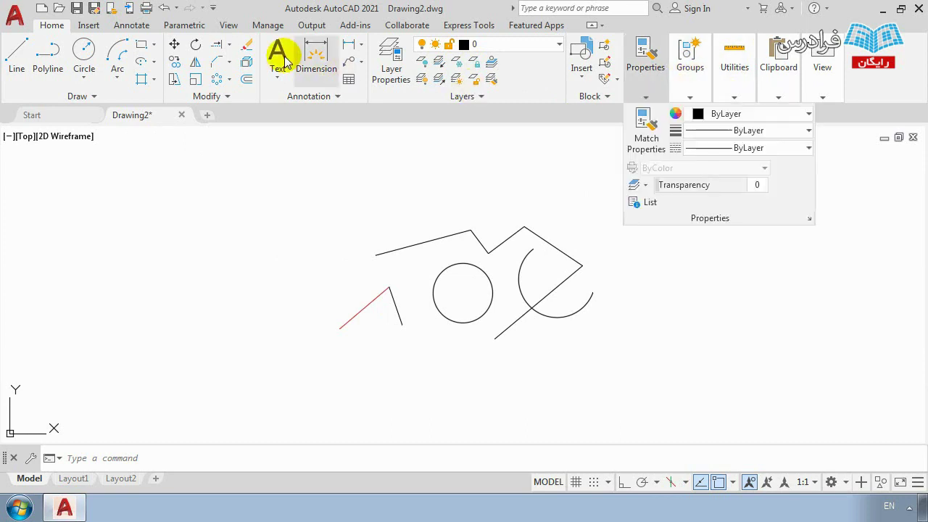
left_click(700, 92)
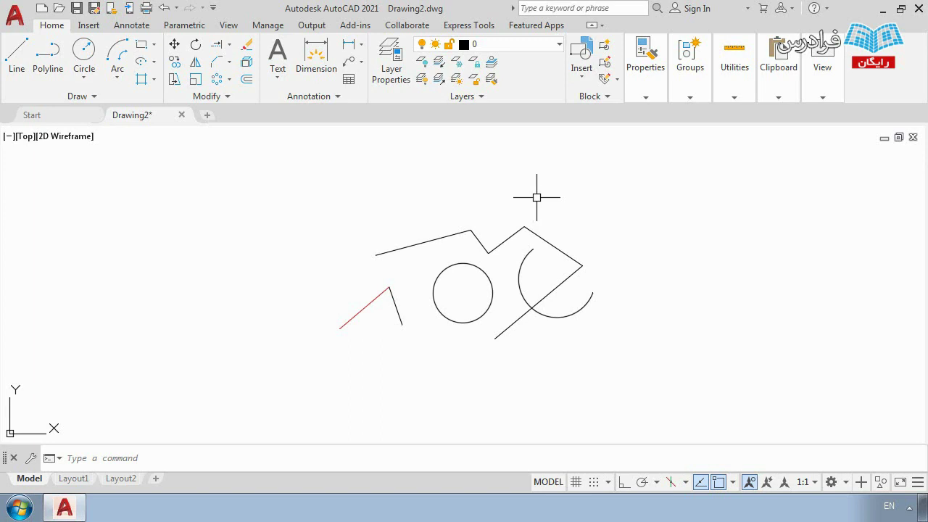
left_click(692, 94)
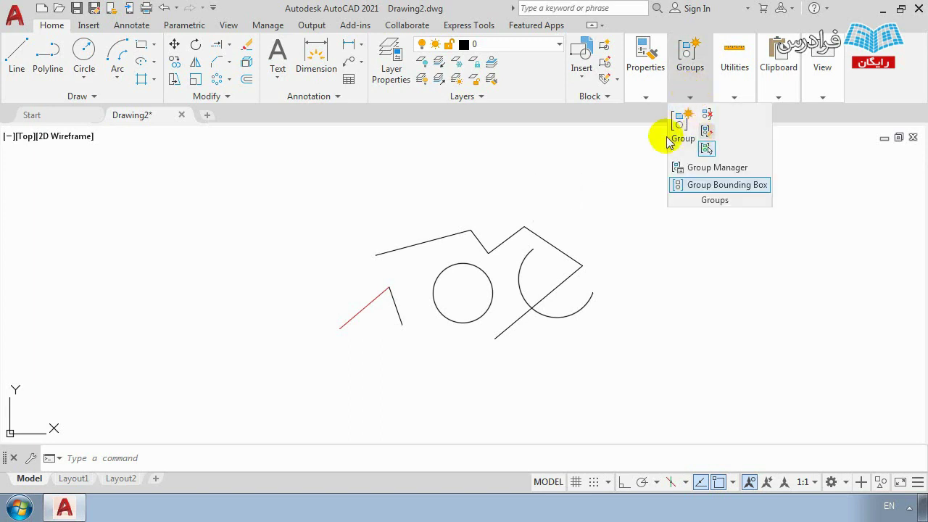
Step: Group the zigzag polyline and the circle
left_click(478, 237)
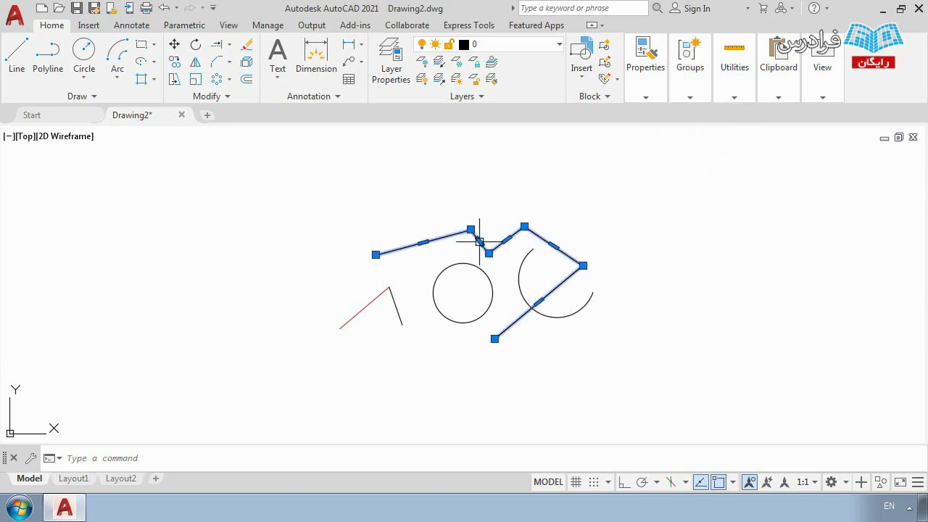
left_click(452, 265)
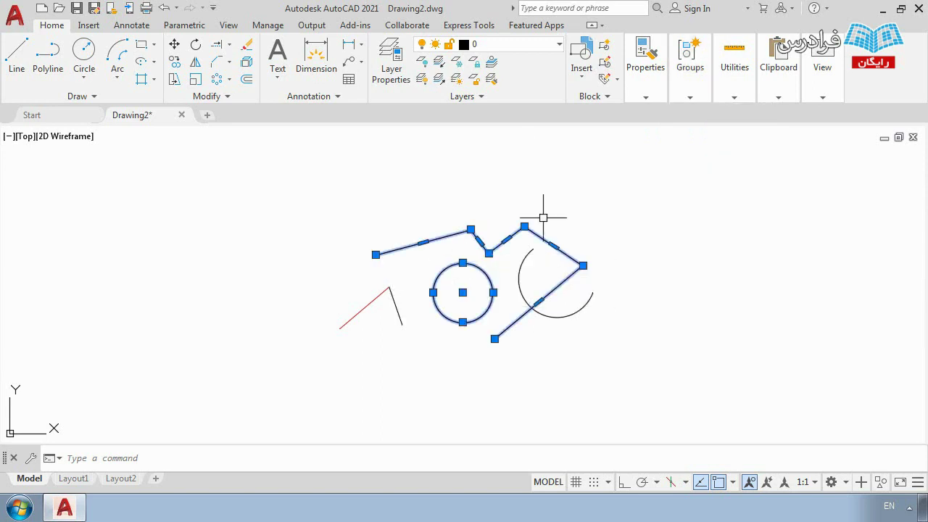
left_click(695, 76)
left_click(680, 130)
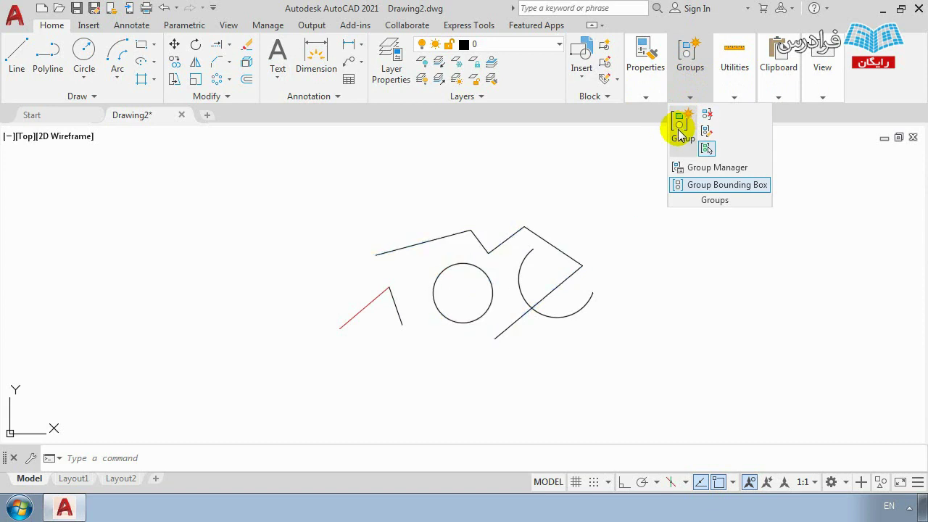
Step: Move the polyline and circle group up and to the left, away from the arc
left_click(527, 227)
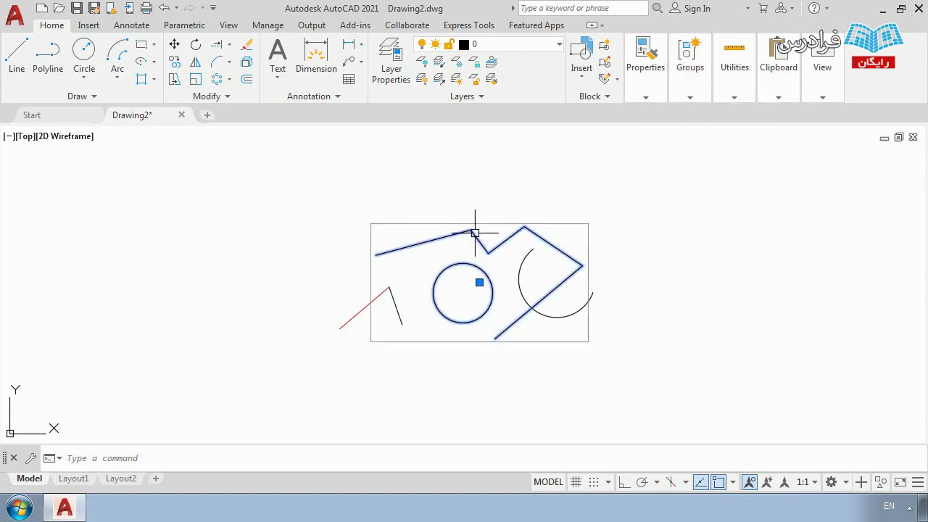
scroll(470, 254, "up", 2)
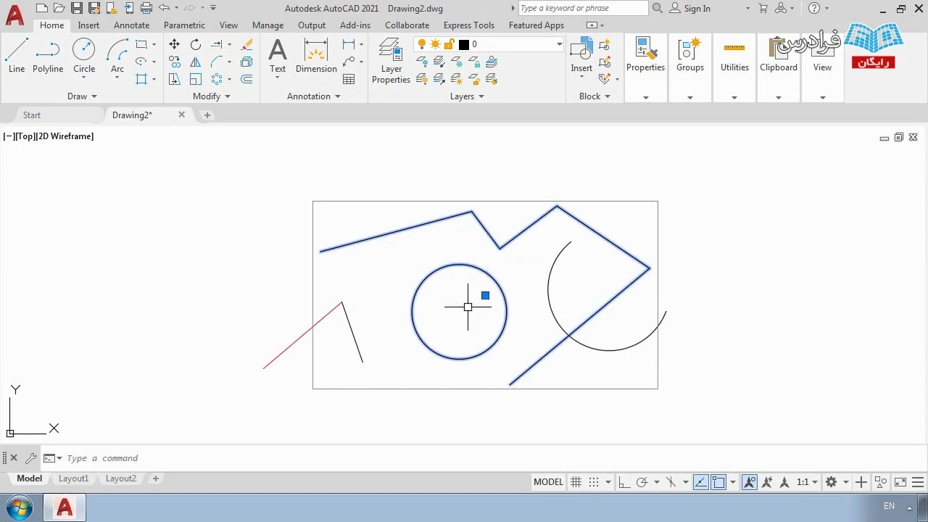
scroll(468, 307, "down", 2)
key("m")
key("Return")
left_click(476, 275)
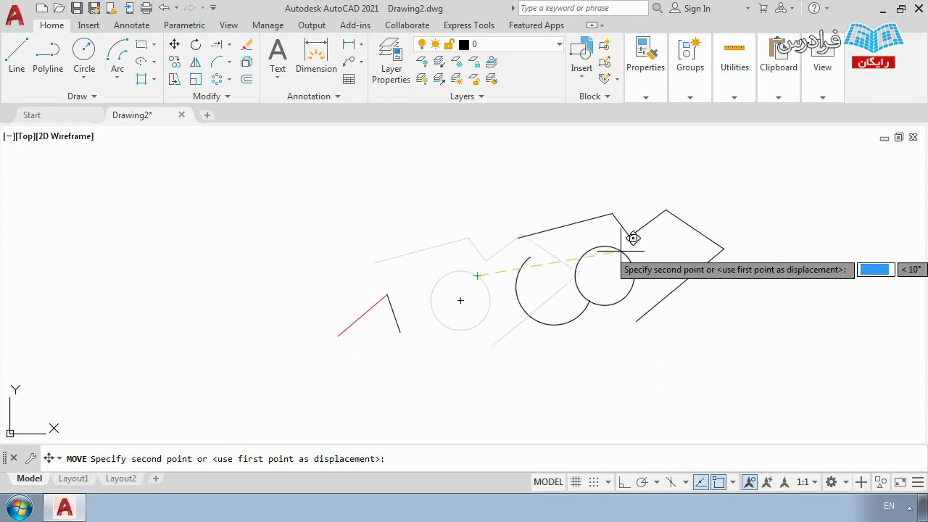
left_click(279, 196)
scroll(330, 201, "down", 2)
left_click(330, 201)
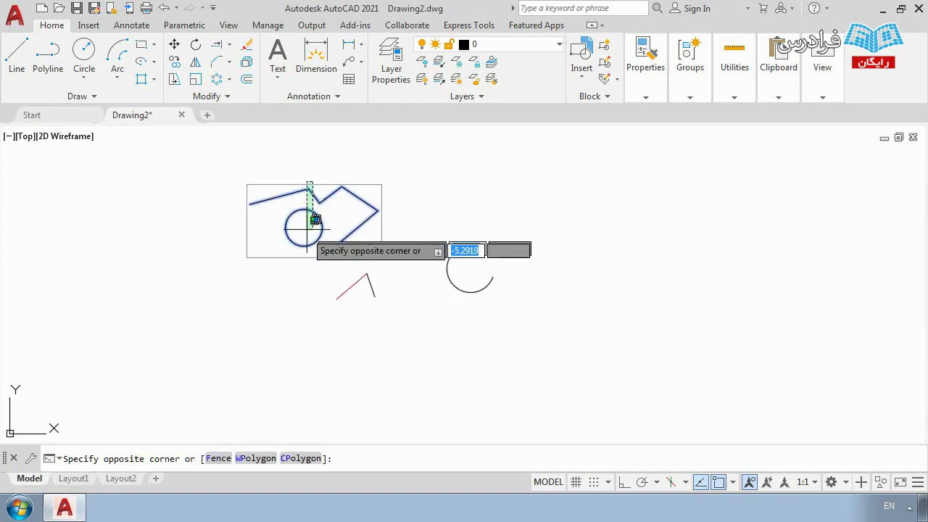
left_click(312, 231)
key("Escape")
Step: Ungroup the polyline and circle, and check that the polyline can be selected on its own
left_click(361, 227)
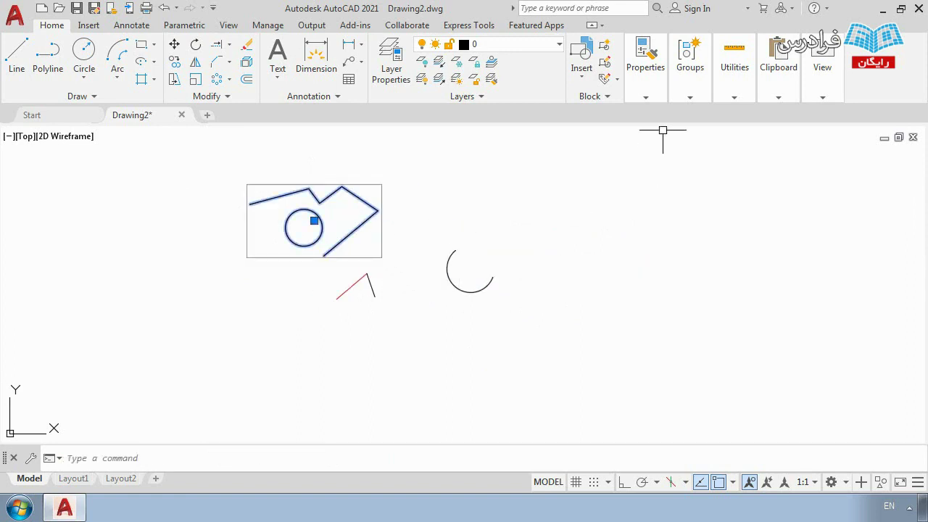
left_click(690, 89)
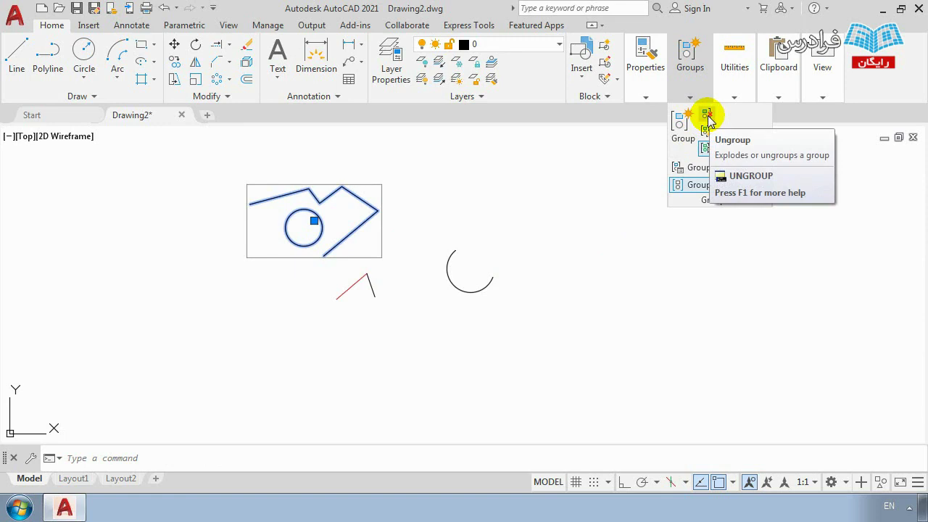
left_click(707, 120)
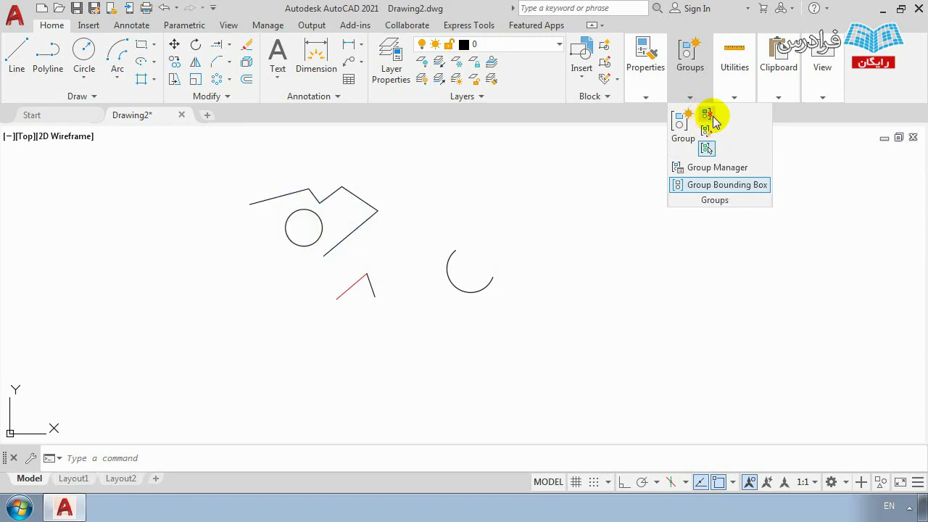
left_click(353, 192)
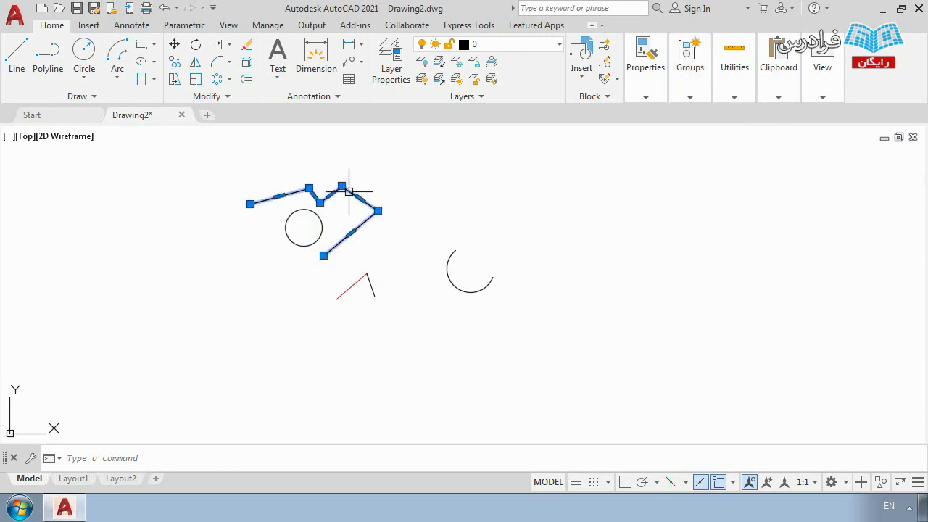
key("Escape")
Step: Select the polyline and circle together and group them again
left_click(327, 189)
left_click(284, 250)
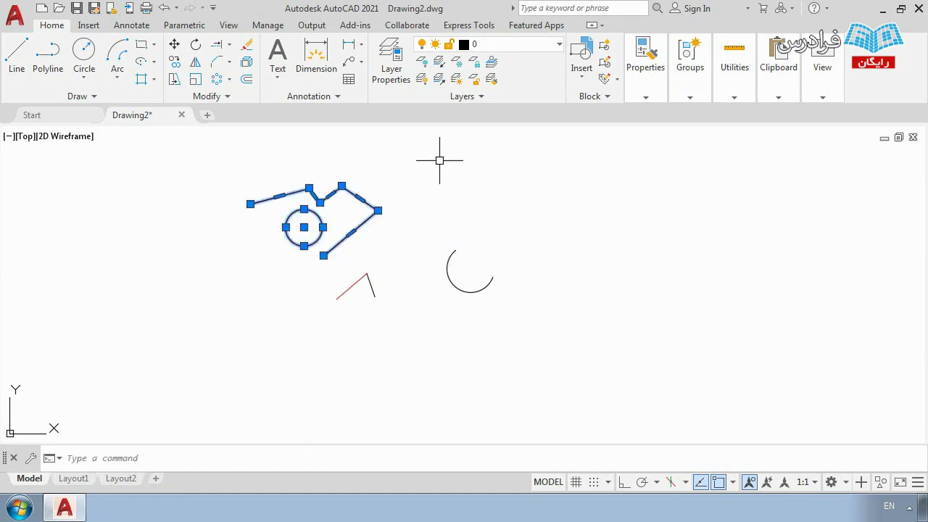
left_click(689, 97)
left_click(682, 119)
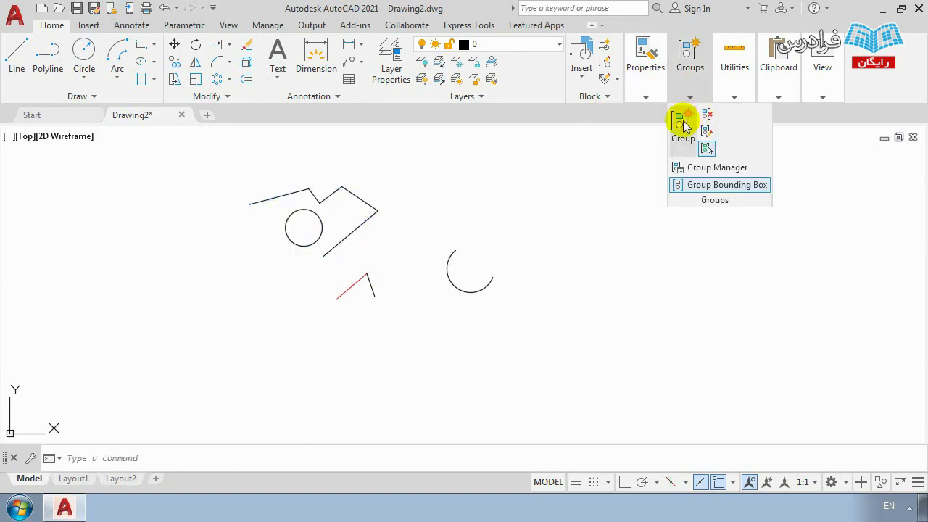
Step: Edit the group with Add objects to include the arc and the short black line beside the red line
left_click(302, 191)
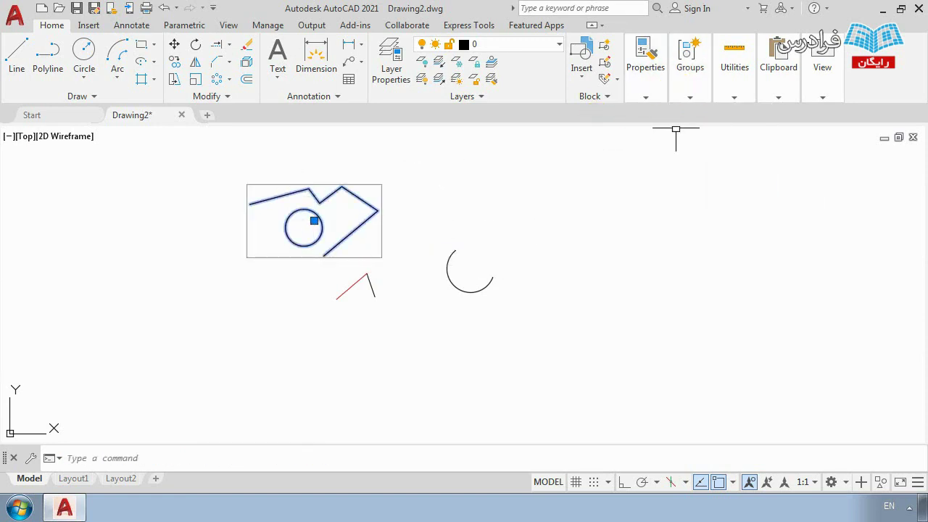
left_click(691, 82)
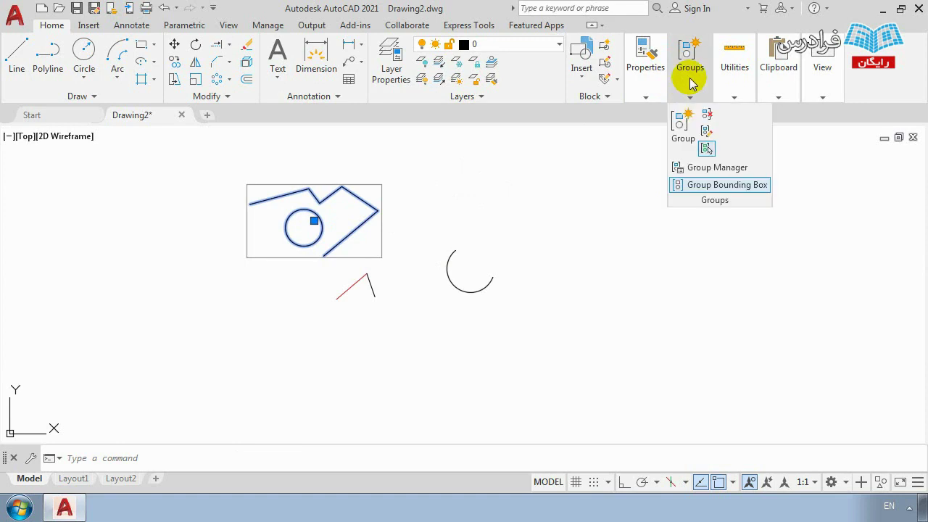
left_click(707, 134)
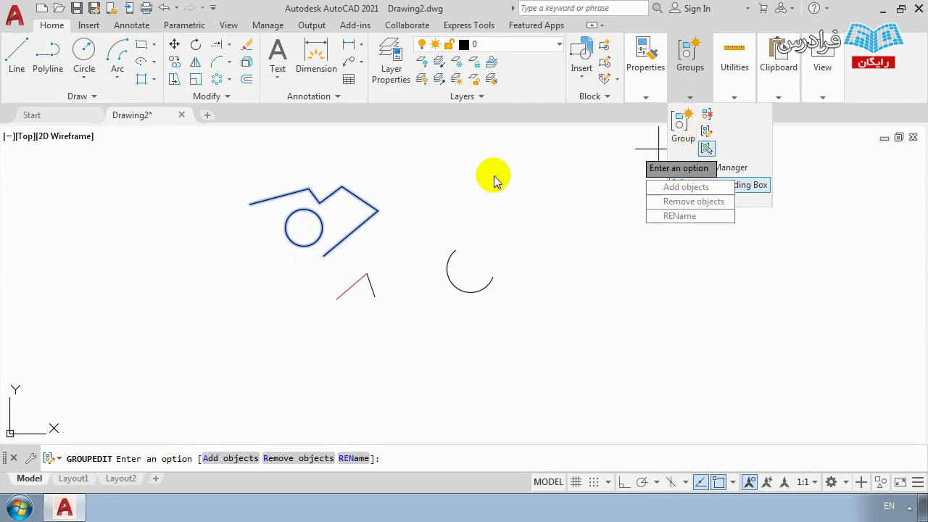
left_click(697, 187)
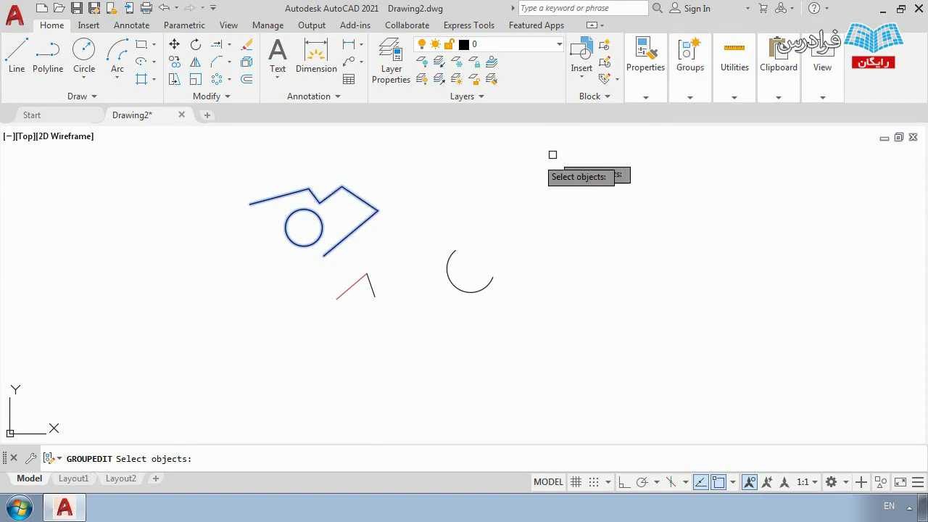
left_click(447, 274)
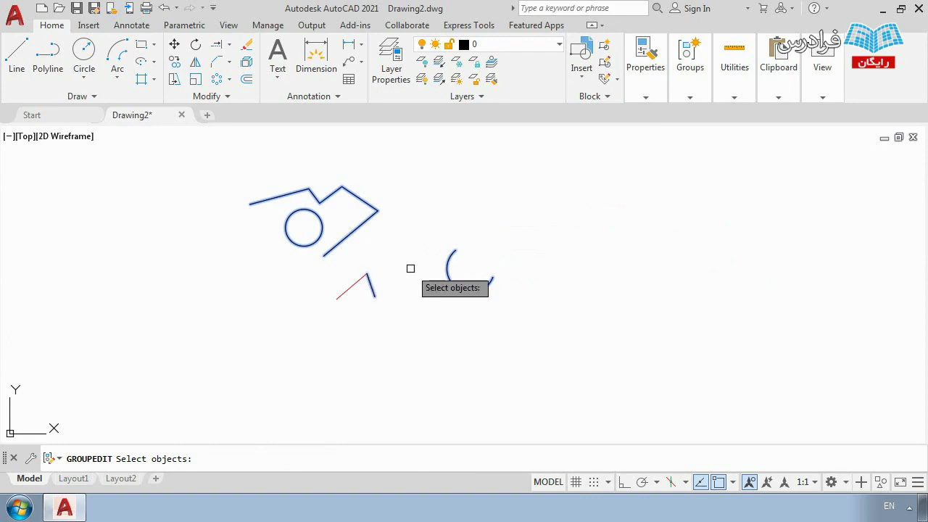
key("Return")
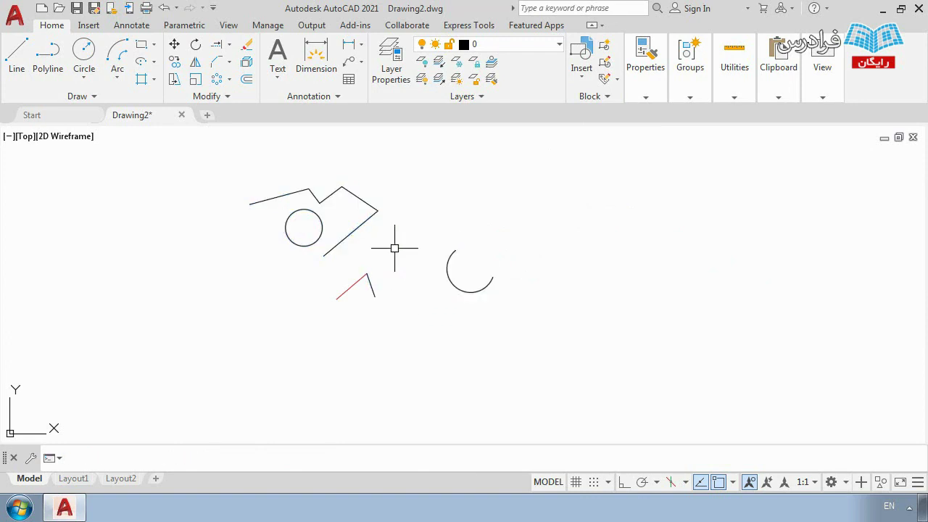
Step: Move the enlarged group to the right, away from the red line
scroll(387, 244, "down", 2)
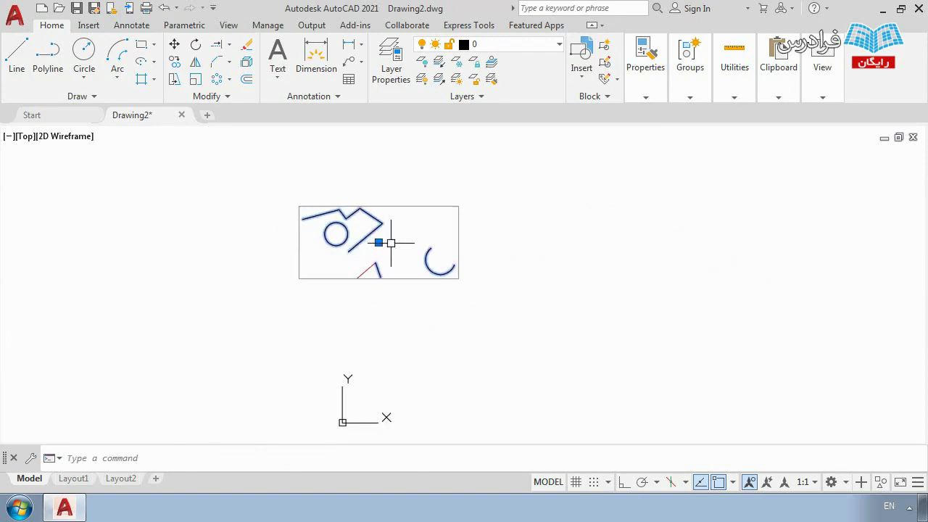
left_click(379, 239)
left_click(386, 236)
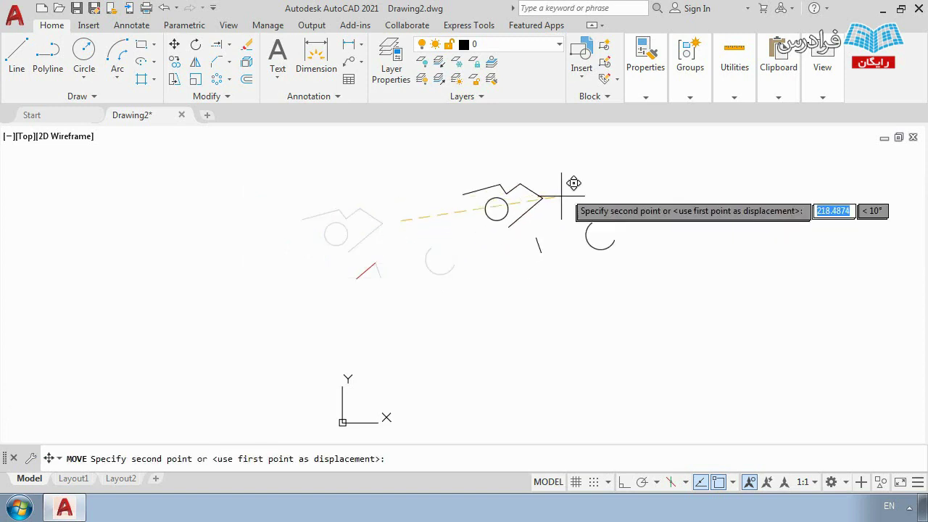
left_click(555, 205)
Step: Move the enlarged group back to the left, close to the red line
left_click(538, 209)
type("m")
key("Return")
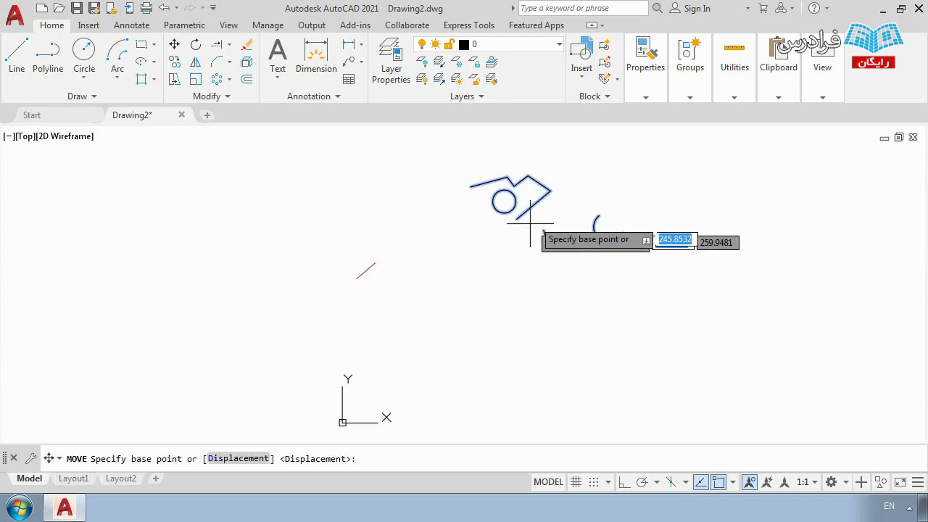
left_click(563, 227)
left_click(419, 258)
Step: Move the whole group again, up and to the right of the red line
scroll(410, 243, "up", 2)
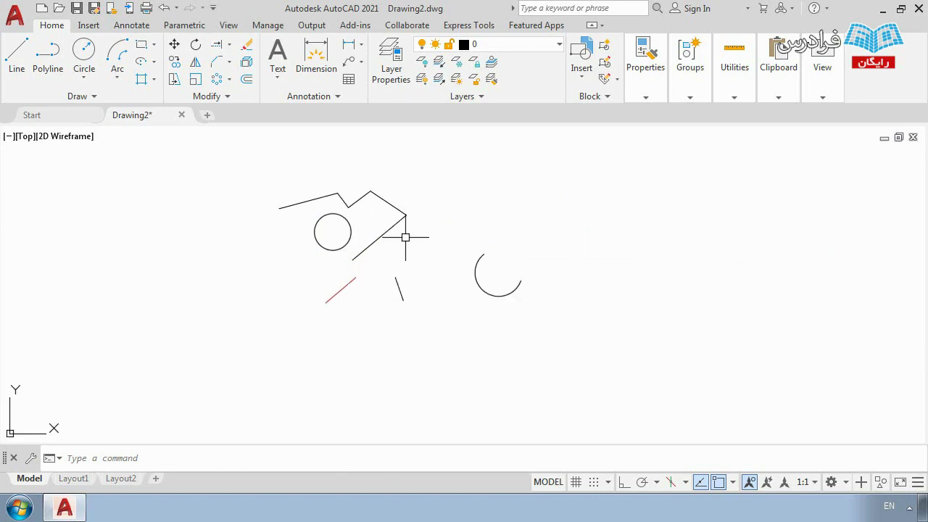
left_click(375, 242)
type("m")
key("Return")
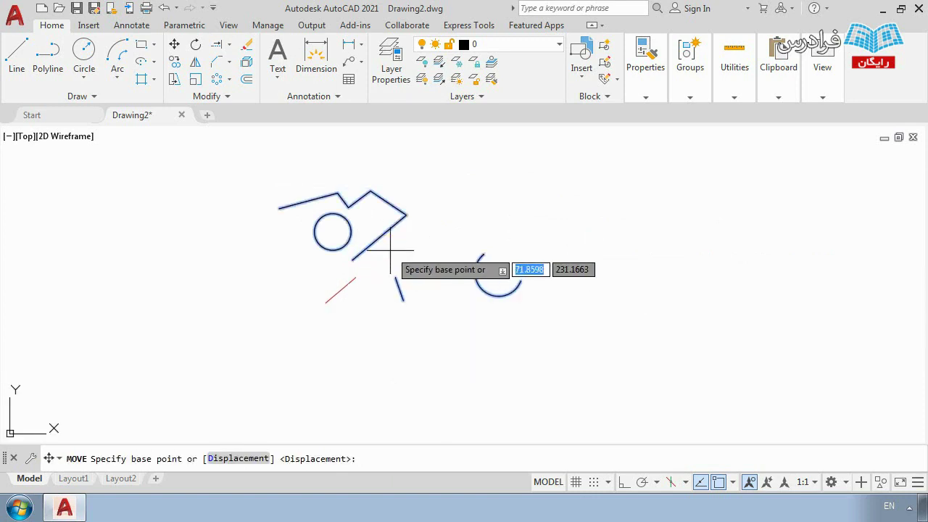
left_click(390, 250)
left_click(498, 214)
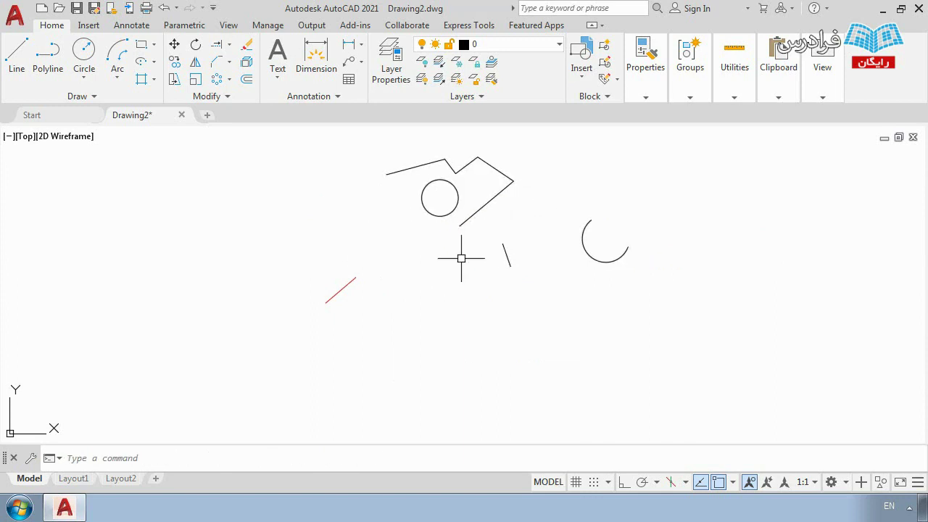
scroll(461, 258, "down", 2)
Step: Look through the block insertion and PDF/DGN import options, and the additional dimension annotation tools
left_click(87, 25)
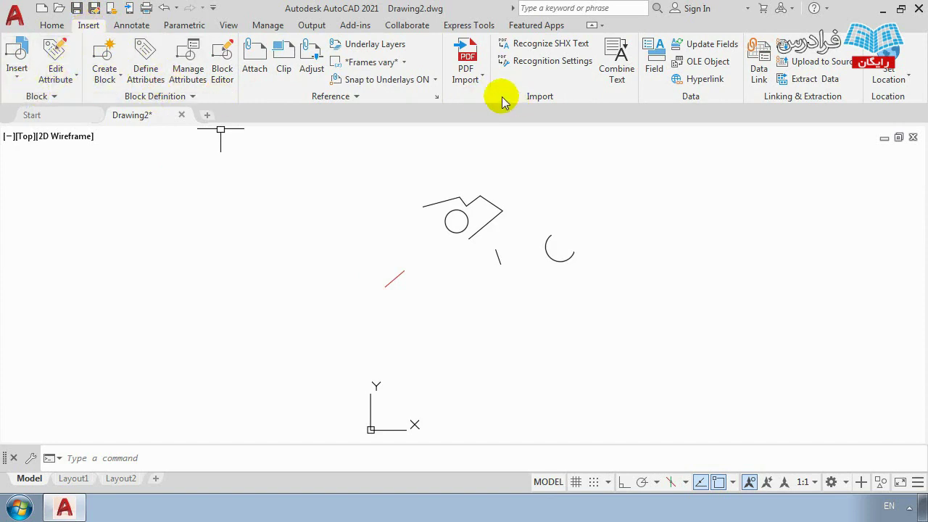
left_click(17, 72)
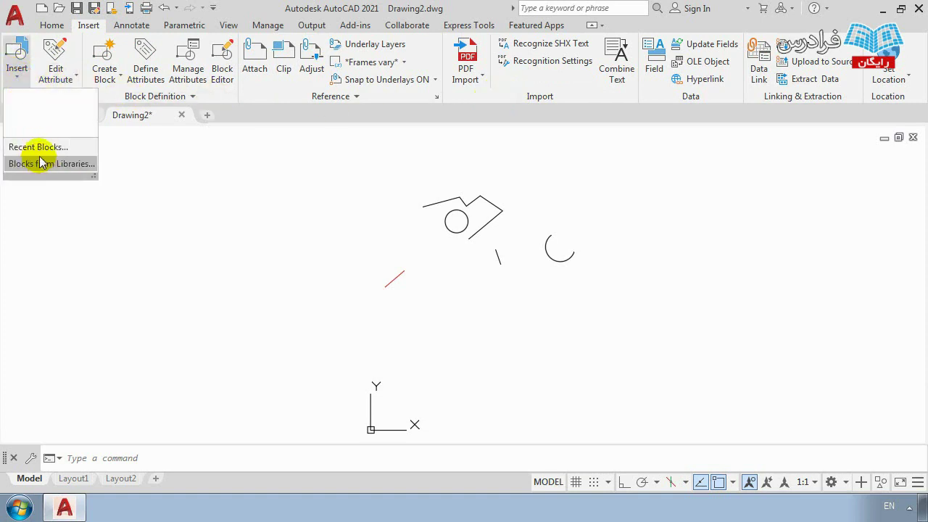
left_click(259, 97)
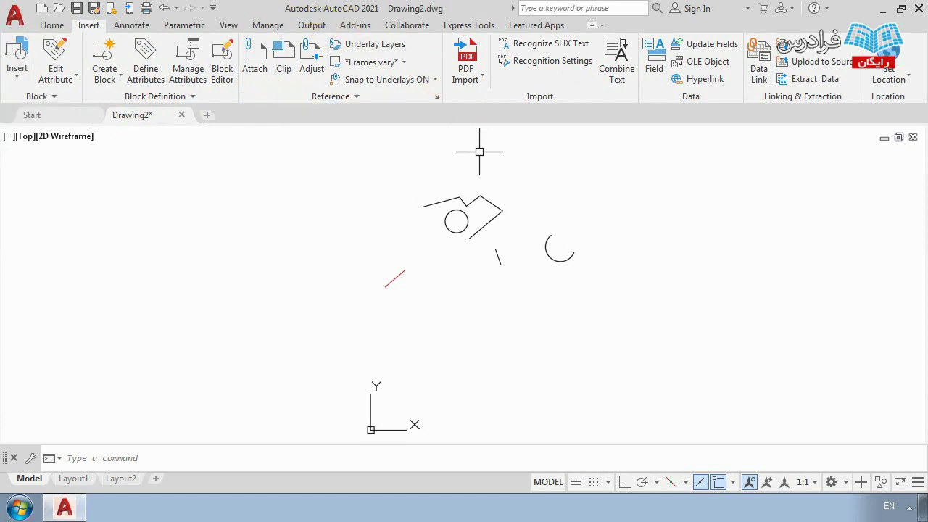
left_click(480, 79)
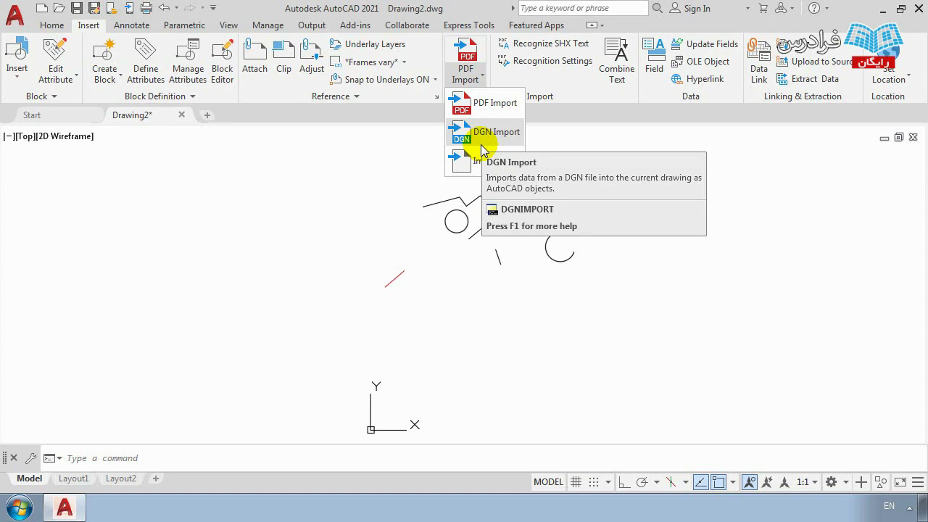
left_click(131, 24)
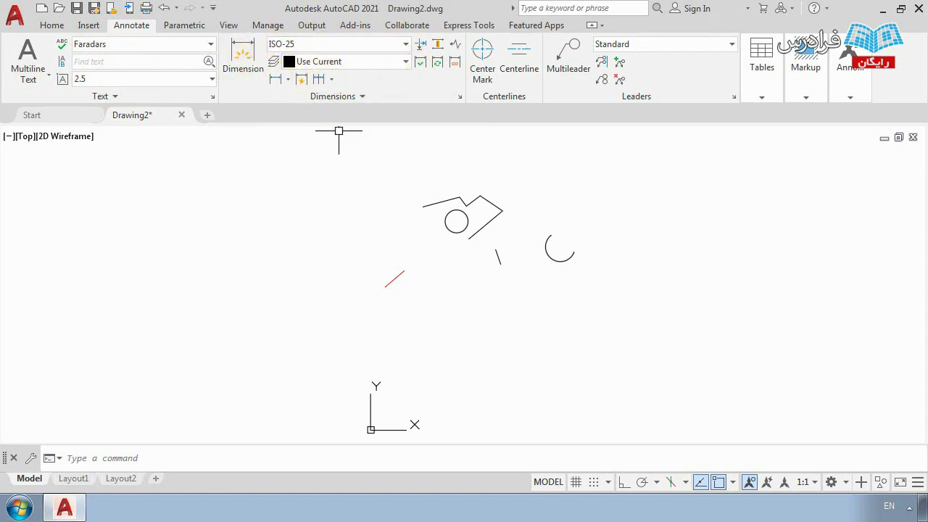
left_click(356, 94)
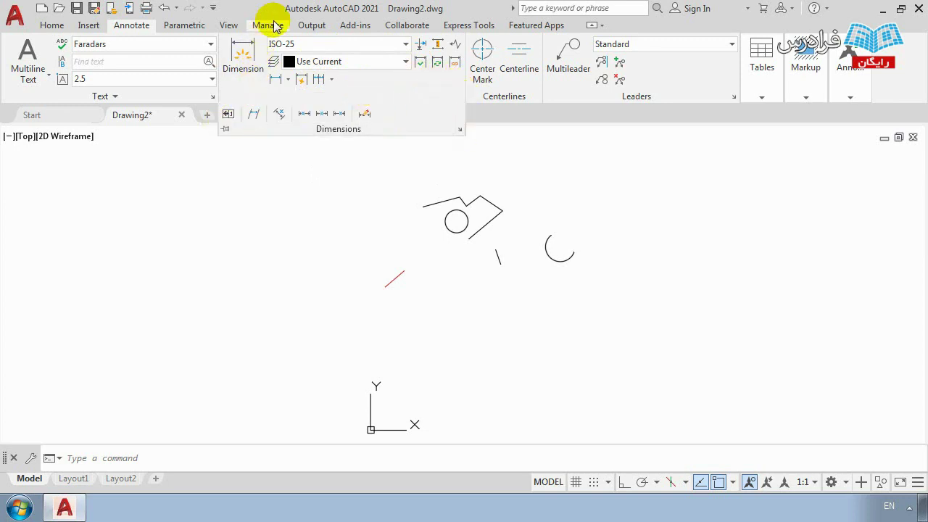
left_click(184, 24)
left_click(124, 24)
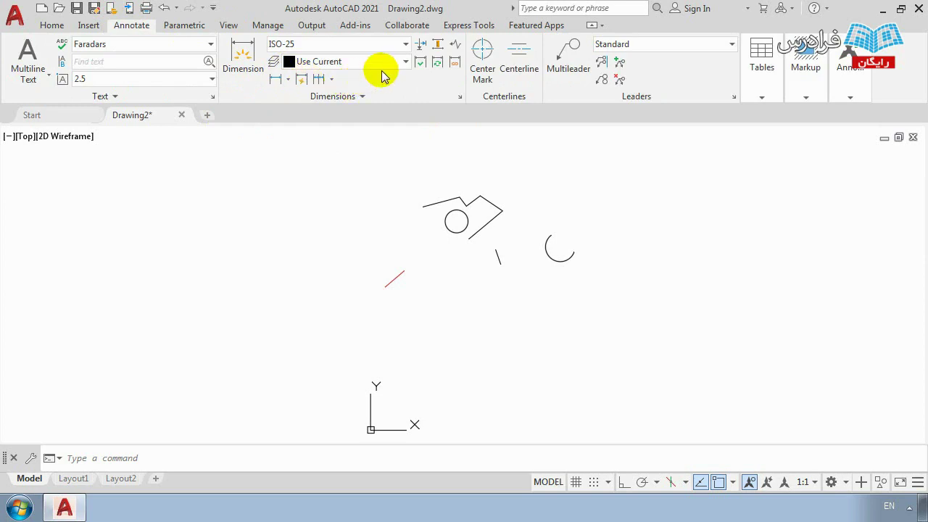
left_click(331, 79)
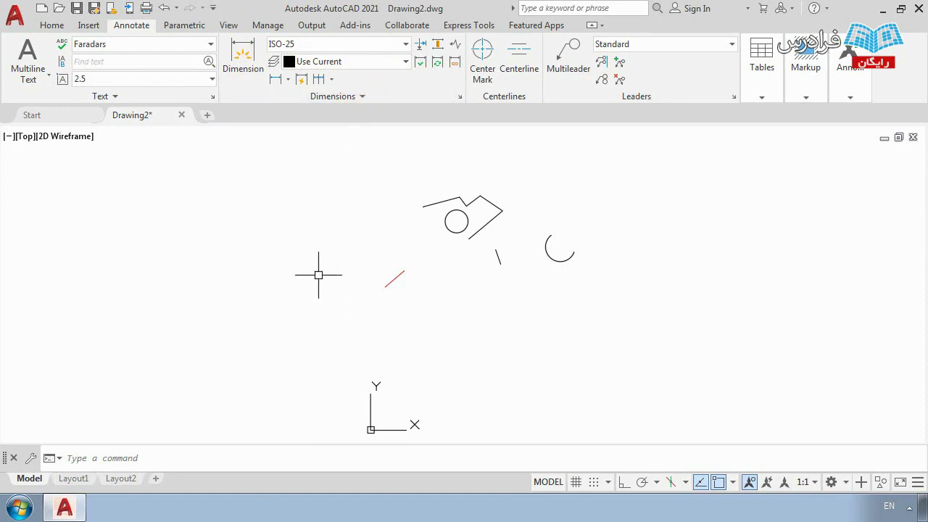
Step: Start a new dimension style named Faradars, based on ISO-25 and used for all dimensions
type("D")
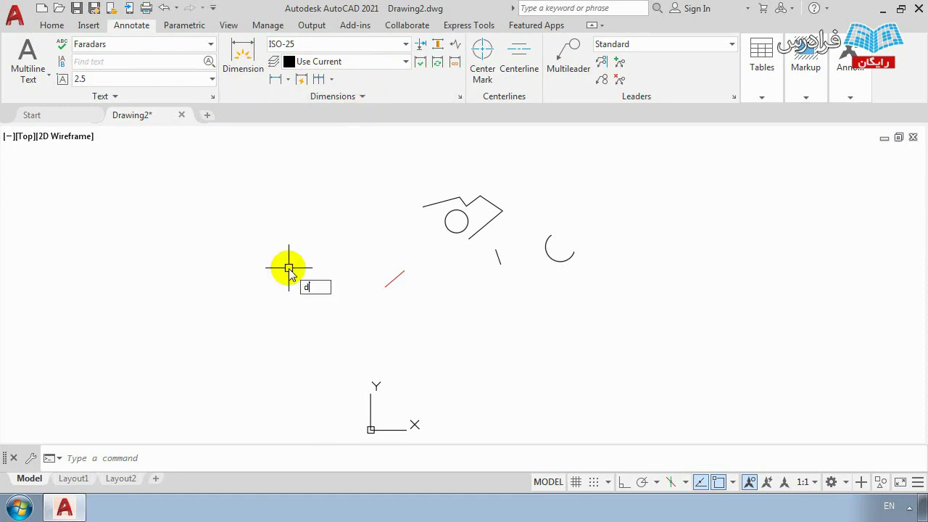
key("Return")
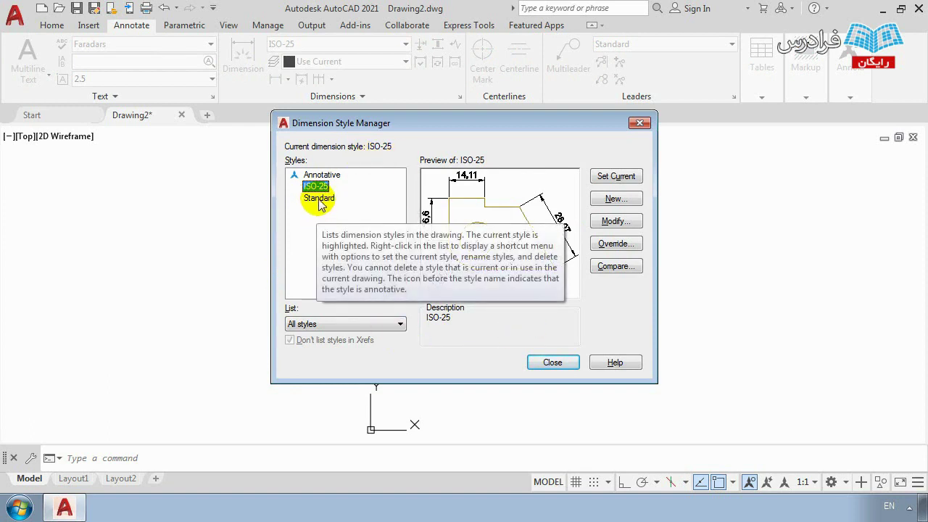
left_click(615, 198)
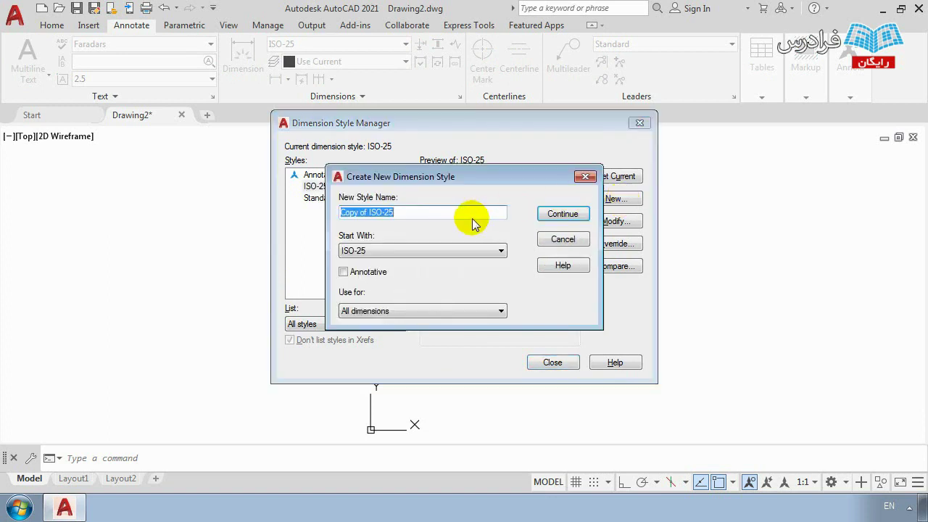
type("Faradars")
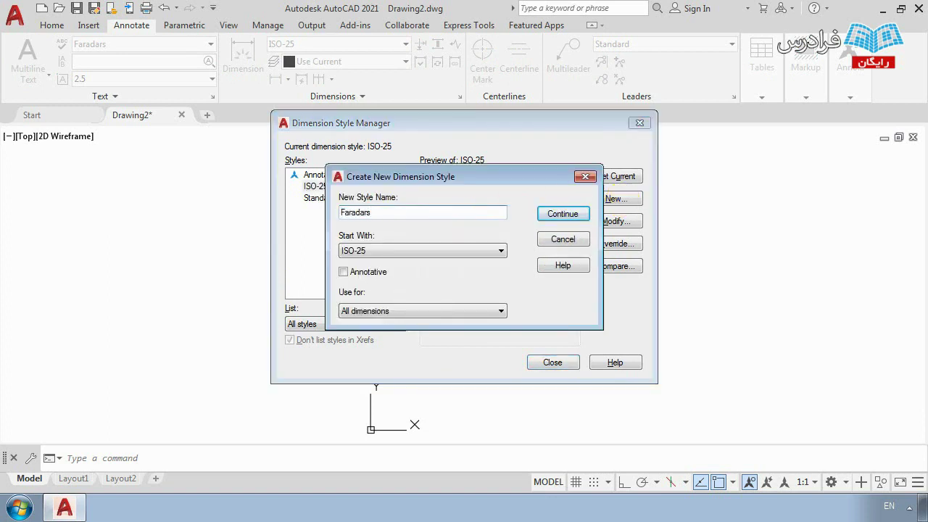
left_click(545, 215)
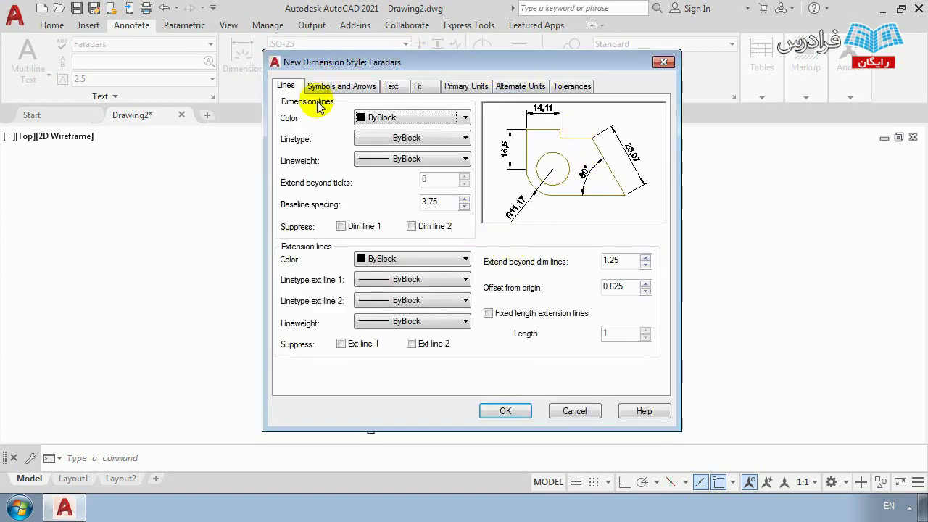
Step: Review the new style's symbols and arrows, text, fit, units and tolerance settings, and leave the style manager without saving it
left_click(335, 87)
left_click(391, 87)
left_click(418, 87)
left_click(461, 87)
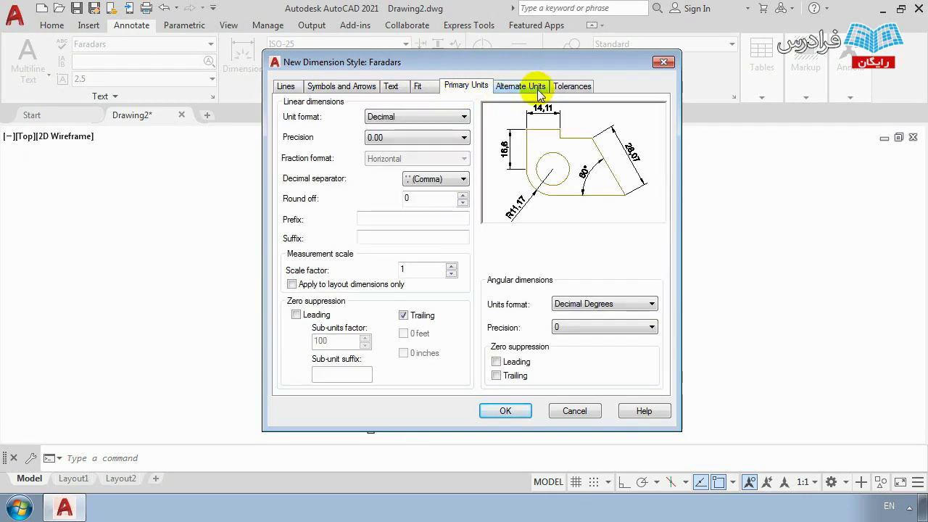
left_click(538, 90)
left_click(571, 87)
left_click(335, 87)
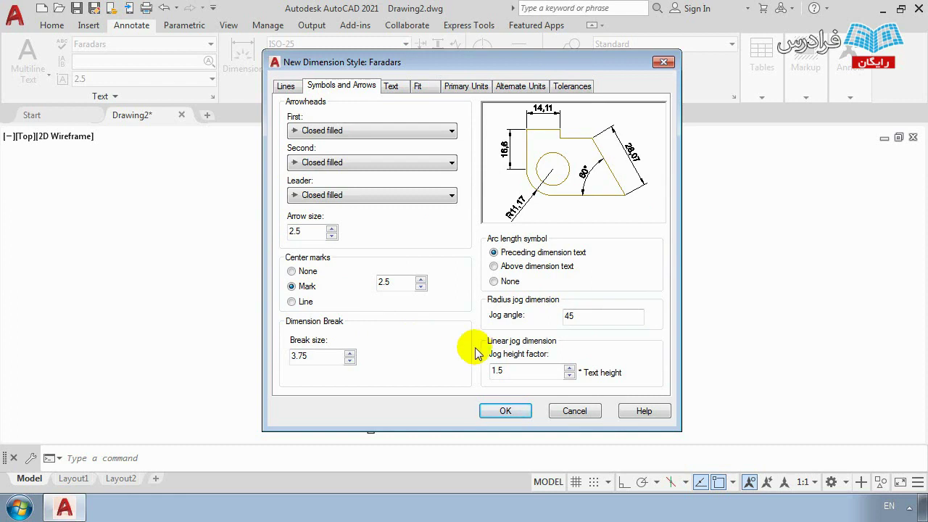
left_click(565, 410)
left_click(550, 362)
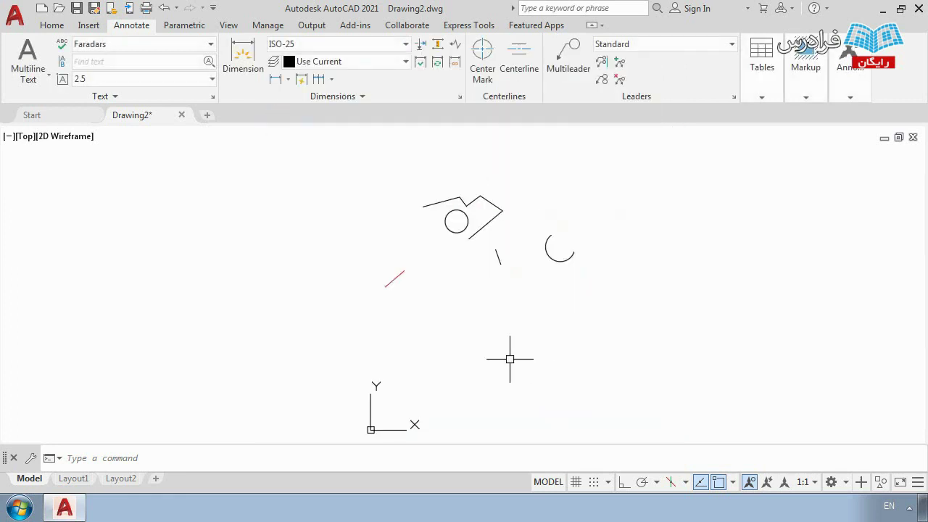
Step: Delete all the objects in the drawing, including the group, the arc and the red line
scroll(486, 224, "up", 5)
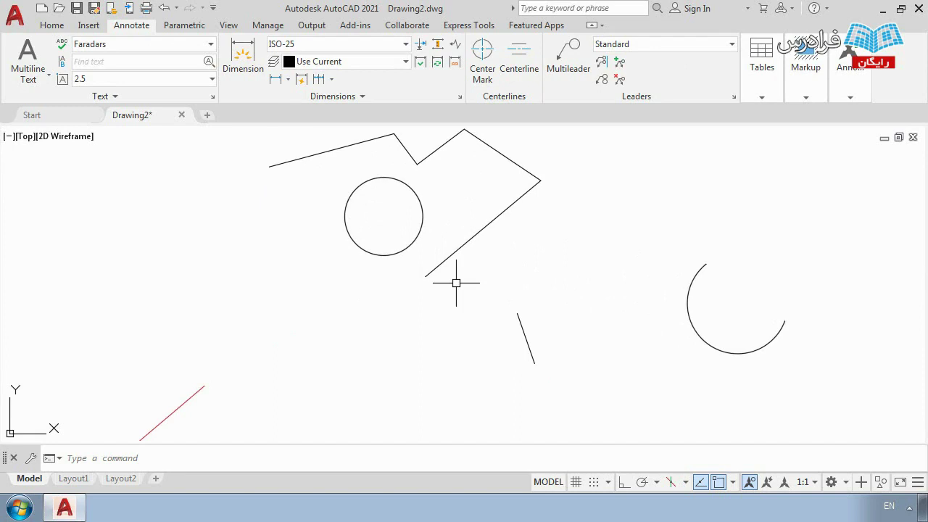
scroll(551, 287, "down", 3)
left_click(648, 208)
left_click(454, 307)
key("Delete")
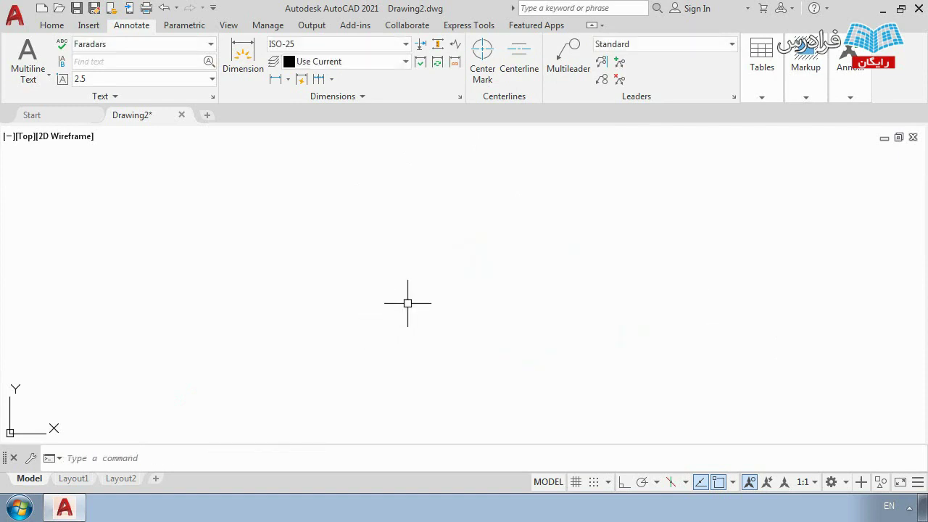